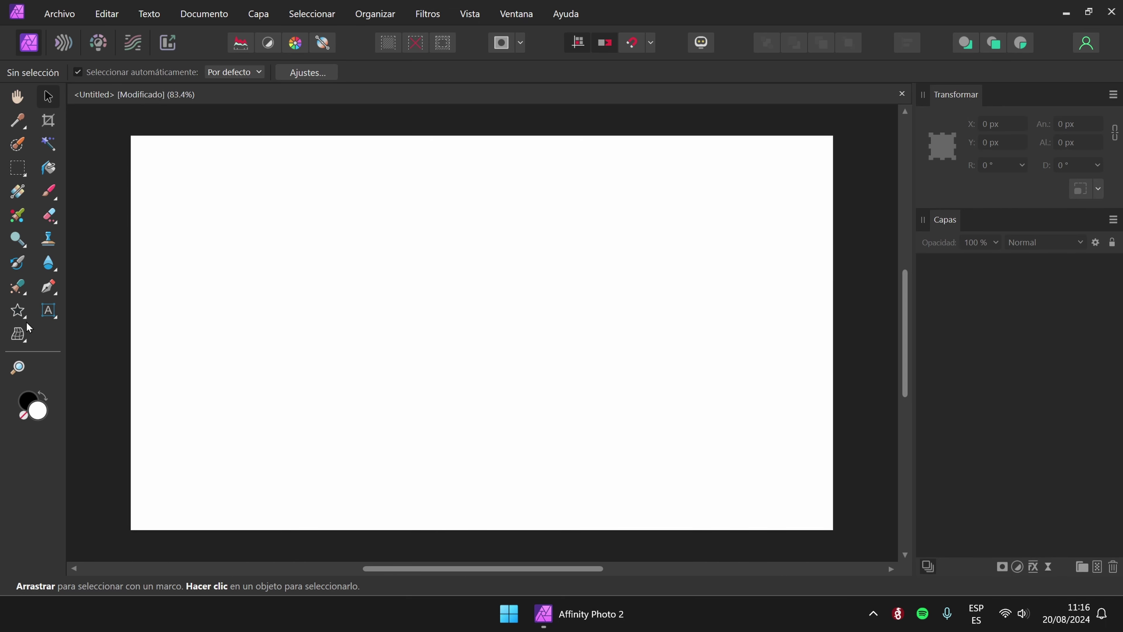
Open the Vista menu from the menu bar.
click(470, 15)
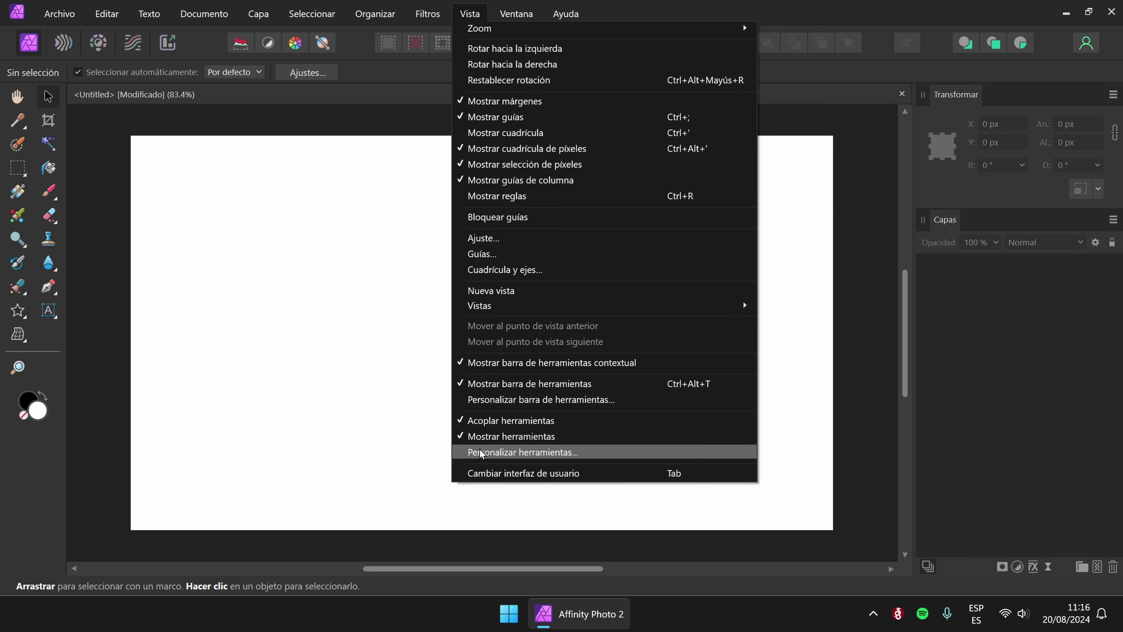
Open Vista > Personalizar herramientas and test dragging a tool into the toolbar.
click(511, 453)
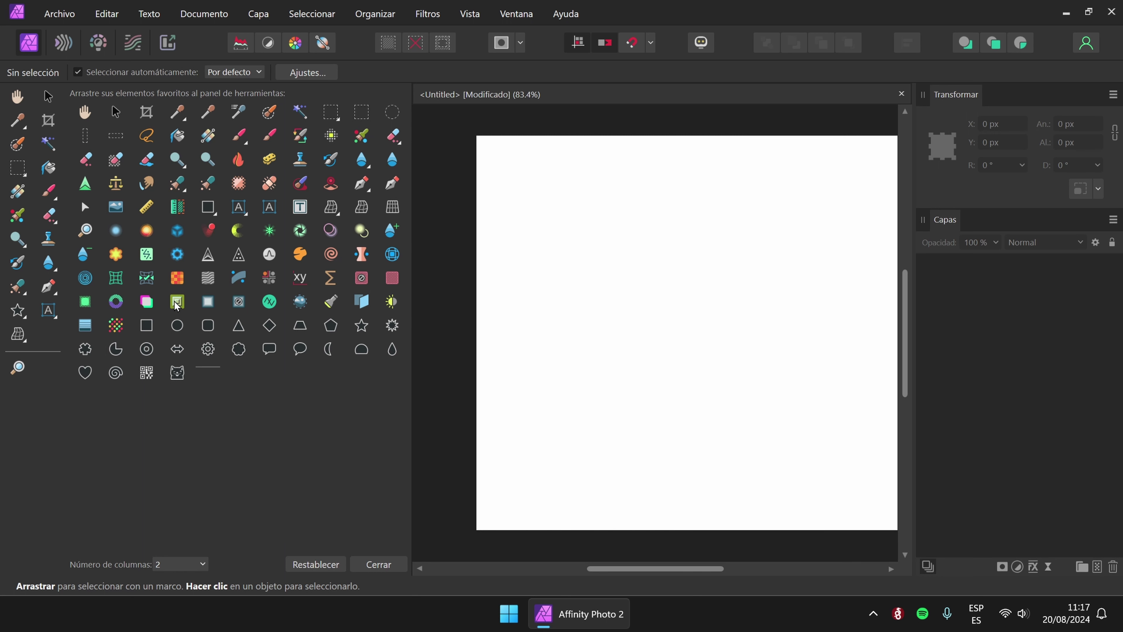
drag(180, 306, 249, 384)
click(203, 565)
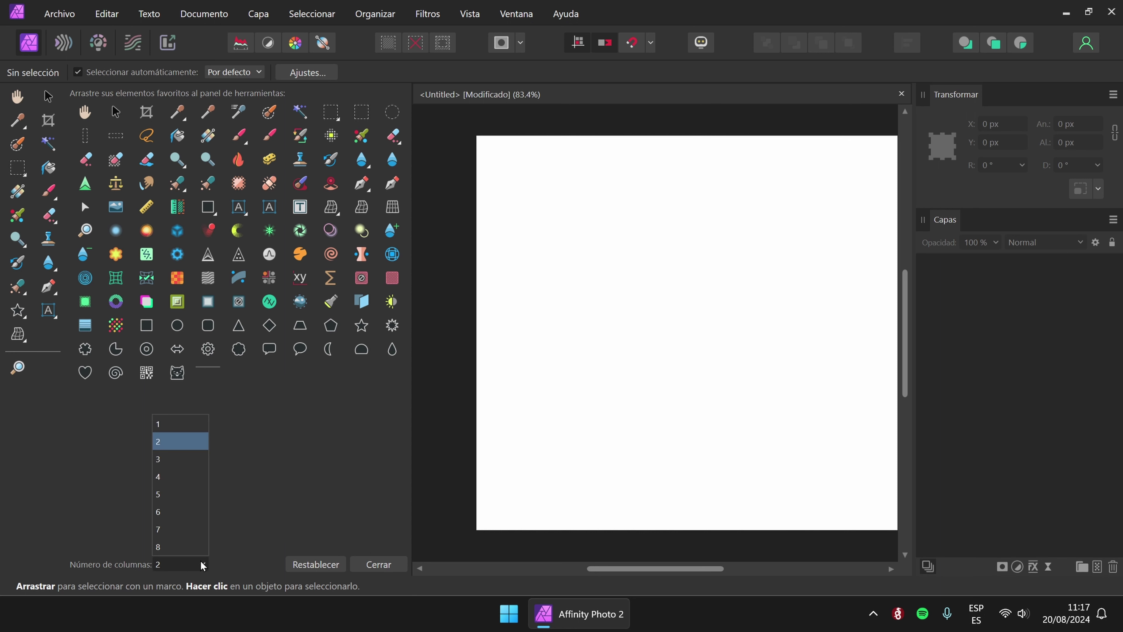
click(184, 426)
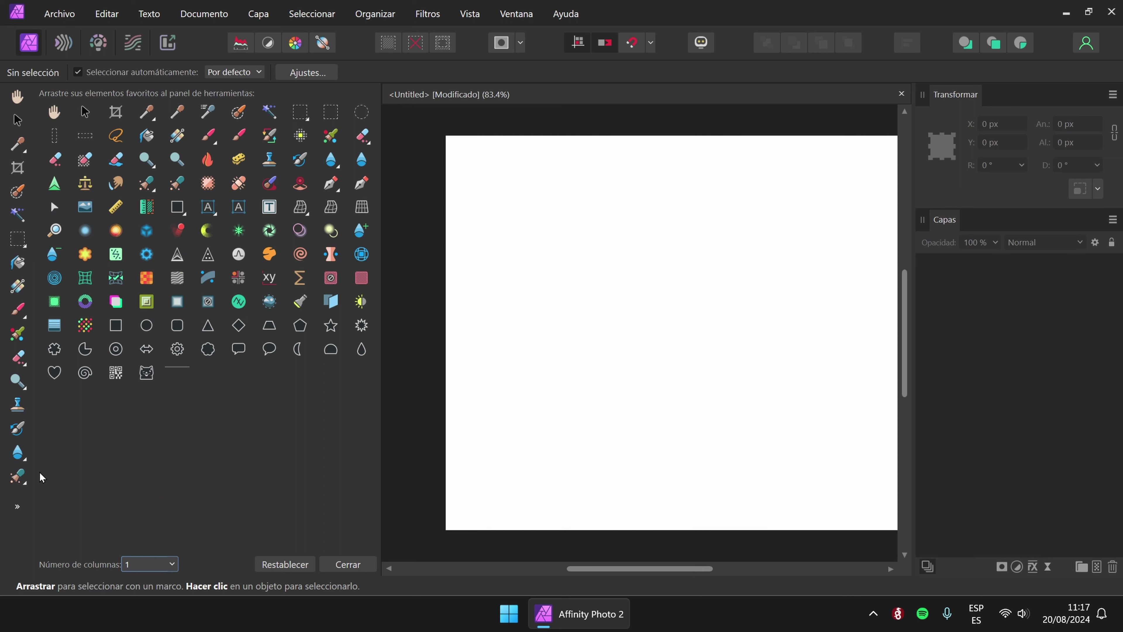
click(17, 507)
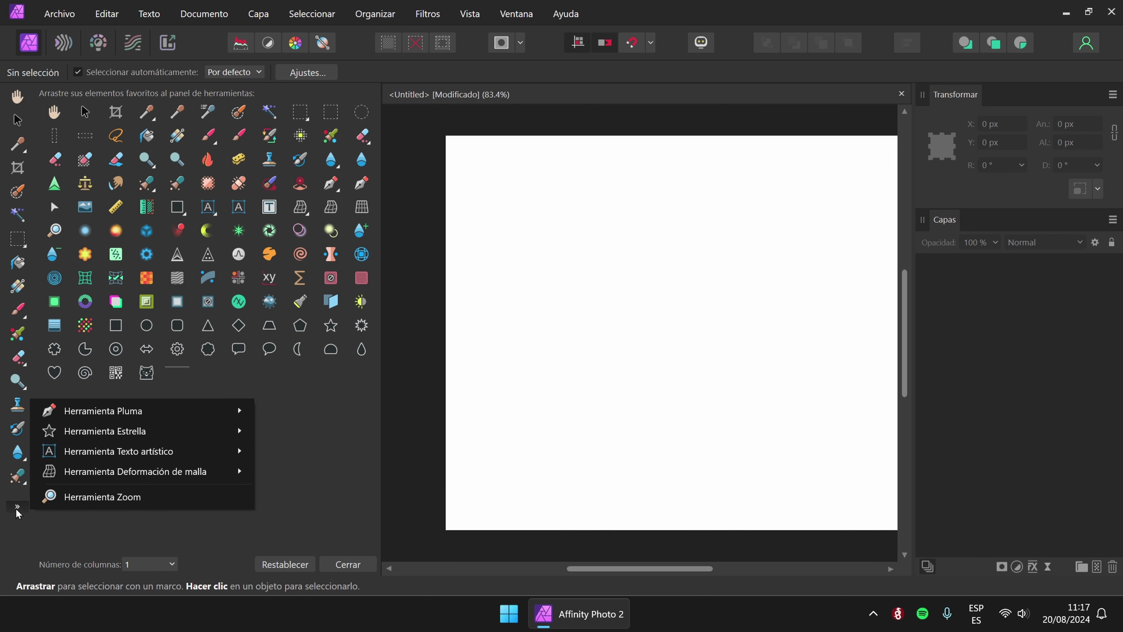
click(160, 564)
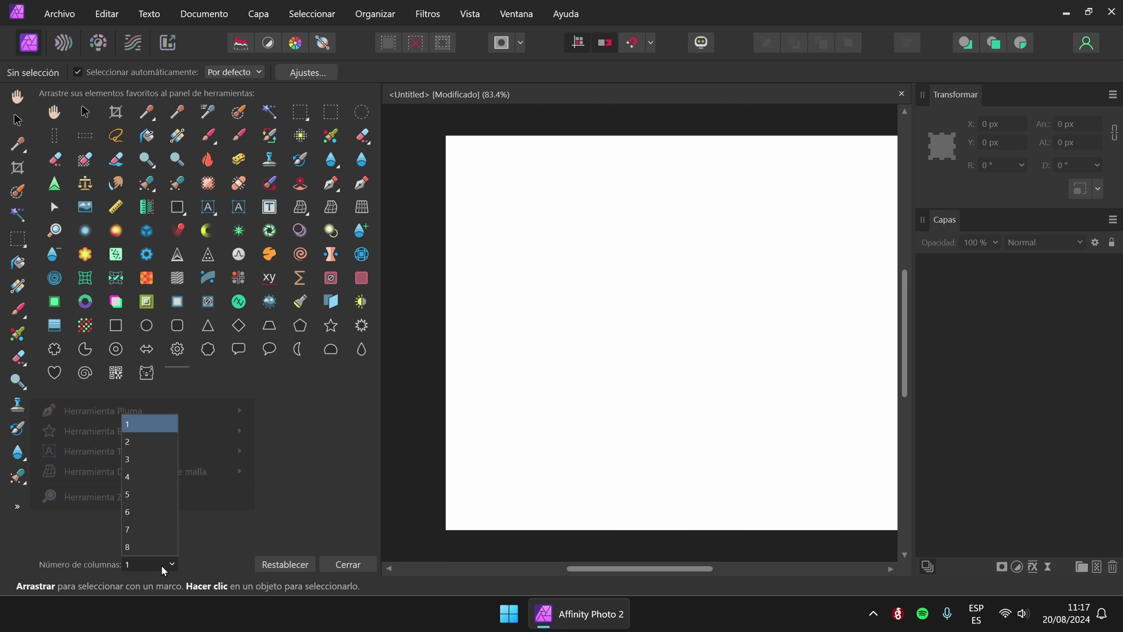
click(125, 443)
click(196, 562)
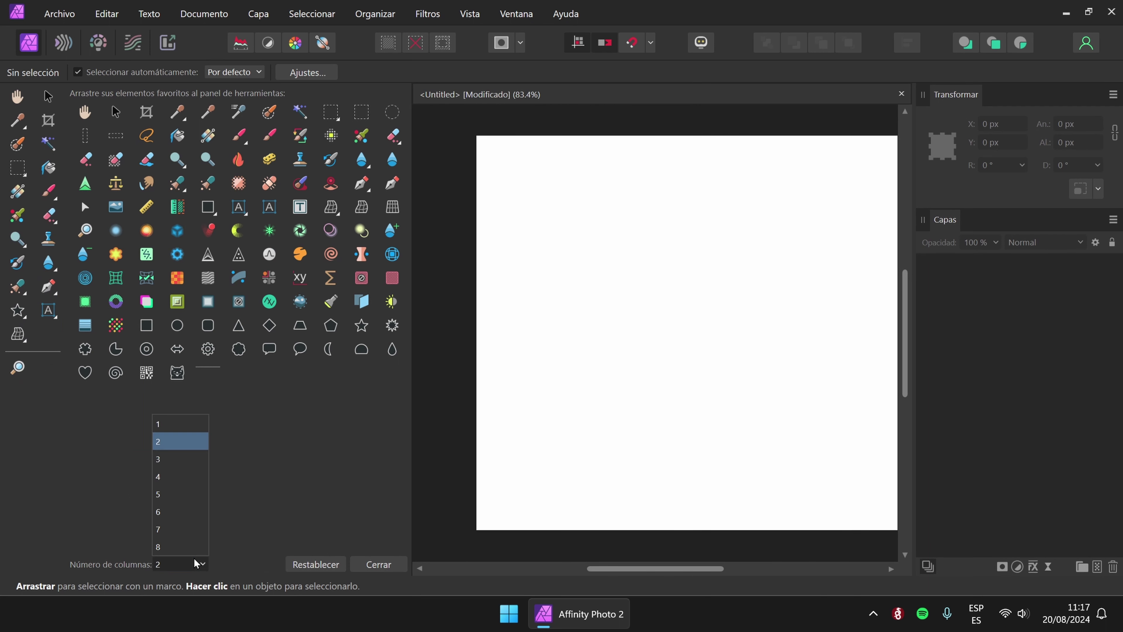
click(163, 517)
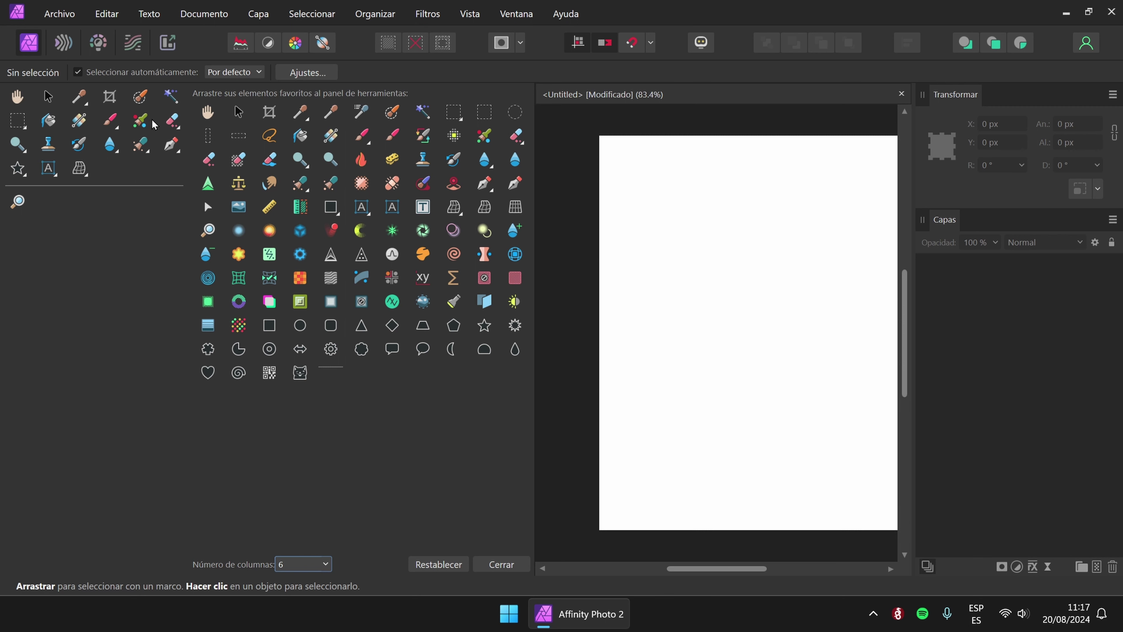
click(317, 563)
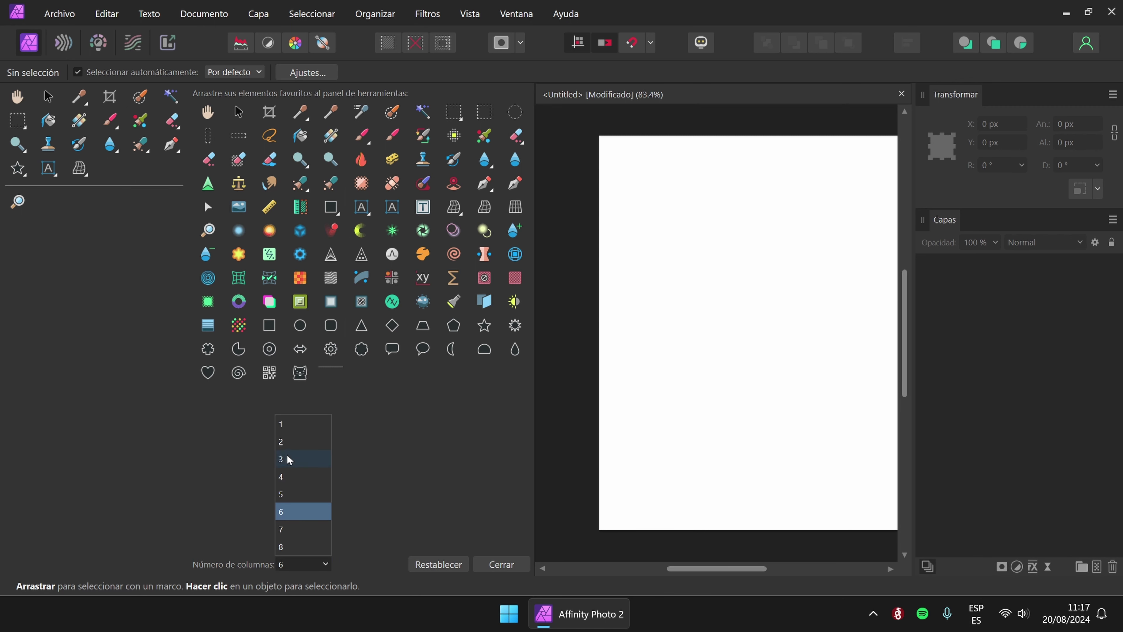
click(285, 441)
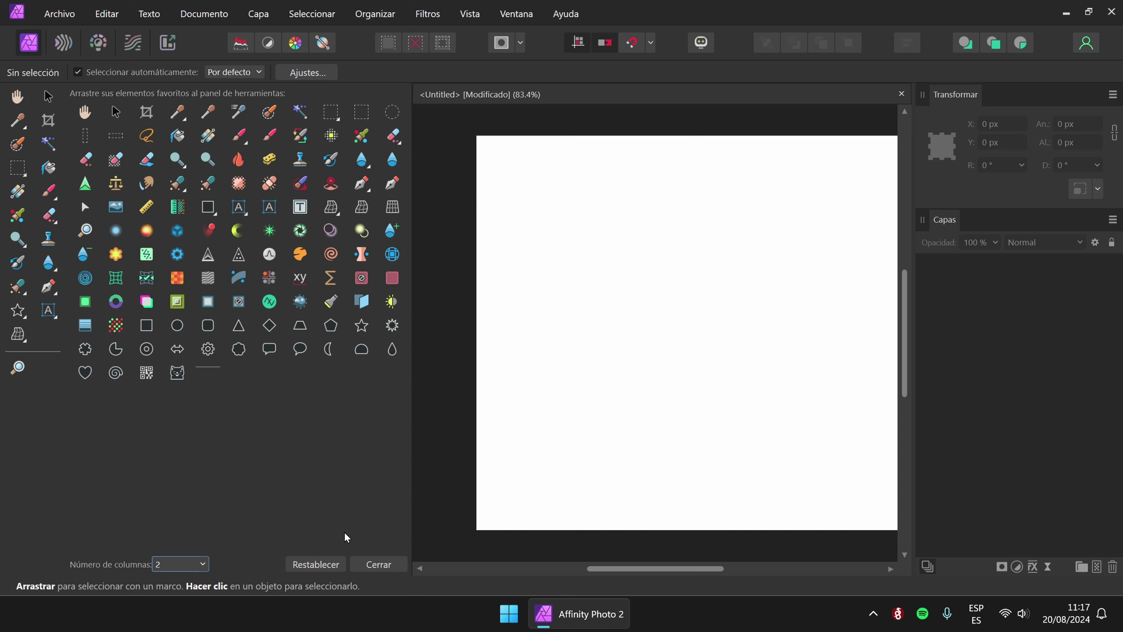
Add the magic wand and pinch/punch tools, then reset the toolbar to default and close the panel.
drag(301, 113, 18, 129)
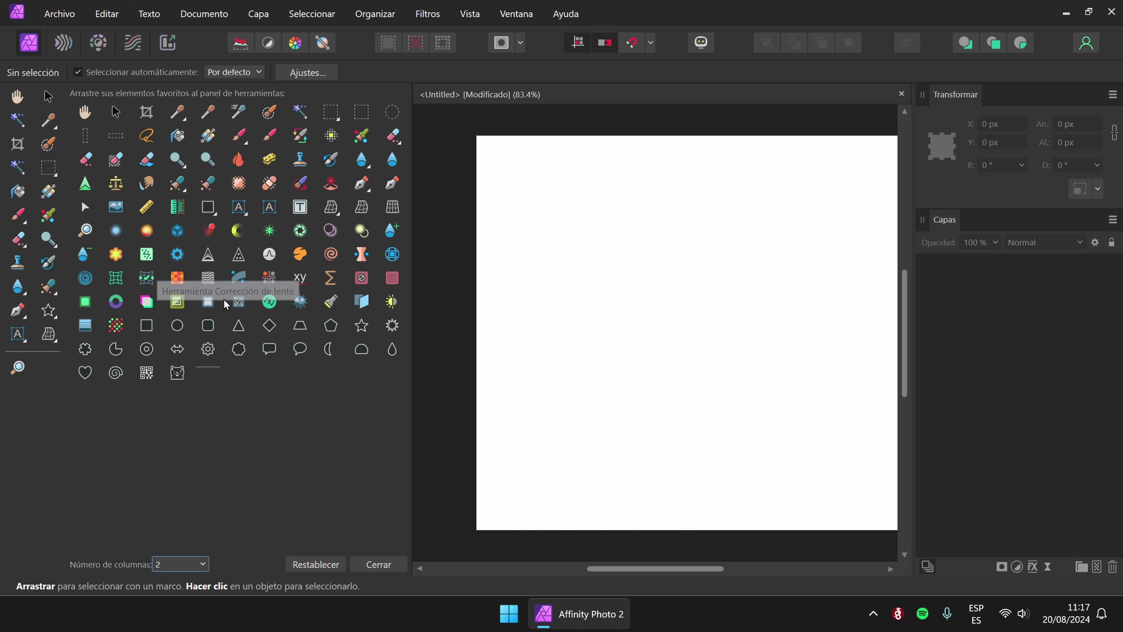
drag(362, 257, 22, 318)
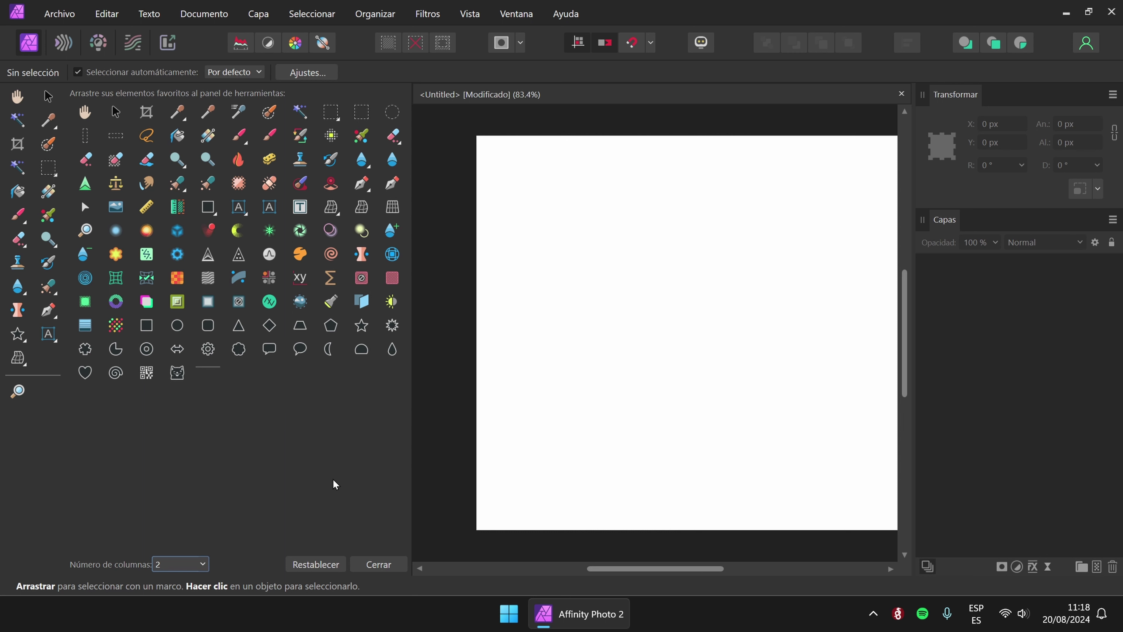
click(315, 567)
click(315, 564)
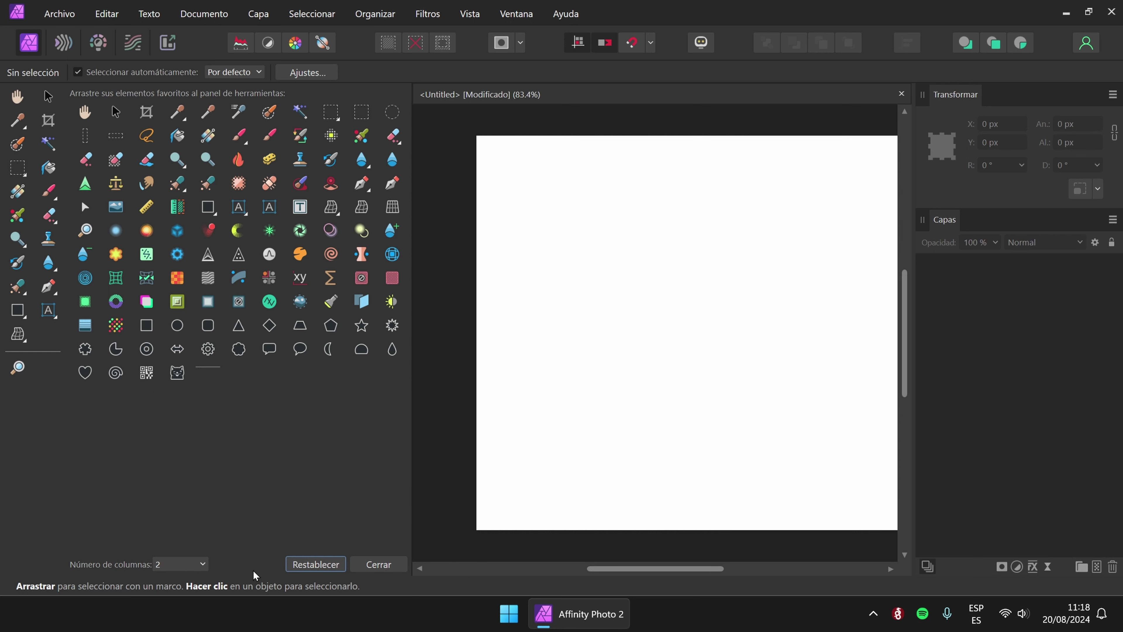
click(379, 565)
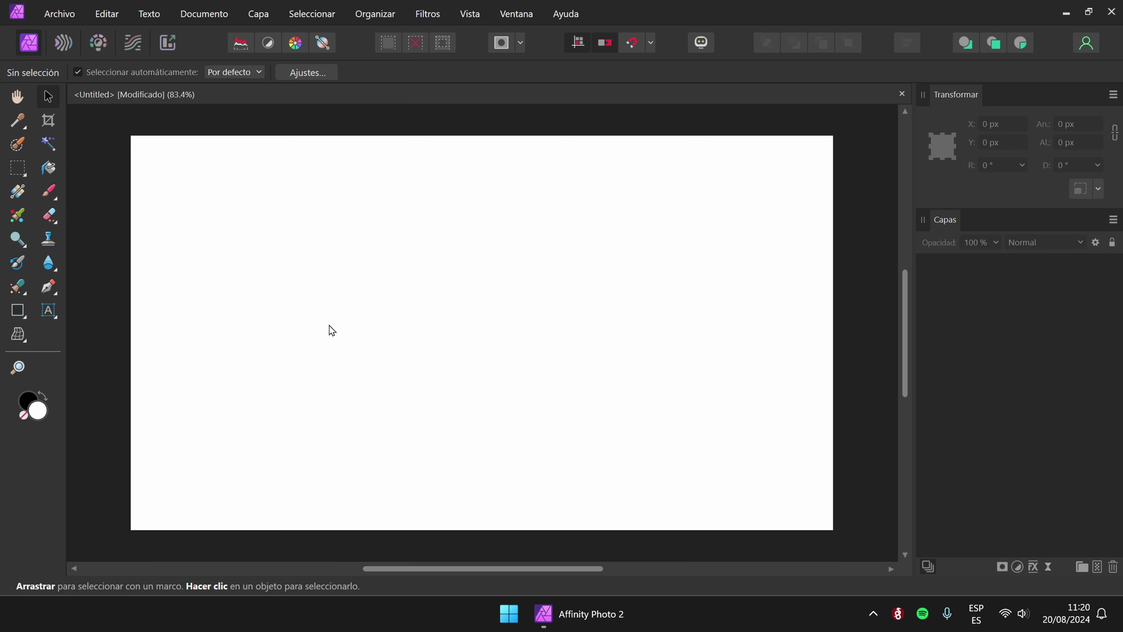
Pan the page view with the Hand tool, then switch to the Move tool and open Archivo.
click(16, 100)
drag(375, 258, 406, 253)
drag(551, 226, 456, 228)
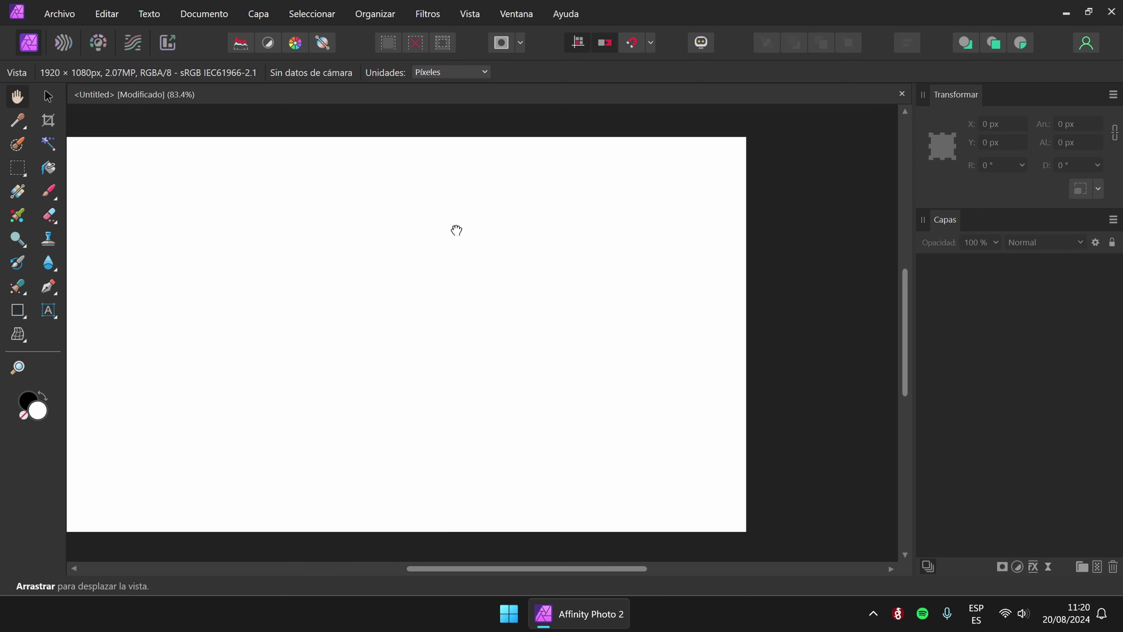
drag(559, 346, 639, 331)
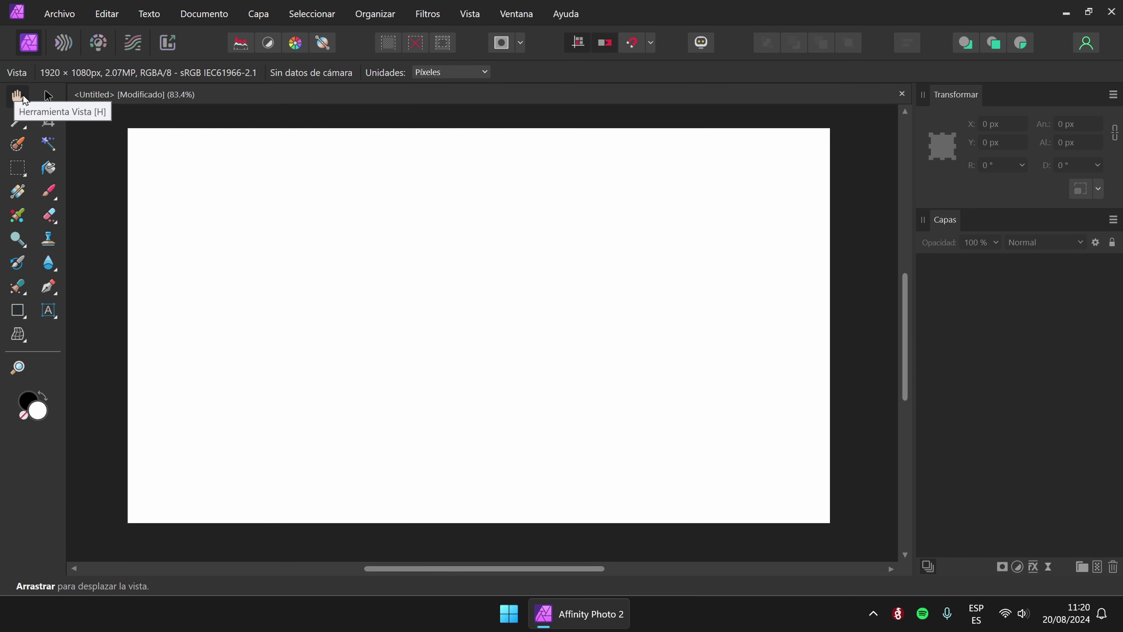
click(48, 101)
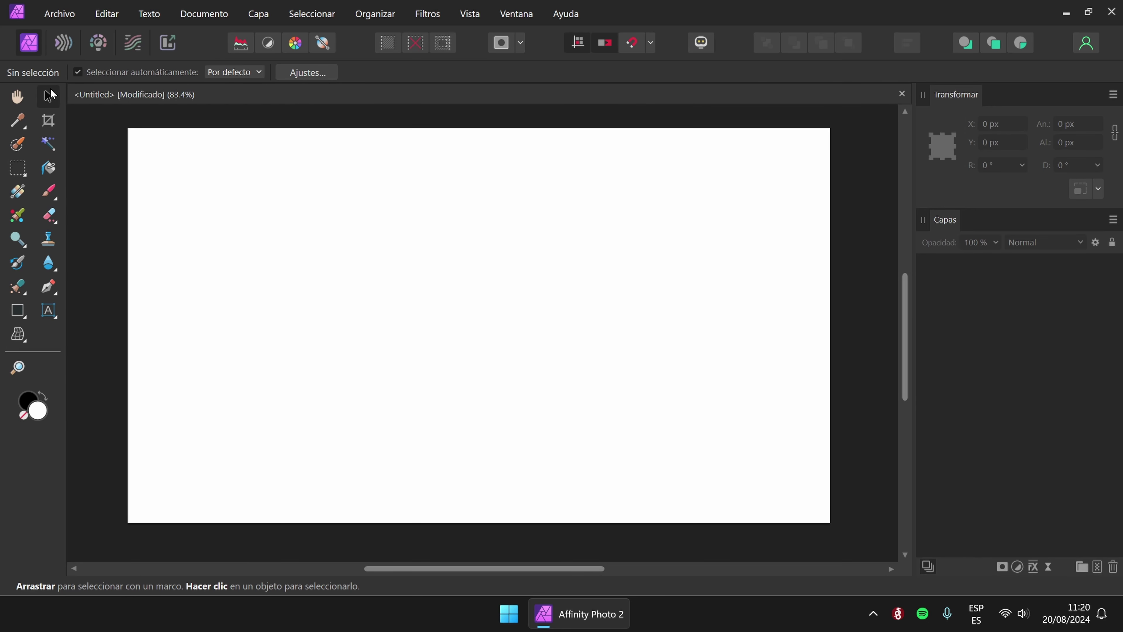
click(60, 14)
Place girl_autumn-wallpaper-1920x1080.jpg at 821 × 461.8 px in the page's upper left, then deselect it.
click(71, 384)
drag(144, 153, 444, 323)
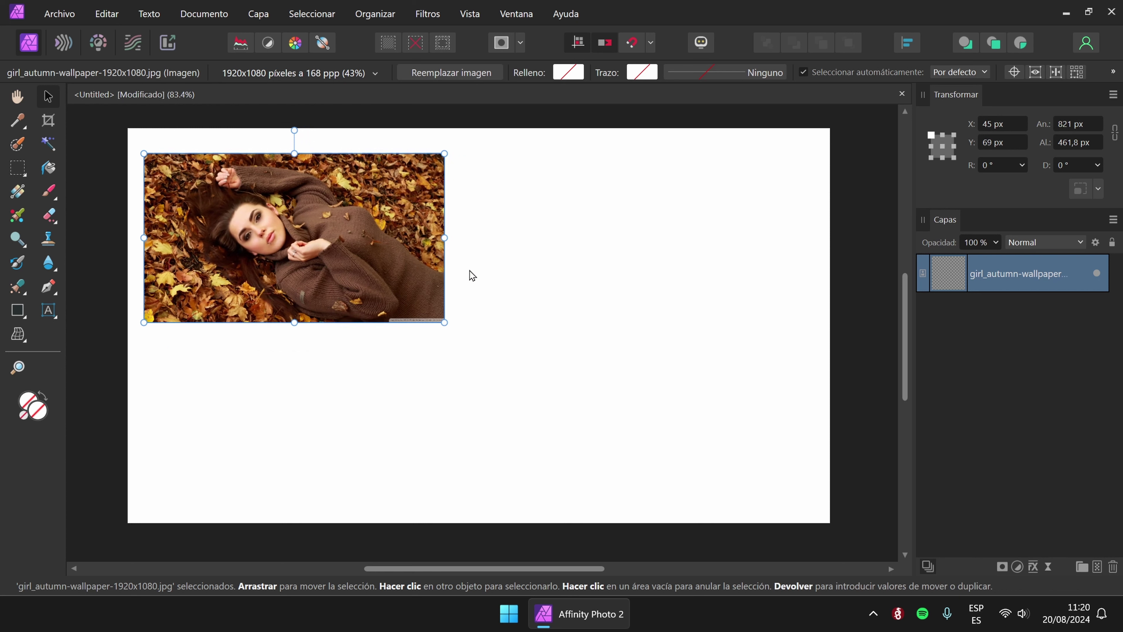
click(497, 276)
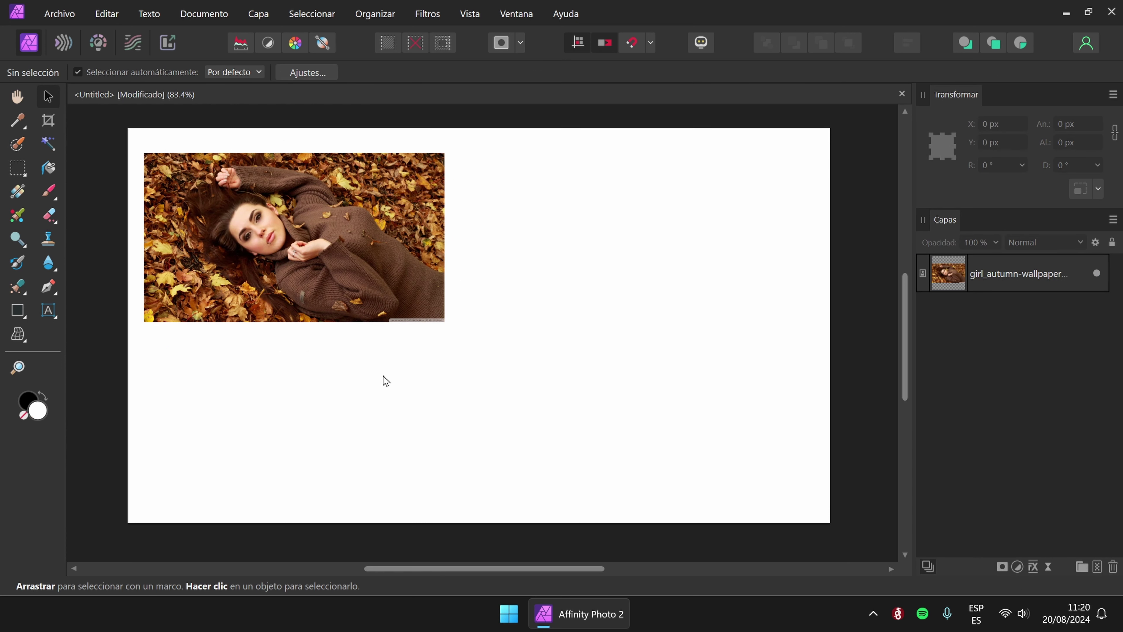
click(18, 311)
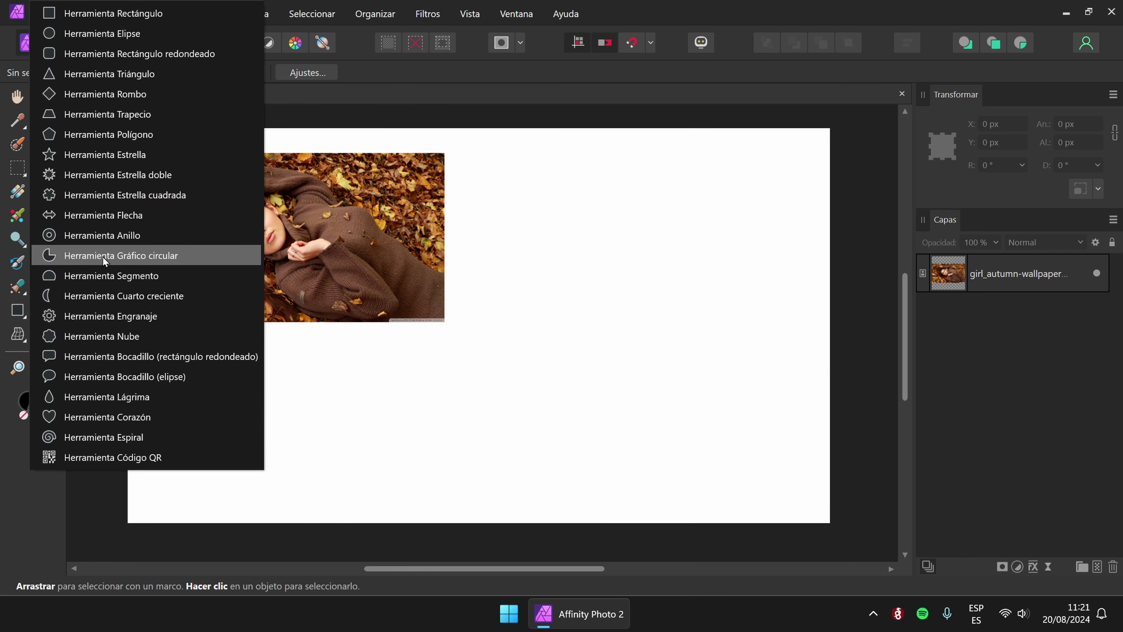
Draw a 365 × 365 px green 270° pie shape right of the photo and nudge it into place.
click(132, 253)
drag(540, 200, 674, 332)
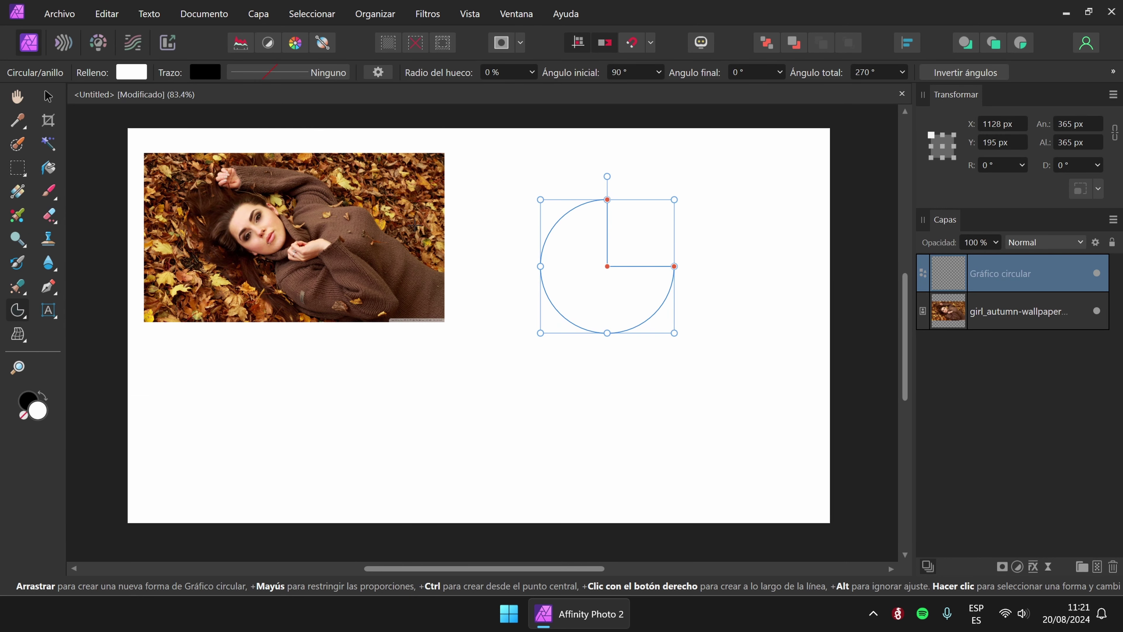
click(129, 74)
click(107, 232)
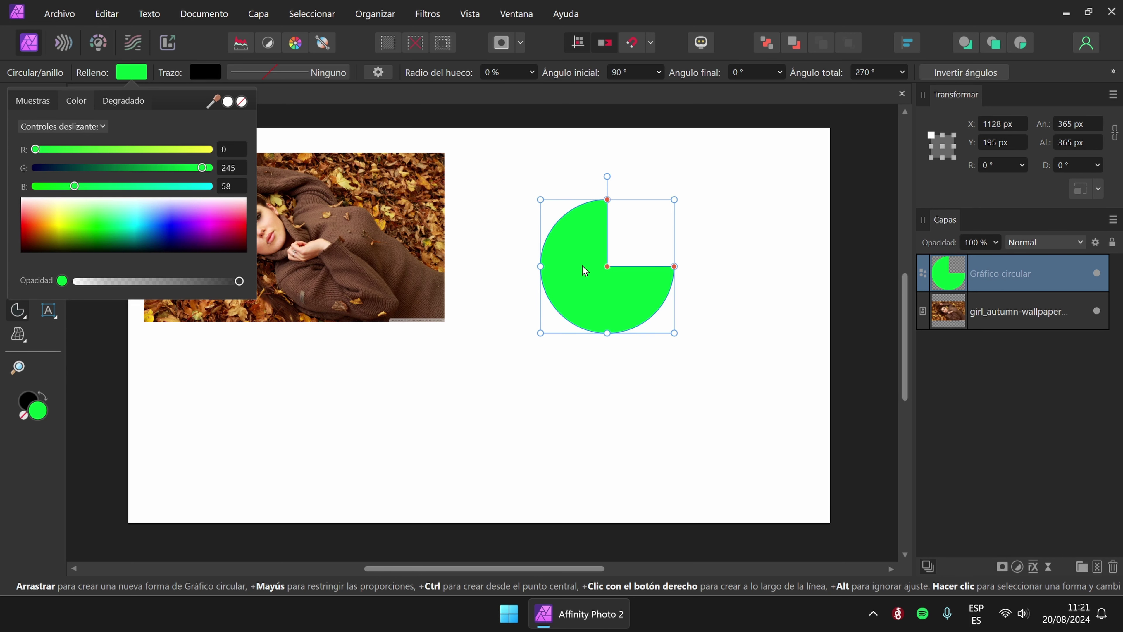
drag(581, 264, 521, 195)
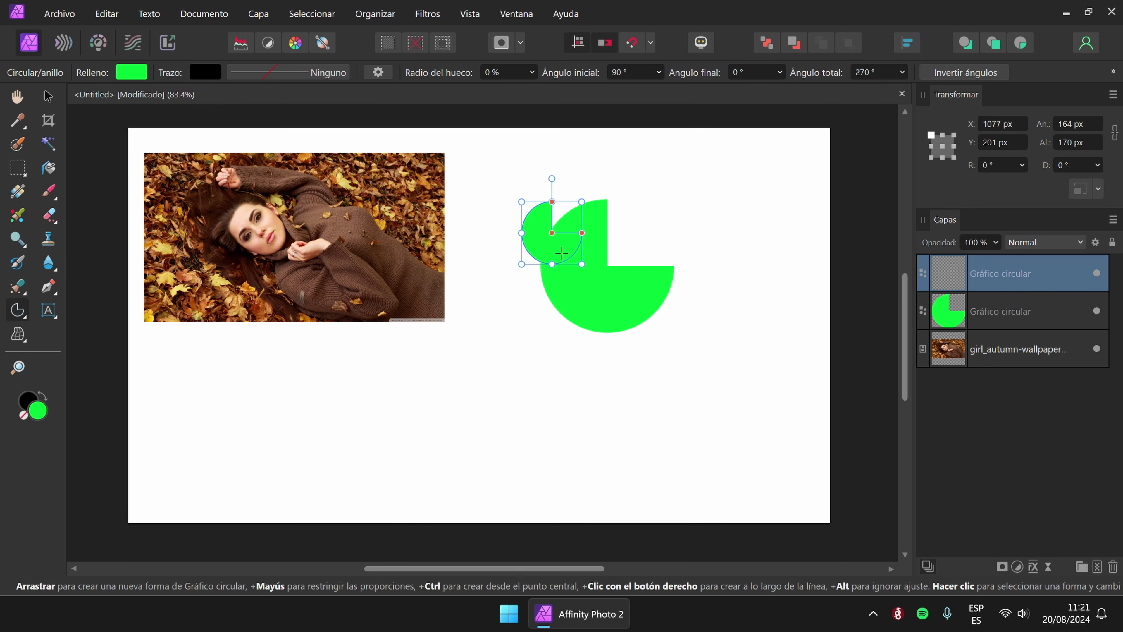
key(ctrl+z)
click(48, 96)
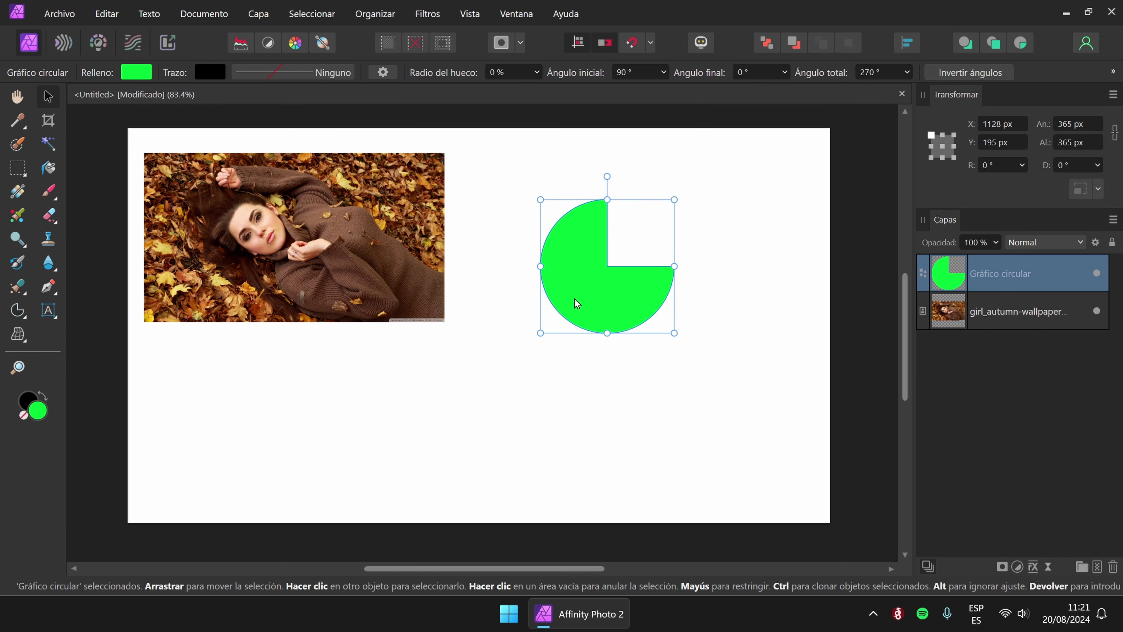
drag(574, 298, 541, 272)
click(48, 310)
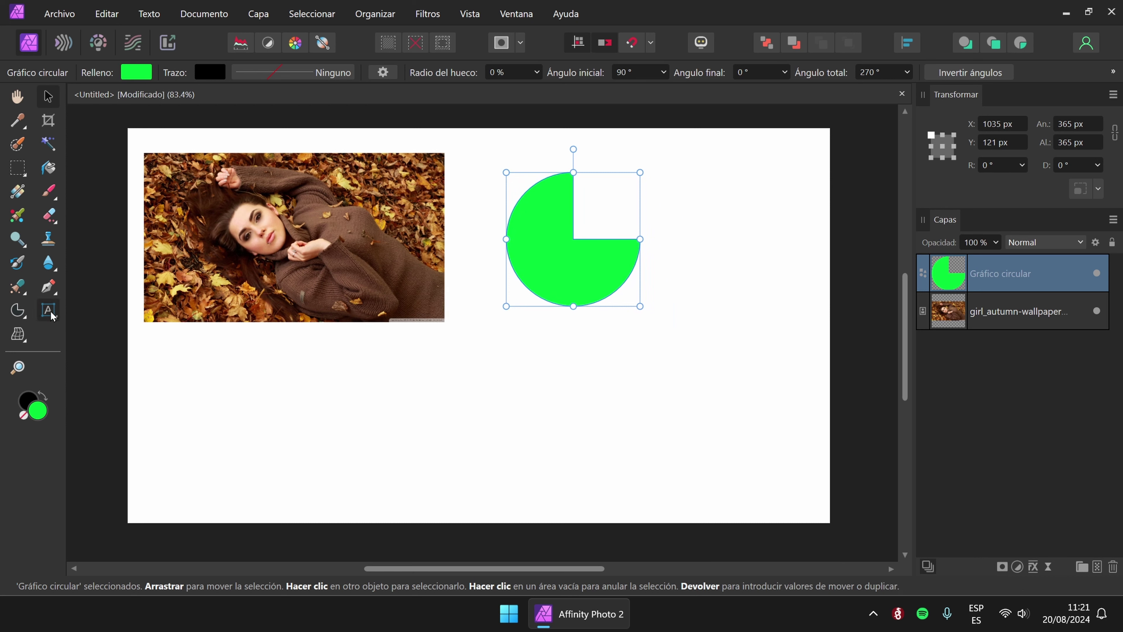
Add 144 pt Arial text BIENVENIDO below the photo, shift it right, and colour it light blue.
click(192, 437)
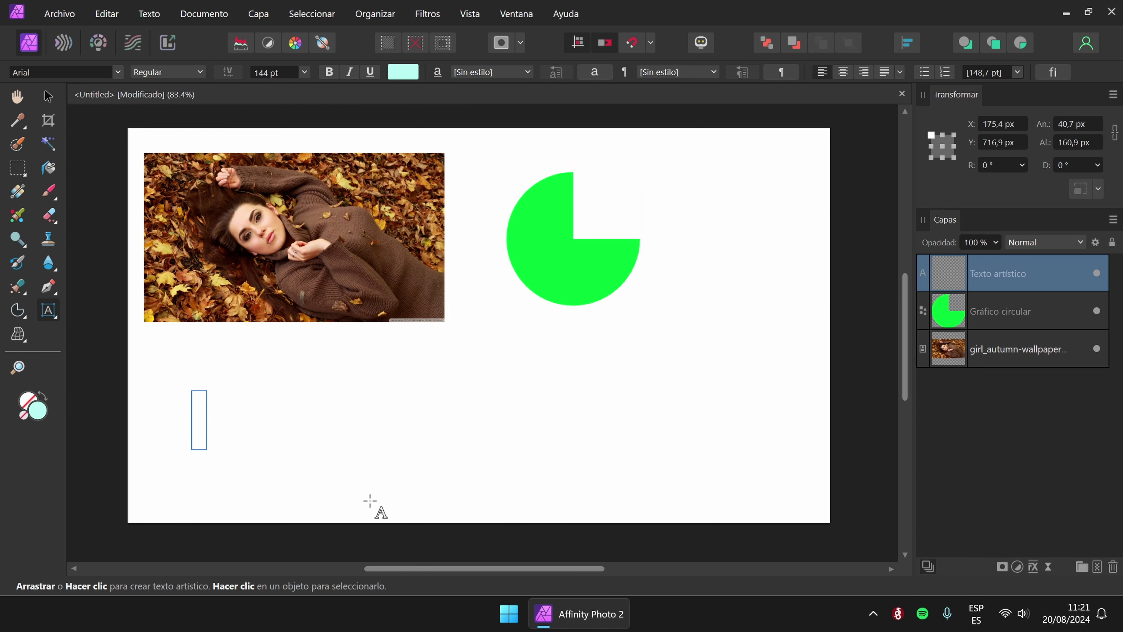
text(BlENVENIDO)
click(48, 96)
drag(305, 420, 387, 447)
click(402, 71)
click(435, 226)
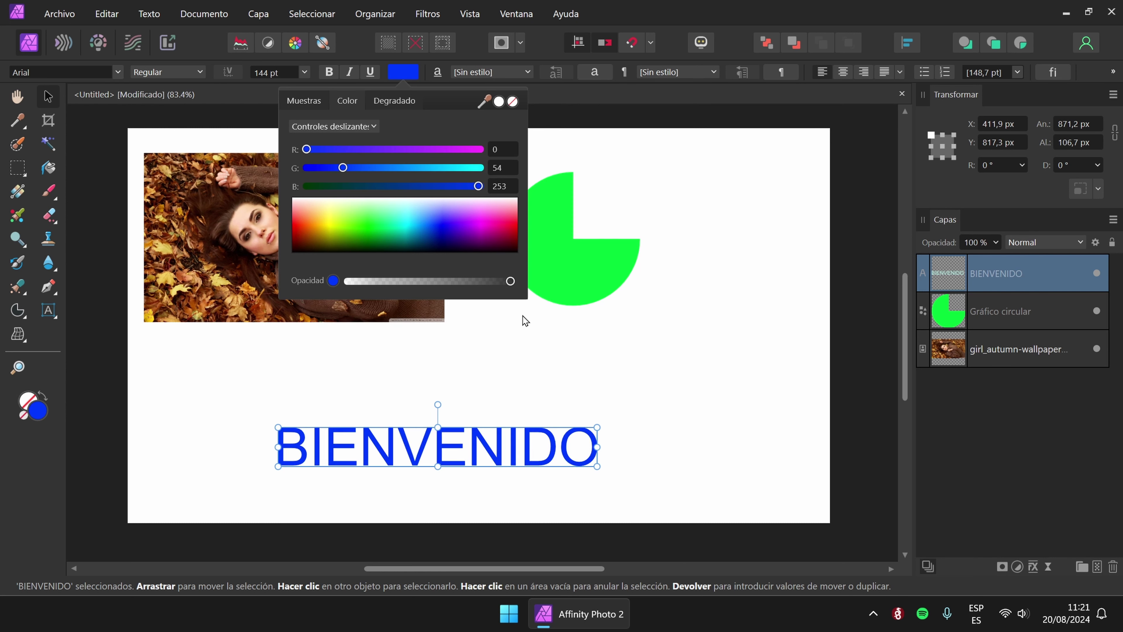
drag(438, 206, 436, 237)
Nudge the BIENVENIDO text, green pie and autumn photo down and to the right.
click(624, 342)
click(626, 278)
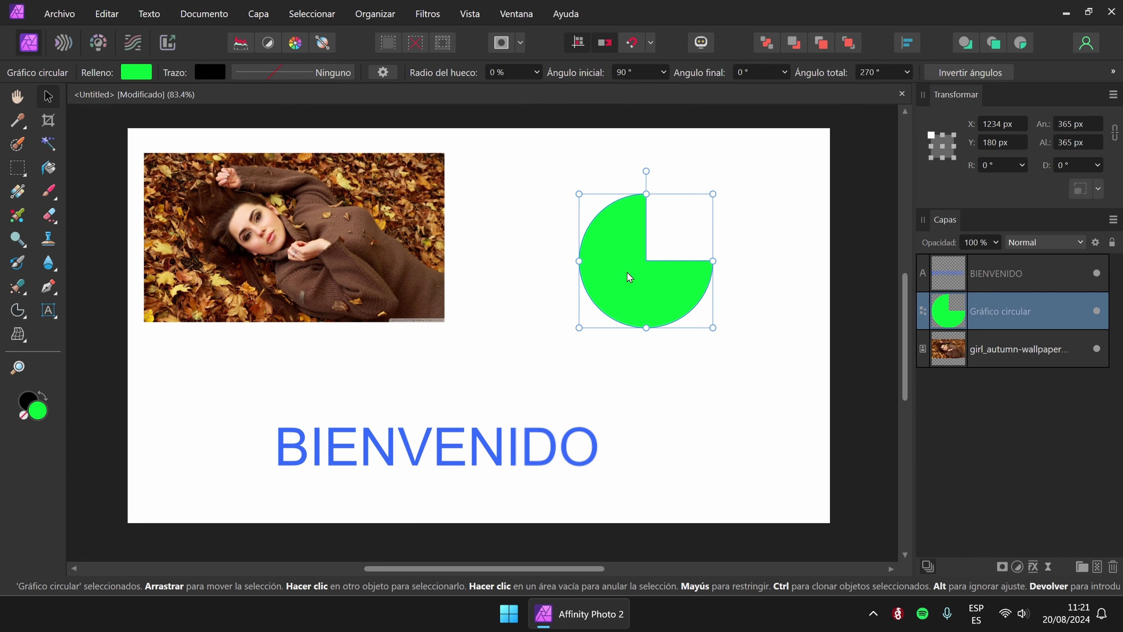
drag(480, 439, 510, 440)
click(420, 300)
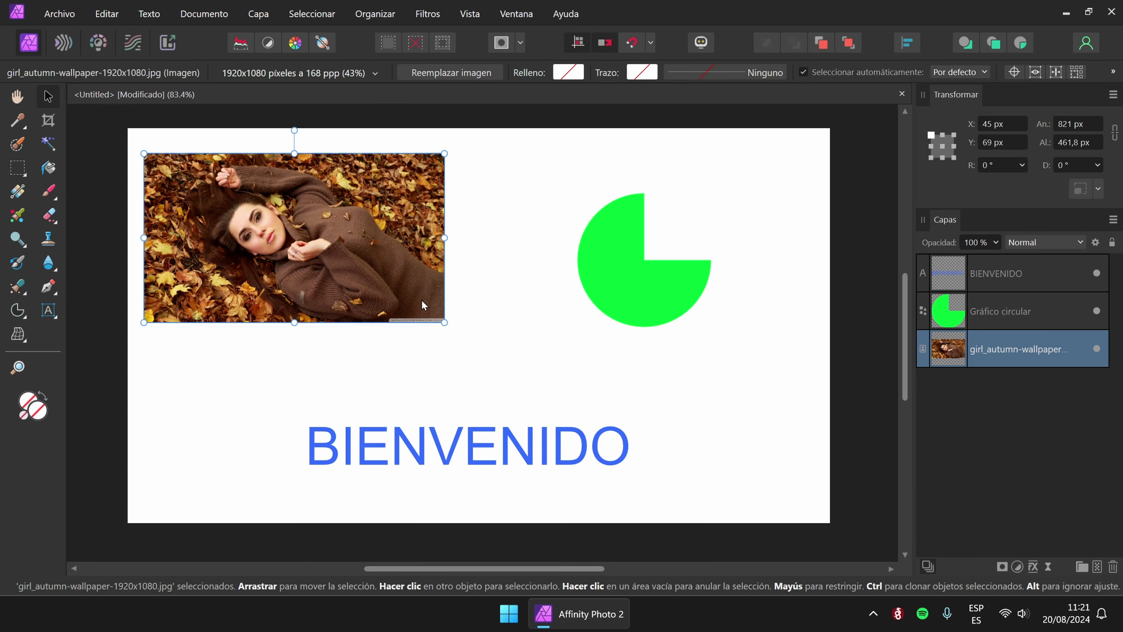
drag(421, 299, 439, 321)
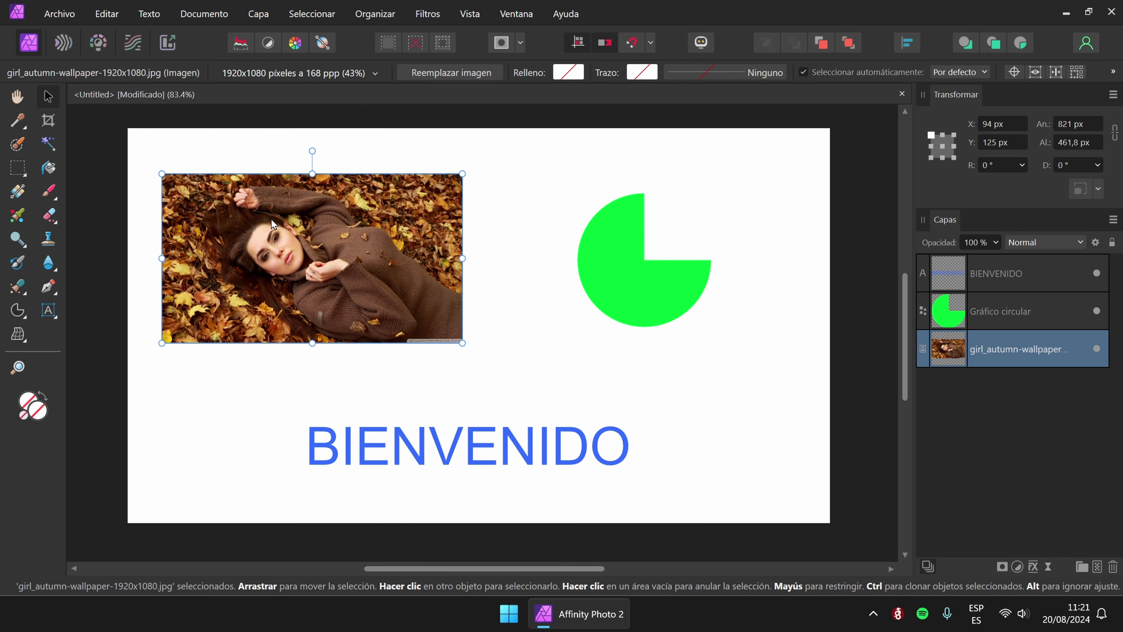
drag(283, 230, 299, 250)
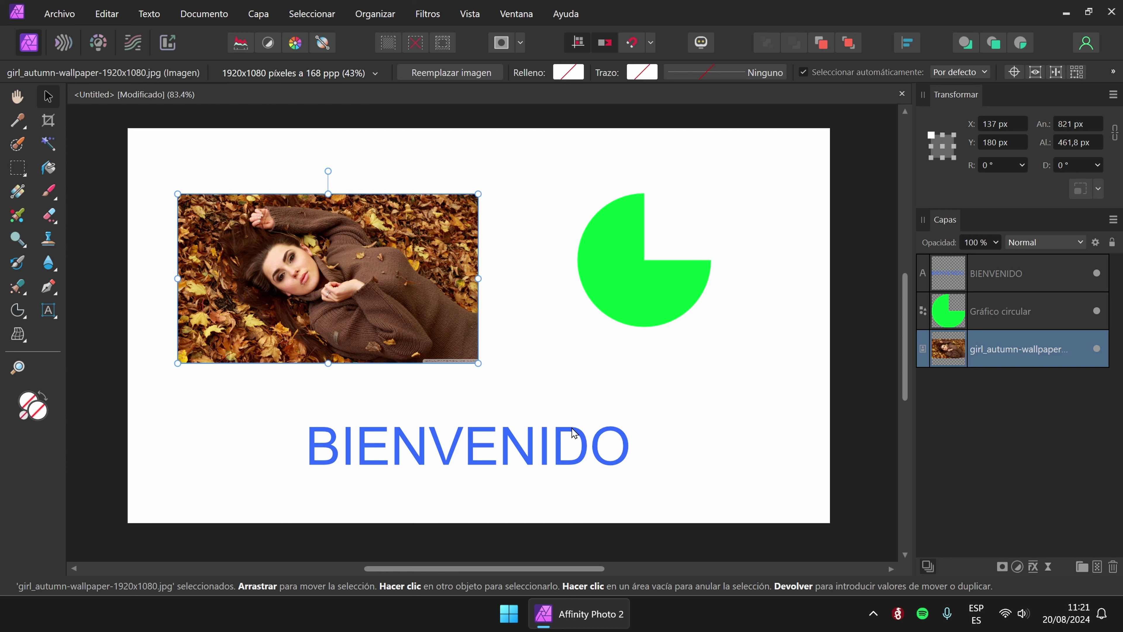
drag(573, 432, 588, 452)
drag(640, 301, 665, 315)
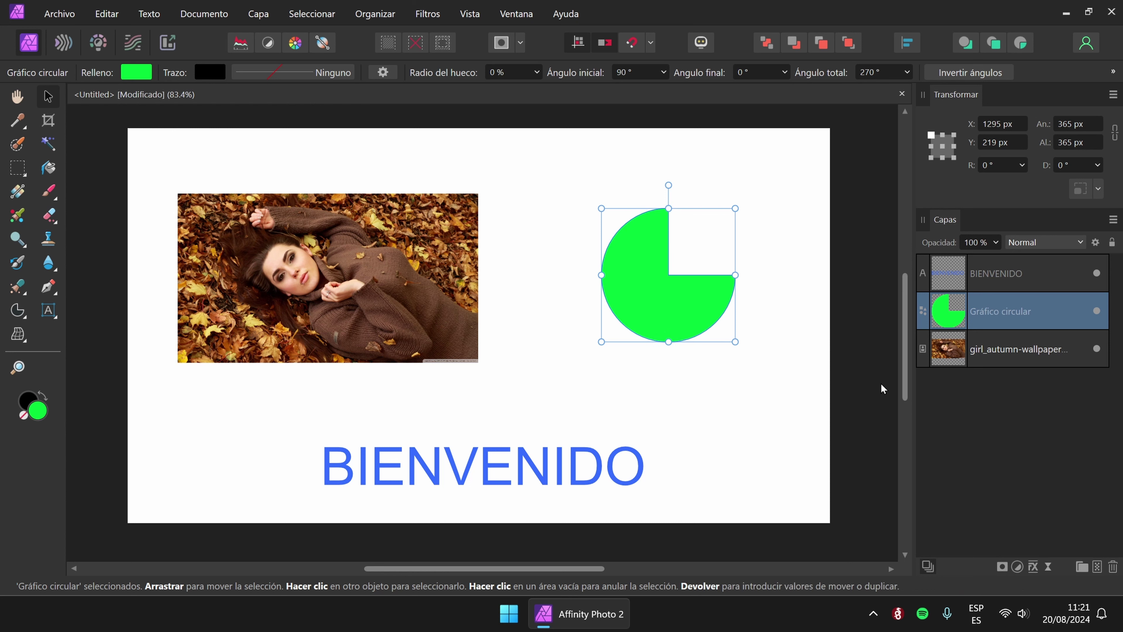
Reposition and resize the autumn photo, undoing back to 857 × 482.1 px at X 192, Y 215.8.
click(1034, 271)
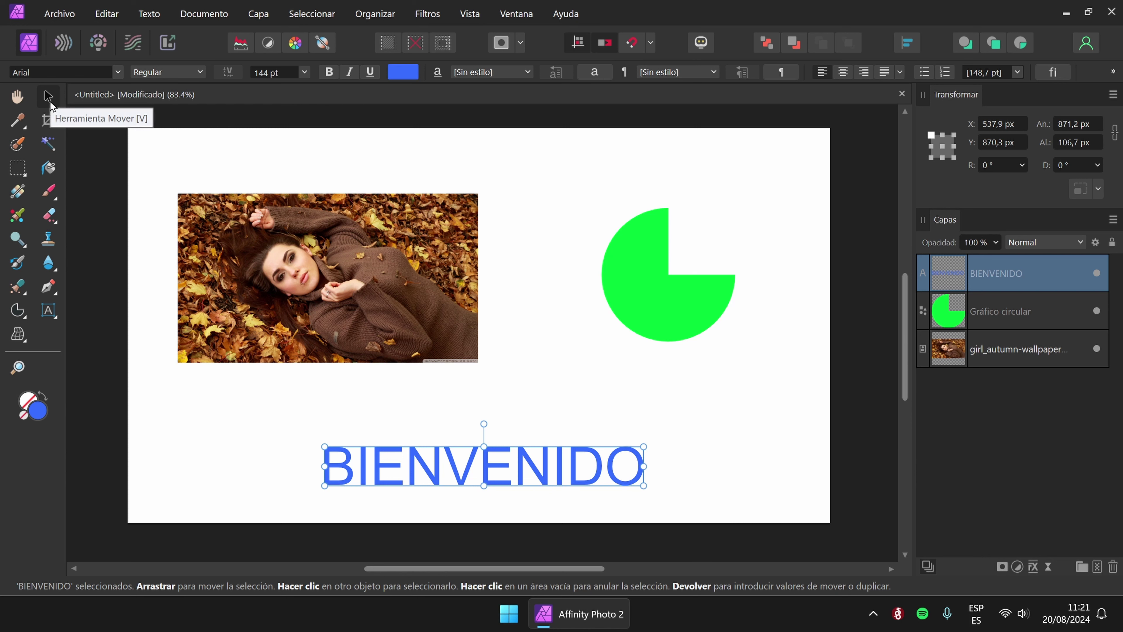
click(389, 274)
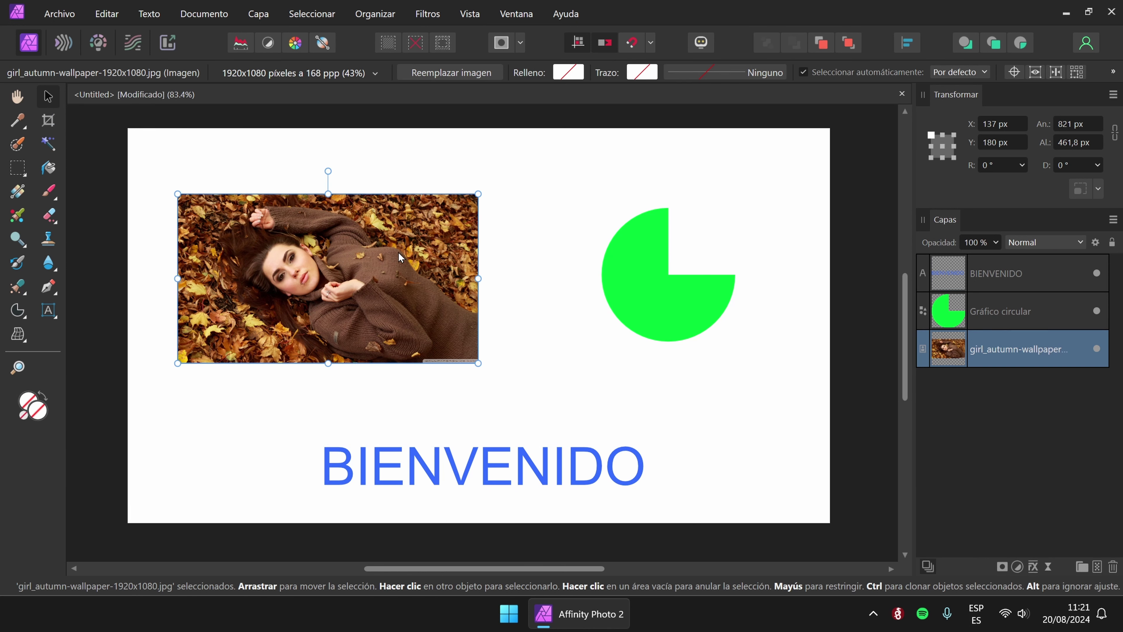
drag(392, 246, 420, 261)
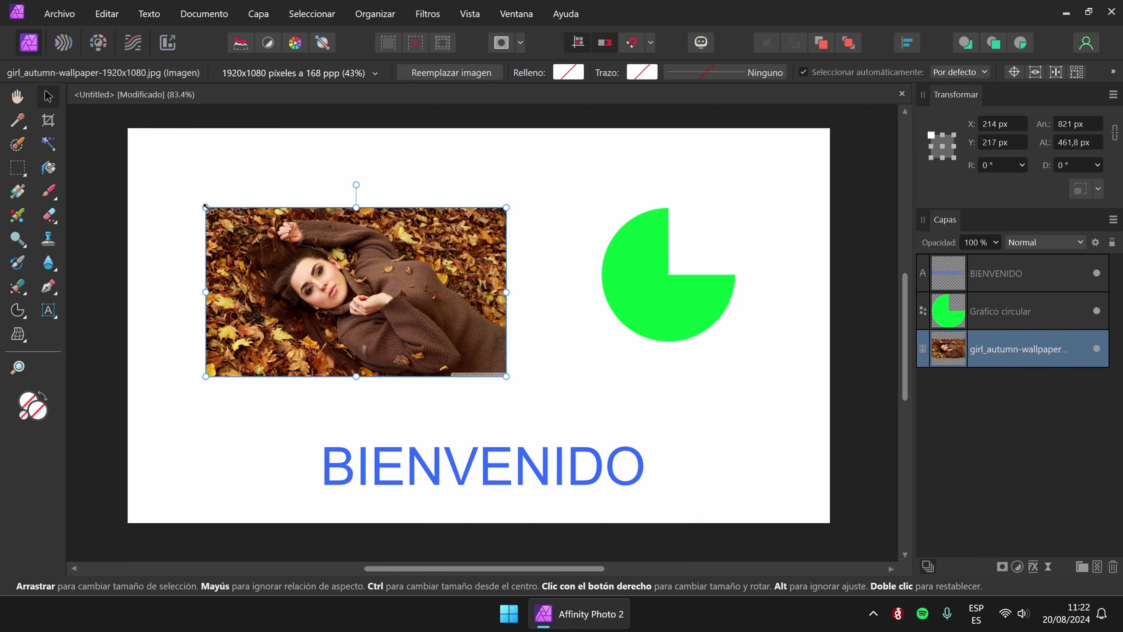
mouse_move(202, 206)
mouse_down()
mouse_move(258, 233)
mouse_move(192, 198)
mouse_move(204, 200)
mouse_up()
key(ctrl+z)
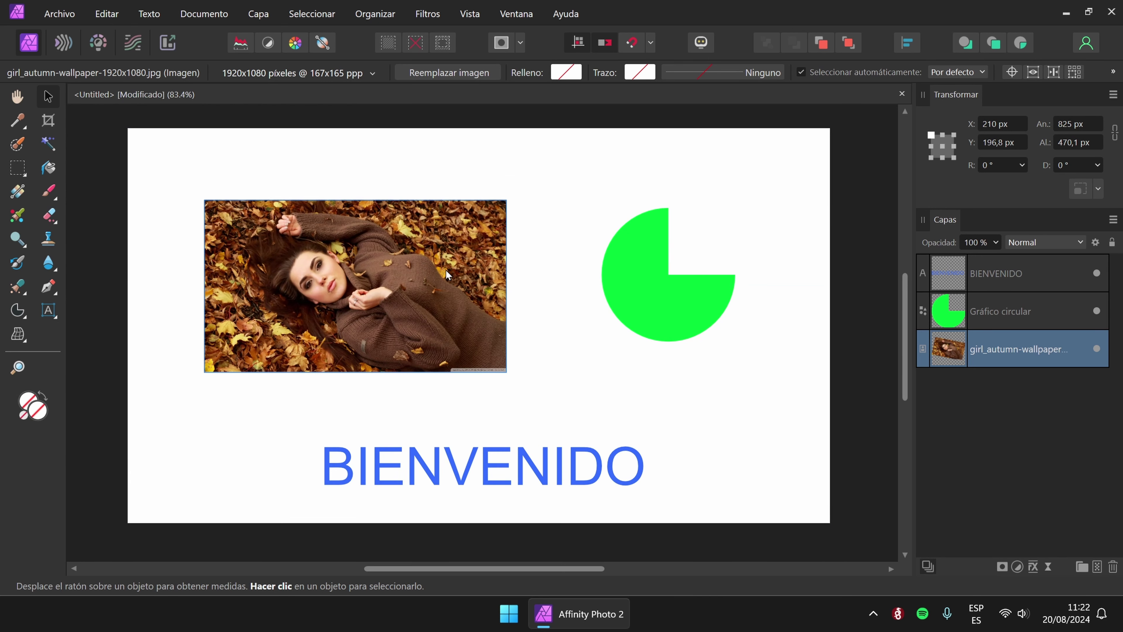
key(ctrl+z)
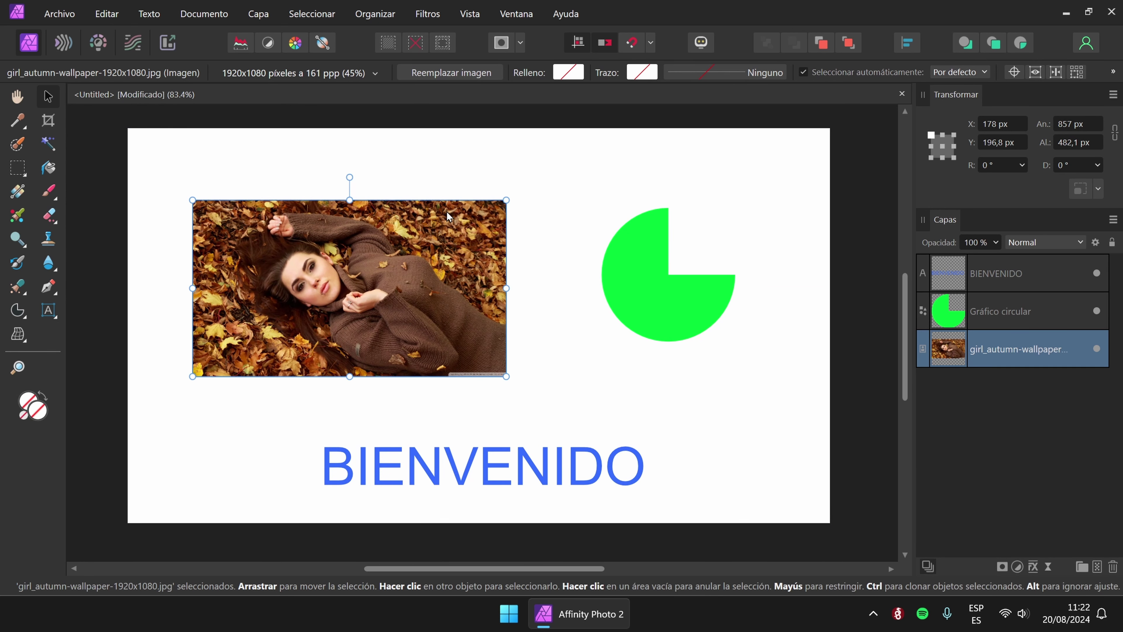
key(ctrl+z)
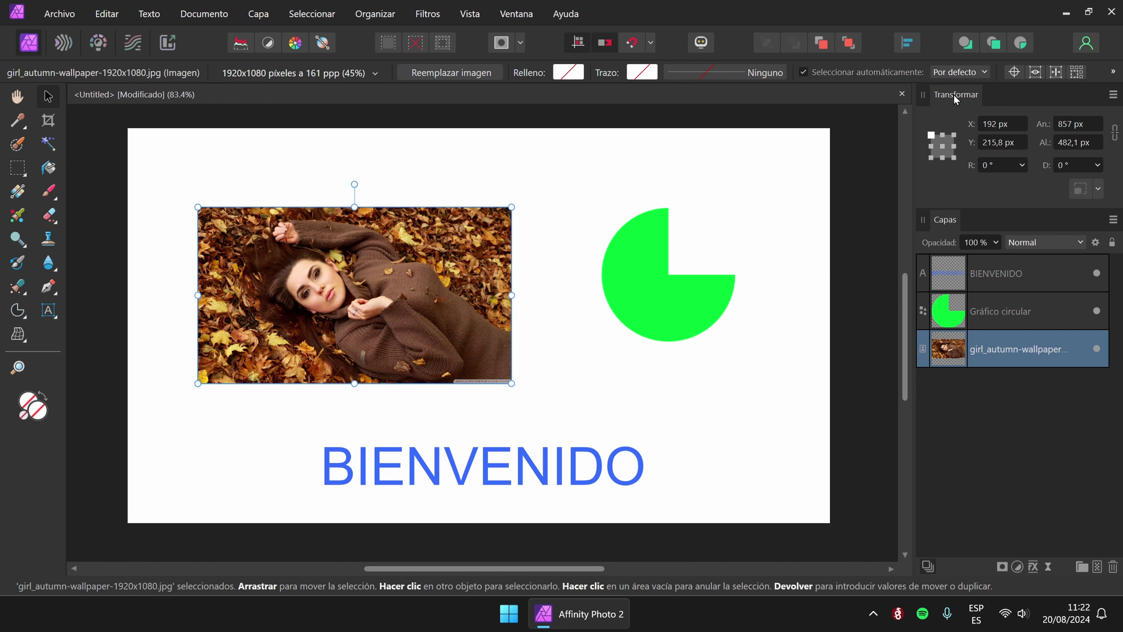
click(513, 18)
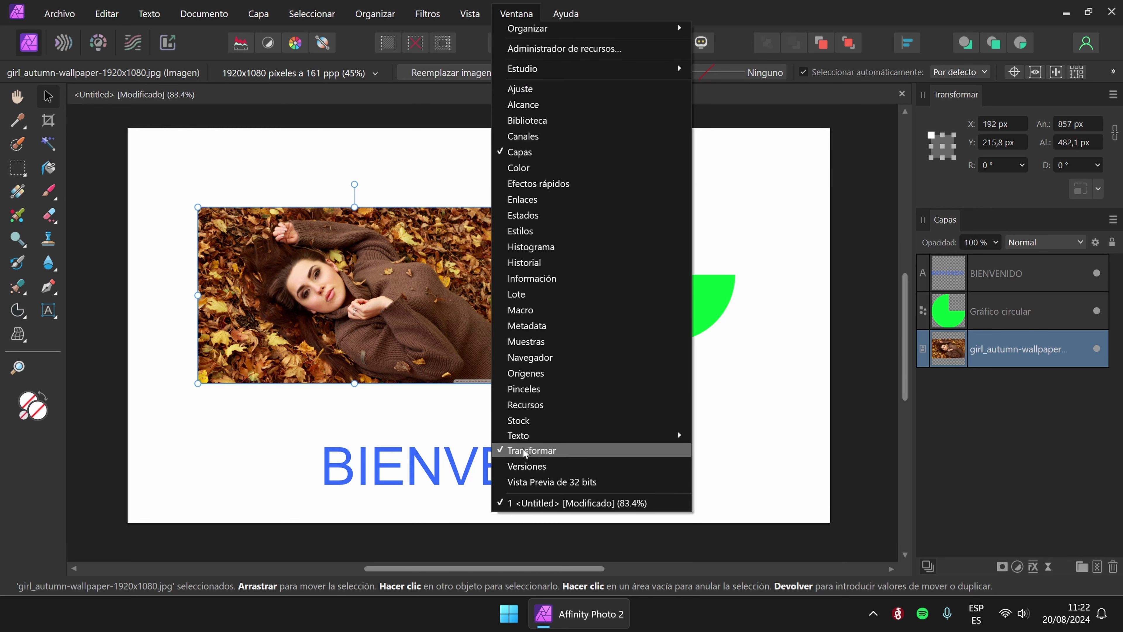
click(880, 353)
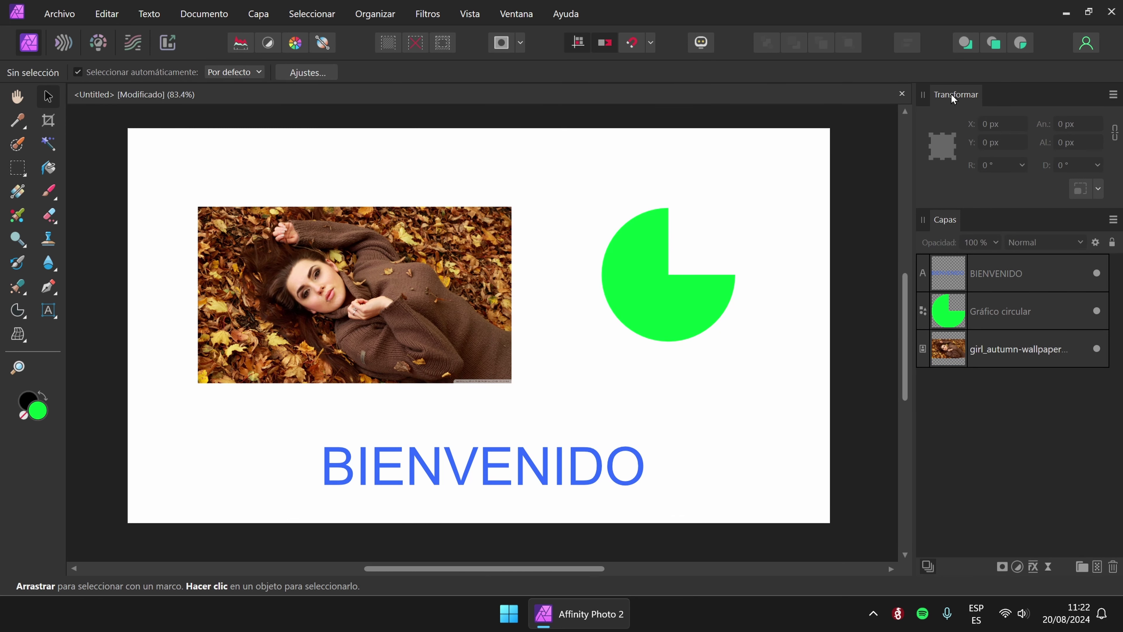
click(440, 243)
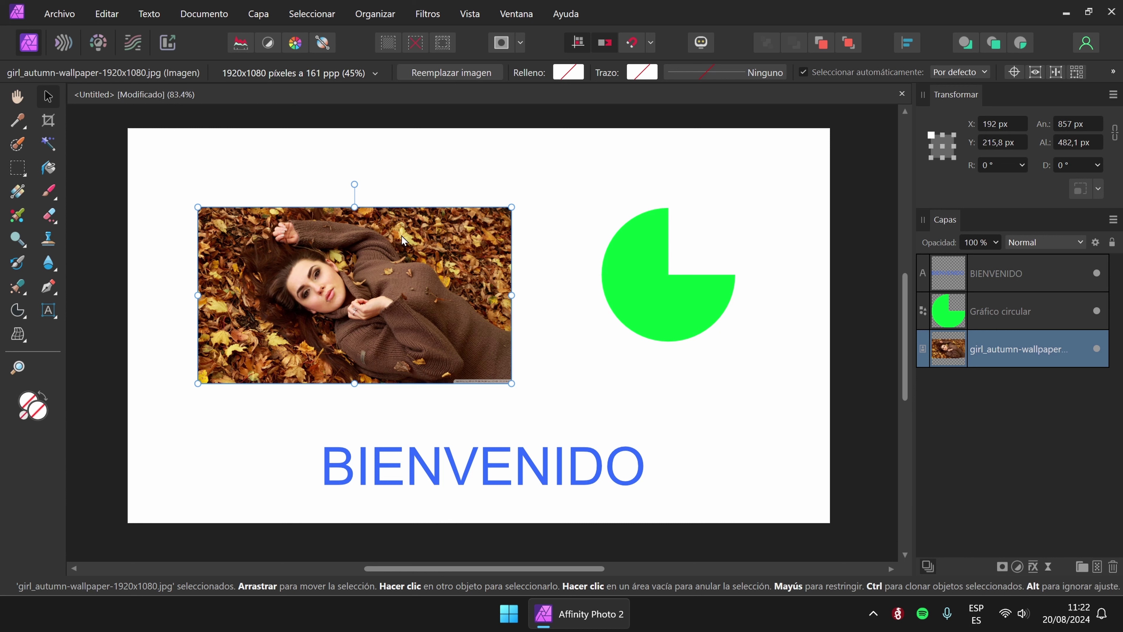
Move the photo up-left and shrink it from its corner to 844 × 474,8 px.
drag(401, 236, 365, 242)
mouse_move(182, 195)
mouse_down()
mouse_move(197, 205)
mouse_move(184, 197)
mouse_up()
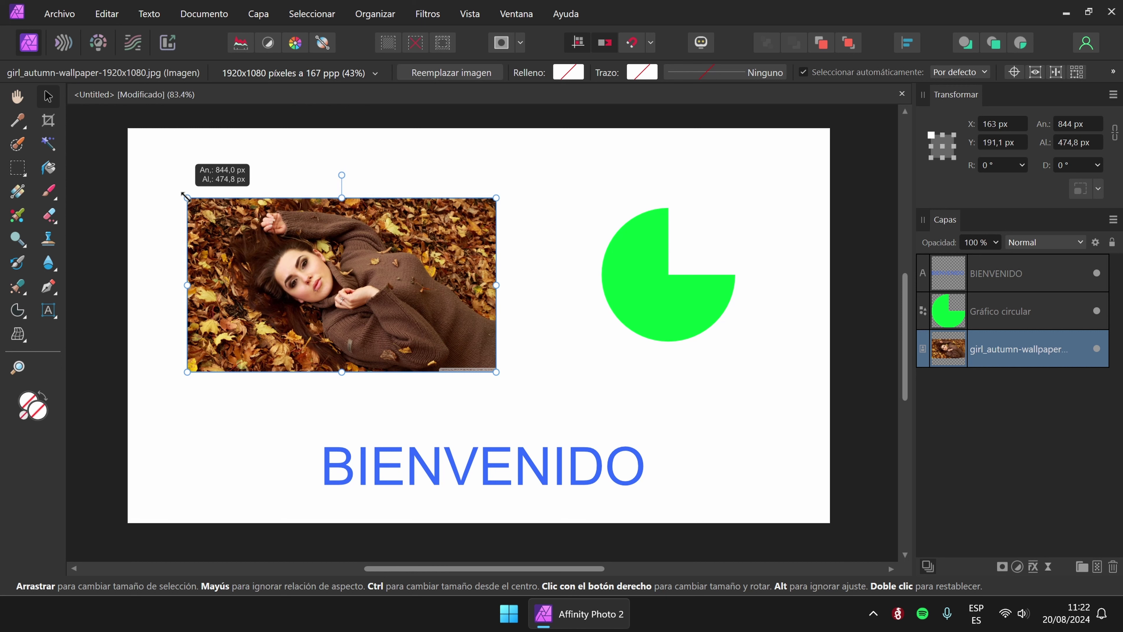
drag(185, 196, 185, 197)
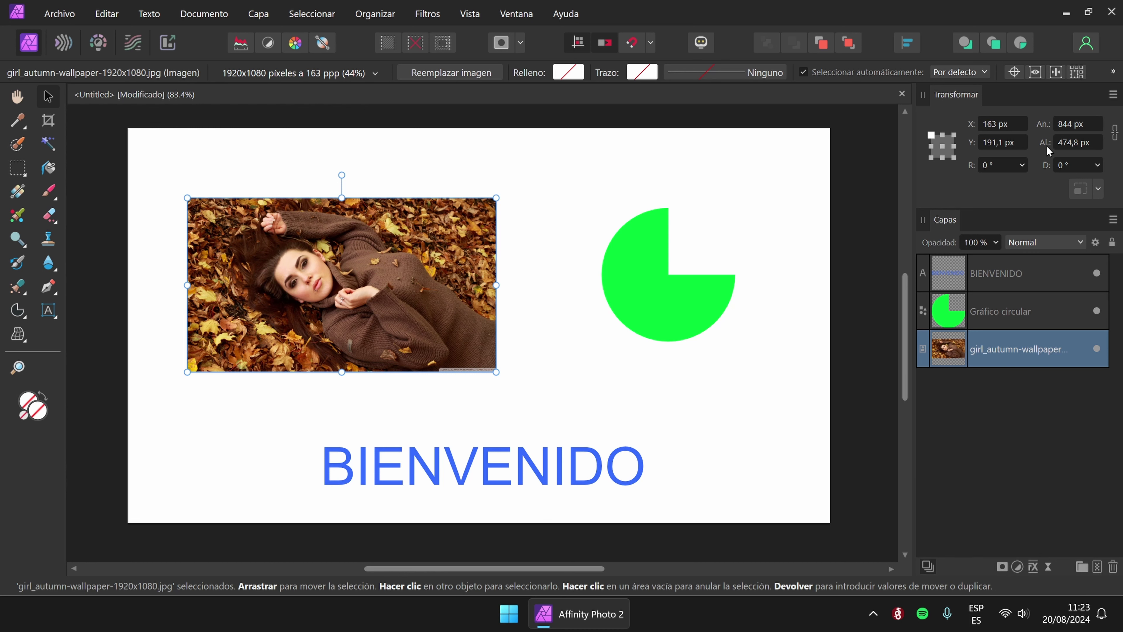
Lock the aspect ratio and set the photo's width to 1000 px in the Transformar panel.
click(1091, 126)
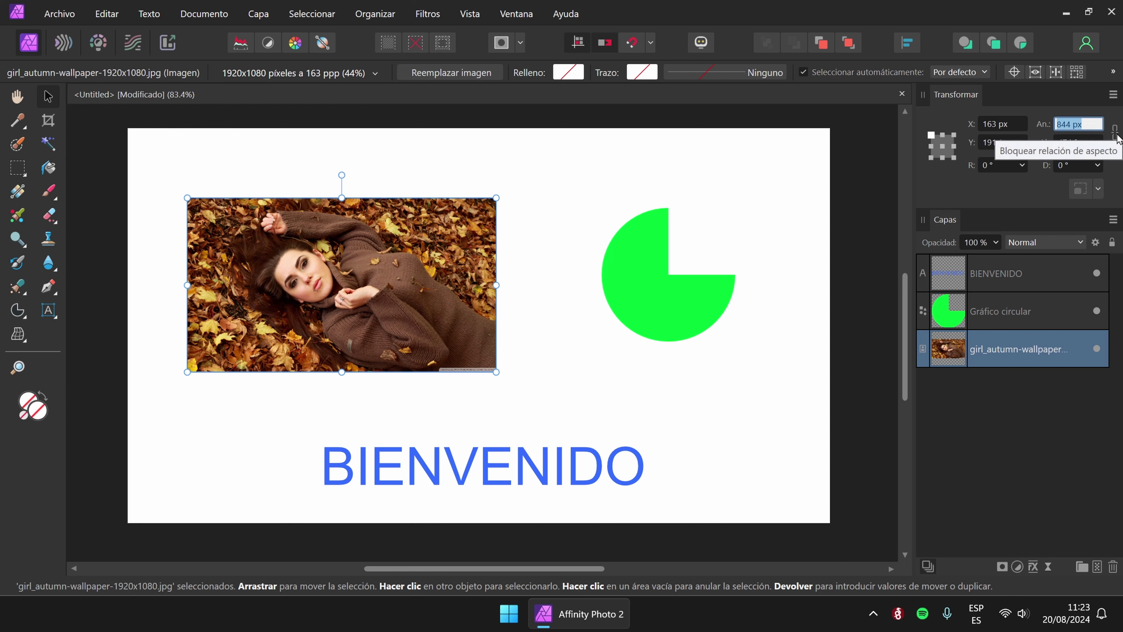
click(1115, 137)
click(1087, 126)
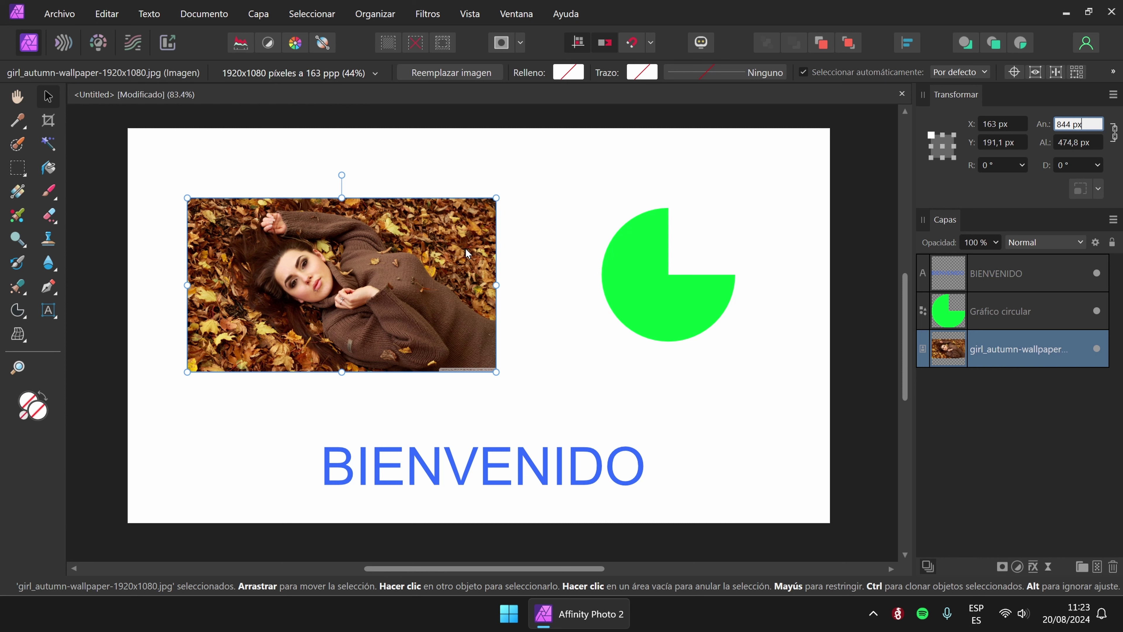
click(1079, 125)
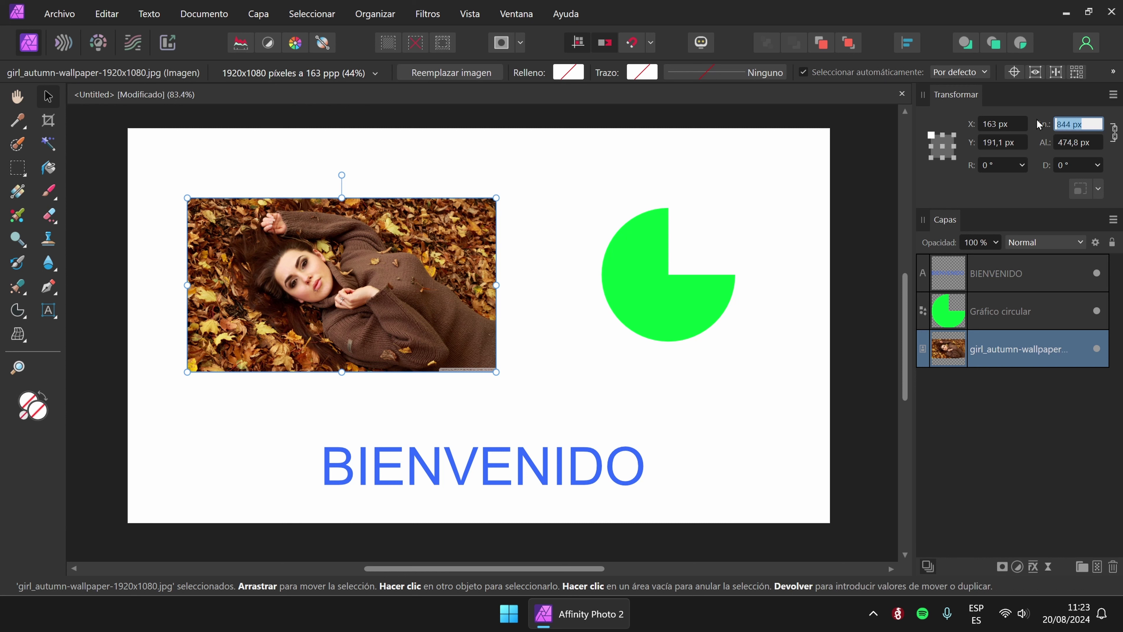
text(1000)
key(Return)
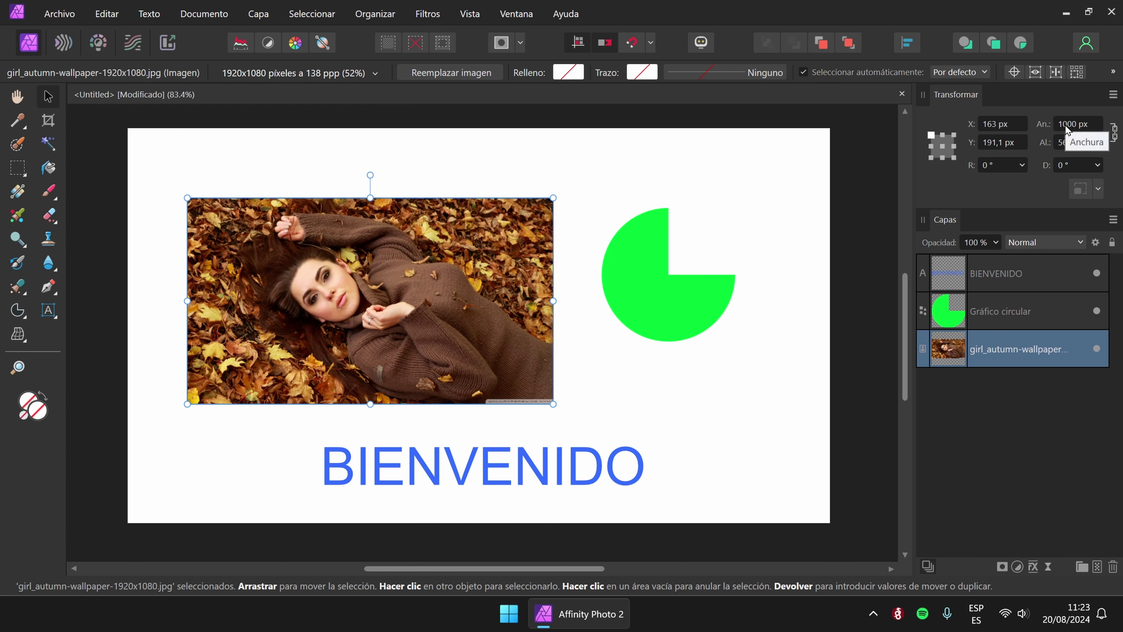
Unlock proportions, move the photo up-left, and tilt it slightly before straightening it again.
click(1115, 132)
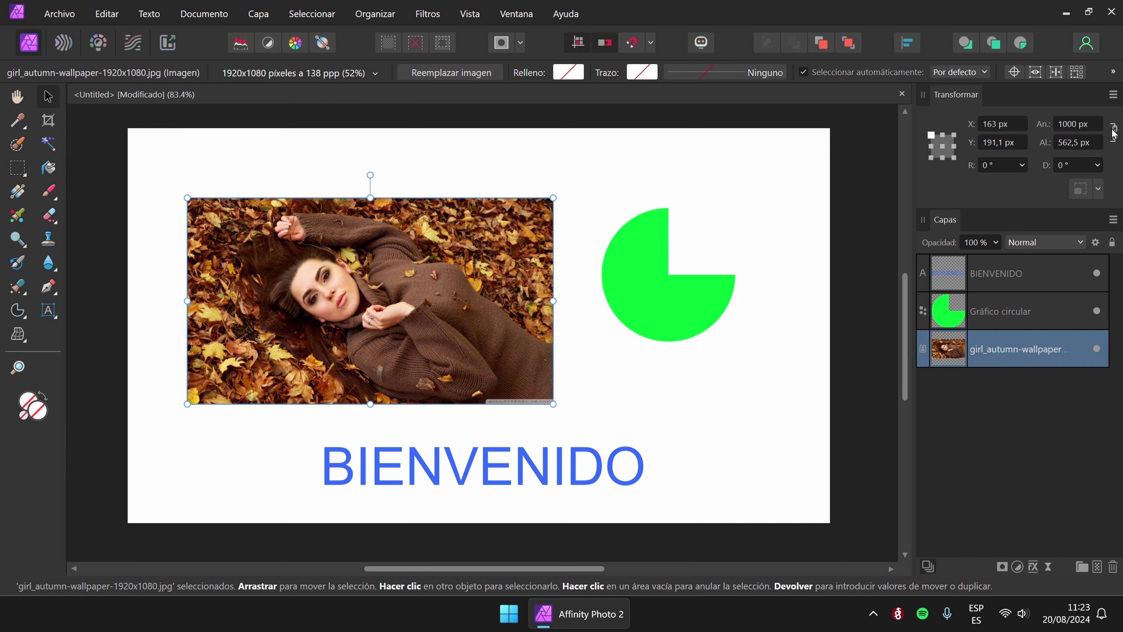
drag(425, 259, 403, 241)
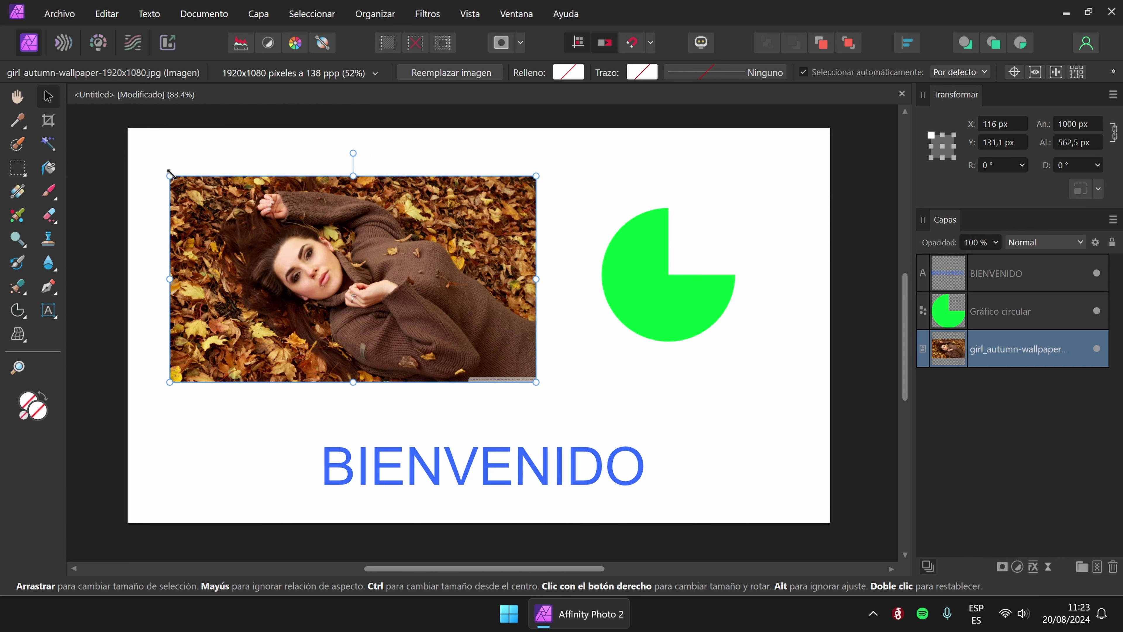
click(944, 147)
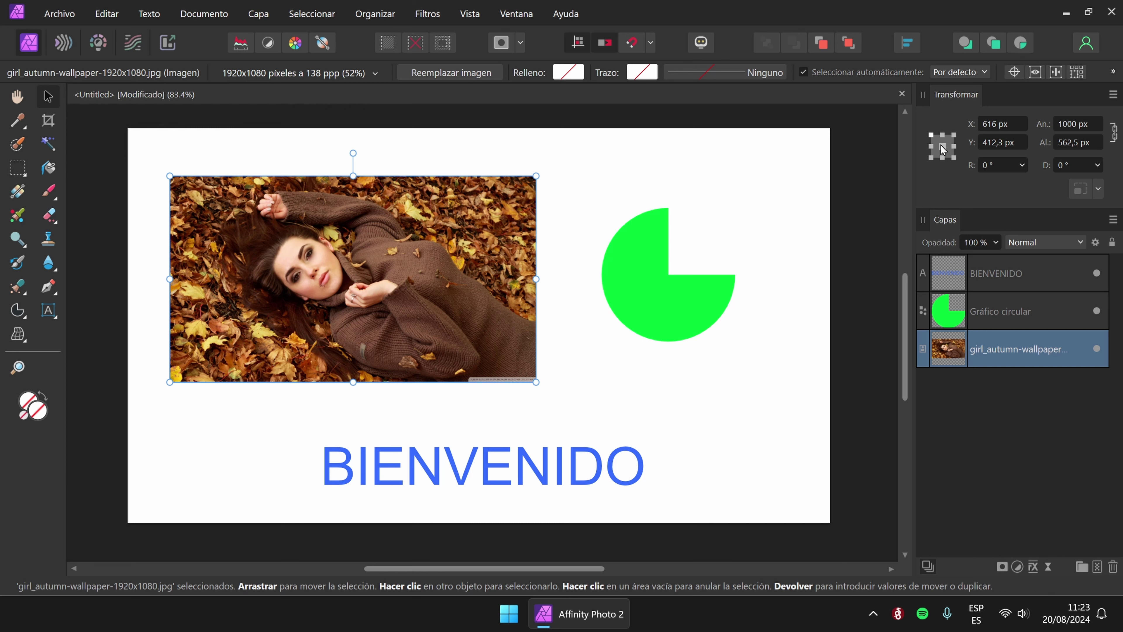
drag(353, 153, 356, 153)
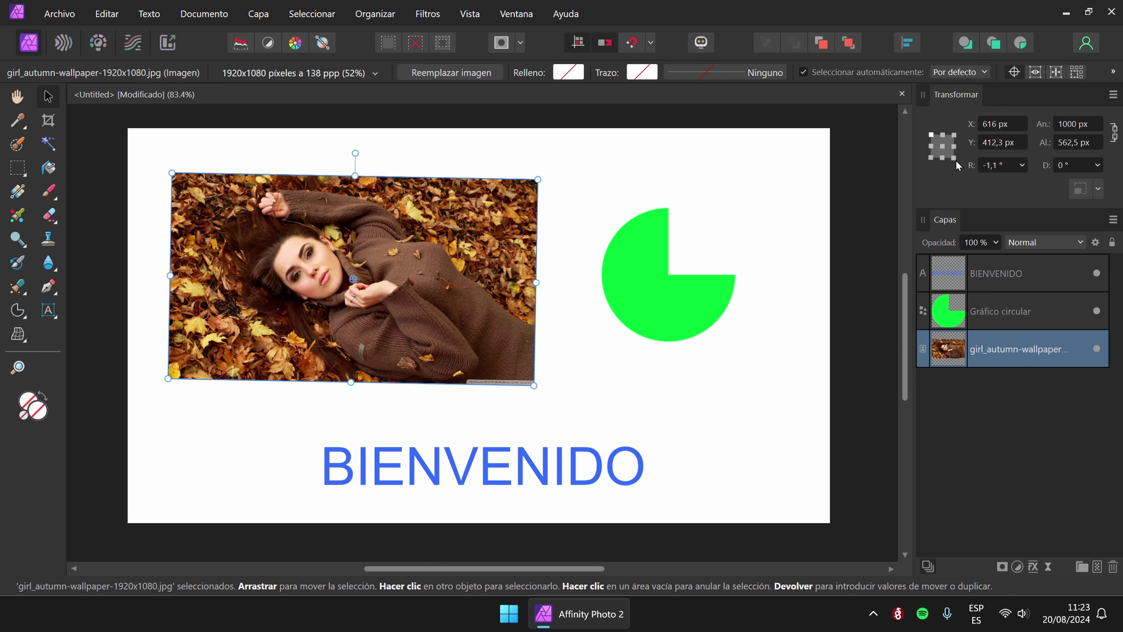
click(953, 157)
drag(353, 153, 350, 152)
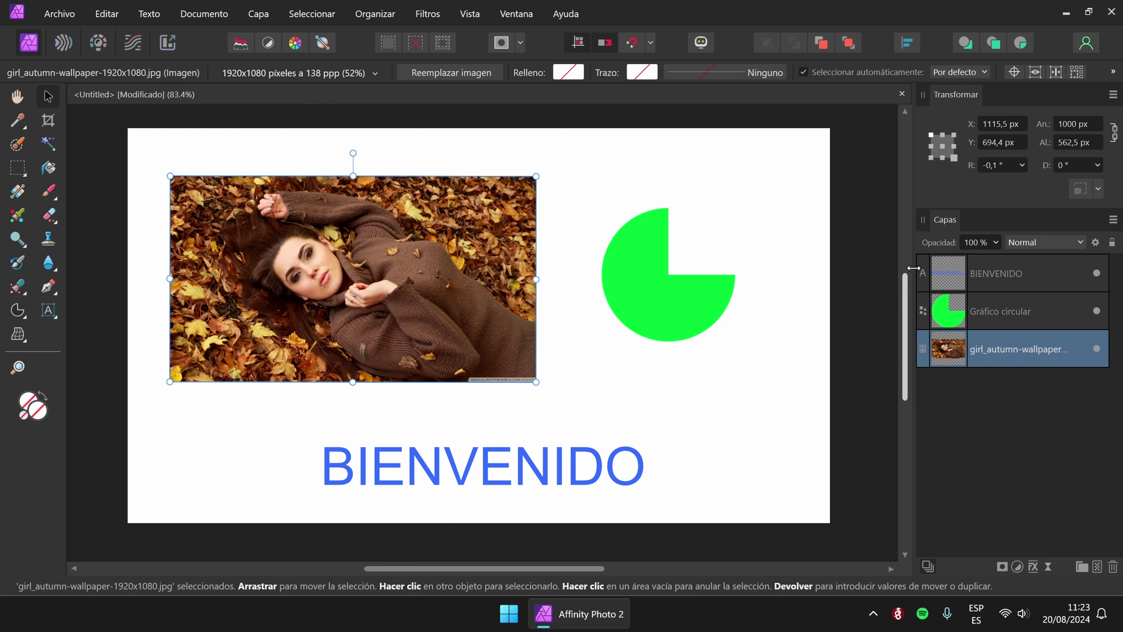
Use the bottom-right anchor and R slider to test rotations, ending at 0.1°.
click(942, 157)
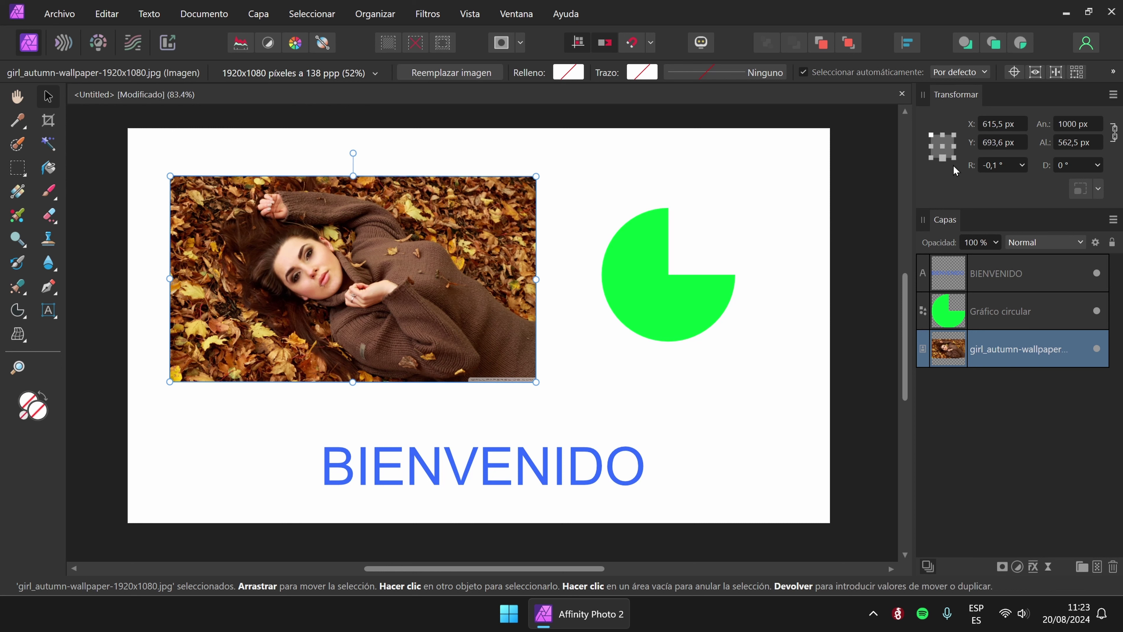
click(953, 158)
click(1023, 167)
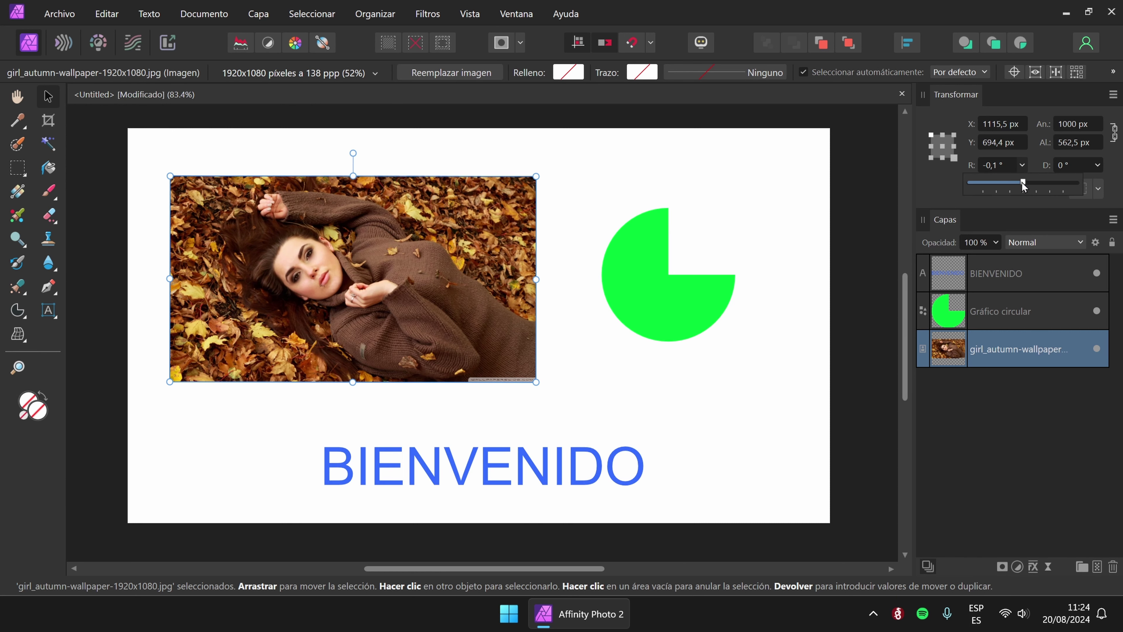
drag(1022, 182, 1004, 183)
drag(1006, 186, 1023, 183)
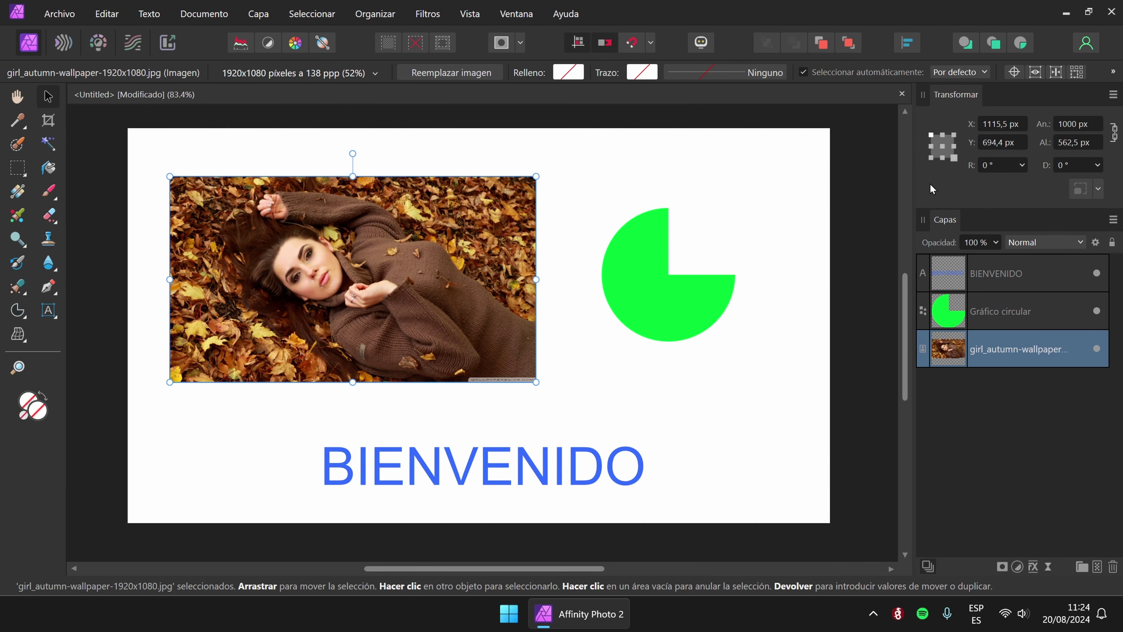
click(1022, 164)
drag(1063, 182, 1063, 185)
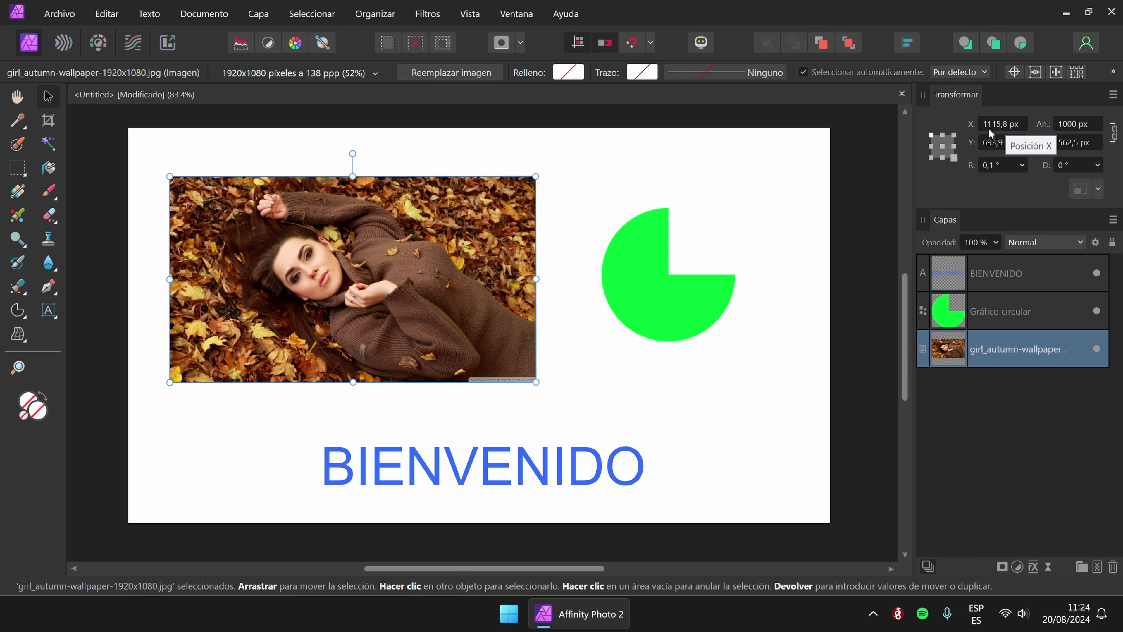
Enter 0 for the photo's Y and X position in the Transform panel.
click(1010, 124)
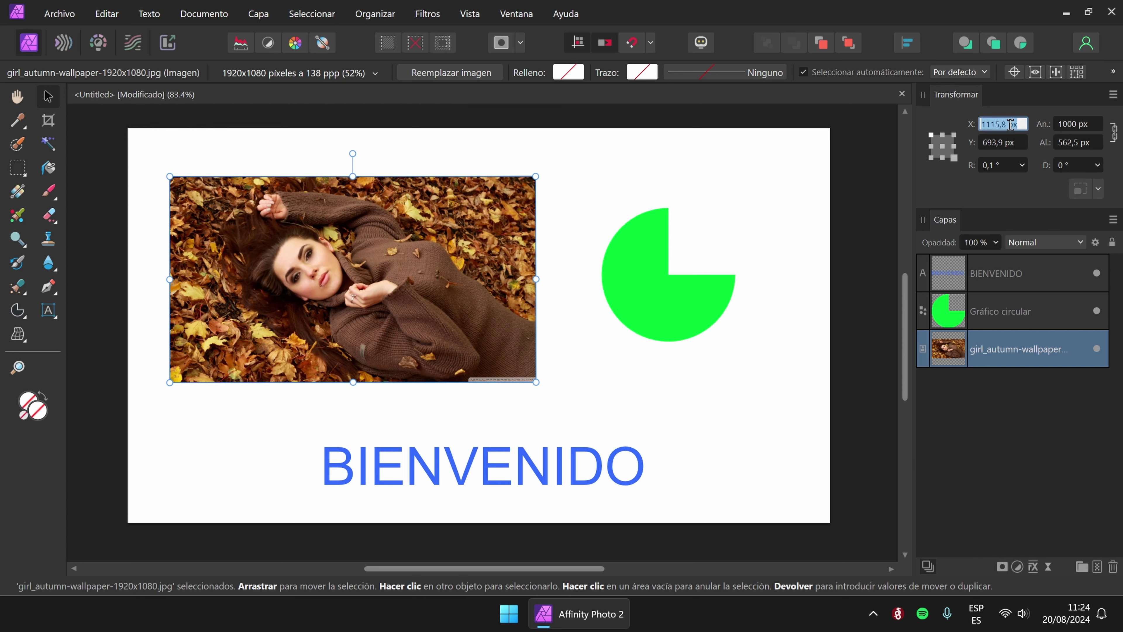
key(Return)
click(999, 144)
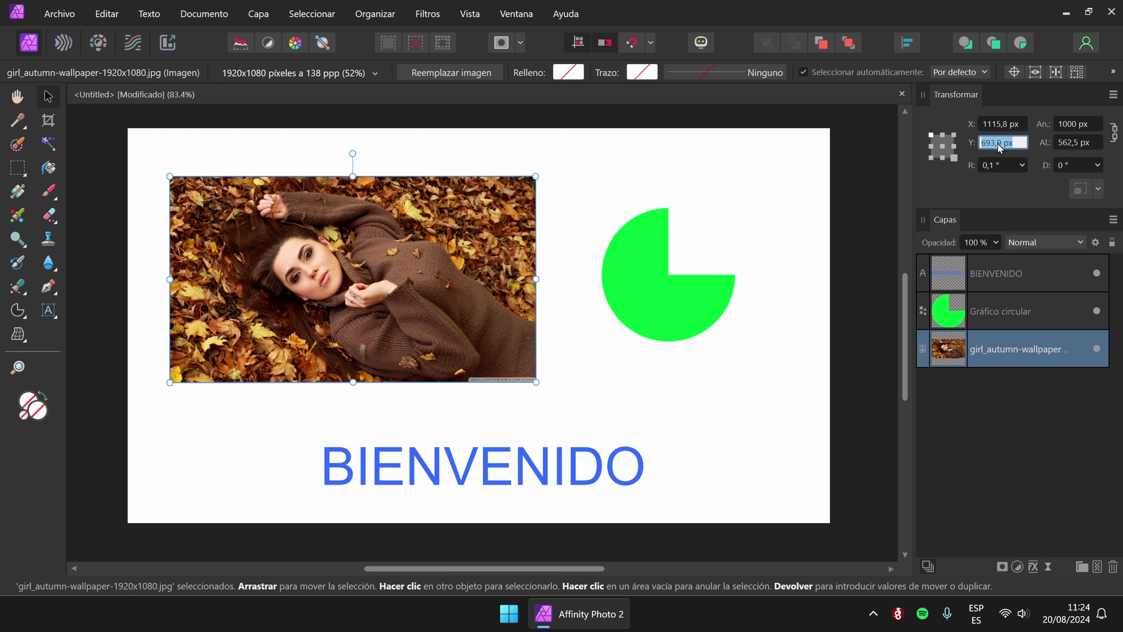
text(0)
key(Return)
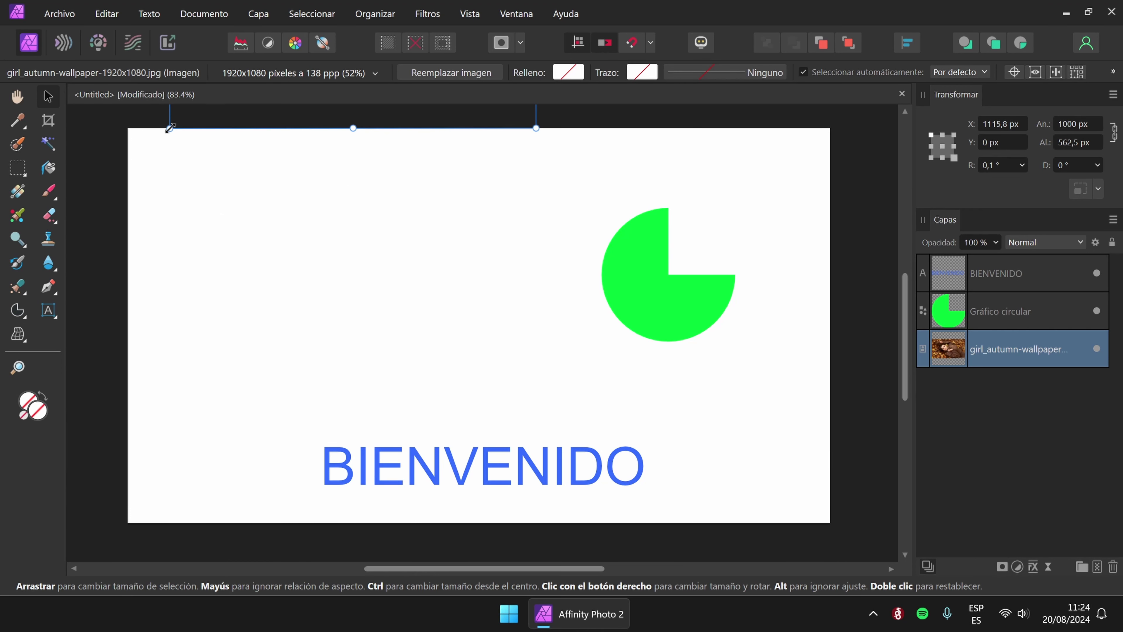
click(1019, 135)
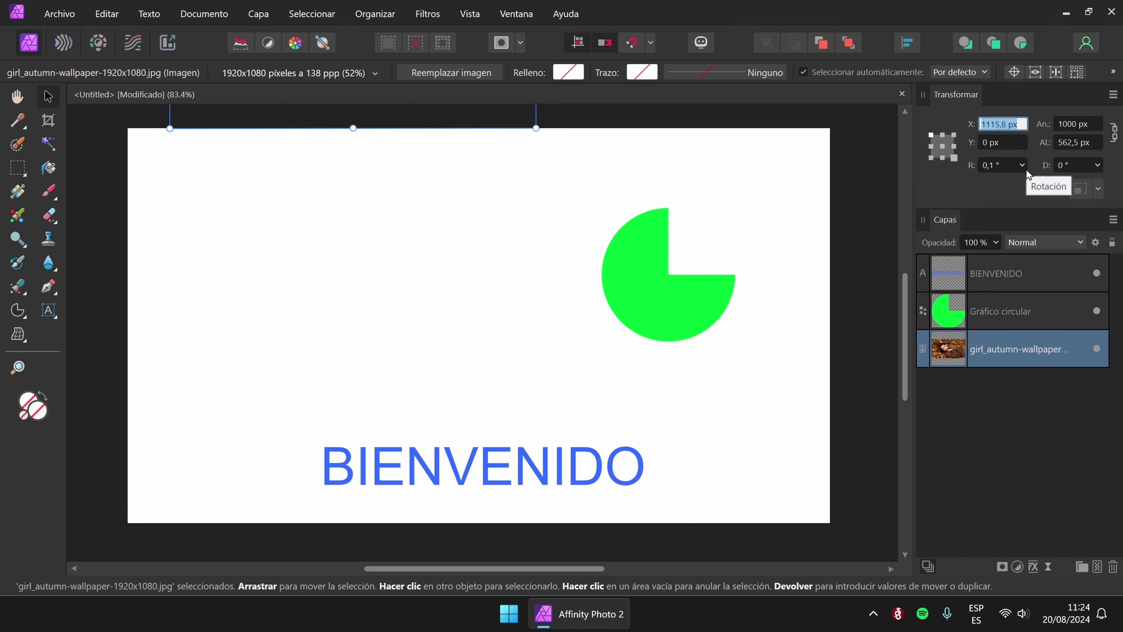
text(0)
key(Return)
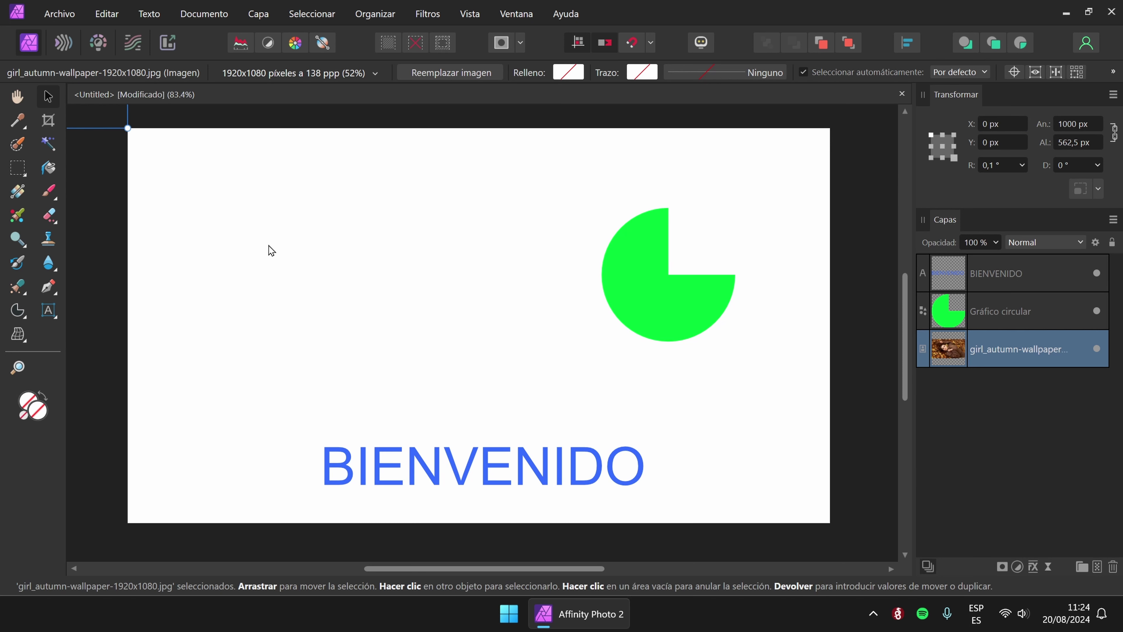
scroll(268, 246, up, 1)
scroll(268, 248, down, 8)
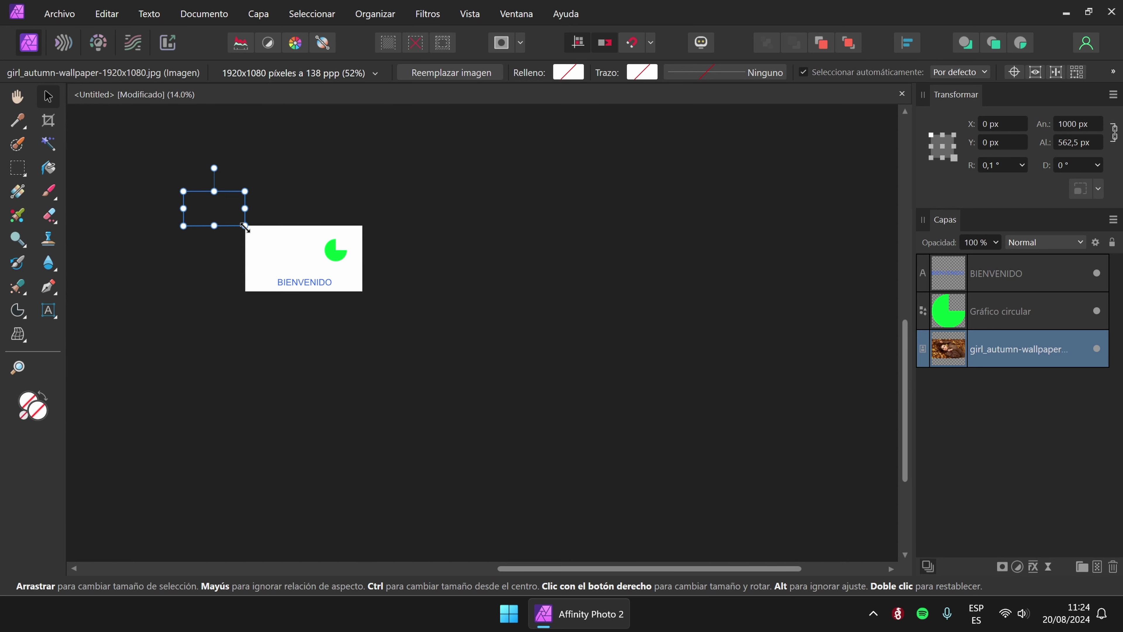
Measure from the photo's centre anchor and re-enter X 0 and Y 0.
click(942, 147)
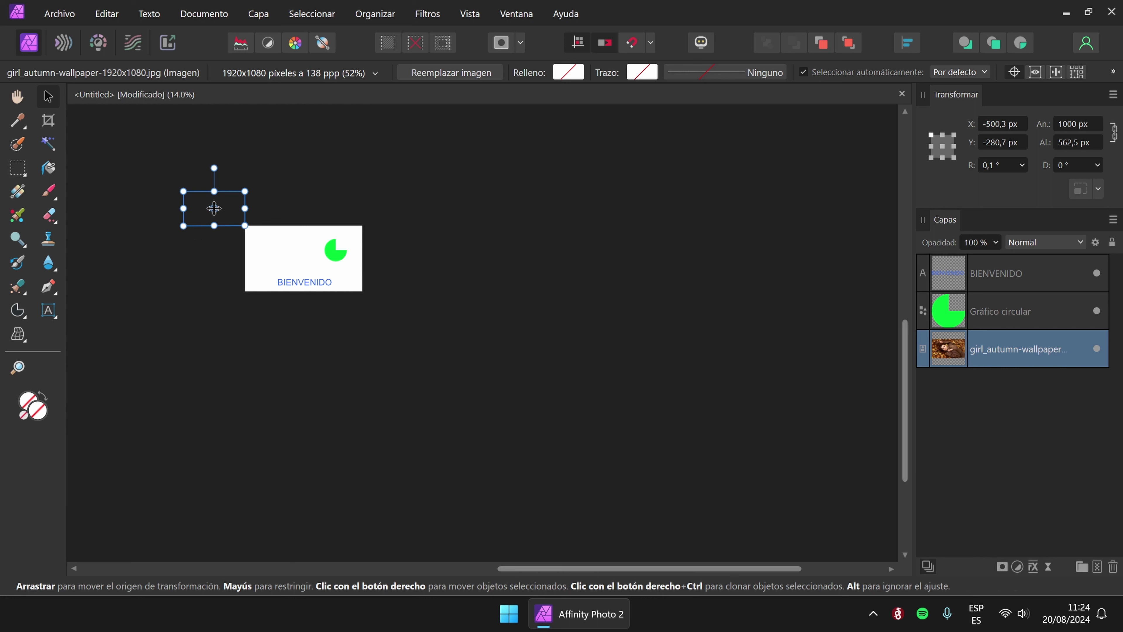
mouse_move(215, 209)
mouse_down()
mouse_move(230, 221)
mouse_move(214, 209)
mouse_up()
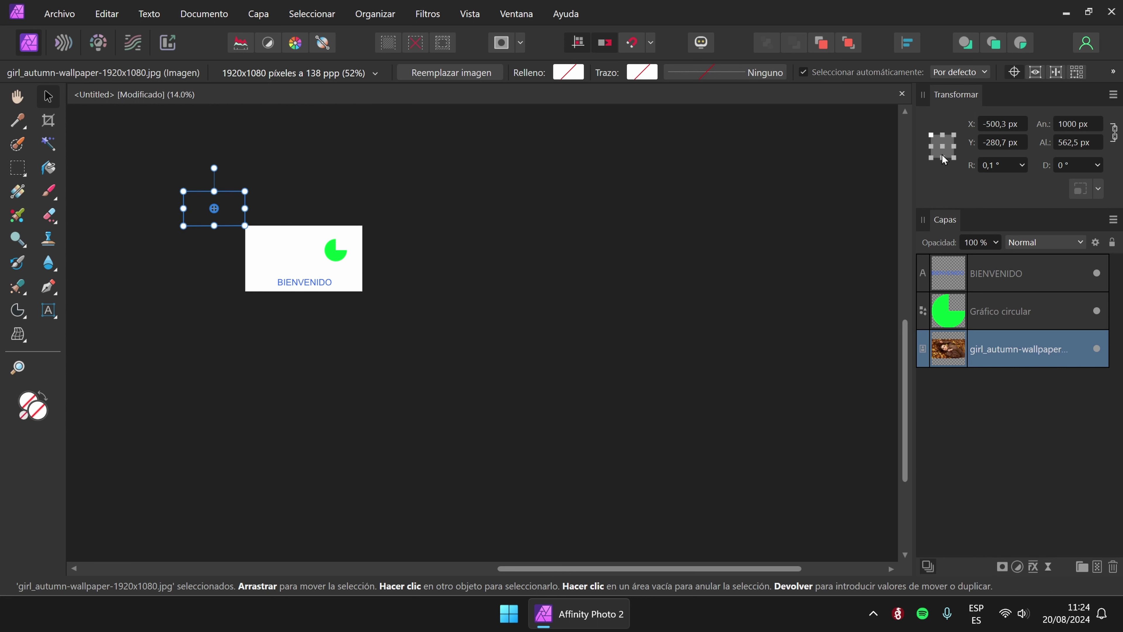
click(942, 146)
click(940, 146)
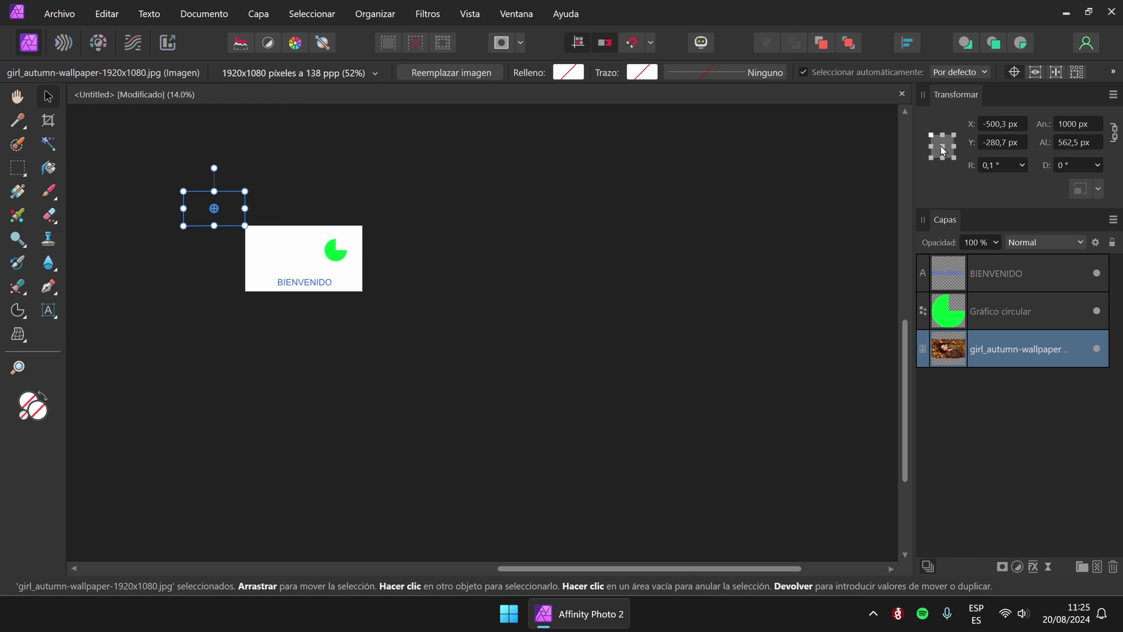
click(1002, 124)
text(0)
key(Return)
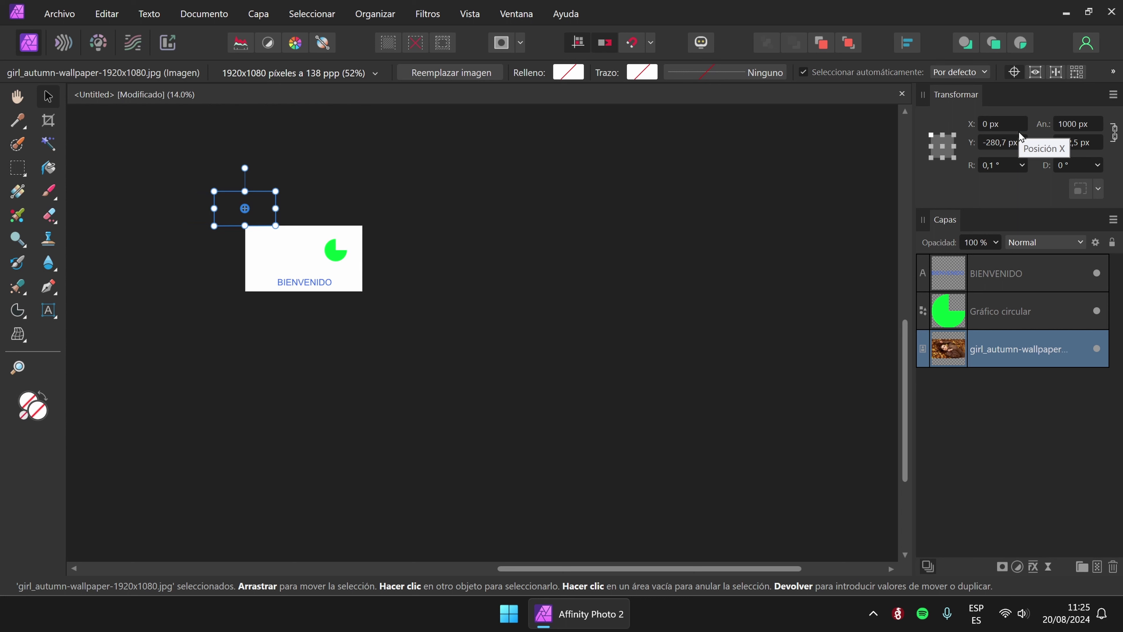
click(998, 142)
text(0)
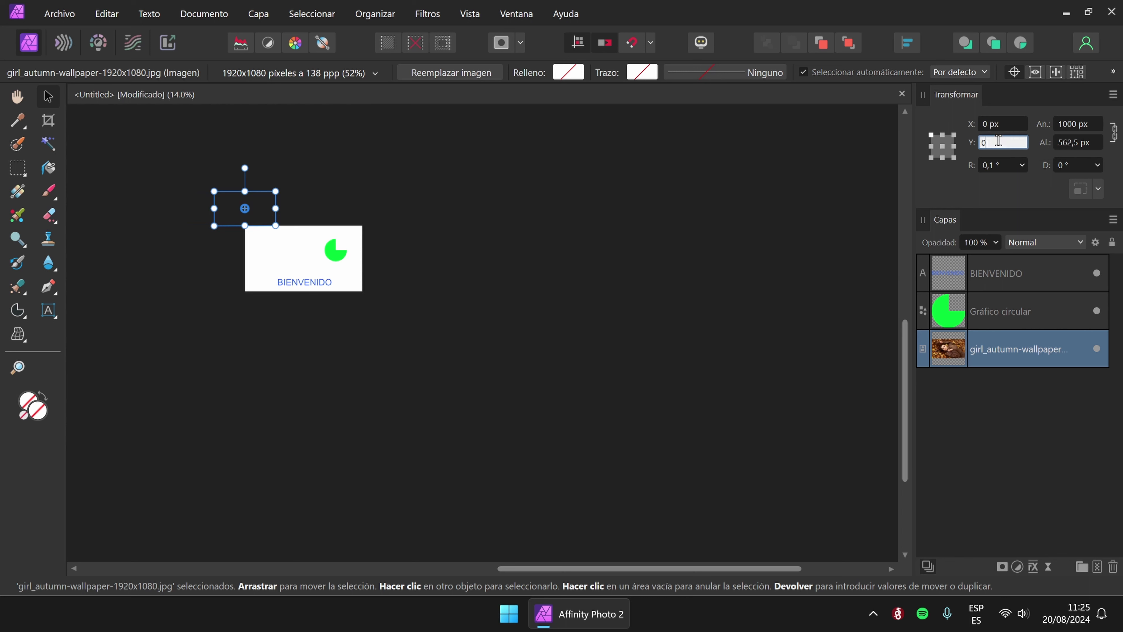
key(Return)
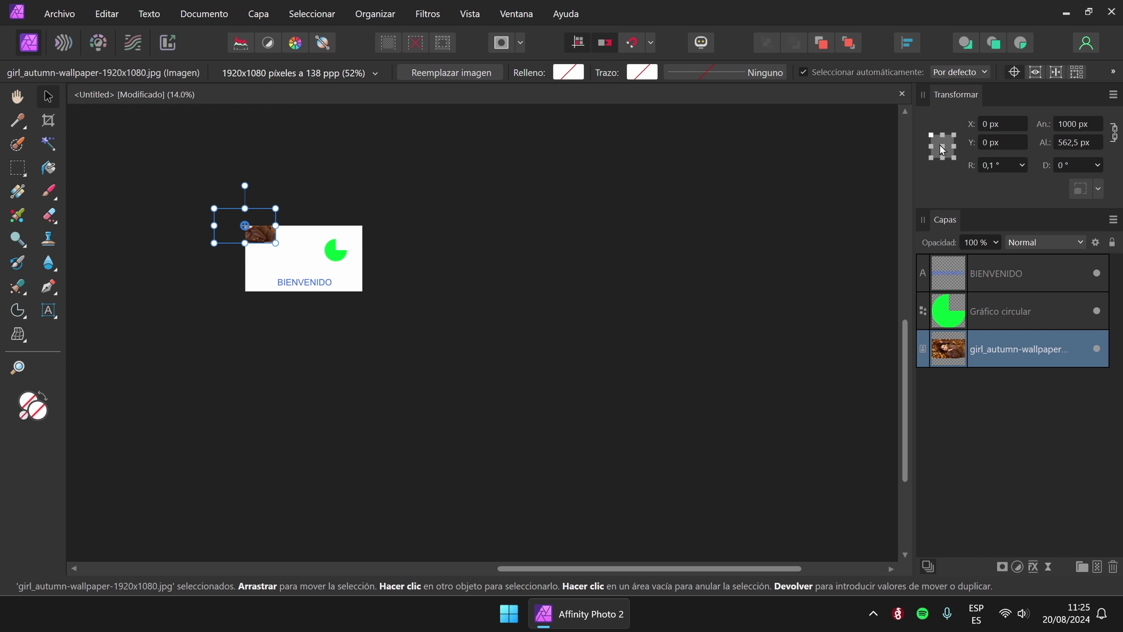
Use the top-left anchor, set X 0 and Y 0, and fit the page in view.
click(931, 136)
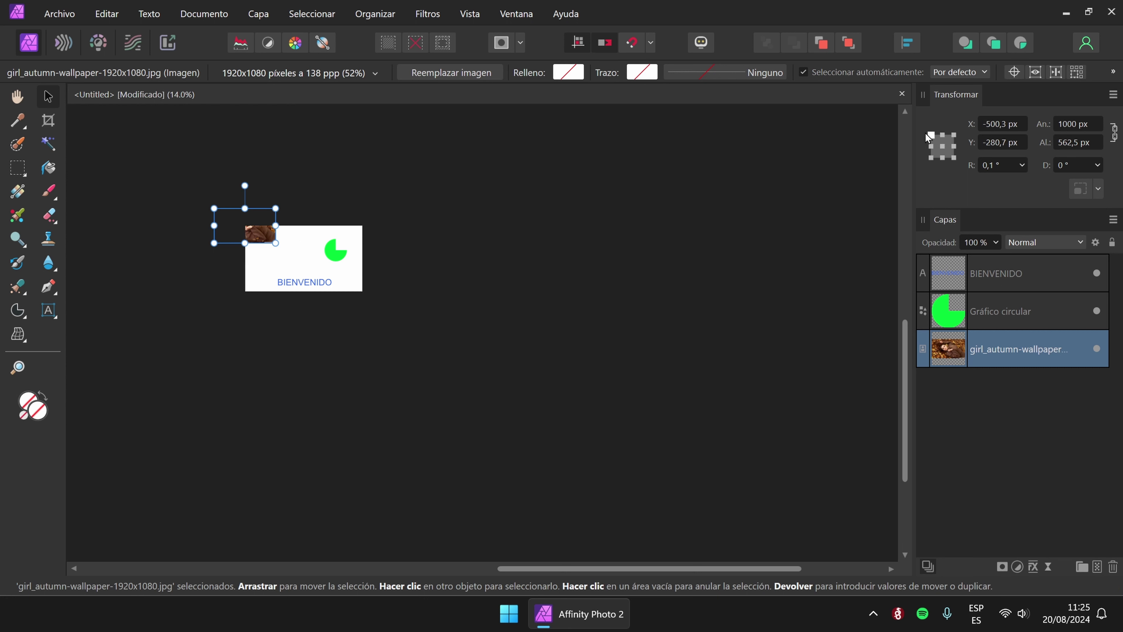
click(996, 128)
text(0)
key(Return)
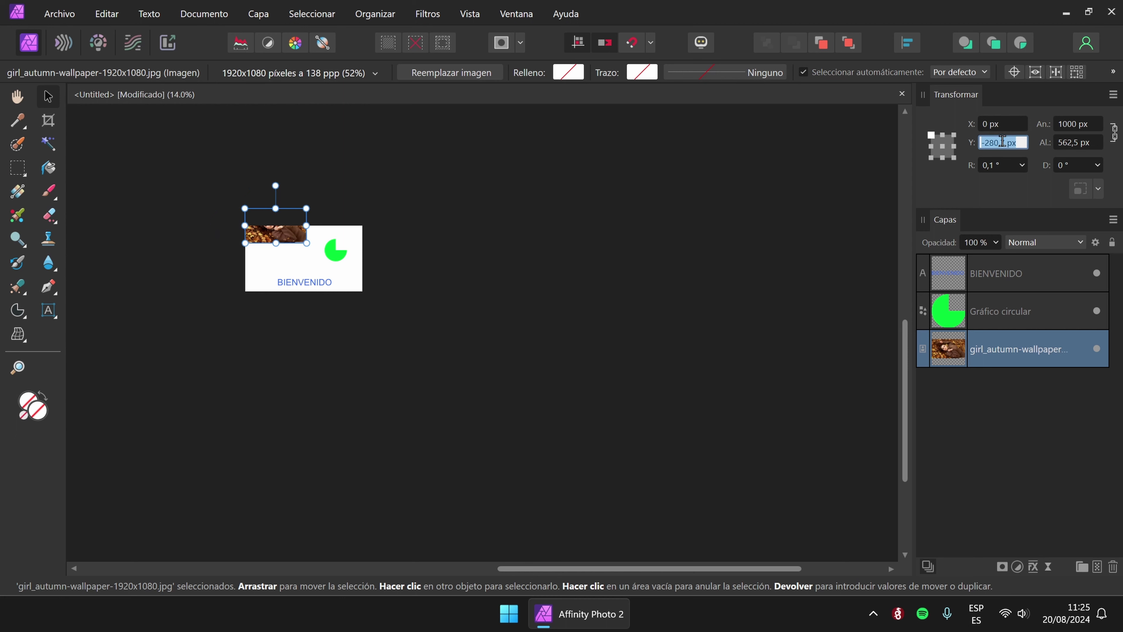
text(0)
key(Return)
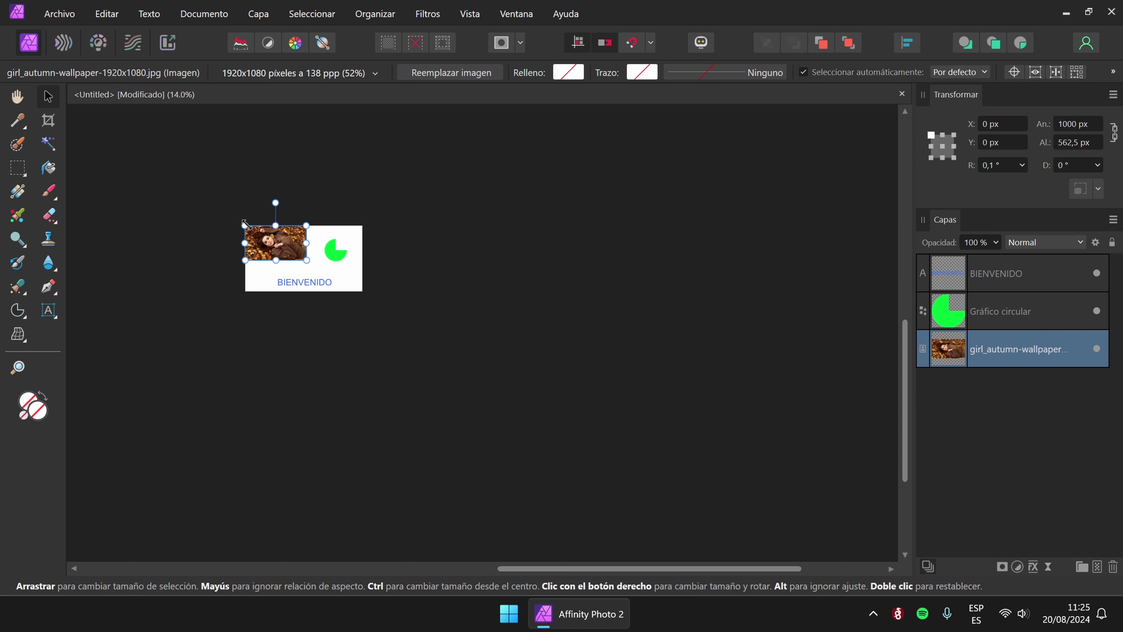
key(ctrl+0)
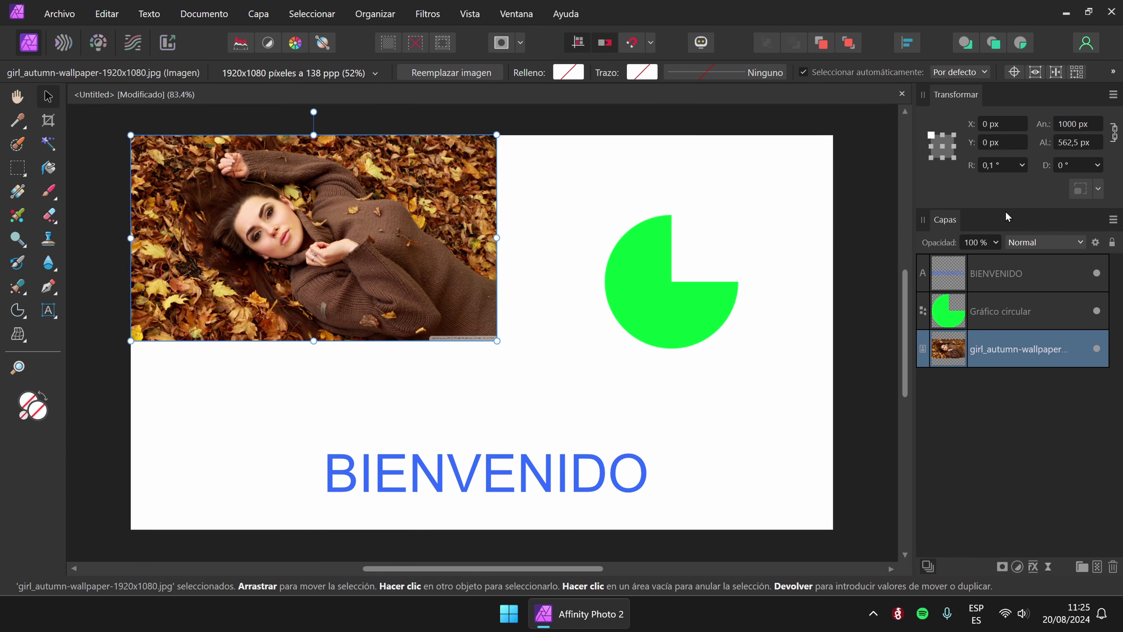
Move the photo inward and enlarge the pie chart to about 396 px, proportions locked.
drag(314, 238, 365, 275)
click(660, 318)
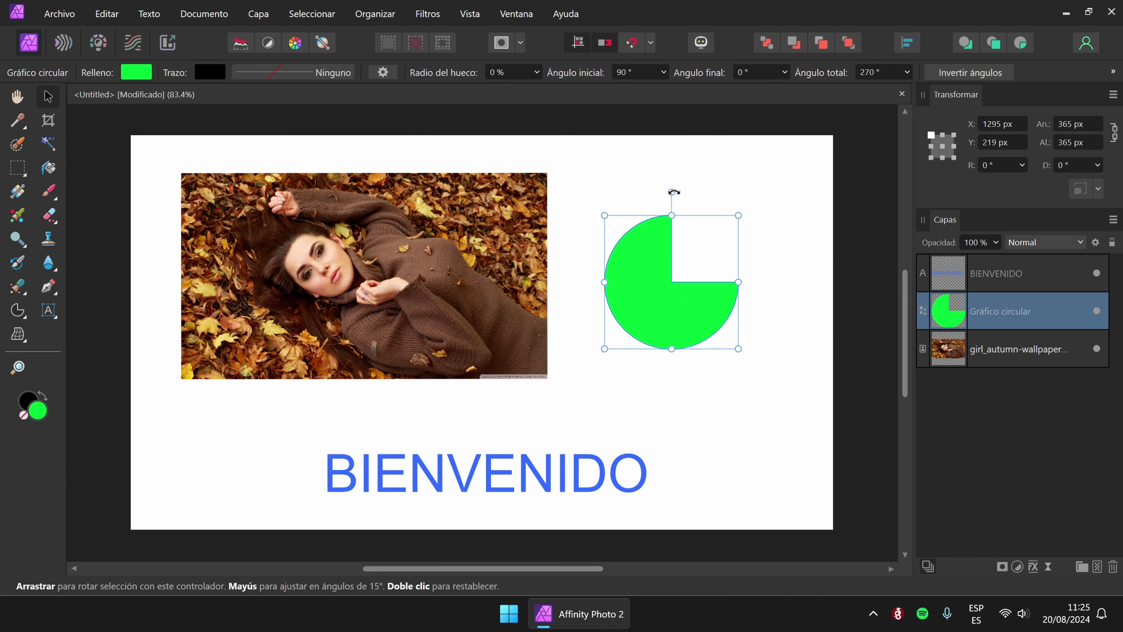
mouse_move(603, 214)
mouse_down()
mouse_move(575, 195)
mouse_move(609, 216)
mouse_move(592, 213)
mouse_move(606, 202)
mouse_move(597, 208)
mouse_up()
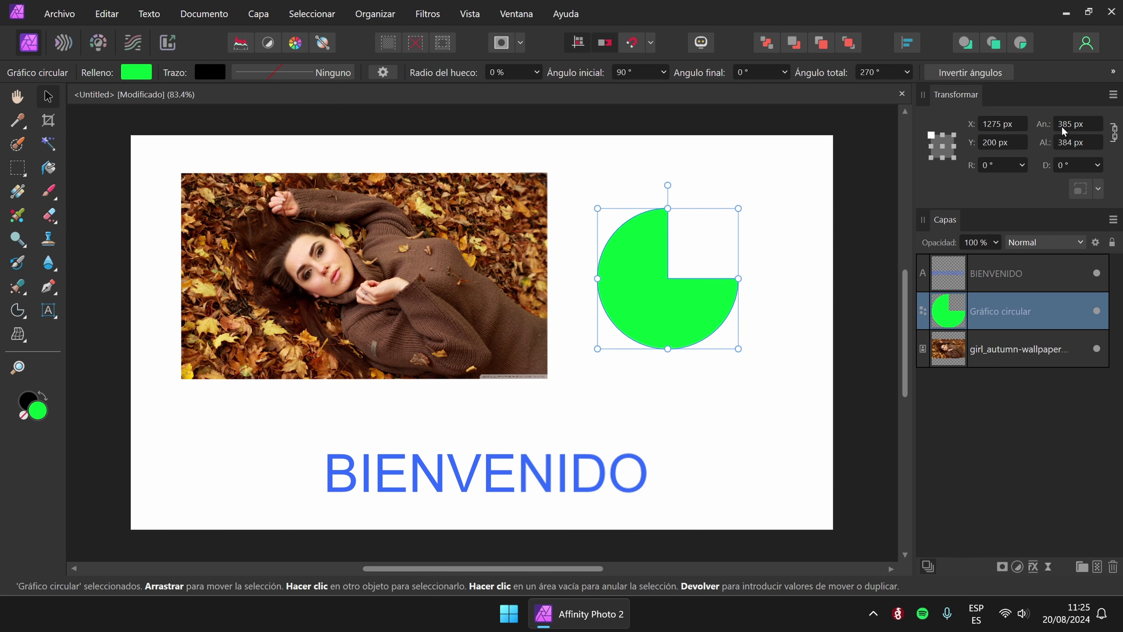
click(1114, 133)
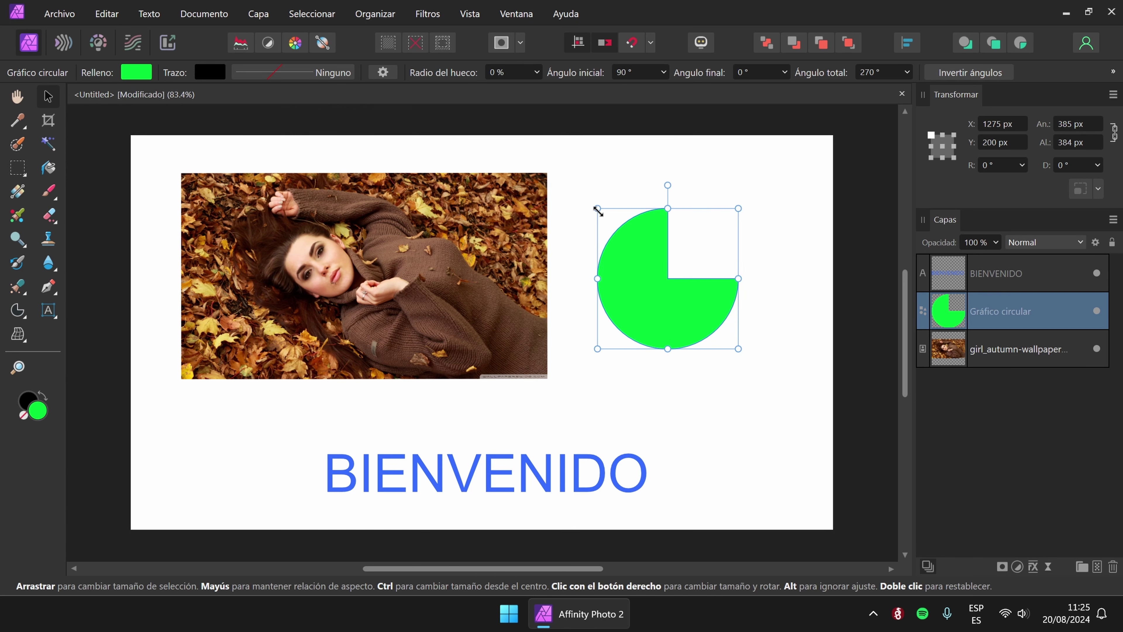
mouse_move(598, 211)
mouse_down()
mouse_move(564, 160)
mouse_move(613, 208)
mouse_move(594, 203)
mouse_move(606, 218)
mouse_up()
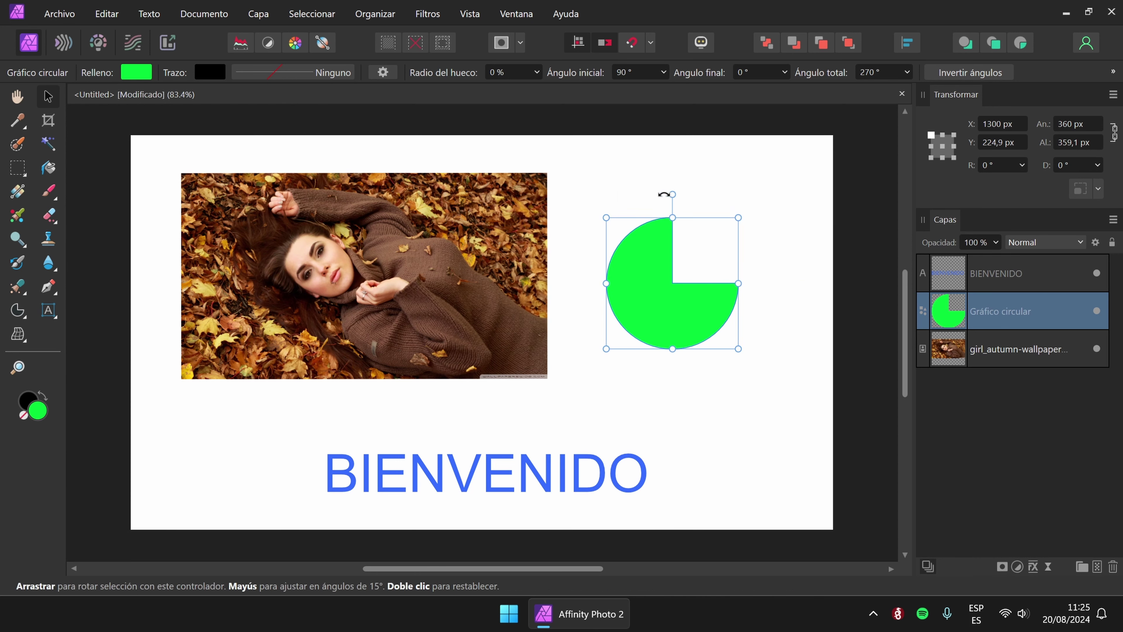
mouse_move(663, 195)
mouse_down()
mouse_move(638, 195)
mouse_move(712, 201)
mouse_move(655, 201)
mouse_move(672, 224)
mouse_move(673, 214)
mouse_up()
mouse_move(737, 281)
mouse_down()
mouse_move(733, 231)
mouse_move(753, 242)
mouse_move(751, 270)
mouse_up()
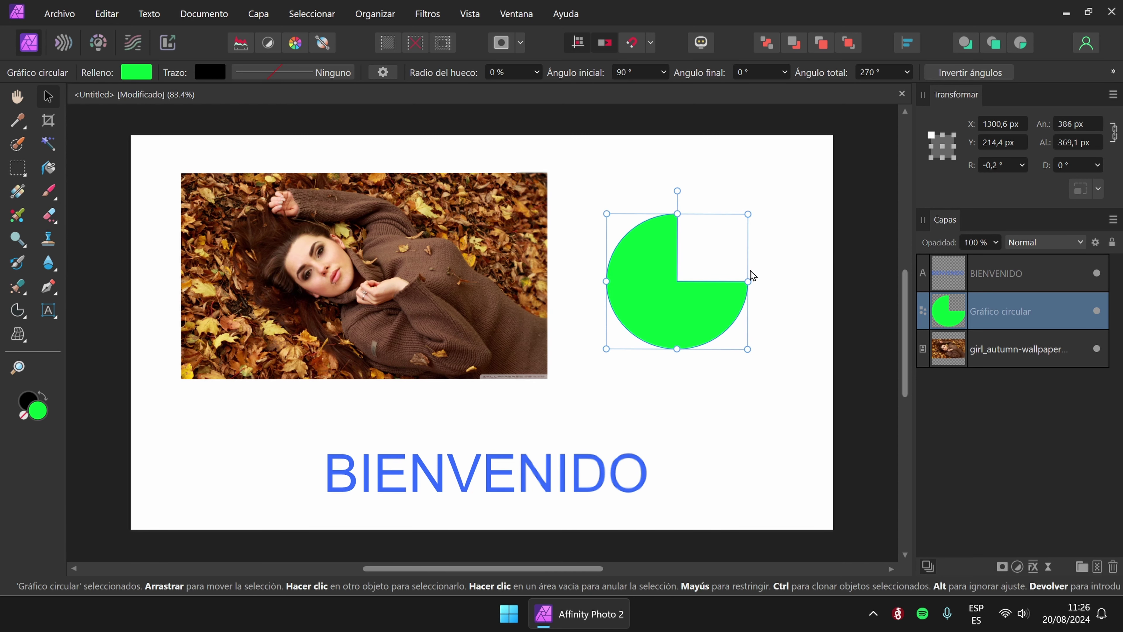
Shear and unshear the pie, widen it, and move it up-left to X 1230.6, Y 124.3.
click(772, 326)
click(659, 296)
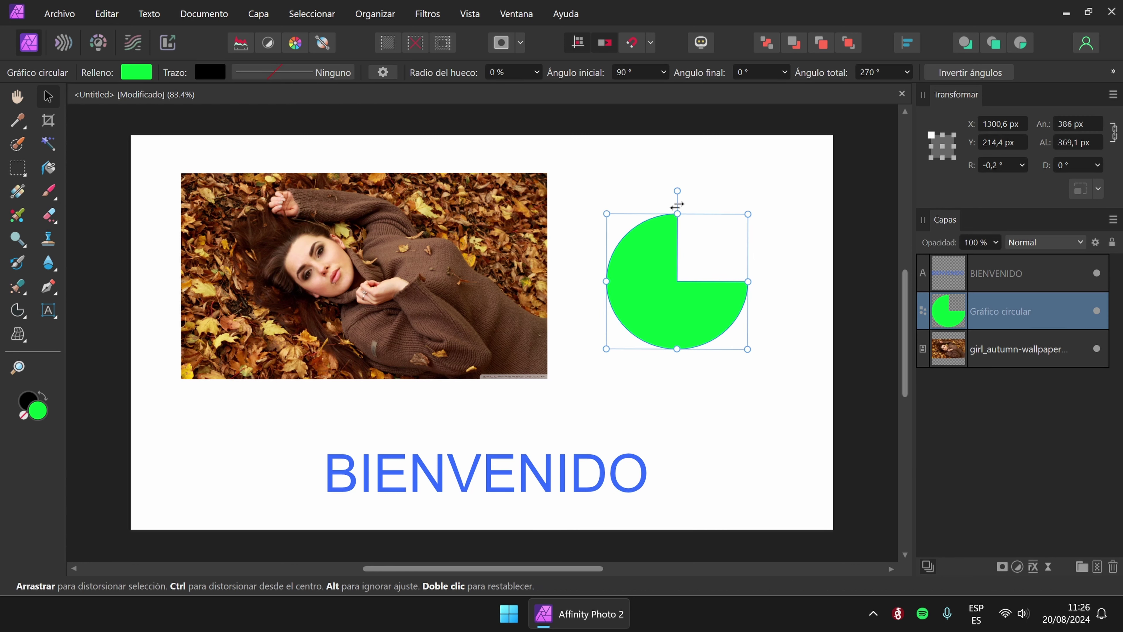
mouse_move(678, 207)
mouse_down()
mouse_move(648, 207)
mouse_move(710, 205)
mouse_move(660, 206)
mouse_up()
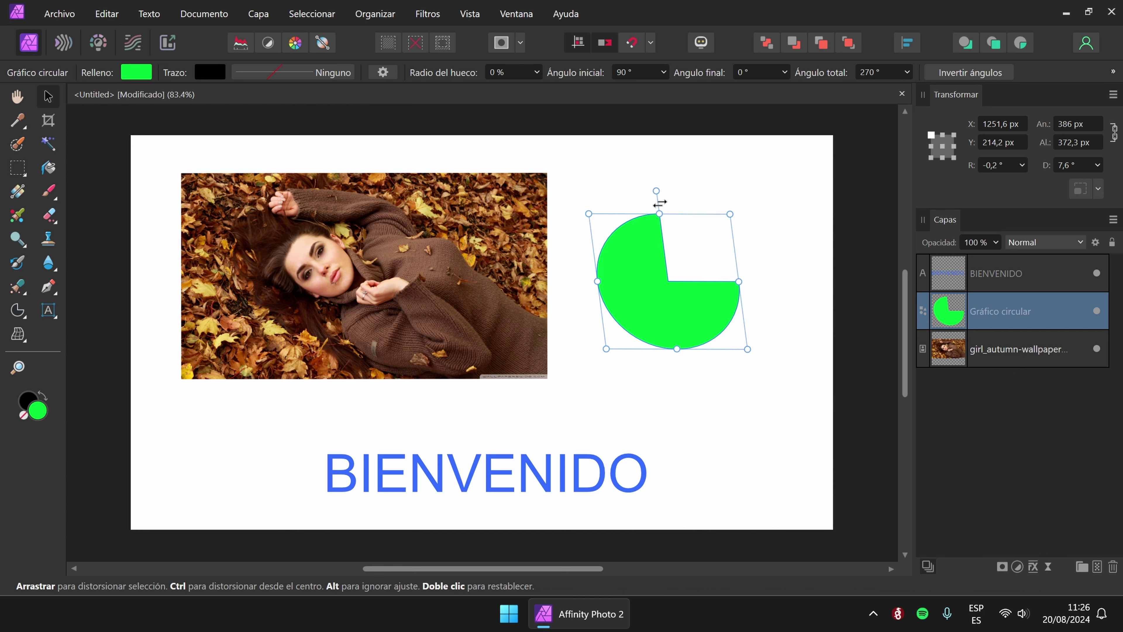
drag(659, 203, 673, 205)
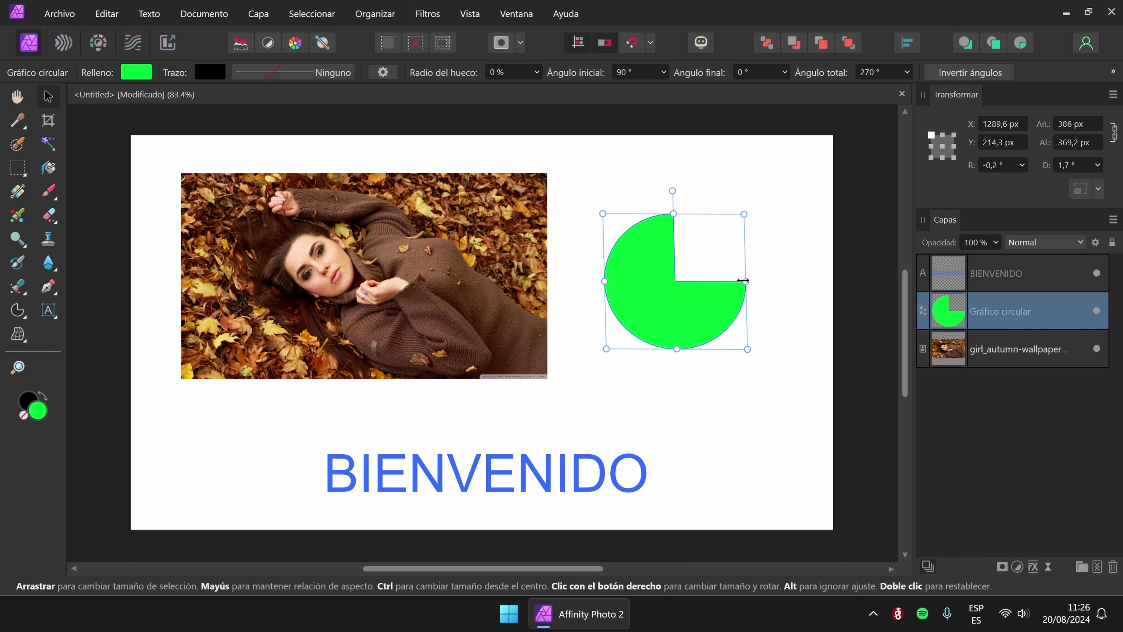
mouse_move(745, 281)
mouse_down()
mouse_move(756, 238)
mouse_move(756, 304)
mouse_move(754, 279)
mouse_up()
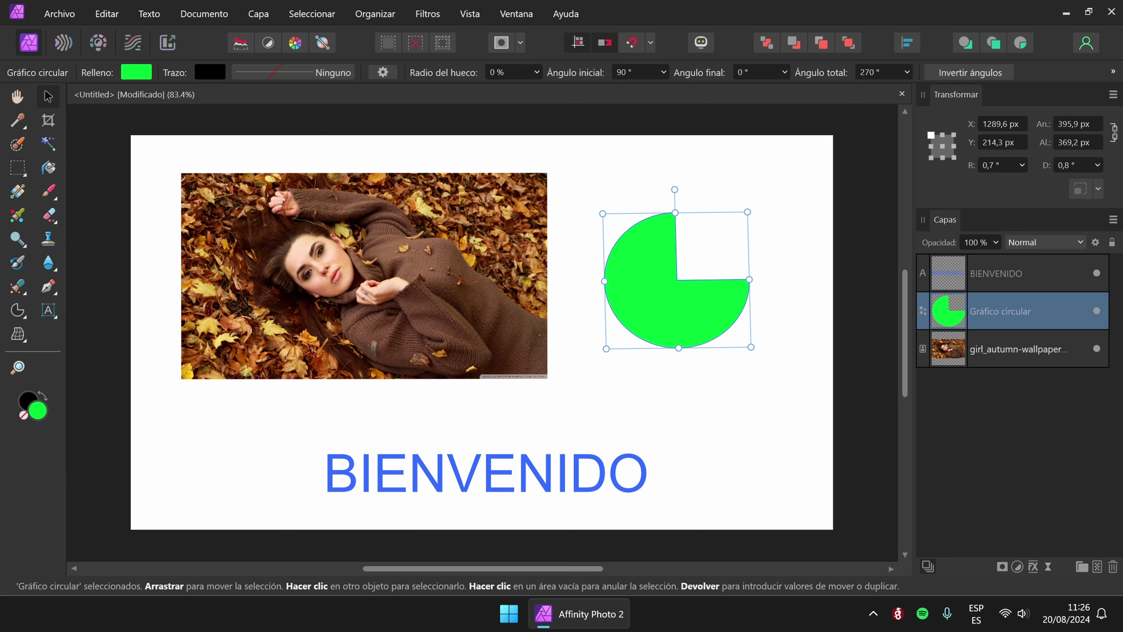
drag(704, 307, 685, 279)
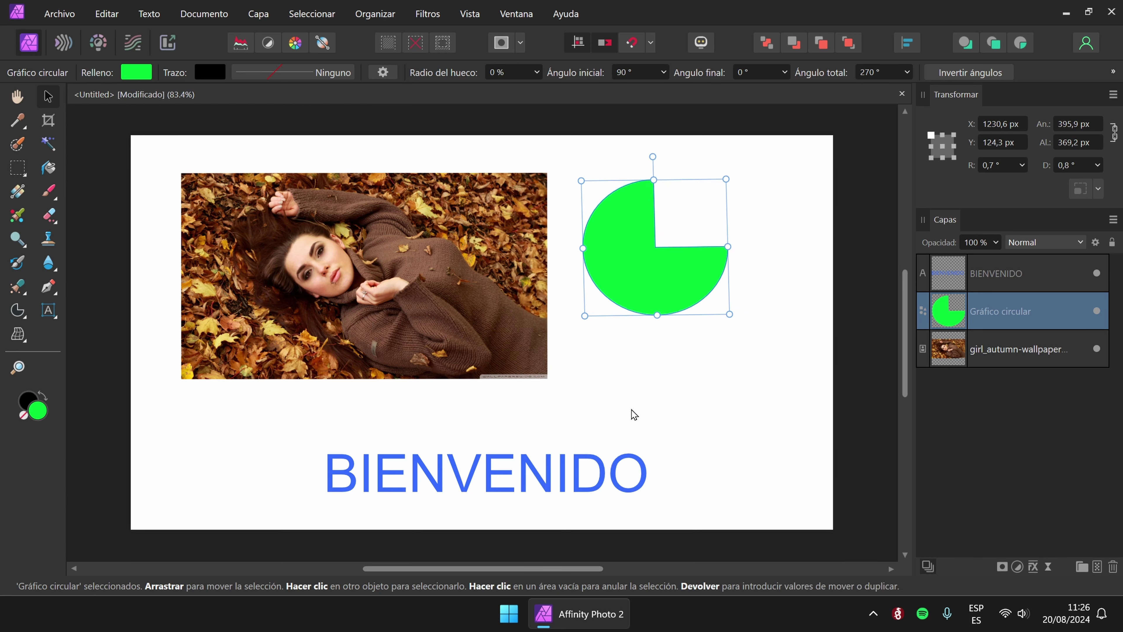
click(597, 460)
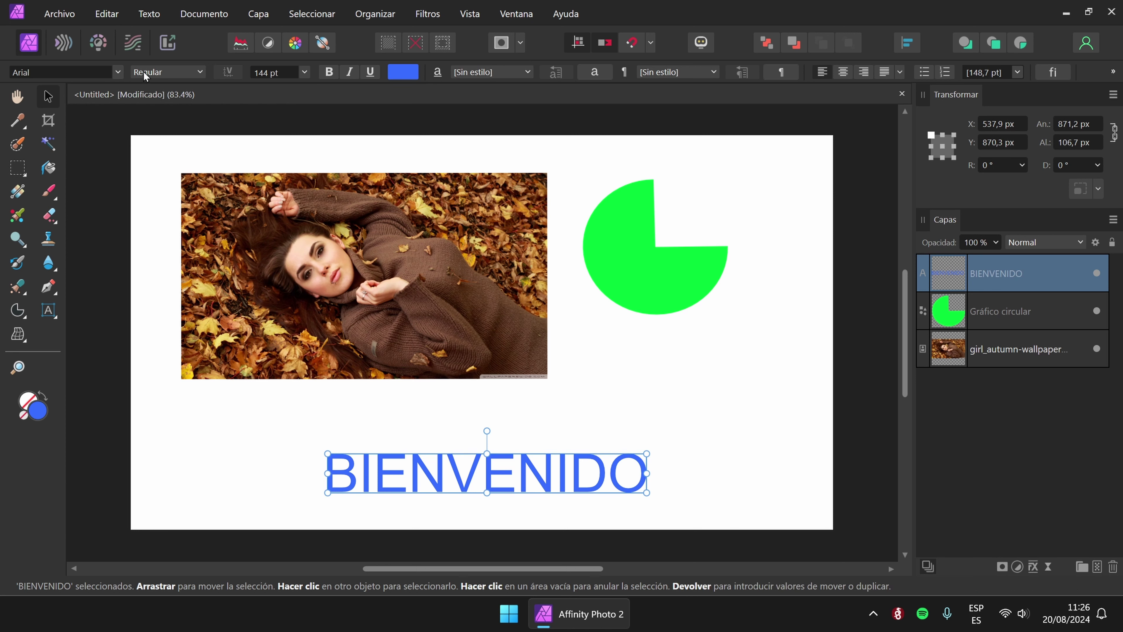
click(409, 220)
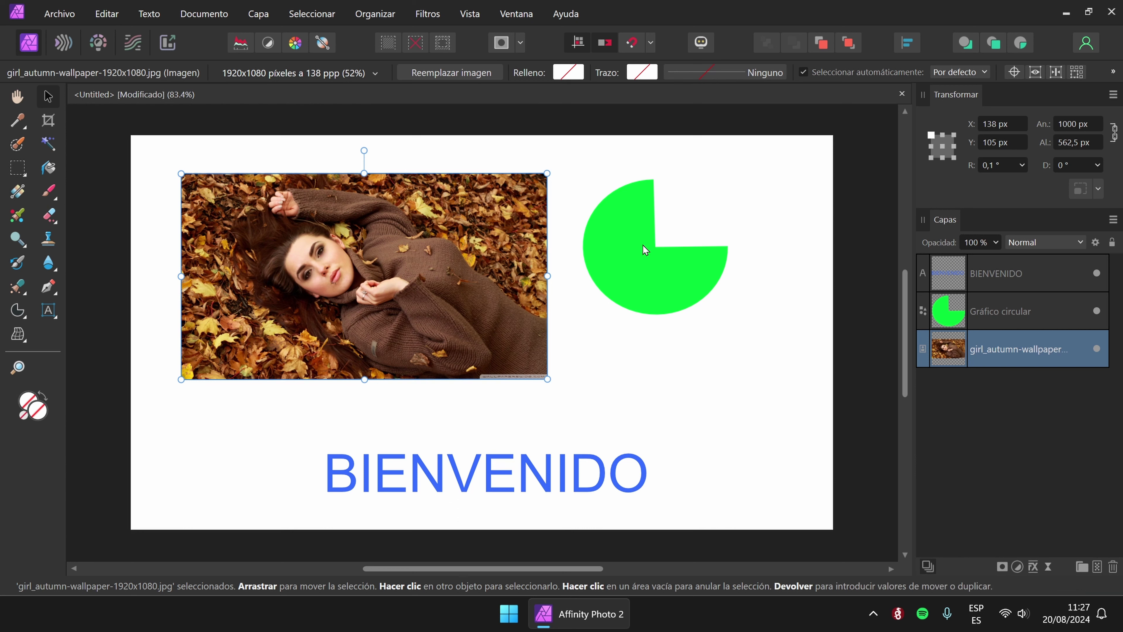
Give the photo a green outline 27.7 pt wide.
click(642, 74)
click(608, 229)
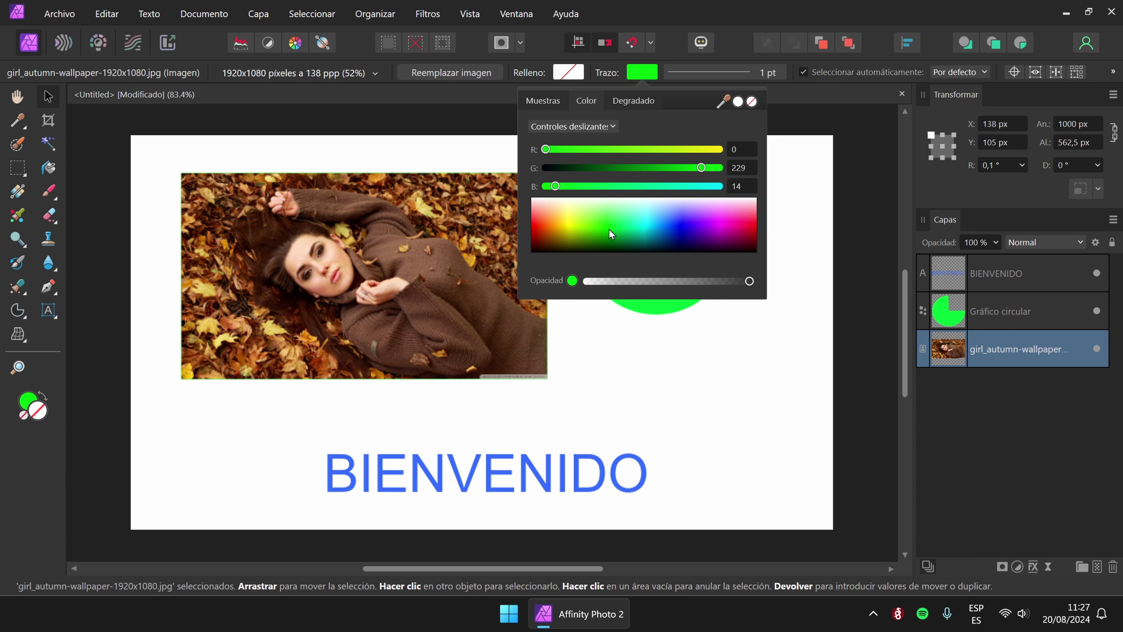
click(769, 75)
click(701, 127)
drag(700, 126, 739, 128)
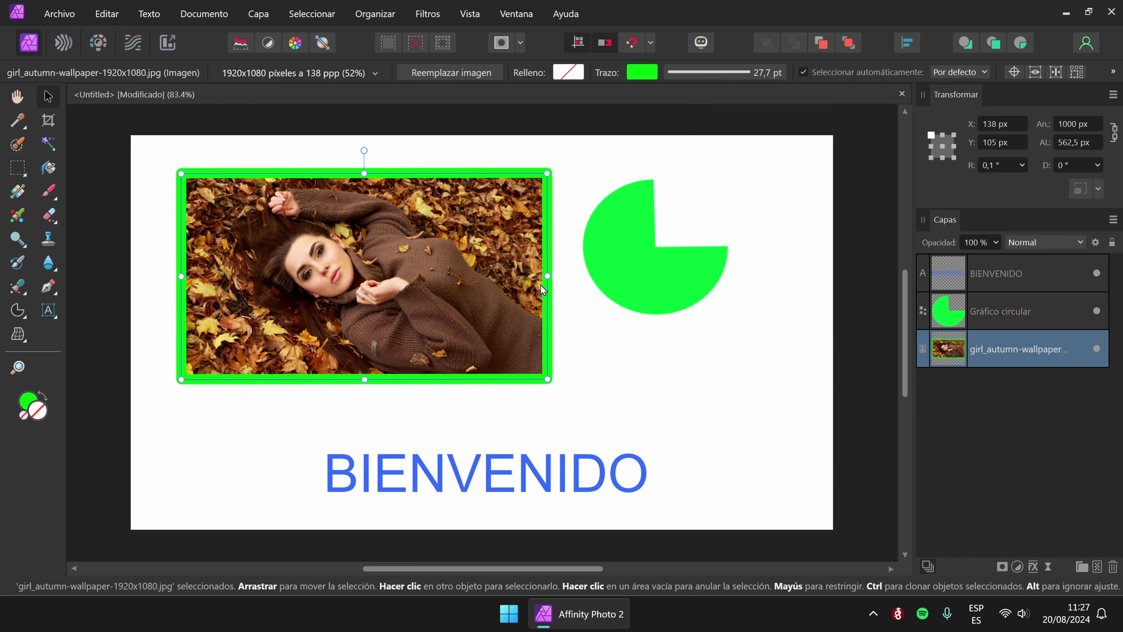
Fill the pie chart red and give it a thick 24.2 pt green outline.
click(603, 239)
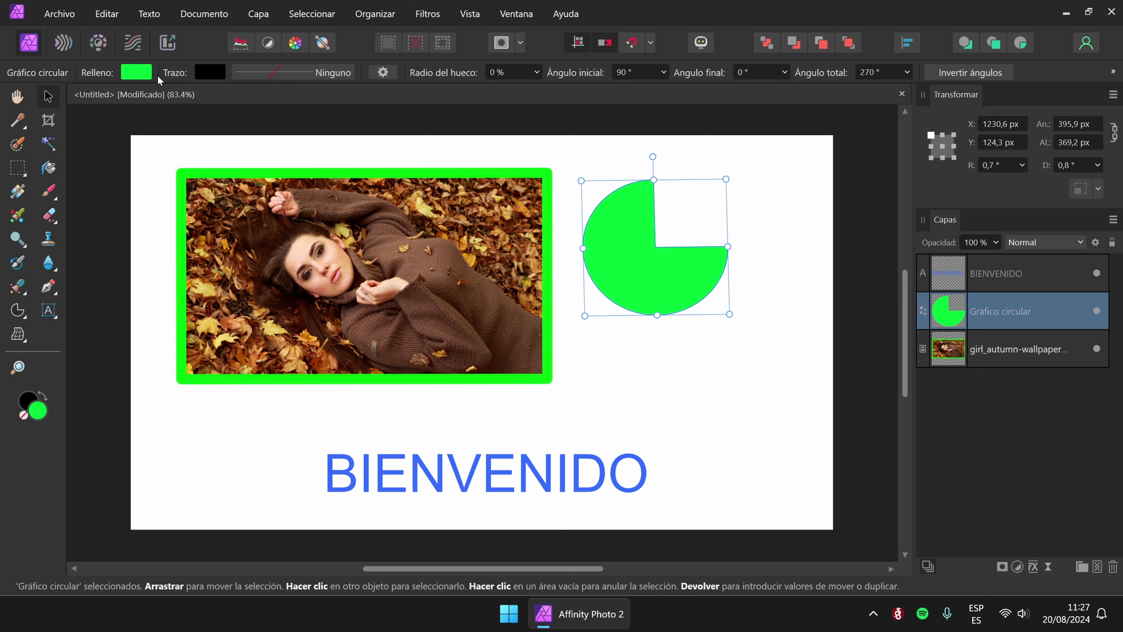
click(137, 72)
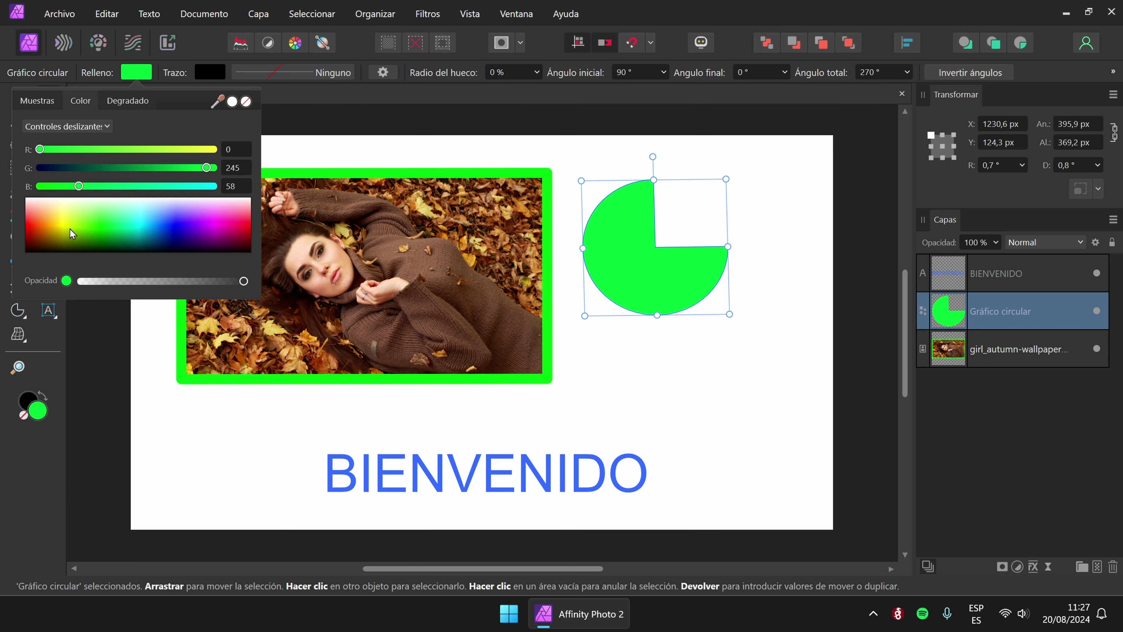
click(33, 228)
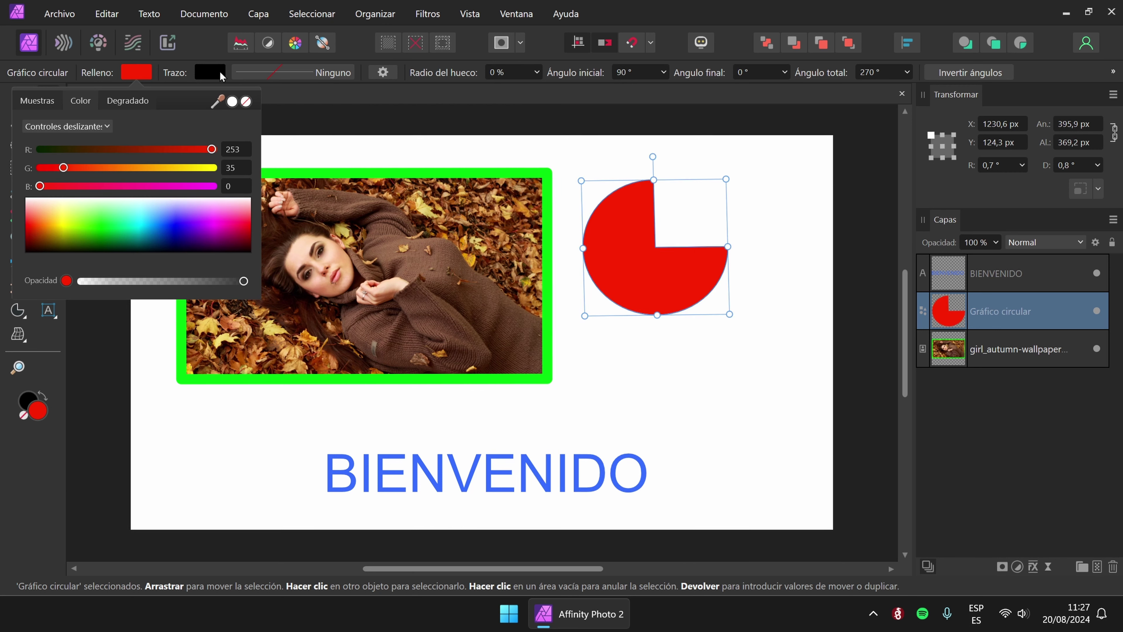
click(329, 73)
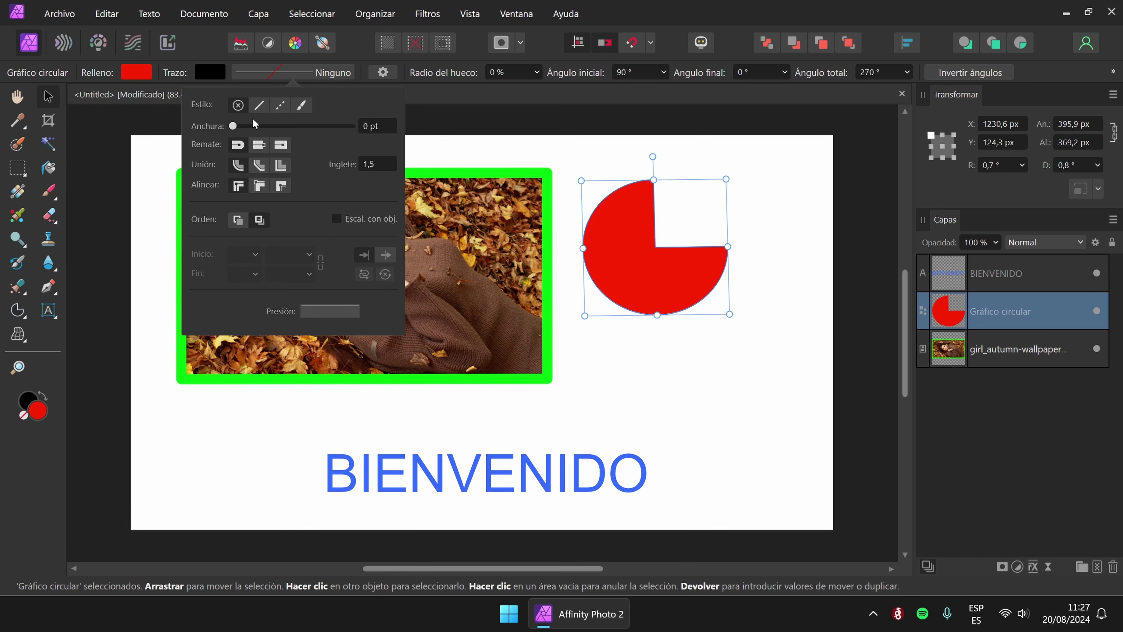
drag(254, 126, 305, 134)
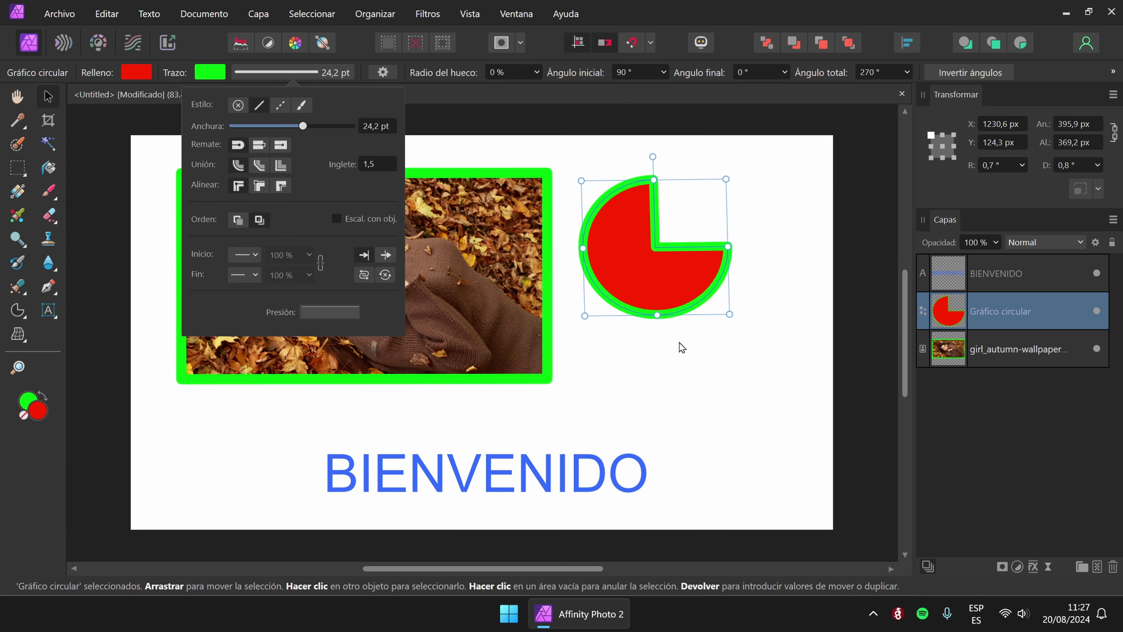
click(518, 476)
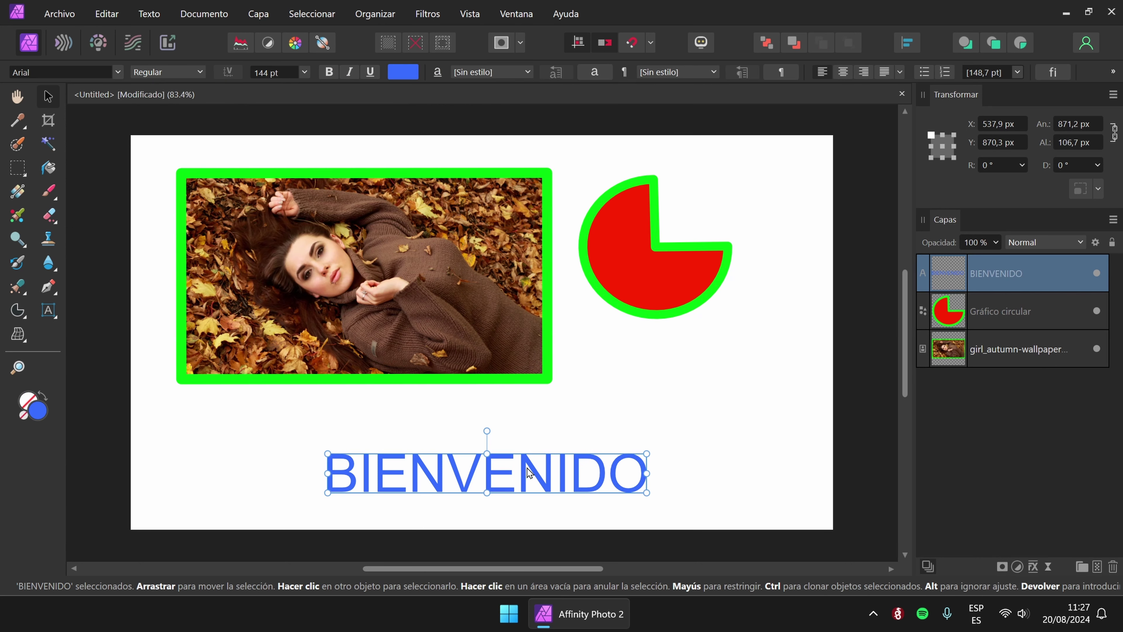
Move BIENVENIDO and the framed photo up-left, and nudge the pie chart lower.
drag(527, 468, 512, 448)
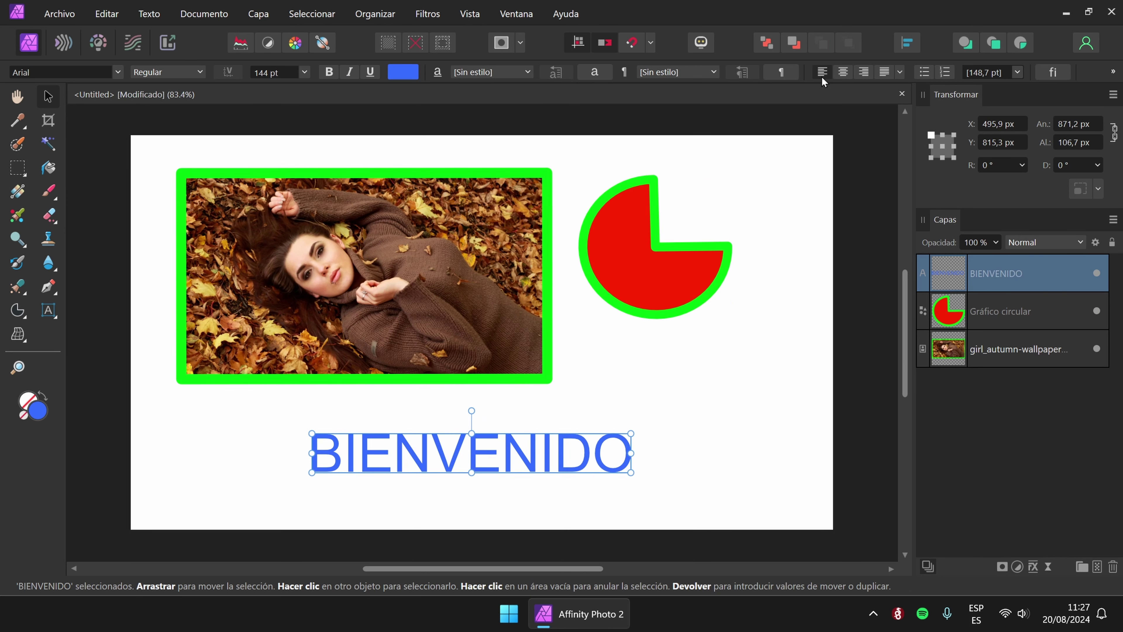
drag(508, 447, 440, 449)
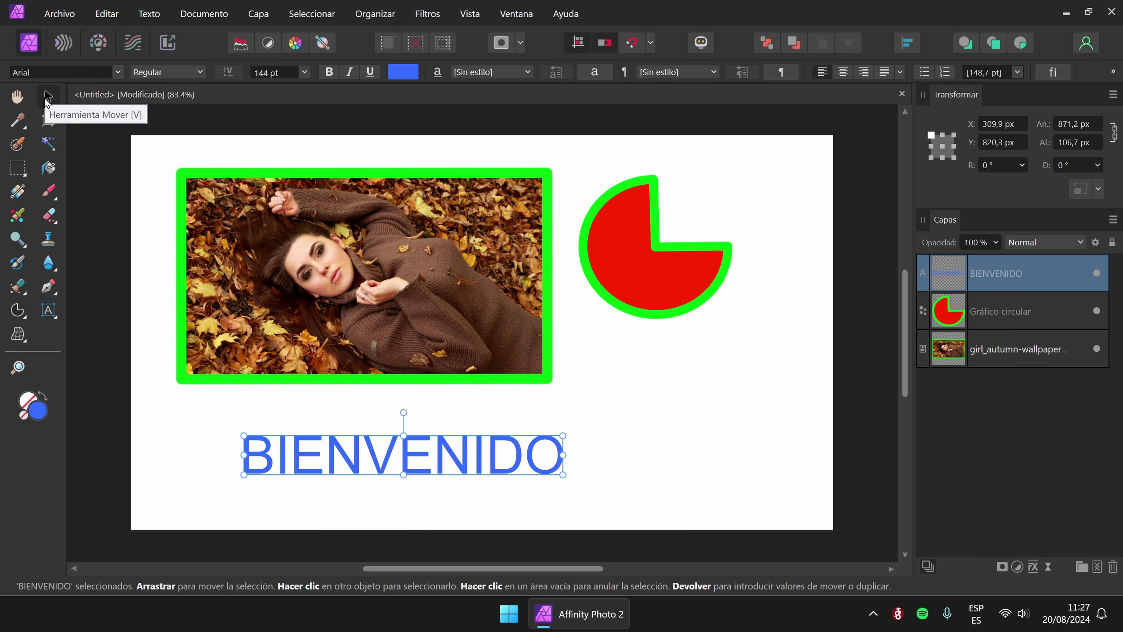
drag(331, 268, 316, 269)
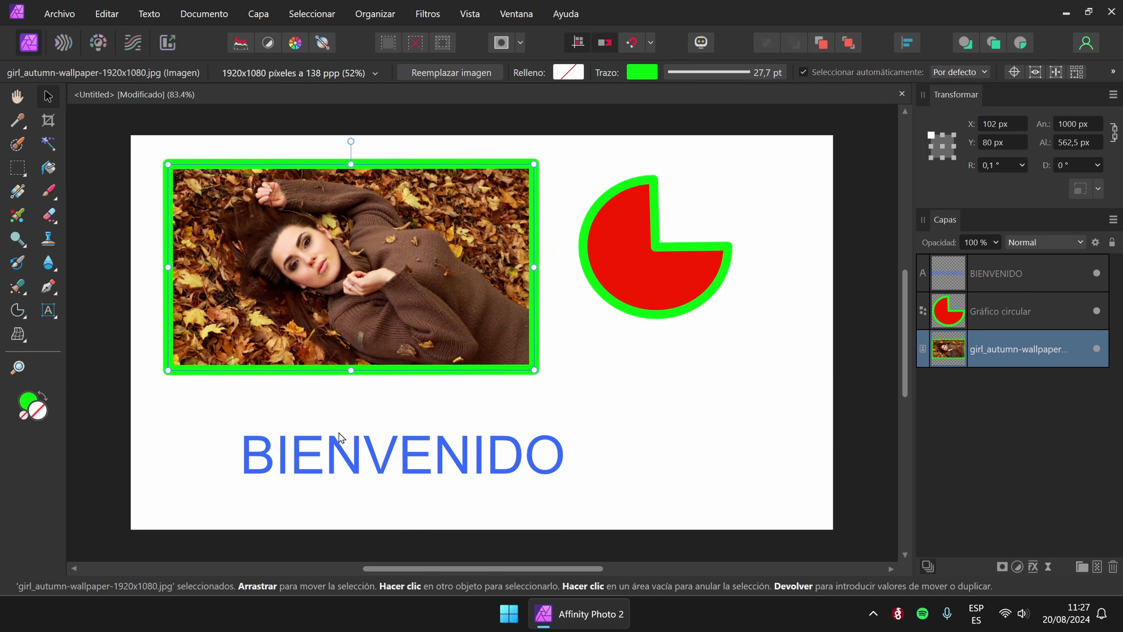
drag(354, 458, 296, 440)
drag(633, 253, 642, 263)
Select the BIENVENIDO letters, then return to the Move tool and select the photo.
click(465, 298)
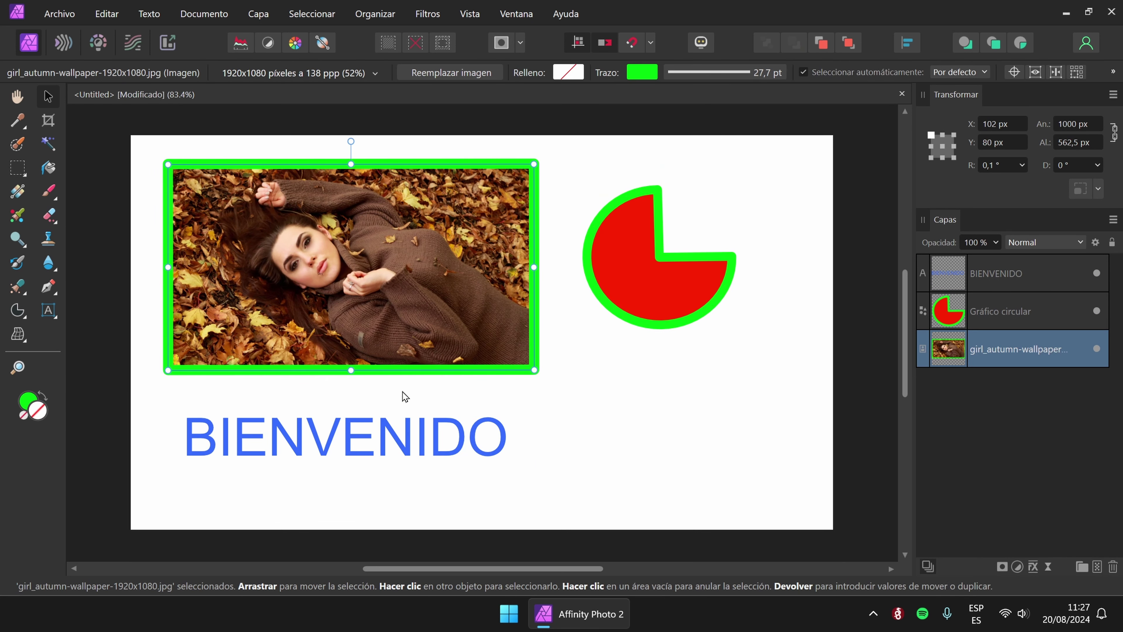
click(350, 441)
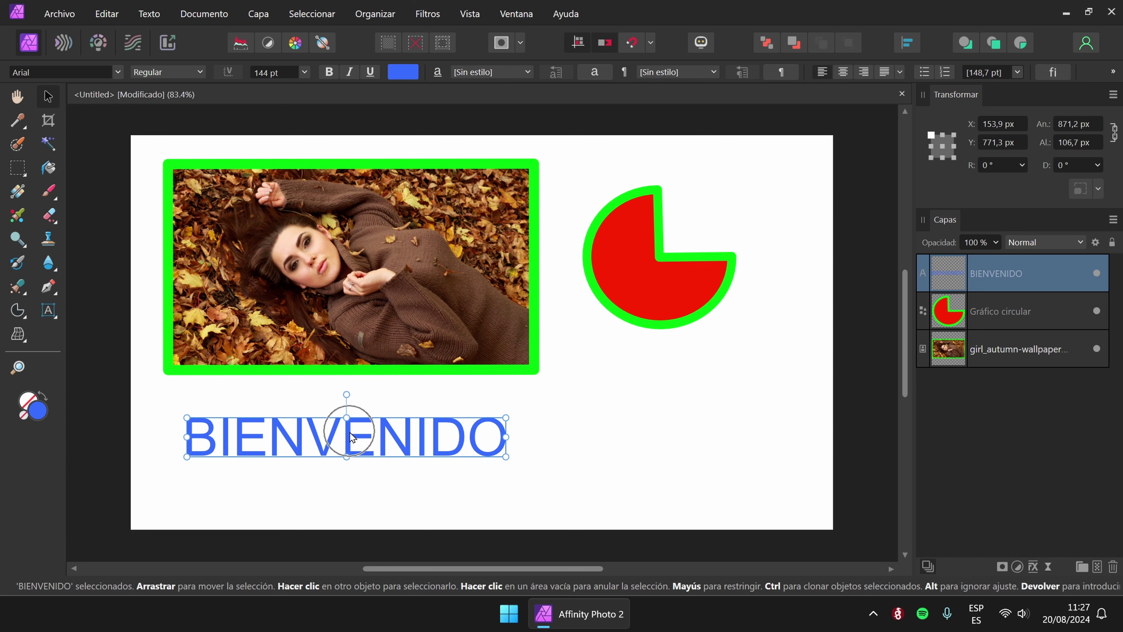
double_click(349, 440)
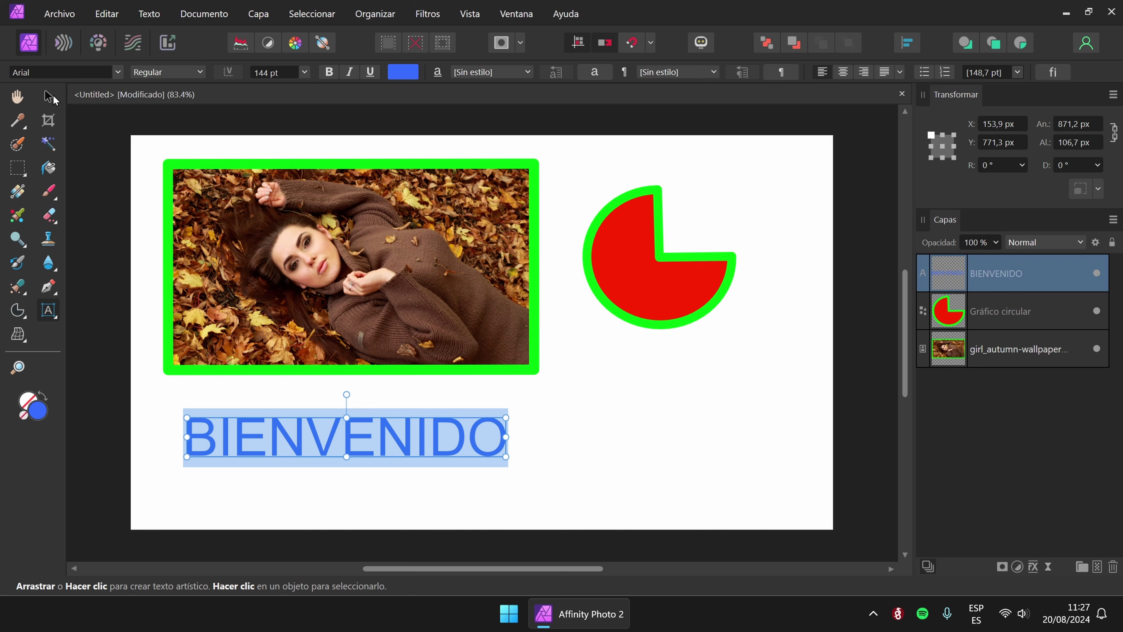
click(48, 97)
click(374, 265)
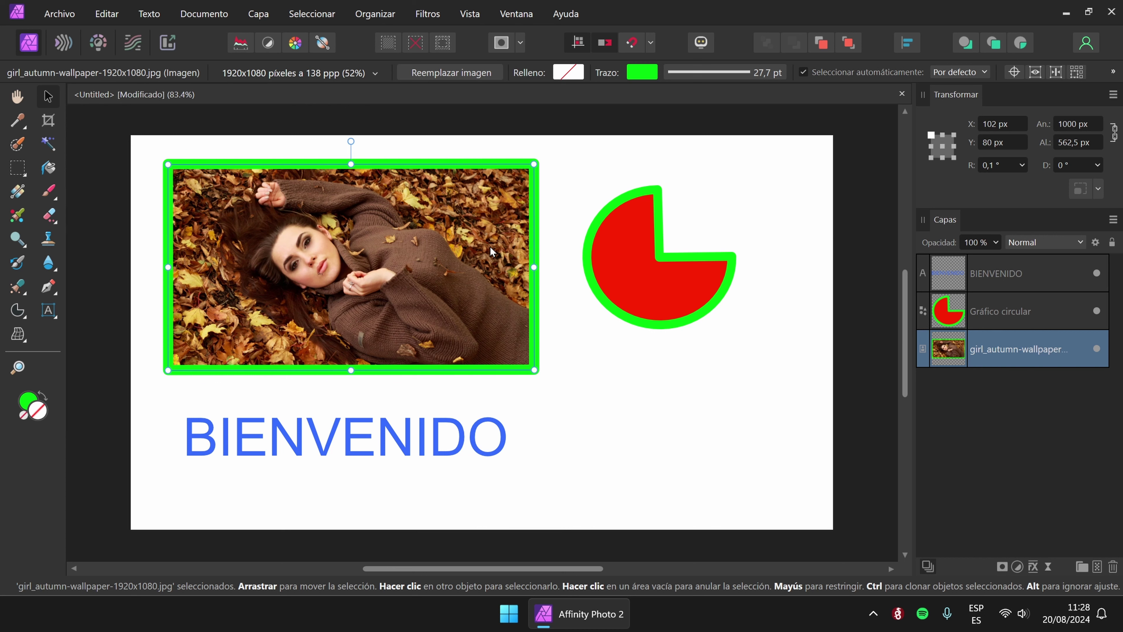
Turn the red pie into a ring with a 25% hole and 338.5° end angle.
click(610, 253)
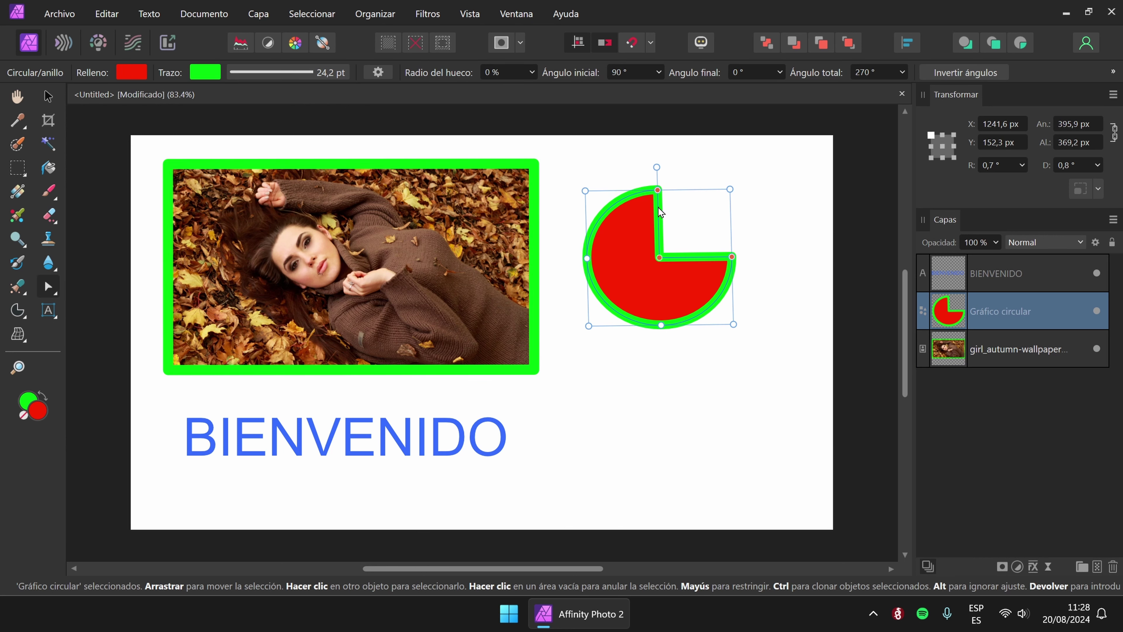
mouse_move(659, 257)
mouse_down()
mouse_move(623, 272)
mouse_move(646, 269)
mouse_up()
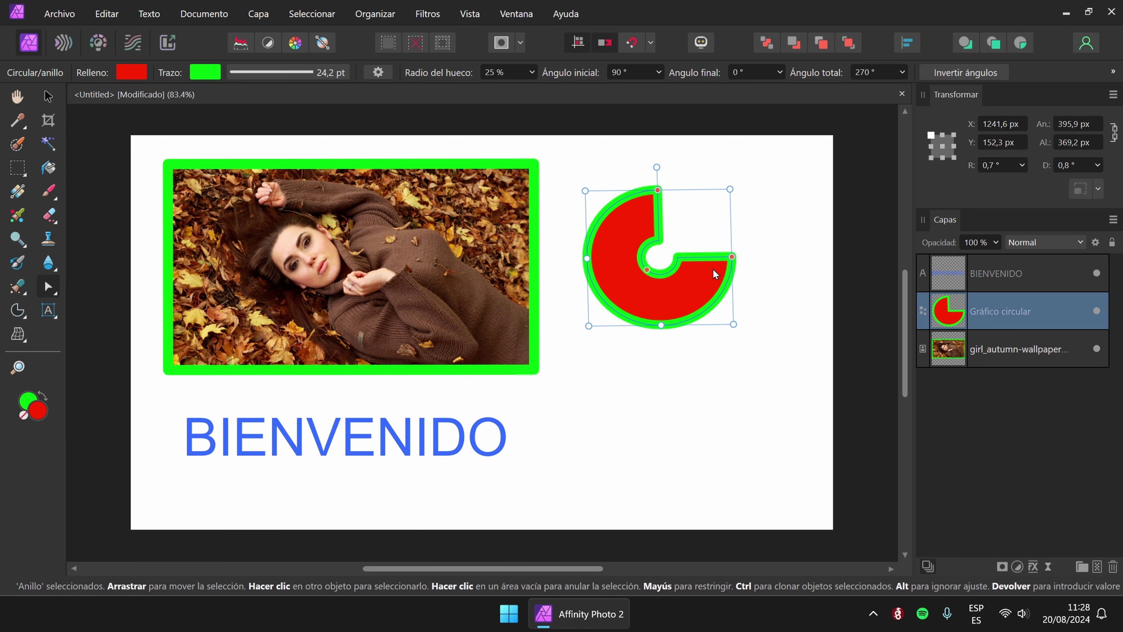
drag(731, 257, 729, 281)
Move the ring lower on the page to Y 214.3 px.
click(48, 96)
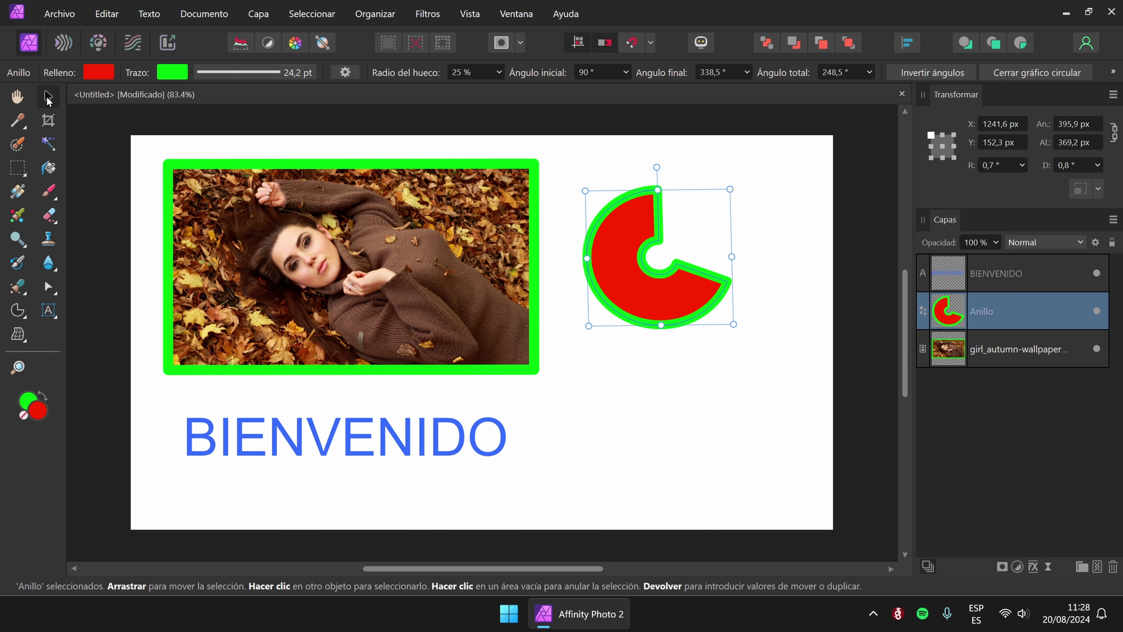
click(658, 440)
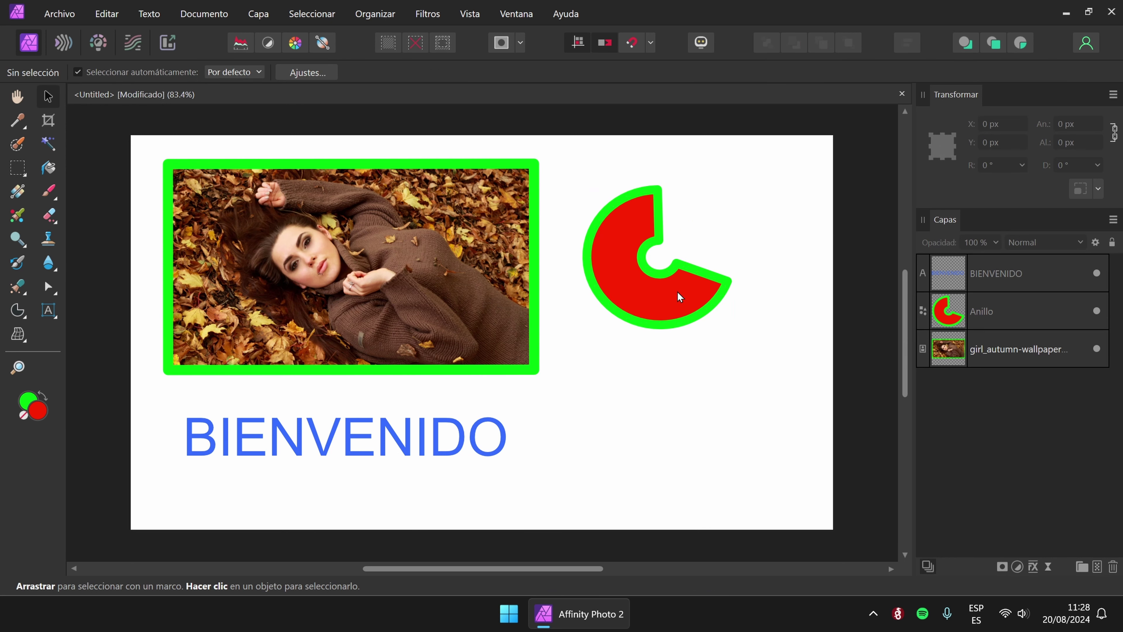
click(672, 300)
drag(659, 302, 660, 326)
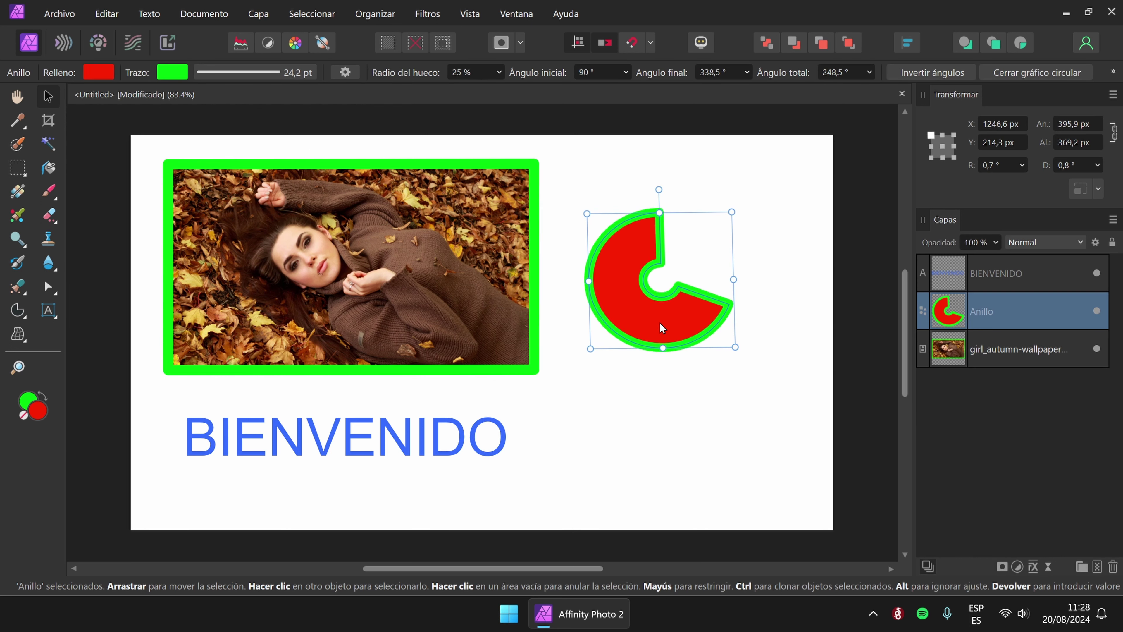
key(a)
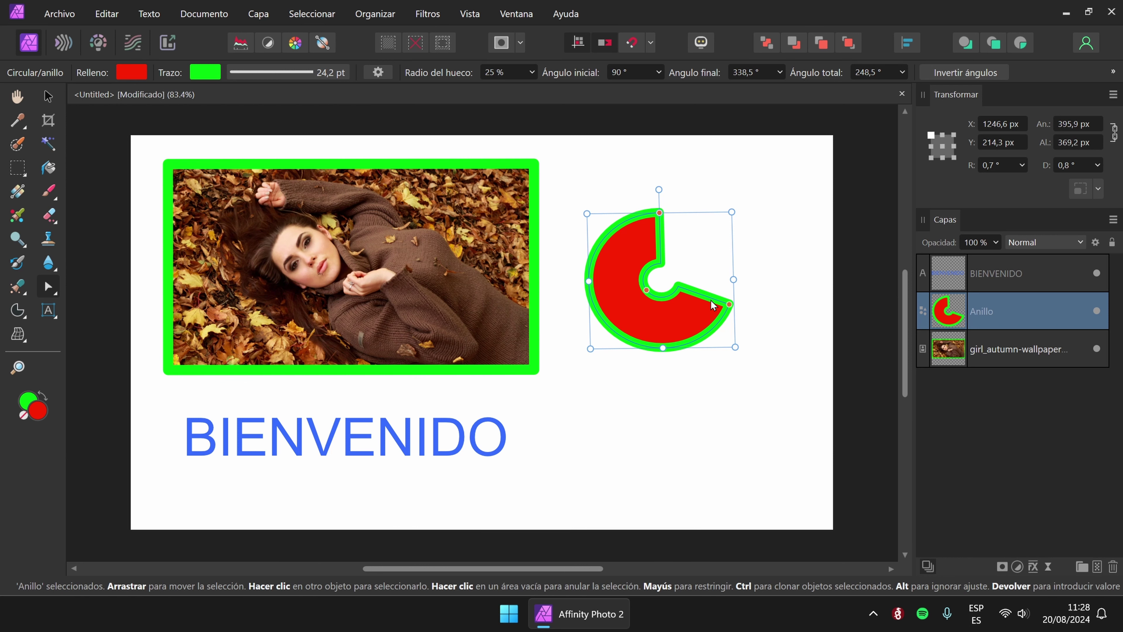
Nudge the framed photo a few pixels right and down, and choose the Color Picker Tool.
click(470, 437)
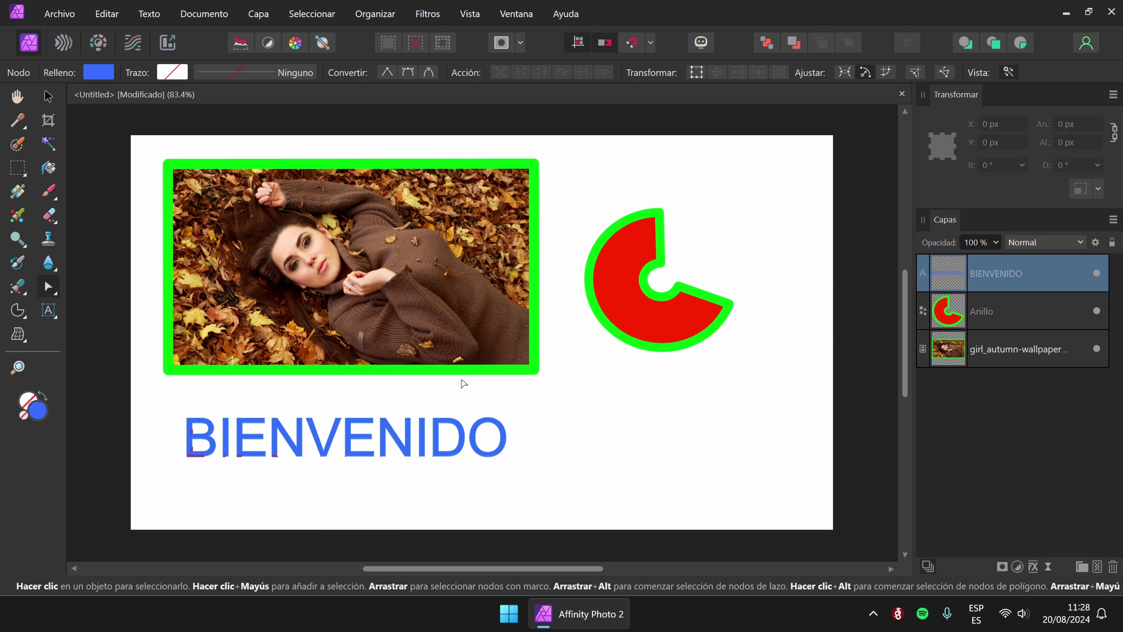
click(453, 266)
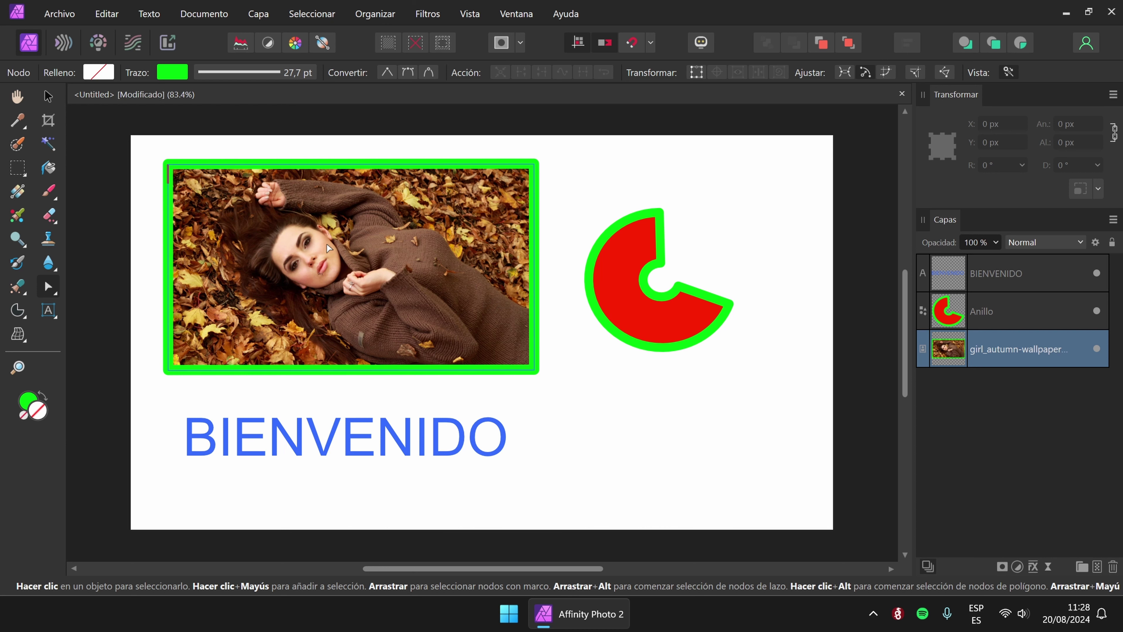
click(50, 97)
drag(354, 266, 357, 270)
click(691, 454)
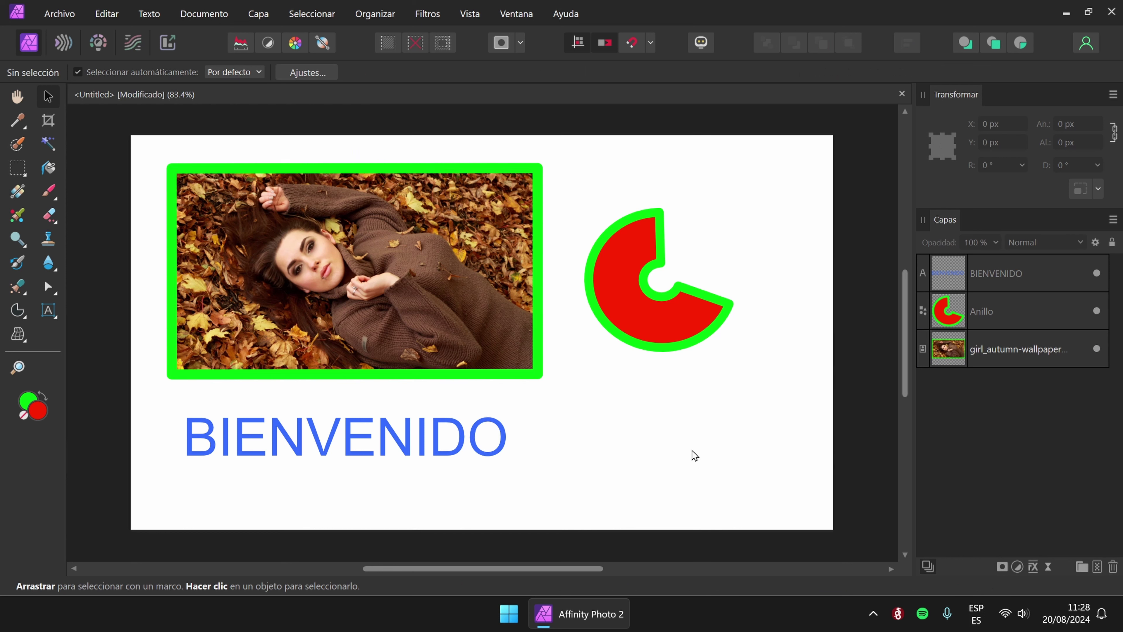
click(23, 118)
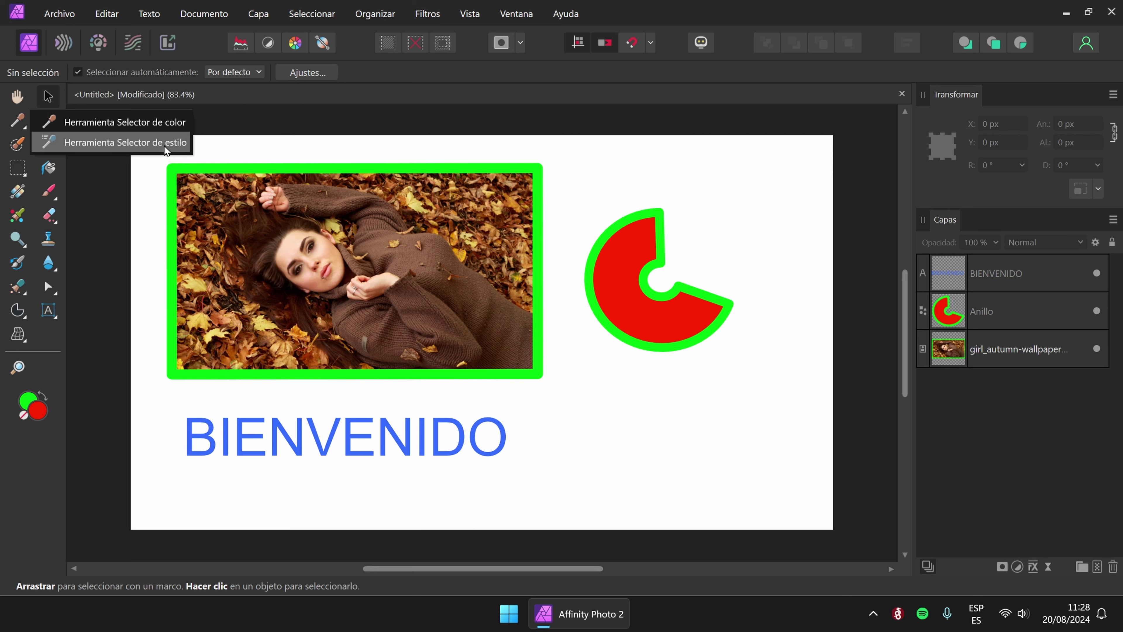
click(173, 121)
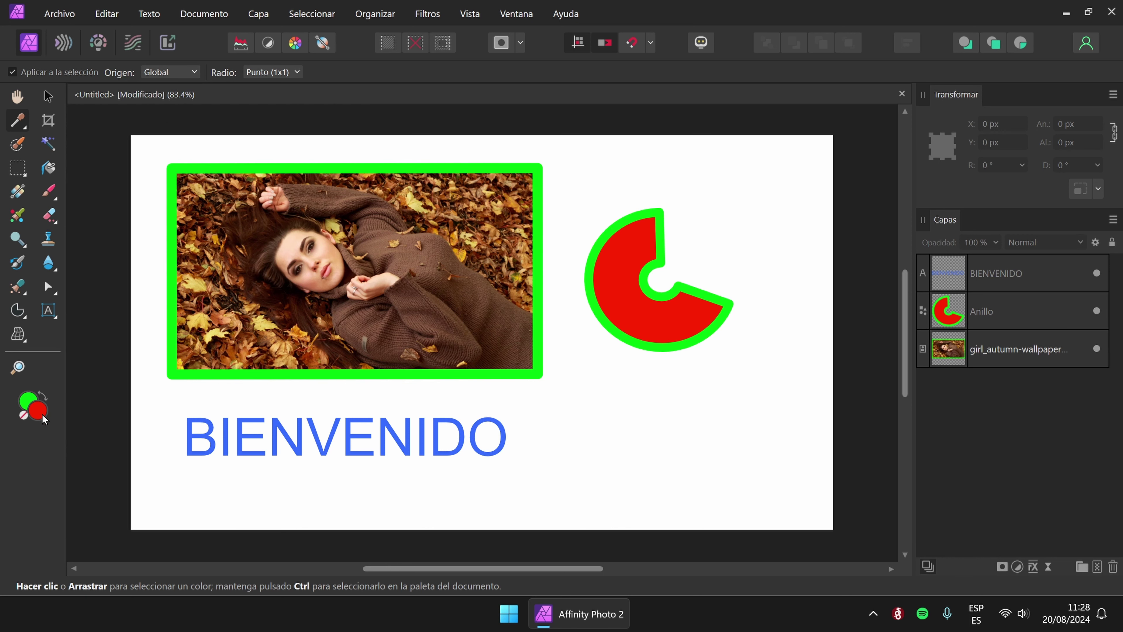
click(428, 254)
click(429, 254)
double_click(39, 415)
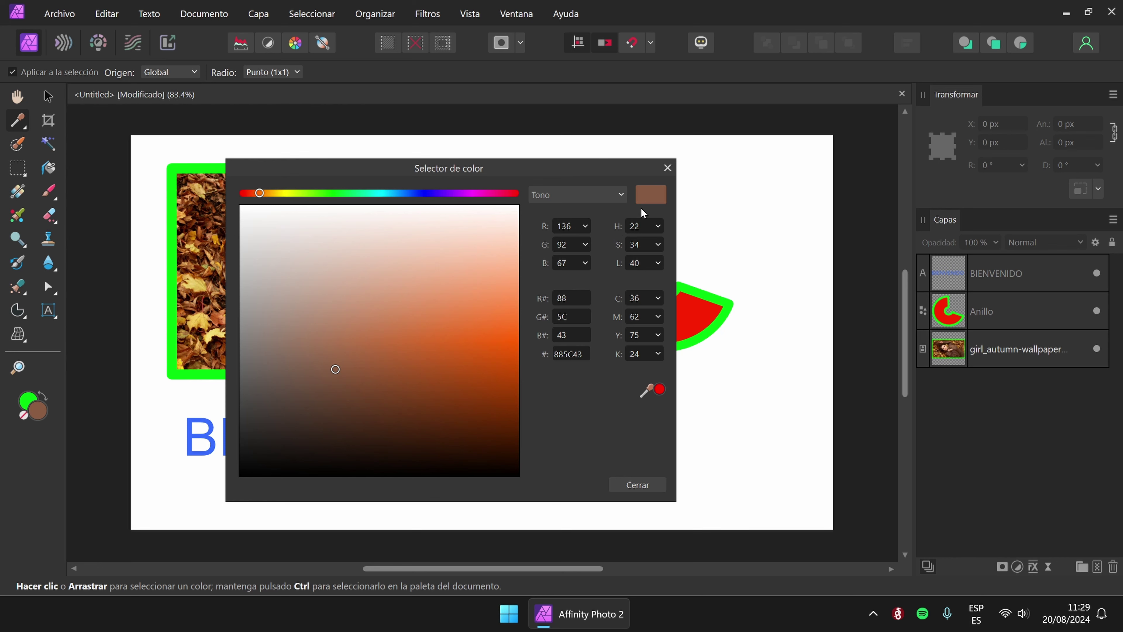
click(667, 167)
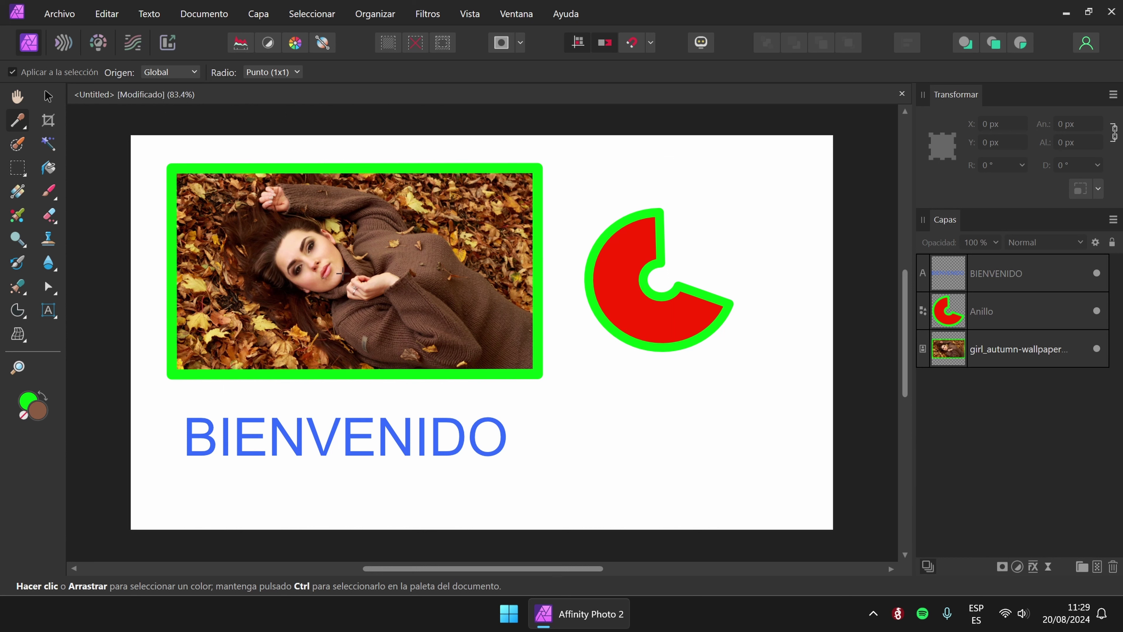
click(325, 251)
click(619, 265)
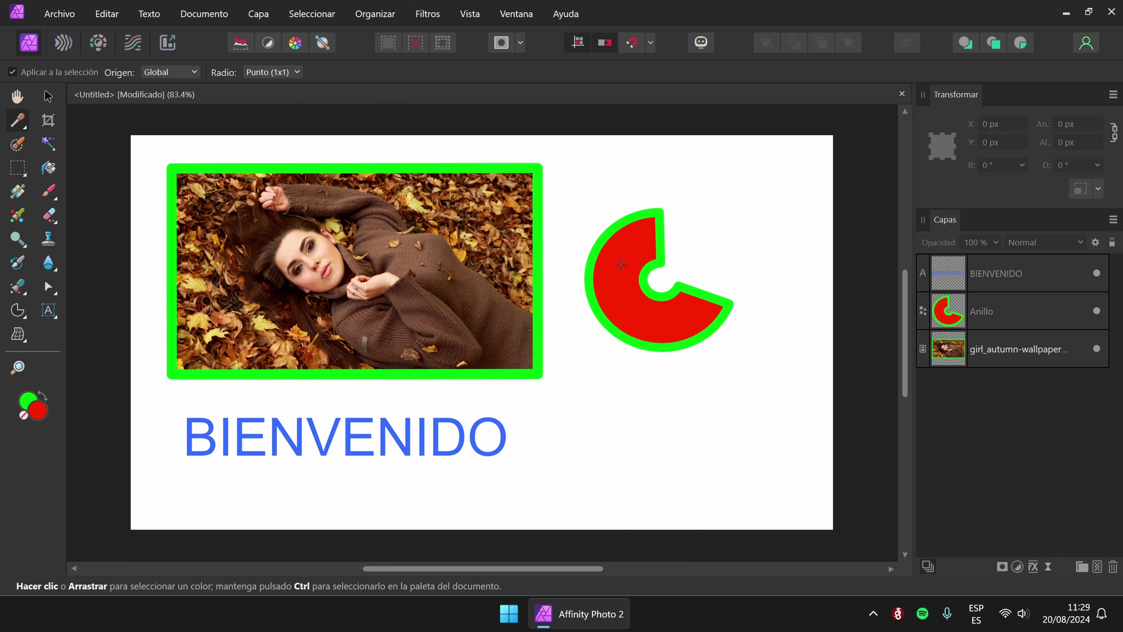
click(37, 414)
click(584, 356)
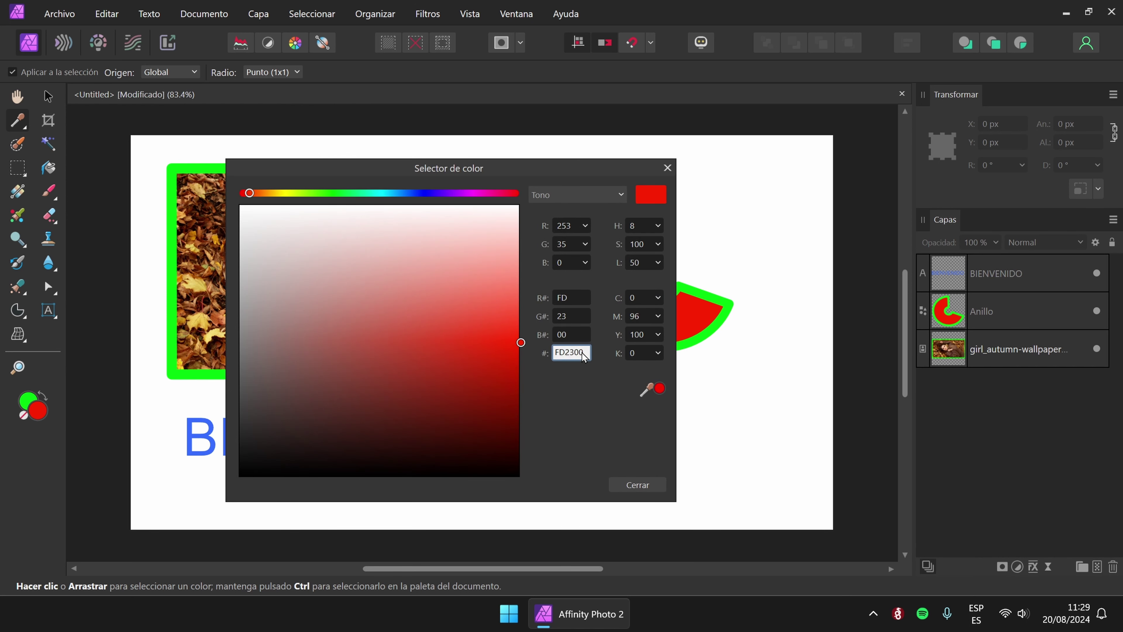
double_click(581, 352)
click(667, 168)
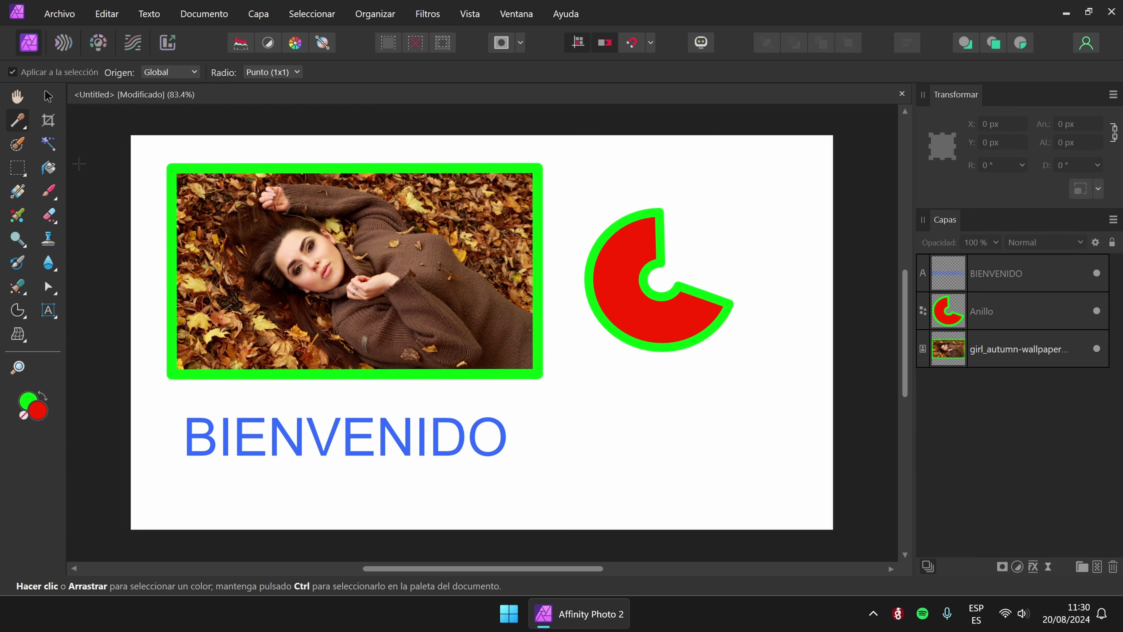
click(17, 120)
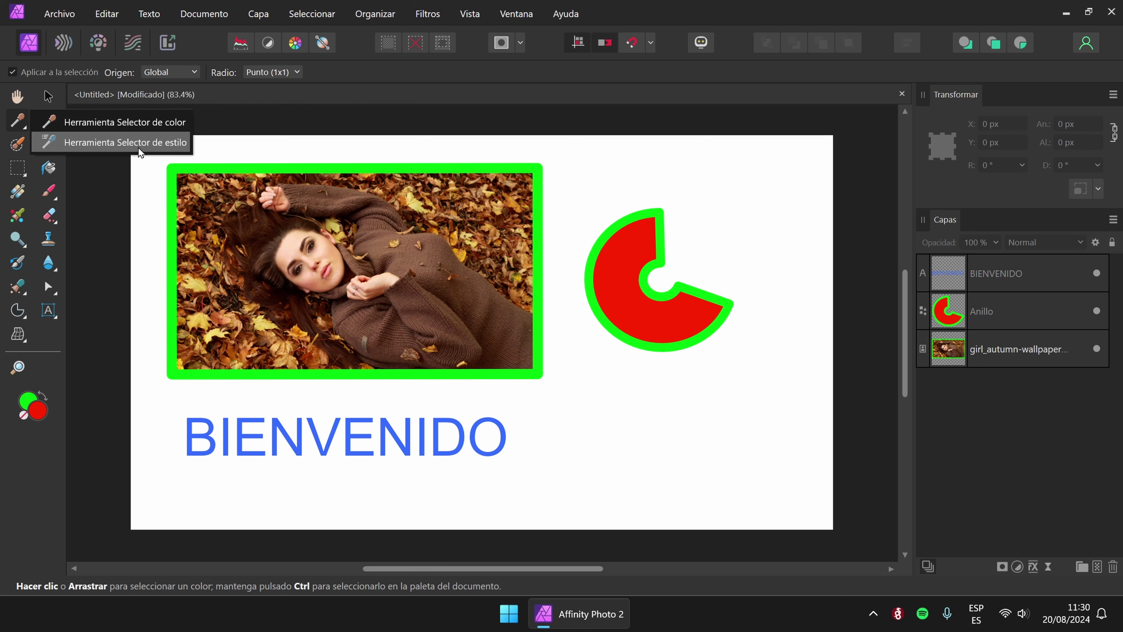
Draw a new ring below the pie ring and fill it blue.
key(v)
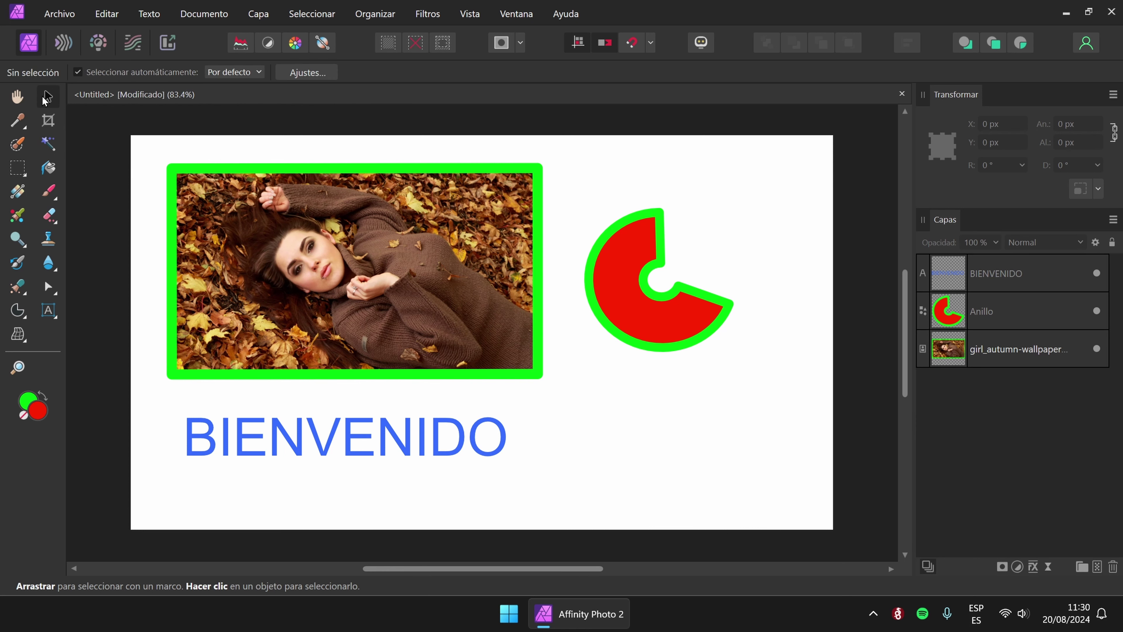
click(17, 309)
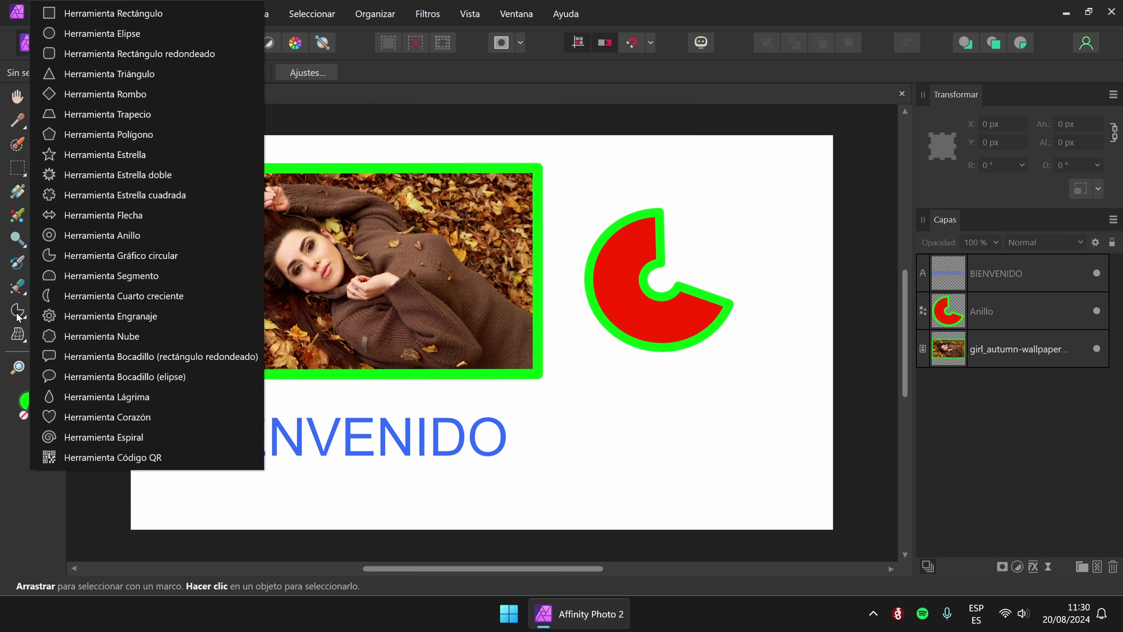
click(113, 235)
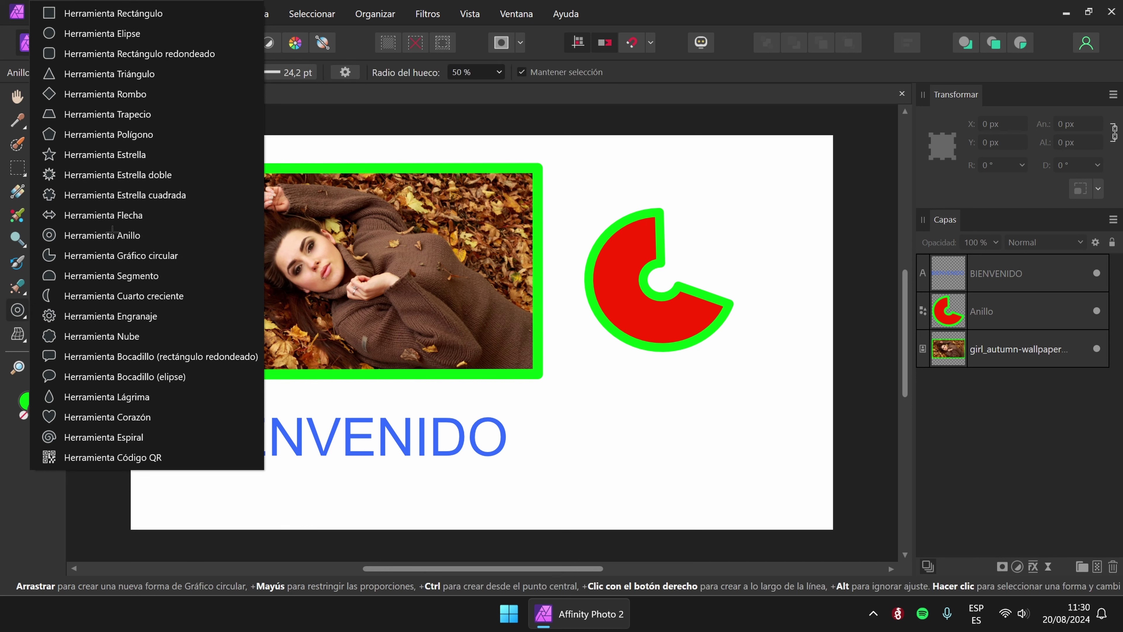
drag(603, 400, 735, 506)
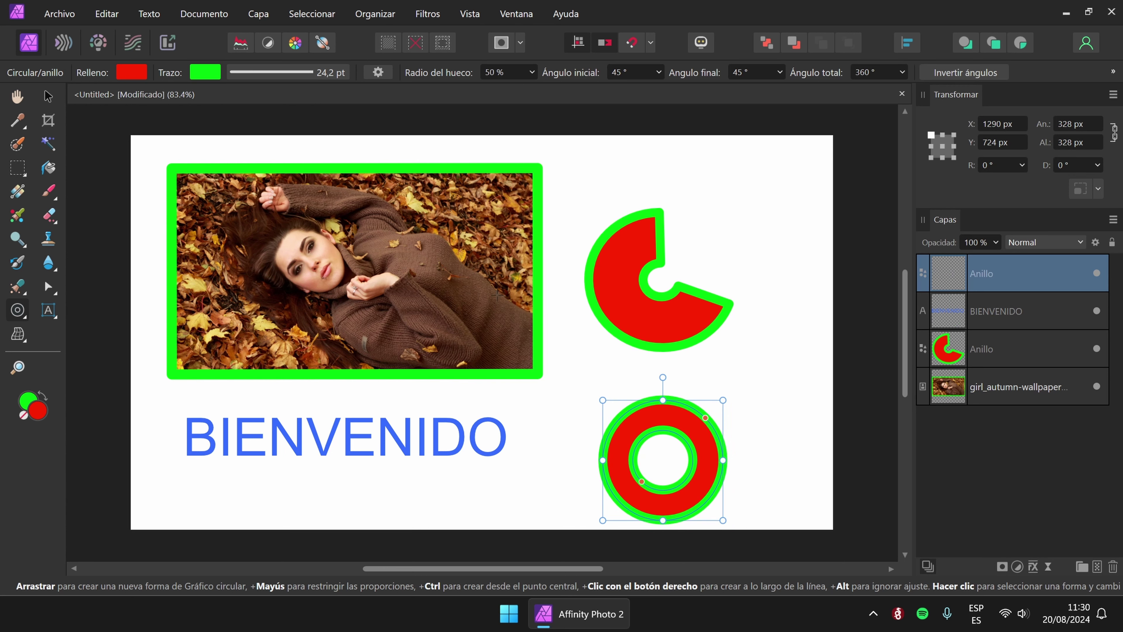
click(48, 96)
drag(704, 443, 709, 427)
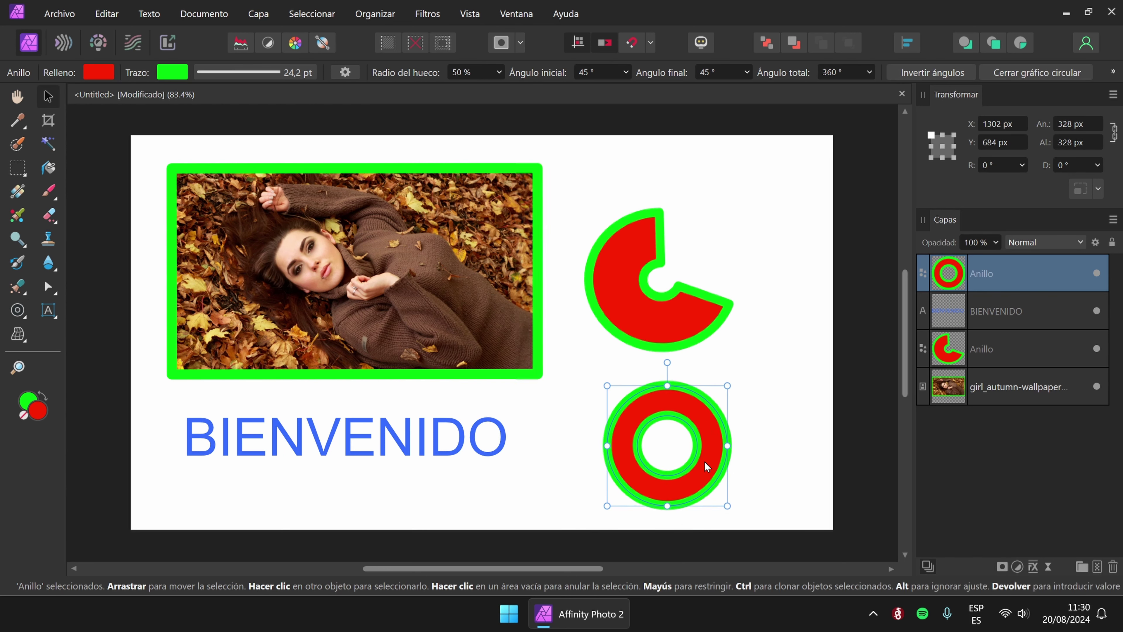
click(104, 74)
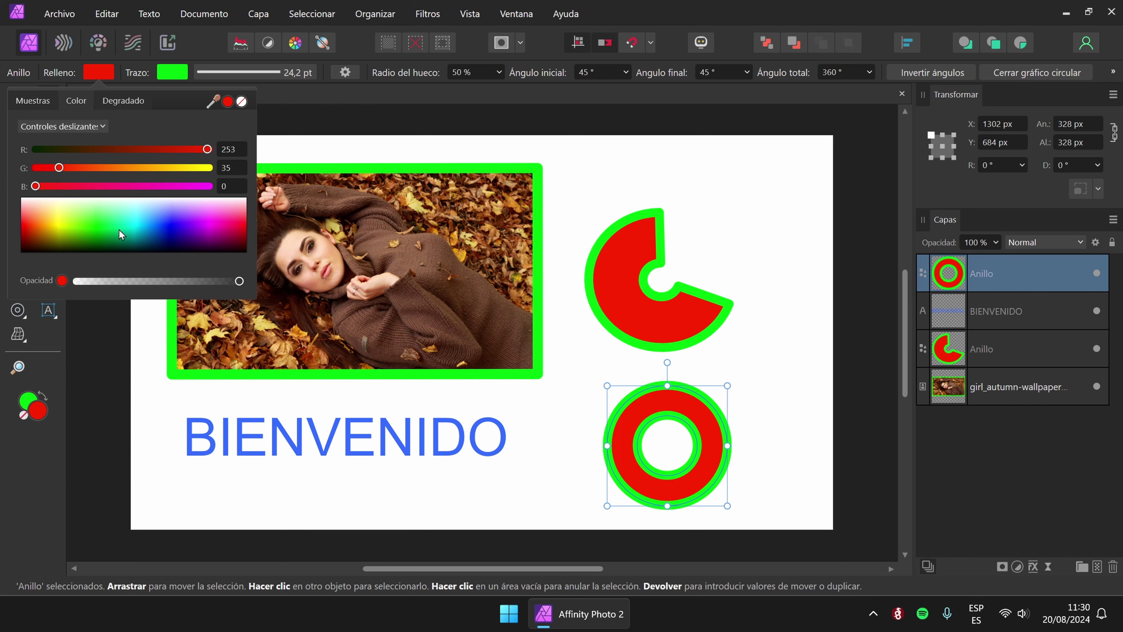
click(172, 232)
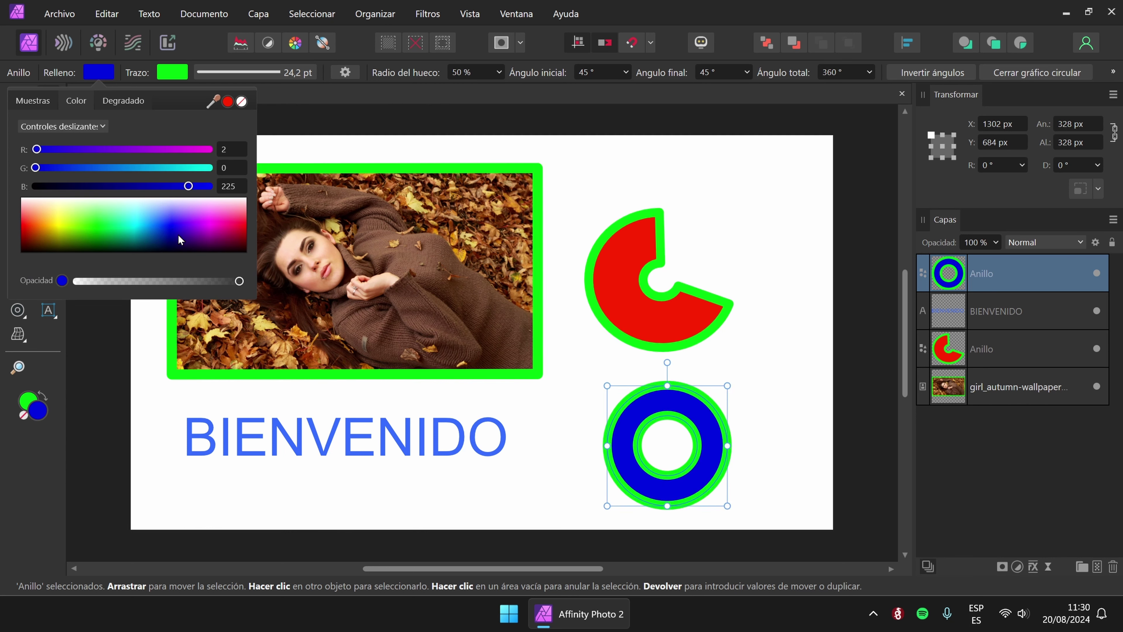
click(182, 80)
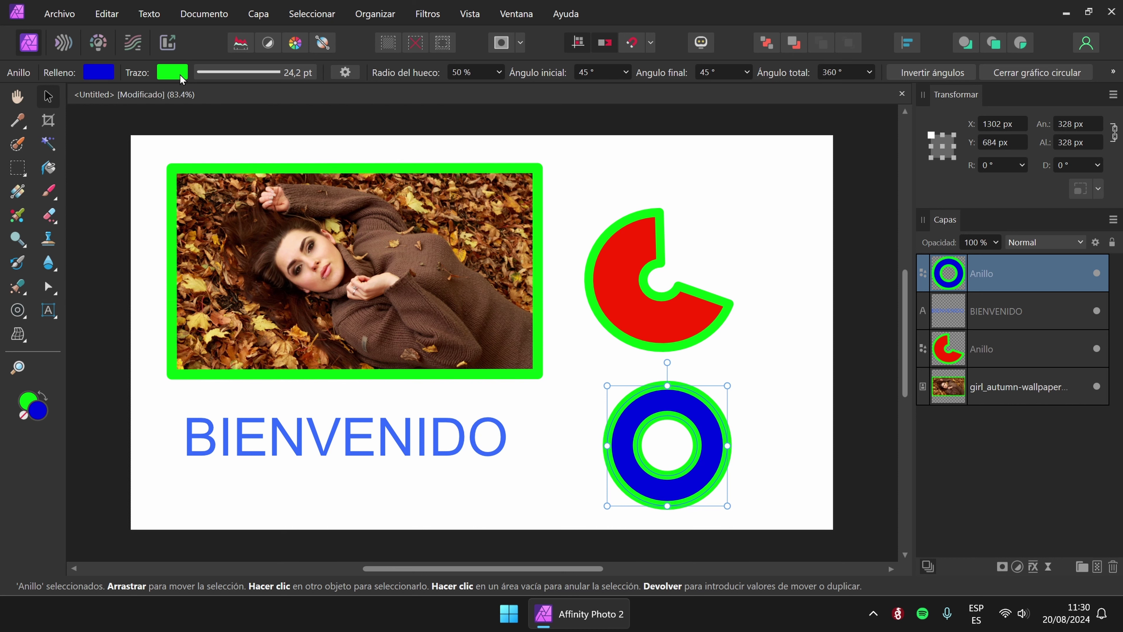
Give the blue ring a crimson outline 10 pt wide.
click(183, 79)
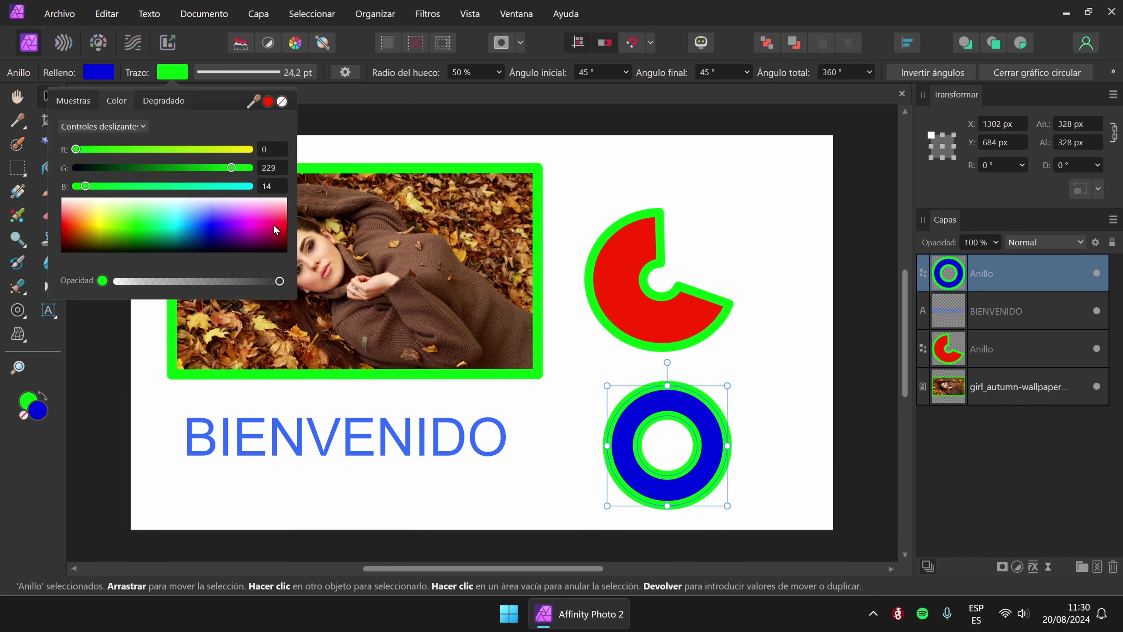
click(278, 232)
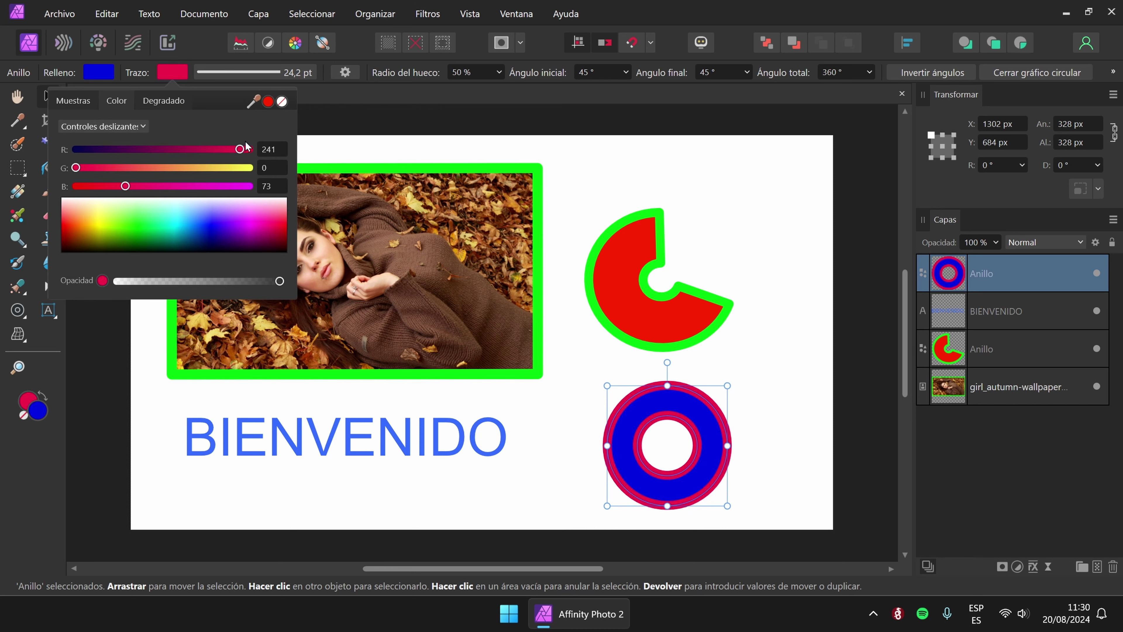
click(302, 73)
drag(265, 127, 263, 127)
click(339, 126)
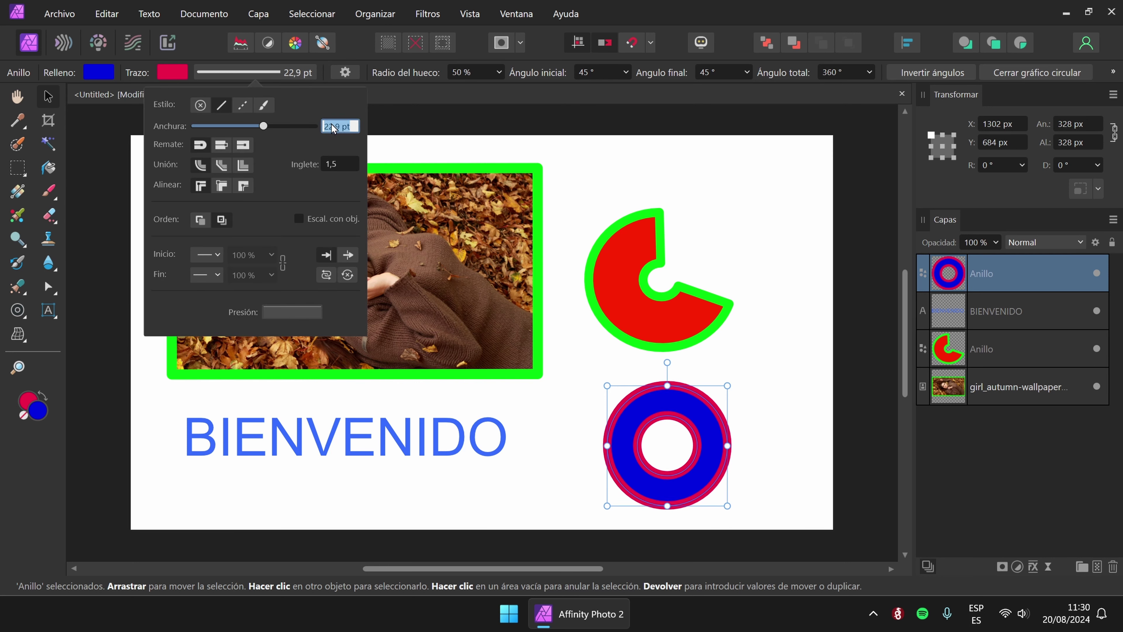
text(10)
key(Return)
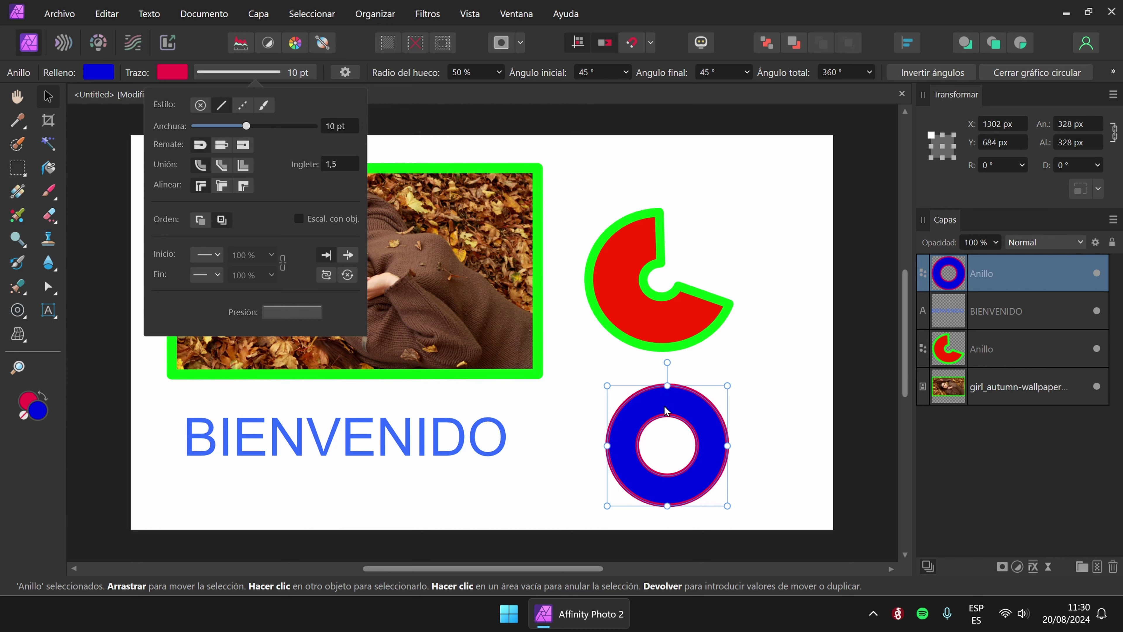
click(792, 434)
click(690, 421)
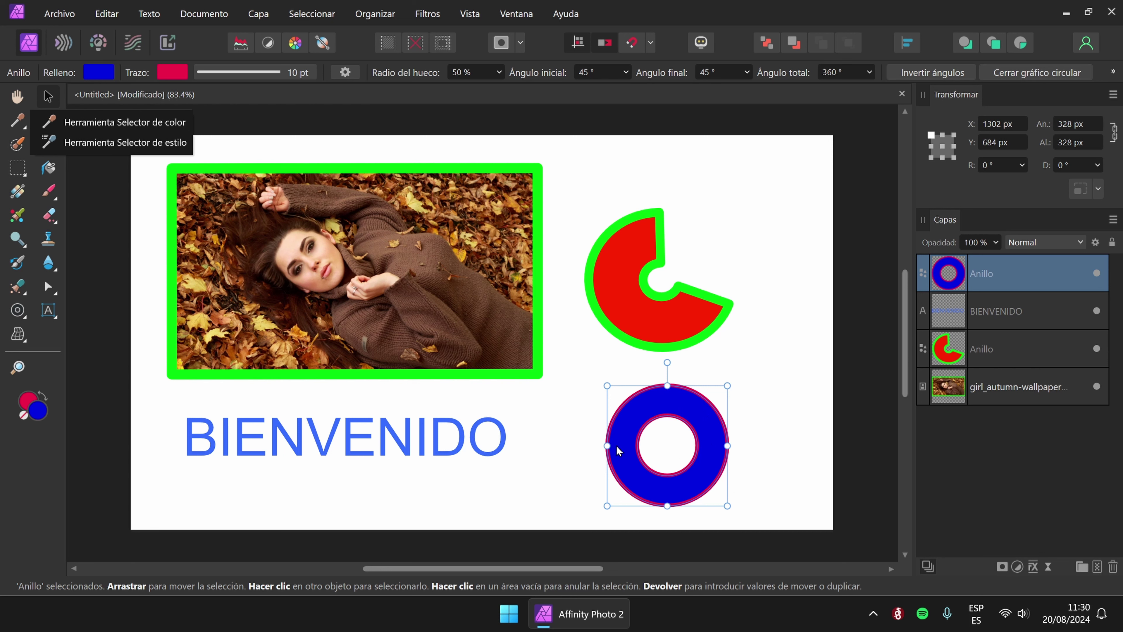
Copy the pie's red fill and 24.2 pt green outline onto the lower ring, nudging it down-left.
click(130, 142)
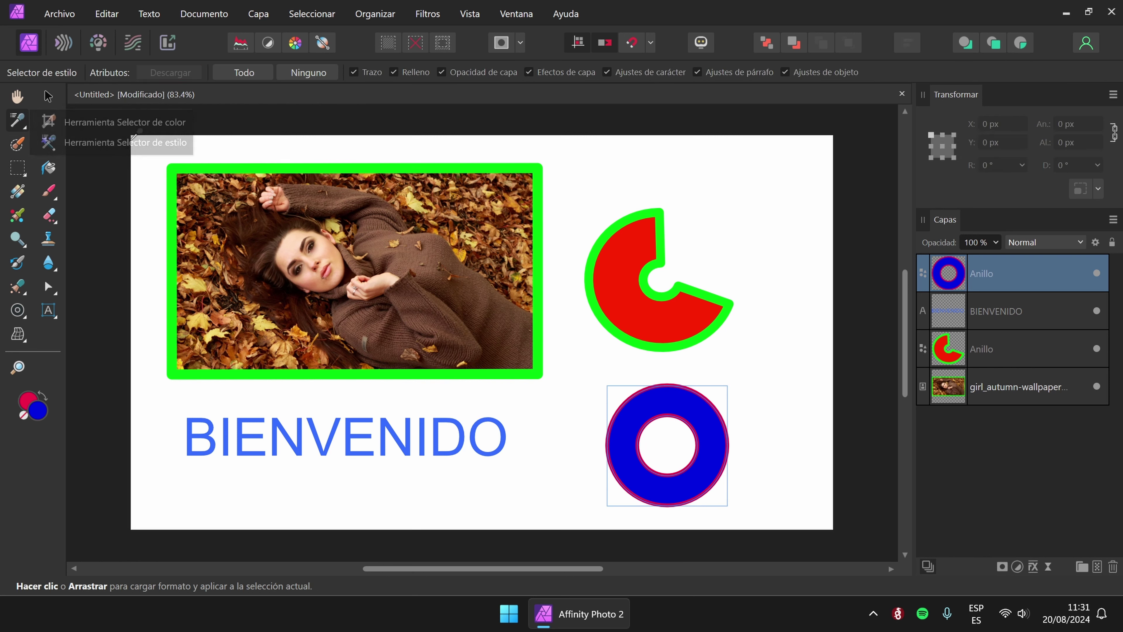
click(27, 129)
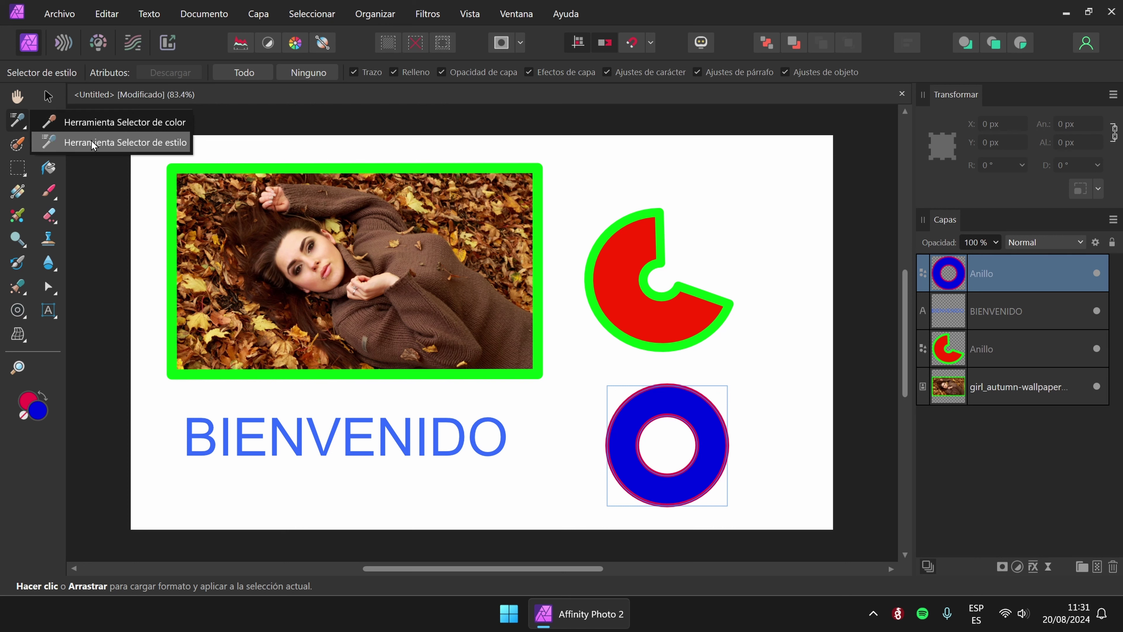
click(114, 150)
click(621, 241)
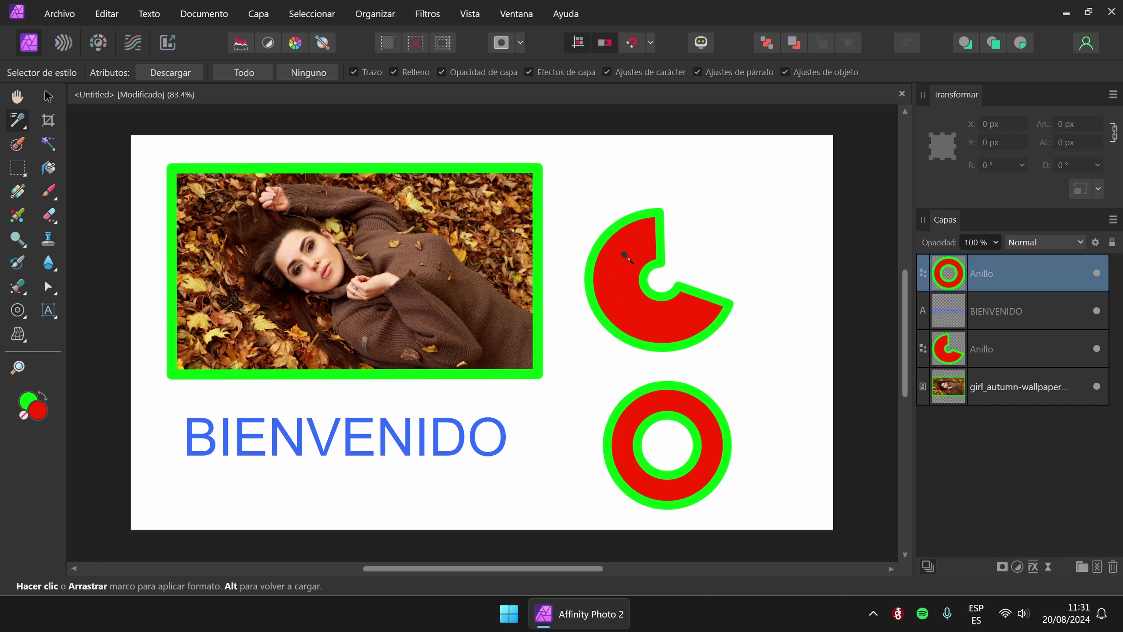
click(22, 126)
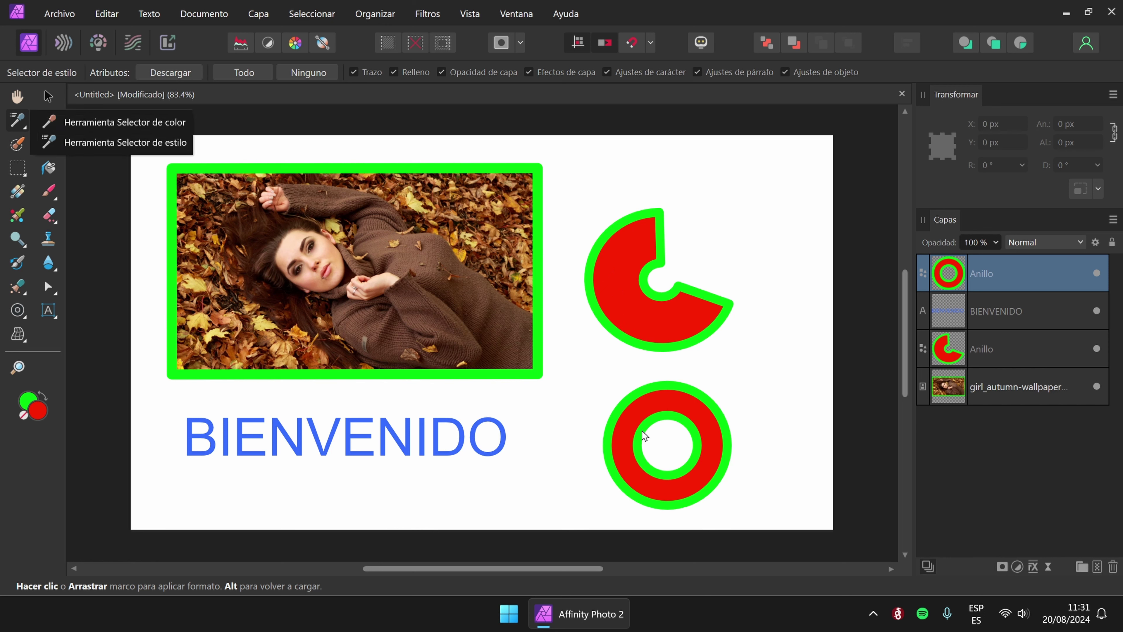
click(125, 145)
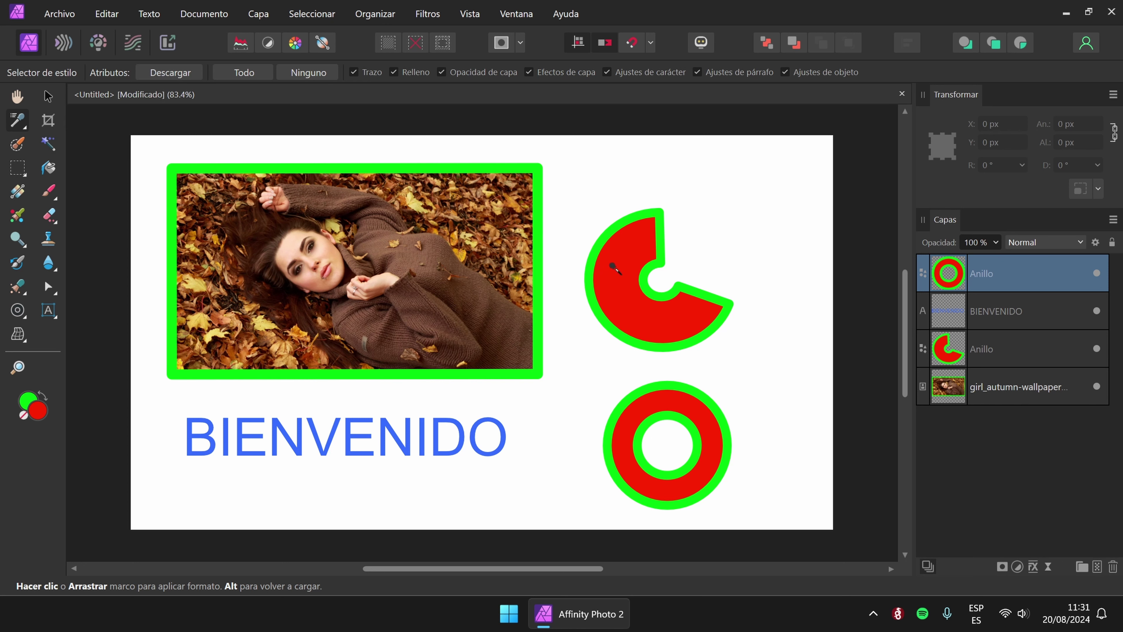
click(48, 97)
drag(701, 420, 699, 421)
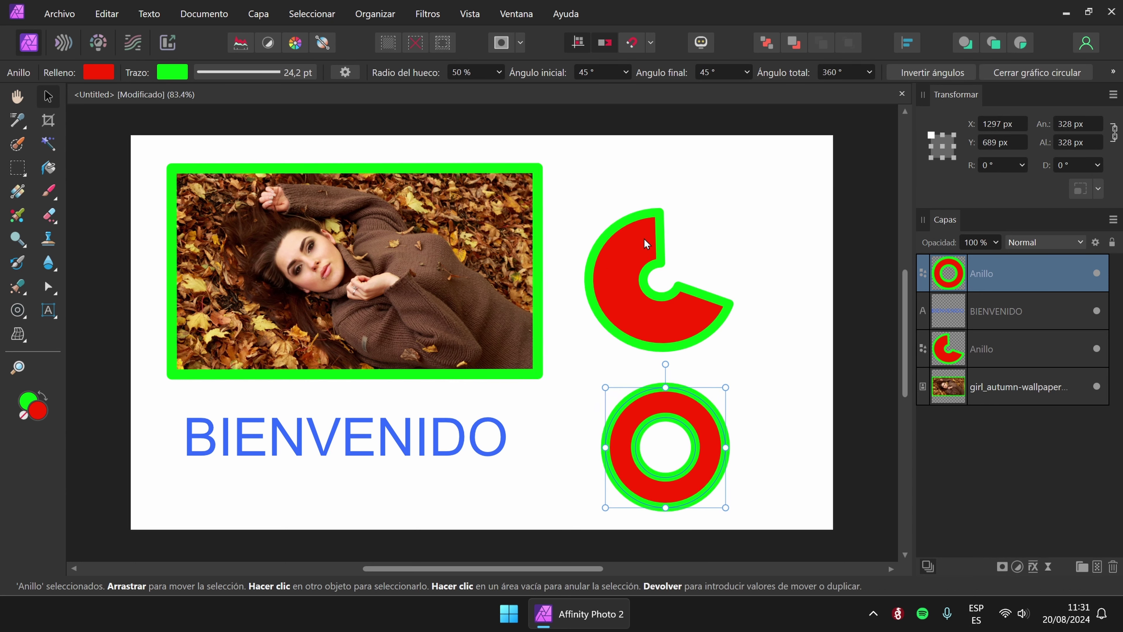
click(780, 396)
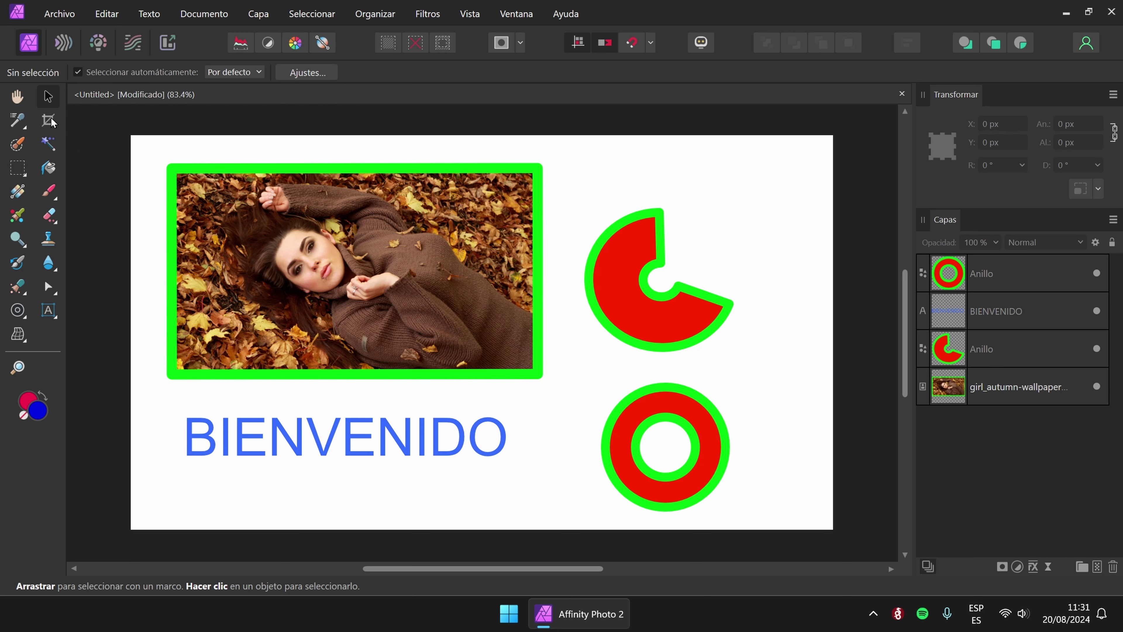
click(198, 17)
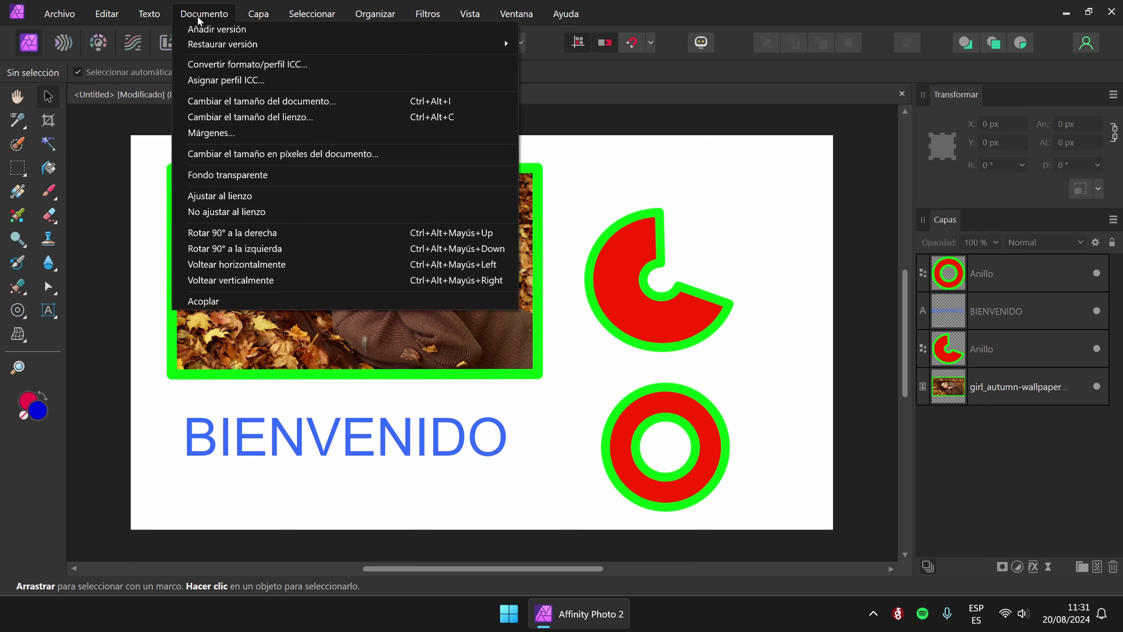
click(231, 105)
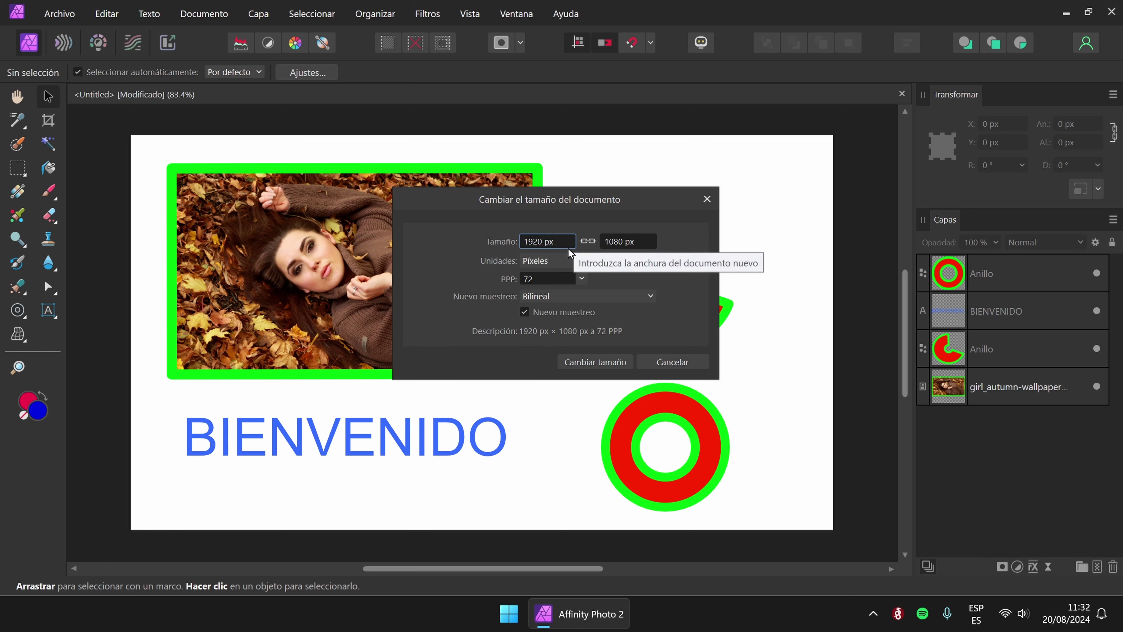
click(587, 241)
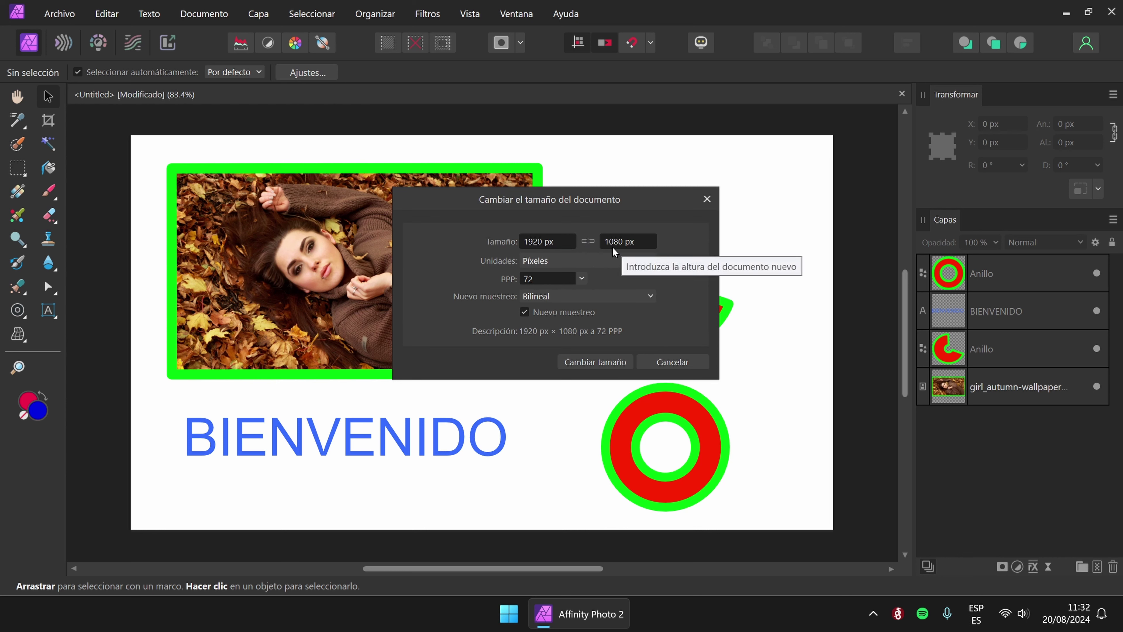
click(588, 242)
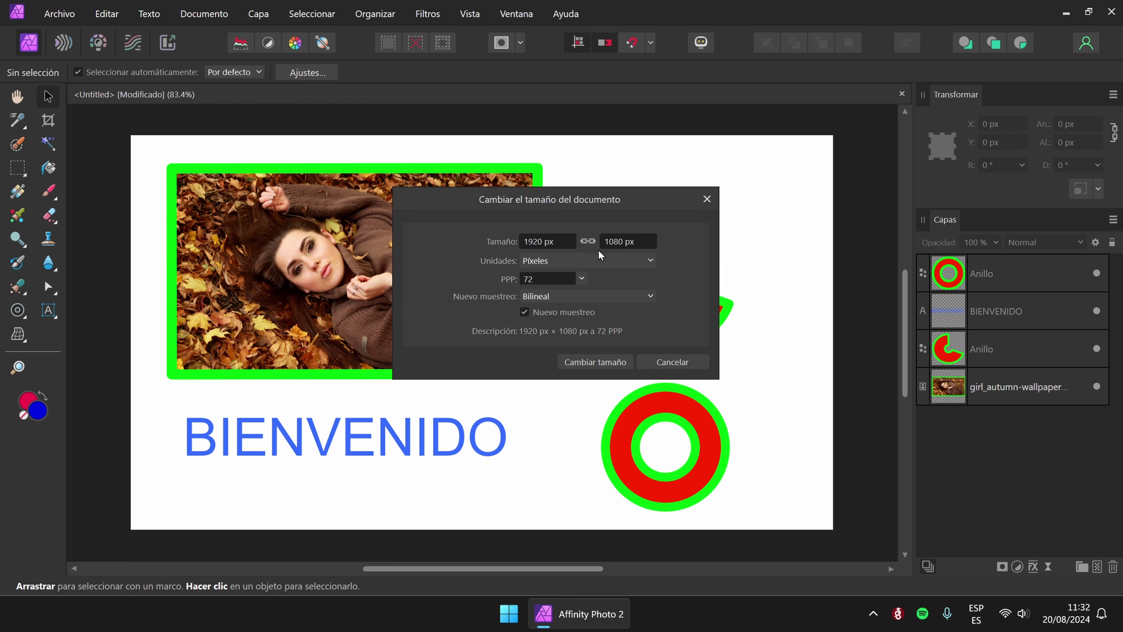
click(683, 361)
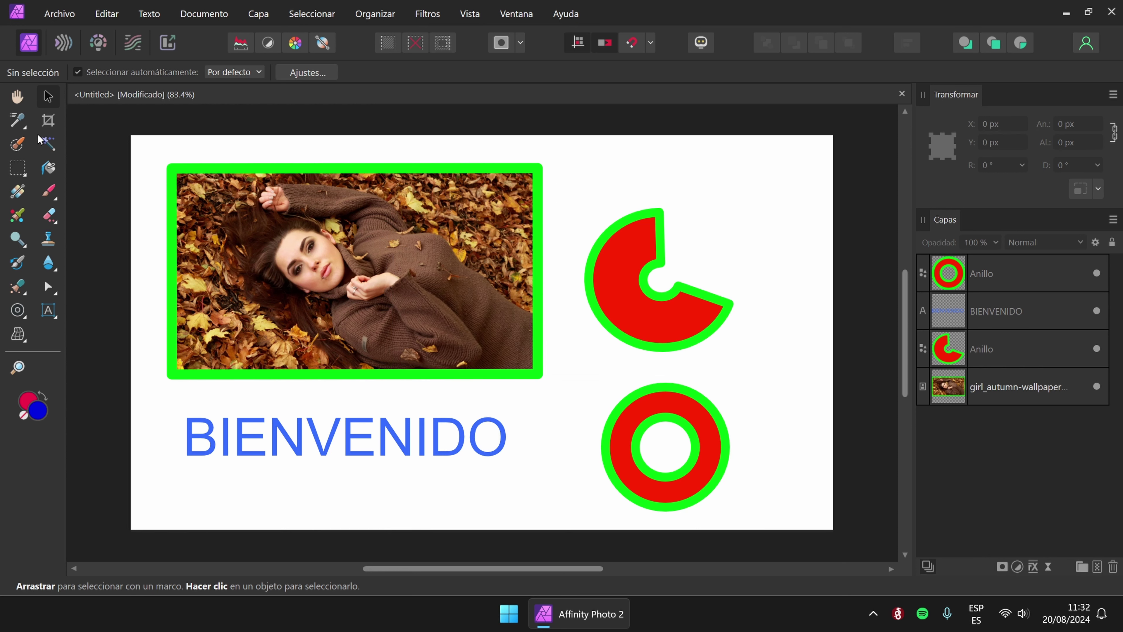
Crop the canvas's left and right edges inward to 1589 × 1080 px.
click(49, 124)
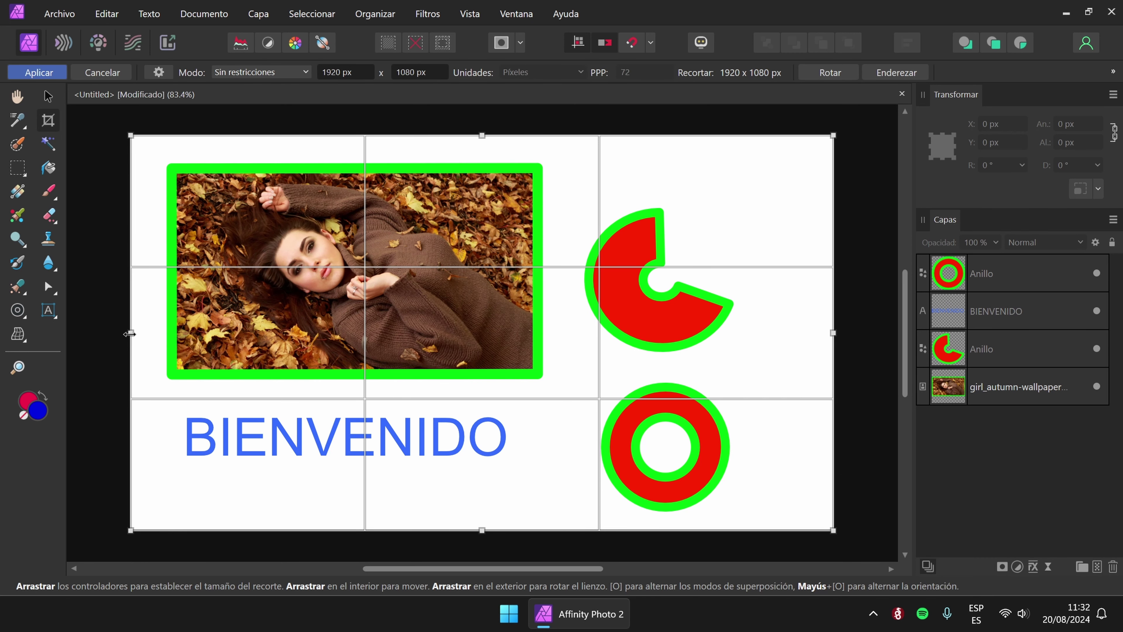
drag(129, 333, 158, 333)
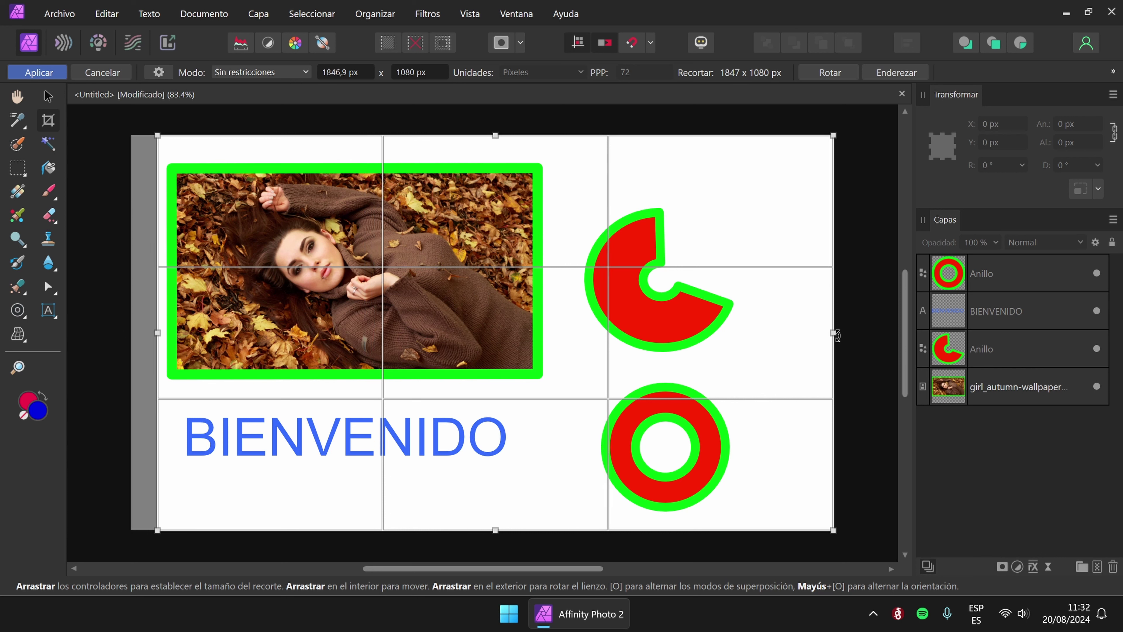
drag(834, 334, 741, 337)
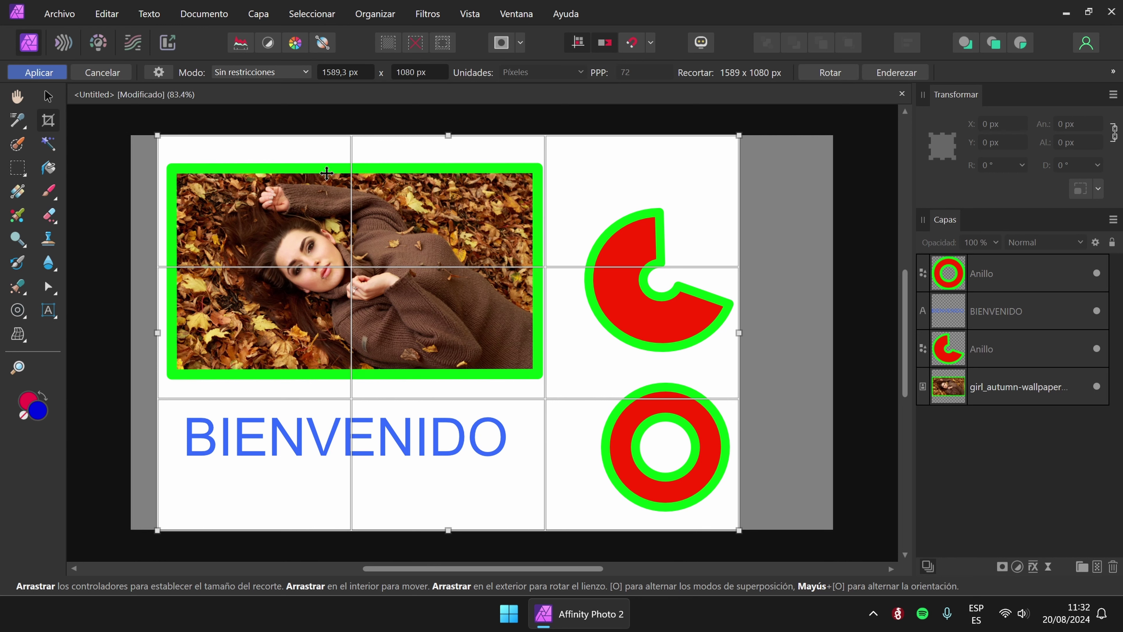
click(39, 74)
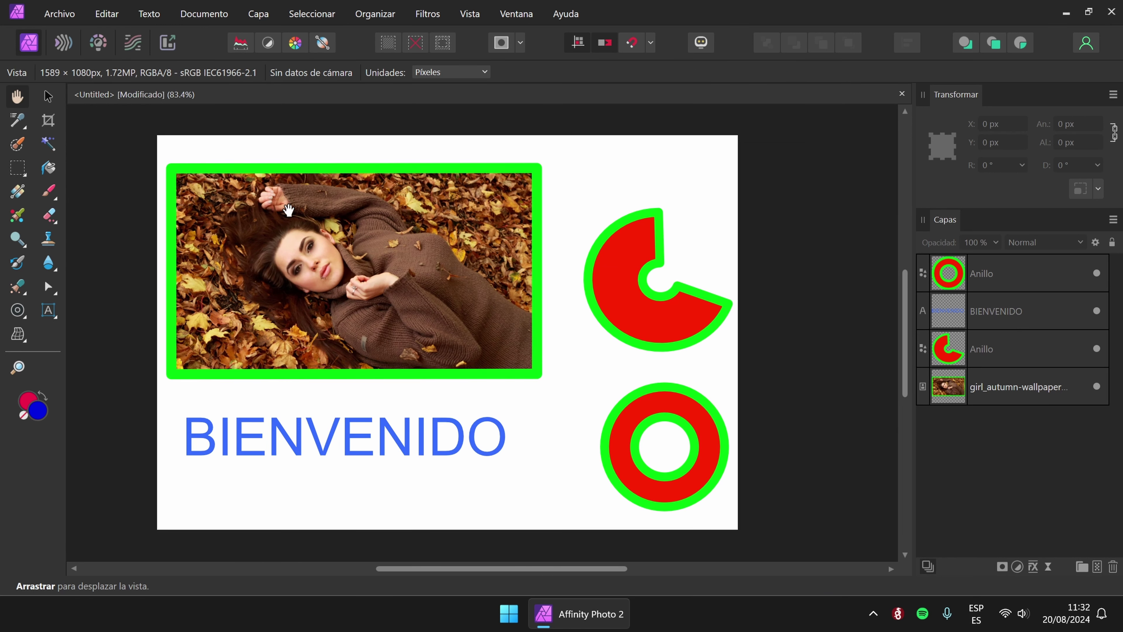
click(203, 20)
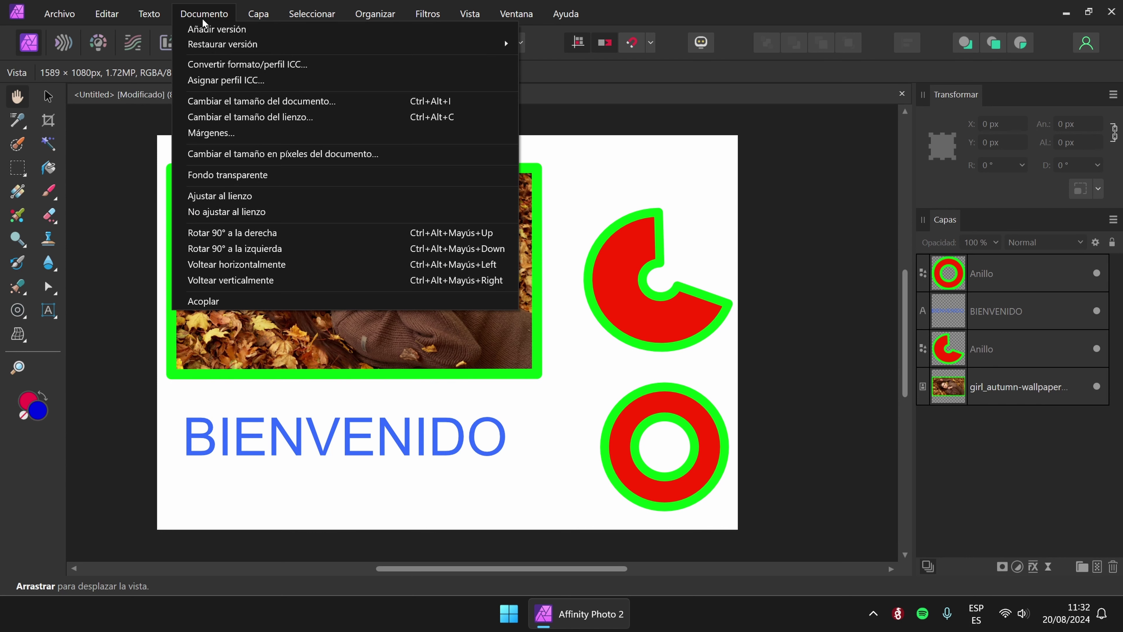
click(213, 105)
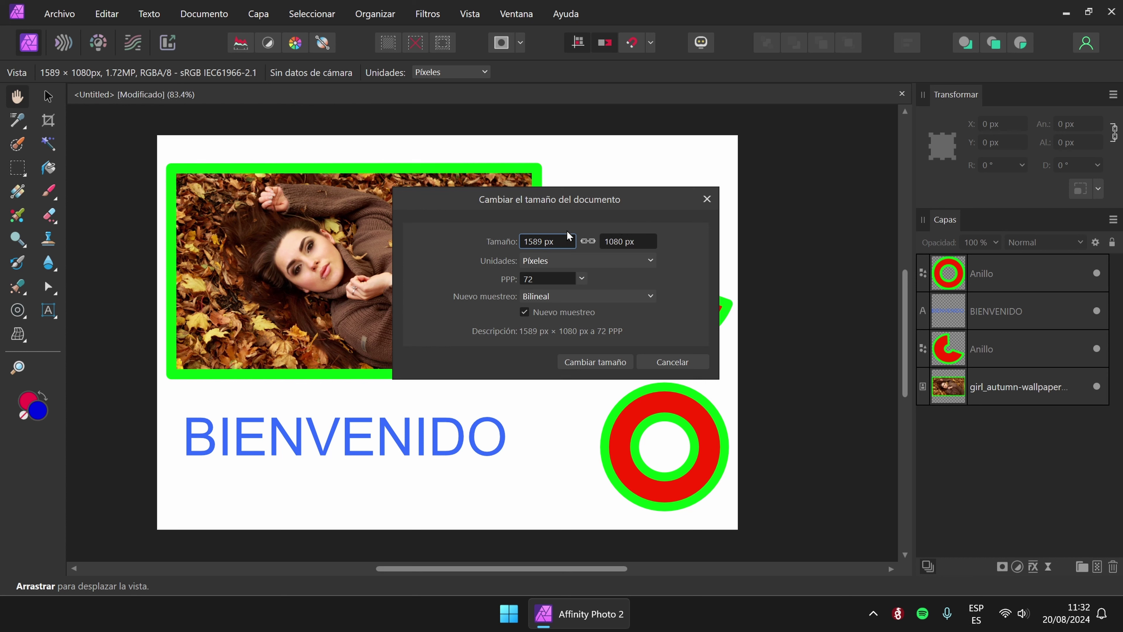
click(672, 362)
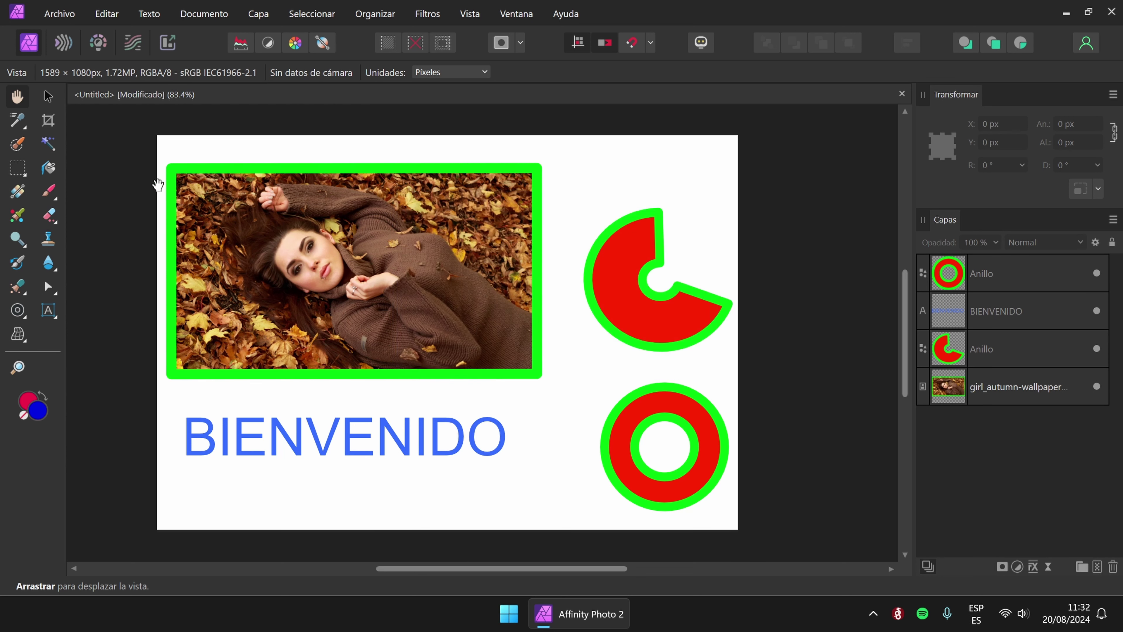
click(46, 124)
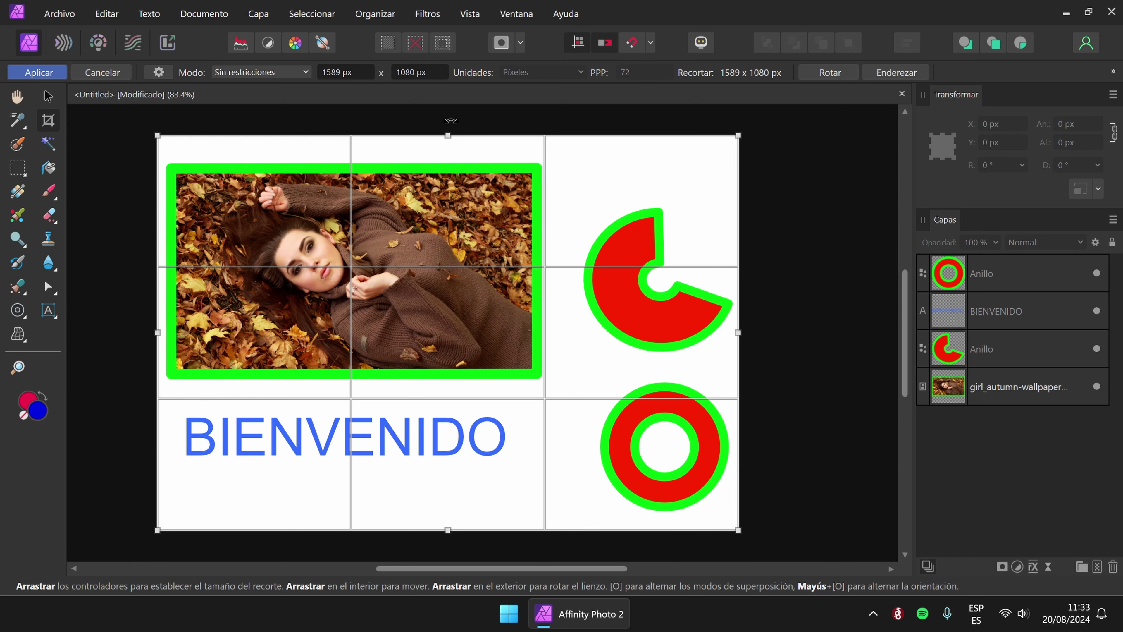
Rotate the composition within the crop and apply the 1401 × 776 px crop.
drag(445, 126, 497, 122)
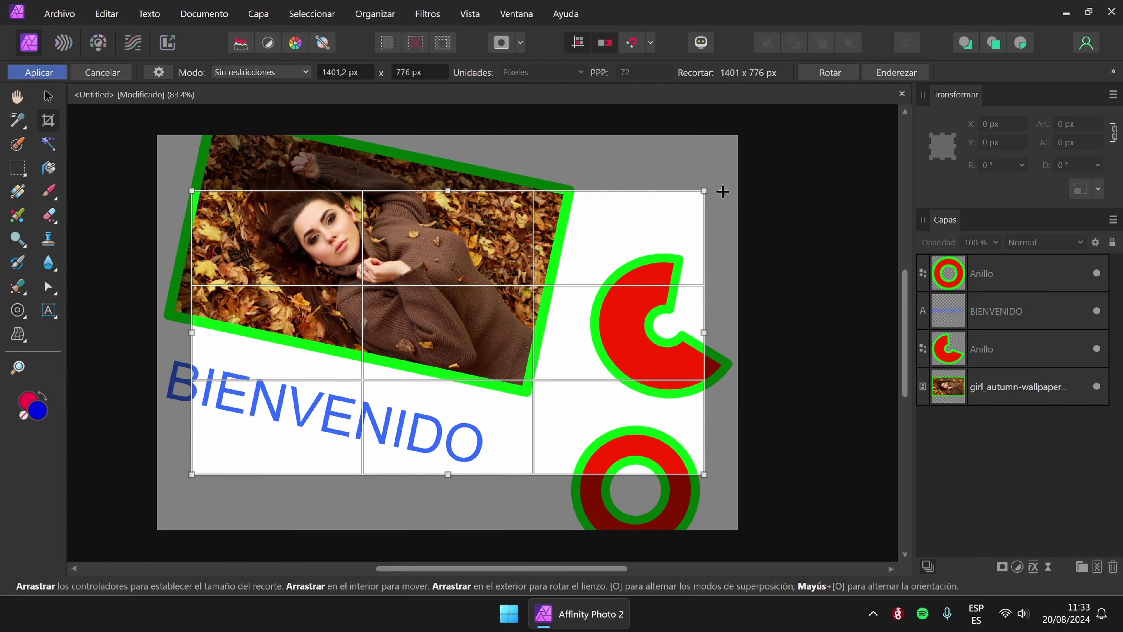
click(41, 74)
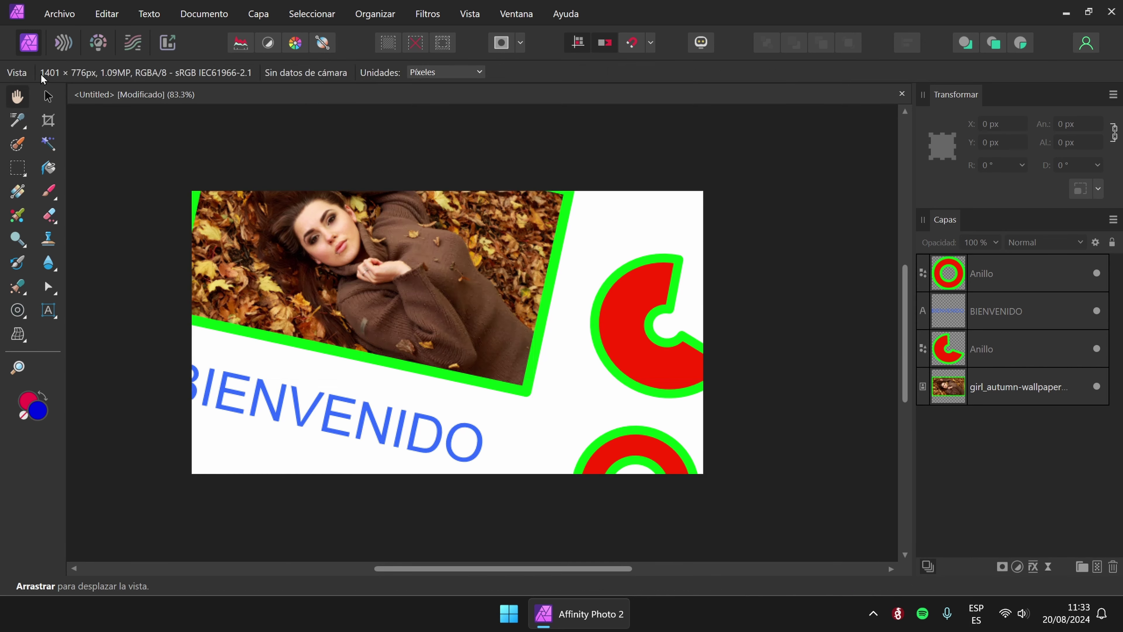
Shift the autumn photo right and straighten it back to about 0.1°.
click(46, 97)
mouse_move(296, 229)
mouse_down()
mouse_move(395, 300)
mouse_move(307, 243)
mouse_up()
drag(620, 352, 593, 337)
drag(365, 281, 416, 339)
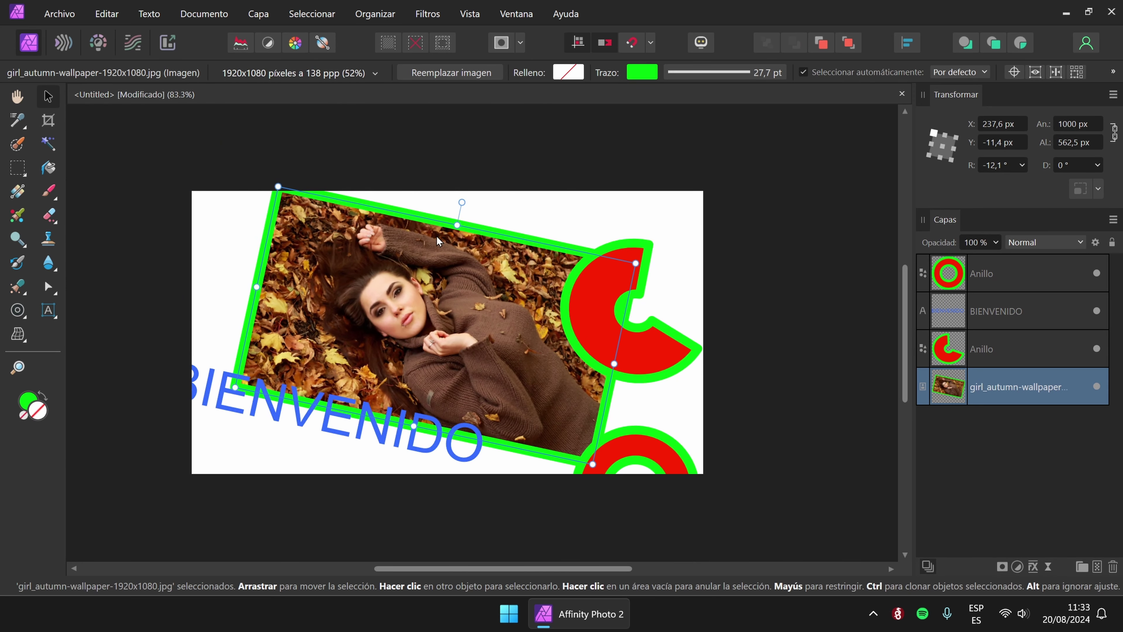
drag(460, 201, 431, 185)
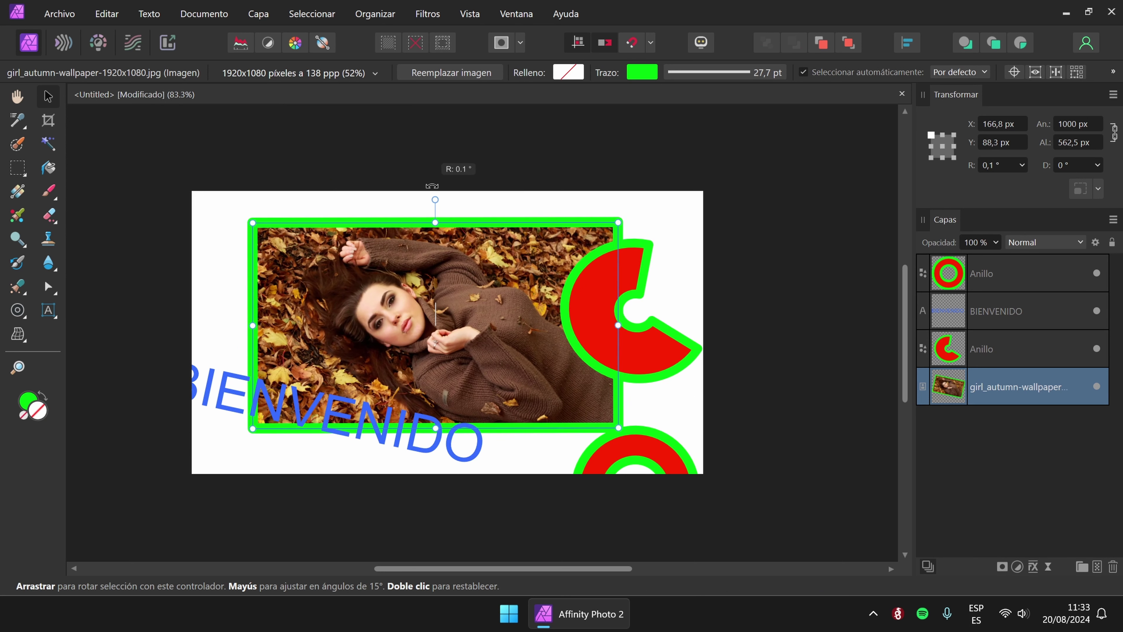
Move BIENVENIDO about 165 px right and tilt it to a slight 3° angle.
drag(240, 374, 313, 372)
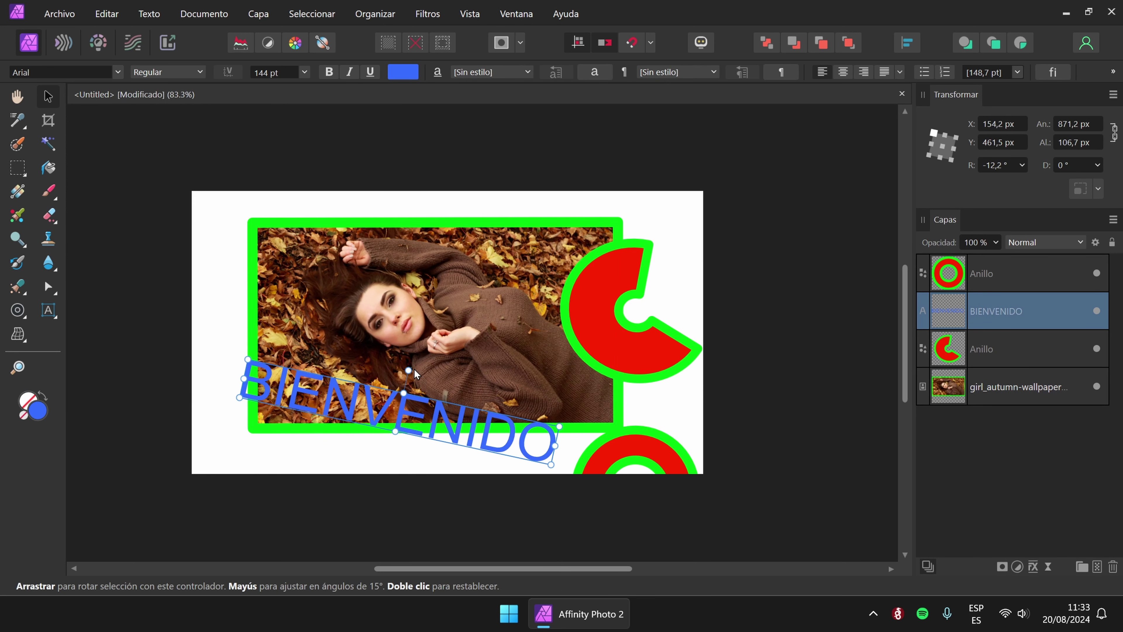
drag(415, 369, 428, 340)
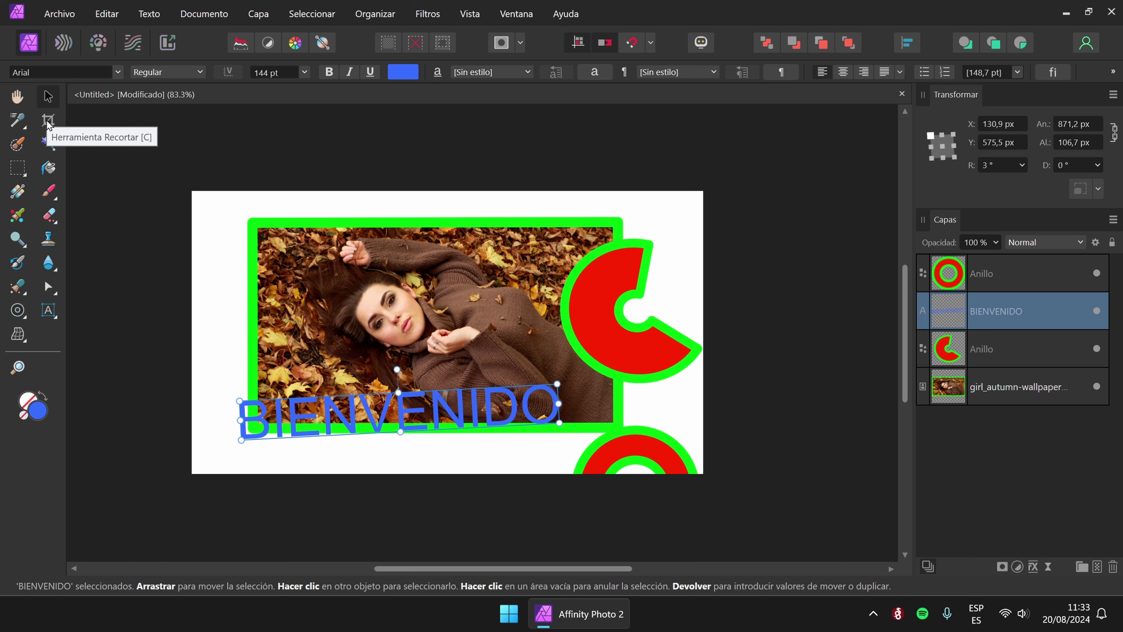
click(639, 325)
Hide the ring, red pie shape and BIENVENIDO text layers.
click(1097, 349)
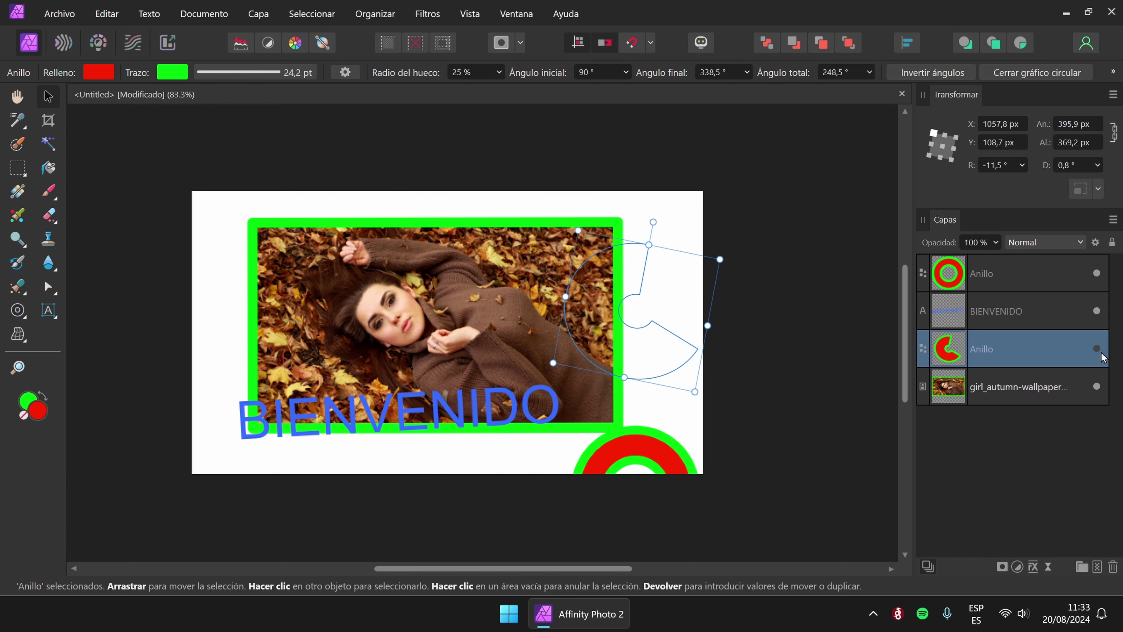
click(1096, 349)
click(1097, 273)
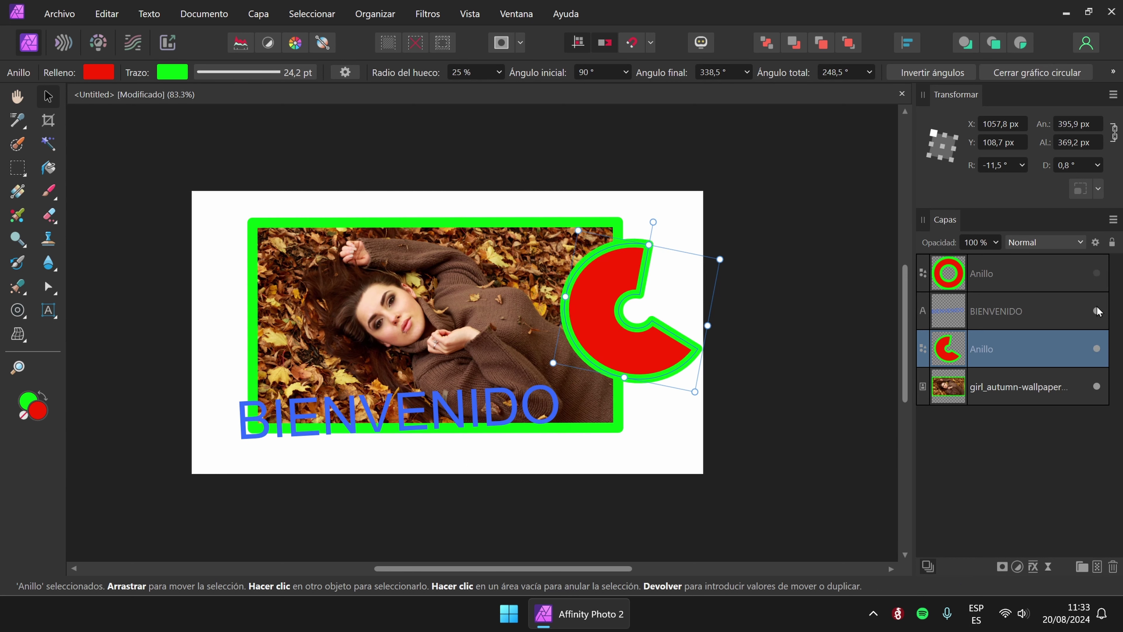
click(1097, 348)
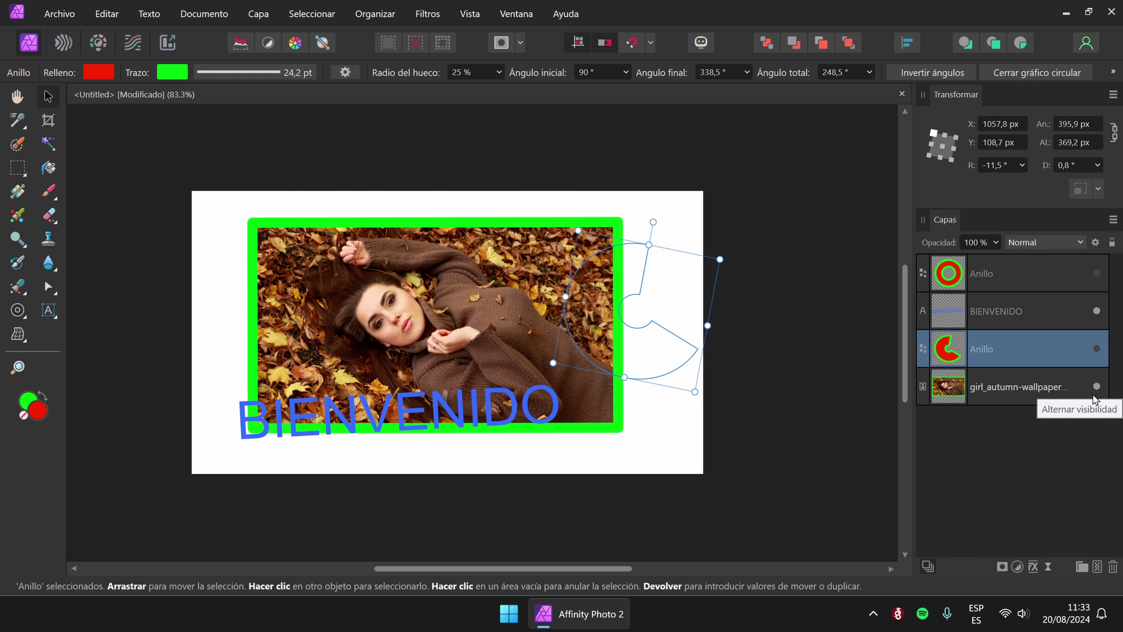
click(1097, 310)
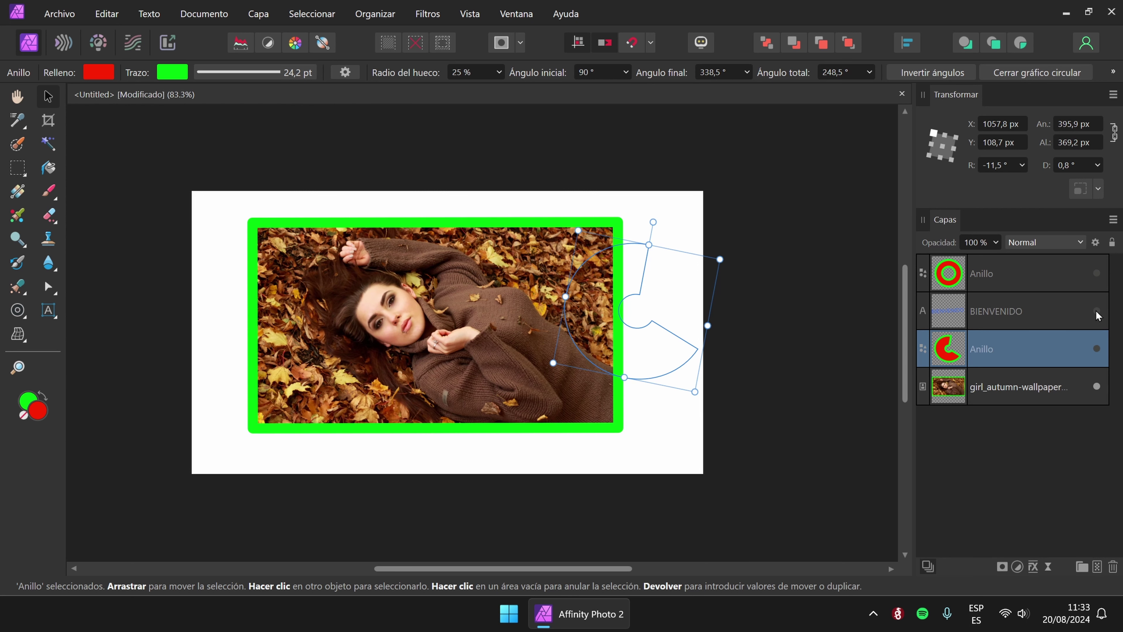
Delete the autumn photo and start placing a new image with Archivo > Colocar...
click(435, 332)
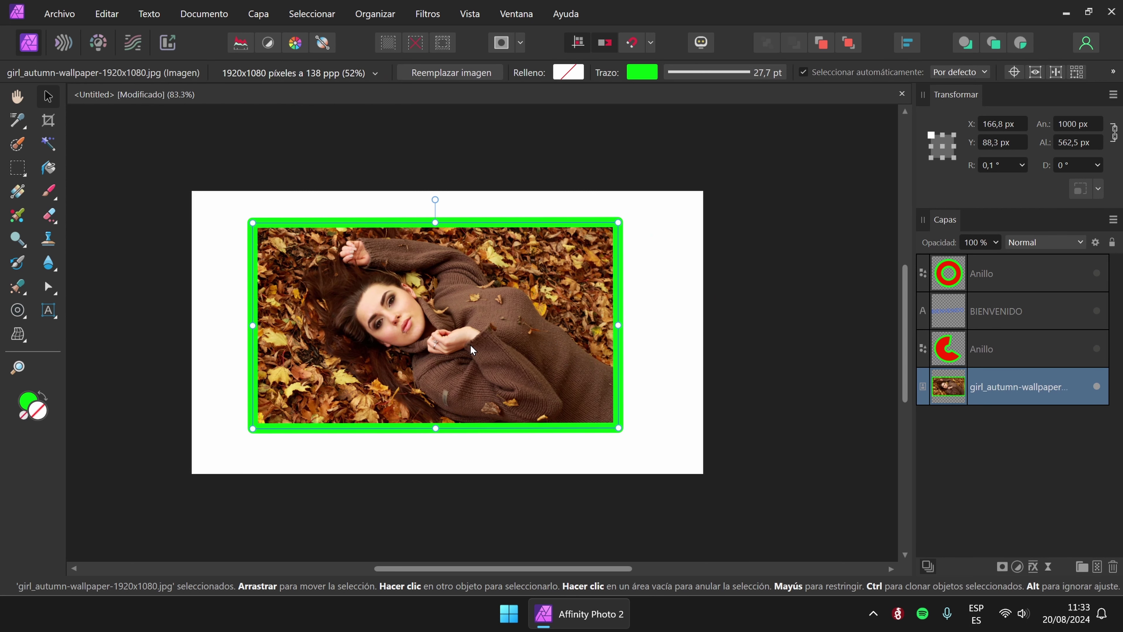
scroll(471, 344, up, 2)
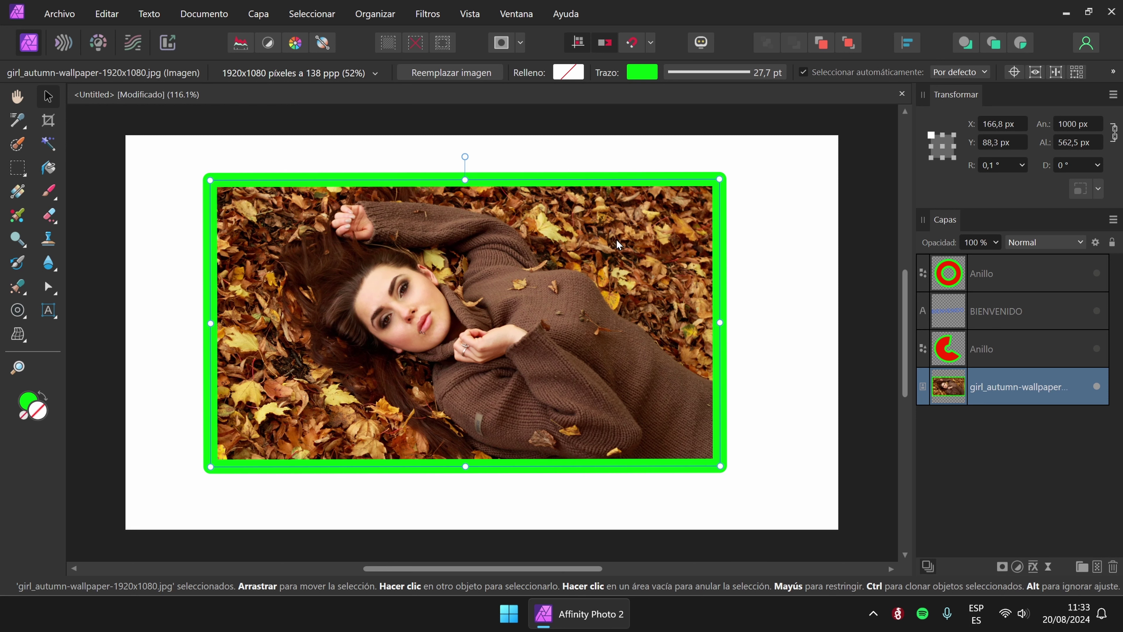
key(Delete)
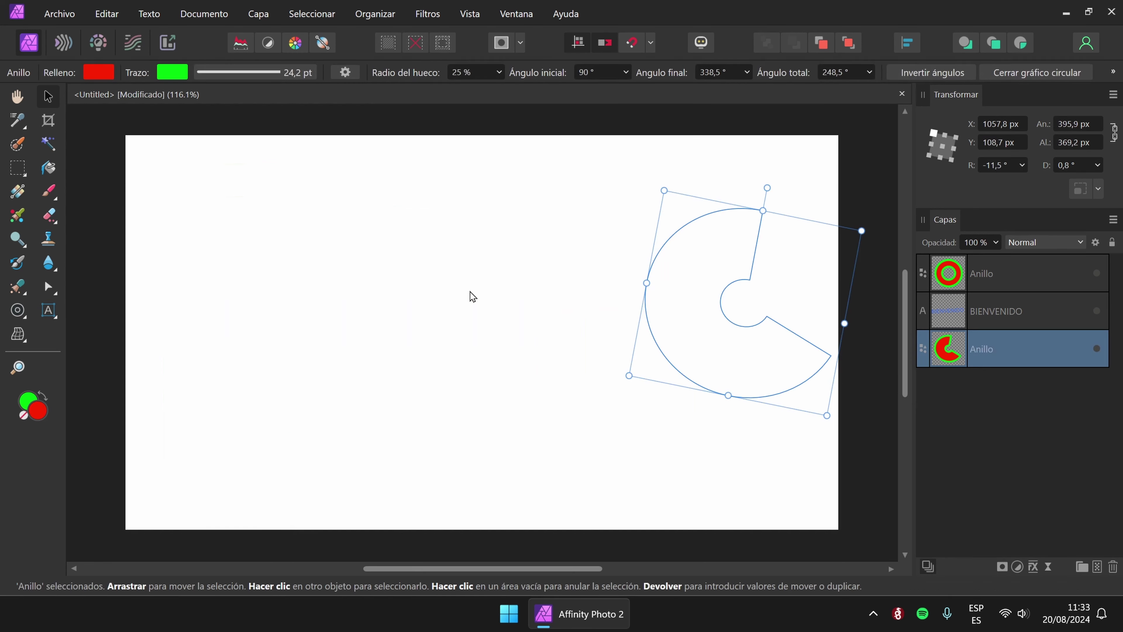
click(450, 302)
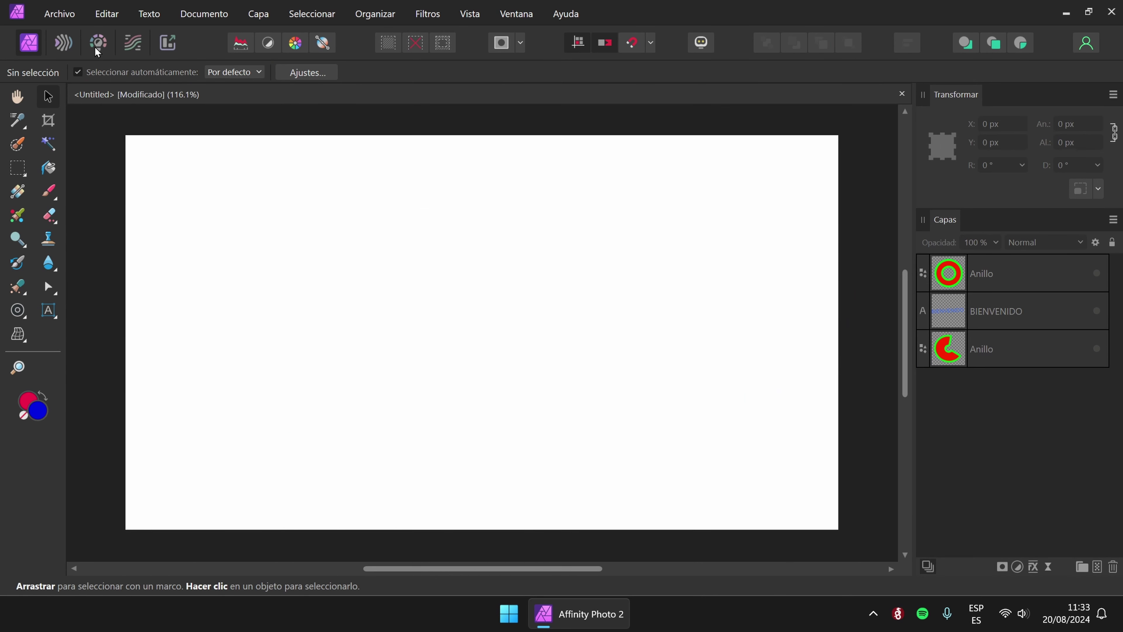
click(65, 20)
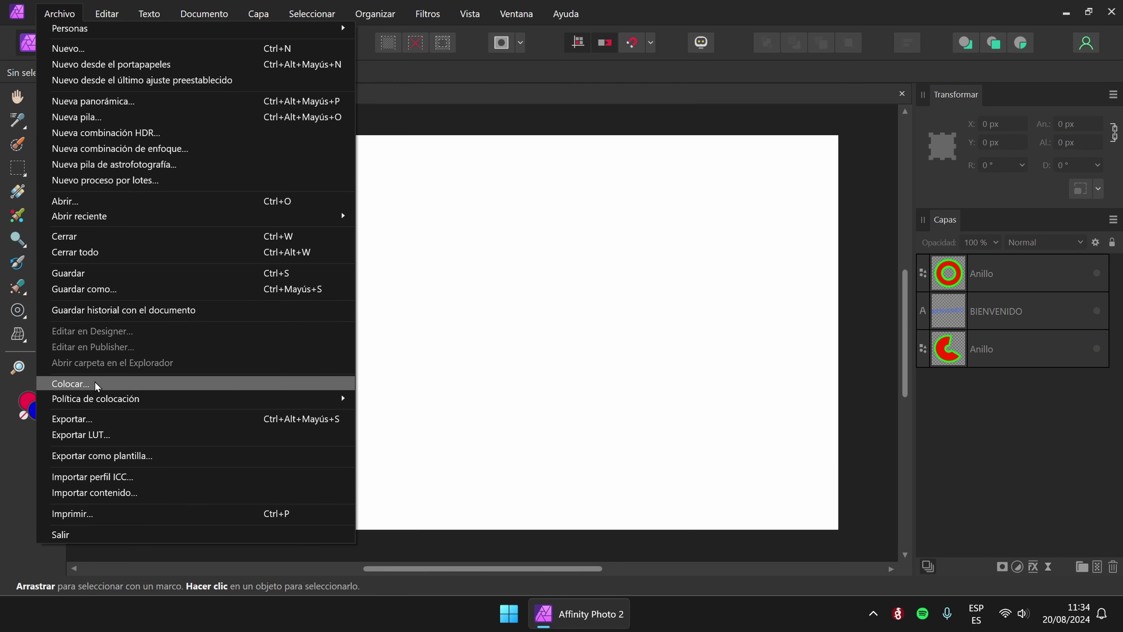
click(86, 387)
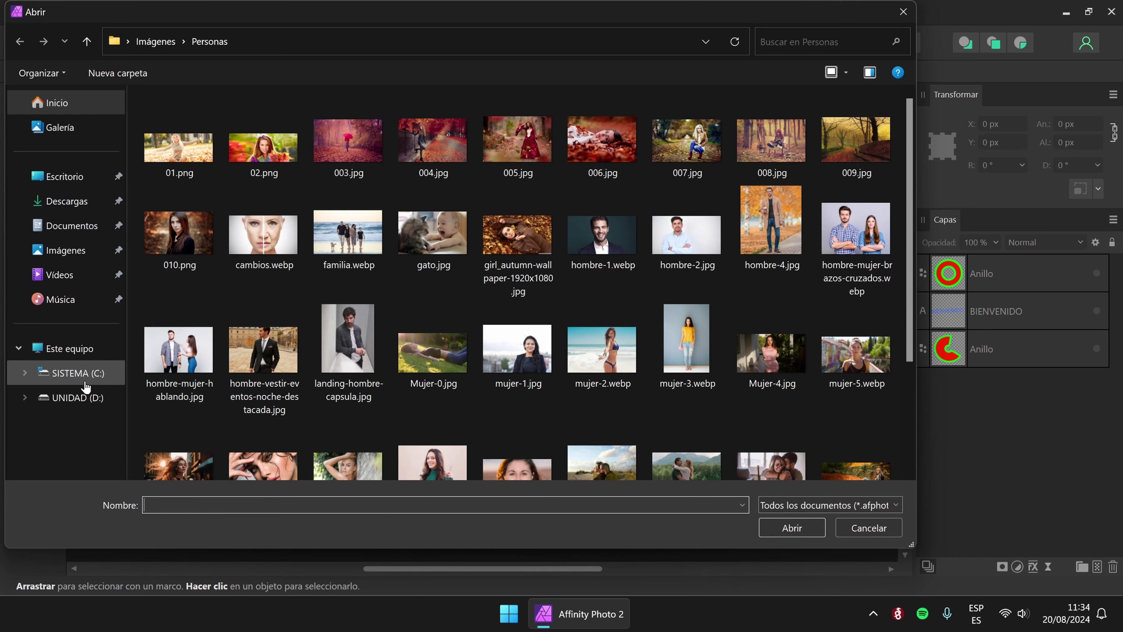
Place mujer-sonriente-apunta-arriba.jpg at its default size, then delete the oversized result.
scroll(595, 384, down, 3)
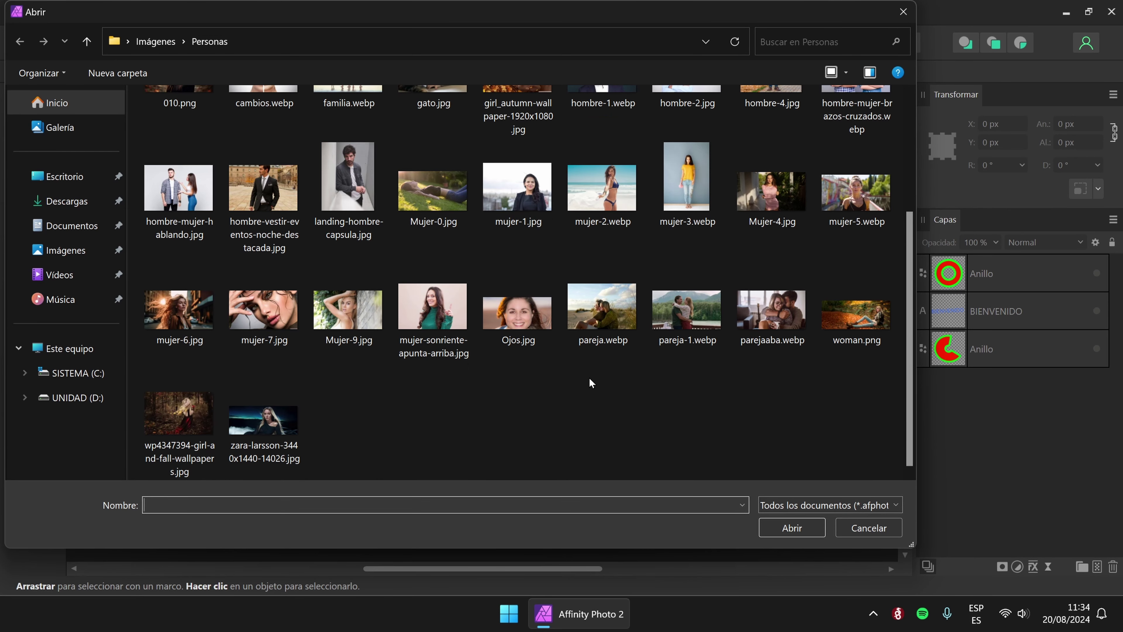
click(437, 315)
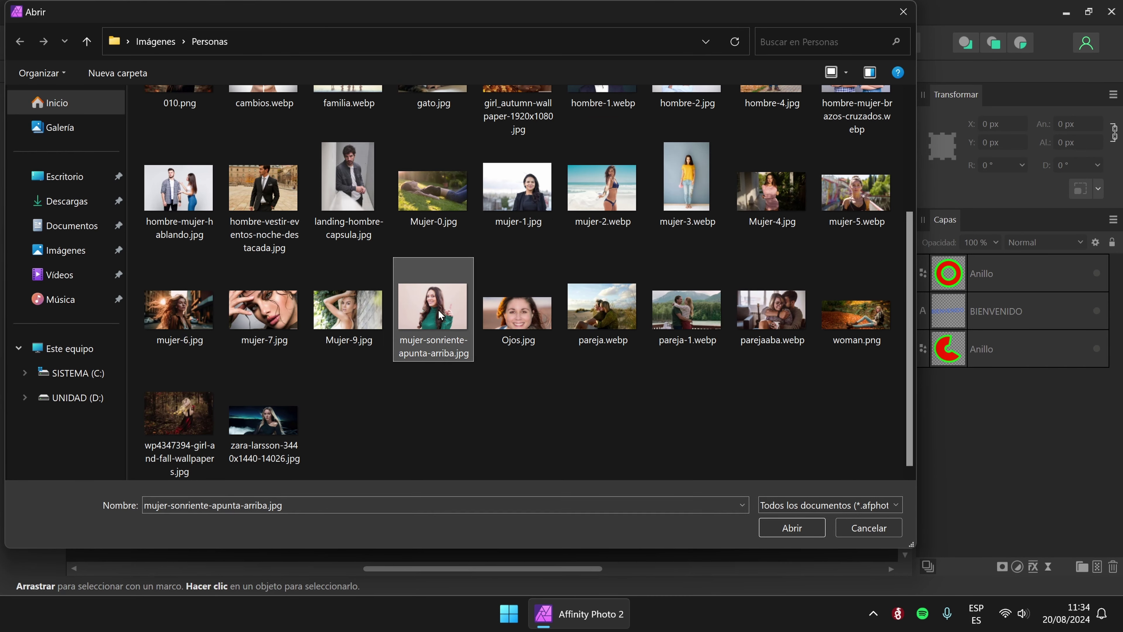
click(792, 529)
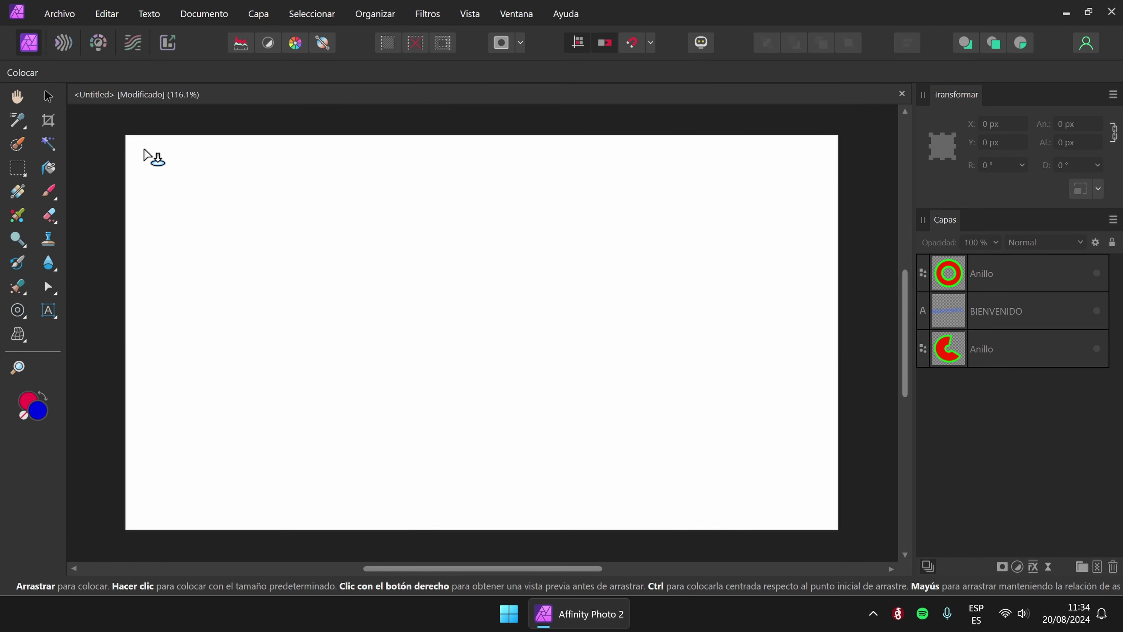
click(144, 151)
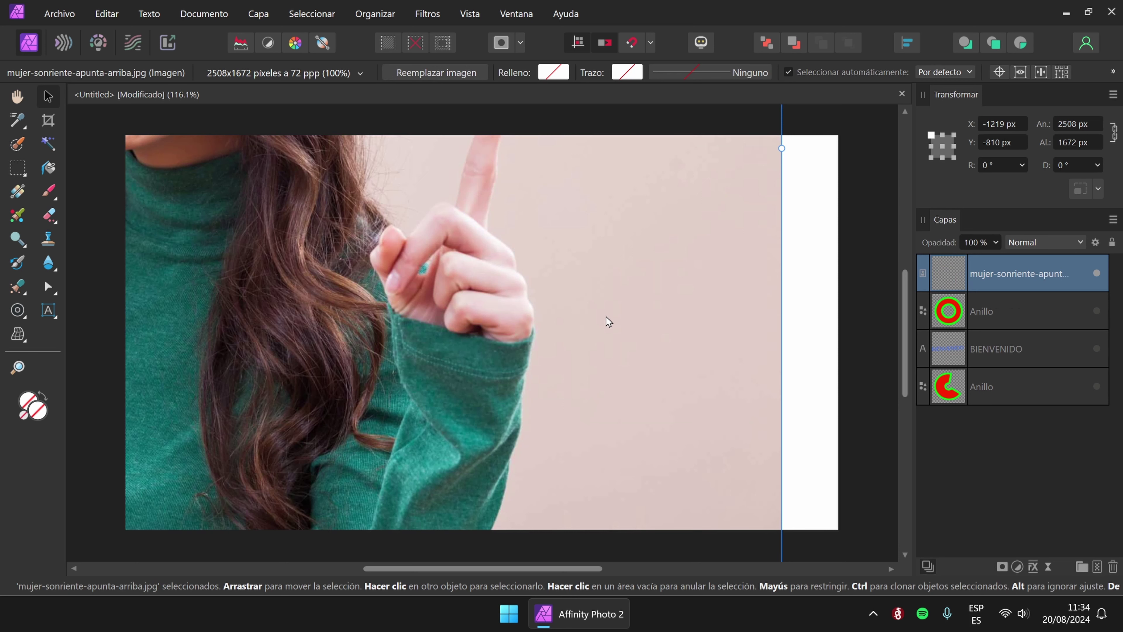
drag(371, 211, 540, 320)
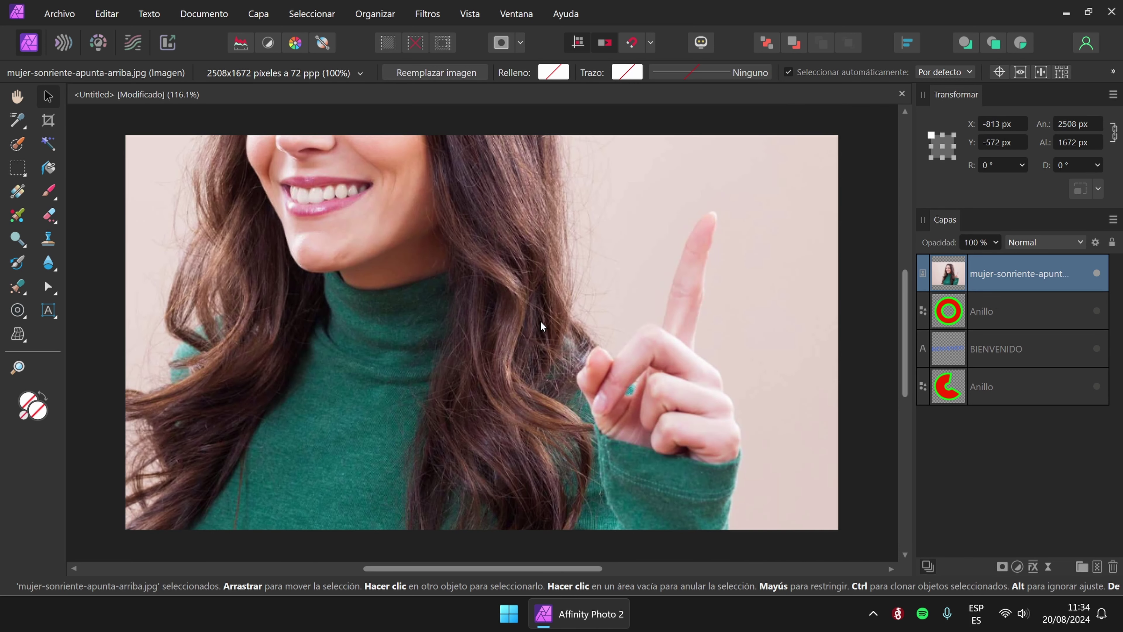
key(Delete)
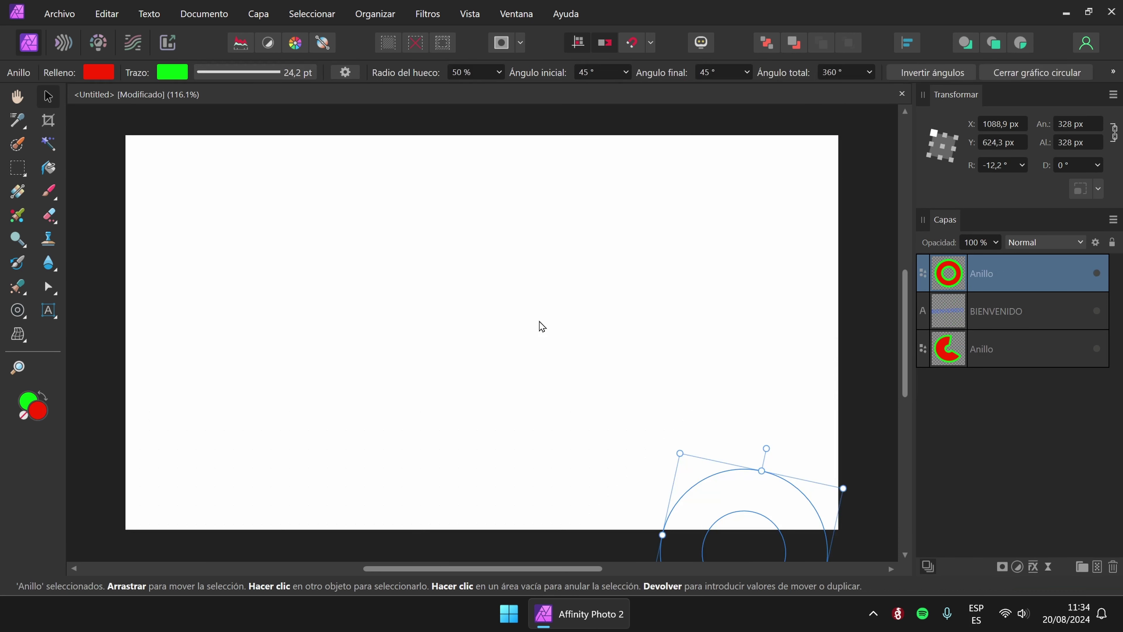
Place mujer-sonriente-apunta-arriba.jpg again, sized across the page and nudged slightly right.
click(334, 225)
click(59, 17)
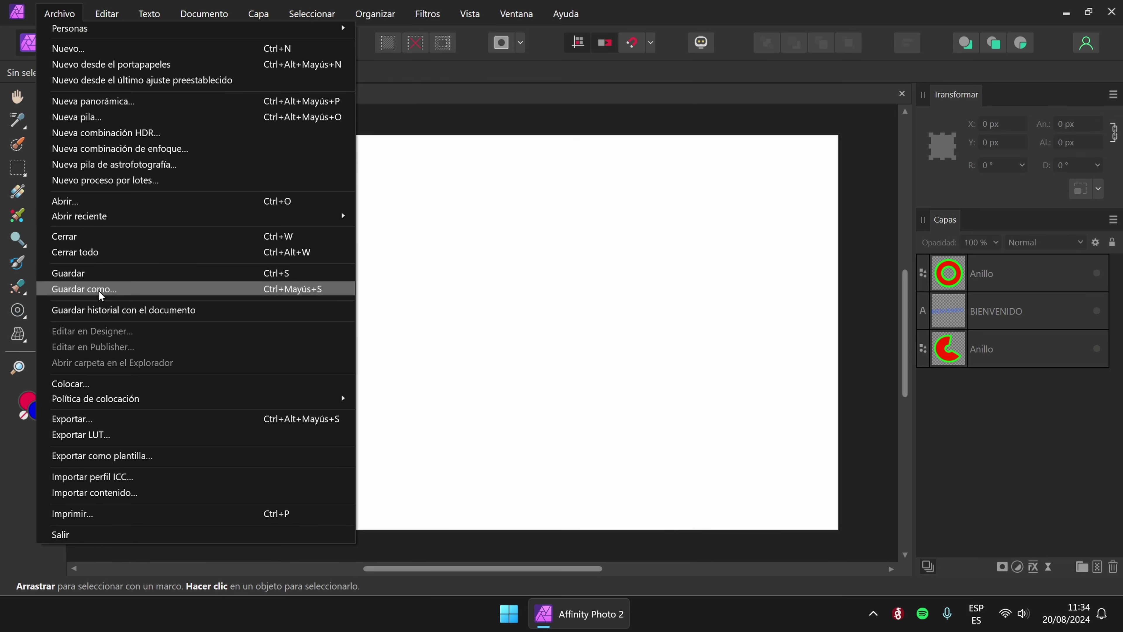
click(95, 387)
scroll(423, 320, down, 5)
click(423, 319)
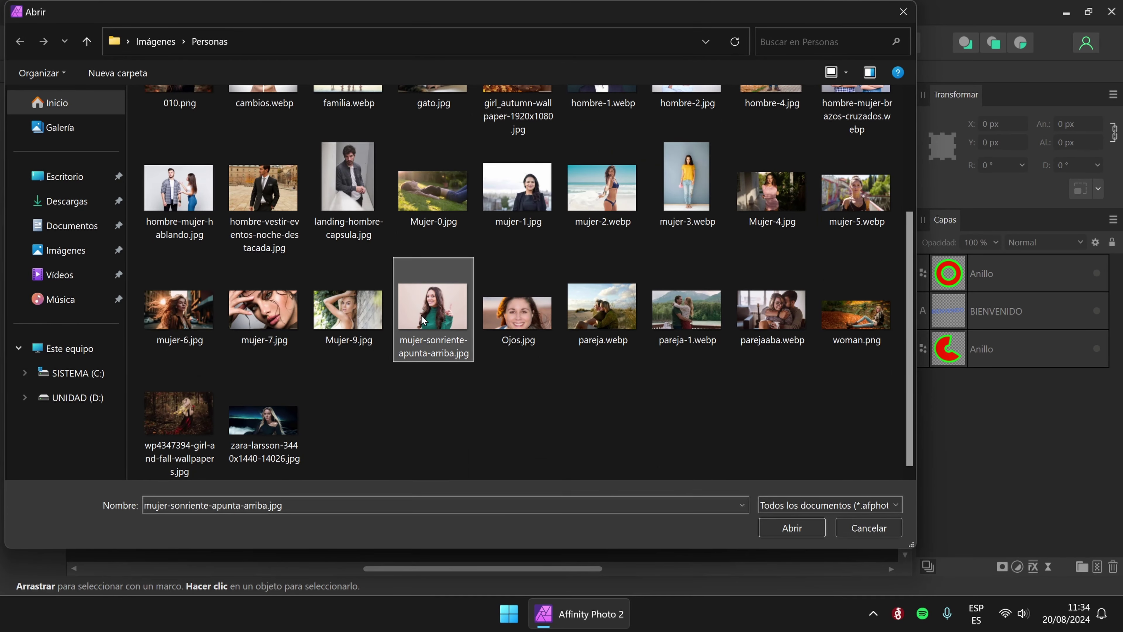
click(784, 527)
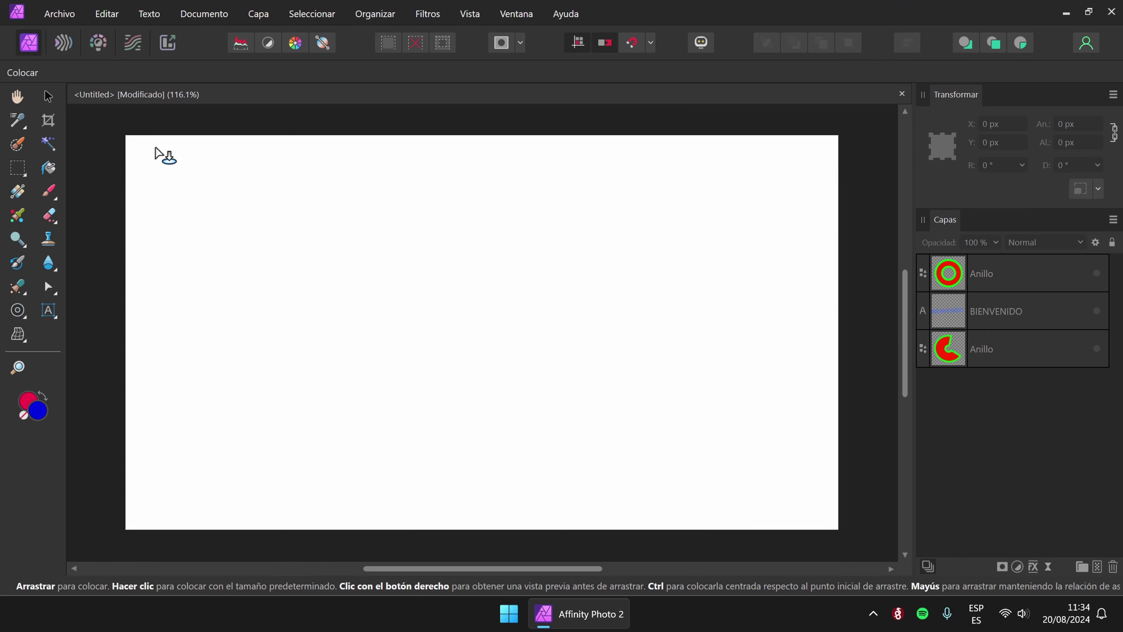
drag(150, 143, 765, 441)
drag(512, 311, 557, 307)
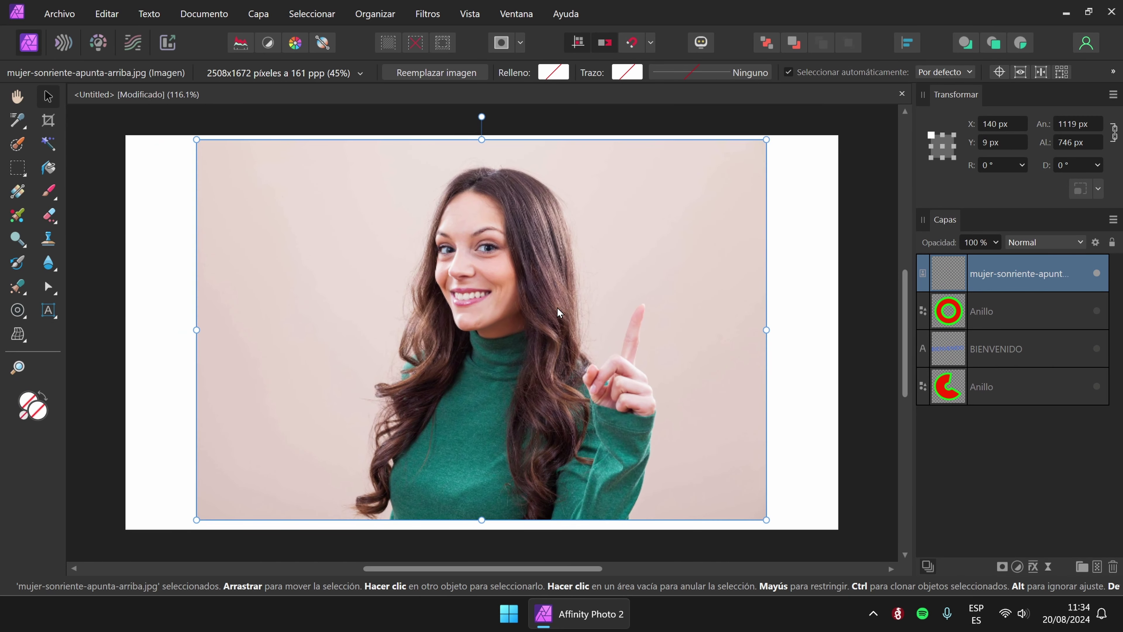
click(844, 326)
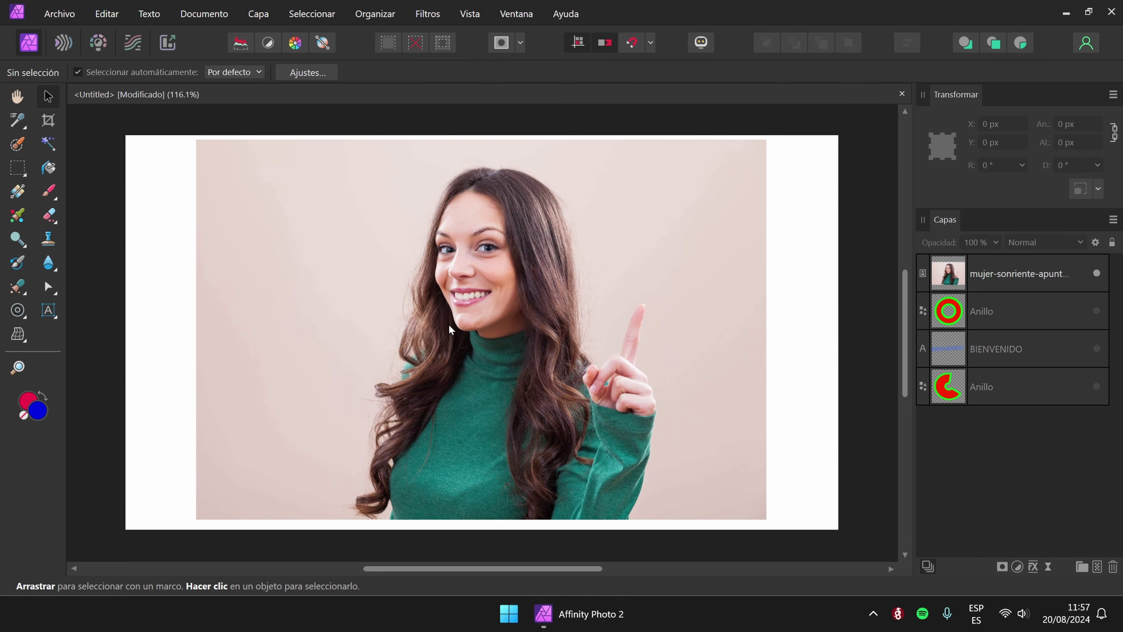
Paint the left pink background with the Selection Brush, widened to about 48 px.
click(16, 144)
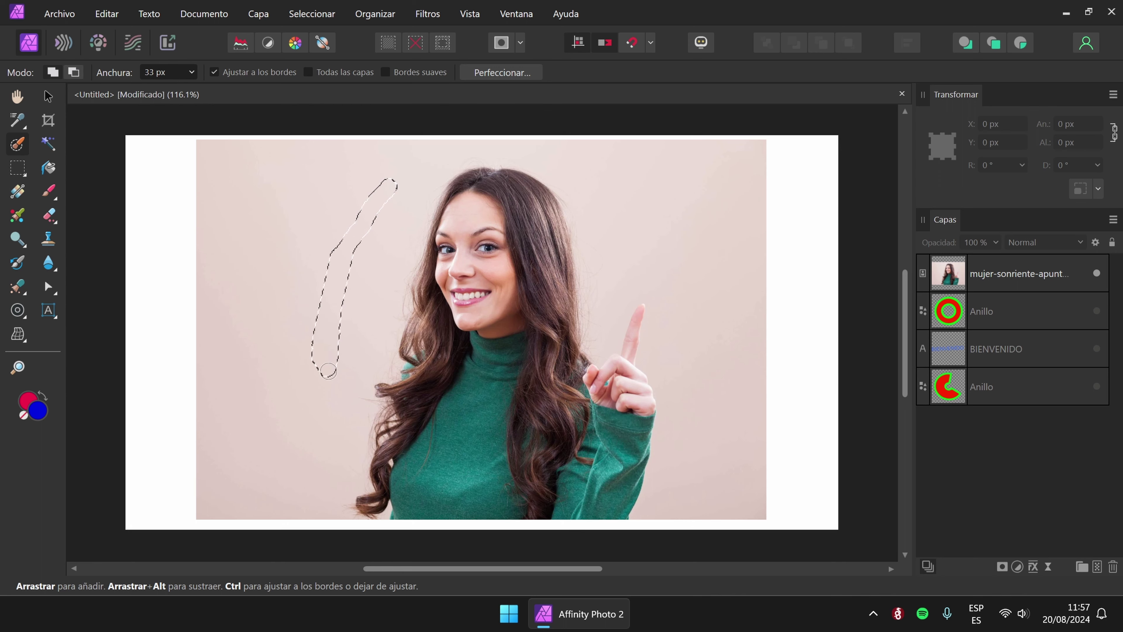
mouse_move(328, 371)
mouse_down()
mouse_move(376, 295)
mouse_move(376, 210)
mouse_up()
click(190, 73)
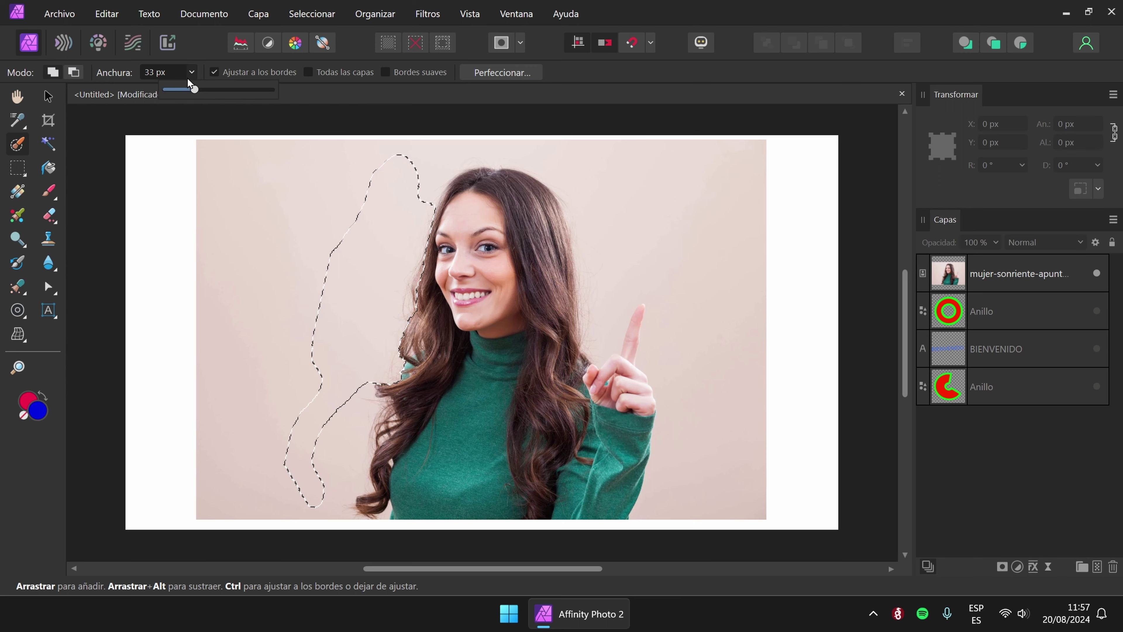
drag(194, 90, 204, 89)
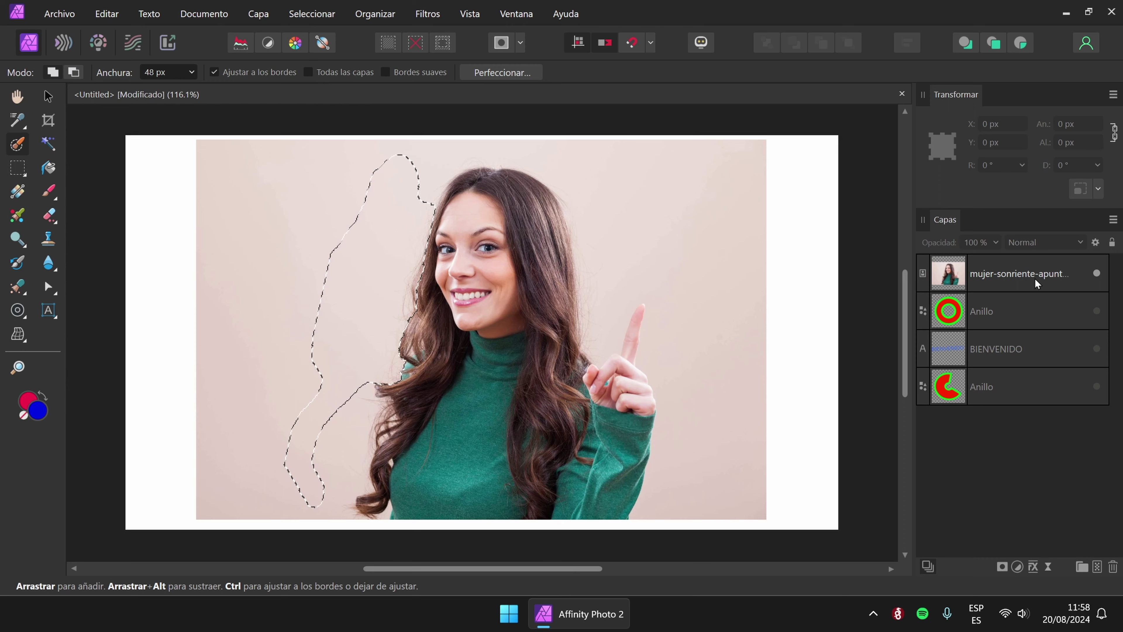
click(1023, 279)
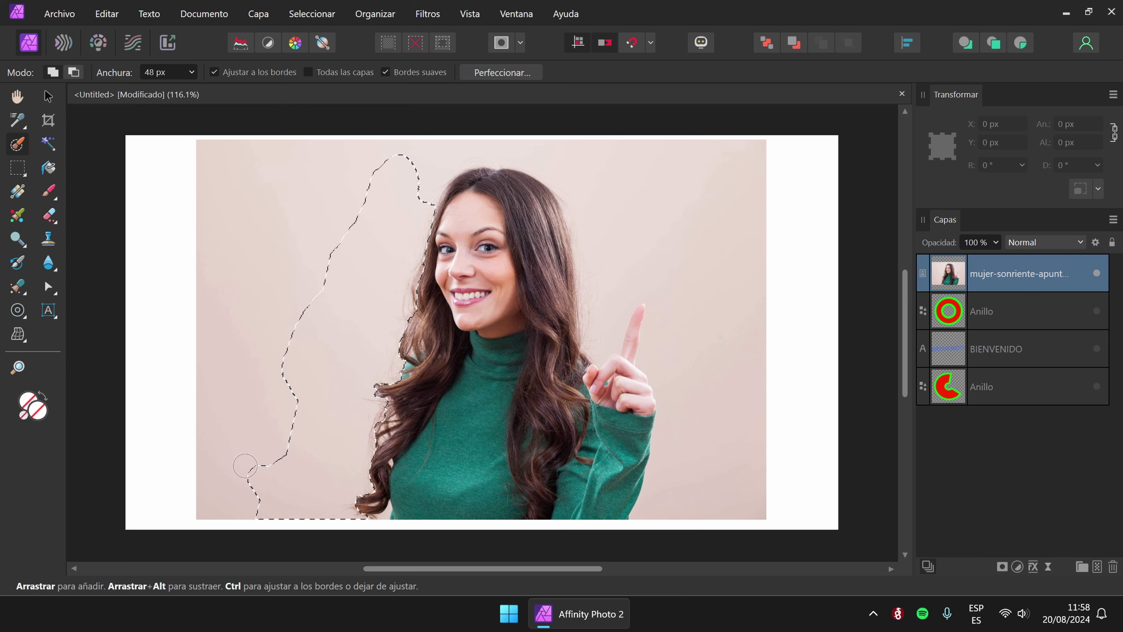
mouse_move(245, 465)
mouse_down()
mouse_move(232, 330)
mouse_move(265, 446)
mouse_move(258, 308)
mouse_move(216, 200)
mouse_move(248, 140)
mouse_move(286, 152)
mouse_move(465, 134)
mouse_move(611, 144)
mouse_move(749, 188)
mouse_move(756, 220)
mouse_move(609, 161)
mouse_move(622, 277)
mouse_move(589, 192)
mouse_move(602, 320)
mouse_move(622, 234)
mouse_move(655, 200)
mouse_move(692, 306)
mouse_move(733, 250)
mouse_move(733, 204)
mouse_move(763, 446)
mouse_move(740, 509)
mouse_move(767, 509)
mouse_move(717, 469)
mouse_move(699, 387)
mouse_move(624, 341)
mouse_up()
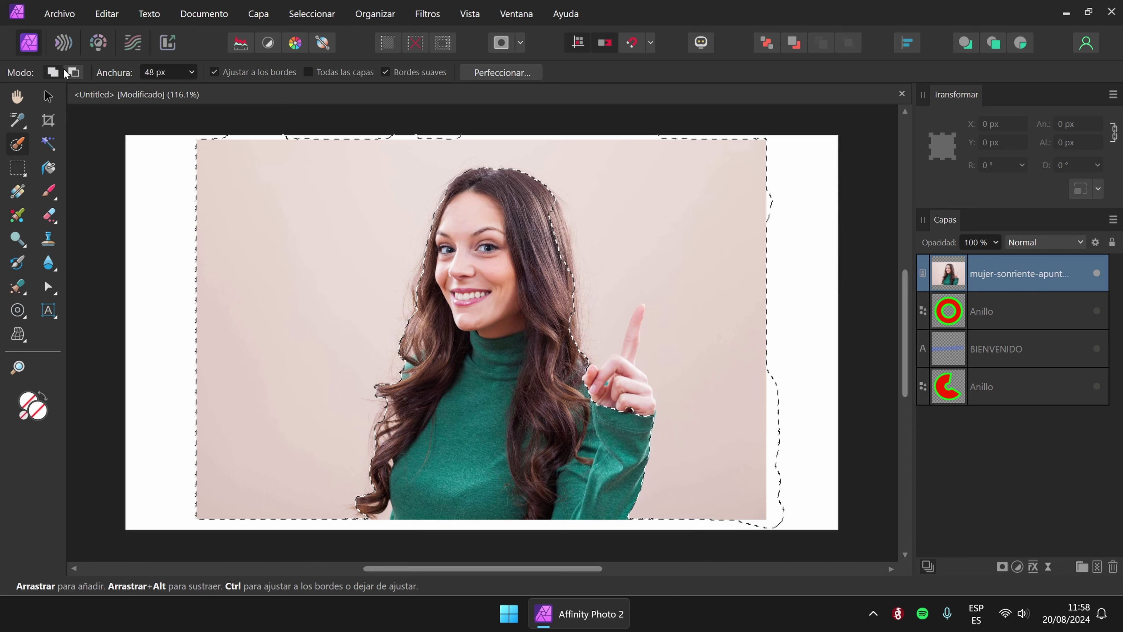
With a 17 px subtract brush, trim the selection around her raised finger, thumb and knuckles.
click(74, 73)
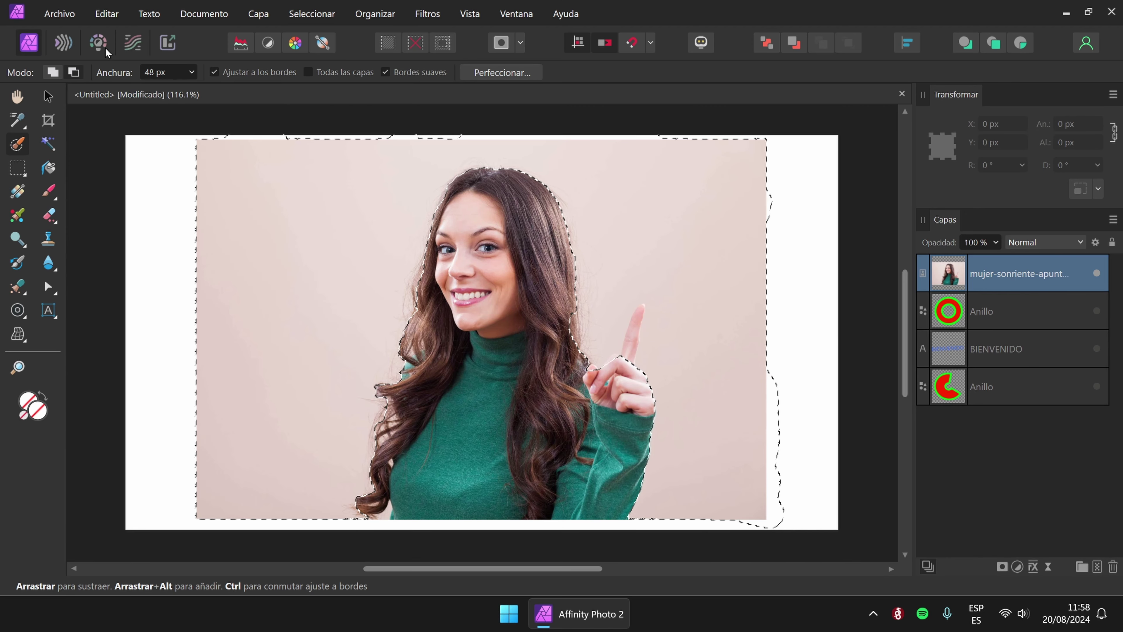
click(192, 71)
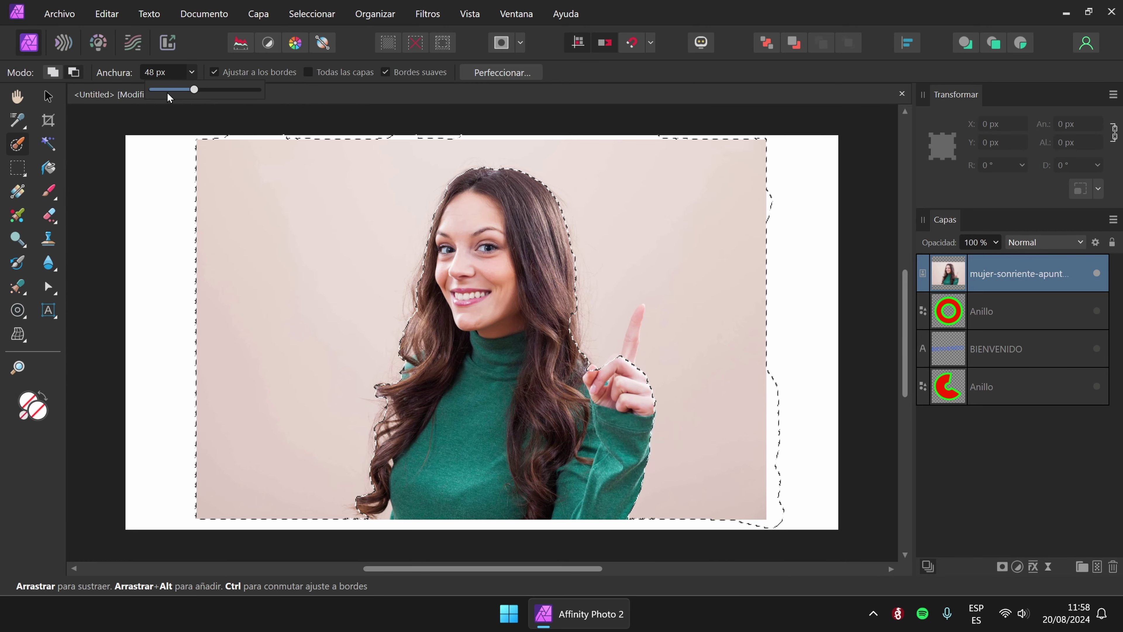
click(167, 91)
scroll(635, 327, up, 4)
mouse_move(649, 303)
mouse_down()
mouse_move(641, 378)
mouse_move(641, 312)
mouse_move(660, 288)
mouse_up()
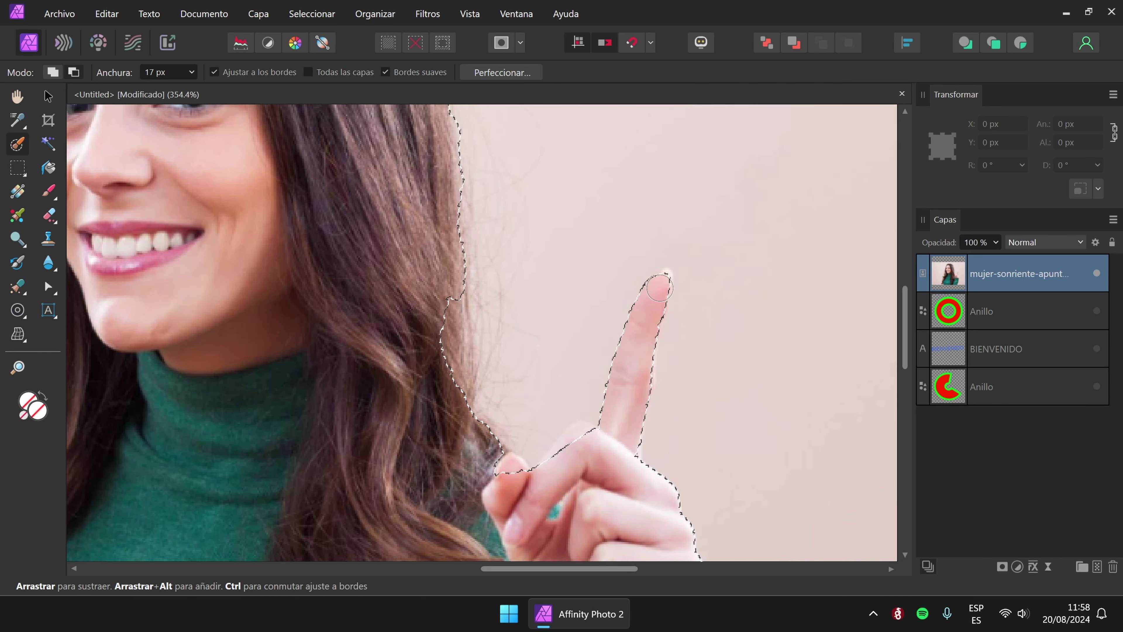
scroll(590, 425, down, 1)
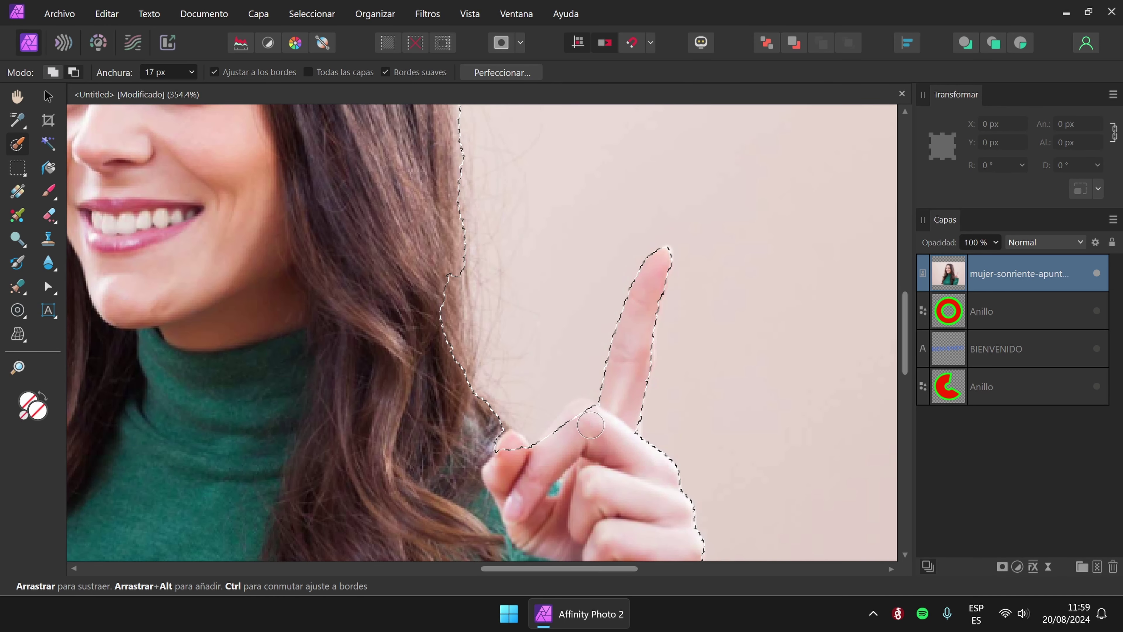
mouse_move(590, 425)
mouse_down()
mouse_move(554, 448)
mouse_move(515, 467)
mouse_move(507, 446)
mouse_move(458, 429)
mouse_move(432, 280)
mouse_move(442, 341)
mouse_up()
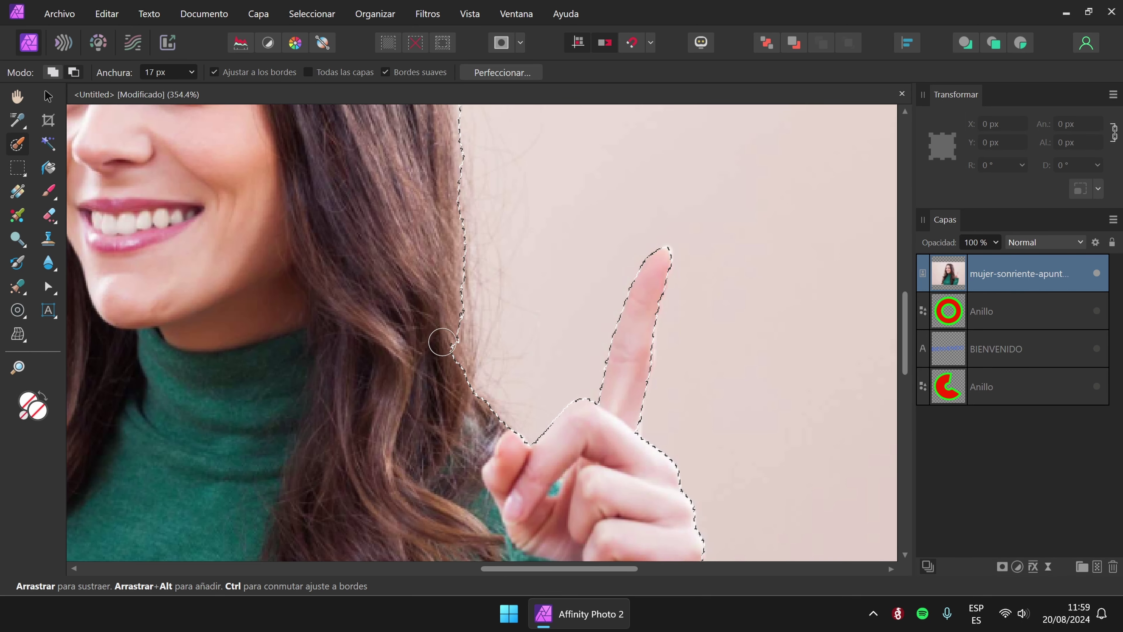
scroll(446, 354, down, 10)
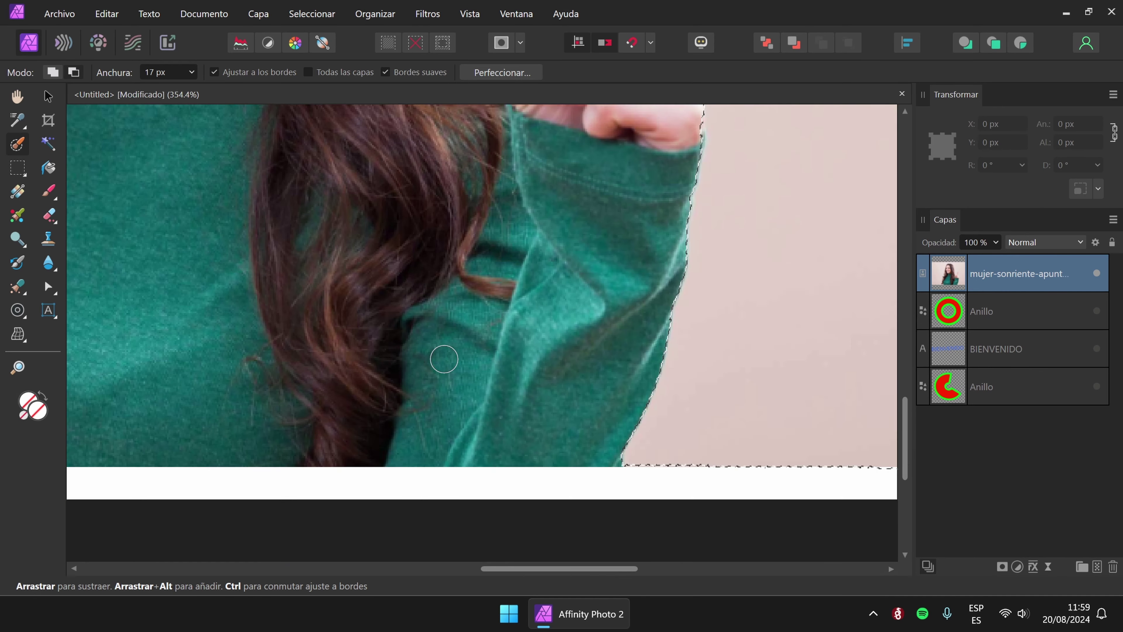
scroll(444, 357, up, 12)
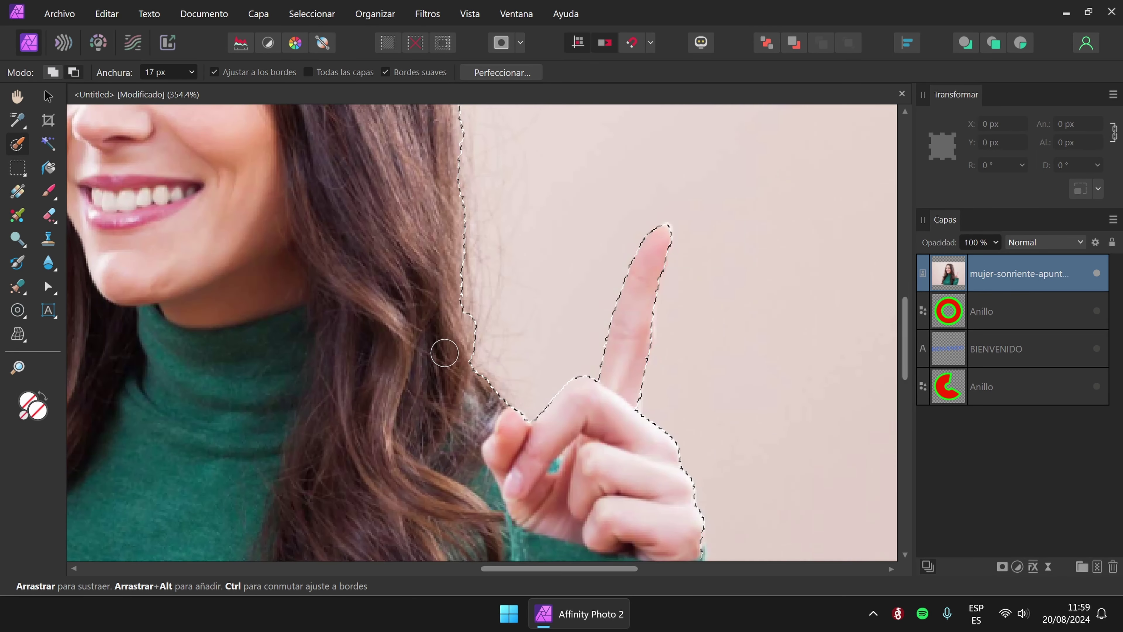
scroll(444, 353, down, 6)
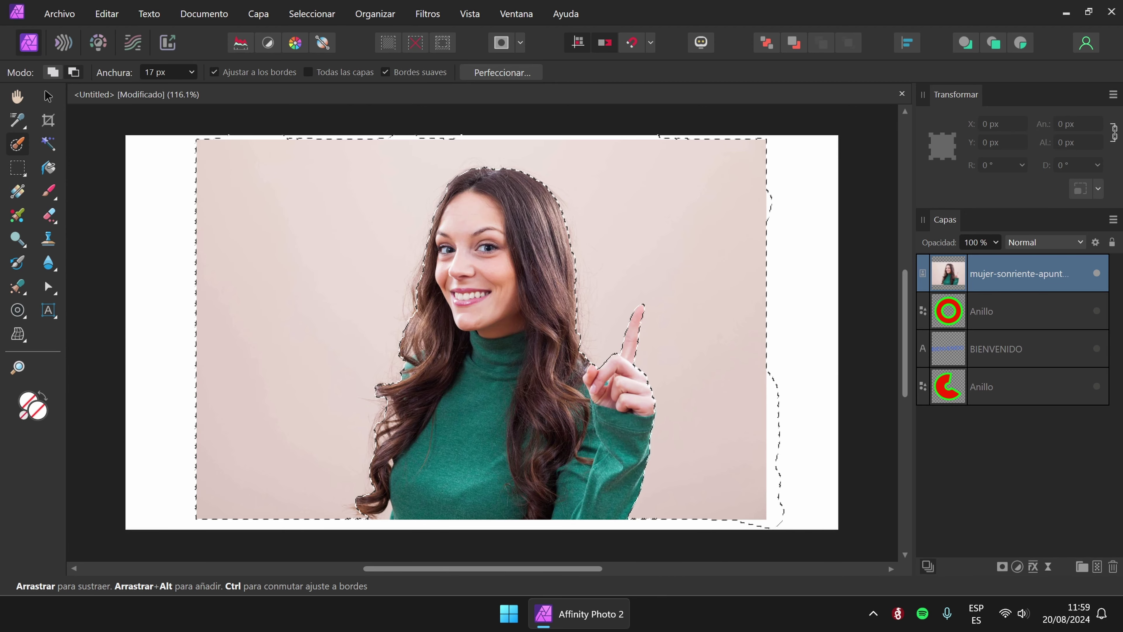
Undo the first mask, invert the selection, and nest a new mask inside the photo layer.
click(1001, 567)
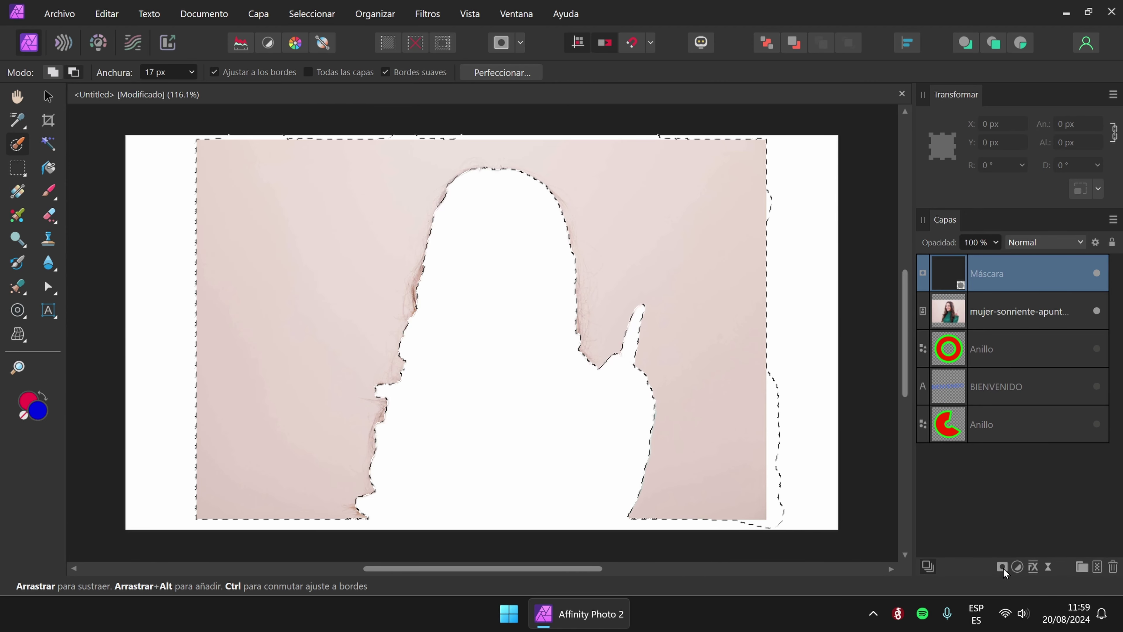
key(ctrl+z)
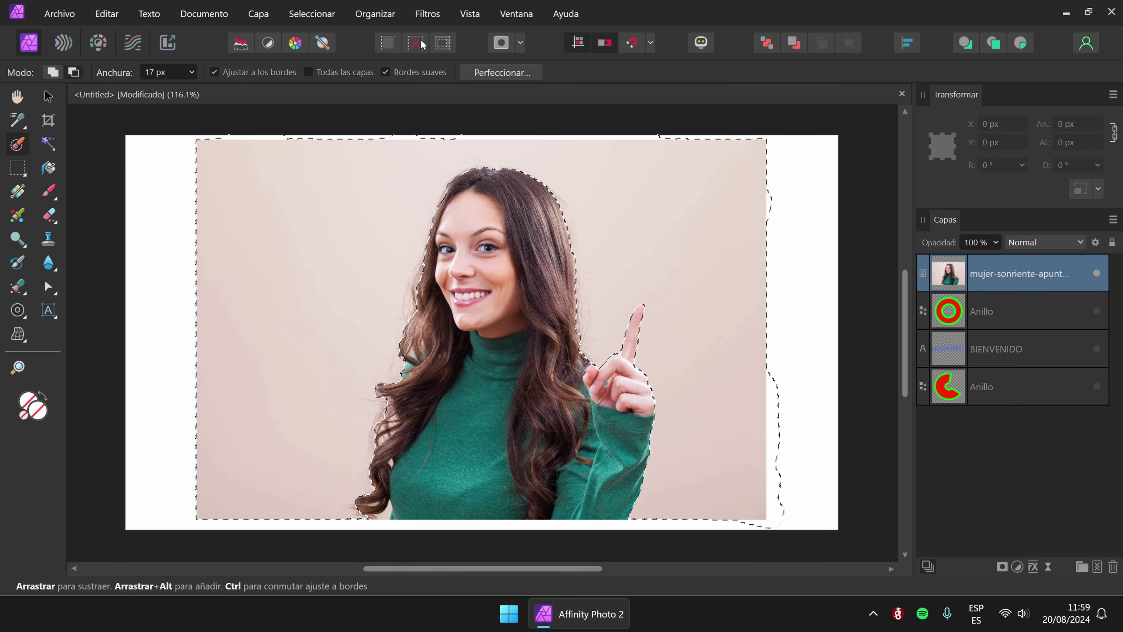
click(308, 17)
click(328, 77)
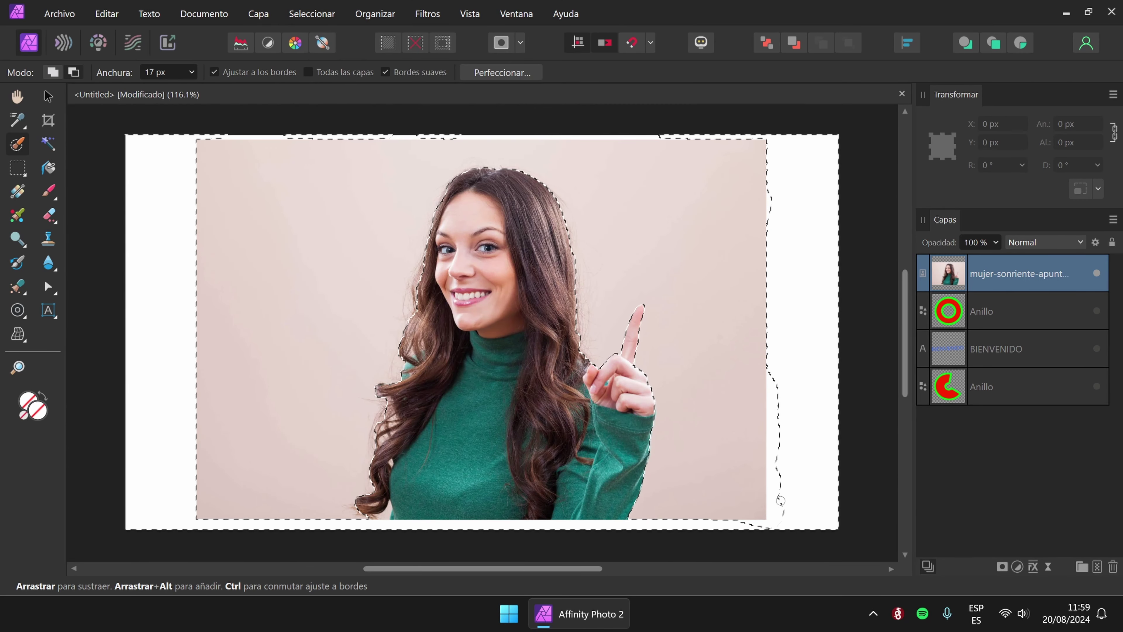
click(1003, 566)
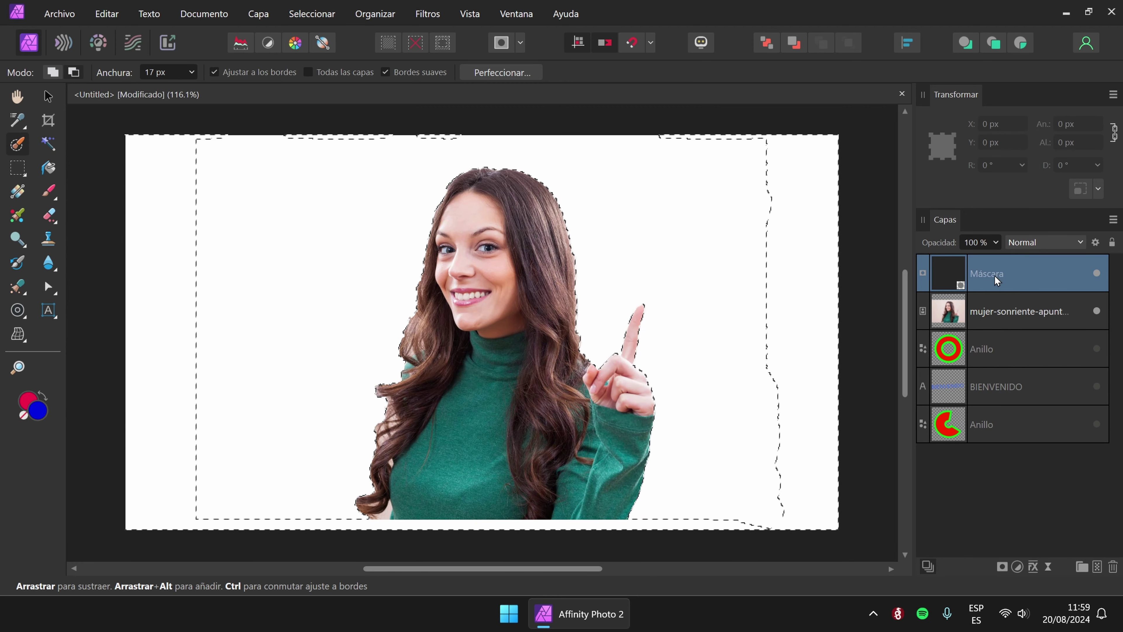
drag(988, 273, 982, 304)
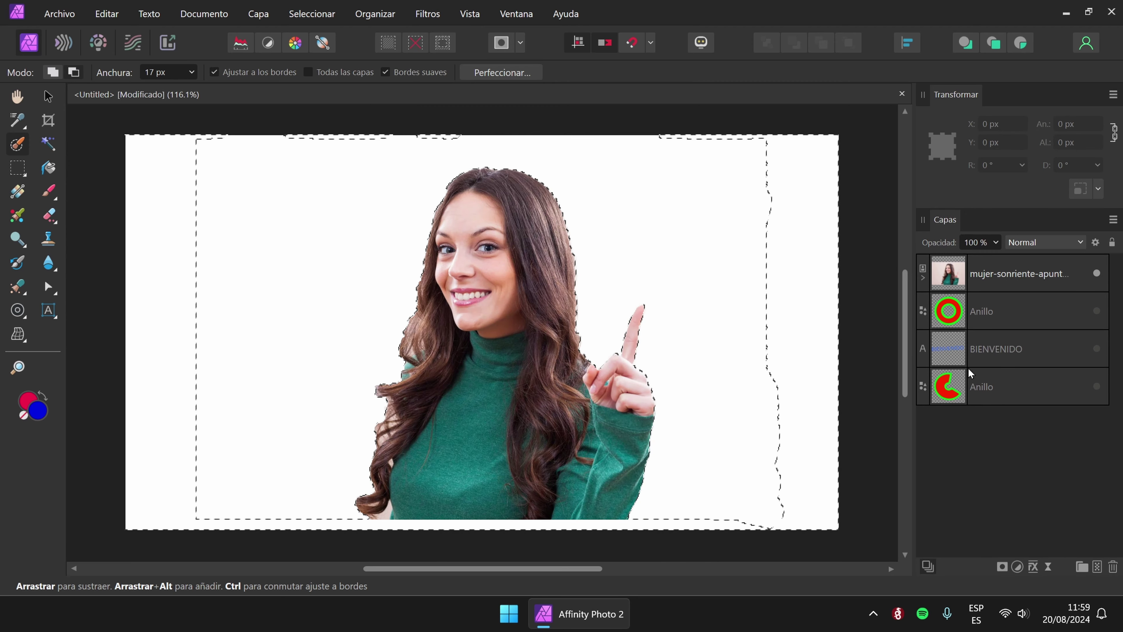
Delete the photo's mask and clear the selection.
click(922, 278)
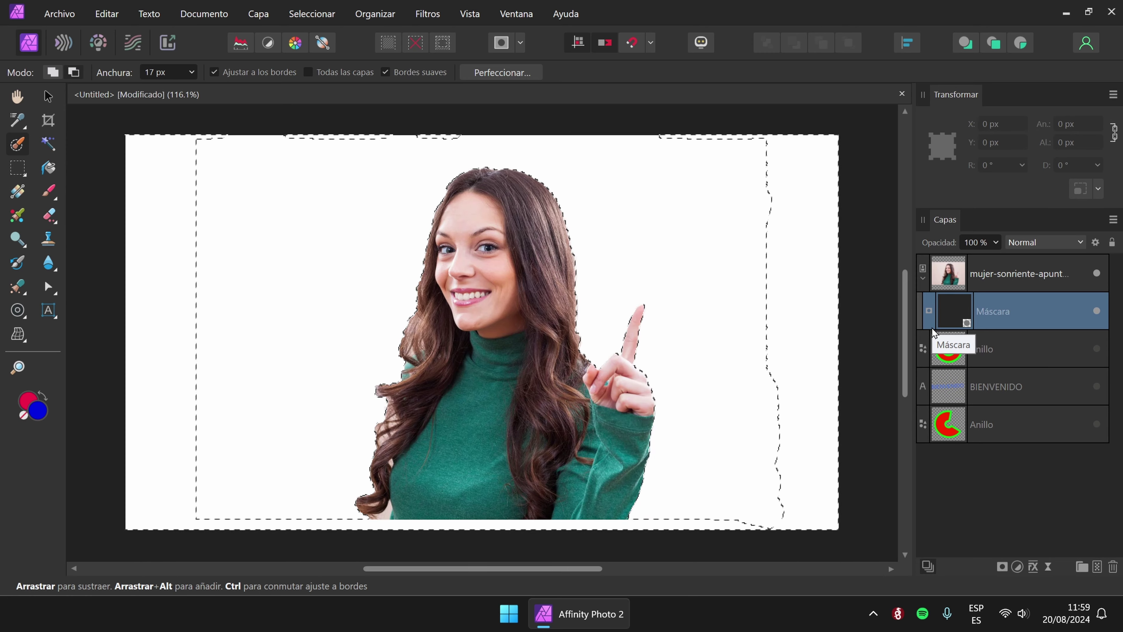
key(Delete)
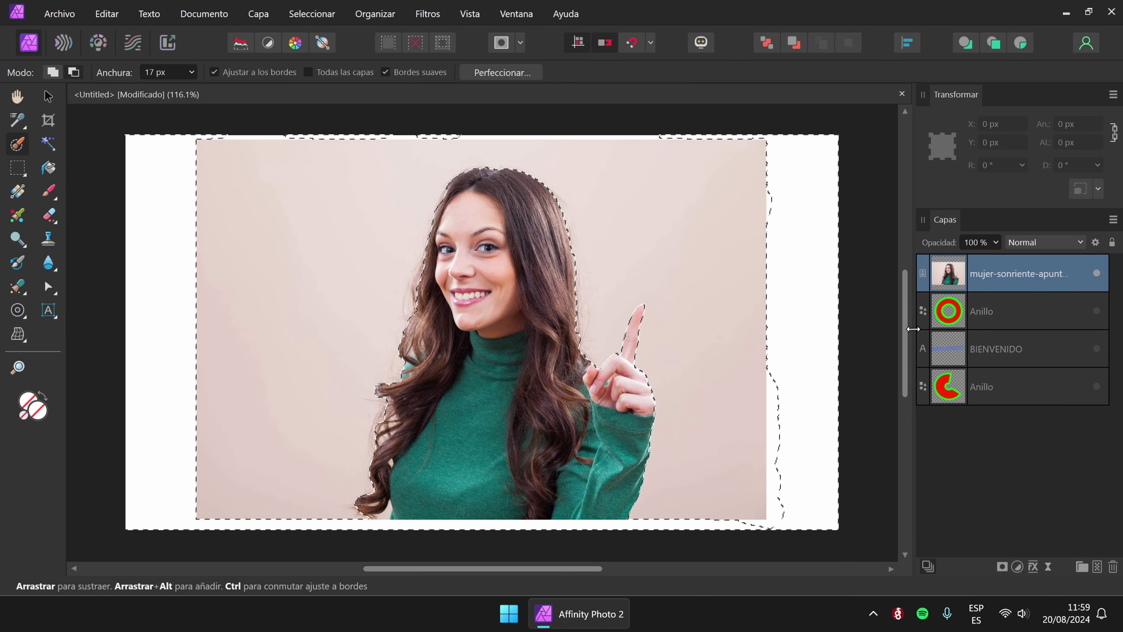
click(419, 46)
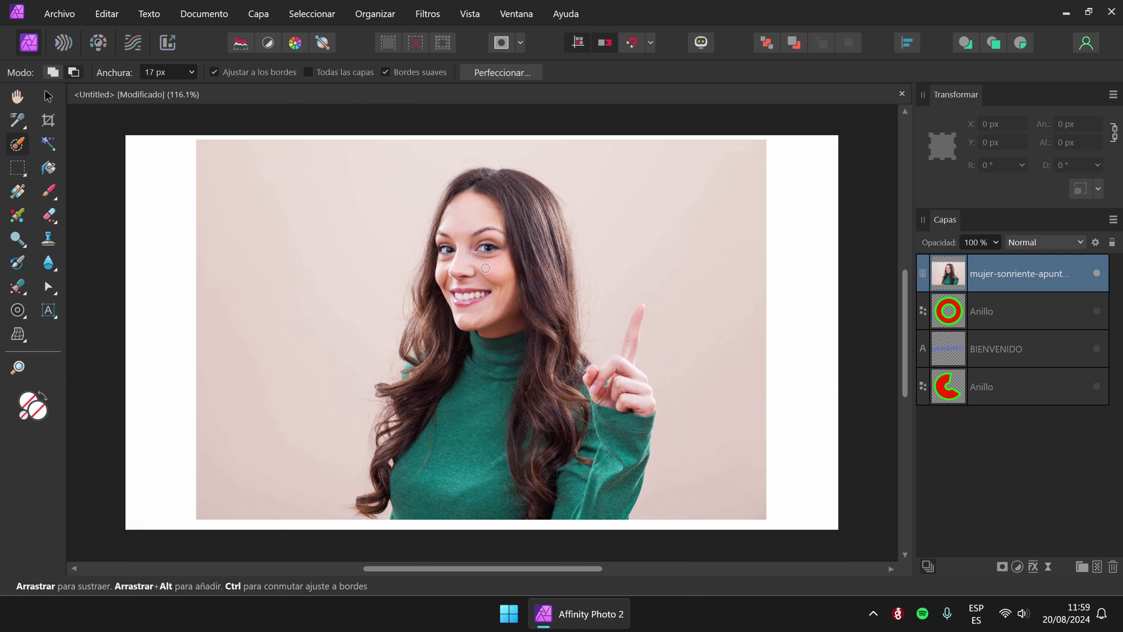
With the Selection Brush in Add mode, paint down her hair beside the face.
click(53, 73)
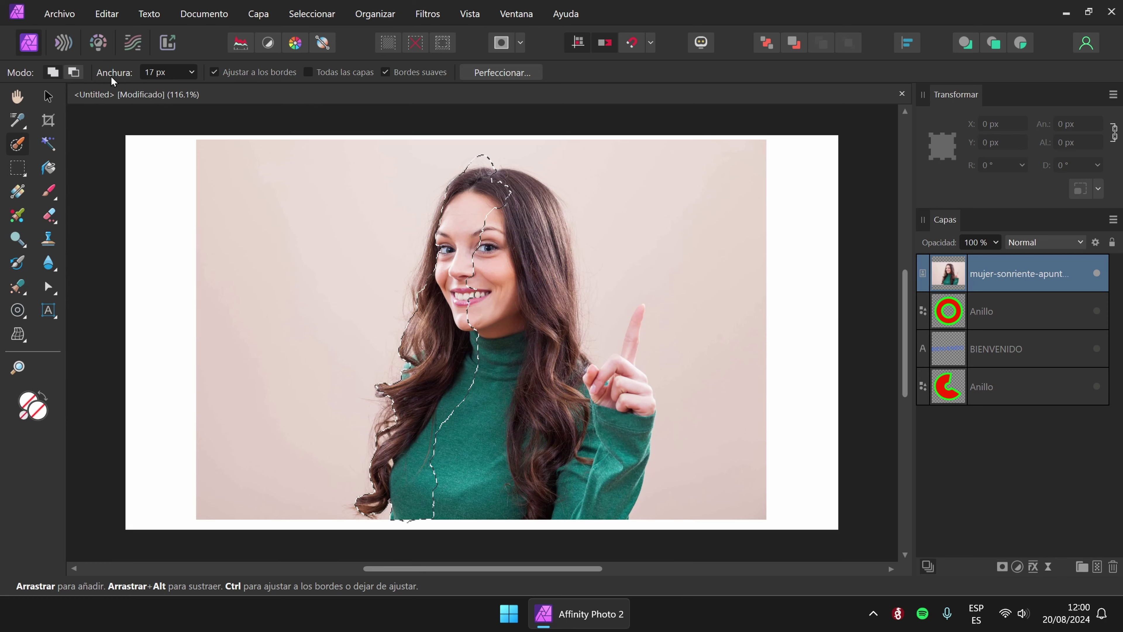
click(74, 73)
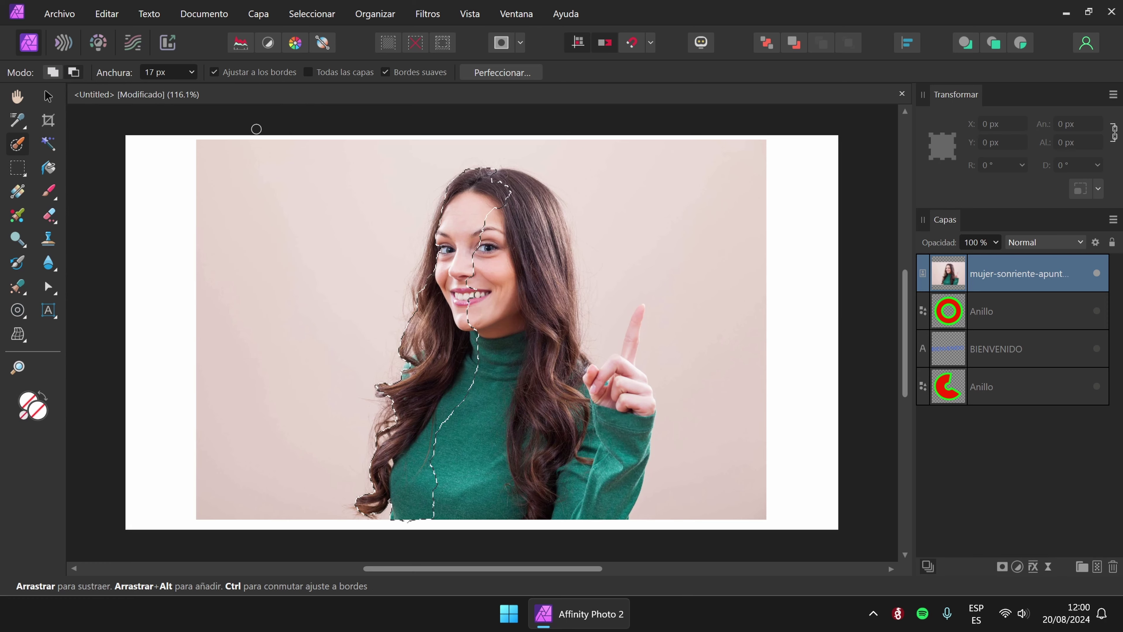
click(53, 72)
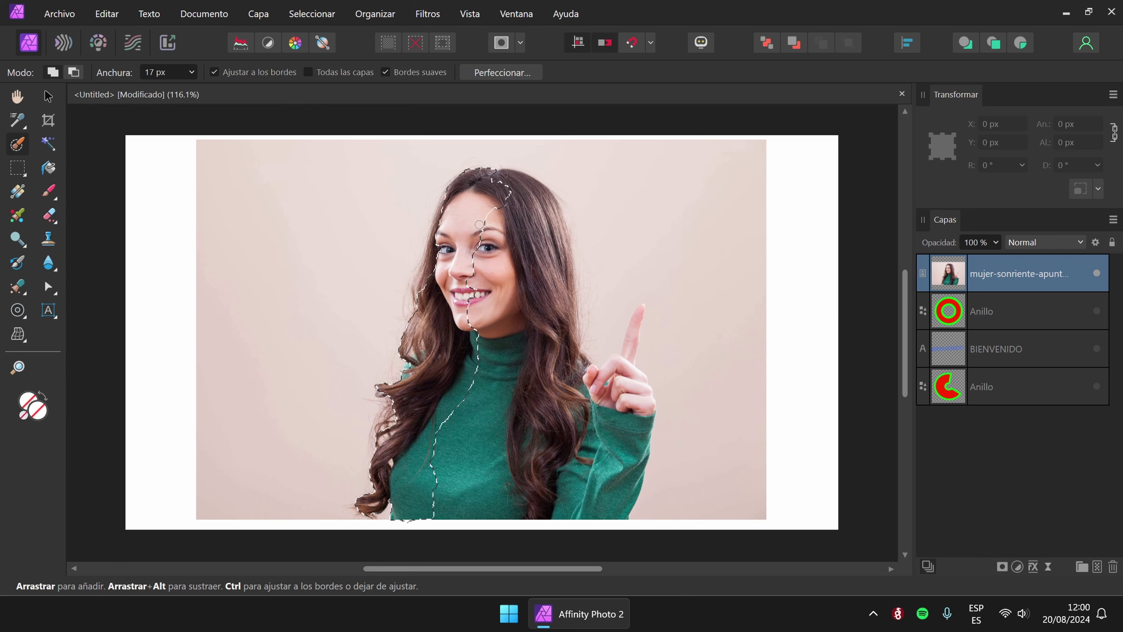
mouse_move(522, 223)
mouse_down()
mouse_move(540, 313)
mouse_move(517, 239)
mouse_move(499, 233)
mouse_move(480, 299)
mouse_move(497, 214)
mouse_move(487, 245)
mouse_move(526, 199)
mouse_move(553, 265)
mouse_move(555, 227)
mouse_move(564, 282)
mouse_move(543, 204)
mouse_move(519, 382)
mouse_move(485, 447)
mouse_move(504, 338)
mouse_move(449, 480)
mouse_move(504, 502)
mouse_move(585, 498)
mouse_move(623, 483)
mouse_move(630, 389)
mouse_up()
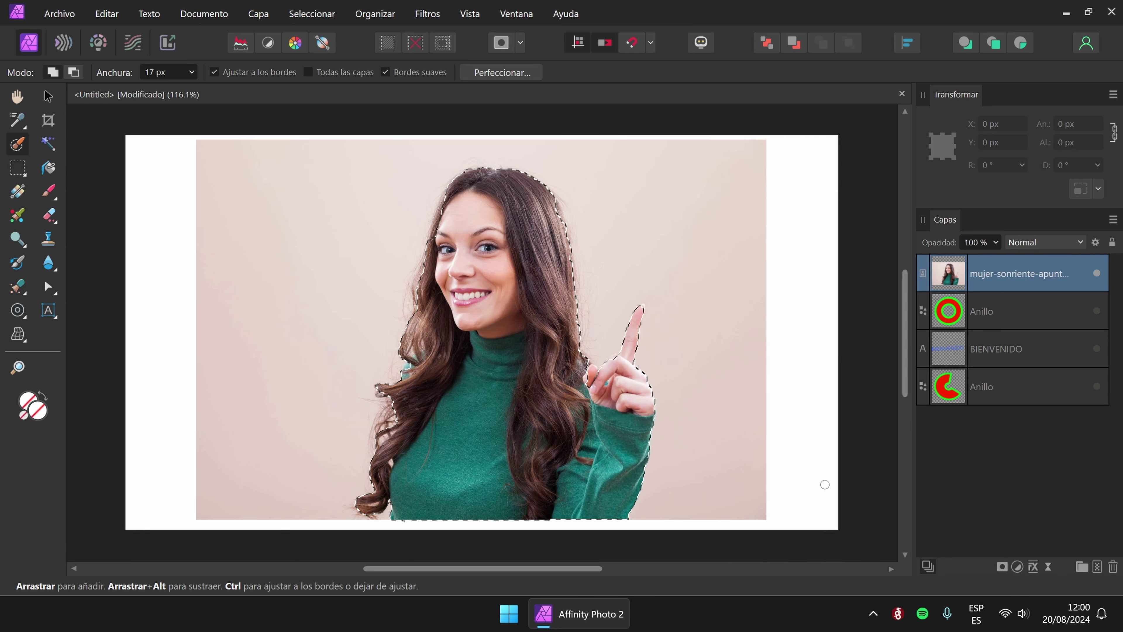
Undo a trial mask, restore the deleted photo layer, and clear the selection.
click(1002, 566)
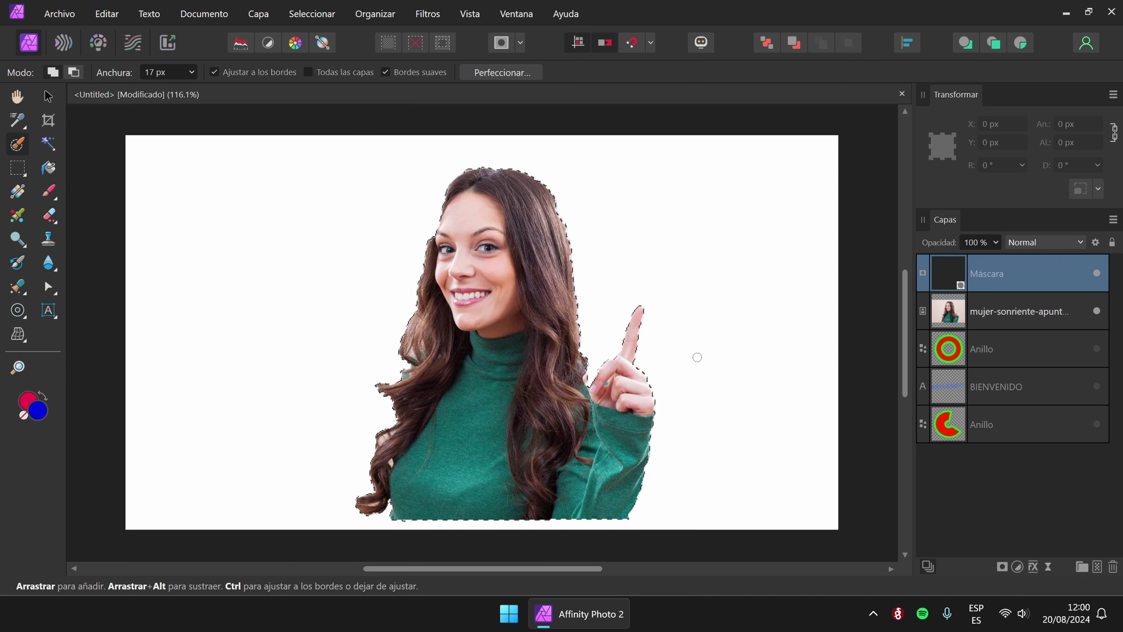
key(ctrl+z)
key(Delete)
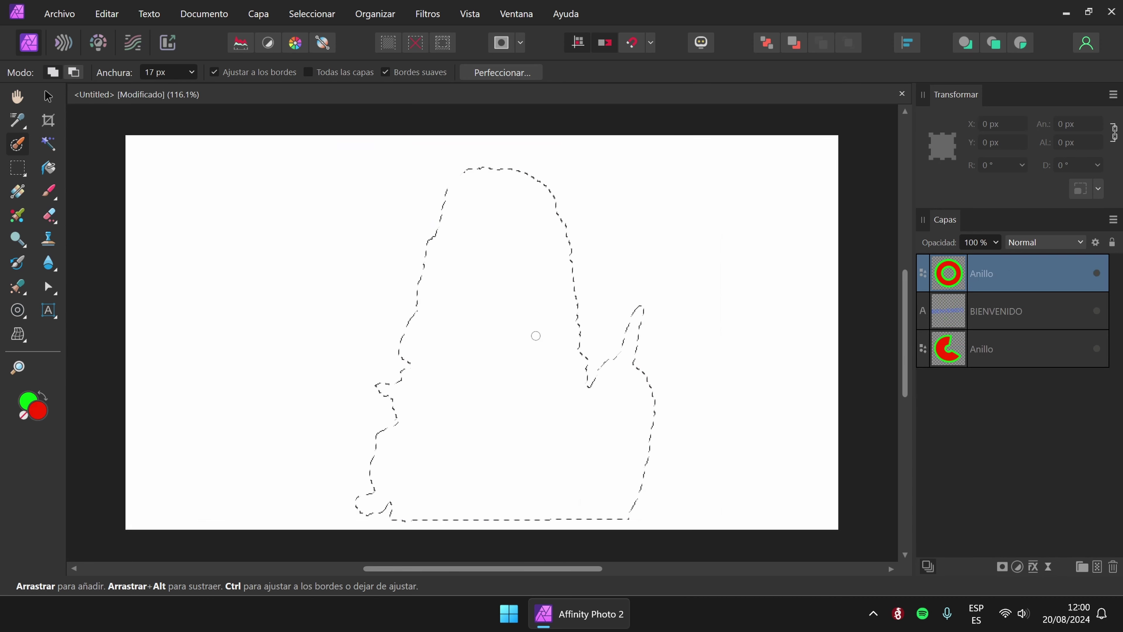
key(ctrl+z)
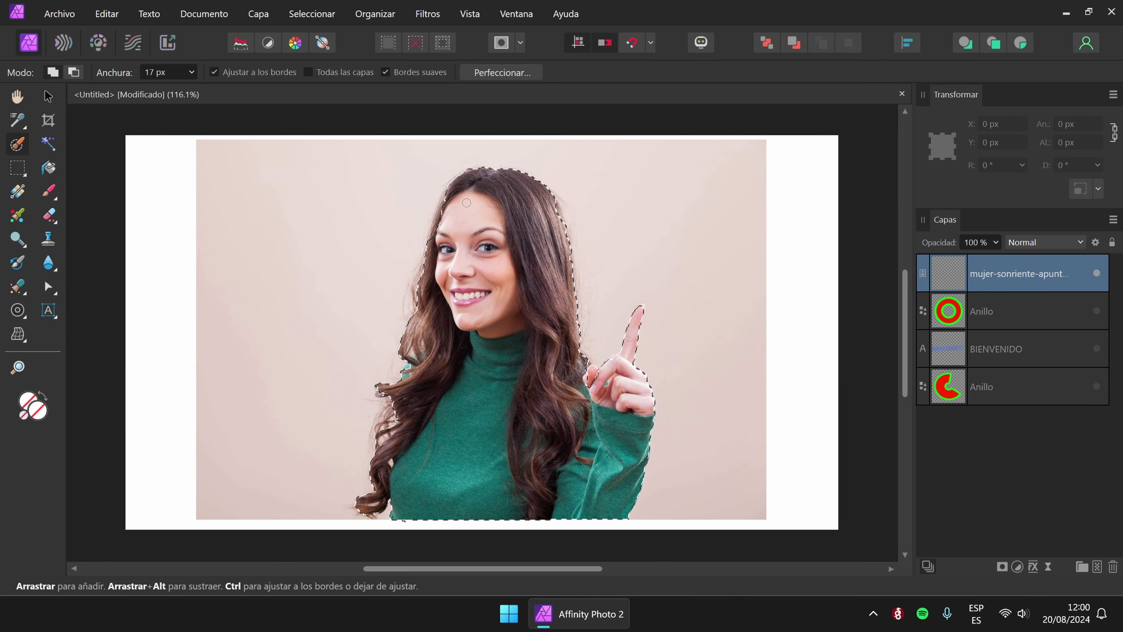
click(981, 310)
click(1016, 268)
click(414, 43)
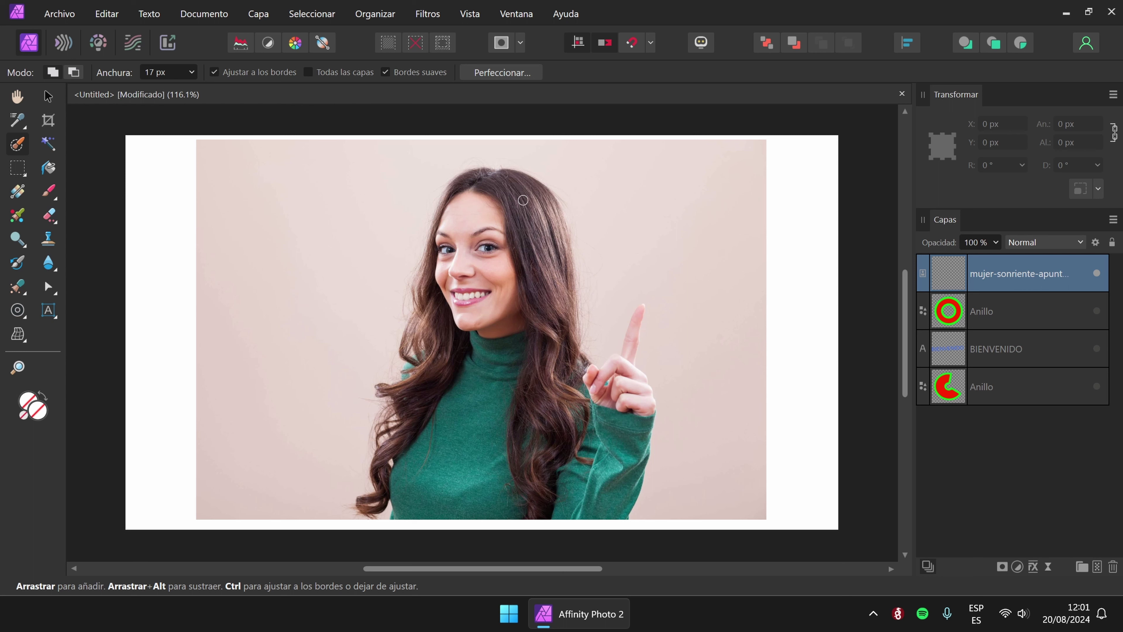
Repaint the selection over her hair from the crown, the lower curl, face and neck.
click(504, 76)
mouse_move(522, 193)
mouse_down()
mouse_move(552, 283)
mouse_move(554, 350)
mouse_move(512, 204)
mouse_move(521, 292)
mouse_move(572, 289)
mouse_move(576, 325)
mouse_move(563, 340)
mouse_up()
mouse_move(560, 254)
mouse_down()
mouse_move(540, 200)
mouse_move(464, 187)
mouse_move(443, 220)
mouse_move(423, 321)
mouse_up()
mouse_move(393, 443)
mouse_down()
mouse_move(371, 498)
mouse_move(376, 442)
mouse_up()
mouse_move(444, 374)
mouse_down()
mouse_move(467, 297)
mouse_move(468, 209)
mouse_move(502, 267)
mouse_move(494, 328)
mouse_move(462, 334)
mouse_move(488, 365)
mouse_move(513, 353)
mouse_move(521, 458)
mouse_move(451, 396)
mouse_move(418, 480)
mouse_move(422, 399)
mouse_move(410, 511)
mouse_move(430, 421)
mouse_move(498, 506)
mouse_move(524, 432)
mouse_move(510, 452)
mouse_move(555, 507)
mouse_move(596, 487)
mouse_move(624, 469)
mouse_move(616, 404)
mouse_move(637, 311)
mouse_move(626, 352)
mouse_move(568, 430)
mouse_move(573, 366)
mouse_move(596, 382)
mouse_move(558, 233)
mouse_move(567, 301)
mouse_up()
scroll(570, 297, up, 8)
scroll(556, 301, up, 5)
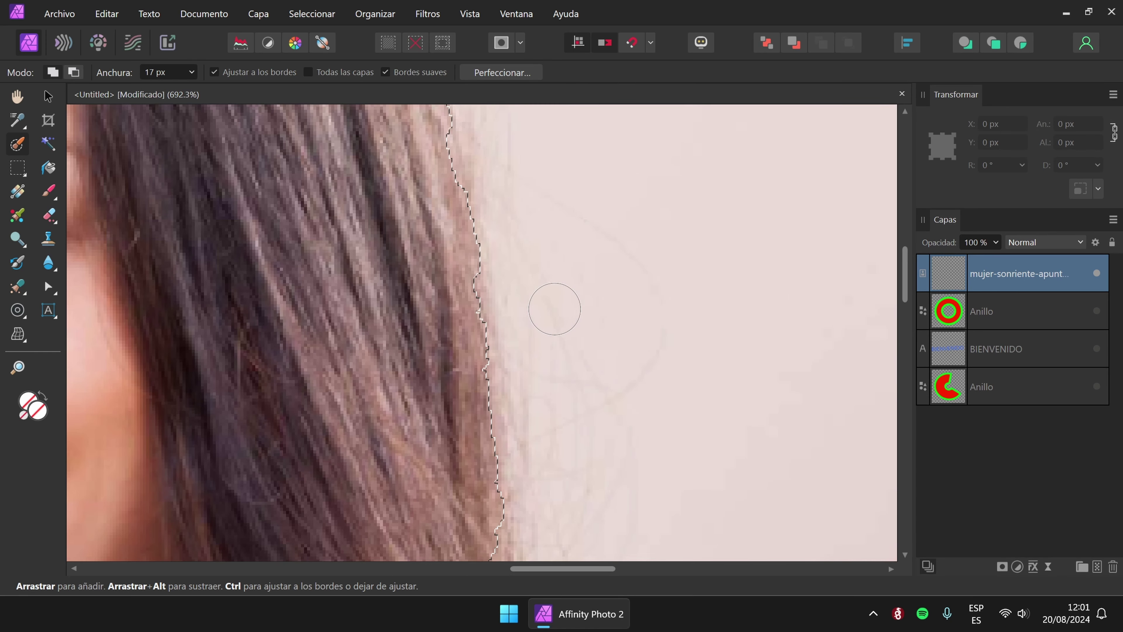
scroll(530, 281, down, 2)
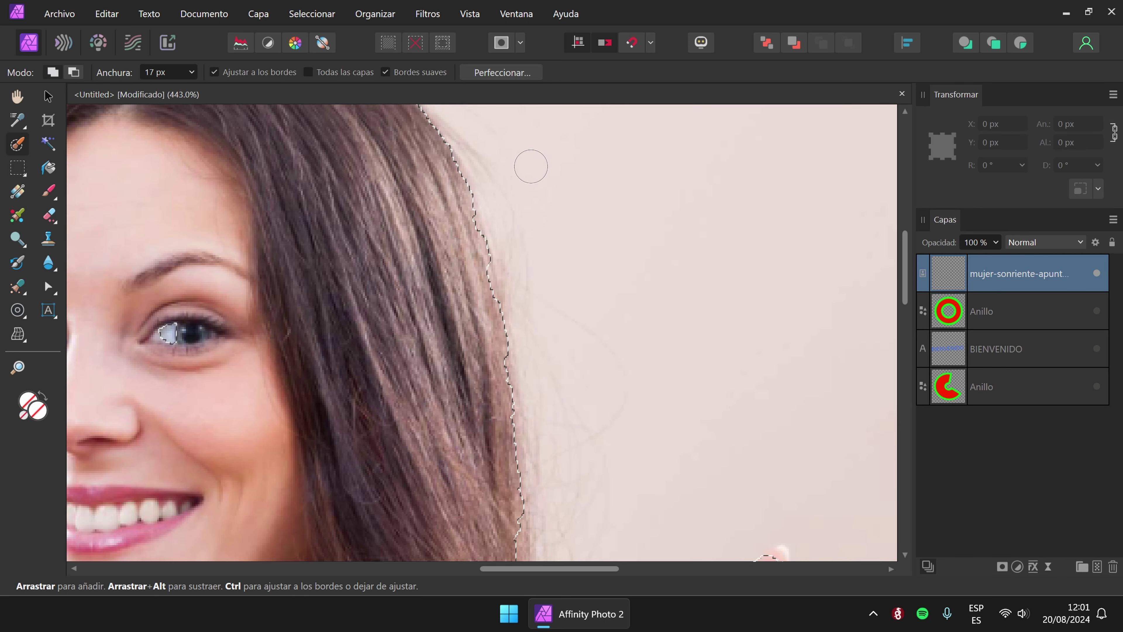
Refine the selection with a matte brush along the hair edge and stray strands, then apply.
click(504, 74)
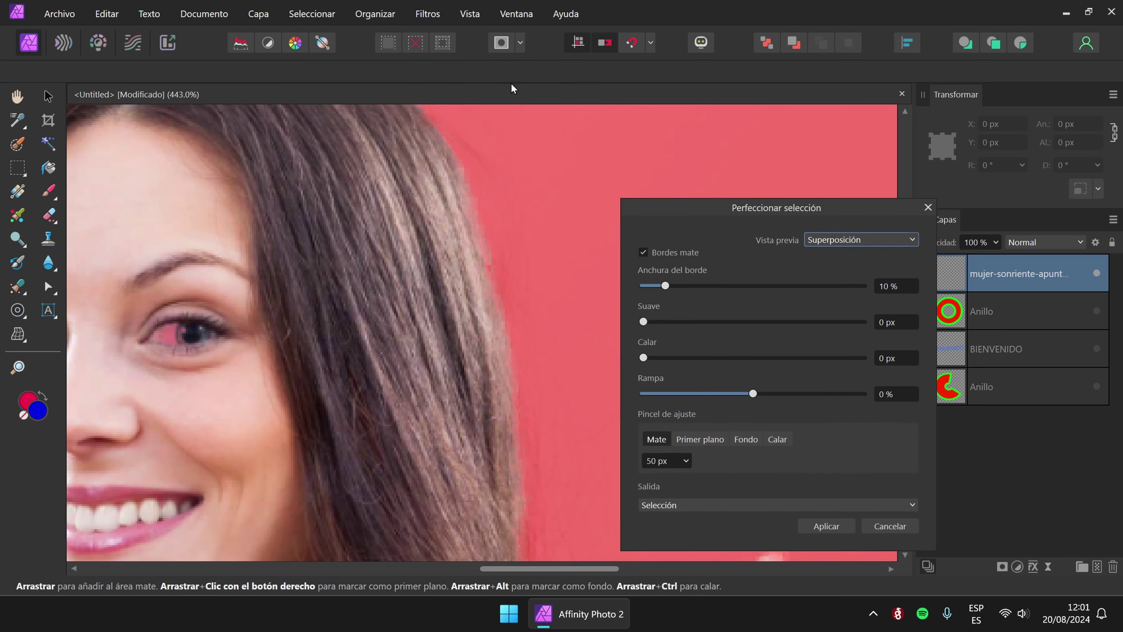
drag(667, 214, 745, 145)
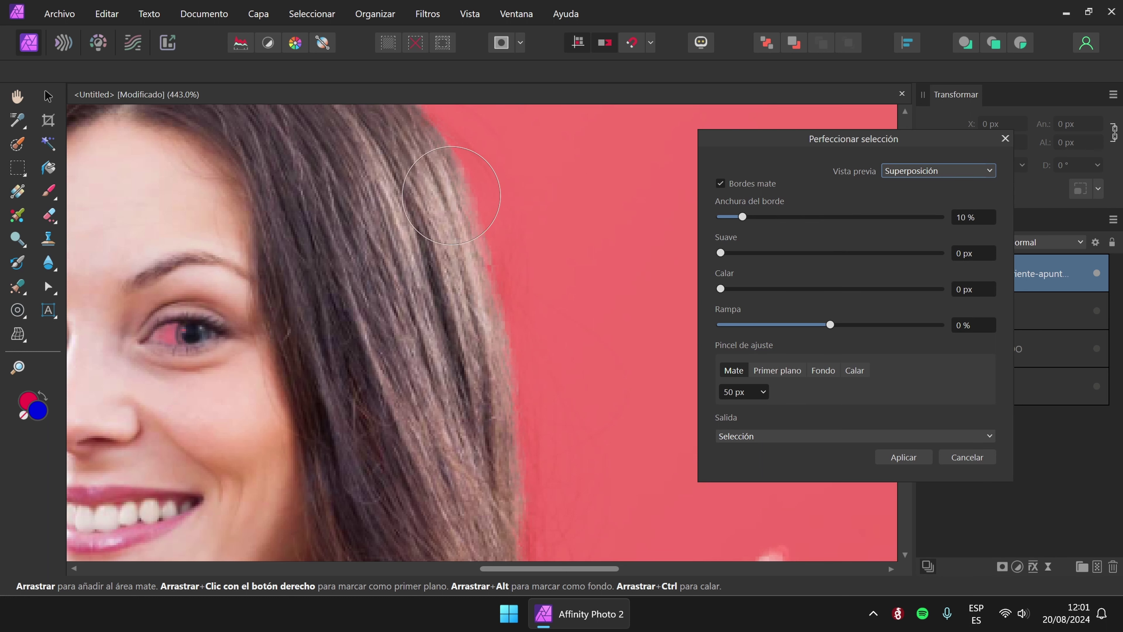
mouse_move(436, 183)
mouse_down()
mouse_move(453, 300)
mouse_move(499, 403)
mouse_up()
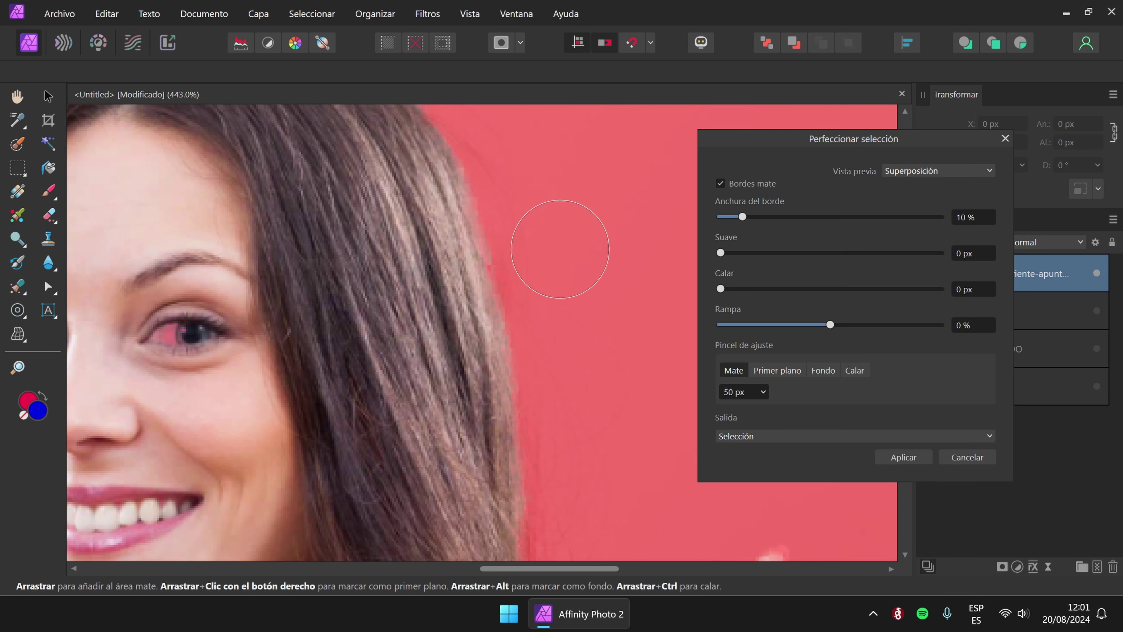
mouse_move(509, 163)
mouse_down()
mouse_move(547, 238)
mouse_move(573, 350)
mouse_up()
mouse_move(536, 223)
mouse_down()
mouse_move(563, 373)
mouse_move(559, 508)
mouse_up()
mouse_move(531, 348)
mouse_down()
mouse_move(548, 508)
mouse_move(561, 524)
mouse_up()
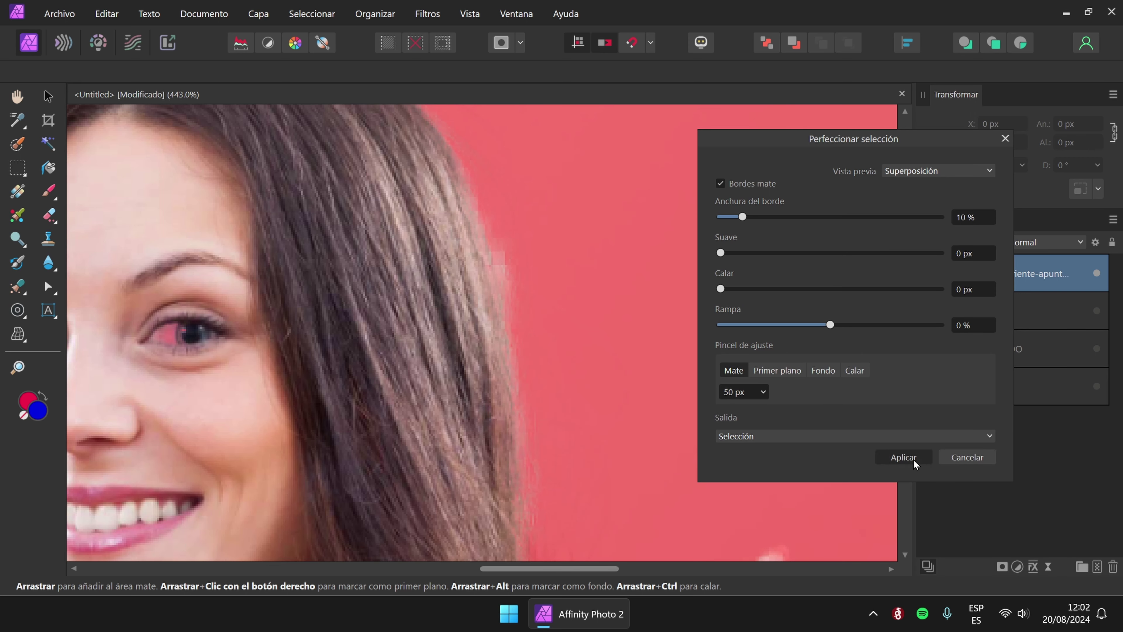
click(904, 458)
key(ctrl+0)
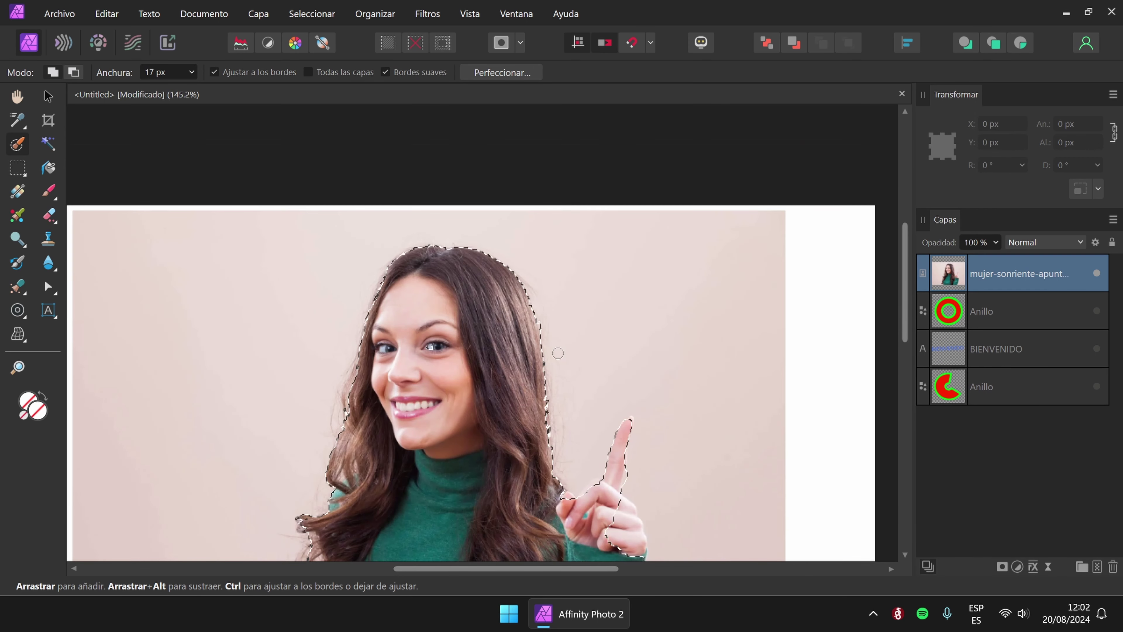
Cancel Refine, deselect, then brush and discard a test selection on the green sweater.
click(509, 75)
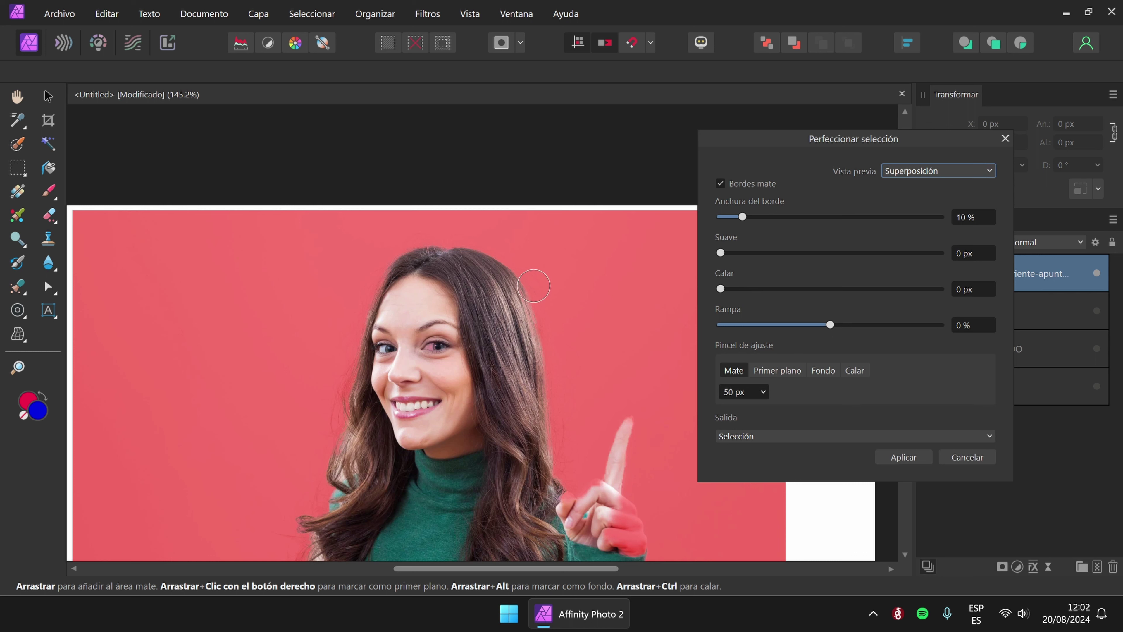
click(967, 457)
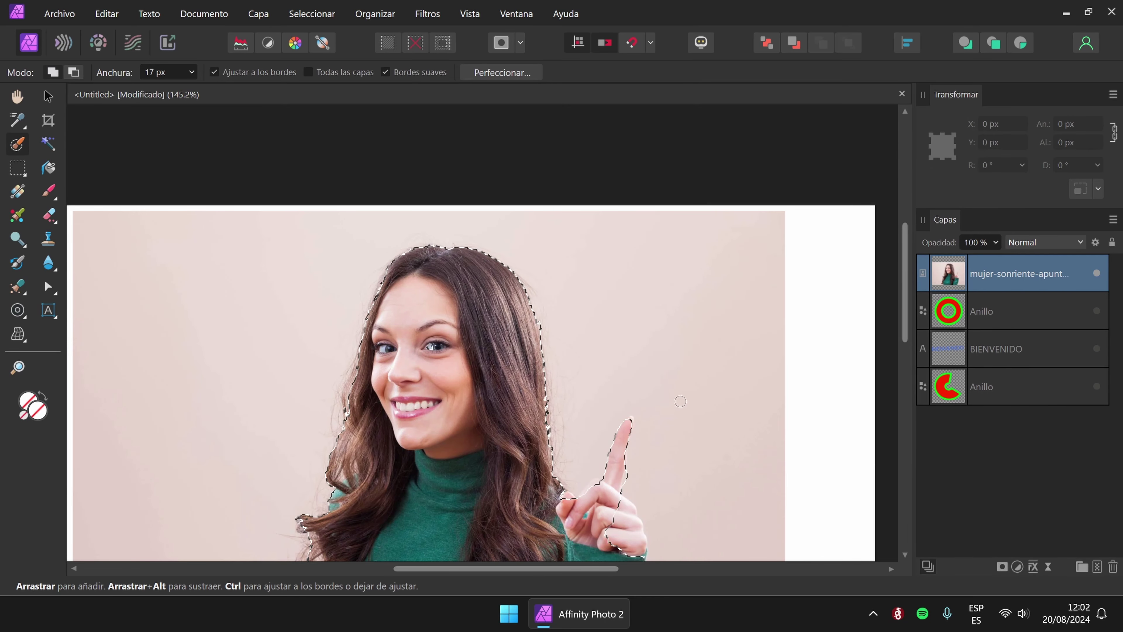
scroll(246, 207, down, 3)
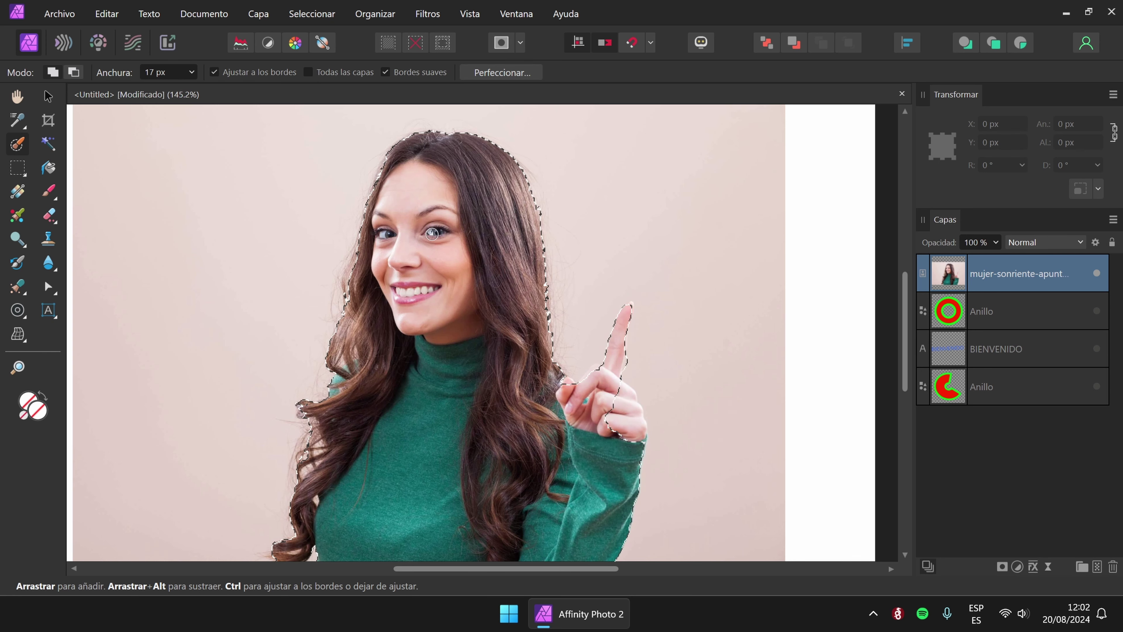
key(ctrl+d)
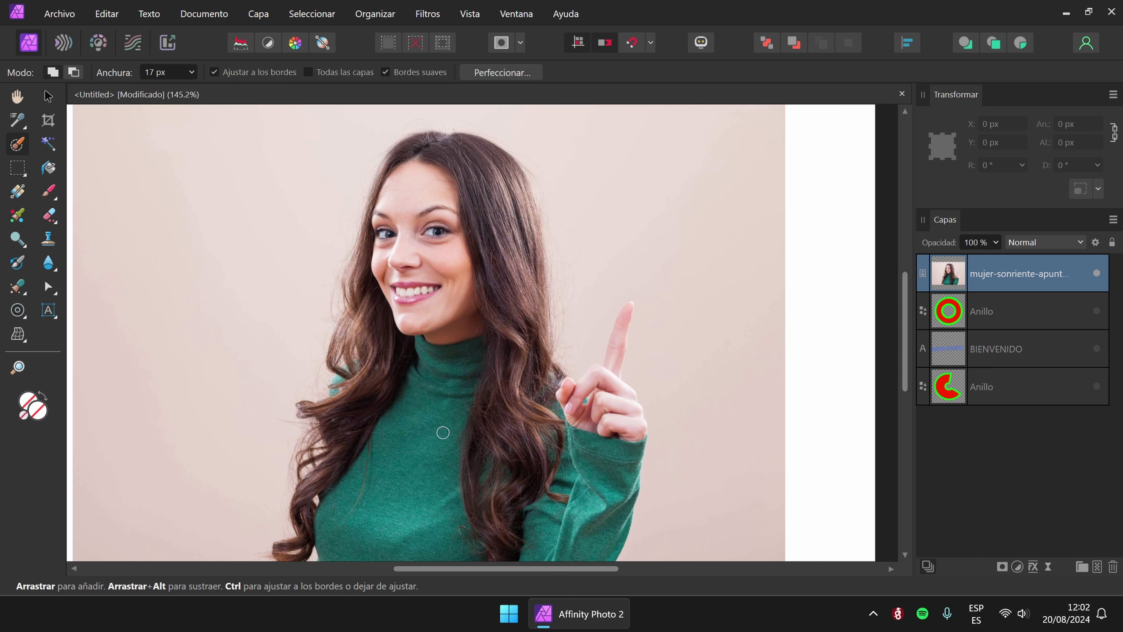
mouse_move(432, 405)
mouse_down()
mouse_move(392, 507)
mouse_move(407, 428)
mouse_move(450, 390)
mouse_move(441, 375)
mouse_move(402, 412)
mouse_move(389, 502)
mouse_move(438, 445)
mouse_move(415, 477)
mouse_up()
key(ctrl+d)
click(25, 129)
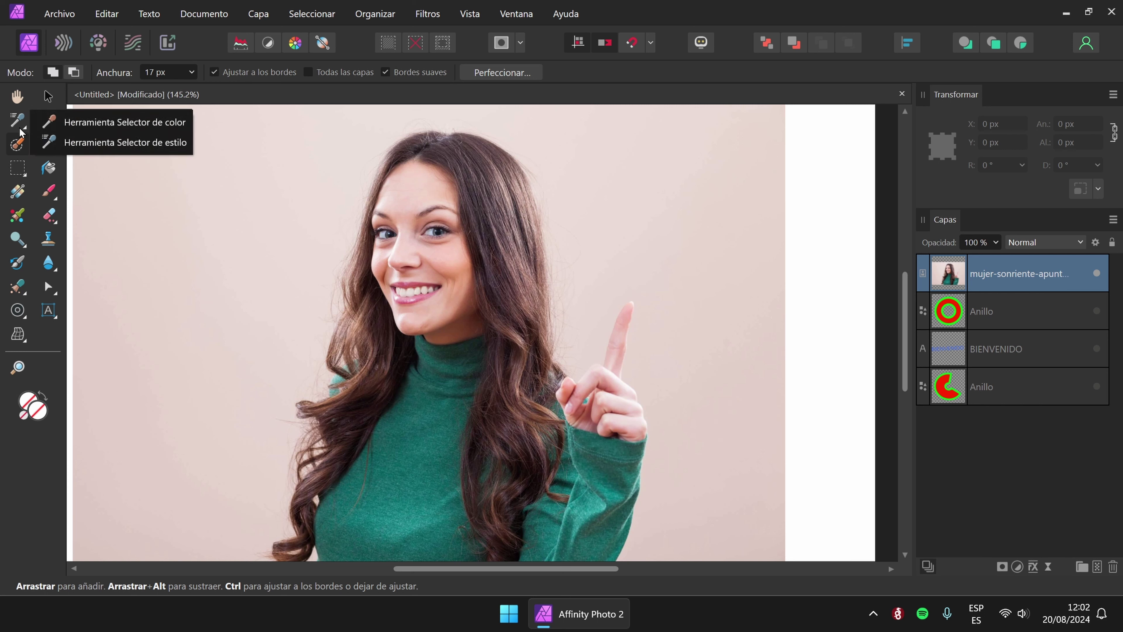
click(20, 147)
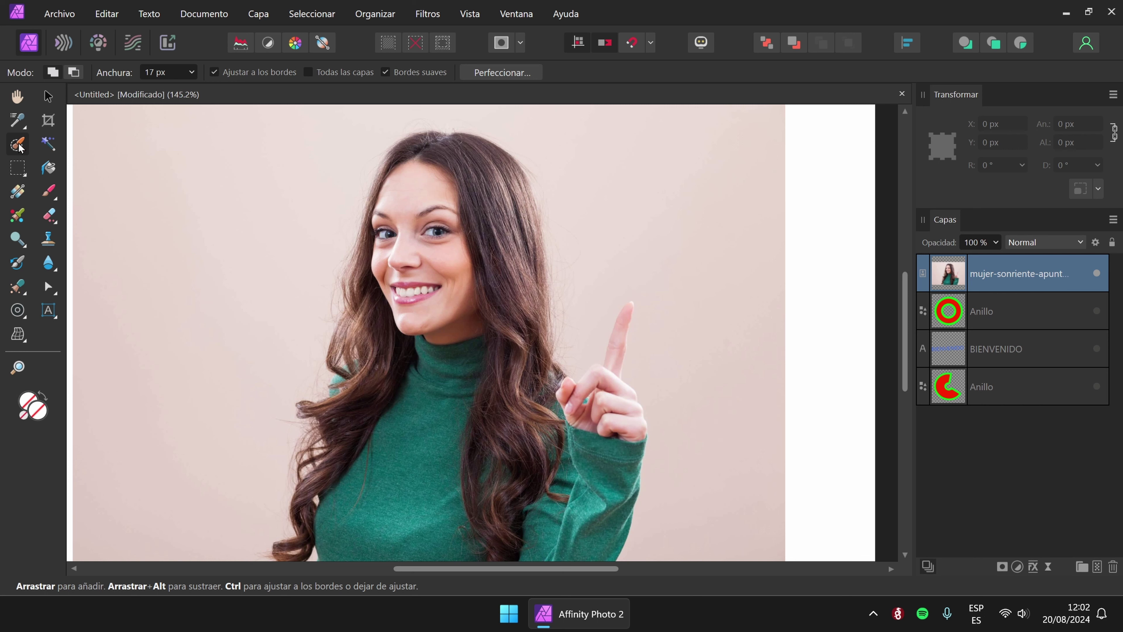
click(48, 143)
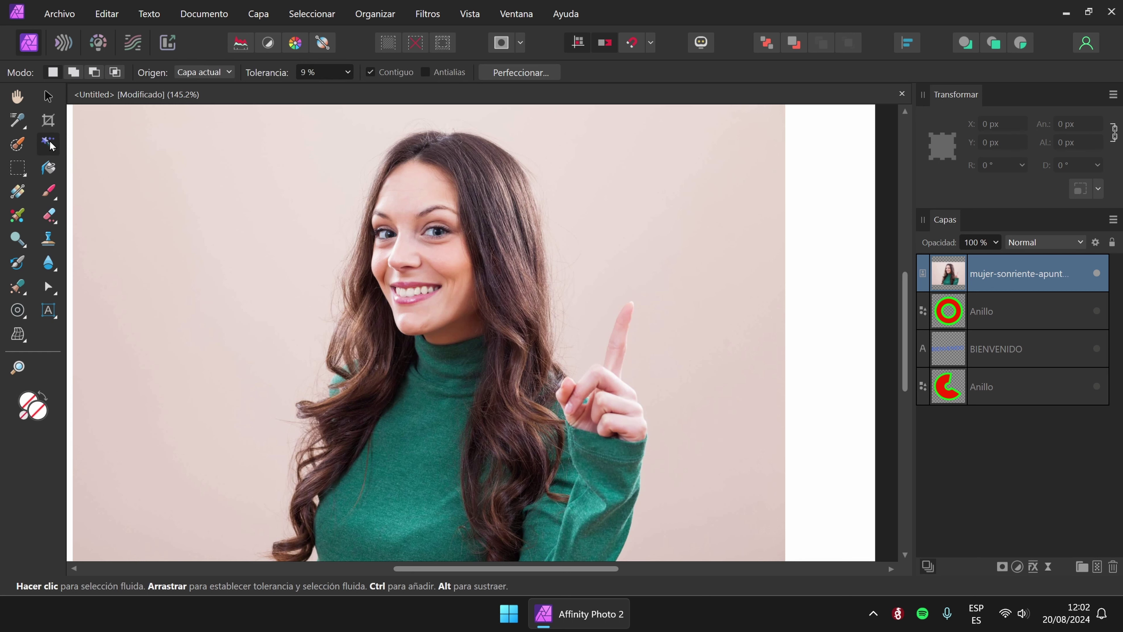
click(403, 421)
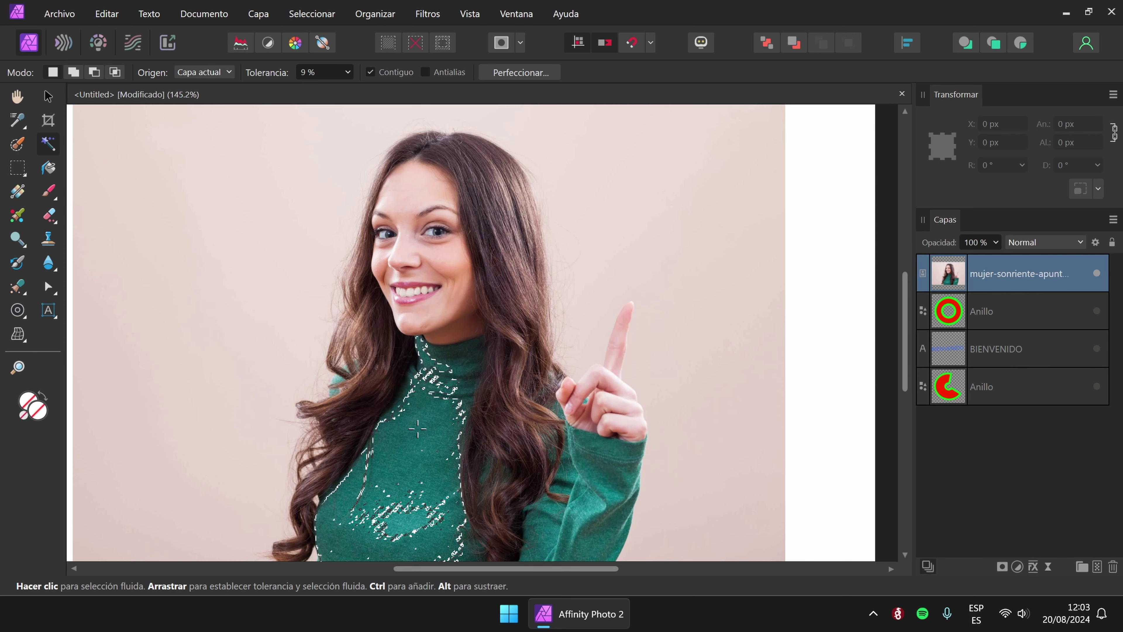
click(27, 152)
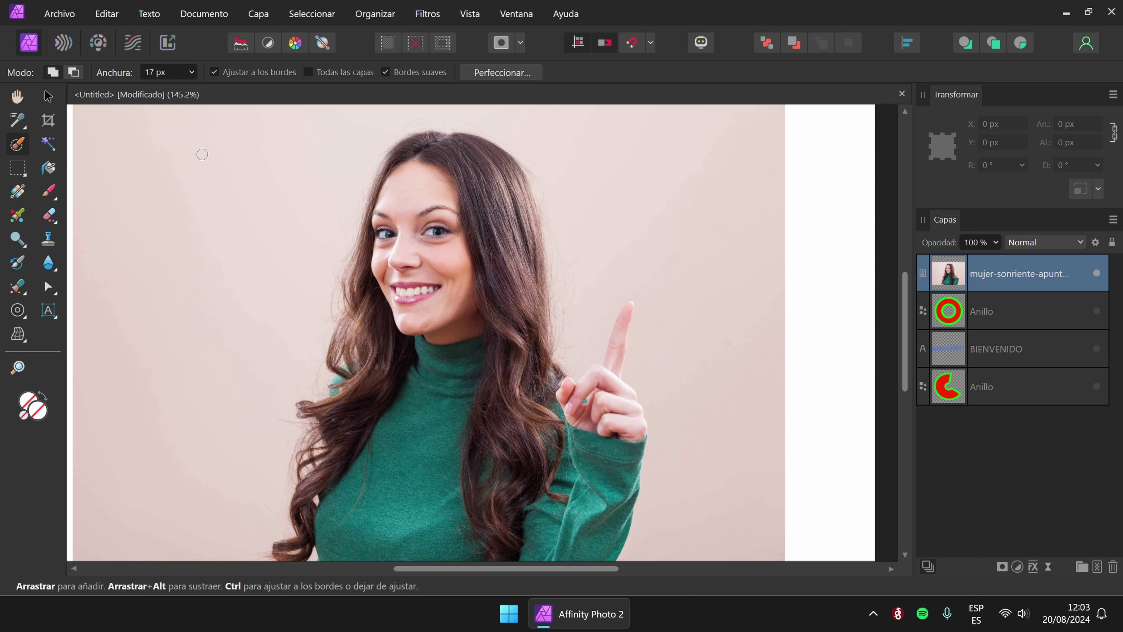
Turn on Quick Mask over the woman's photo layer and pick the plain Paint Brush.
click(503, 43)
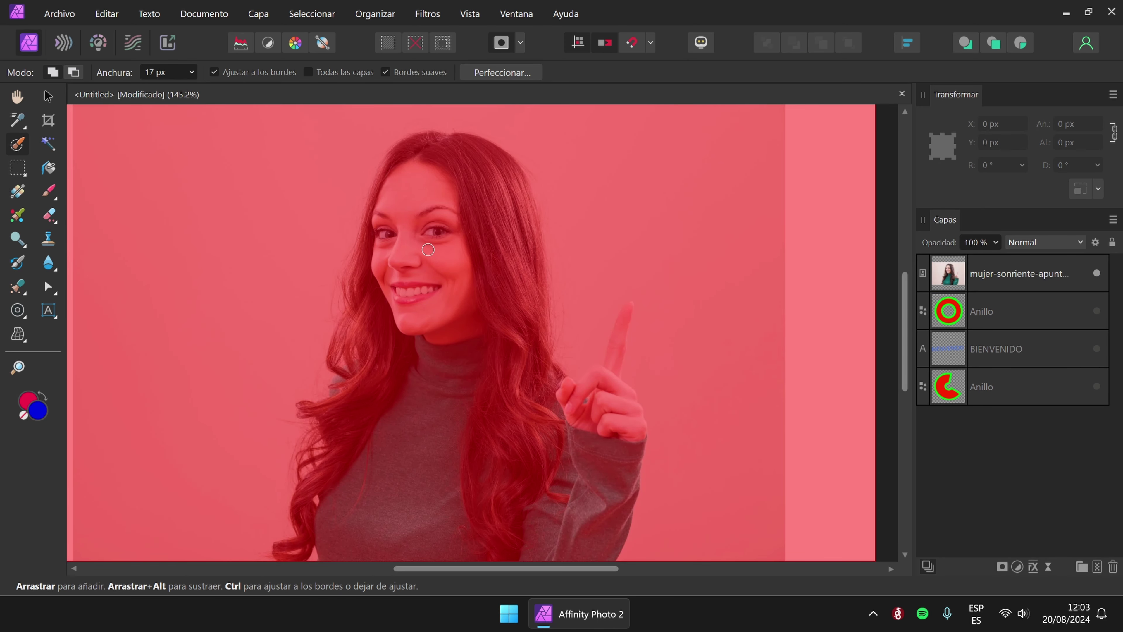
click(1046, 276)
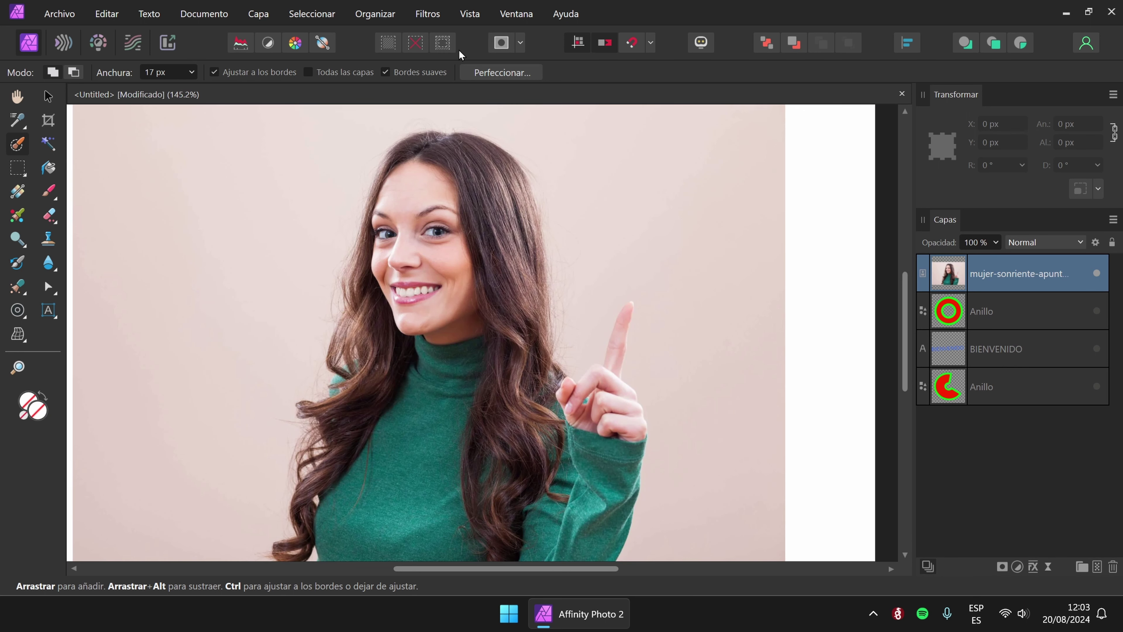
click(502, 43)
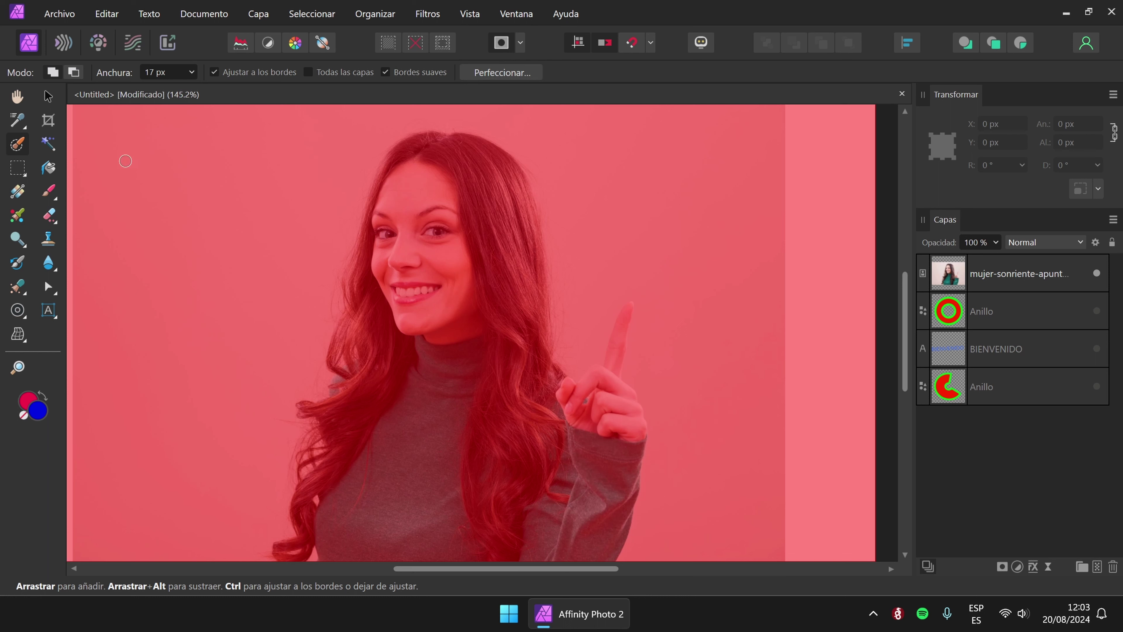
right_click(50, 195)
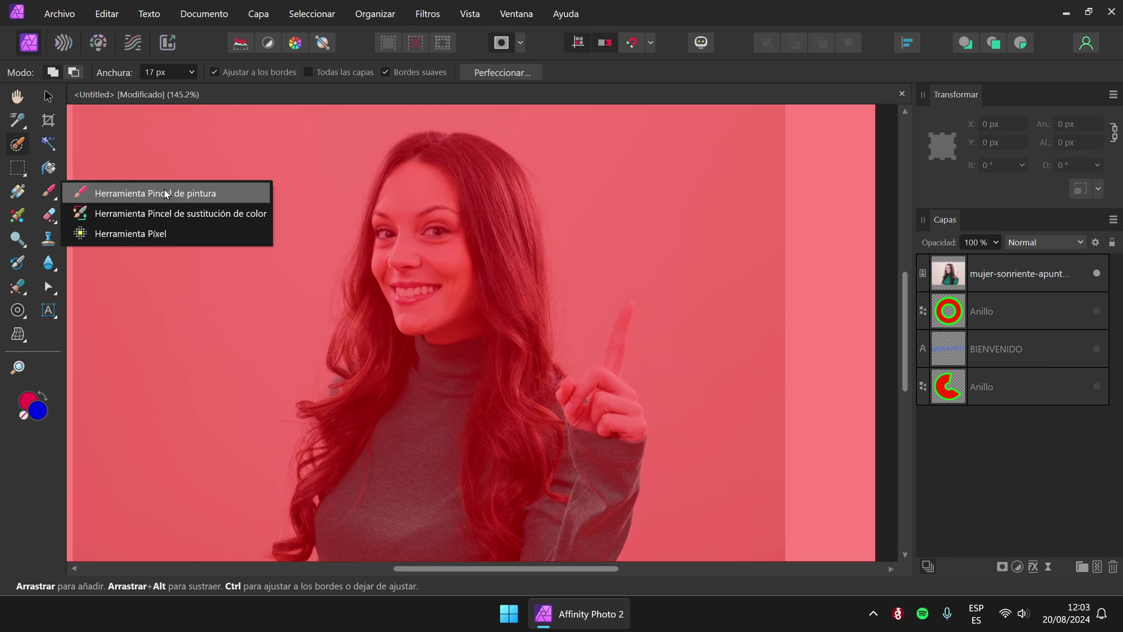
click(183, 195)
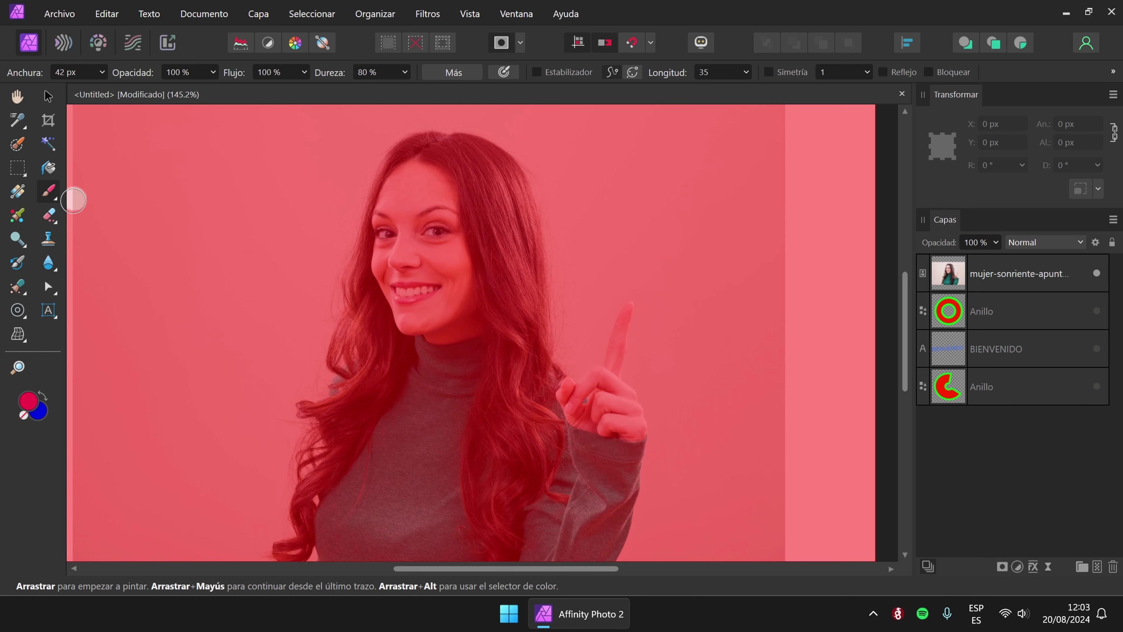
Set the paint colour to white and unmask the nose, cheeks, forehead, mouth and chin.
click(30, 402)
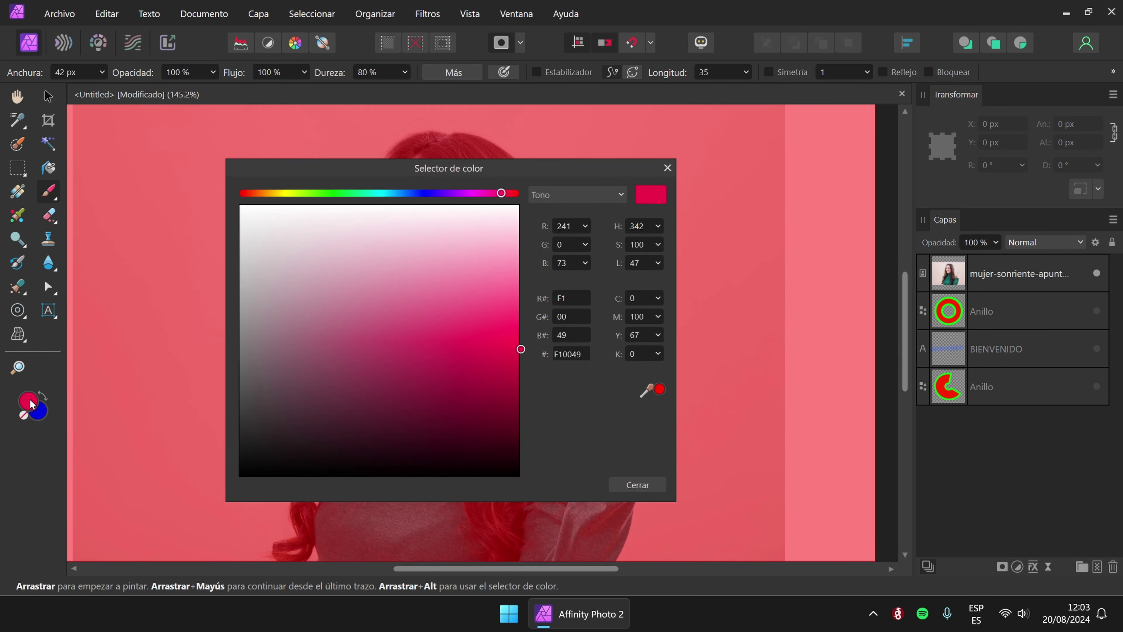
drag(298, 268, 226, 203)
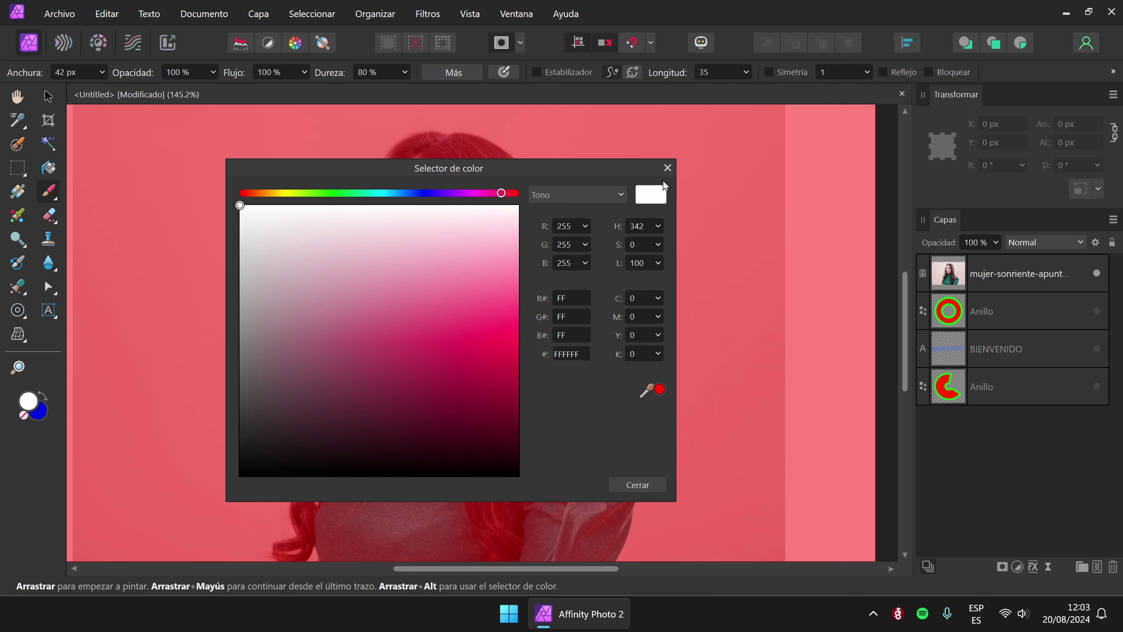
mouse_move(435, 292)
mouse_down()
mouse_move(419, 243)
mouse_move(401, 260)
mouse_move(429, 197)
mouse_move(388, 268)
mouse_move(392, 227)
mouse_move(410, 203)
mouse_move(445, 226)
mouse_move(435, 272)
mouse_move(398, 309)
mouse_move(419, 239)
mouse_up()
mouse_move(436, 292)
mouse_down()
mouse_move(420, 312)
mouse_move(389, 280)
mouse_move(412, 338)
mouse_up()
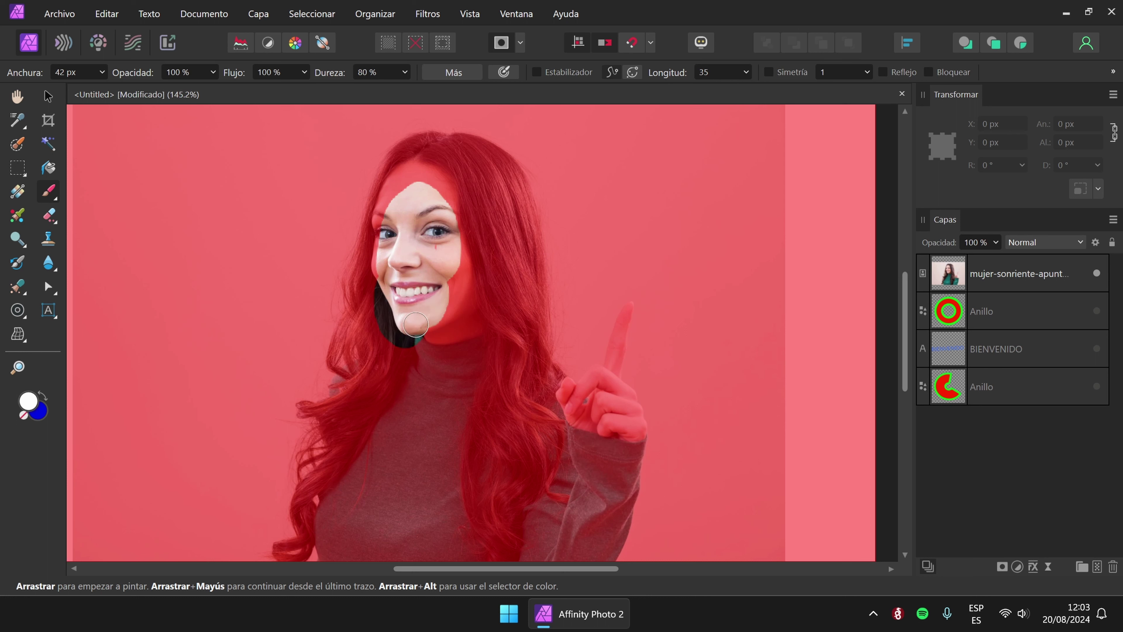
Switch the paint colour to black and re-mask the chin and mouth area.
double_click(43, 398)
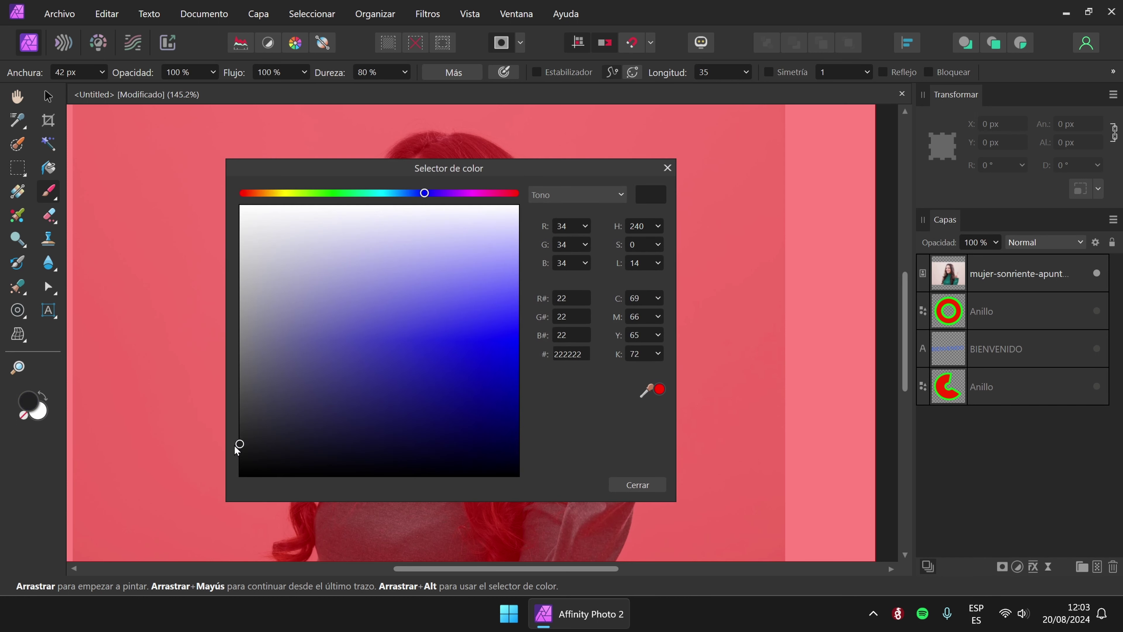
drag(238, 448, 233, 487)
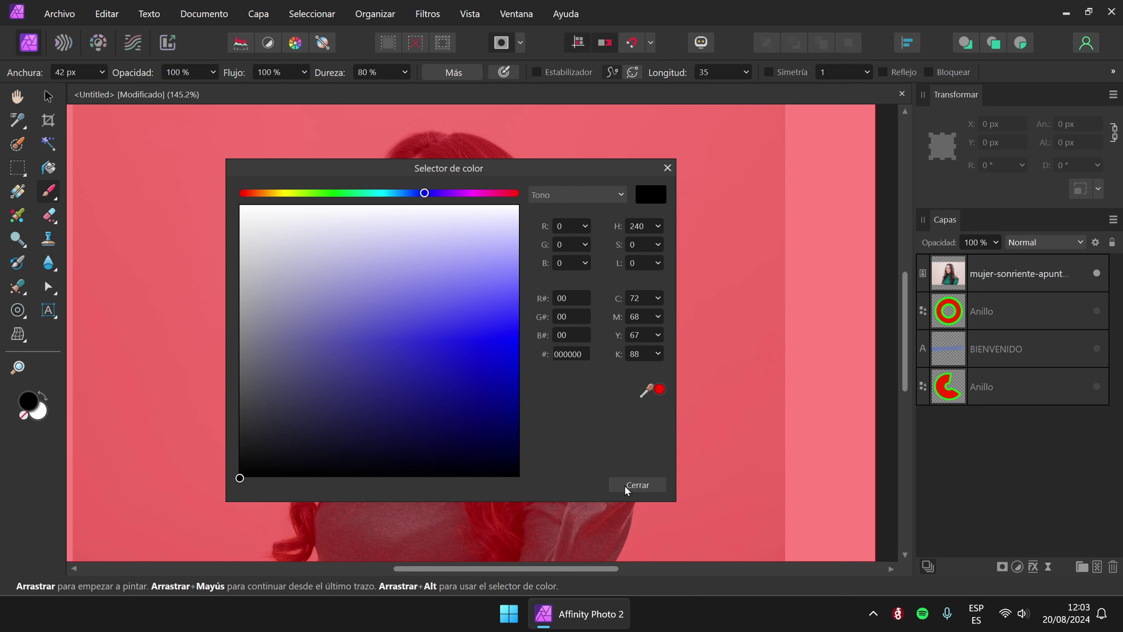
click(637, 485)
mouse_move(400, 337)
mouse_down()
mouse_move(381, 294)
mouse_move(378, 335)
mouse_move(425, 309)
mouse_move(389, 288)
mouse_move(415, 191)
mouse_move(374, 233)
mouse_move(389, 238)
mouse_move(426, 186)
mouse_move(456, 287)
mouse_move(431, 317)
mouse_move(420, 287)
mouse_move(428, 213)
mouse_move(409, 273)
mouse_move(405, 265)
mouse_move(428, 308)
mouse_move(448, 238)
mouse_move(432, 202)
mouse_move(422, 262)
mouse_move(452, 211)
mouse_up()
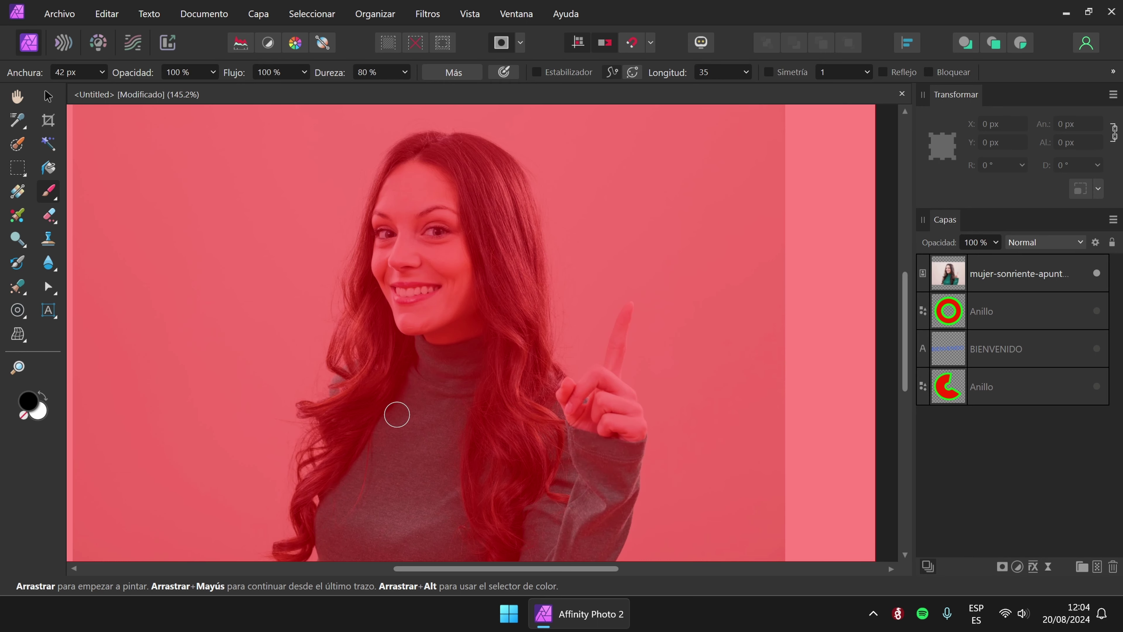
Paint white over the teal sleeve, raised hand and nearby hair, then exit Quick Mask.
scroll(397, 415, up, 5)
scroll(396, 415, down, 2)
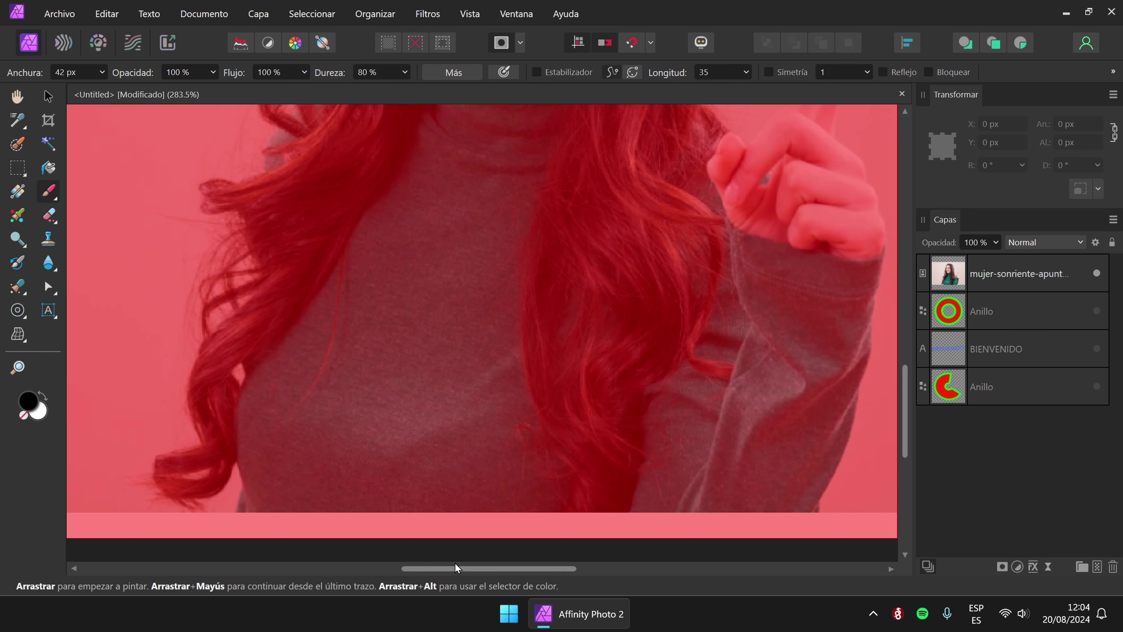
drag(451, 570, 501, 574)
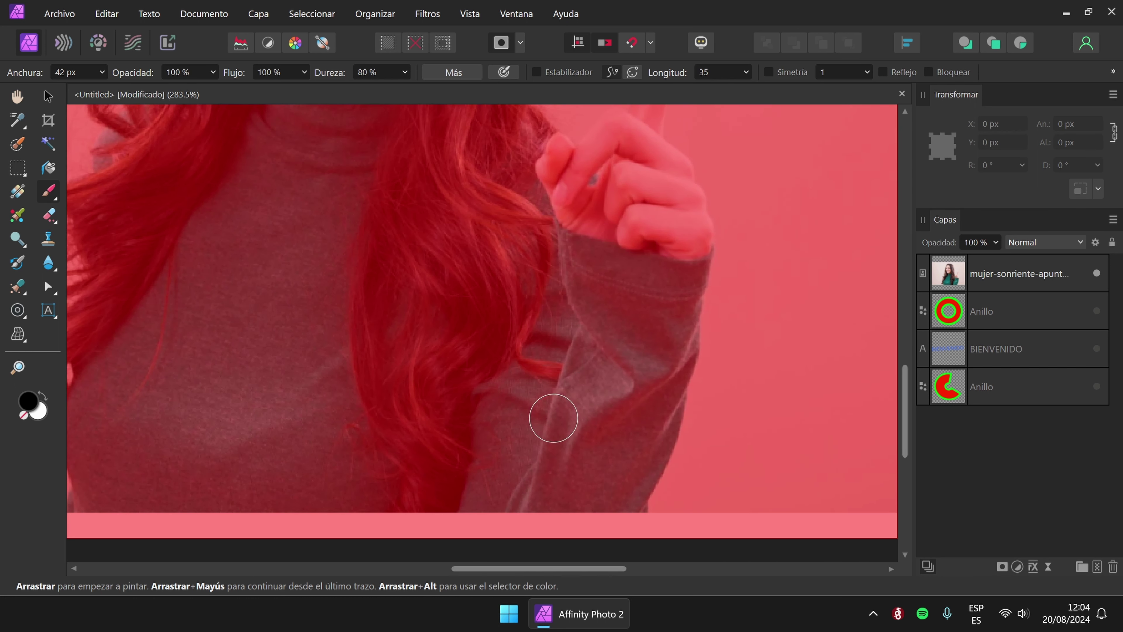
scroll(553, 417, up, 1)
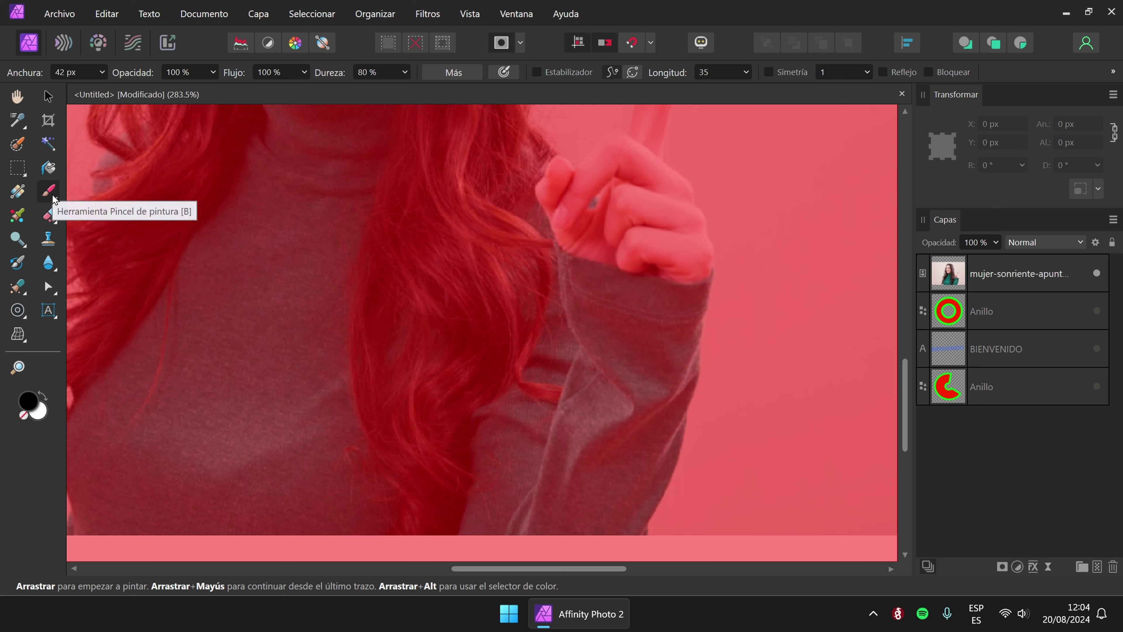
click(48, 398)
mouse_move(672, 318)
mouse_down()
mouse_move(681, 259)
mouse_move(645, 502)
mouse_move(602, 526)
mouse_move(476, 534)
mouse_move(496, 487)
mouse_move(557, 490)
mouse_move(605, 468)
mouse_move(615, 402)
mouse_move(634, 370)
mouse_move(601, 505)
mouse_up()
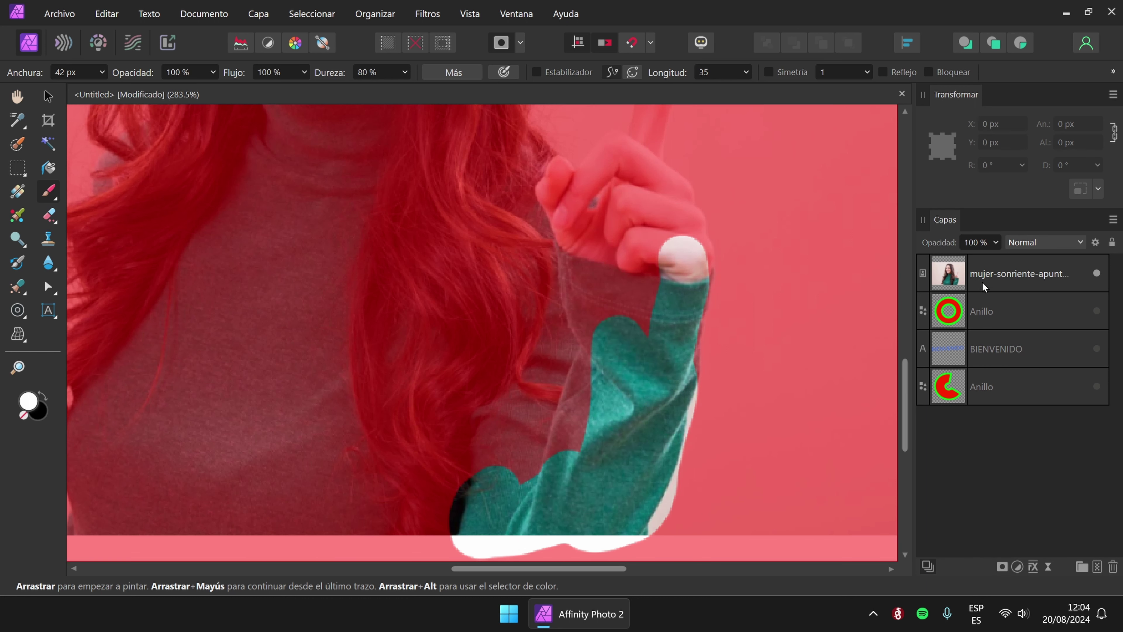
mouse_move(645, 278)
mouse_down()
mouse_move(669, 242)
mouse_move(660, 200)
mouse_move(615, 173)
mouse_up()
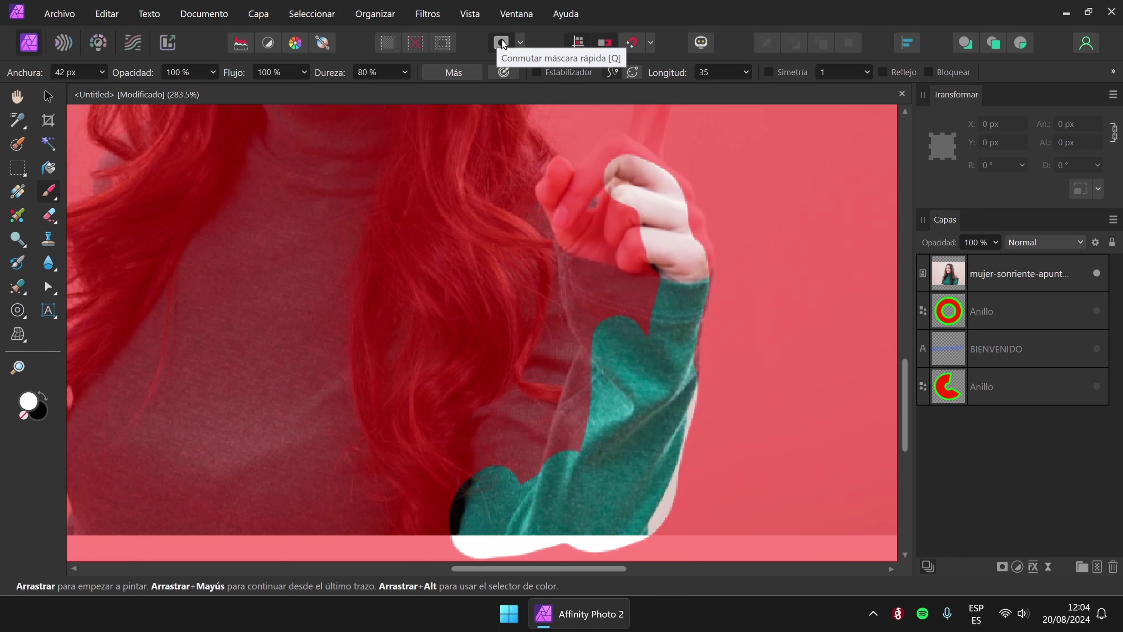
mouse_move(619, 236)
mouse_down()
mouse_move(614, 163)
mouse_move(584, 202)
mouse_move(568, 188)
mouse_move(611, 330)
mouse_move(577, 351)
mouse_move(584, 281)
mouse_move(593, 436)
mouse_move(498, 493)
mouse_move(547, 391)
mouse_move(539, 458)
mouse_move(524, 407)
mouse_move(539, 223)
mouse_move(554, 200)
mouse_move(539, 198)
mouse_move(433, 504)
mouse_move(448, 517)
mouse_move(396, 509)
mouse_move(482, 225)
mouse_move(423, 484)
mouse_move(437, 353)
mouse_move(421, 299)
mouse_move(533, 172)
mouse_up()
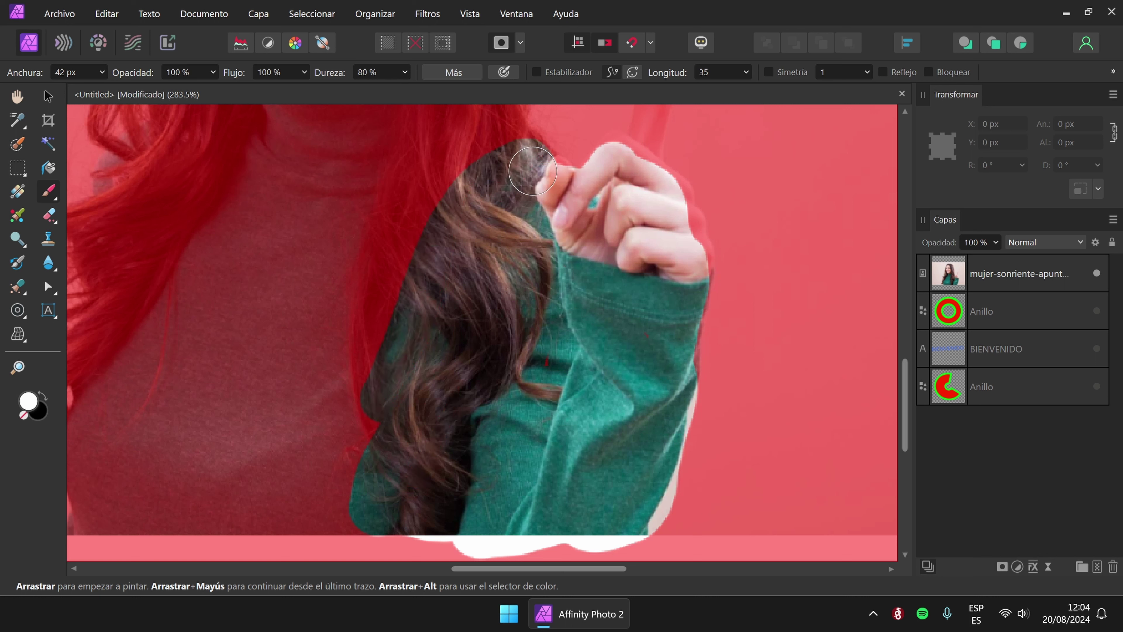
click(502, 43)
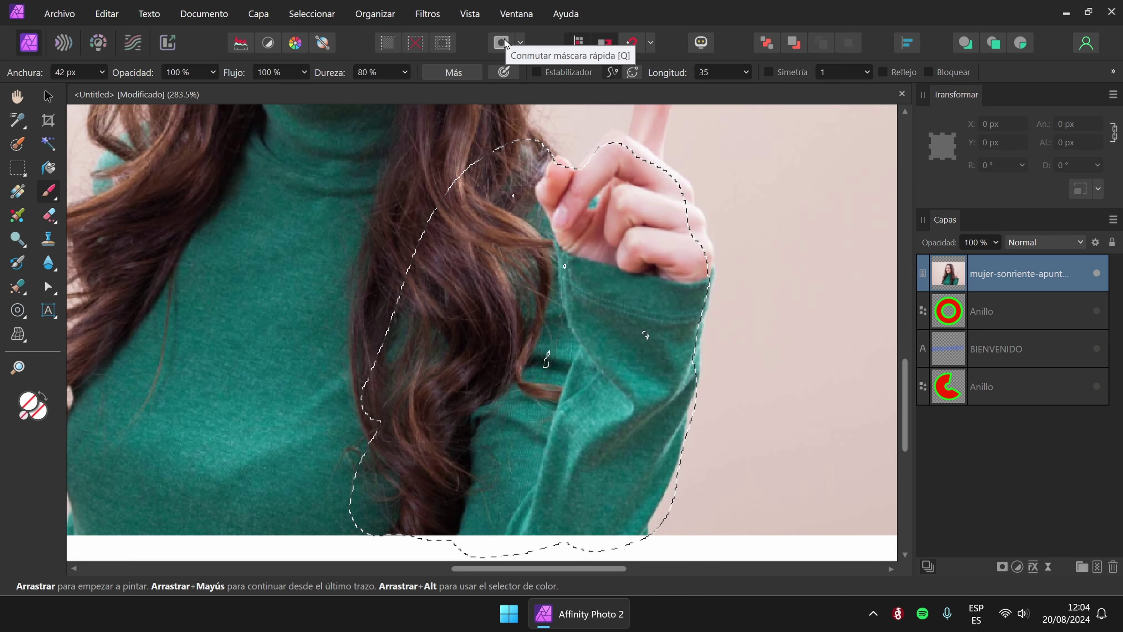
Check the Quick Mask coverage, then add a mask layer from the selection and undo it.
click(505, 71)
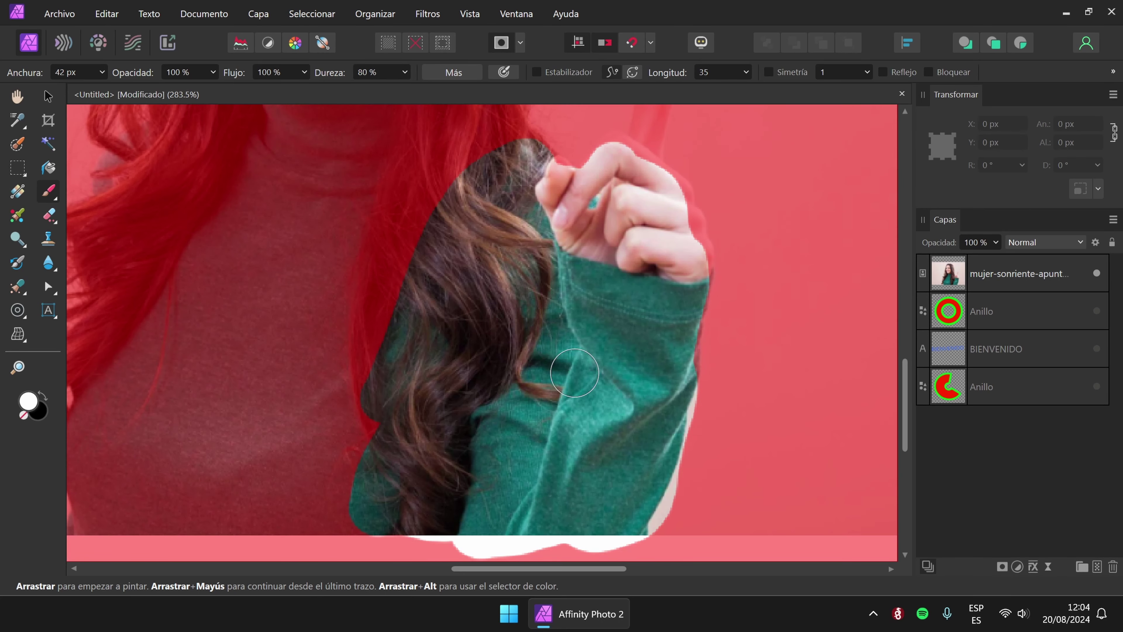
click(504, 43)
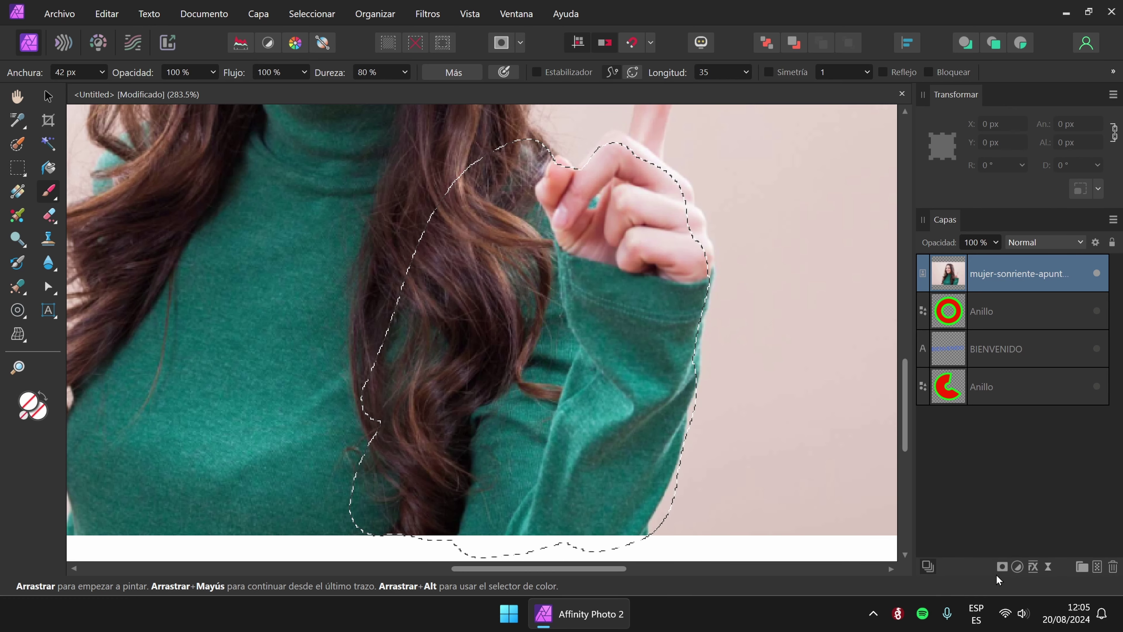
click(1002, 566)
key(ctrl+z)
Deselect everything, fit the whole photo in view, and choose the Flood Select tool.
click(16, 146)
key(ctrl+d)
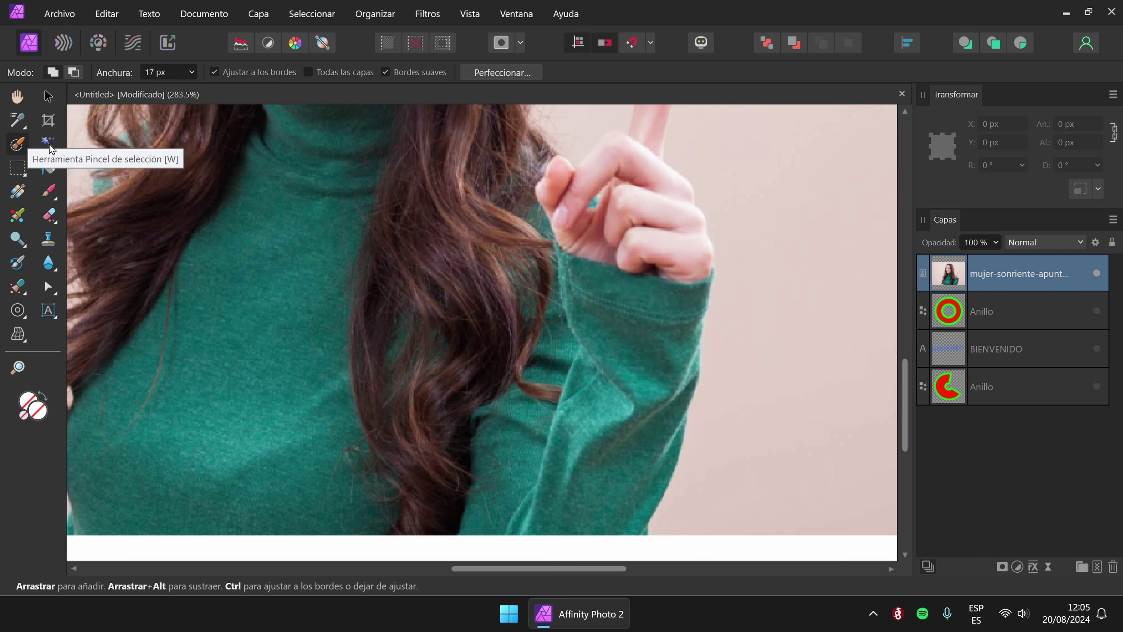
key(ctrl+0)
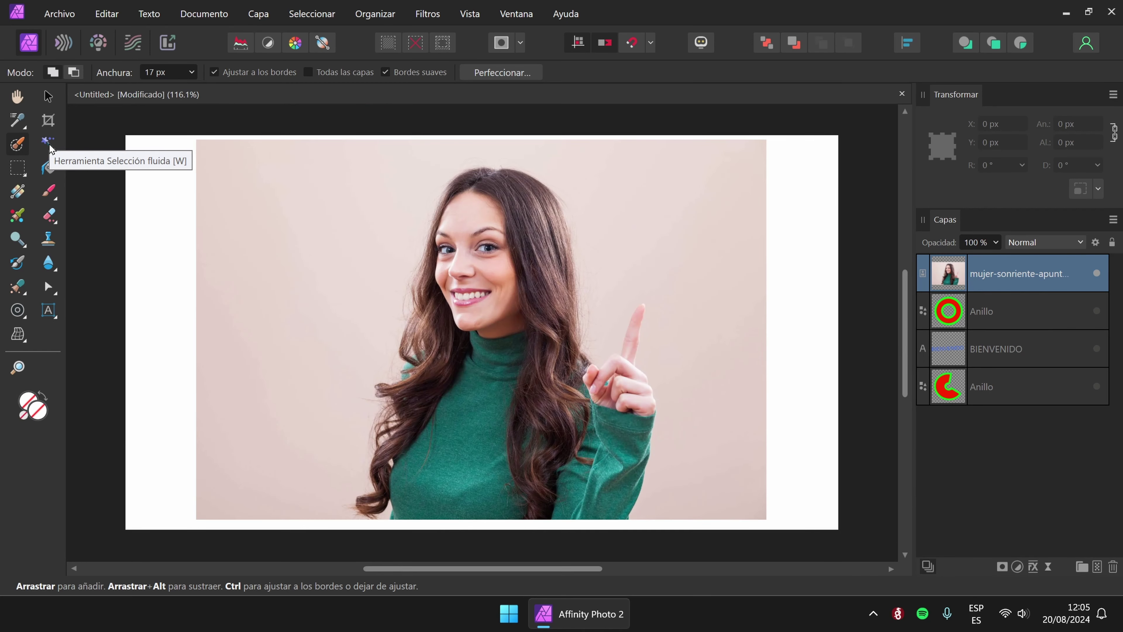
click(48, 142)
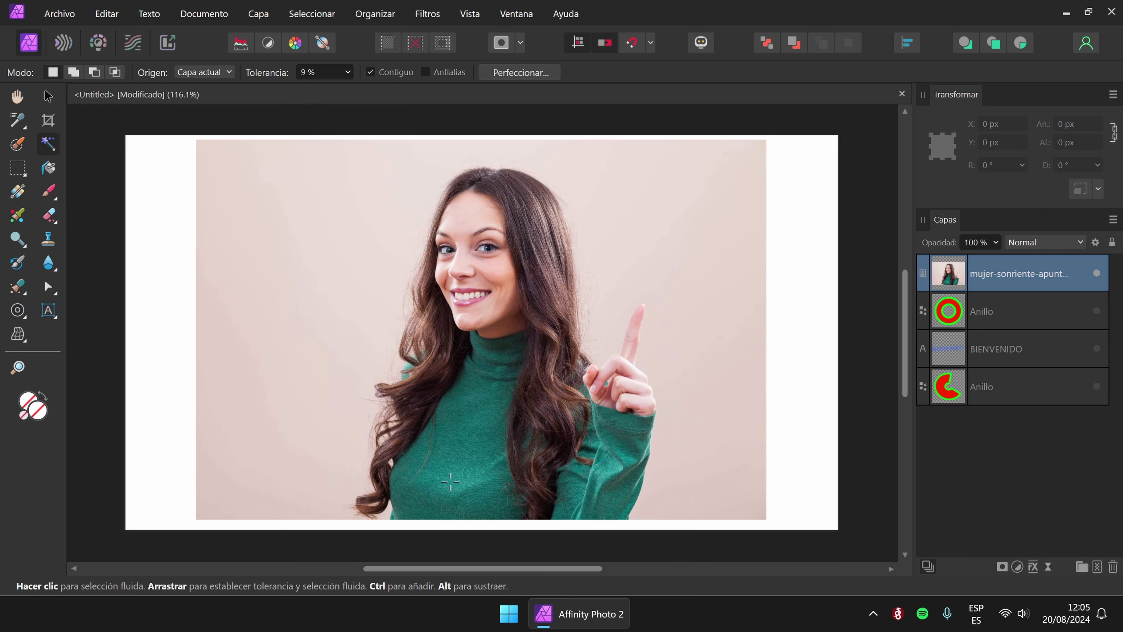
Try flood-selecting the pink background at 26 % tolerance, then clear the selection.
click(268, 209)
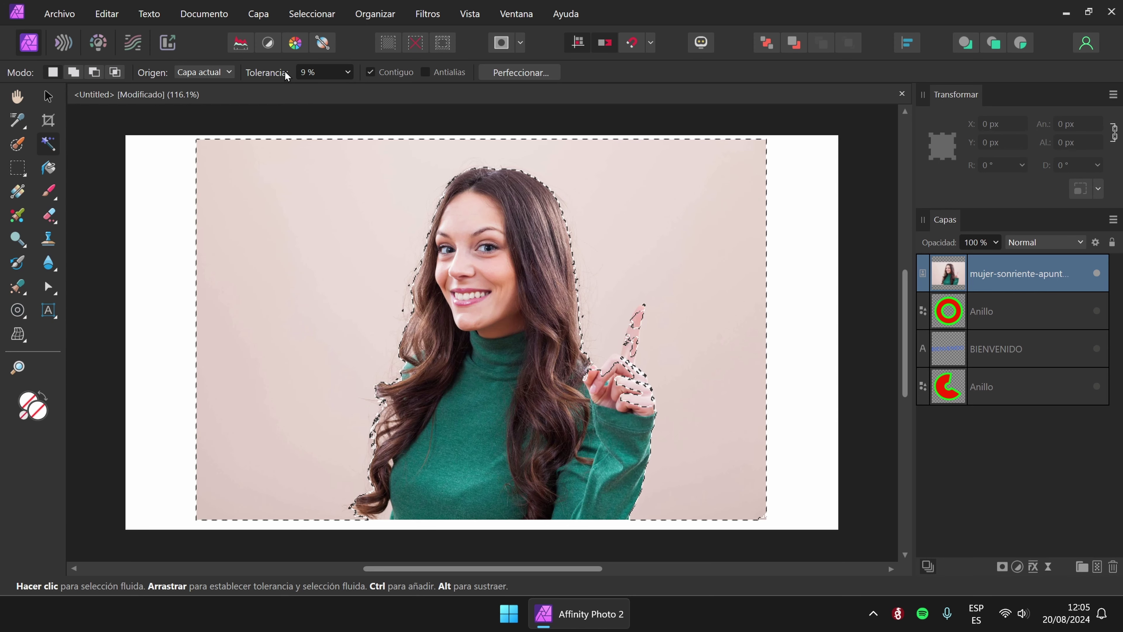
click(416, 48)
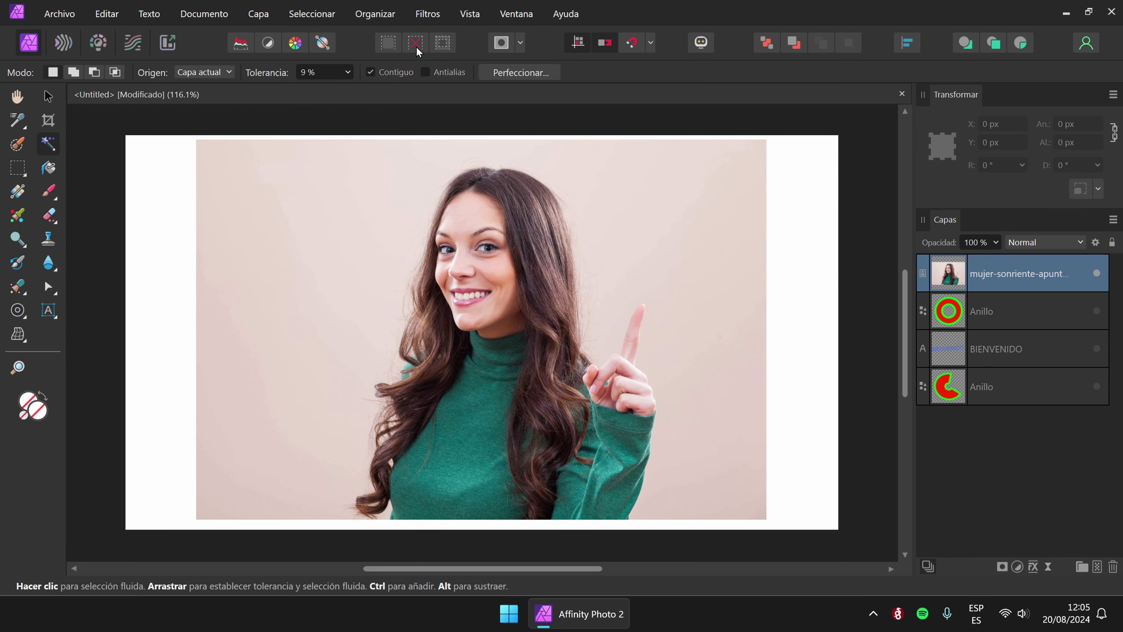
click(342, 73)
click(349, 73)
drag(349, 90, 365, 93)
click(267, 220)
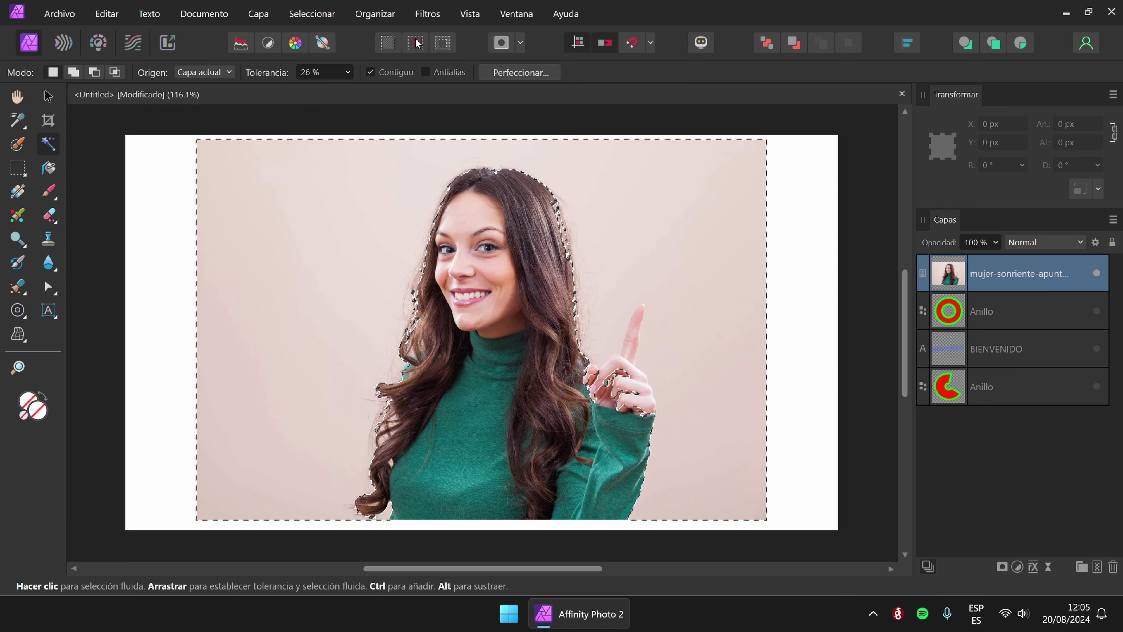
key(ctrl+d)
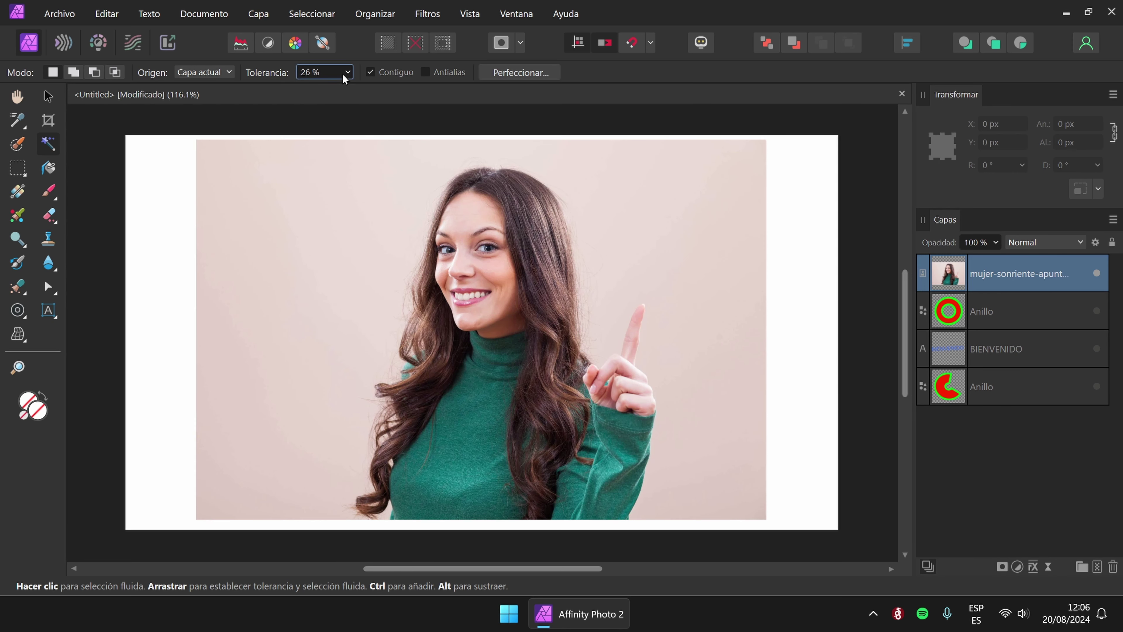
Flood-select the background at 6 % tolerance, adding the areas right and left of the woman.
click(347, 73)
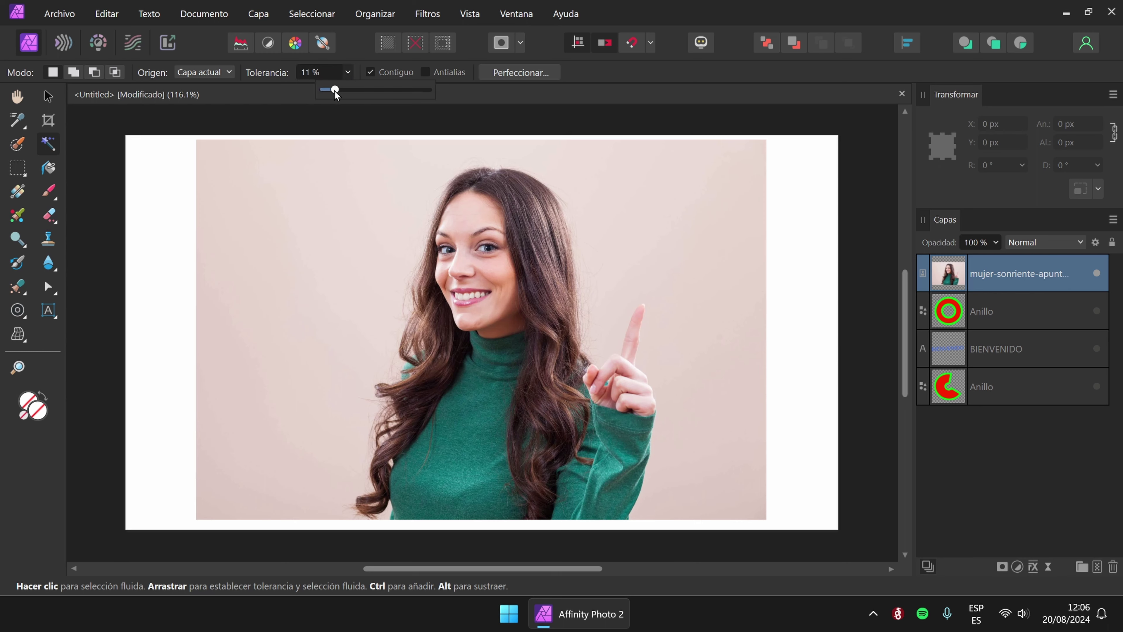
click(307, 174)
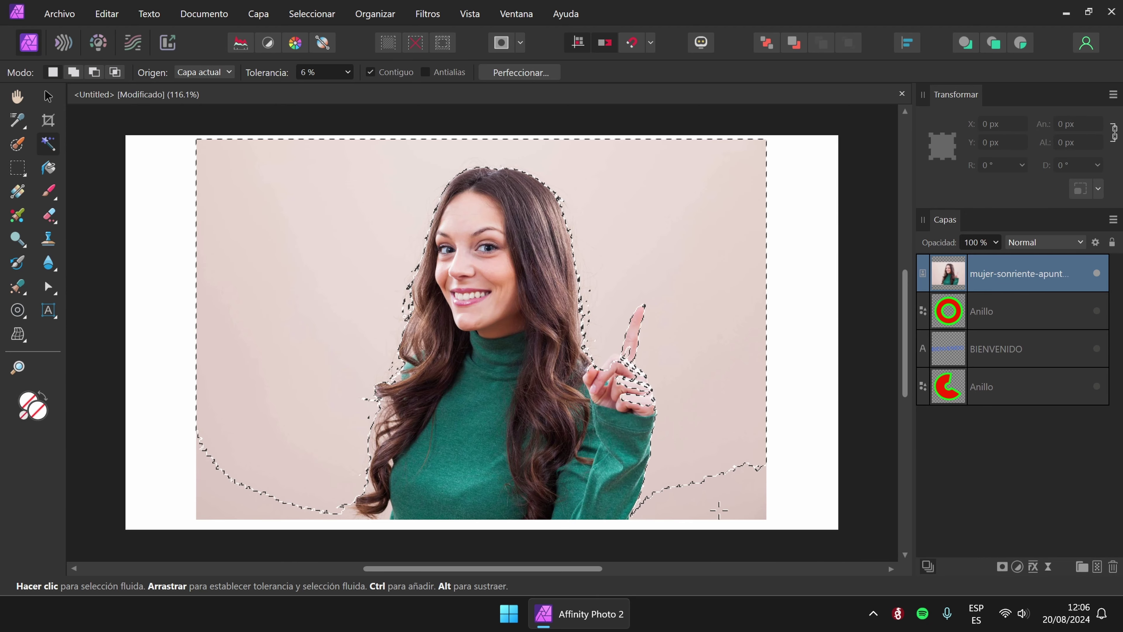
click(712, 503)
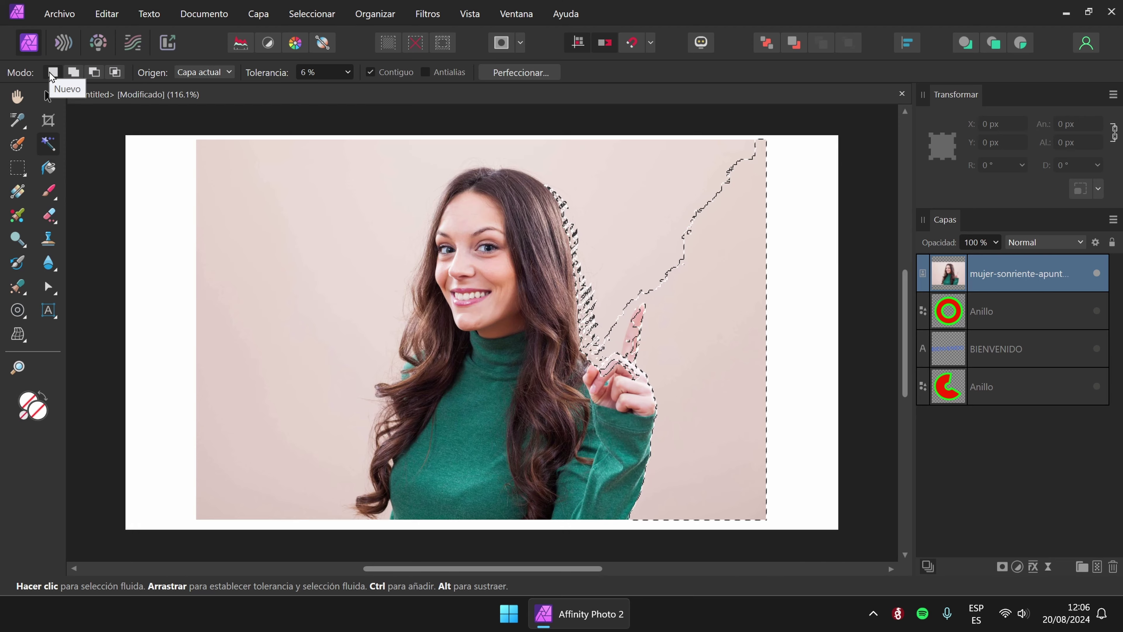
ctrl+click(233, 188)
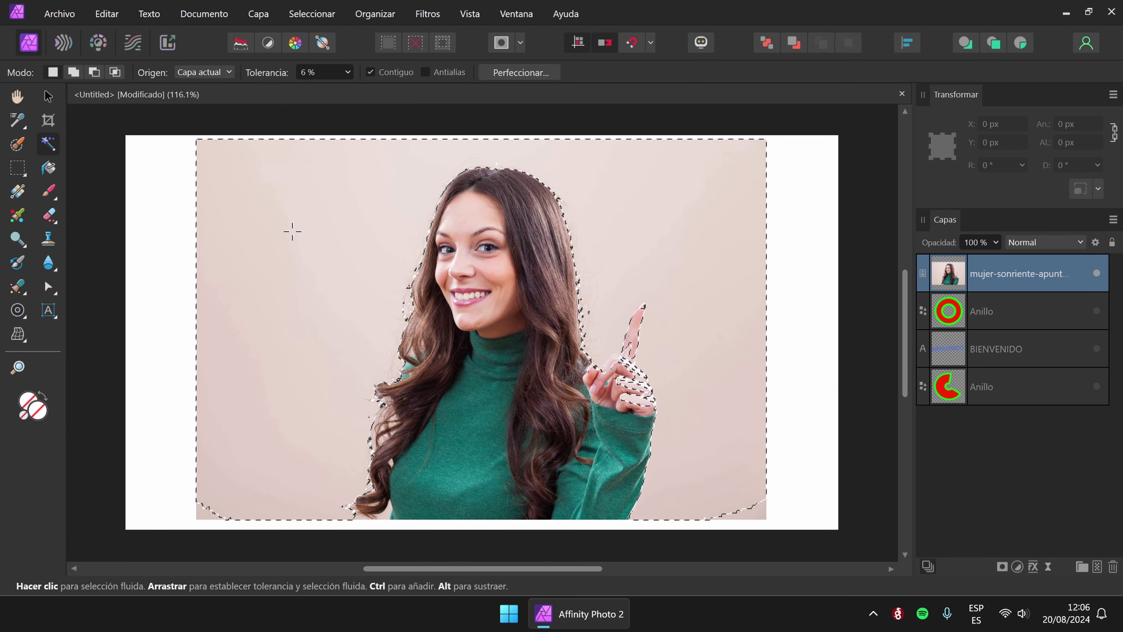
Flood-select the green sweater at 6 % and then 11 % tolerance, clearing each attempt.
drag(479, 417, 479, 425)
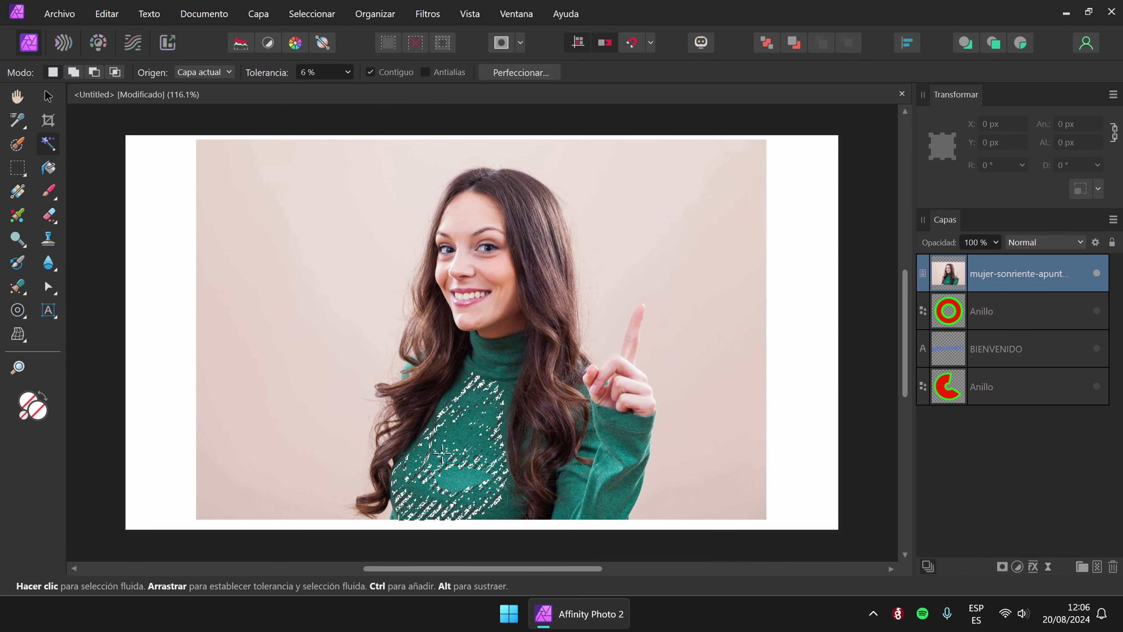
drag(470, 403, 473, 378)
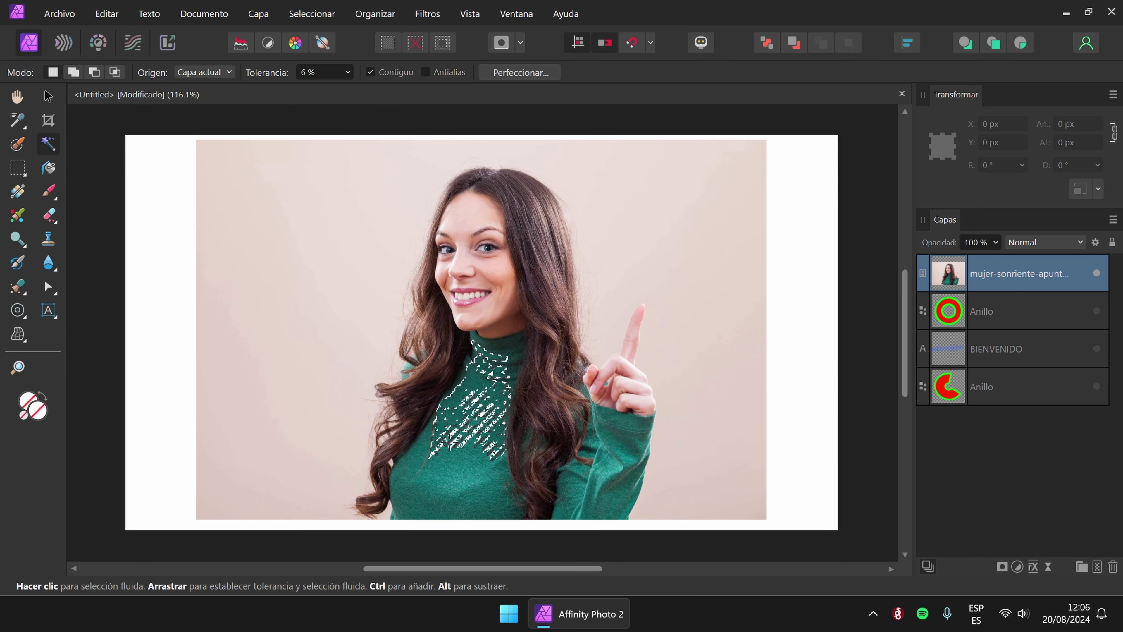
click(456, 452)
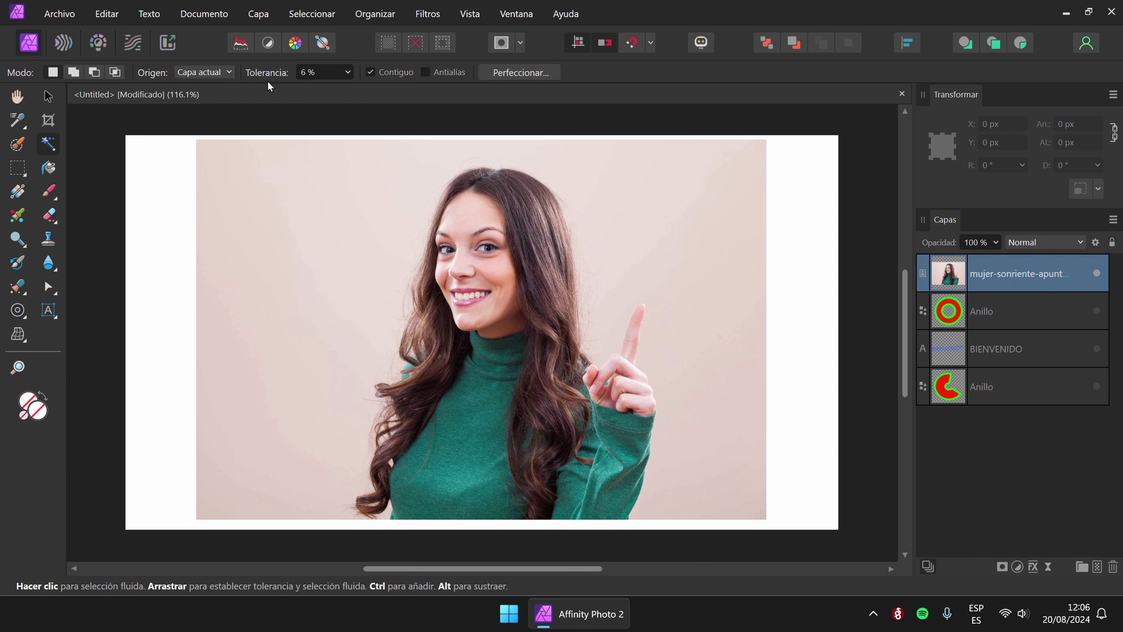
click(346, 75)
drag(352, 90, 357, 91)
click(474, 408)
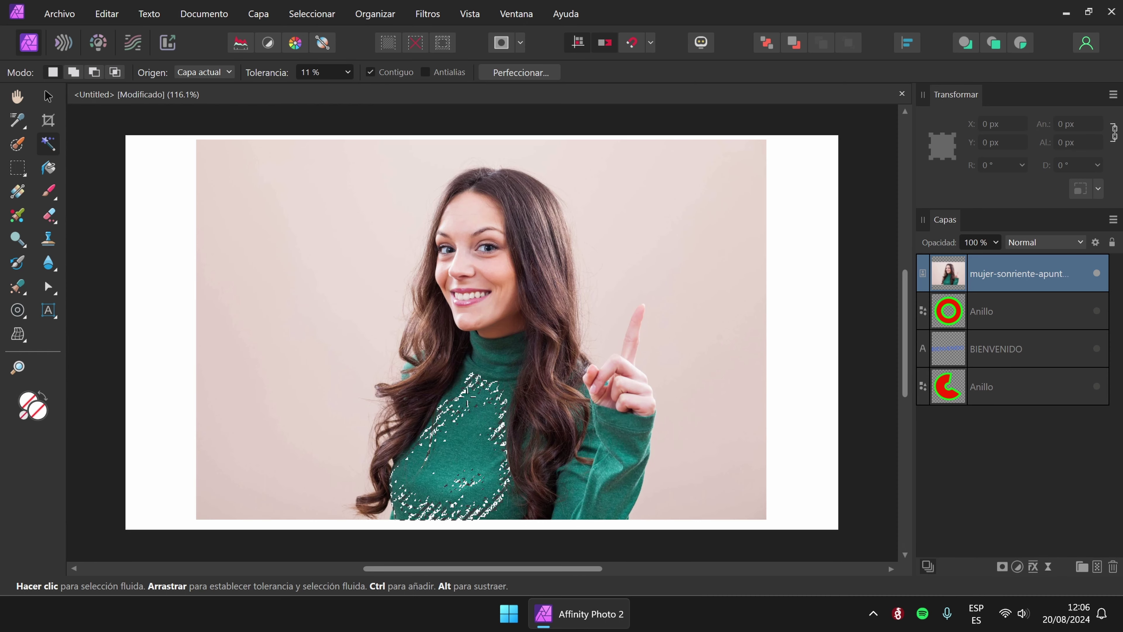
key(ctrl+d)
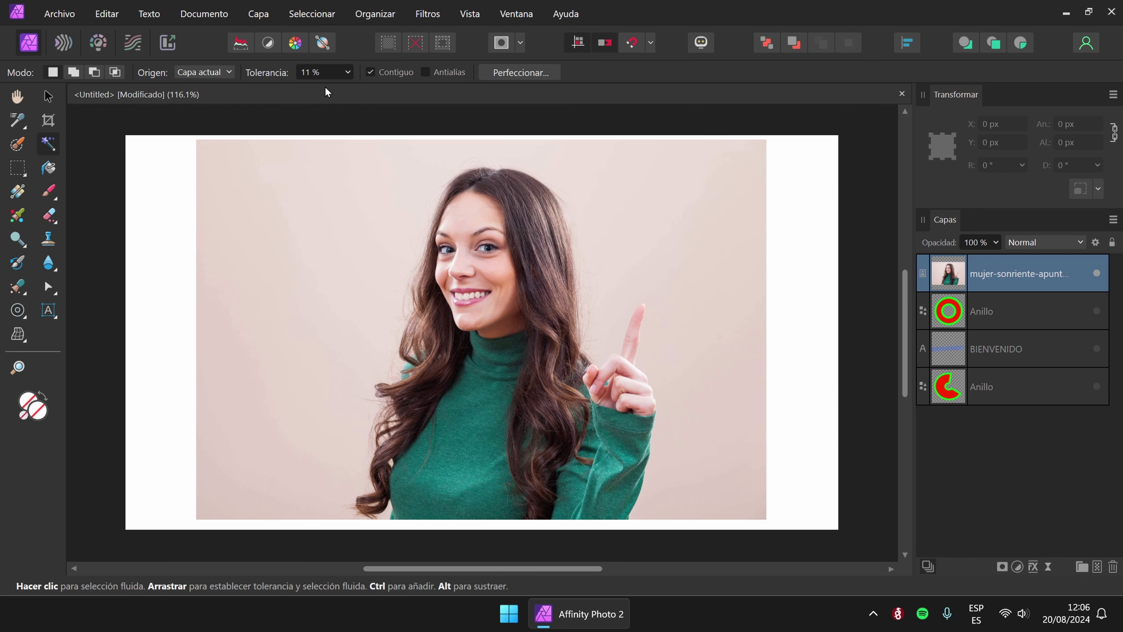
Flood-select hair strands and the sweater edge at 21 % tolerance, then deselect.
click(349, 74)
drag(349, 89, 360, 89)
click(509, 406)
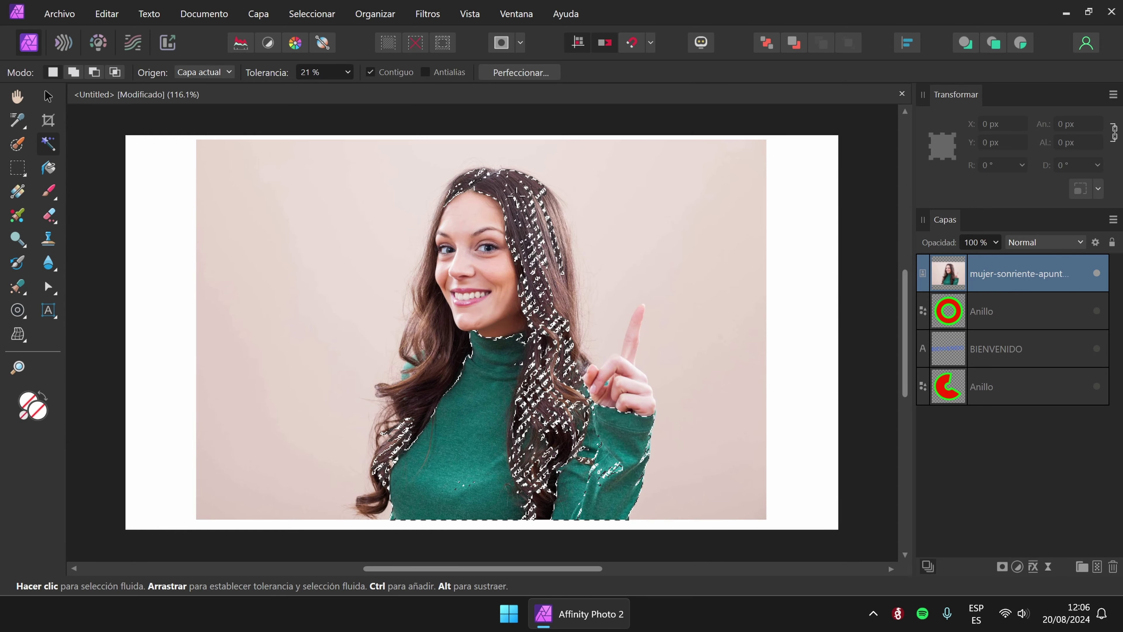
key(ctrl+d)
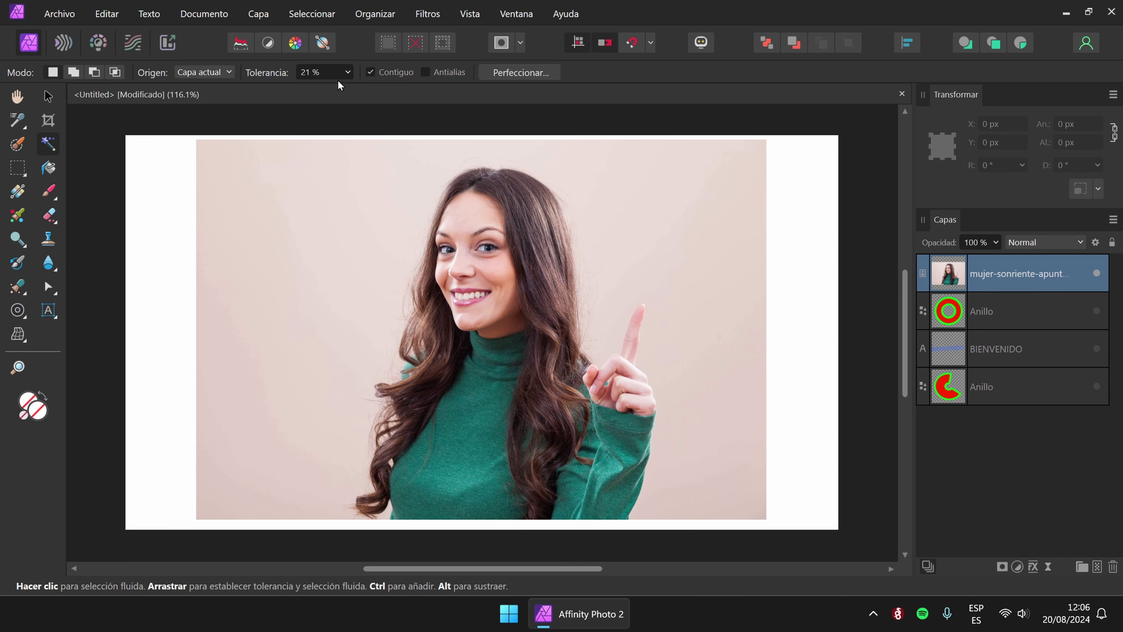
Flood-select the green sweater at 13 % tolerance, add a hair strand, then clear it.
click(345, 72)
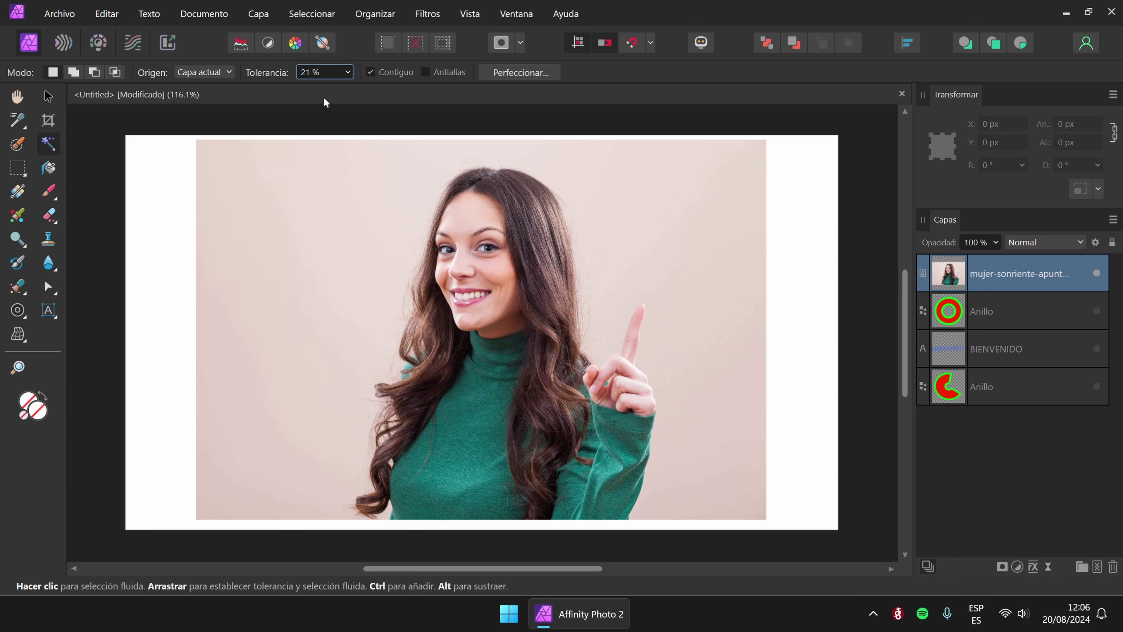
click(347, 73)
drag(349, 93, 343, 94)
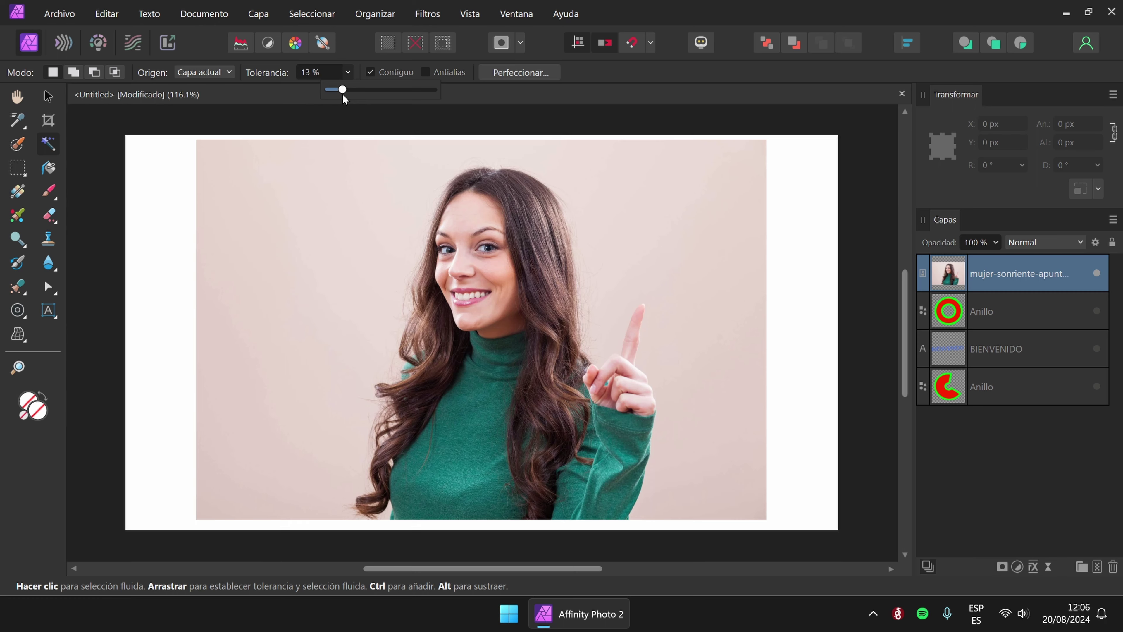
click(469, 427)
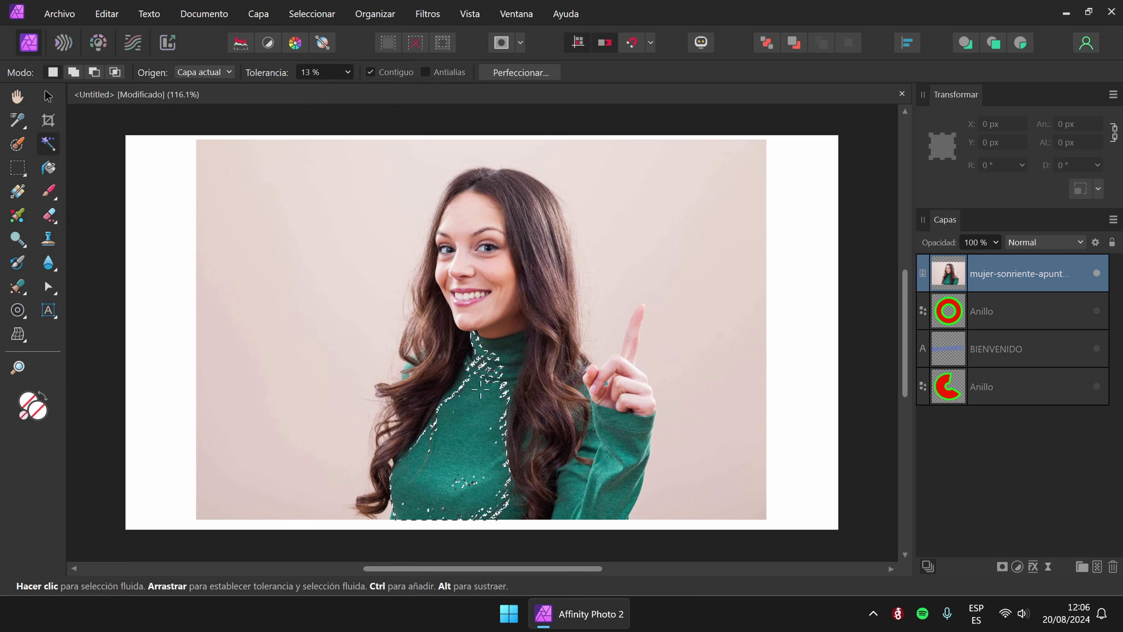
ctrl+click(523, 407)
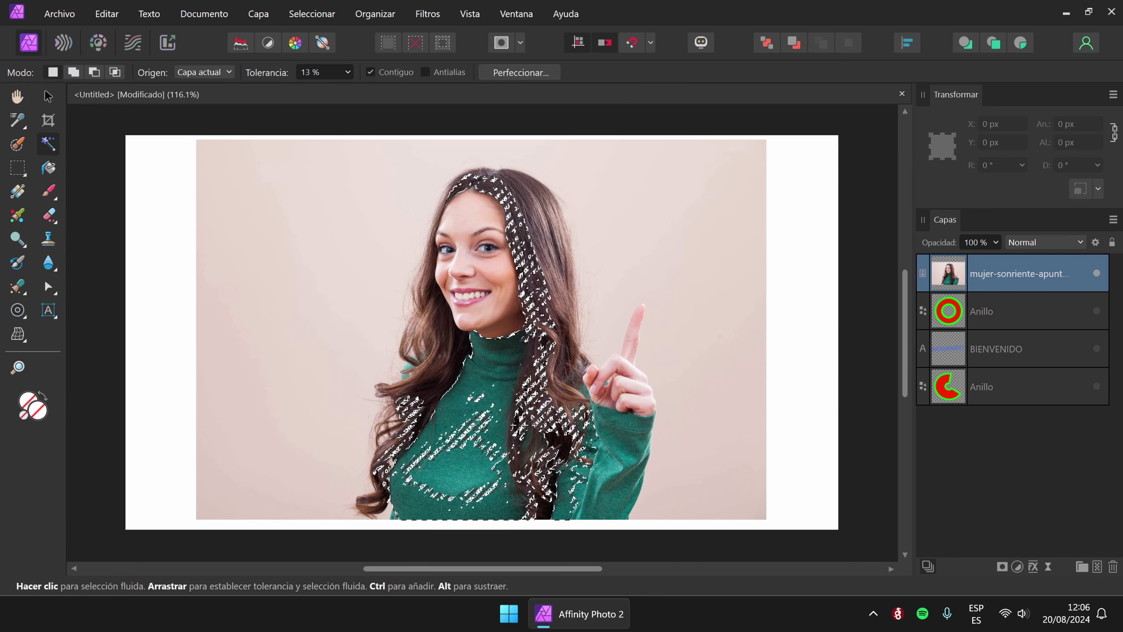
key(ctrl+s)
key(ctrl+d)
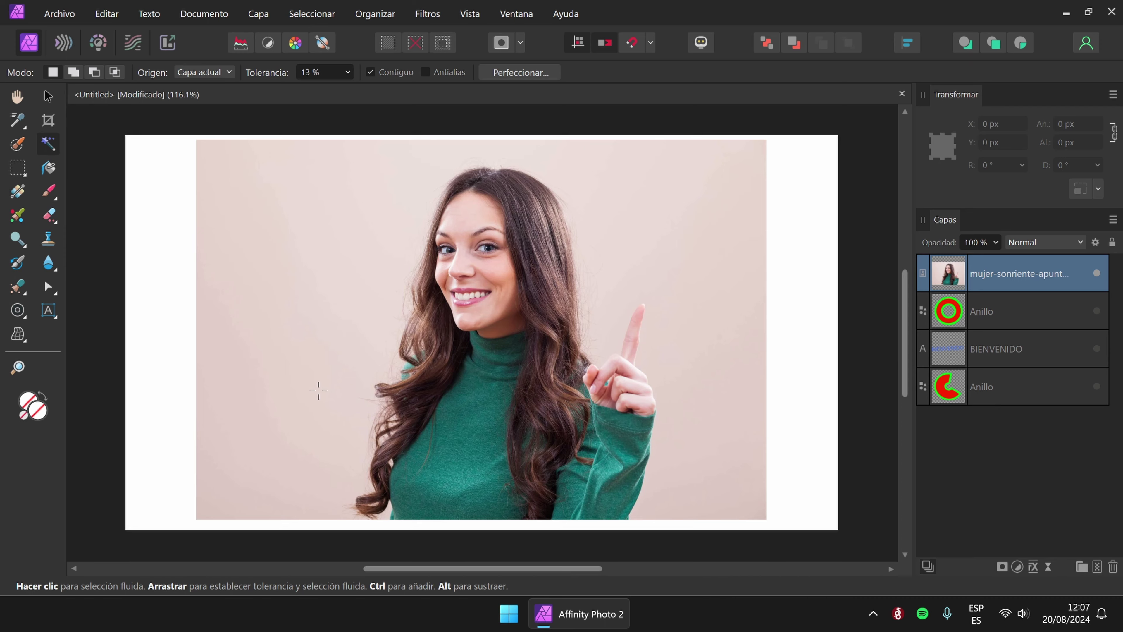
Flood-select the pink background, add the raised finger in Add mode, then deselect.
click(256, 457)
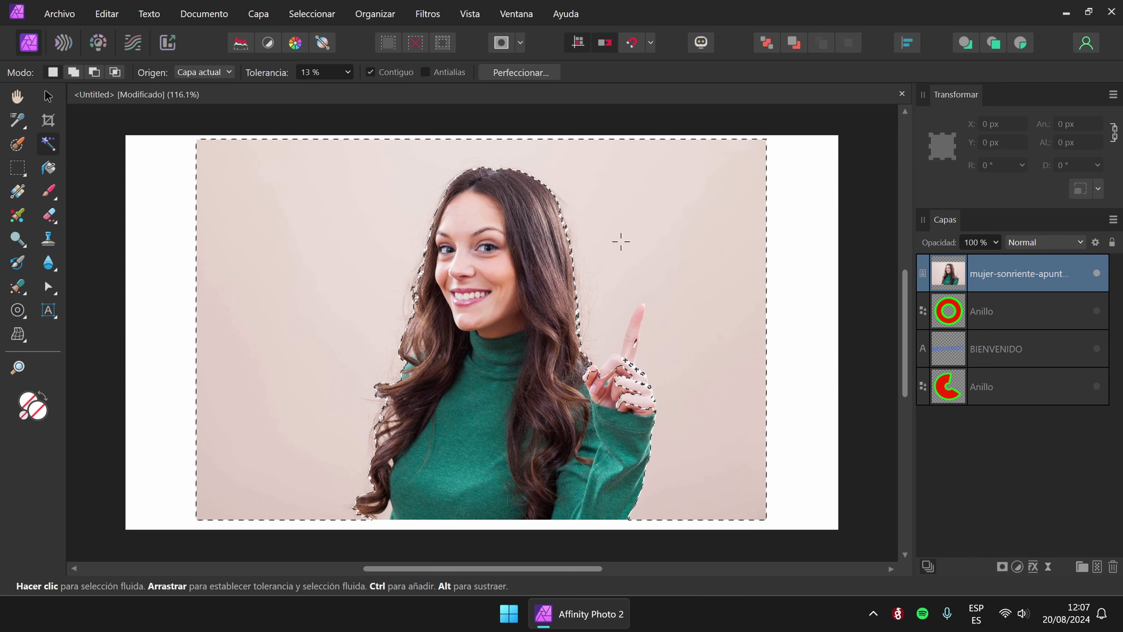
click(340, 77)
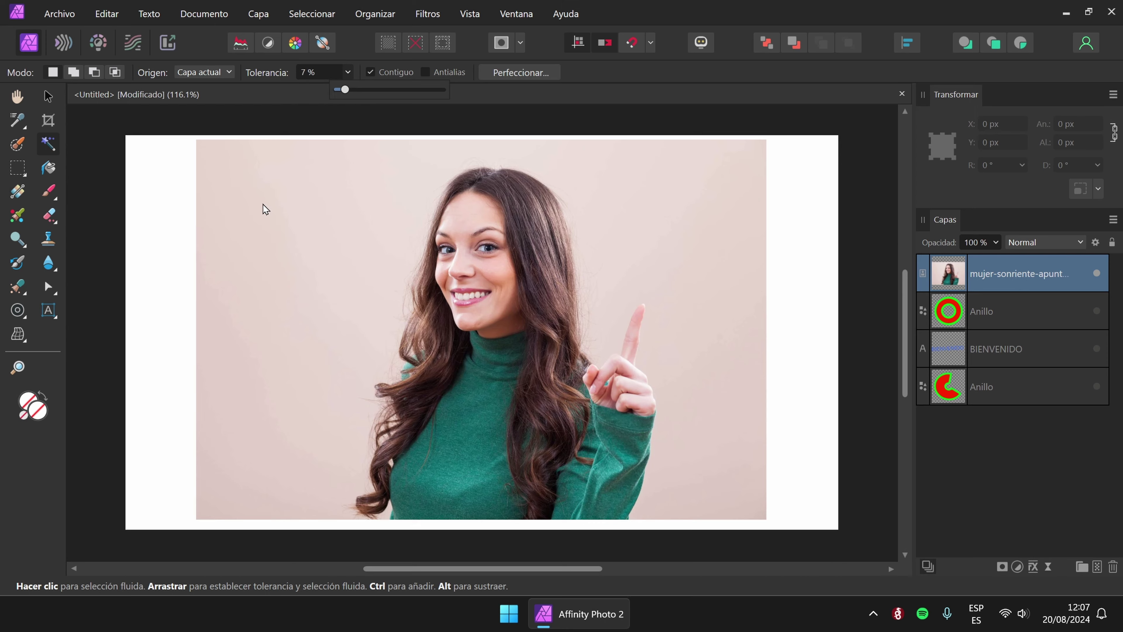
click(73, 73)
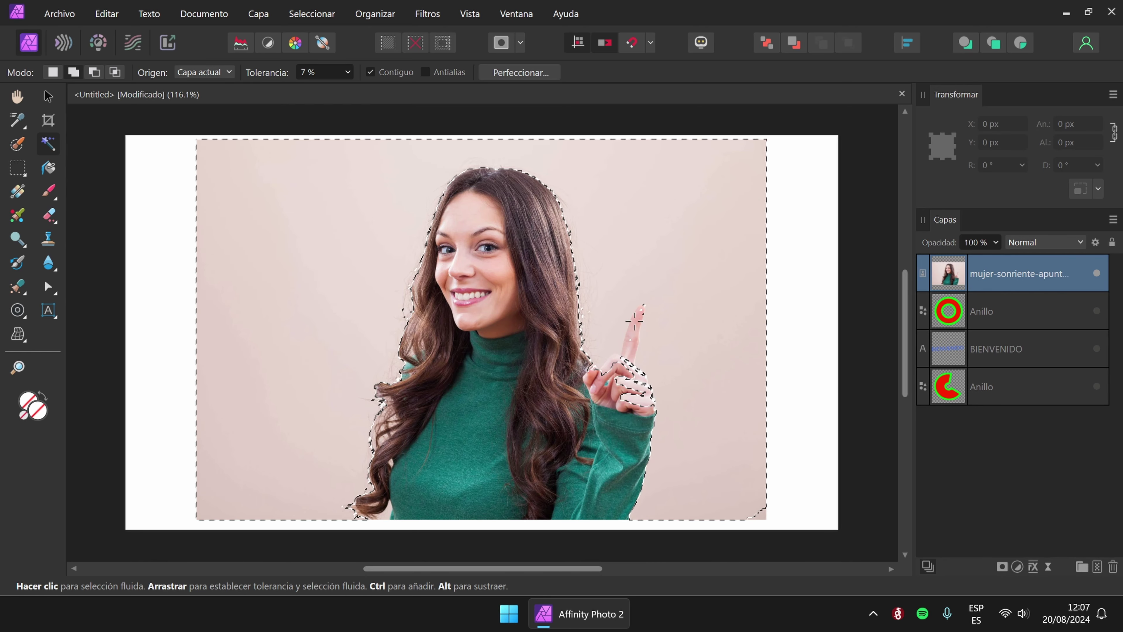
click(632, 332)
click(93, 72)
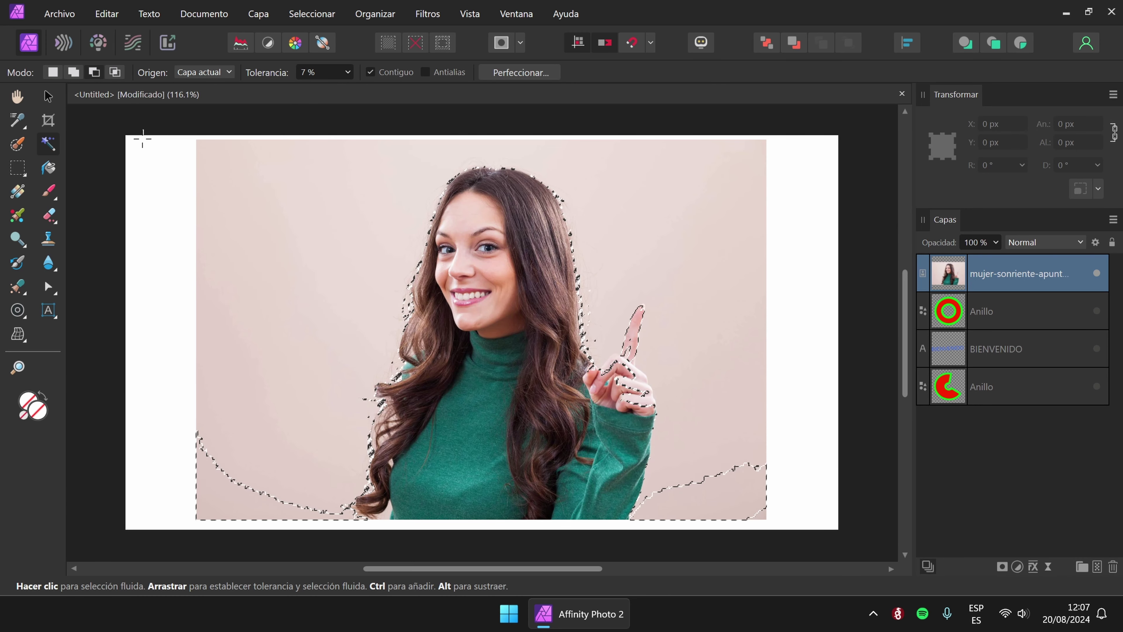
key(ctrl+d)
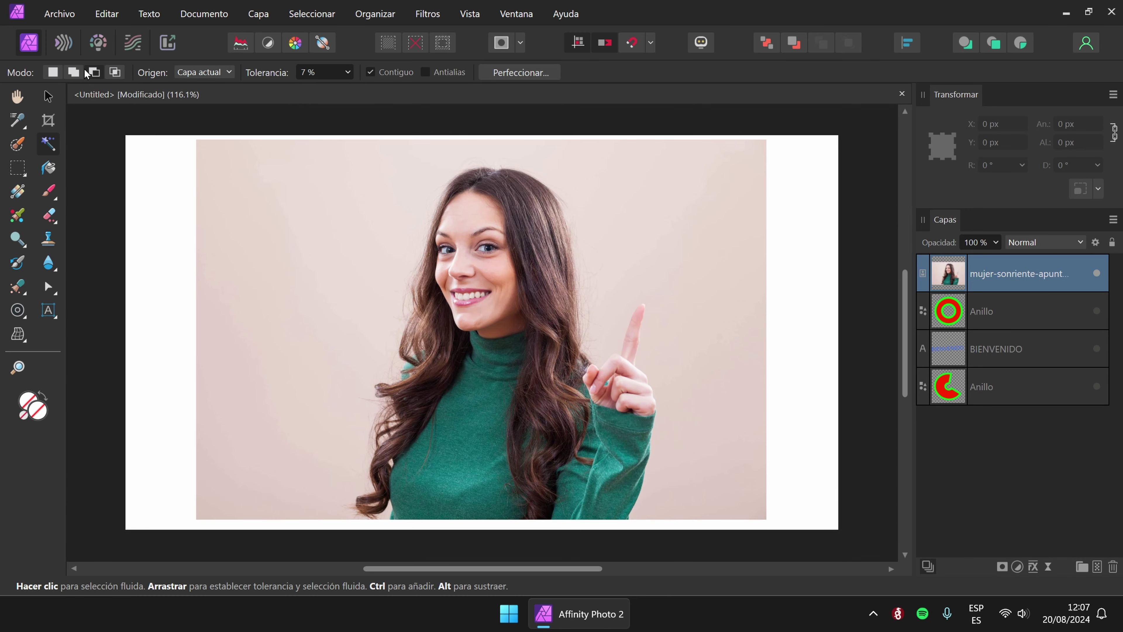
In New mode, flood-select patches of the sweater's collar and chest at 7 % tolerance.
click(53, 73)
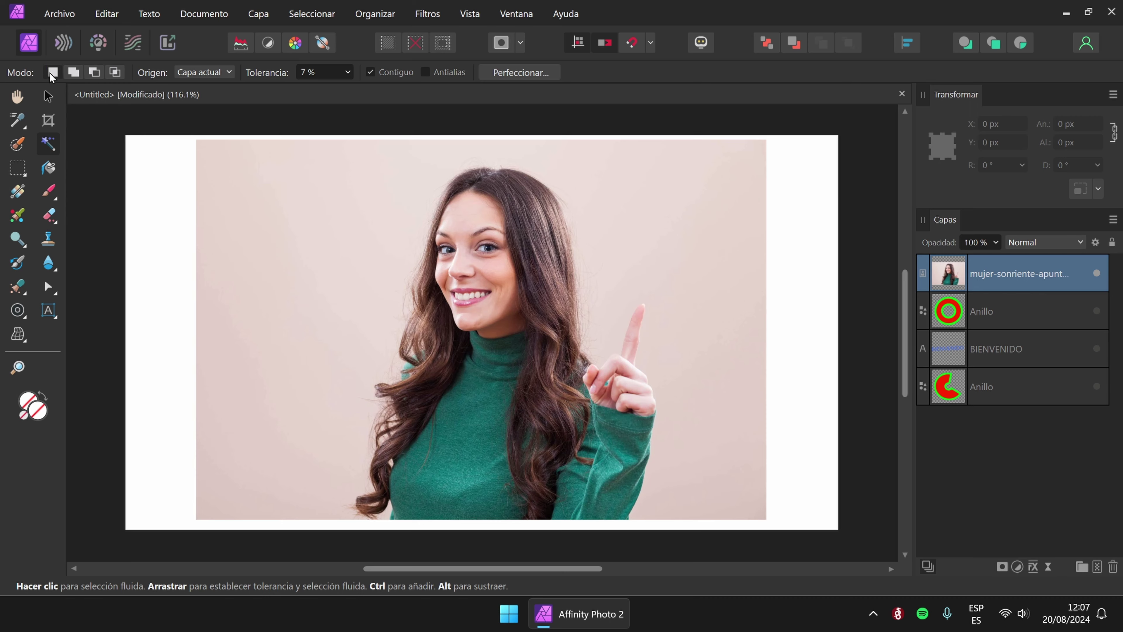
click(455, 443)
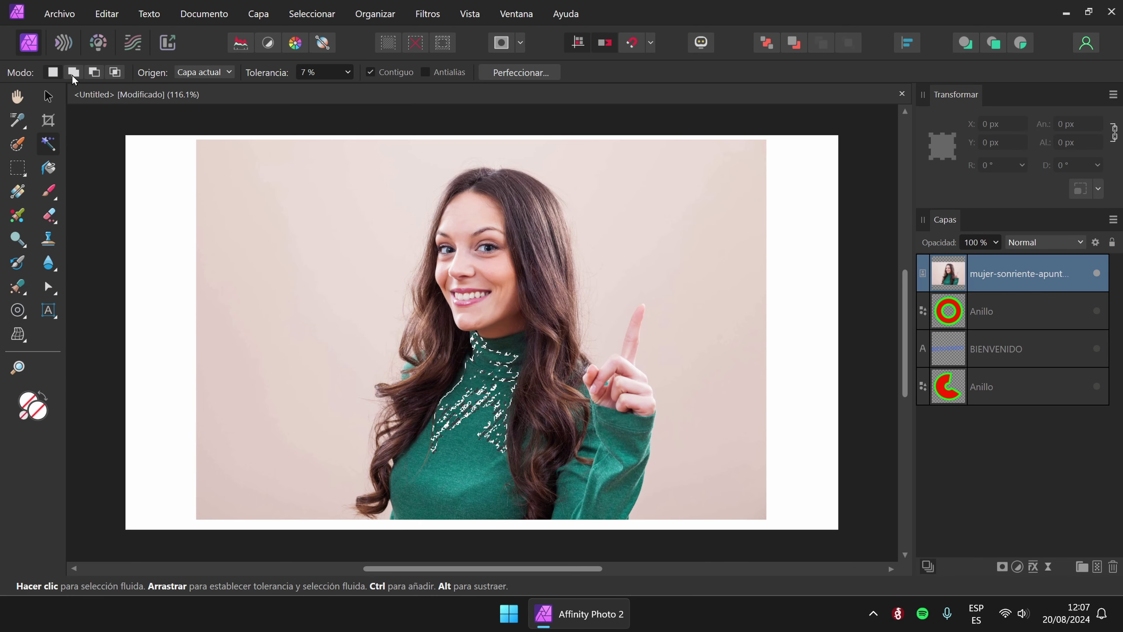
click(427, 453)
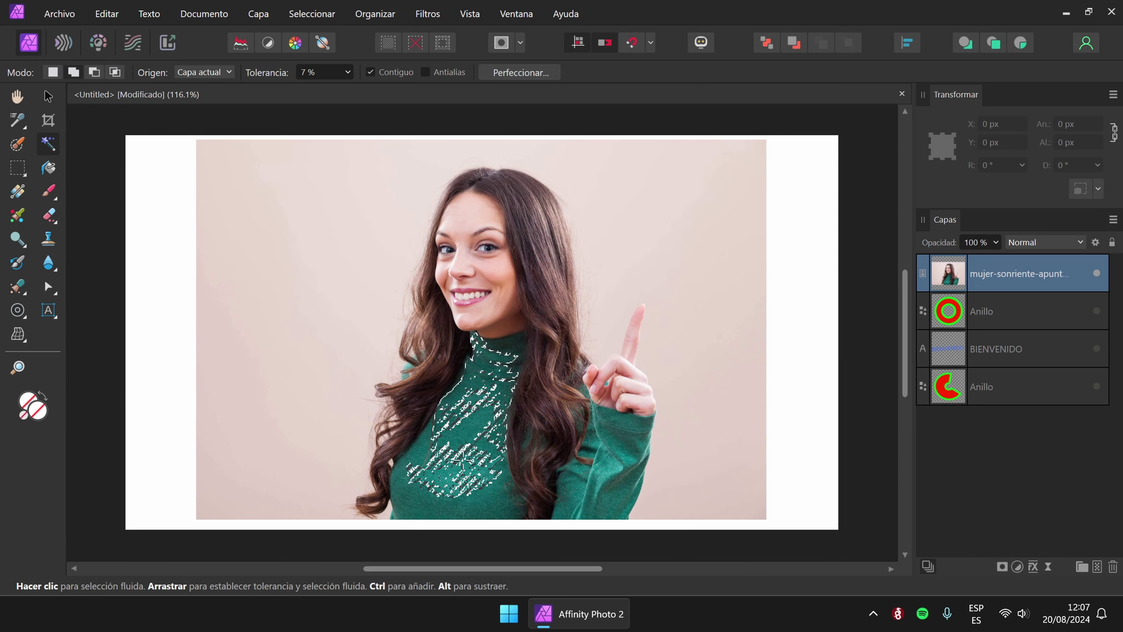
click(96, 71)
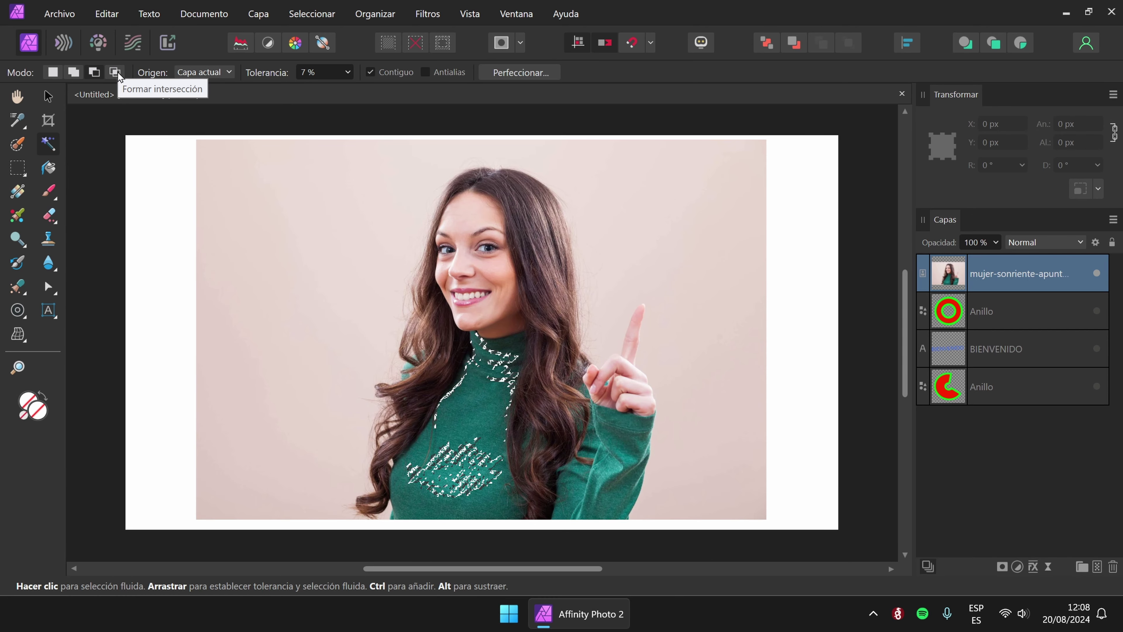
click(18, 169)
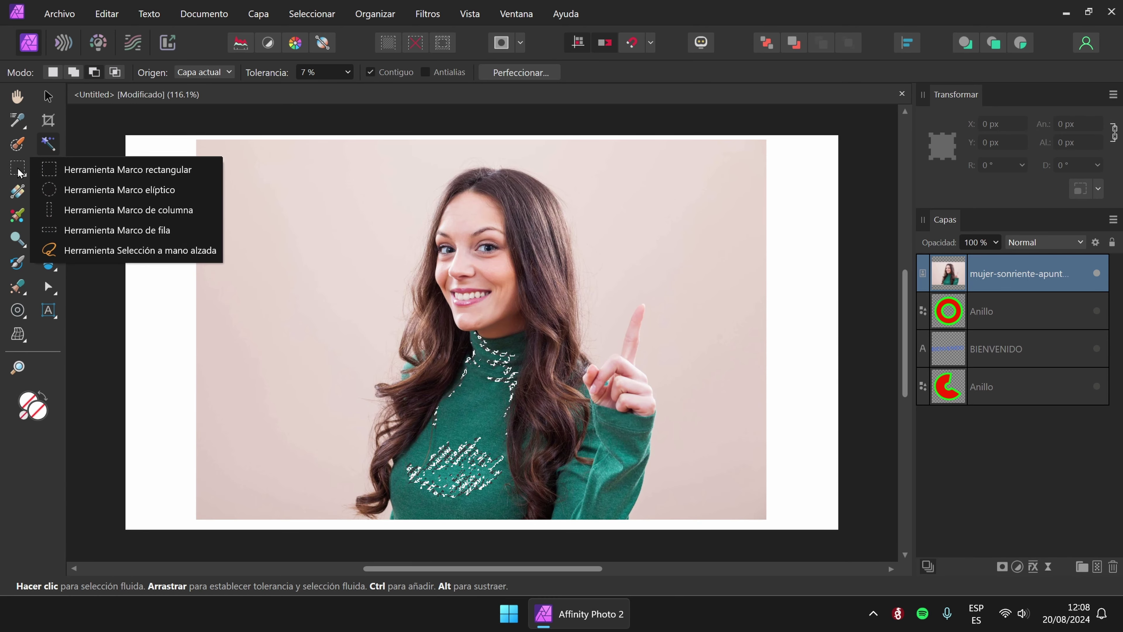
Intersect two rectangles at the photo's top-left into a 127×145 px overlap, then deselect.
click(90, 171)
click(248, 180)
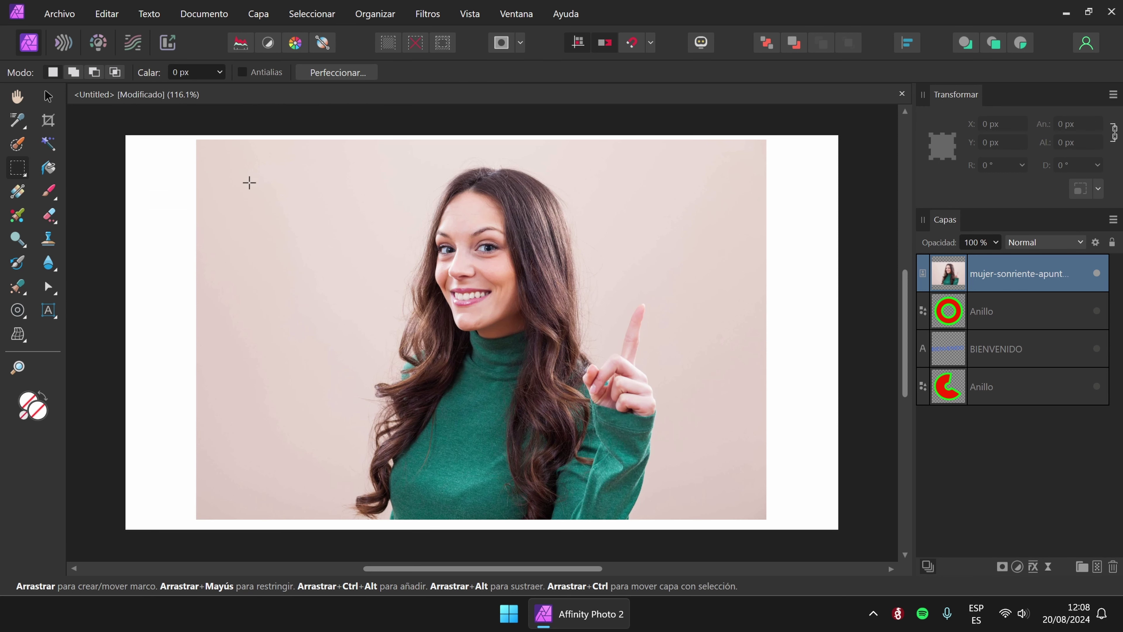
drag(213, 162, 307, 267)
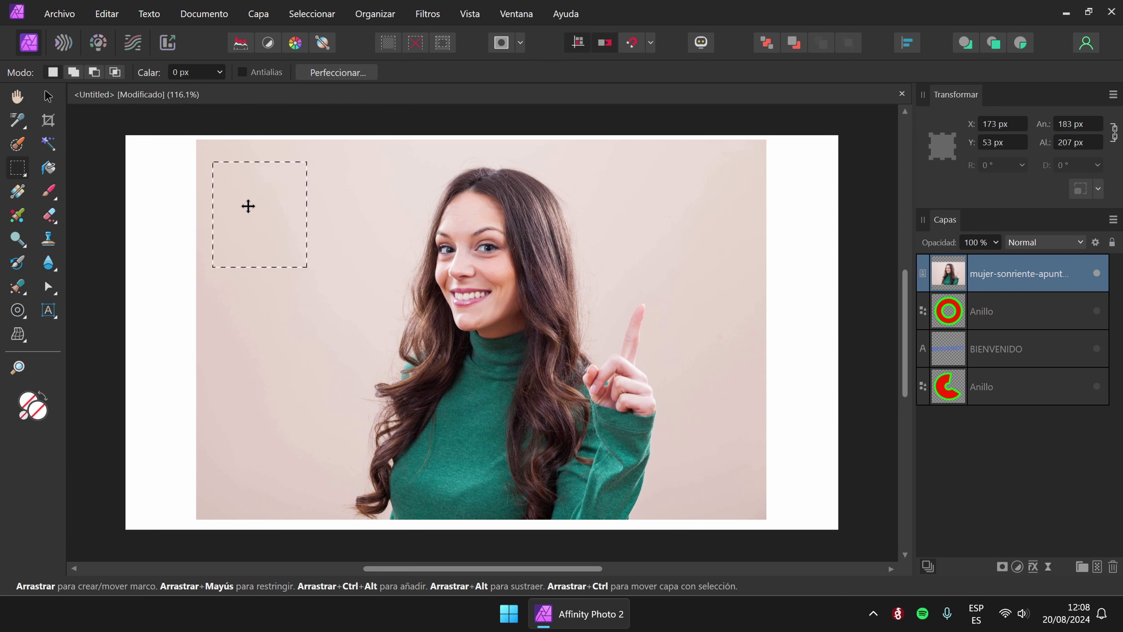
click(119, 73)
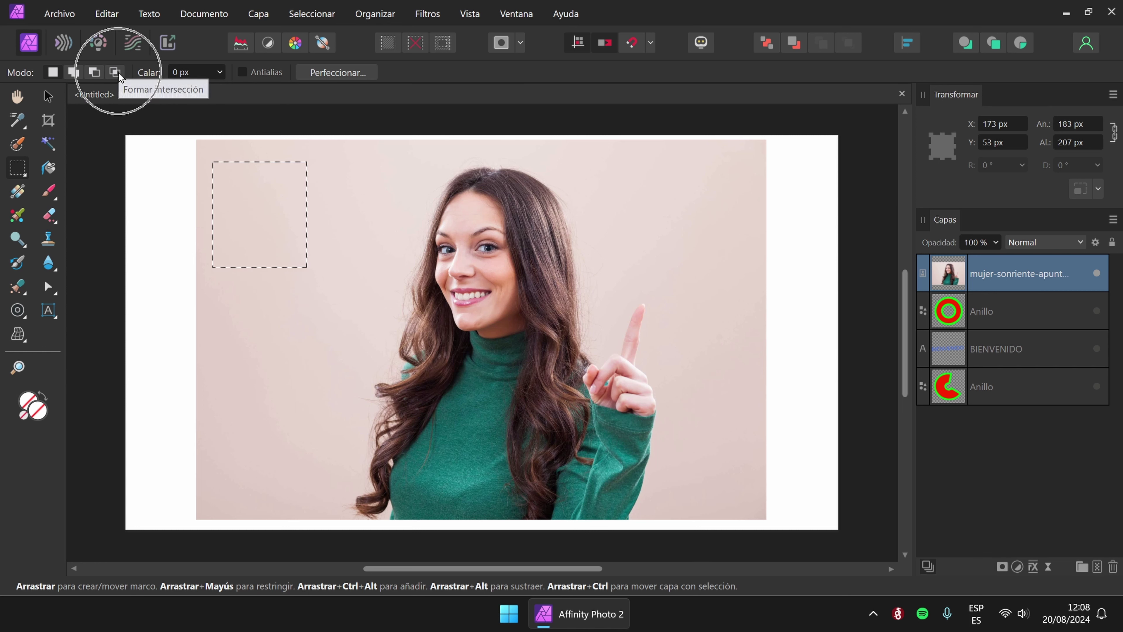
drag(242, 194, 341, 311)
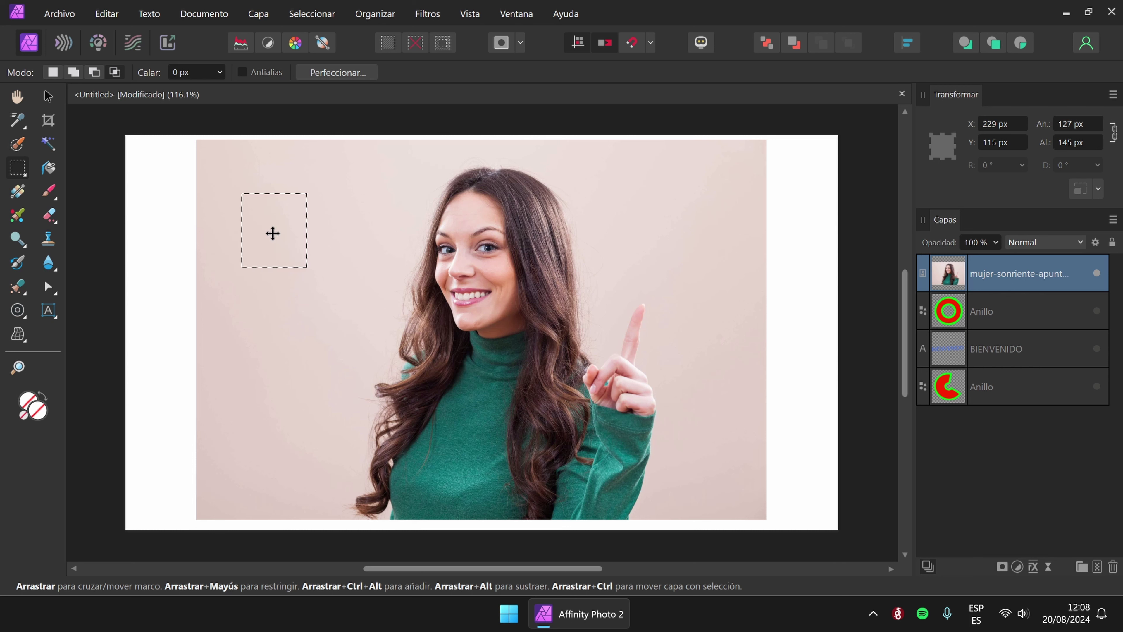
key(ctrl+d)
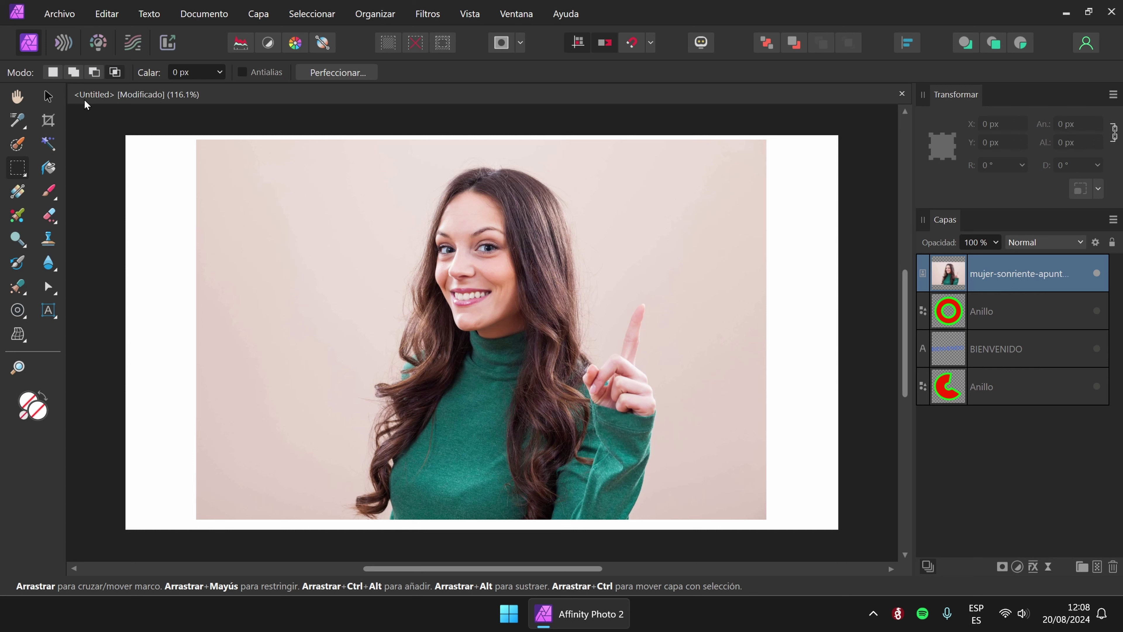
Intersect a tall background rectangle down to a small rectangle, then clear the selection.
click(54, 74)
drag(216, 170, 343, 379)
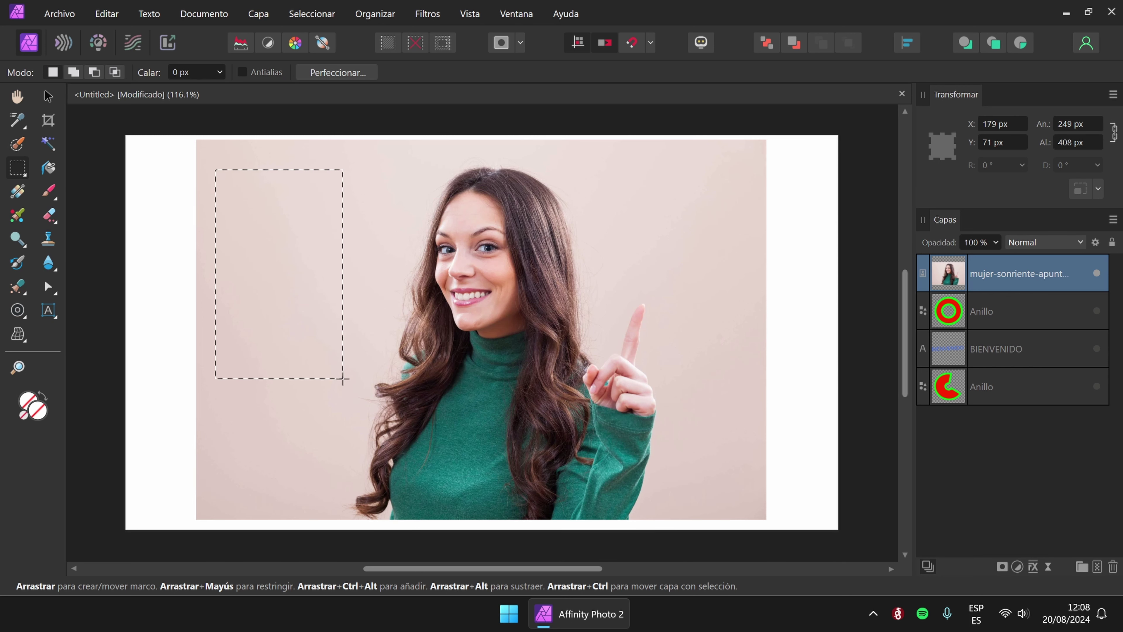
click(115, 72)
drag(304, 308, 368, 401)
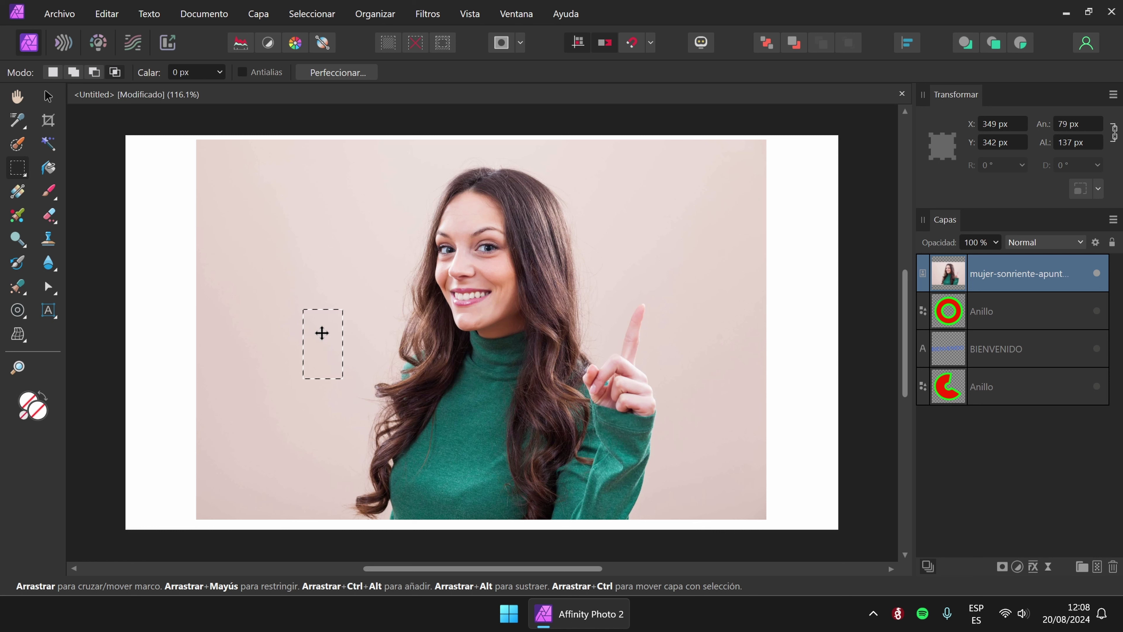
click(324, 320)
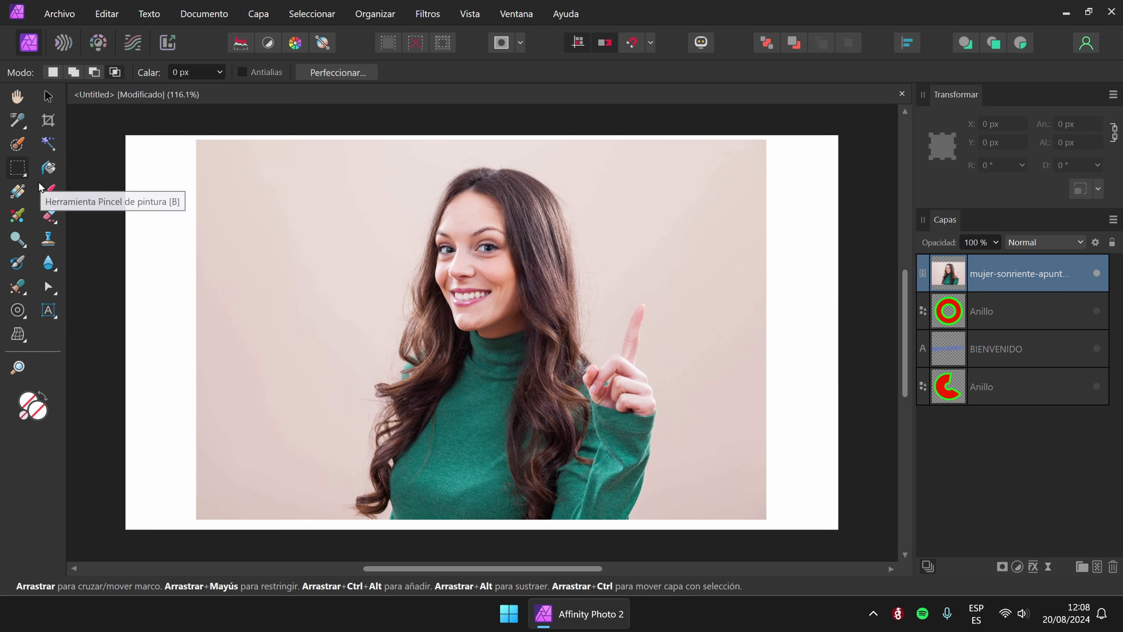
click(41, 146)
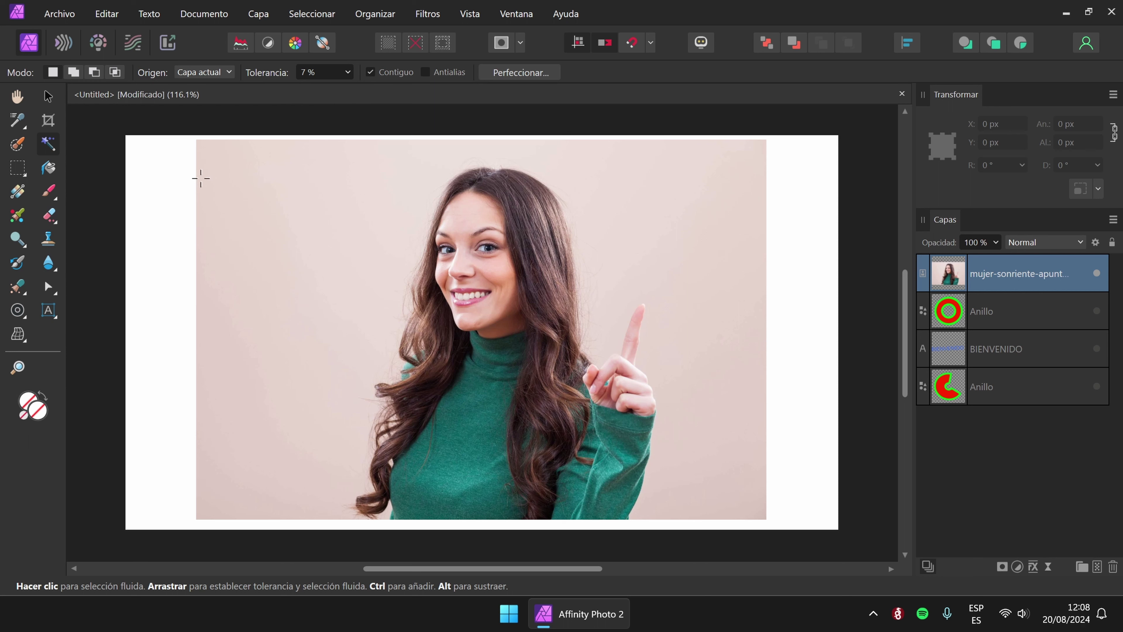
Keep Origen sampling the current layer, colour-select the top of the hair, then clear it.
click(228, 73)
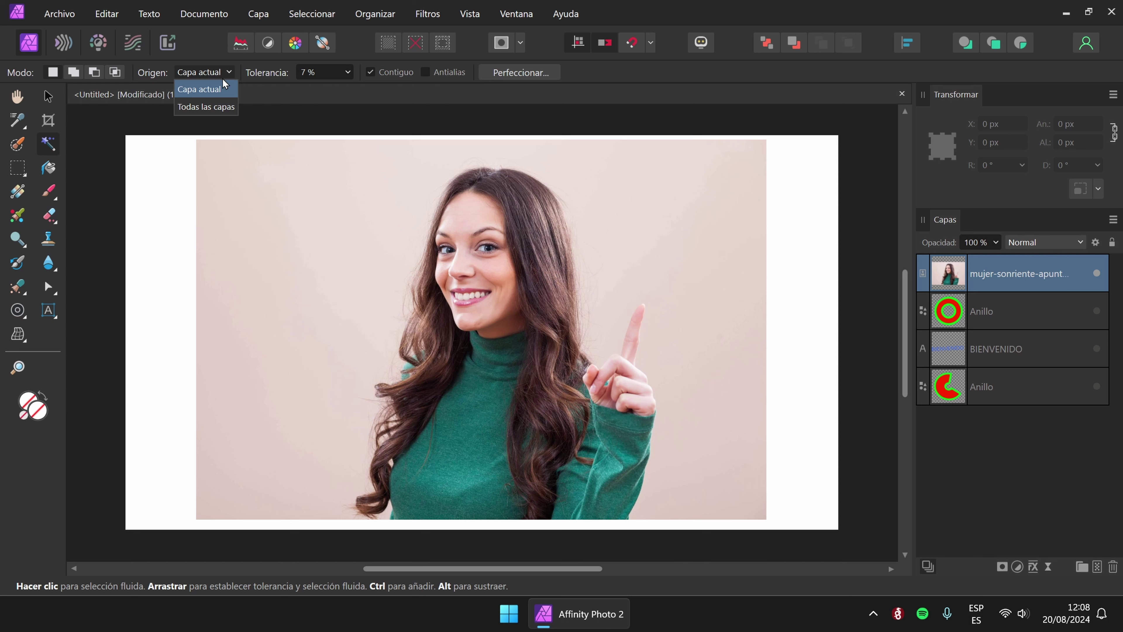
click(198, 94)
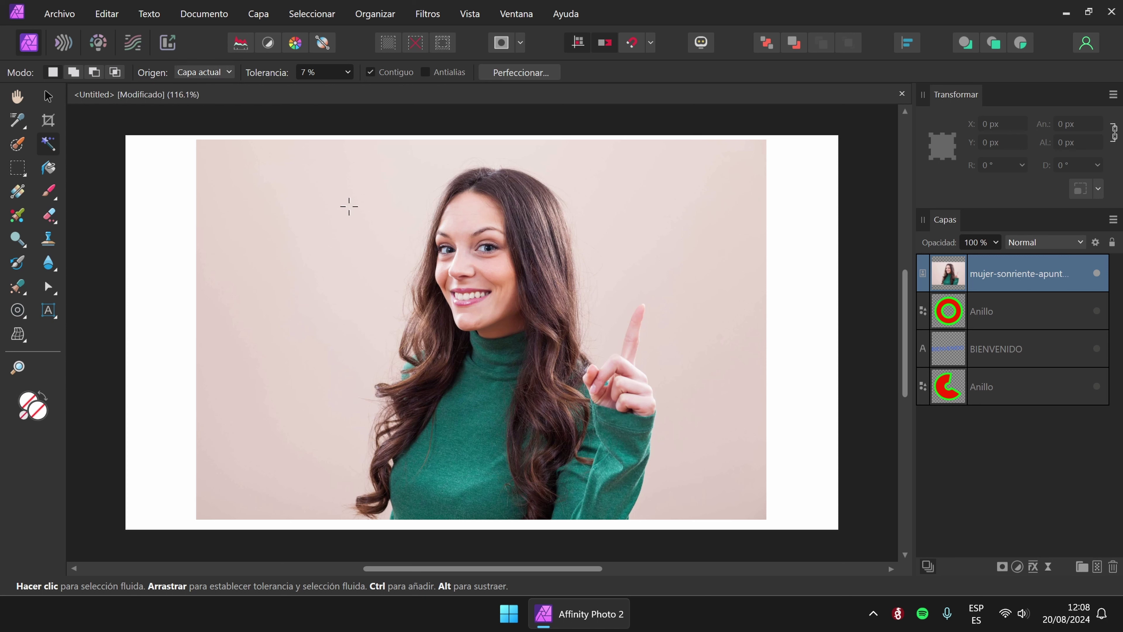
click(547, 190)
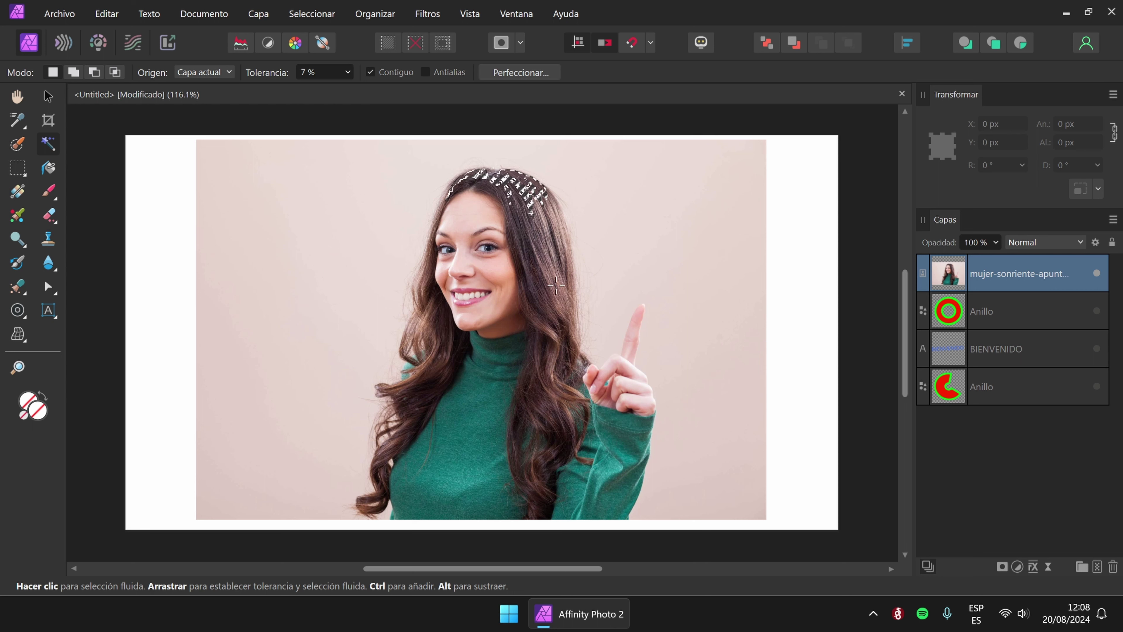
click(213, 119)
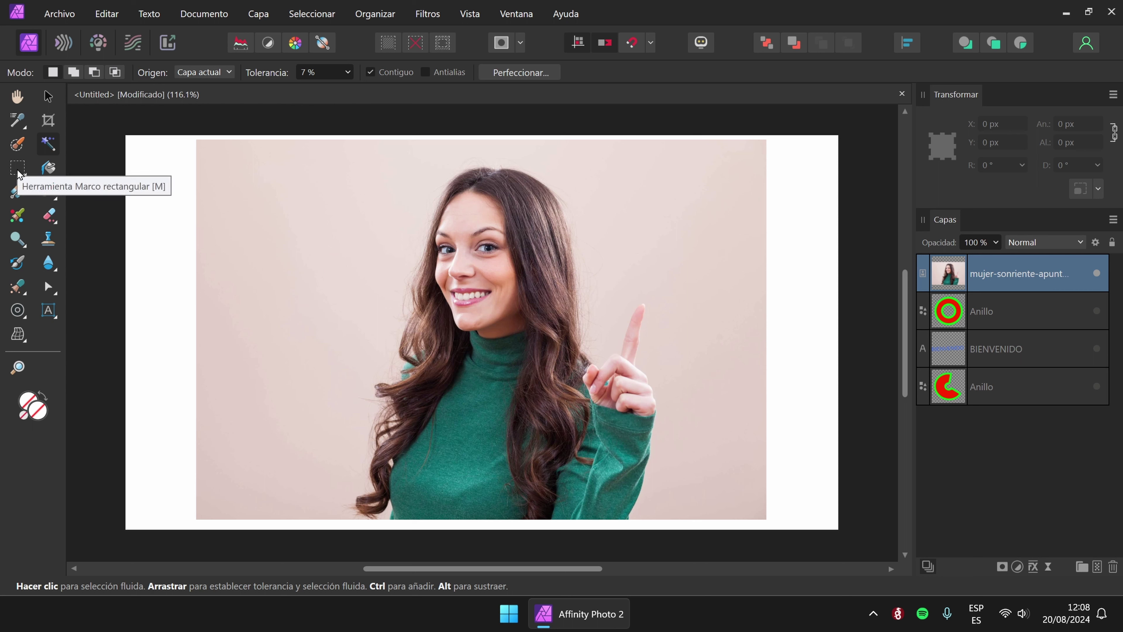
Select a 253 × 390 px rectangle of pink background at the photo's upper left.
click(30, 171)
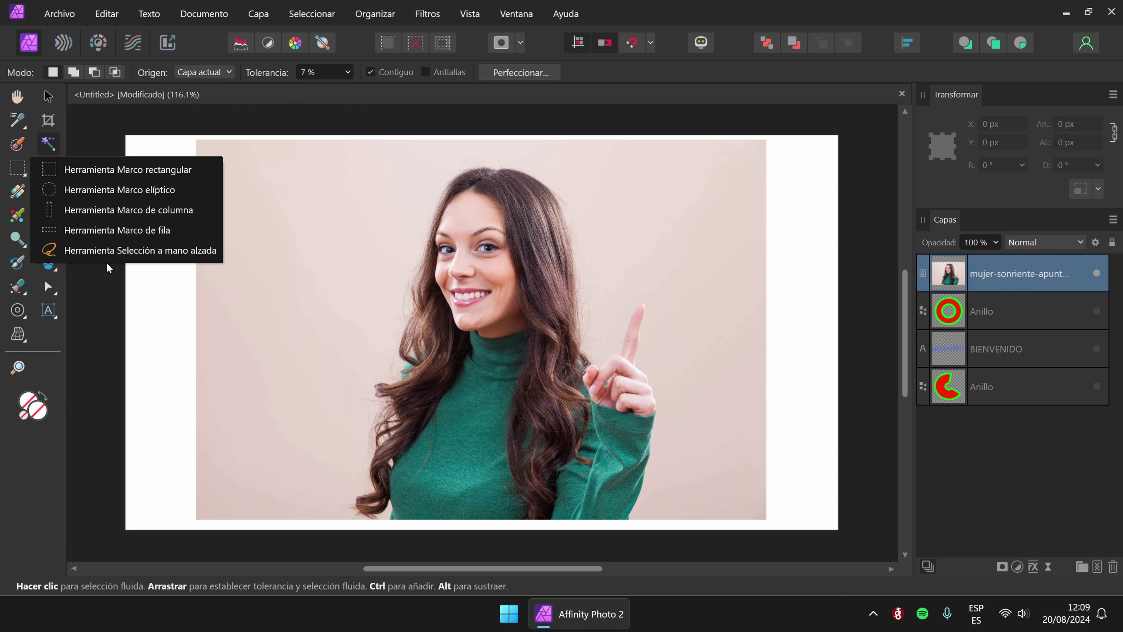
click(163, 171)
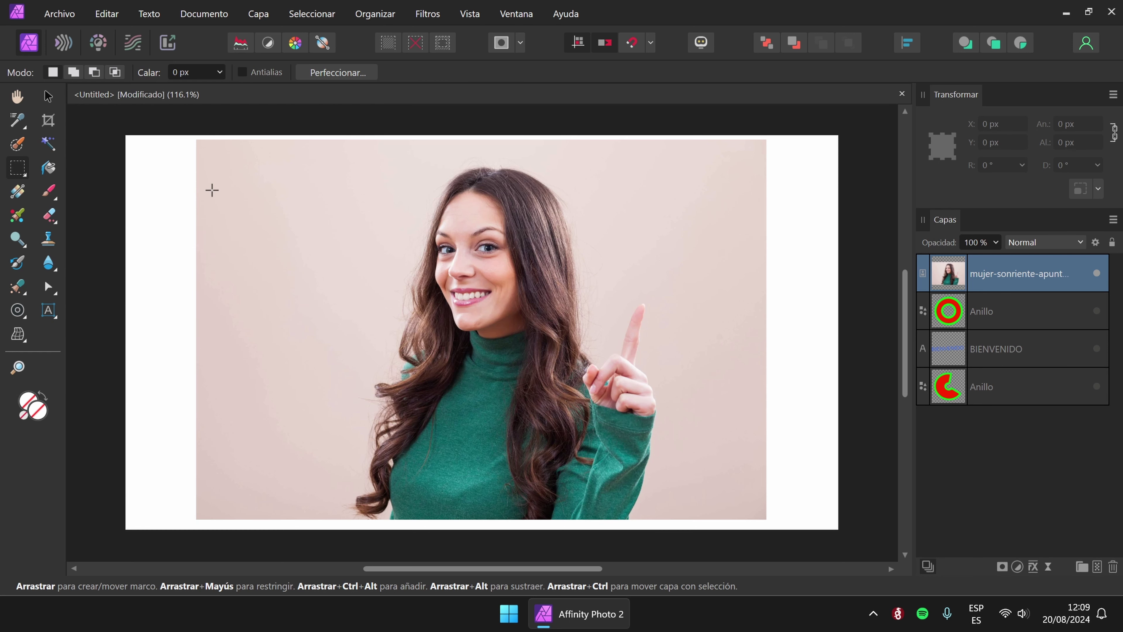
drag(212, 168, 341, 366)
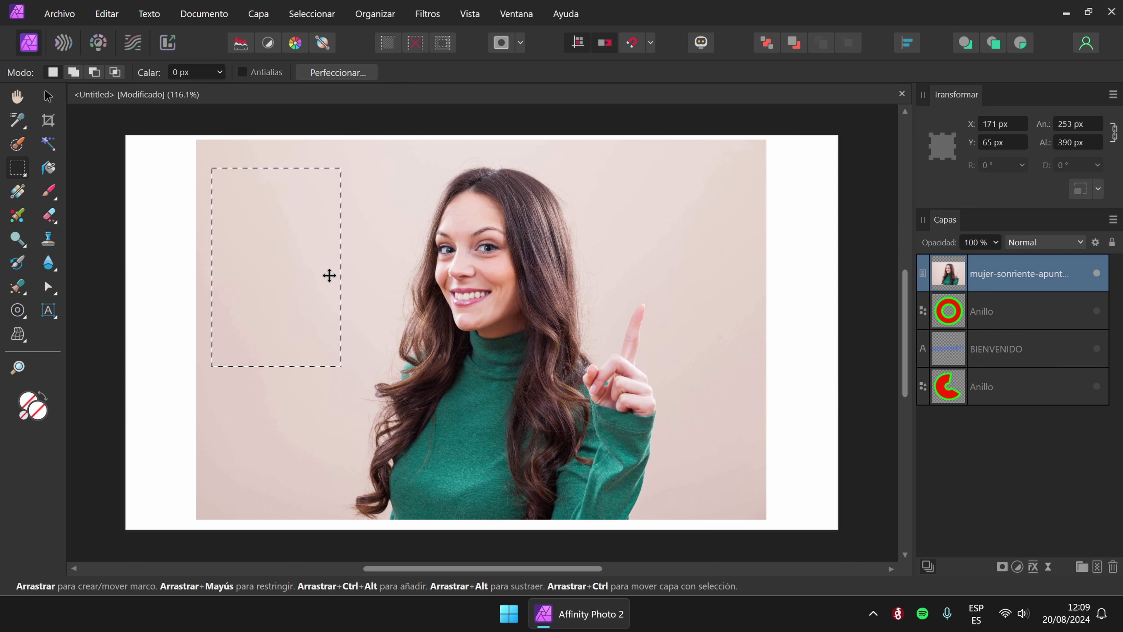
Clear the background selection and rasterize the photo layer from its Layers-panel menu.
key(Delete)
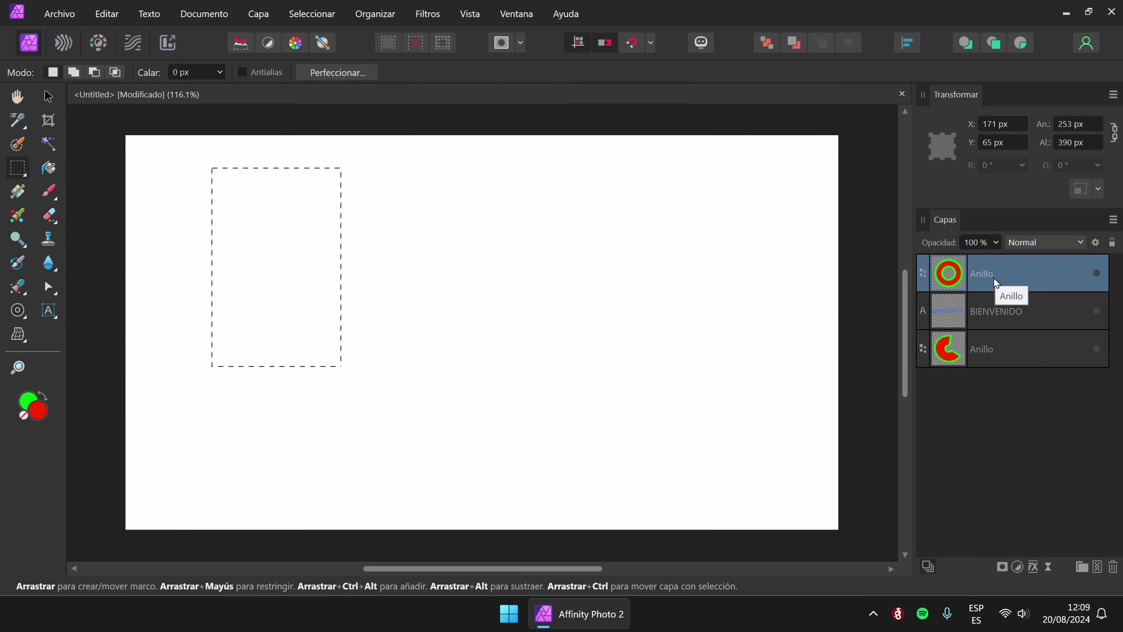
key(ctrl+d)
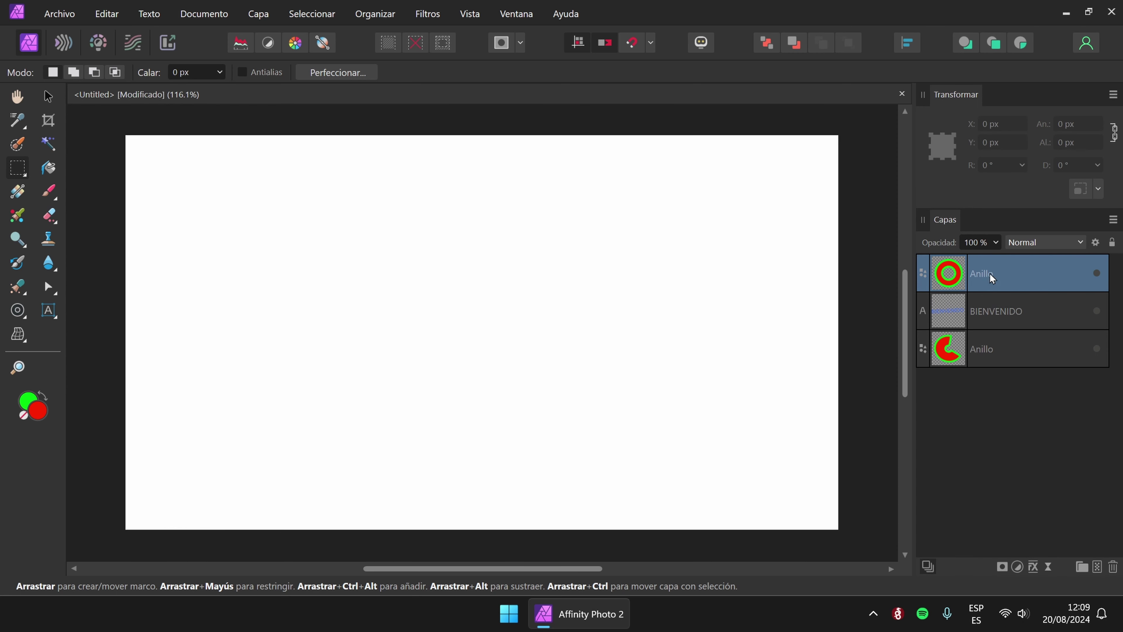
double_click(990, 274)
click(951, 279)
key(ctrl+shift+d)
key(ctrl+v)
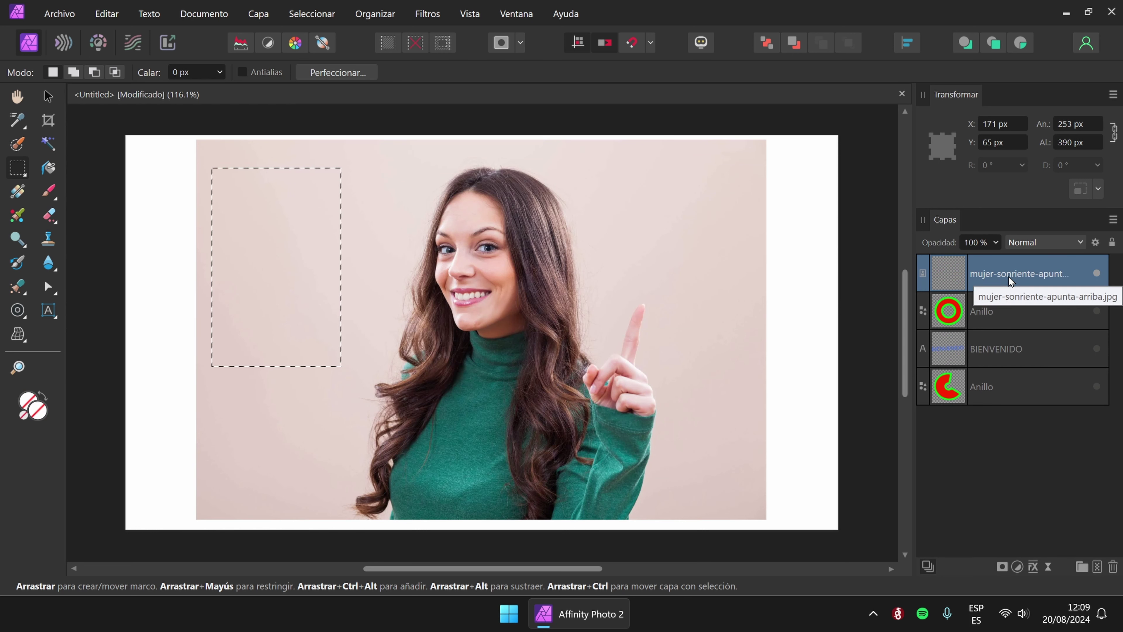
key(ctrl+d)
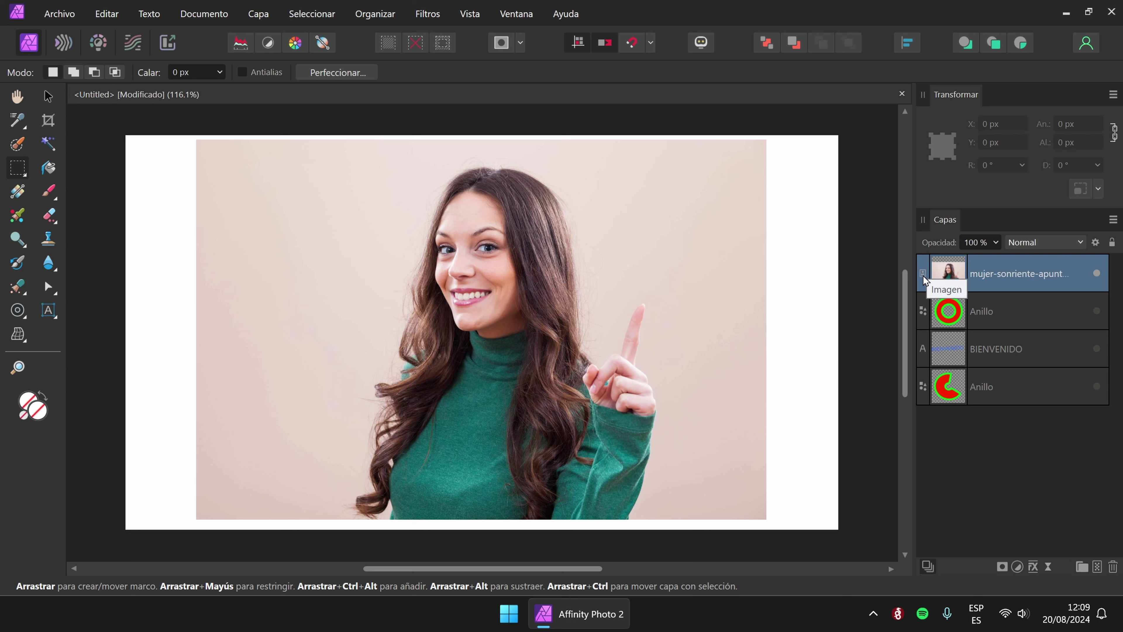
right_click(1025, 277)
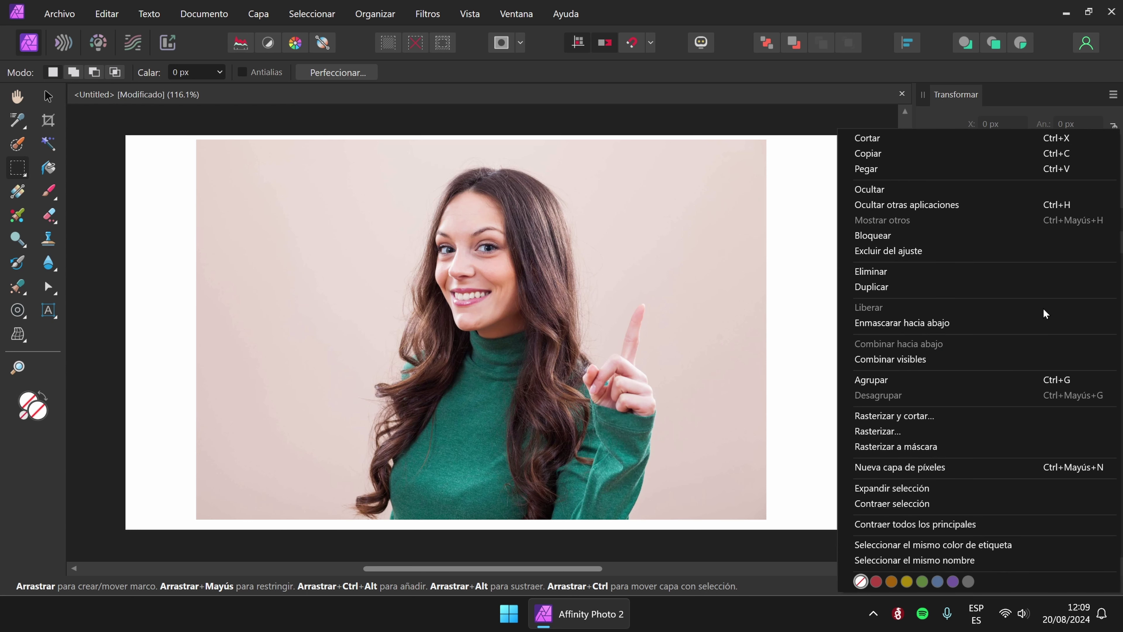
click(959, 435)
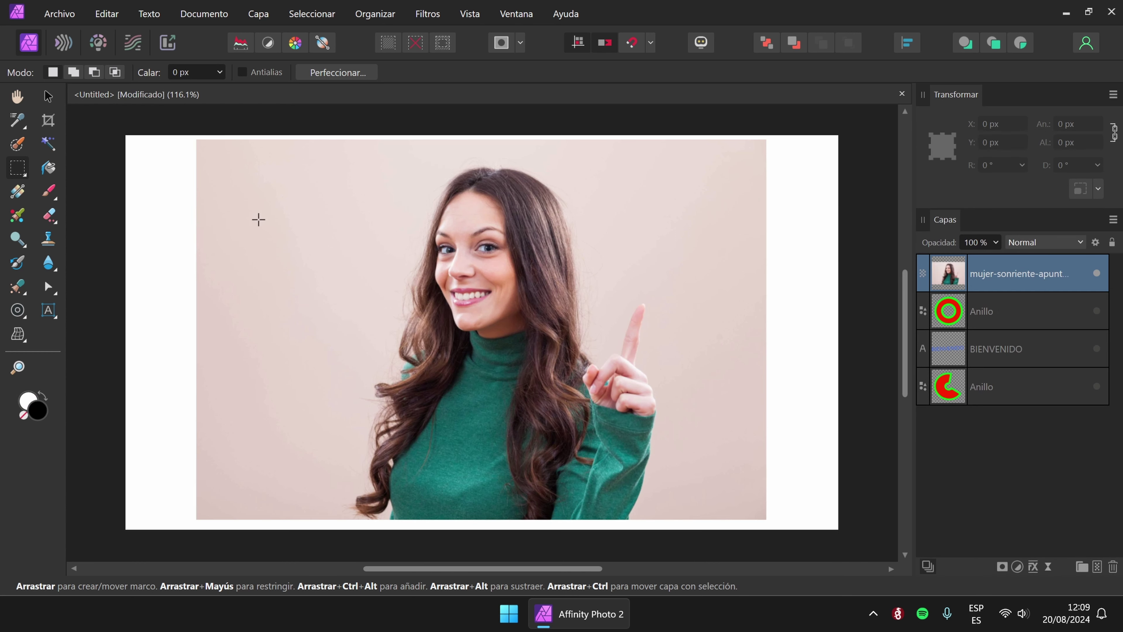
drag(237, 170, 341, 391)
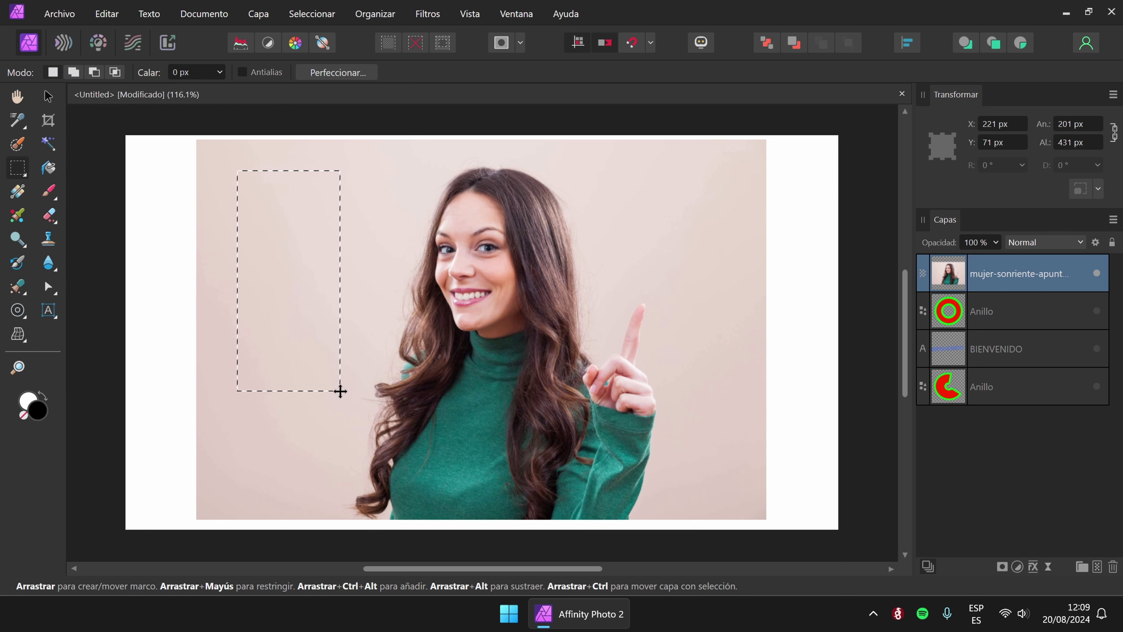
key(Delete)
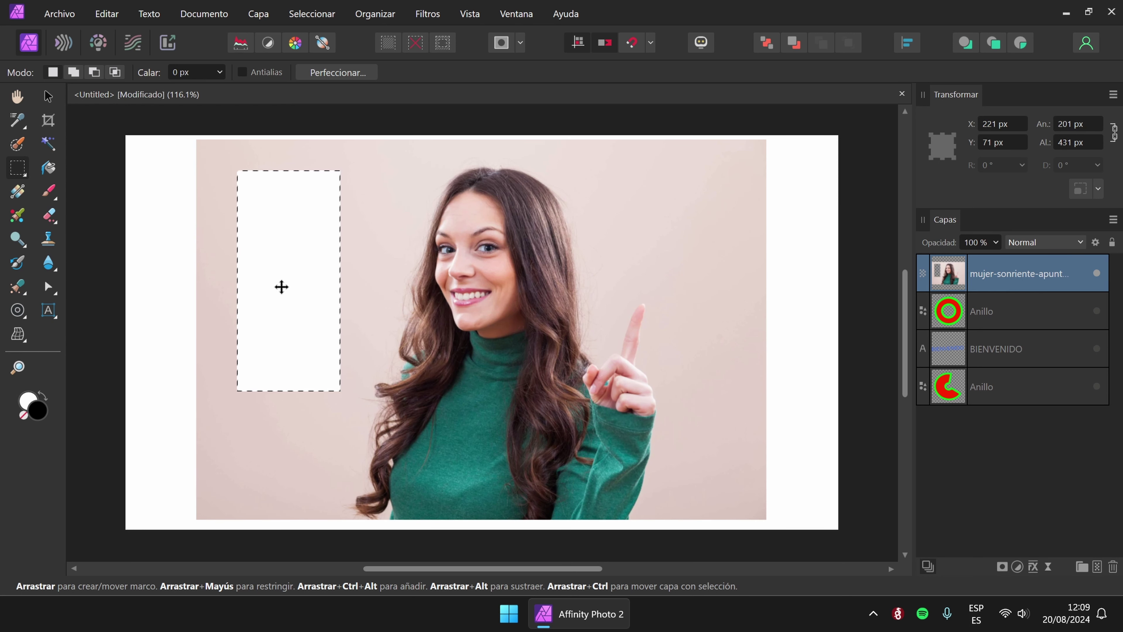
key(ctrl+d)
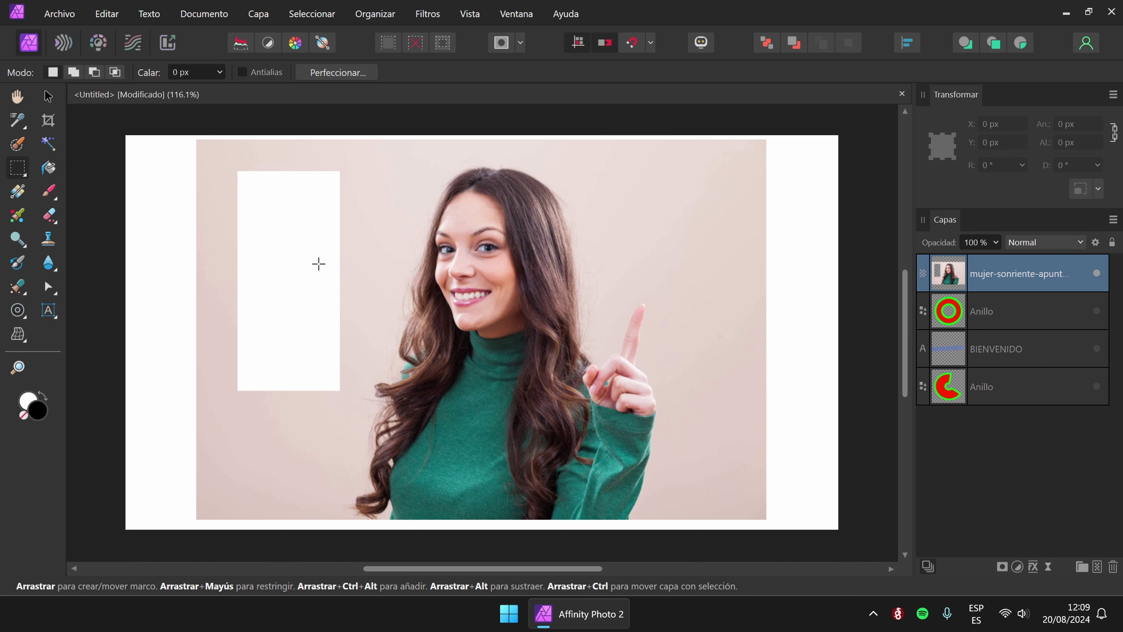
key(ctrl+z)
key(ctrl+z)
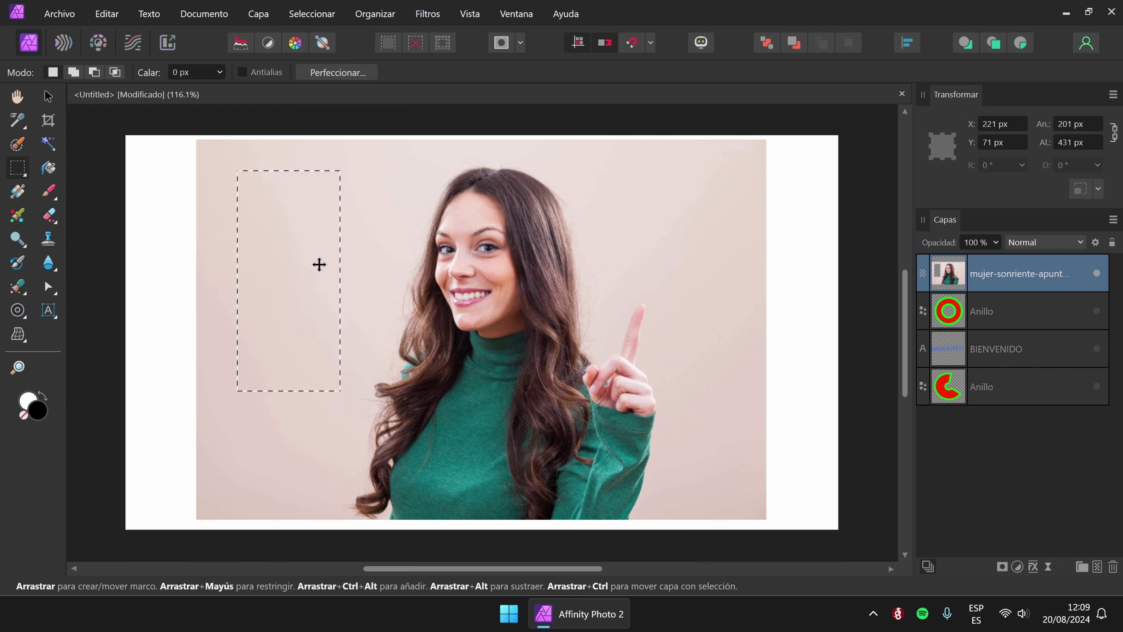
click(114, 72)
drag(285, 280, 389, 447)
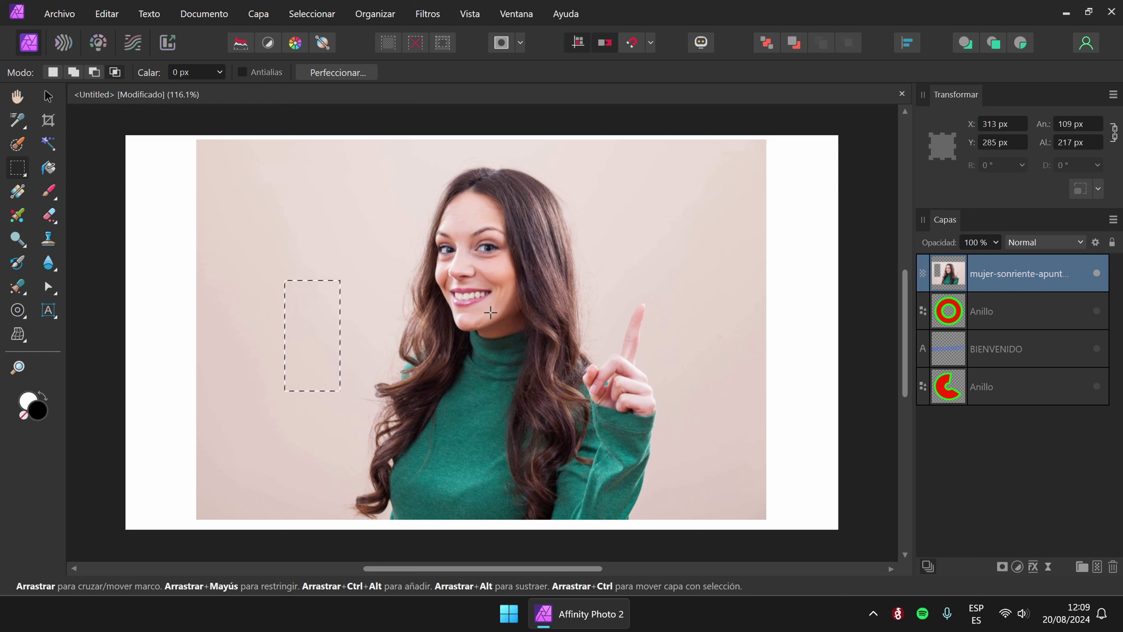
click(52, 71)
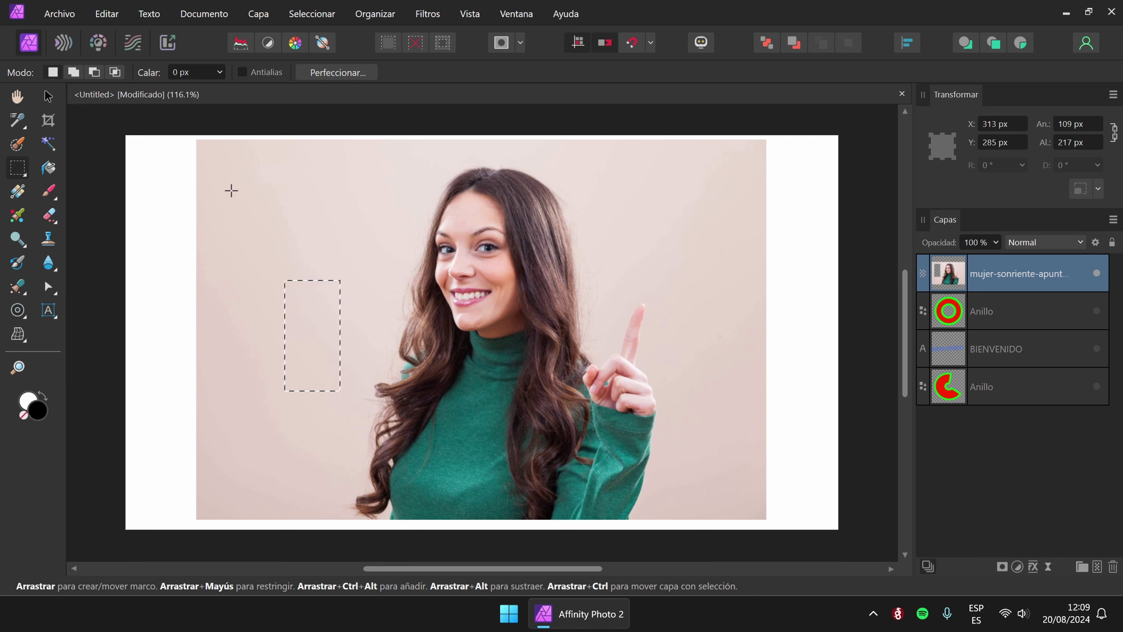
drag(217, 171, 307, 253)
drag(229, 309, 299, 427)
click(74, 73)
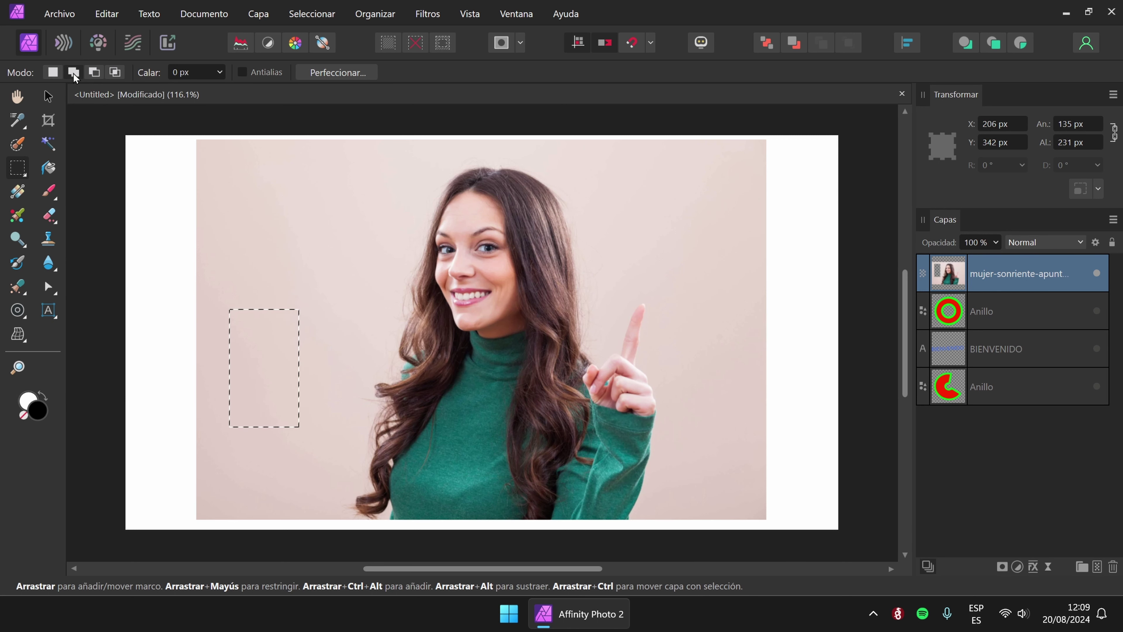
drag(259, 366, 339, 479)
drag(264, 261, 325, 328)
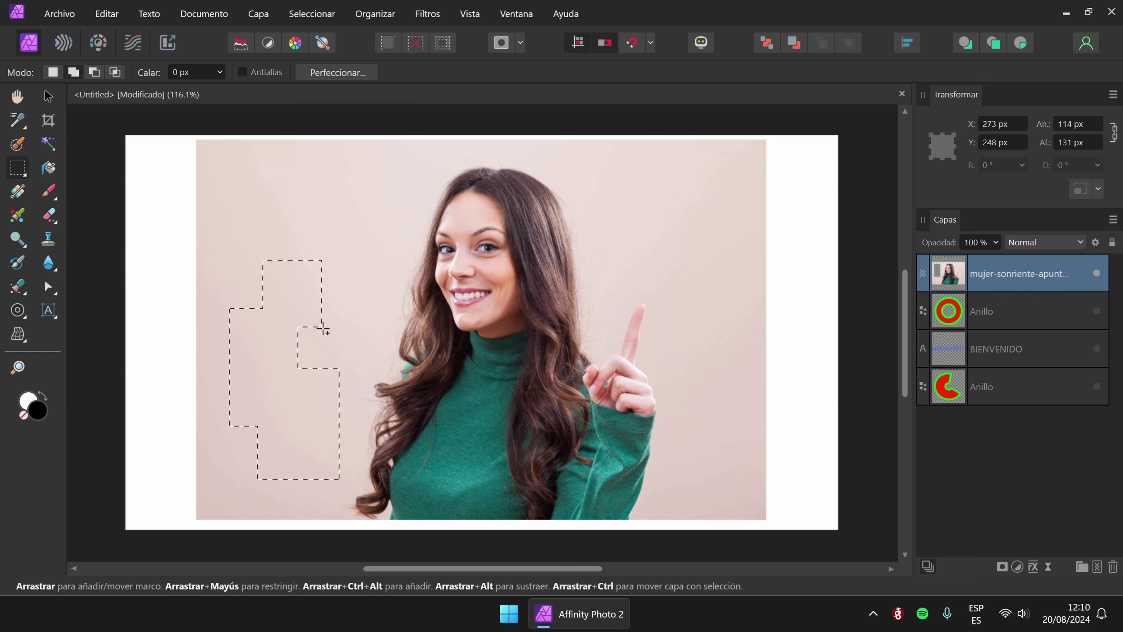
click(94, 73)
drag(251, 223, 290, 300)
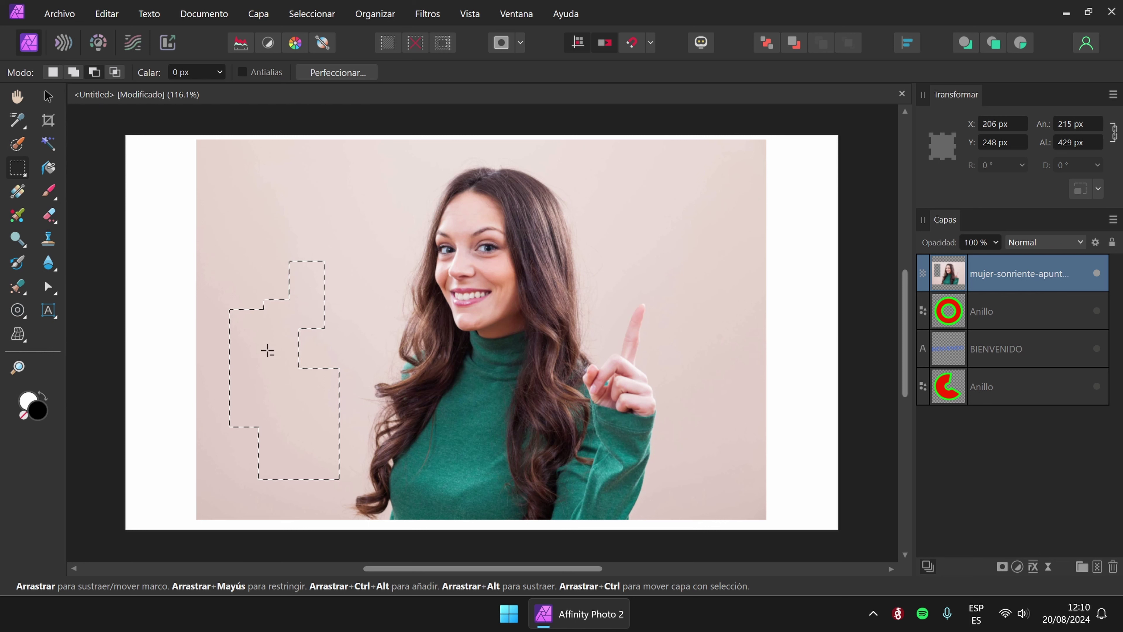
drag(215, 338, 258, 390)
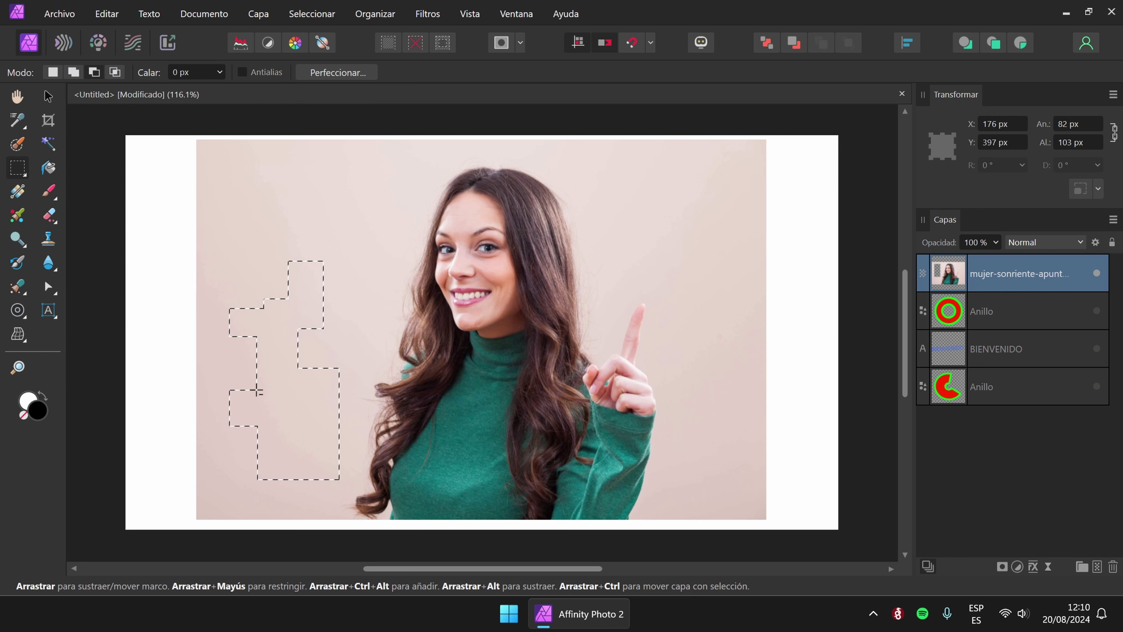
click(115, 72)
drag(273, 262, 351, 360)
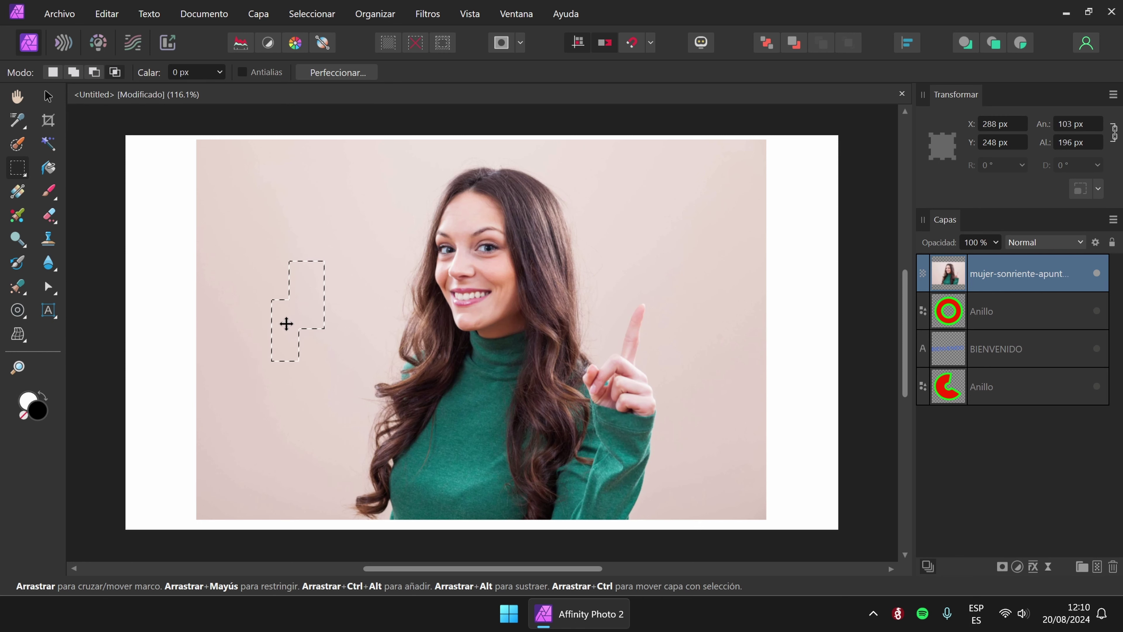
click(271, 395)
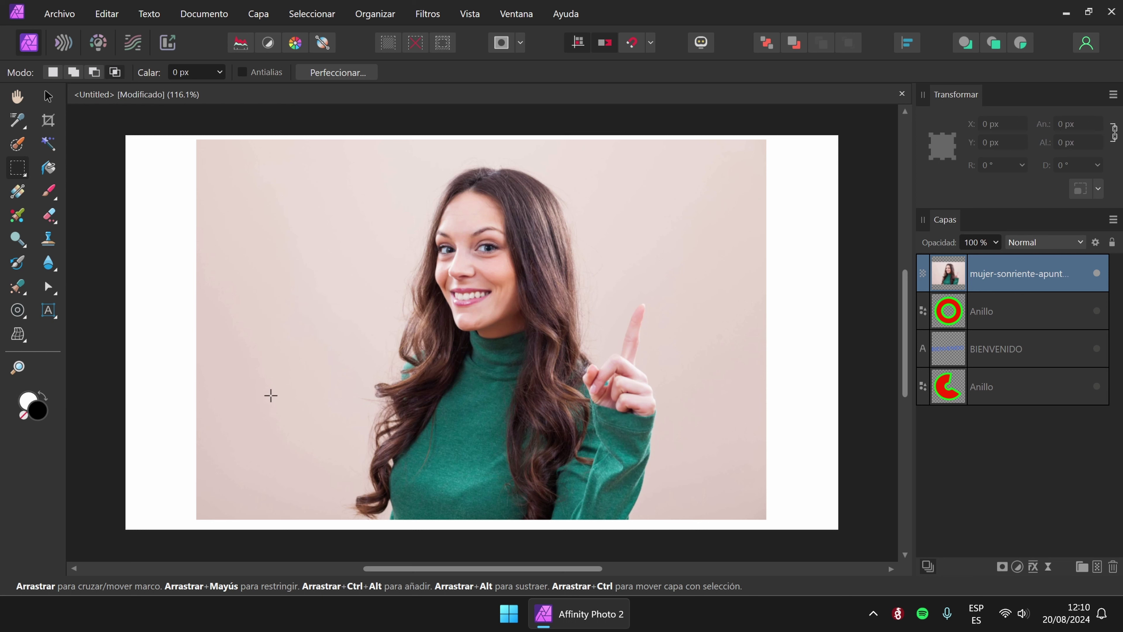
click(20, 174)
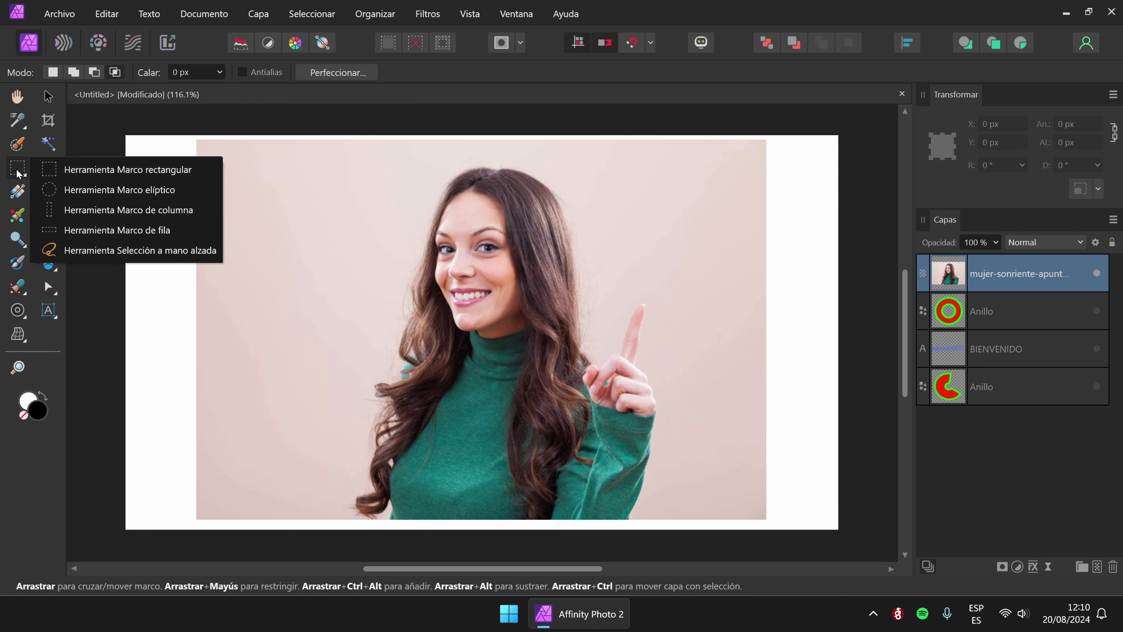
click(127, 171)
drag(234, 156, 315, 324)
click(351, 381)
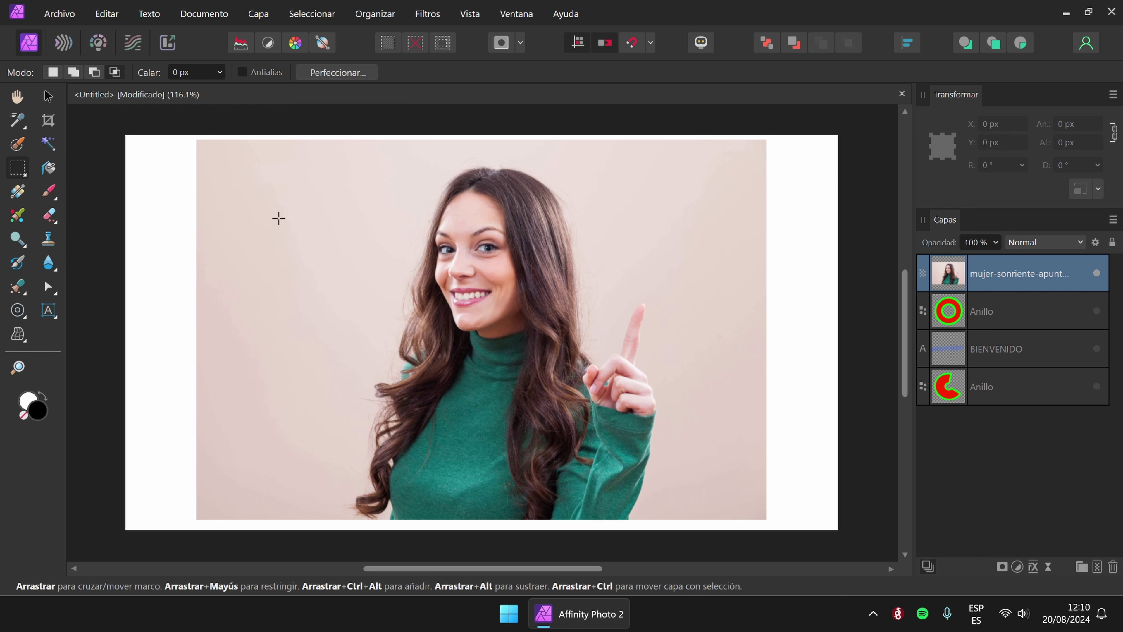
drag(276, 195, 381, 346)
click(381, 346)
click(20, 174)
click(53, 72)
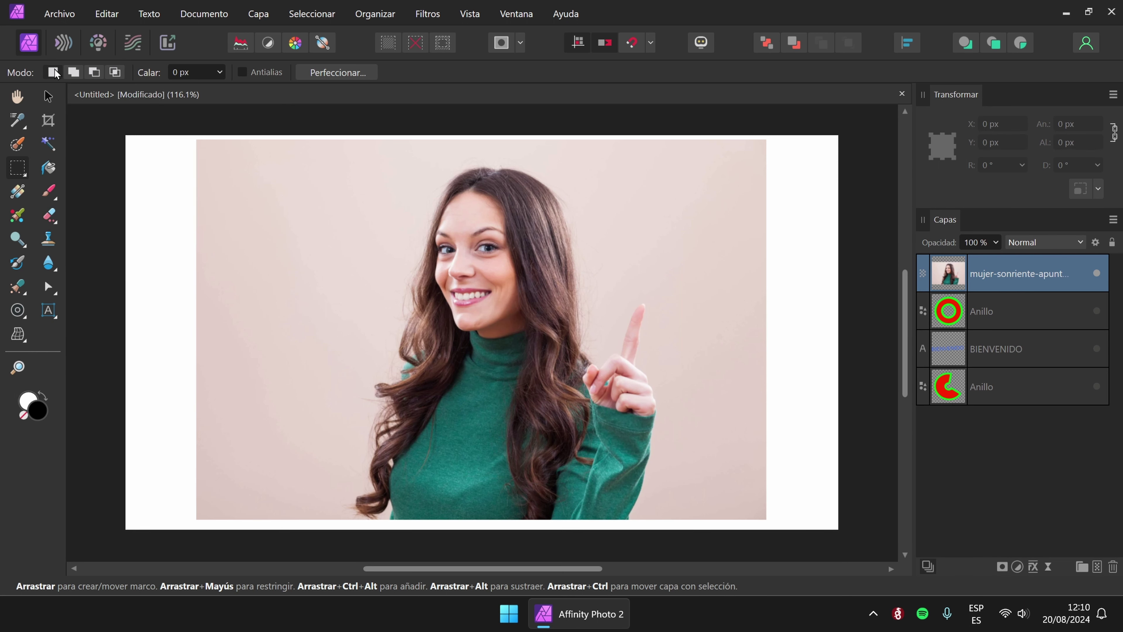
drag(425, 167, 583, 366)
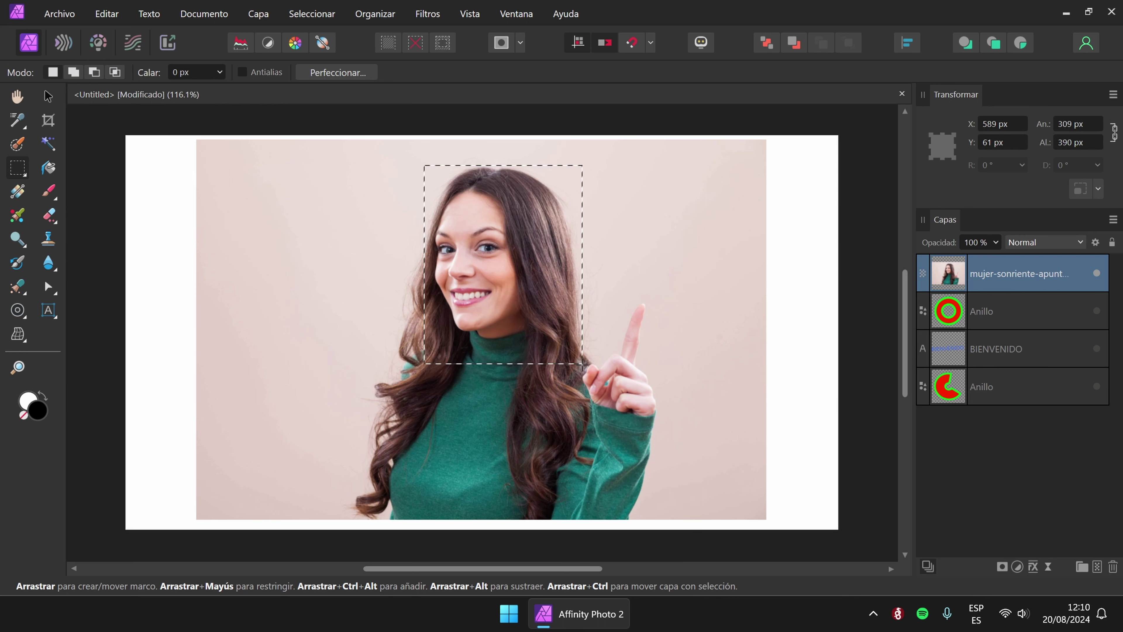
key(Delete)
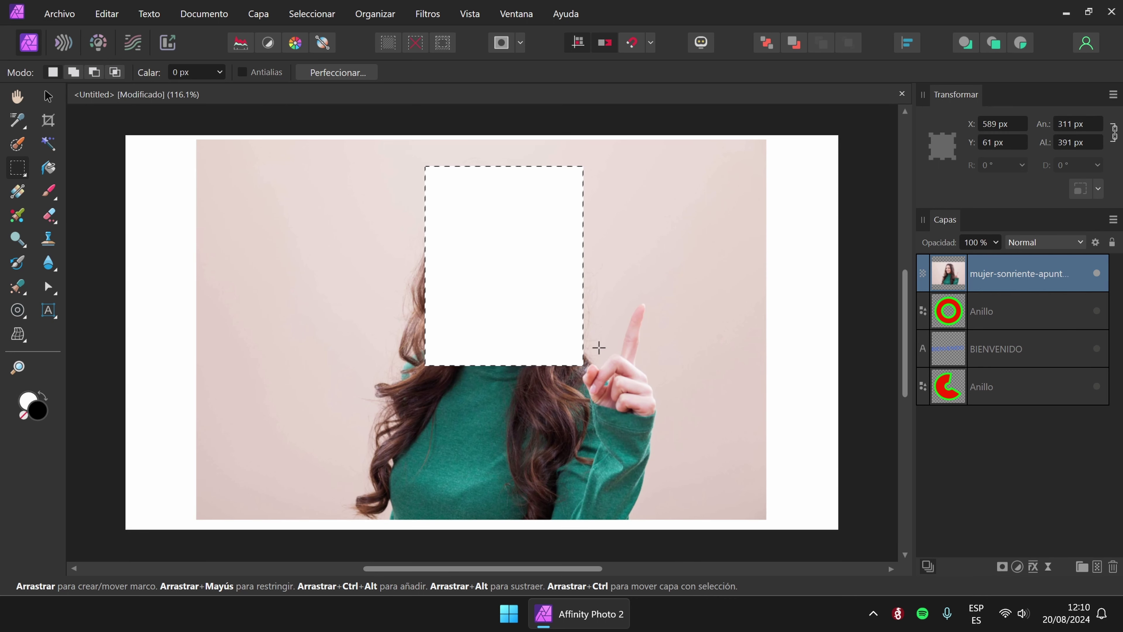
key(ctrl+z)
key(ctrl+d)
click(16, 169)
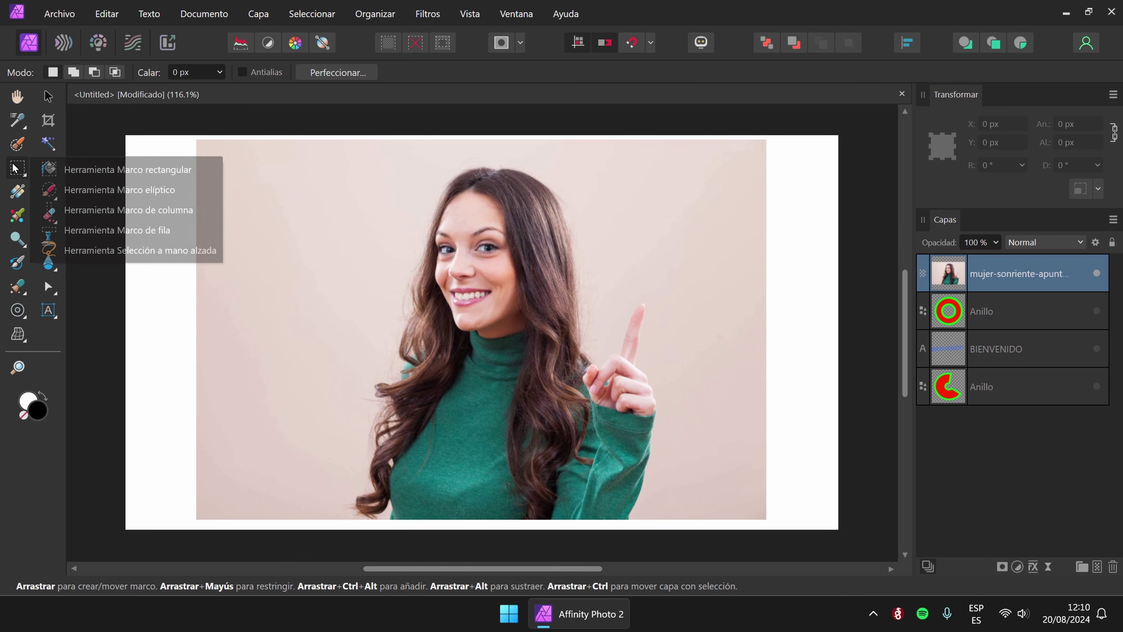
click(145, 191)
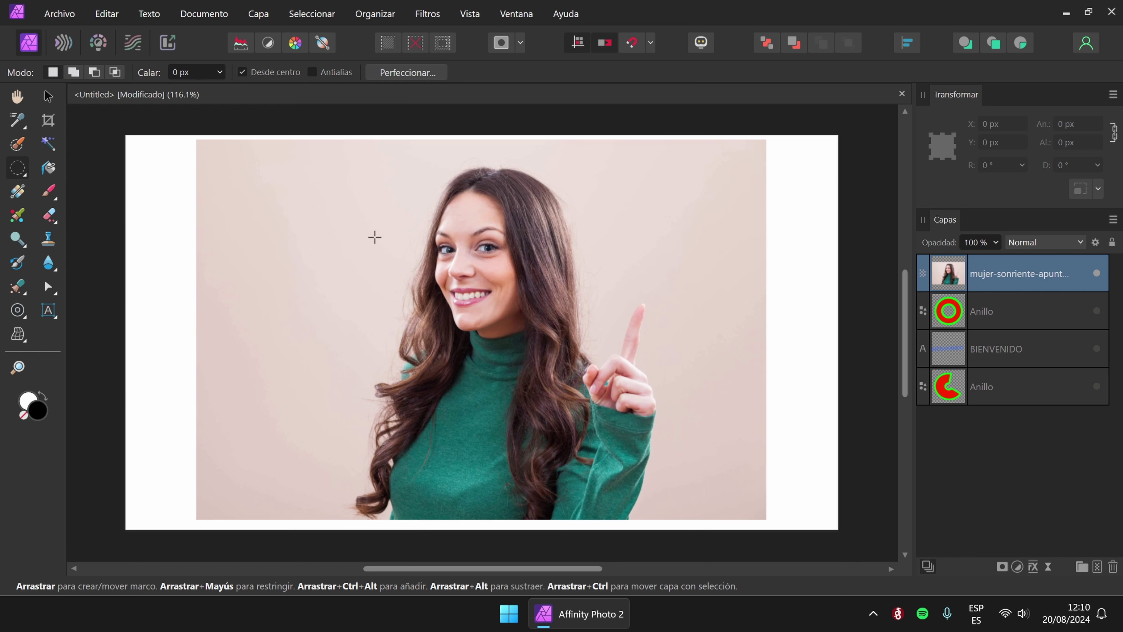
drag(419, 196, 468, 217)
key(ctrl+d)
drag(470, 268, 548, 327)
key(Delete)
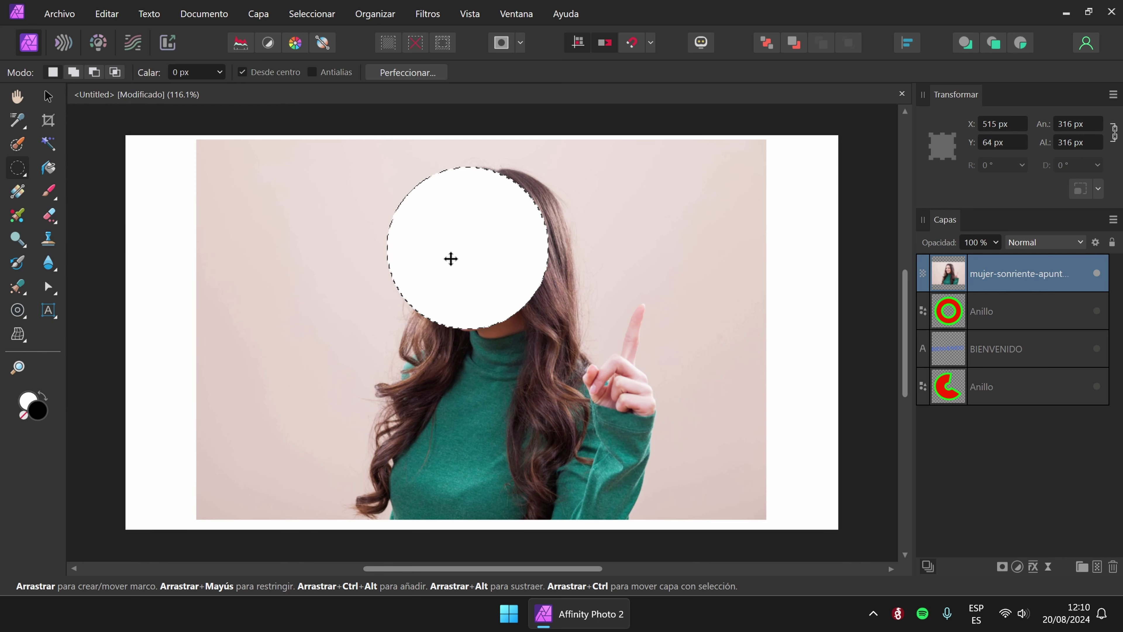
key(ctrl+d)
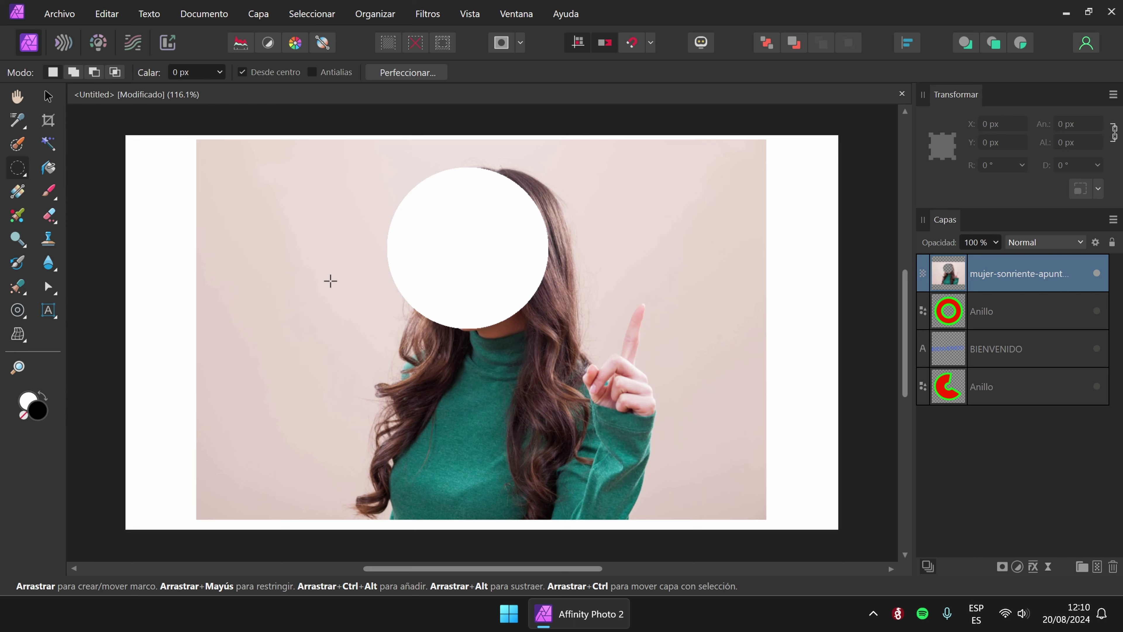
key(ctrl+z)
key(ctrl+z)
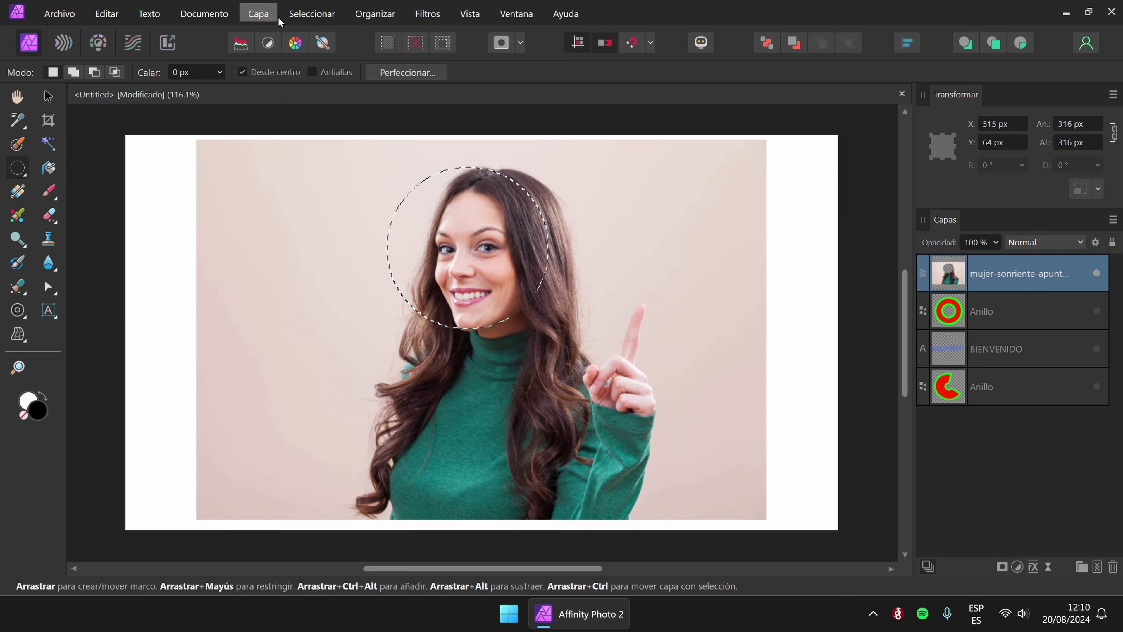
click(310, 14)
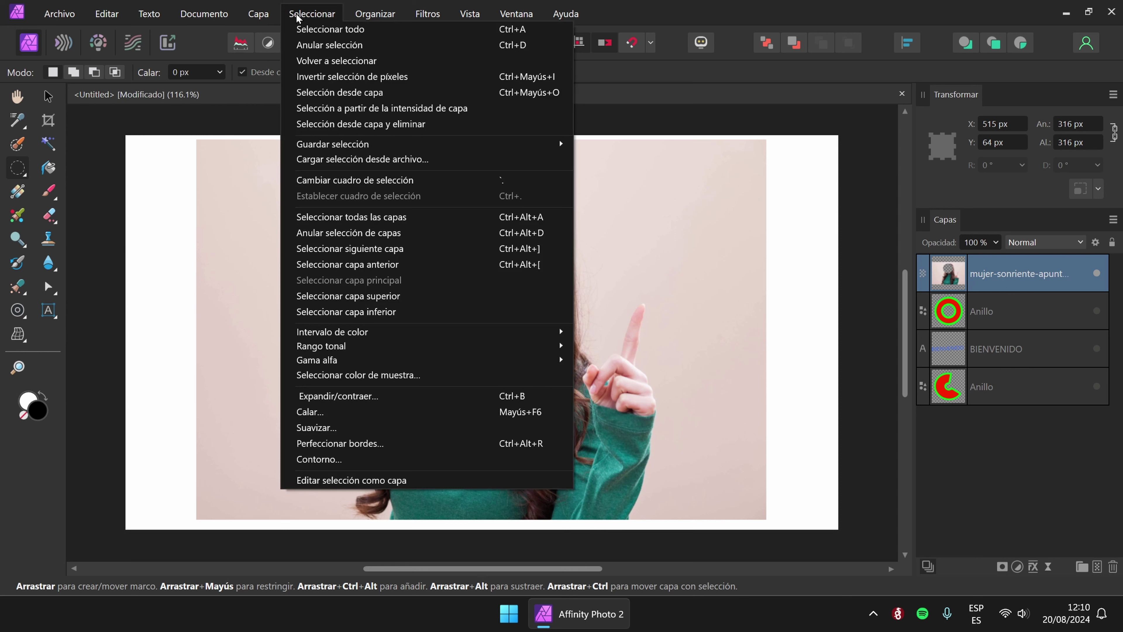
click(519, 48)
click(25, 176)
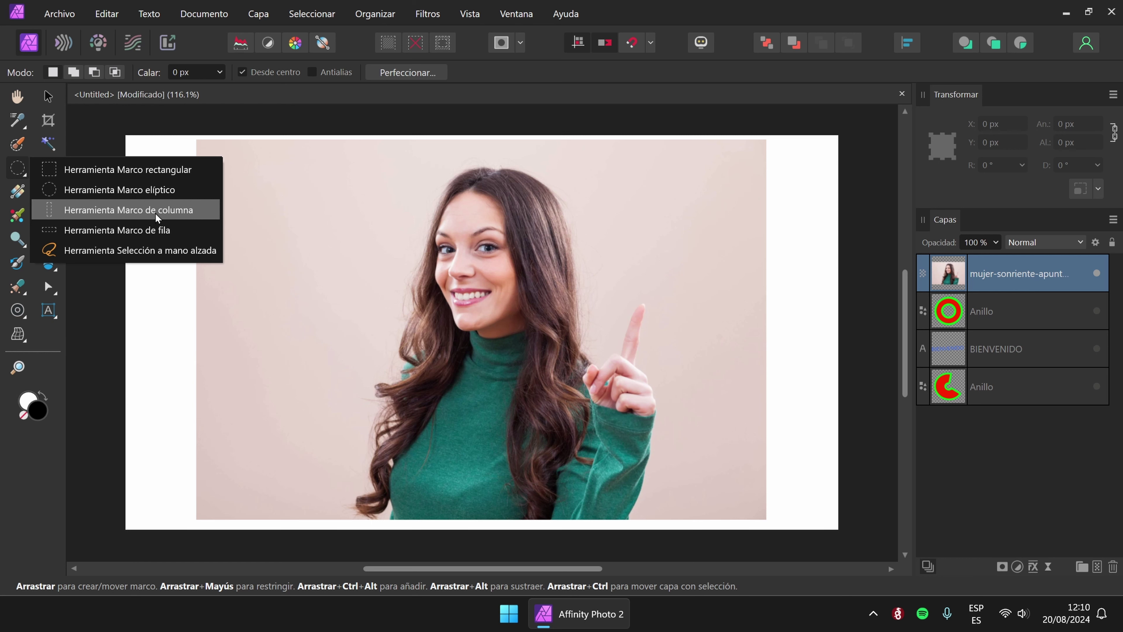
Select a 1 px column of the photo with Column Marquee, zoom in, then clear it.
click(114, 213)
click(277, 256)
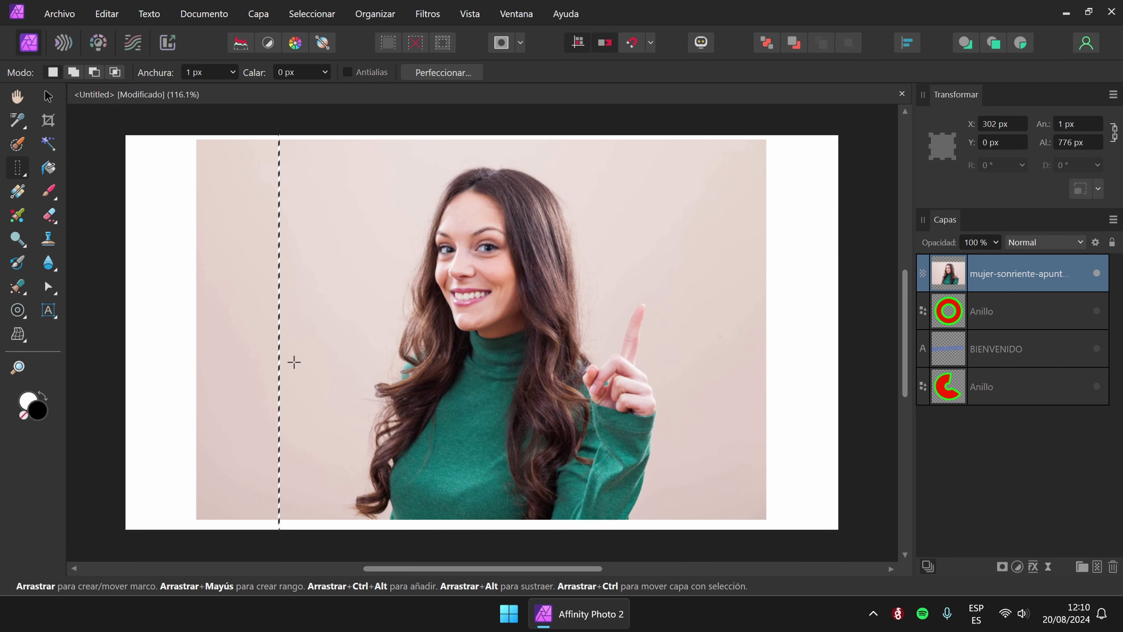
scroll(277, 331, up, 1)
scroll(276, 331, up, 3)
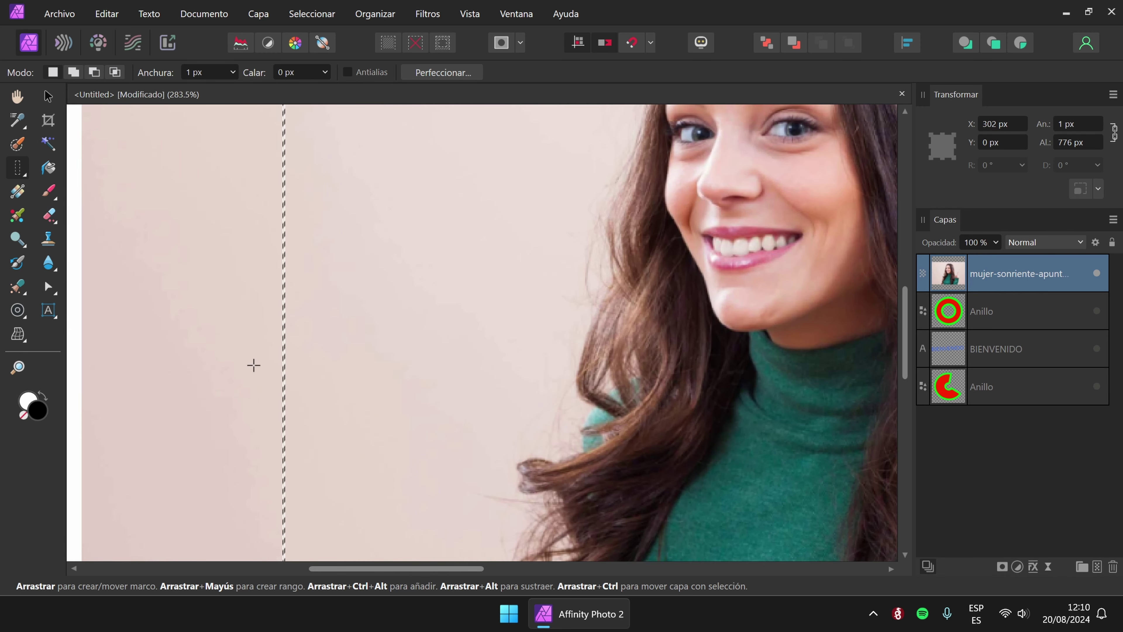
scroll(384, 371, up, 3)
scroll(329, 371, up, 5)
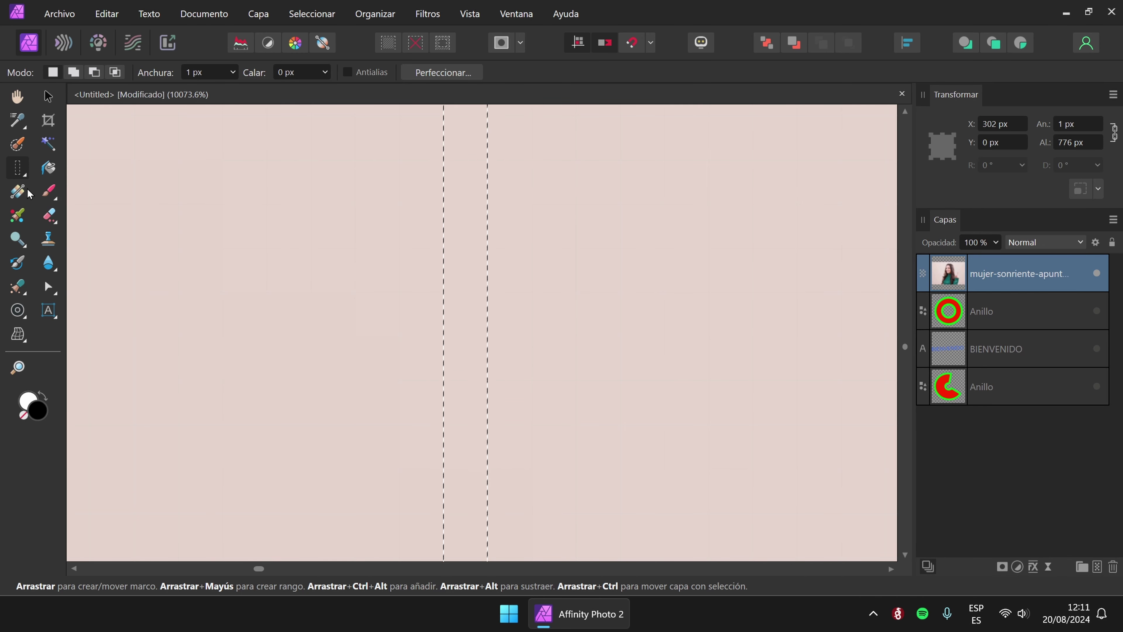
click(416, 43)
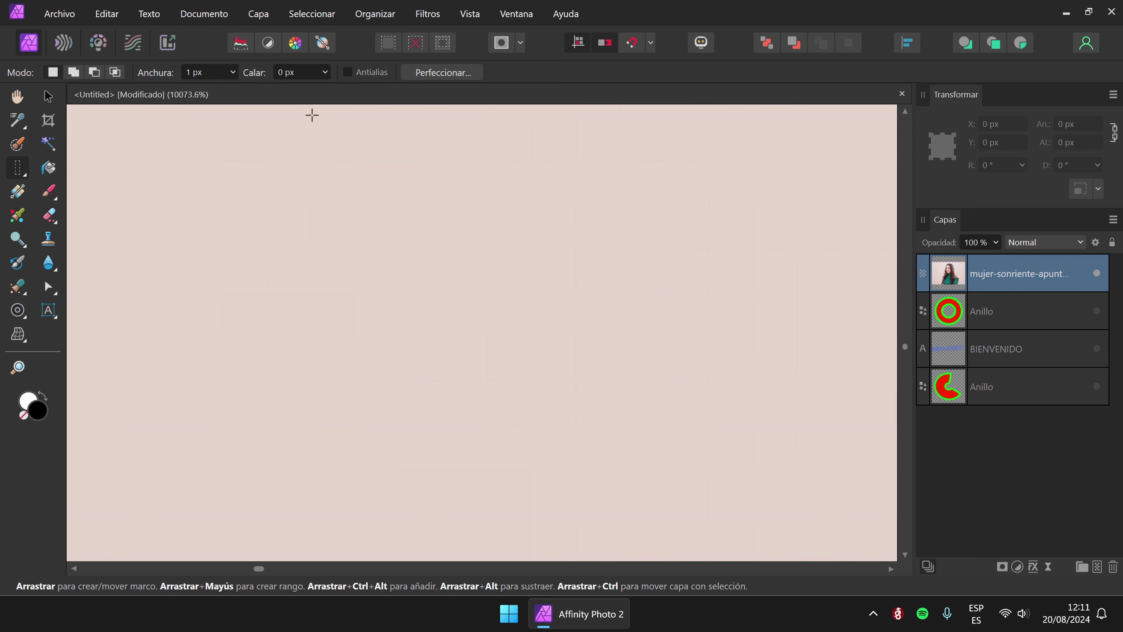
Try a 1 px Row Marquee selection, then switch back and select a column at X 302 px.
drag(23, 176, 133, 230)
drag(290, 286, 310, 263)
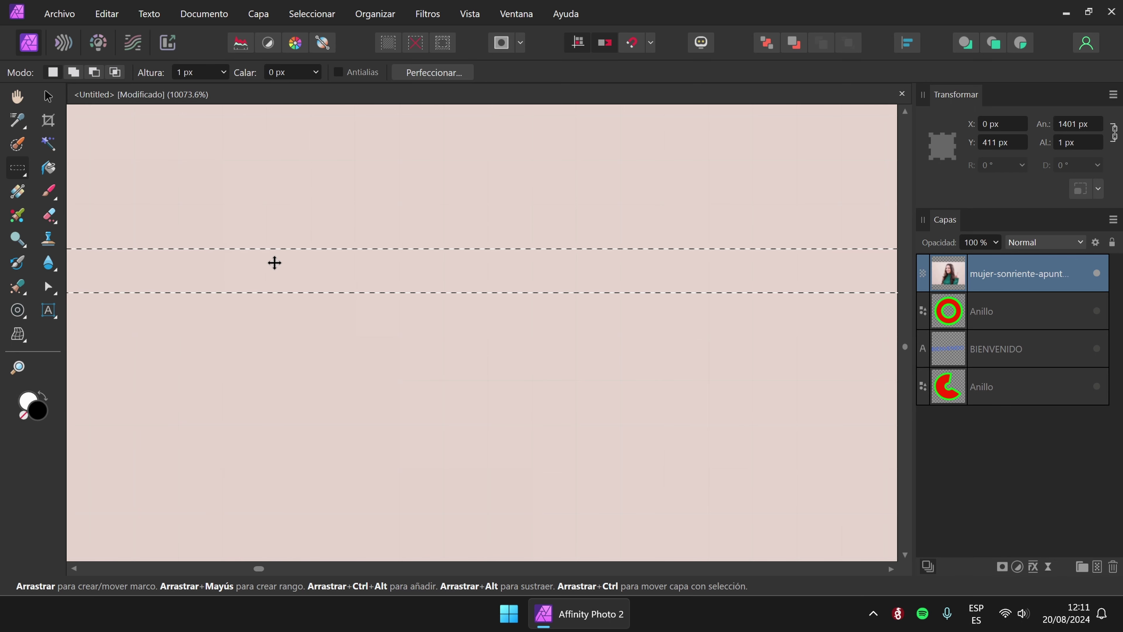
drag(18, 179, 138, 210)
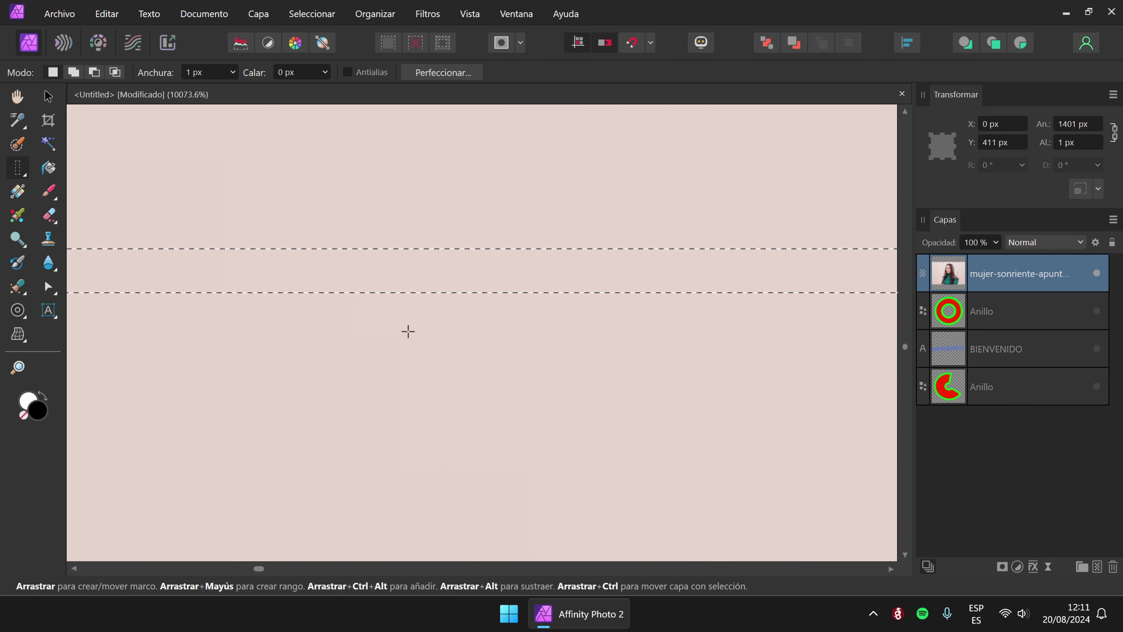
click(463, 349)
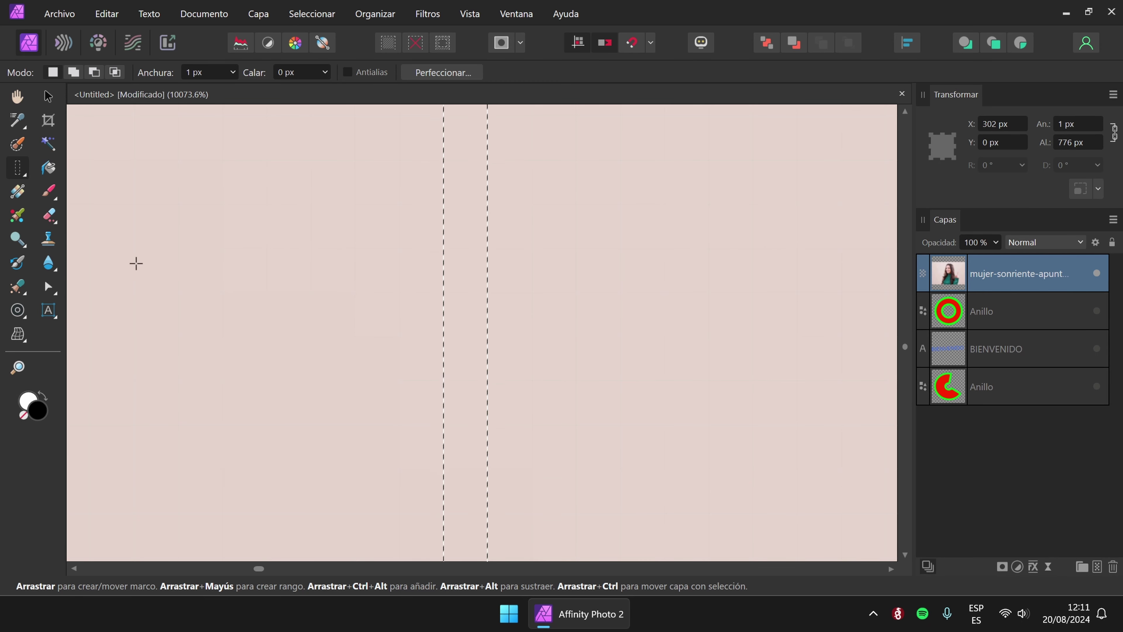
drag(18, 168, 190, 250)
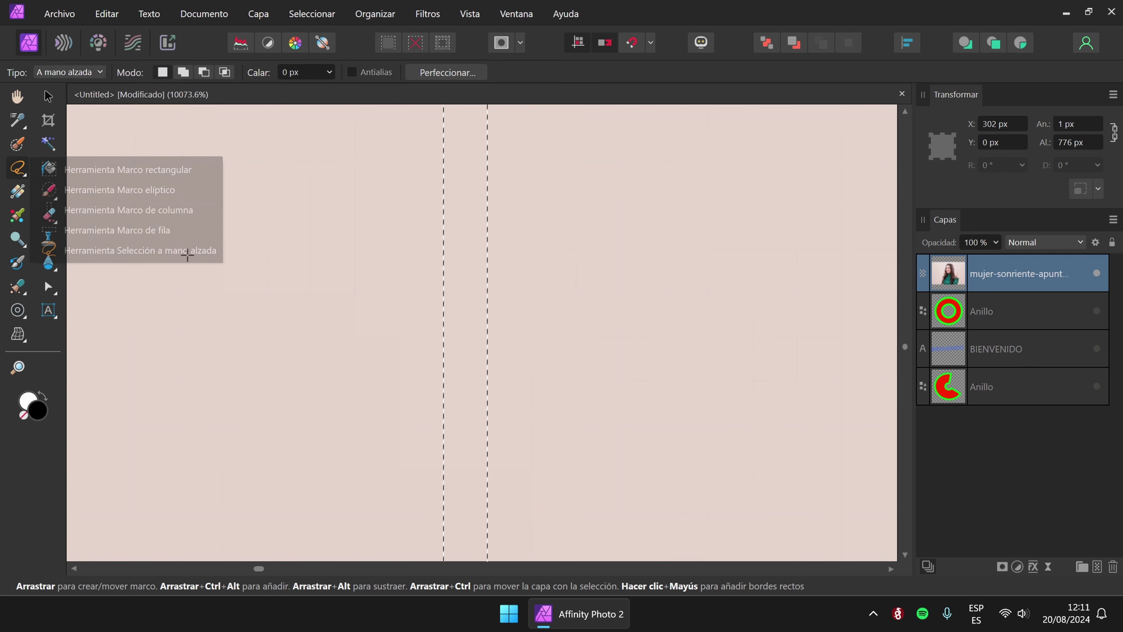
Fit the photo to view, trace a freehand selection around the sweater, then deselect.
click(527, 326)
key(ctrl+0)
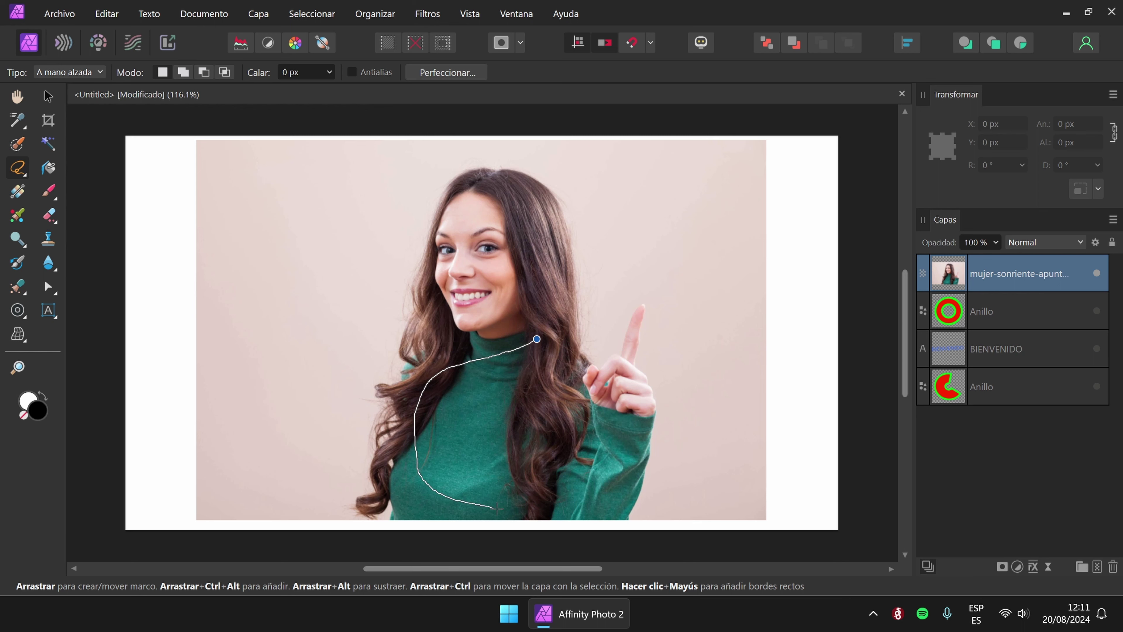
mouse_move(496, 508)
mouse_down()
mouse_move(543, 518)
mouse_move(591, 466)
mouse_move(569, 366)
mouse_move(538, 340)
mouse_up()
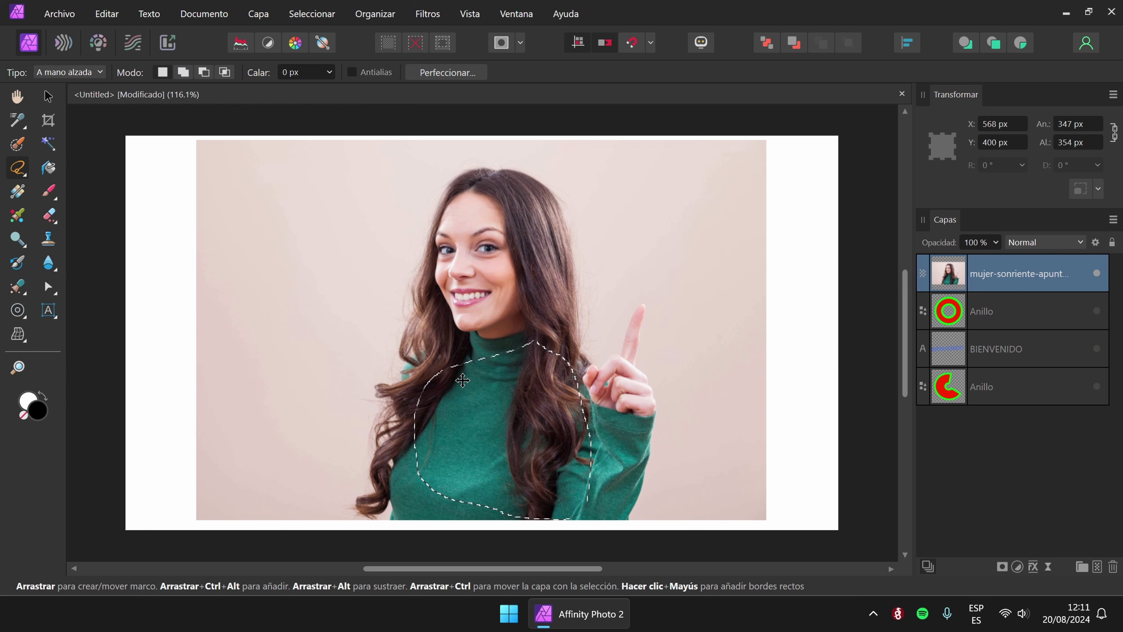
key(ctrl+d)
click(55, 199)
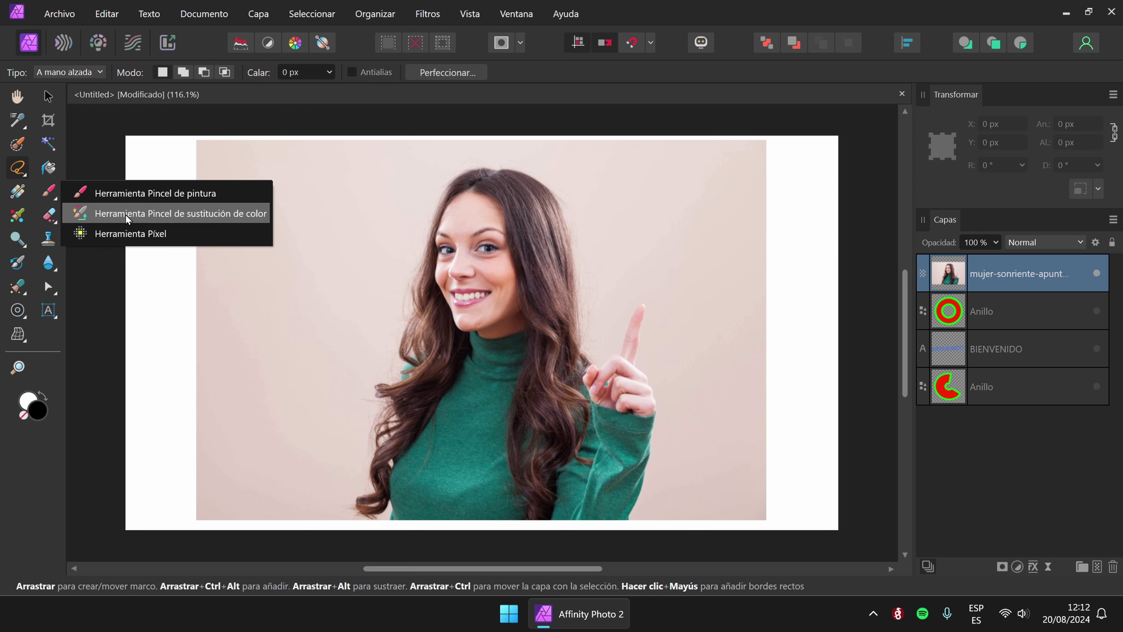
click(18, 171)
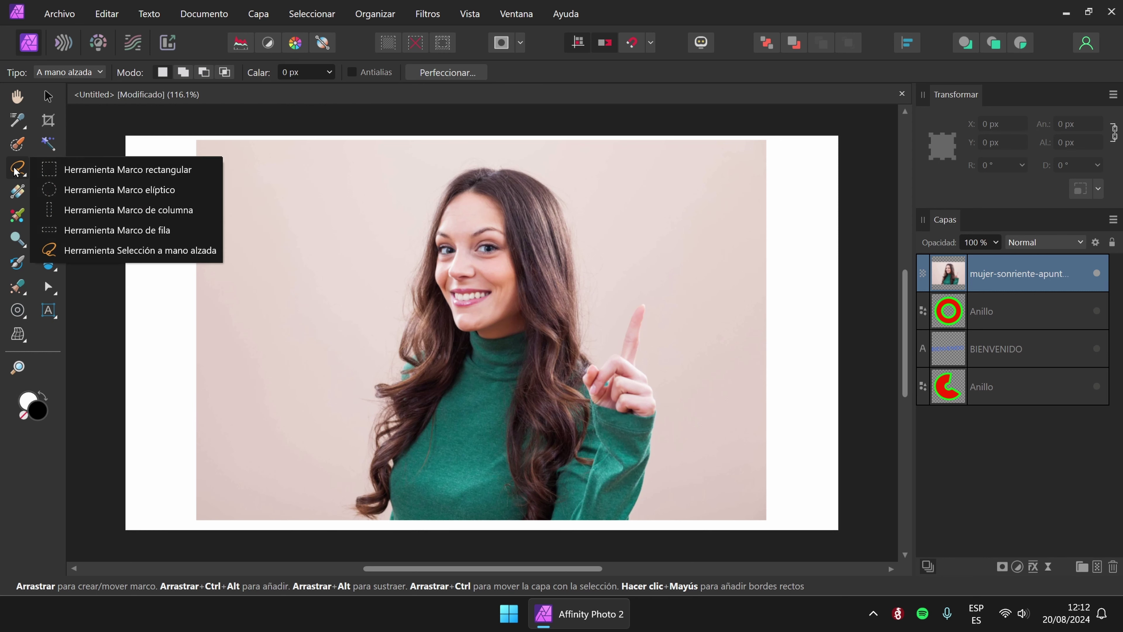
click(101, 257)
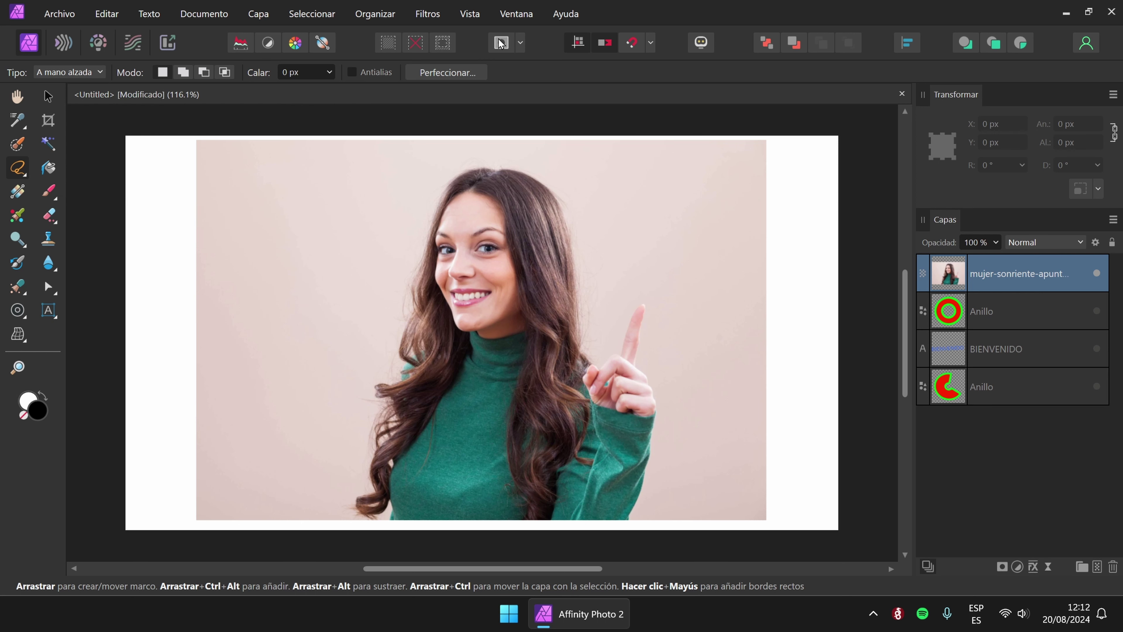
Zoom into the raised finger, trace a freehand selection around it, then clear it.
click(18, 168)
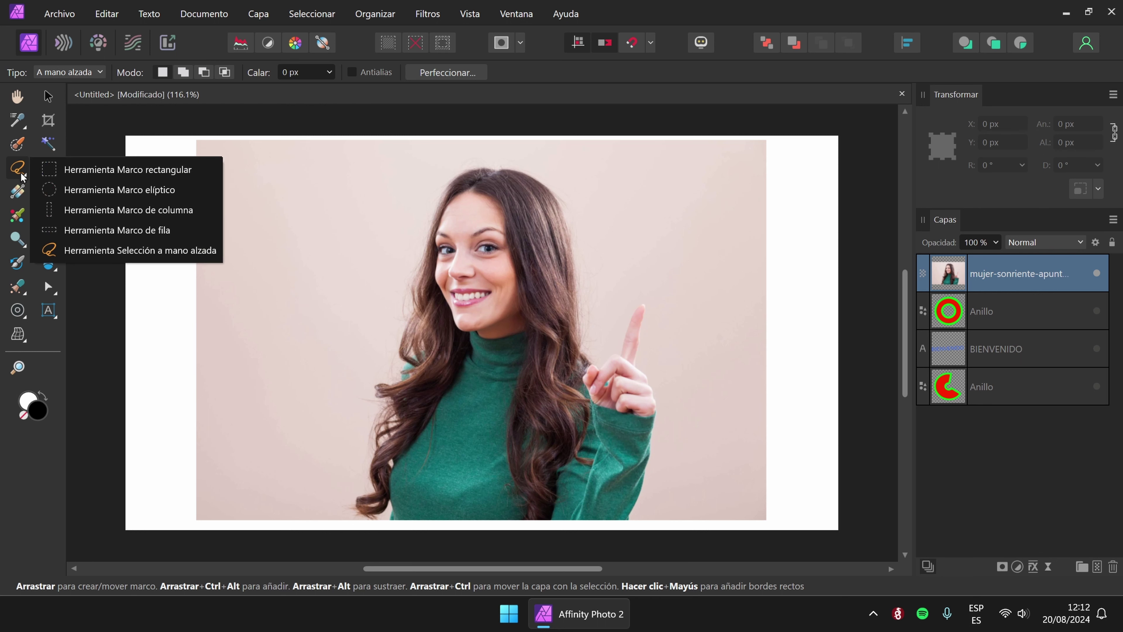
click(136, 256)
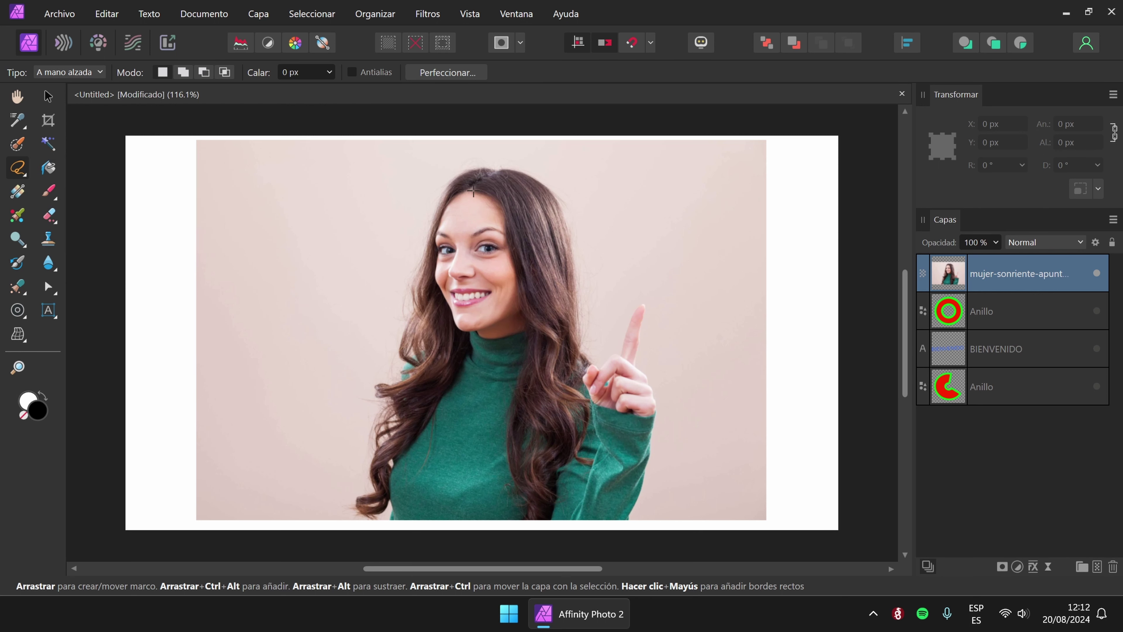
scroll(652, 366, up, 5)
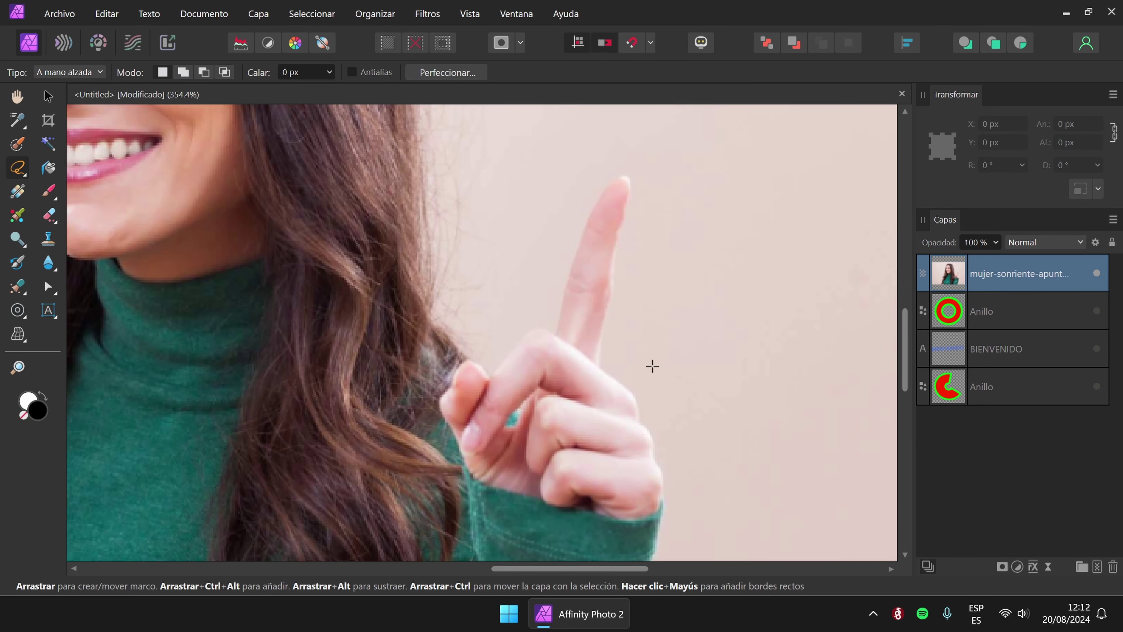
drag(624, 176, 598, 200)
mouse_move(568, 281)
mouse_down()
mouse_move(561, 329)
mouse_move(596, 354)
mouse_move(610, 259)
mouse_move(638, 188)
mouse_move(624, 176)
mouse_up()
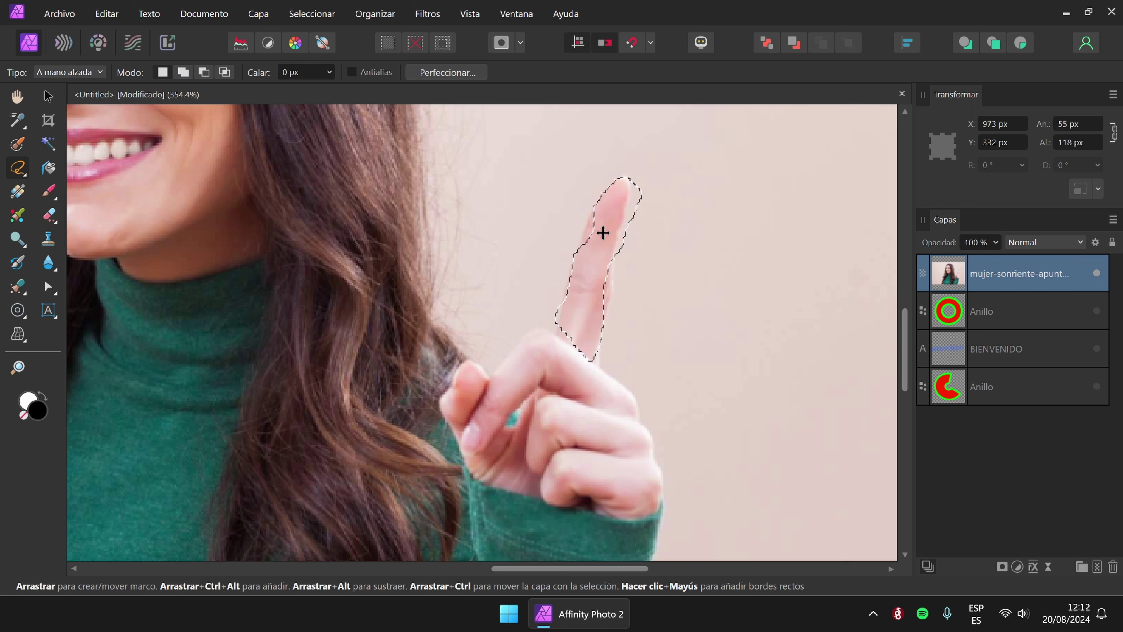
click(578, 316)
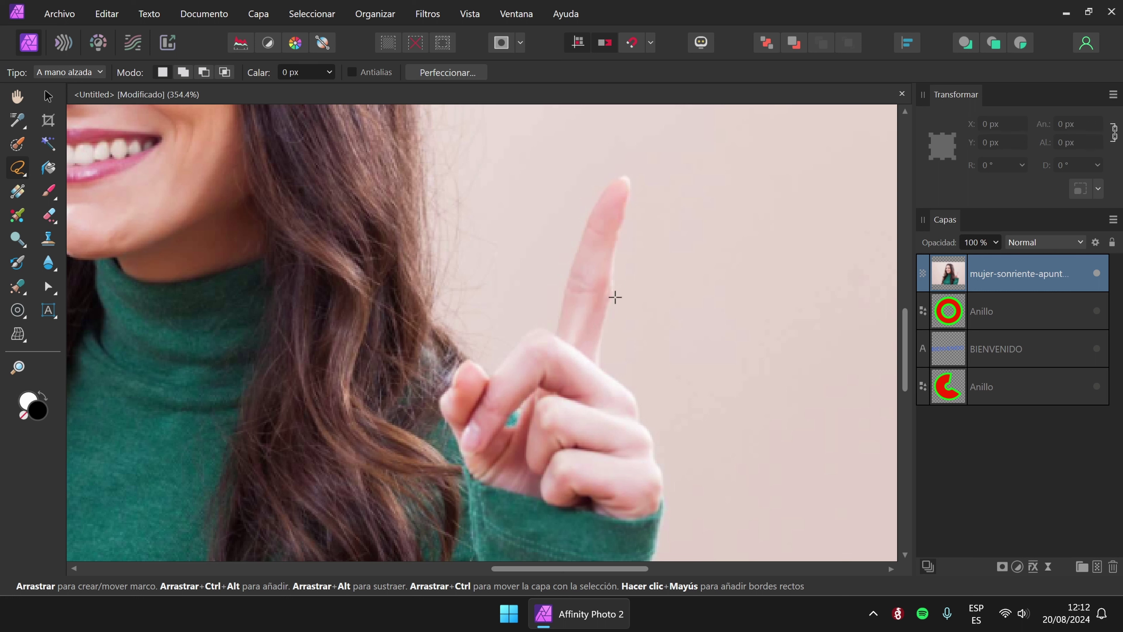
click(91, 72)
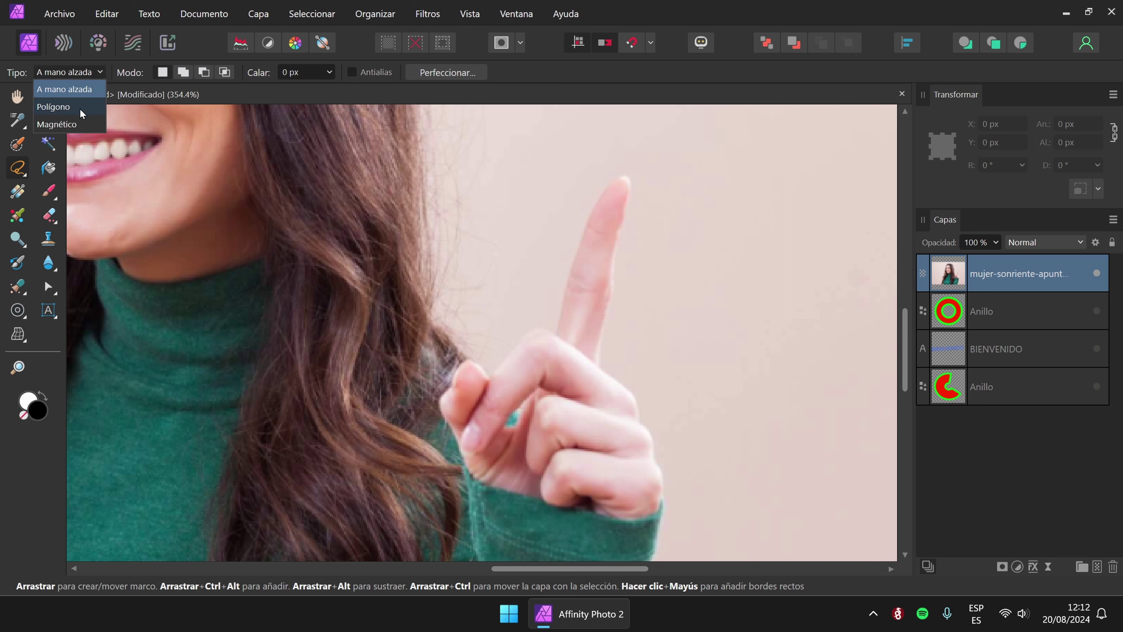
Outline the raised finger with a Polígono lasso selection, then clear it.
click(65, 110)
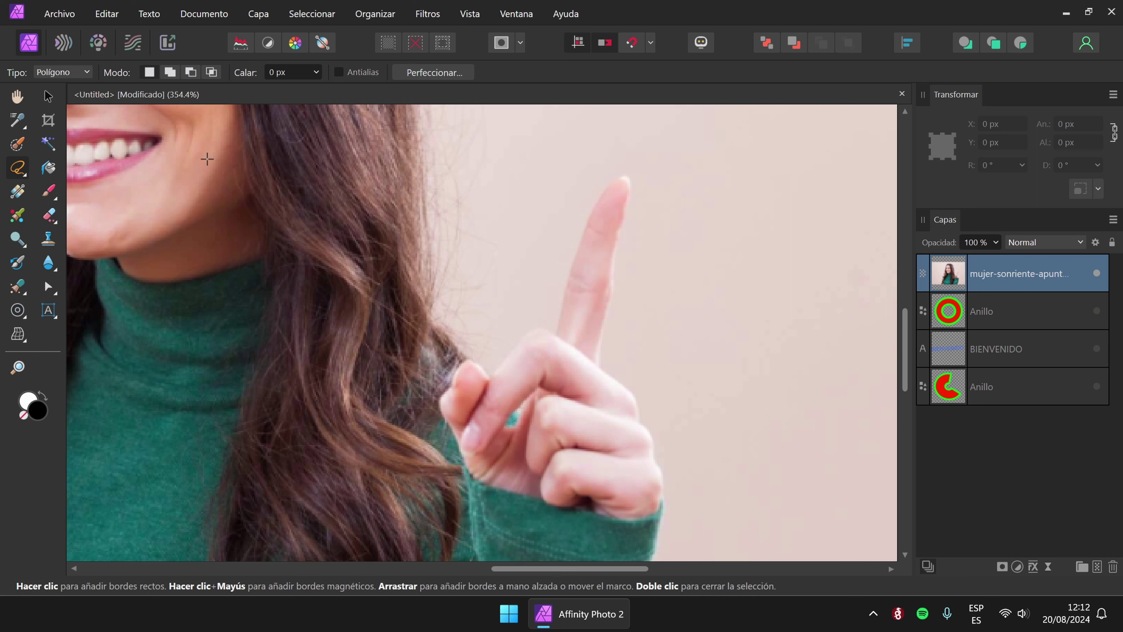
click(609, 181)
click(574, 251)
click(556, 336)
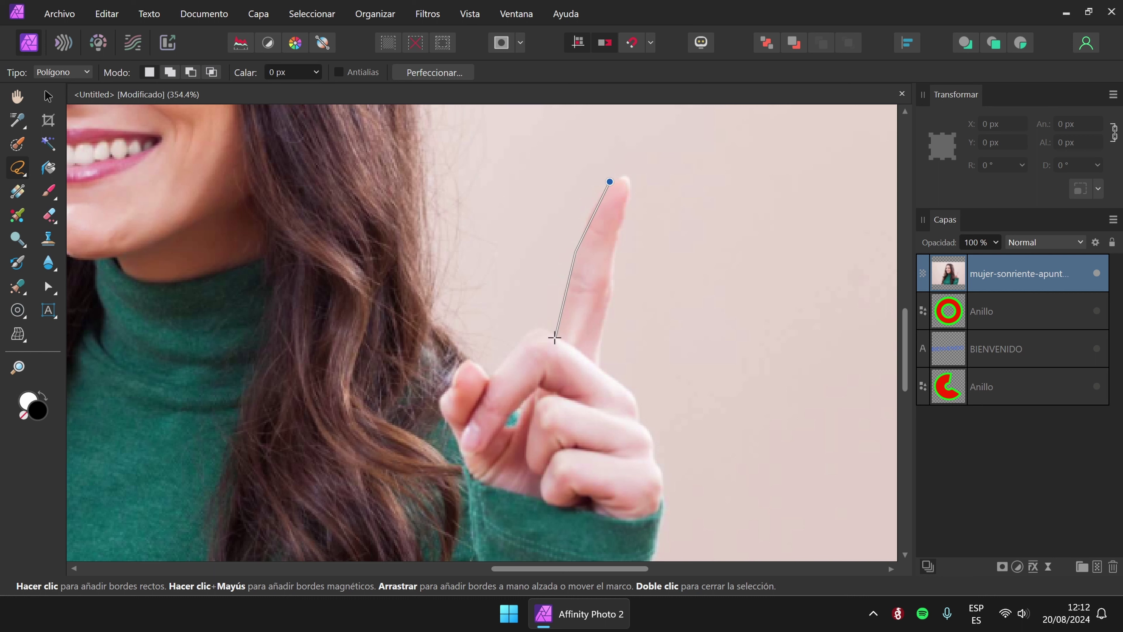
click(600, 365)
click(616, 277)
click(627, 172)
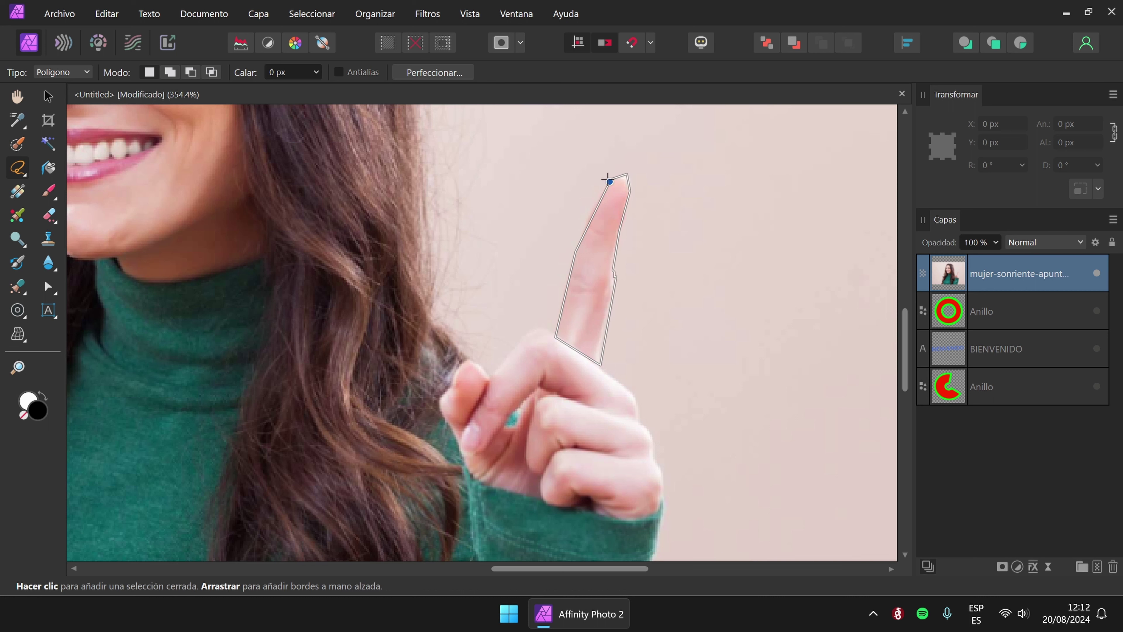
click(610, 181)
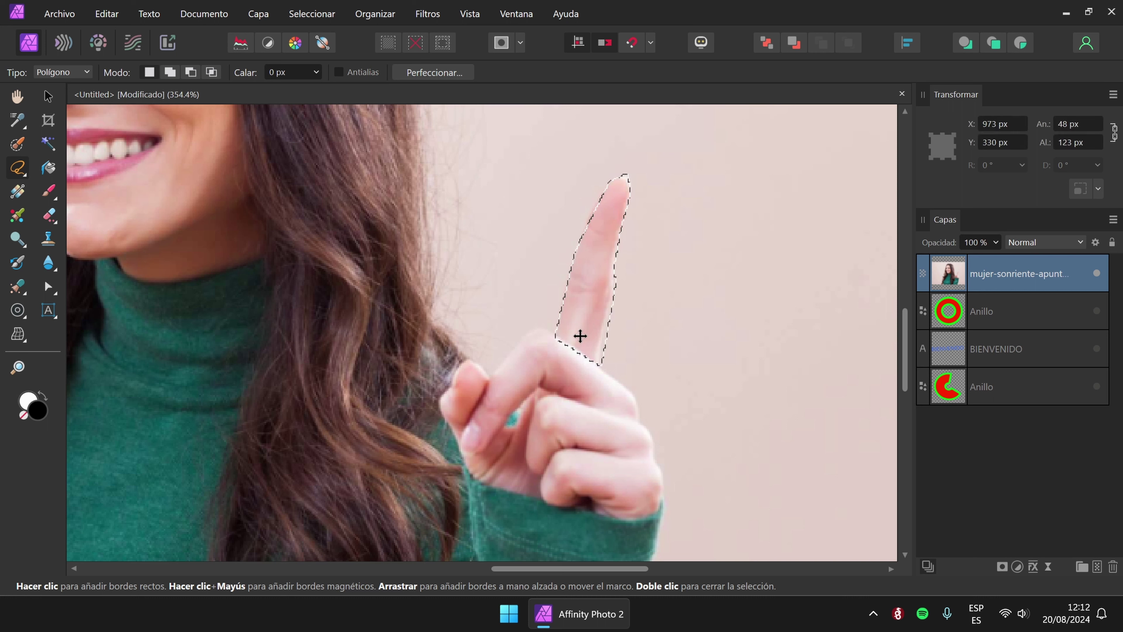
key(ctrl+d)
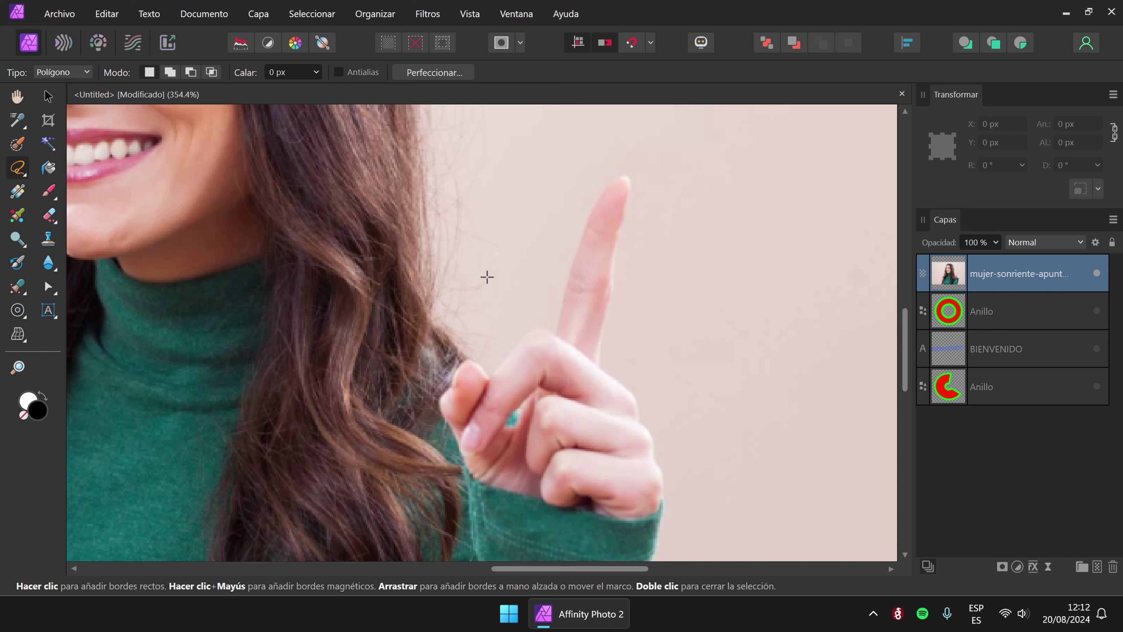
click(69, 74)
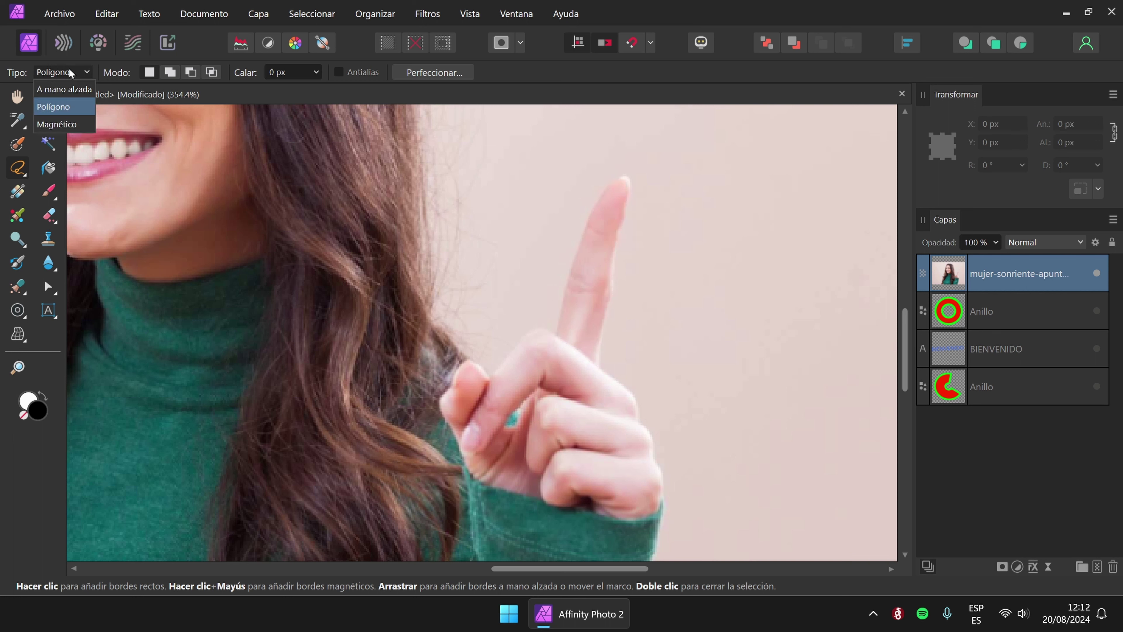
Trace a magnetic lasso selection around the raised finger, then deselect it.
click(67, 123)
click(620, 179)
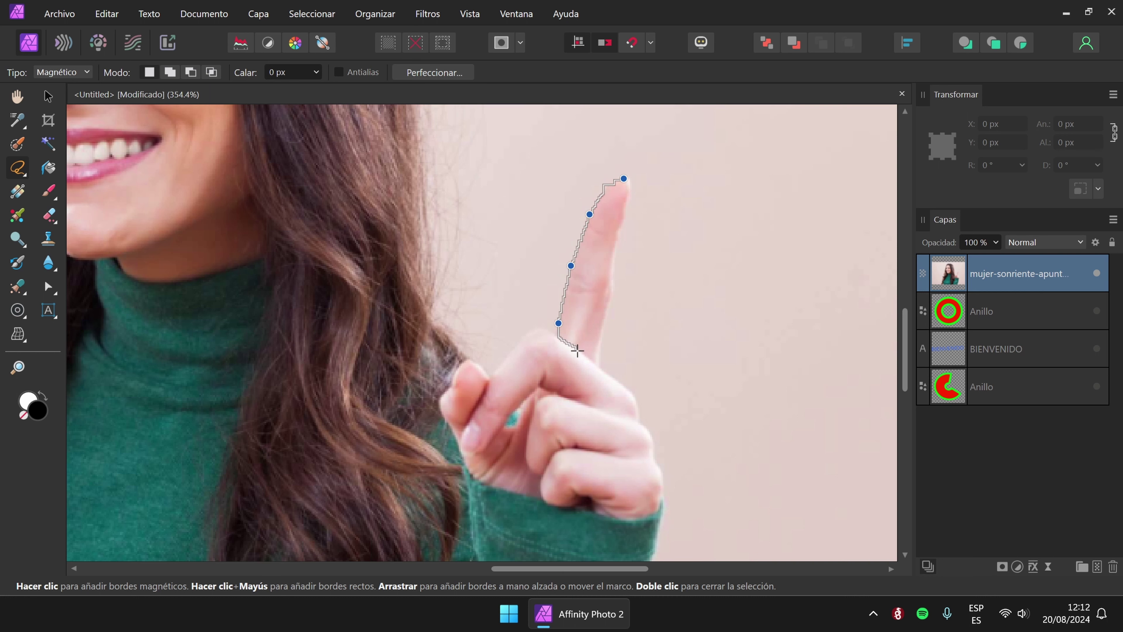
click(591, 360)
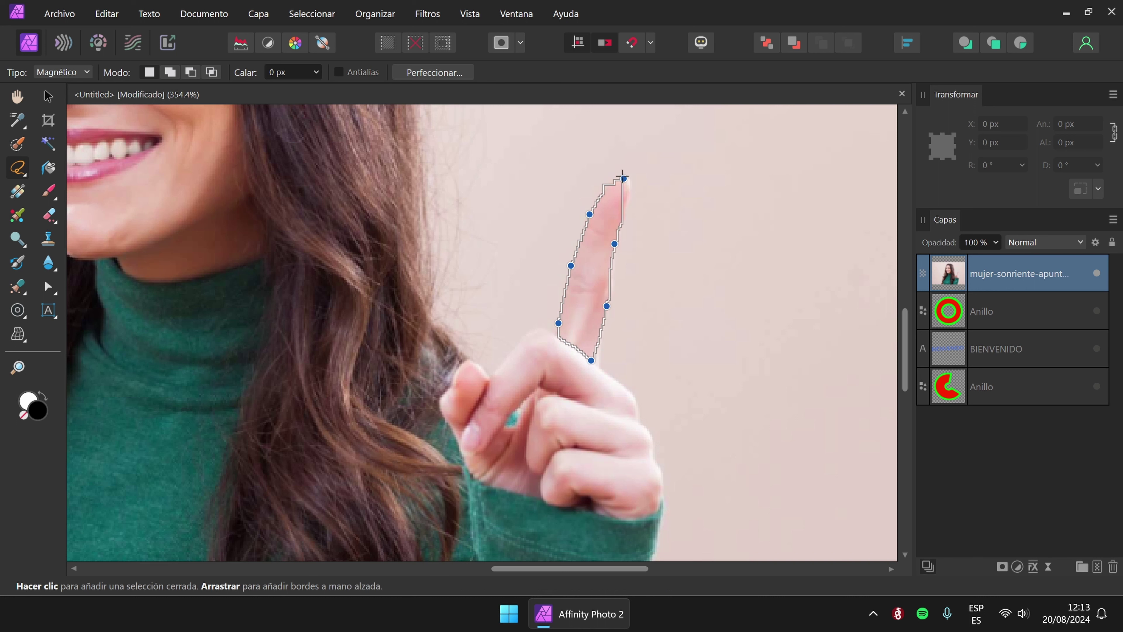
click(624, 178)
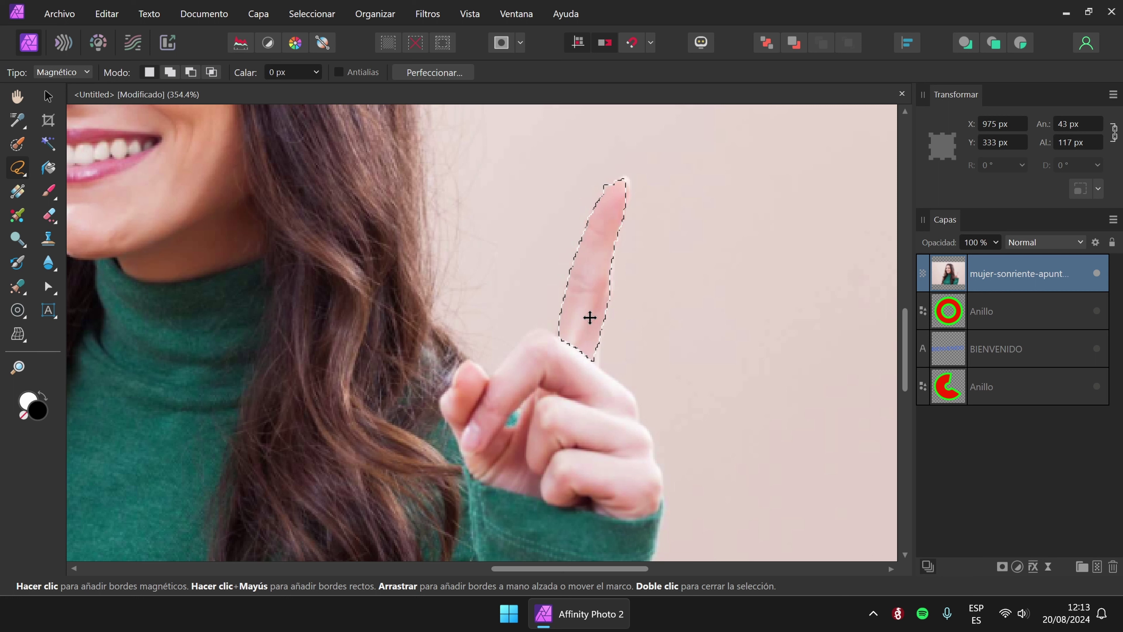
key(ctrl+d)
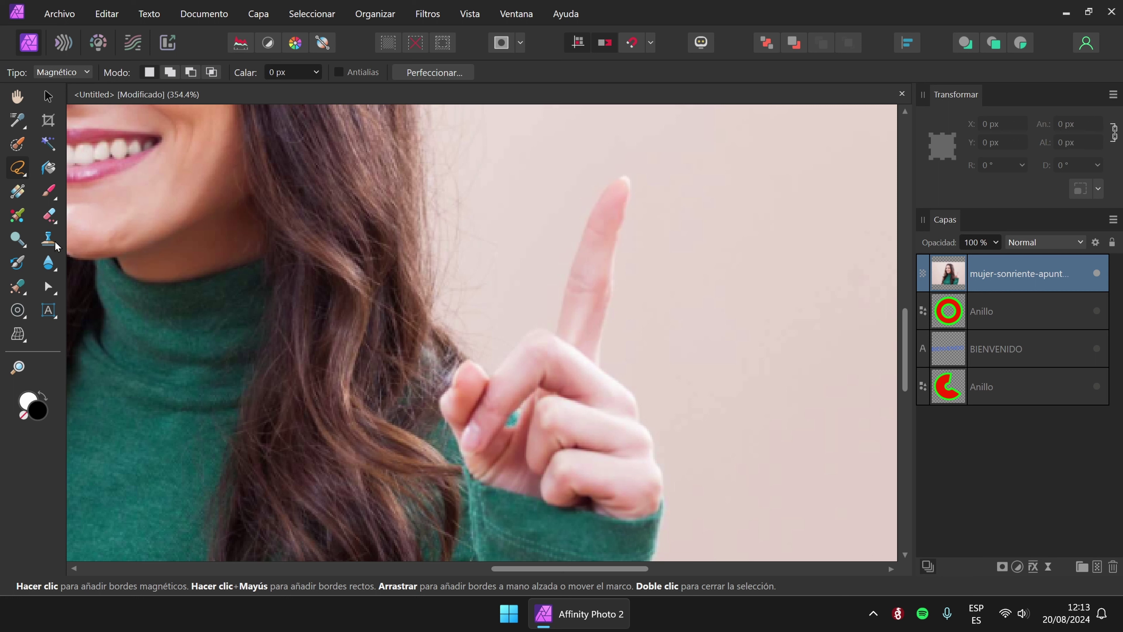
Set the lasso type back to Freehand from the Tipo list.
click(16, 172)
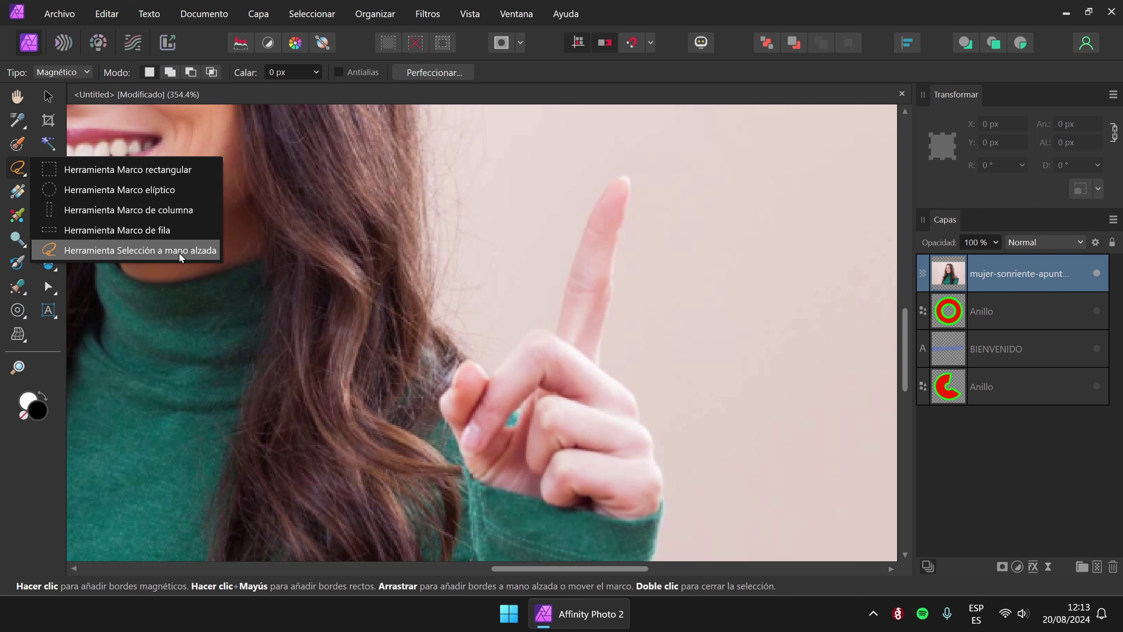
click(86, 72)
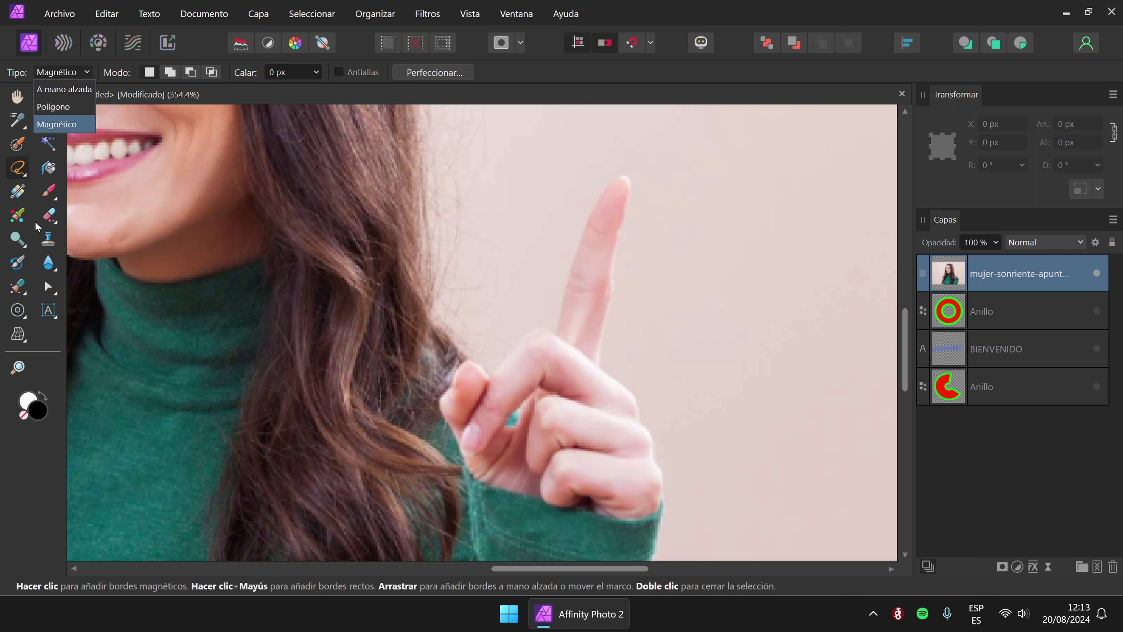
click(193, 56)
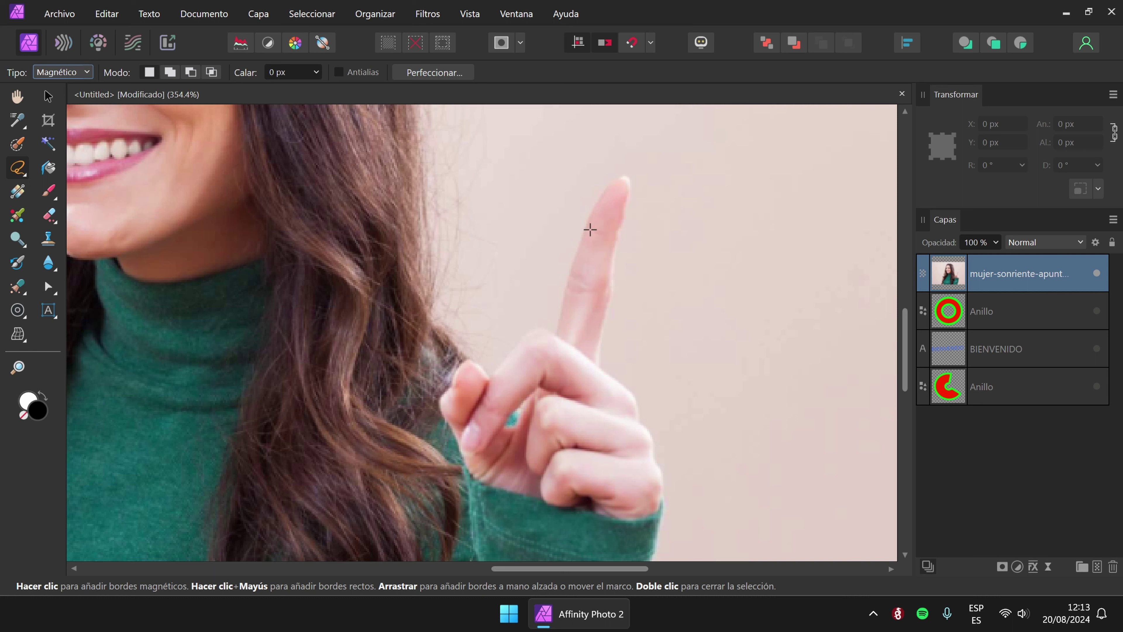
click(80, 70)
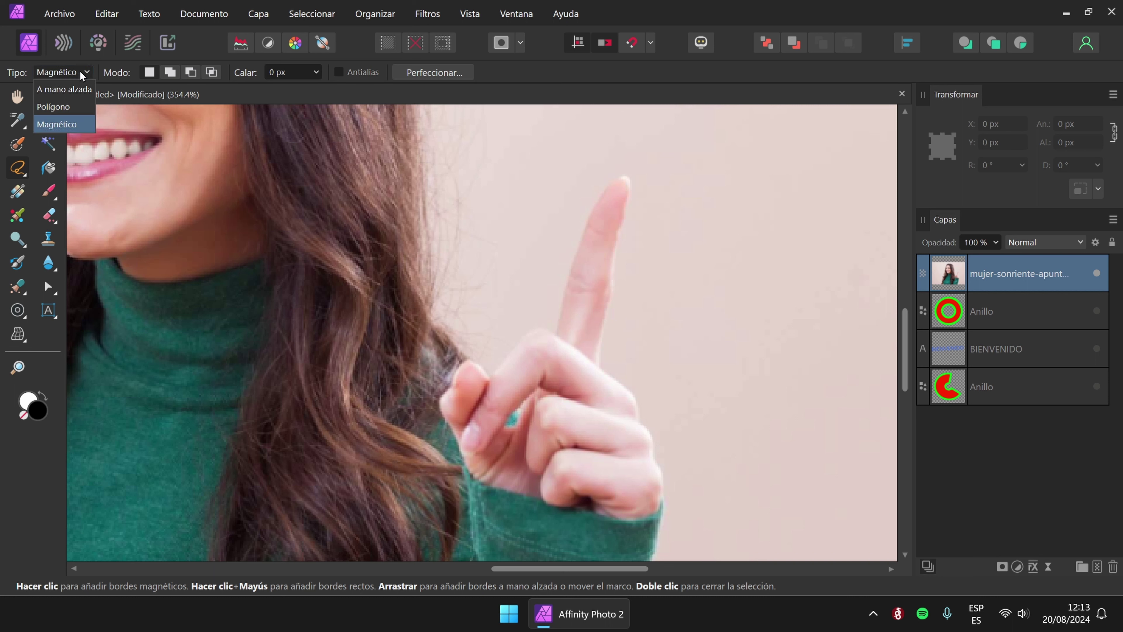
click(74, 88)
Make trial freehand outlines around the raised finger, then deselect.
click(331, 73)
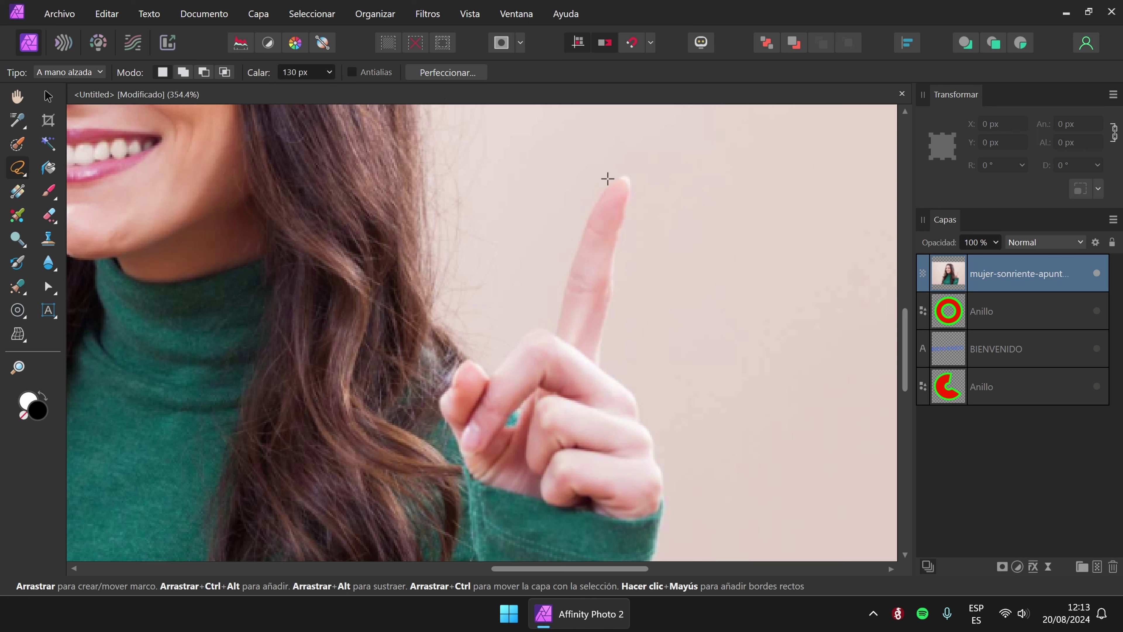
mouse_move(619, 177)
mouse_down()
mouse_move(589, 207)
mouse_move(576, 273)
mouse_up()
mouse_move(564, 319)
mouse_down()
mouse_move(612, 325)
mouse_move(607, 245)
mouse_move(627, 211)
mouse_move(625, 177)
mouse_move(582, 203)
mouse_move(552, 312)
mouse_move(592, 356)
mouse_move(621, 173)
mouse_up()
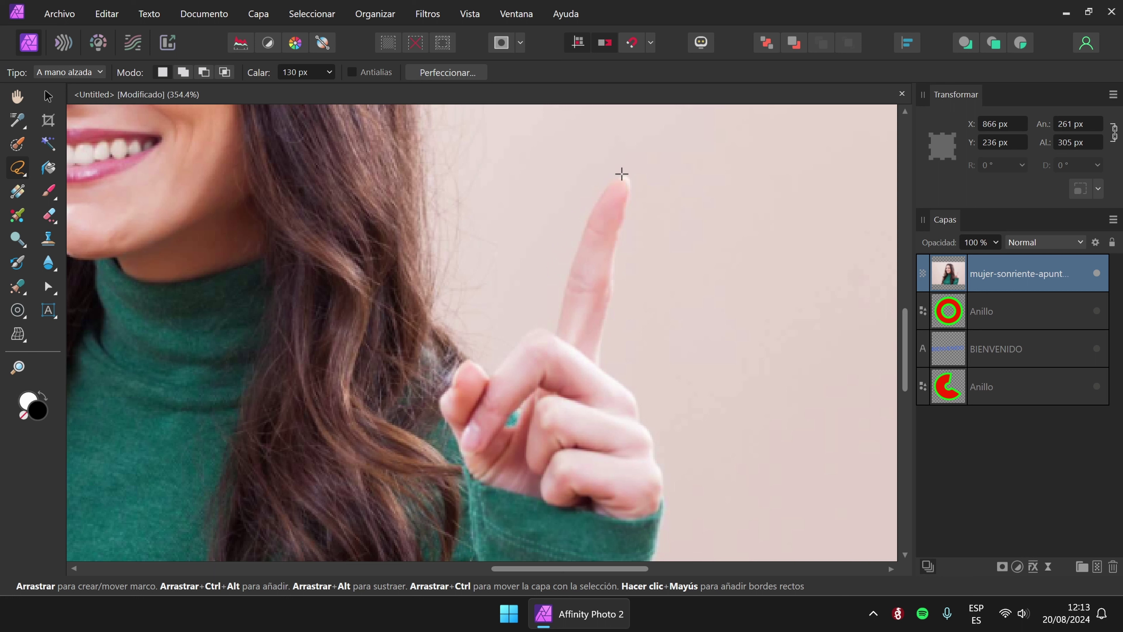
click(330, 73)
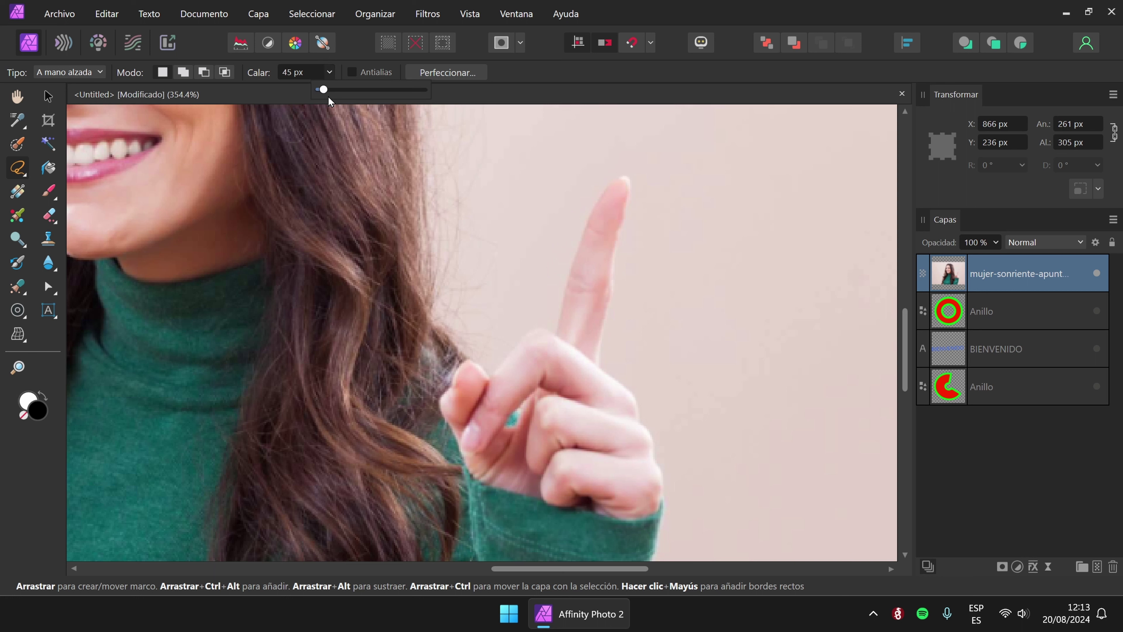
mouse_move(622, 181)
mouse_down()
mouse_move(598, 196)
mouse_move(560, 294)
mouse_move(574, 351)
mouse_move(601, 353)
mouse_move(619, 181)
mouse_up()
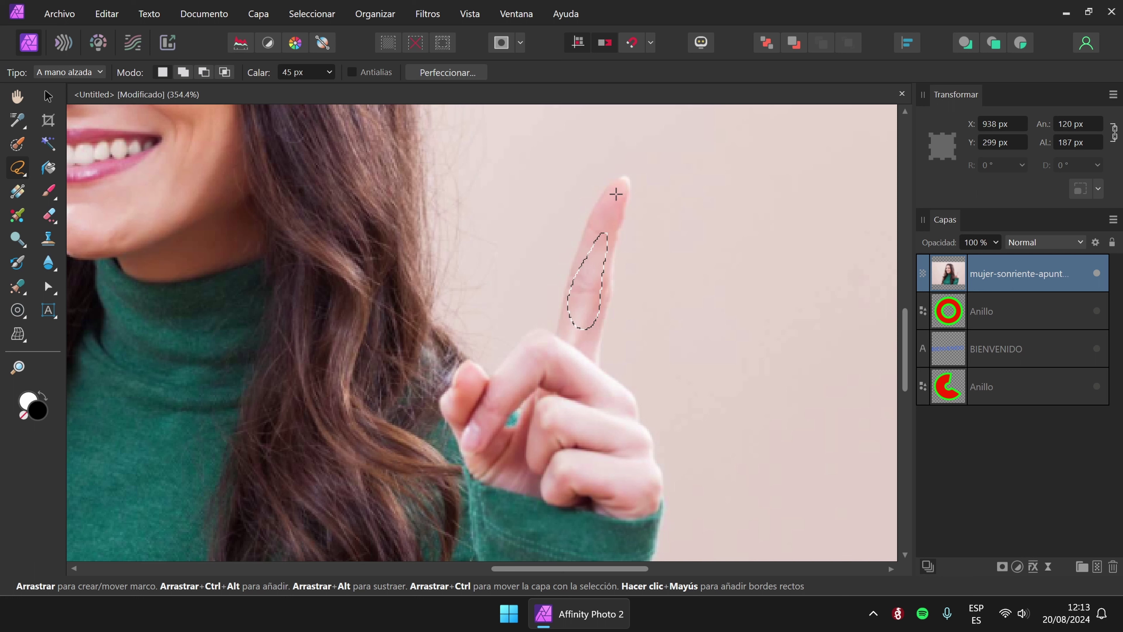
key(ctrl+d)
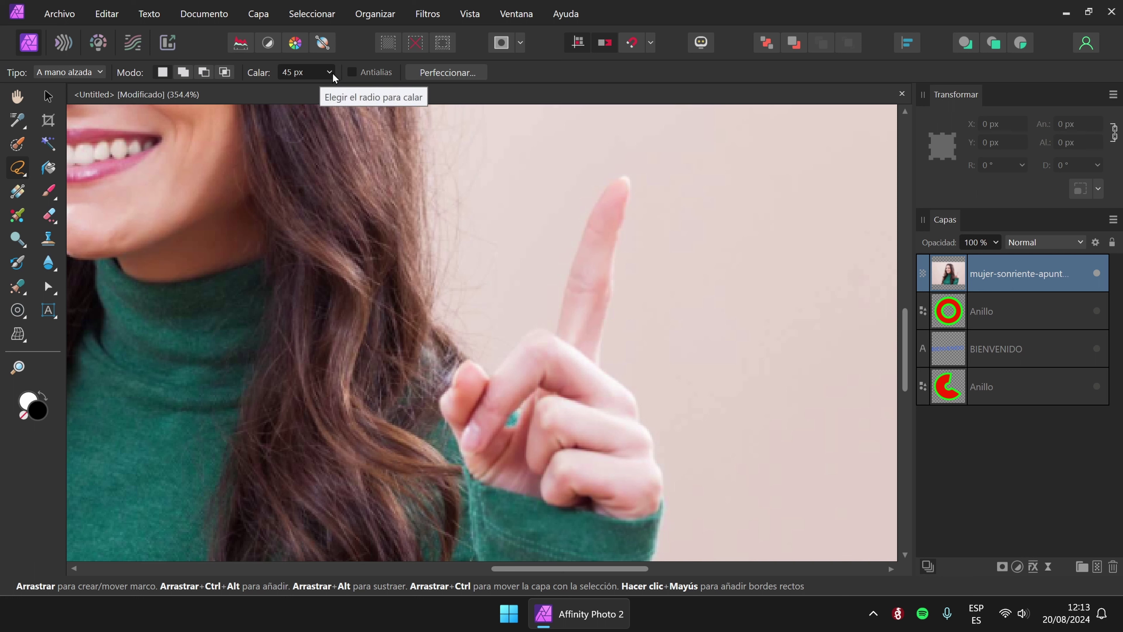
Set the feather to 6 px, lasso the finger and fill it with white.
click(335, 78)
drag(333, 92, 328, 92)
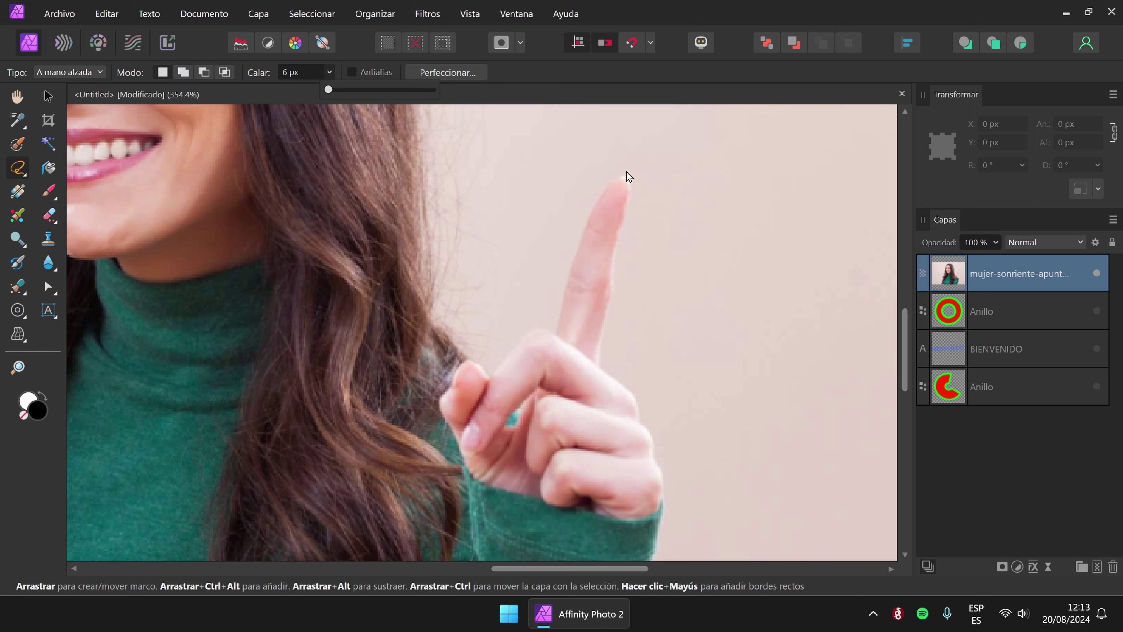
mouse_move(623, 177)
mouse_down()
mouse_move(573, 249)
mouse_move(558, 325)
mouse_move(581, 357)
mouse_move(599, 358)
mouse_move(624, 176)
mouse_up()
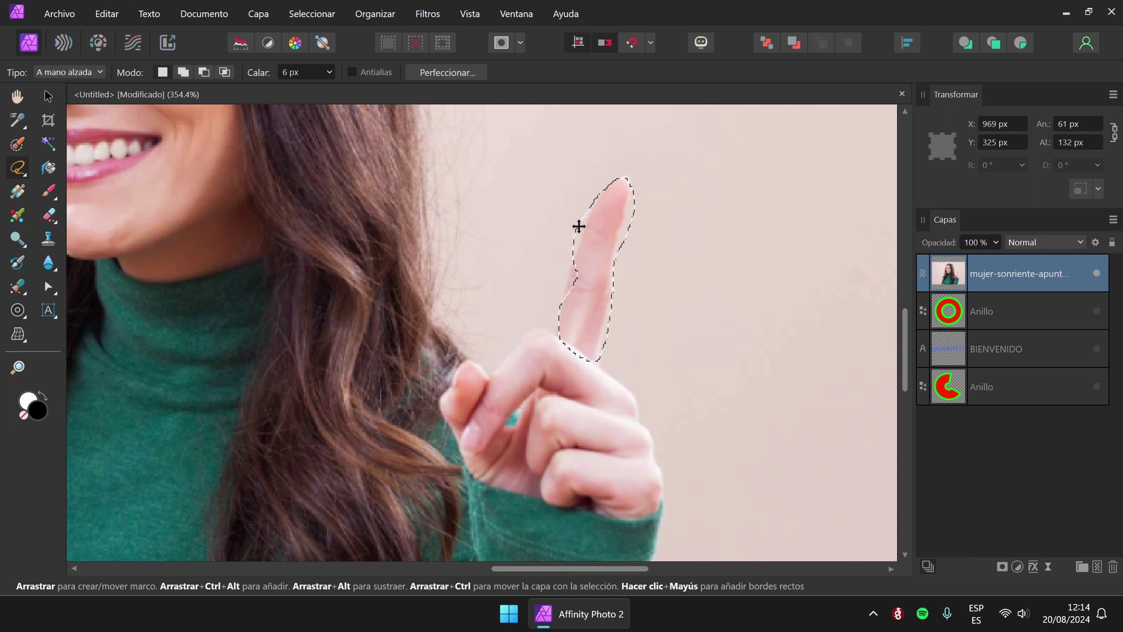
key(Delete)
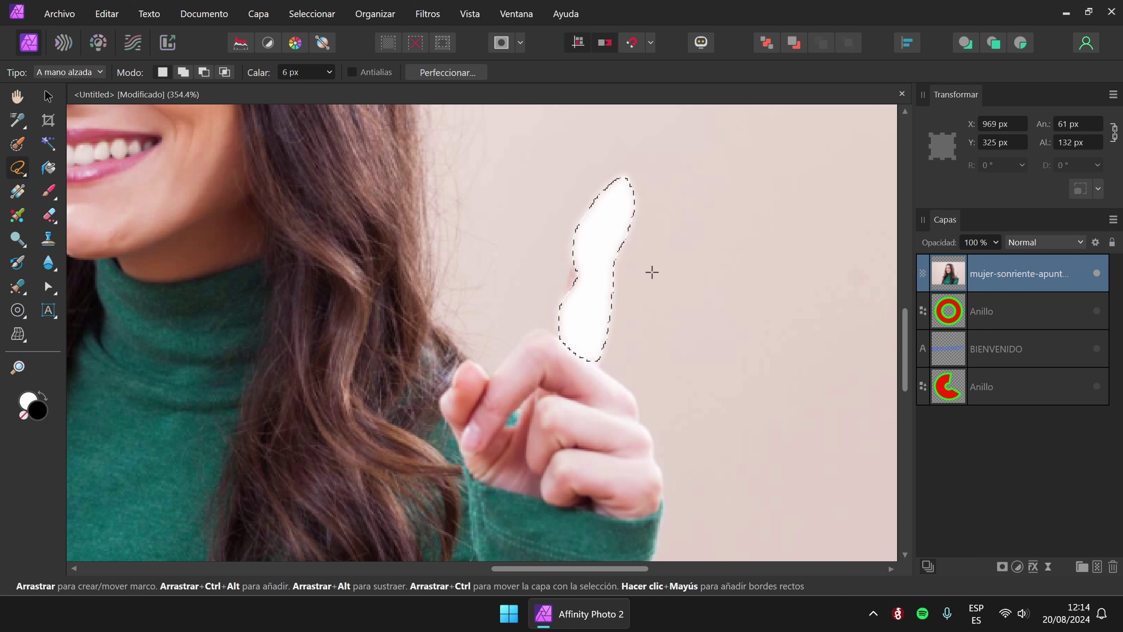
Deselect to check the white fill, restore the finger selection, then clear it again.
key(ctrl+d)
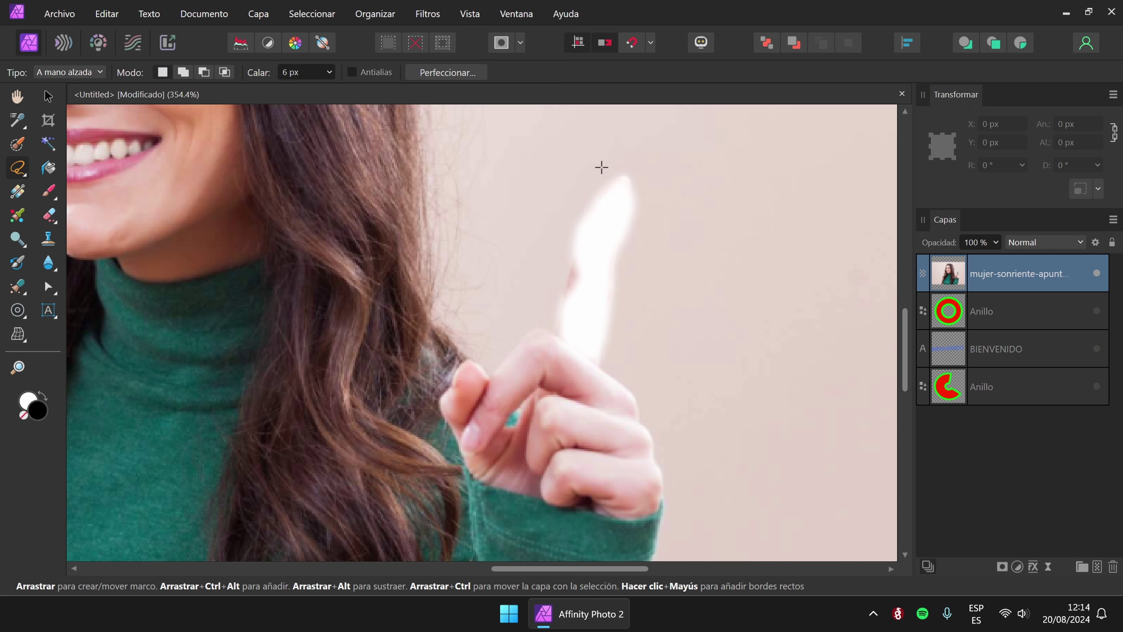
key(ctrl+shift+d)
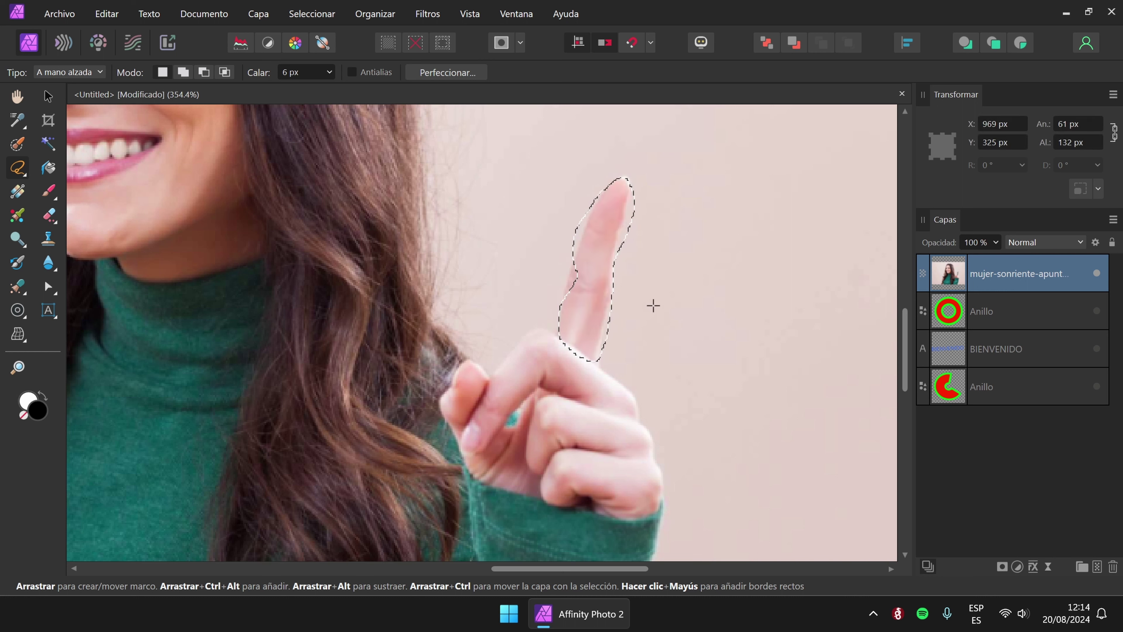
click(326, 76)
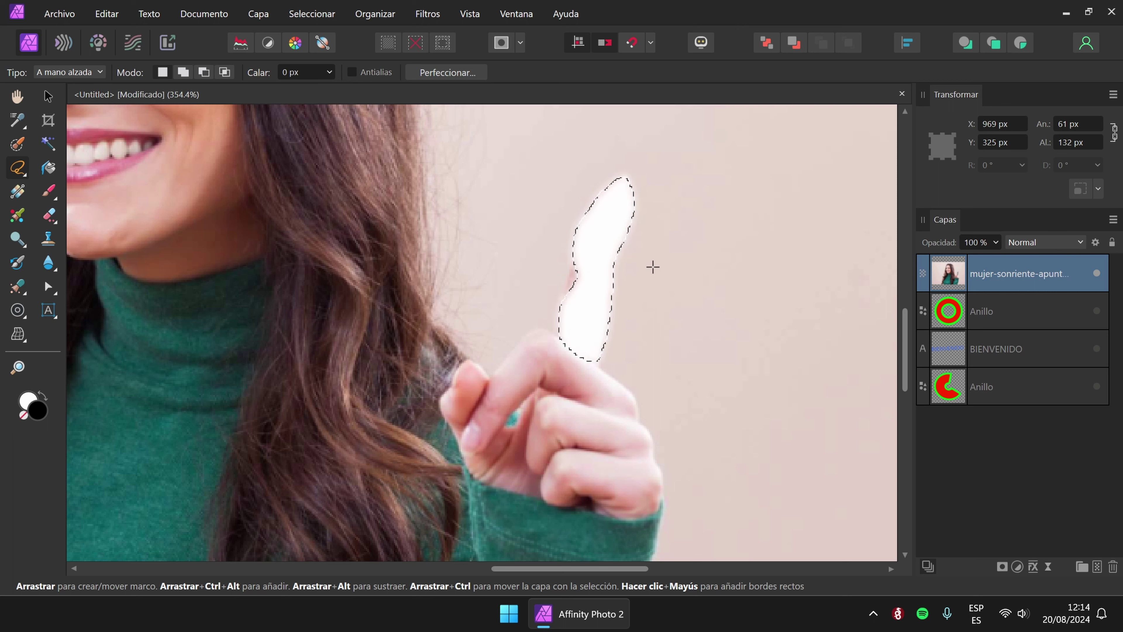
click(565, 244)
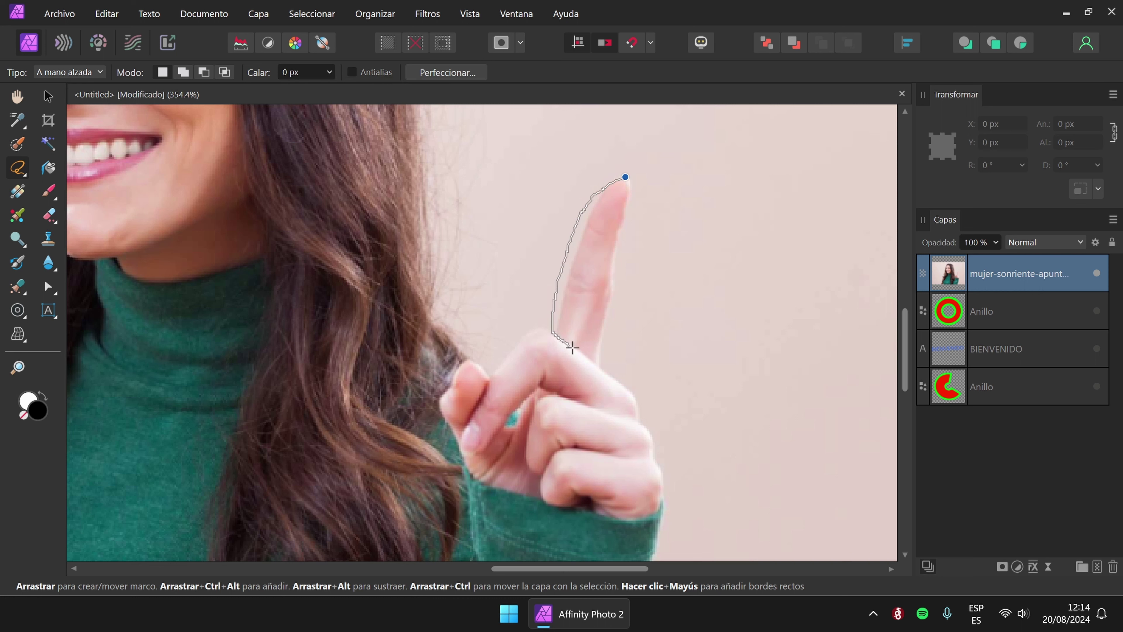
Undo the white fill on the finger and clear the selection.
drag(629, 191, 623, 176)
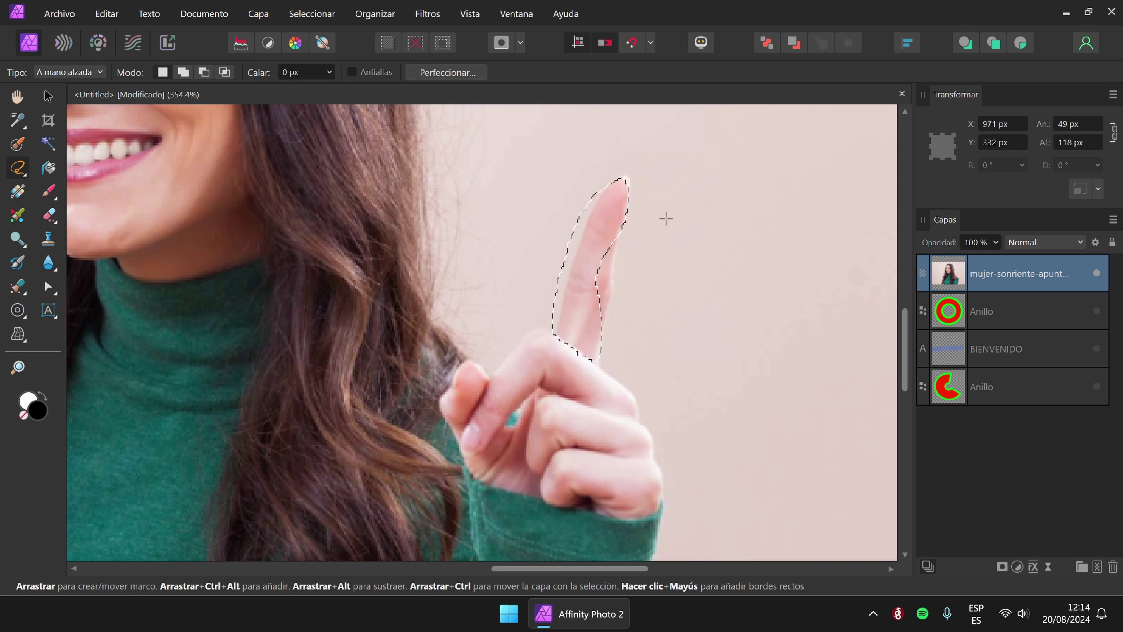
click(654, 223)
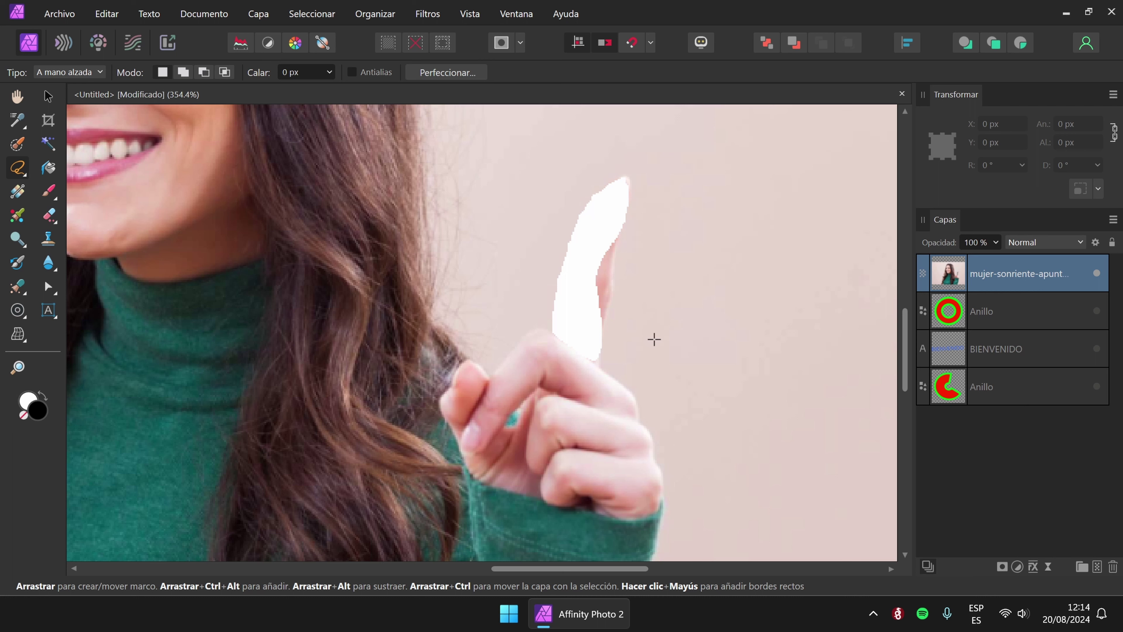
key(ctrl+z)
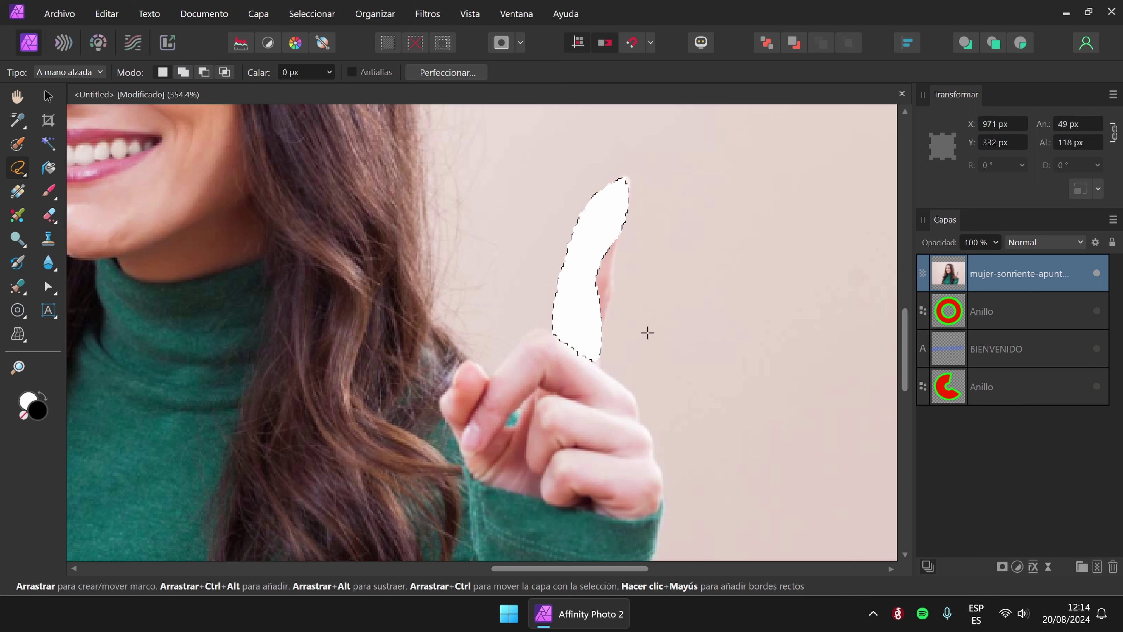
key(ctrl+z)
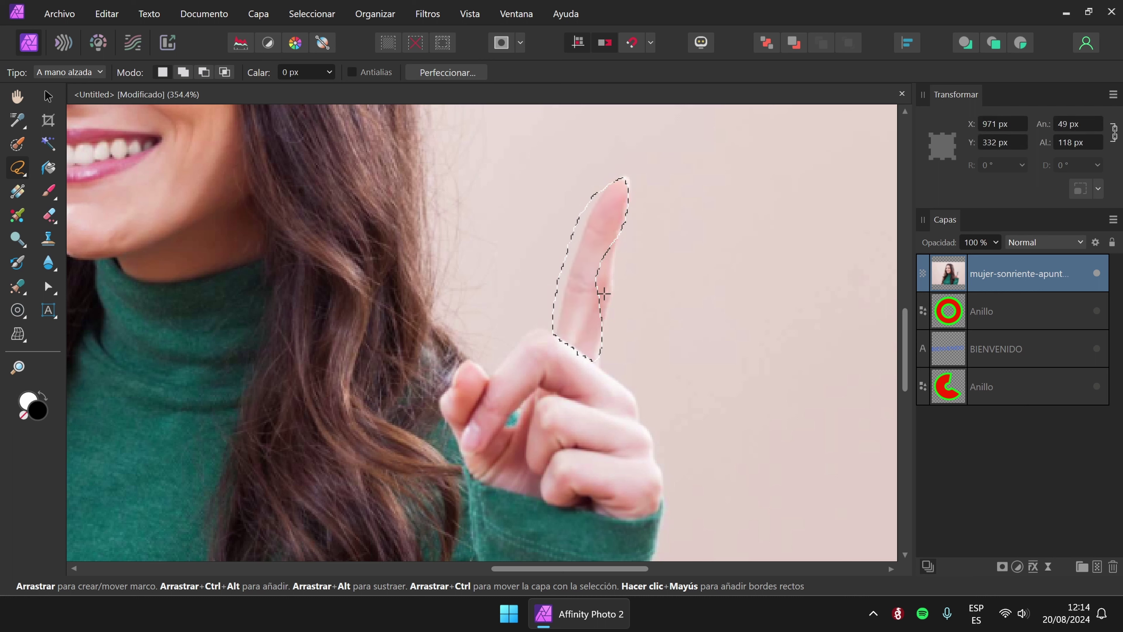
key(ctrl+z)
Raise the feather, lasso the finger, trial-erase it, then undo and deselect.
click(320, 78)
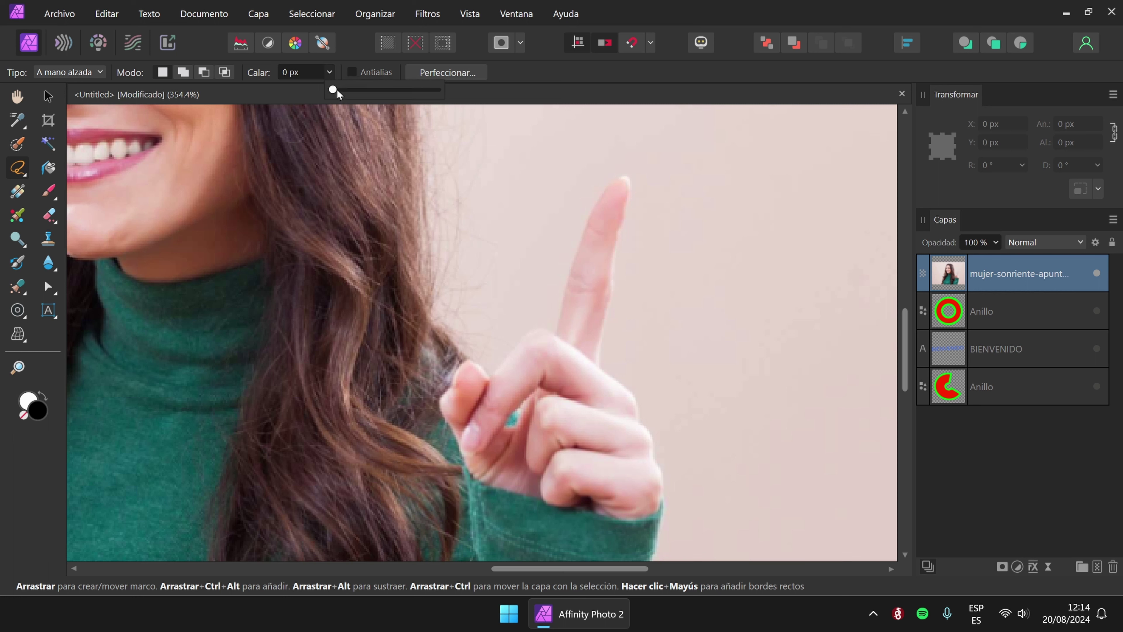
drag(338, 95, 338, 94)
click(614, 175)
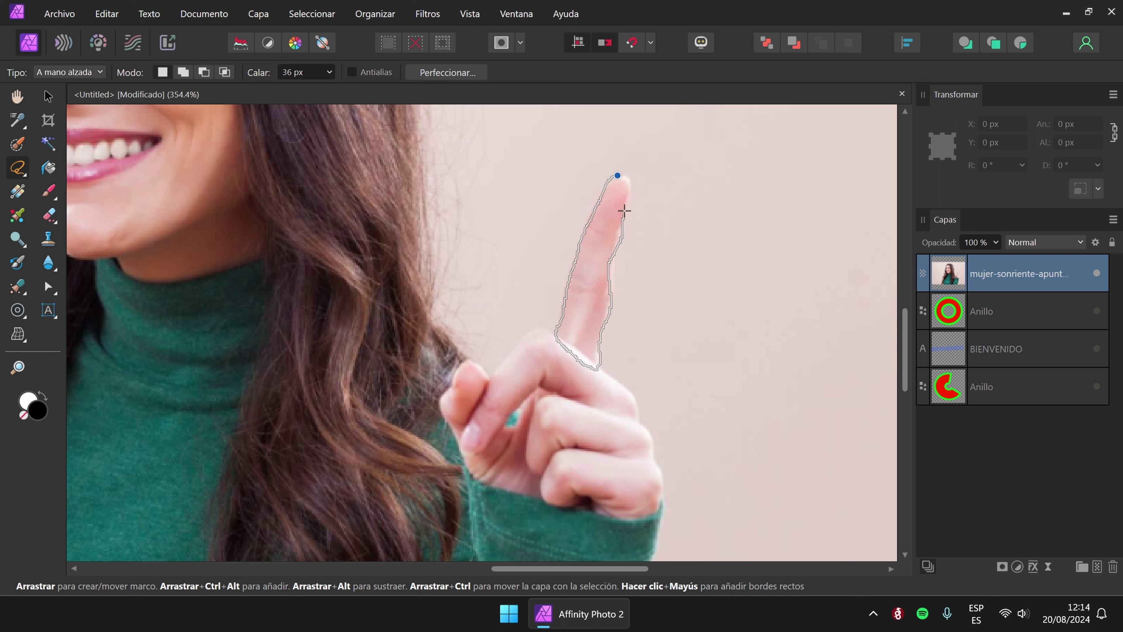
mouse_move(624, 211)
mouse_down()
mouse_move(630, 179)
mouse_move(617, 176)
mouse_up()
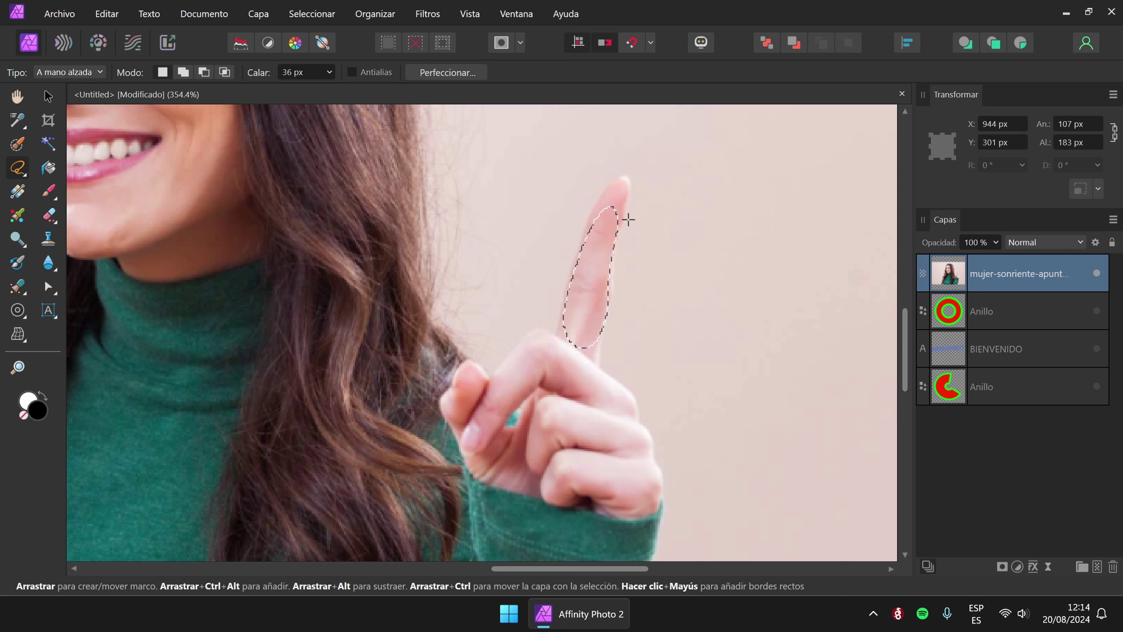
key(Delete)
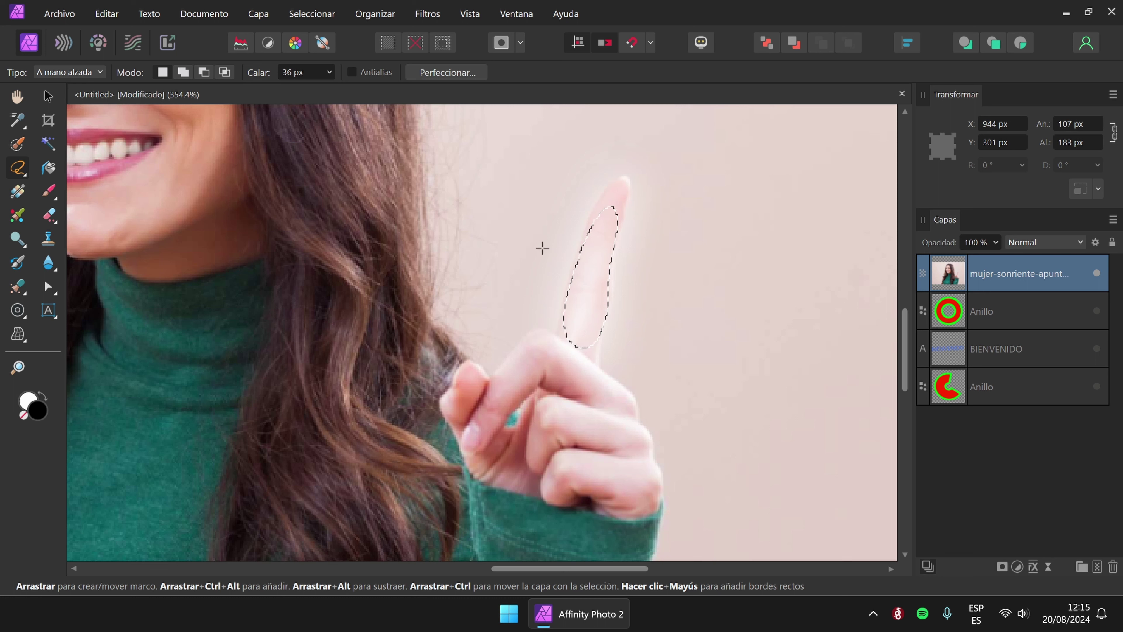
key(ctrl+z)
click(428, 142)
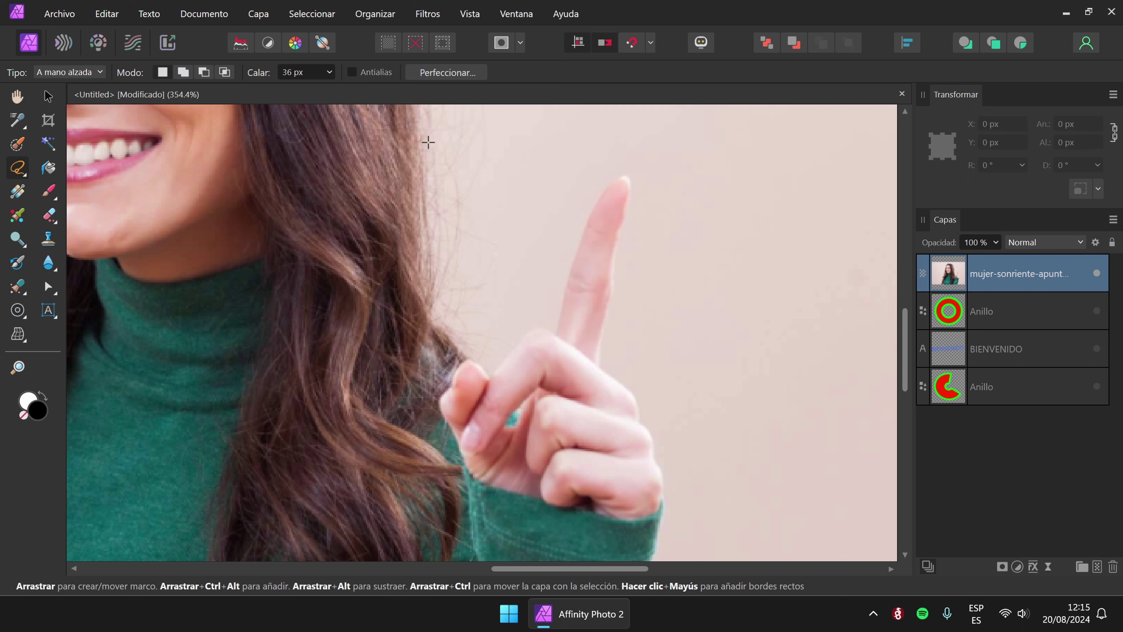
Set the selection feather to 7 px and lasso the raised finger again.
click(304, 73)
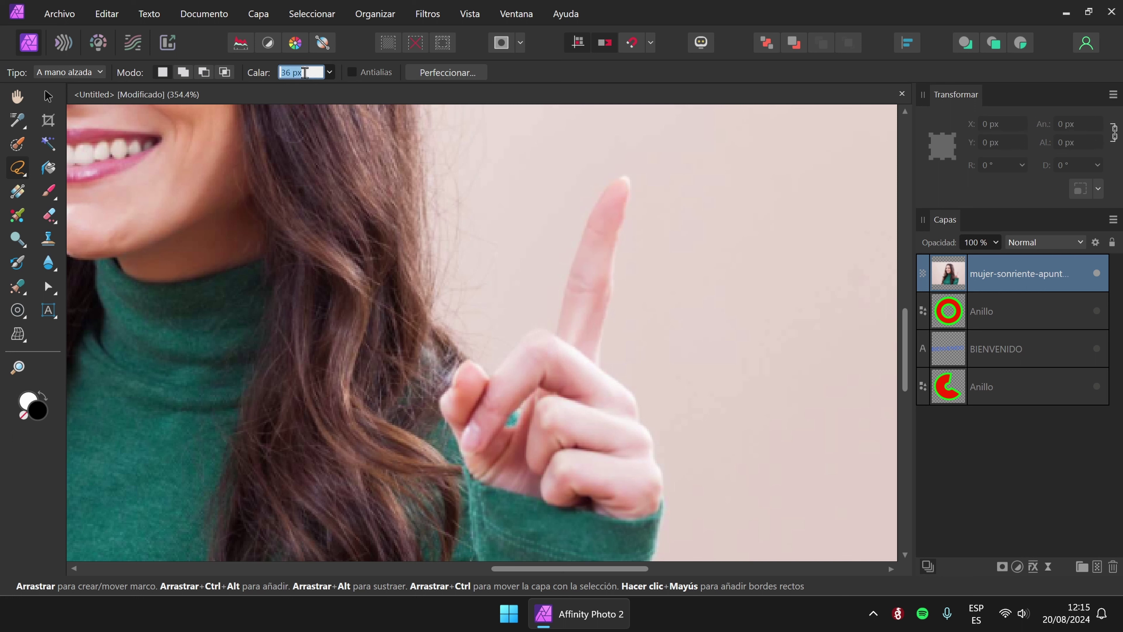
text(7)
key(Return)
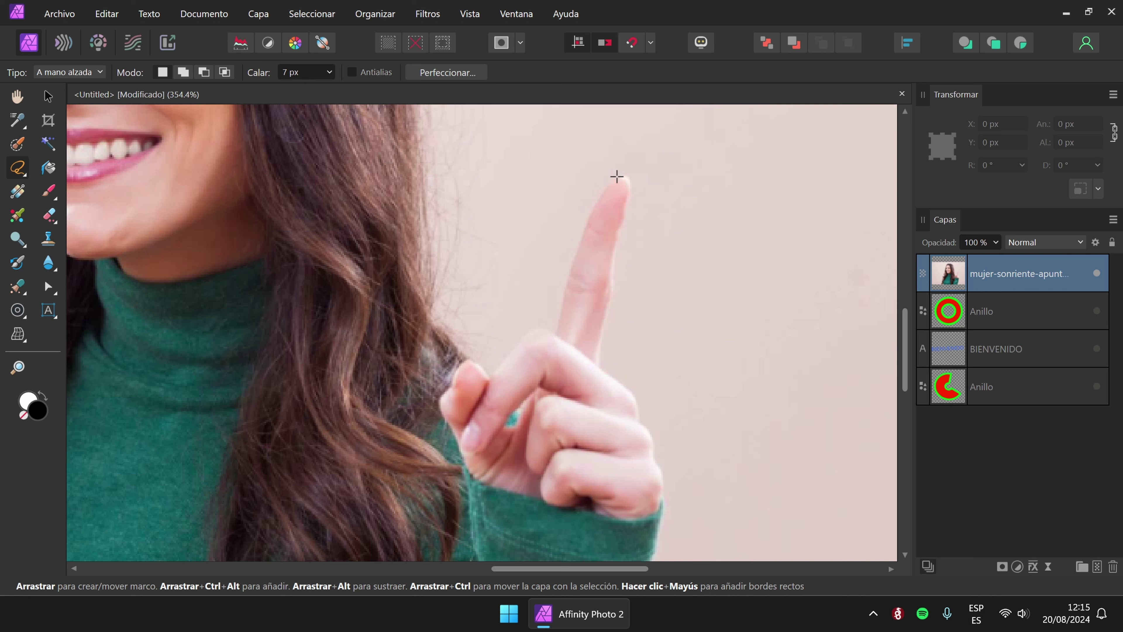
drag(617, 177, 587, 214)
mouse_move(570, 268)
mouse_down()
mouse_move(553, 322)
mouse_move(582, 360)
mouse_move(618, 310)
mouse_move(633, 177)
mouse_move(617, 179)
mouse_up()
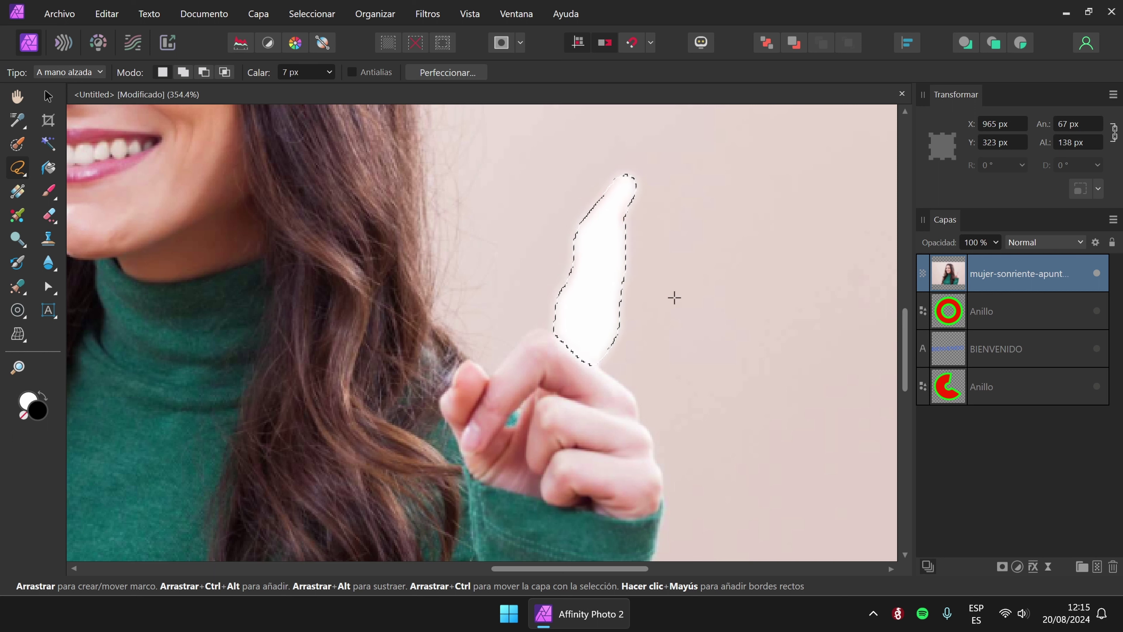
Deselect, undo the finger's white fill, and zoom out to the whole photo.
key(ctrl+d)
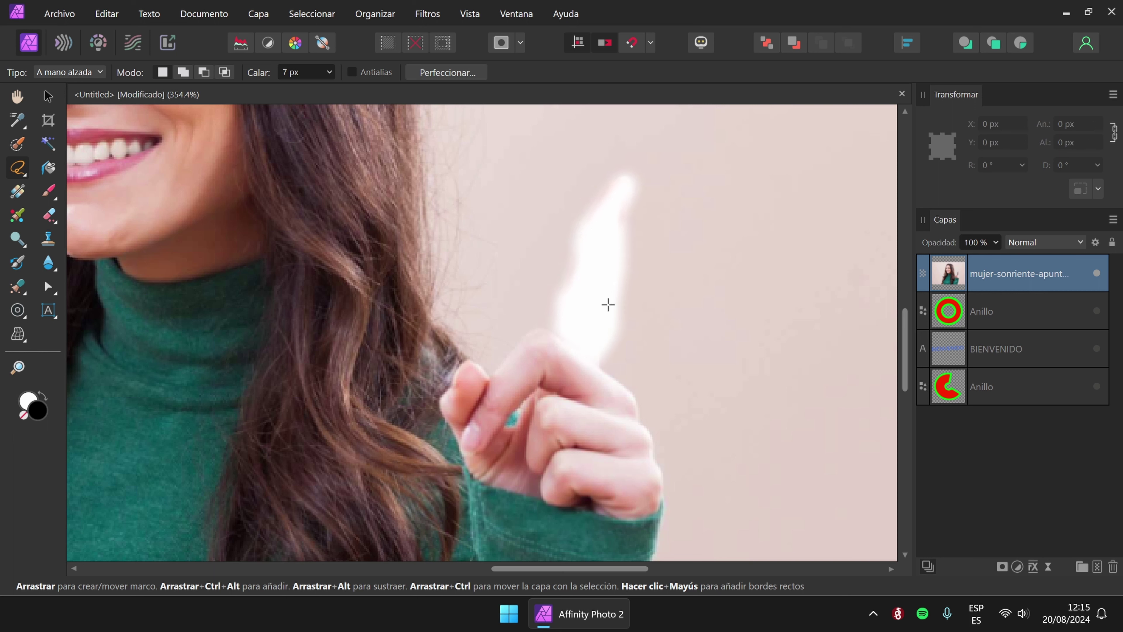
key(ctrl+z)
key(ctrl+z)
key(ctrl+d)
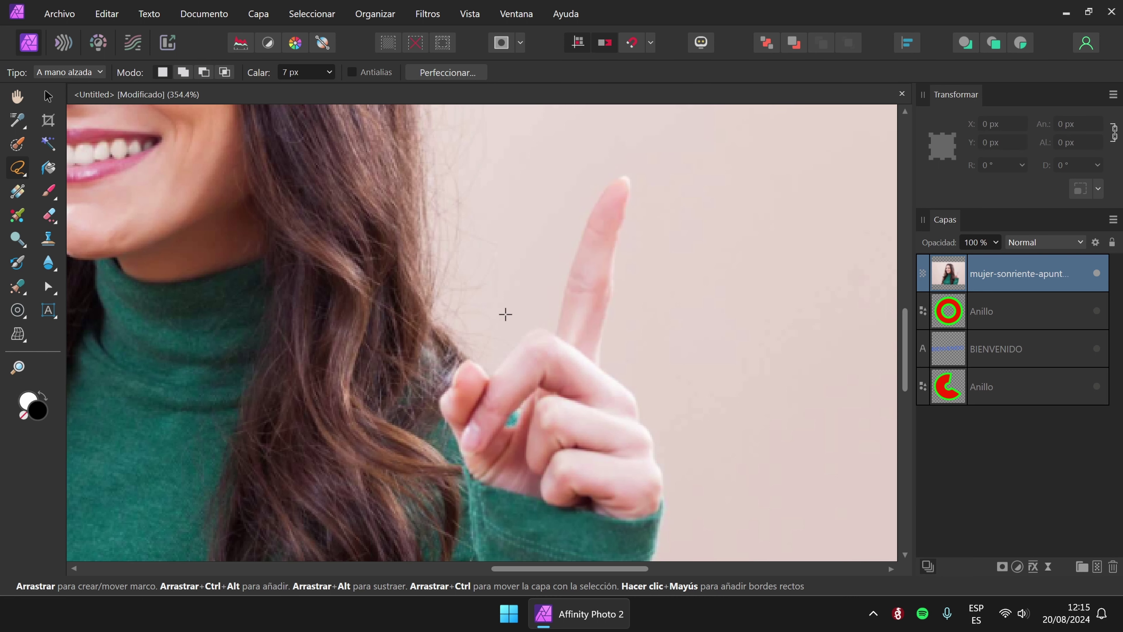
key(ctrl+0)
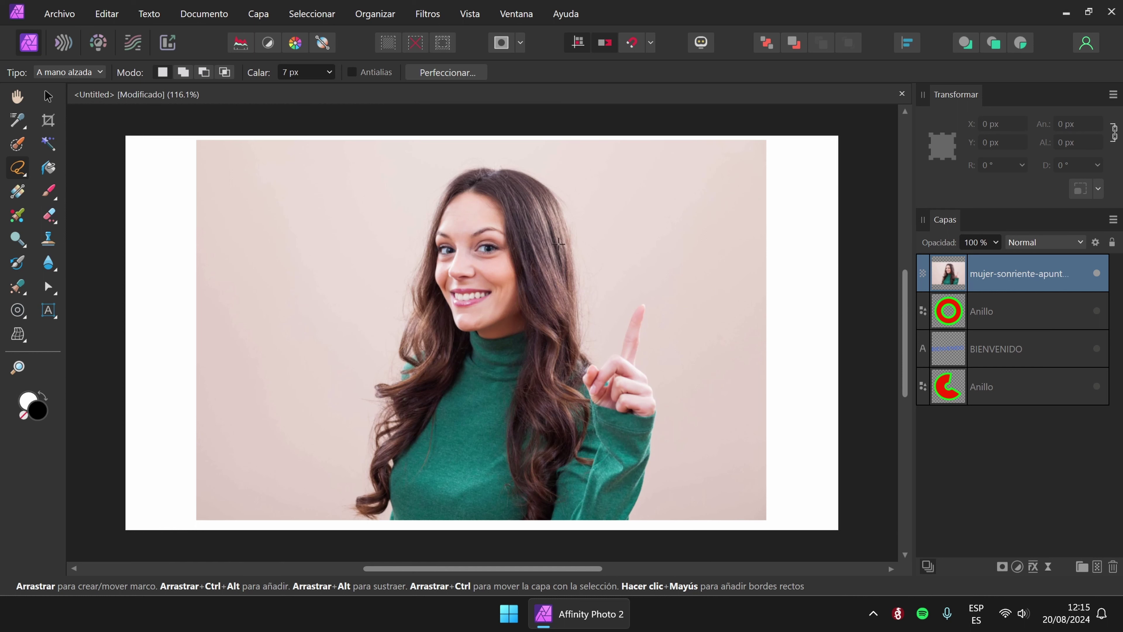
Draw a freehand selection around the woman, then deselect it.
mouse_move(480, 167)
mouse_down()
mouse_move(425, 218)
mouse_move(400, 344)
mouse_move(374, 403)
mouse_move(372, 488)
mouse_move(471, 550)
mouse_move(587, 532)
mouse_move(631, 495)
mouse_move(651, 410)
mouse_move(639, 362)
mouse_move(654, 294)
mouse_move(593, 344)
mouse_move(575, 242)
mouse_move(526, 183)
mouse_move(481, 167)
mouse_up()
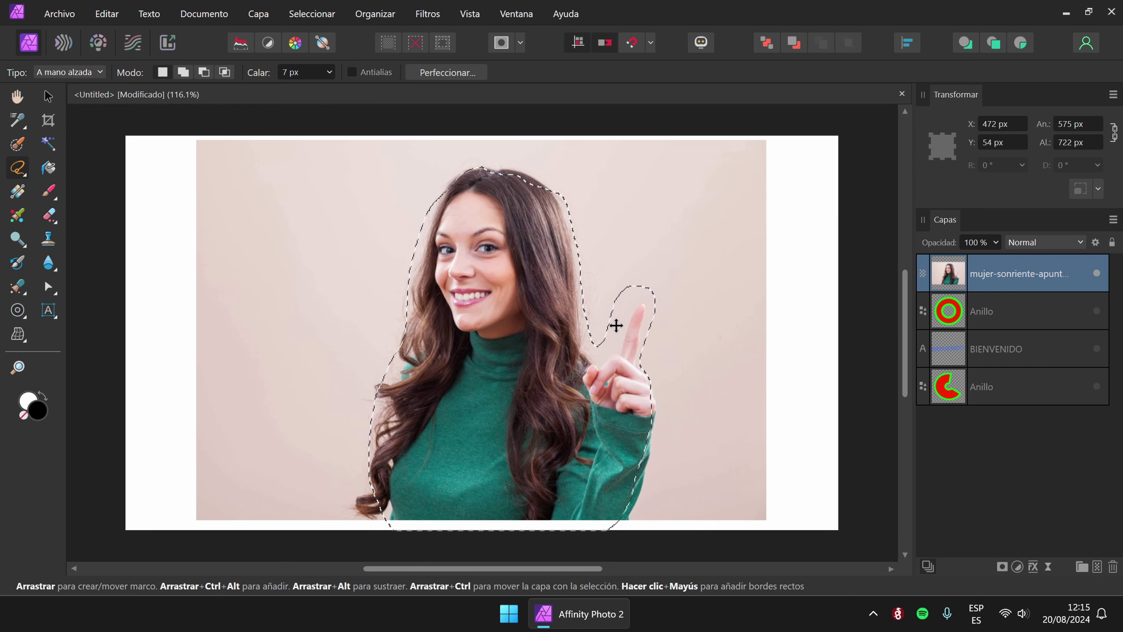
click(145, 234)
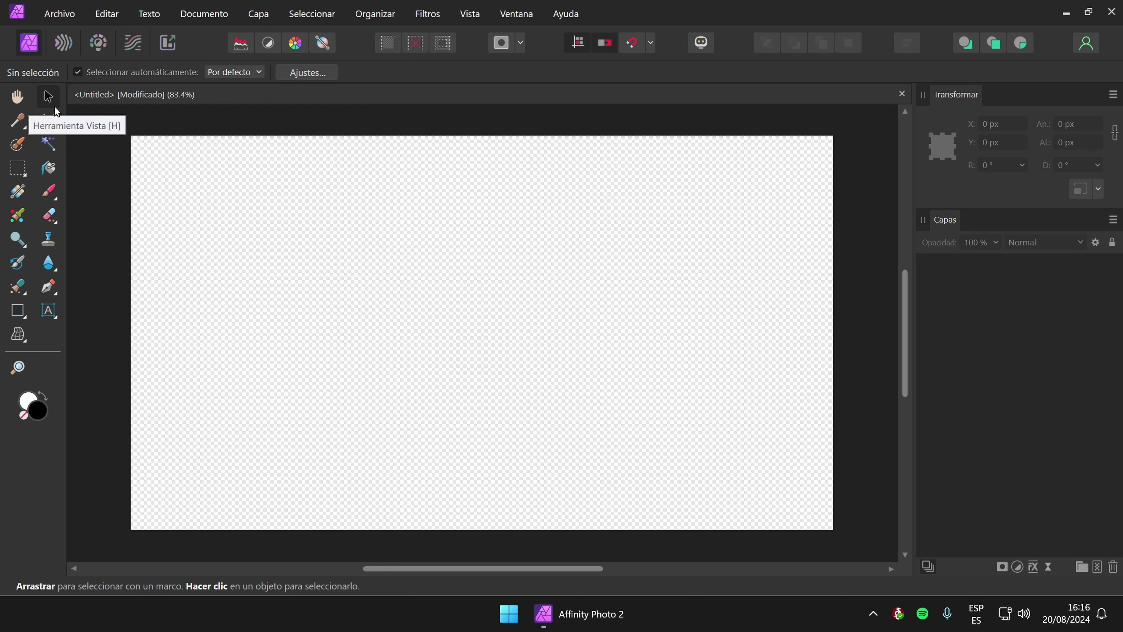
Flood-fill the blank canvas with black, then swap colours and fill it white.
click(53, 171)
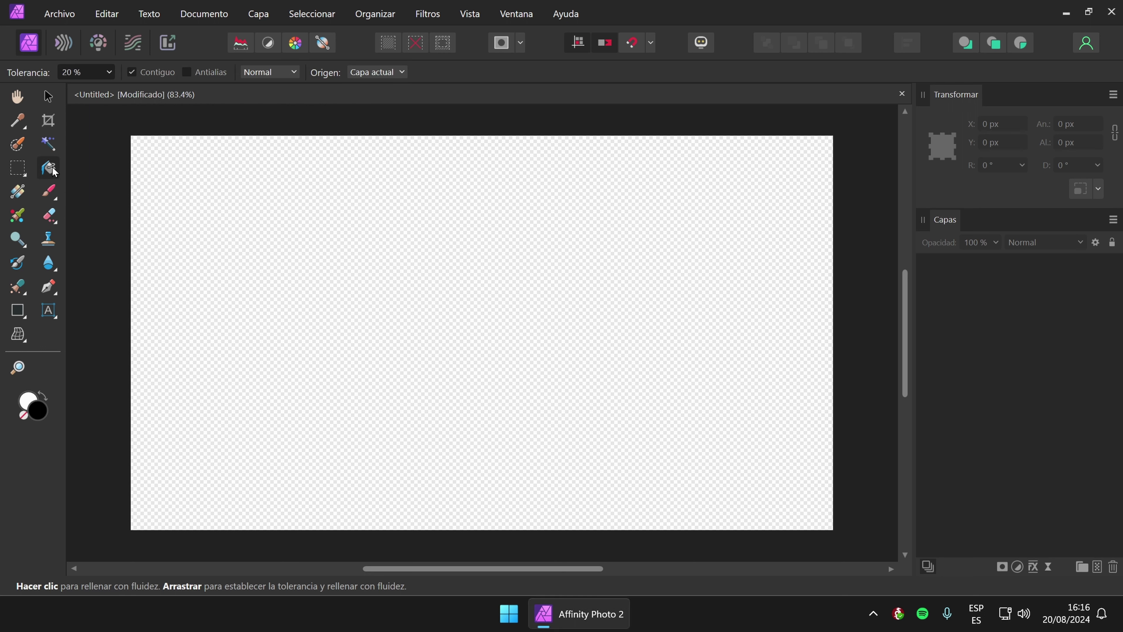
click(40, 414)
click(442, 207)
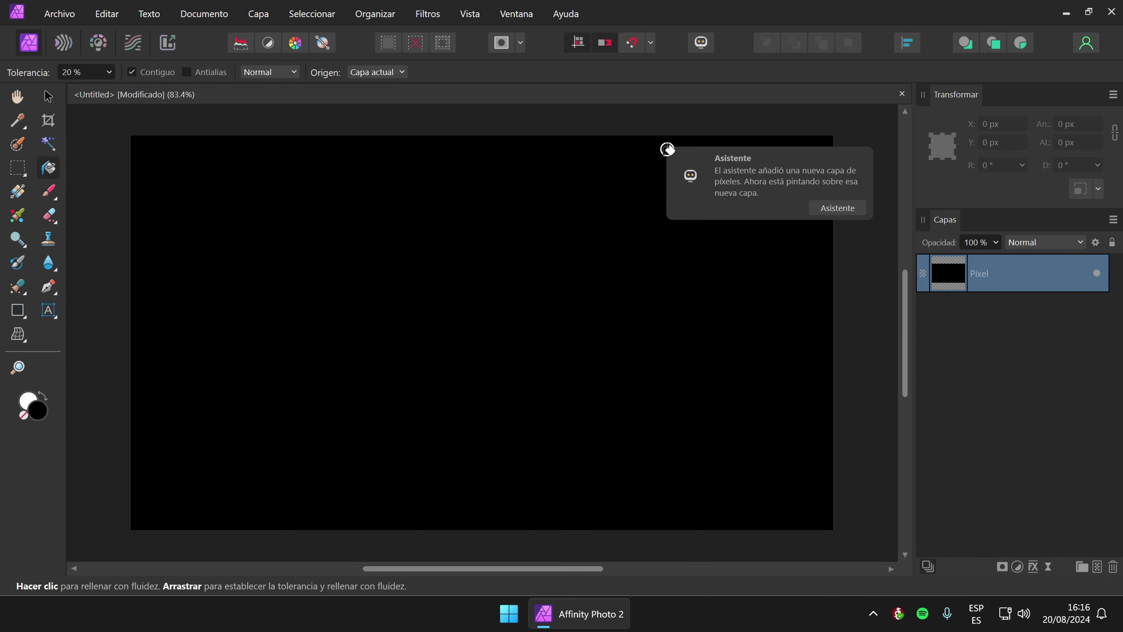
click(667, 149)
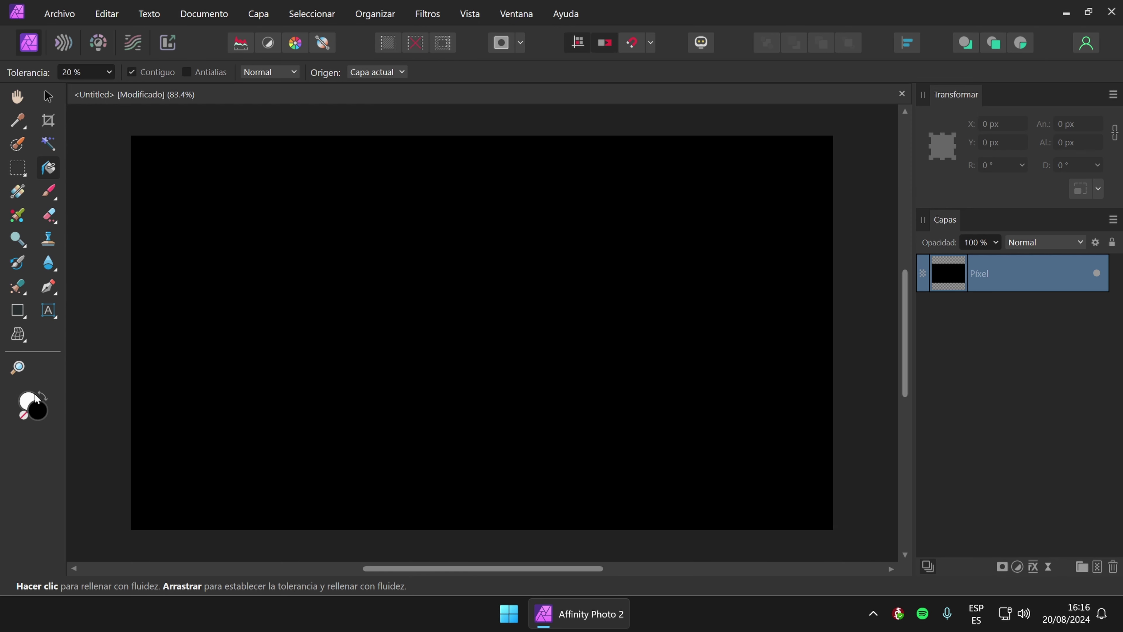
click(46, 403)
click(496, 278)
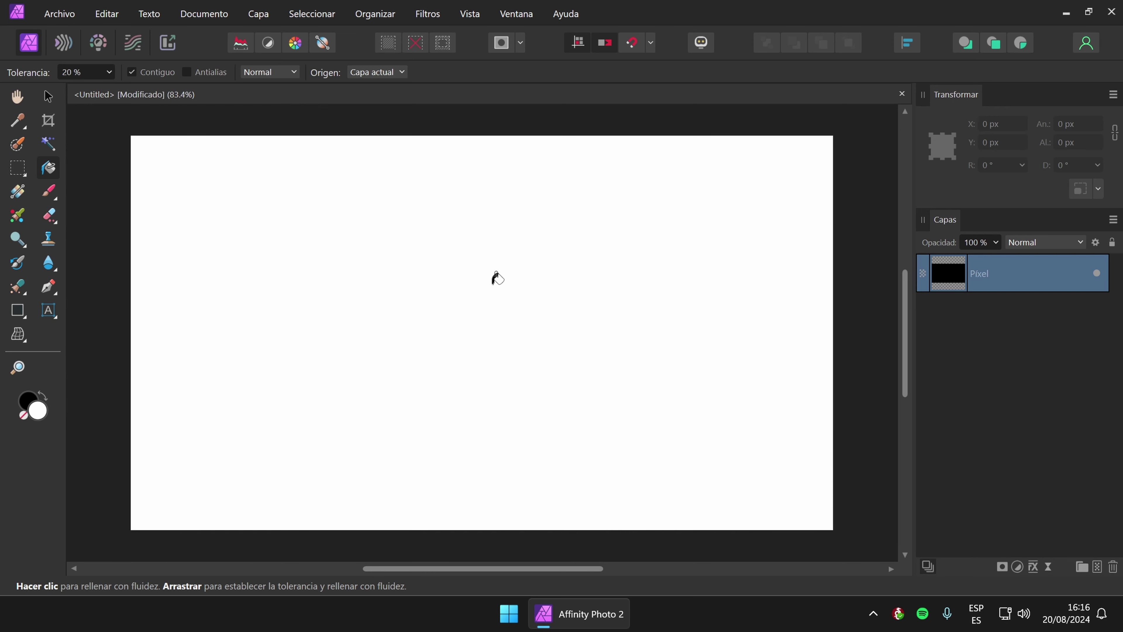
Set the fill colour to red EA2727, flood-fill the canvas, and add an empty pixel layer.
double_click(38, 418)
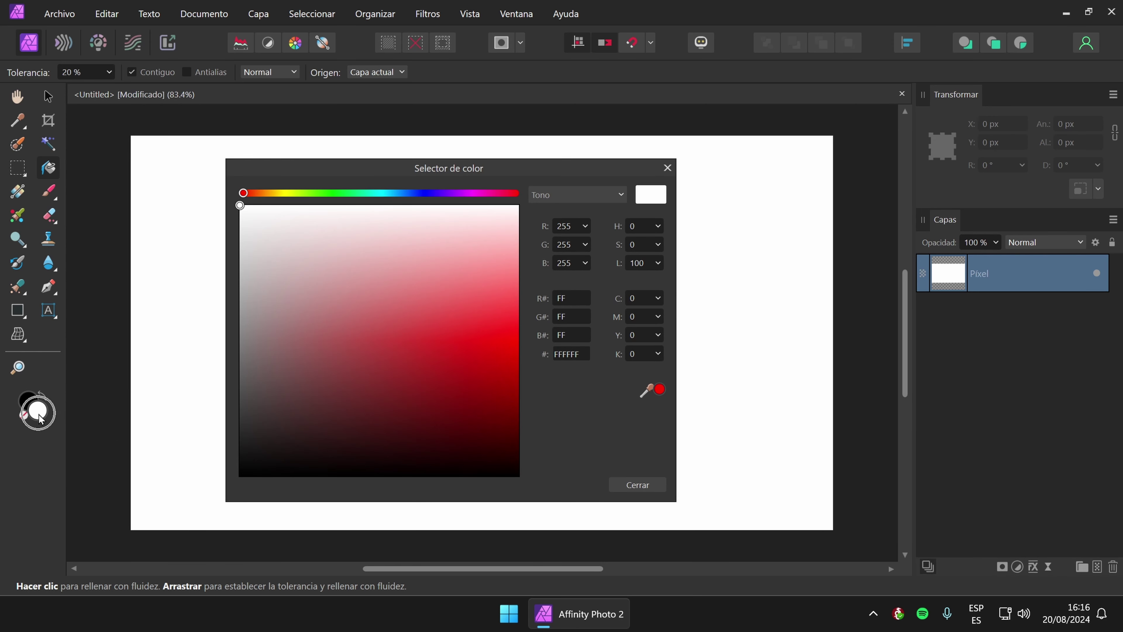
click(470, 331)
click(633, 484)
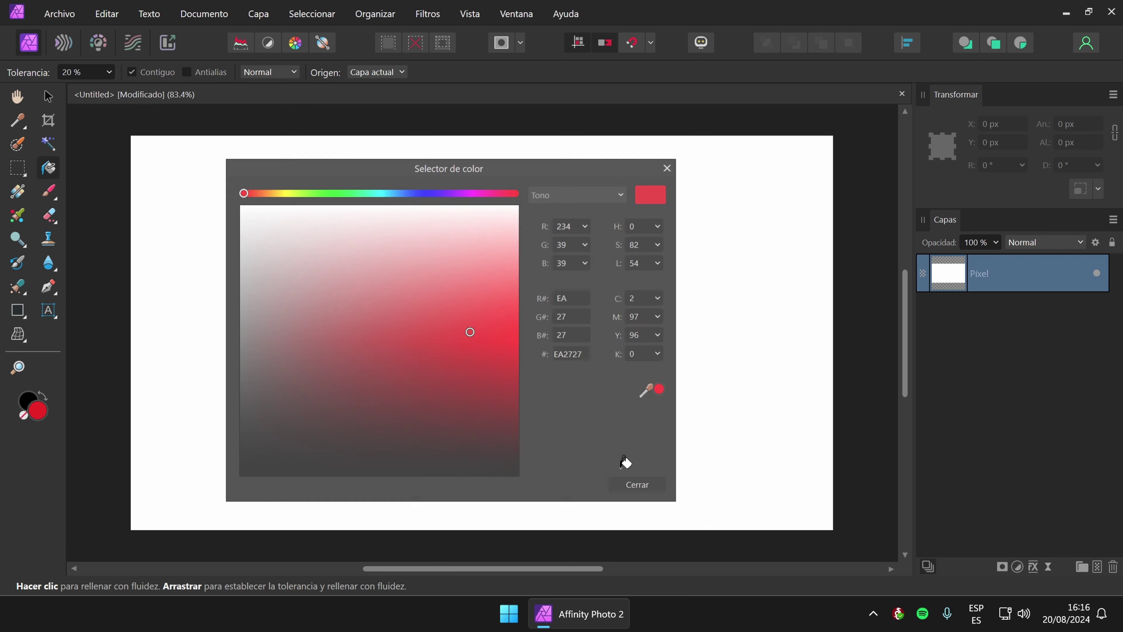
click(551, 294)
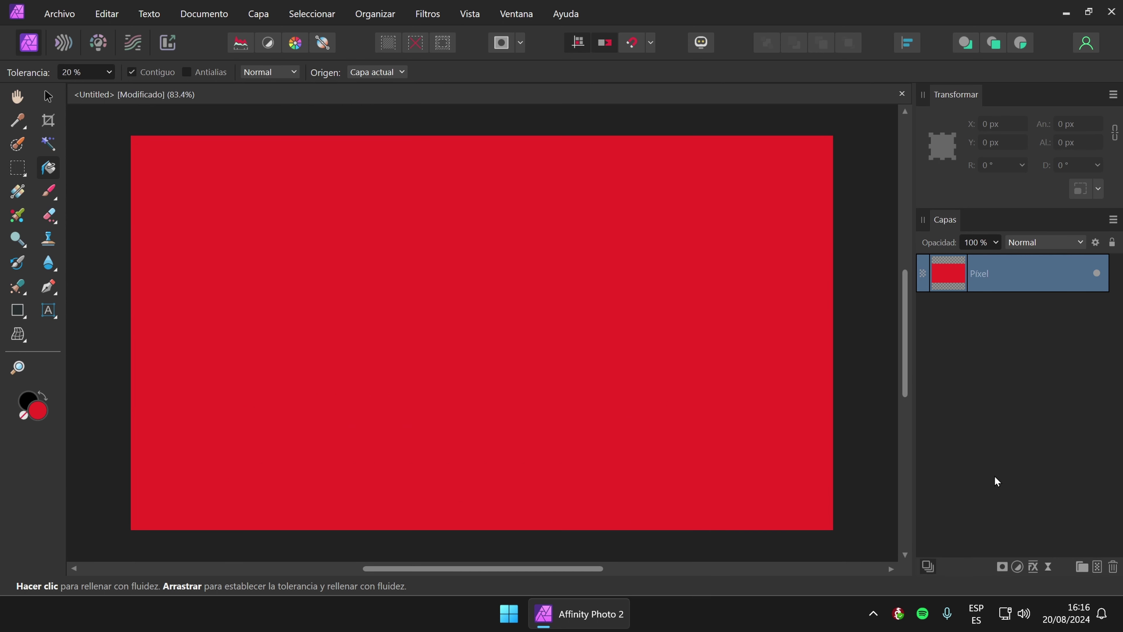
click(1096, 566)
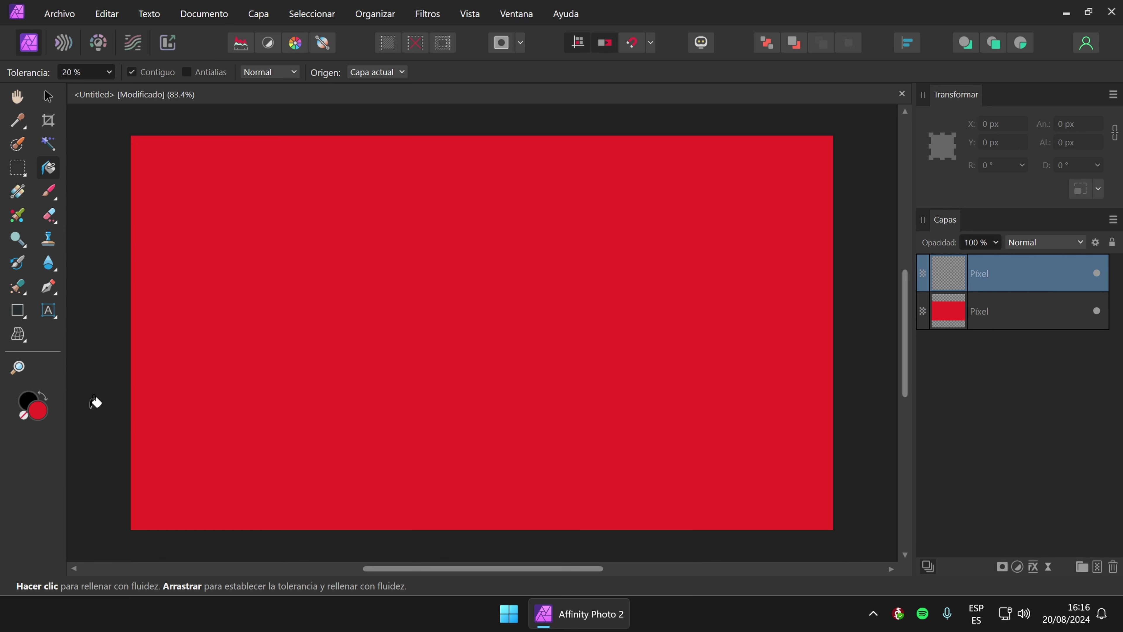
Set the fill colour to light cyan 5ED2F7 and flood-fill the top pixel layer.
double_click(40, 414)
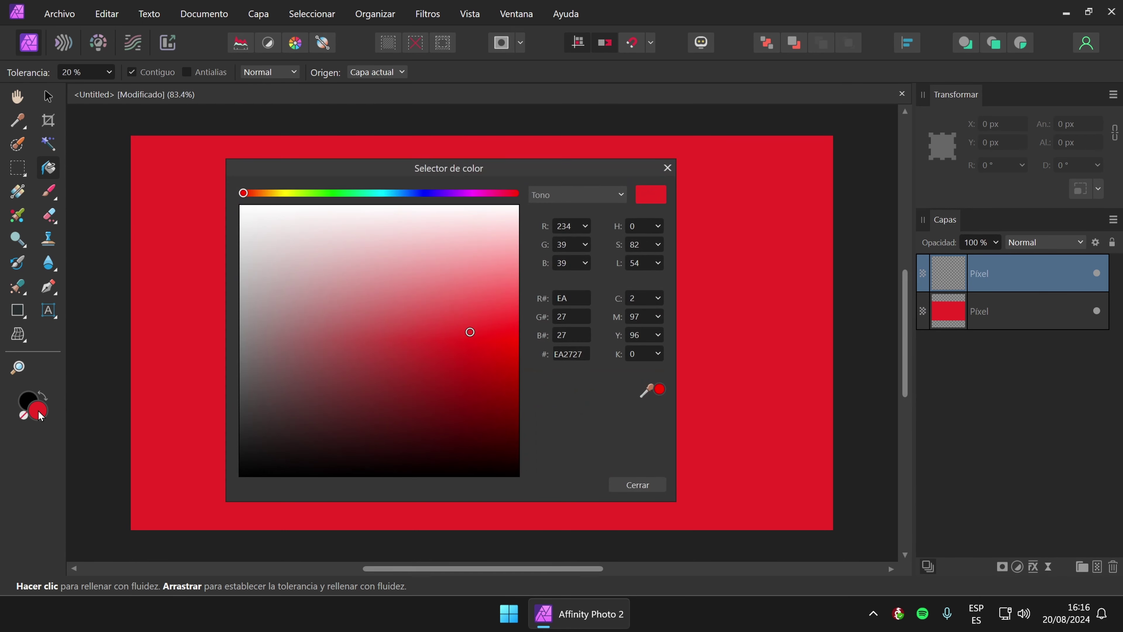
click(417, 193)
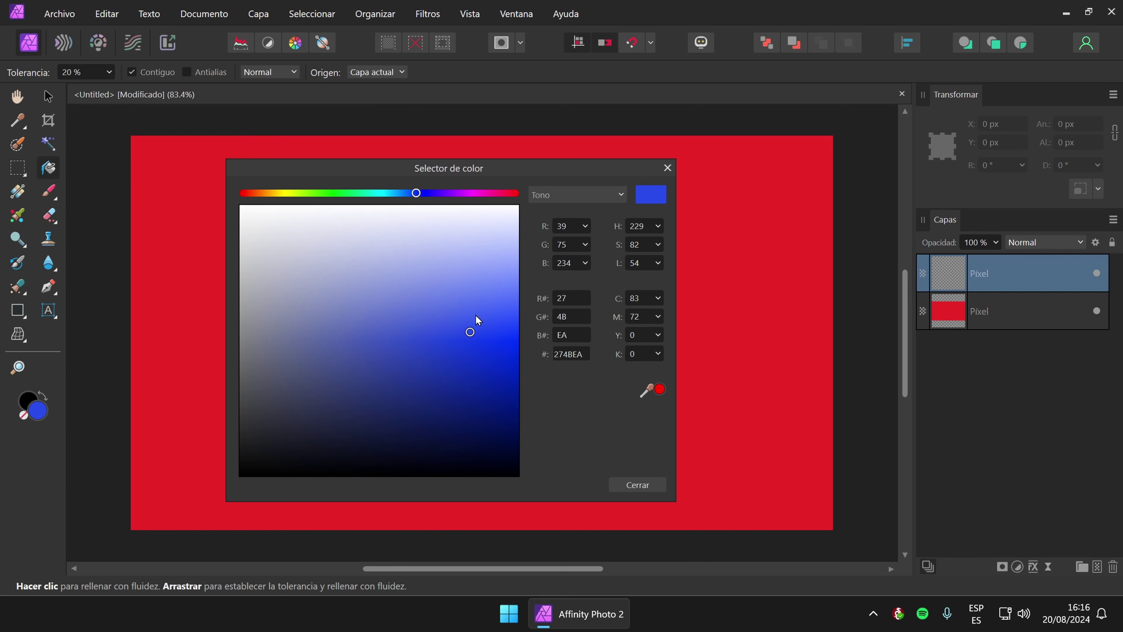
click(494, 297)
click(390, 194)
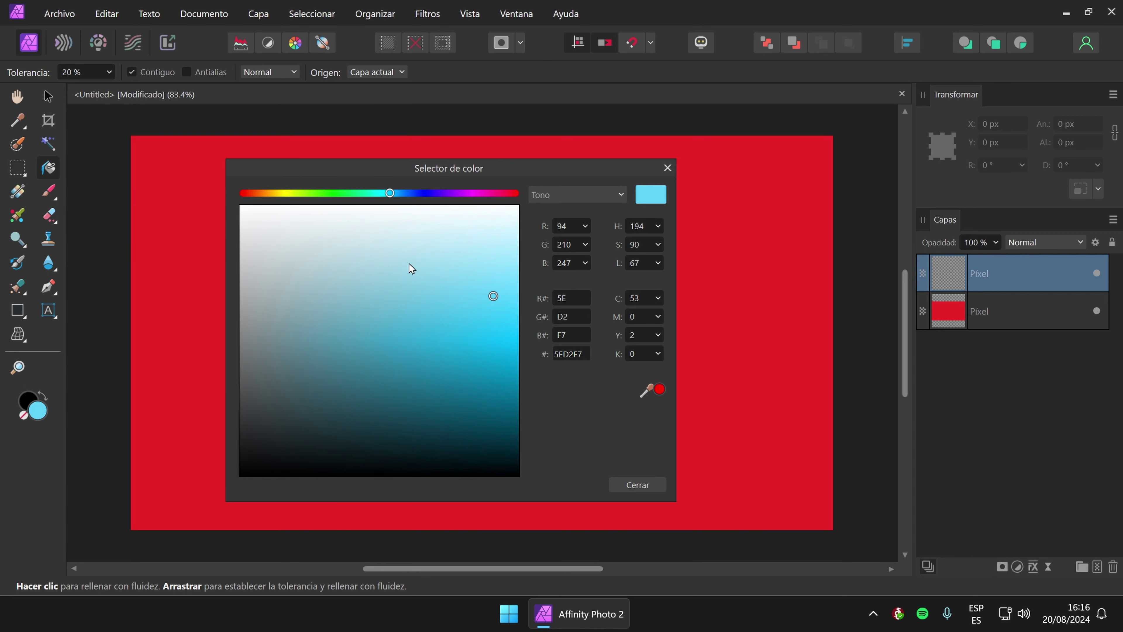
click(639, 485)
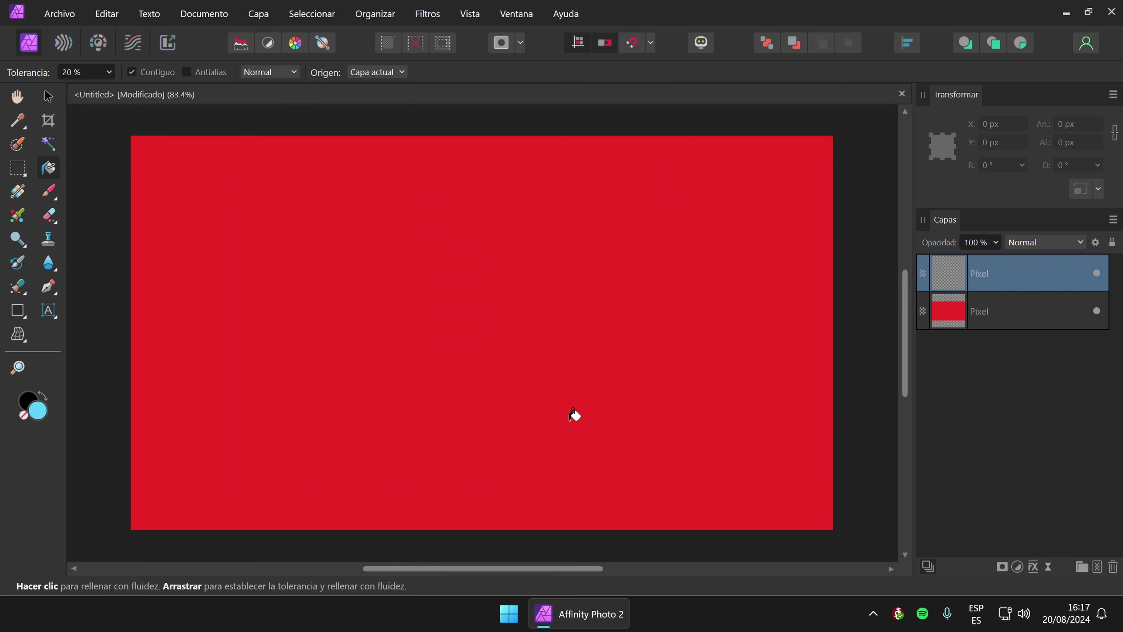
click(390, 255)
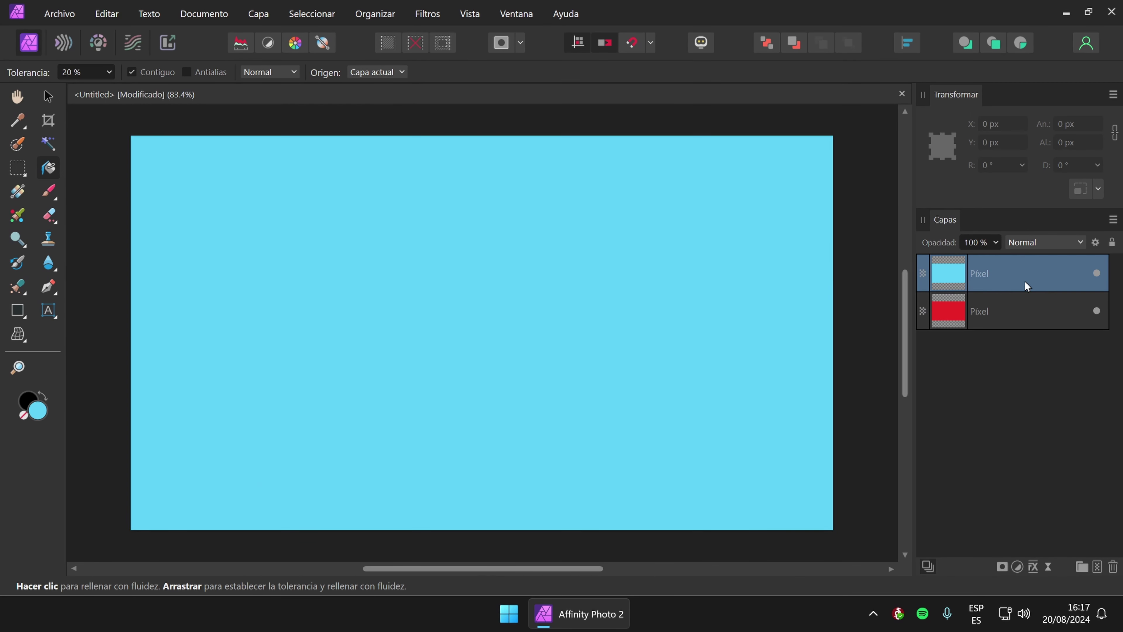
click(48, 96)
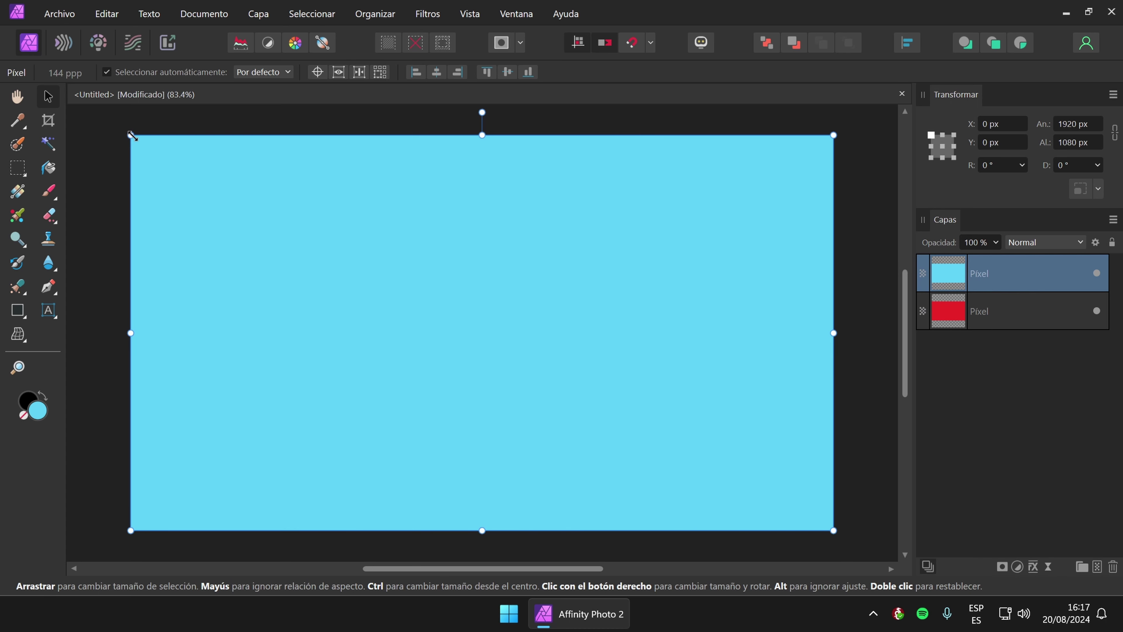
Scale the cyan layer to 826 × 464.6 px, rotate it 29.8°, and reposition it.
drag(130, 135, 328, 291)
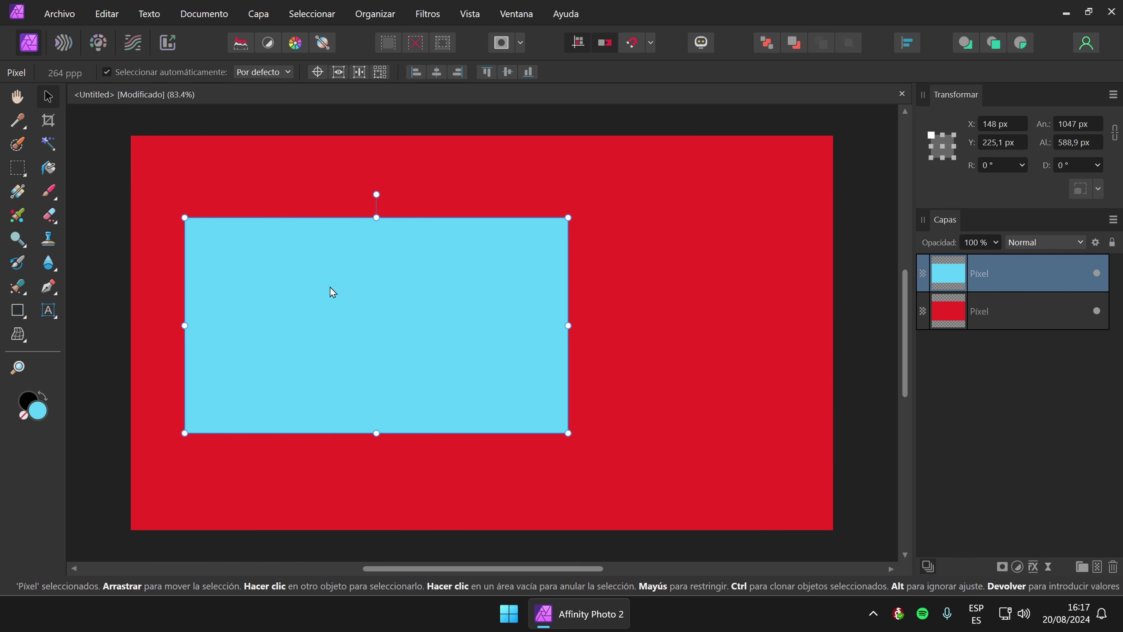
drag(569, 217, 487, 263)
drag(335, 239, 279, 241)
mouse_move(358, 331)
mouse_down()
mouse_move(375, 323)
mouse_move(351, 333)
mouse_move(365, 304)
mouse_move(358, 348)
mouse_move(686, 281)
mouse_move(383, 329)
mouse_move(361, 343)
mouse_up()
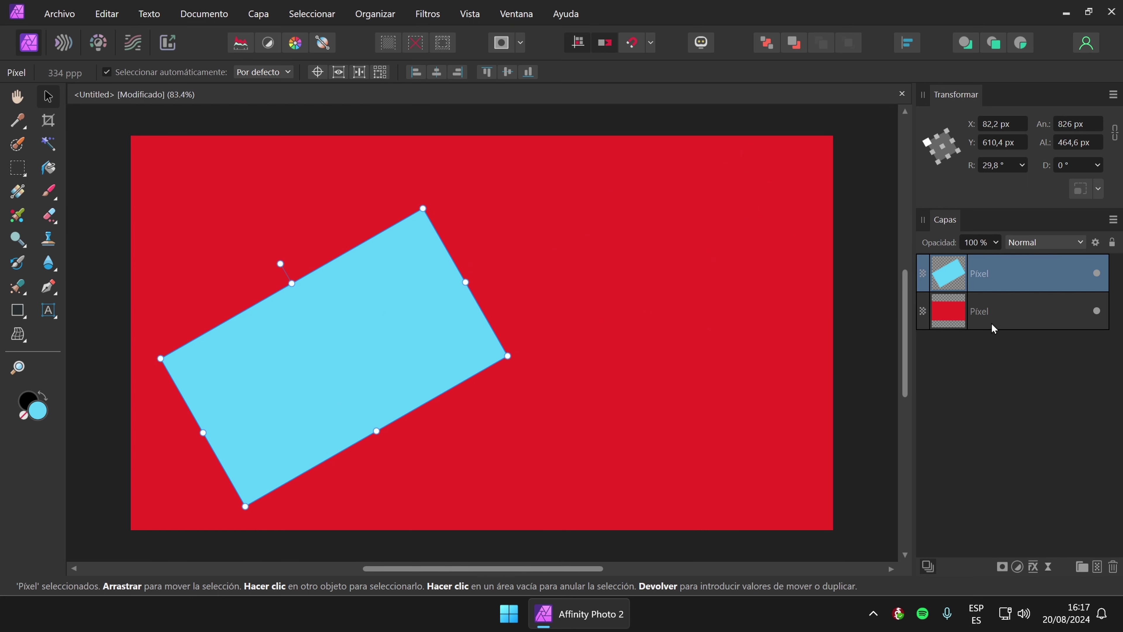
Reselect the cyan layer and add an empty pixel layer on top.
click(623, 375)
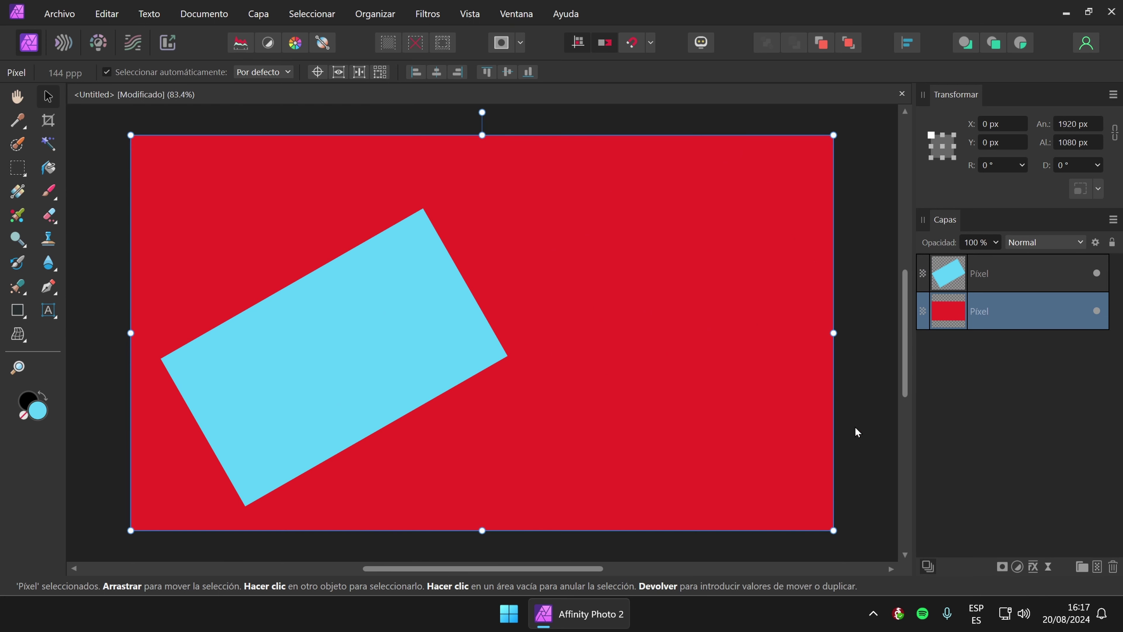
click(1029, 278)
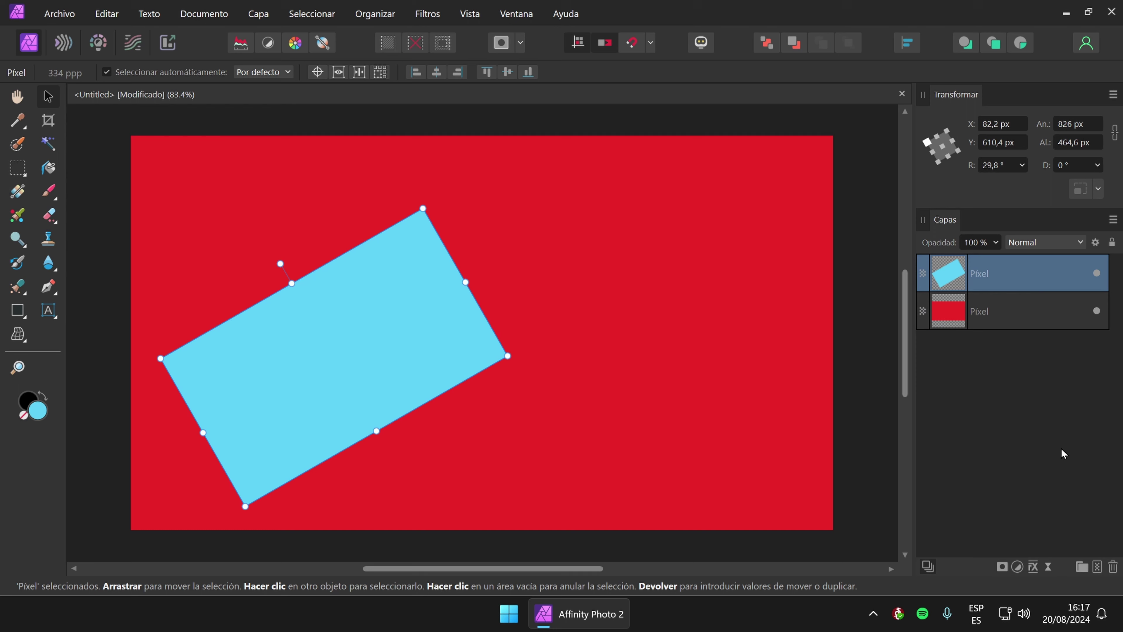
click(1097, 570)
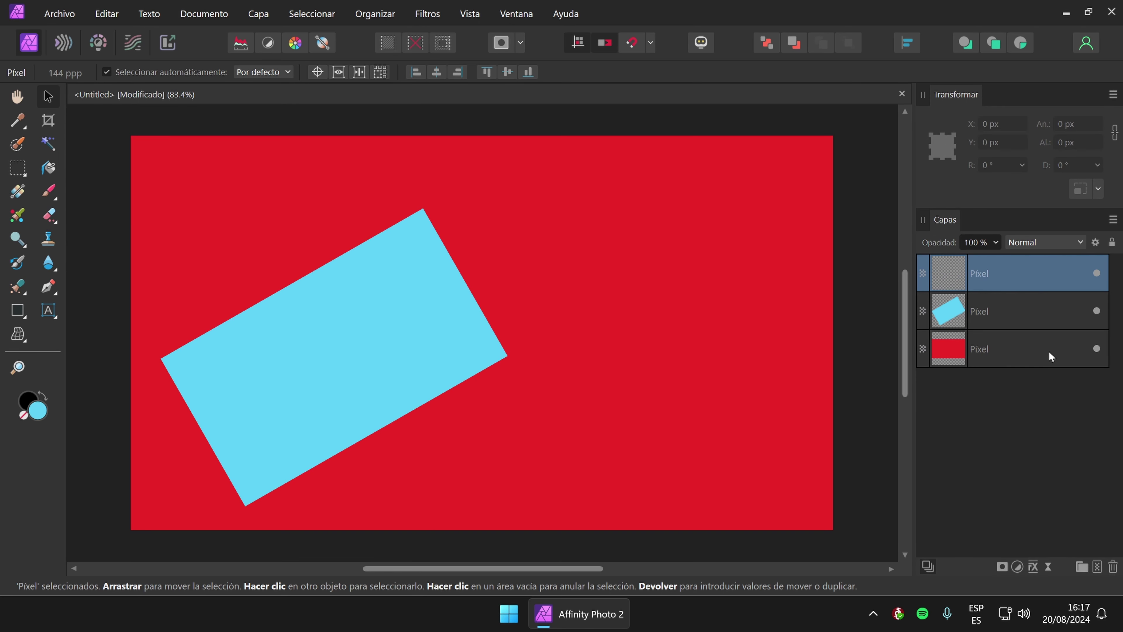
Hide the red and cyan layers and draw a 606 × 606 px circular selection.
click(1096, 349)
click(1096, 310)
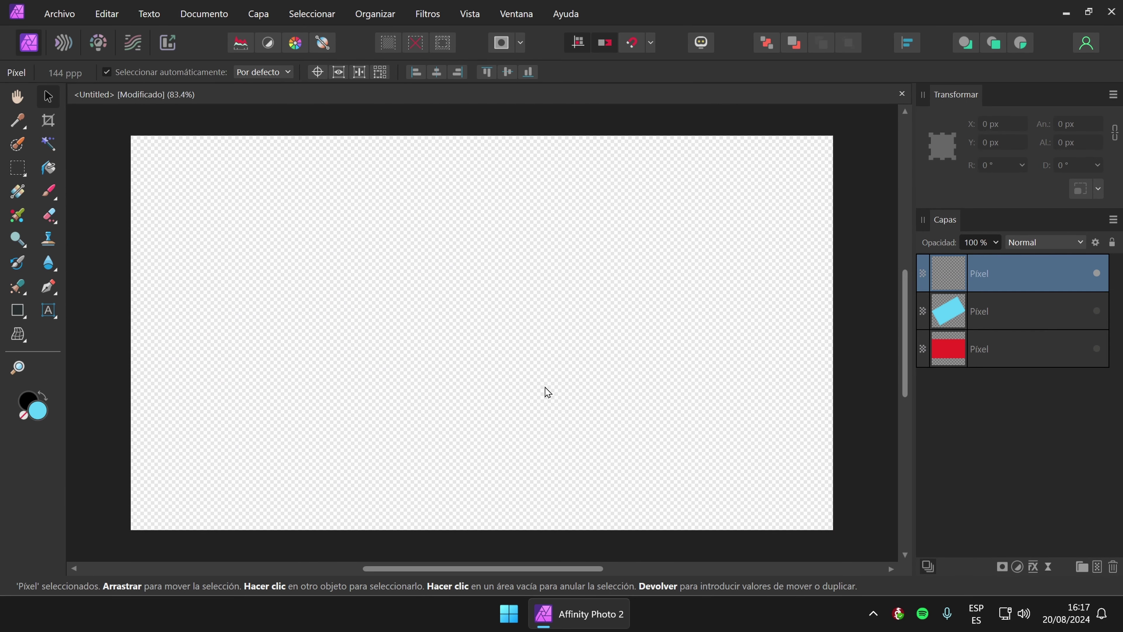
click(19, 169)
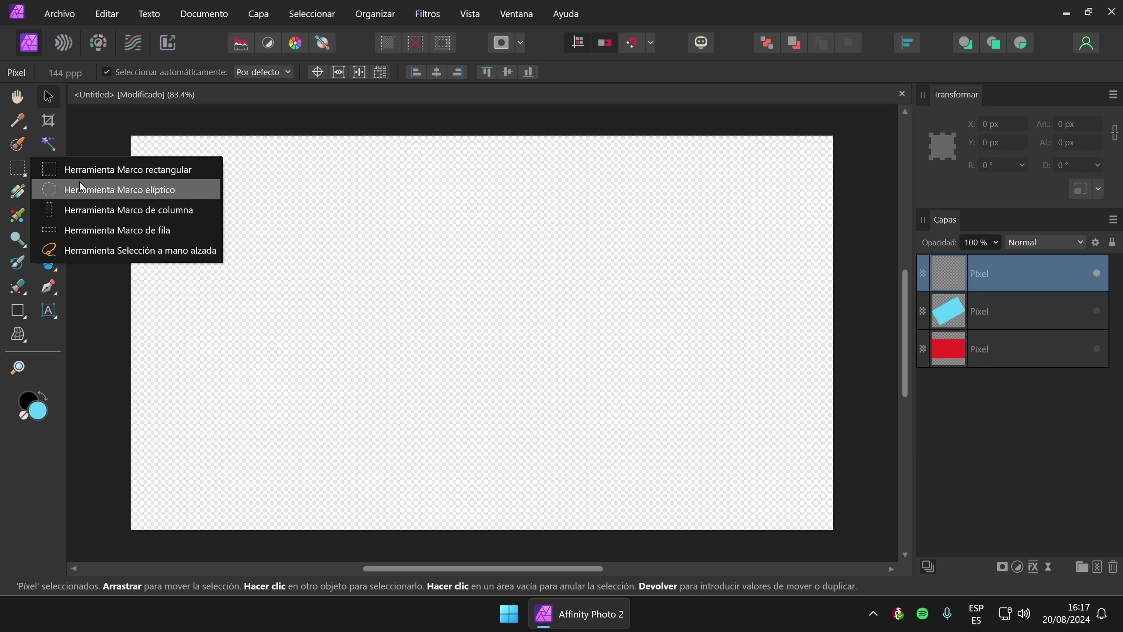
click(80, 184)
drag(362, 225, 564, 226)
click(469, 311)
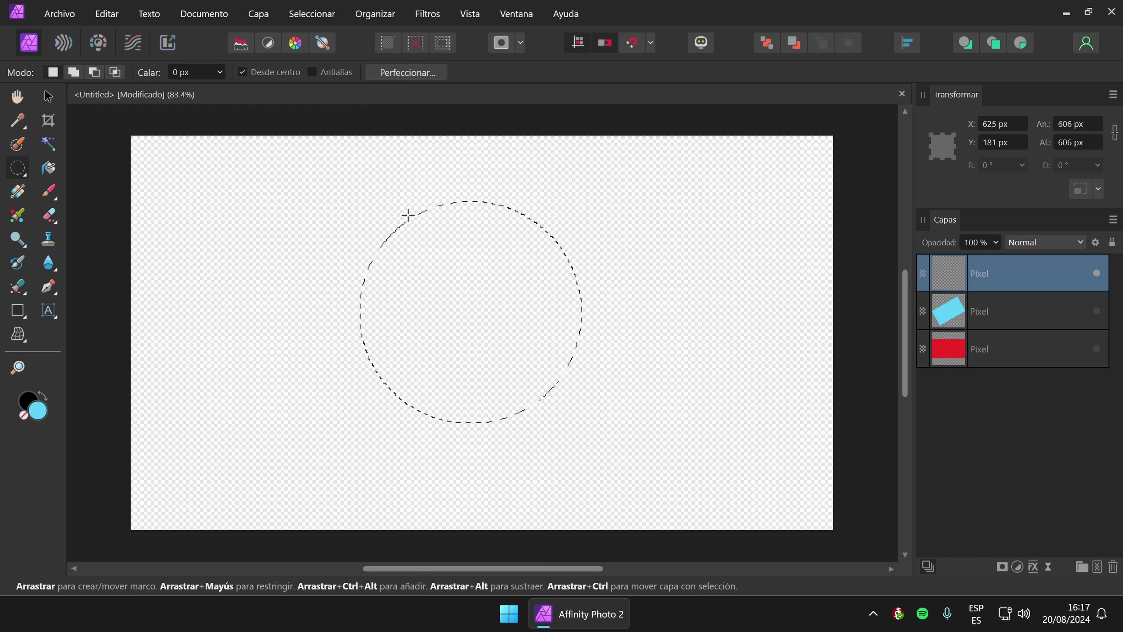
Flood-fill the circle with yellow F5F00A, then deselect.
click(51, 173)
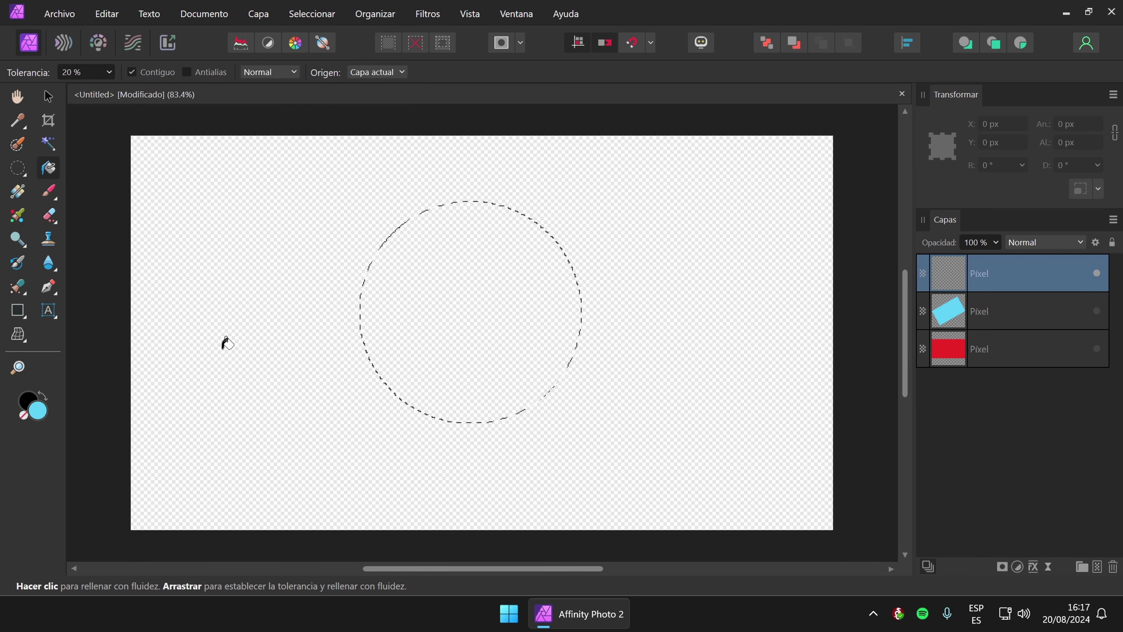
double_click(46, 409)
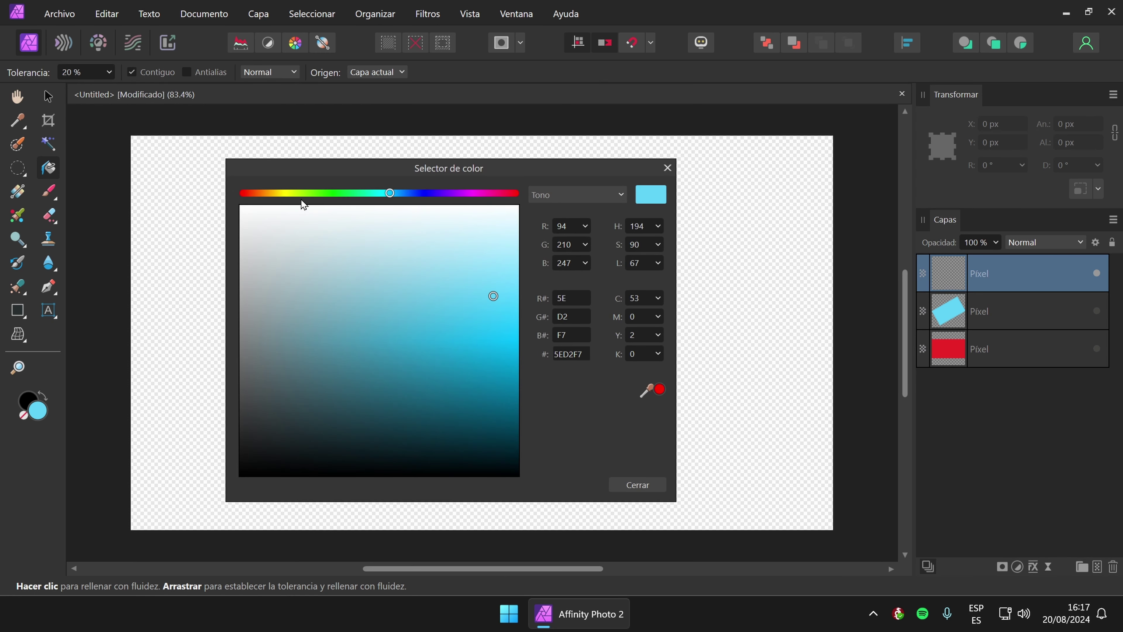
click(289, 194)
click(497, 341)
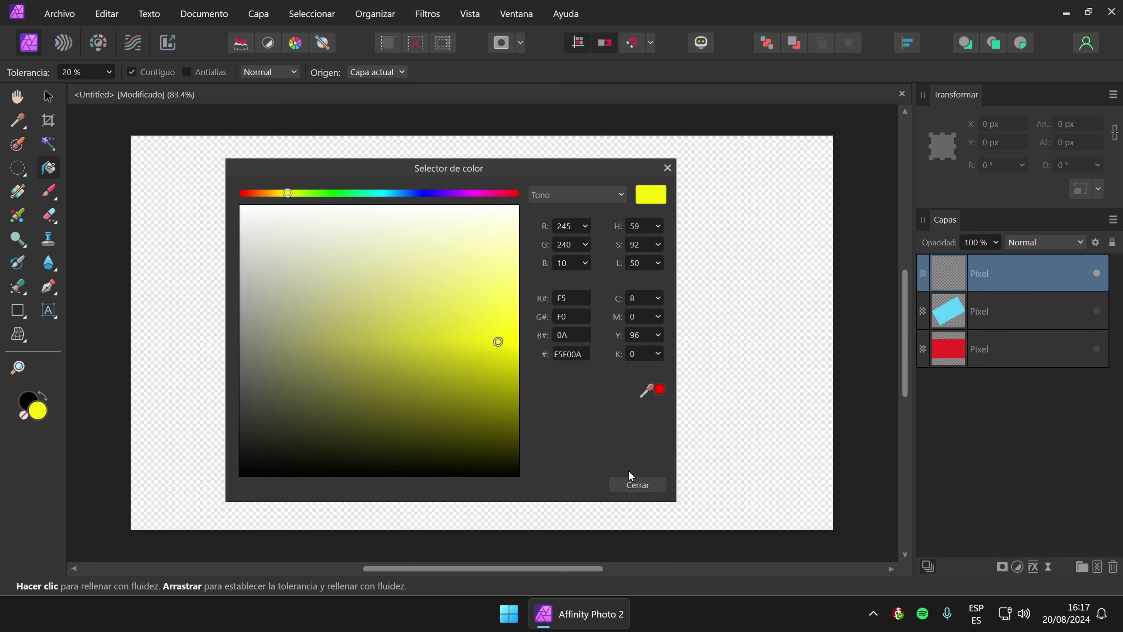
click(637, 483)
click(495, 253)
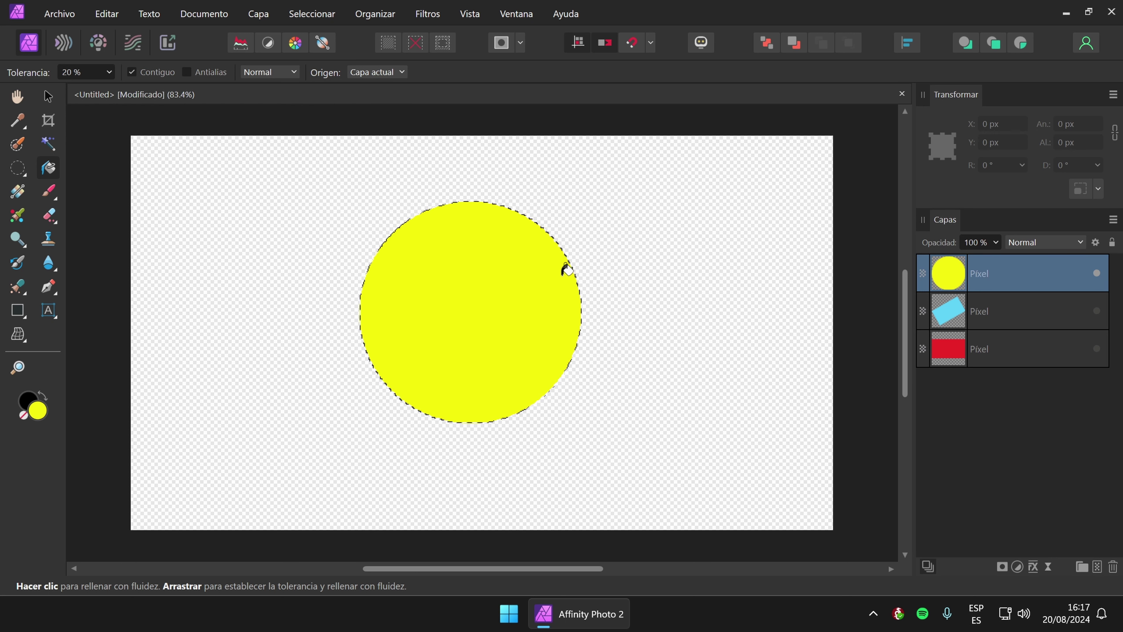
click(414, 45)
Move and squash the yellow circle into an ellipse, then delete the yellow and cyan layers.
click(48, 96)
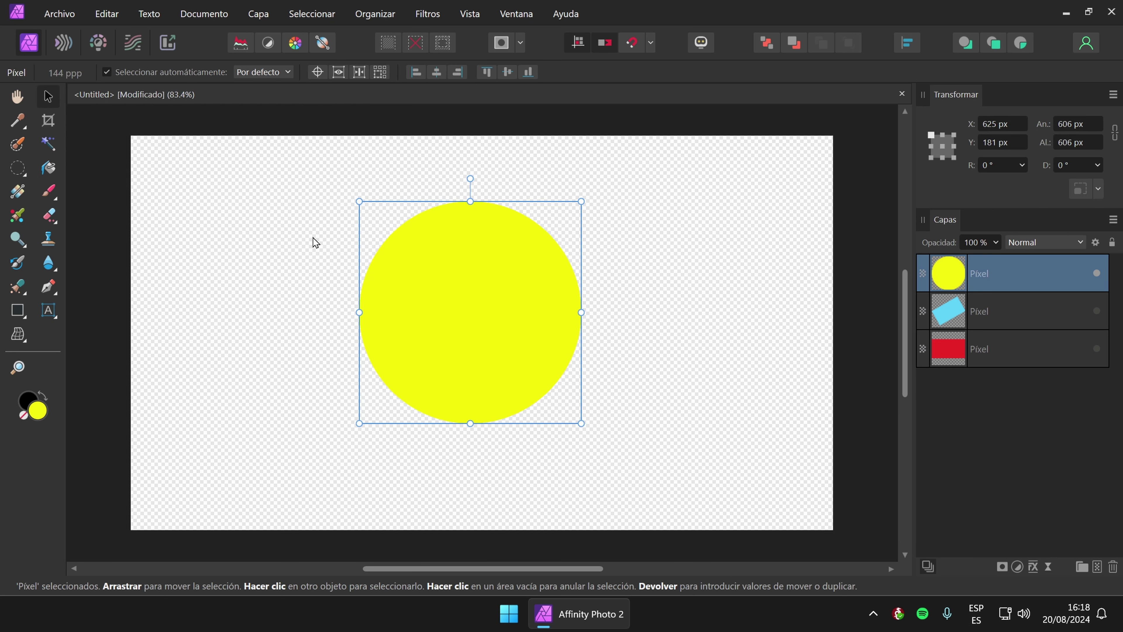
drag(383, 217, 274, 304)
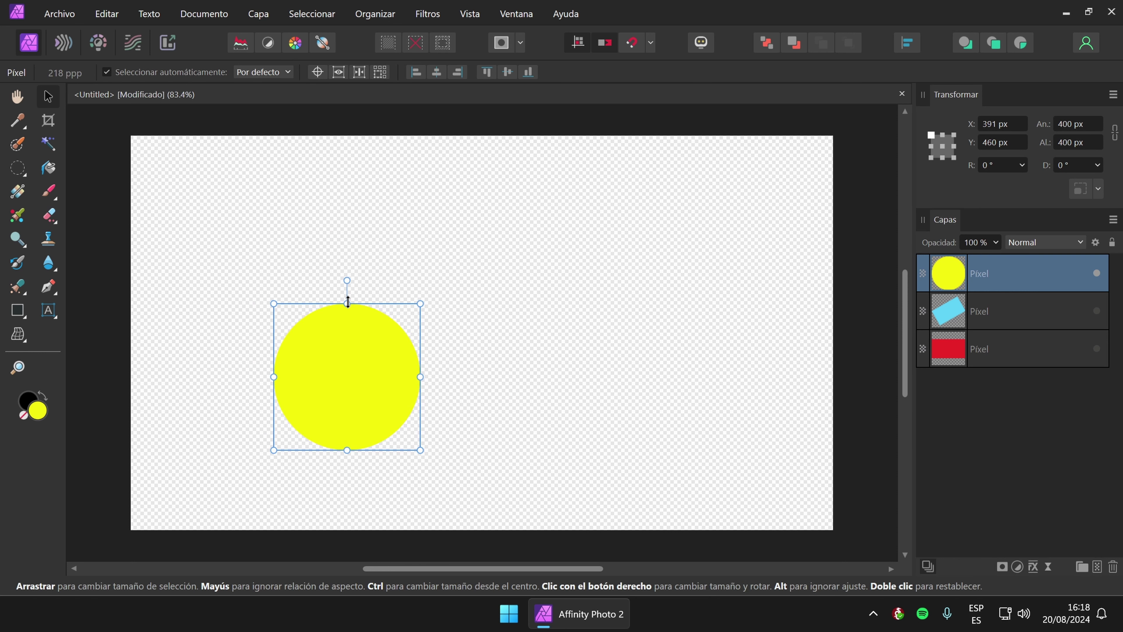
drag(348, 303, 347, 359)
drag(366, 401, 326, 283)
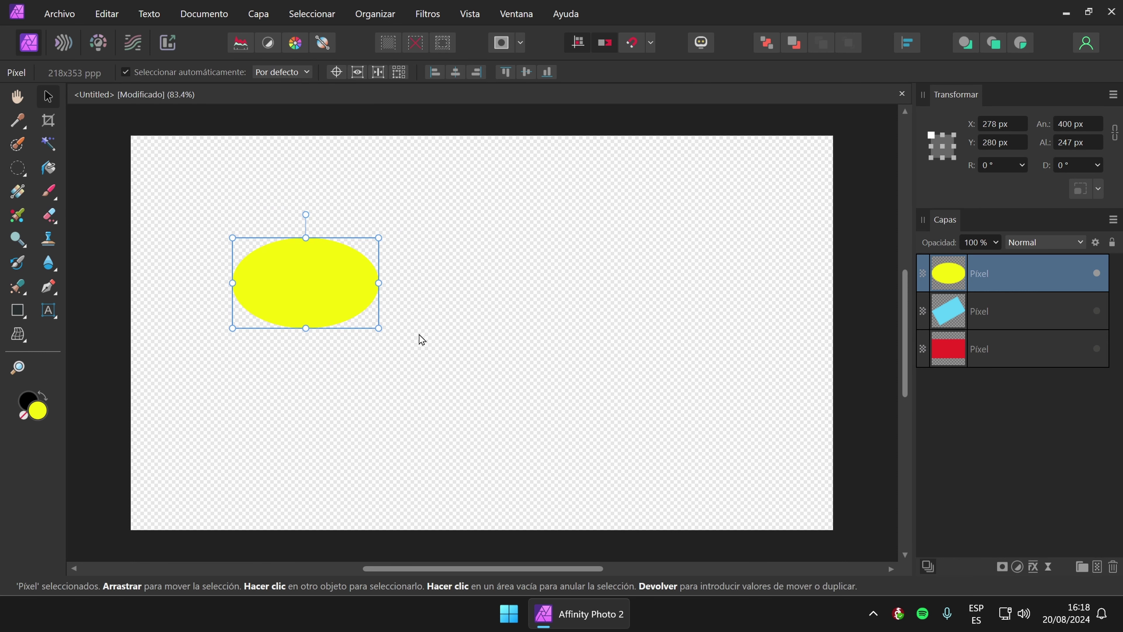
key(Delete)
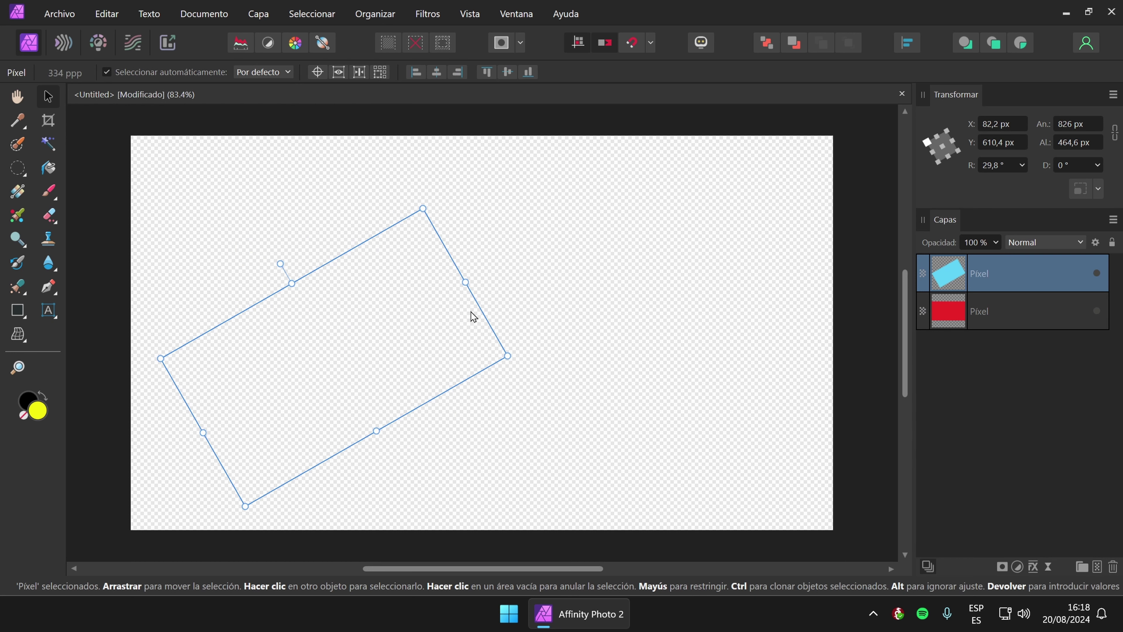
key(Delete)
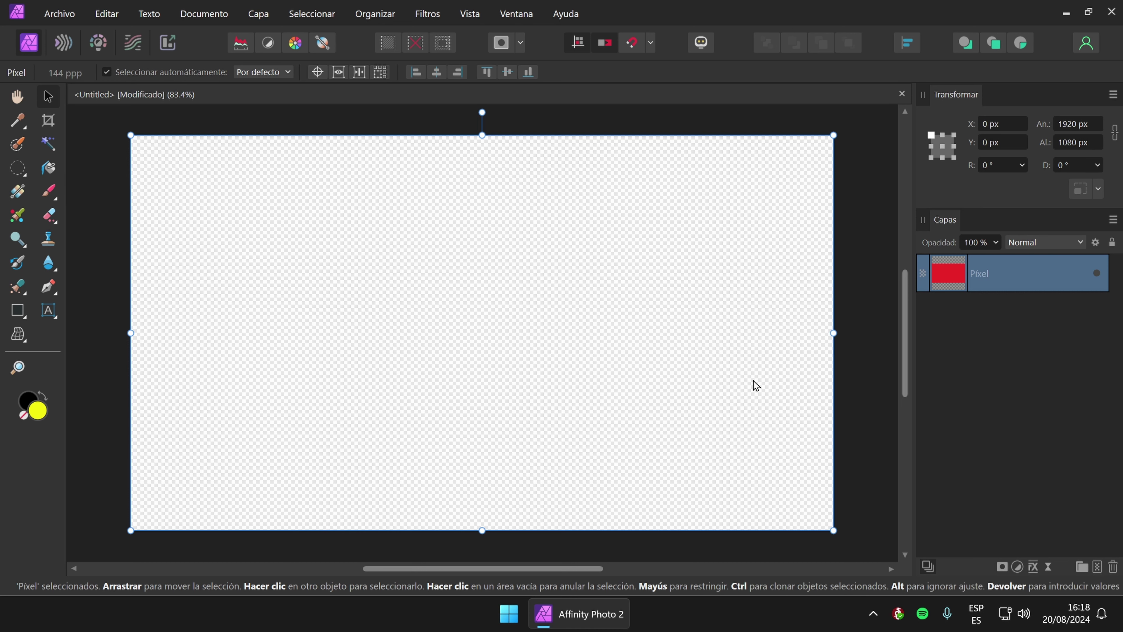
Delete the red pixel layer and turn off Documento > Fondo transparente.
click(1112, 571)
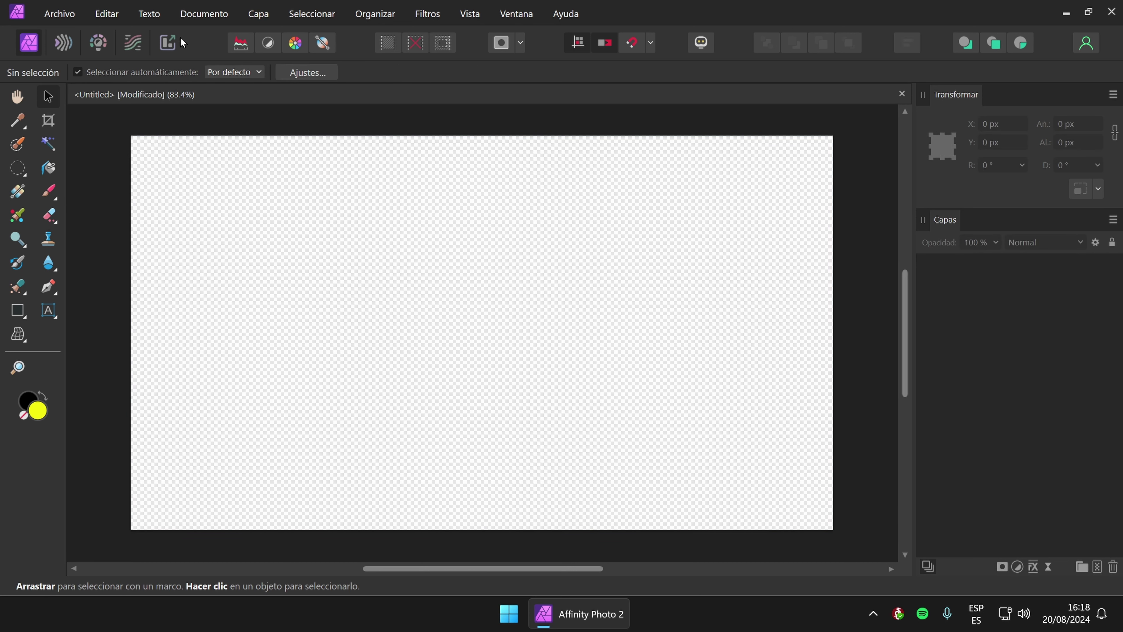
click(199, 16)
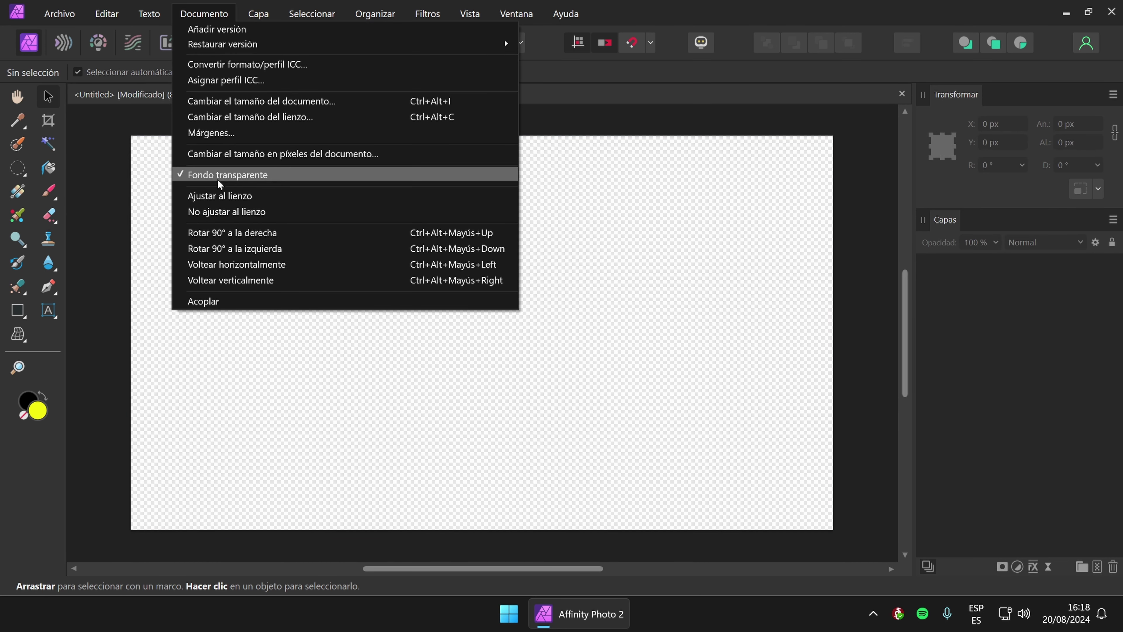
click(208, 176)
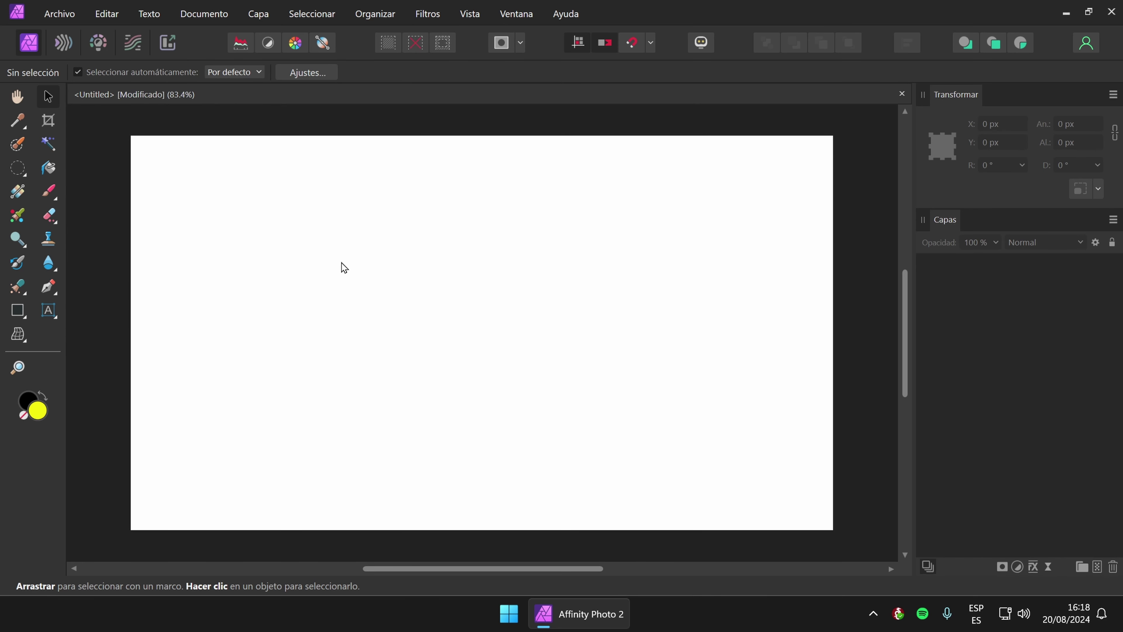
Open Editar > Ajustes and move the preferences window into view.
click(71, 16)
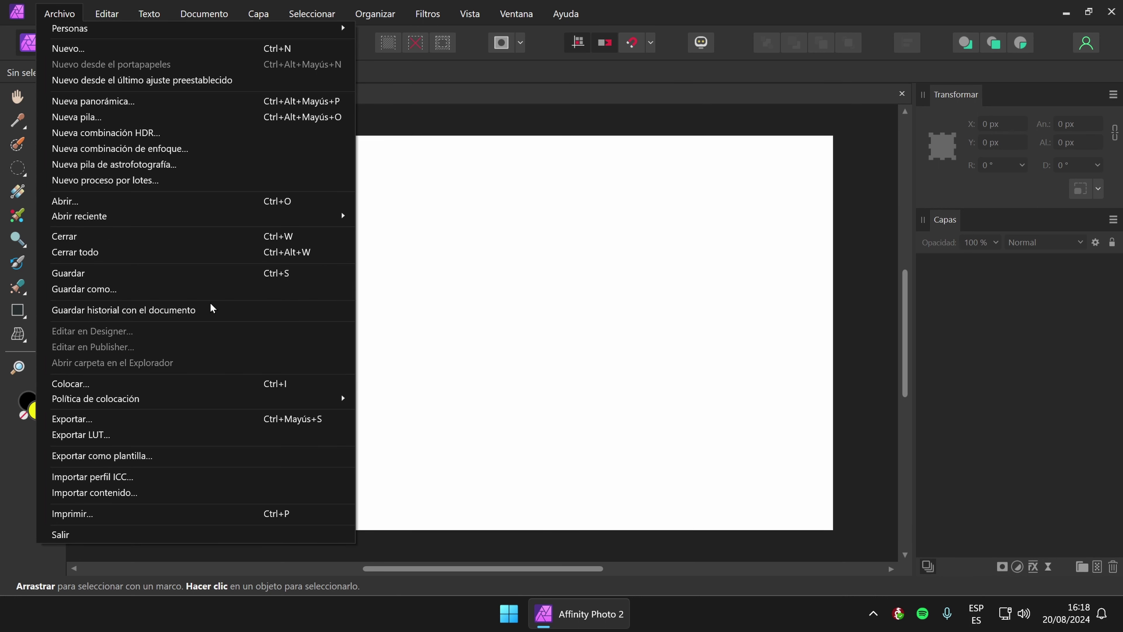
mouse_move(114, 16)
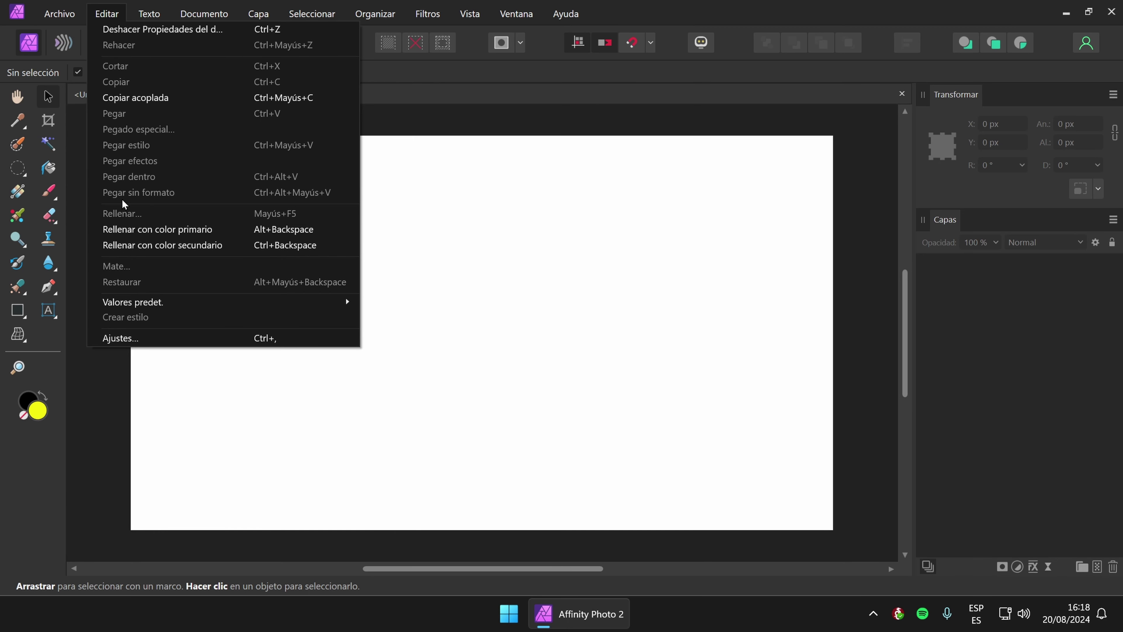
click(139, 339)
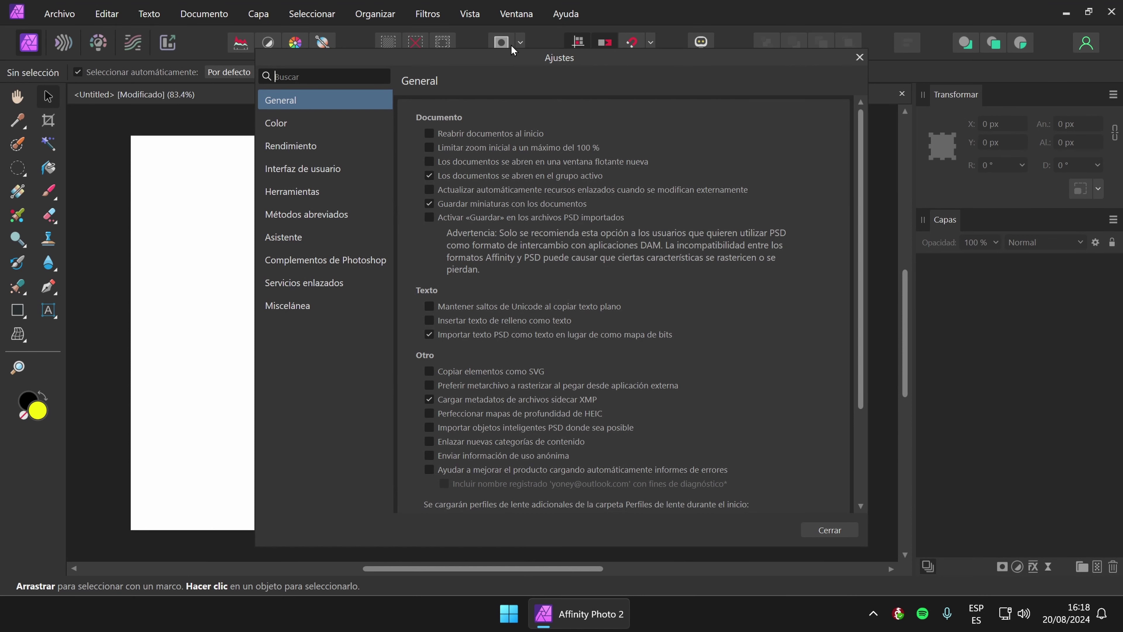
drag(539, 60, 454, 34)
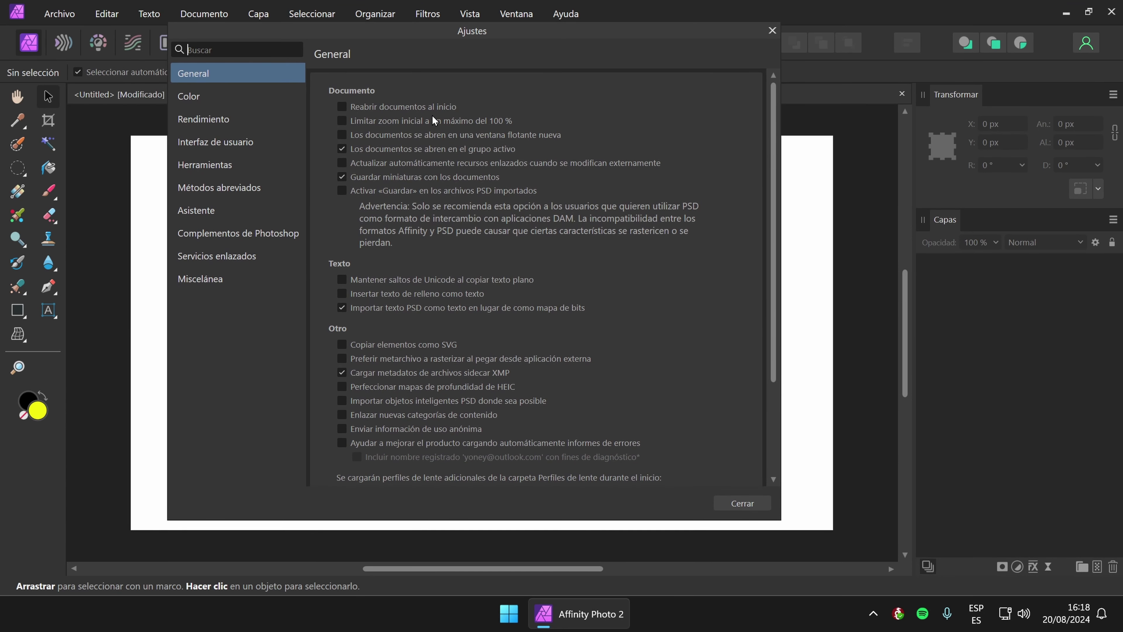
drag(495, 38, 493, 79)
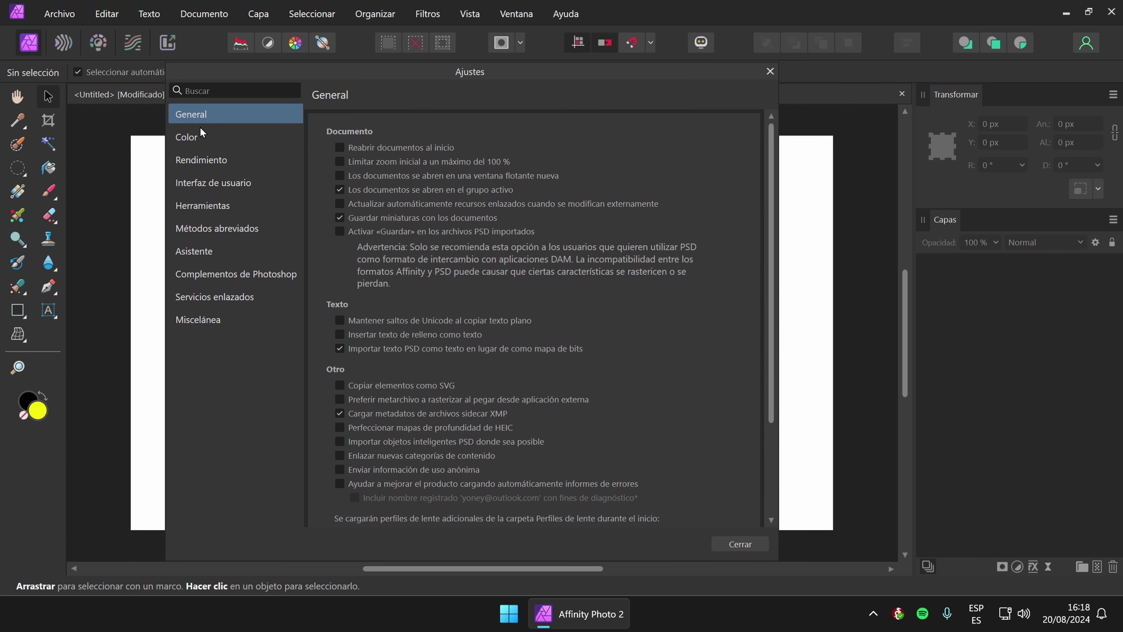
Try the Claro and Oscuro interface styles, keep dark, and show Métodos abreviados.
click(190, 140)
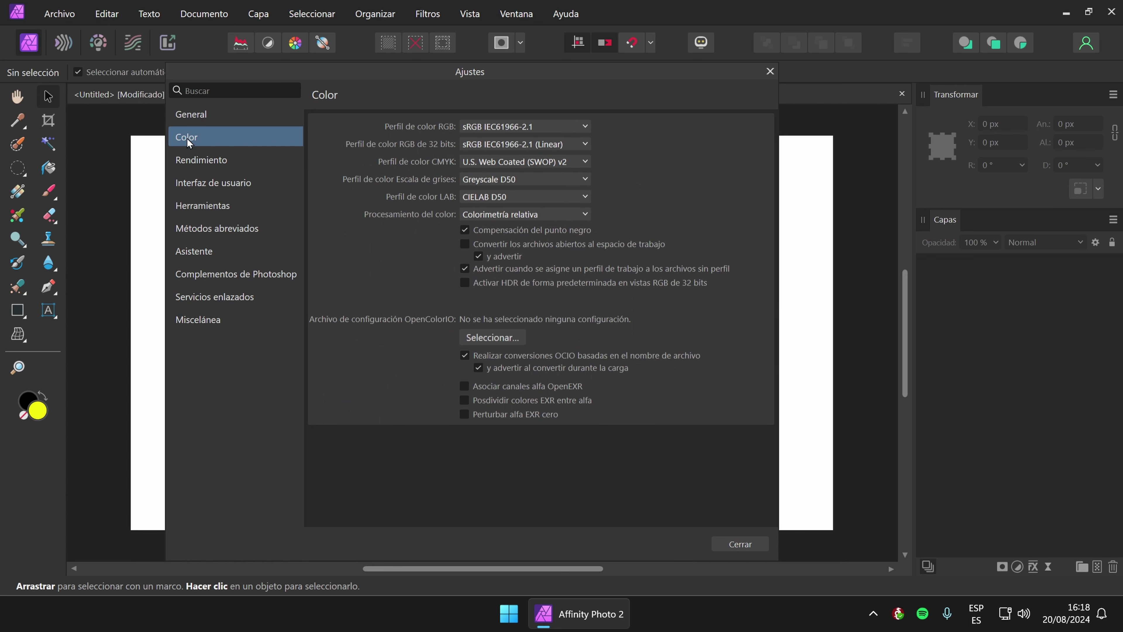
click(199, 117)
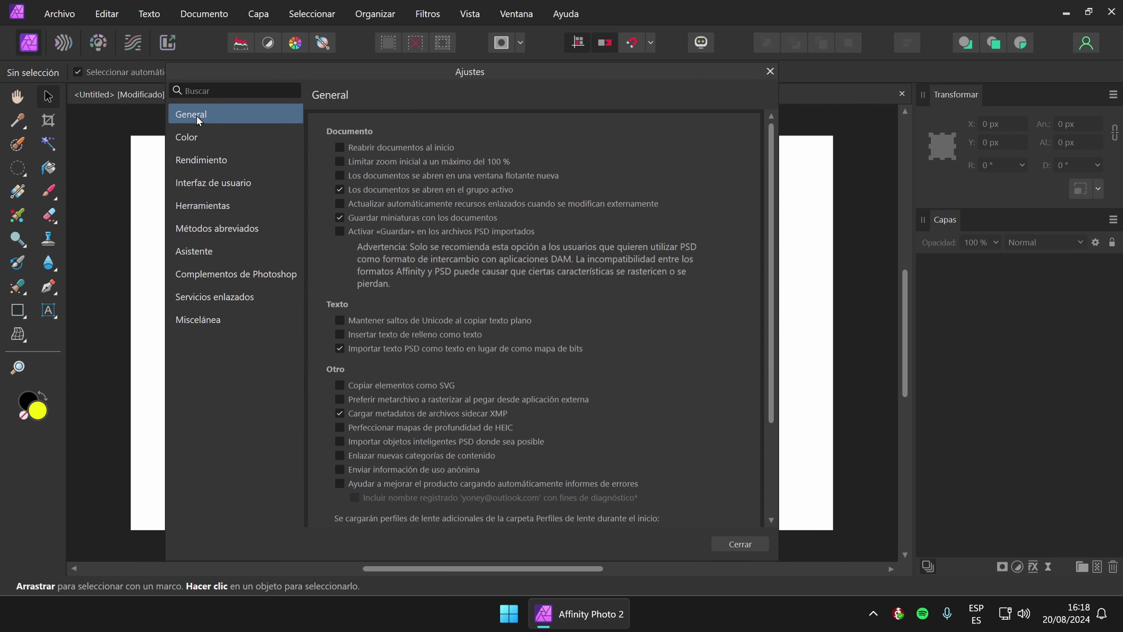
click(215, 182)
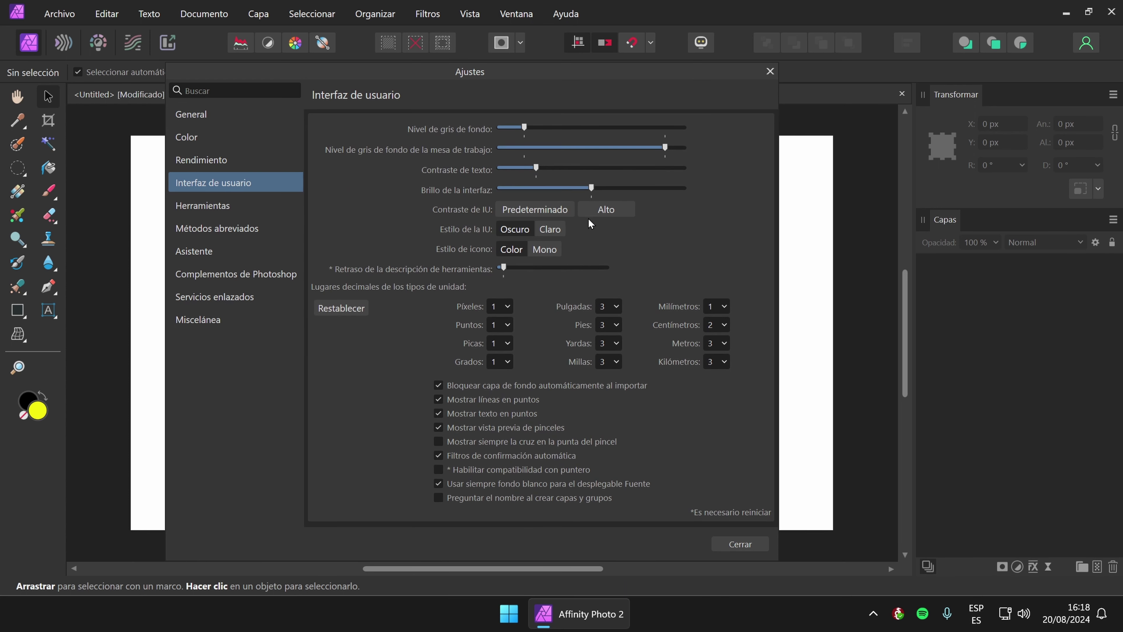
click(543, 231)
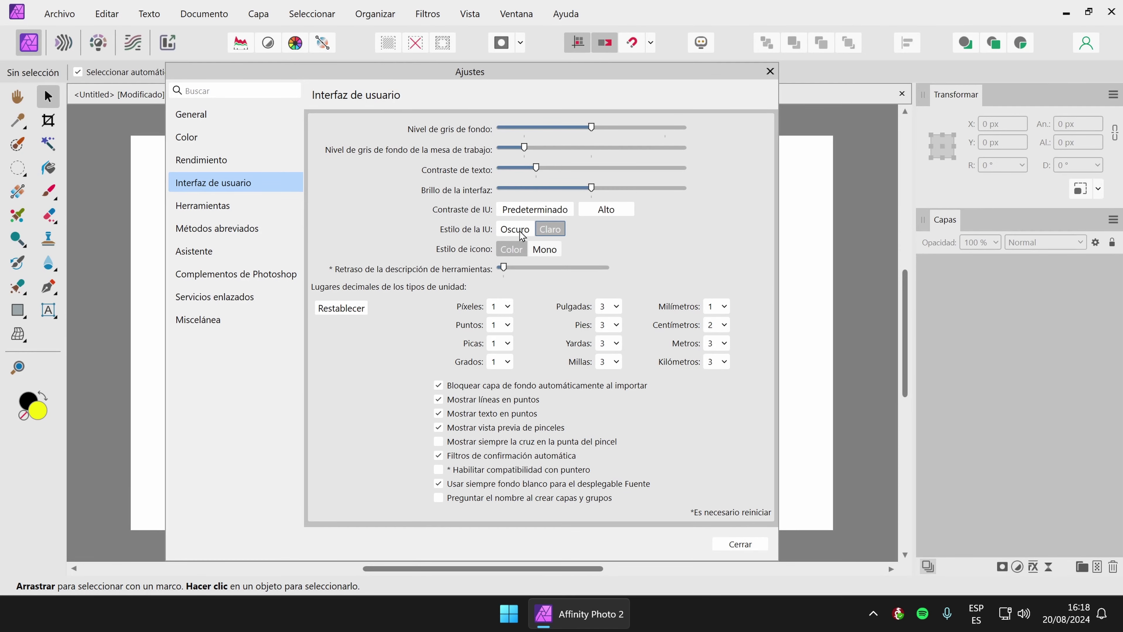
click(518, 231)
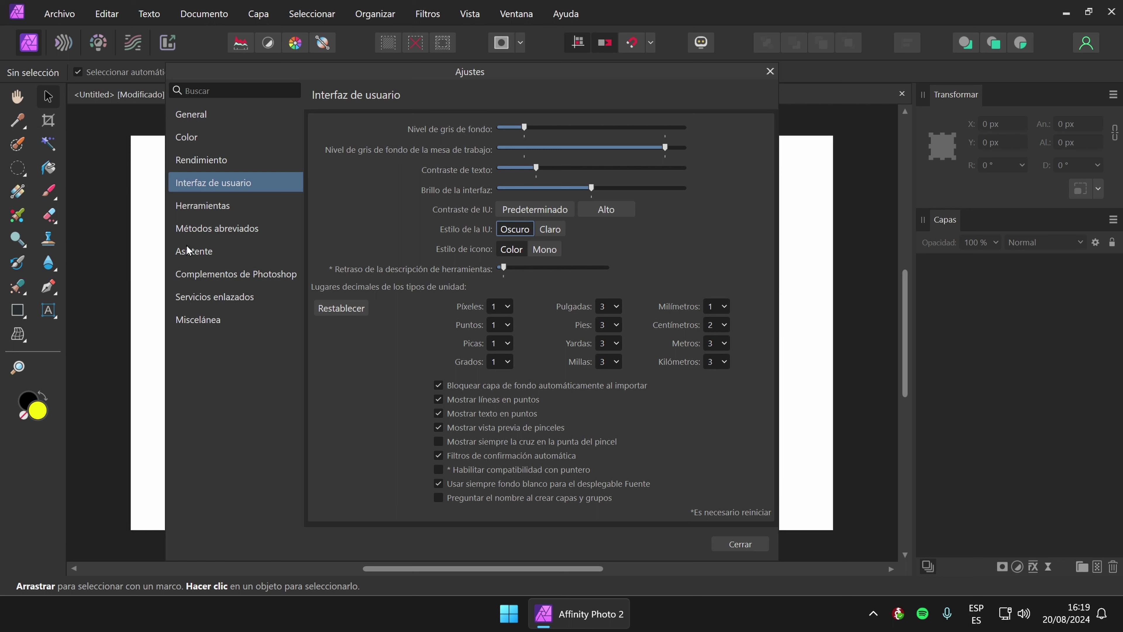
click(214, 230)
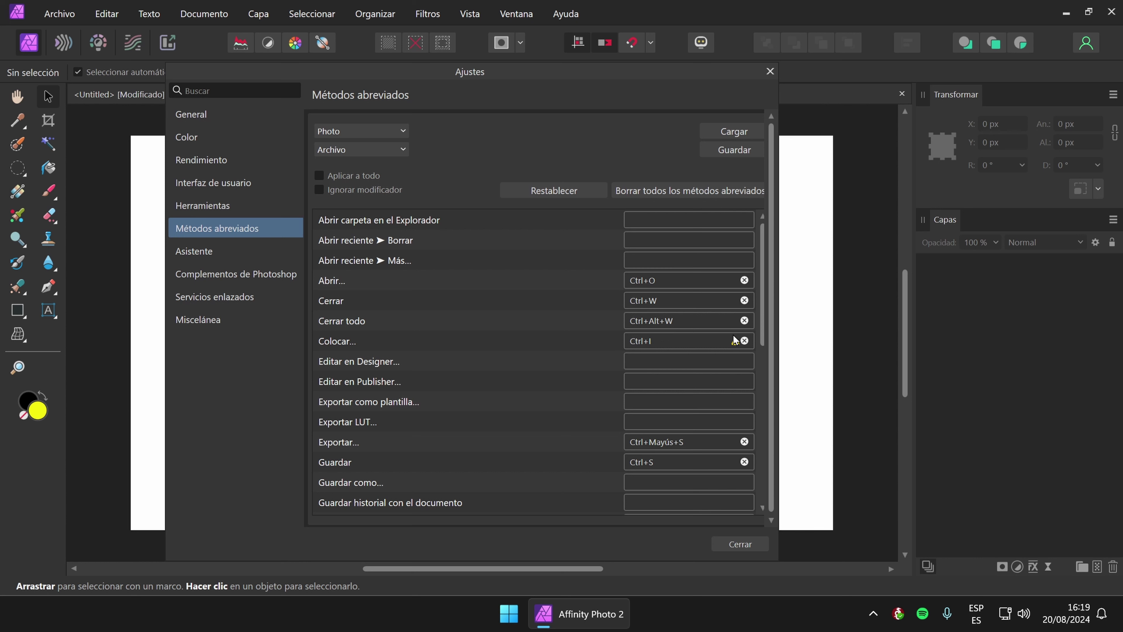
Close preferences and place mujer-3.webp across the full height of the white canvas.
mouse_move(738, 345)
click(750, 543)
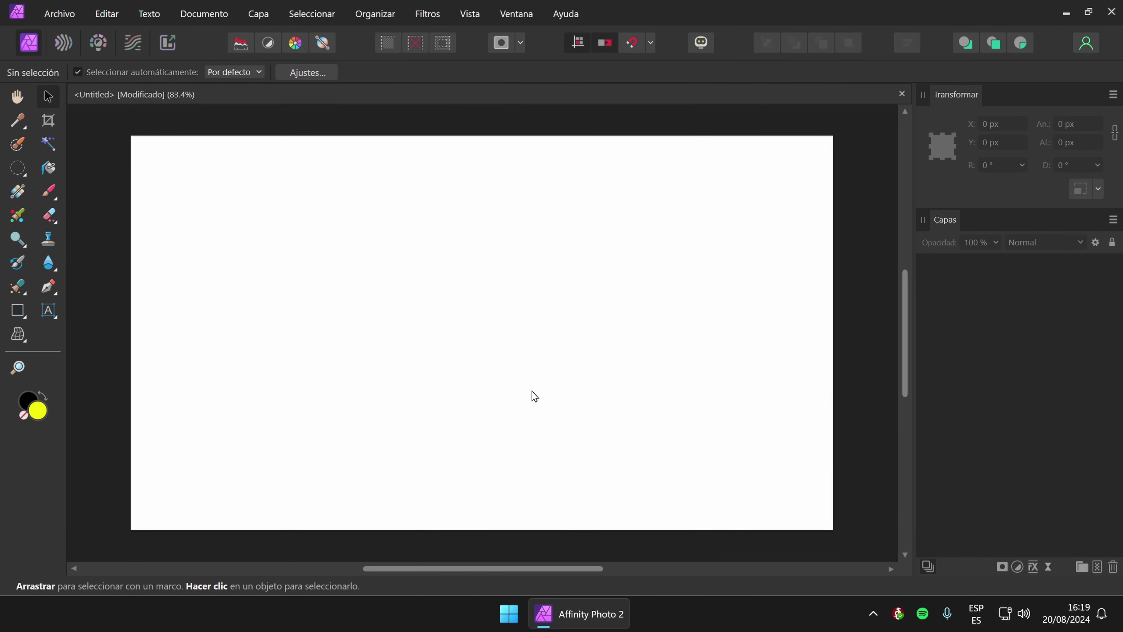
key(ctrl+o)
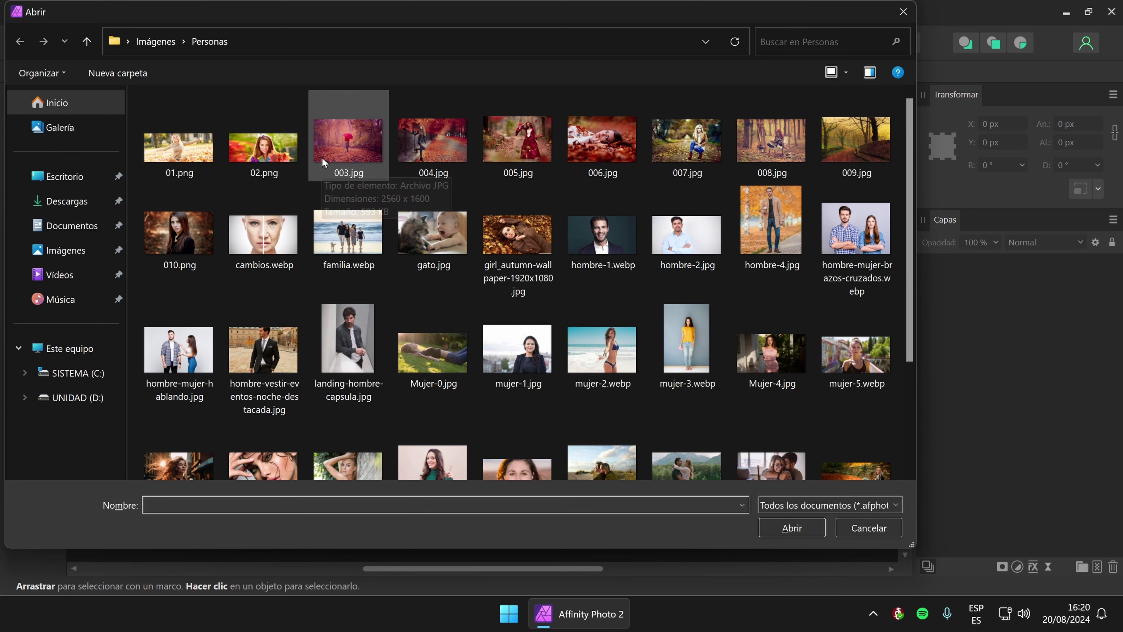
click(688, 354)
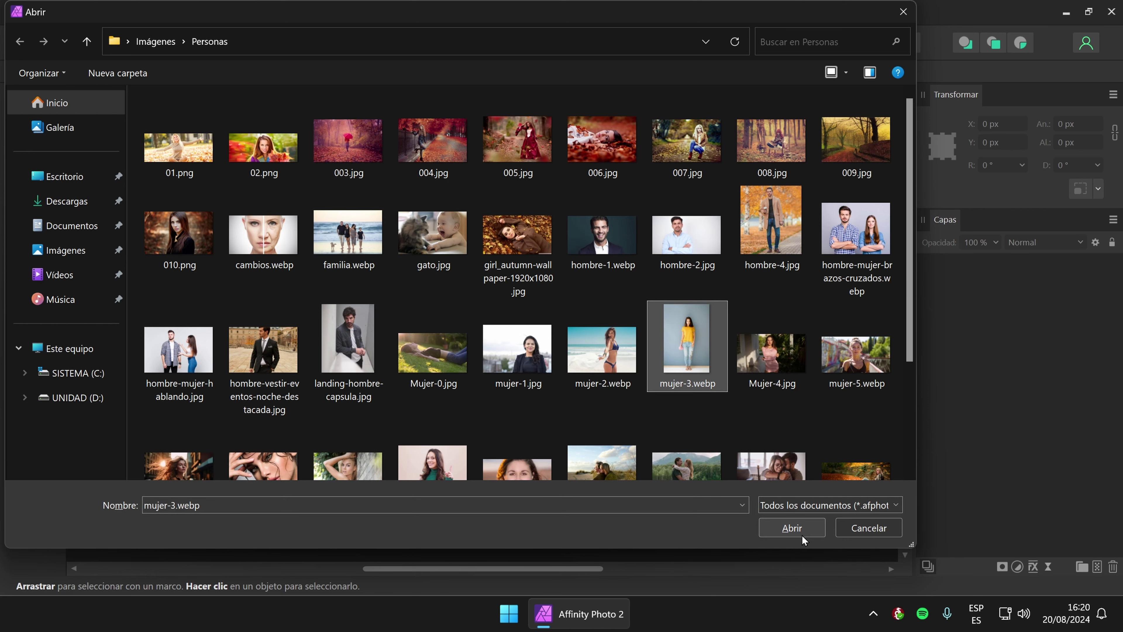
click(791, 528)
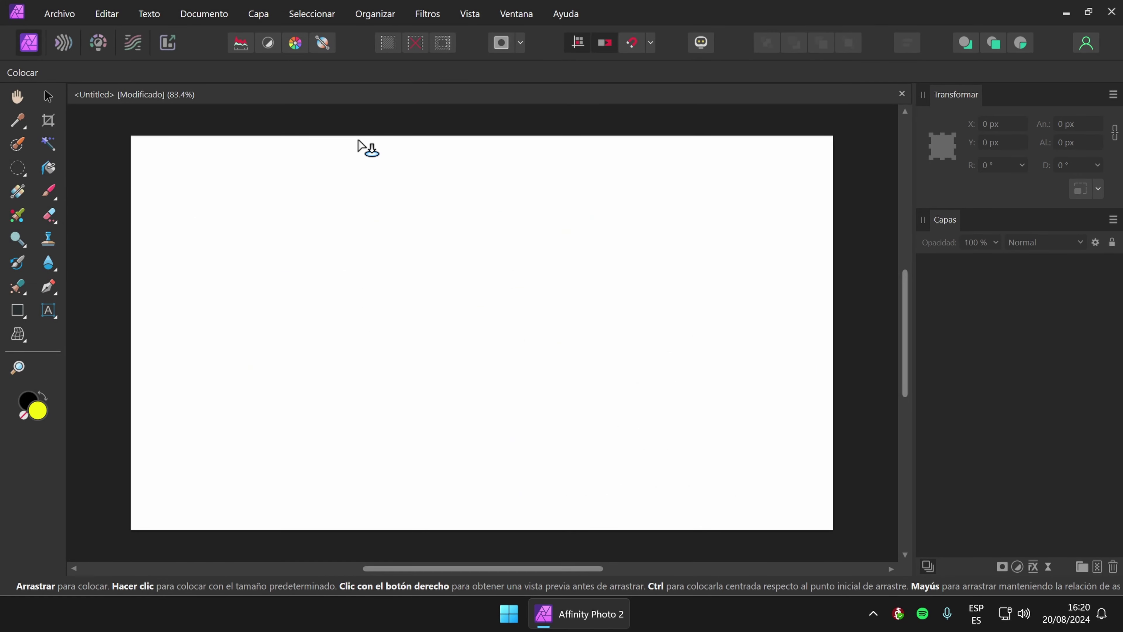
drag(358, 141, 637, 521)
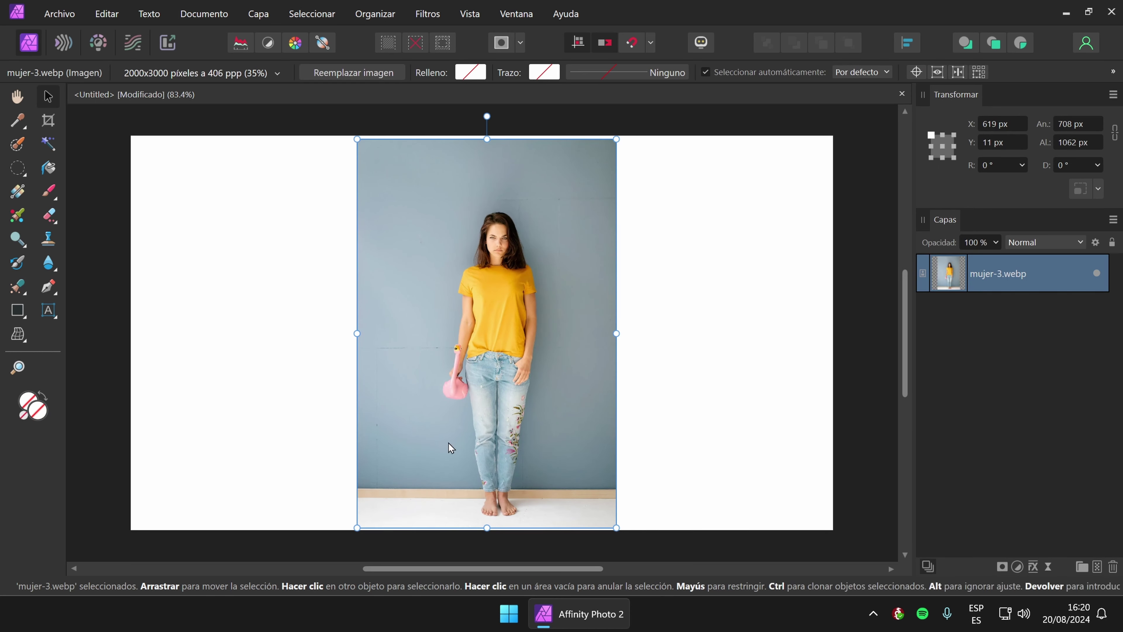
click(48, 170)
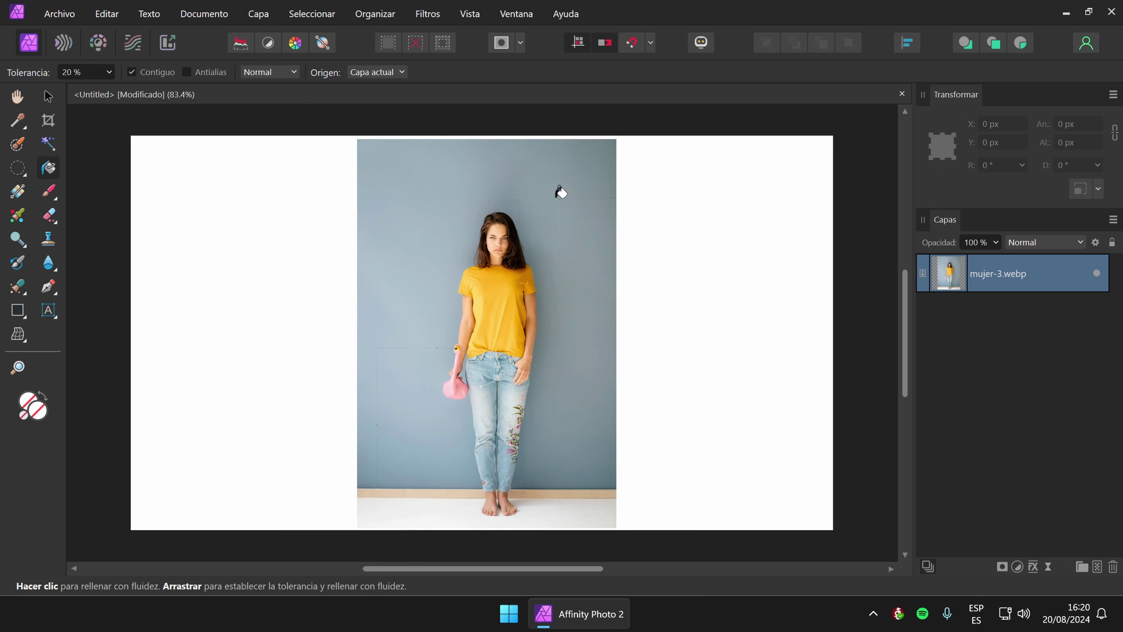
double_click(33, 414)
click(494, 329)
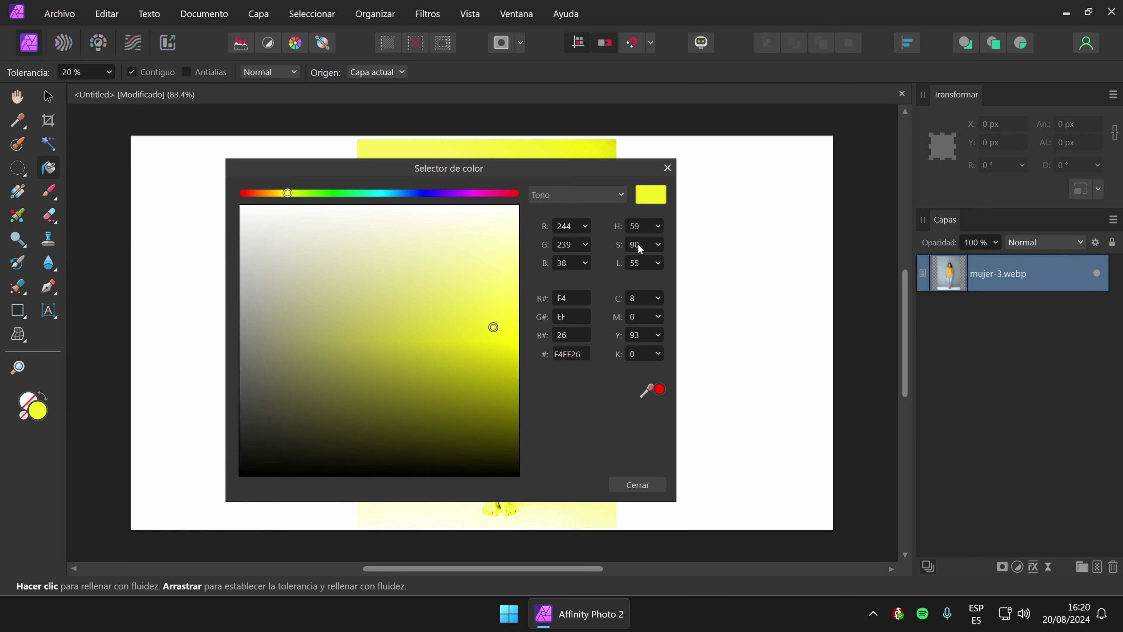
click(638, 484)
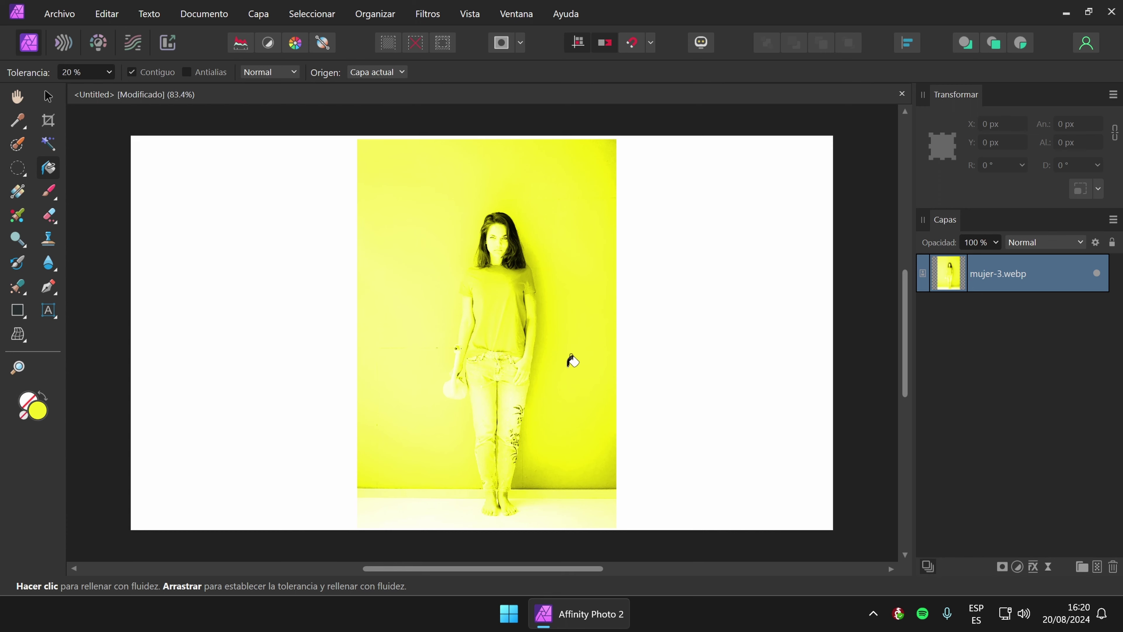
key(ctrl+z)
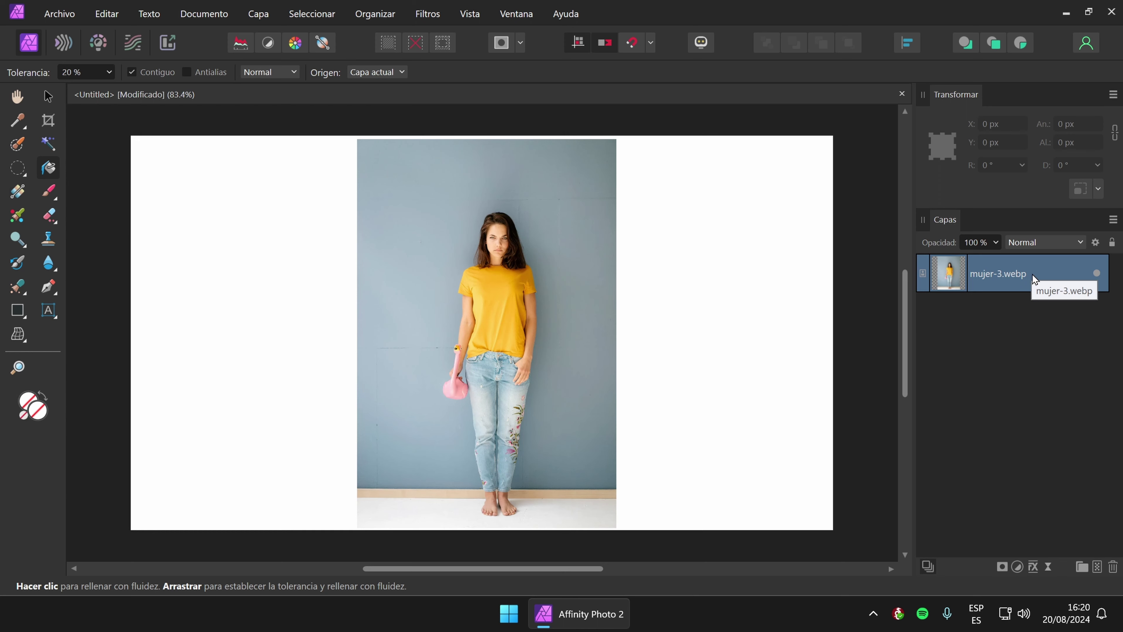
Rasterize the mujer-3.webp layer, rename it 'woman', and swap the primary and secondary colours.
right_click(1043, 280)
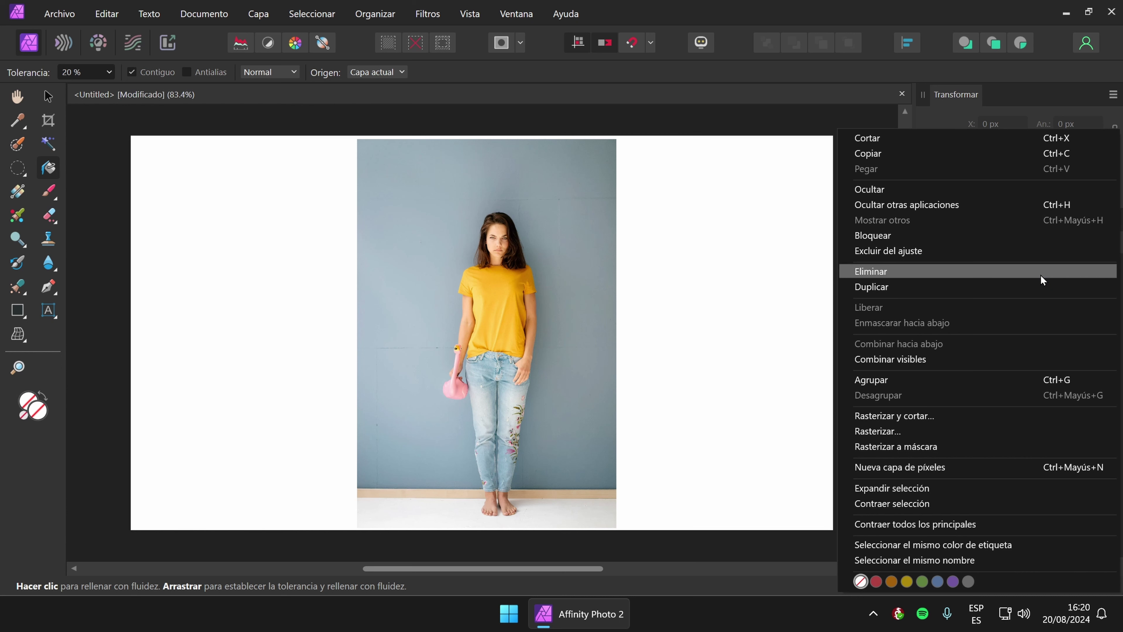
click(906, 430)
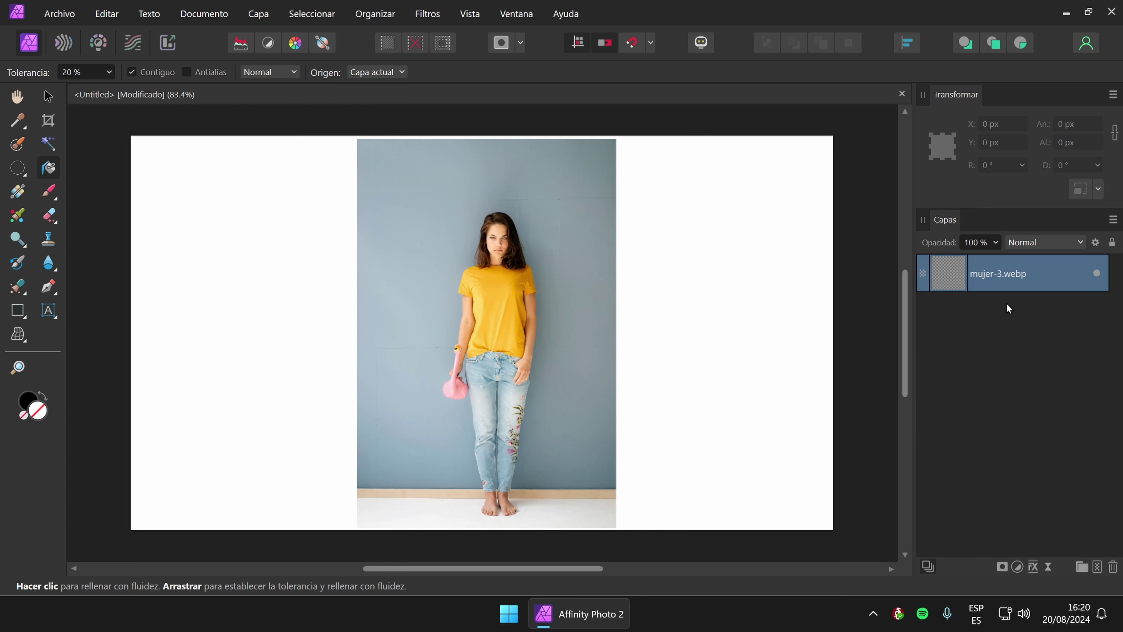
double_click(1007, 274)
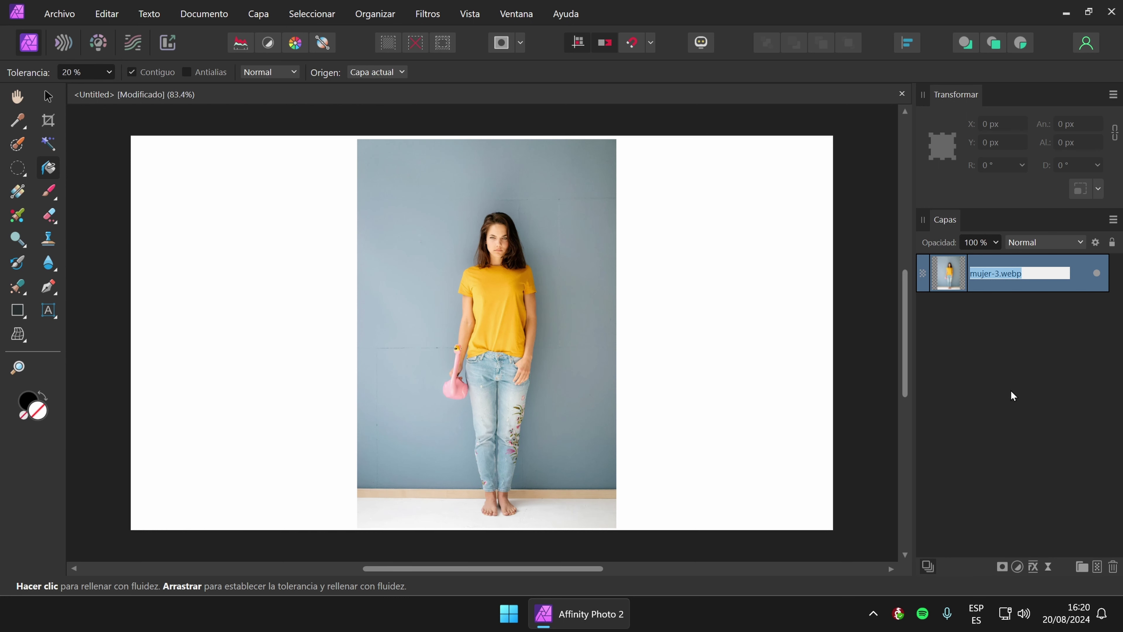
text(woman)
key(Return)
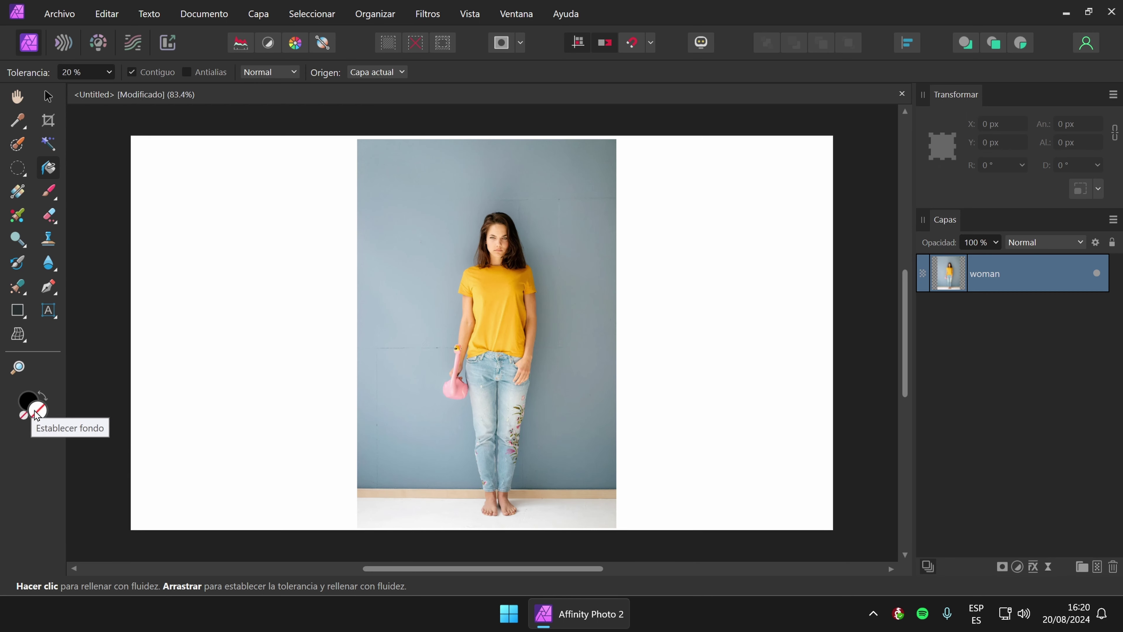
click(45, 397)
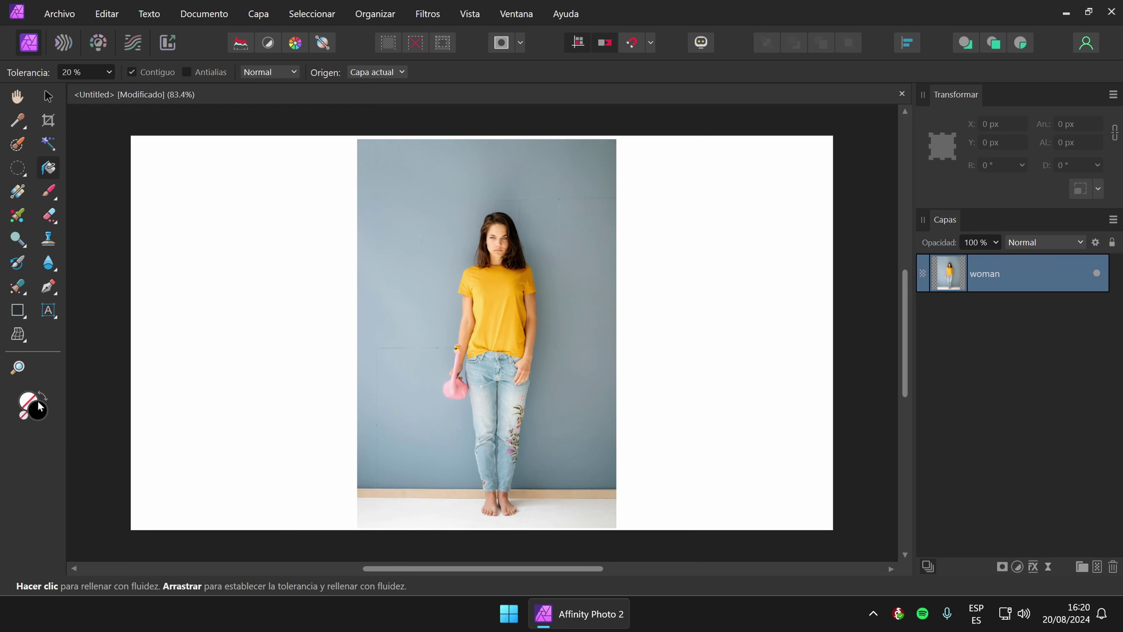
Try flood-filling the blue wall black twice, undoing each fill.
click(559, 199)
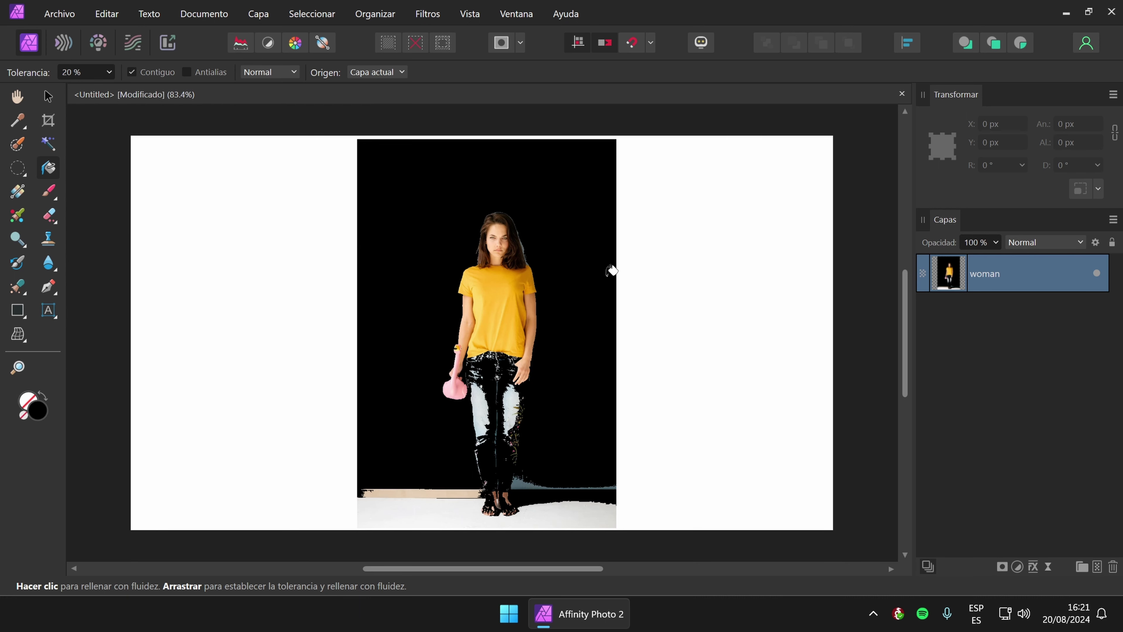
key(ctrl+z)
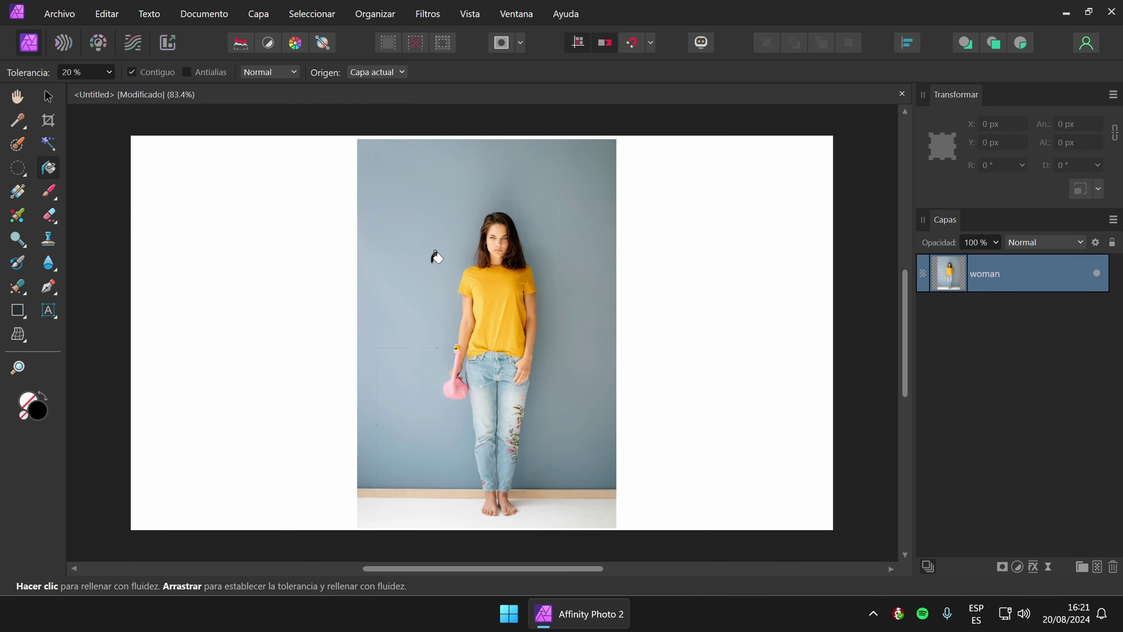
click(413, 438)
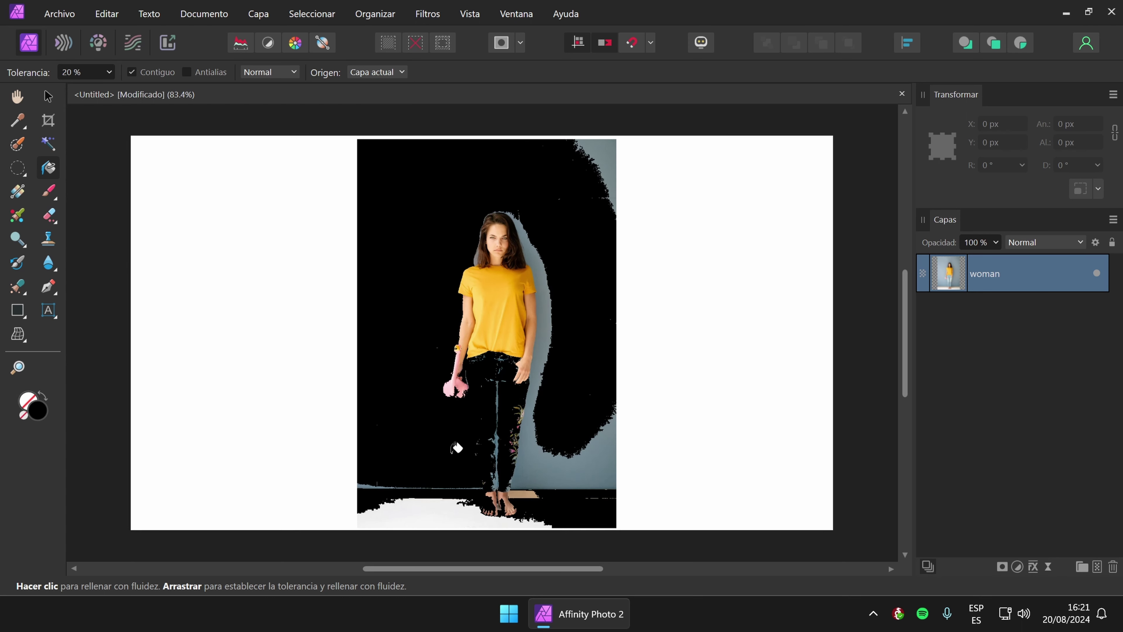
key(ctrl+z)
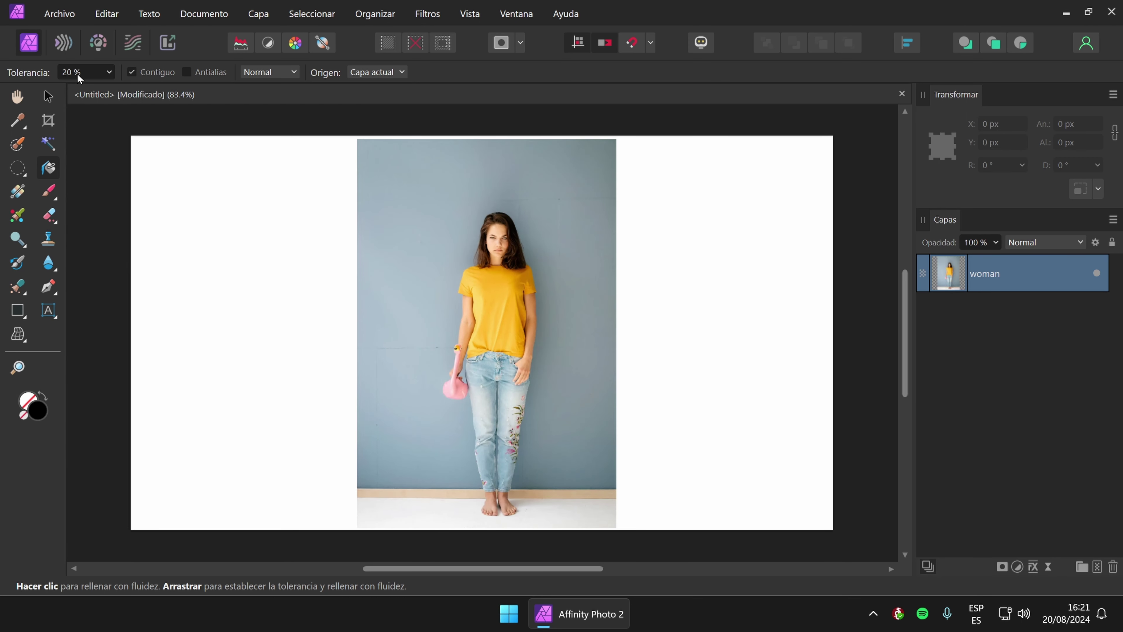
Set the flood-fill tolerance to 10 % and test a black wall fill, then undo it.
click(77, 74)
text(10)
key(Return)
click(399, 169)
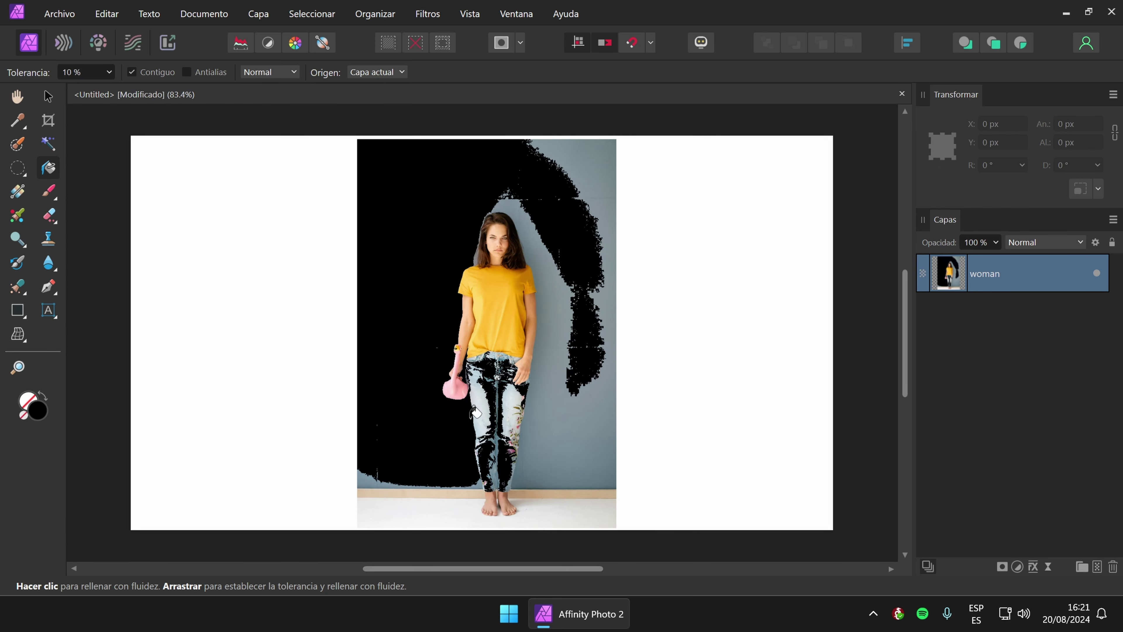
key(ctrl+z)
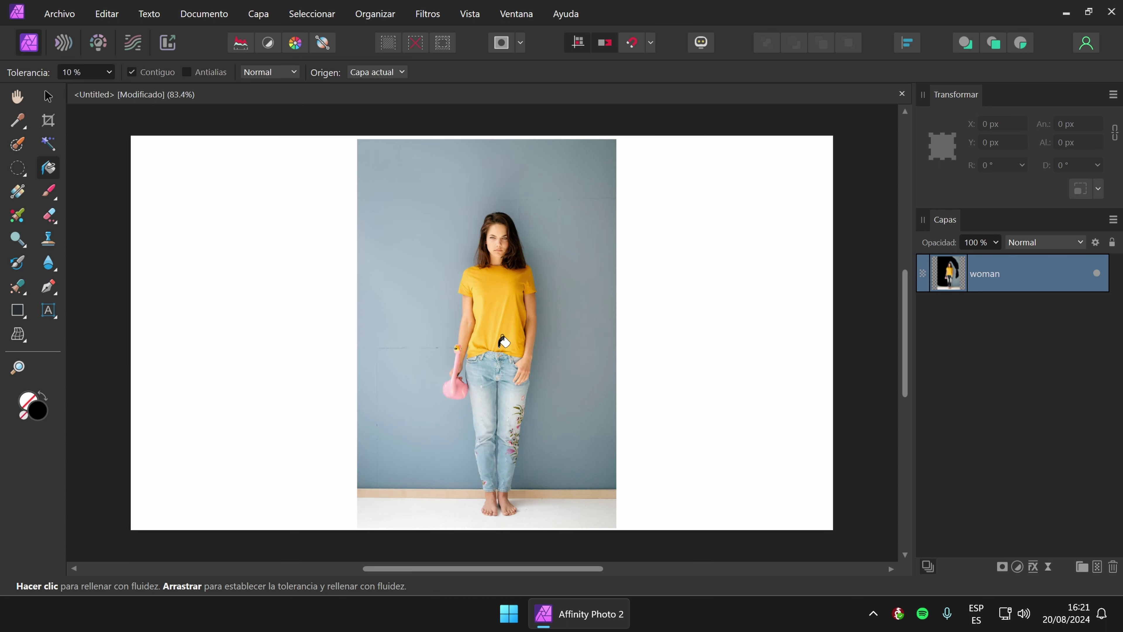
Fill the yellow T-shirt black in three areas, then undo the fill.
click(487, 282)
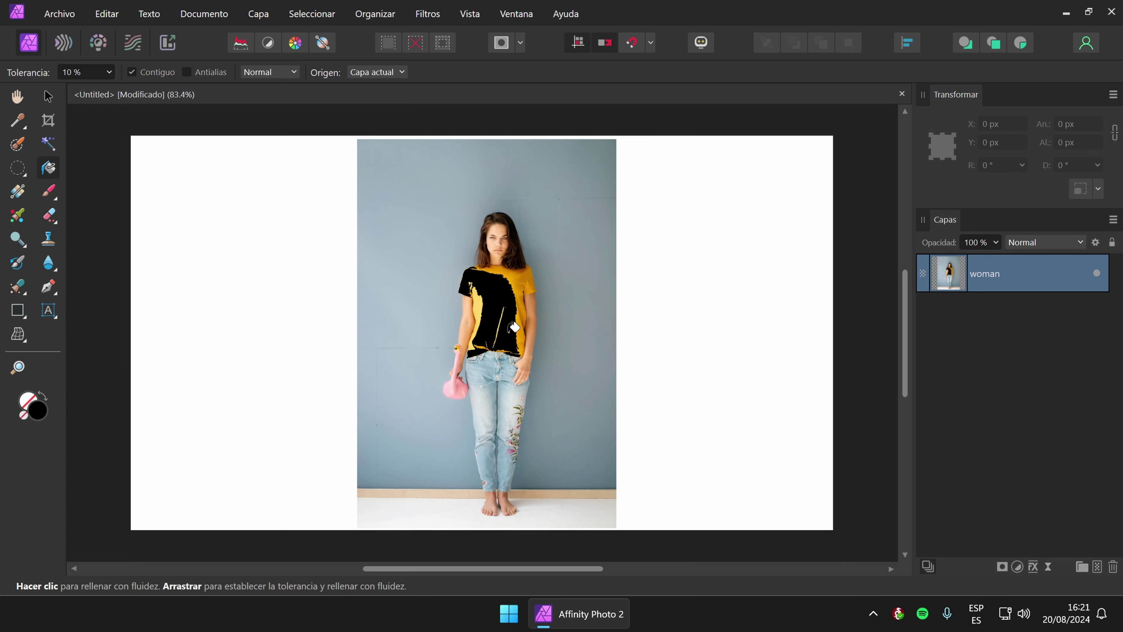
click(520, 275)
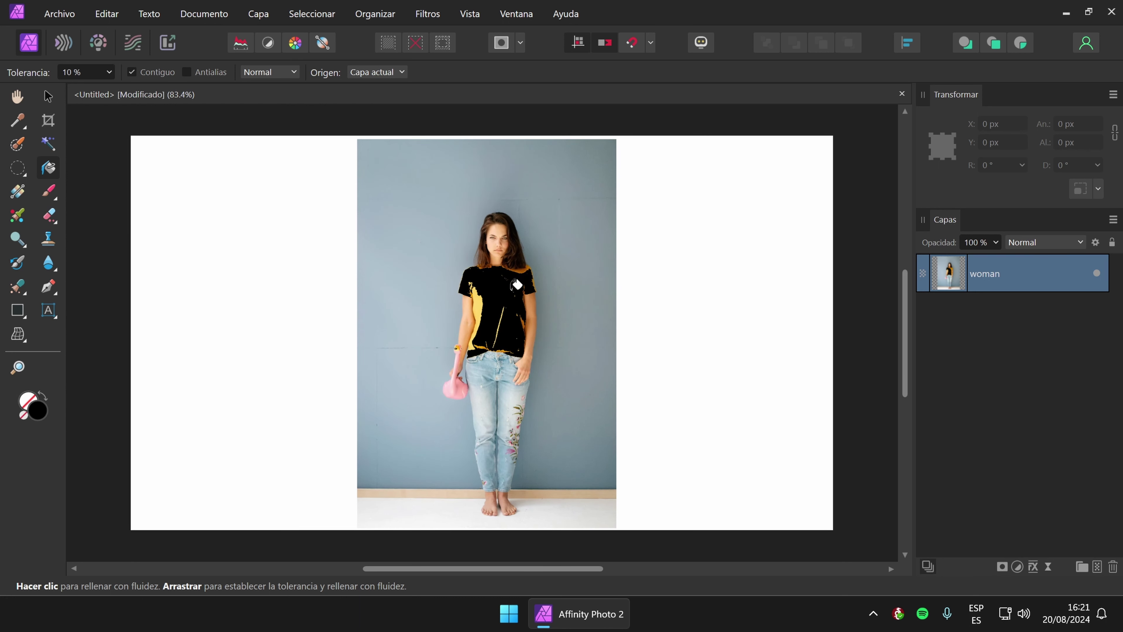
click(478, 303)
key(ctrl+z)
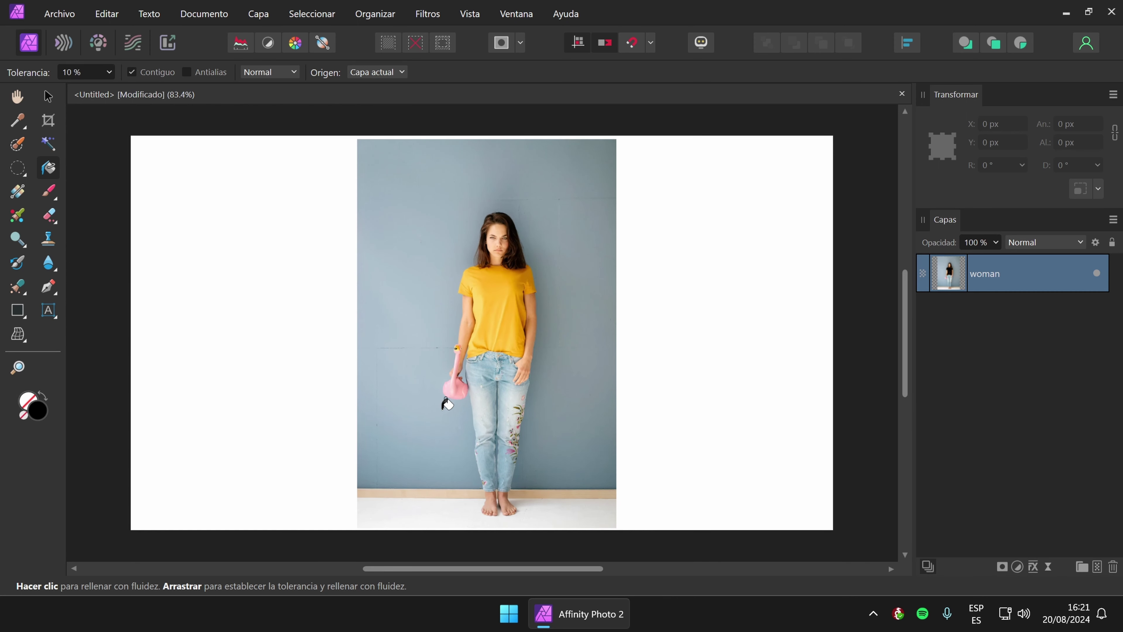
Add a new Pixel layer, hide woman, and flood-fill the new layer with pink-red.
click(1097, 567)
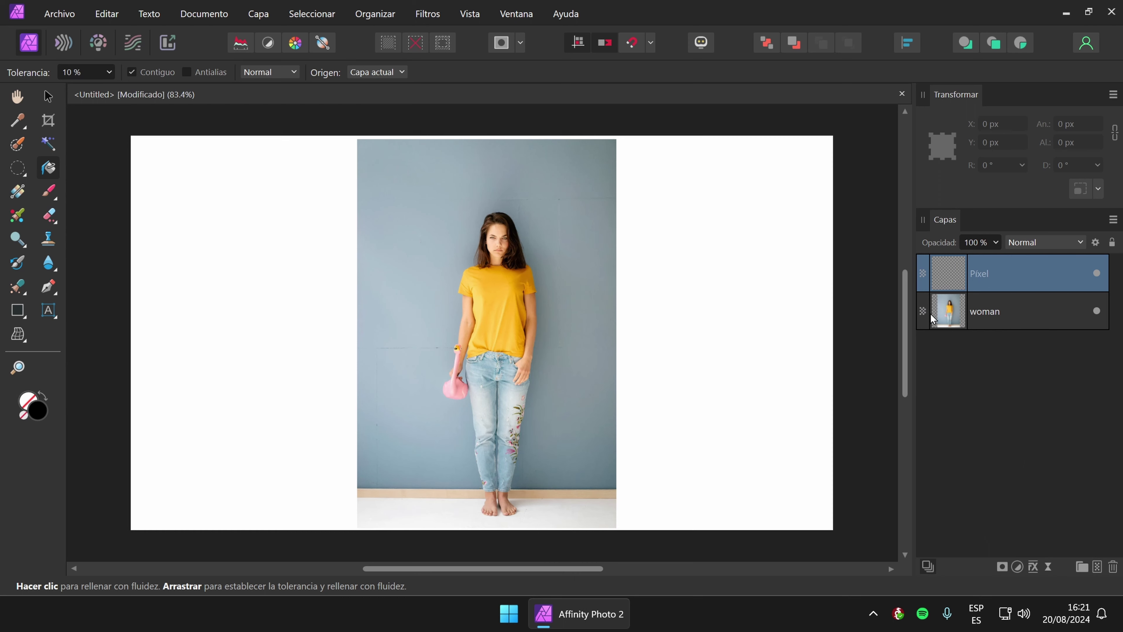
click(1096, 311)
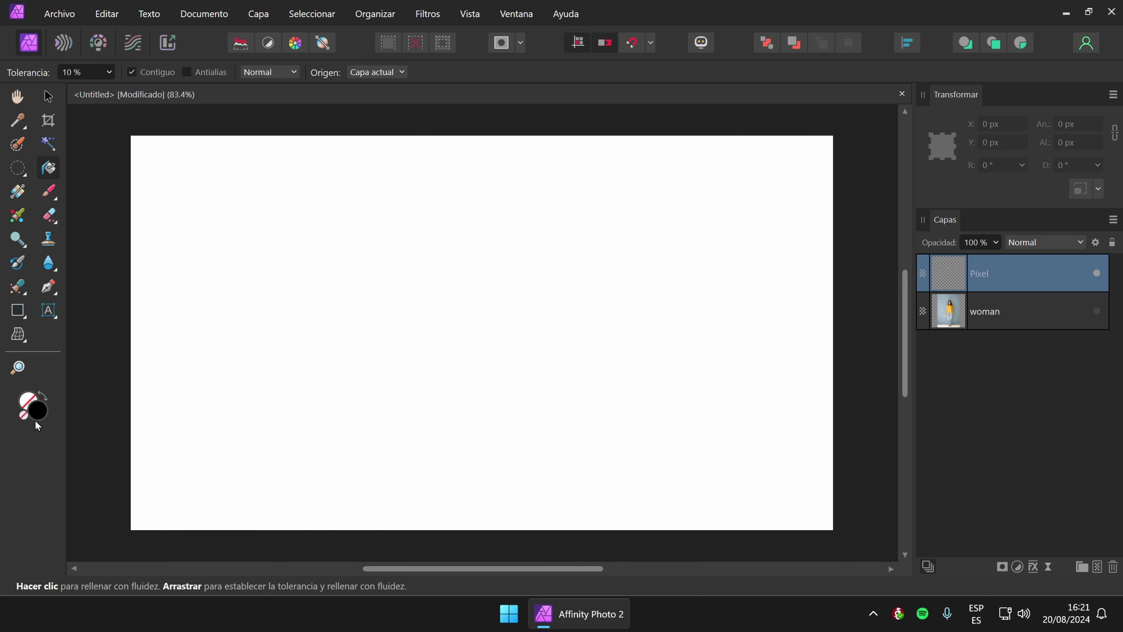
click(39, 414)
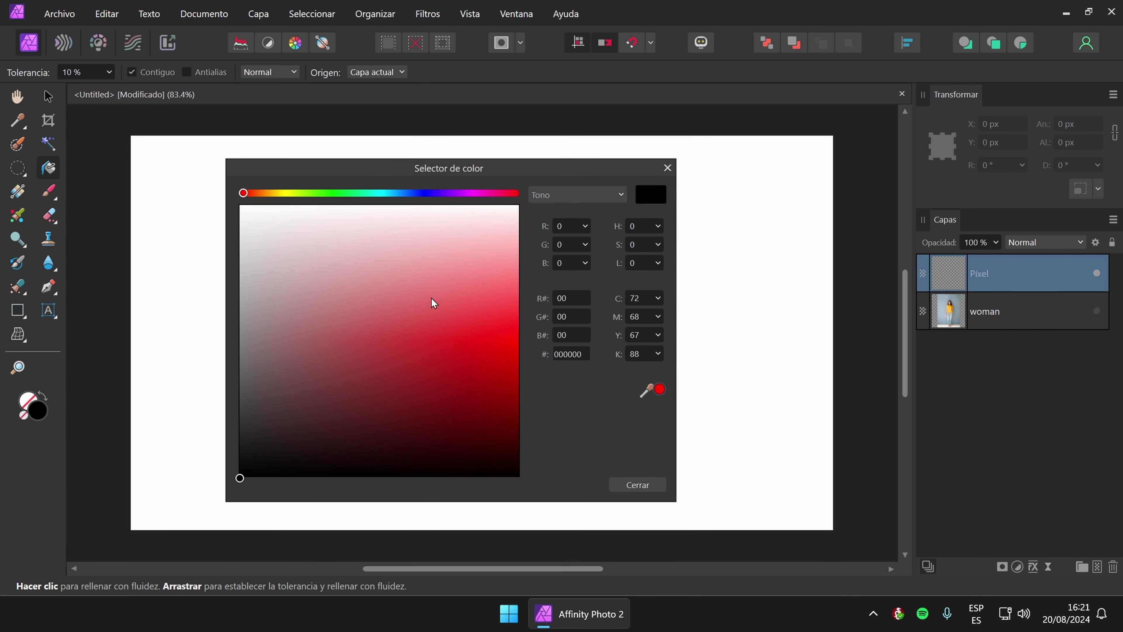
click(439, 304)
click(636, 485)
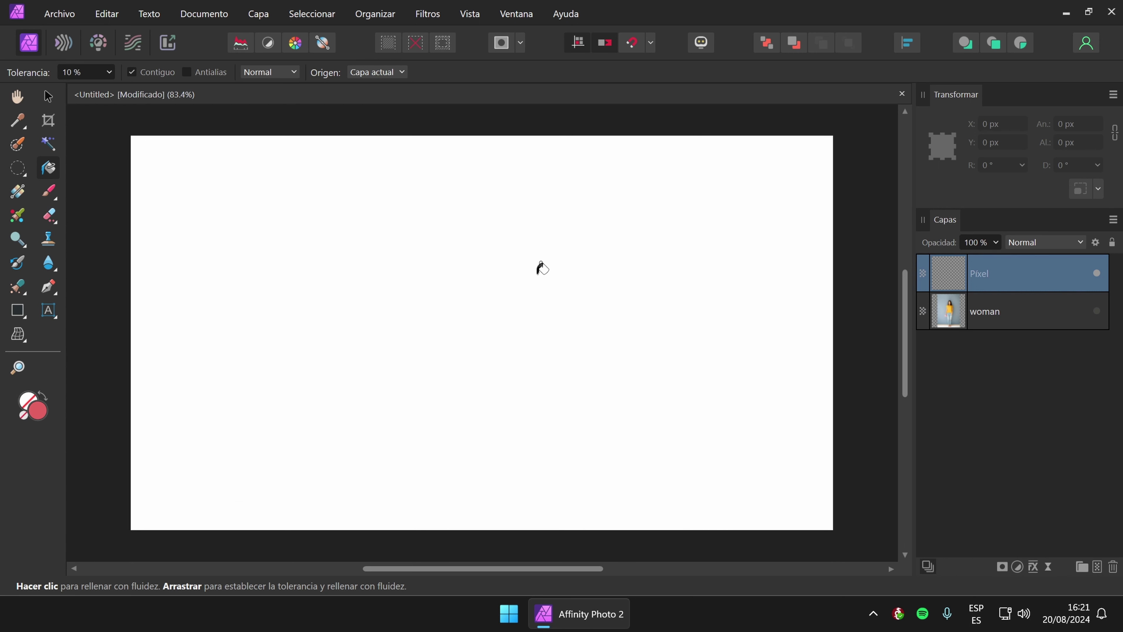
click(540, 267)
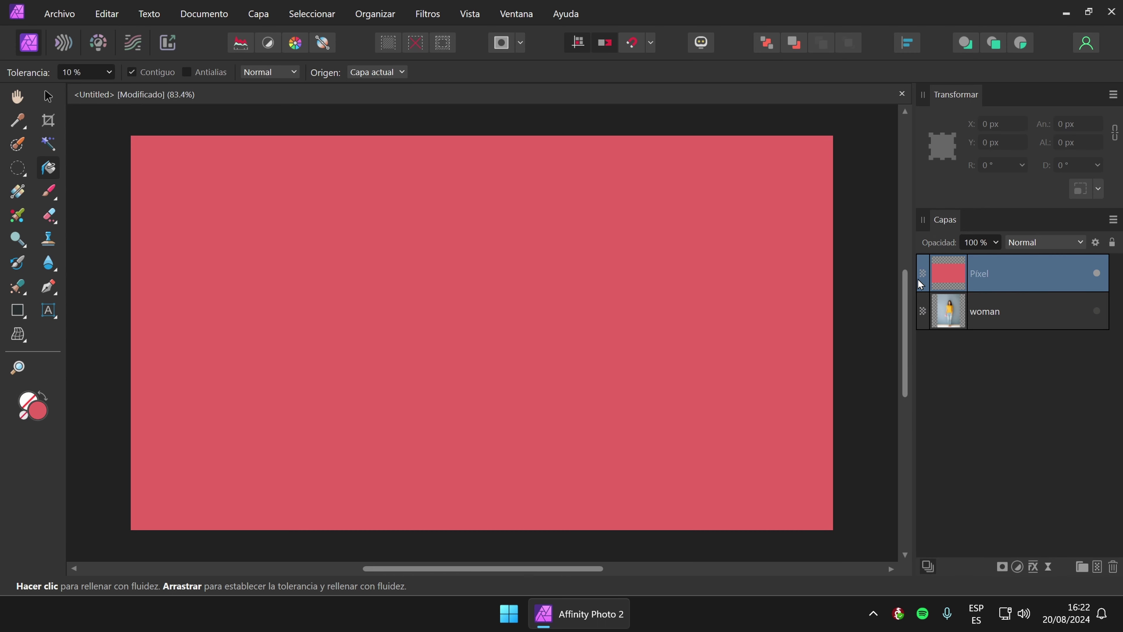
Hide the red Pixel layer and make the woman layer visible again.
click(1097, 273)
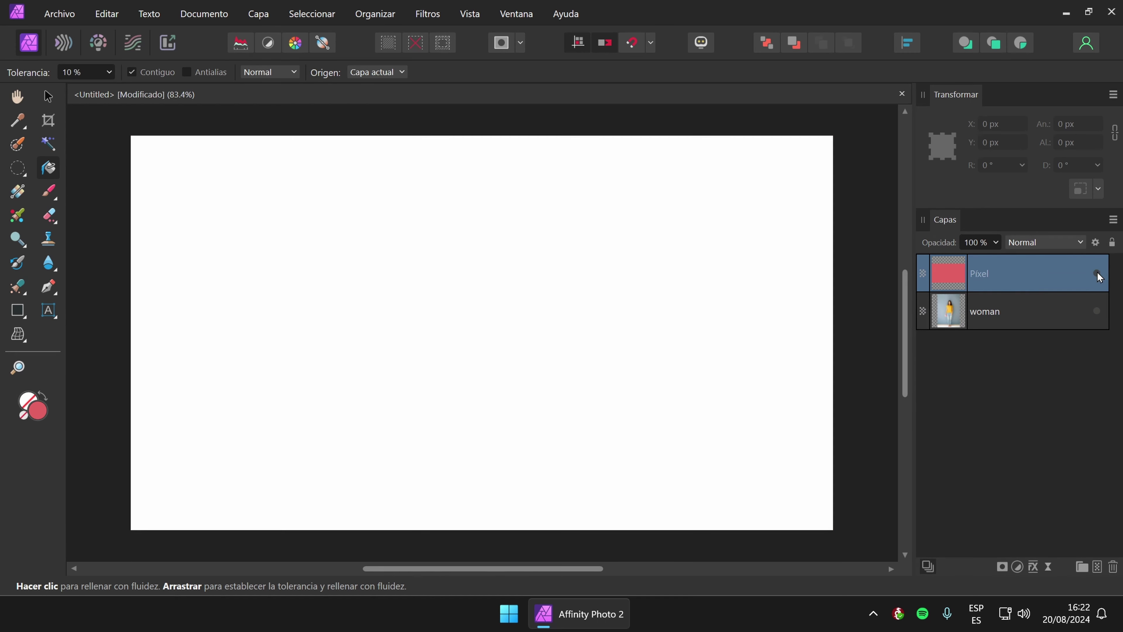
click(995, 320)
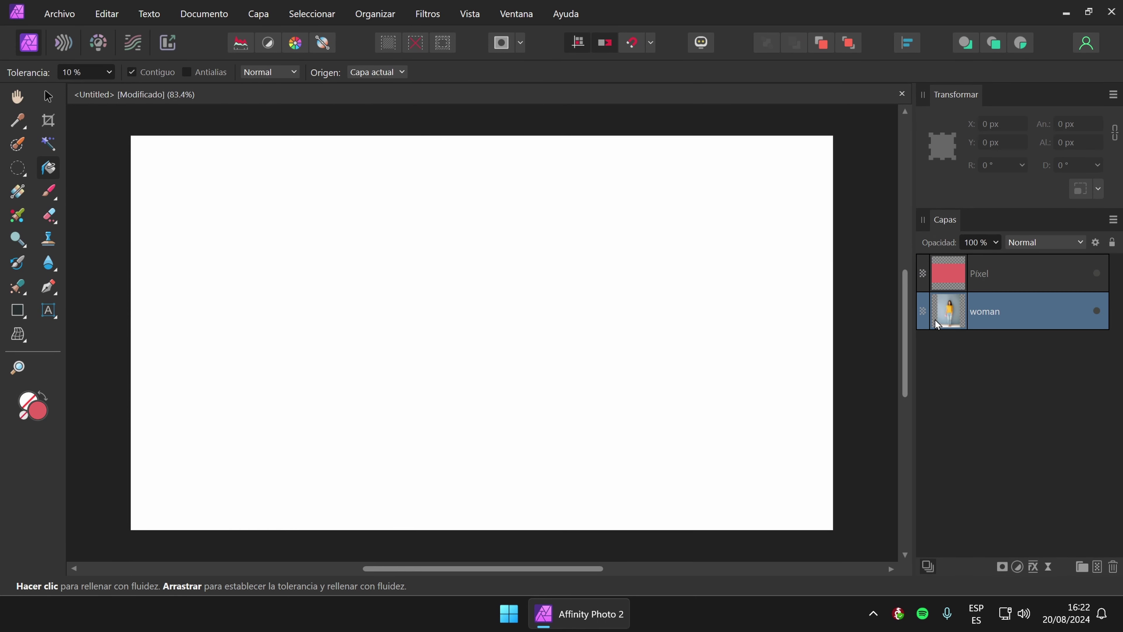
click(1096, 311)
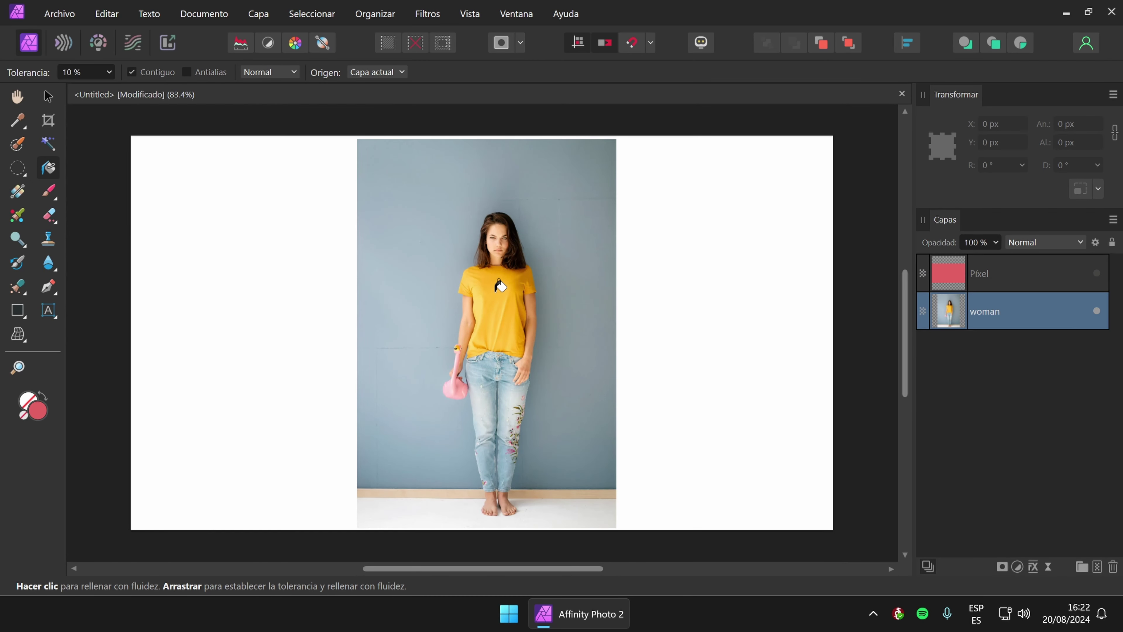
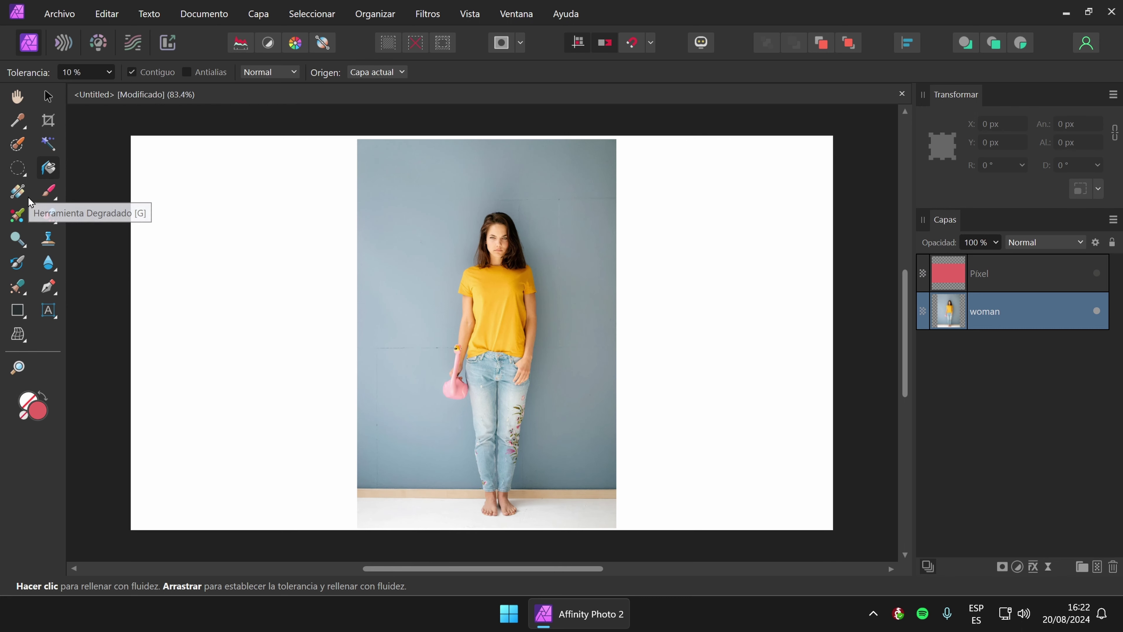
Hide the woman photo, add a new Pixel layer and drag a white-to-black linear gradient across it.
click(17, 193)
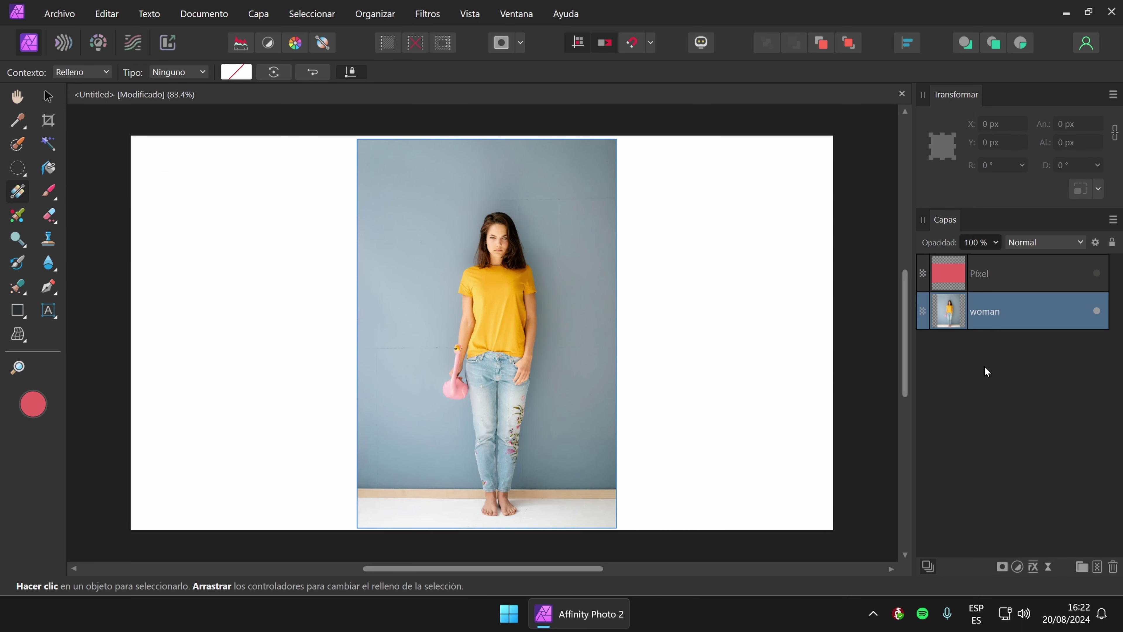
click(1100, 312)
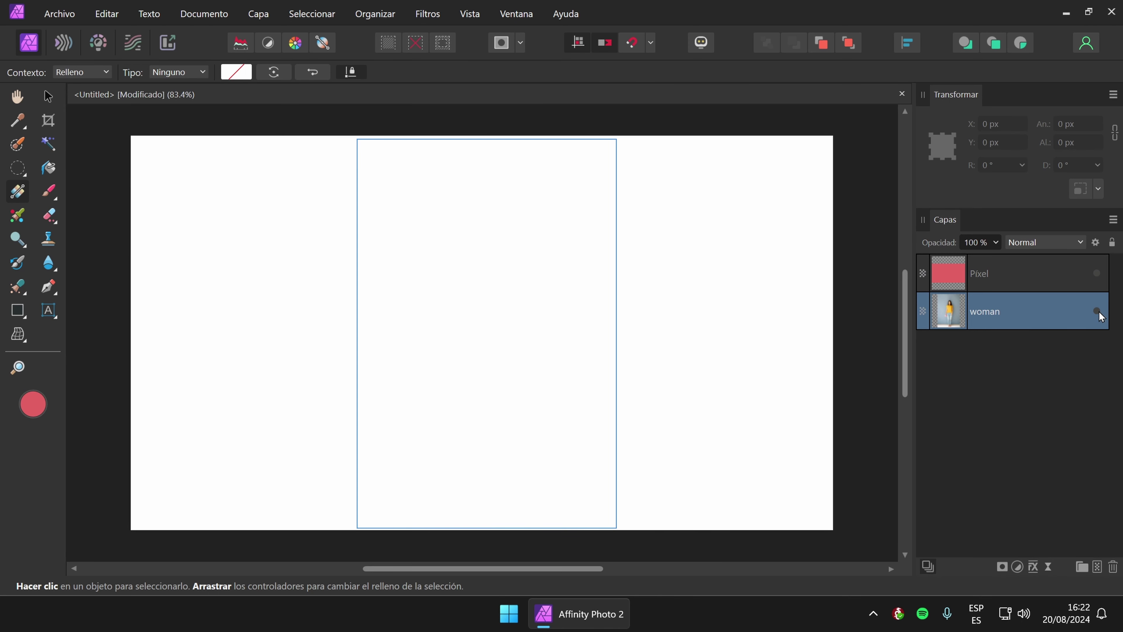
click(1034, 272)
click(1098, 568)
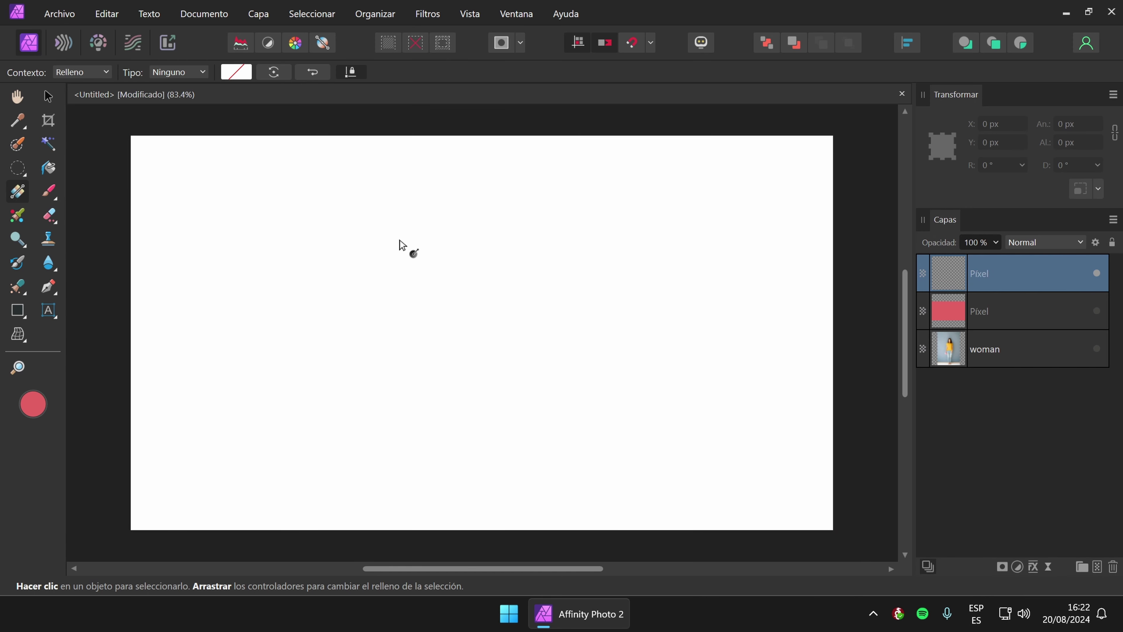
drag(399, 239, 755, 466)
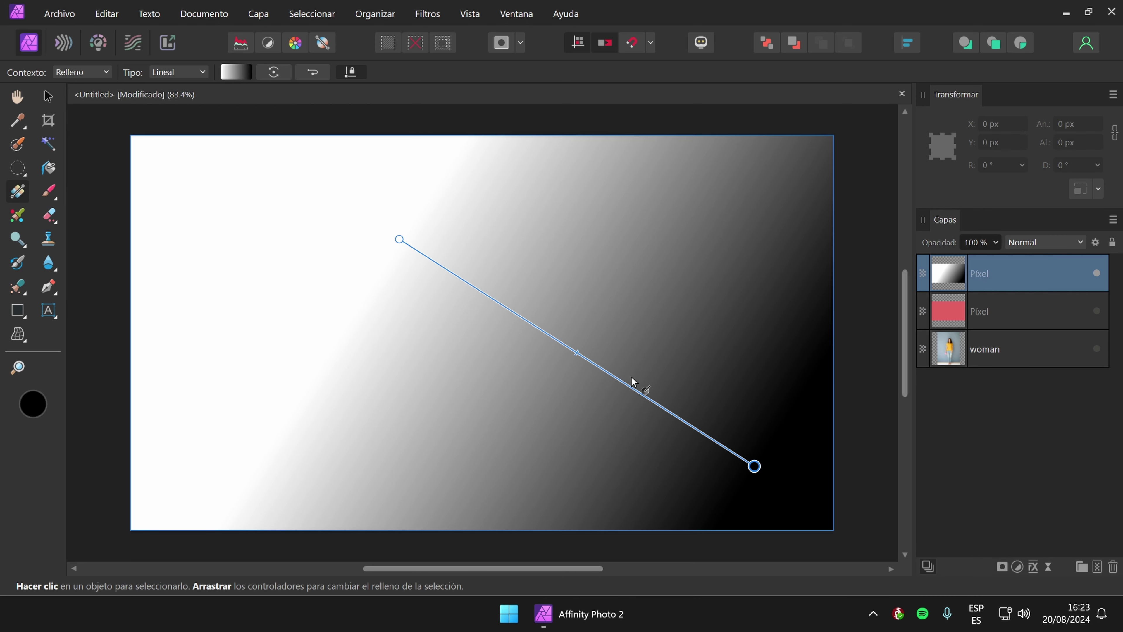
click(233, 71)
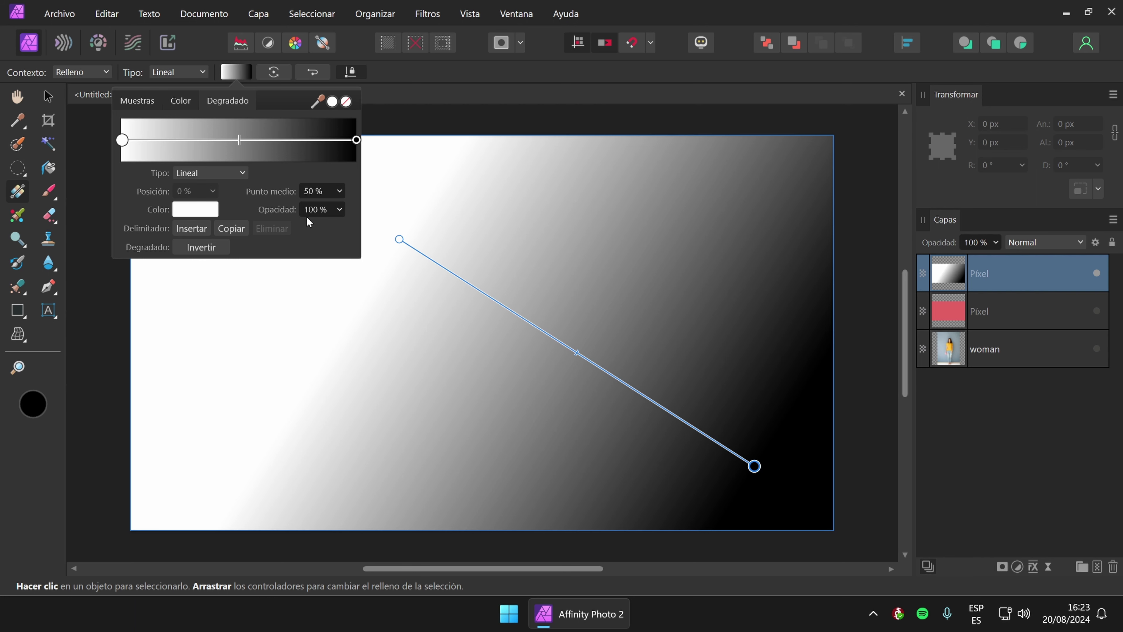
Change the gradient's white starting stop to bright green.
click(123, 140)
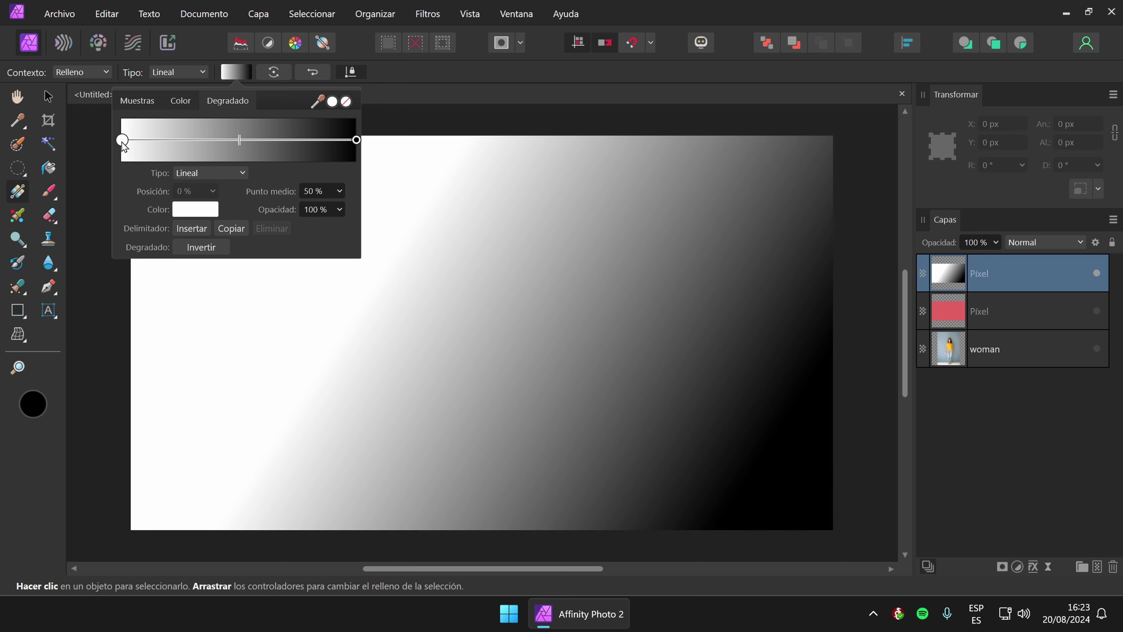
click(123, 141)
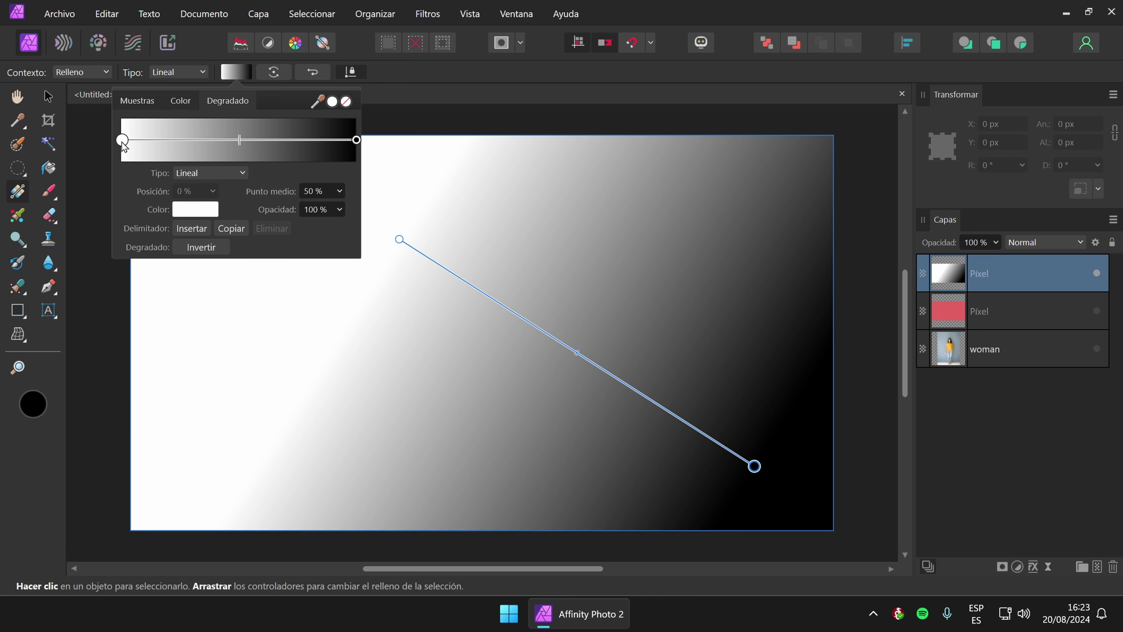
click(197, 211)
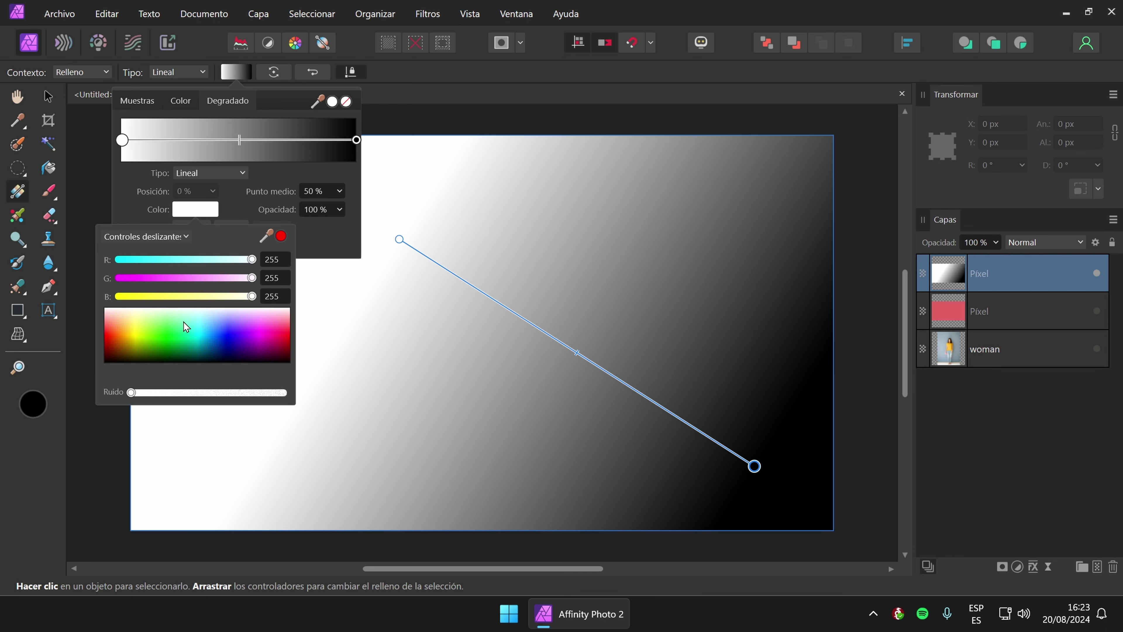
click(171, 337)
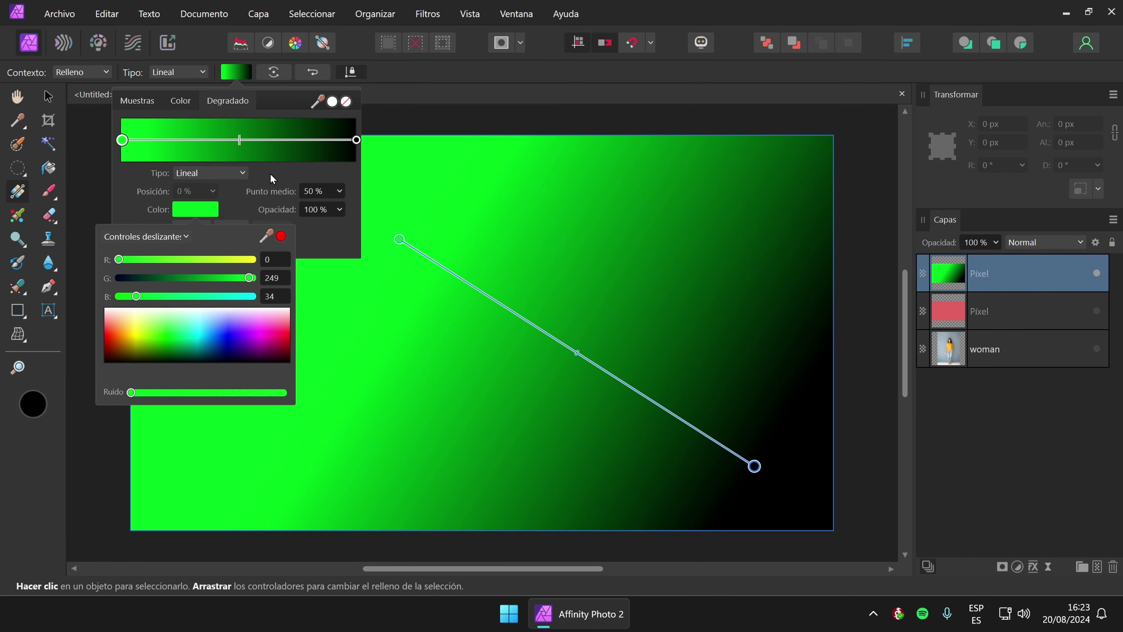
click(269, 183)
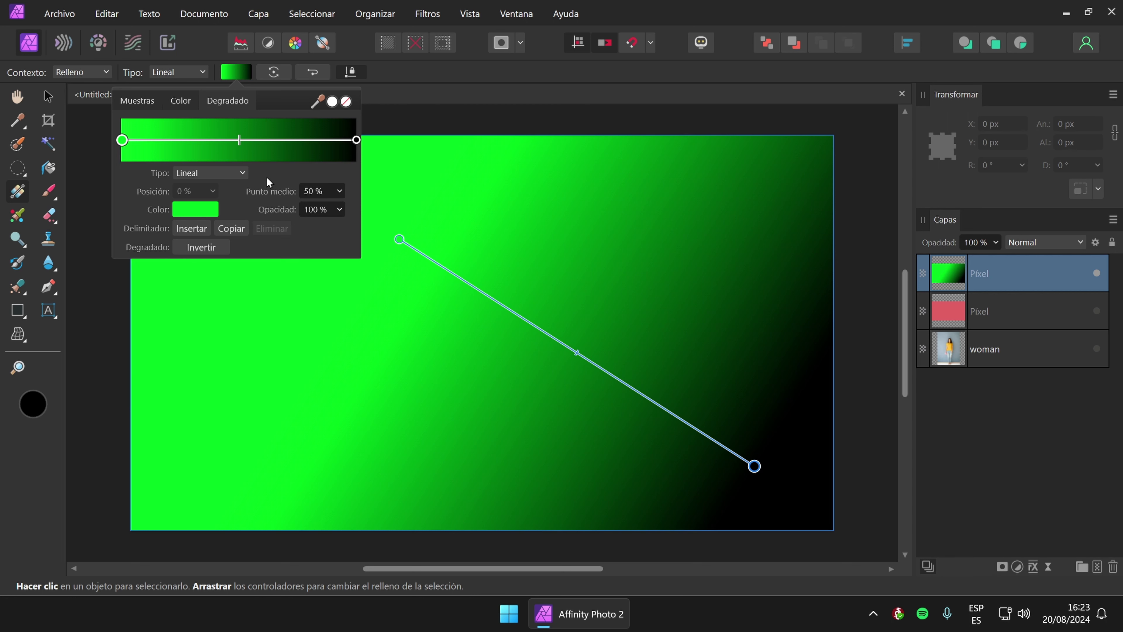
Change the black end stop to light blue (R 65, G 142, B 255).
click(357, 141)
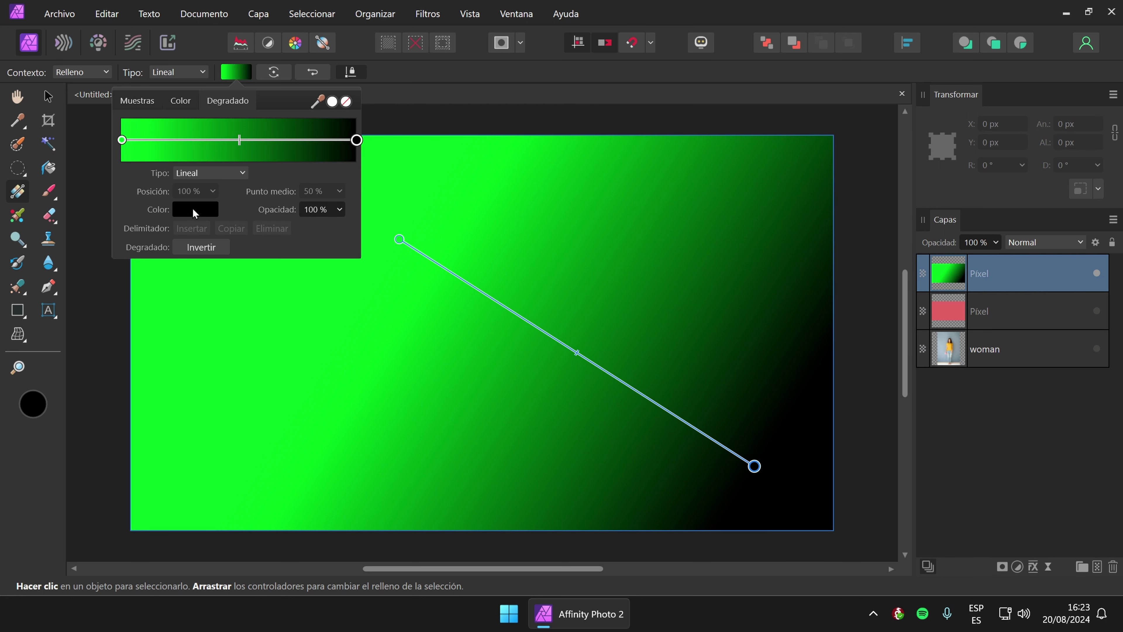
click(196, 209)
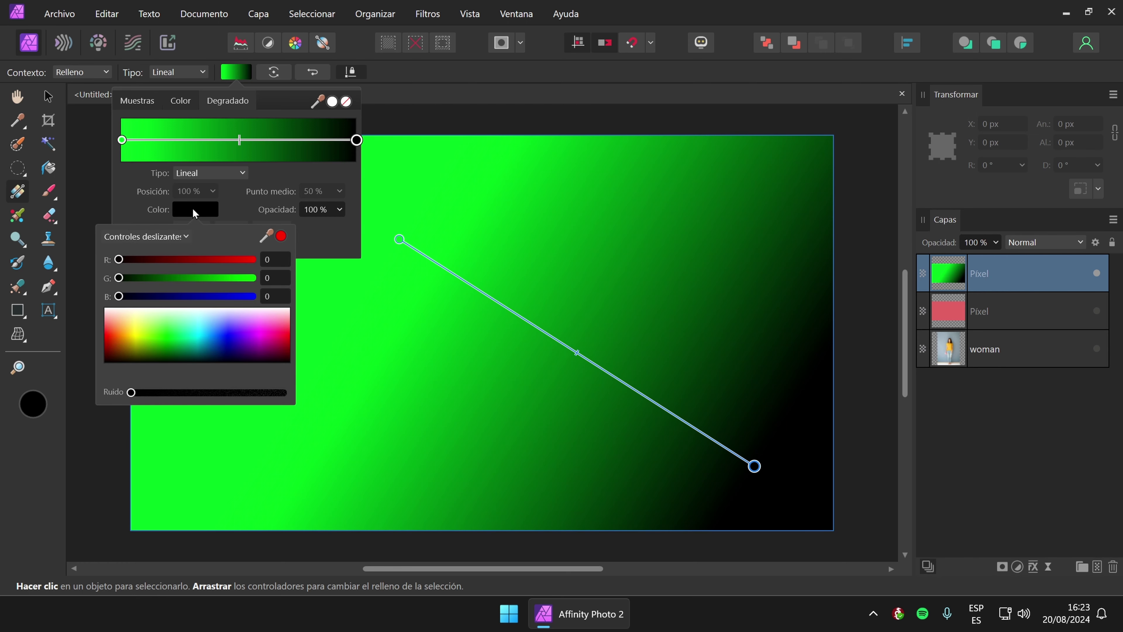
click(217, 330)
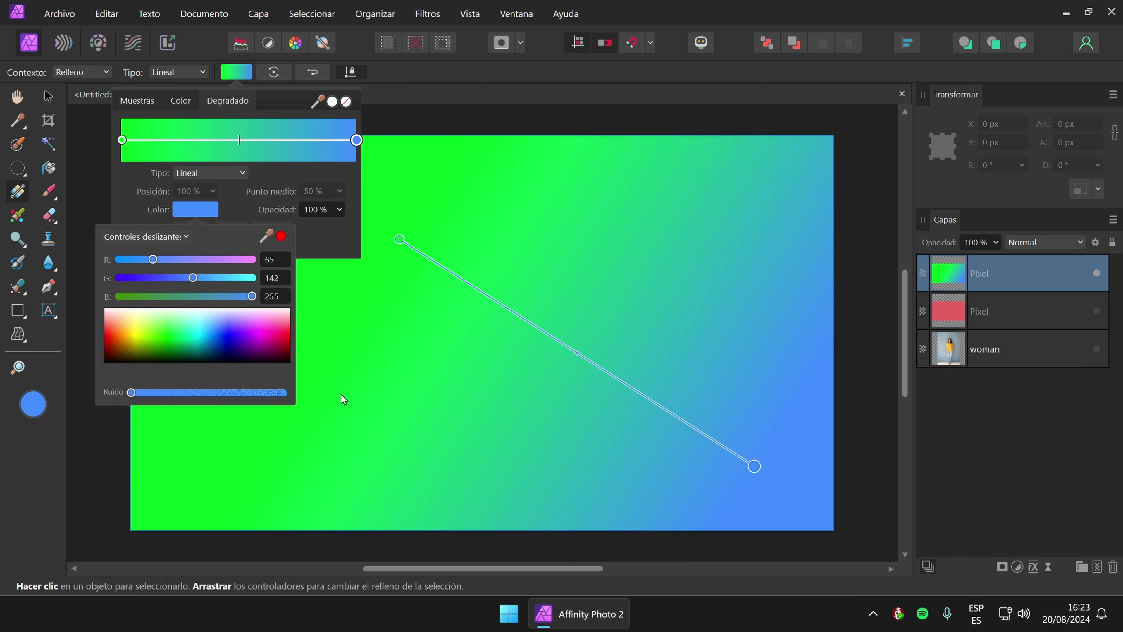
click(328, 246)
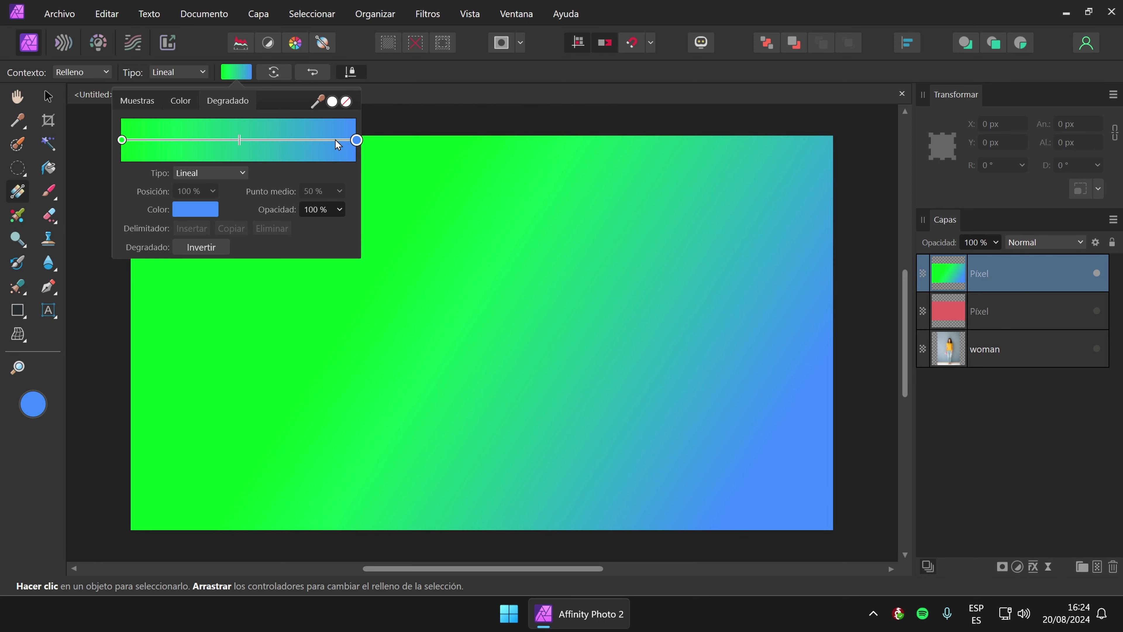
Add a yellow colour stop near the middle of the gradient, at about 47%.
click(255, 141)
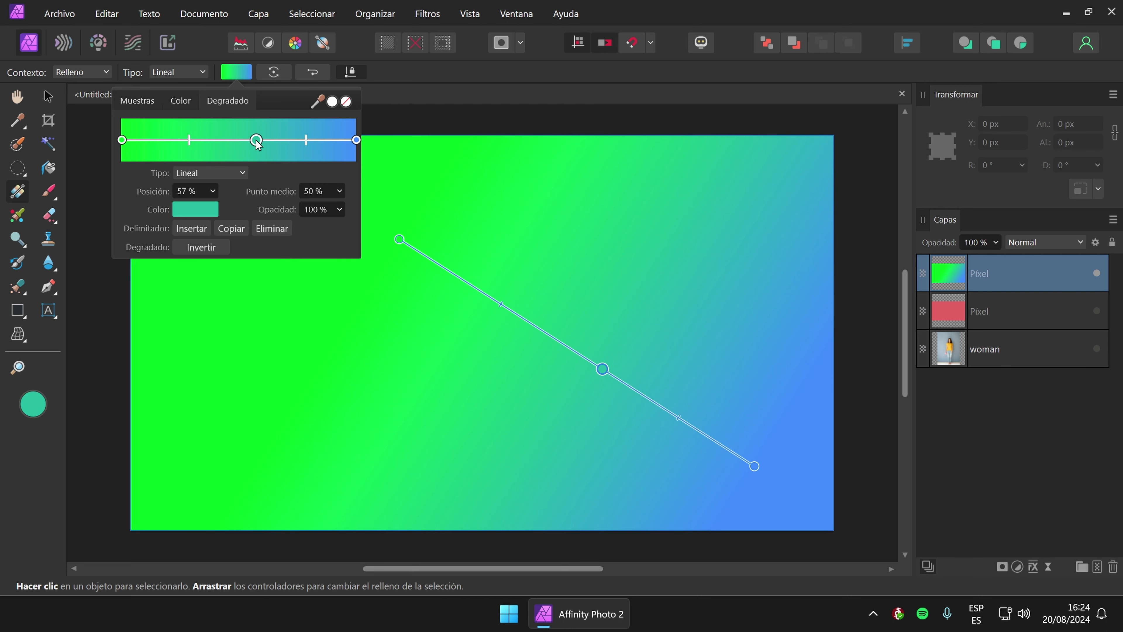
drag(255, 141, 233, 140)
click(233, 141)
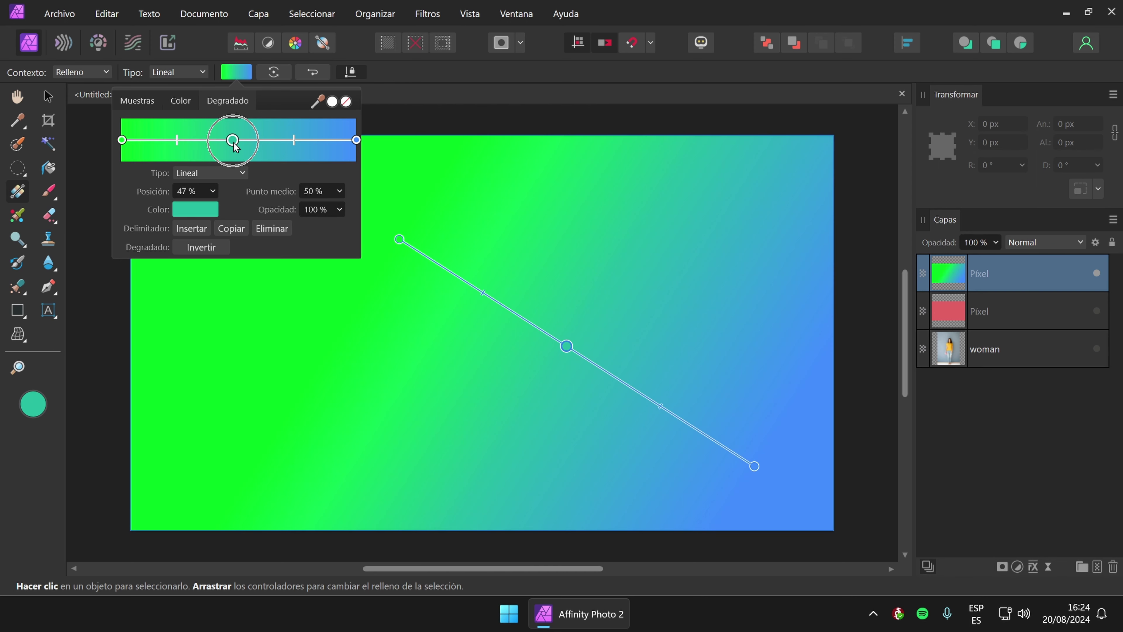
click(196, 211)
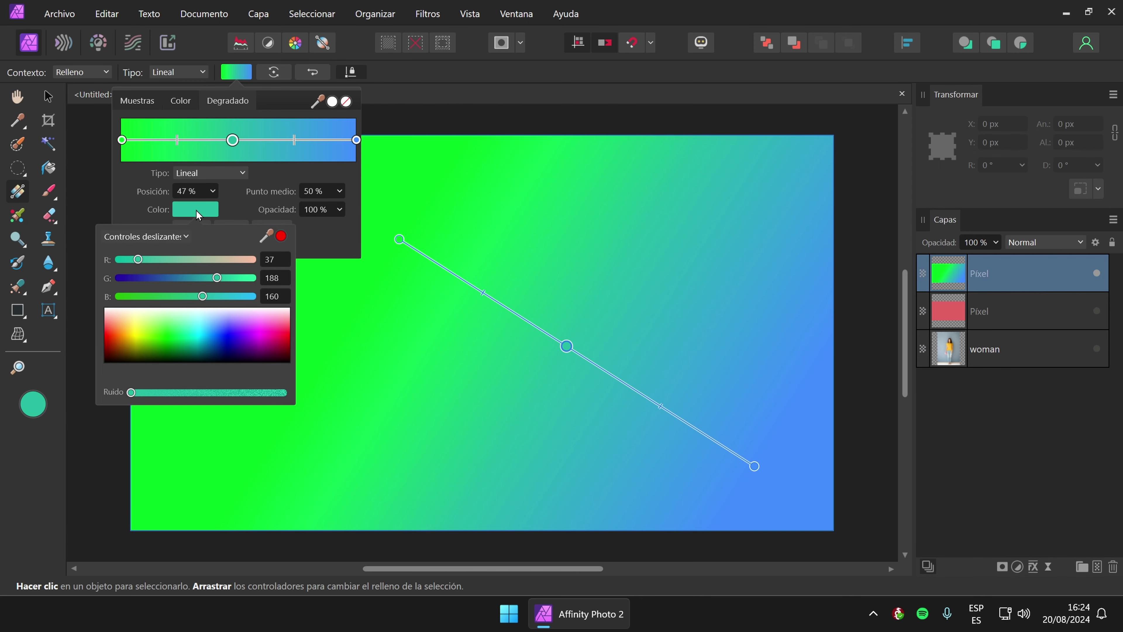
click(228, 338)
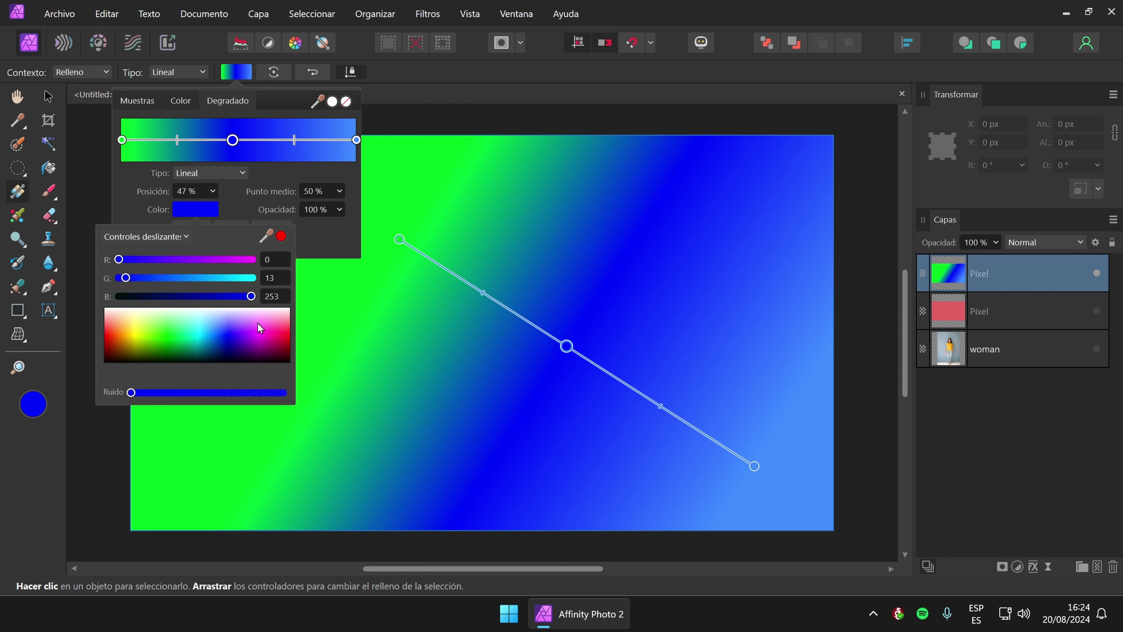
click(137, 336)
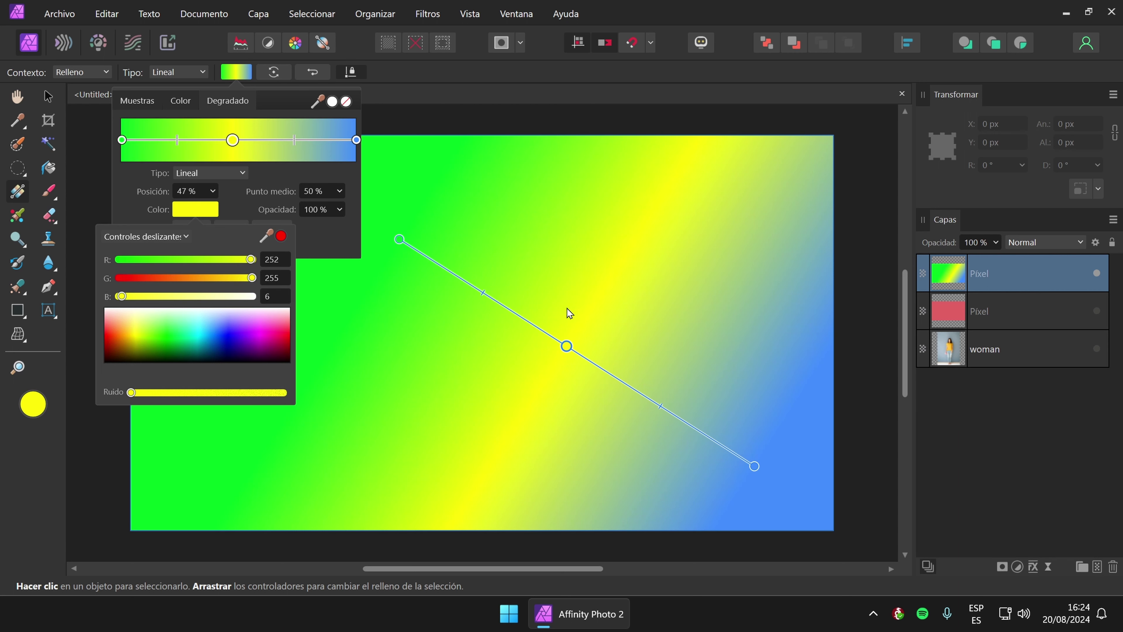
click(232, 140)
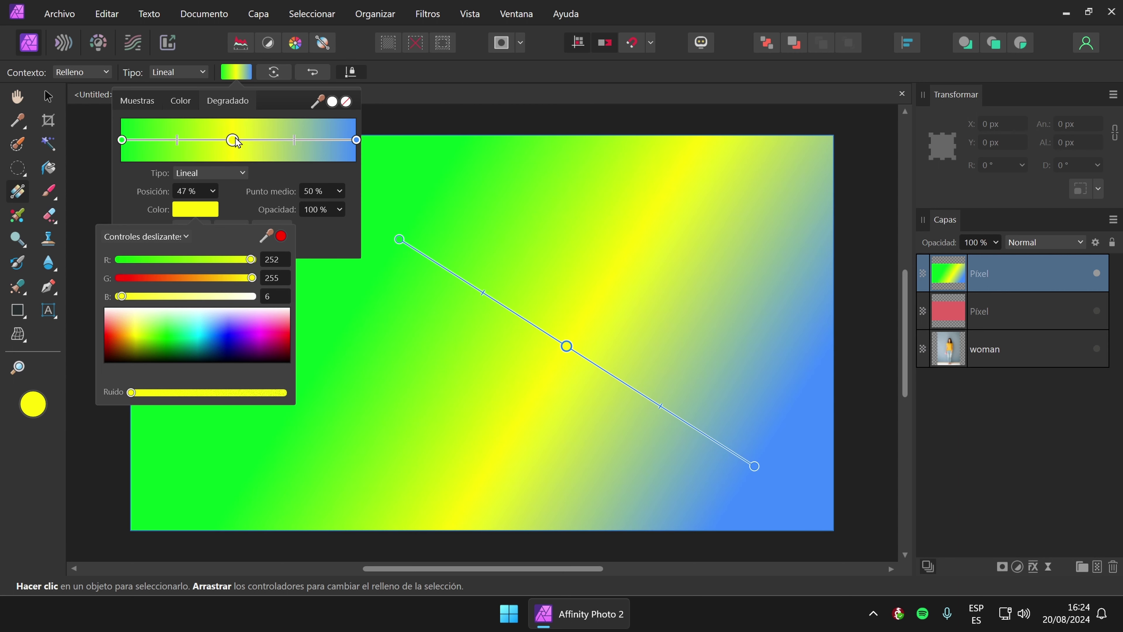
Deepen the end stop to a stronger blue (R 42, G 59, B 255).
click(356, 141)
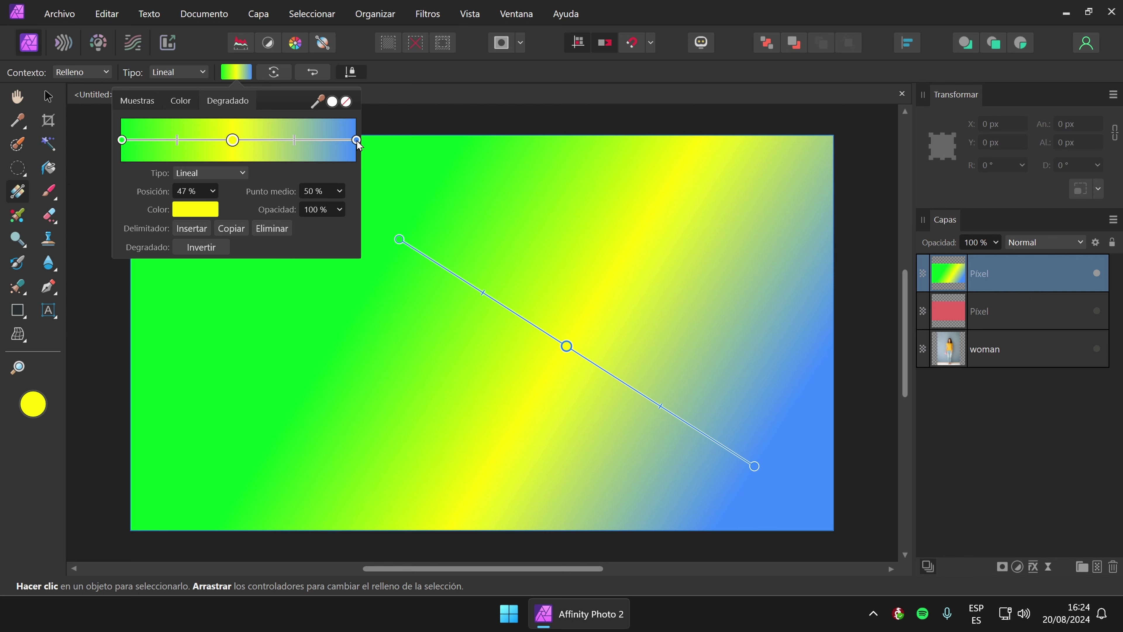
click(356, 140)
click(194, 209)
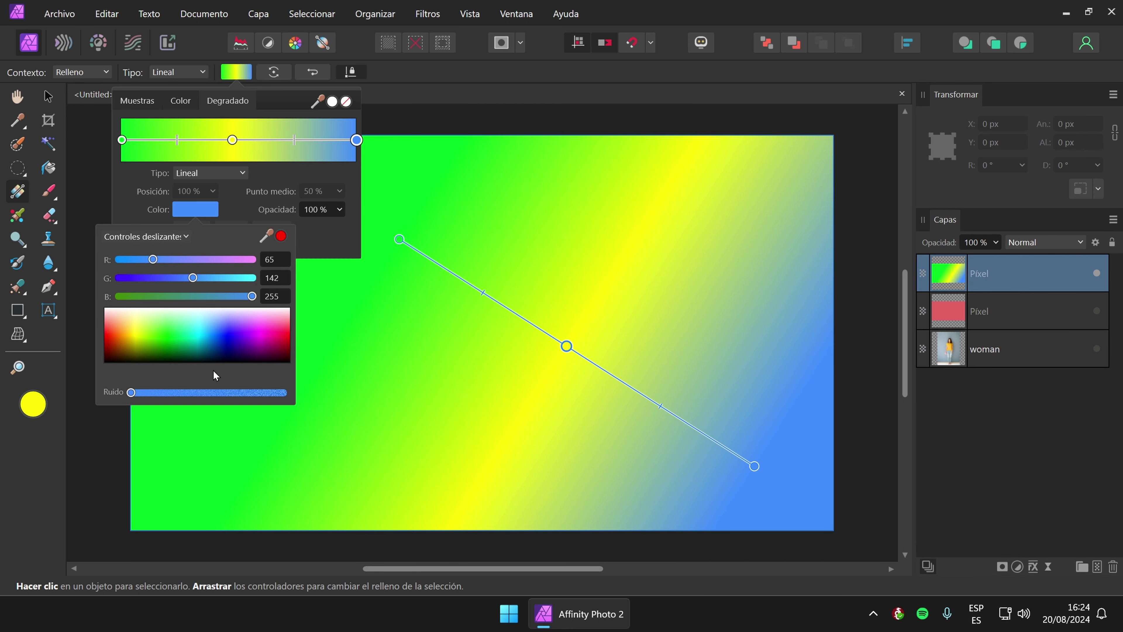
click(224, 335)
click(226, 332)
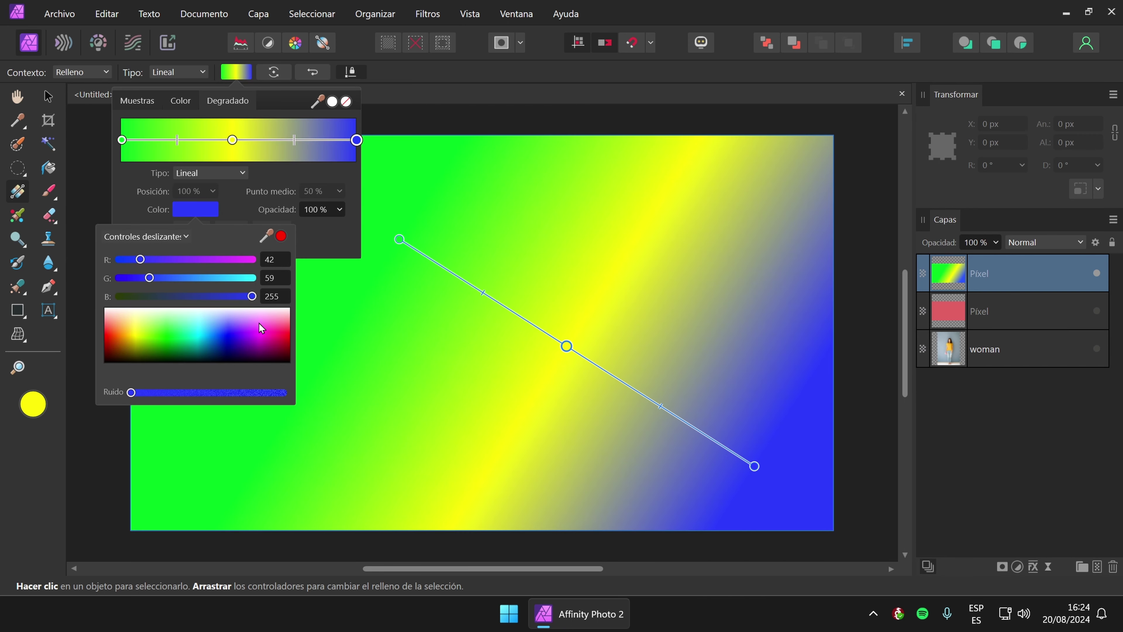
click(329, 242)
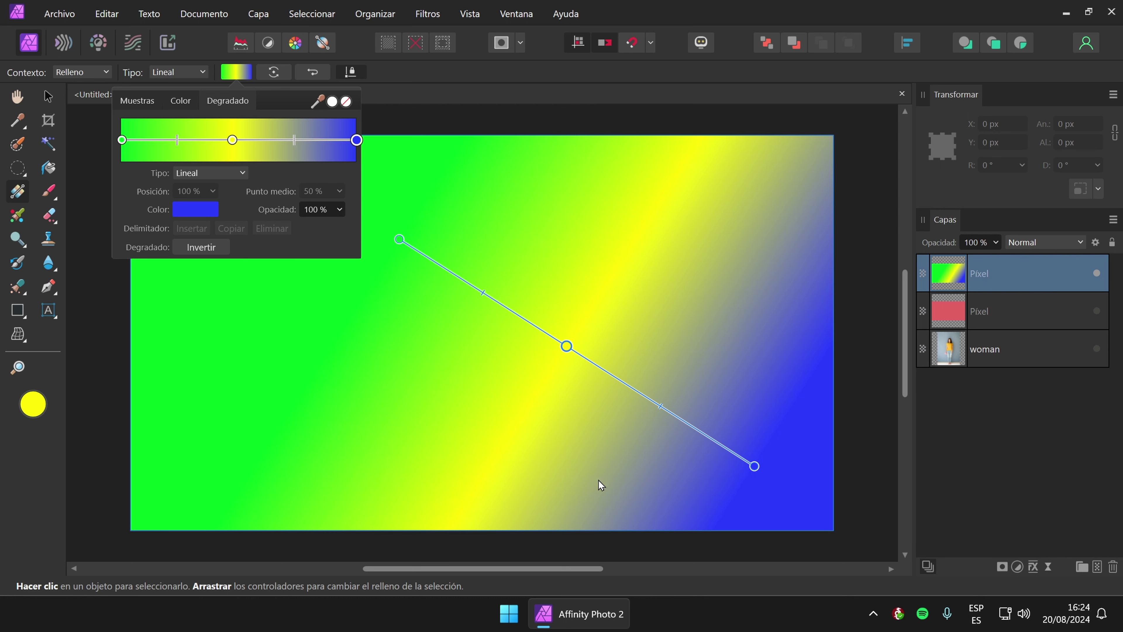
drag(232, 141, 176, 151)
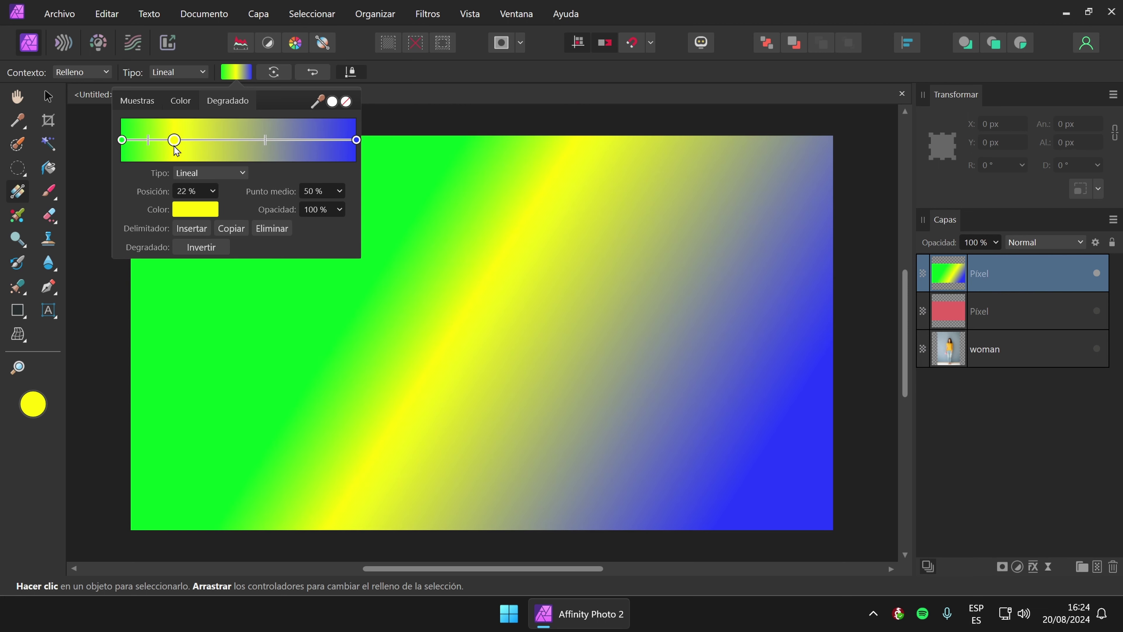
click(213, 191)
mouse_move(220, 212)
mouse_down()
mouse_move(208, 211)
mouse_move(226, 209)
mouse_up()
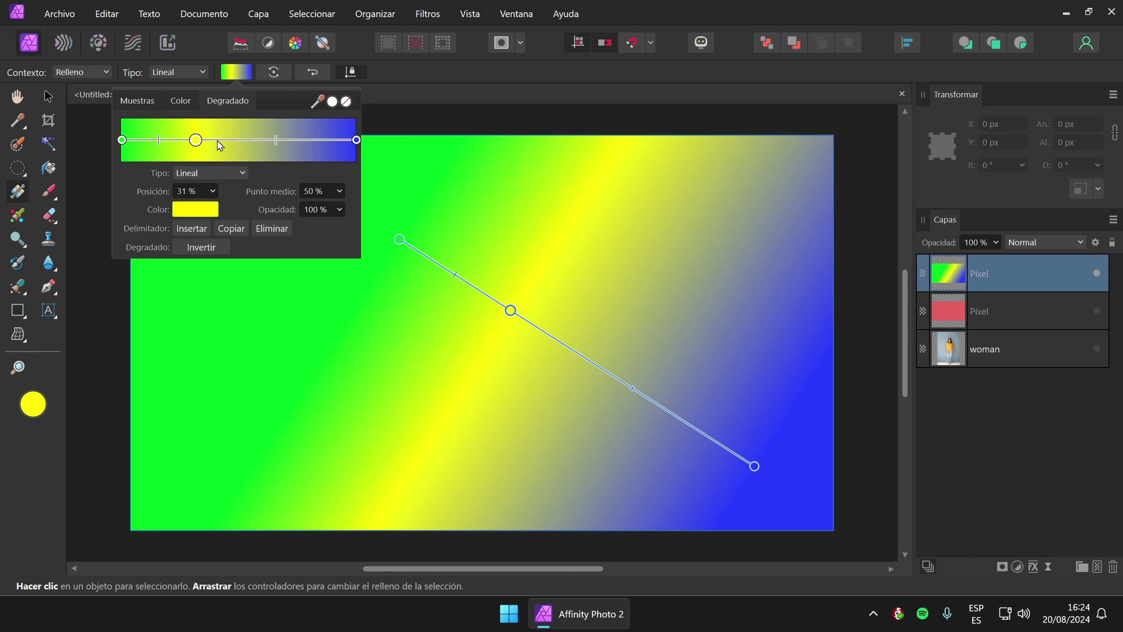
drag(198, 144, 239, 140)
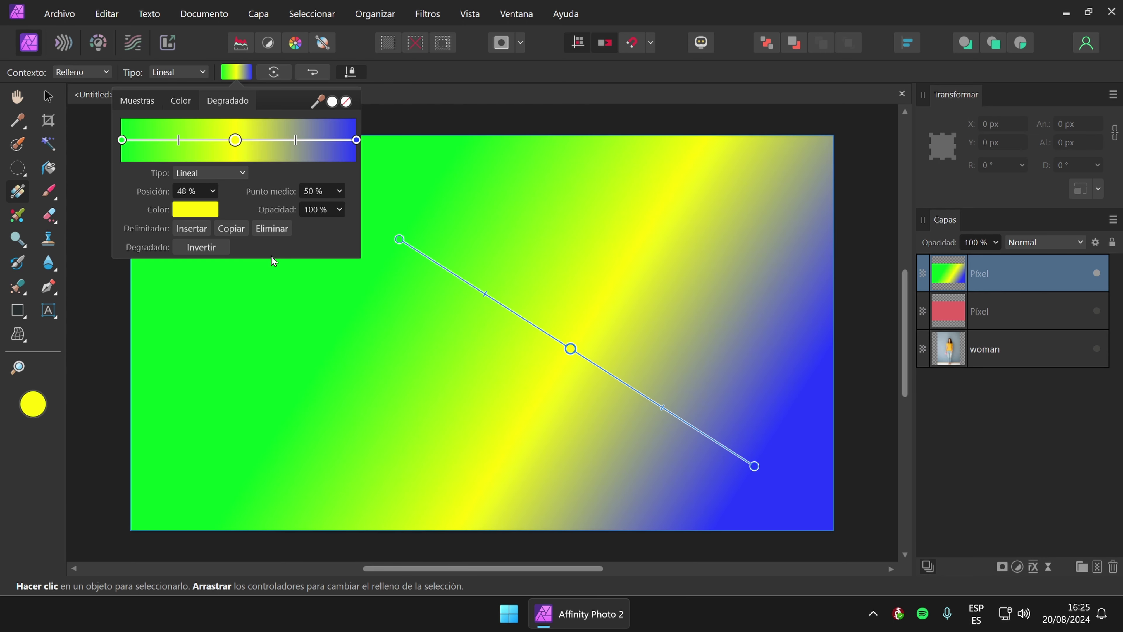
click(201, 247)
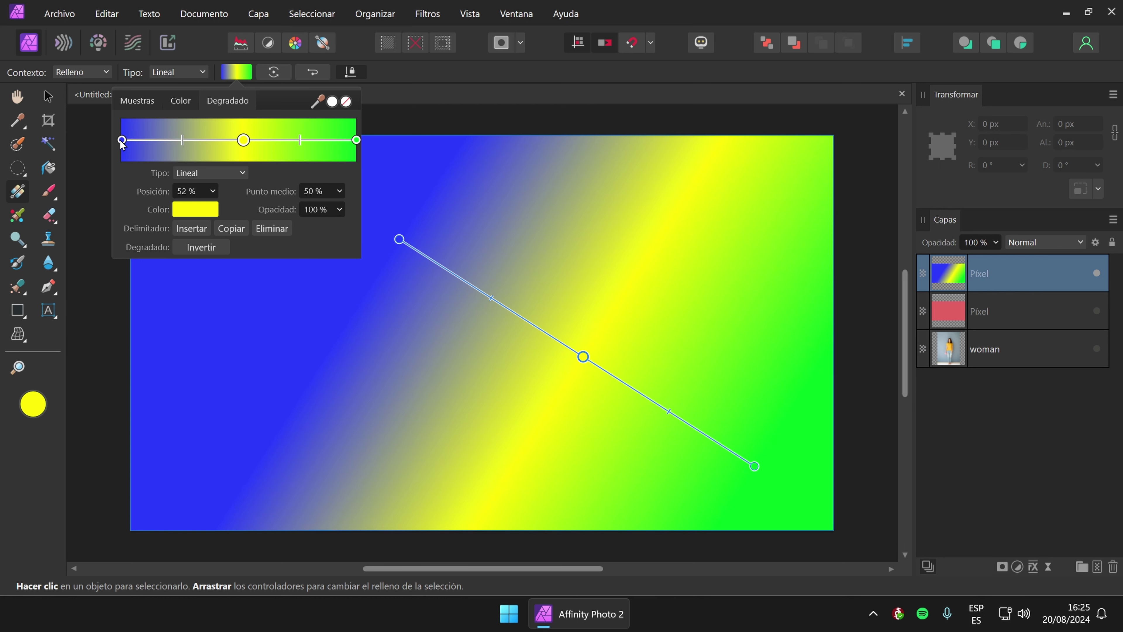
click(201, 249)
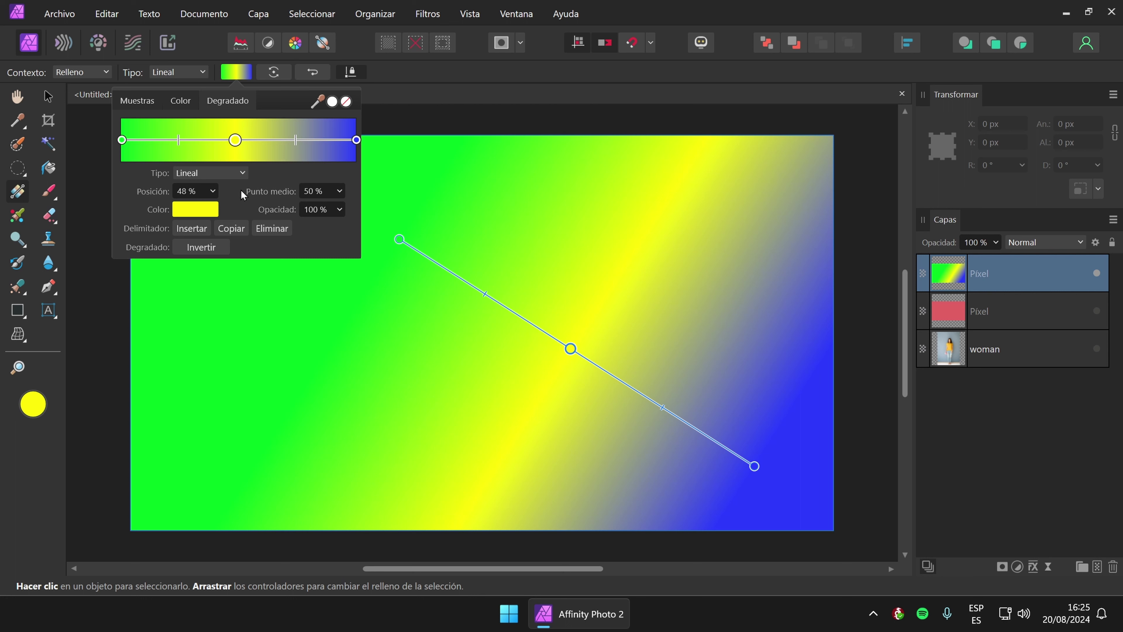
Set the gradient type to Elíptico and reposition and reshape the fill handles.
click(242, 173)
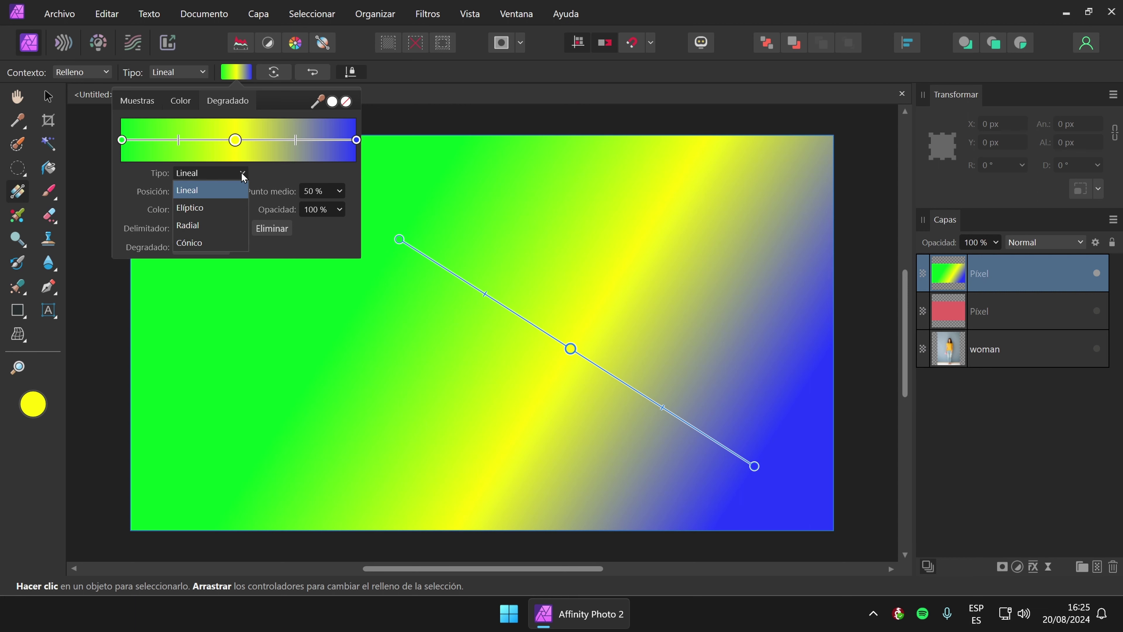
click(218, 207)
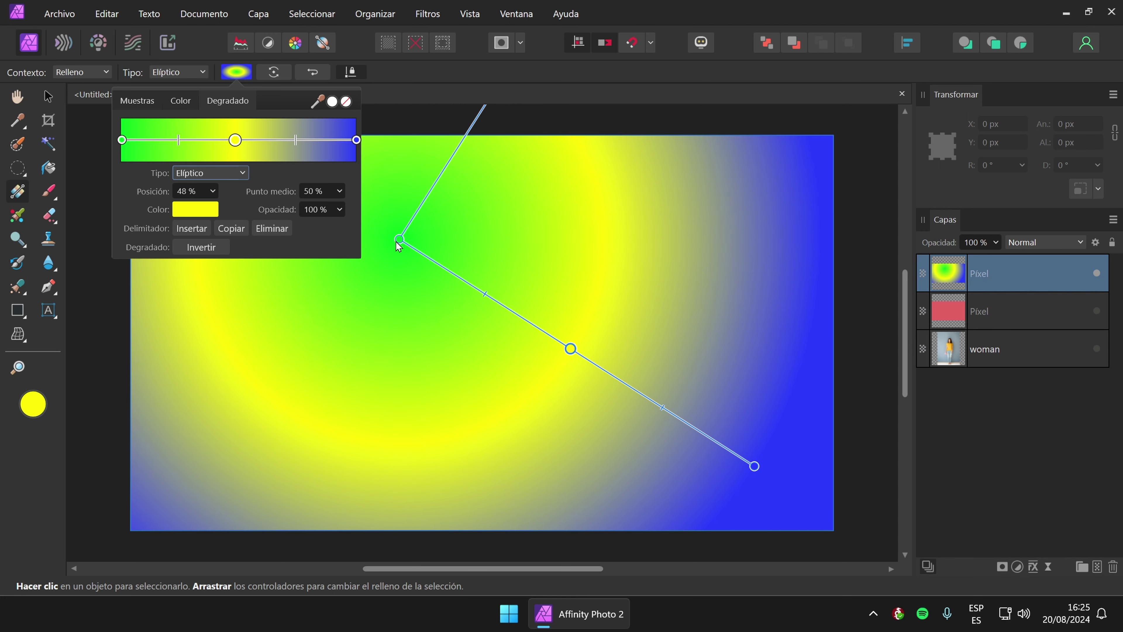
drag(397, 243, 371, 313)
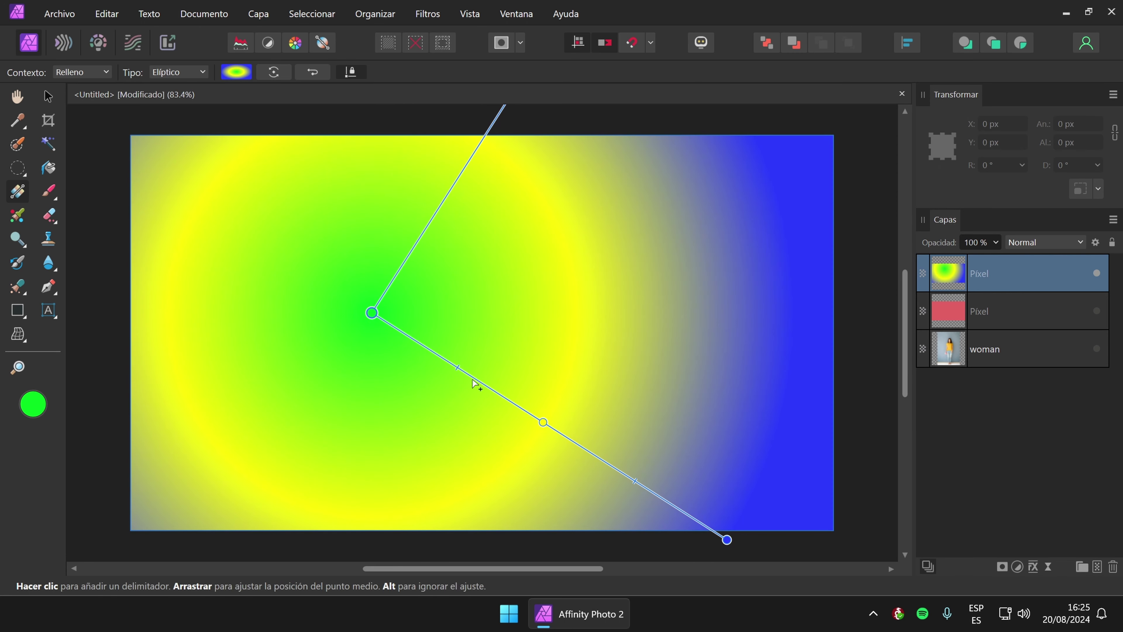
drag(726, 536, 584, 388)
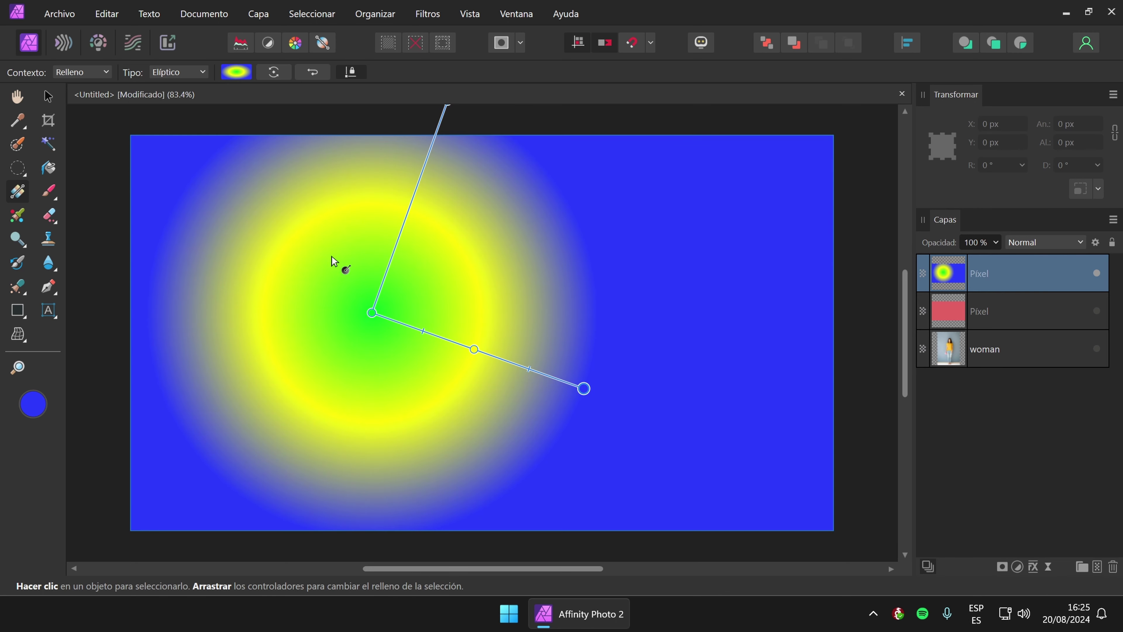
Remove the yellow 48% stop and widen the green centre of the ellipse.
click(229, 69)
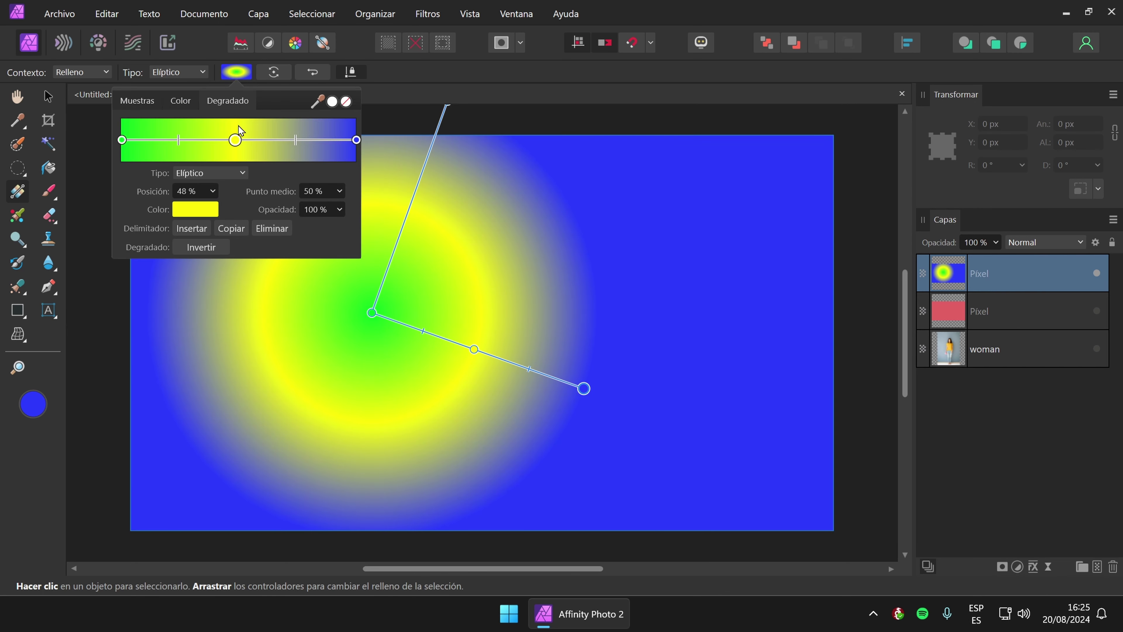
click(236, 142)
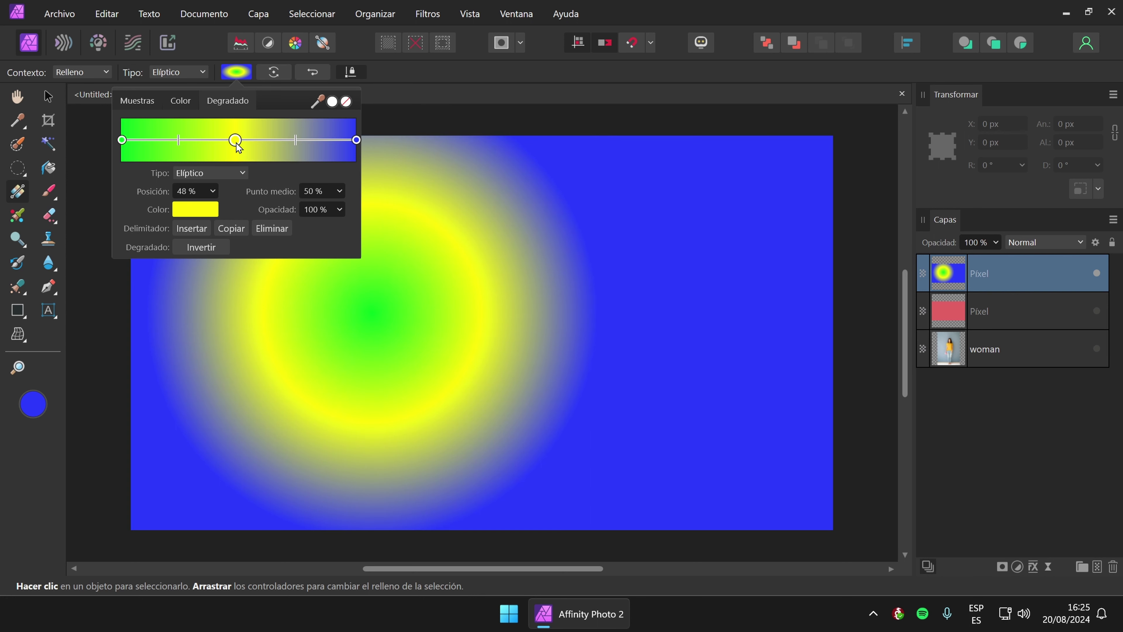
drag(235, 142, 272, 177)
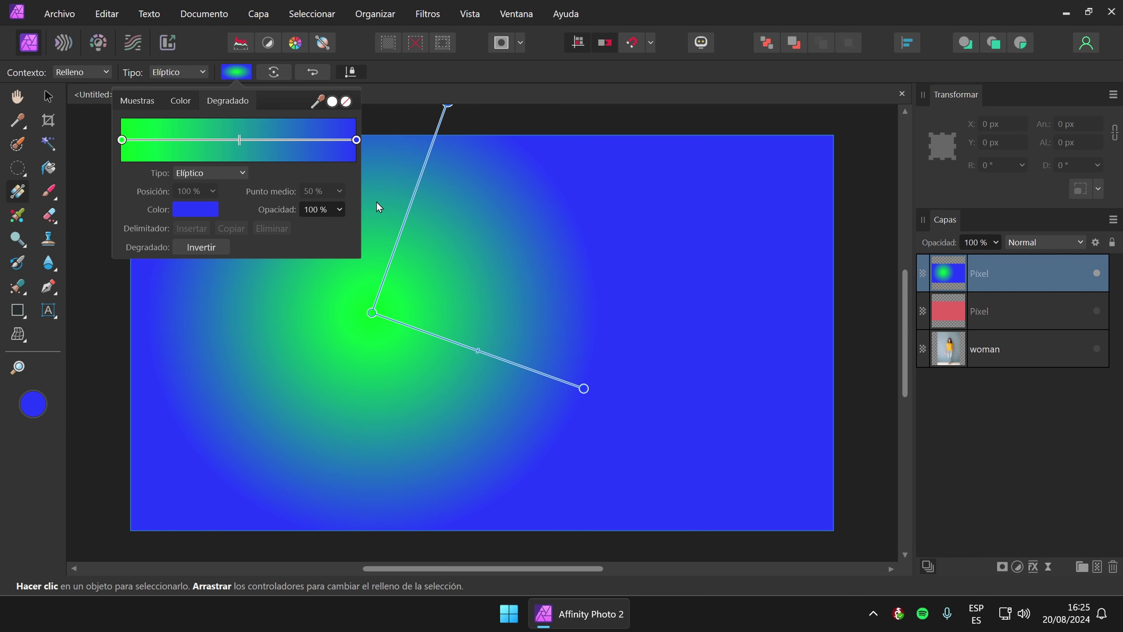
drag(585, 390, 634, 412)
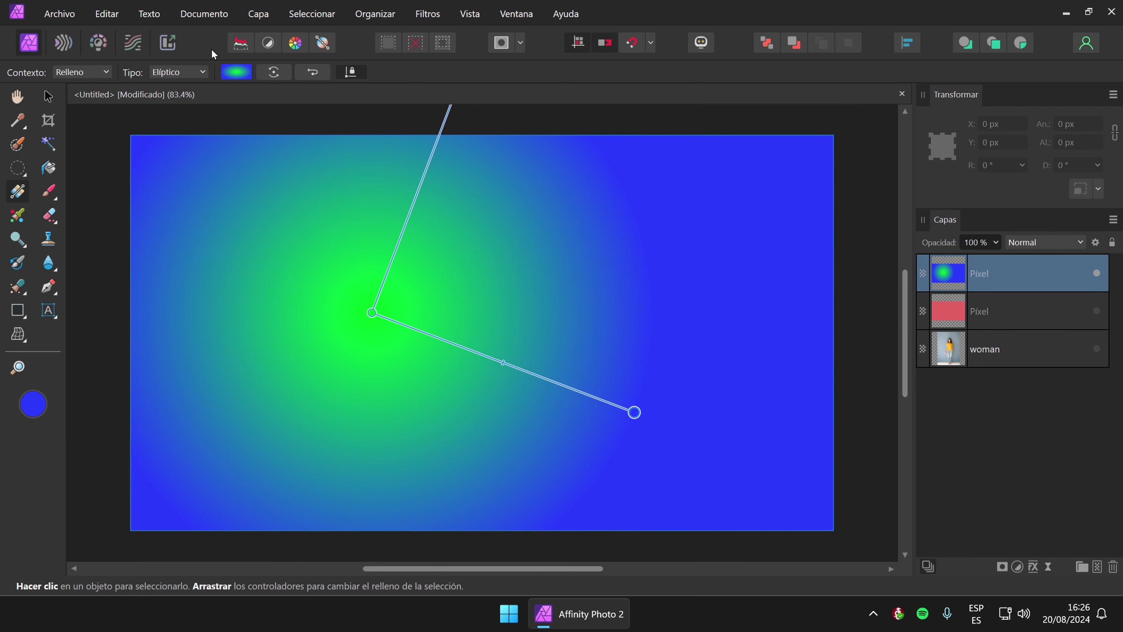
Switch the gradient type to Radial, then Cónico, and shrink the conical circle.
click(235, 72)
click(243, 174)
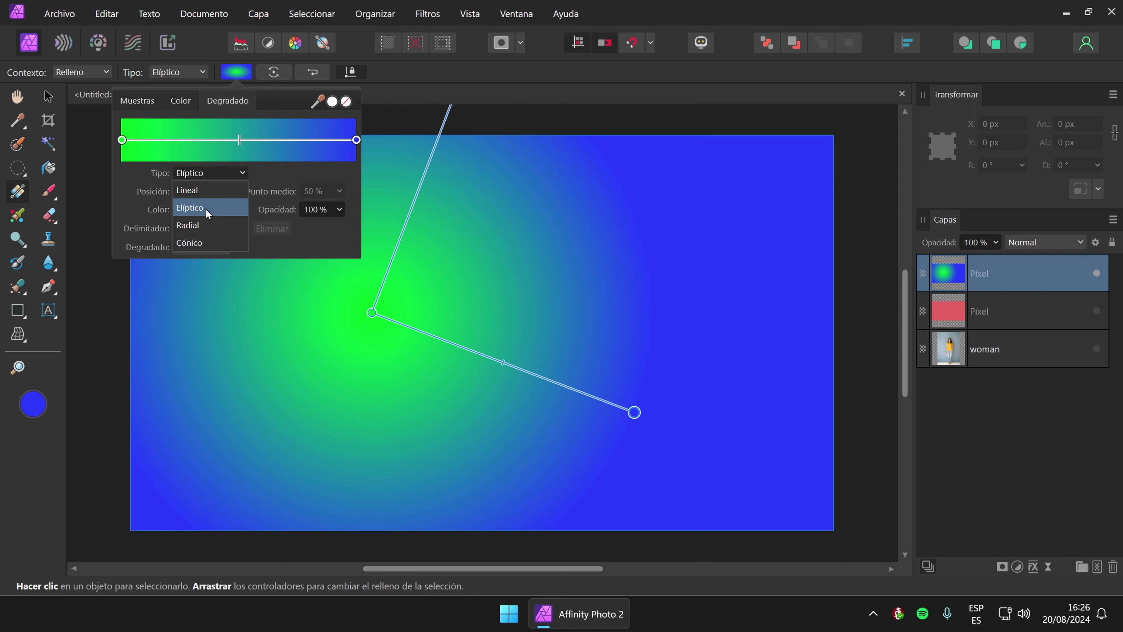
click(193, 227)
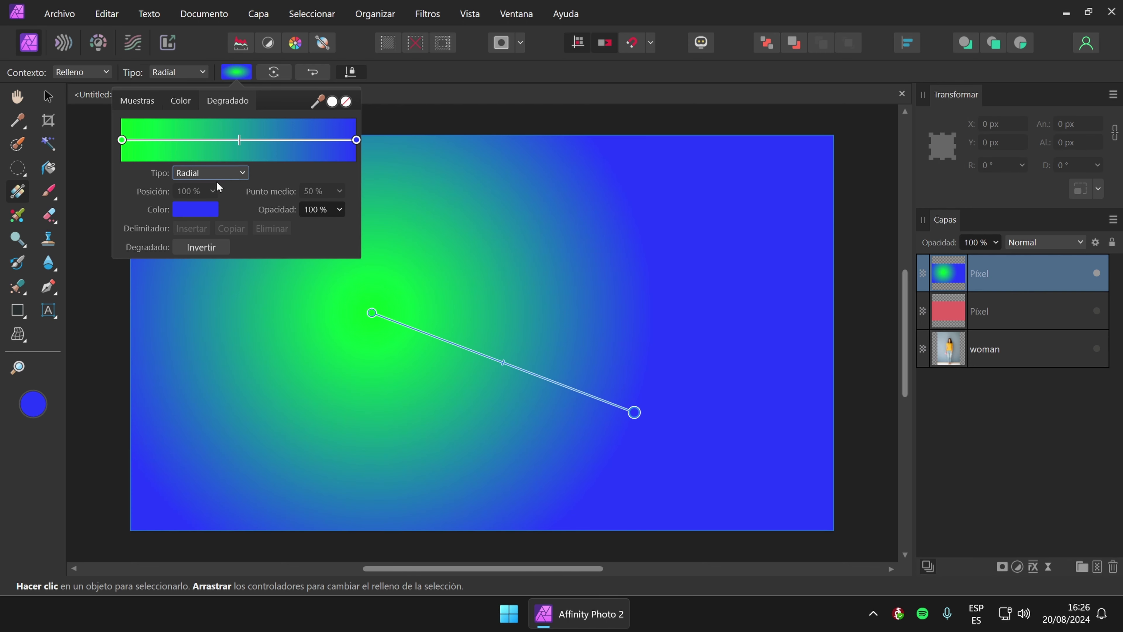
click(231, 174)
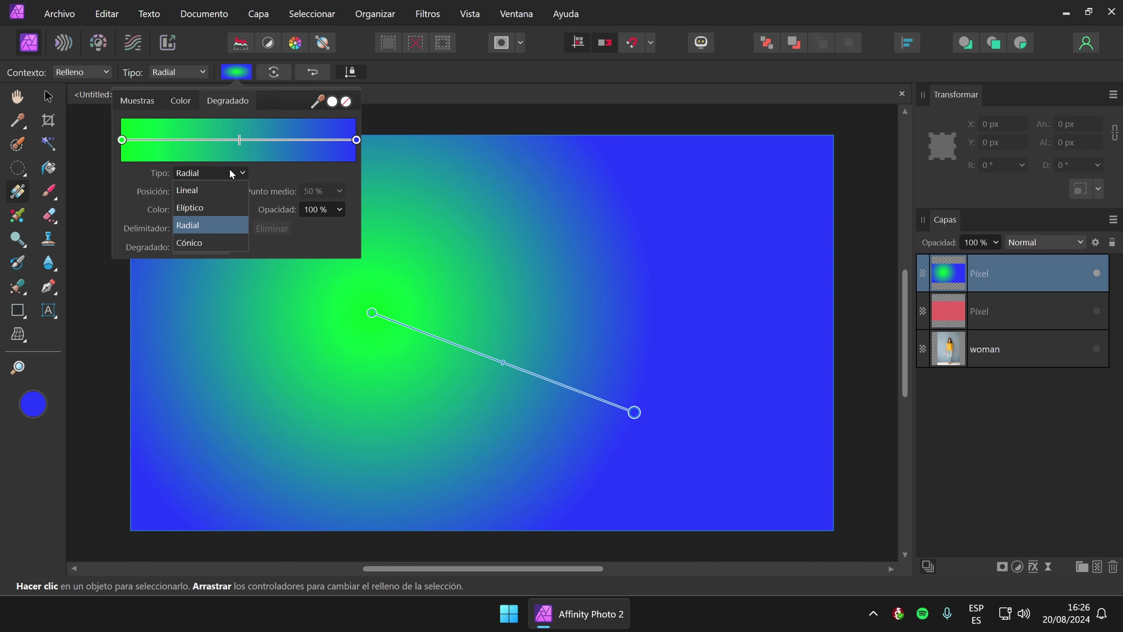
click(191, 244)
drag(633, 412, 516, 321)
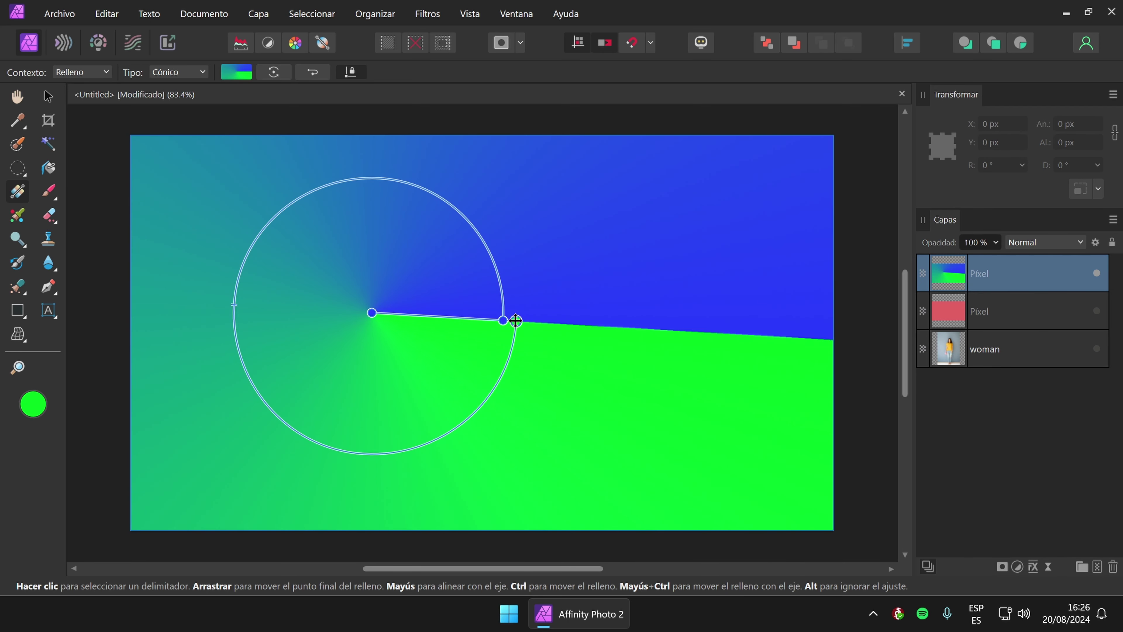
Reselect Cónico as the gradient type to keep the fill conical.
click(233, 75)
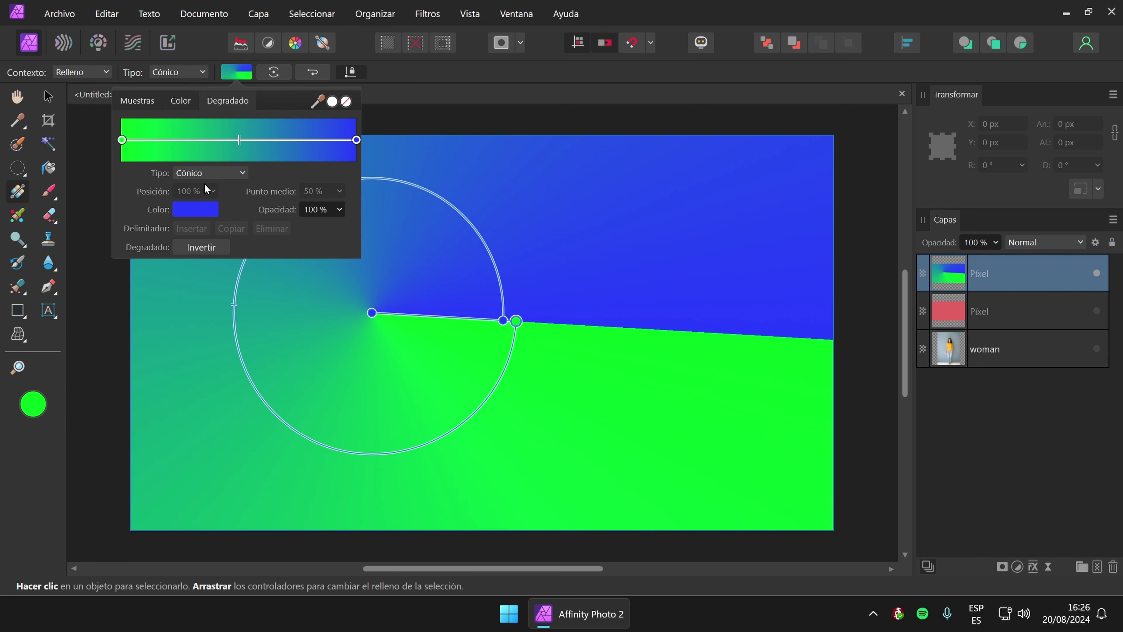
click(239, 173)
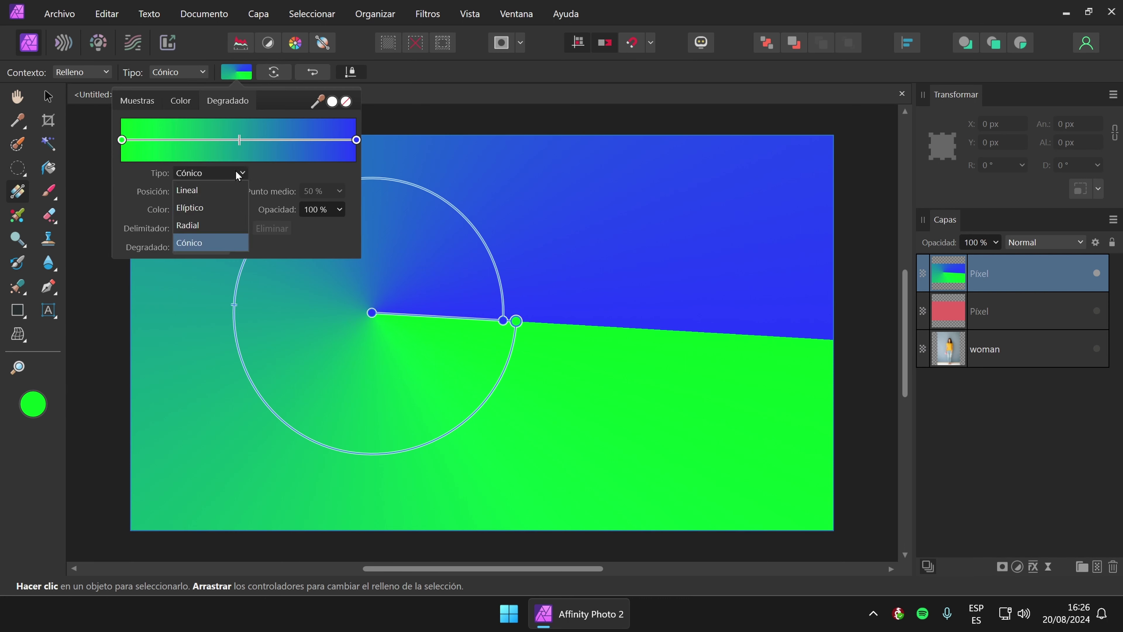
click(193, 242)
click(203, 74)
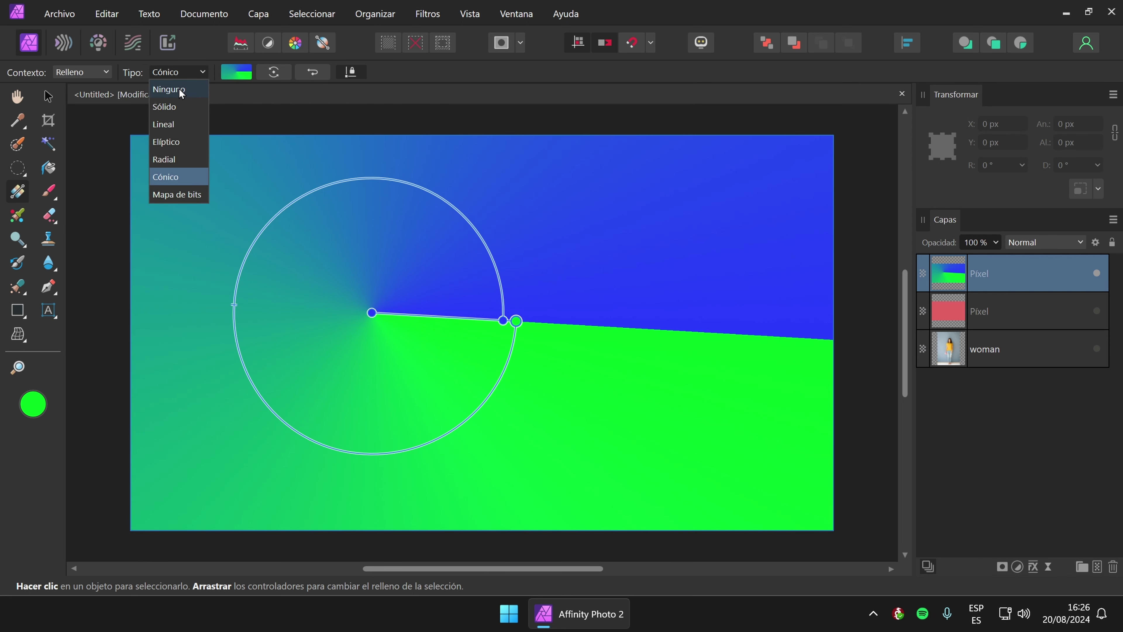
Try a Sólido green fill, then switch to Lineal and lengthen the green-to-blue transition.
click(176, 110)
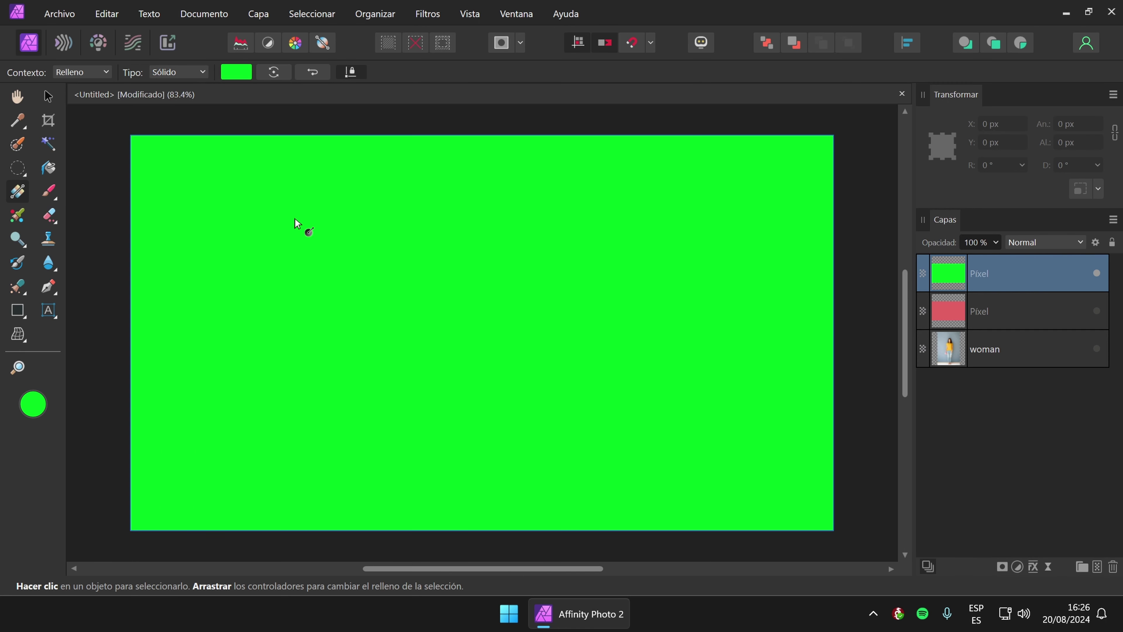
click(202, 73)
click(181, 129)
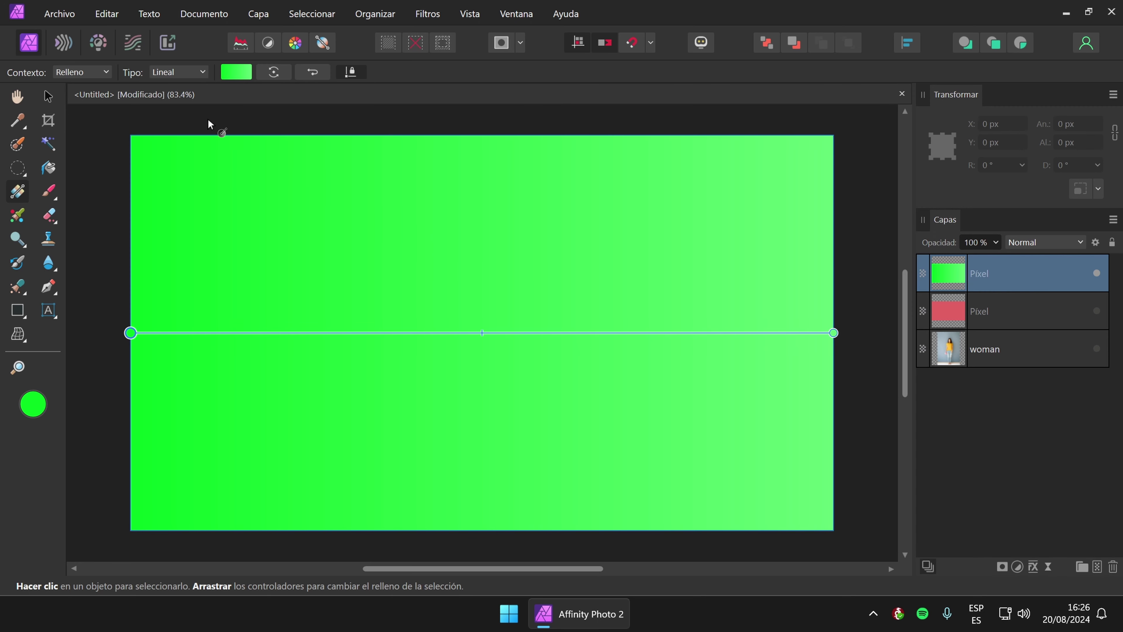
key(Down)
key(Down)
key(Down)
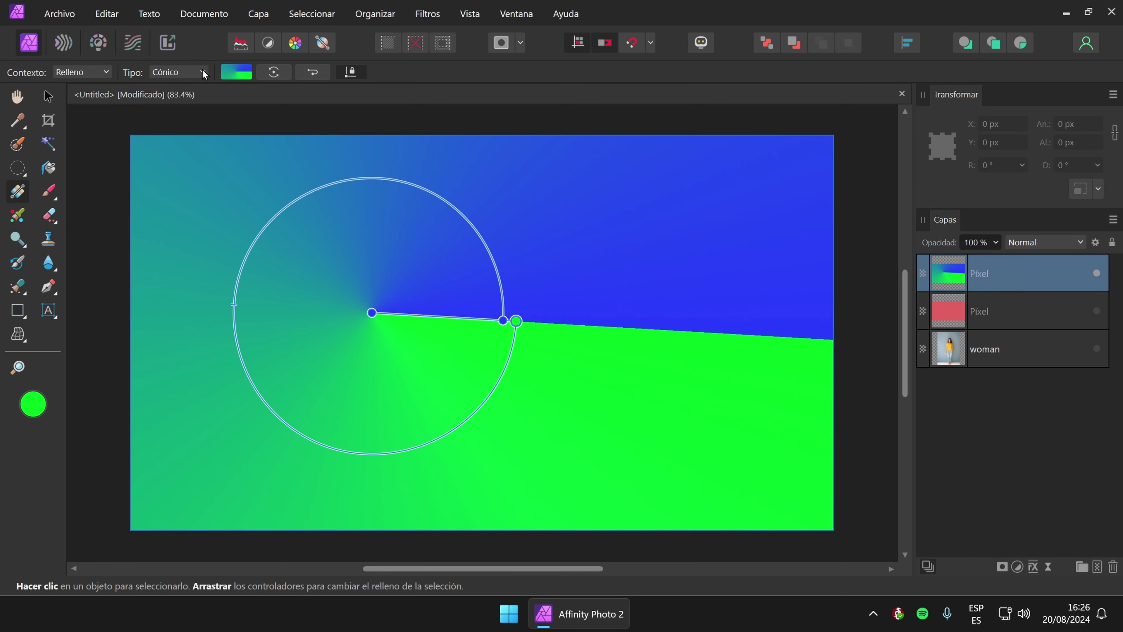
click(200, 72)
click(173, 126)
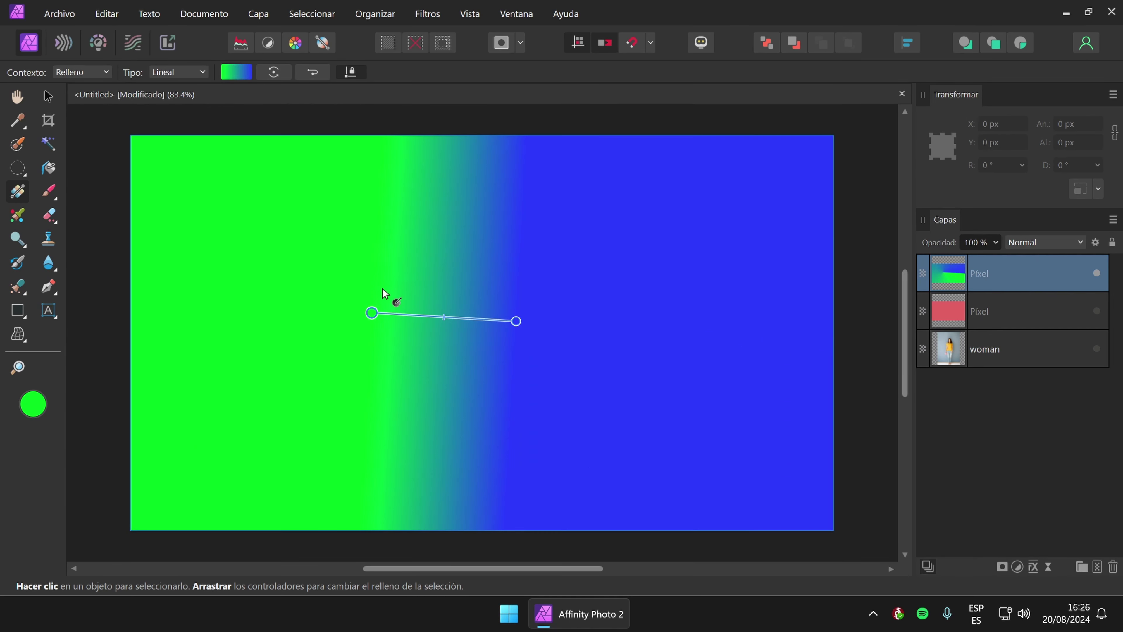
drag(515, 322, 693, 314)
Switch the fill through Elíptico and Radial to Cónico, resizing the conical circle.
click(179, 72)
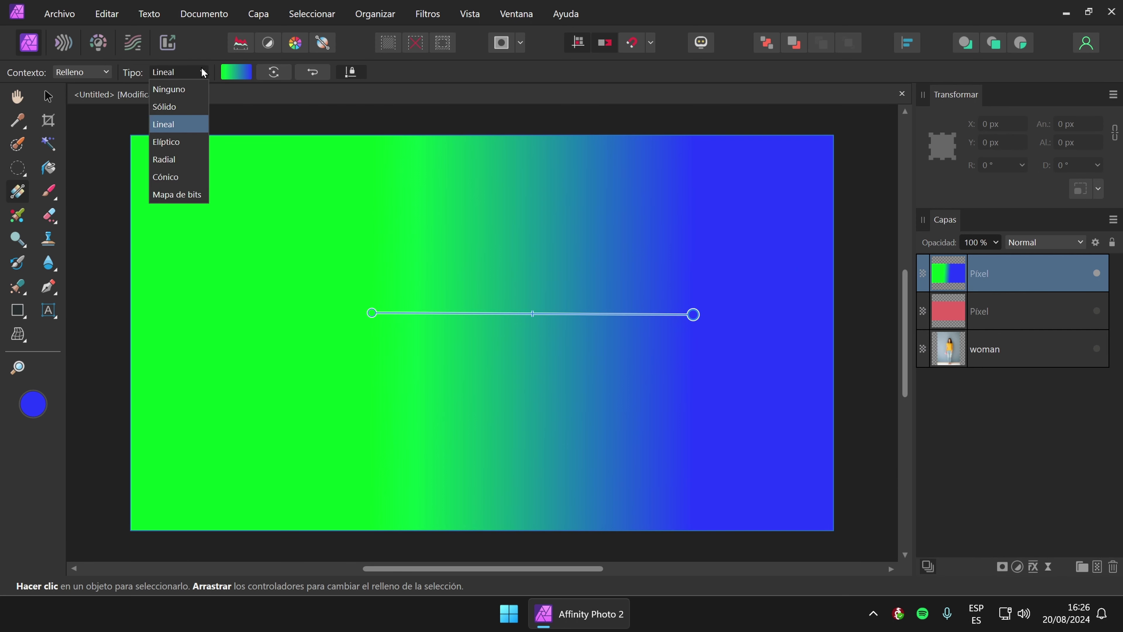
click(174, 145)
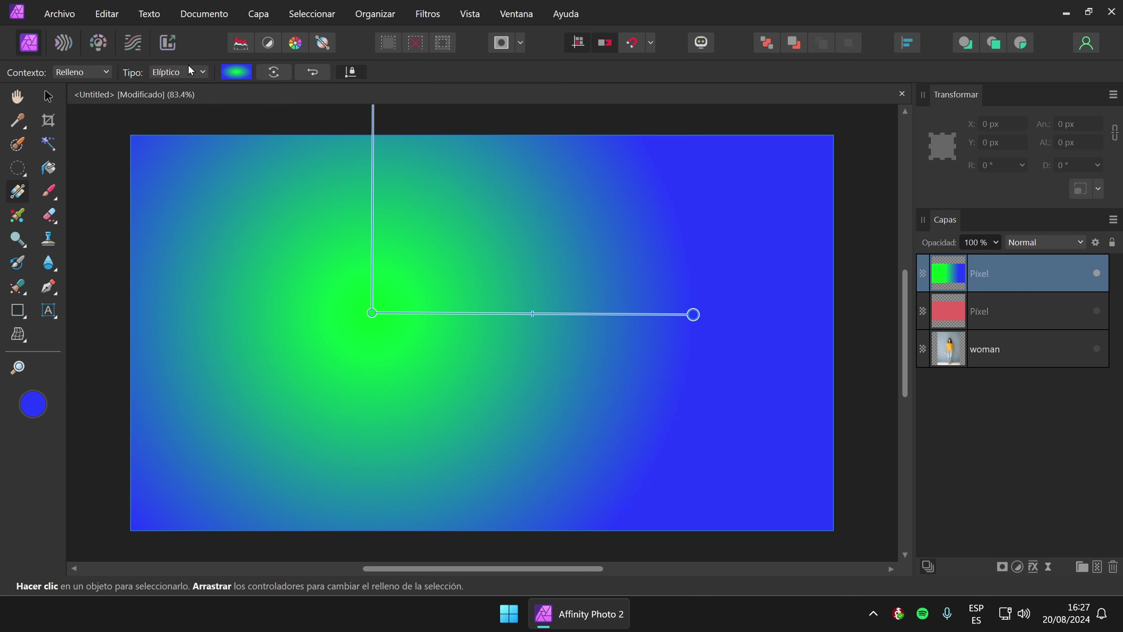
click(198, 74)
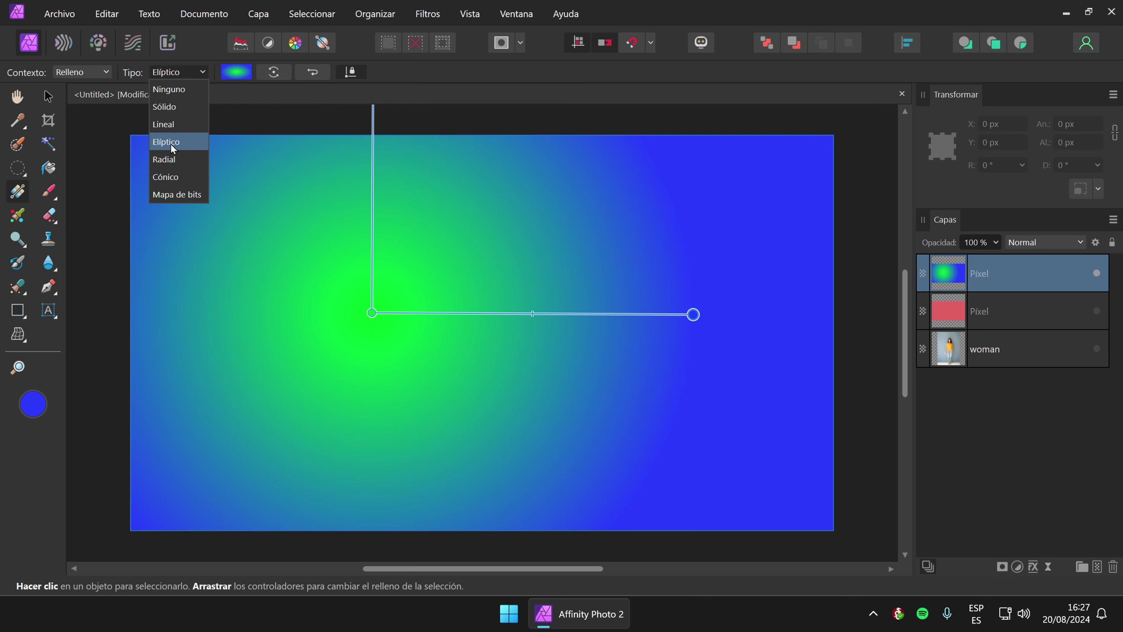
click(170, 159)
click(189, 76)
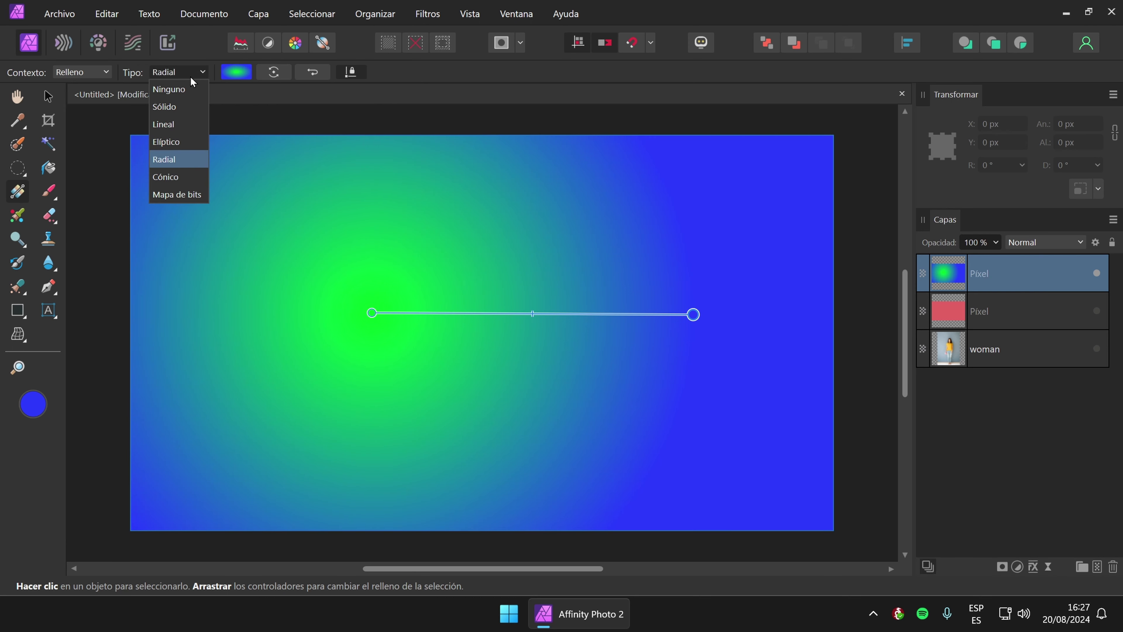
click(169, 179)
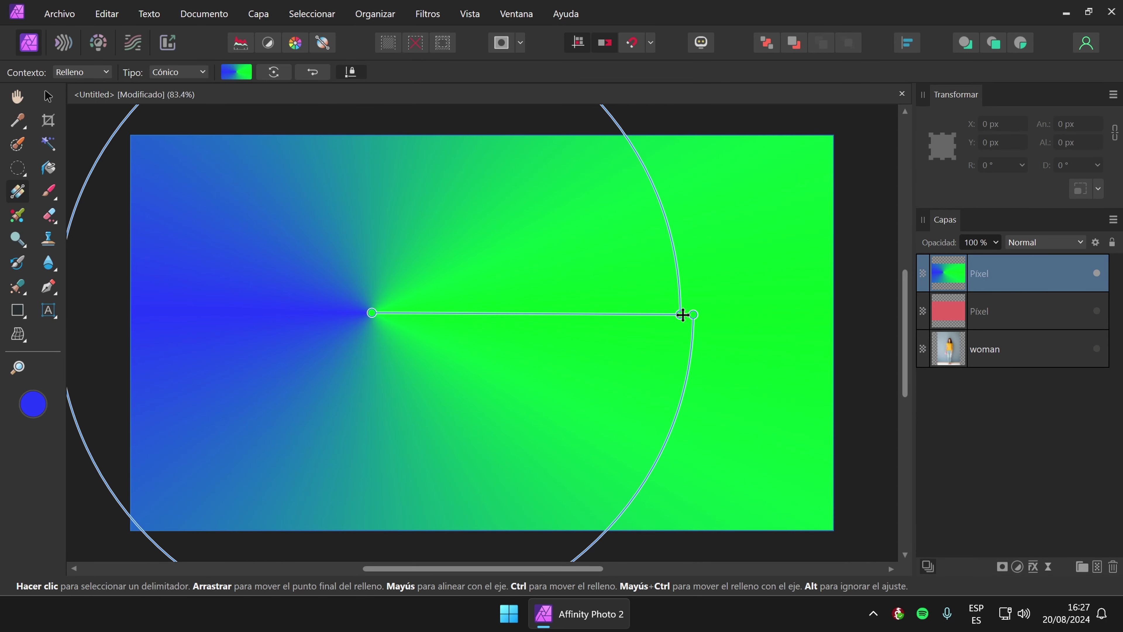
drag(683, 314, 591, 317)
Switch to Radial, widen the green centre, then set the fill to Elíptico.
click(186, 72)
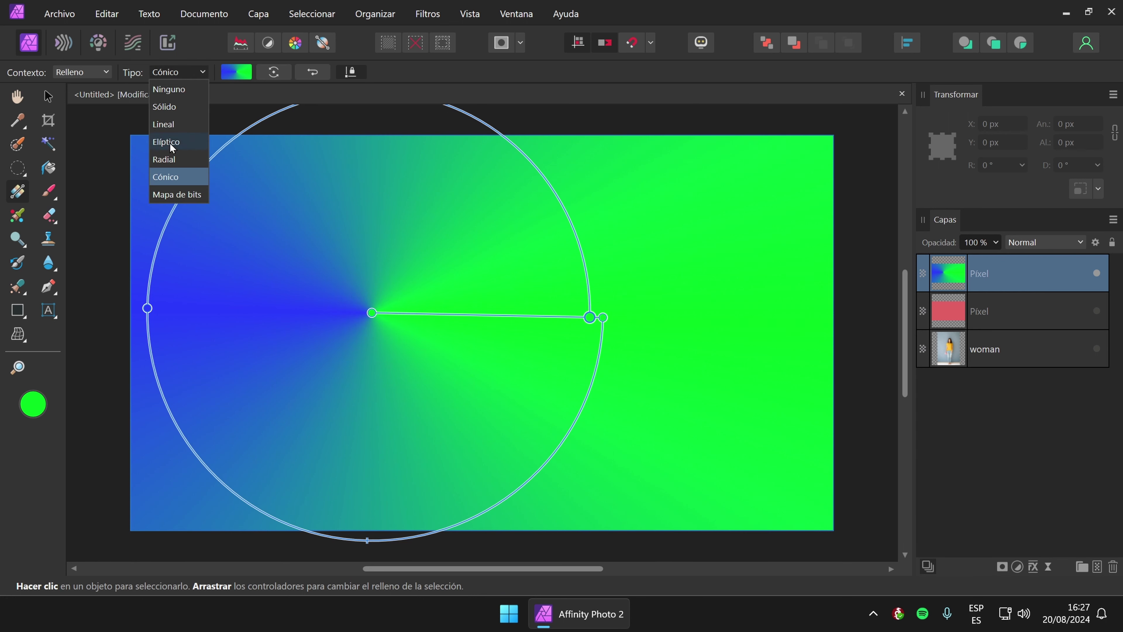
click(172, 164)
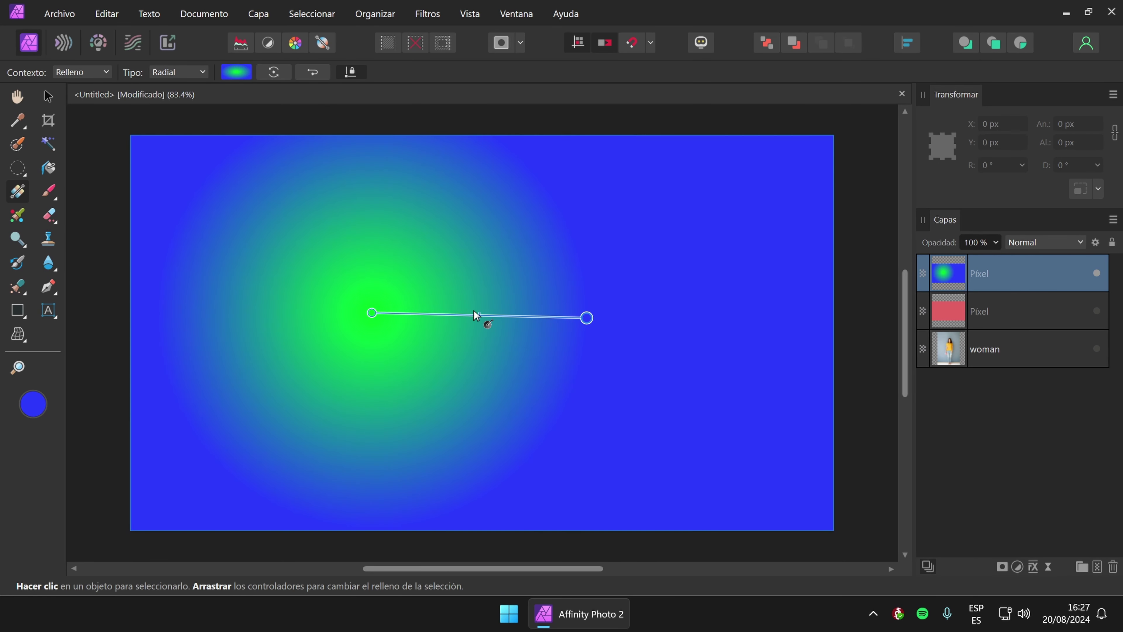
mouse_move(478, 315)
mouse_down()
mouse_move(511, 318)
mouse_move(488, 316)
mouse_up()
click(181, 72)
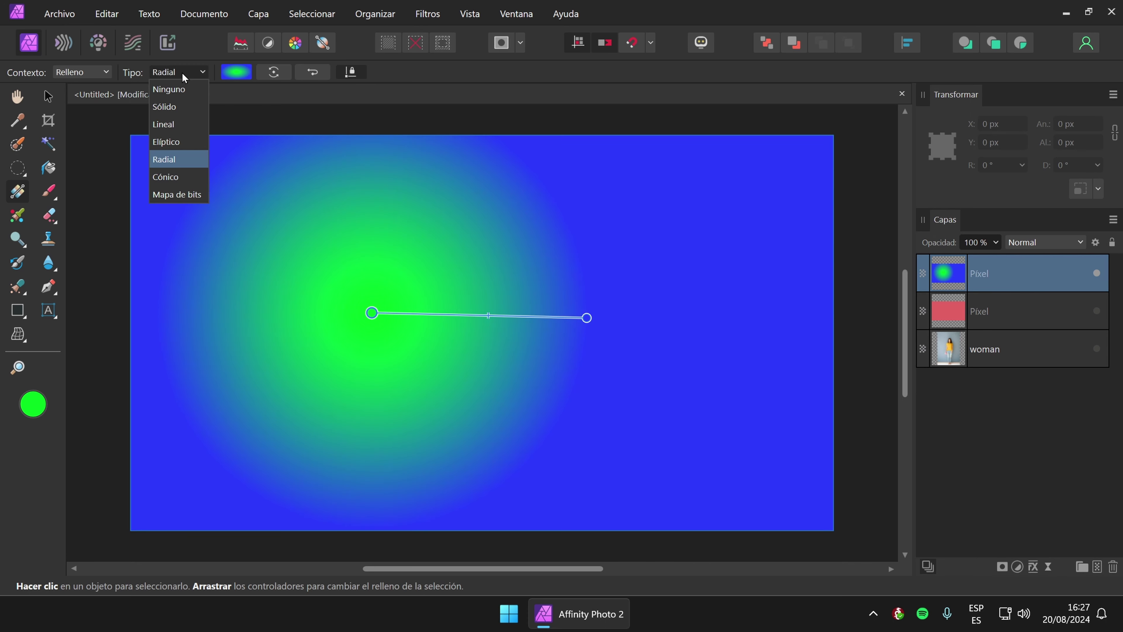
click(177, 143)
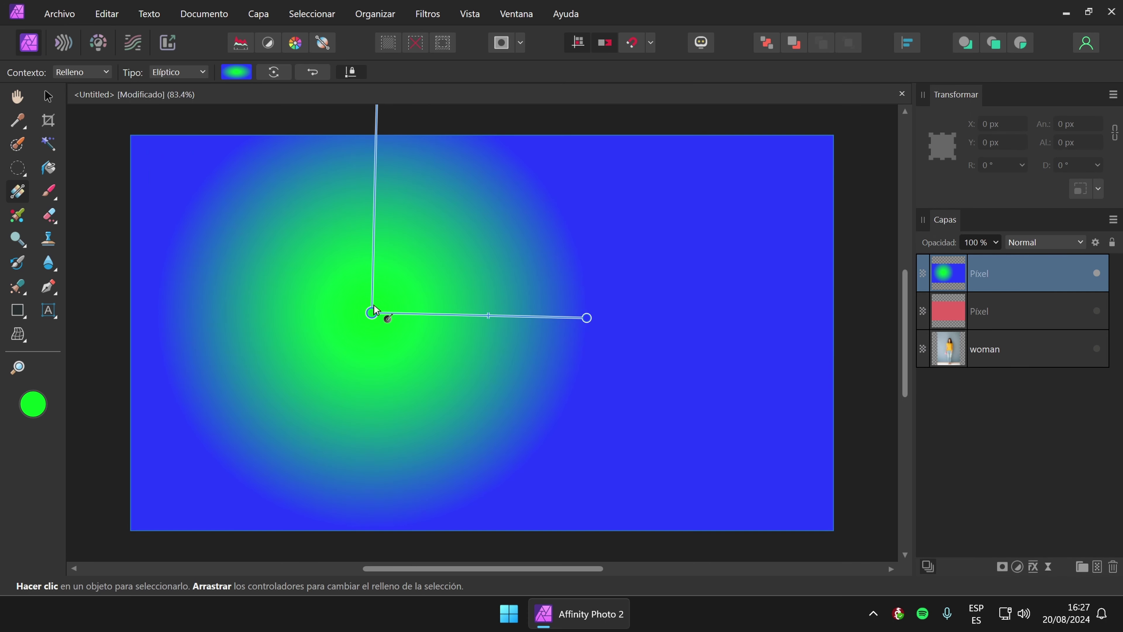
Stretch the elliptical green glow into a long diagonal oval reaching toward the upper right.
drag(372, 313, 385, 369)
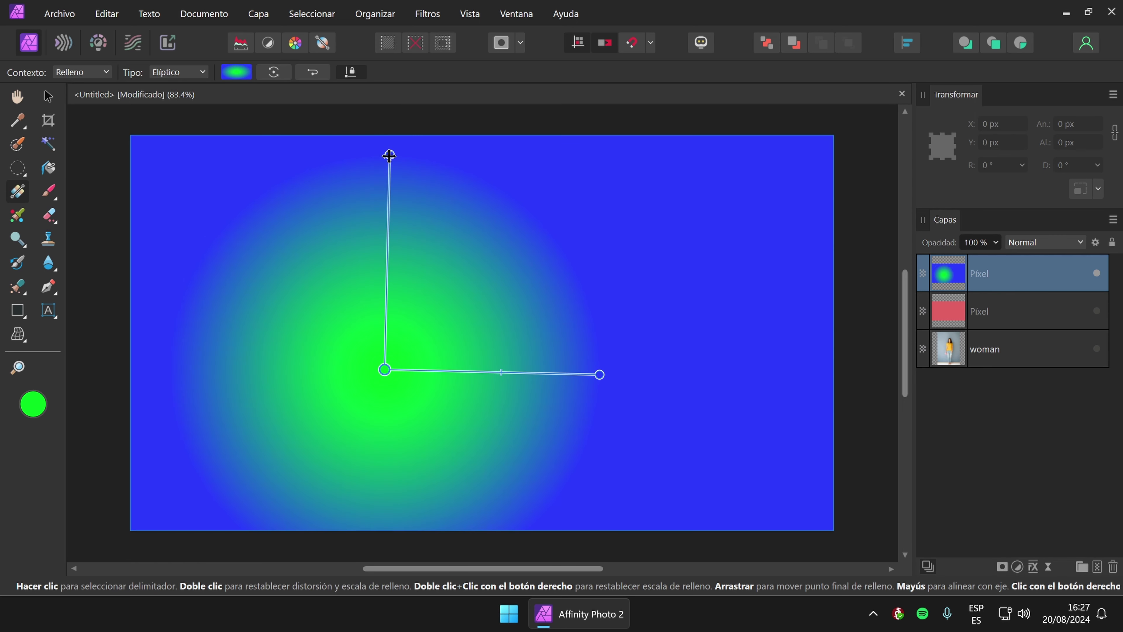
drag(390, 154, 430, 229)
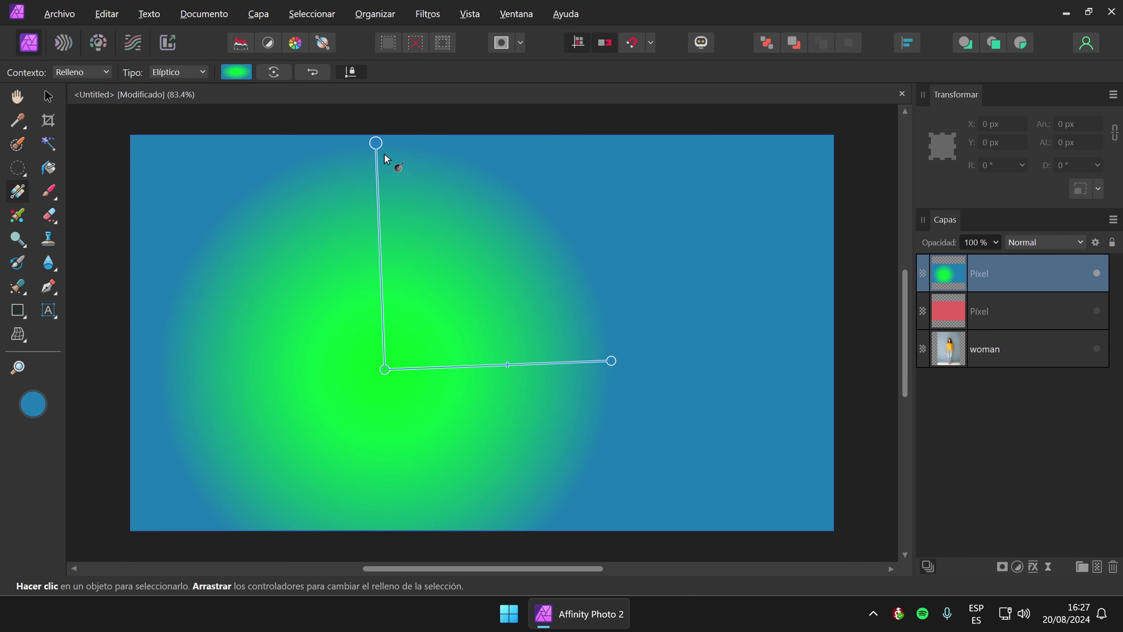
key(ctrl+z)
drag(376, 143, 336, 301)
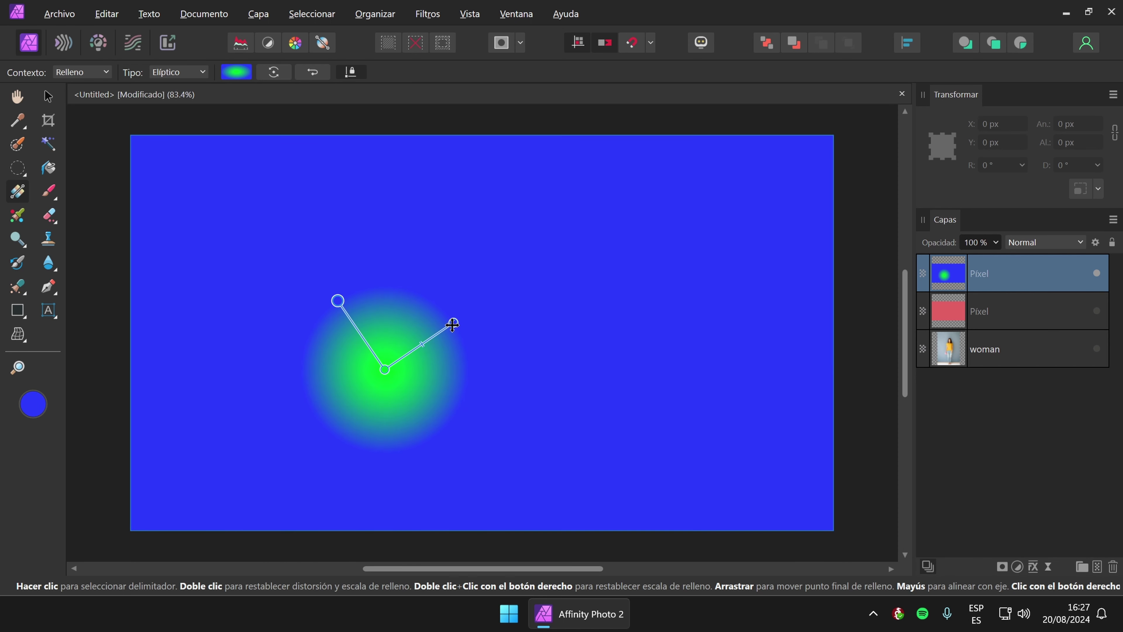
drag(454, 321, 517, 282)
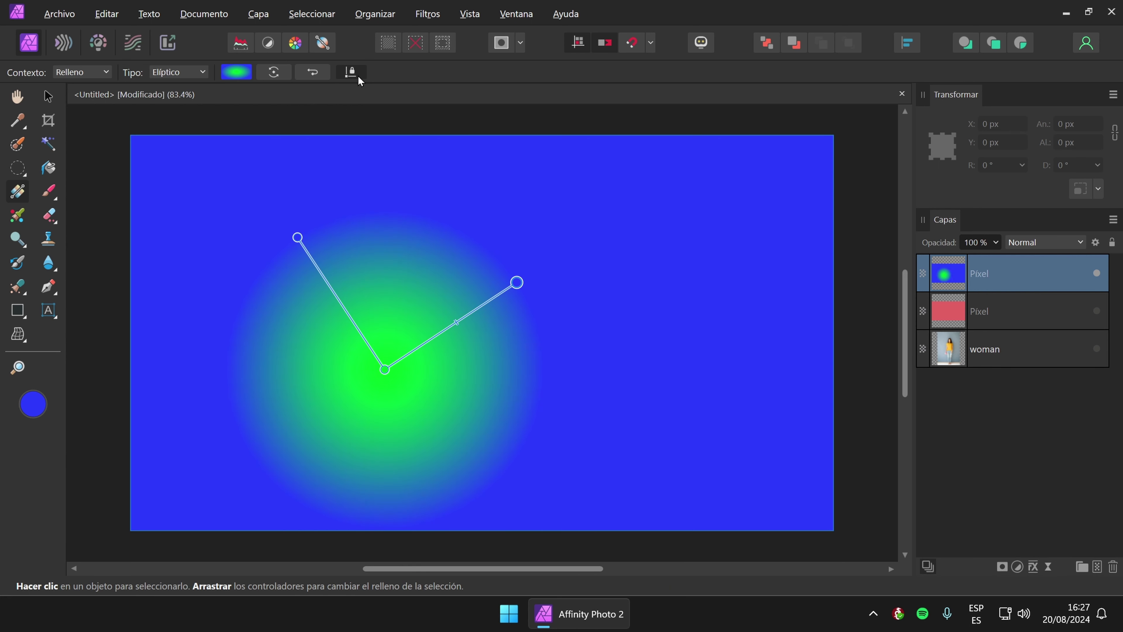
drag(516, 283, 791, 181)
drag(316, 226, 332, 257)
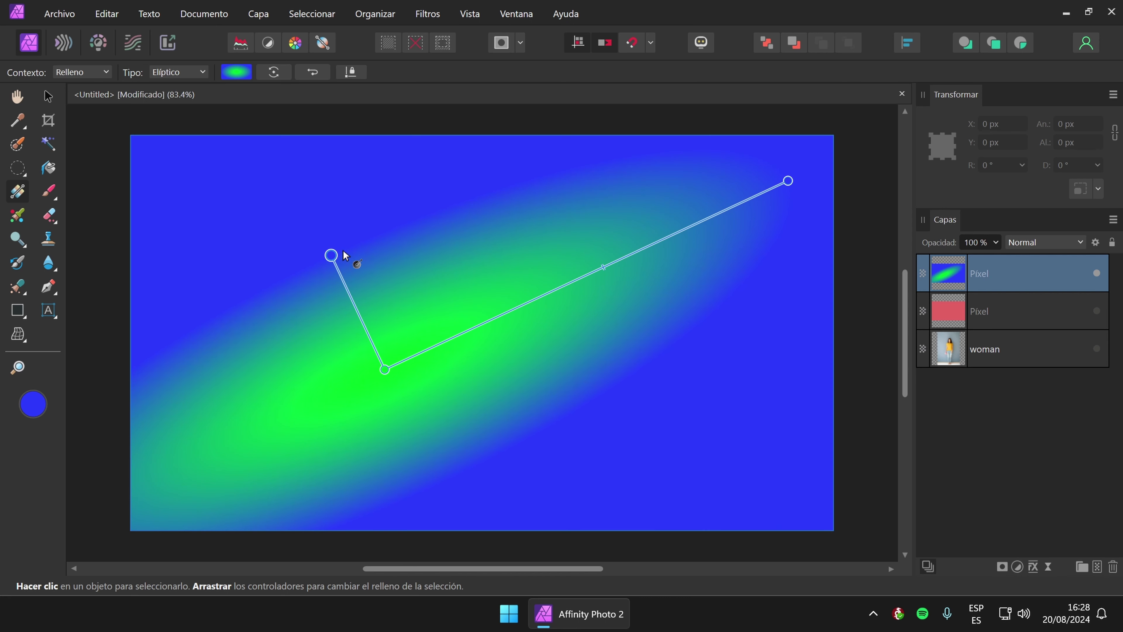
Switch the fill to Radial, pull it inward and recentre it, then delete the gradient layer.
click(202, 72)
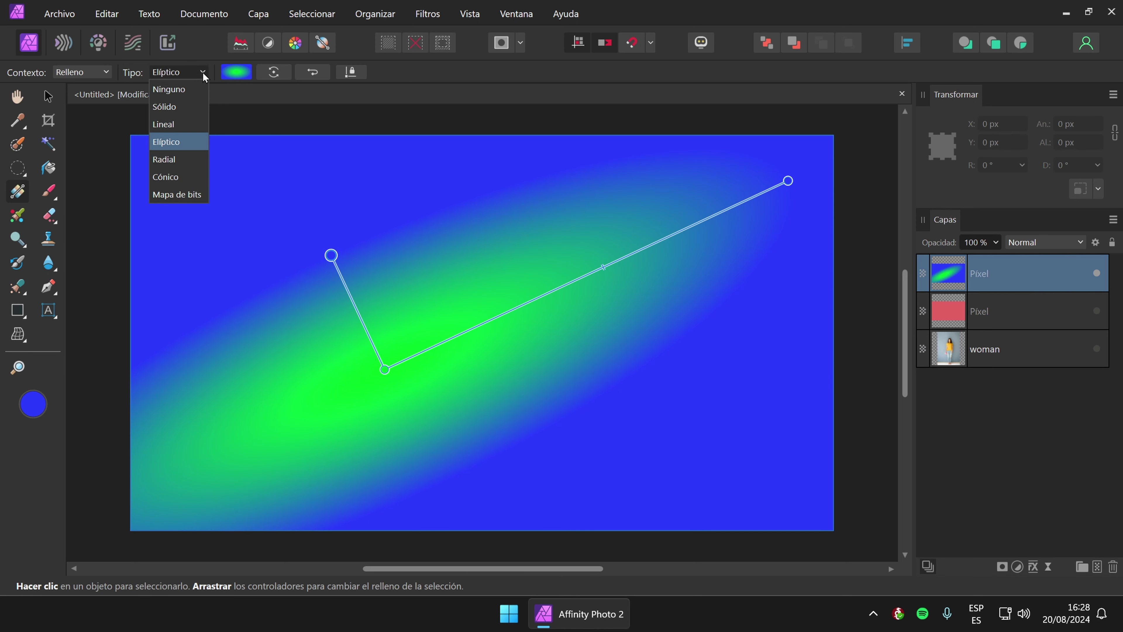
click(173, 160)
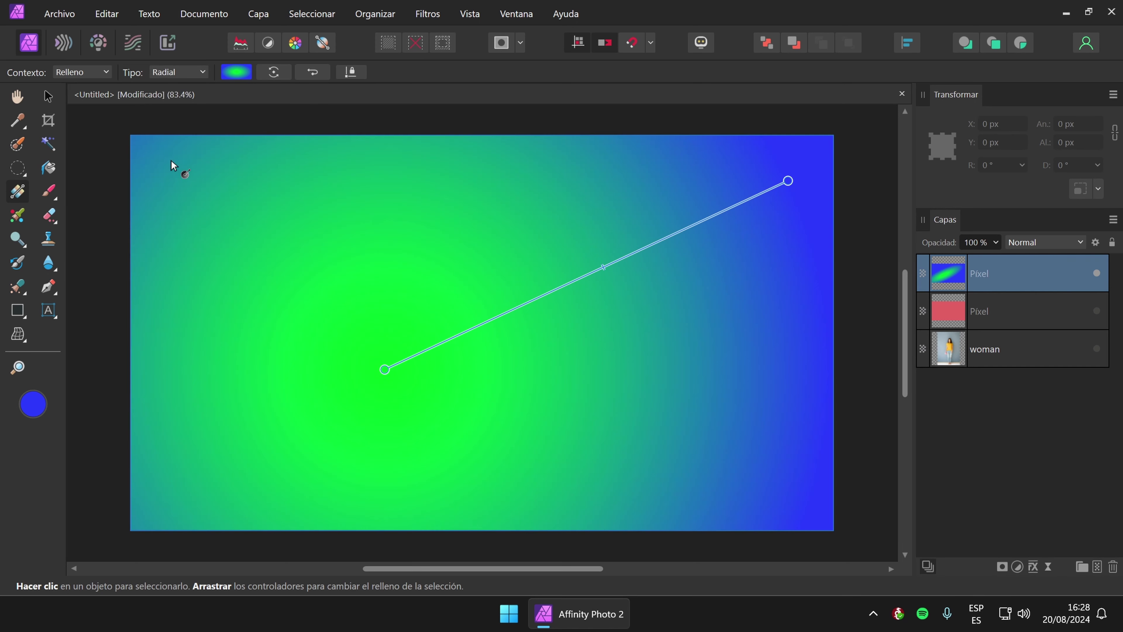
drag(788, 181, 544, 291)
drag(383, 368, 370, 319)
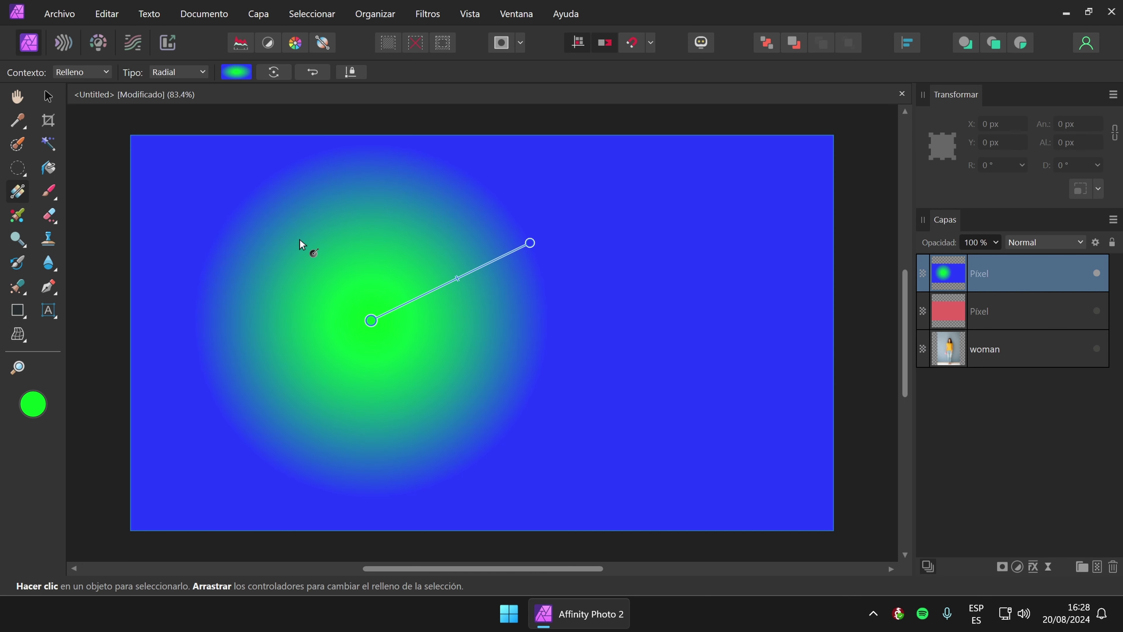
click(203, 73)
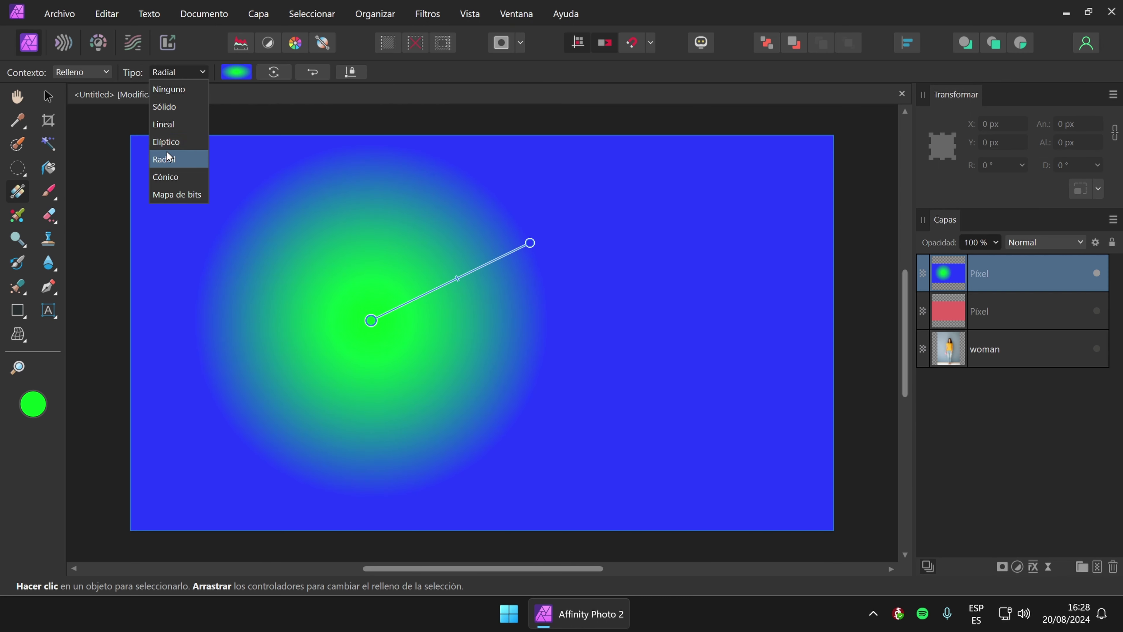
click(404, 72)
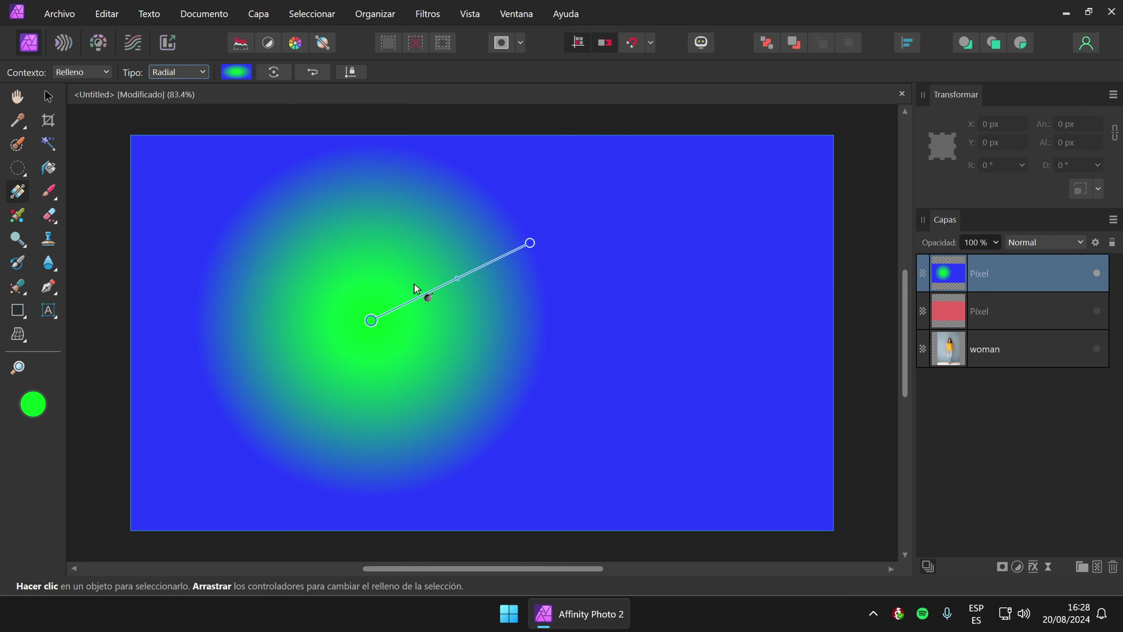
click(1113, 568)
Add a new Pixel layer and draw a circular selection with the Elliptical Marquee.
click(1097, 570)
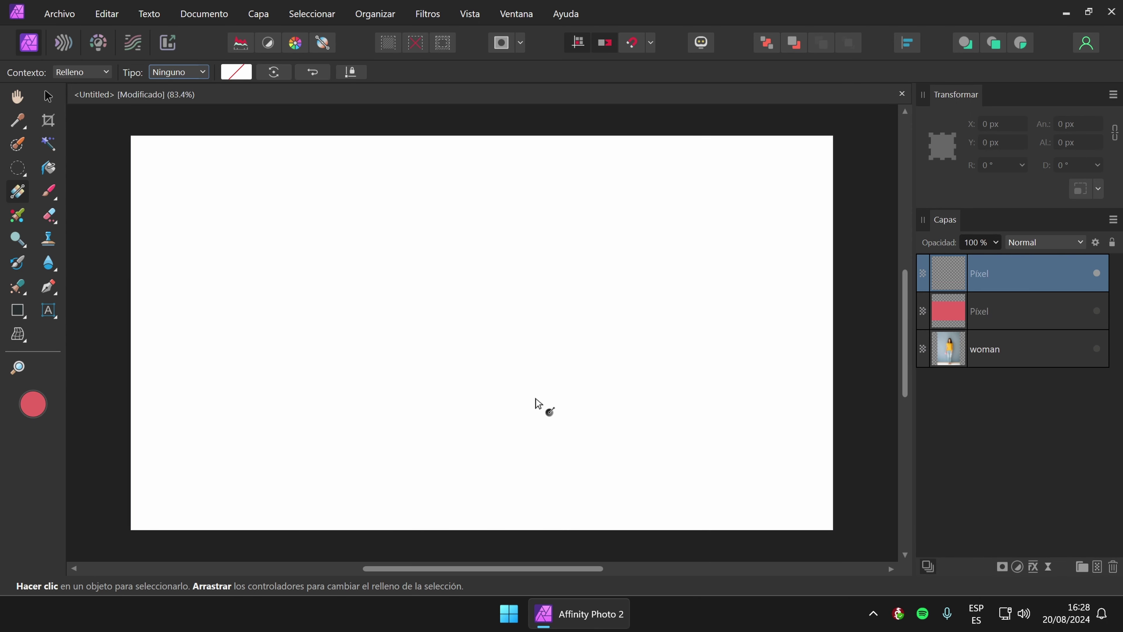
click(23, 177)
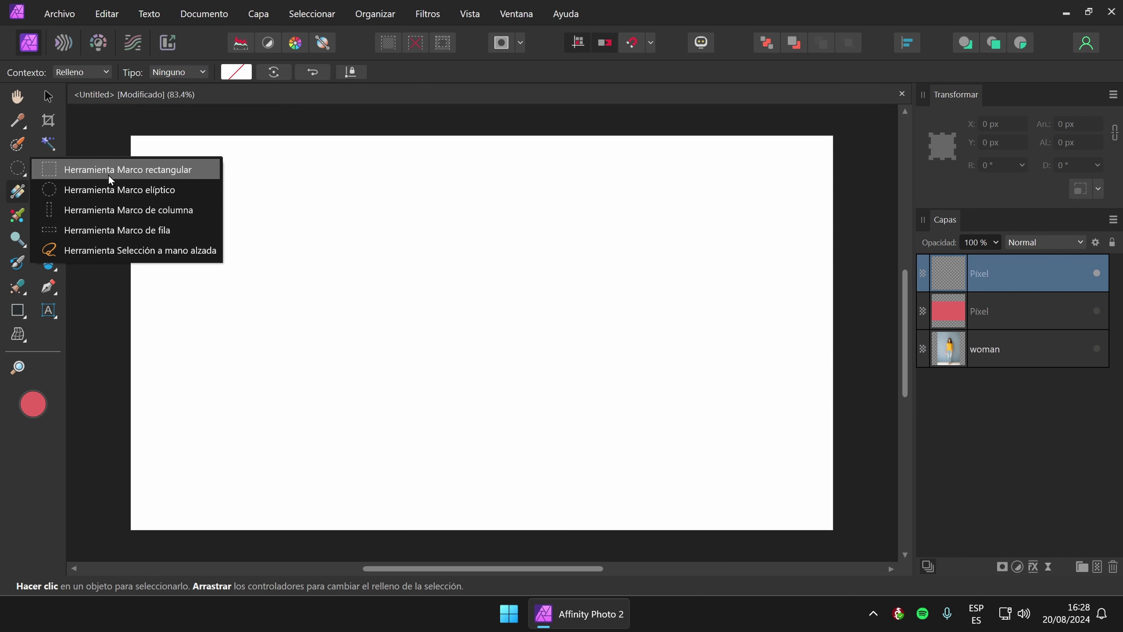
click(111, 188)
drag(345, 259, 442, 350)
click(446, 350)
drag(404, 306, 547, 439)
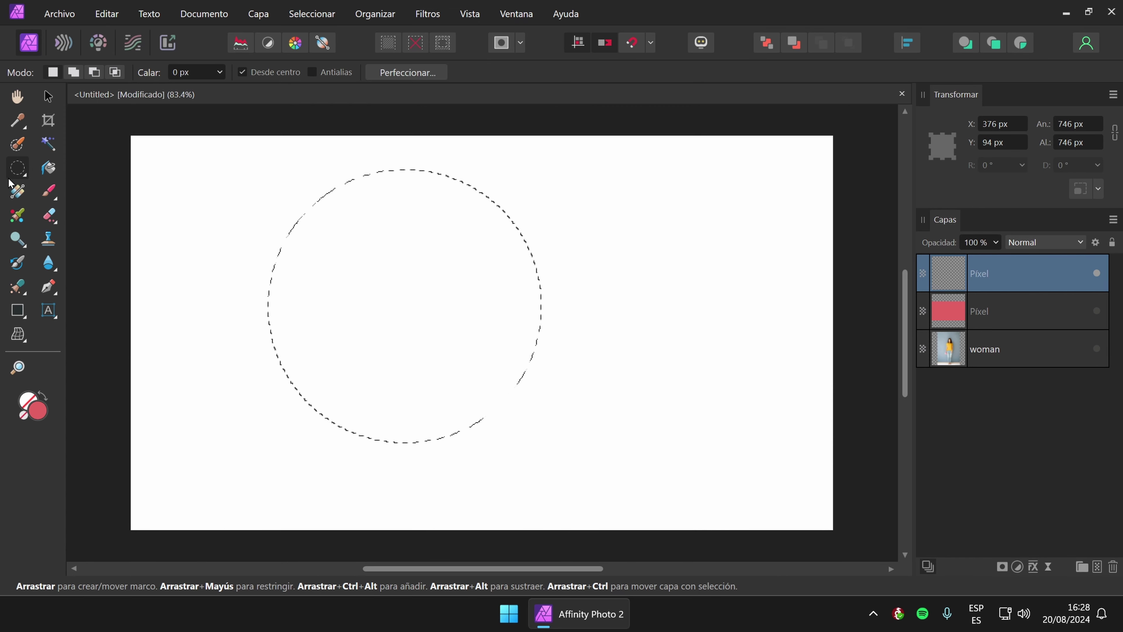
Fill the circle with a linear gradient and make its starting stop bright green.
click(16, 194)
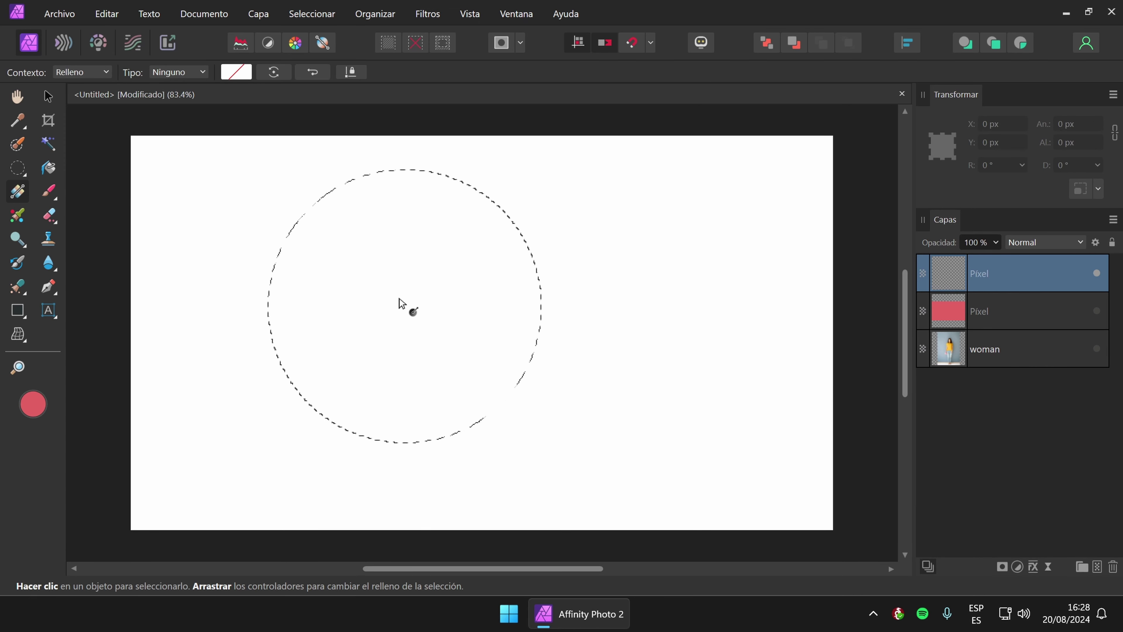
drag(399, 291, 492, 401)
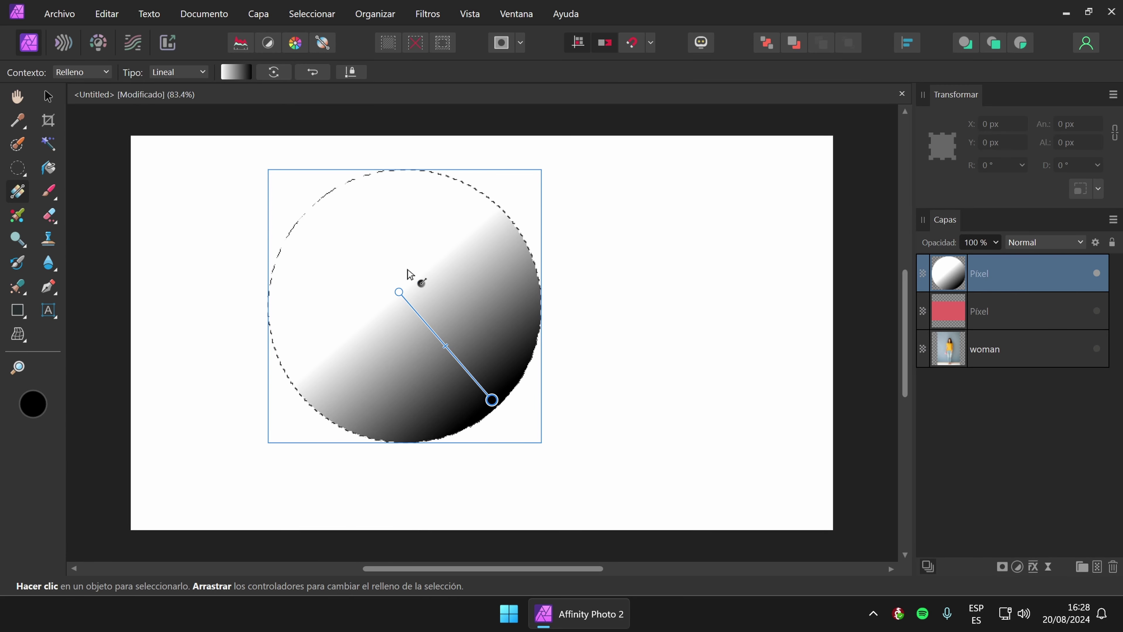
click(236, 72)
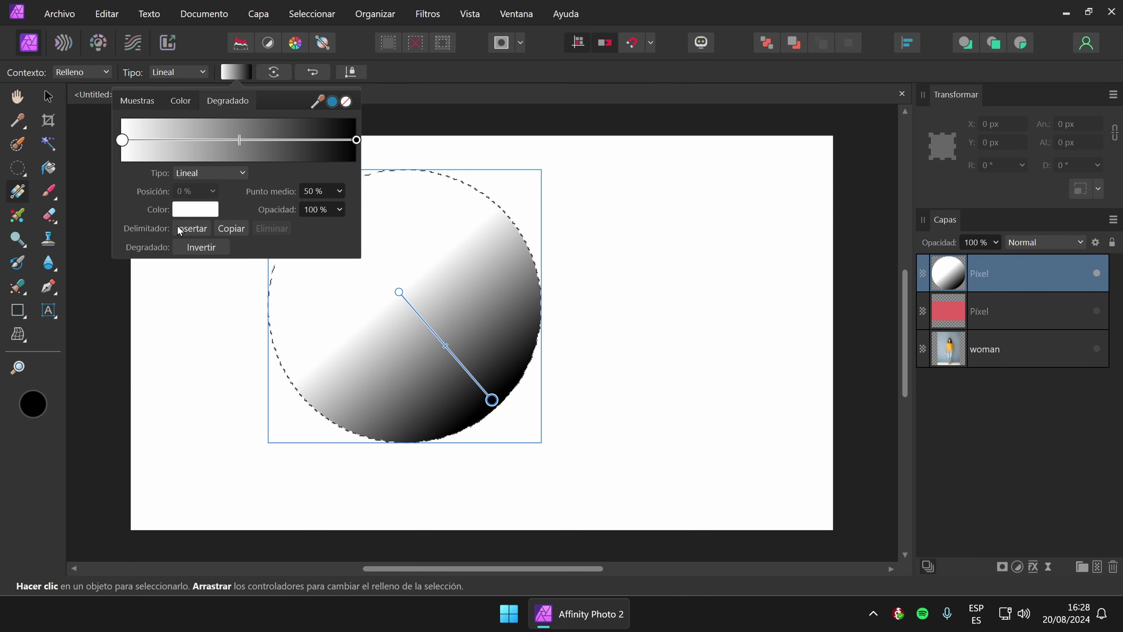
click(181, 209)
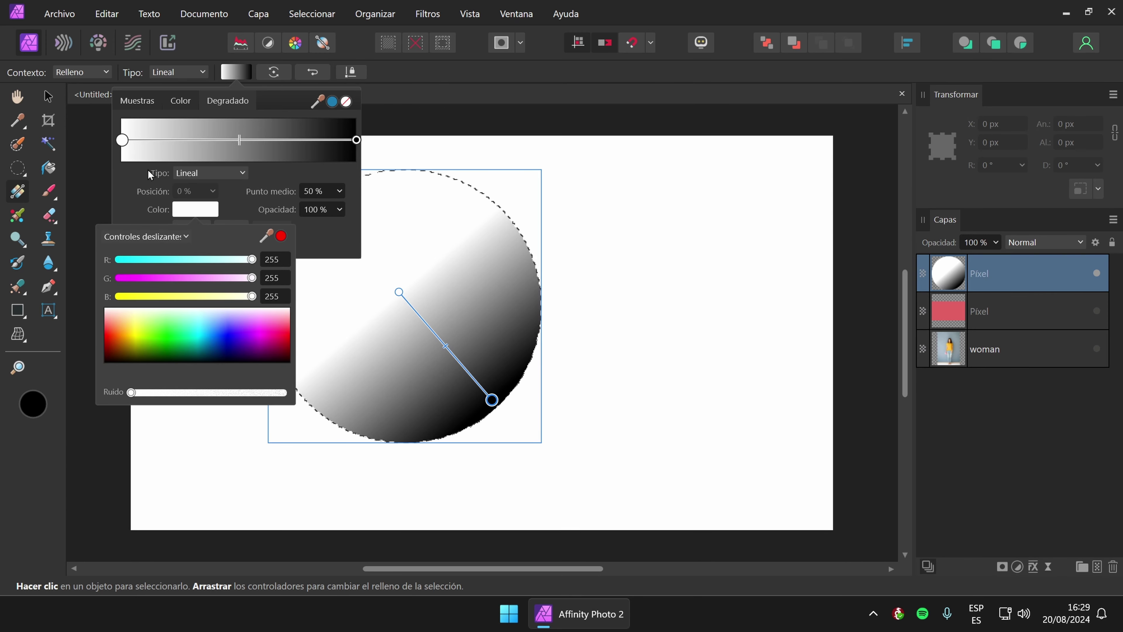
click(173, 339)
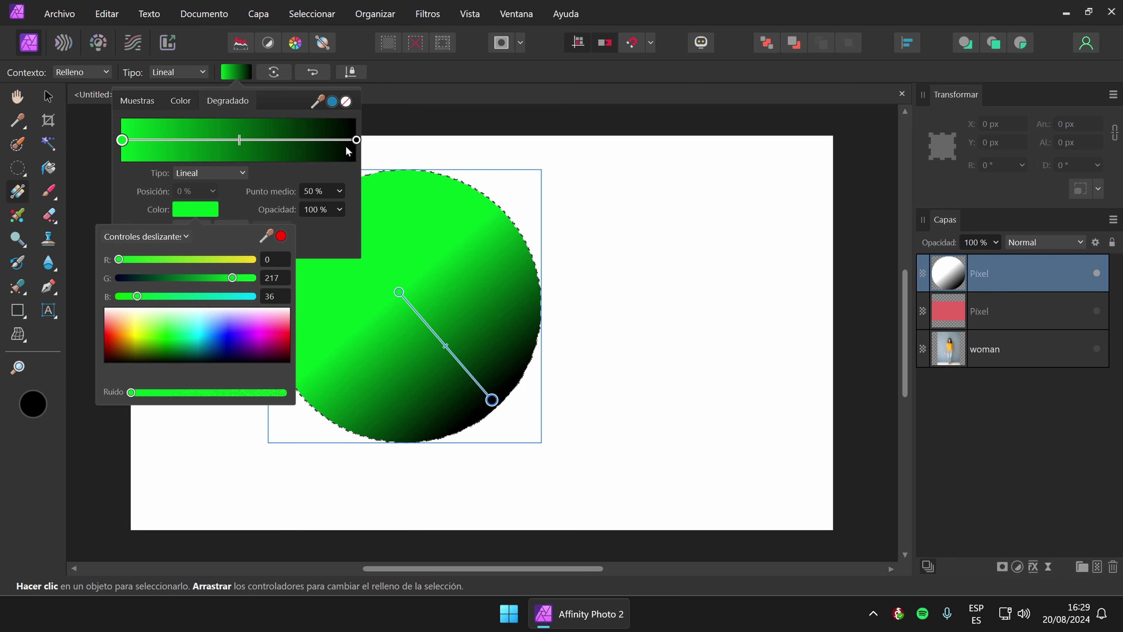
Set the gradient's end stop to light blue and nudge its starting point.
click(356, 140)
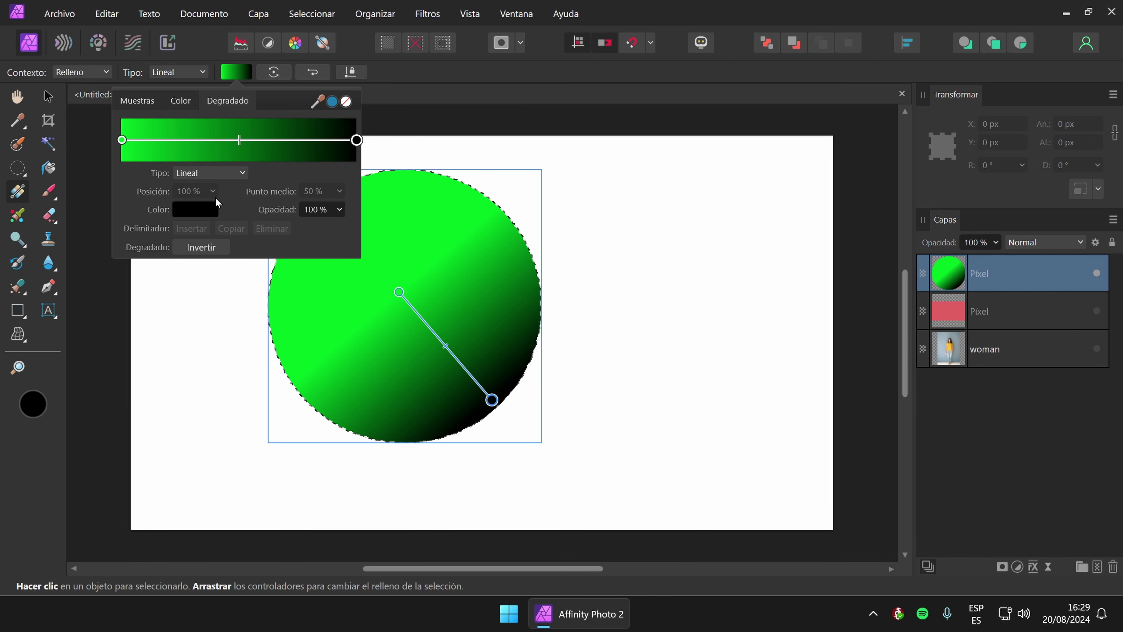
click(202, 208)
click(219, 329)
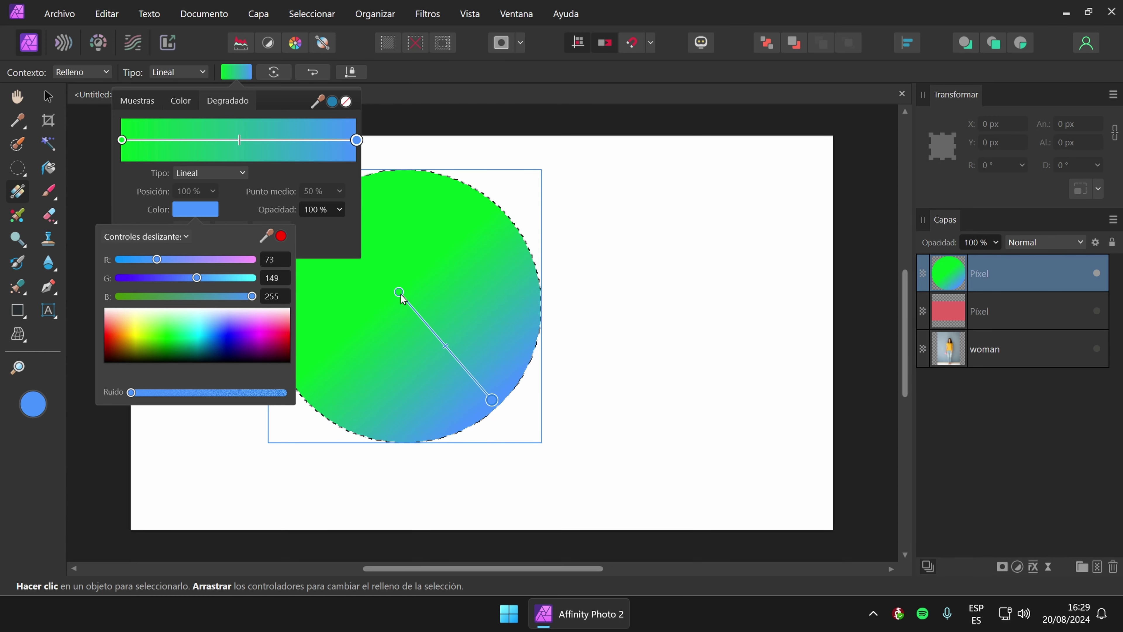
click(399, 291)
mouse_move(399, 292)
mouse_down()
mouse_move(311, 200)
mouse_move(401, 299)
mouse_up()
Set the circle's gradient type to Radial and nudge its centre down-right.
click(202, 72)
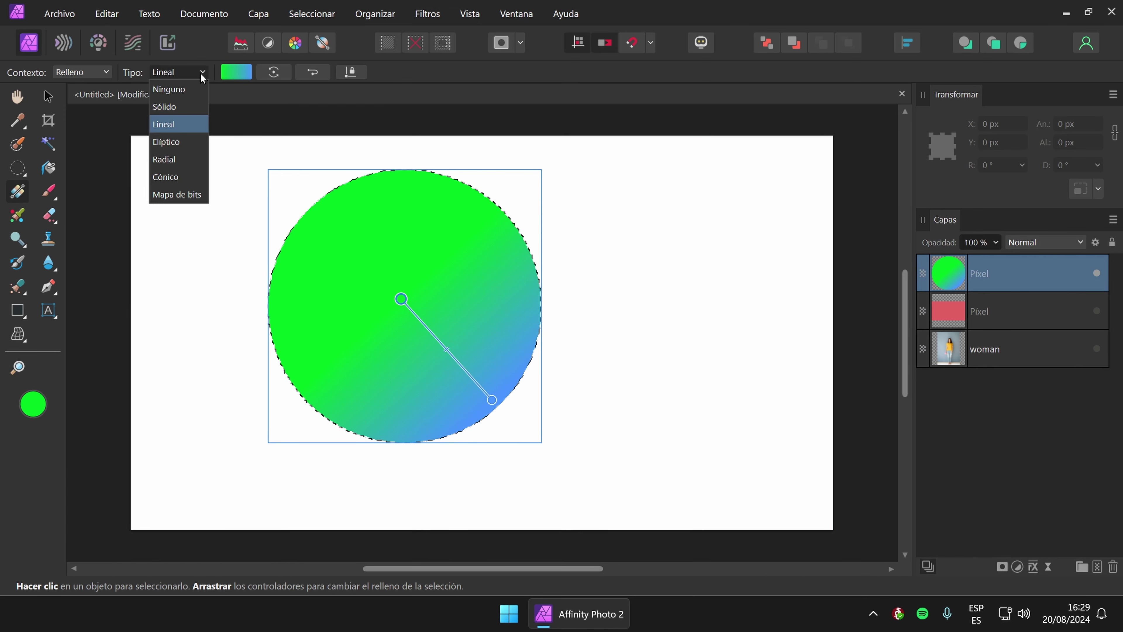
click(173, 162)
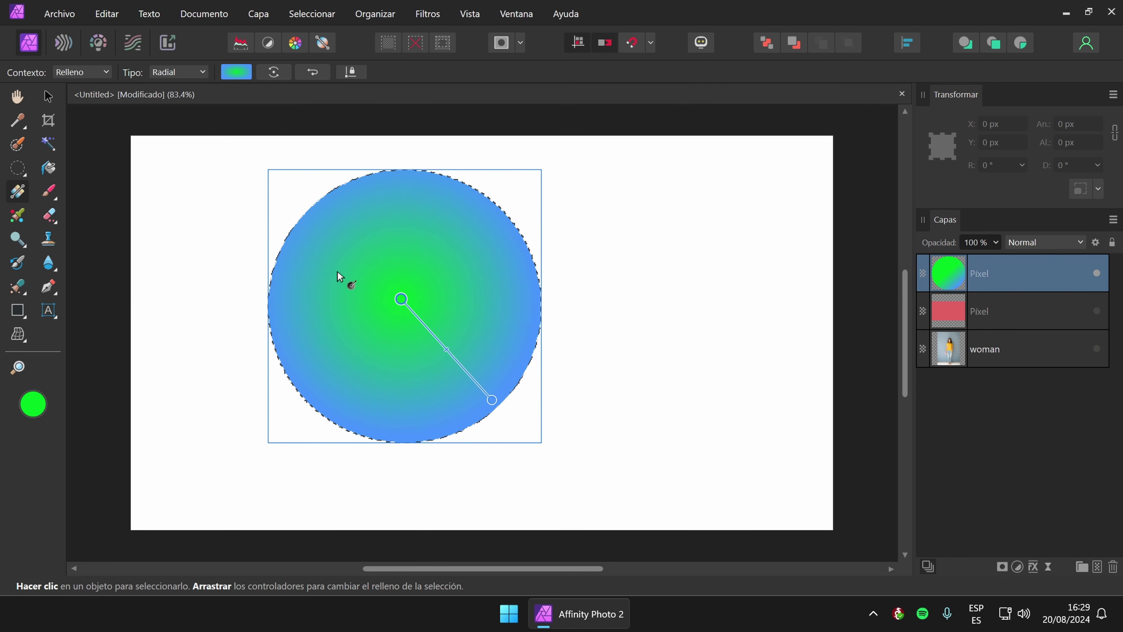
drag(401, 299, 411, 303)
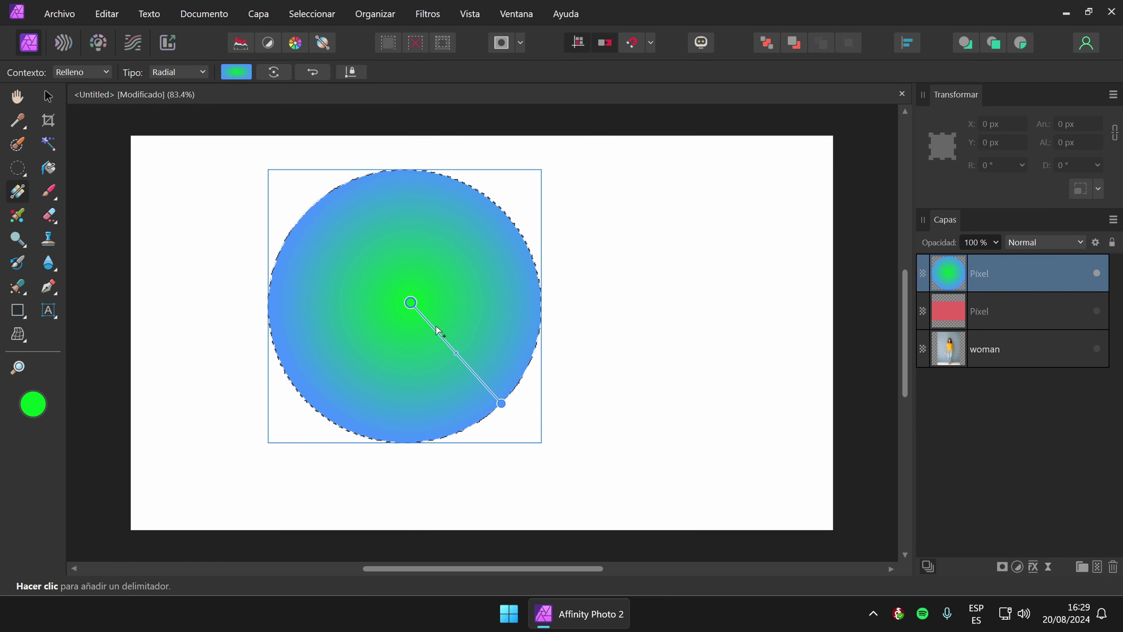
Change the outer end stop to a deep green.
click(236, 72)
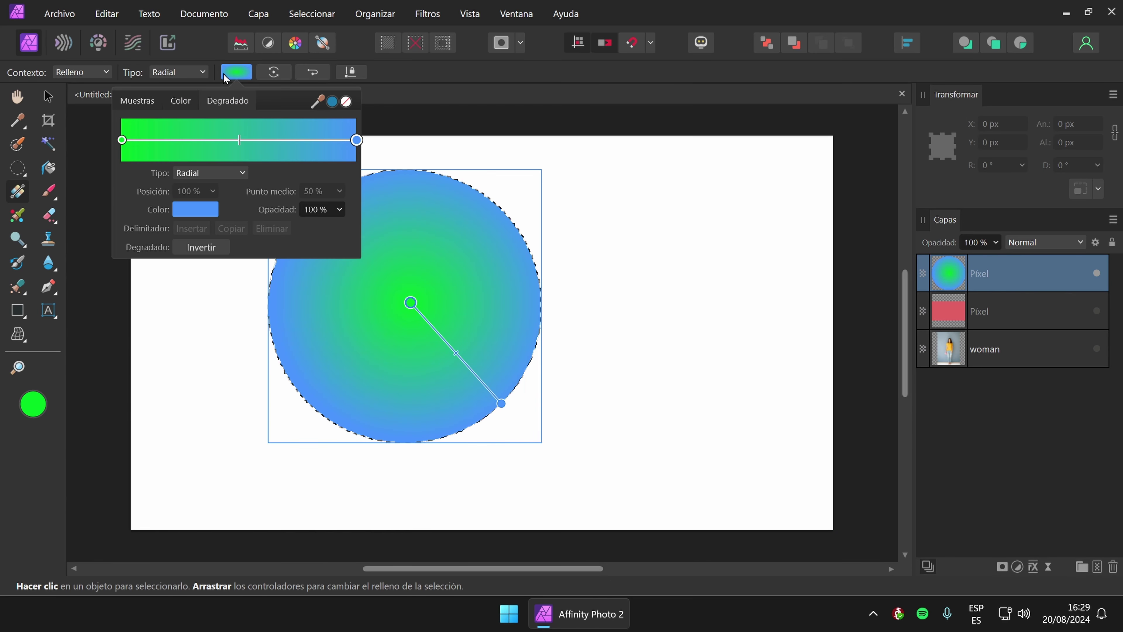
click(357, 140)
click(203, 211)
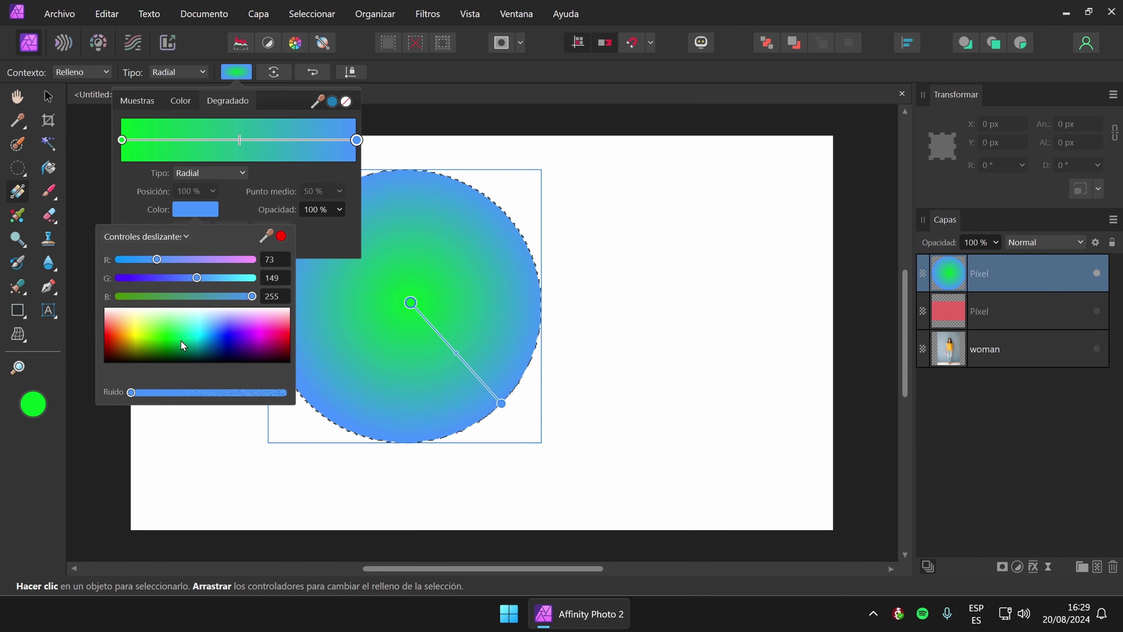
mouse_move(183, 345)
mouse_down()
mouse_move(168, 356)
mouse_move(192, 364)
mouse_move(186, 357)
mouse_up()
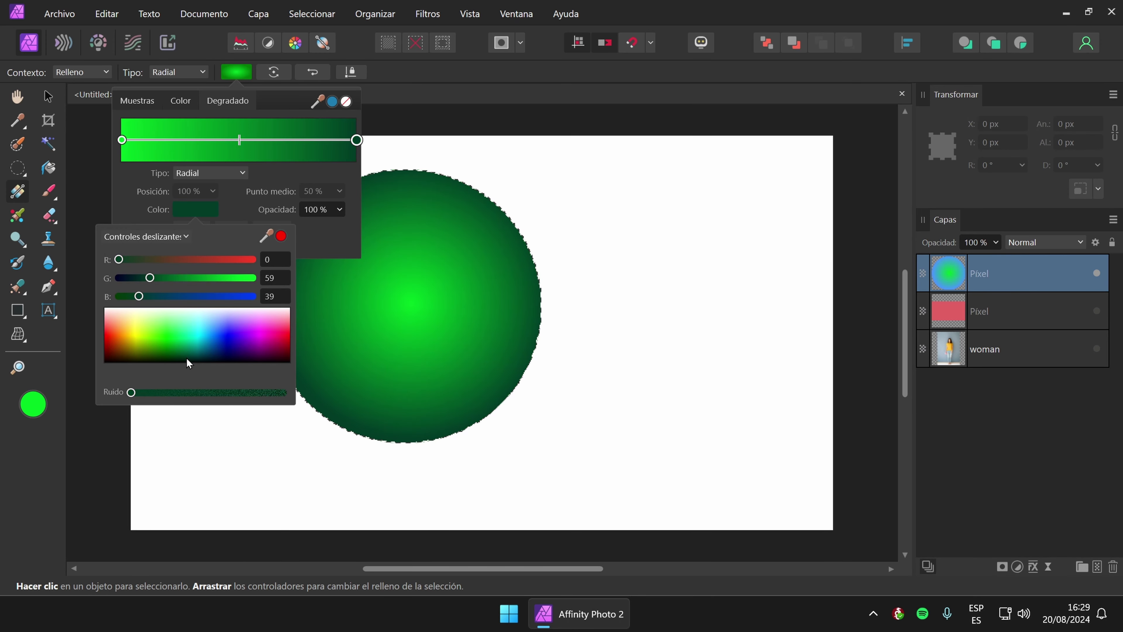
click(181, 359)
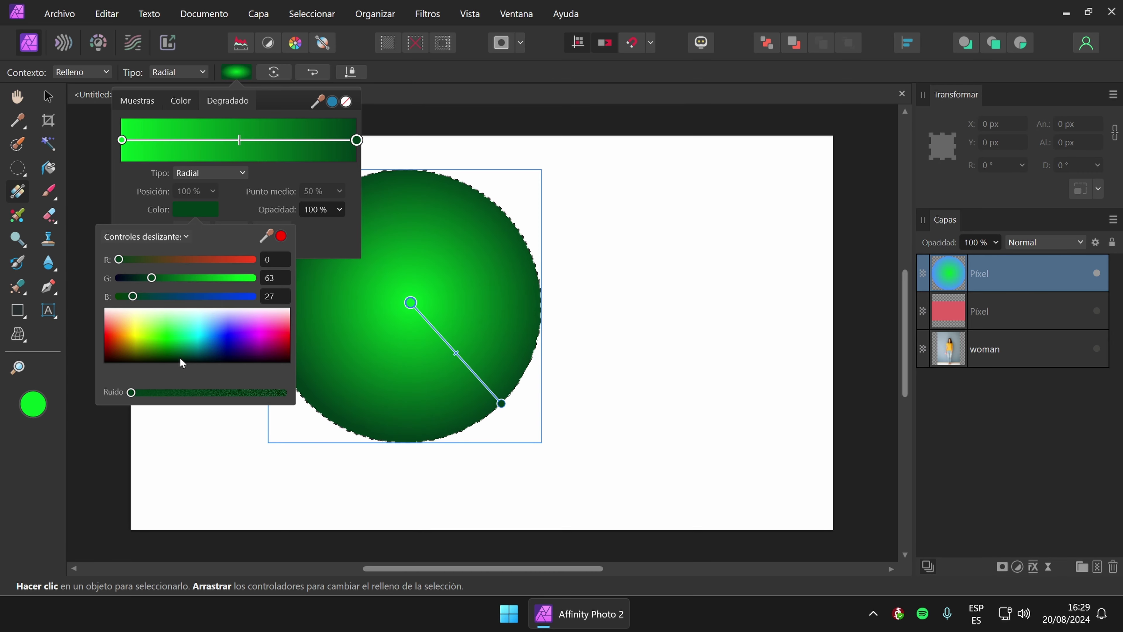
drag(179, 353, 191, 346)
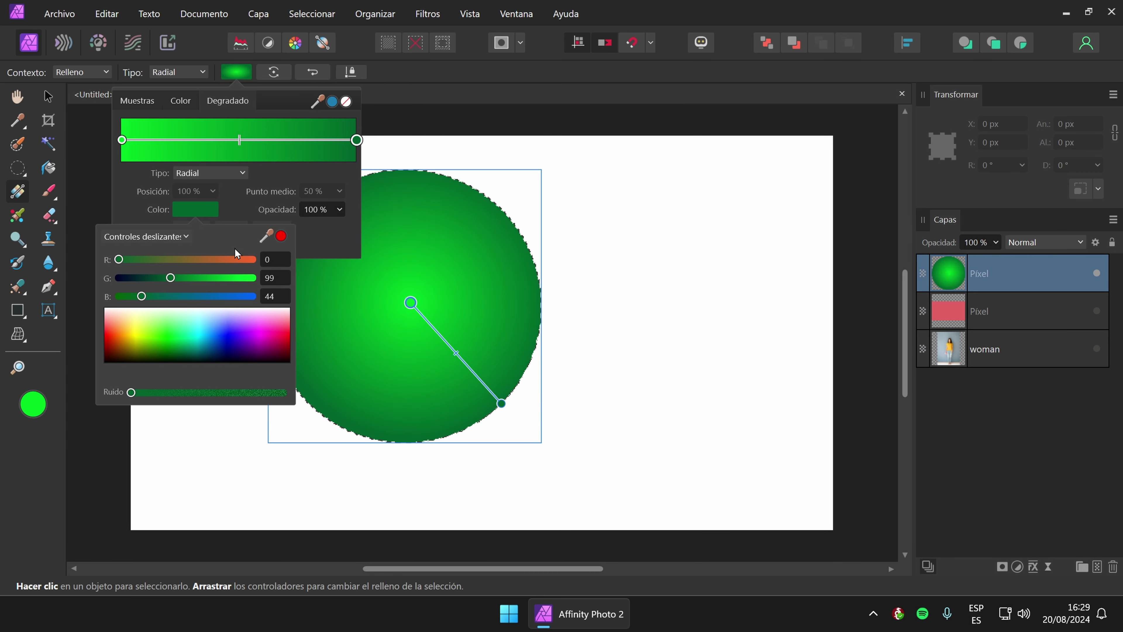
Lighten the centre stop to light green (R 153, G 255, B 113).
click(123, 141)
click(194, 210)
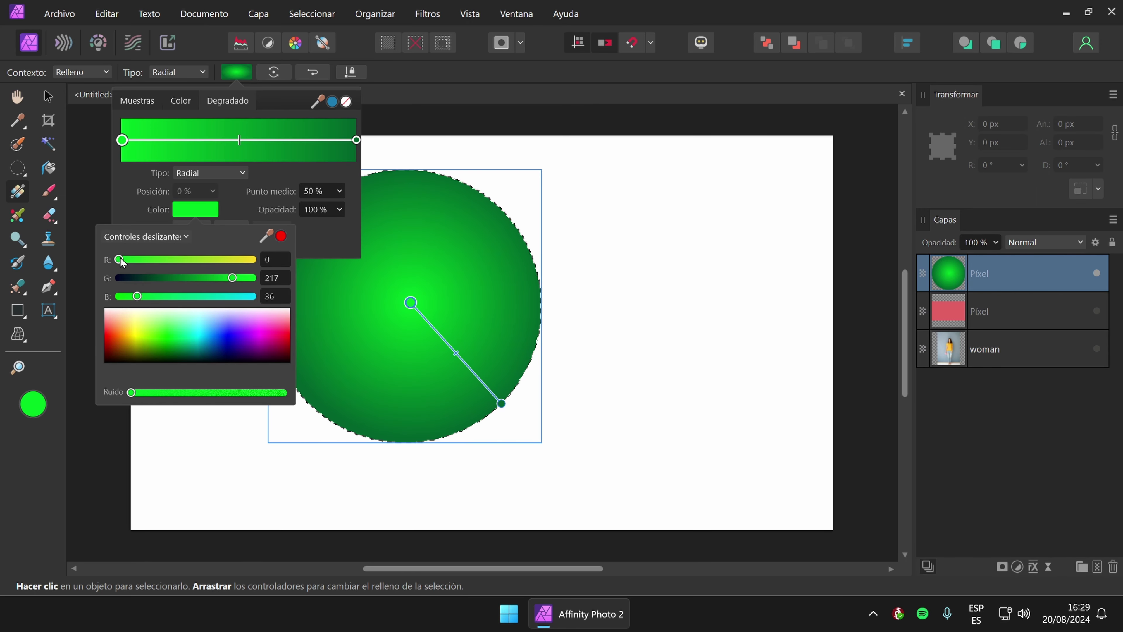
drag(140, 296, 158, 324)
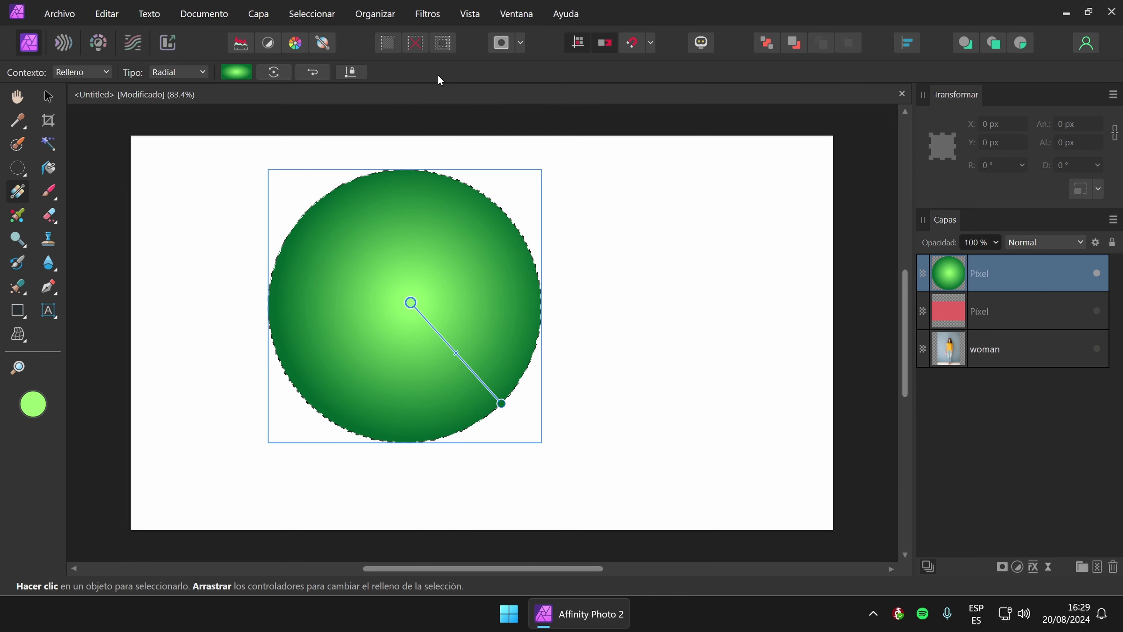
Reposition the green circle toward the left side of the page.
click(54, 96)
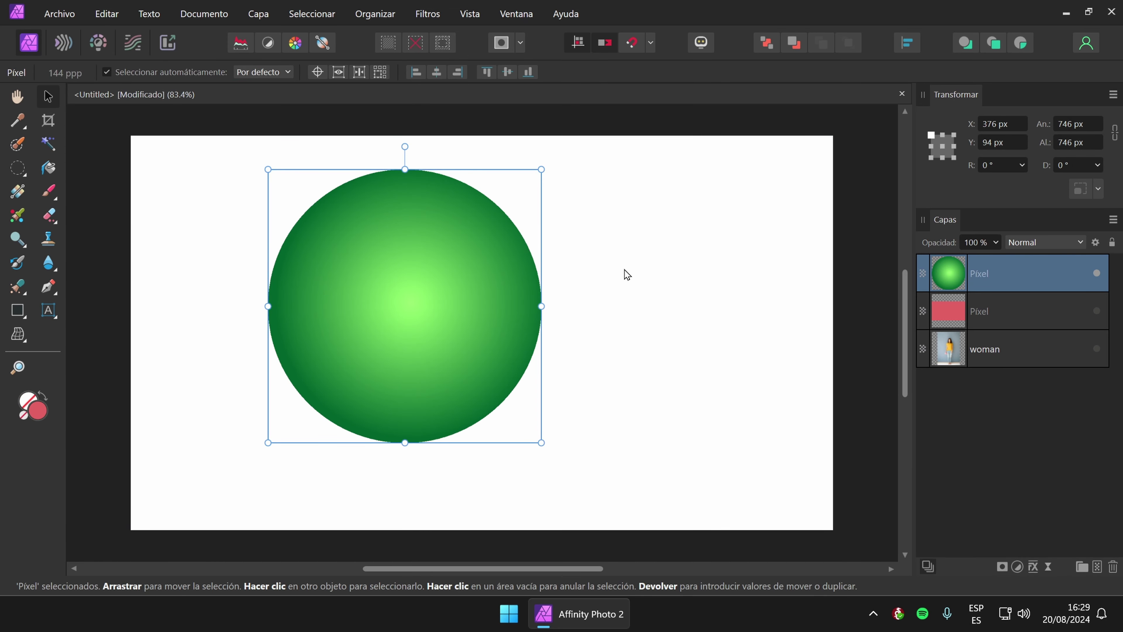
click(654, 324)
drag(444, 306, 477, 322)
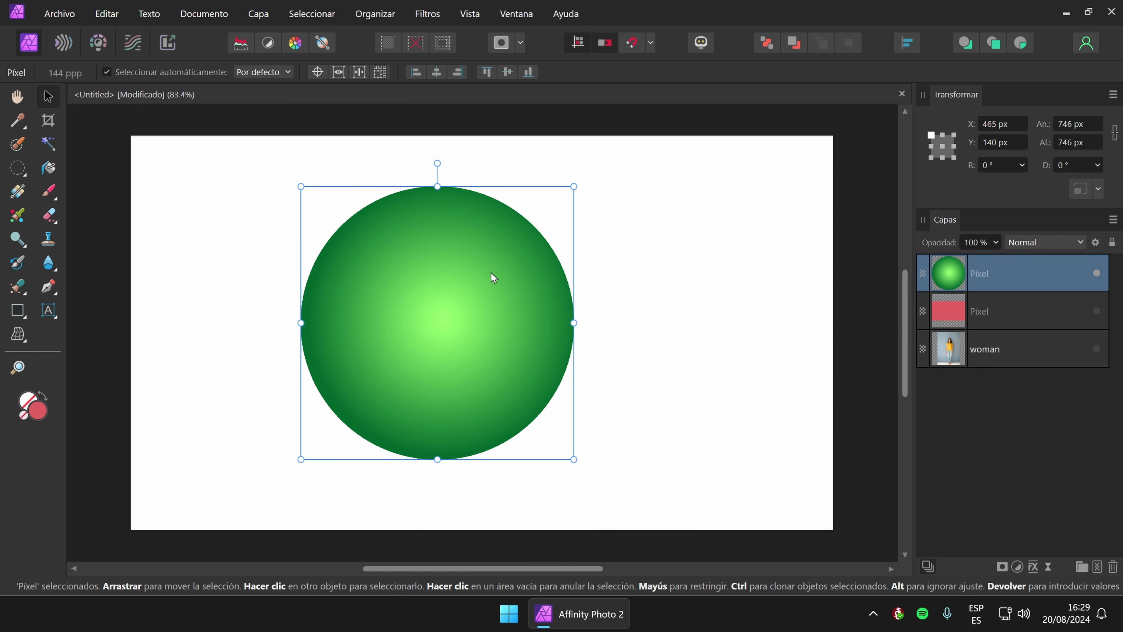
drag(491, 278, 394, 292)
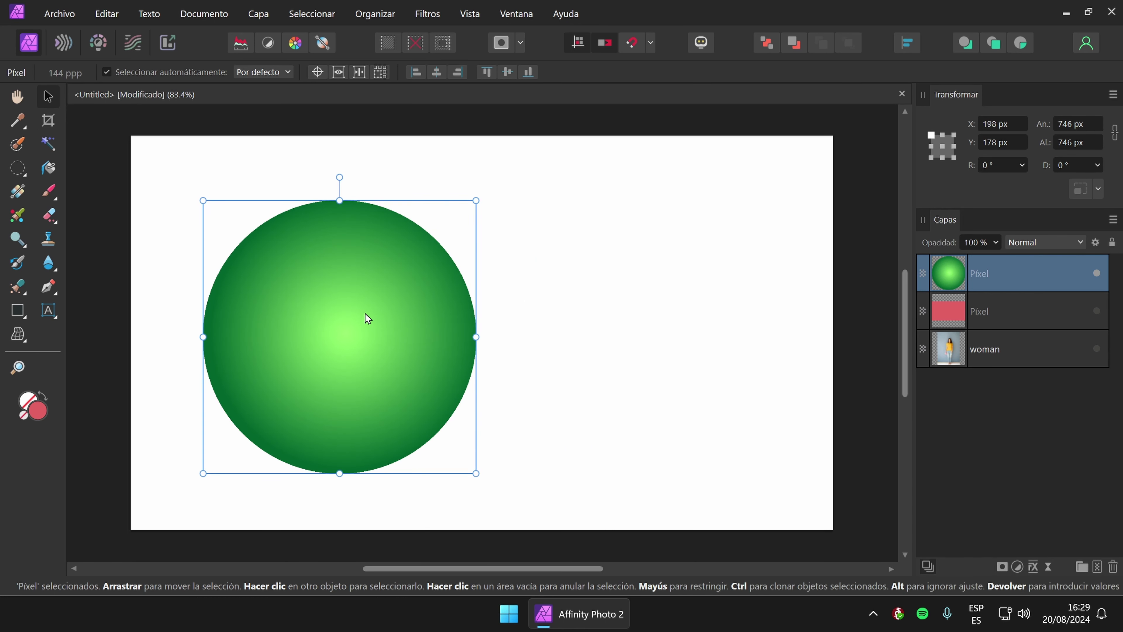
Show the woman photo layer, hide the green circle layer, and select the woman layer.
click(1097, 348)
click(1098, 274)
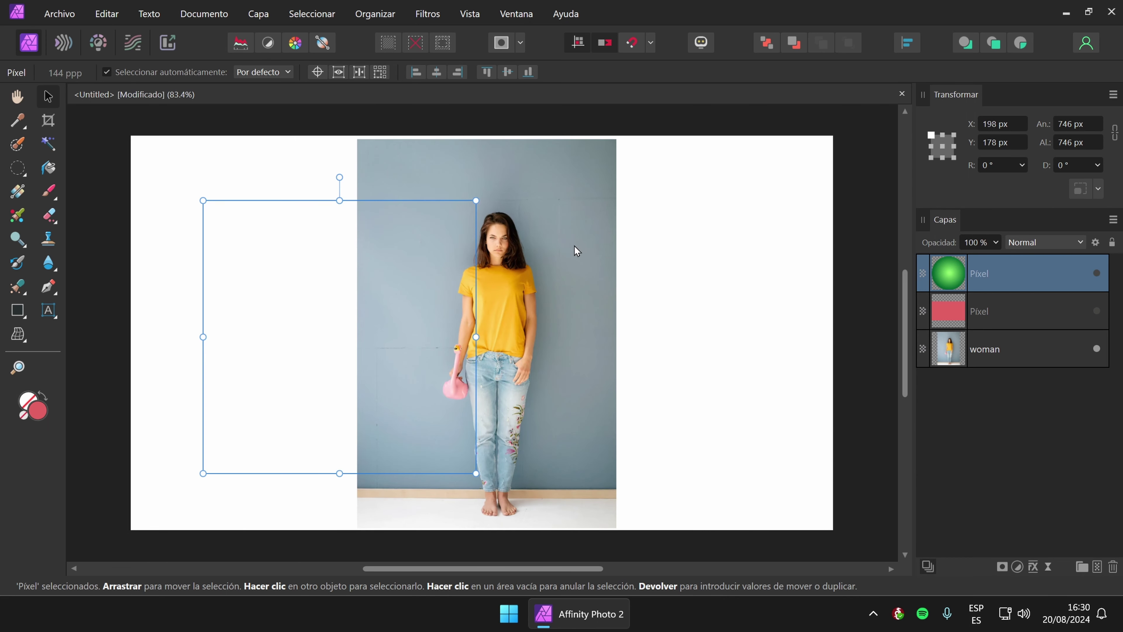
click(583, 240)
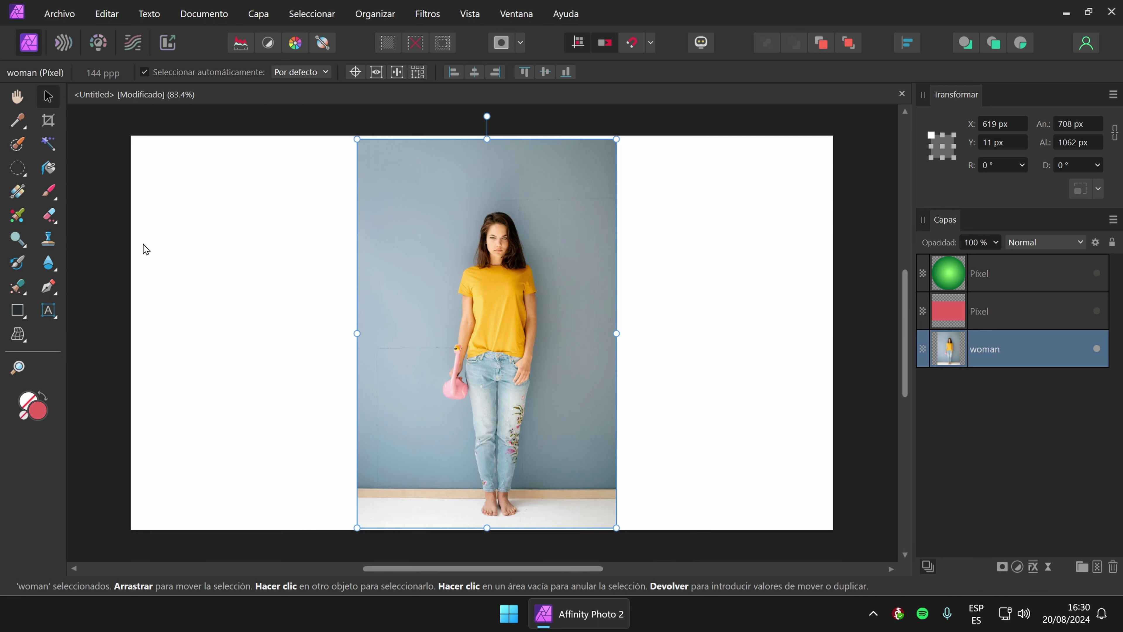
click(20, 147)
Select the yellow T-shirt, fill it with a black-to-white linear gradient, then deselect it.
click(492, 279)
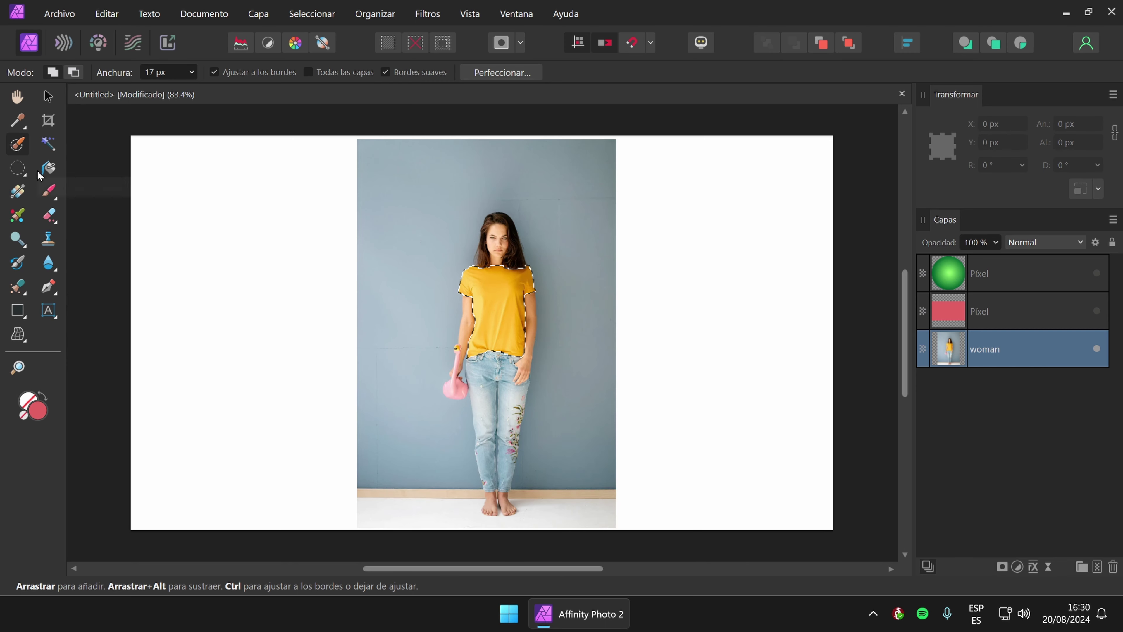
click(18, 193)
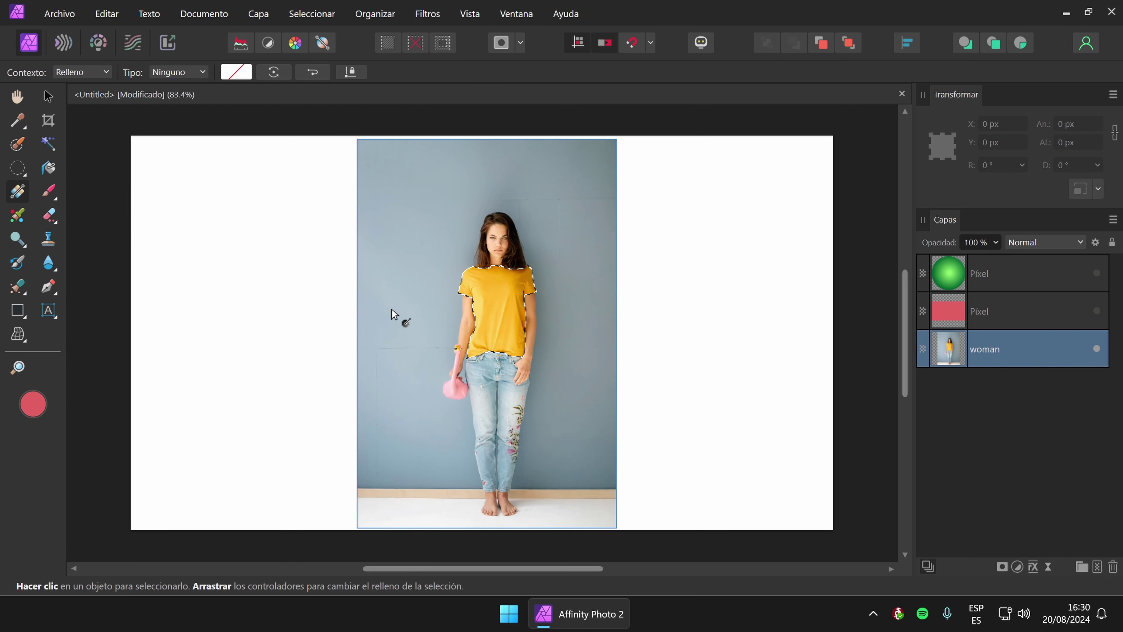
drag(469, 271, 519, 350)
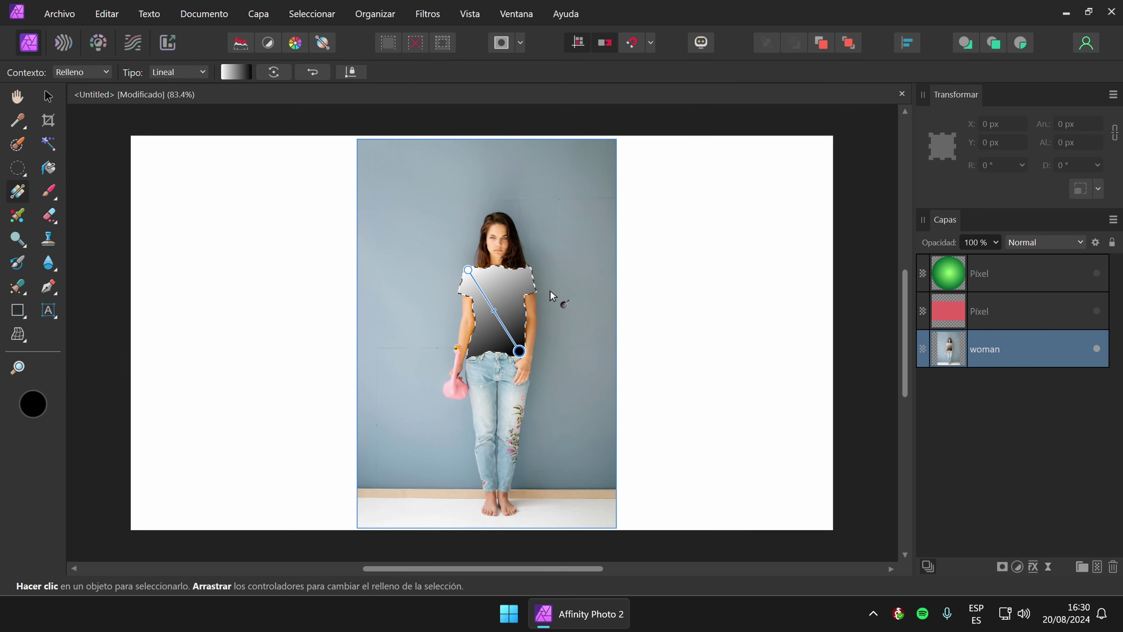
key(ctrl+d)
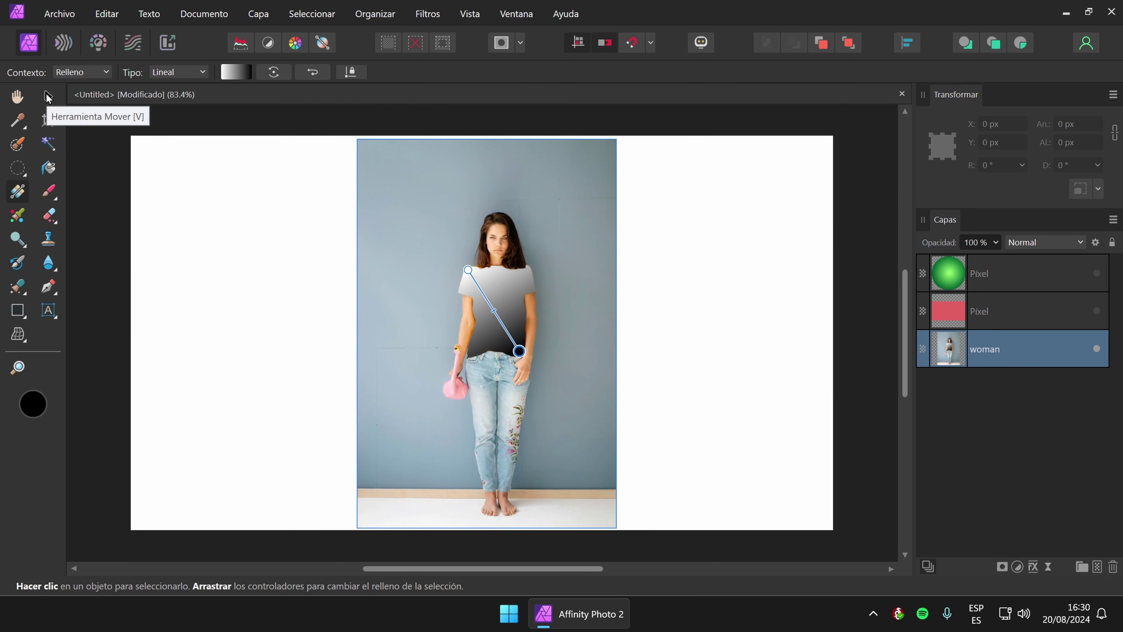
click(48, 96)
click(146, 223)
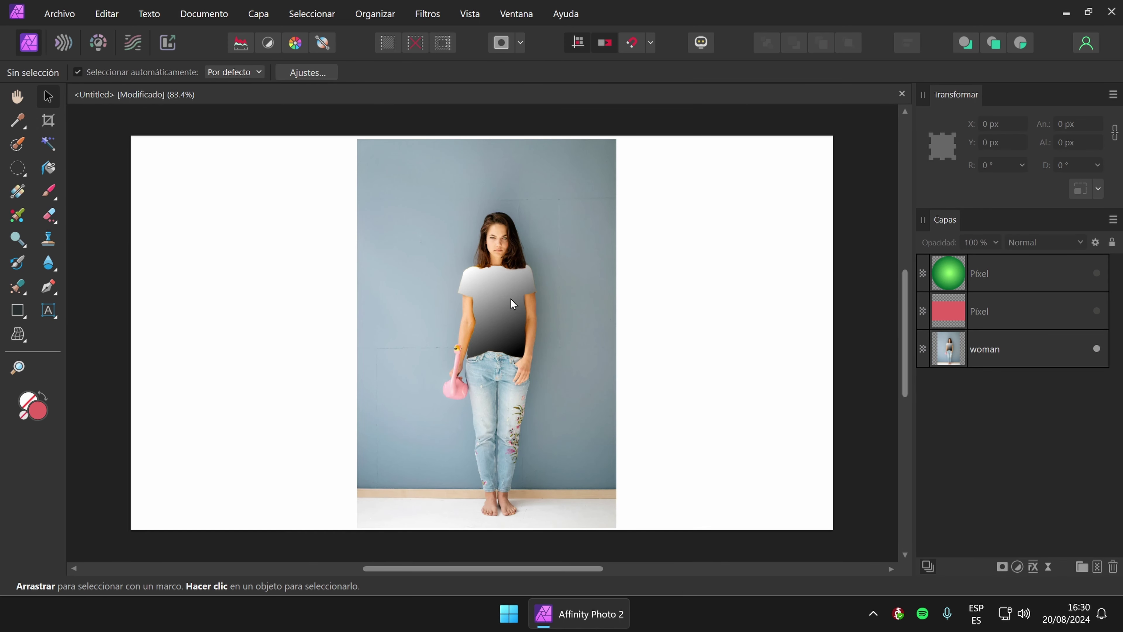
Undo the gradient fill and the T-shirt selection, restoring the yellow shirt.
key(ctrl+z)
key(ctrl+z)
key(ctrl+z)
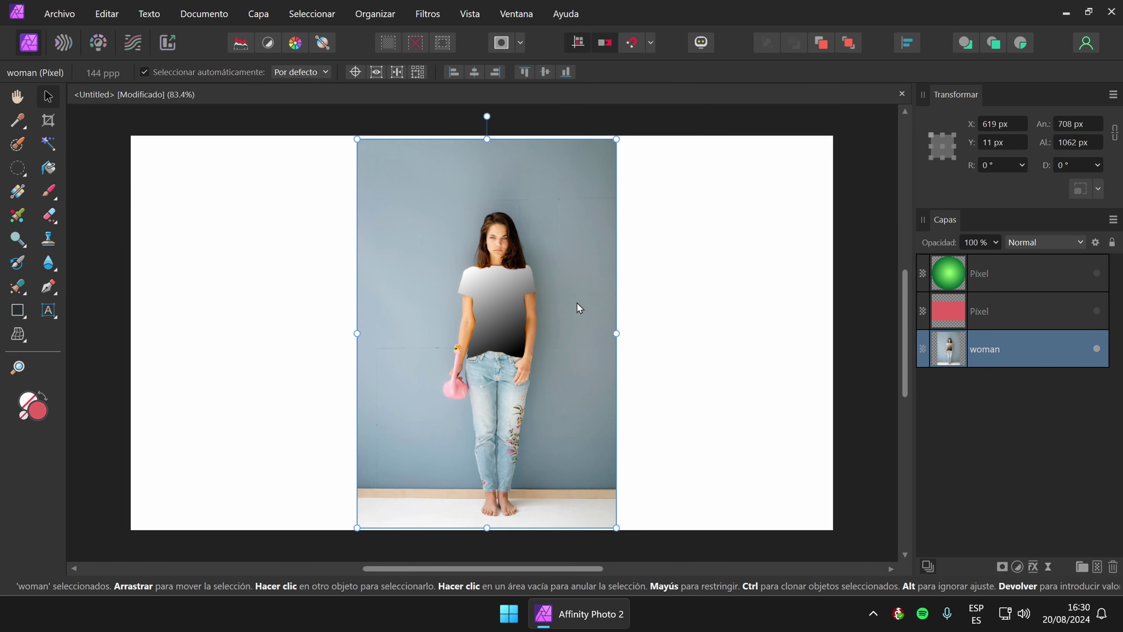
key(ctrl+z)
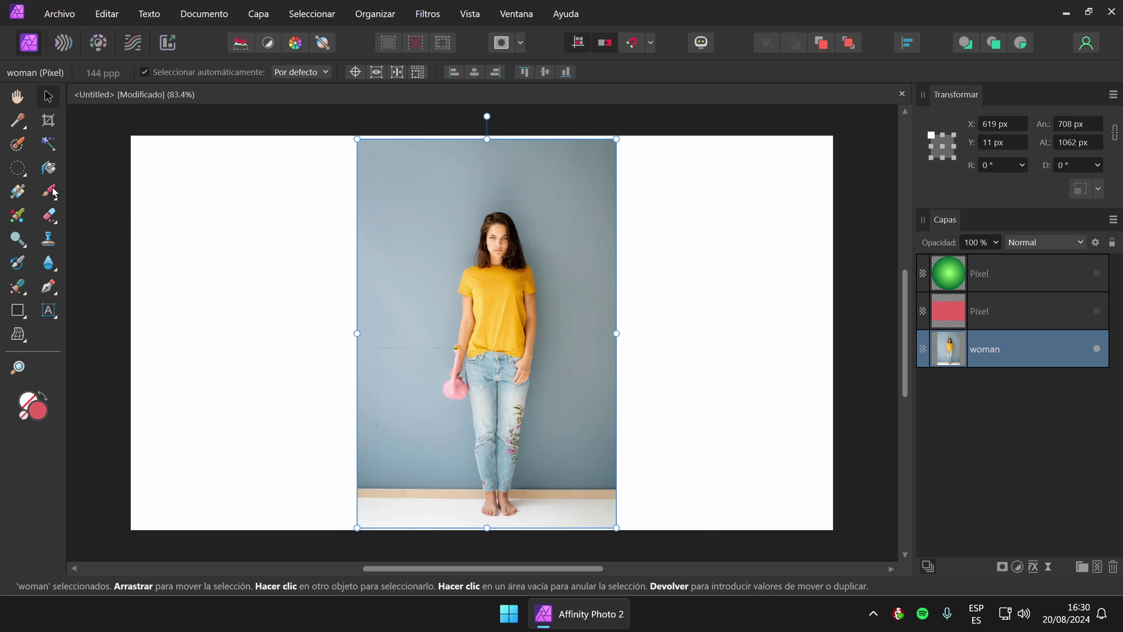
click(52, 192)
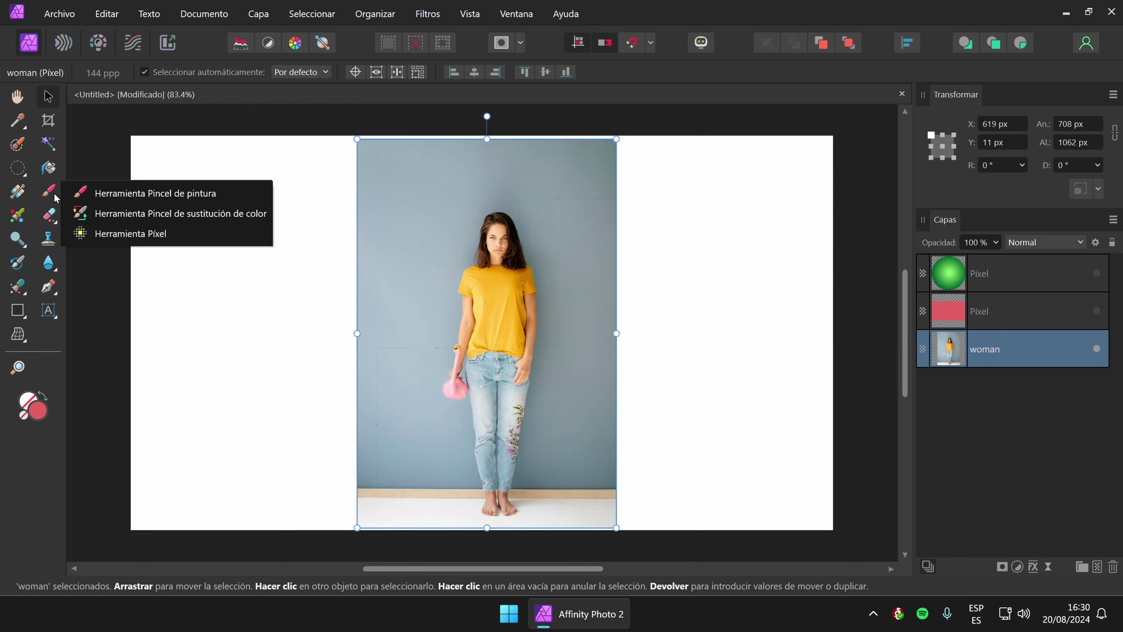
click(186, 194)
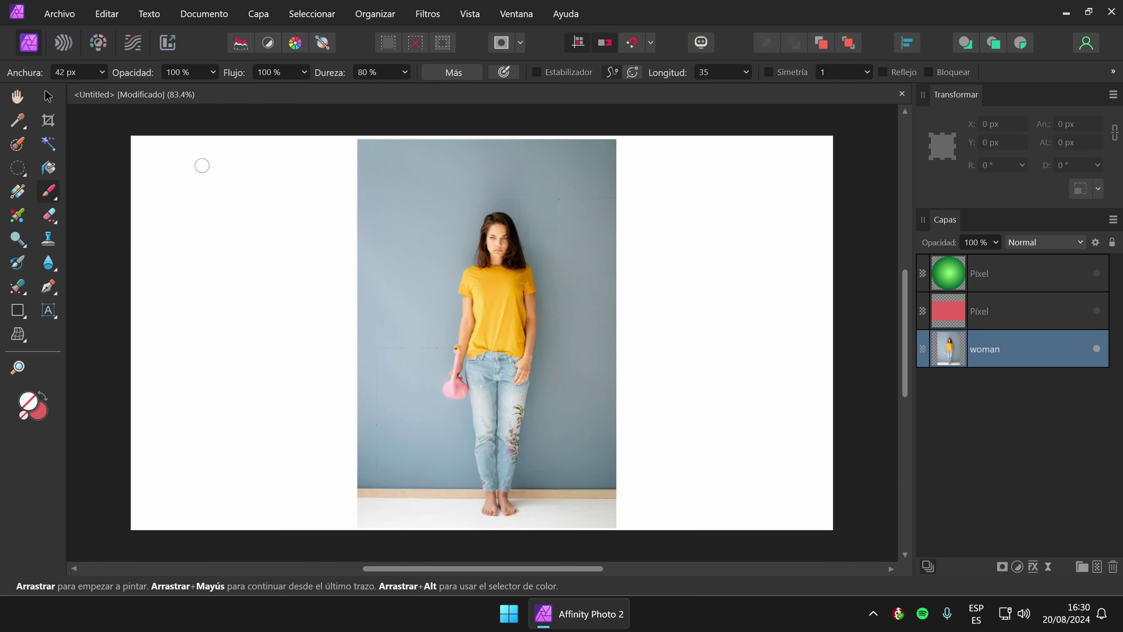
Move the woman photo to the page's left edge and hide its layer.
click(55, 97)
drag(427, 254, 206, 245)
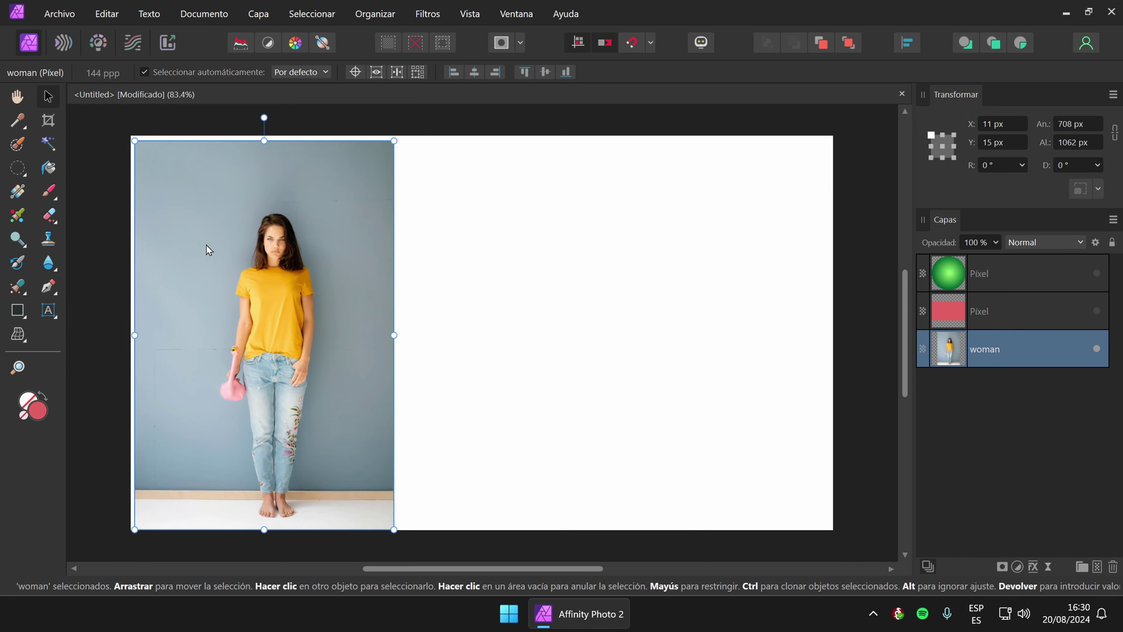
click(602, 279)
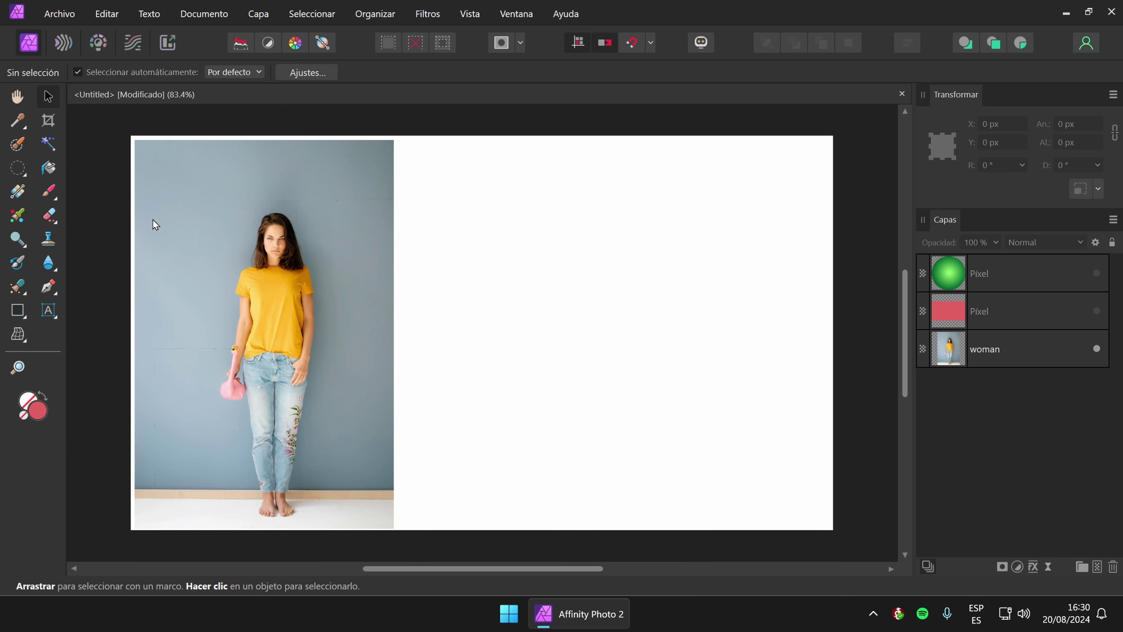
click(52, 191)
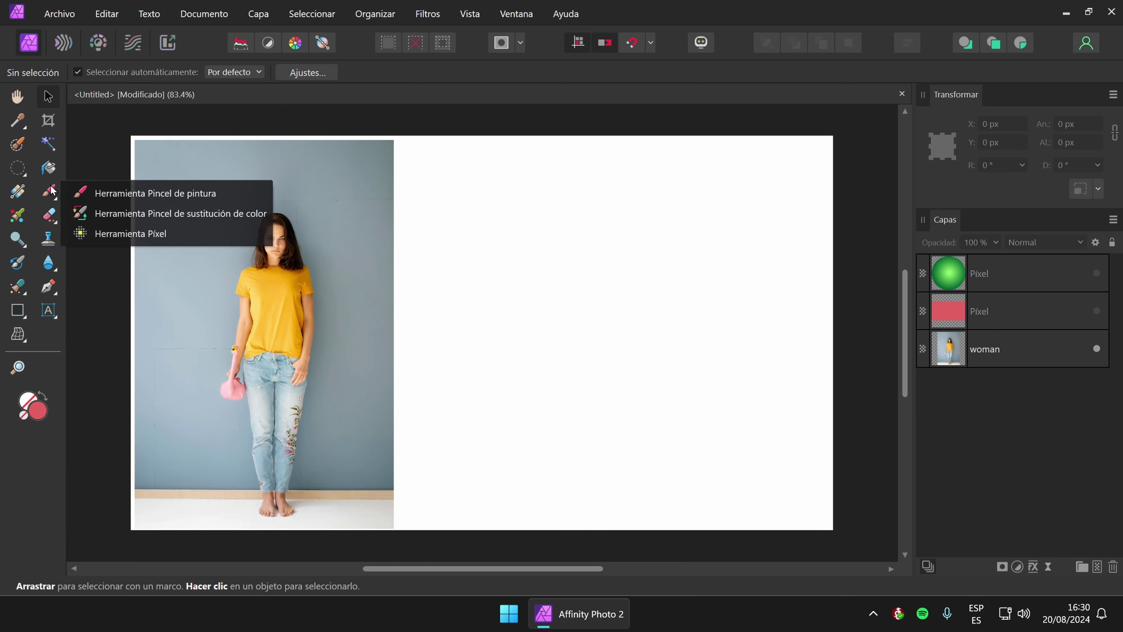
click(155, 194)
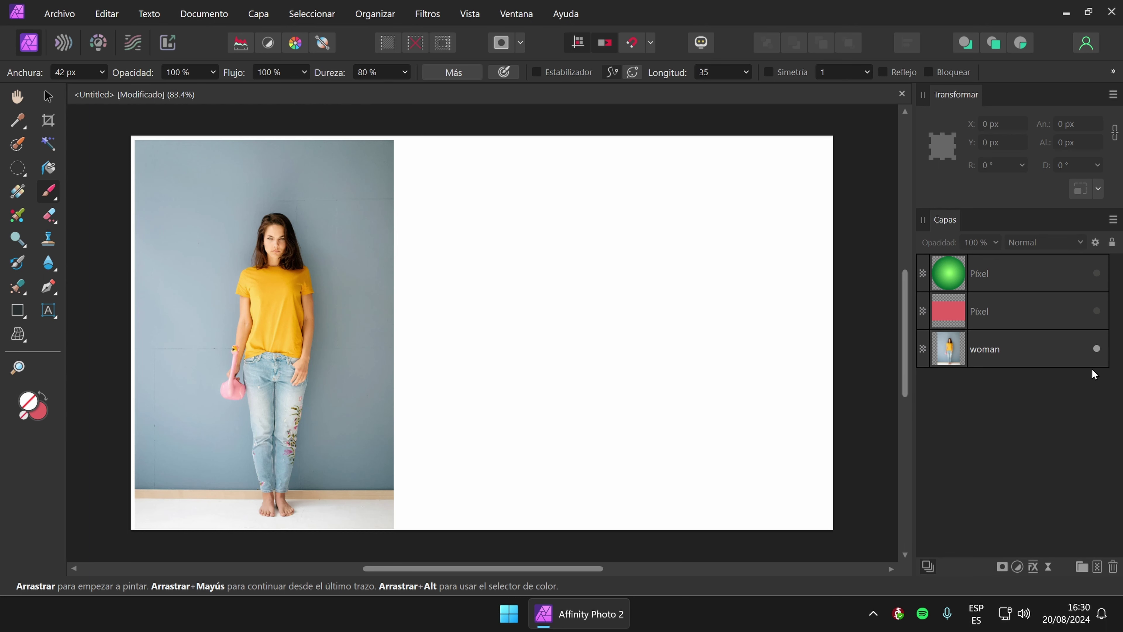
click(1096, 348)
click(1036, 269)
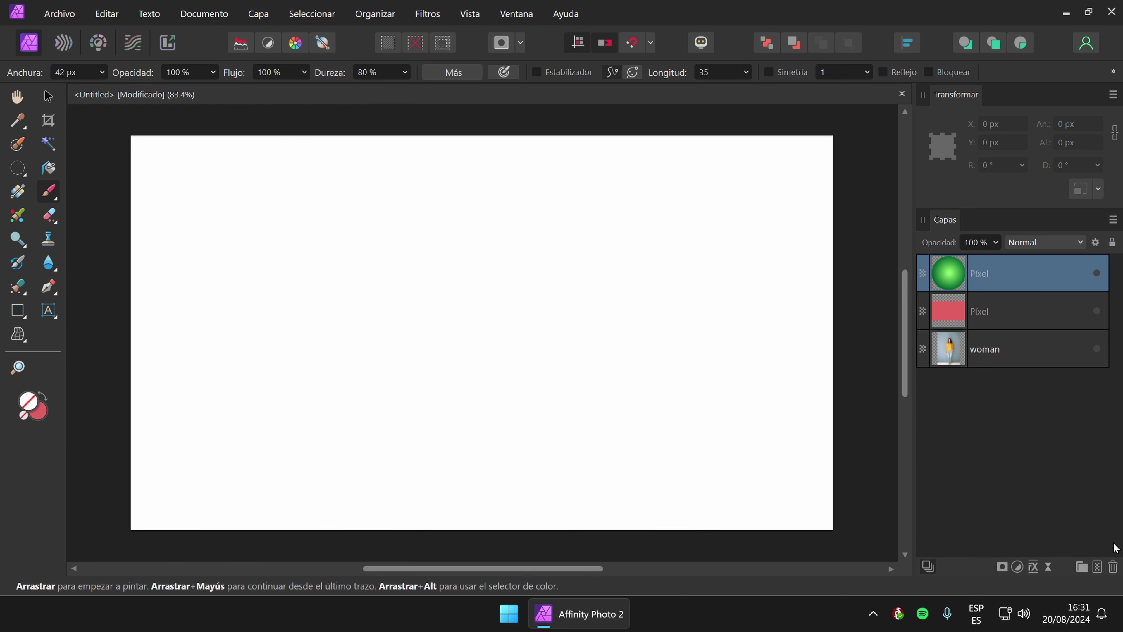
Add a new pixel layer and paint the word 'Hola' in red with the Paint Brush.
click(1099, 569)
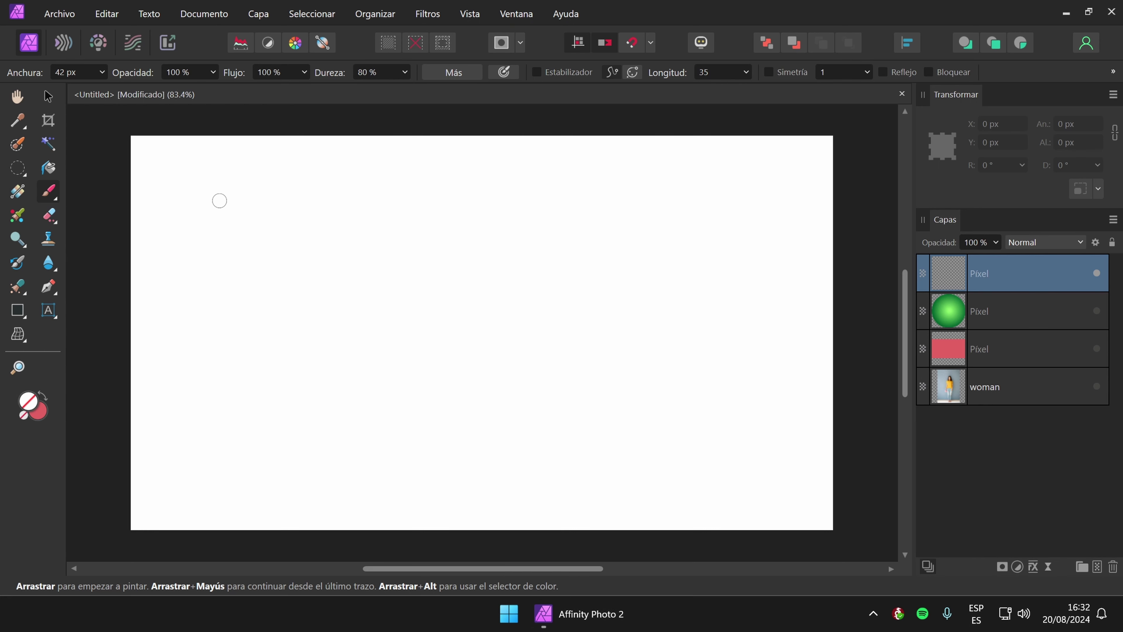
click(42, 397)
mouse_move(197, 203)
mouse_down()
mouse_move(235, 289)
mouse_move(223, 391)
mouse_move(332, 259)
mouse_move(421, 305)
mouse_move(422, 364)
mouse_move(423, 311)
mouse_move(503, 207)
mouse_move(553, 313)
mouse_move(604, 323)
mouse_move(556, 362)
mouse_move(595, 326)
mouse_move(629, 370)
mouse_up()
click(614, 405)
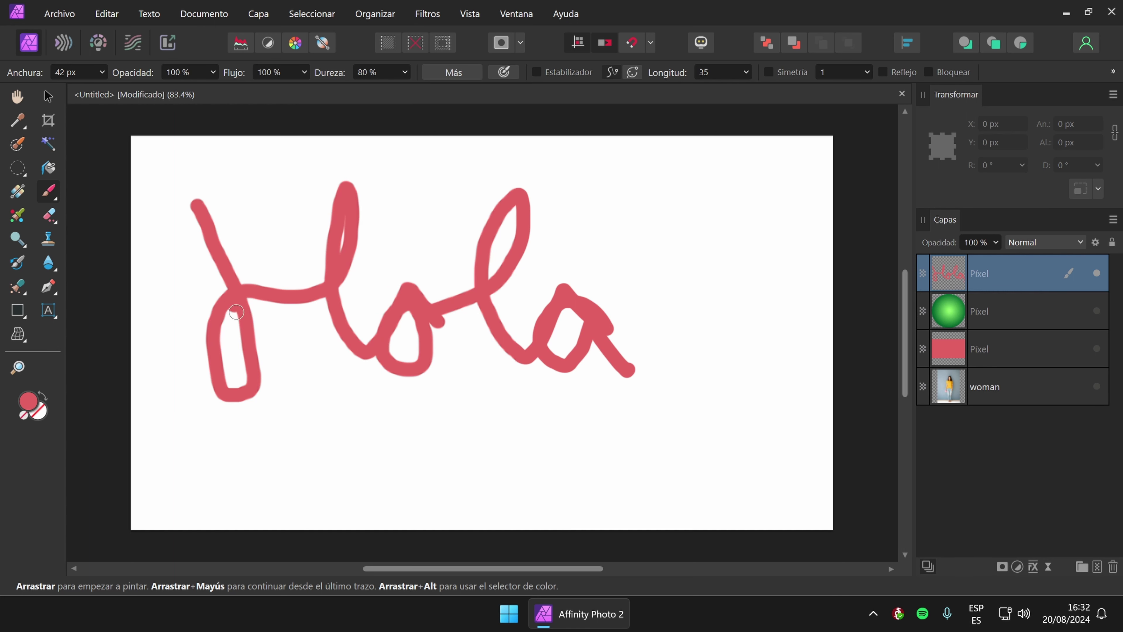
click(213, 401)
key(ctrl+z)
Erase the red 'Hola' from the layer and bring up the brush's detailed settings.
key(Delete)
click(380, 314)
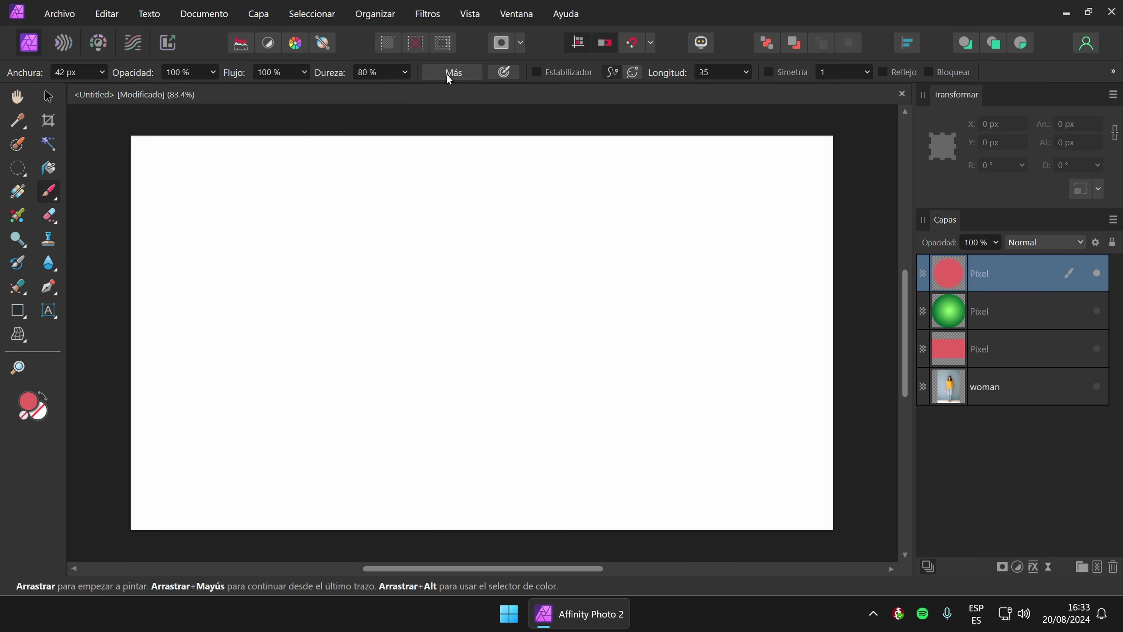
click(448, 73)
drag(539, 91, 387, 133)
Close the brush settings, then show the Pinceles library and enlarge it to list more Acrílicos brushes.
click(629, 129)
click(519, 15)
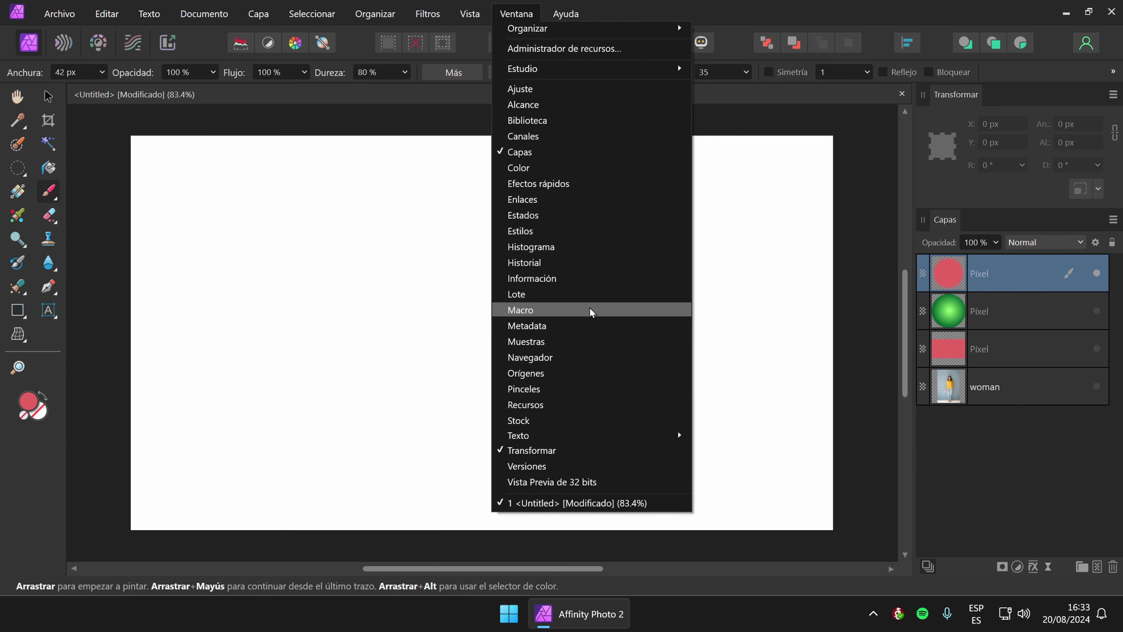
click(533, 389)
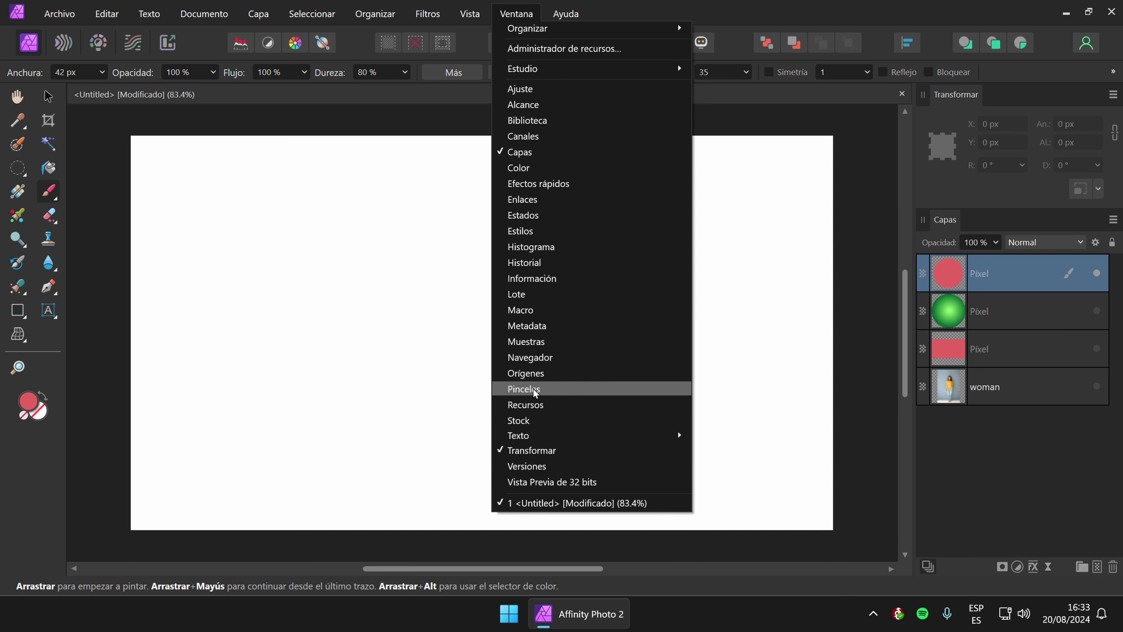
mouse_move(419, 188)
mouse_down()
mouse_move(419, 138)
mouse_move(805, 142)
mouse_move(826, 131)
mouse_up()
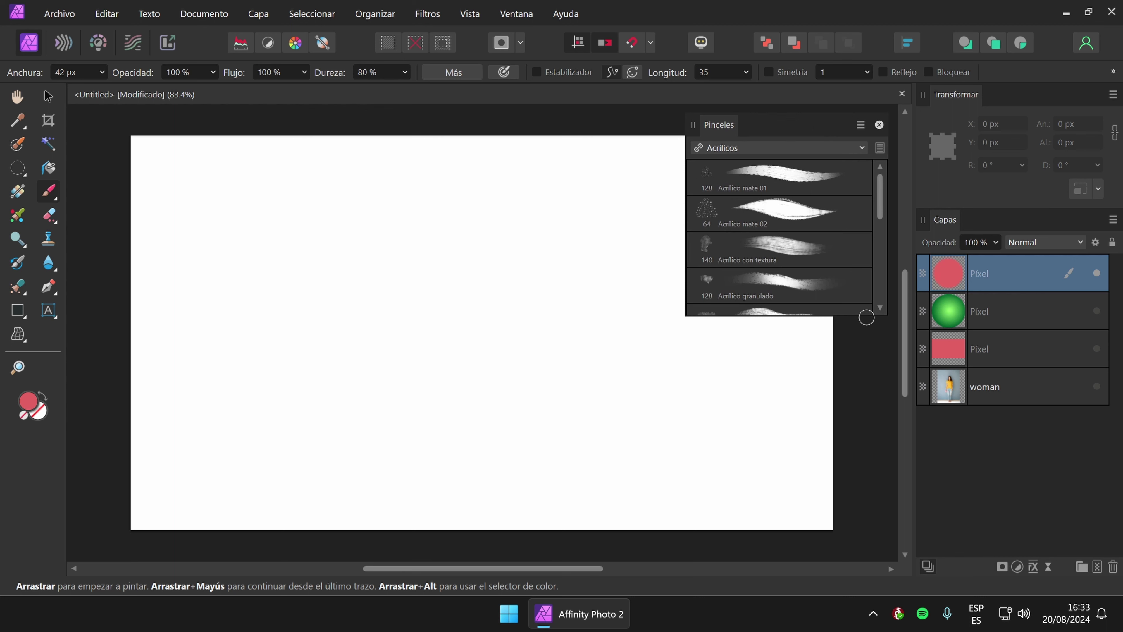
drag(866, 314, 872, 547)
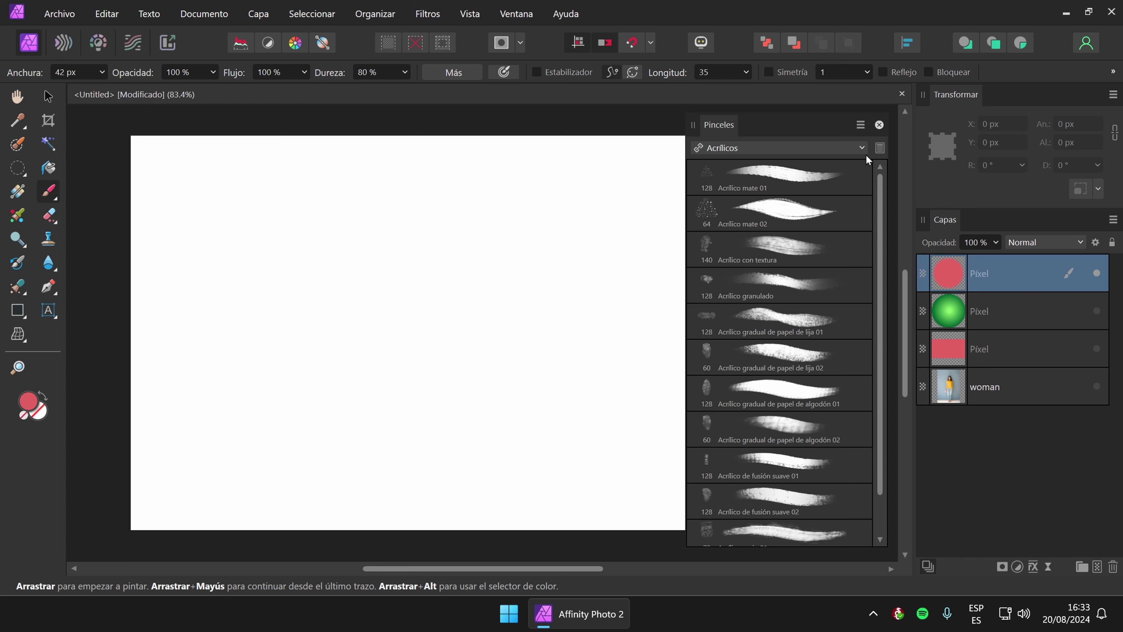
click(861, 147)
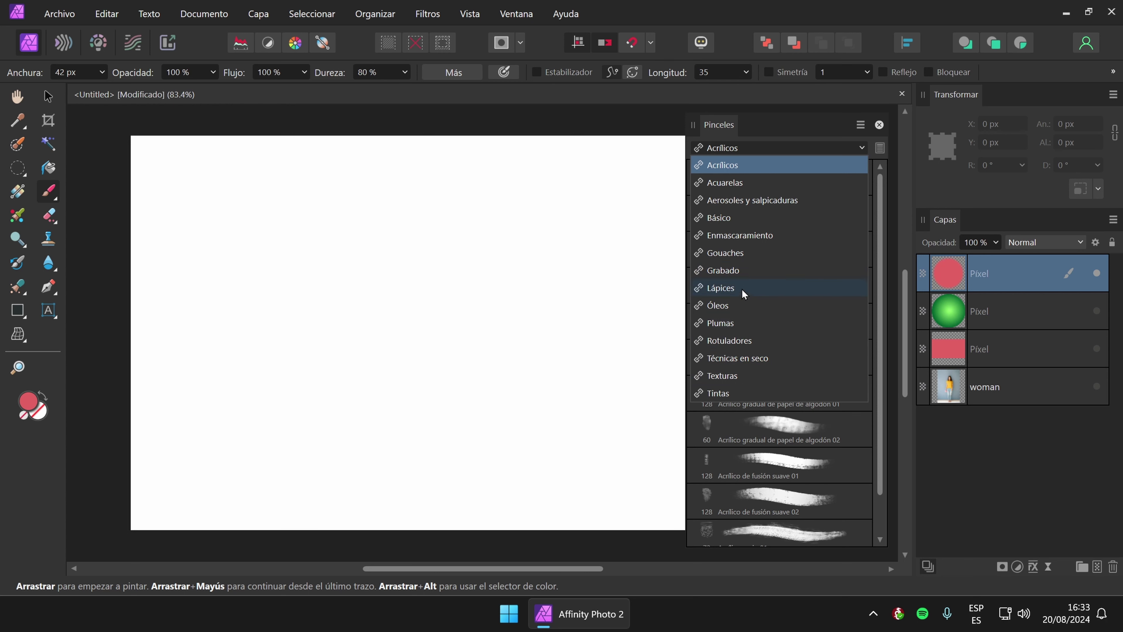
Switch the library to Óleos and test Óleo denso clásico with a wide stroke, then undo it.
click(731, 292)
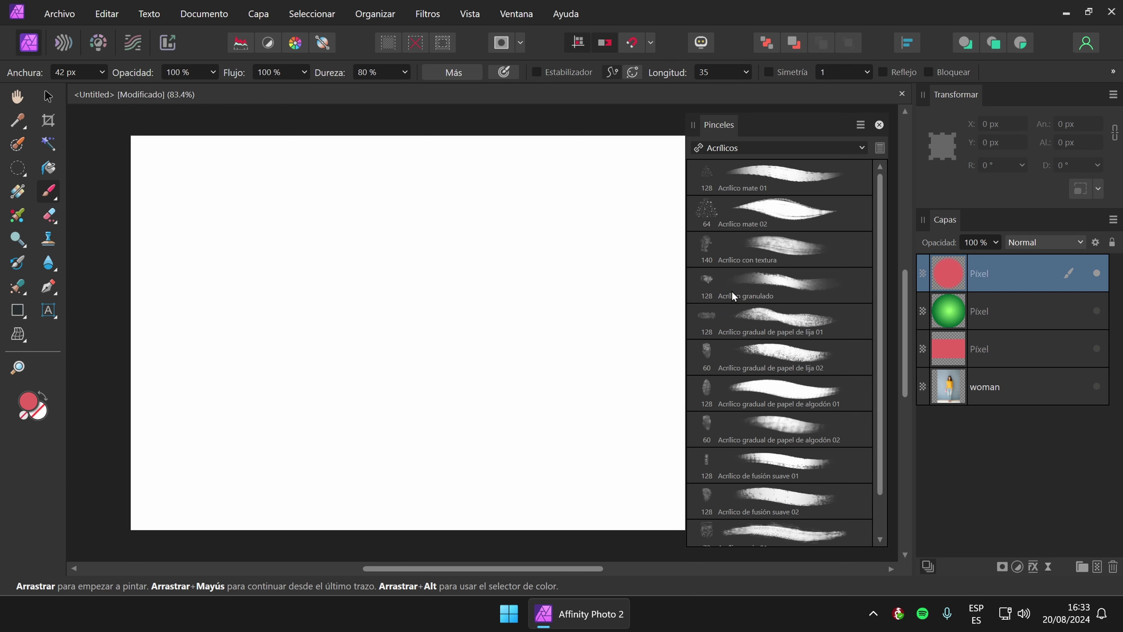
click(759, 148)
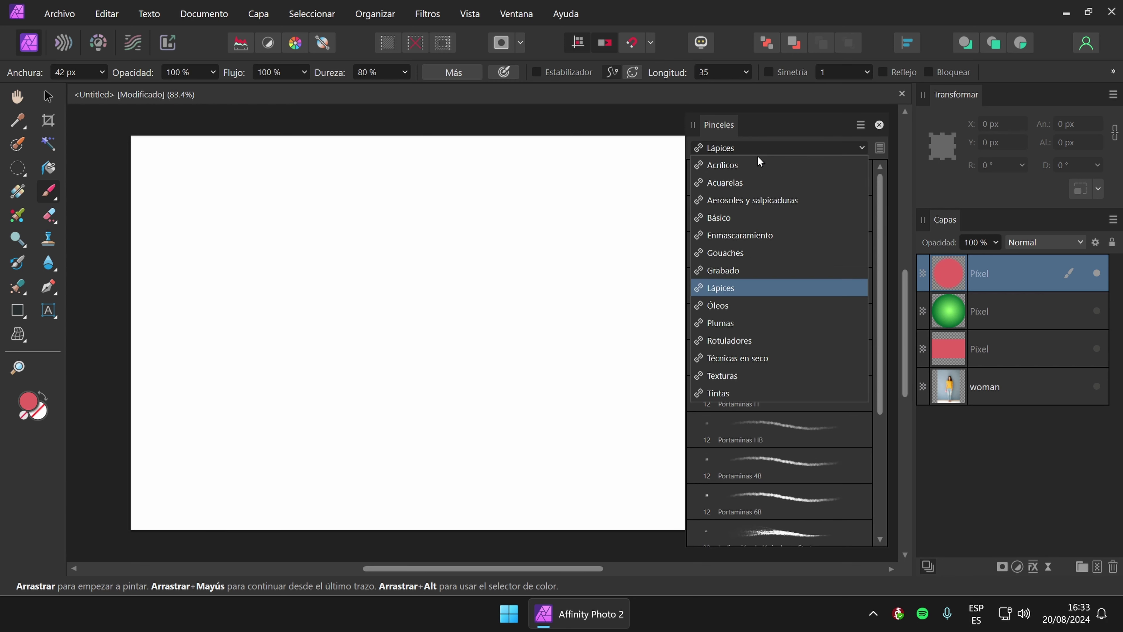
click(722, 310)
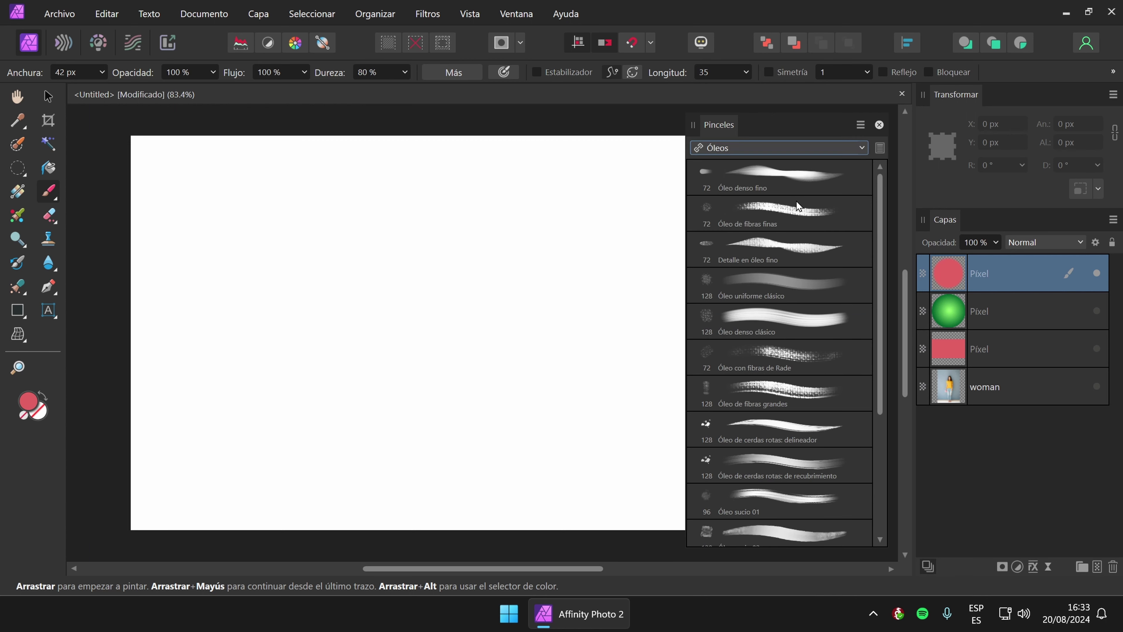
click(795, 207)
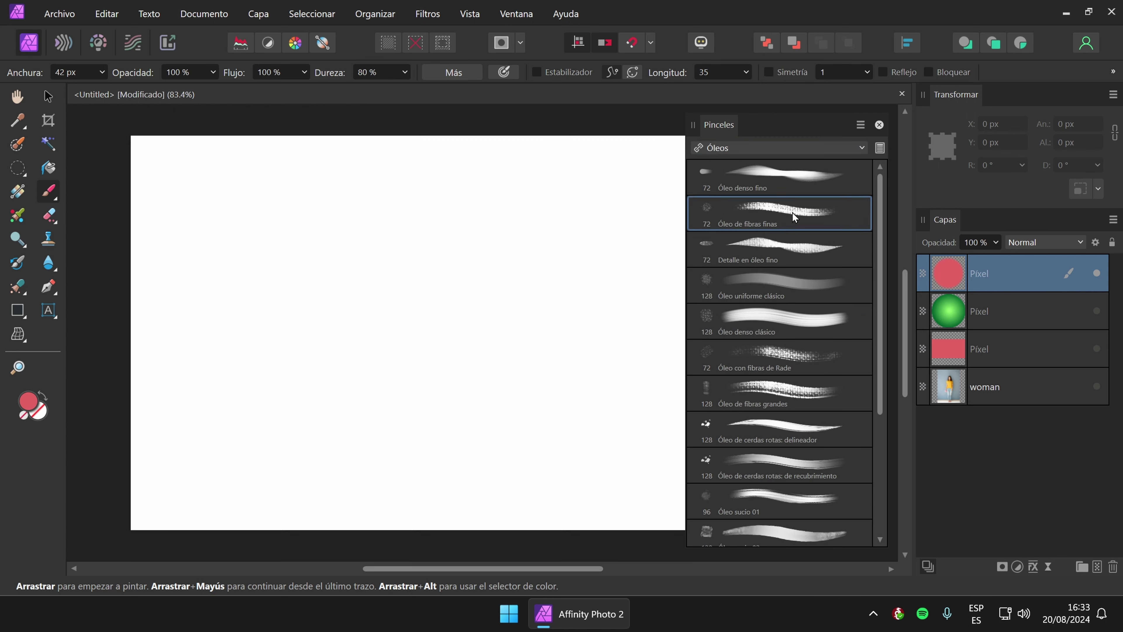
click(784, 312)
mouse_move(186, 285)
mouse_down()
mouse_move(379, 245)
mouse_move(463, 296)
mouse_move(531, 248)
mouse_move(578, 195)
mouse_move(616, 204)
mouse_move(643, 275)
mouse_move(574, 371)
mouse_move(509, 397)
mouse_move(313, 352)
mouse_move(214, 404)
mouse_move(224, 487)
mouse_move(320, 507)
mouse_up()
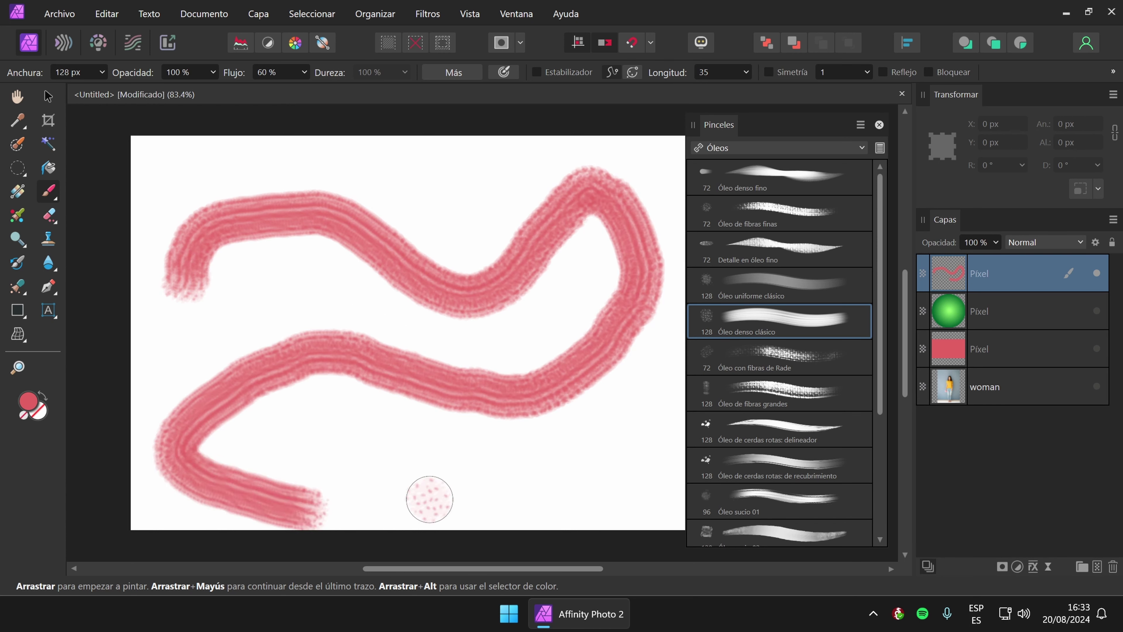
key(ctrl+z)
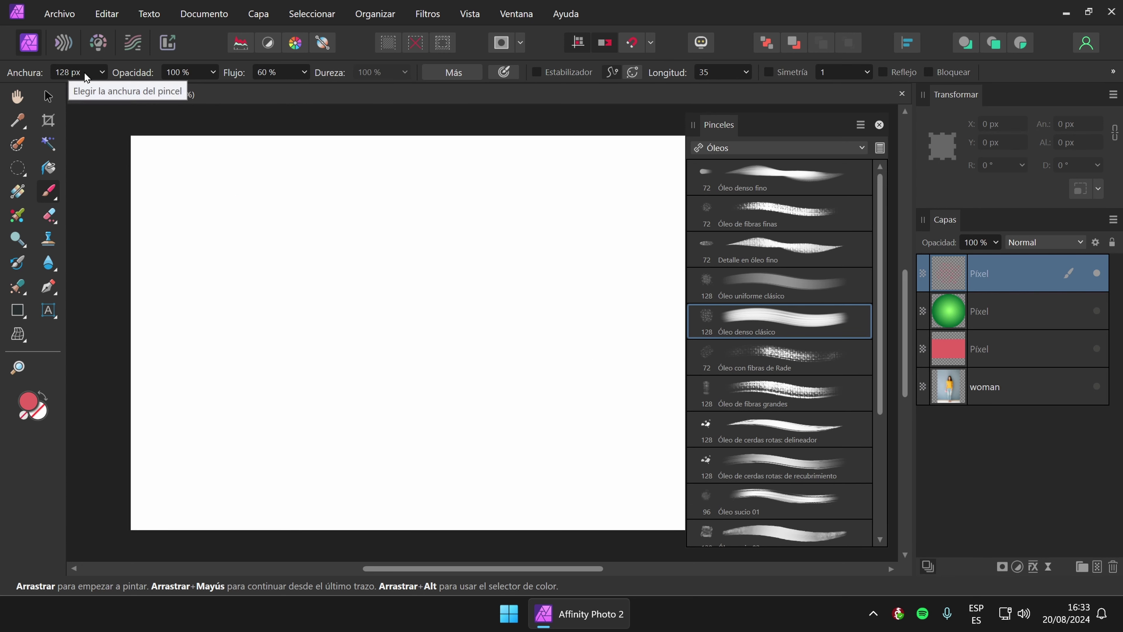
Check the width and opacity, then test Óleo denso fino with a curved stroke and undo it.
click(101, 72)
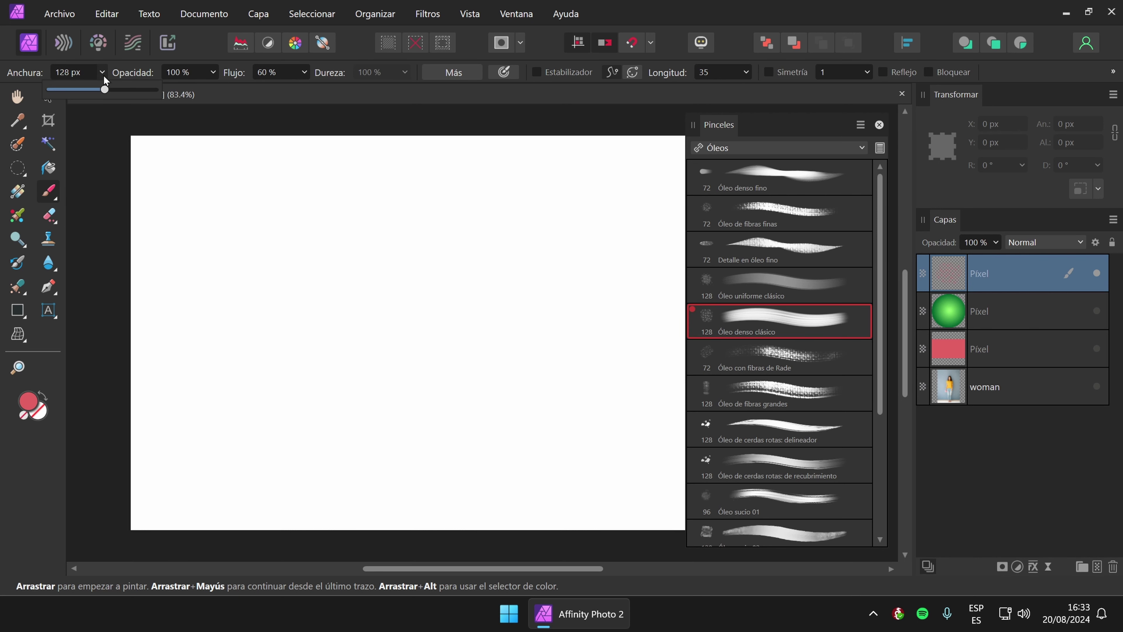
click(213, 73)
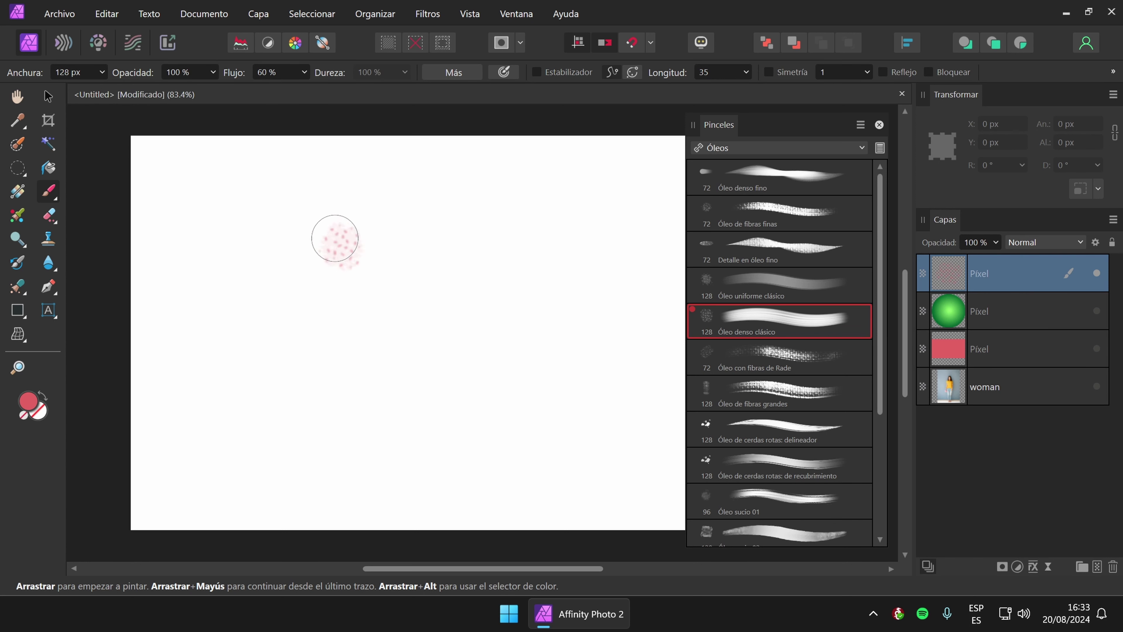
click(781, 173)
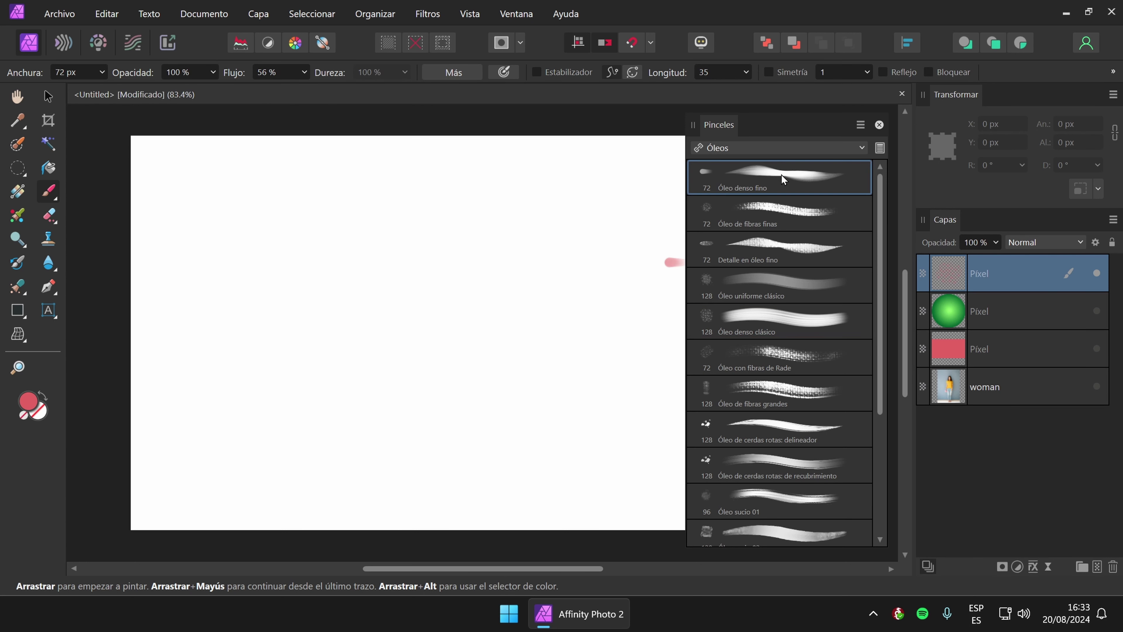
mouse_move(219, 260)
mouse_down()
mouse_move(261, 209)
mouse_move(514, 276)
mouse_move(630, 189)
mouse_up()
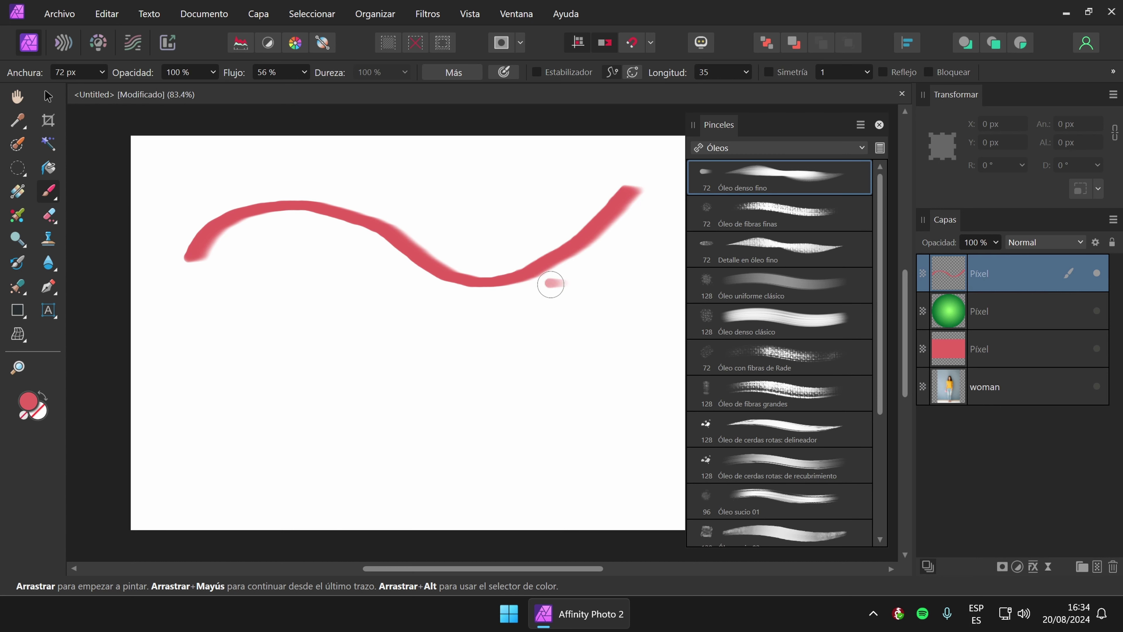
key(ctrl+z)
Paint comparison strokes with Óleo denso fino, Óleo de fibras finas and Óleo denso clásico, then undo them.
mouse_move(174, 208)
mouse_down()
mouse_move(531, 248)
mouse_move(612, 185)
mouse_up()
click(791, 217)
mouse_move(179, 291)
mouse_down()
mouse_move(298, 247)
mouse_move(437, 330)
mouse_move(589, 270)
mouse_up()
click(791, 320)
mouse_move(199, 372)
mouse_down()
mouse_move(300, 310)
mouse_move(415, 393)
mouse_move(559, 365)
mouse_up()
key(ctrl+z)
key(ctrl+z)
key(ctrl+z)
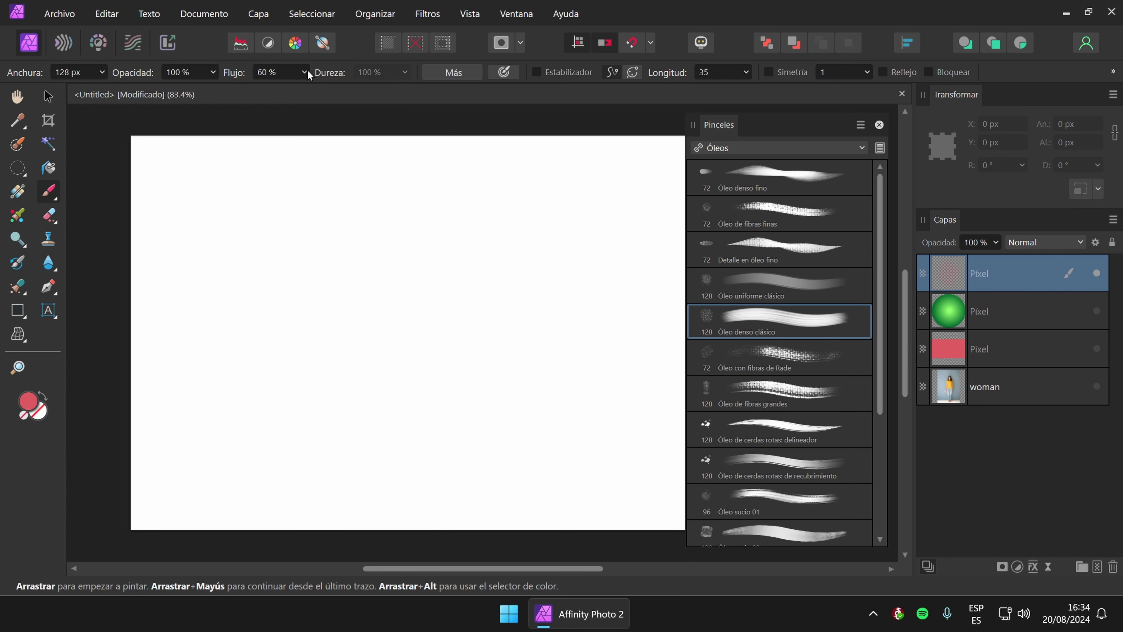
click(863, 146)
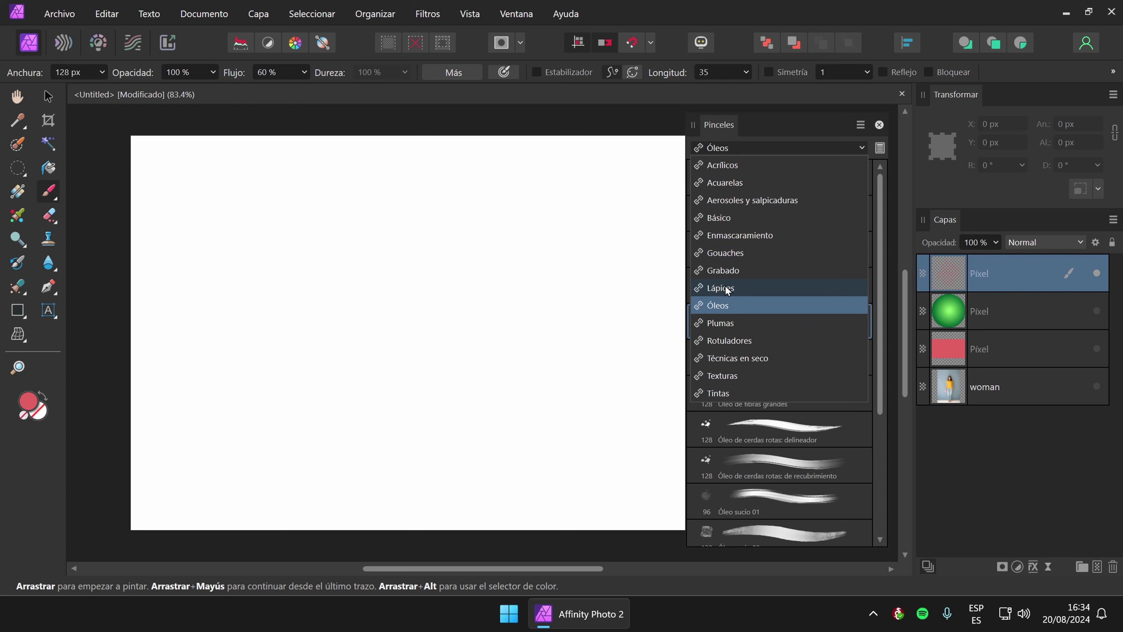
Test Pluma de fieltro de cincel clásica from Plumas, widened from 12 px to 27 px, then undo the stroke.
click(725, 323)
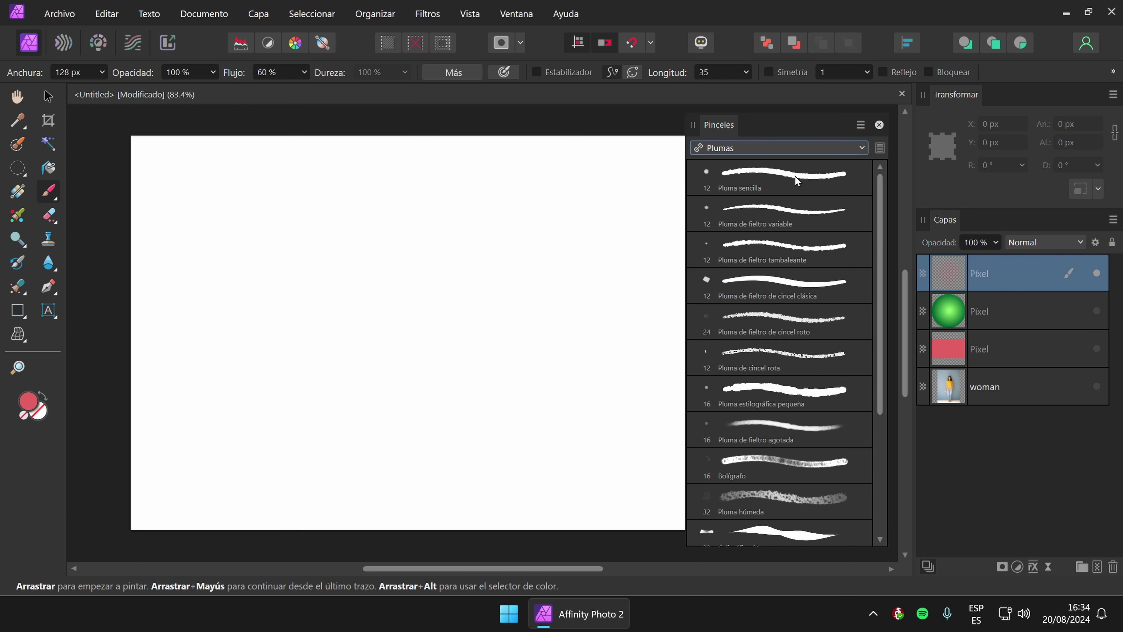
click(780, 287)
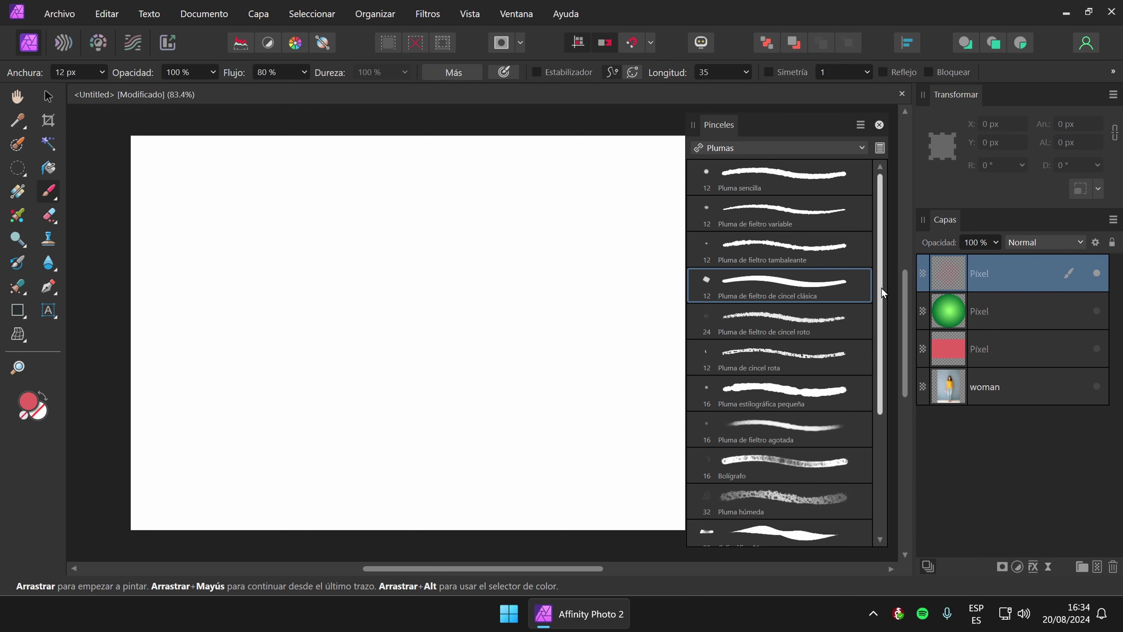
mouse_move(882, 292)
mouse_down()
mouse_move(885, 451)
mouse_move(879, 292)
mouse_up()
click(204, 245)
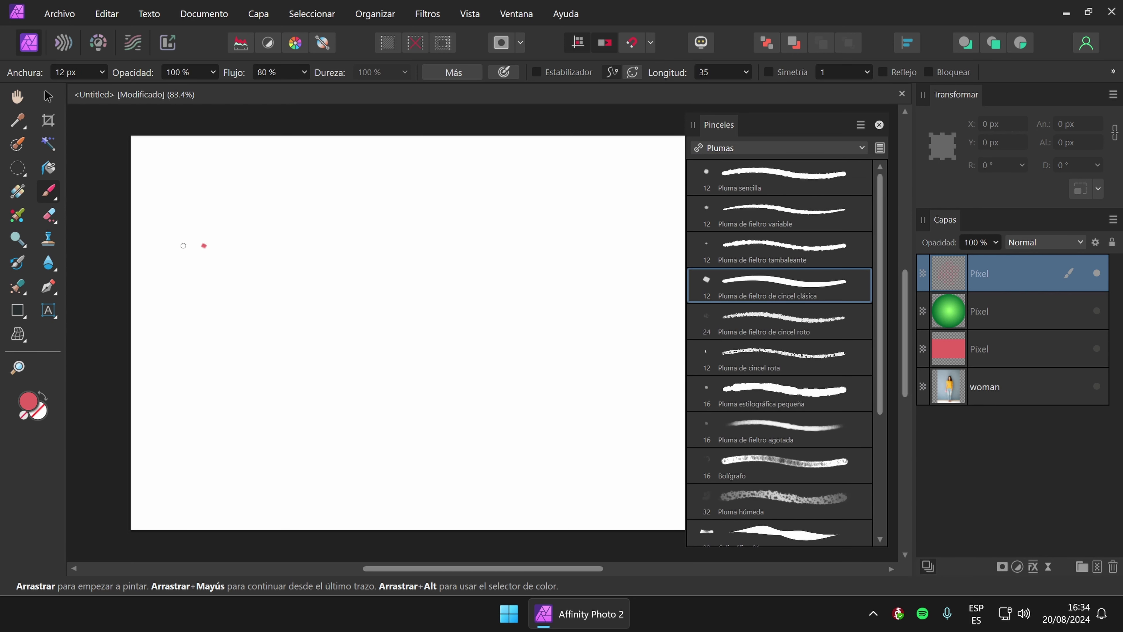
click(102, 72)
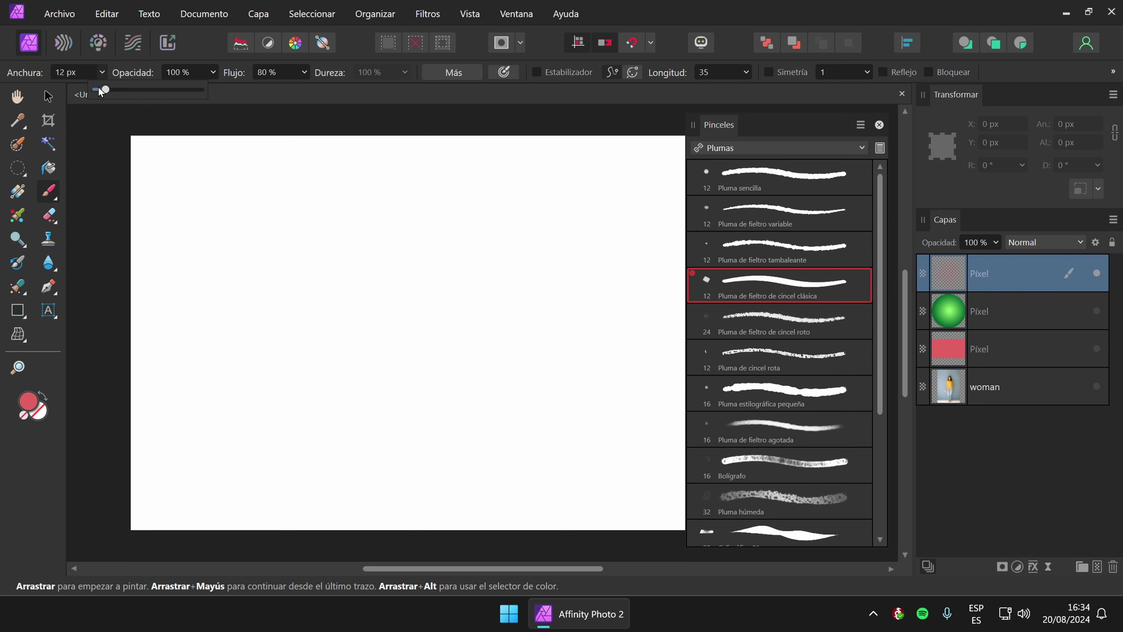
drag(103, 92, 119, 92)
mouse_move(163, 217)
mouse_down()
mouse_move(269, 201)
mouse_move(461, 234)
mouse_move(641, 206)
mouse_up()
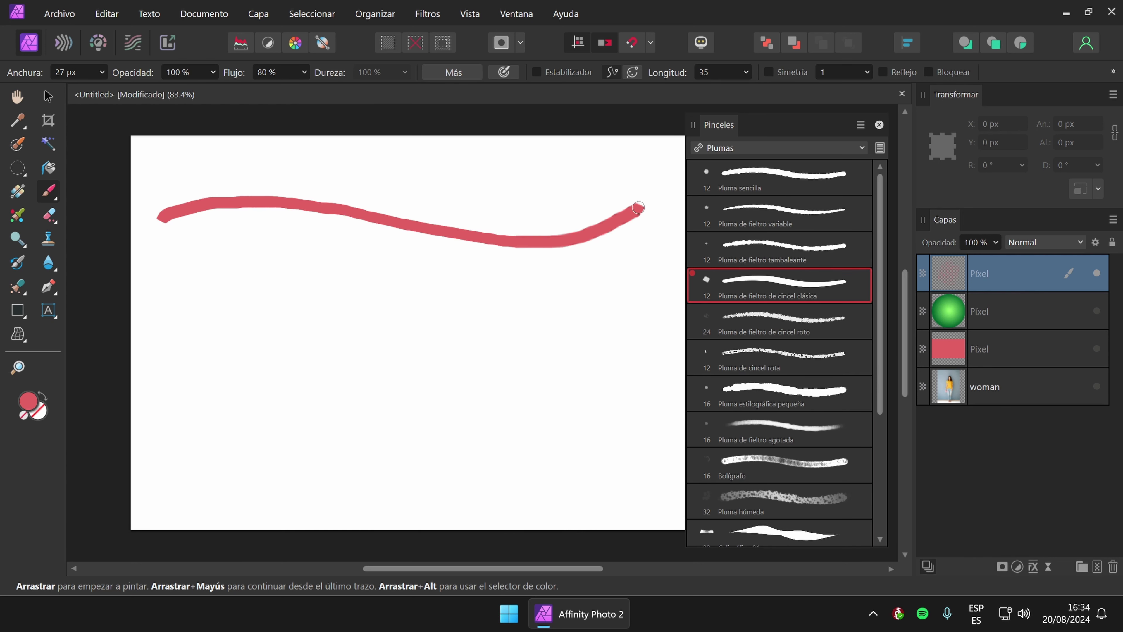
key(ctrl+z)
Compare test strokes at 100% flow and at 16% flow, undoing each one.
click(303, 72)
drag(305, 90, 333, 95)
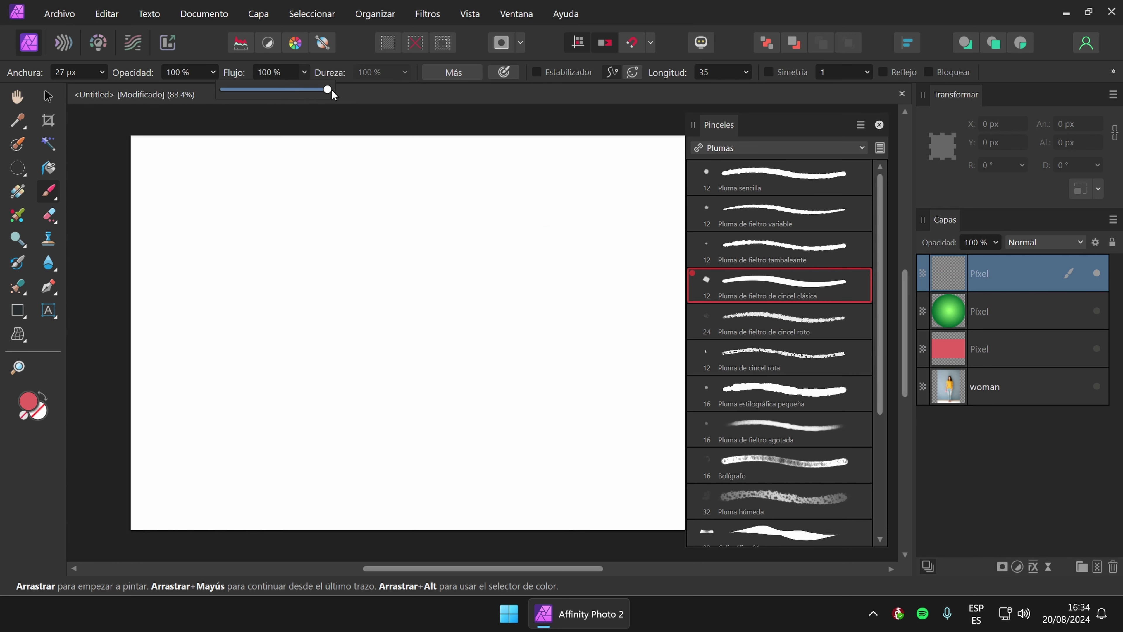
mouse_move(165, 266)
mouse_down()
mouse_move(179, 240)
mouse_move(280, 214)
mouse_move(429, 261)
mouse_move(608, 240)
mouse_move(663, 200)
mouse_up()
key(ctrl+z)
click(305, 72)
drag(304, 94, 228, 99)
mouse_move(166, 279)
mouse_down()
mouse_move(255, 219)
mouse_move(524, 310)
mouse_move(632, 189)
mouse_up()
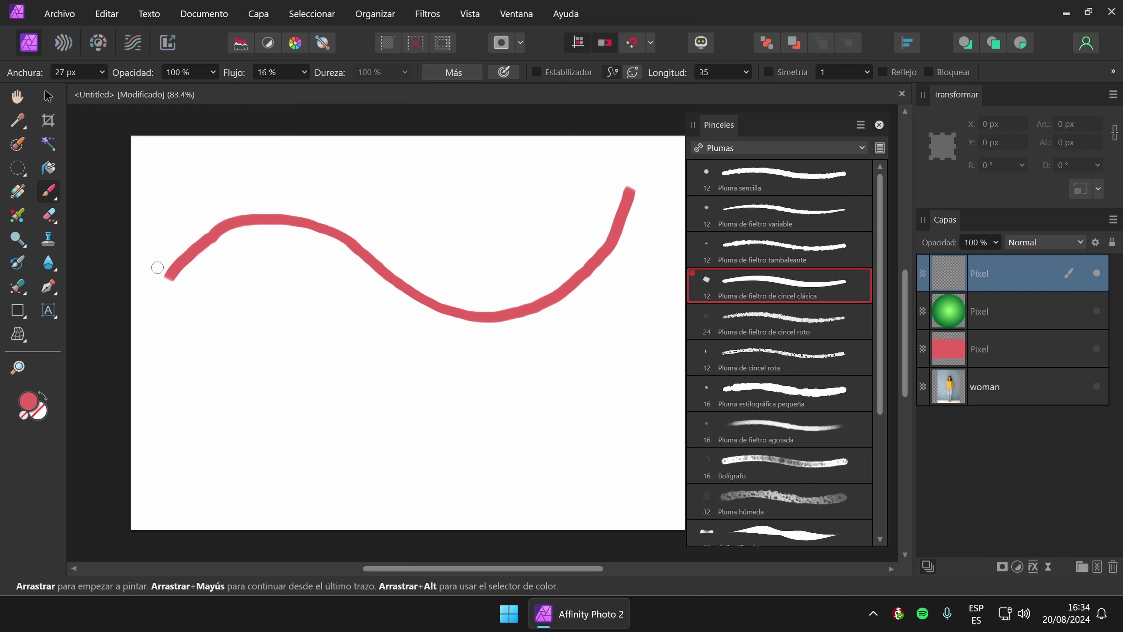
key(ctrl+z)
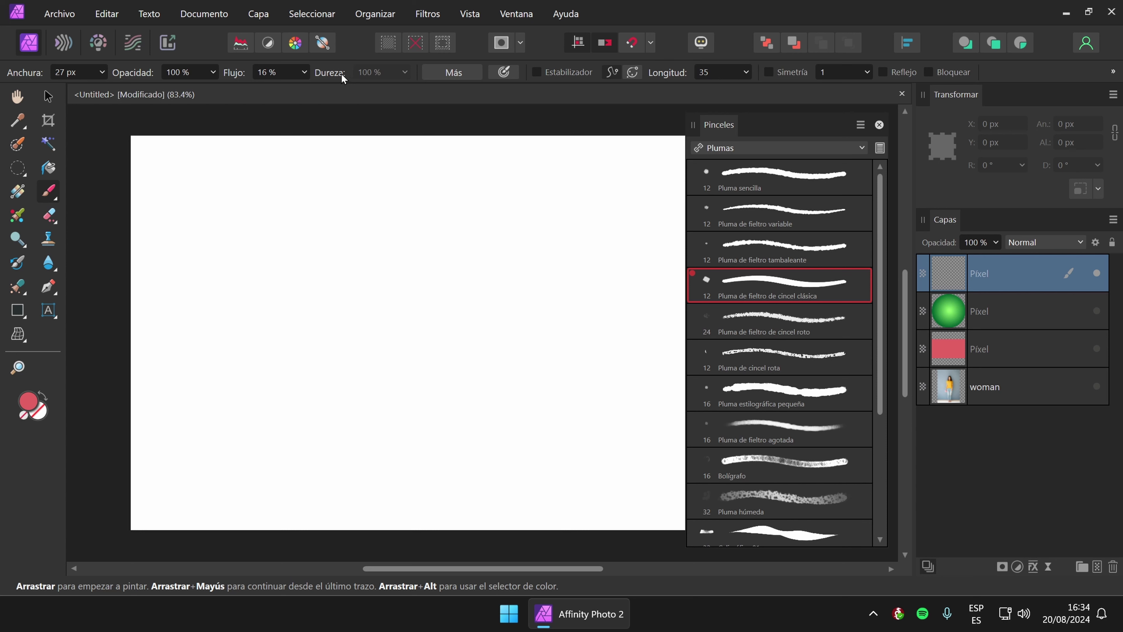
Browse the Plumas pens and settle on Pluma de fieltro agotada.
click(789, 217)
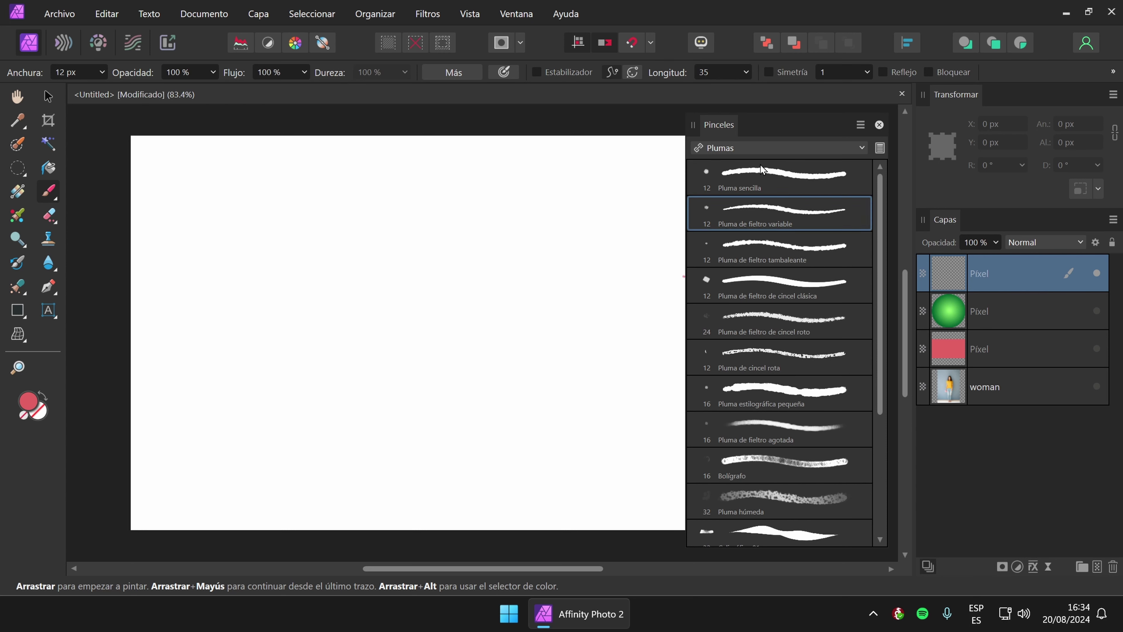
click(724, 170)
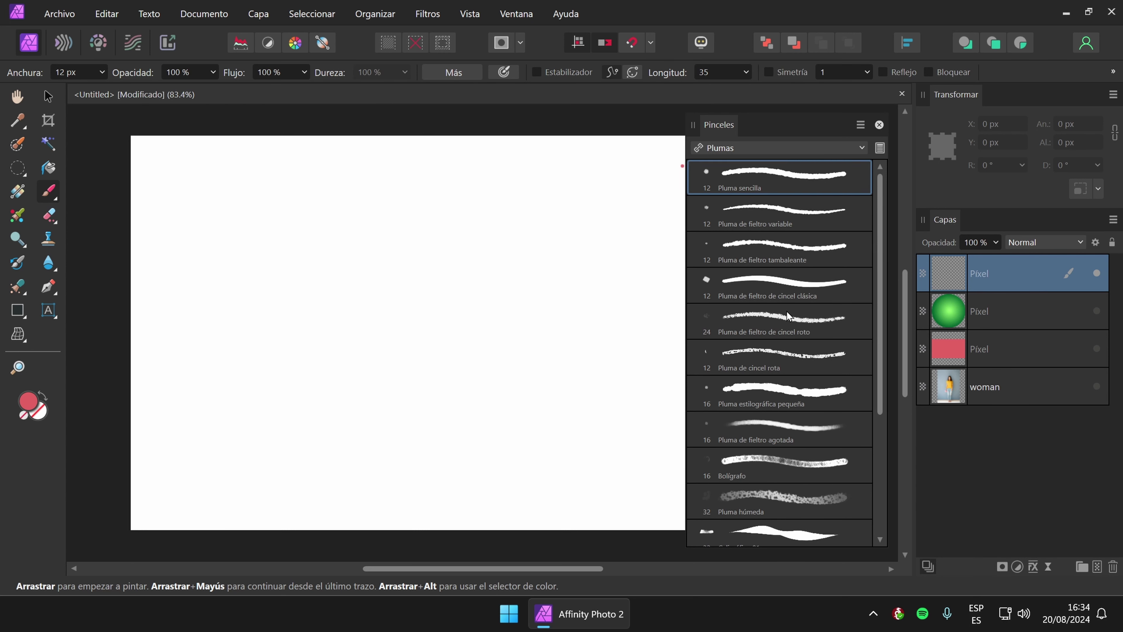
click(770, 398)
click(791, 426)
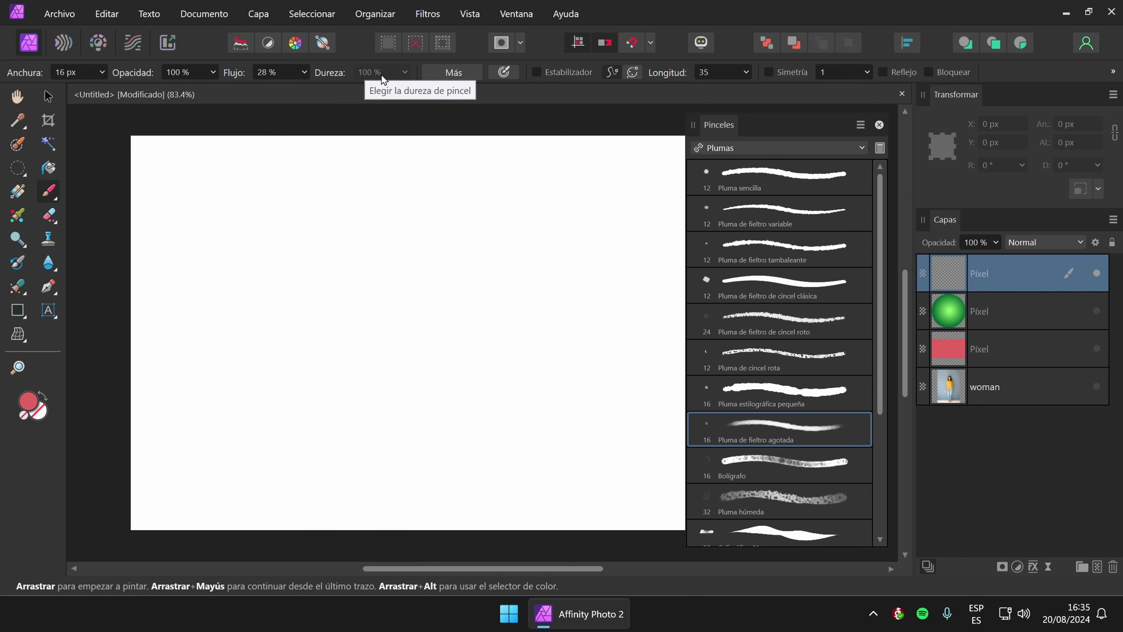
Set the brush to 112 px, 1% spacing, 39% flow and 0% rotation, then pick Pluma de cincel rota.
click(446, 73)
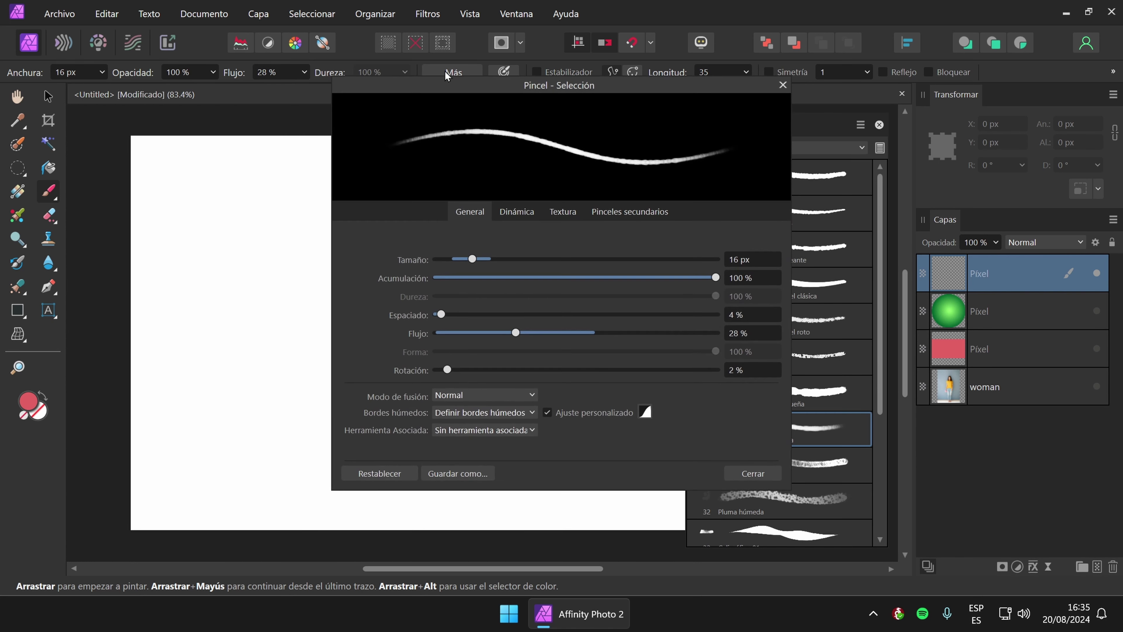
drag(466, 81, 338, 115)
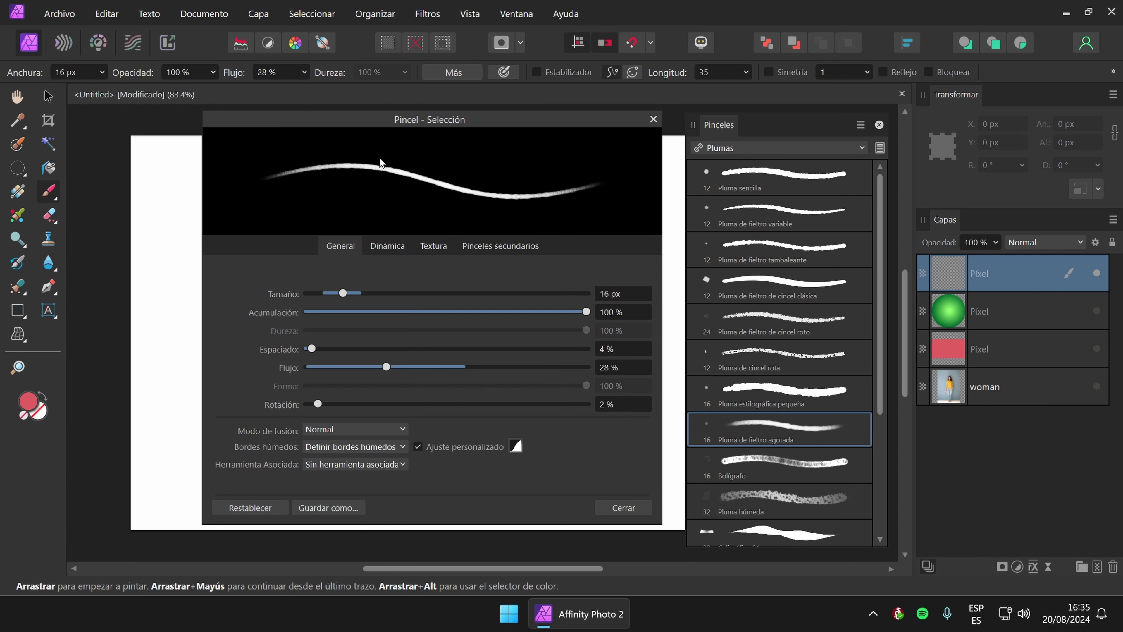
drag(311, 346, 379, 365)
drag(340, 295, 449, 294)
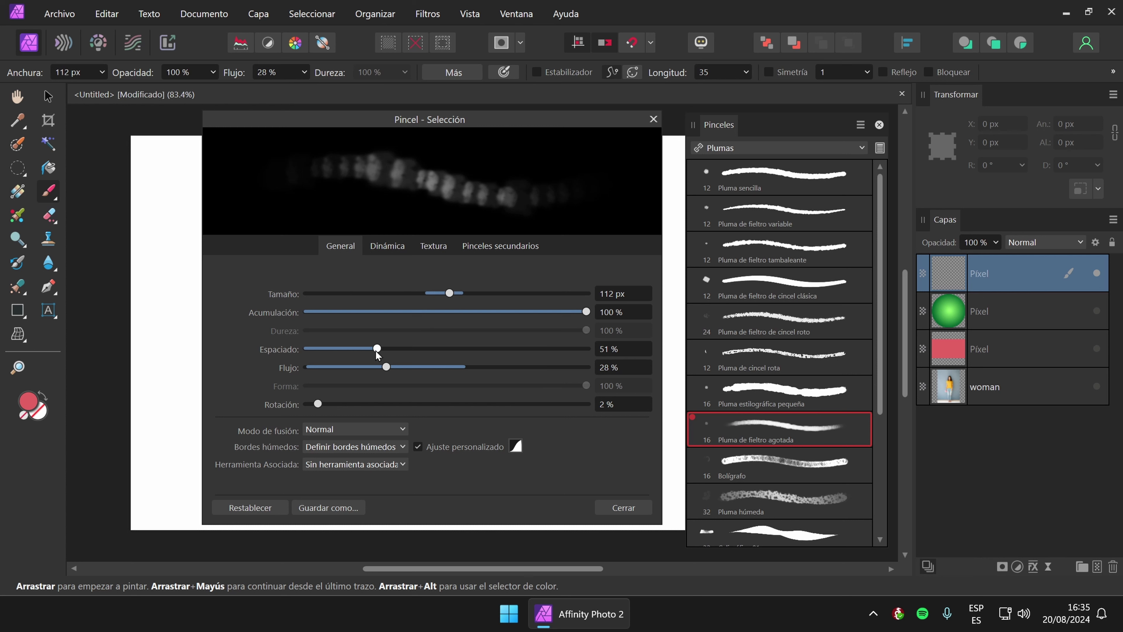
mouse_move(377, 349)
mouse_down()
mouse_move(321, 350)
mouse_move(283, 330)
mouse_move(324, 350)
mouse_move(404, 354)
mouse_up()
mouse_move(397, 354)
mouse_down()
mouse_move(367, 354)
mouse_move(482, 342)
mouse_move(306, 346)
mouse_up()
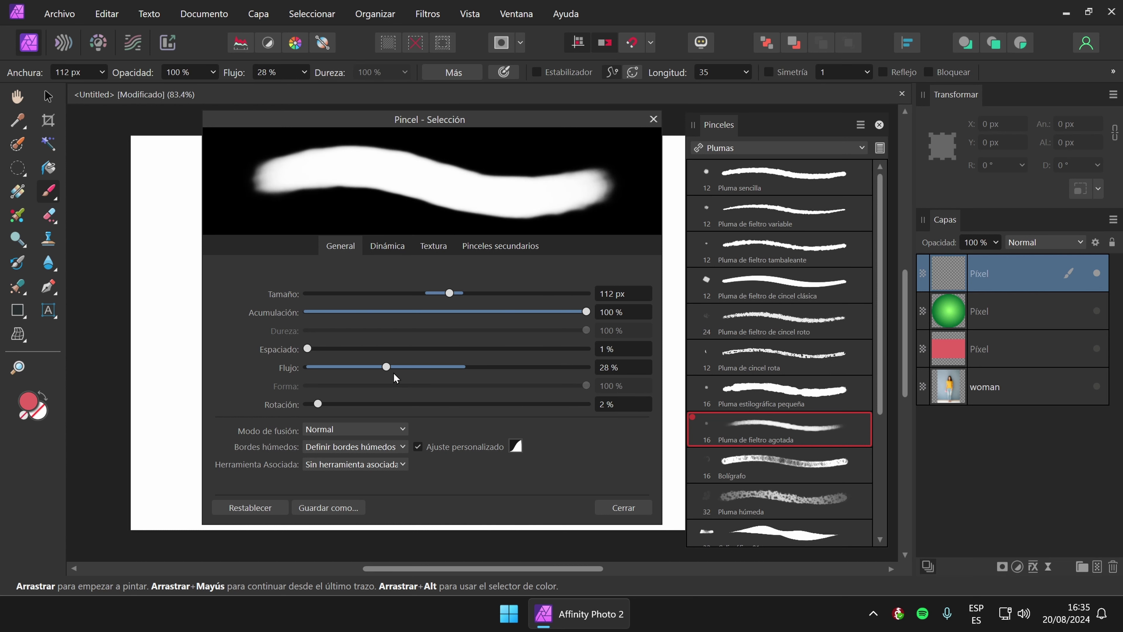
mouse_move(386, 367)
mouse_down()
mouse_move(593, 364)
mouse_move(309, 365)
mouse_move(306, 356)
mouse_move(418, 368)
mouse_up()
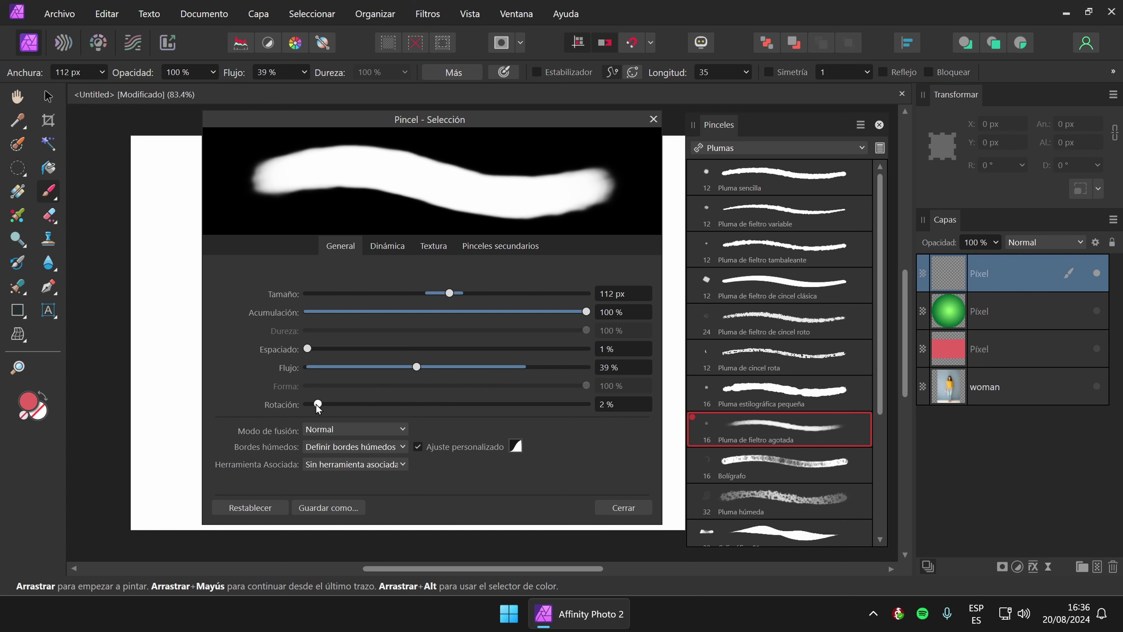
mouse_move(318, 405)
mouse_down()
mouse_move(515, 404)
mouse_move(308, 400)
mouse_up()
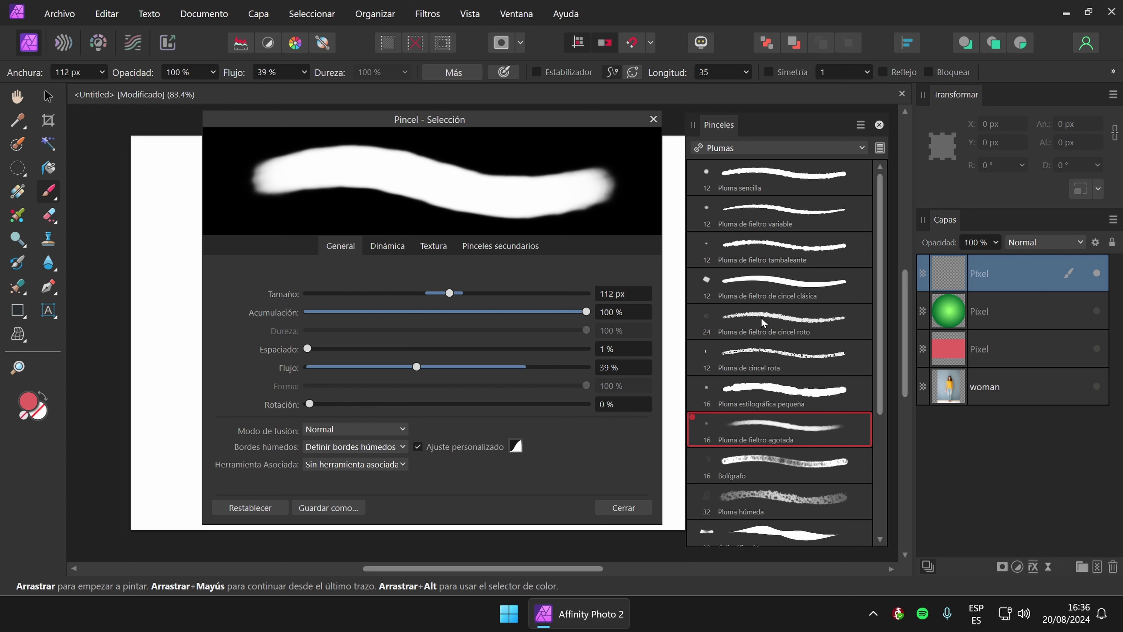
click(781, 368)
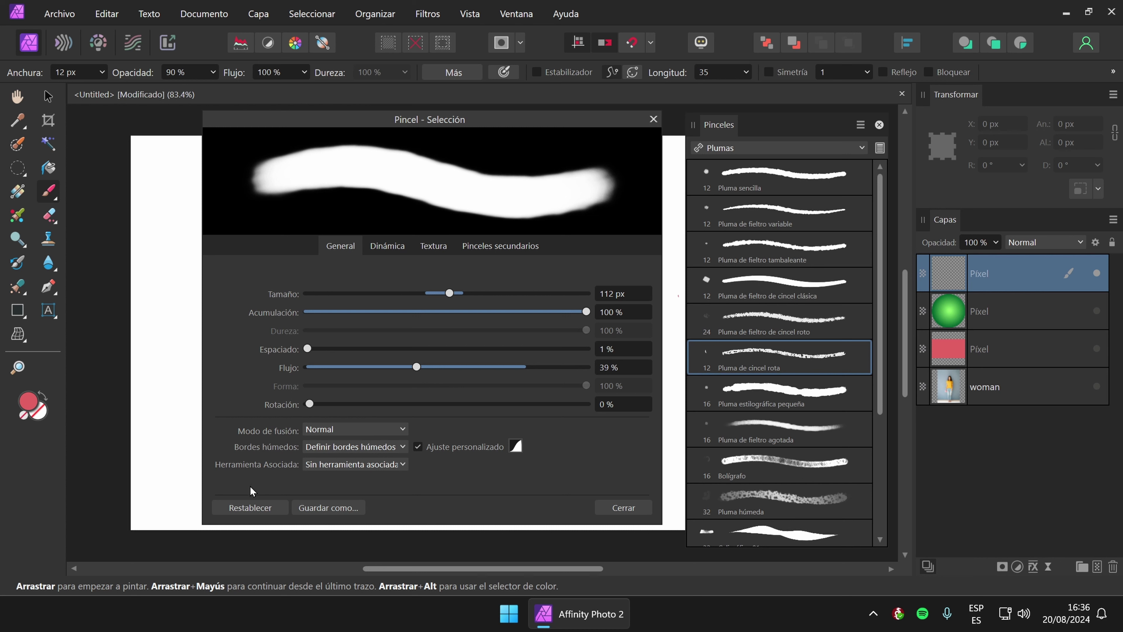
Reset the brush, review its Dinámica, Textura and Pinceles secundarios tabs, then close the settings.
click(251, 507)
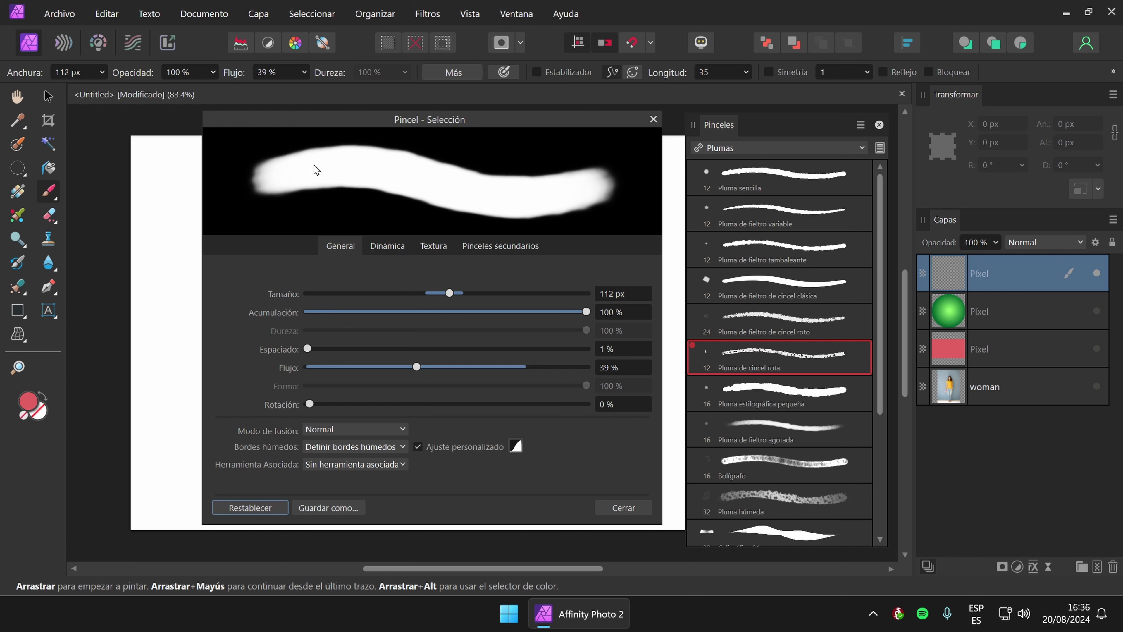
click(384, 246)
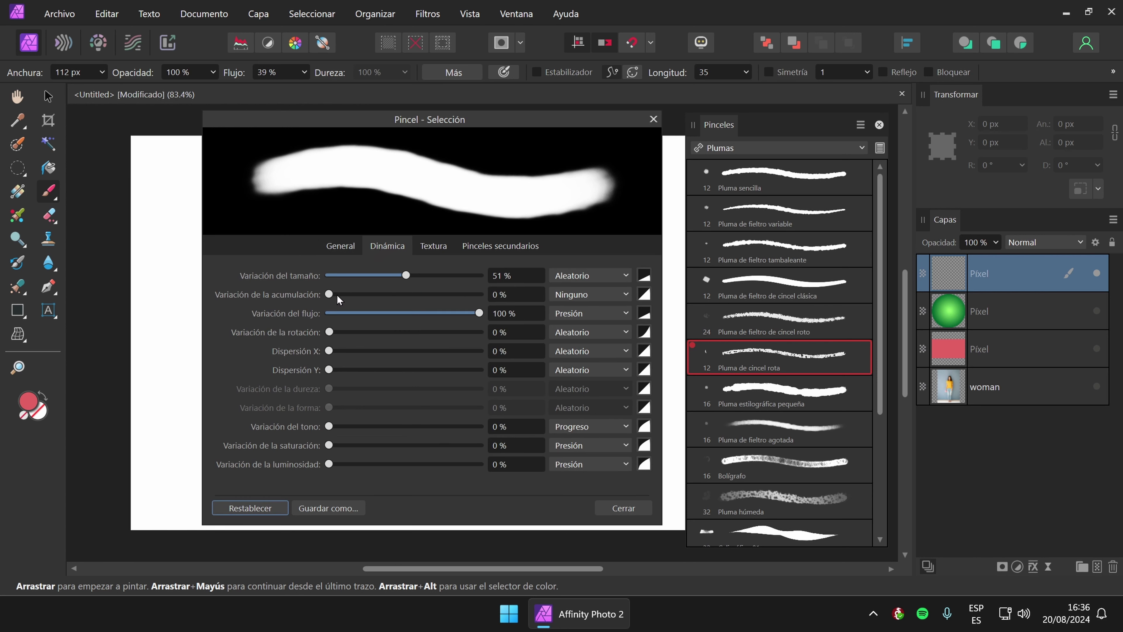
click(433, 248)
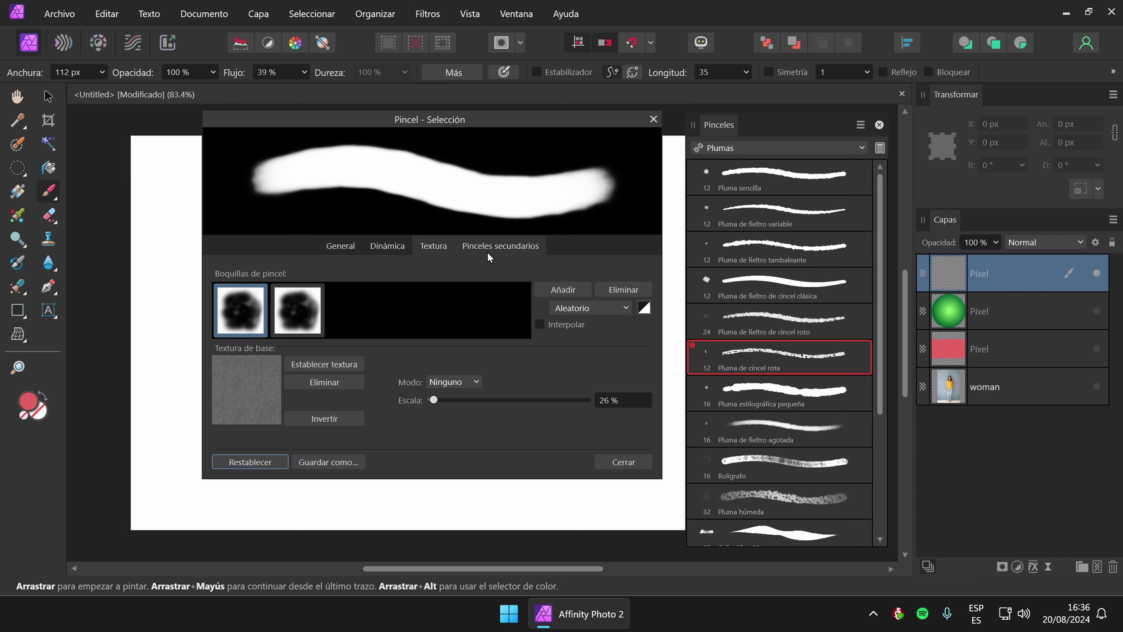
click(498, 251)
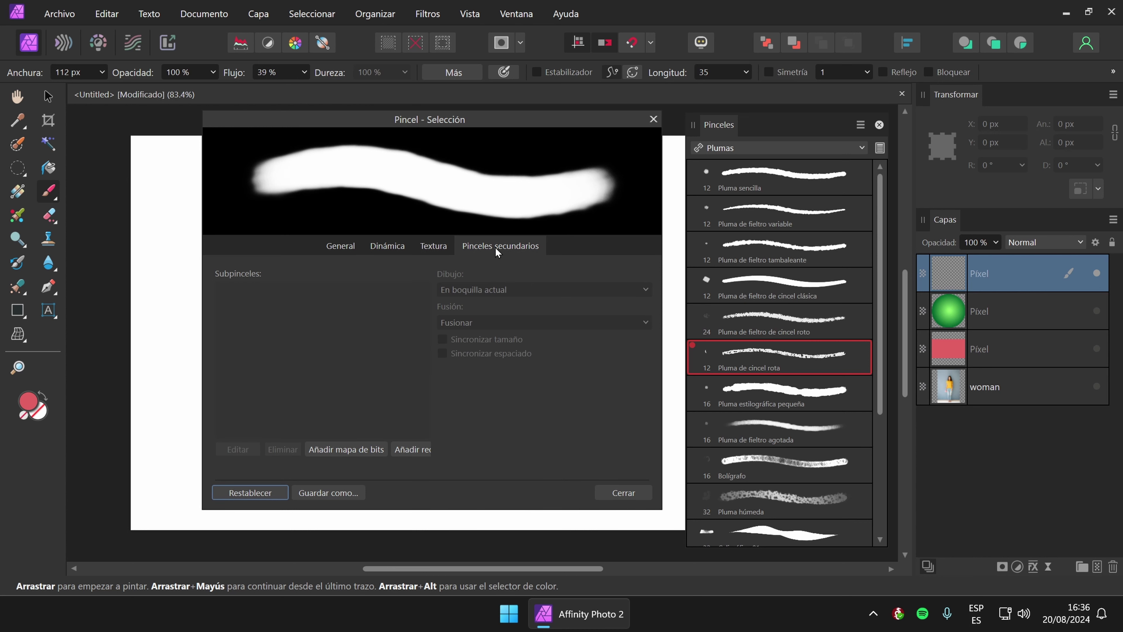
click(342, 251)
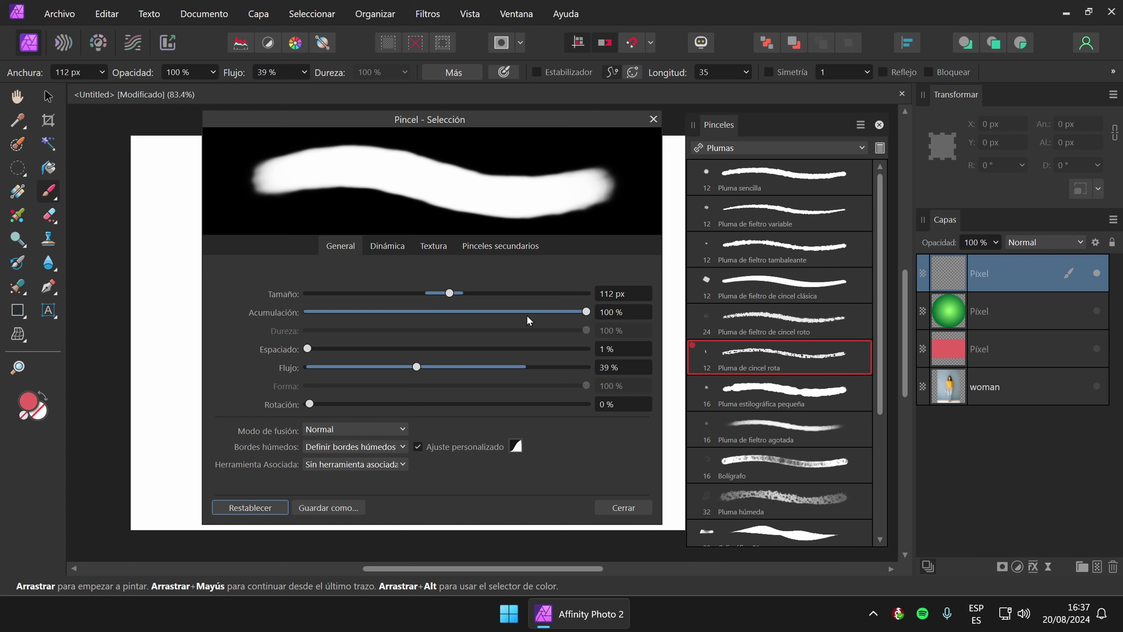
click(373, 247)
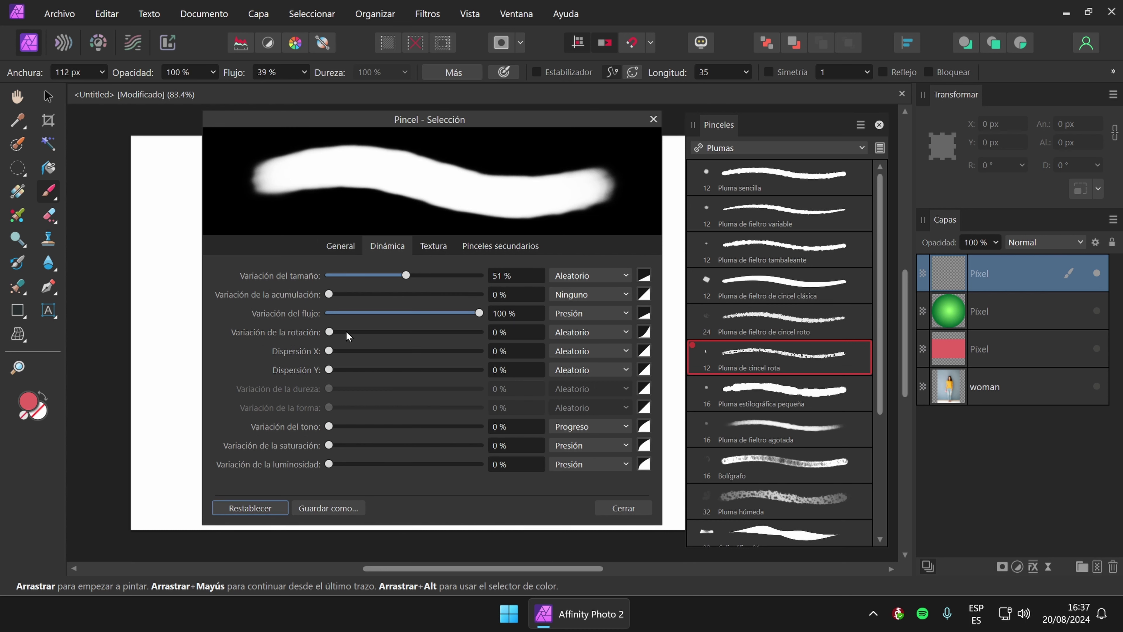
click(343, 246)
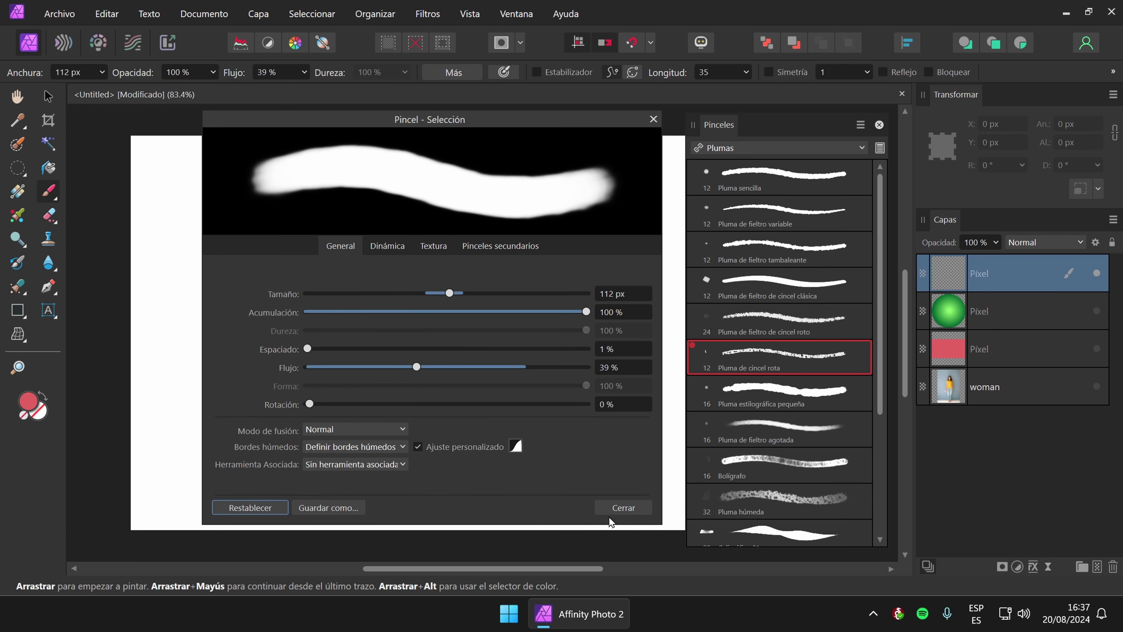
click(613, 509)
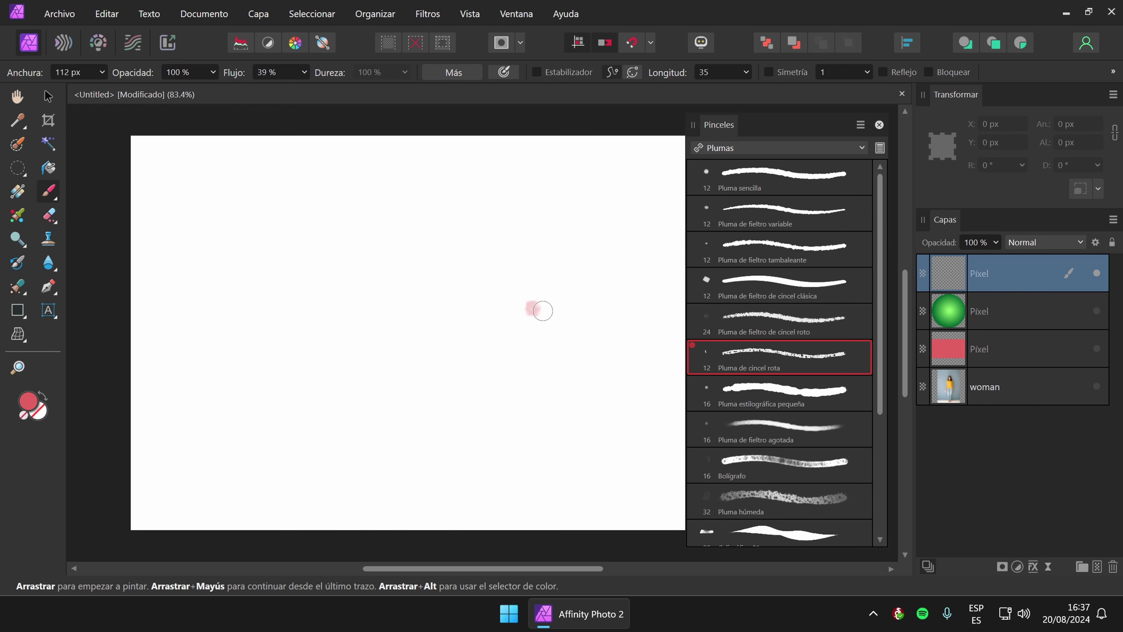
Test Pluma húmeda with a wavy stroke, then paint a second stroke at 63 px width.
click(793, 403)
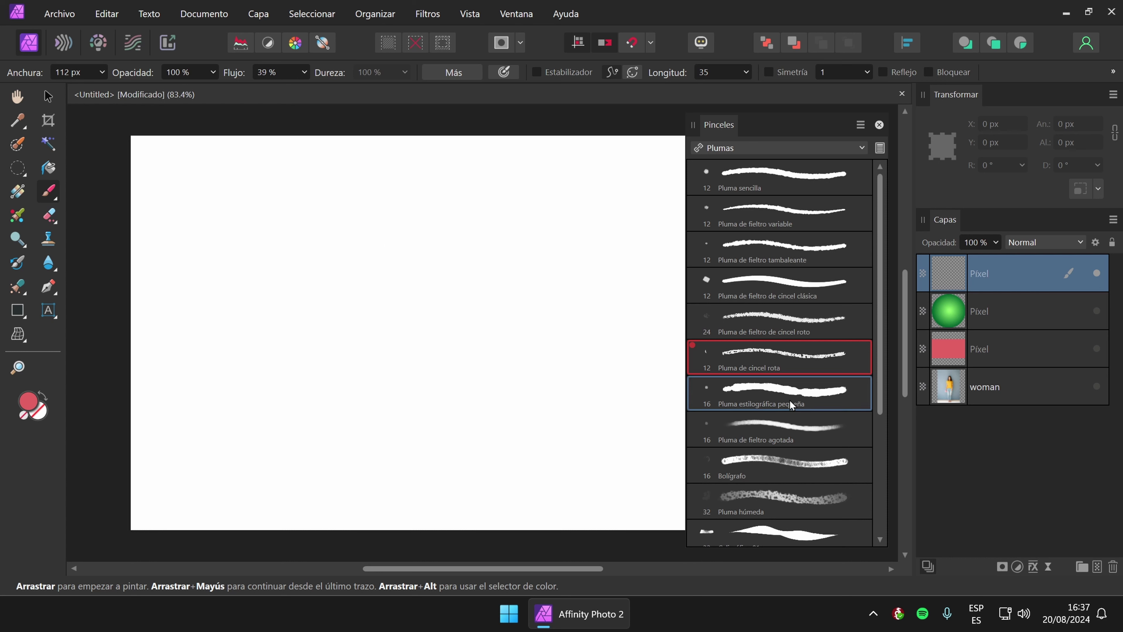
click(774, 494)
mouse_move(189, 244)
mouse_down()
mouse_move(445, 248)
mouse_move(606, 218)
mouse_up()
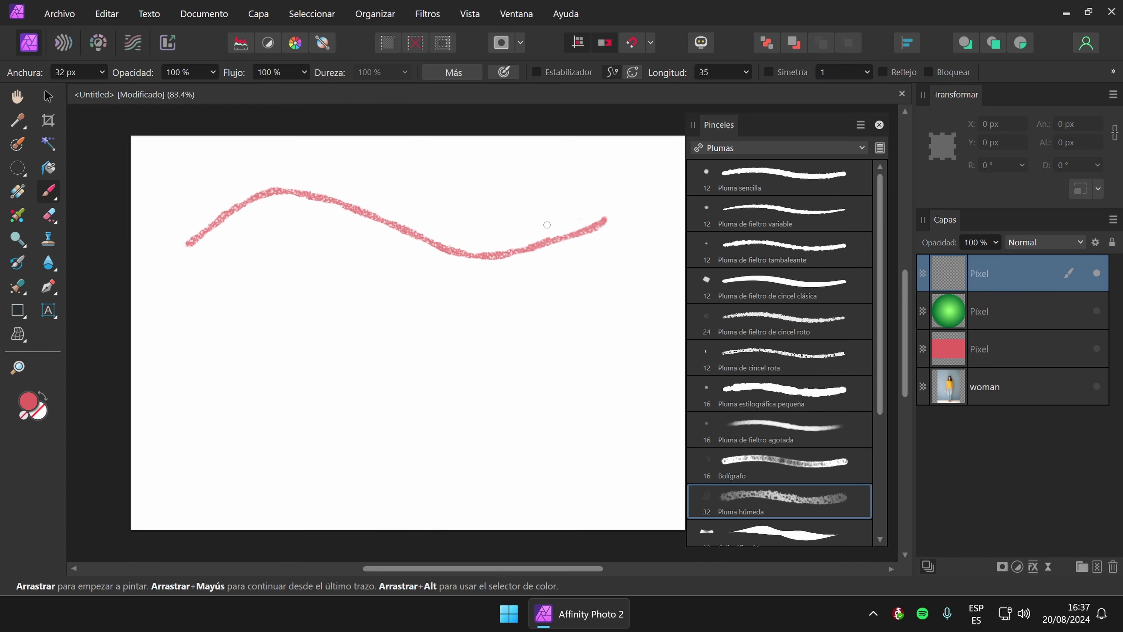
click(101, 73)
drag(101, 89, 124, 90)
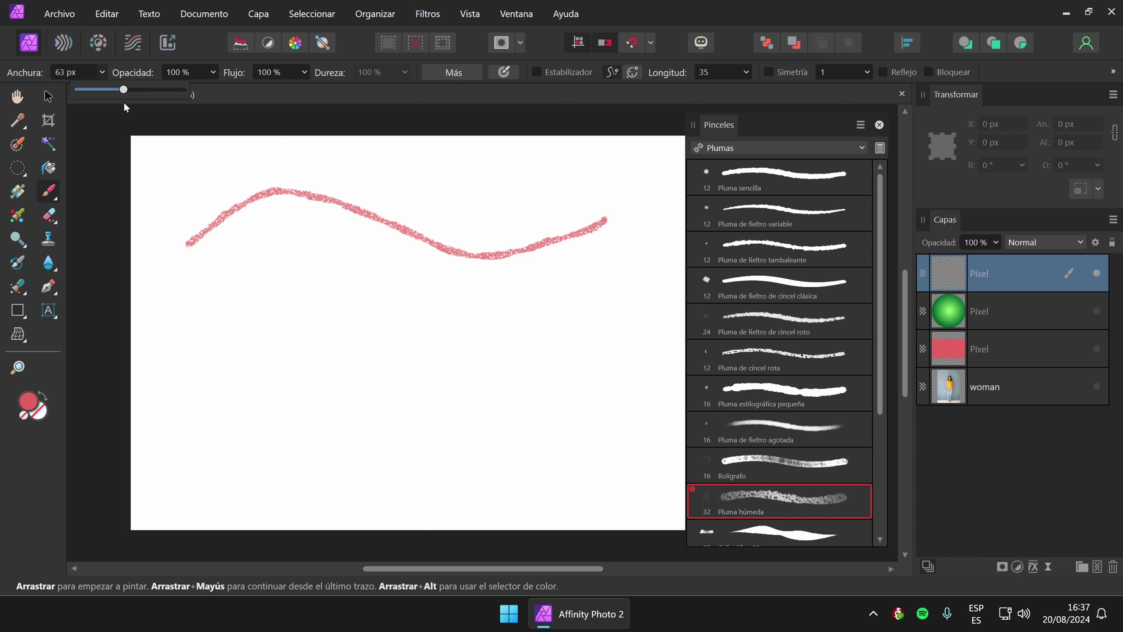
mouse_move(177, 308)
mouse_down()
mouse_move(279, 238)
mouse_move(393, 303)
mouse_move(565, 339)
mouse_move(621, 327)
mouse_up()
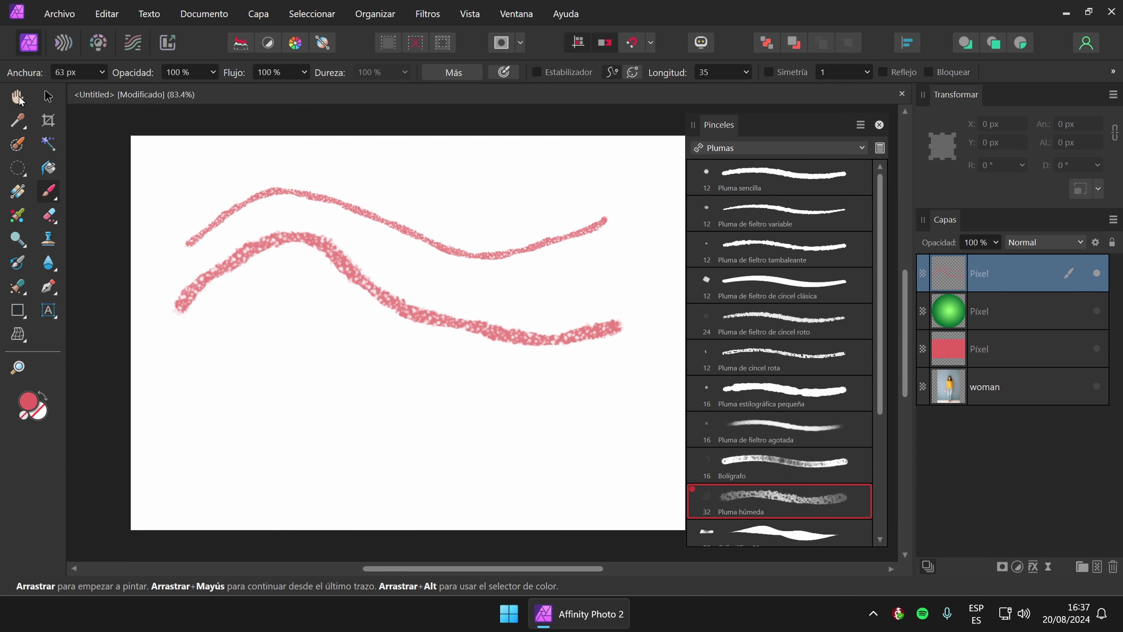
Delete the pen-stroke layer, close the brushes panel and add a fresh empty pixel layer.
click(48, 98)
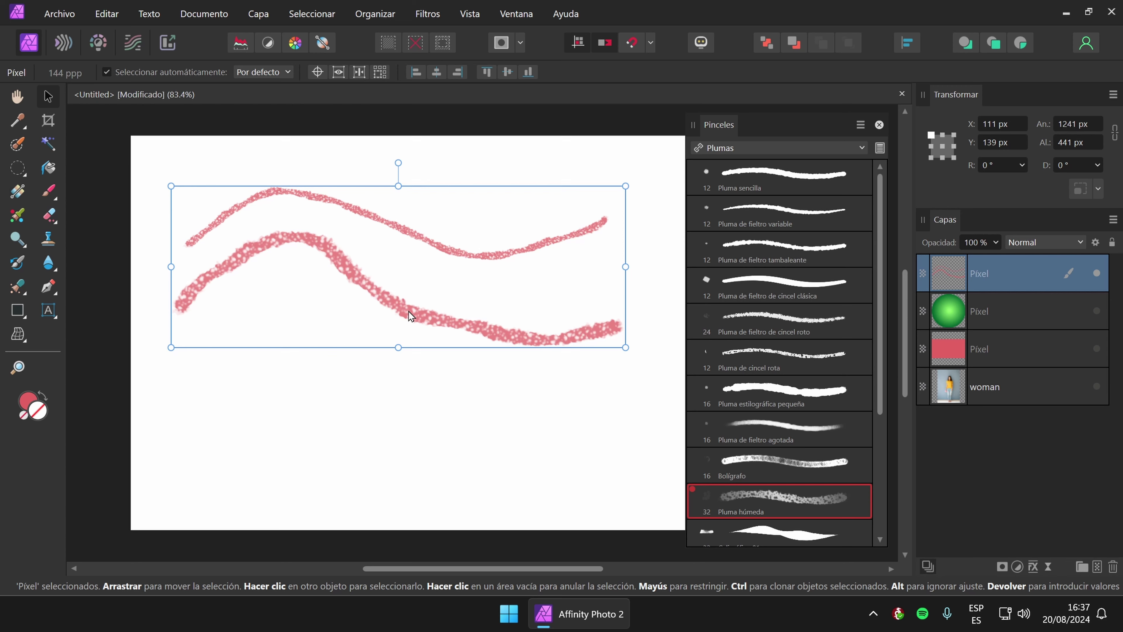
drag(412, 316, 423, 359)
key(Delete)
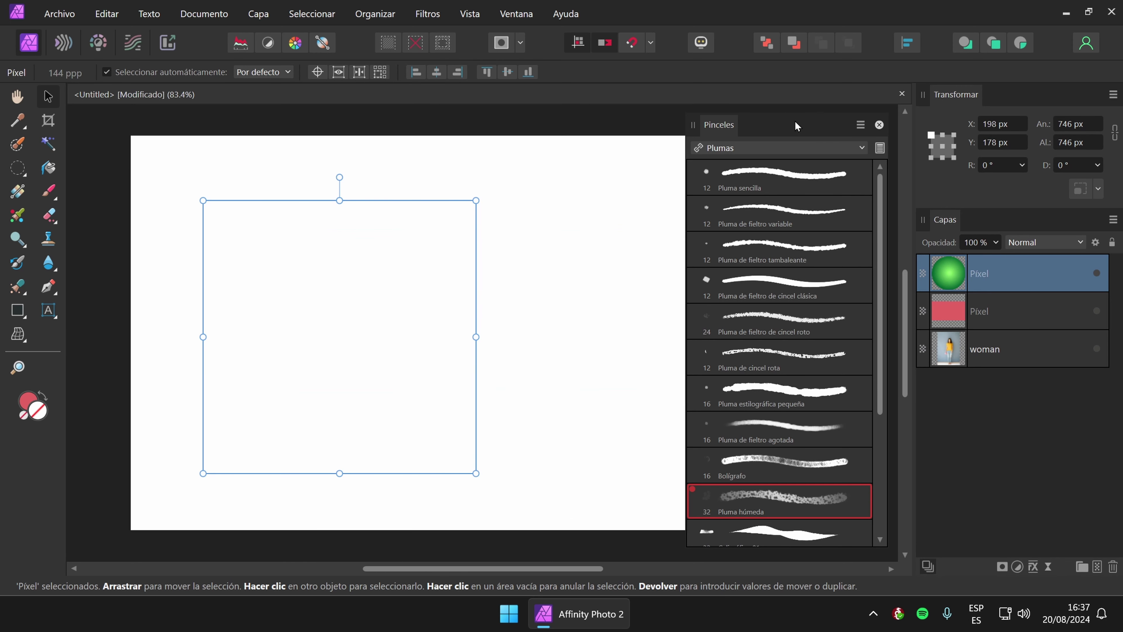
drag(798, 127, 659, 128)
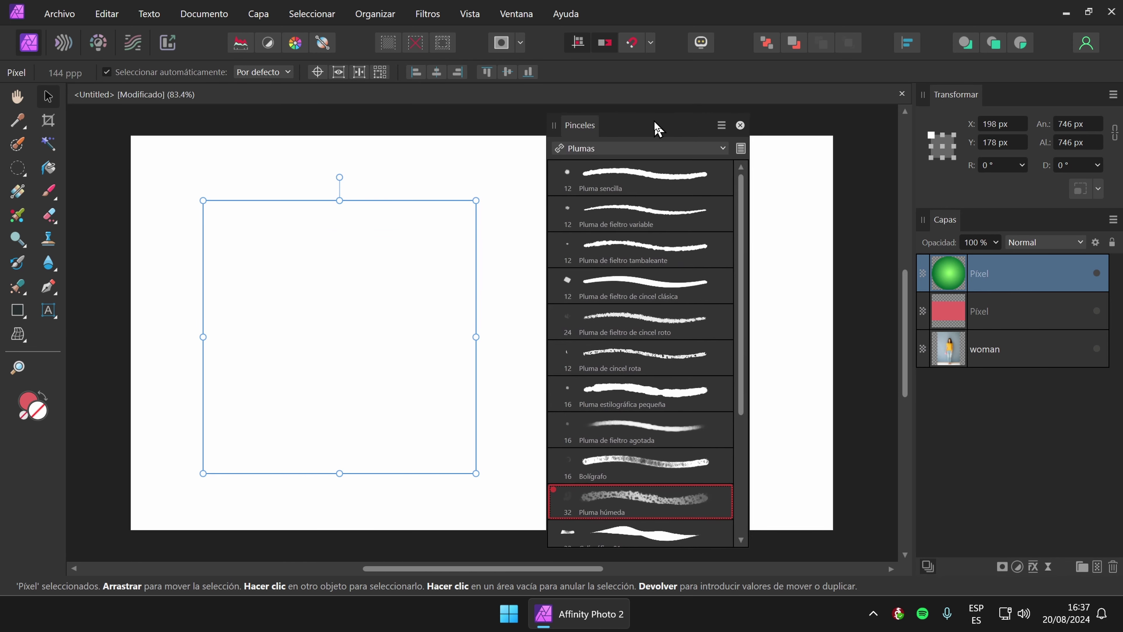
click(740, 126)
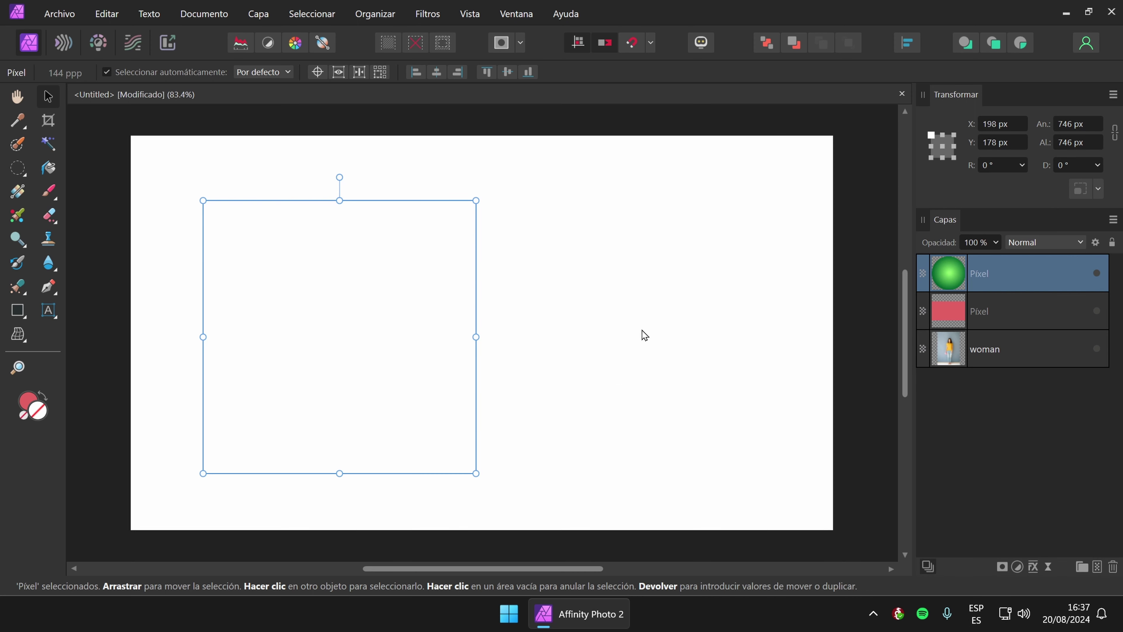
click(1096, 566)
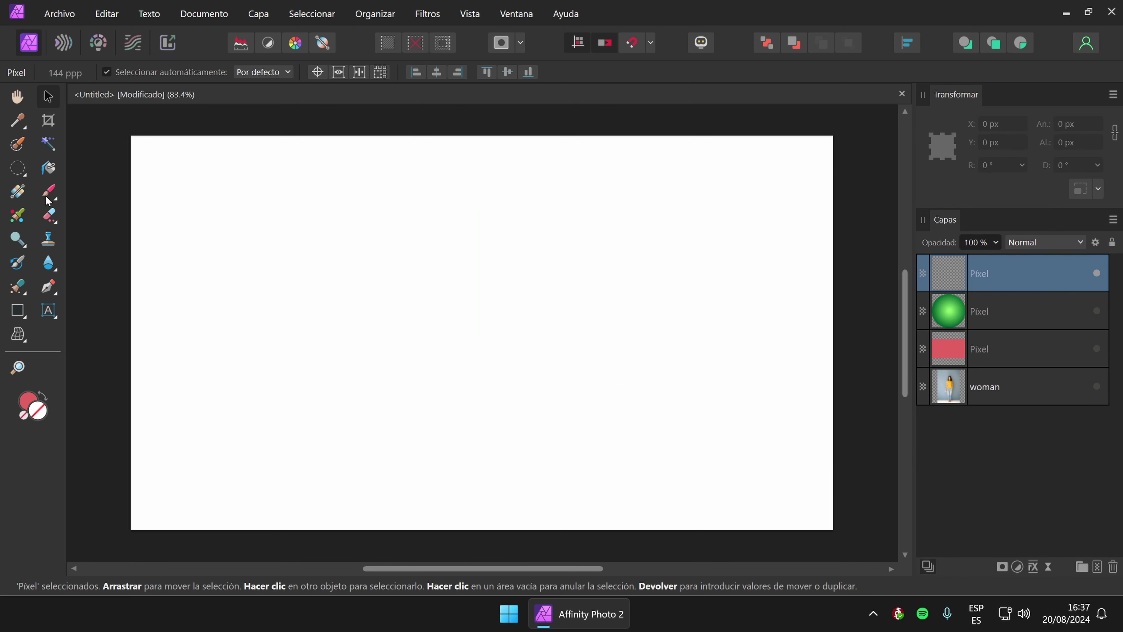
Select the Color Replacement Brush, show the woman photo layer, and set Anchura to 35 px.
click(53, 200)
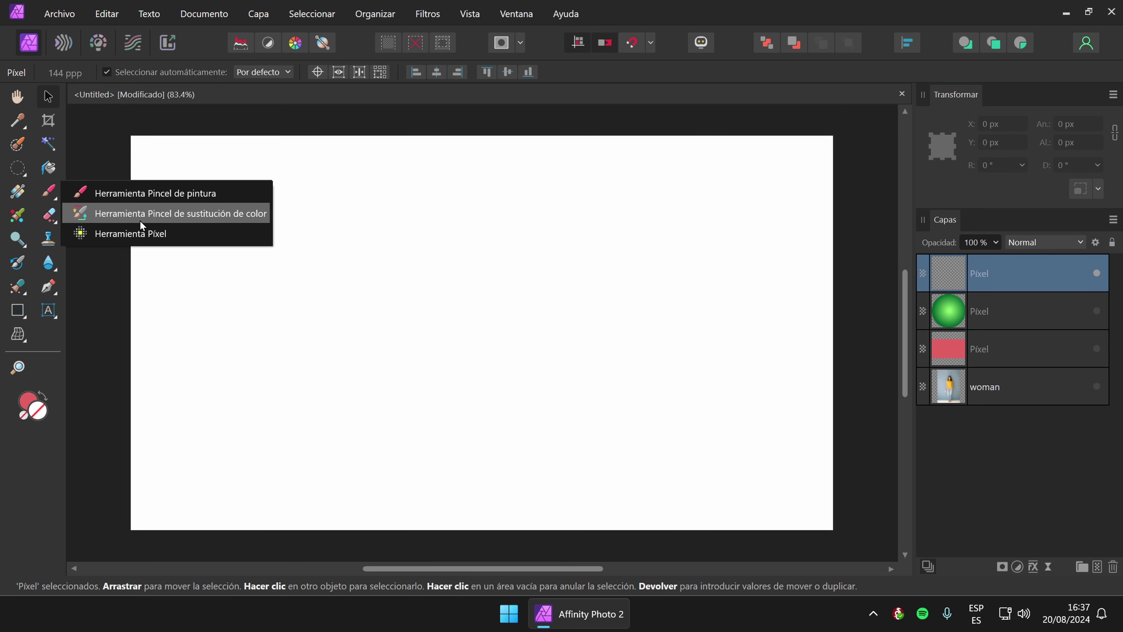
click(233, 215)
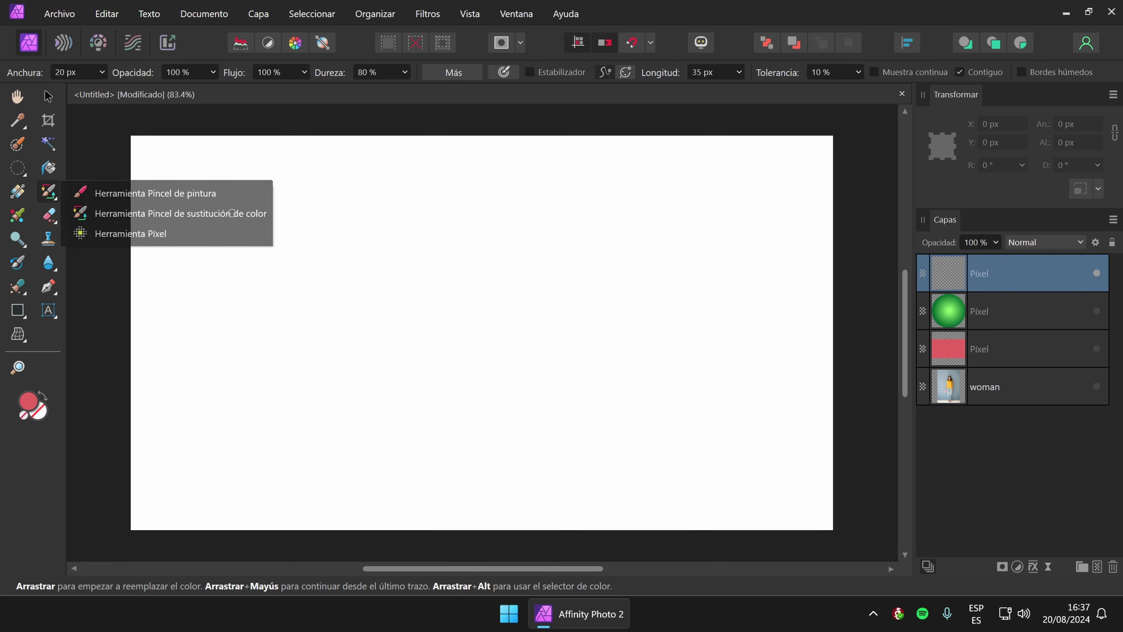
click(1097, 387)
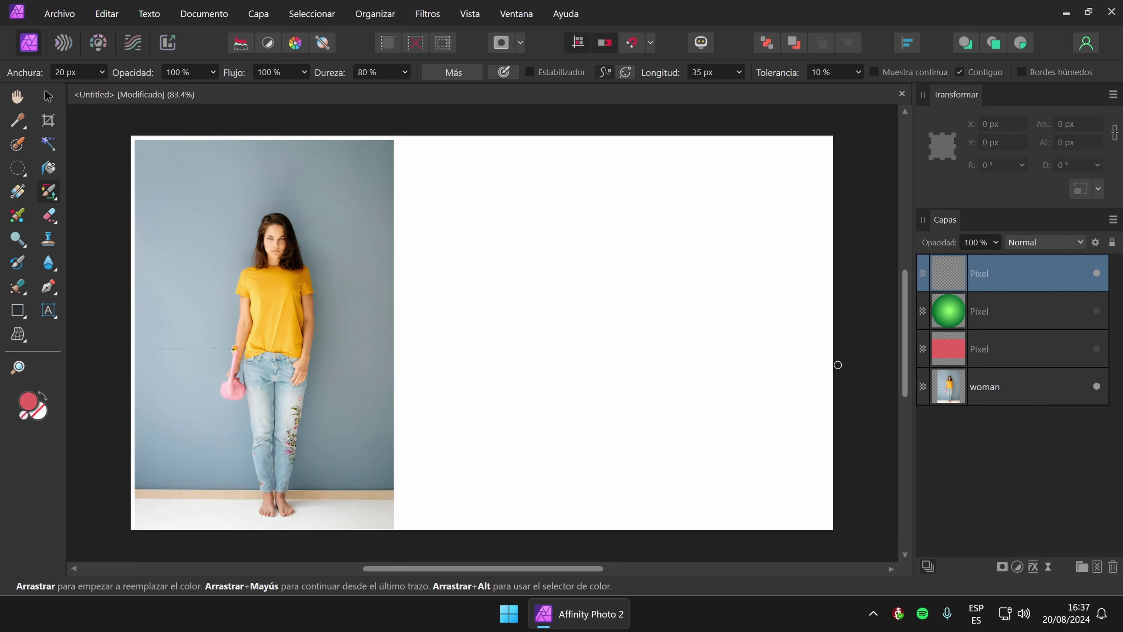
scroll(277, 327, up, 3)
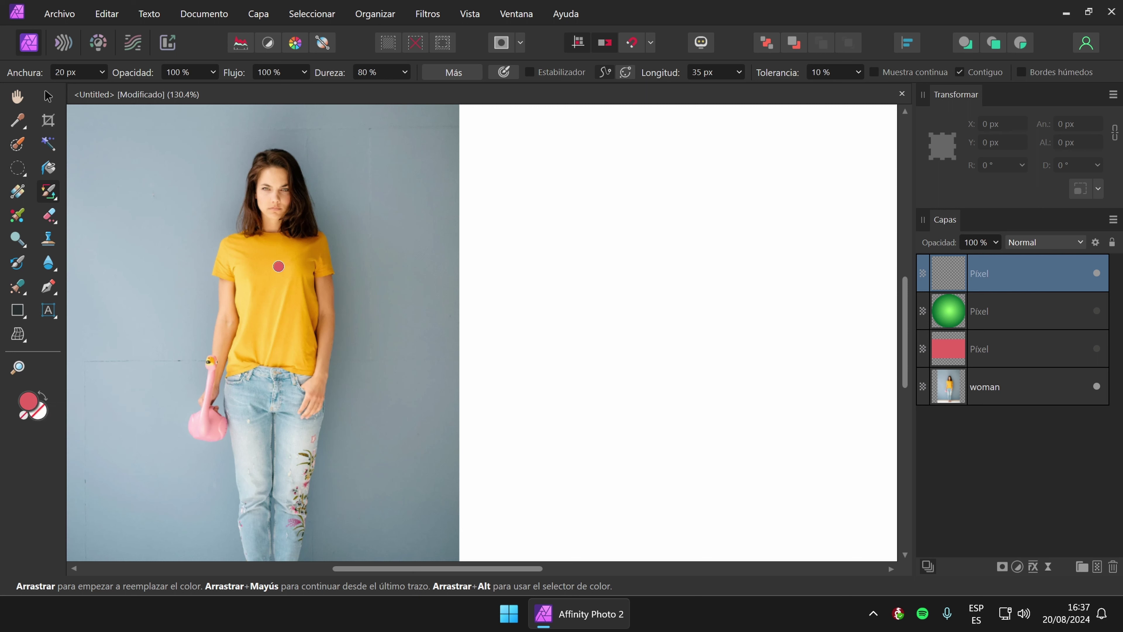
click(105, 68)
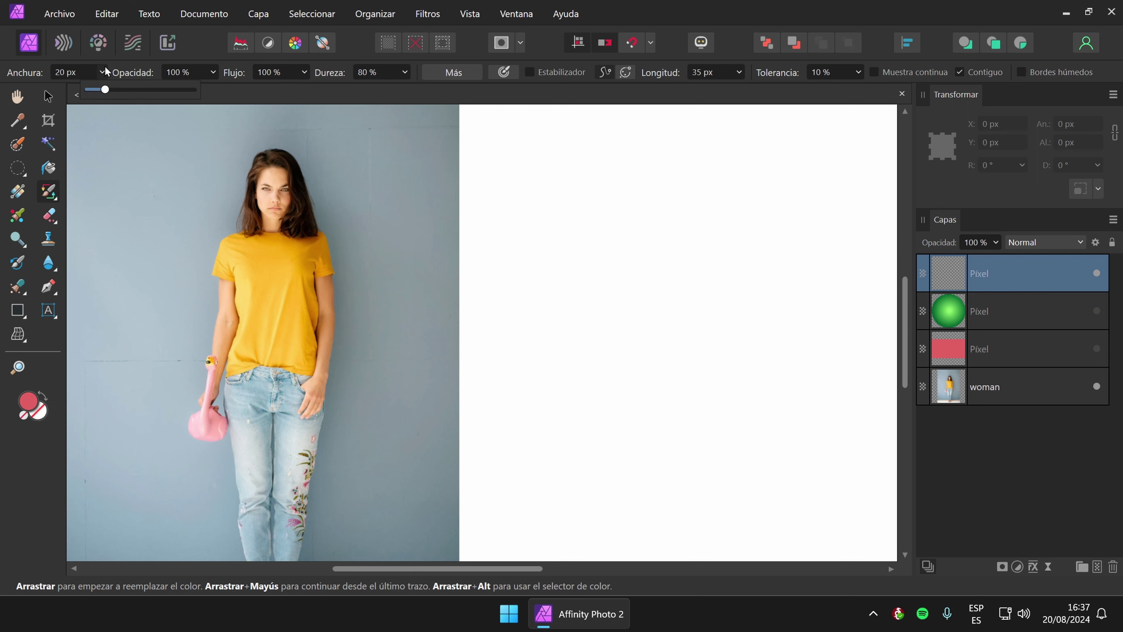
drag(108, 98, 119, 99)
click(584, 287)
Test red dabs and strokes on the shirt and grey wall, undoing the first dab.
click(278, 282)
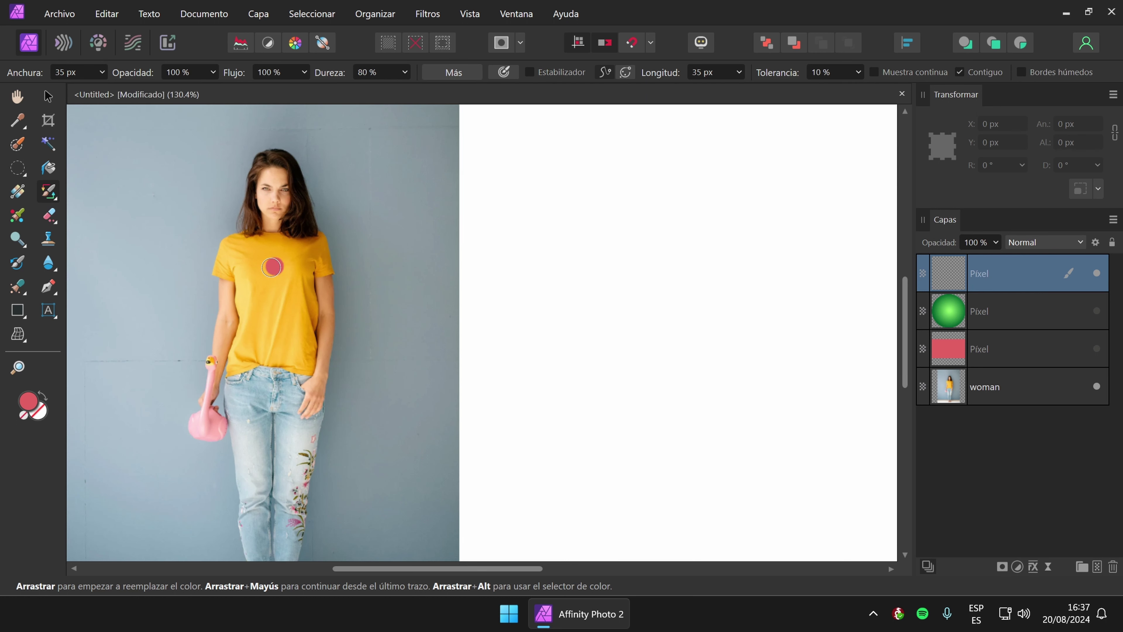
scroll(274, 271, up, 3)
key(ctrl+z)
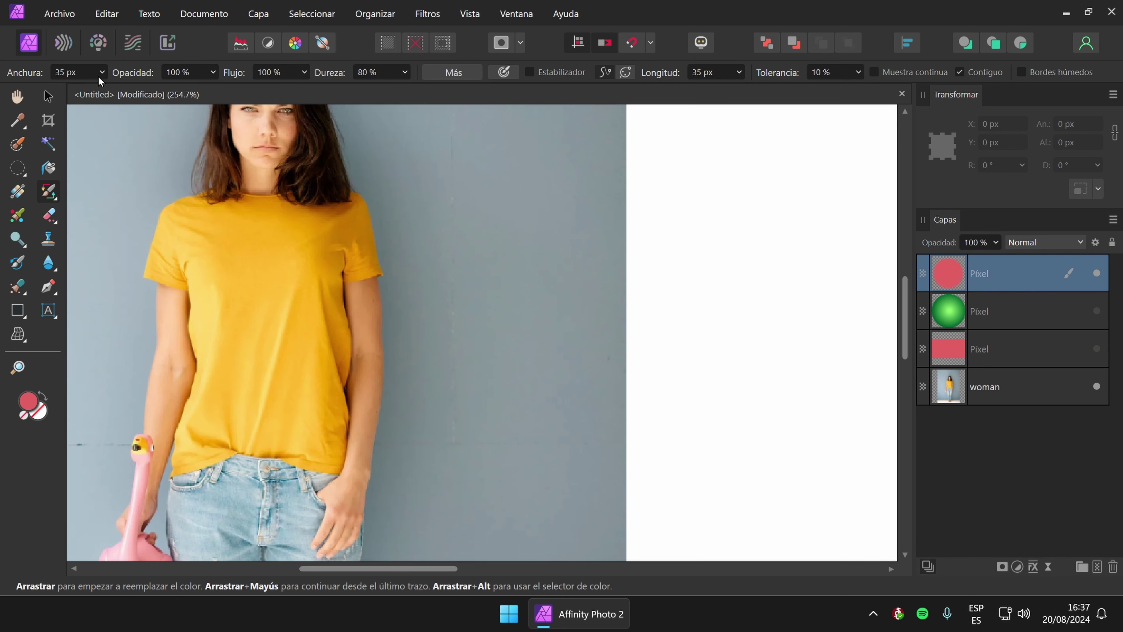
mouse_move(212, 270)
mouse_down()
mouse_move(246, 263)
mouse_move(269, 277)
mouse_move(286, 383)
mouse_up()
click(591, 432)
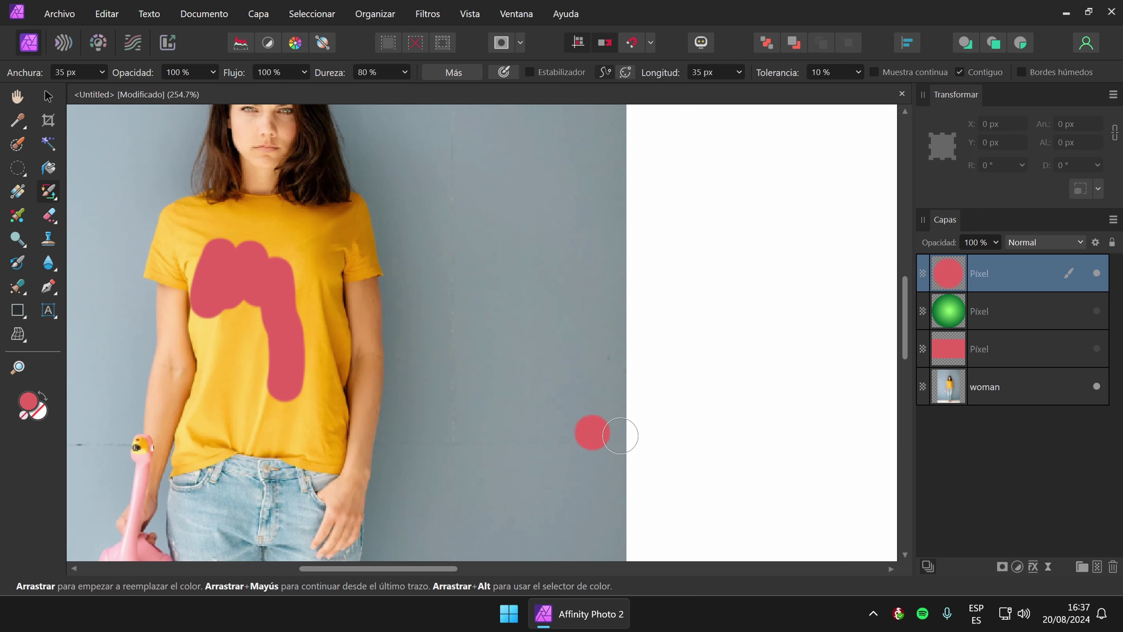
Target the woman layer, recolour the shirt's chest and sleeve pink, then undo it.
key(ctrl+z)
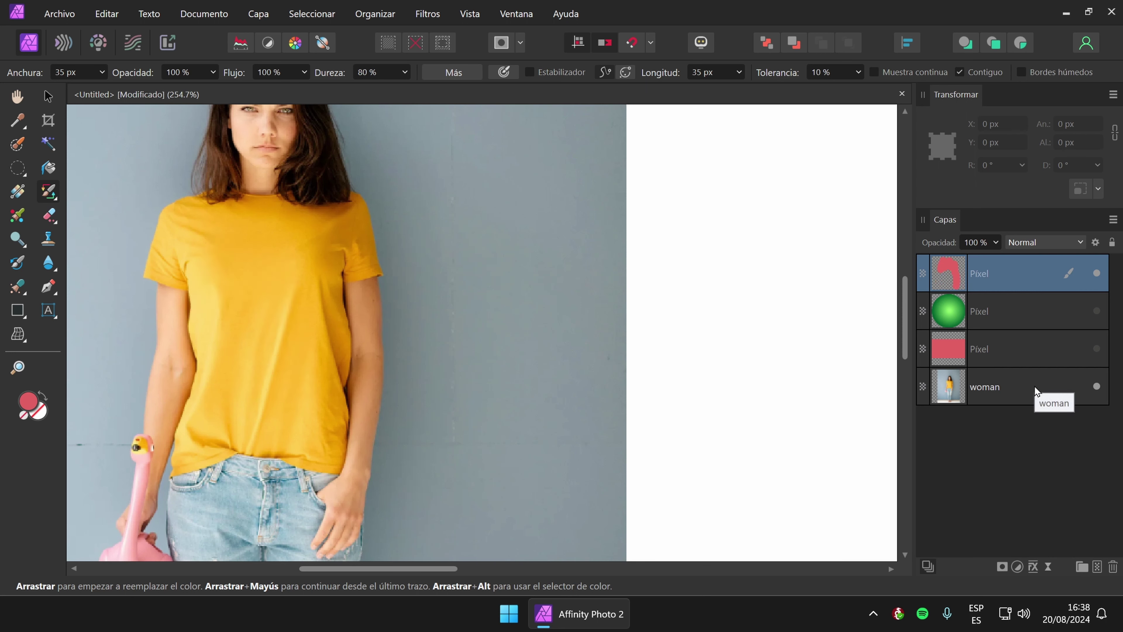
click(1032, 389)
mouse_move(218, 278)
mouse_down()
mouse_move(276, 287)
mouse_move(249, 266)
mouse_move(216, 271)
mouse_move(199, 247)
mouse_move(166, 266)
mouse_move(165, 248)
mouse_move(200, 228)
mouse_move(307, 249)
mouse_move(292, 280)
mouse_move(302, 342)
mouse_move(271, 327)
mouse_move(281, 306)
mouse_move(266, 362)
mouse_move(205, 271)
mouse_move(218, 334)
mouse_move(207, 292)
mouse_move(186, 272)
mouse_move(223, 324)
mouse_move(229, 391)
mouse_move(201, 324)
mouse_move(211, 391)
mouse_move(175, 448)
mouse_move(190, 462)
mouse_move(218, 455)
mouse_move(177, 459)
mouse_up()
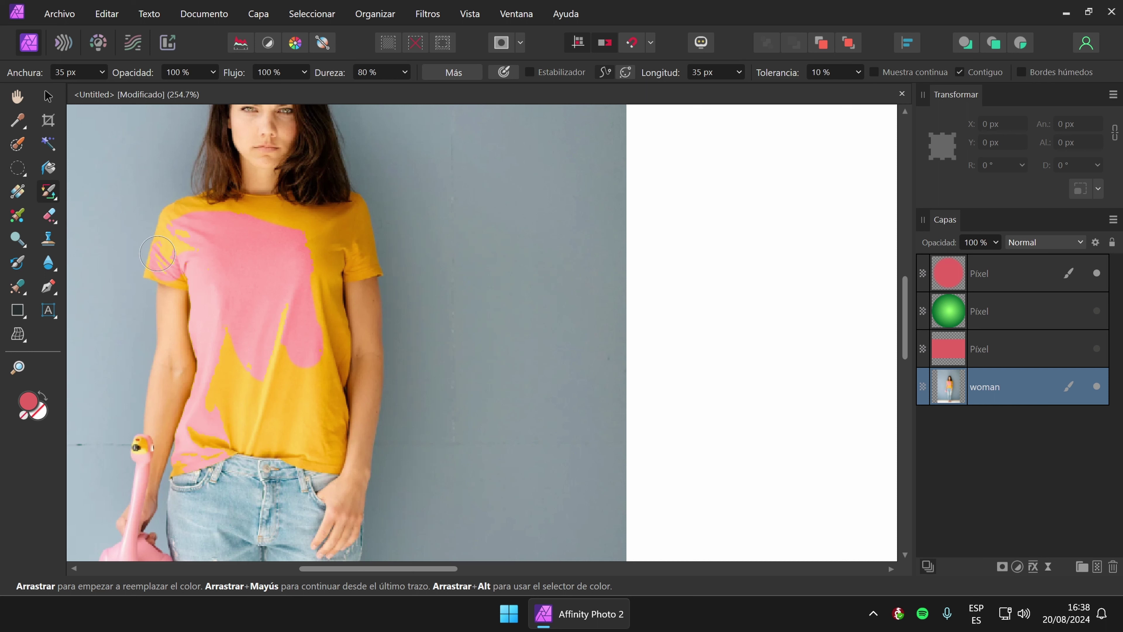
mouse_move(157, 253)
mouse_down()
mouse_move(181, 239)
mouse_move(164, 232)
mouse_move(168, 255)
mouse_move(128, 219)
mouse_up()
key(ctrl+z)
Undo test strokes beside the arm and on the shirt, then open Selector de color for red E46262.
mouse_move(411, 254)
mouse_down()
mouse_move(390, 285)
mouse_move(379, 391)
mouse_up()
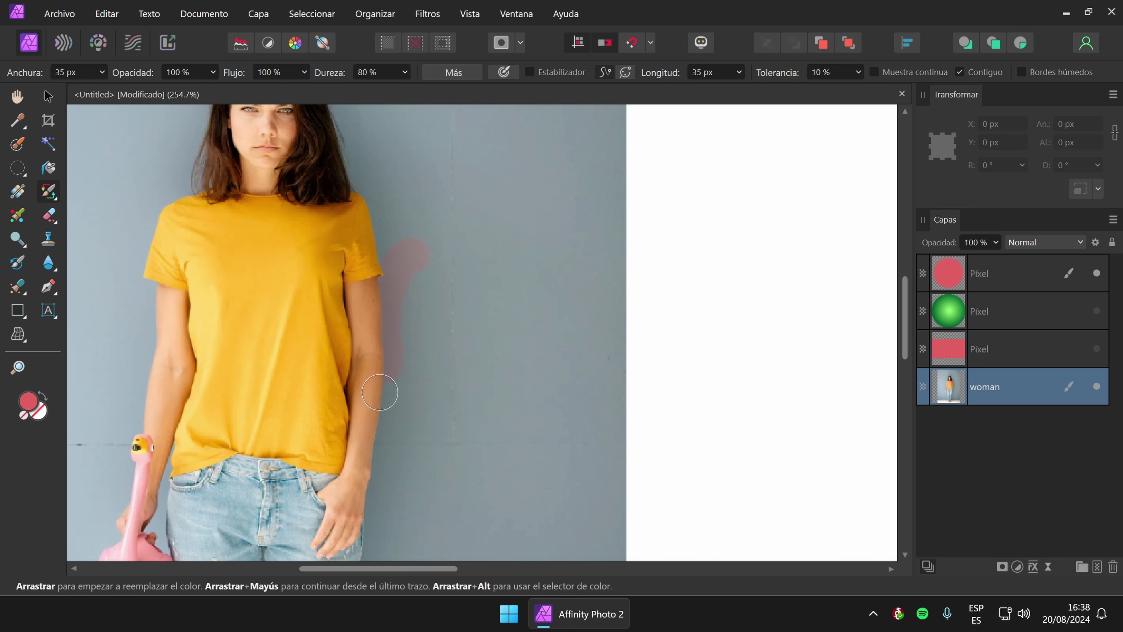
key(ctrl+z)
click(285, 242)
key(ctrl+z)
click(28, 409)
double_click(28, 409)
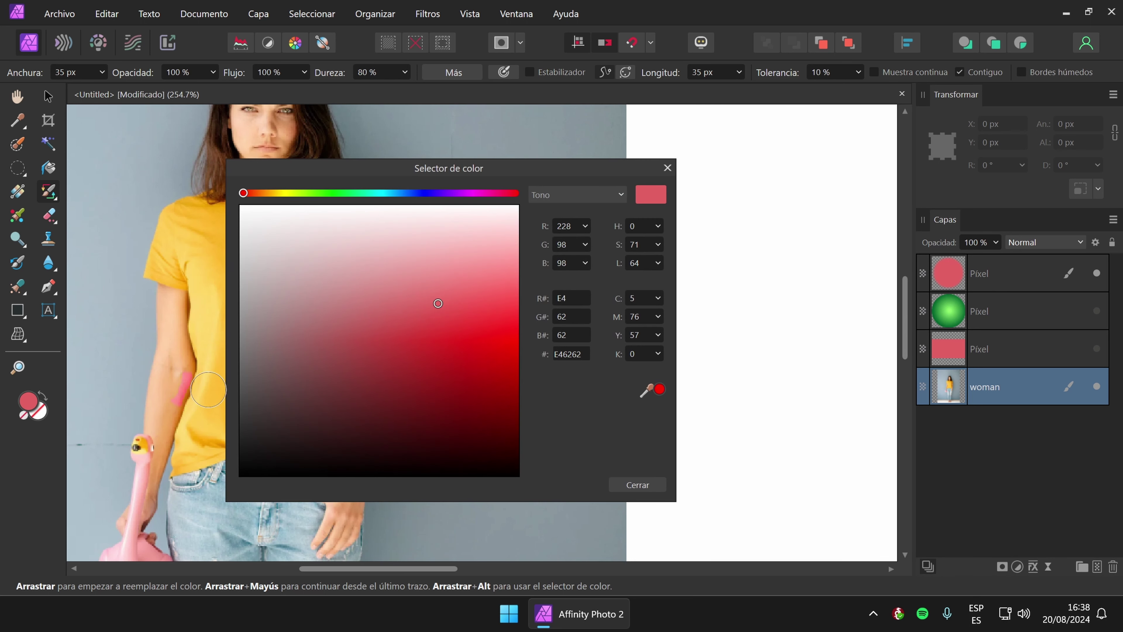
Choose a dark red in the colour picker and test it on the wall.
click(497, 386)
click(621, 483)
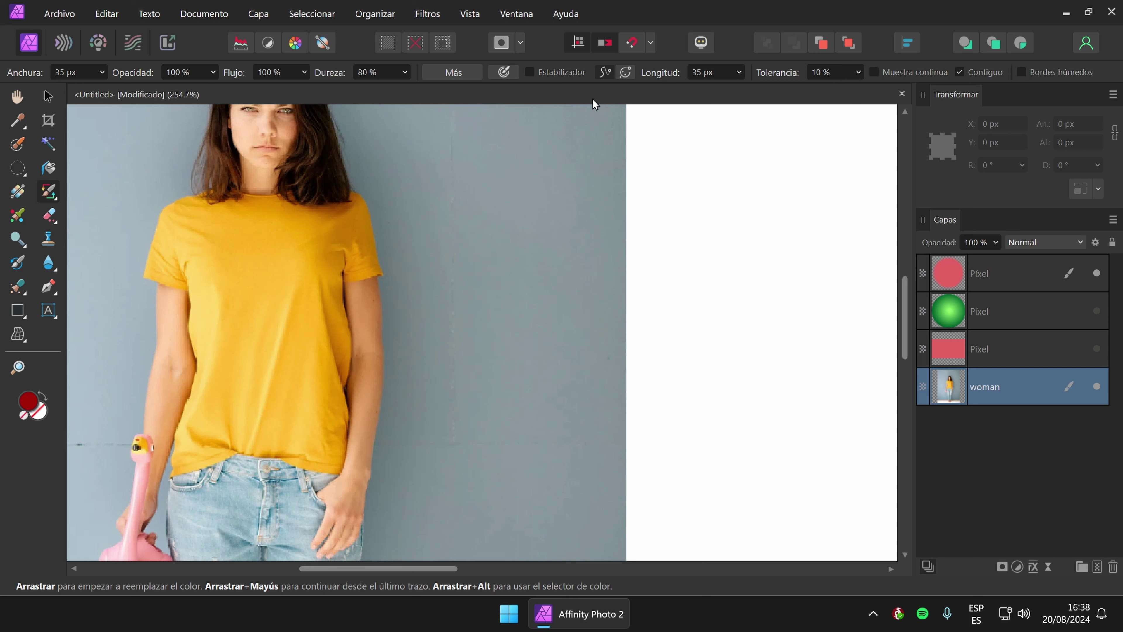
mouse_move(408, 243)
mouse_down()
mouse_move(381, 300)
mouse_move(385, 326)
mouse_up()
Recolour the shirt's shoulder, sleeve, centre and lower-left areas pink.
mouse_move(367, 228)
mouse_down()
mouse_move(354, 211)
mouse_move(359, 240)
mouse_move(359, 231)
mouse_move(403, 228)
mouse_move(348, 239)
mouse_move(358, 235)
mouse_up()
click(355, 224)
mouse_move(363, 252)
mouse_down()
mouse_move(350, 208)
mouse_move(281, 208)
mouse_move(271, 225)
mouse_move(316, 246)
mouse_move(315, 270)
mouse_move(327, 247)
mouse_move(326, 355)
mouse_move(336, 324)
mouse_move(342, 375)
mouse_move(333, 444)
mouse_up()
mouse_move(301, 327)
mouse_down()
mouse_move(314, 419)
mouse_move(289, 308)
mouse_up()
mouse_move(286, 378)
mouse_down()
mouse_move(266, 361)
mouse_move(241, 382)
mouse_move(243, 321)
mouse_up()
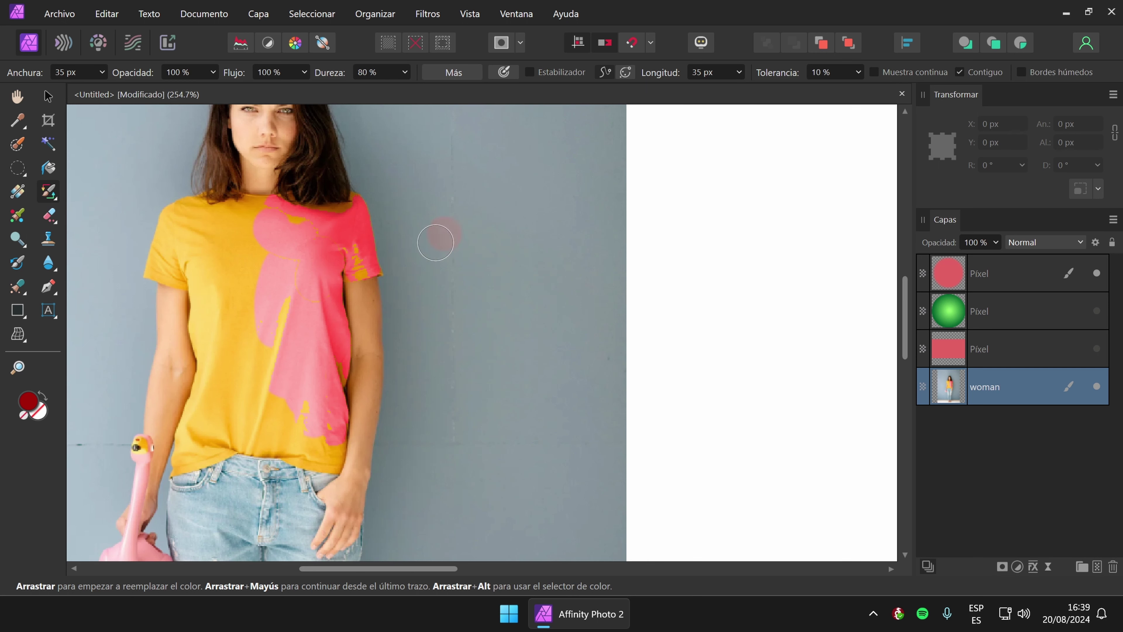
mouse_move(263, 333)
mouse_down()
mouse_move(274, 341)
mouse_move(269, 380)
mouse_move(252, 398)
mouse_move(223, 345)
mouse_move(255, 266)
mouse_move(194, 231)
mouse_move(148, 272)
mouse_move(177, 223)
mouse_move(230, 199)
mouse_move(267, 205)
mouse_move(243, 232)
mouse_move(237, 203)
mouse_move(188, 279)
mouse_move(211, 274)
mouse_move(193, 471)
mouse_move(239, 418)
mouse_move(216, 435)
mouse_move(307, 411)
mouse_move(275, 359)
mouse_up()
Undo the pink shirt recolouring, then test and undo pink dabs on the background.
key(ctrl+z)
key(ctrl+z)
key(ctrl+z)
key(ctrl+z)
key(ctrl+z)
key(ctrl+z)
key(ctrl+z)
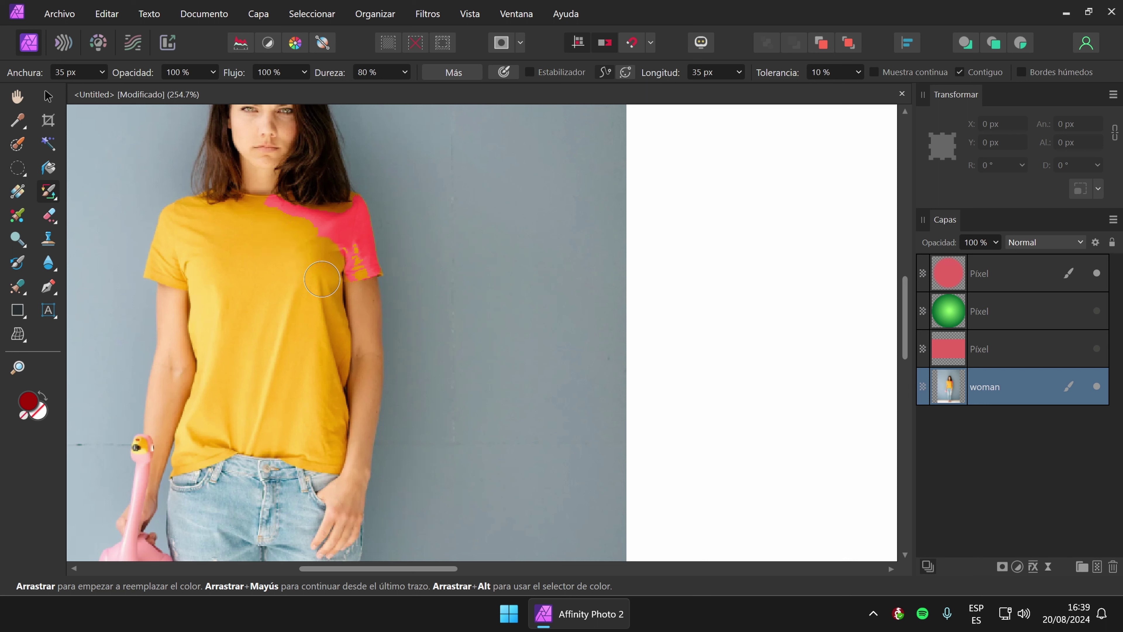
key(ctrl+z)
key(ctrl+z)
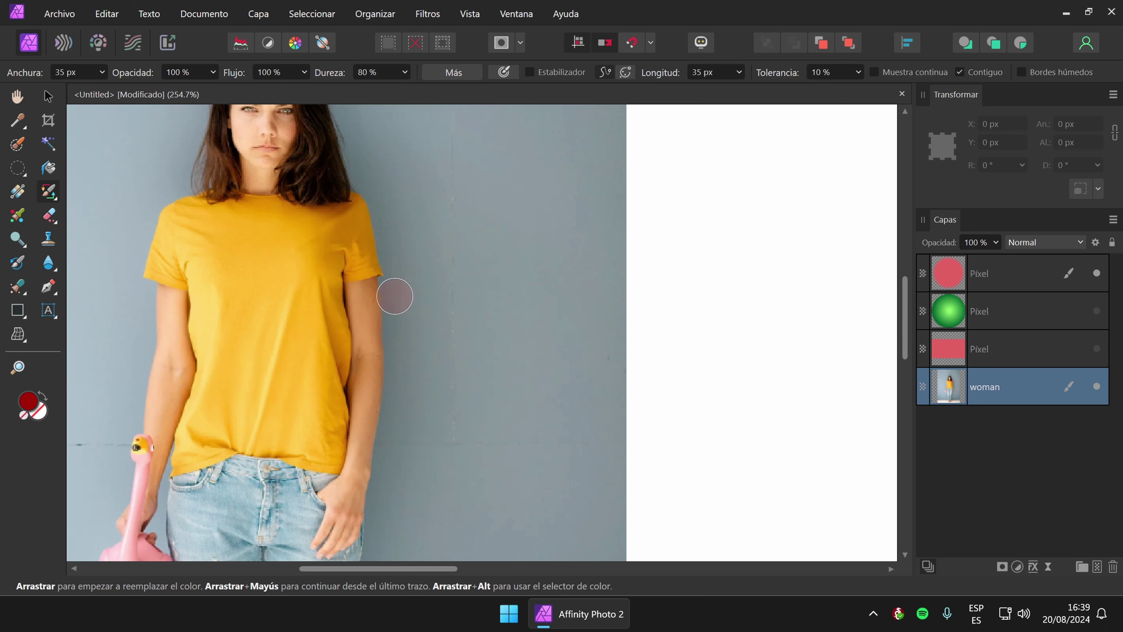
mouse_move(395, 296)
mouse_down()
mouse_move(381, 455)
mouse_move(378, 225)
mouse_move(401, 318)
mouse_move(396, 283)
mouse_move(334, 237)
mouse_move(350, 299)
mouse_move(347, 453)
mouse_move(397, 249)
mouse_move(359, 175)
mouse_move(380, 204)
mouse_up()
click(333, 238)
key(ctrl+z)
Test pink on the forearm, undo it, and fit the photo in view with Ctrl+1.
key(ctrl+z)
key(ctrl+z)
click(411, 373)
mouse_move(361, 300)
mouse_down()
mouse_move(358, 450)
mouse_move(373, 420)
mouse_move(357, 417)
mouse_move(335, 514)
mouse_move(350, 484)
mouse_up()
key(ctrl+z)
key(ctrl+1)
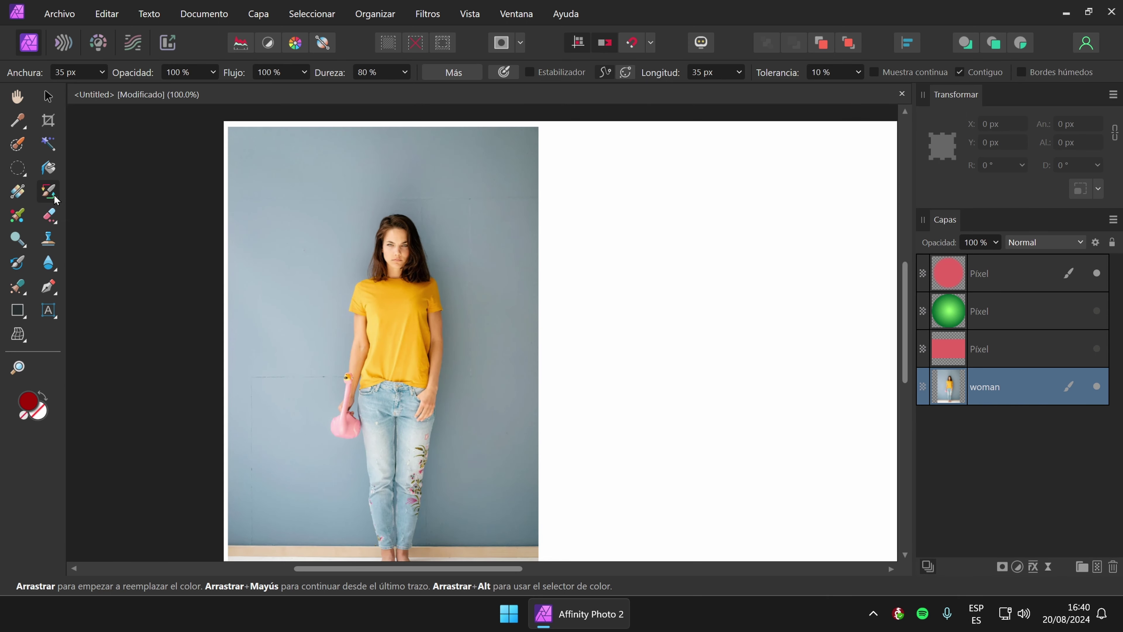
Switch to the Pixel Tool from the brush flyout.
click(54, 194)
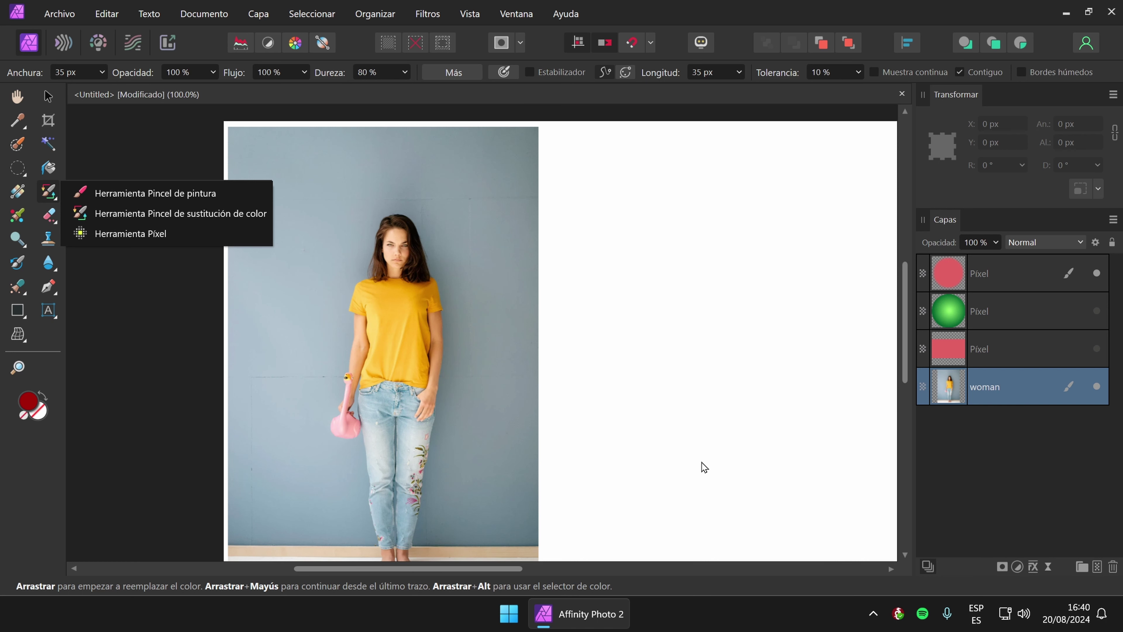
click(155, 235)
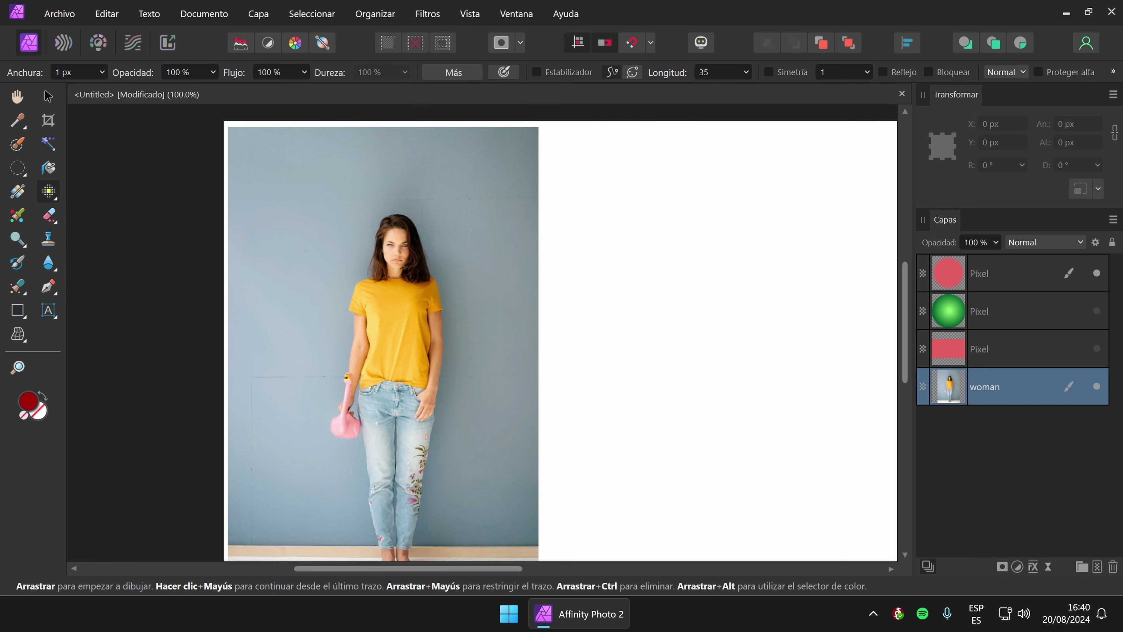
key(b)
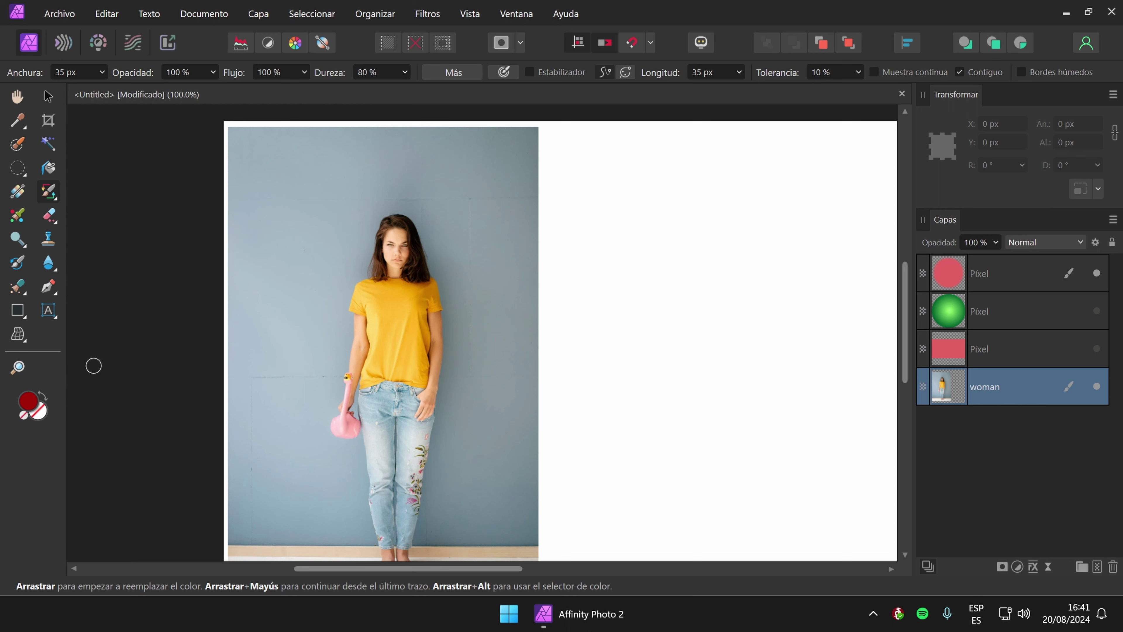
click(48, 191)
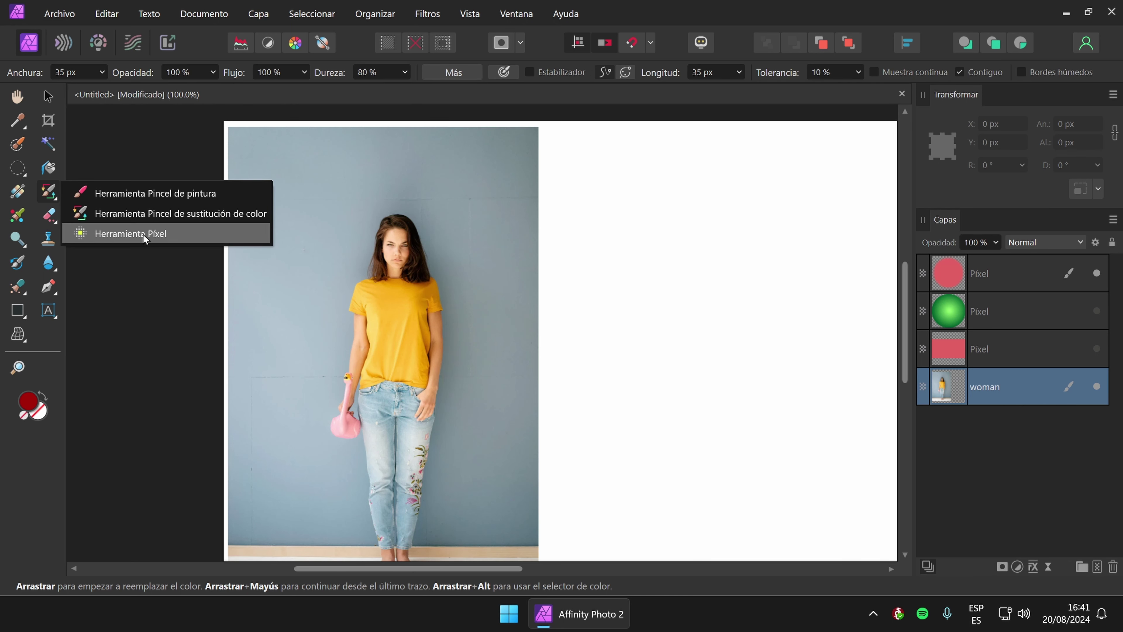
click(119, 236)
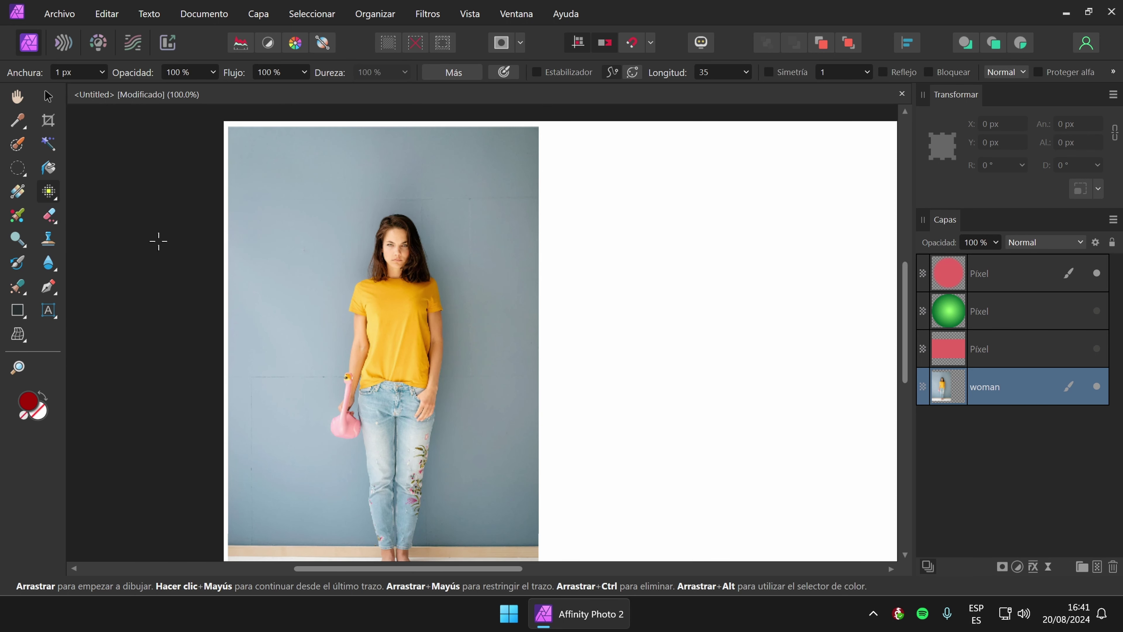
click(49, 191)
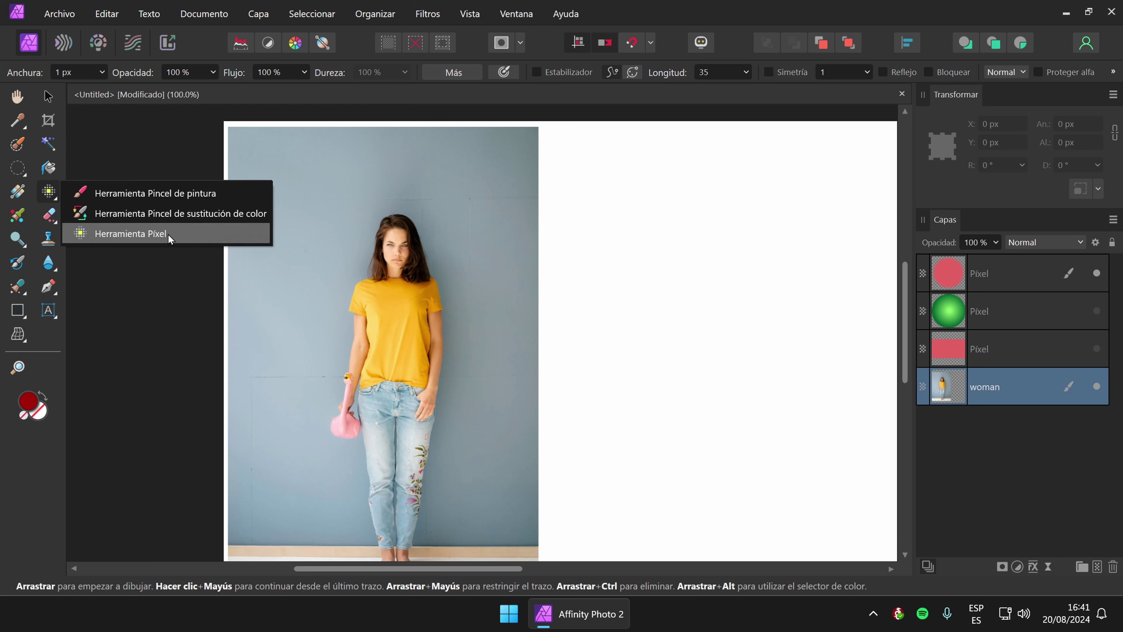
click(176, 233)
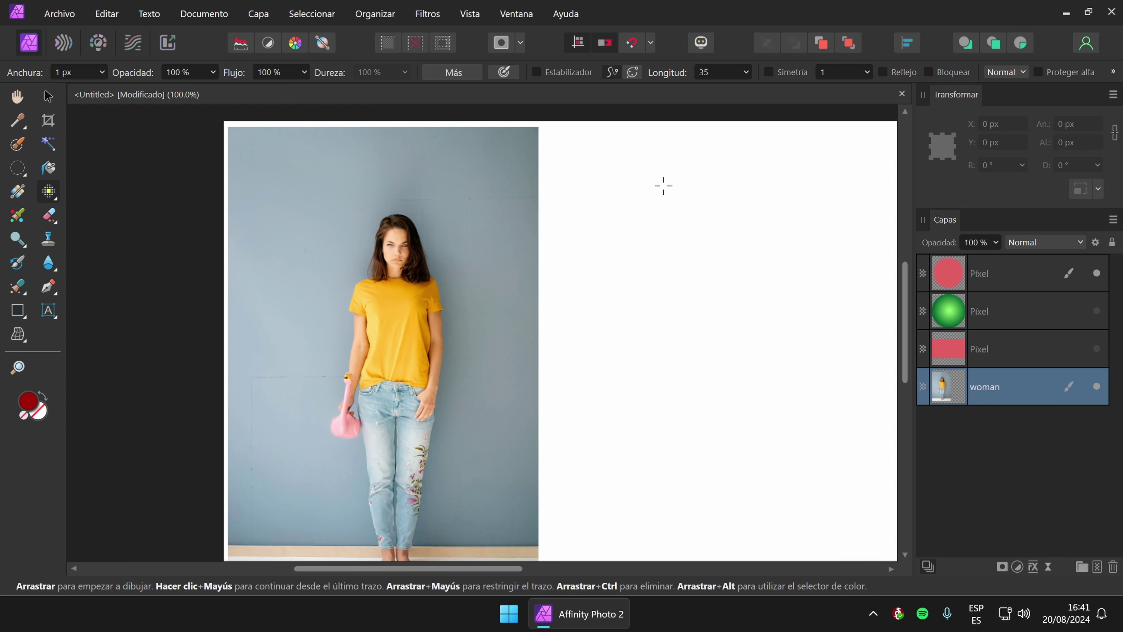
Add a new empty pixel layer on top and hide the woman photo layer.
click(1016, 279)
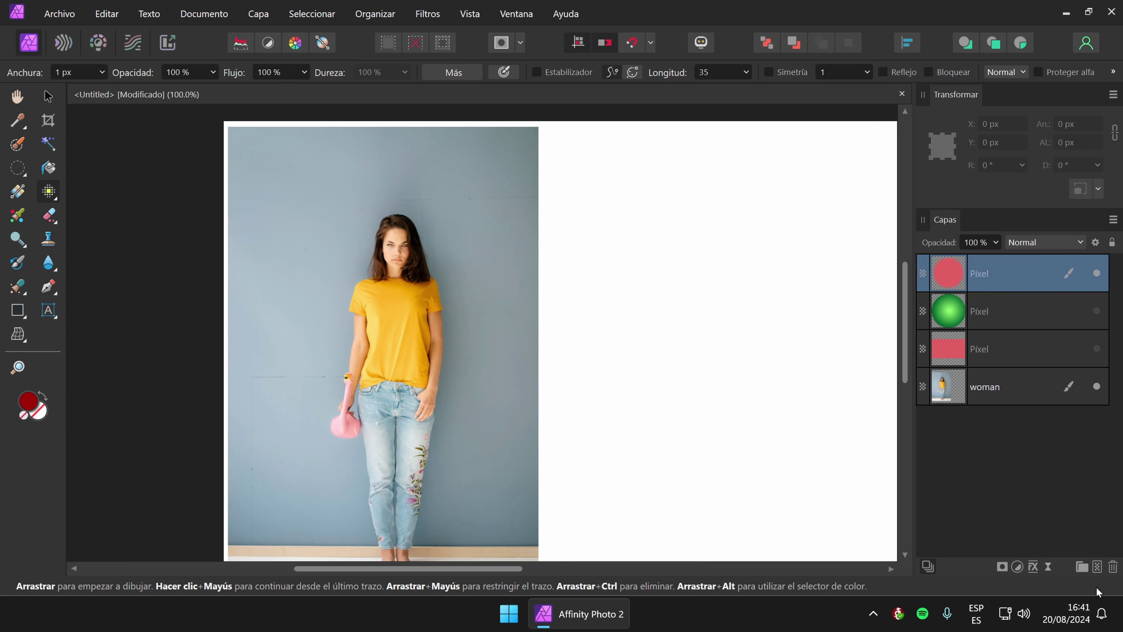
click(1097, 566)
click(1095, 424)
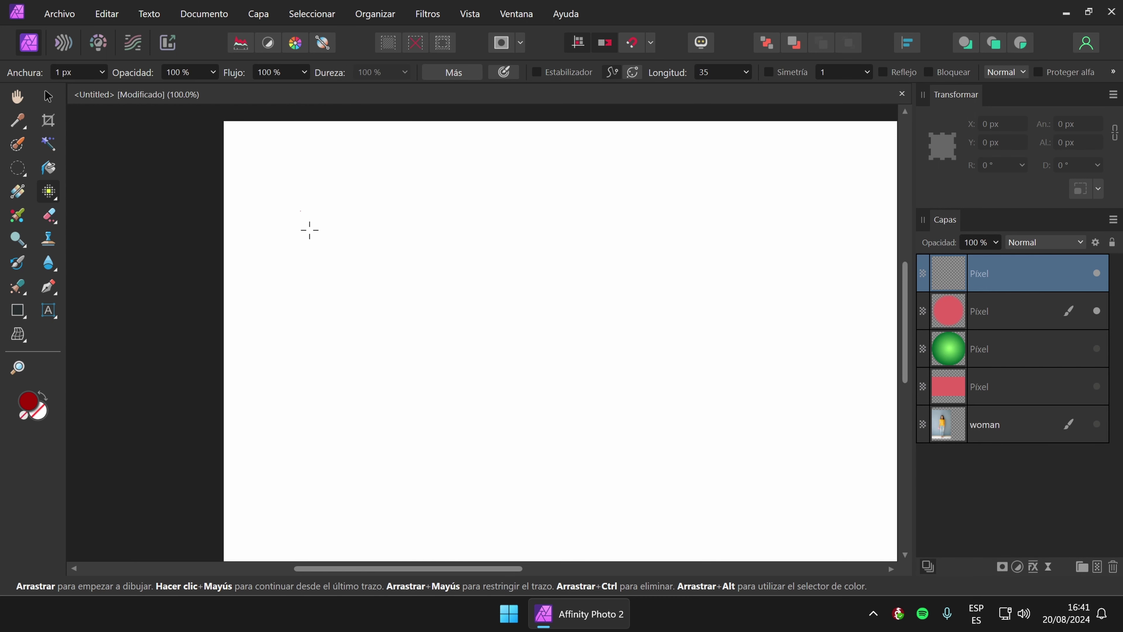
Freehand 'Hola' in thin 1 px dark red lines across the canvas.
mouse_move(309, 230)
mouse_down()
mouse_move(320, 390)
mouse_move(422, 309)
mouse_move(460, 372)
mouse_move(545, 330)
mouse_move(523, 379)
mouse_move(540, 316)
mouse_move(616, 214)
mouse_move(687, 338)
mouse_move(711, 343)
mouse_move(696, 393)
mouse_move(732, 387)
mouse_move(759, 398)
mouse_up()
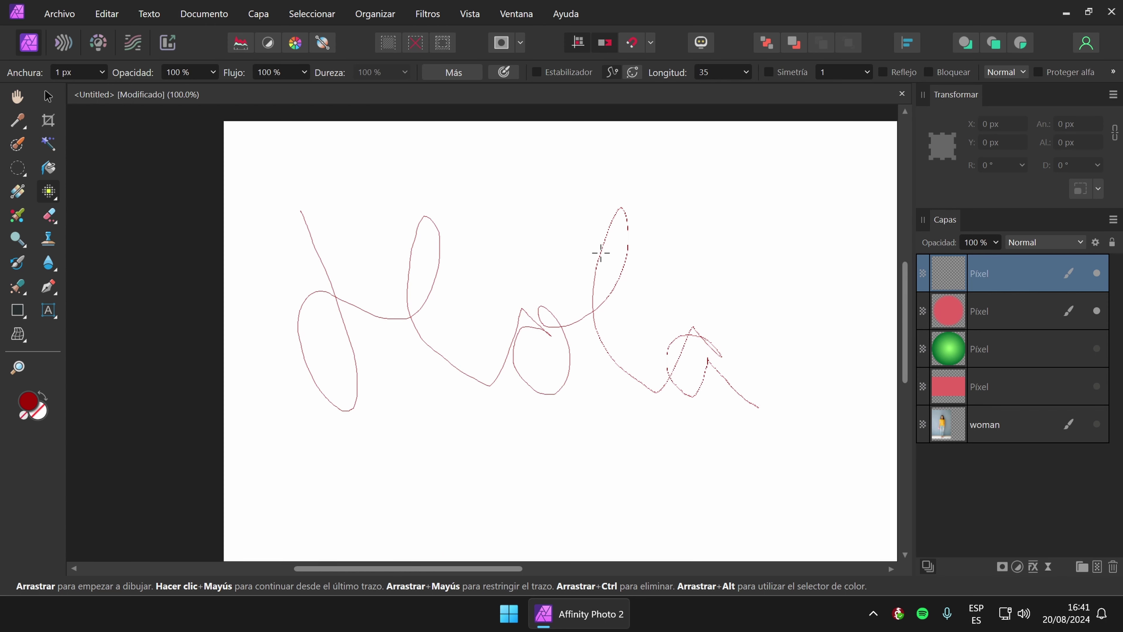
scroll(386, 334, up, 5)
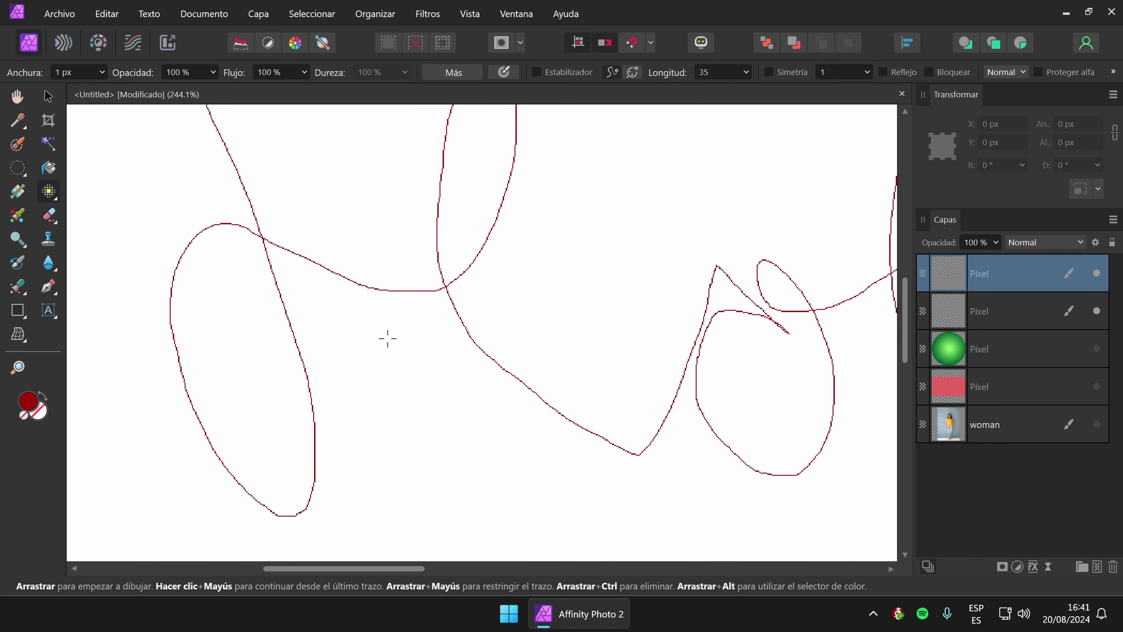
scroll(265, 371, up, 3)
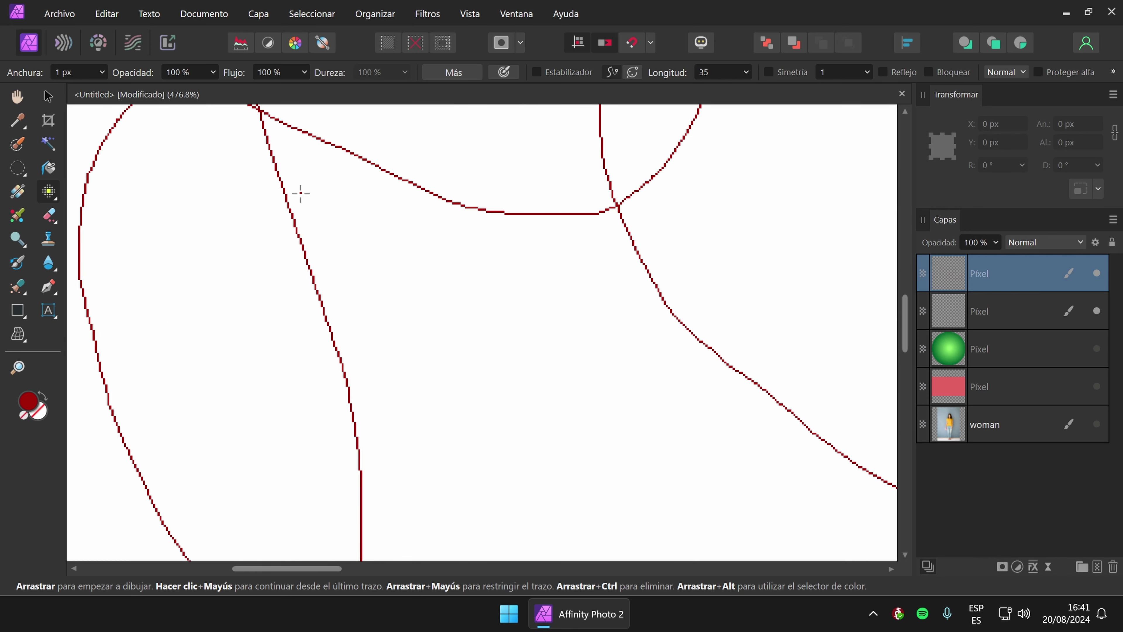
scroll(329, 307, down, 7)
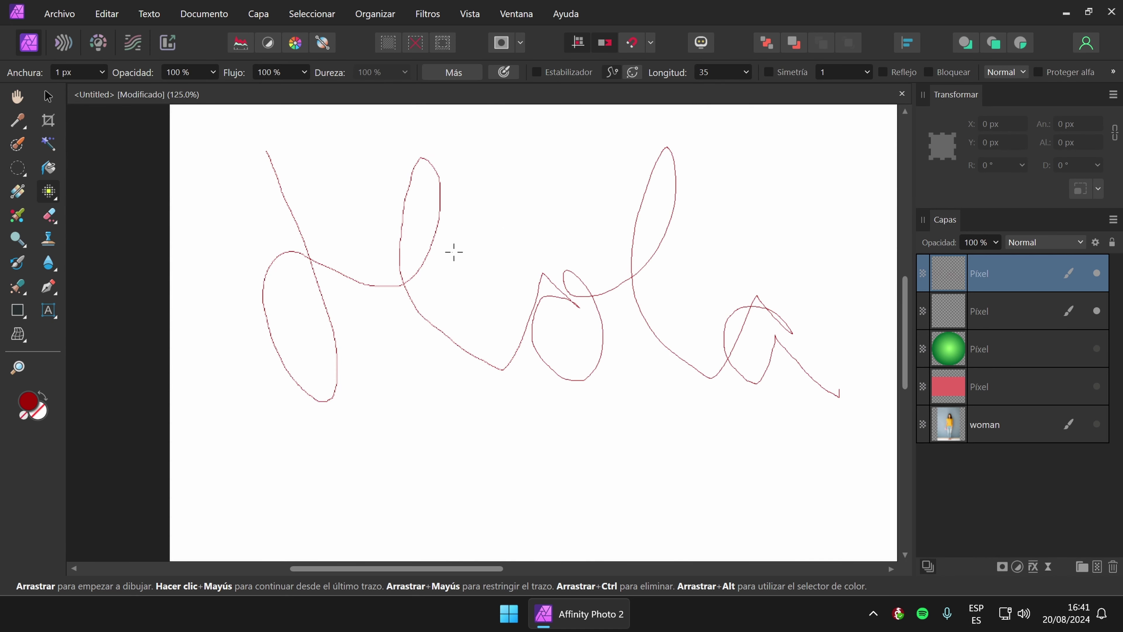
drag(439, 569, 478, 569)
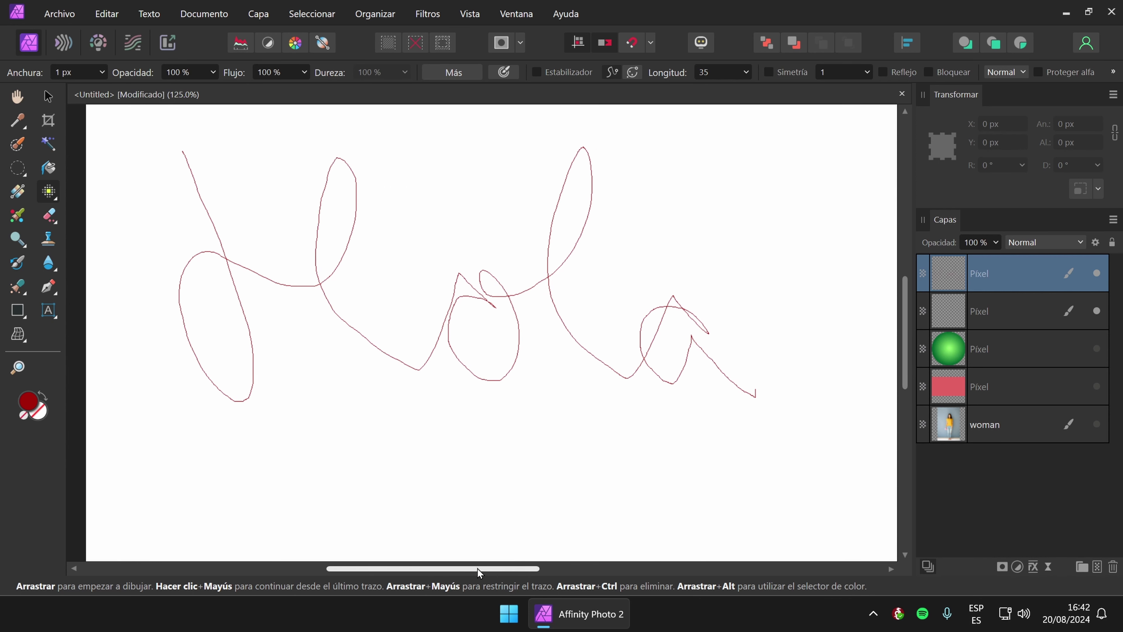
scroll(479, 530, down, 1)
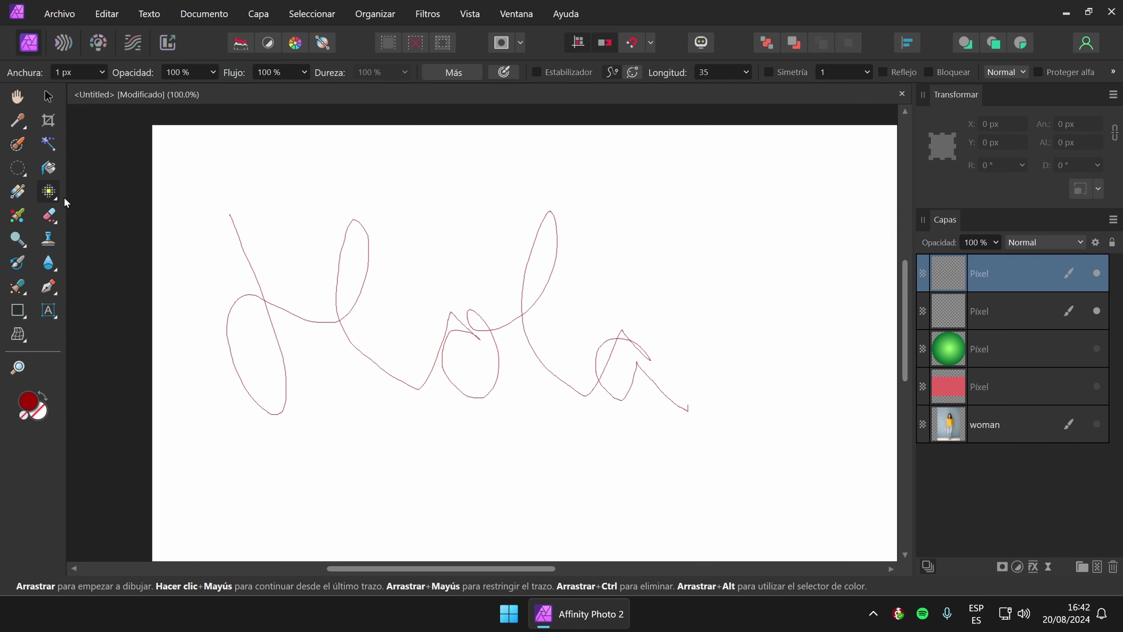
mouse_move(52, 197)
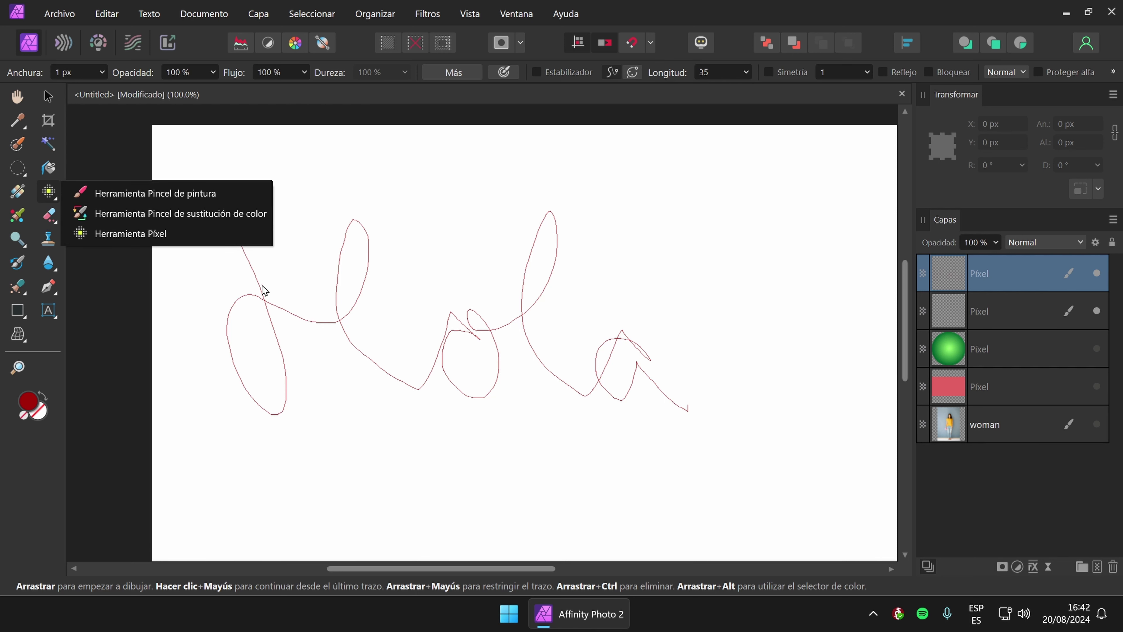
Switch to the Paint Brush at 3 px width and trace thin strokes along Hola.
click(404, 246)
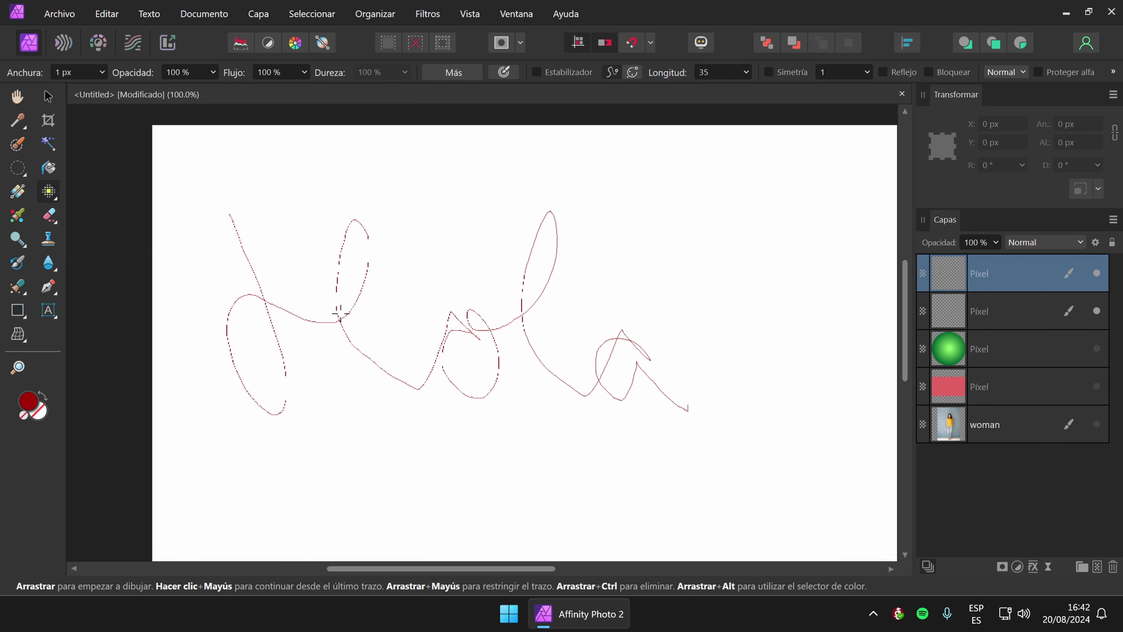
click(49, 191)
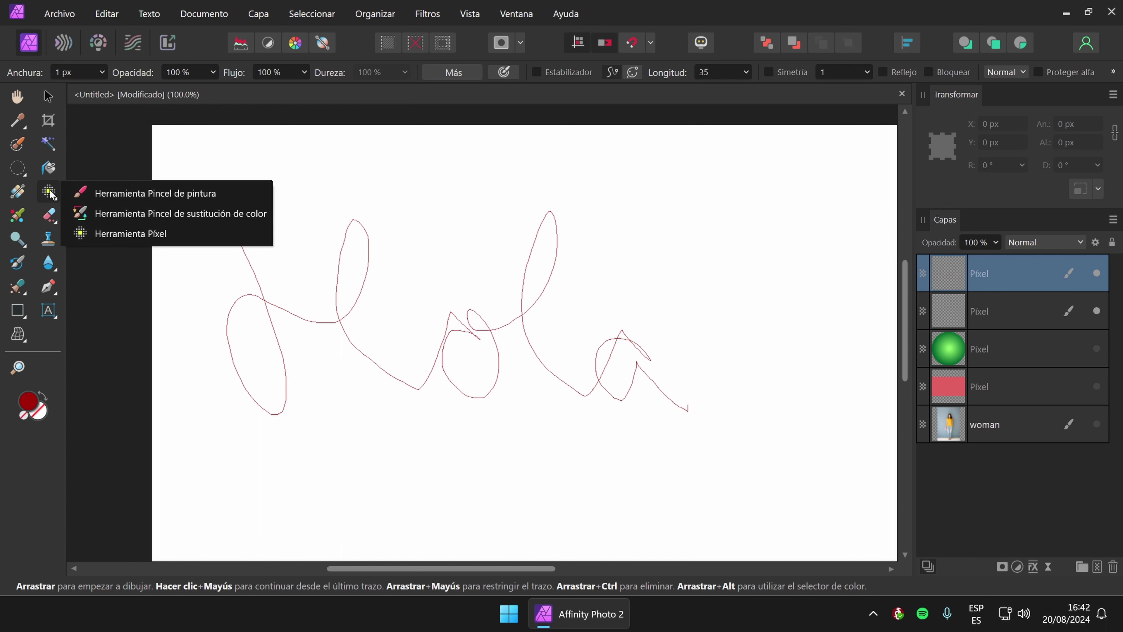
click(196, 190)
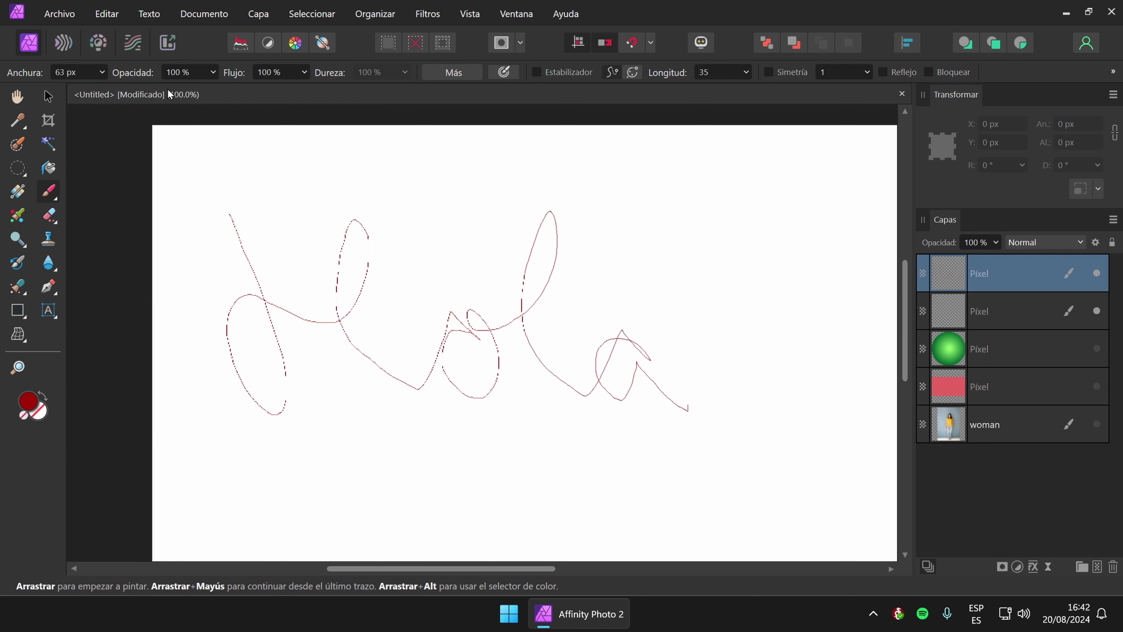
click(97, 73)
click(61, 90)
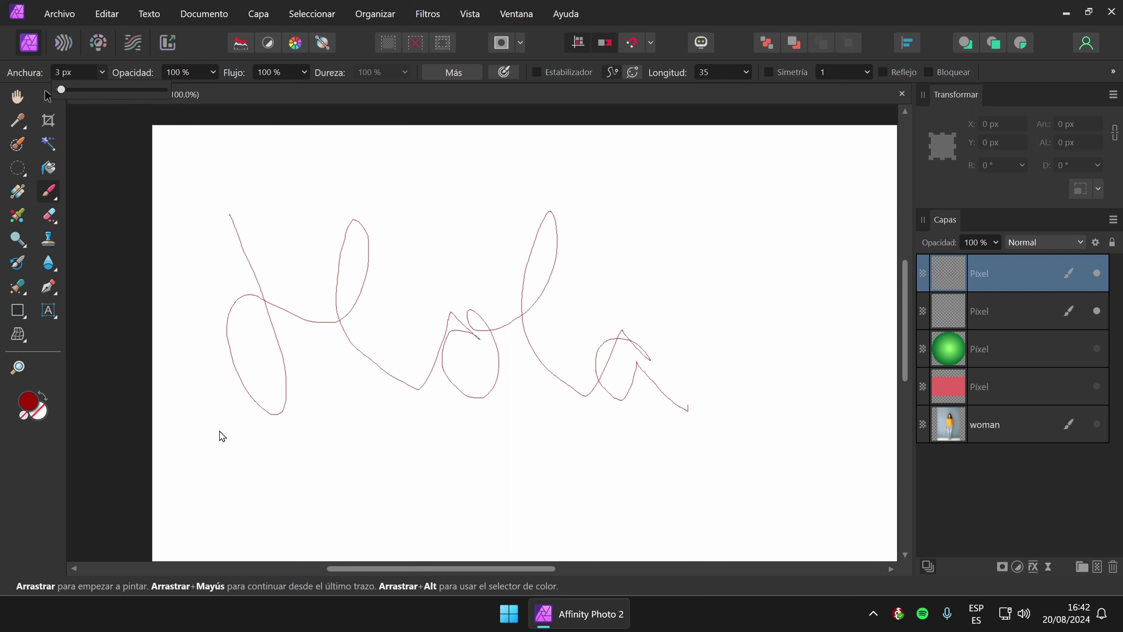
drag(221, 406, 258, 558)
mouse_move(384, 504)
mouse_down()
mouse_move(447, 444)
mouse_move(488, 511)
mouse_move(526, 500)
mouse_up()
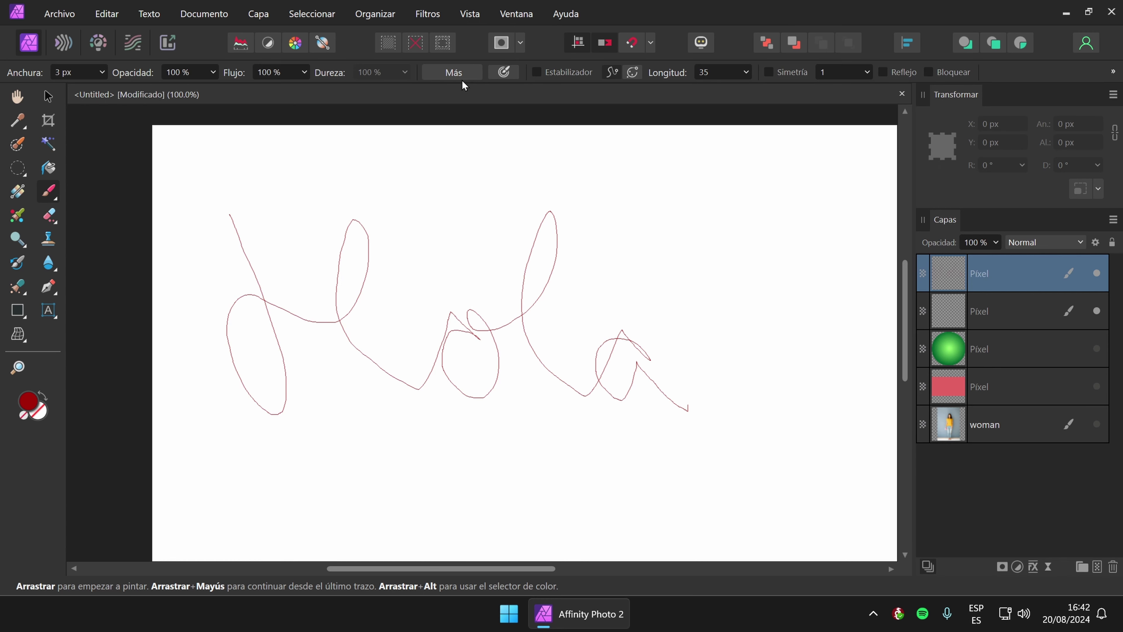
Check the detailed brush settings, then return to the Pixel Tool.
click(460, 74)
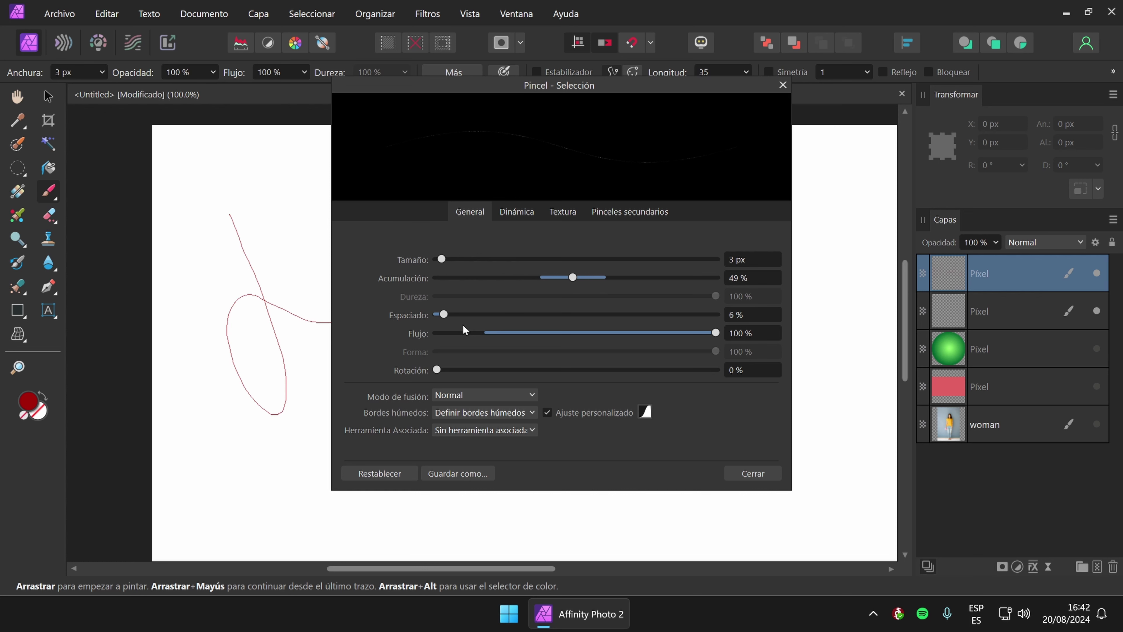
click(782, 86)
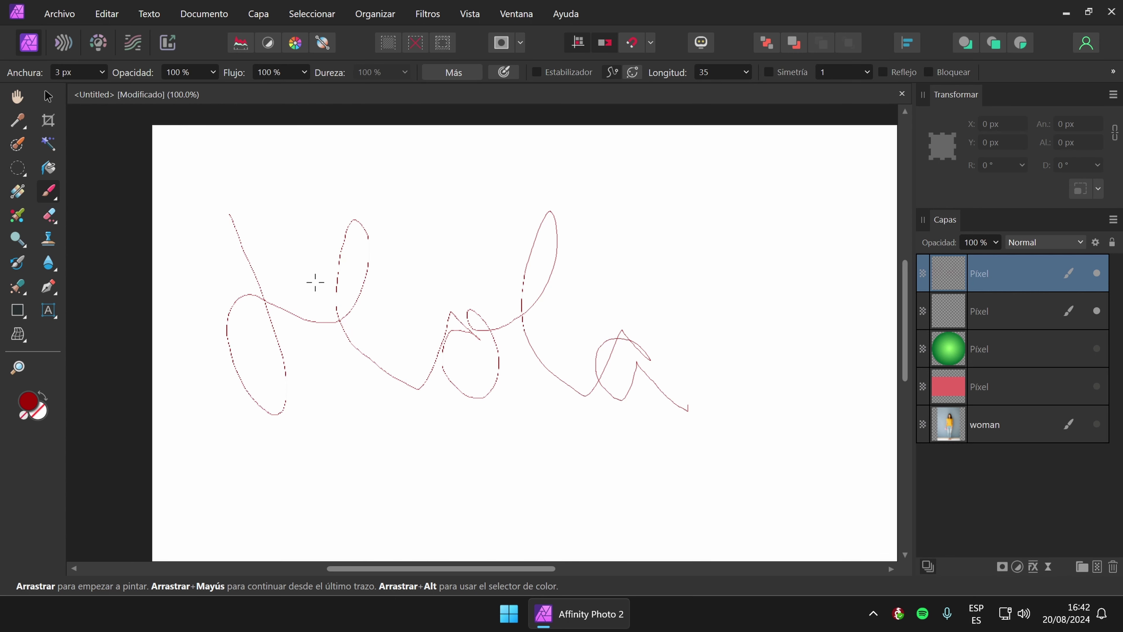
click(50, 193)
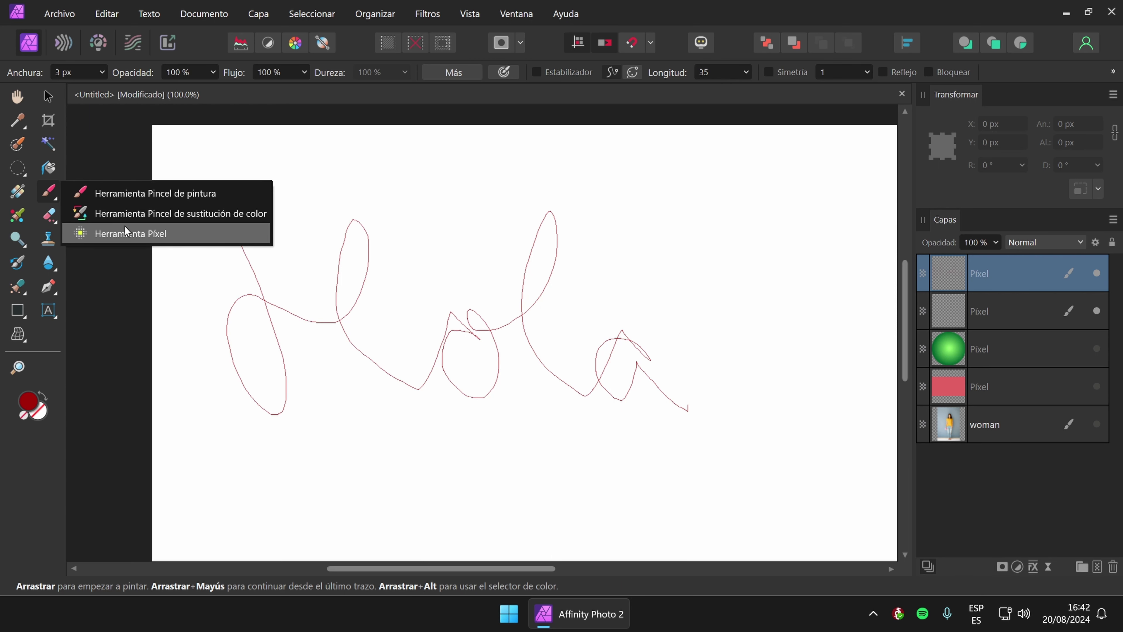
click(165, 238)
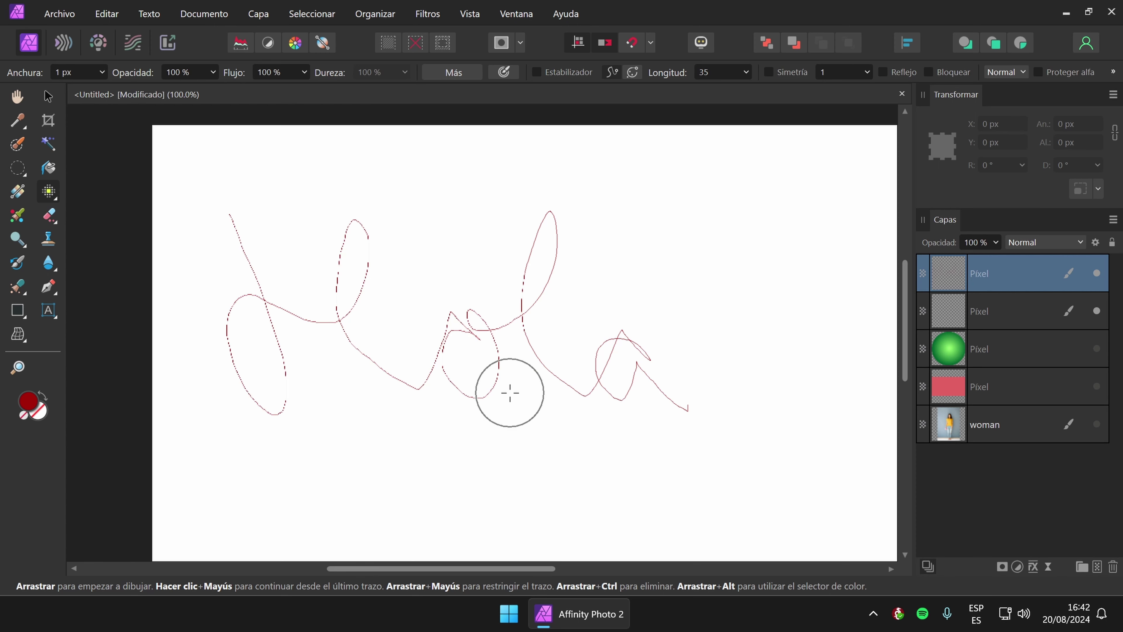
Toggle the selection, draw a big loop around Hola, and undo both loop and lettering.
key(ctrl+d)
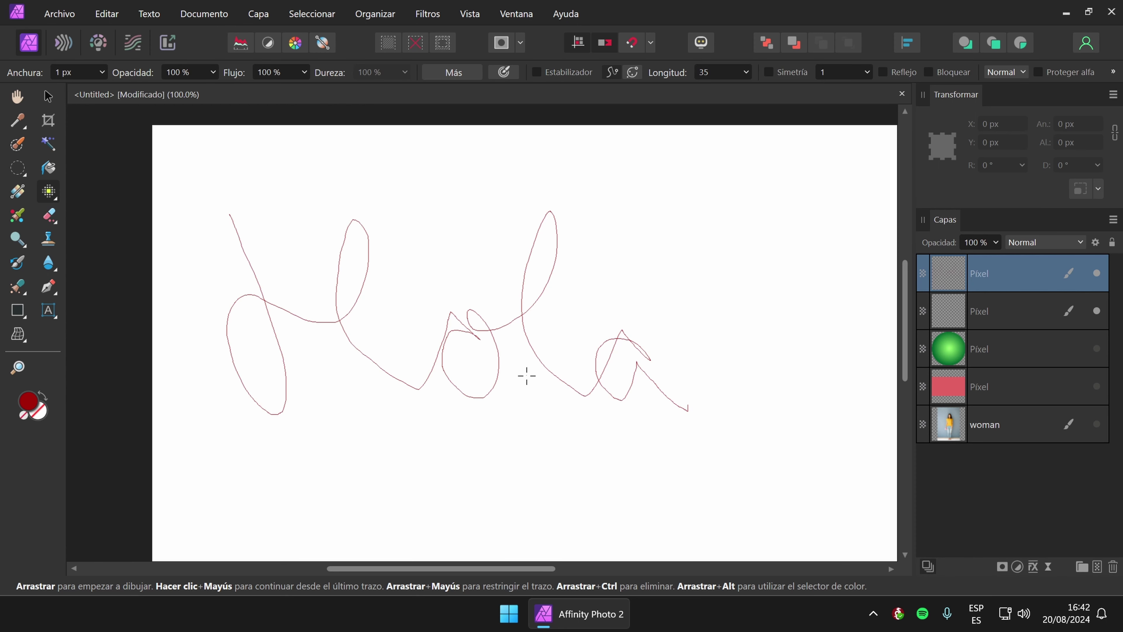
key(ctrl+z)
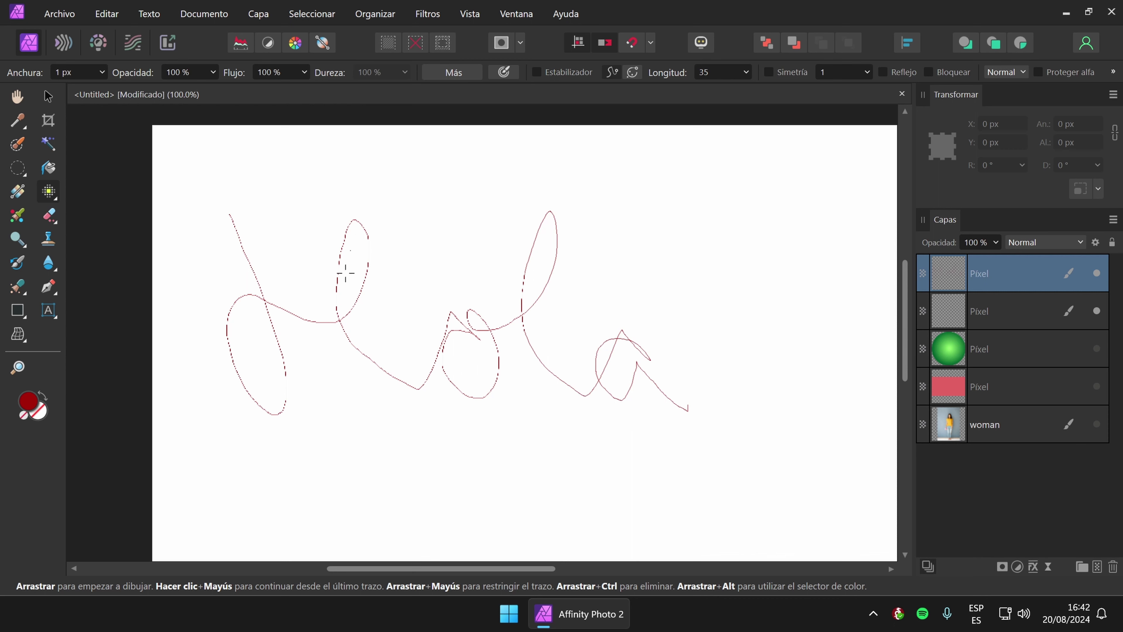
mouse_move(302, 460)
mouse_down()
mouse_move(518, 461)
mouse_move(660, 486)
mouse_move(768, 319)
mouse_move(708, 219)
mouse_move(615, 291)
mouse_move(625, 199)
mouse_move(648, 178)
mouse_up()
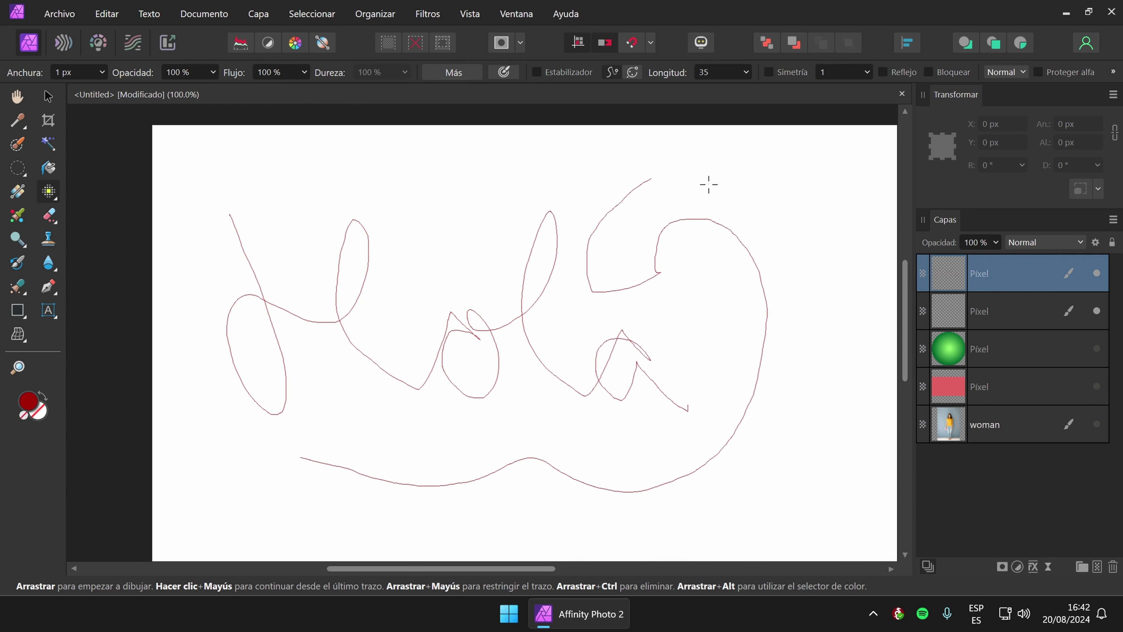
key(ctrl+z)
key(ctrl+z)
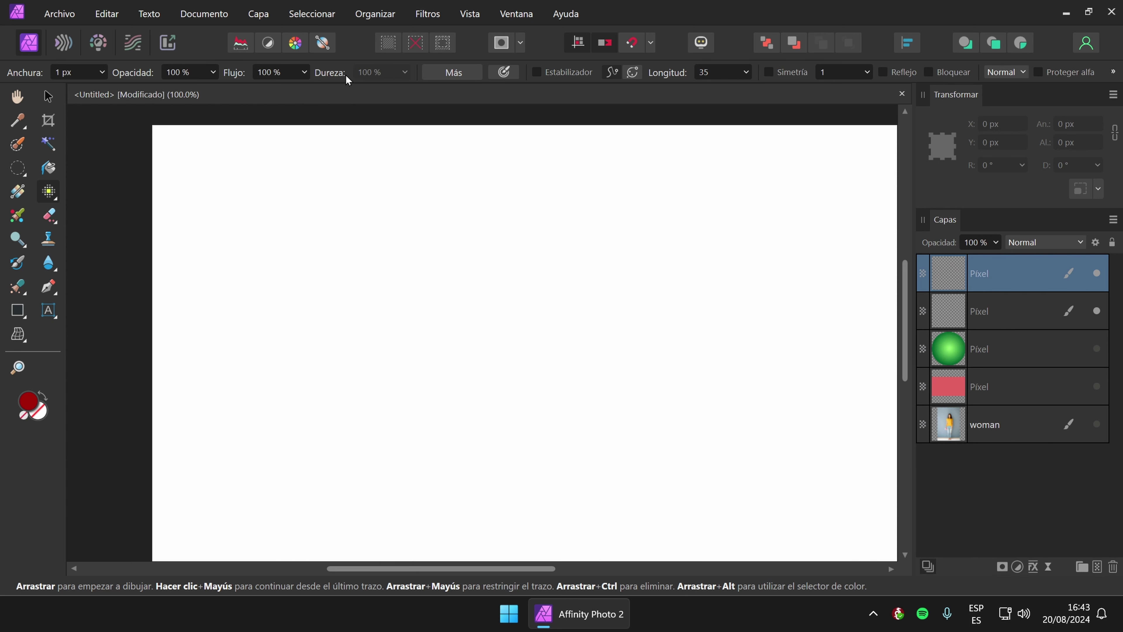
Set the pixel brush Tamaño to 7,9 px in the Más settings.
click(450, 72)
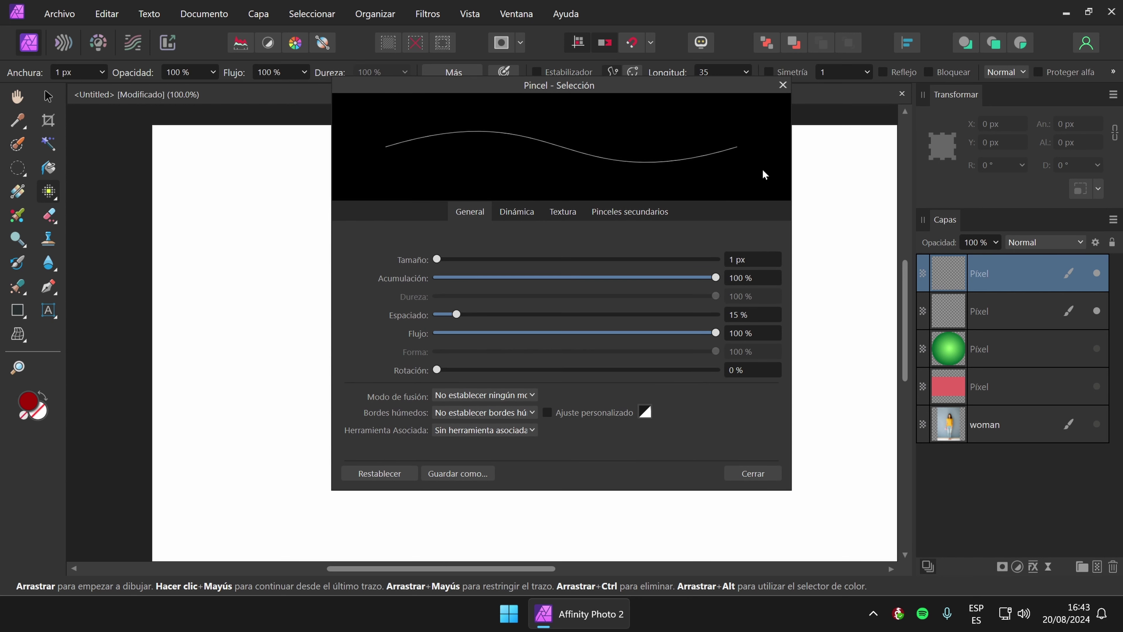
drag(437, 262, 455, 260)
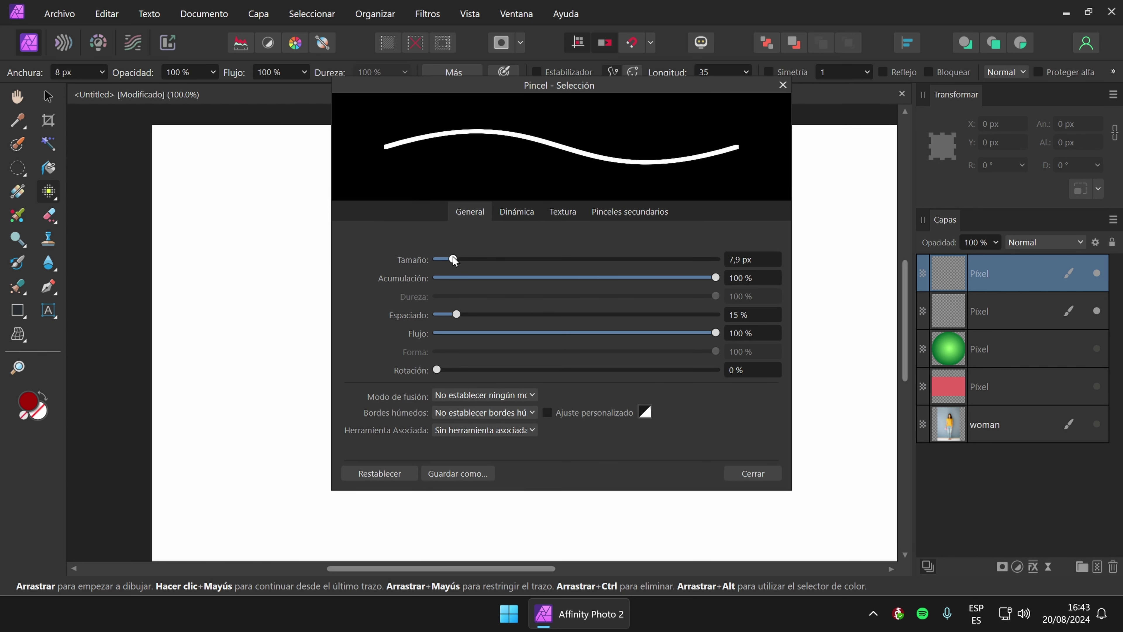
click(730, 474)
Write a thick dark red 'Hola' with an extra dab, then undo the lettering.
mouse_move(251, 241)
mouse_down()
mouse_move(283, 387)
mouse_move(247, 351)
mouse_move(392, 262)
mouse_move(392, 402)
mouse_move(483, 377)
mouse_move(458, 415)
mouse_move(474, 360)
mouse_move(578, 368)
mouse_move(624, 437)
mouse_up()
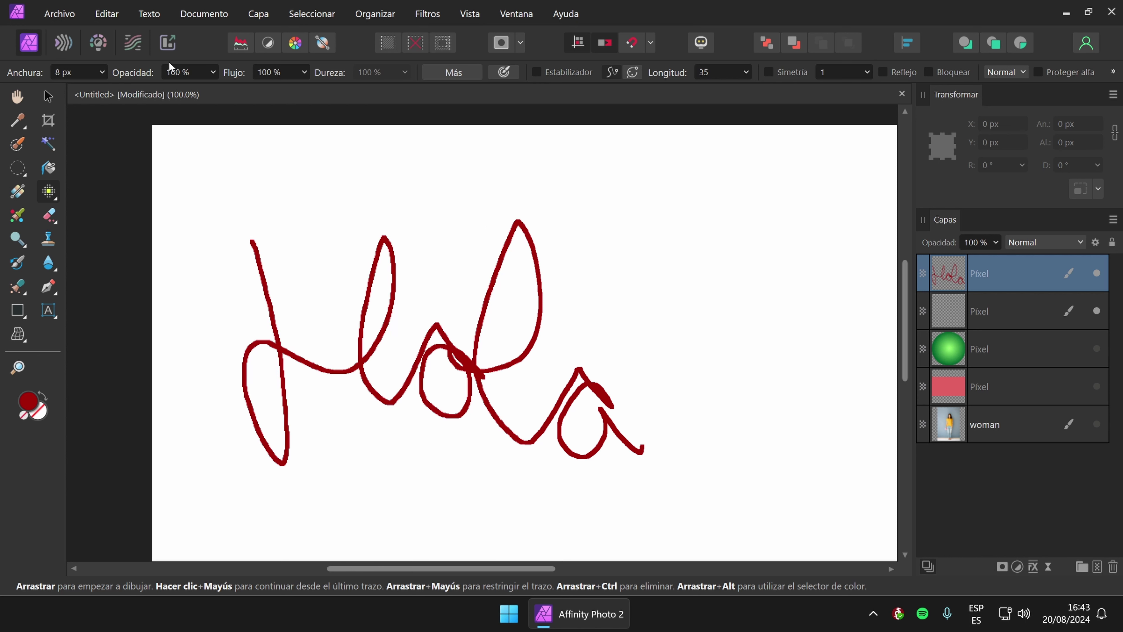
click(202, 142)
click(49, 191)
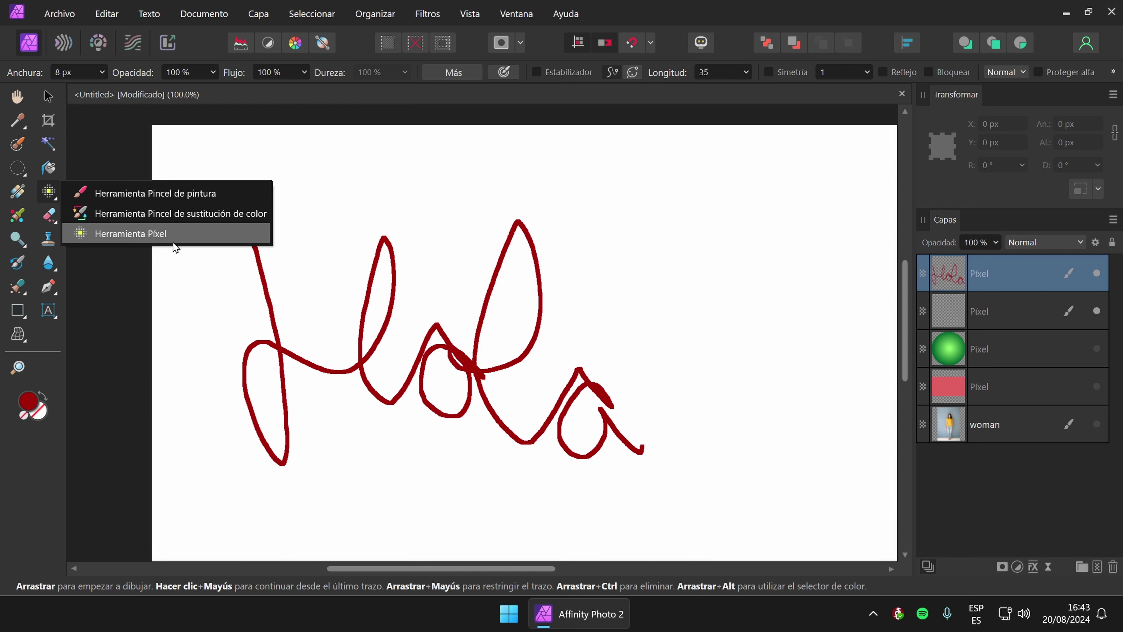
click(264, 248)
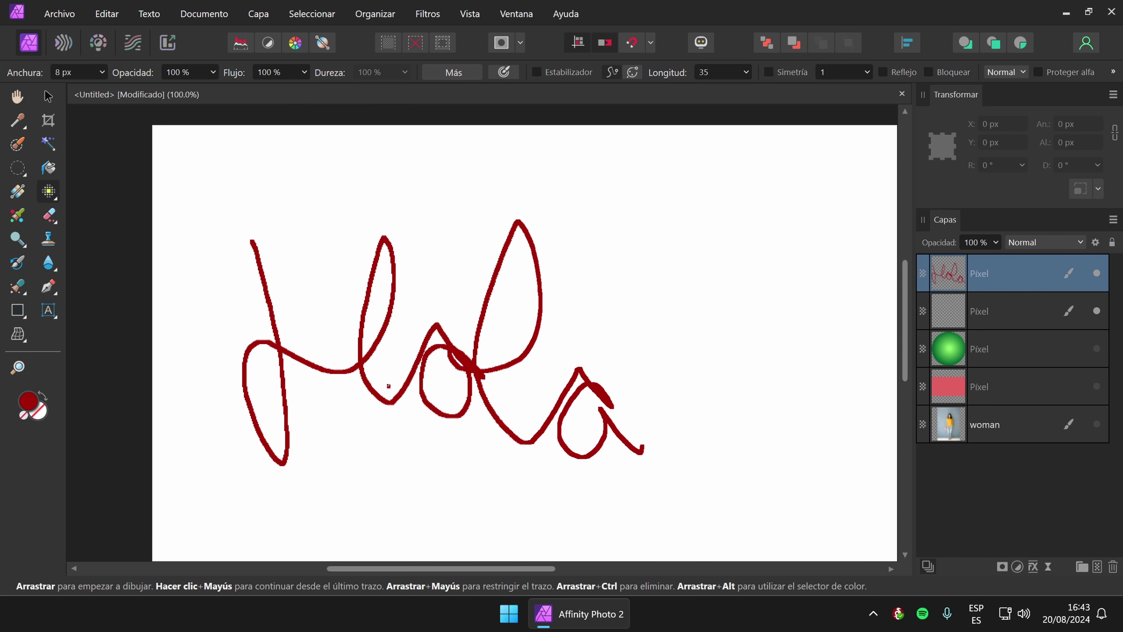
key(ctrl+z)
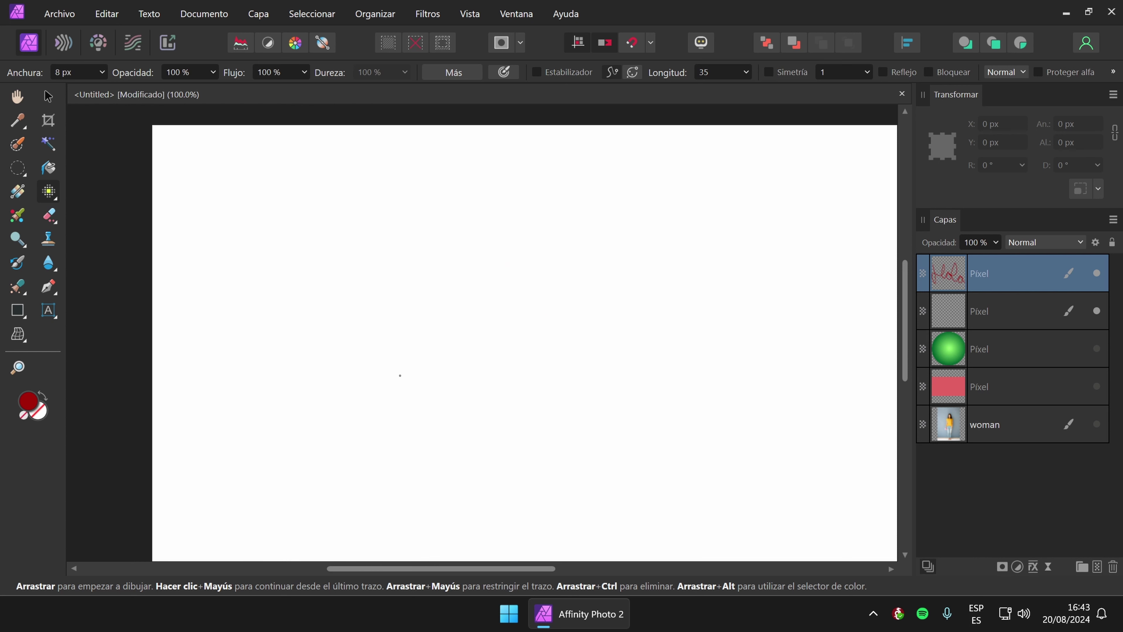
Select the Color Mixer Brush and make the woman photo layer visible.
click(51, 198)
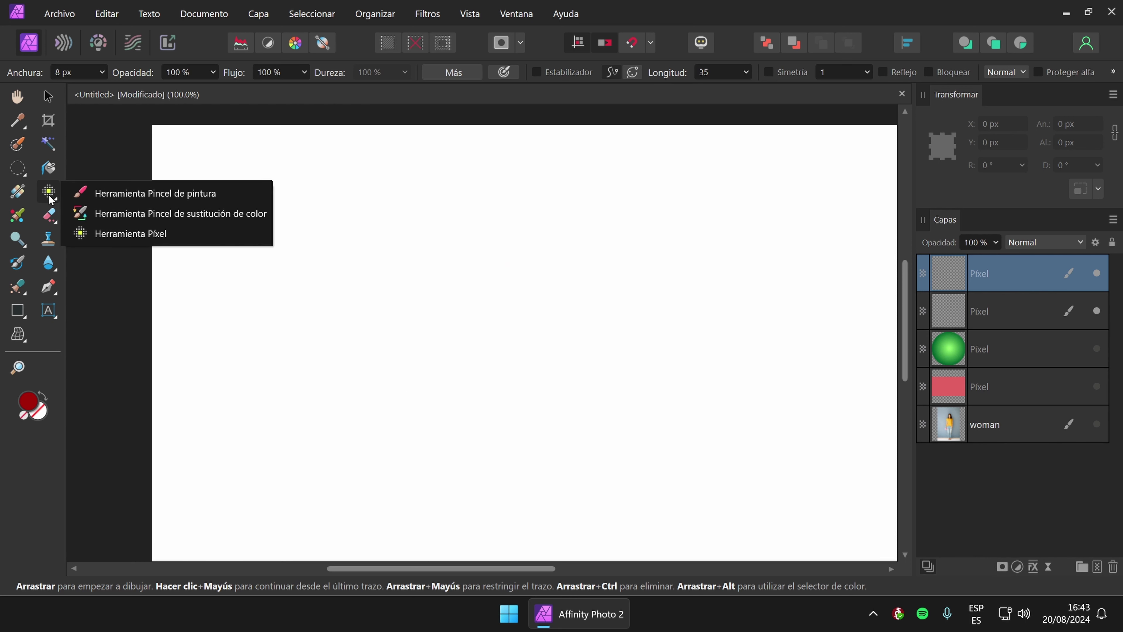
click(134, 194)
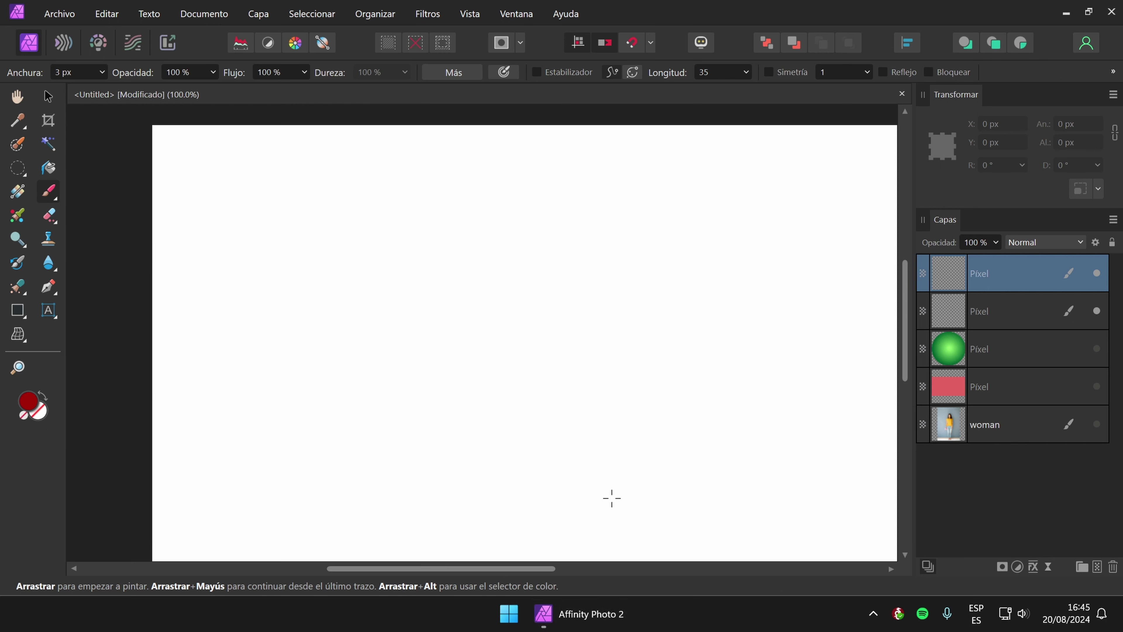
click(22, 221)
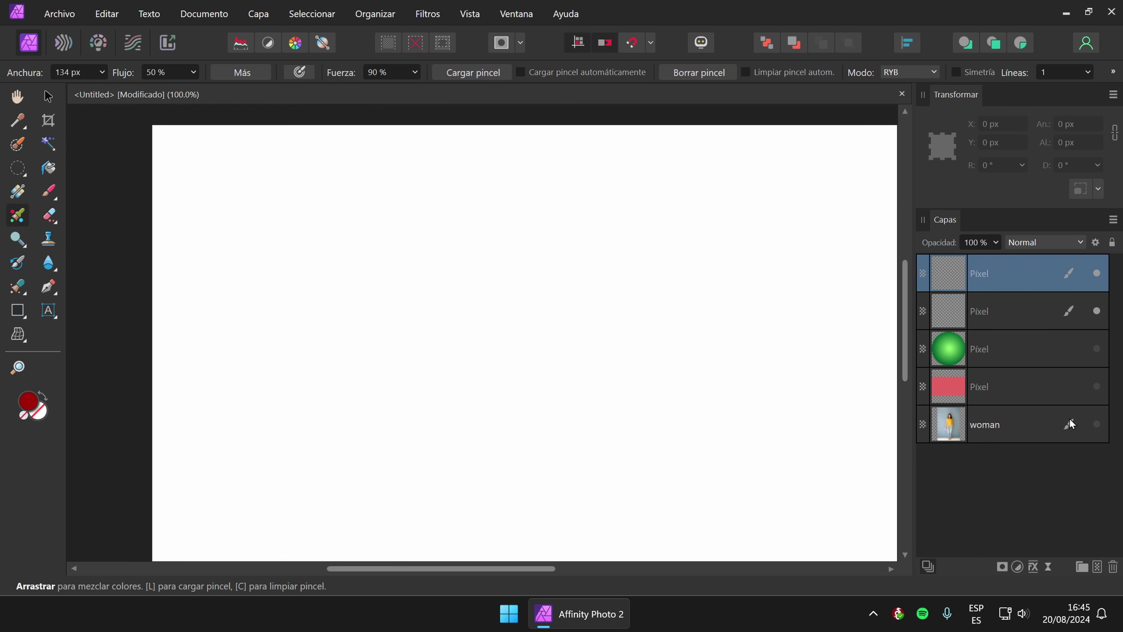
click(1096, 423)
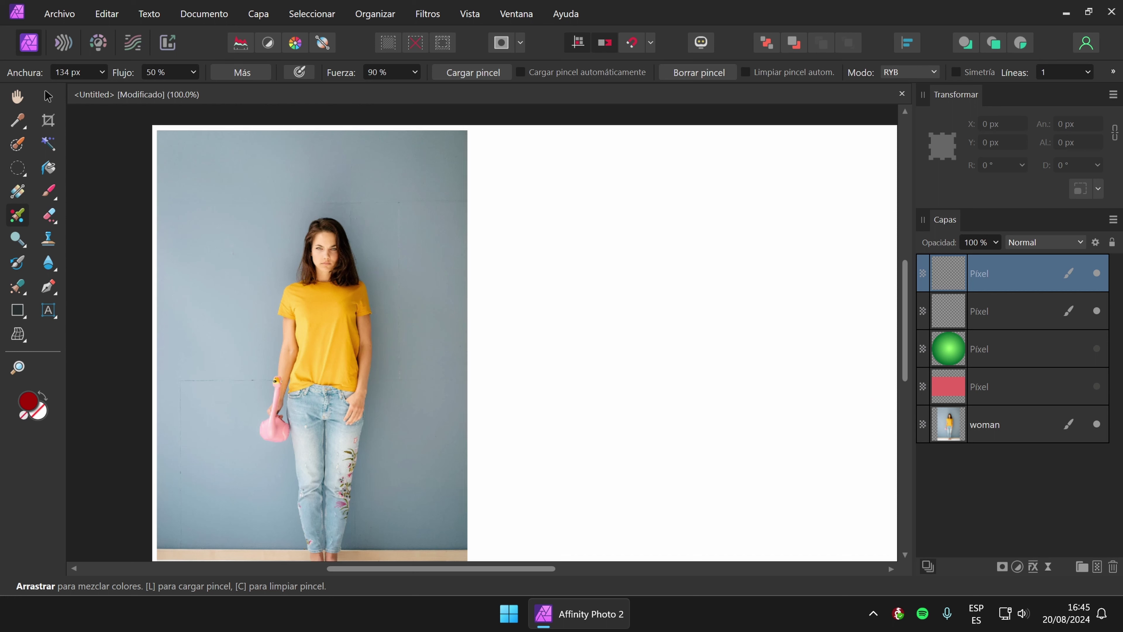
Test red paint dabs and strokes across the shirt's chest, then undo them.
click(52, 217)
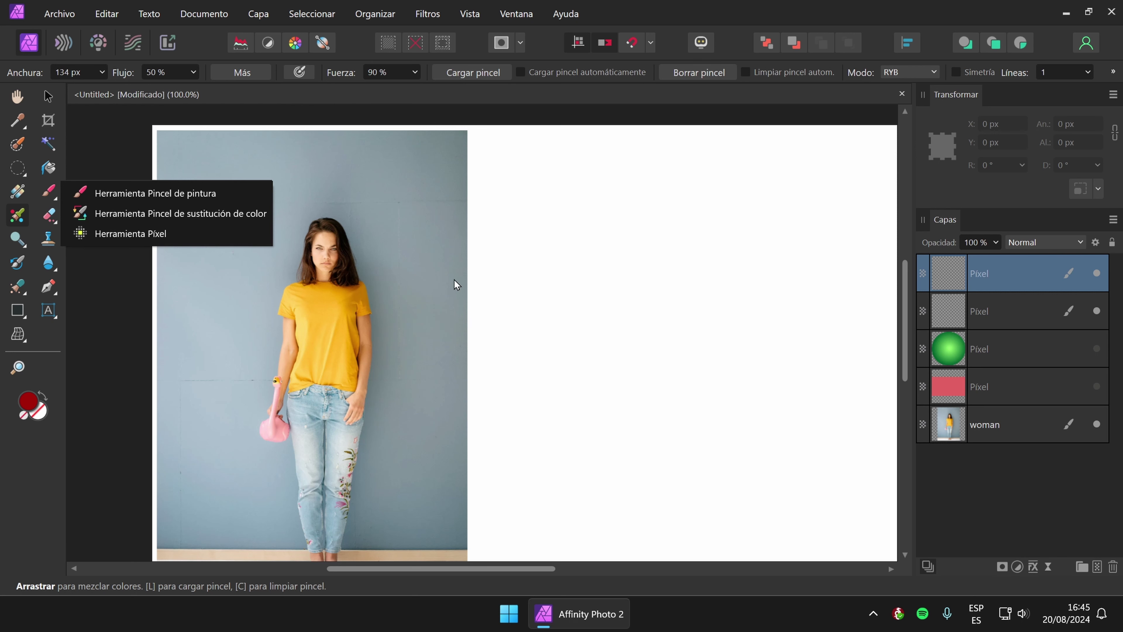
click(499, 288)
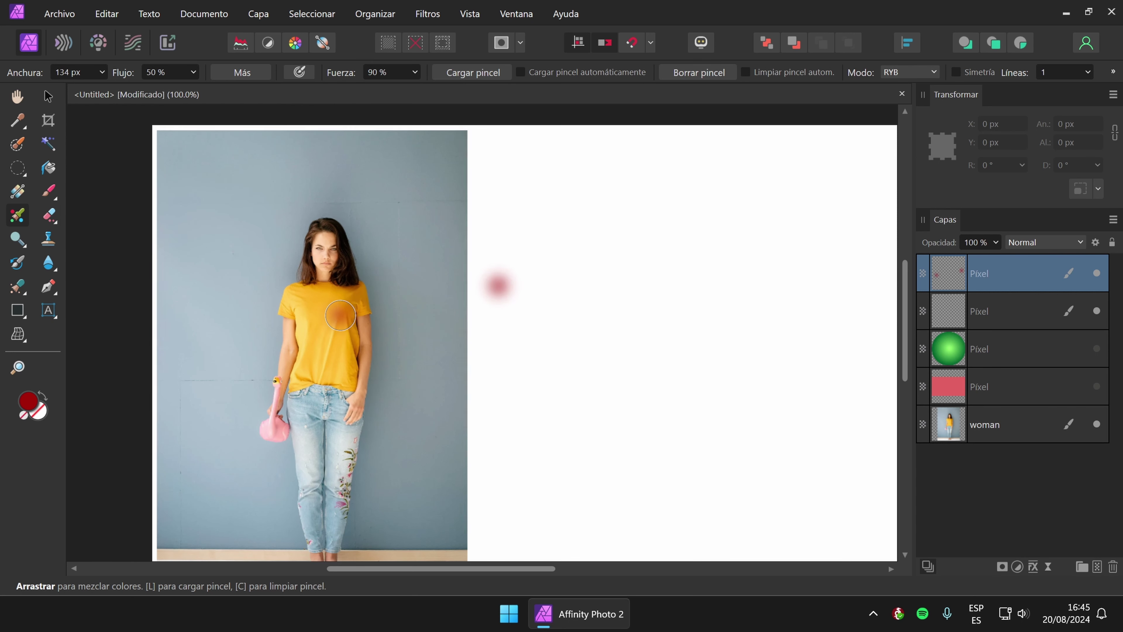
click(320, 318)
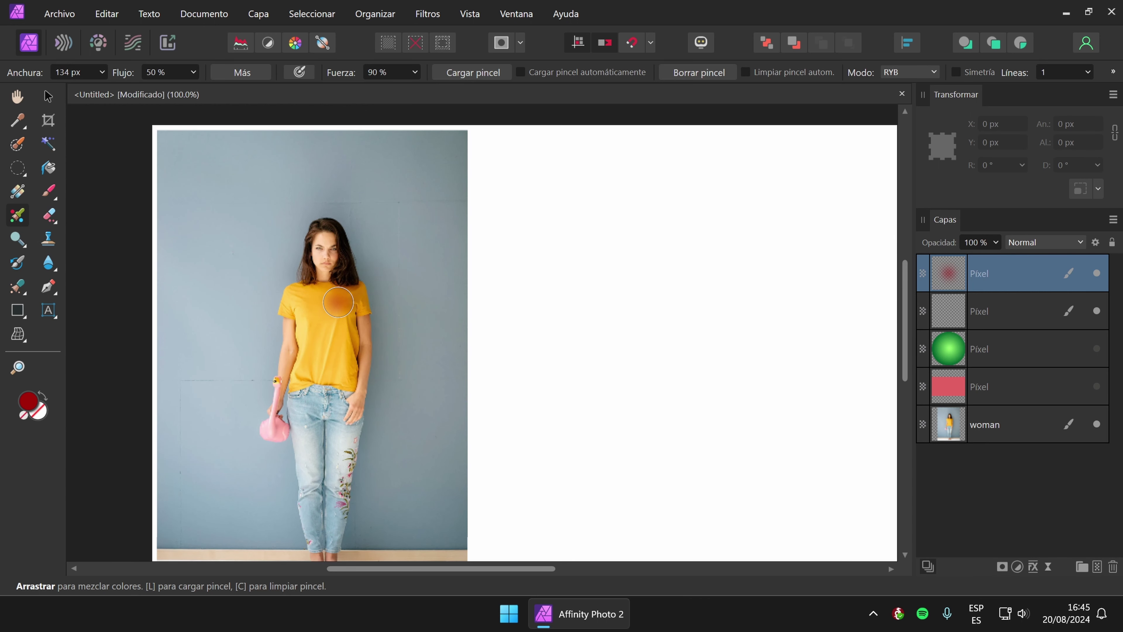
scroll(332, 326, up, 5)
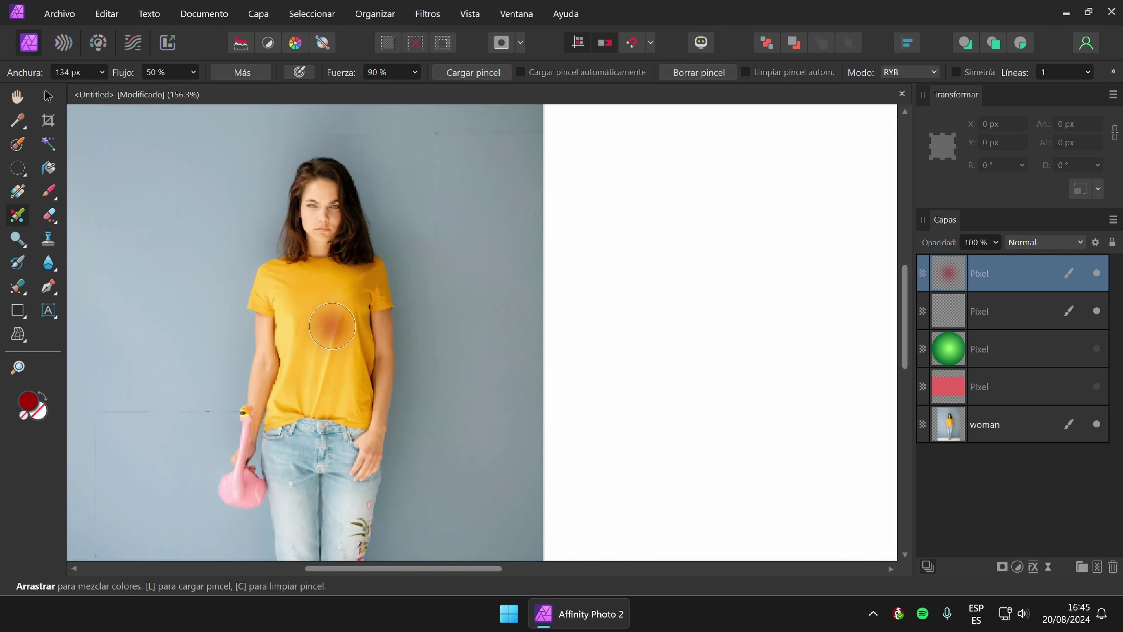
mouse_move(411, 260)
mouse_down()
mouse_move(386, 271)
mouse_move(369, 250)
mouse_move(324, 247)
mouse_move(337, 232)
mouse_move(357, 237)
mouse_move(393, 292)
mouse_move(380, 328)
mouse_up()
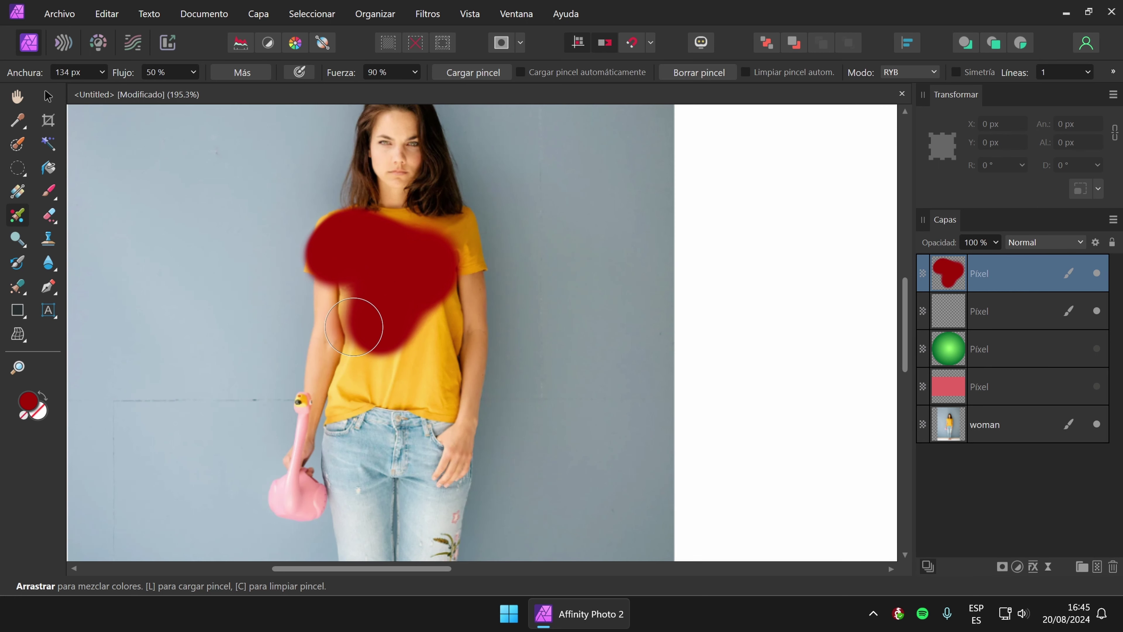
mouse_move(363, 300)
mouse_down()
mouse_move(391, 358)
mouse_move(428, 327)
mouse_move(430, 373)
mouse_move(348, 380)
mouse_move(412, 315)
mouse_move(430, 249)
mouse_move(447, 234)
mouse_move(451, 325)
mouse_up()
key(ctrl+z)
key(ctrl+z)
key(ctrl+z)
key(ctrl+z)
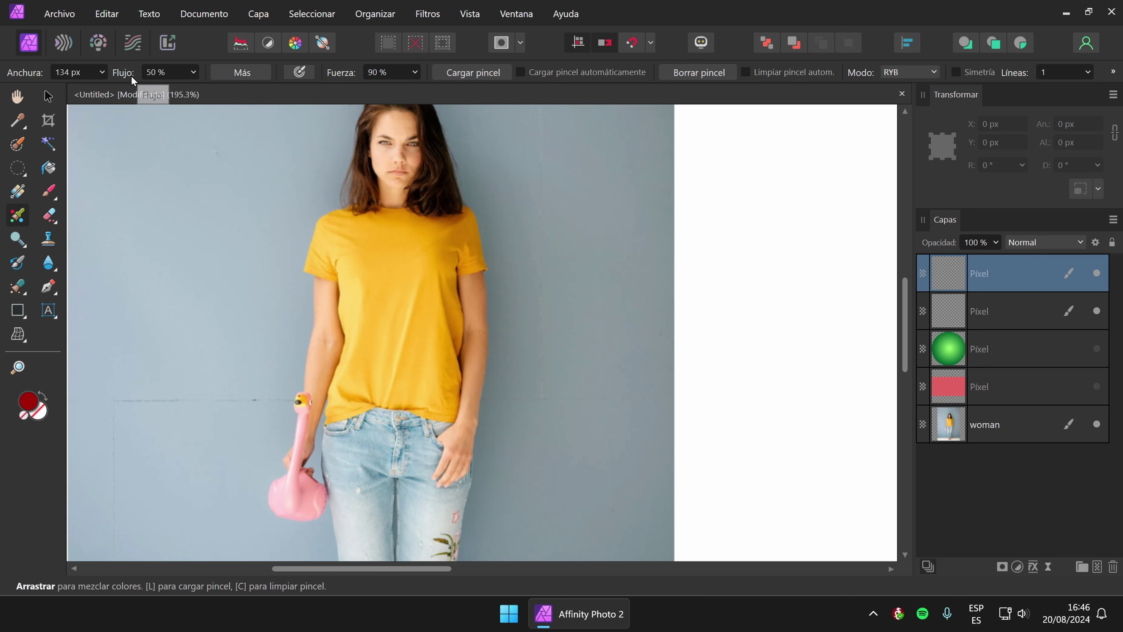
Set the mixer brush to 32 px, 50% flow, 90% strength, then test and undo a stroke on the arm.
click(101, 74)
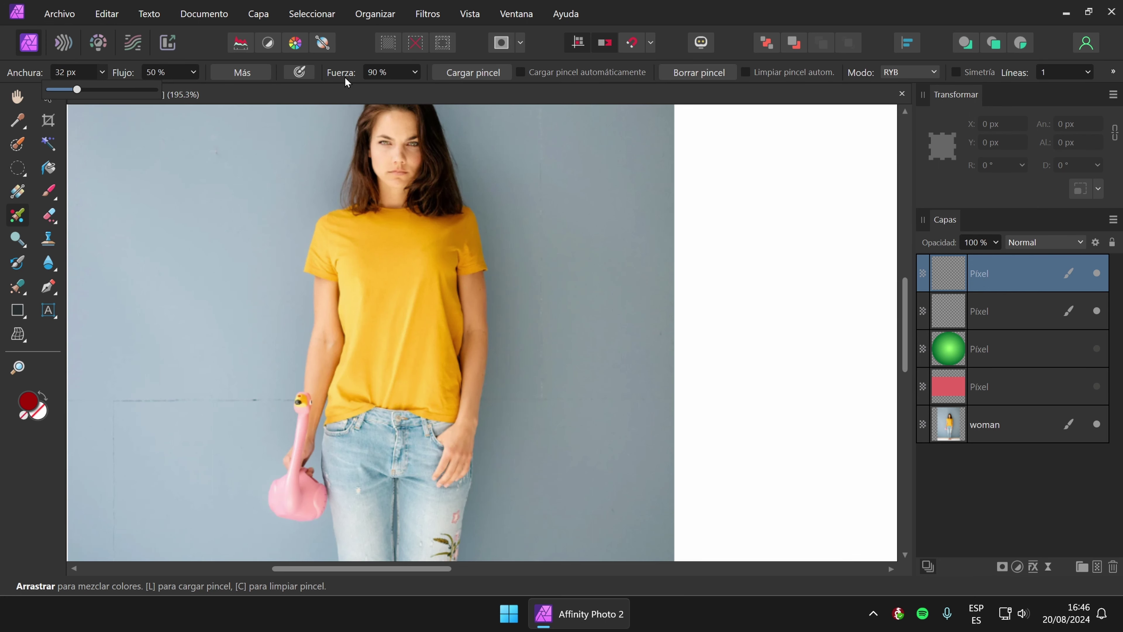
click(242, 72)
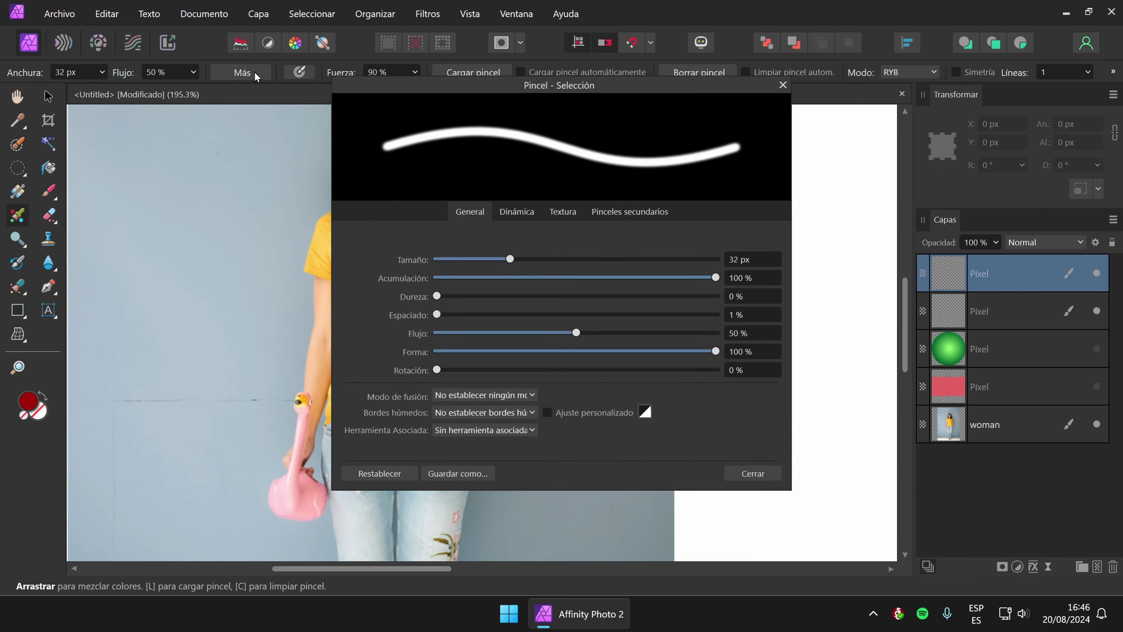
click(782, 85)
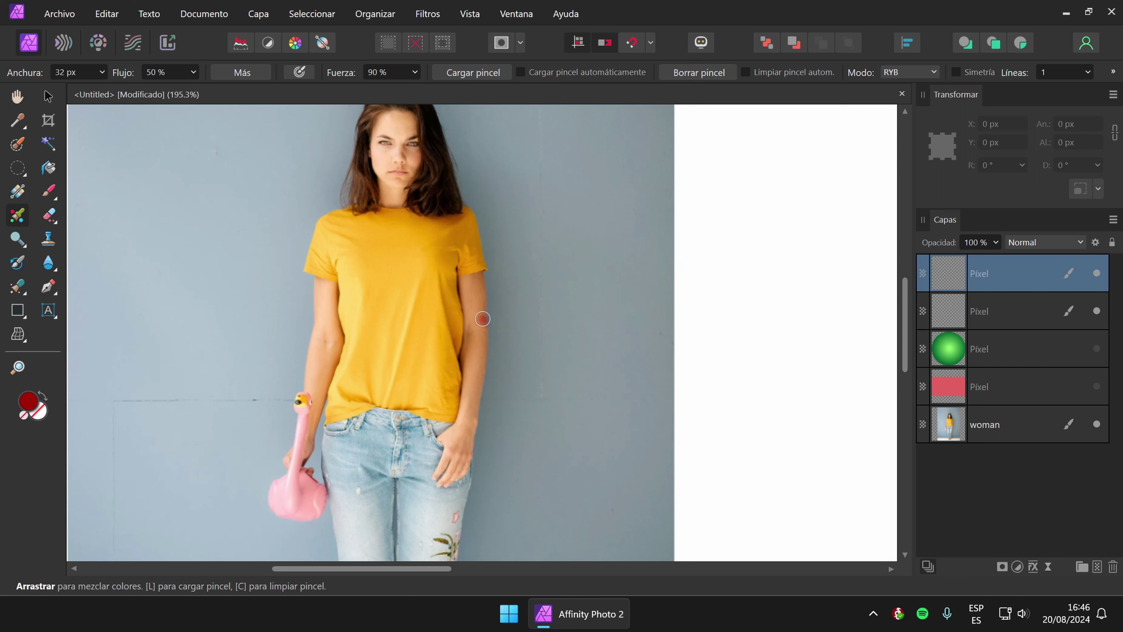
mouse_move(480, 275)
mouse_down()
mouse_move(488, 300)
mouse_move(476, 282)
mouse_move(474, 319)
mouse_move(465, 283)
mouse_move(475, 351)
mouse_up()
key(ctrl+z)
key(ctrl+z)
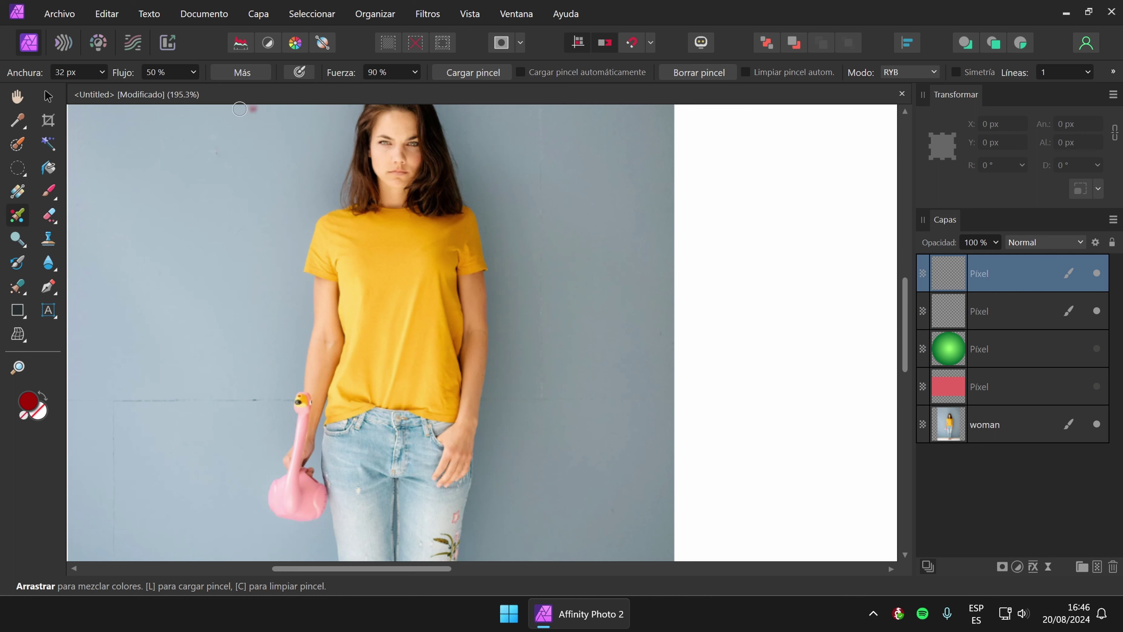
Raise the mixer brush flow to 84%, undo a test stroke, and select the woman photo layer.
click(193, 72)
click(230, 93)
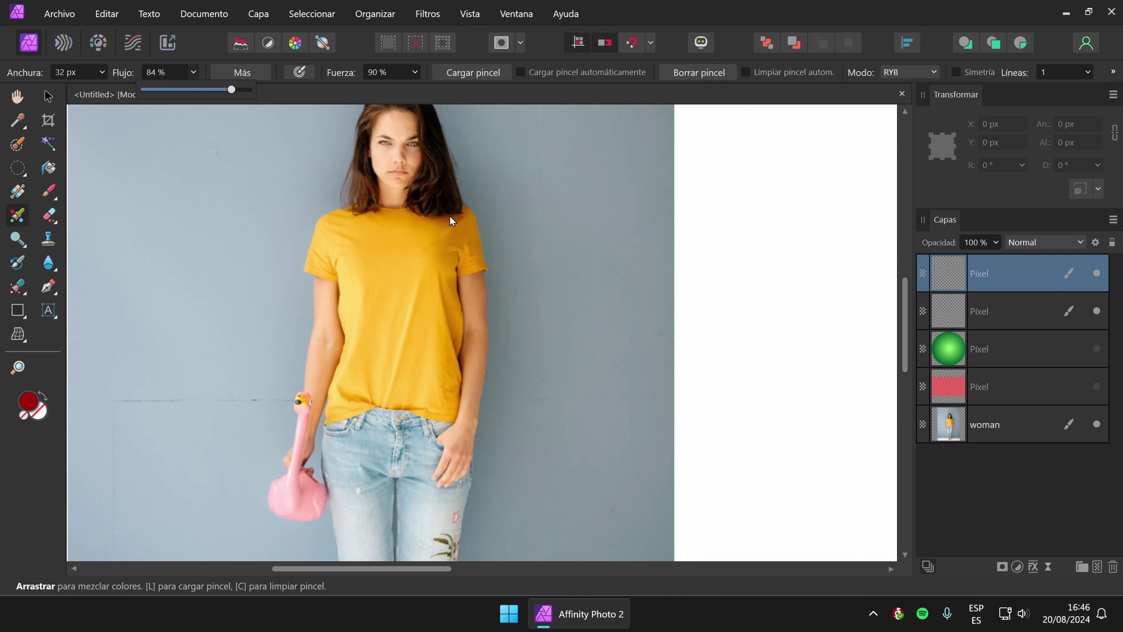
drag(470, 250, 497, 283)
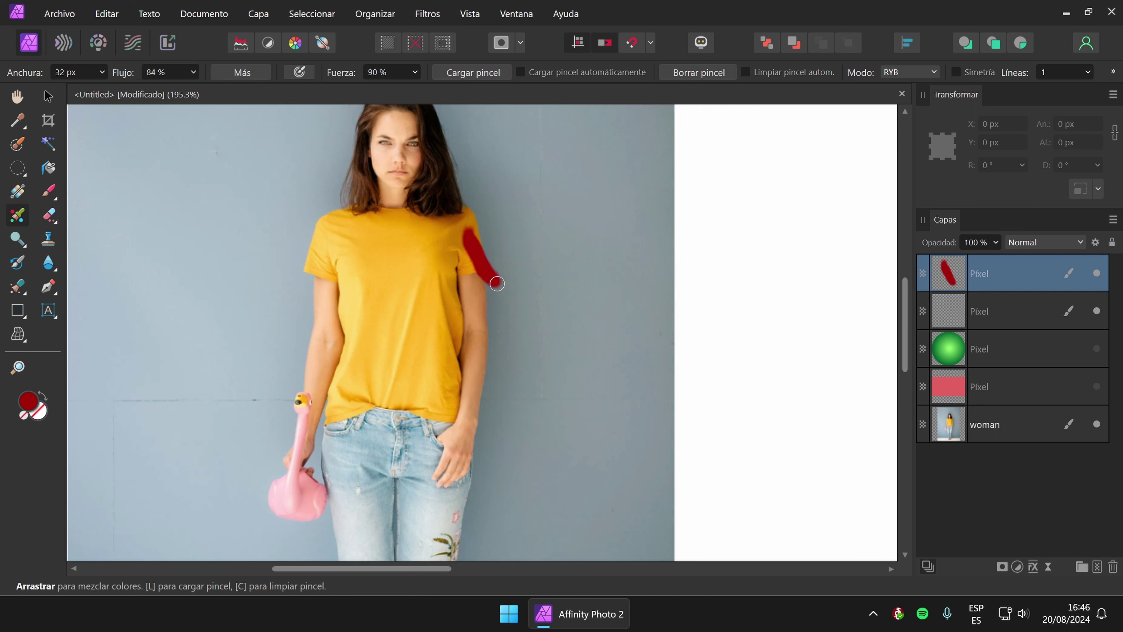
key(ctrl+z)
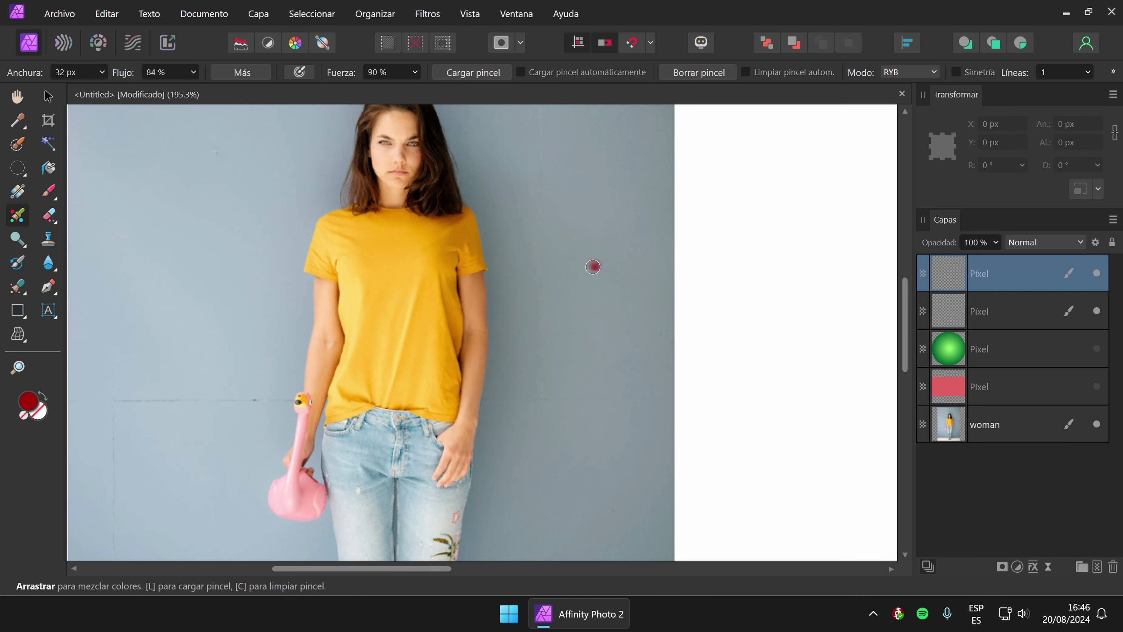
click(763, 268)
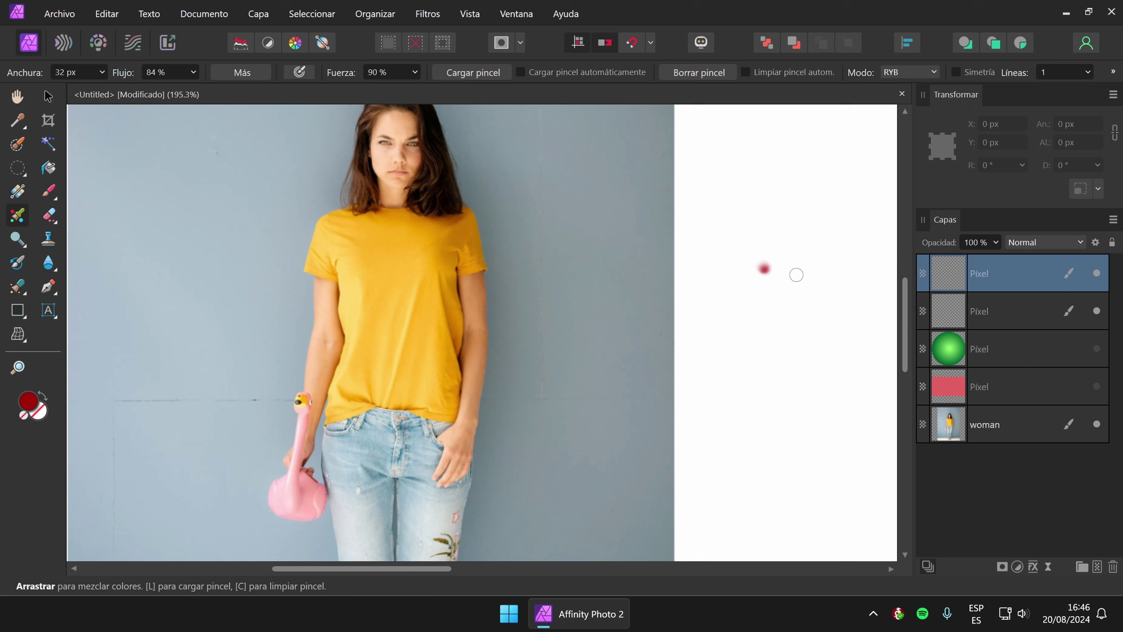
click(1013, 421)
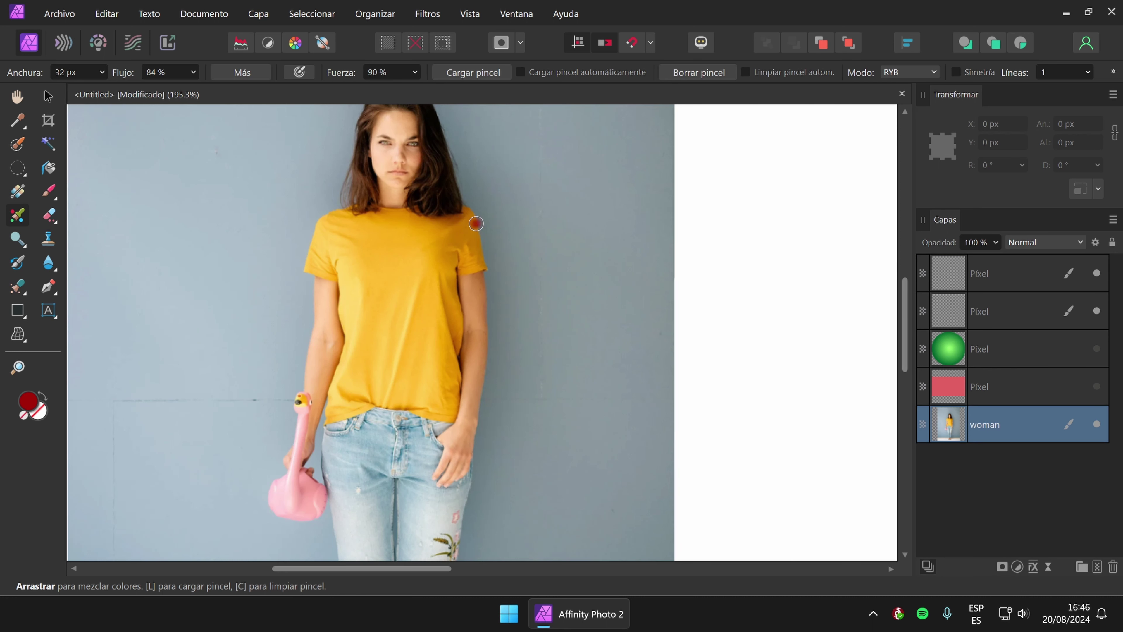
Zoom in and smear both yellow shirt shoulders and the hair edge into the blue wall.
drag(476, 231, 485, 264)
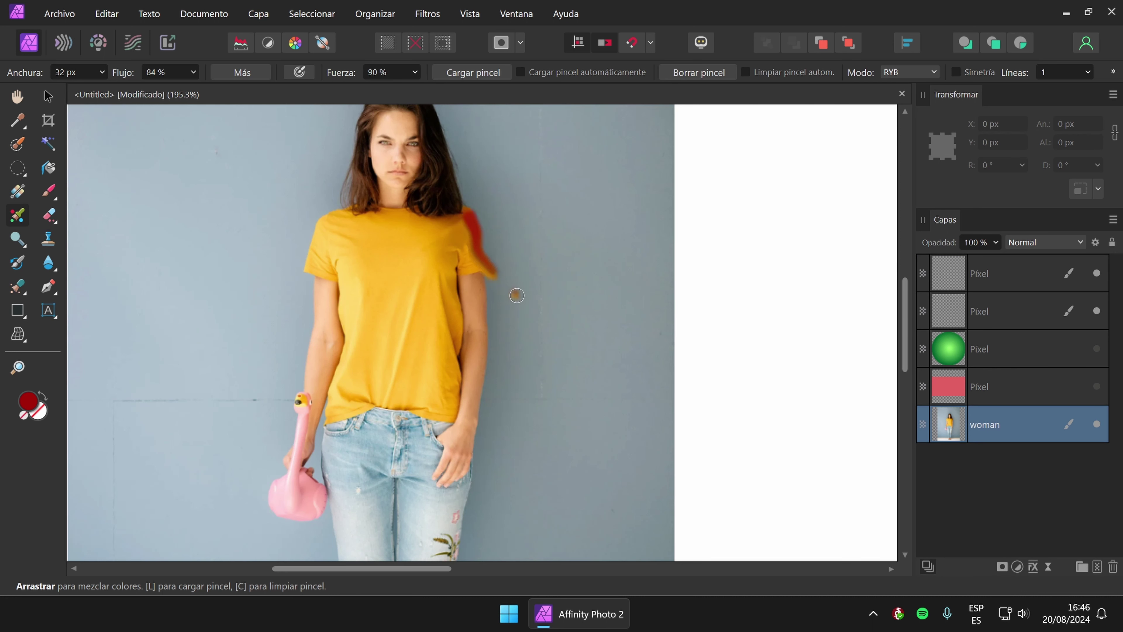
key(ctrl+z)
scroll(458, 279, up, 3)
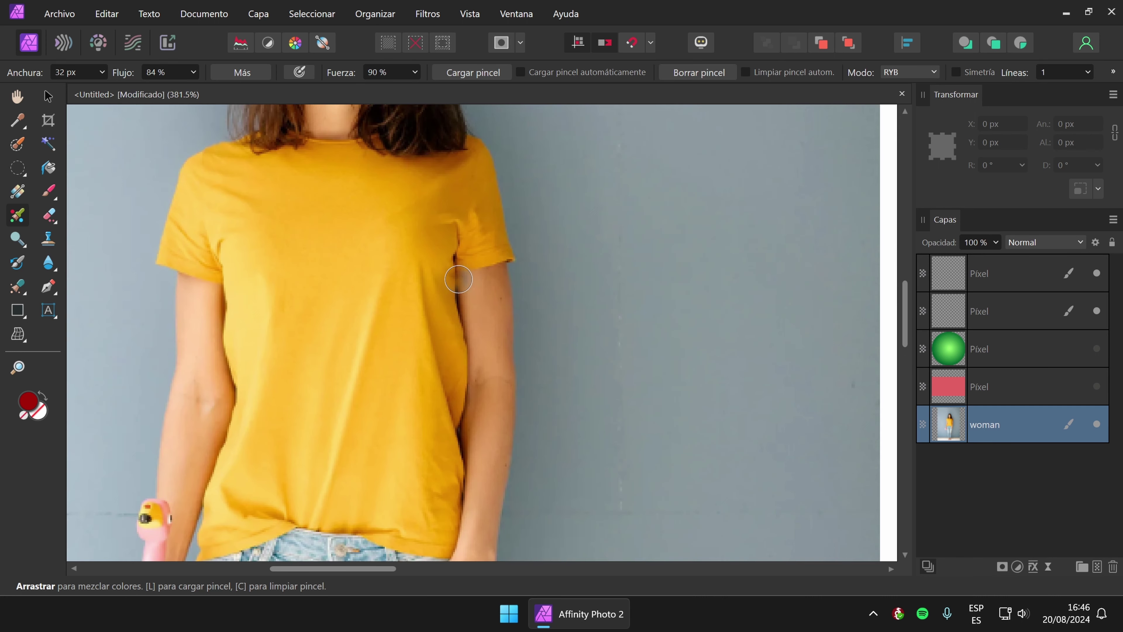
drag(455, 296, 501, 357)
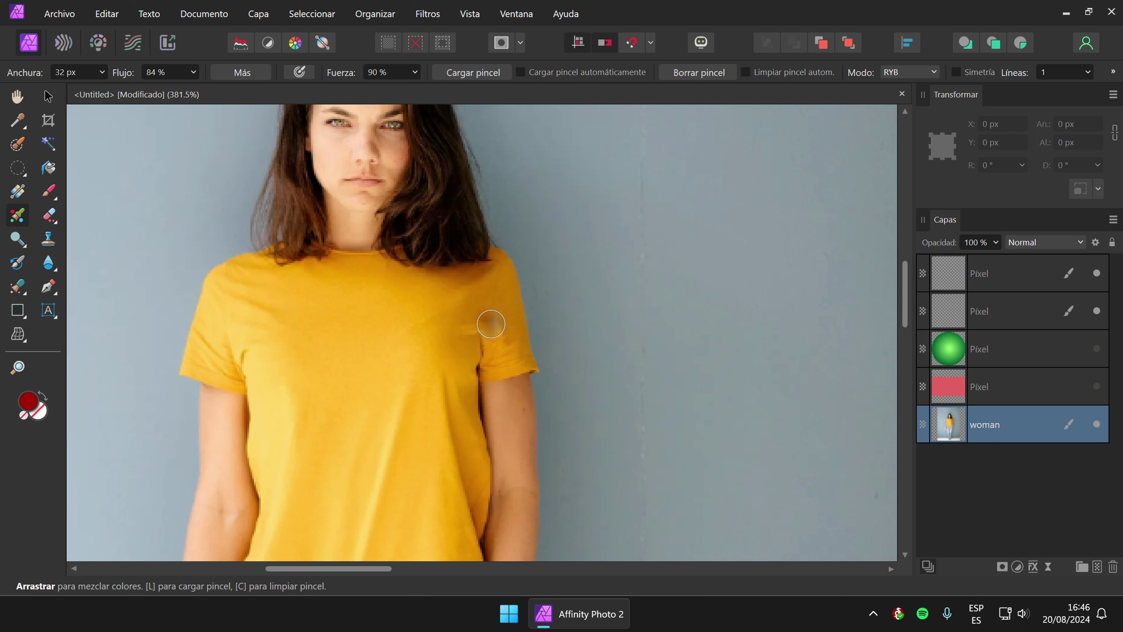
mouse_move(498, 270)
mouse_down()
mouse_move(559, 372)
mouse_move(522, 346)
mouse_move(523, 358)
mouse_move(559, 375)
mouse_move(524, 331)
mouse_move(547, 309)
mouse_move(510, 298)
mouse_move(530, 296)
mouse_move(497, 267)
mouse_move(534, 281)
mouse_move(483, 267)
mouse_move(540, 240)
mouse_move(518, 302)
mouse_move(540, 329)
mouse_move(526, 297)
mouse_move(511, 295)
mouse_move(491, 328)
mouse_up()
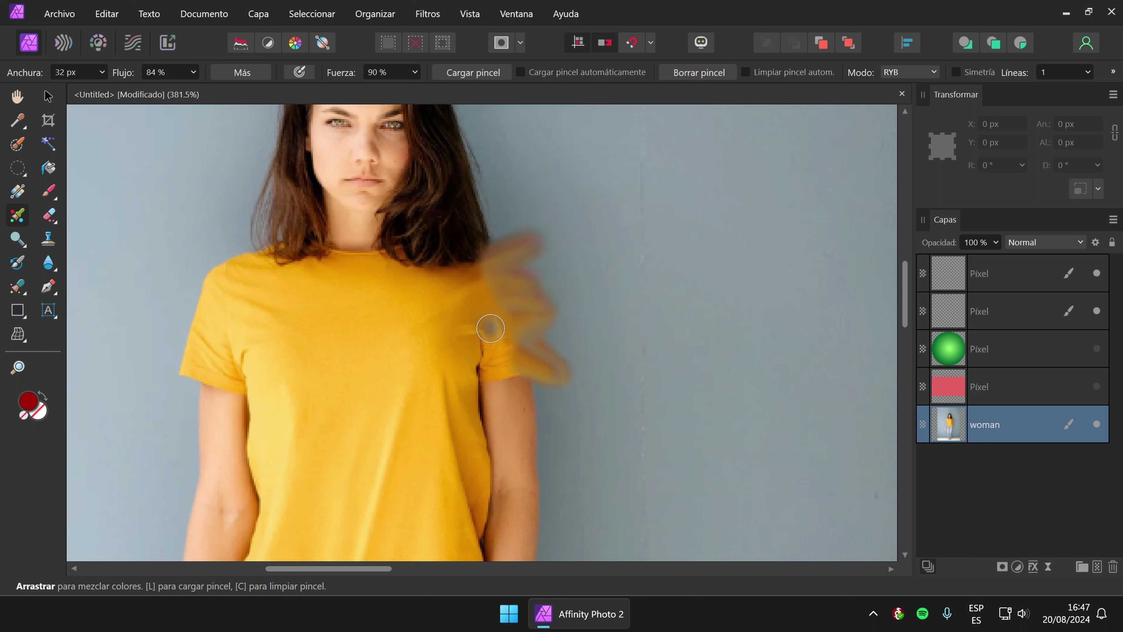
mouse_move(234, 282)
mouse_down()
mouse_move(188, 303)
mouse_move(241, 295)
mouse_move(181, 348)
mouse_move(195, 308)
mouse_move(172, 337)
mouse_move(226, 315)
mouse_move(181, 364)
mouse_move(247, 346)
mouse_move(214, 377)
mouse_up()
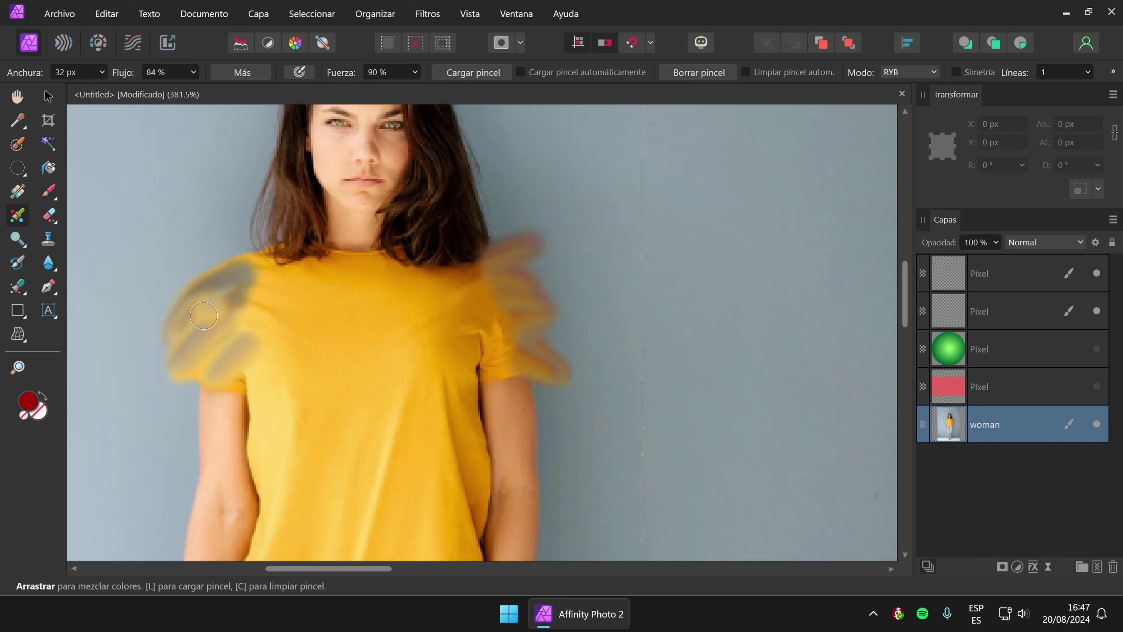
mouse_move(193, 318)
mouse_down()
mouse_move(245, 317)
mouse_move(258, 276)
mouse_move(191, 311)
mouse_move(243, 300)
mouse_move(198, 328)
mouse_up()
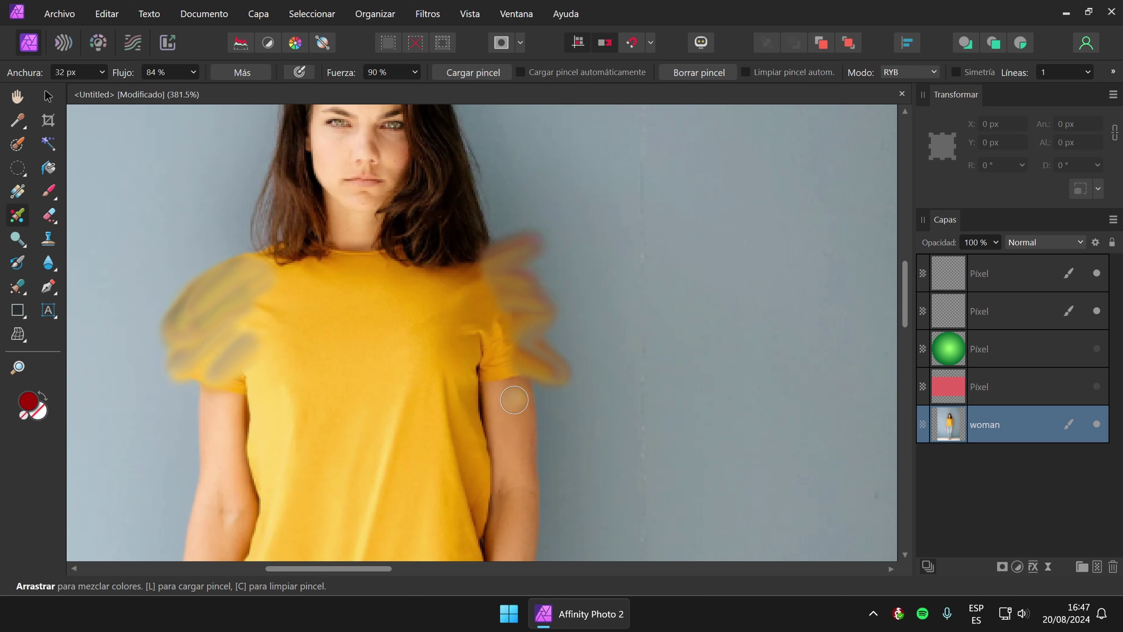
mouse_move(443, 155)
mouse_down()
mouse_move(467, 193)
mouse_move(493, 196)
mouse_move(482, 218)
mouse_up()
key(ctrl+z)
click(42, 396)
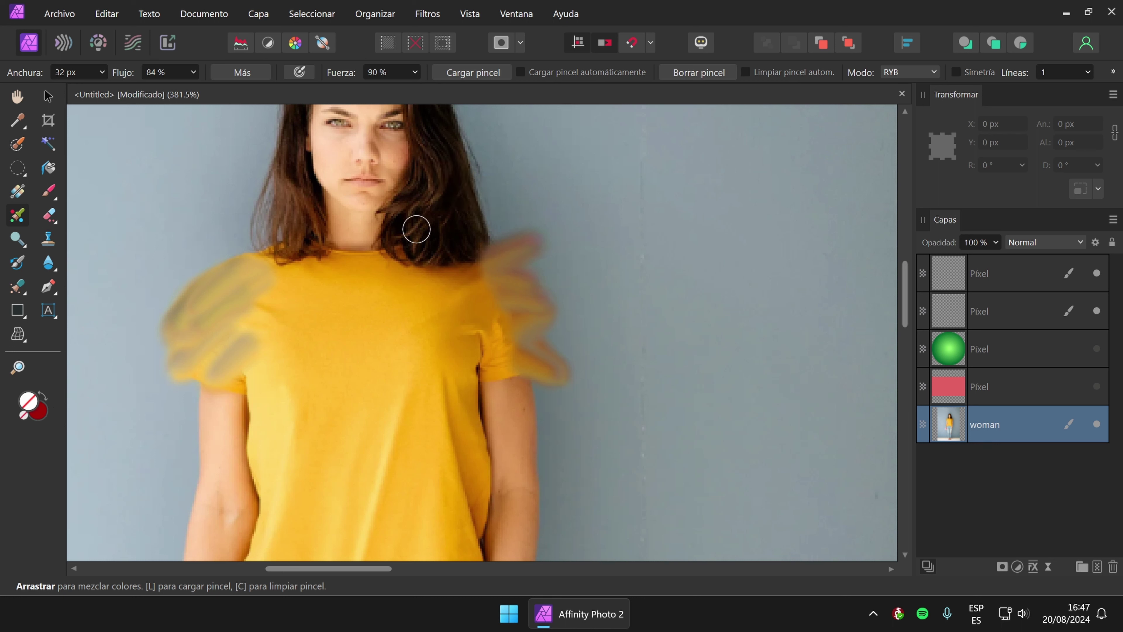
mouse_move(448, 161)
mouse_down()
mouse_move(503, 195)
mouse_move(461, 163)
mouse_move(492, 208)
mouse_move(478, 211)
mouse_move(511, 226)
mouse_move(465, 181)
mouse_move(481, 208)
mouse_up()
click(105, 372)
key(ctrl+z)
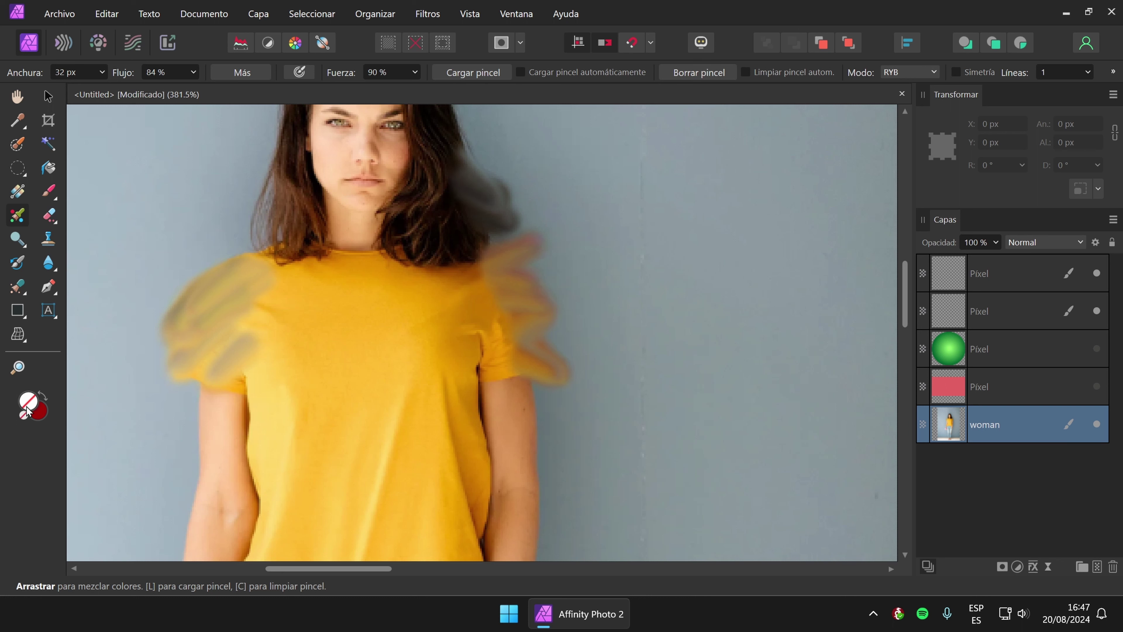
mouse_move(464, 205)
mouse_down()
mouse_move(497, 216)
mouse_move(472, 182)
mouse_up()
key(ctrl+z)
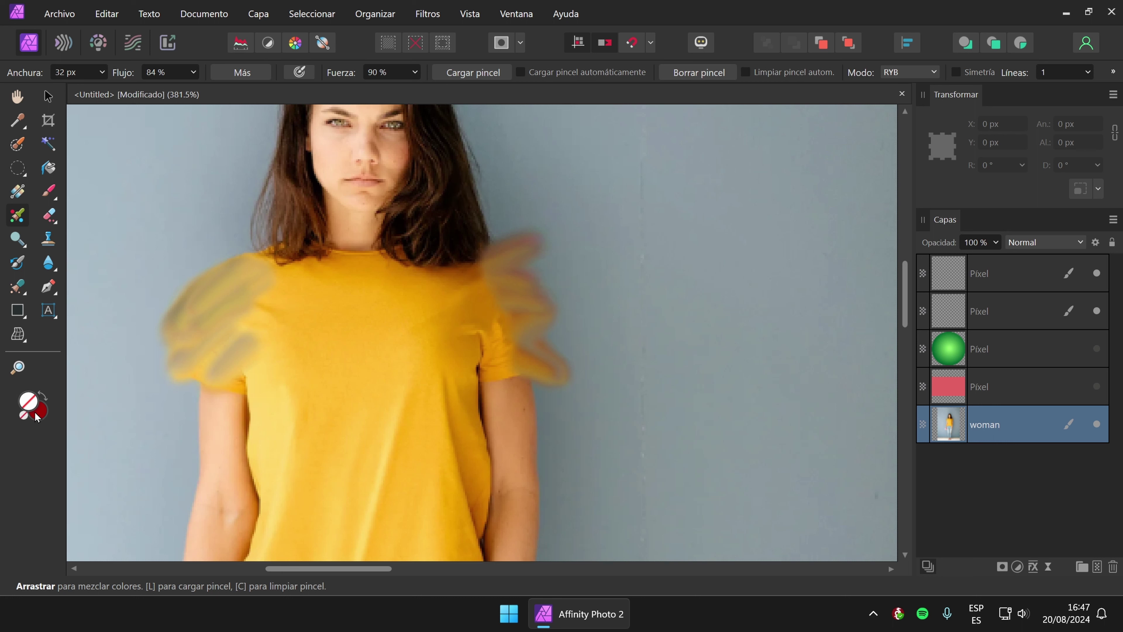
mouse_move(425, 170)
mouse_down()
mouse_move(442, 168)
mouse_move(504, 221)
mouse_move(459, 188)
mouse_move(456, 221)
mouse_move(491, 244)
mouse_move(427, 231)
mouse_move(477, 244)
mouse_move(499, 182)
mouse_up()
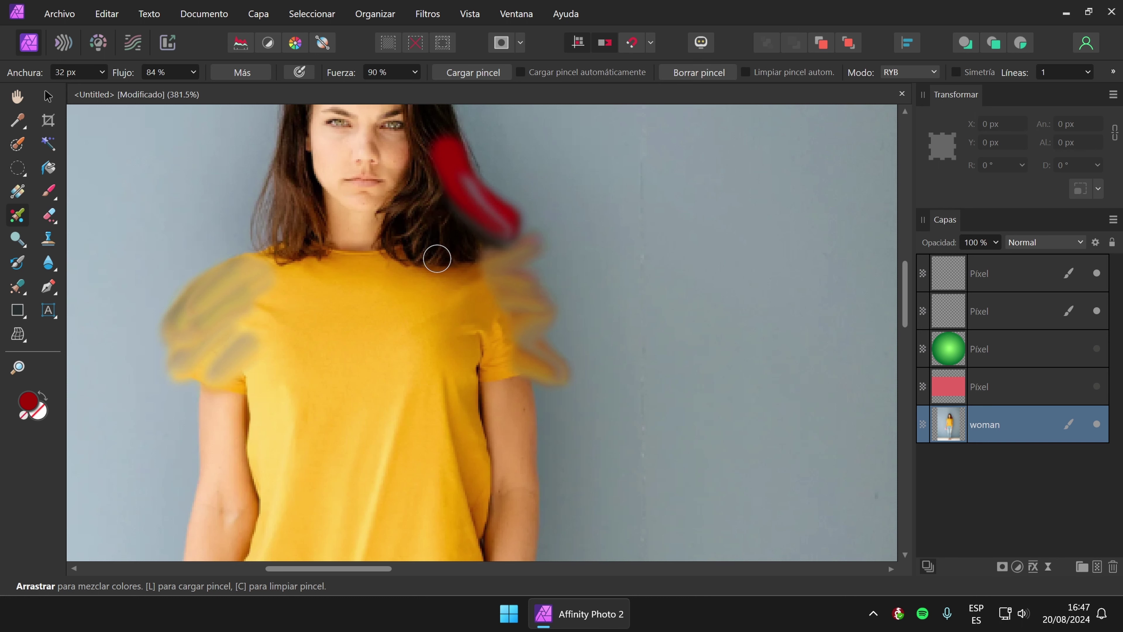
key(ctrl+z)
key(ctrl+z)
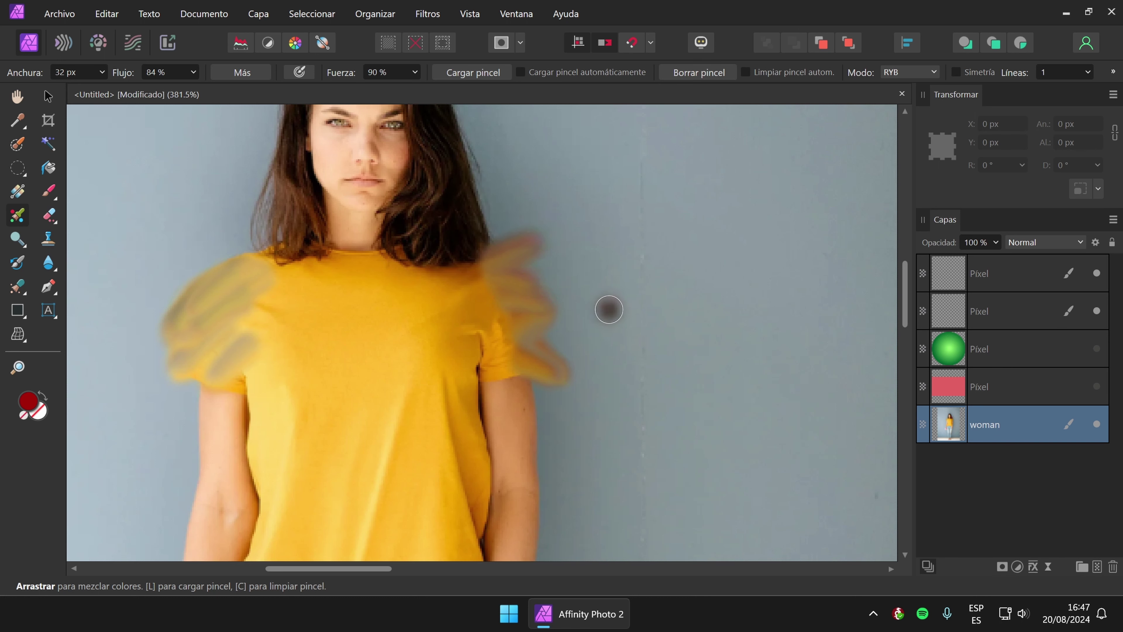
scroll(614, 314, up, 2)
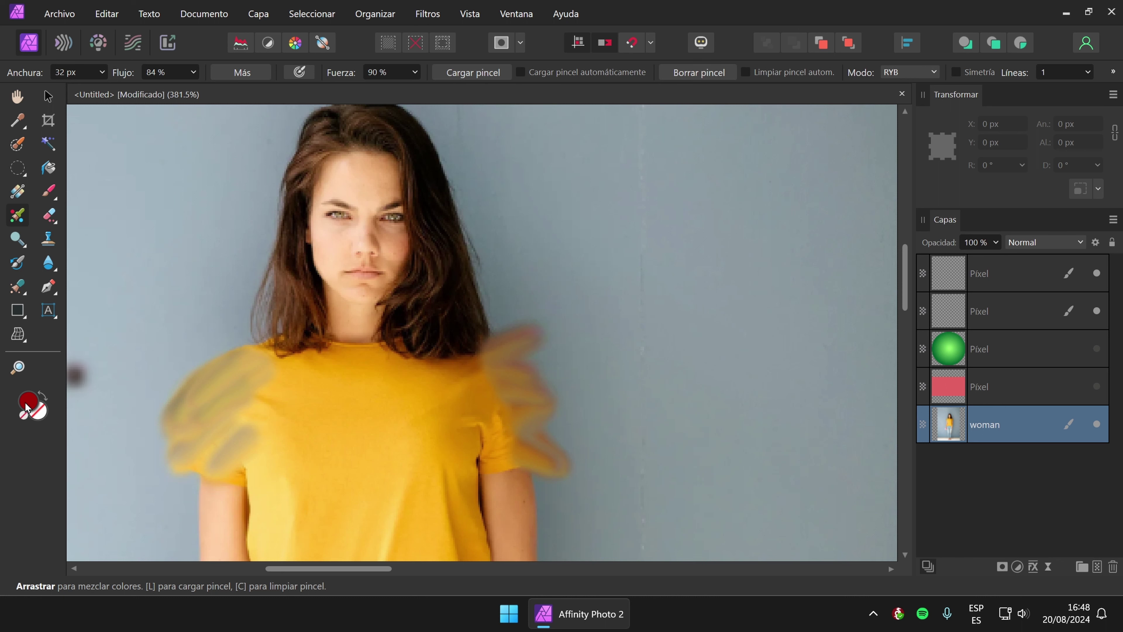
mouse_move(444, 235)
mouse_down()
mouse_move(462, 296)
mouse_move(466, 284)
mouse_move(492, 319)
mouse_move(518, 319)
mouse_up()
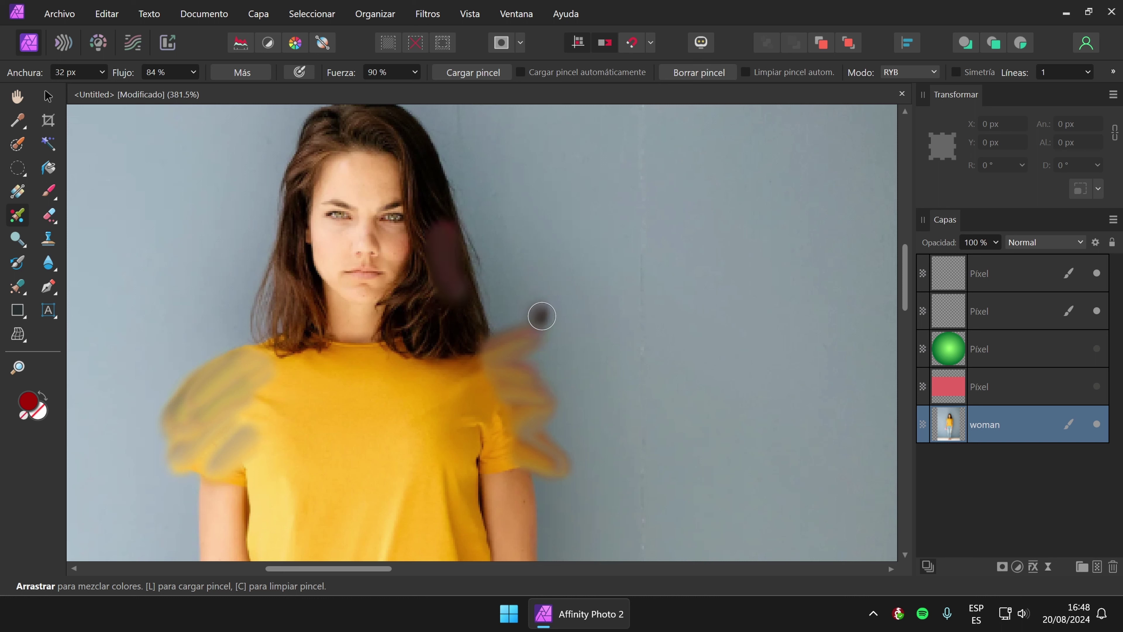
key(ctrl+z)
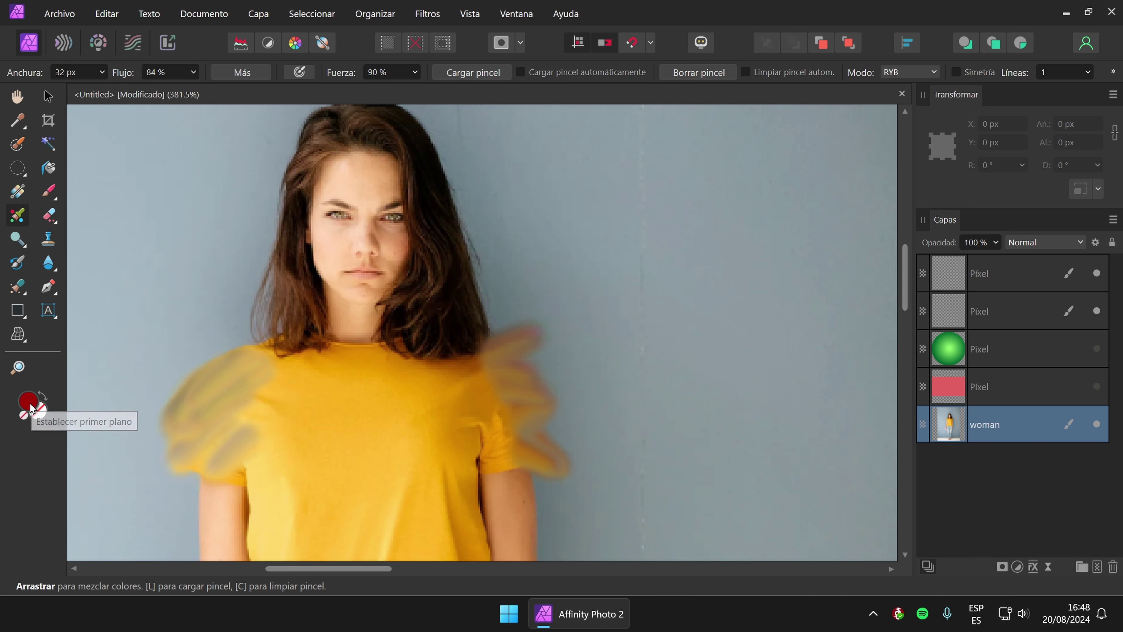
Set the brush colour to None, smear the hair outward, and undo the trial wall strokes.
click(23, 416)
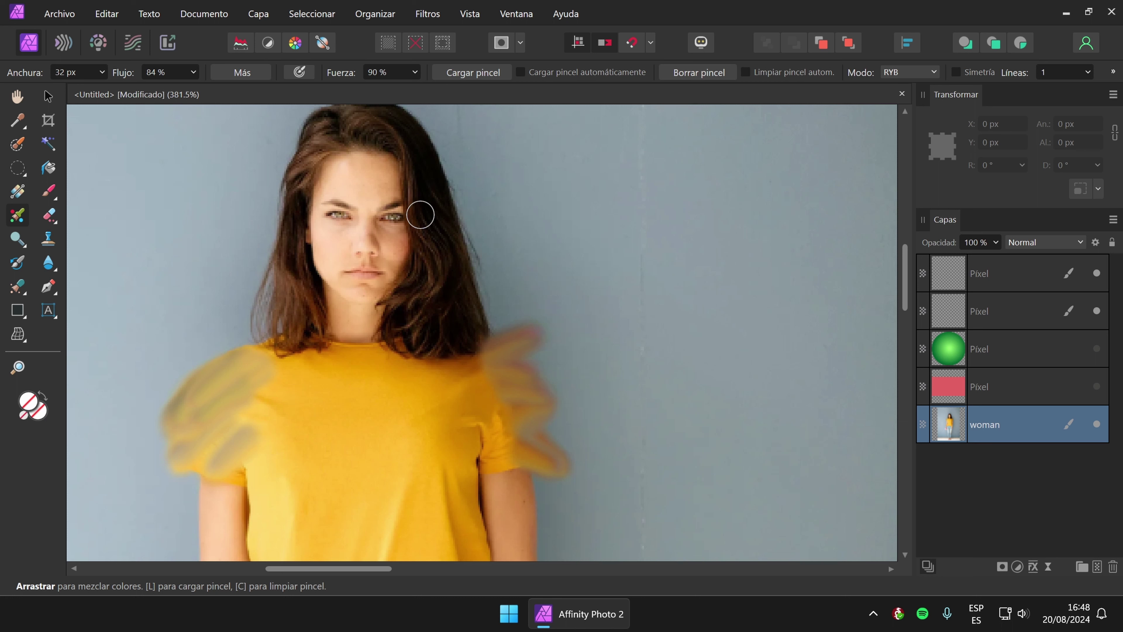
mouse_move(439, 218)
mouse_down()
mouse_move(467, 278)
mouse_move(503, 297)
mouse_move(469, 277)
mouse_move(462, 242)
mouse_move(488, 293)
mouse_move(507, 217)
mouse_move(487, 221)
mouse_move(499, 226)
mouse_move(463, 307)
mouse_move(510, 302)
mouse_move(479, 304)
mouse_move(477, 329)
mouse_move(506, 312)
mouse_move(443, 296)
mouse_move(499, 291)
mouse_move(480, 266)
mouse_move(483, 229)
mouse_move(456, 270)
mouse_move(491, 283)
mouse_move(435, 305)
mouse_move(555, 388)
mouse_move(512, 394)
mouse_up()
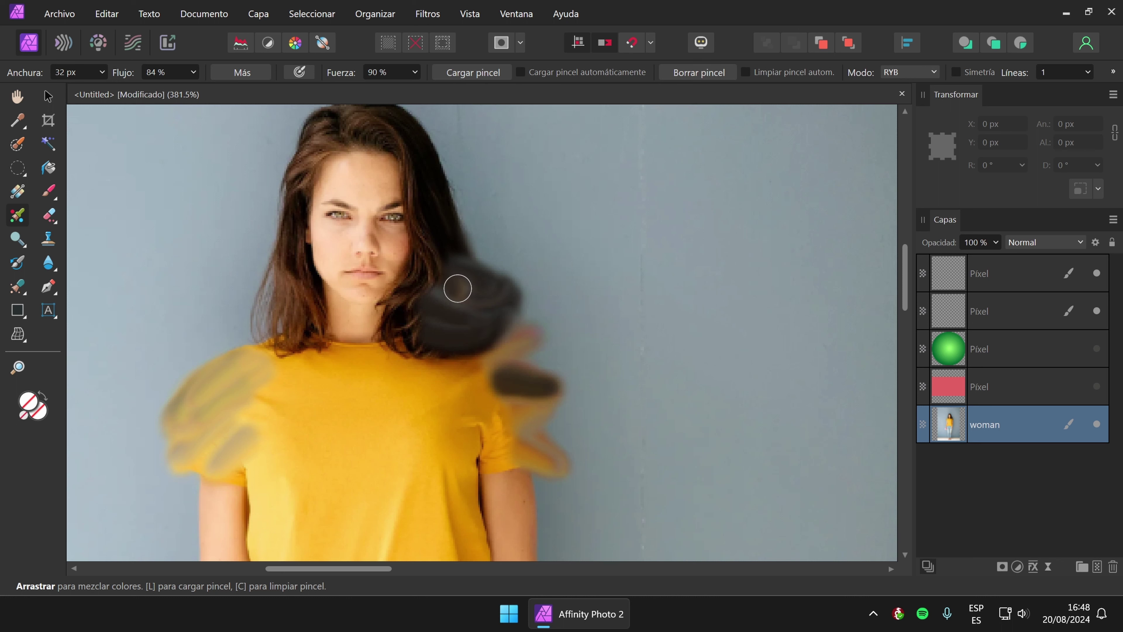
mouse_move(465, 285)
mouse_down()
mouse_move(533, 424)
mouse_move(515, 389)
mouse_move(559, 407)
mouse_move(516, 395)
mouse_move(449, 416)
mouse_move(520, 455)
mouse_move(538, 452)
mouse_move(545, 481)
mouse_up()
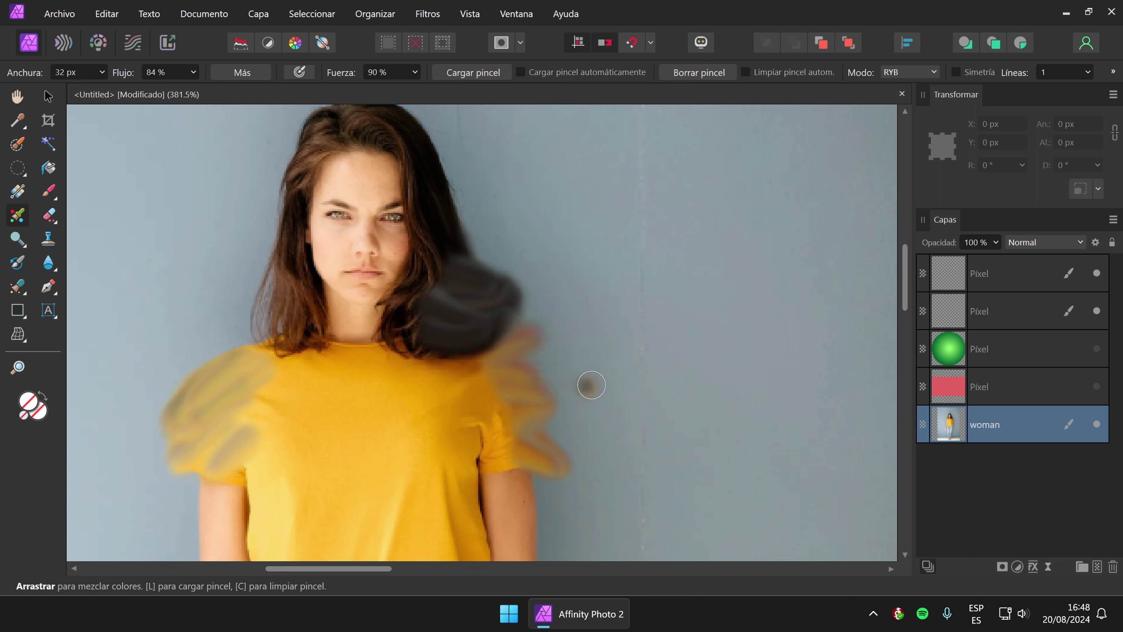
drag(642, 259, 644, 331)
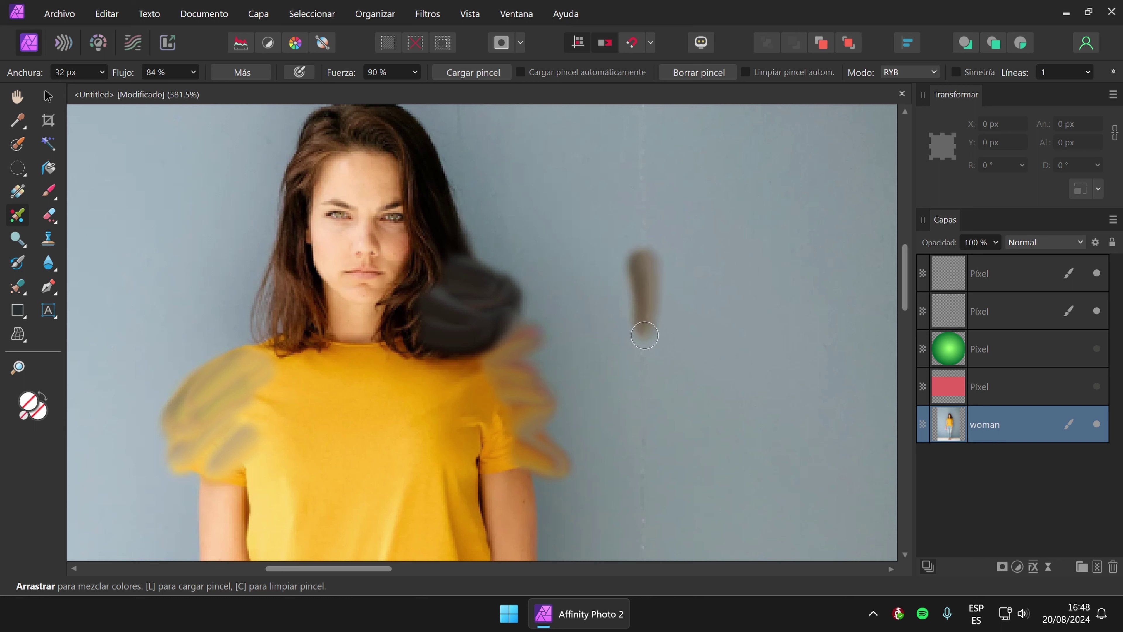
key(ctrl+z)
drag(658, 251, 613, 287)
drag(658, 280, 604, 320)
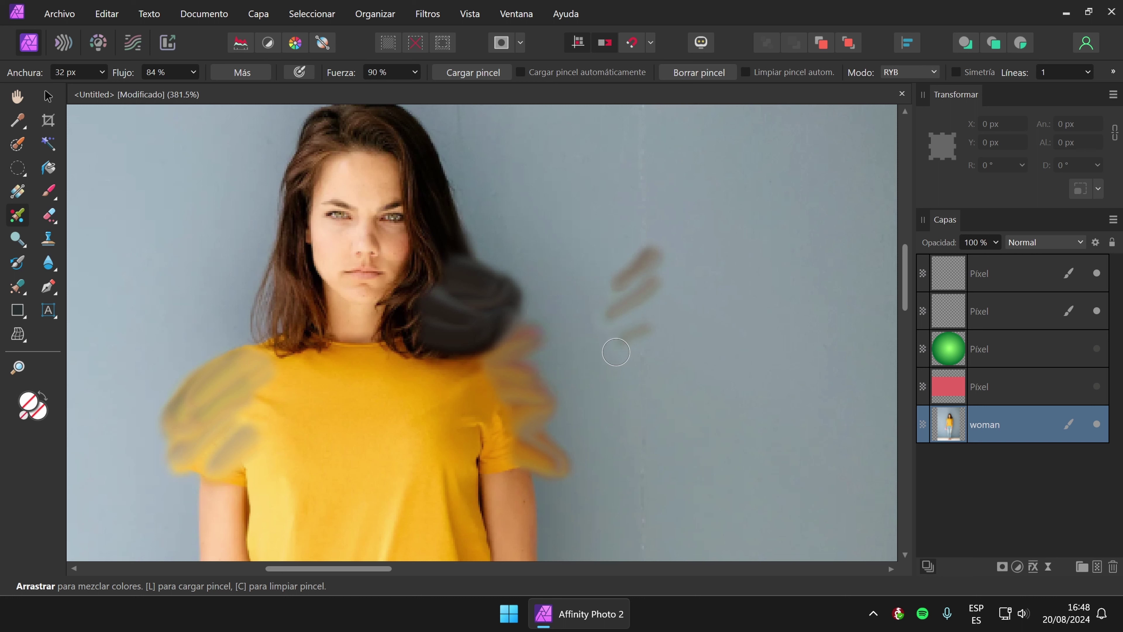
key(ctrl+z)
key(ctrl+z)
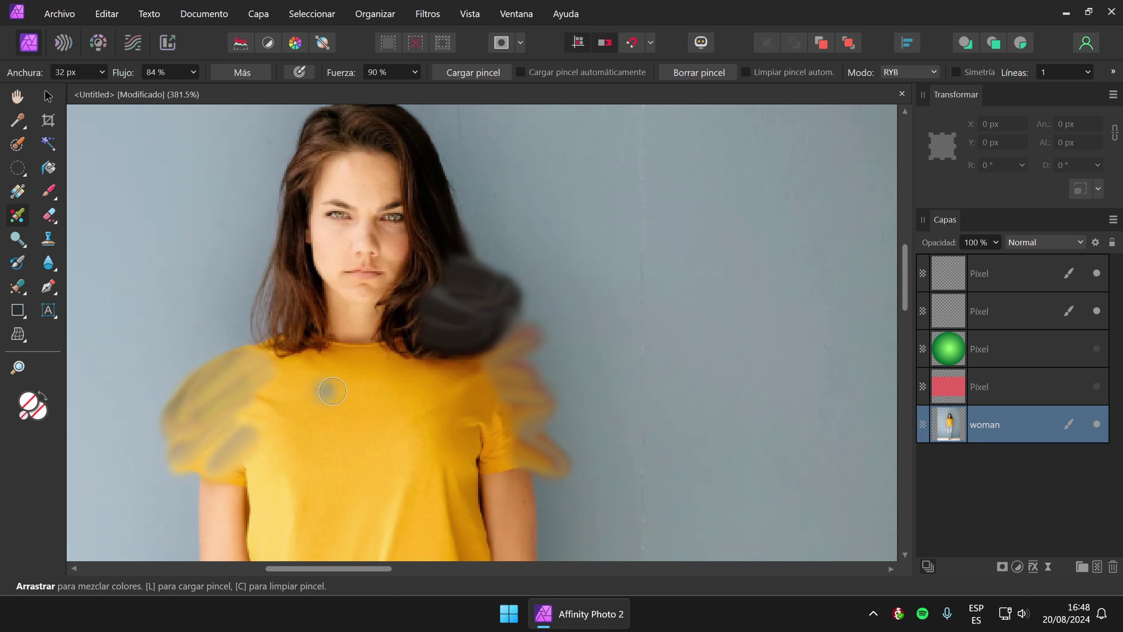
Undo the hair and shoulder smears until the shirt edges are crisp again.
key(ctrl+z)
key(ctrl+z)
key(ctrl+z)
key(ctrl+z)
key(ctrl+z)
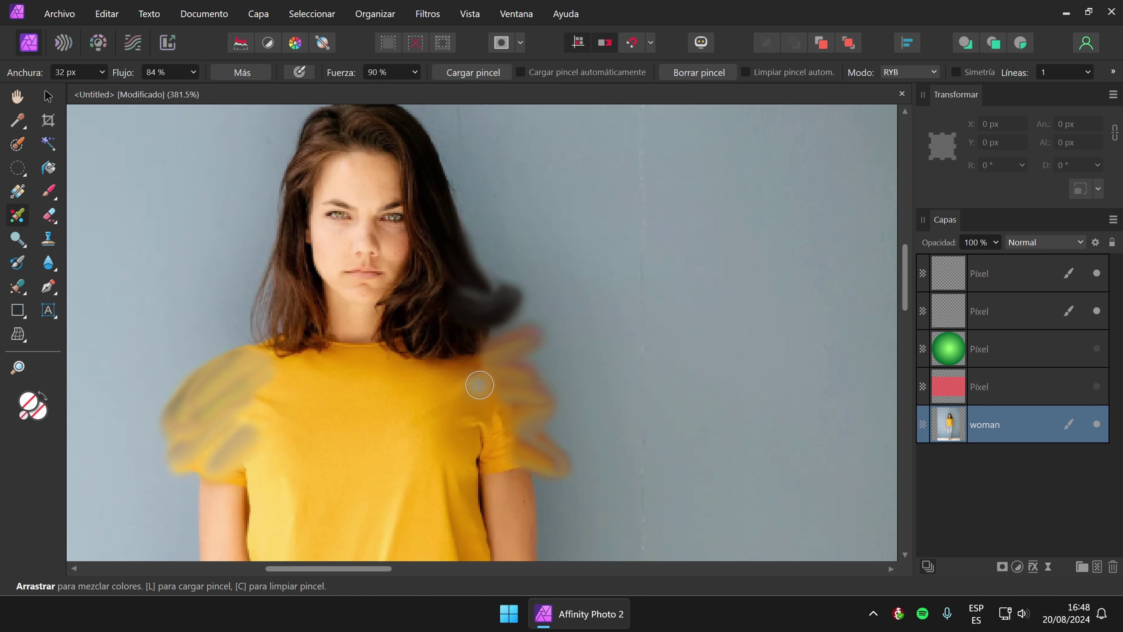
key(ctrl+z)
key(ctrl+z)
key(ctrl+z)
key(ctrl+z)
key(ctrl+z)
key(ctrl+z)
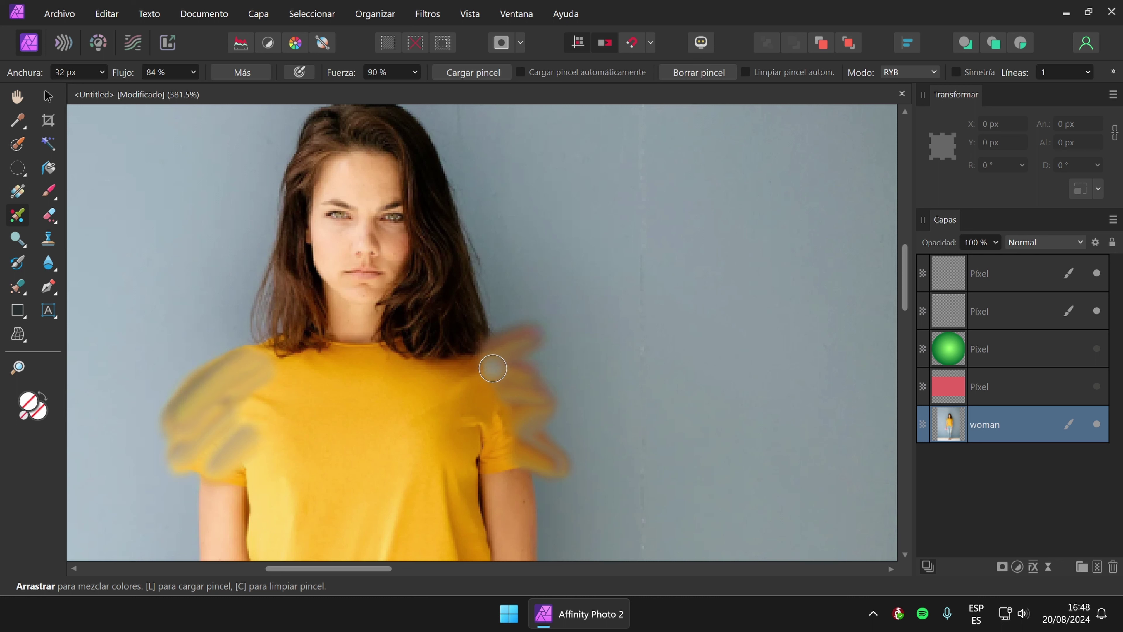
key(ctrl+z)
key(ctrl+z)
key(ctrl+z)
key(ctrl+z)
key(ctrl+z)
key(ctrl+z)
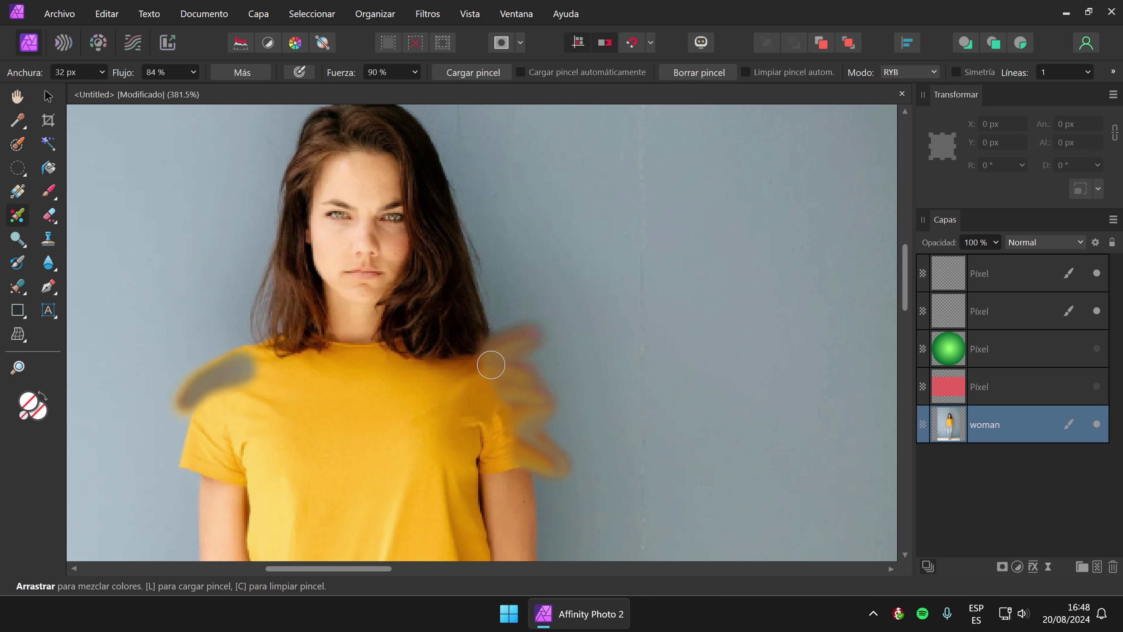
key(ctrl+z)
key(ctrl+z)
key(ctrl+z)
key(ctrl+z)
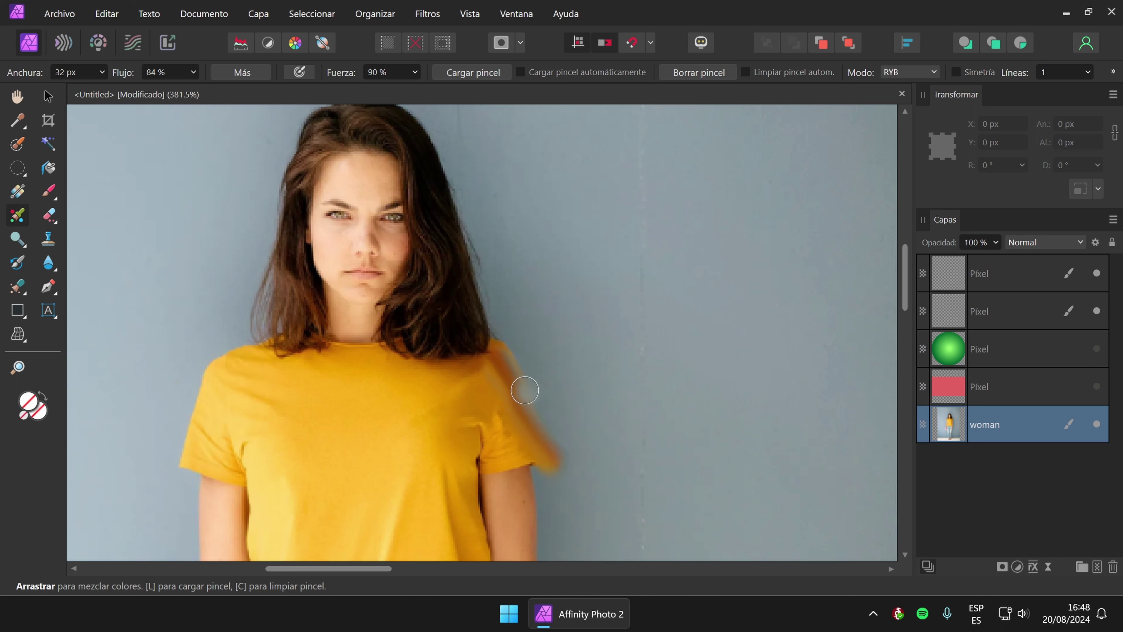
key(ctrl+z)
key(ctrl+z)
key(ctrl+z)
key(ctrl+z)
key(ctrl+z)
key(ctrl+z)
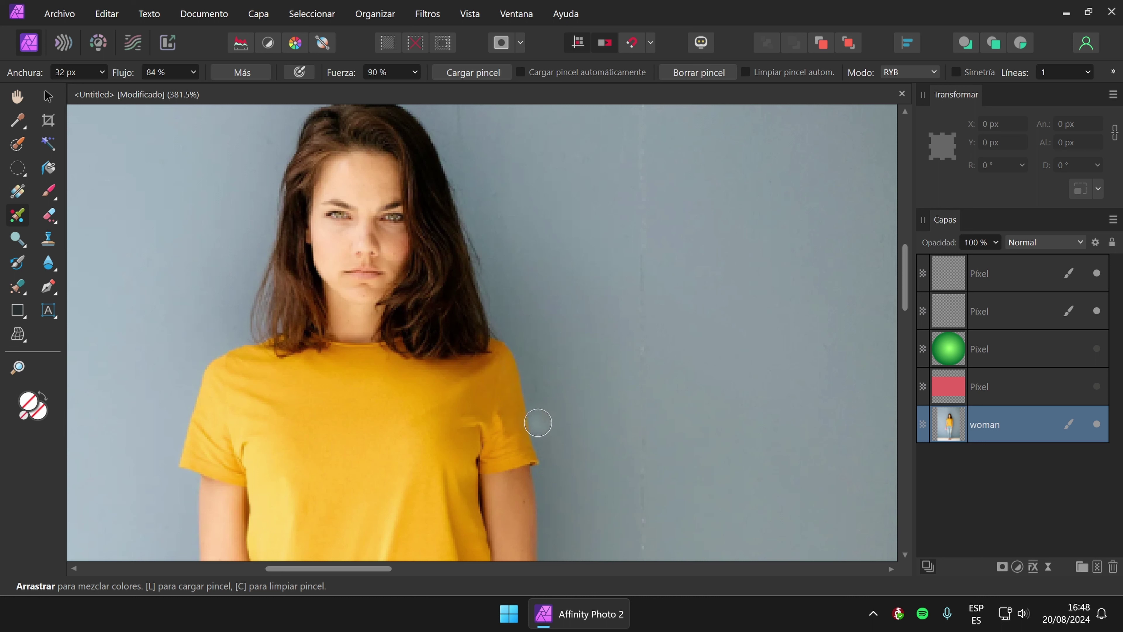
mouse_move(473, 276)
mouse_down()
mouse_move(438, 224)
mouse_move(455, 268)
mouse_up()
key(ctrl+z)
key(ctrl+z)
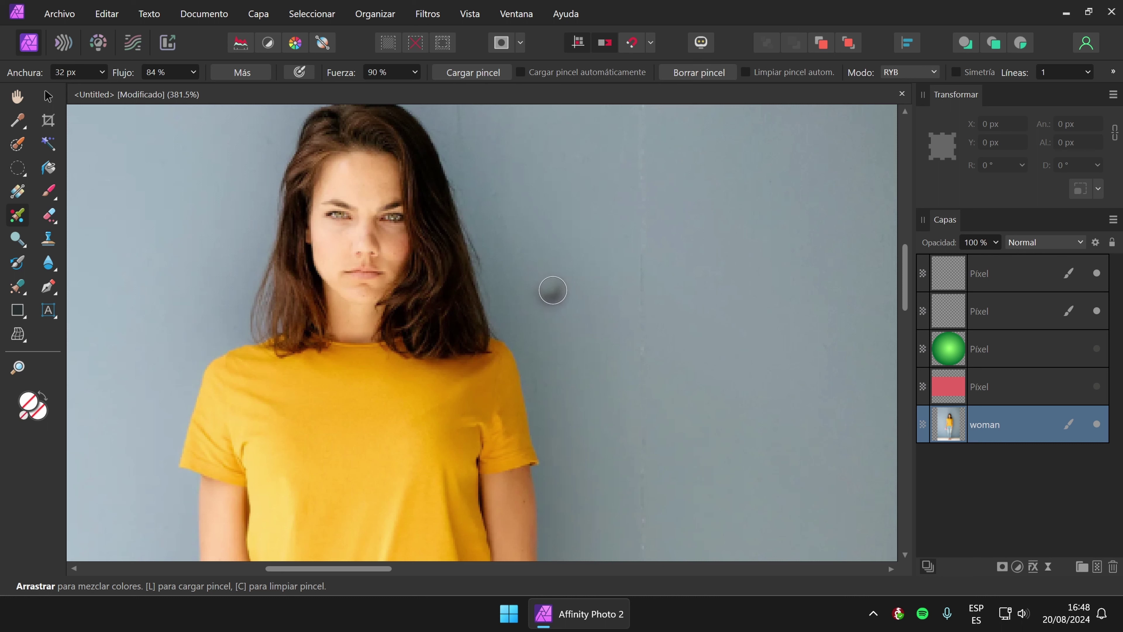
Load the mixer brush with the shirt's yellow, smear it over the sleeve, and undo.
key(alt)
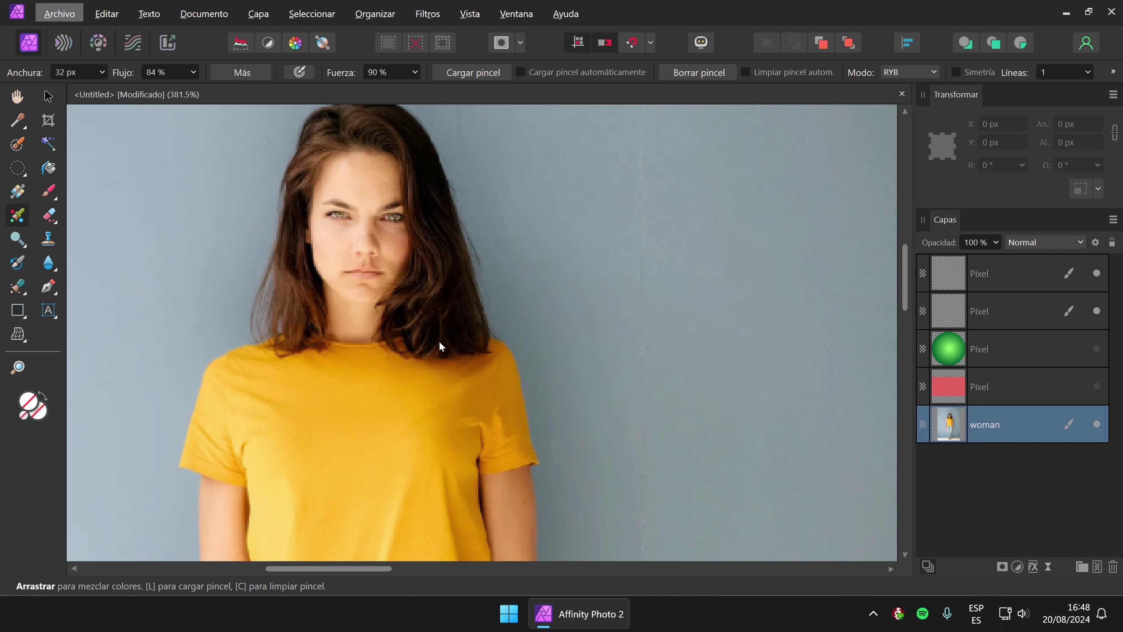
key(alt)
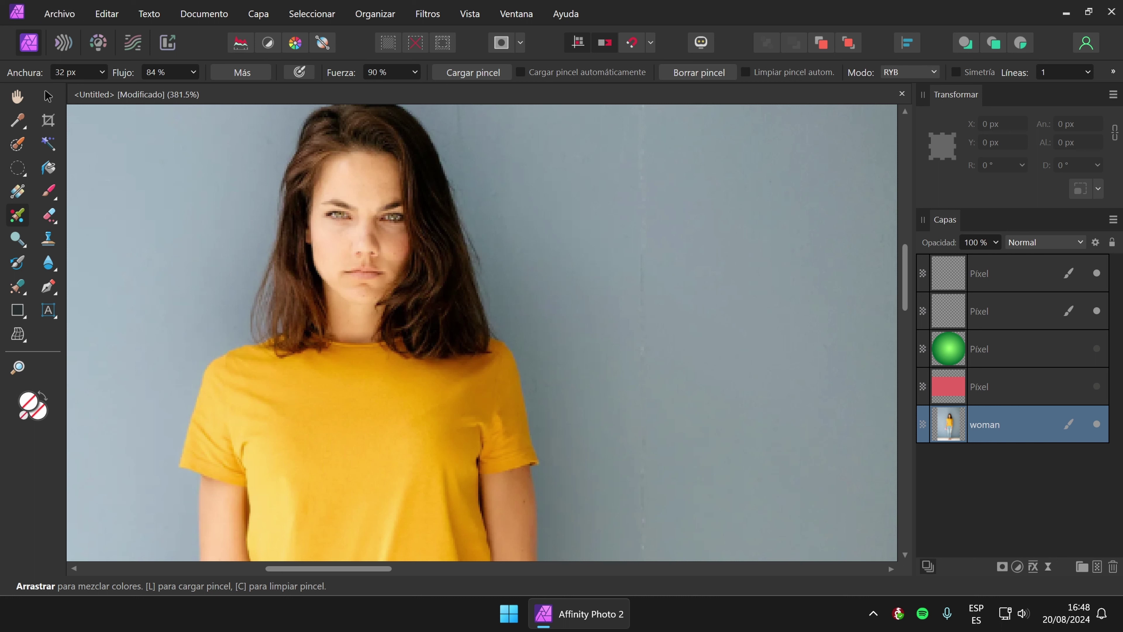
key(l)
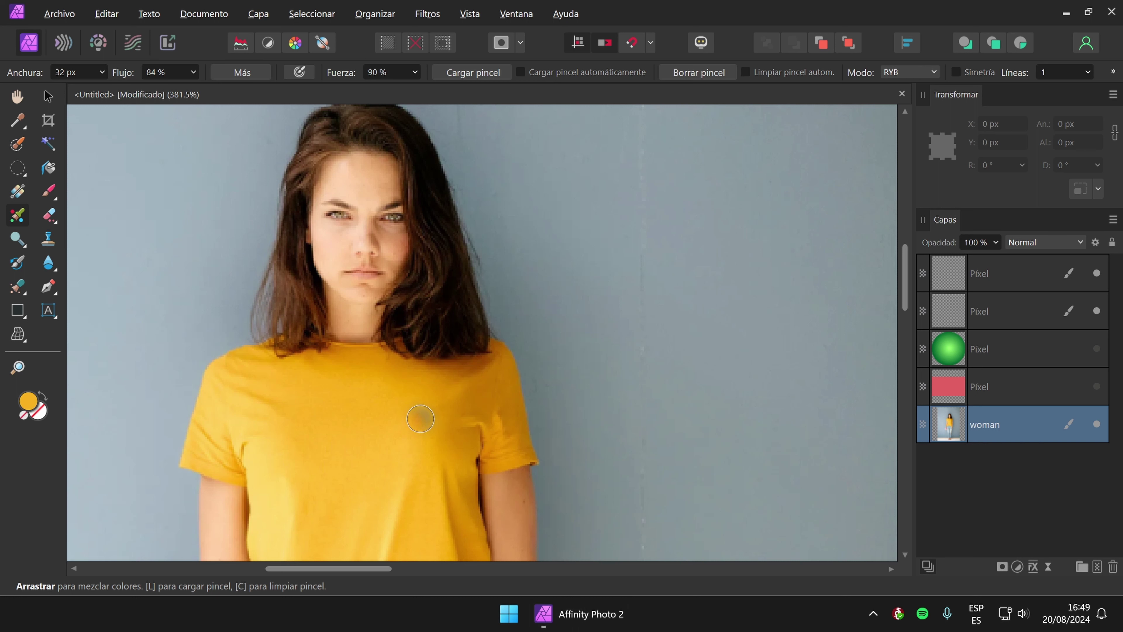
key(alt)
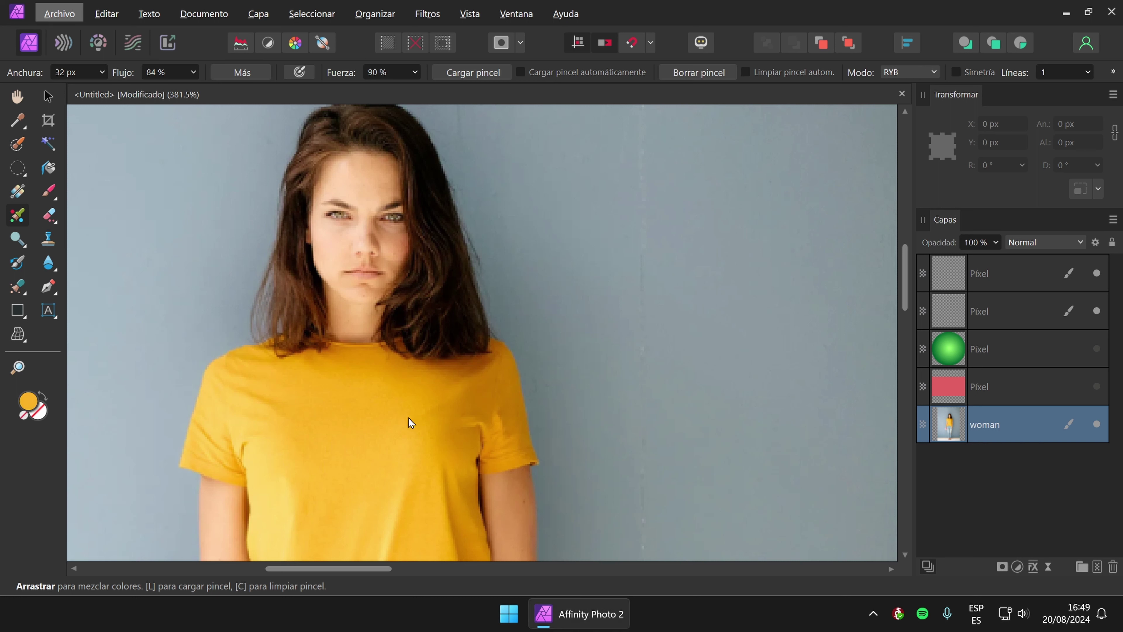
drag(504, 406, 520, 427)
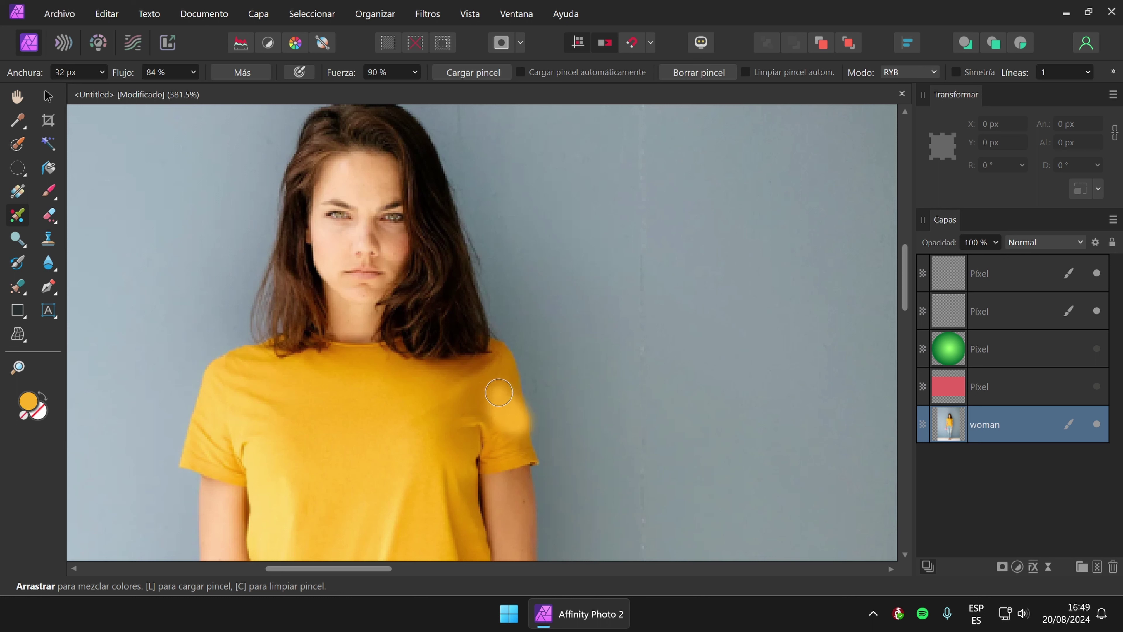
mouse_move(497, 391)
mouse_down()
mouse_move(541, 425)
mouse_move(510, 392)
mouse_move(549, 405)
mouse_move(511, 385)
mouse_move(542, 400)
mouse_up()
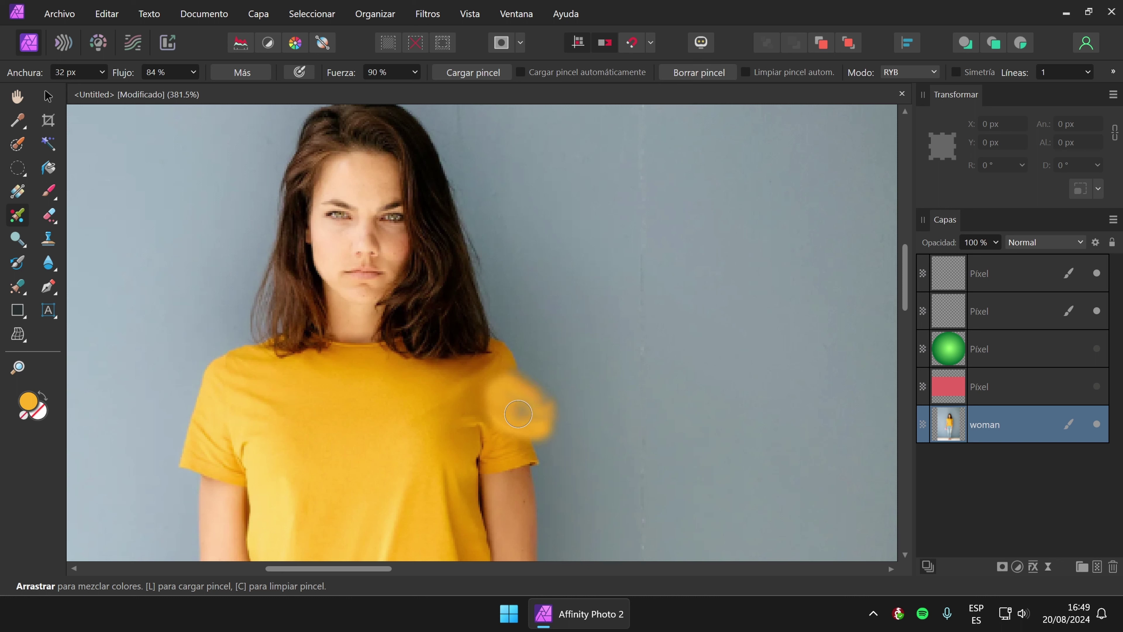
key(ctrl+z)
key(ctrl+z)
key(ctrl+z)
key(ctrl+z)
key(ctrl+z)
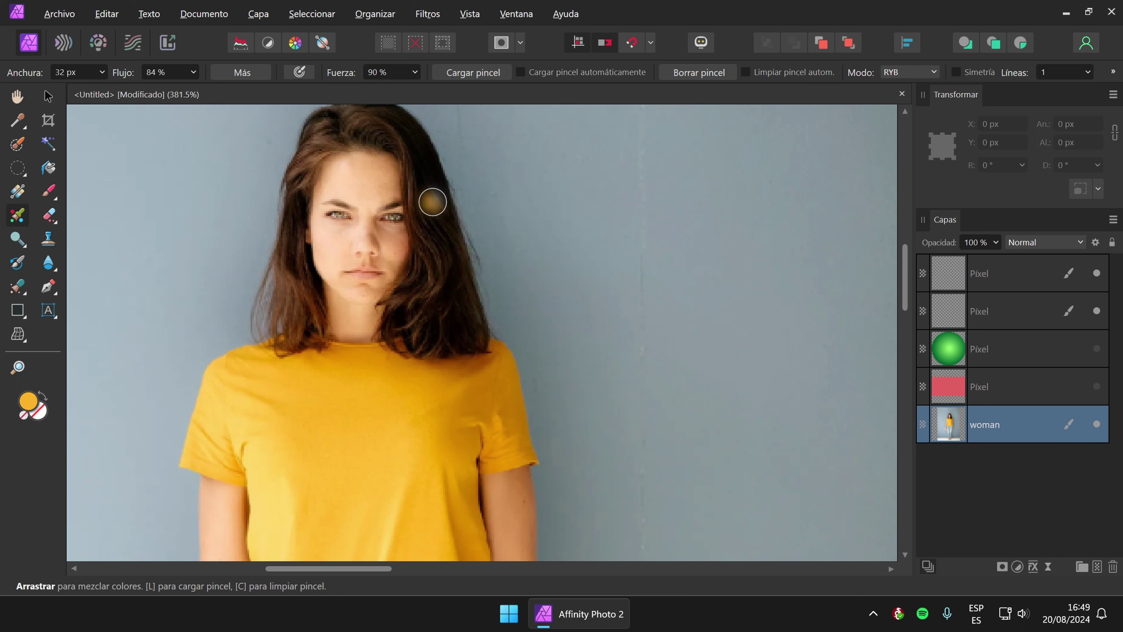
Pick up the dark hair colour, smear the hair's right edge, undo, and show the eraser tools.
alt+click(433, 201)
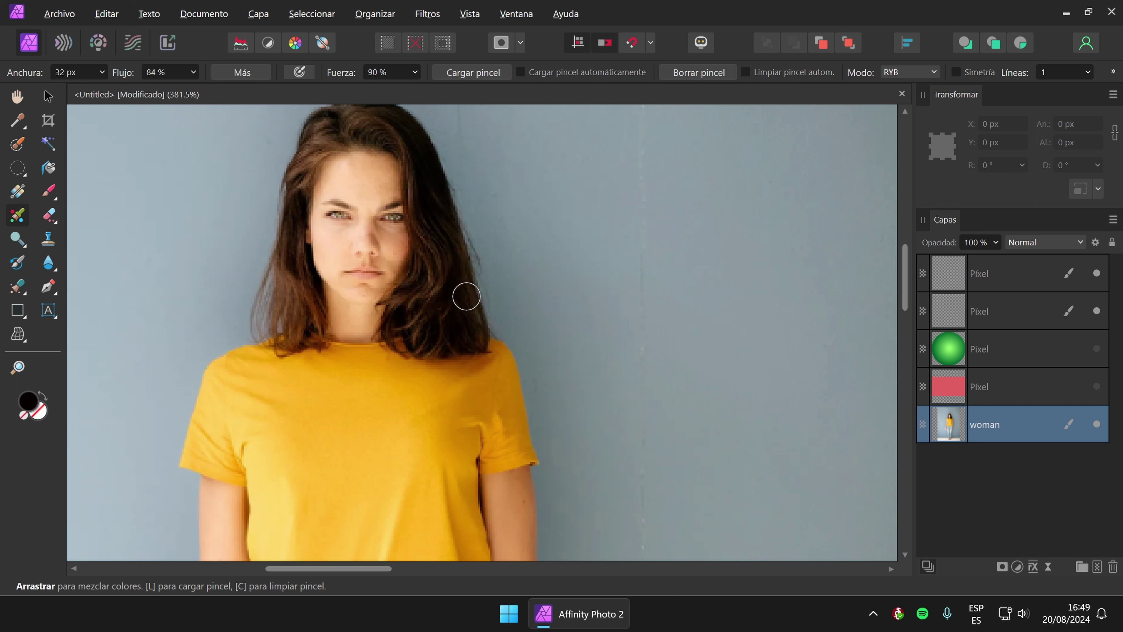
mouse_move(464, 296)
mouse_down()
mouse_move(505, 332)
mouse_move(449, 268)
mouse_move(478, 305)
mouse_move(483, 318)
mouse_move(471, 320)
mouse_move(448, 256)
mouse_move(485, 284)
mouse_move(488, 256)
mouse_move(479, 255)
mouse_move(484, 306)
mouse_move(454, 247)
mouse_move(488, 334)
mouse_move(474, 269)
mouse_move(454, 240)
mouse_move(446, 264)
mouse_move(458, 263)
mouse_move(442, 210)
mouse_move(478, 305)
mouse_move(446, 249)
mouse_move(439, 328)
mouse_move(440, 250)
mouse_move(470, 313)
mouse_move(522, 297)
mouse_up()
key(ctrl+z)
key(ctrl+z)
key(ctrl+z)
key(ctrl+z)
key(ctrl+z)
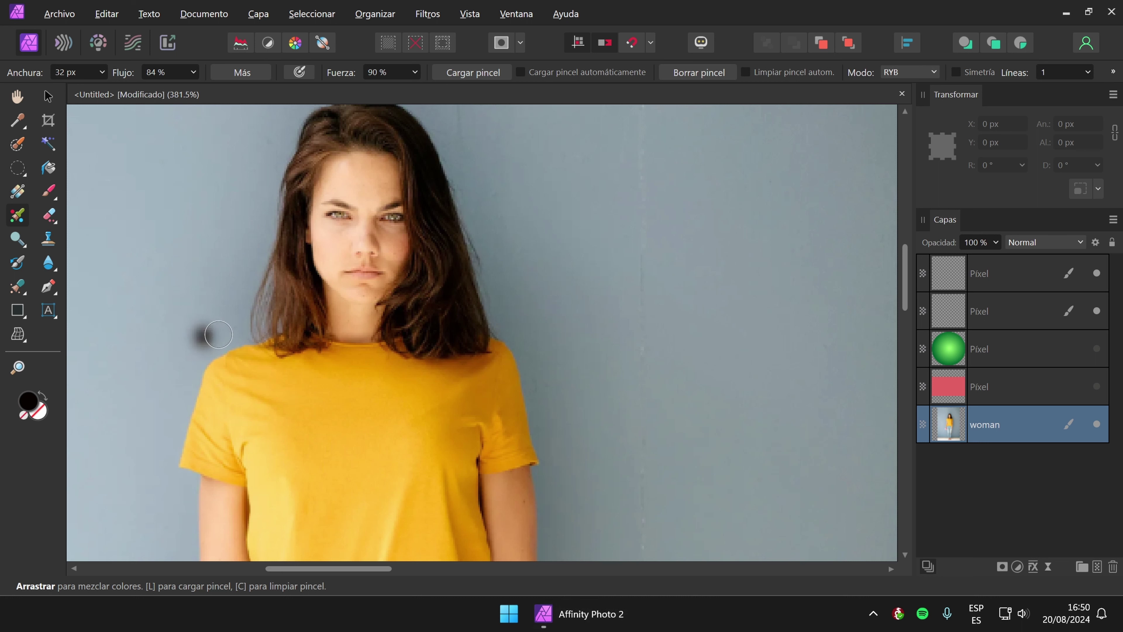
click(50, 216)
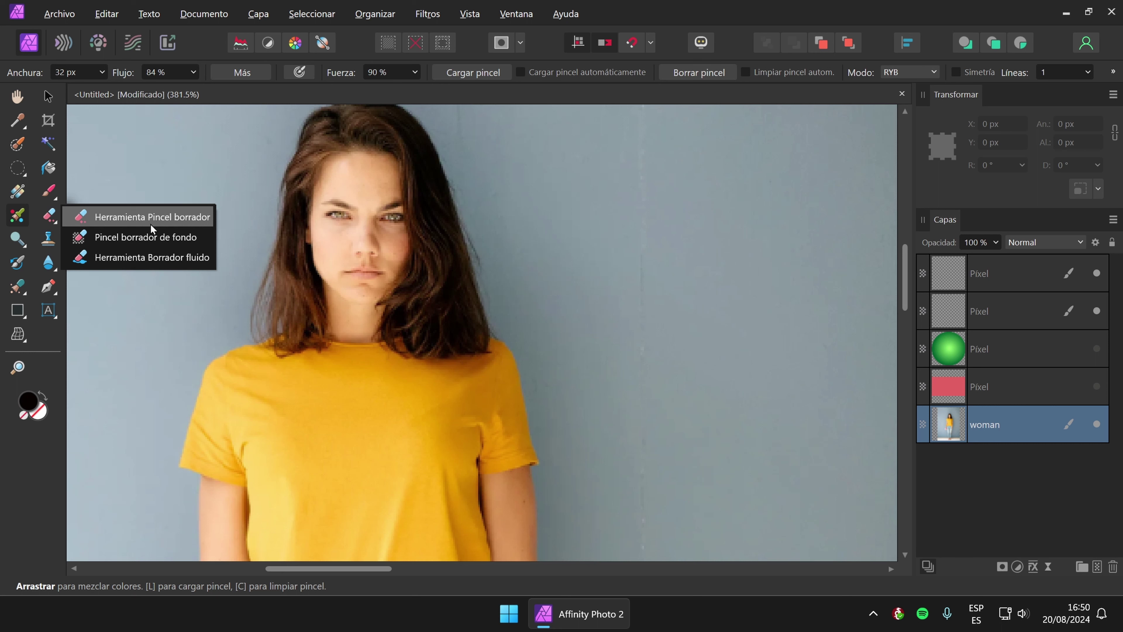
With the Erase Brush and the whole document in view, erase a white strip down the photo's right side.
click(178, 219)
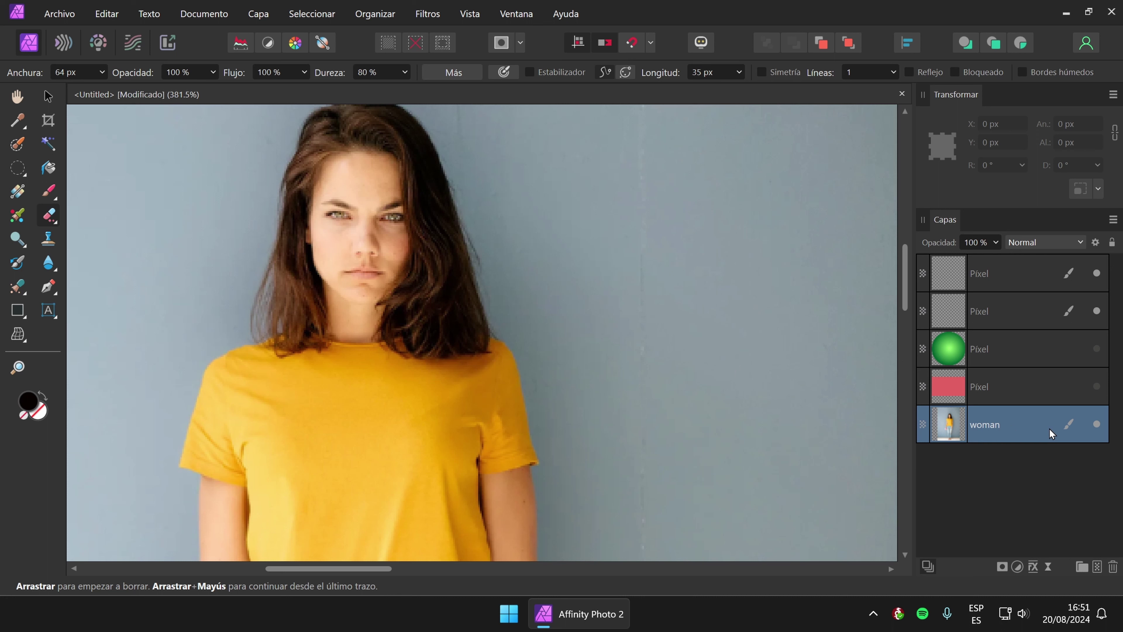
key(ctrl+0)
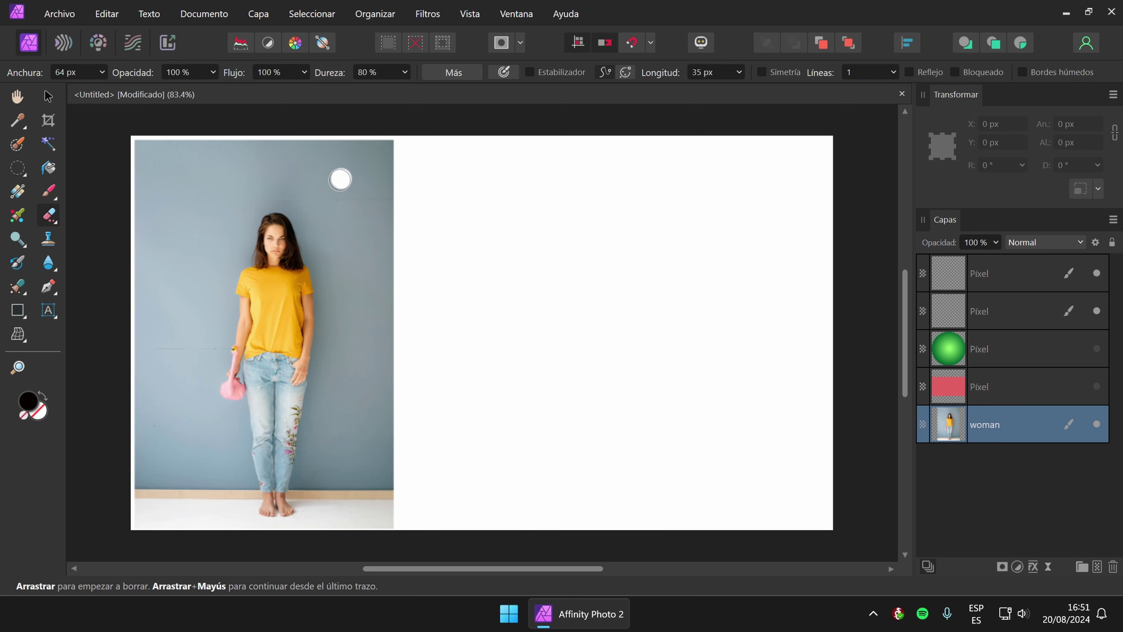
mouse_move(394, 142)
mouse_down()
mouse_move(360, 276)
mouse_move(359, 496)
mouse_up()
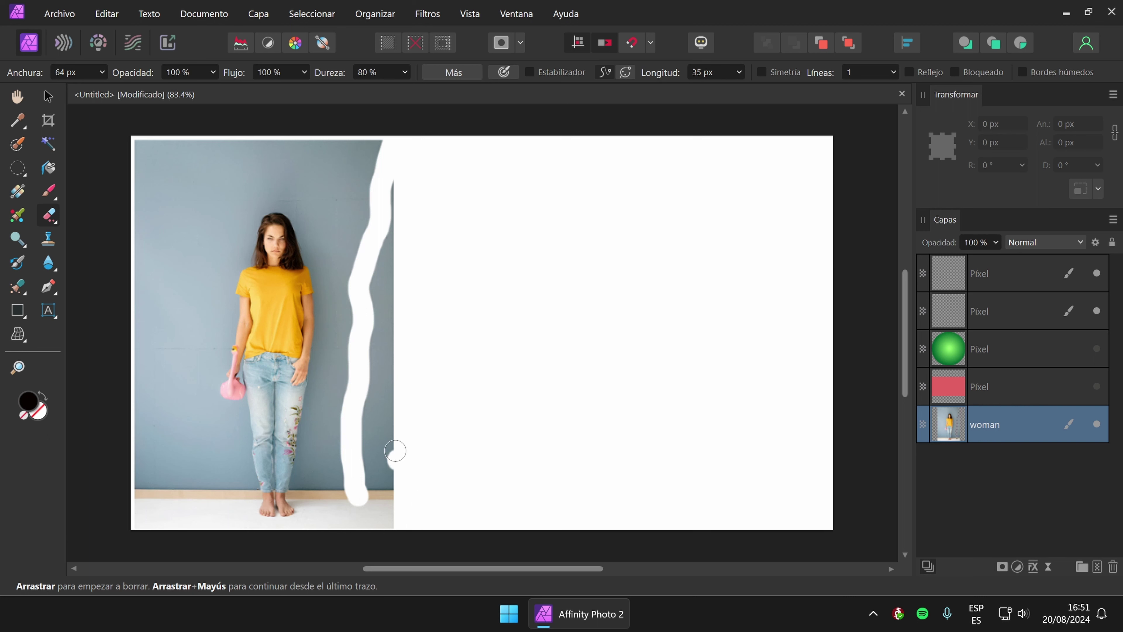
Move the woman layer above the red layer, briefly showing then hiding the red layer.
drag(1007, 435, 1005, 371)
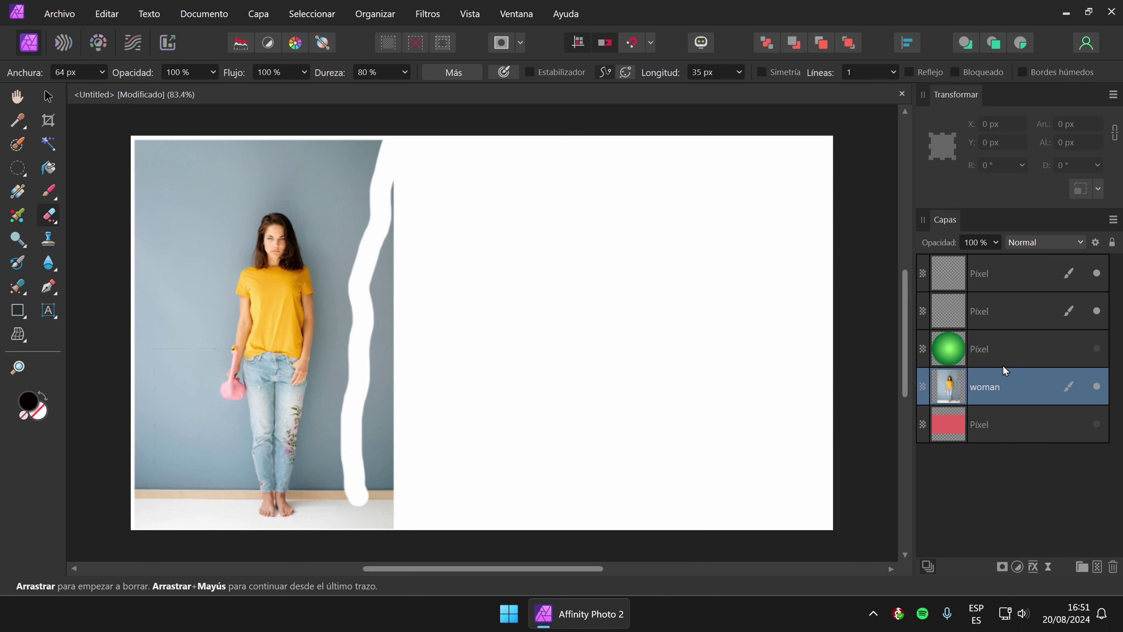
click(1094, 427)
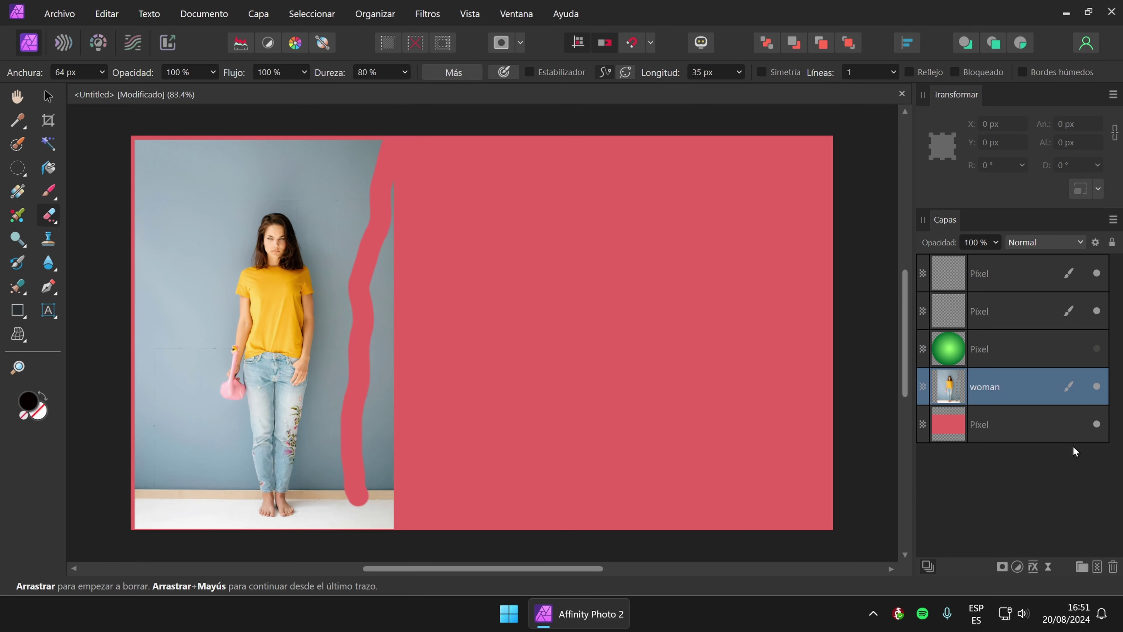
click(1097, 425)
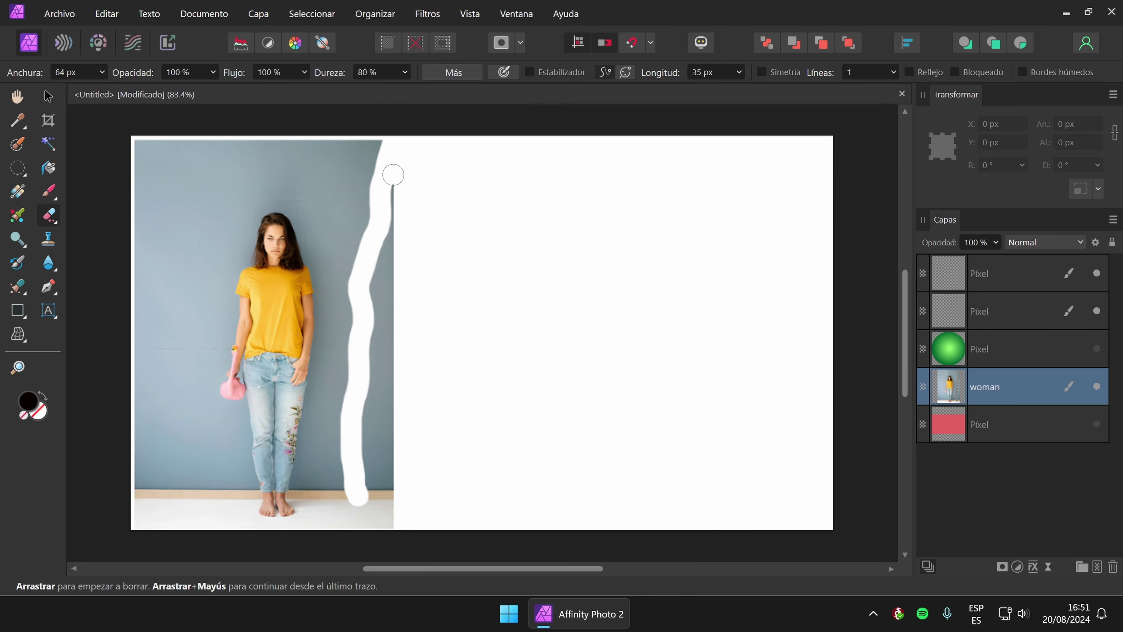
Erase the remaining blue wall strip down to the floor.
drag(386, 208, 377, 304)
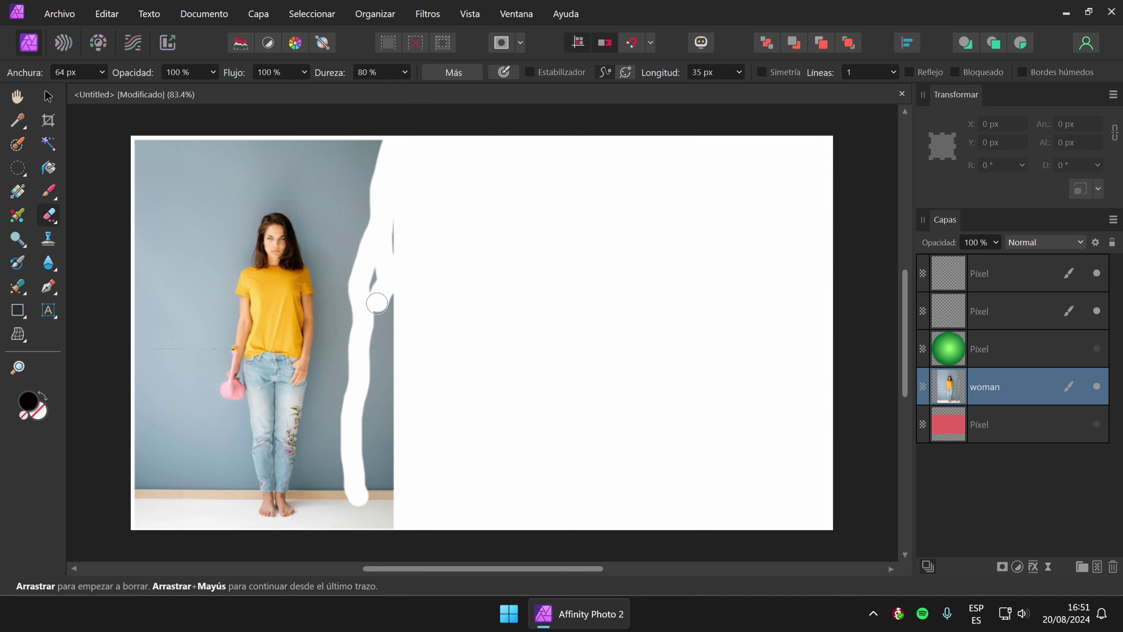
mouse_move(383, 233)
mouse_down()
mouse_move(380, 406)
mouse_move(365, 314)
mouse_move(369, 481)
mouse_move(382, 344)
mouse_move(393, 457)
mouse_move(375, 518)
mouse_up()
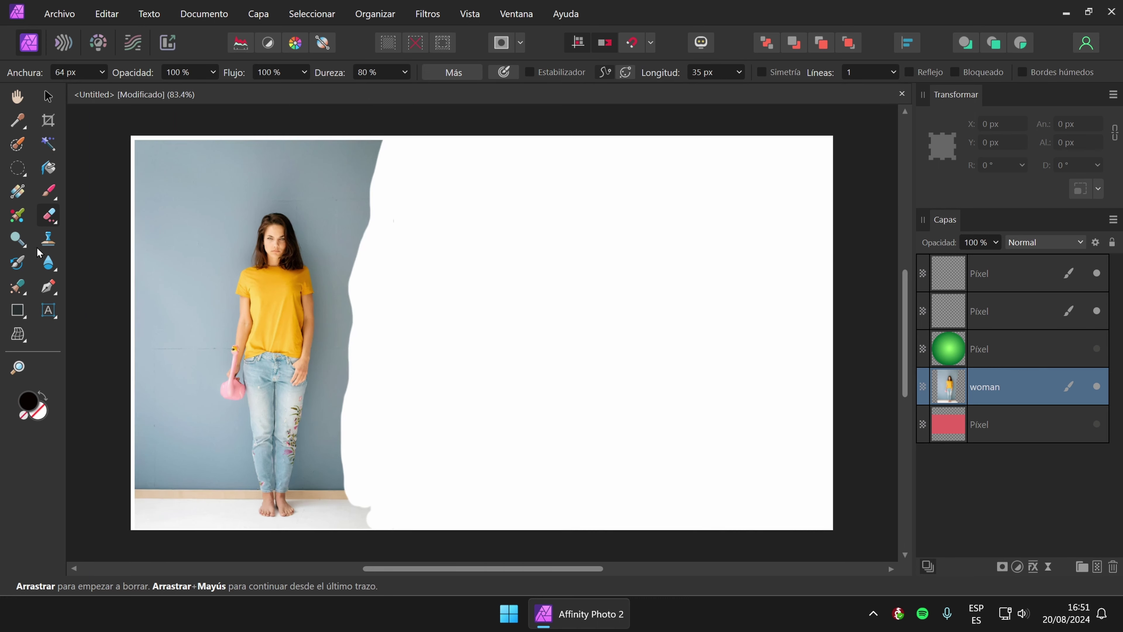
click(56, 221)
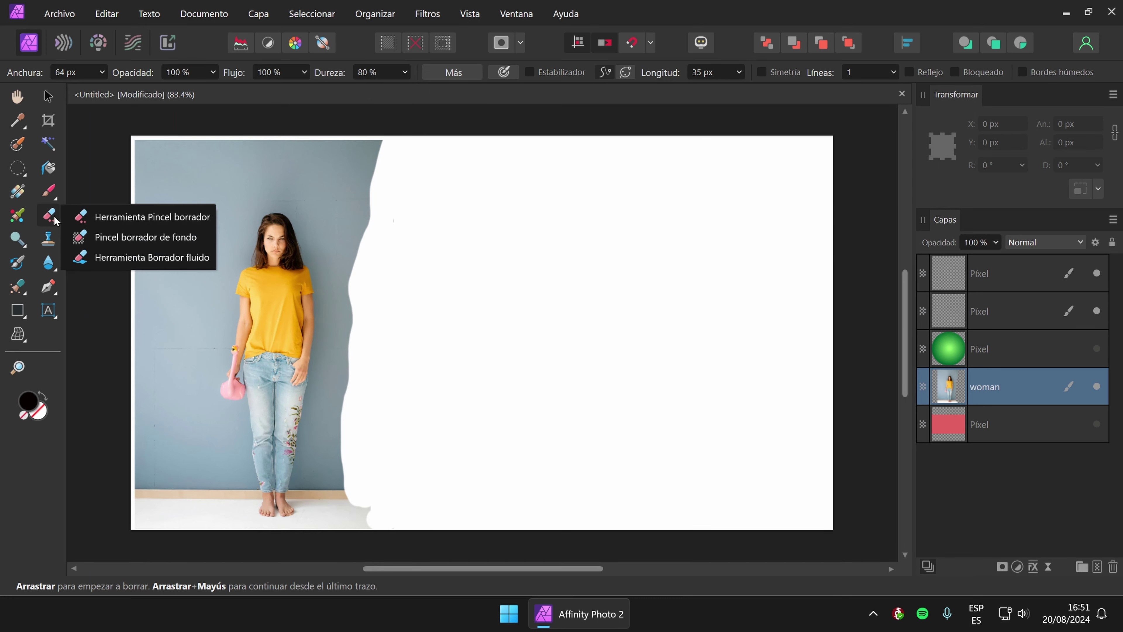
Zoom in, select the Background Erase Brush, and set its width to 27 px.
click(163, 240)
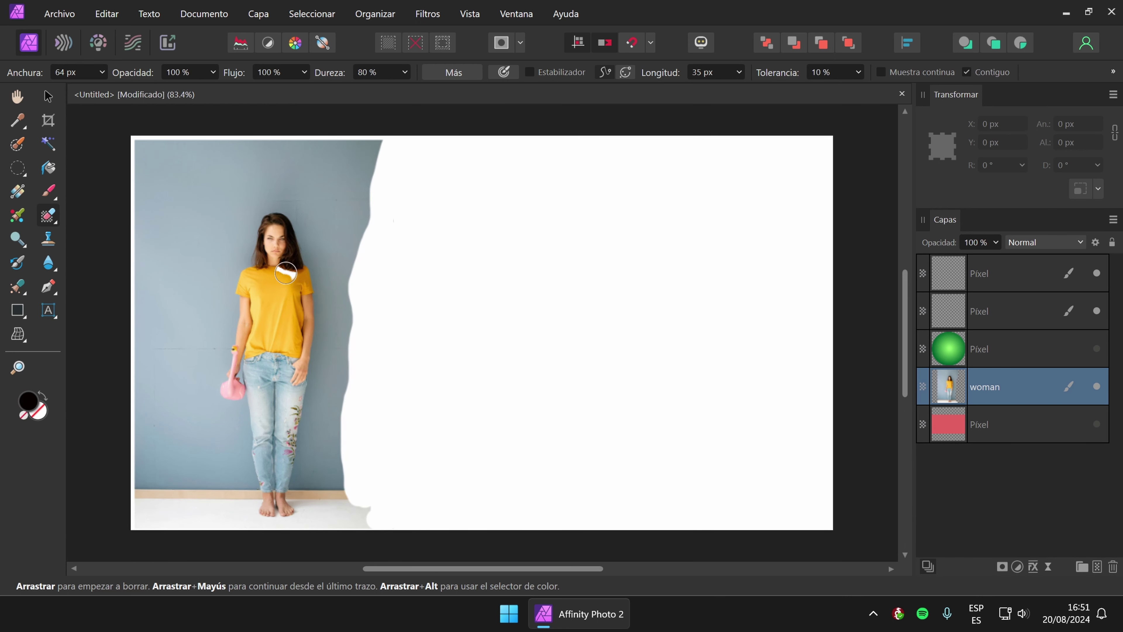
scroll(293, 324, up, 3)
scroll(293, 324, up, 1)
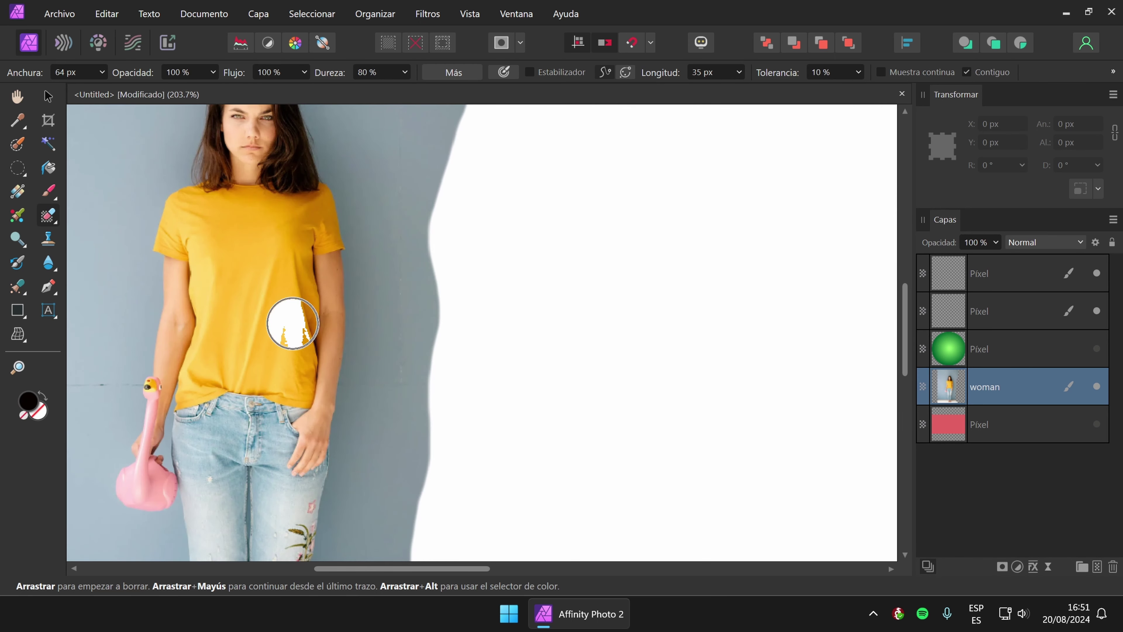
click(50, 192)
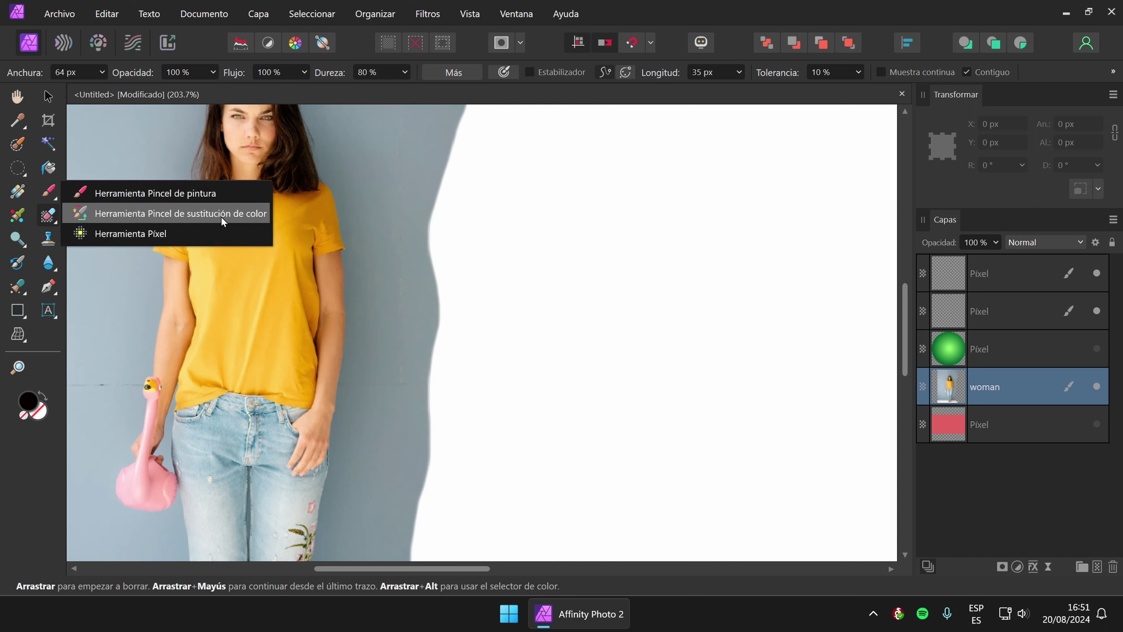
click(169, 214)
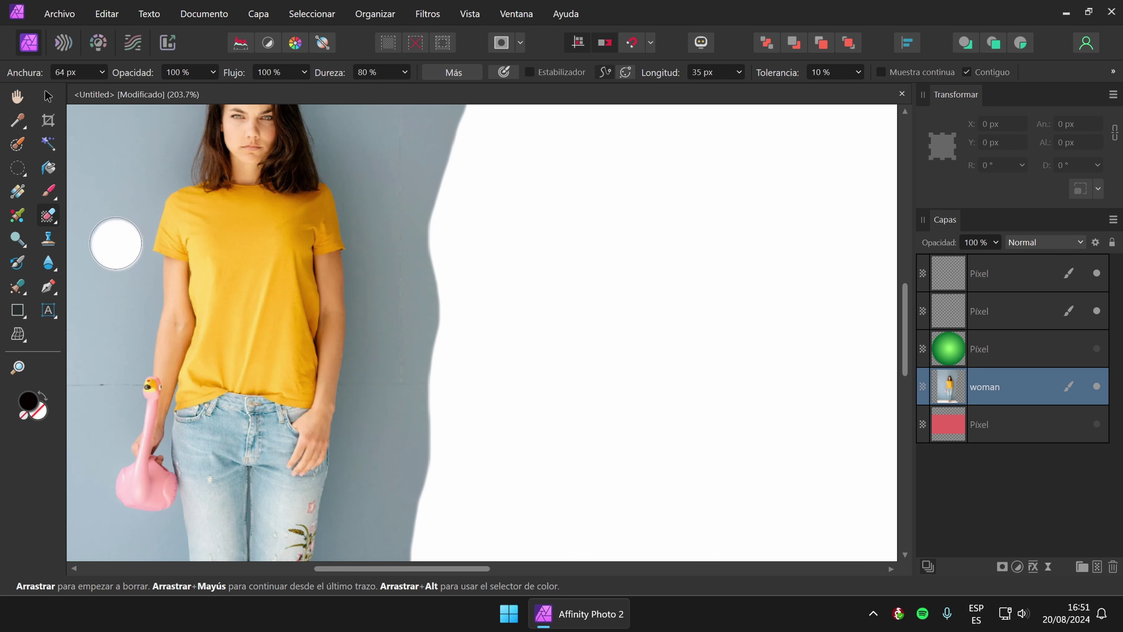
click(51, 224)
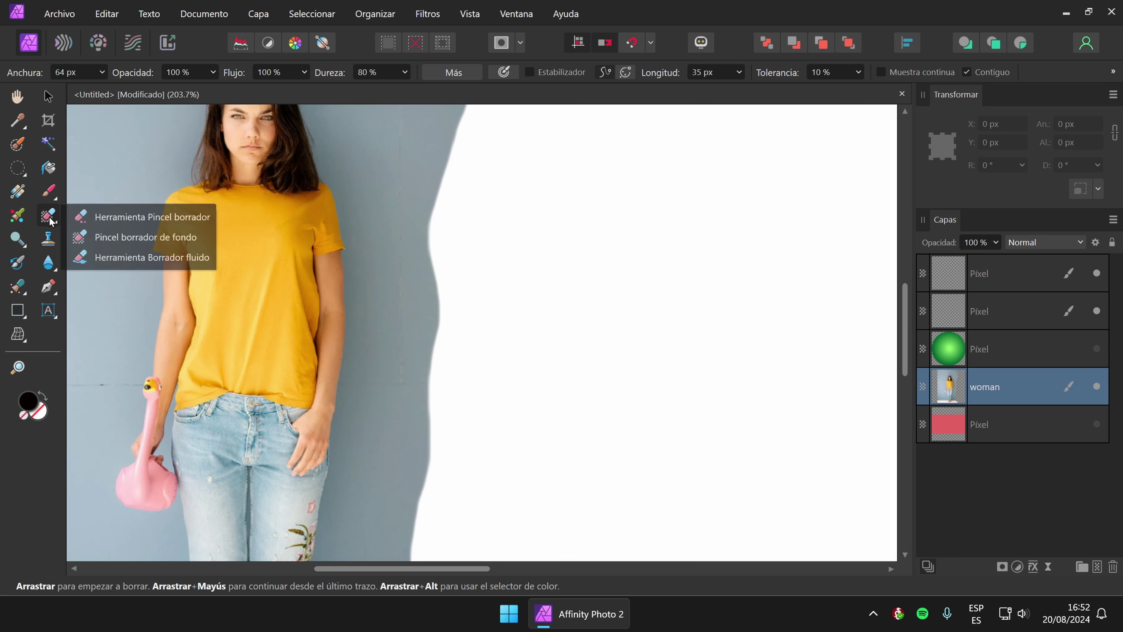
click(144, 240)
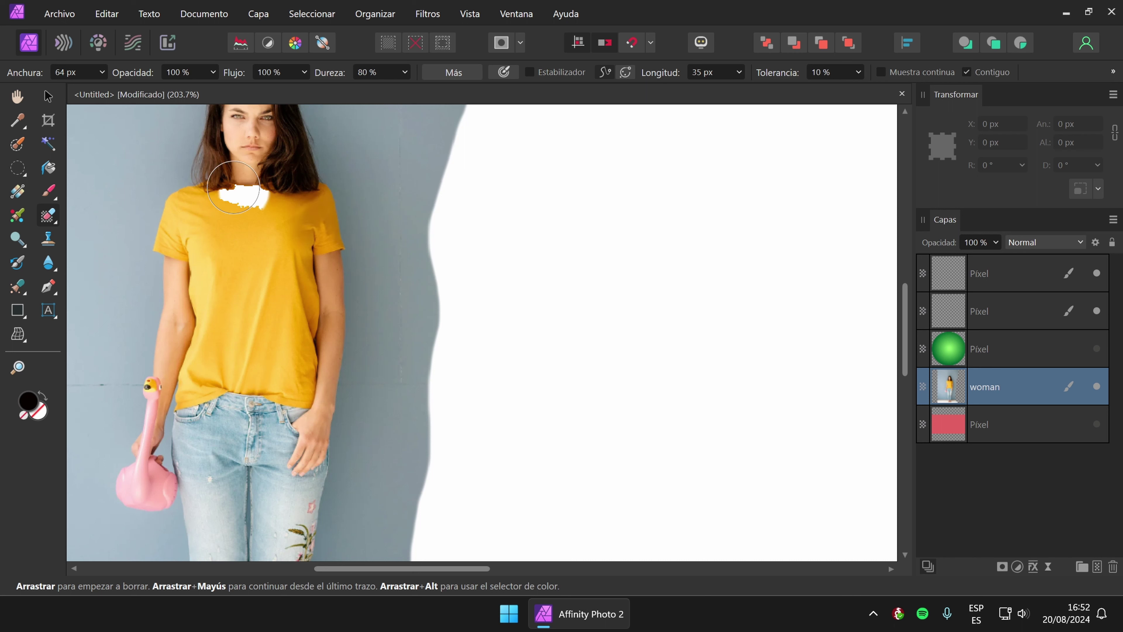
click(102, 72)
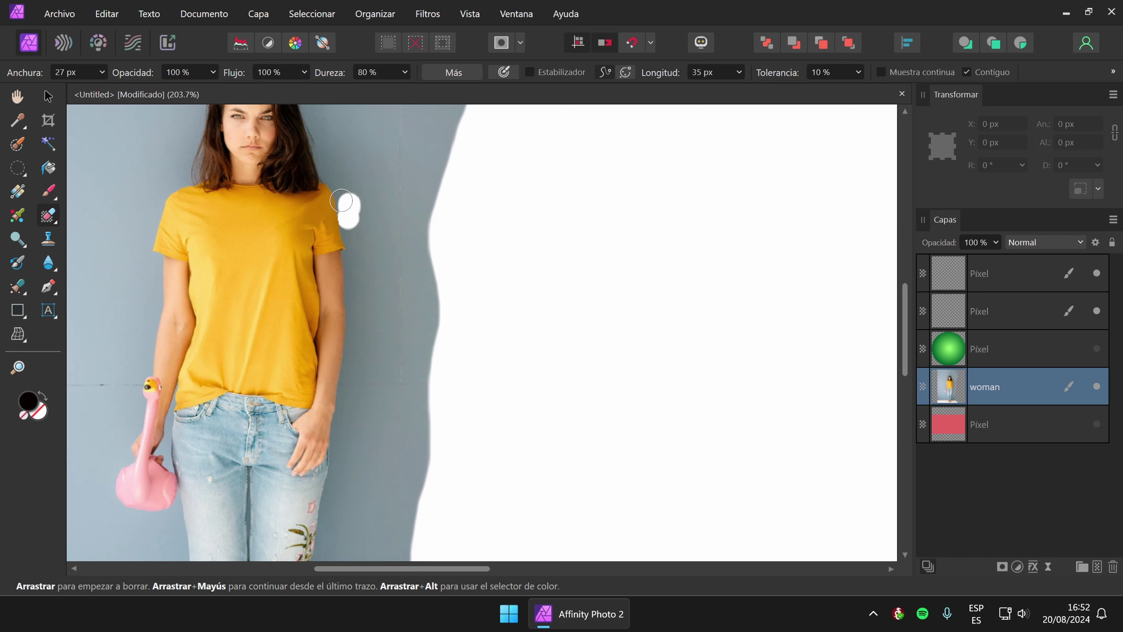
Background-erase along the arm and shirt shoulder, then undo all of it.
mouse_move(341, 200)
mouse_down()
mouse_move(354, 325)
mouse_move(340, 429)
mouse_move(368, 358)
mouse_move(365, 204)
mouse_move(373, 352)
mouse_up()
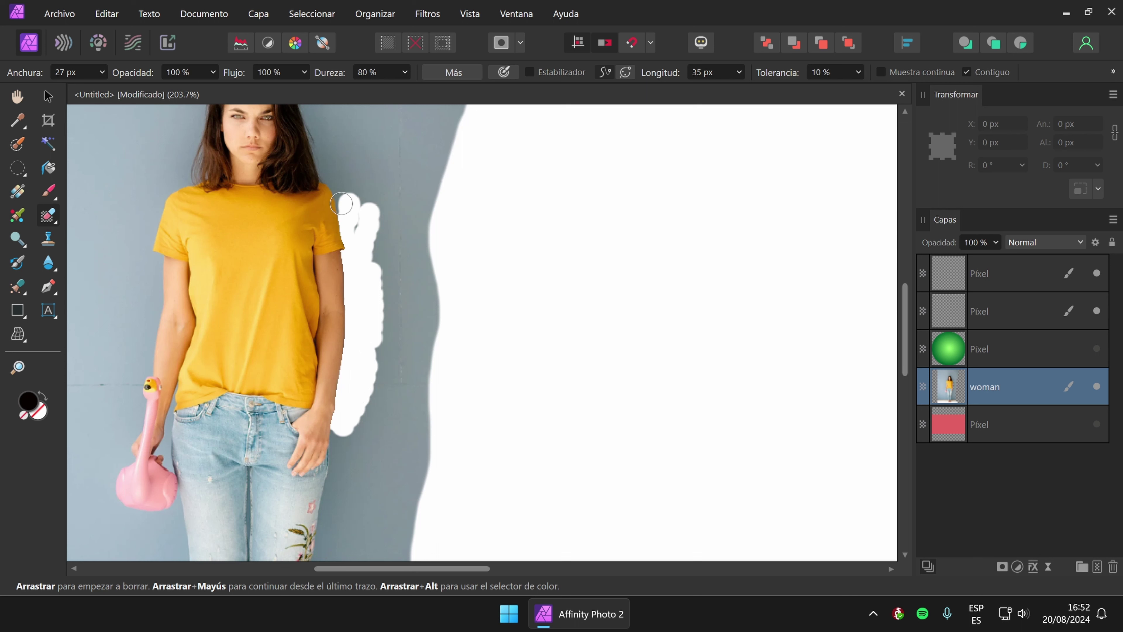
key(ctrl+z)
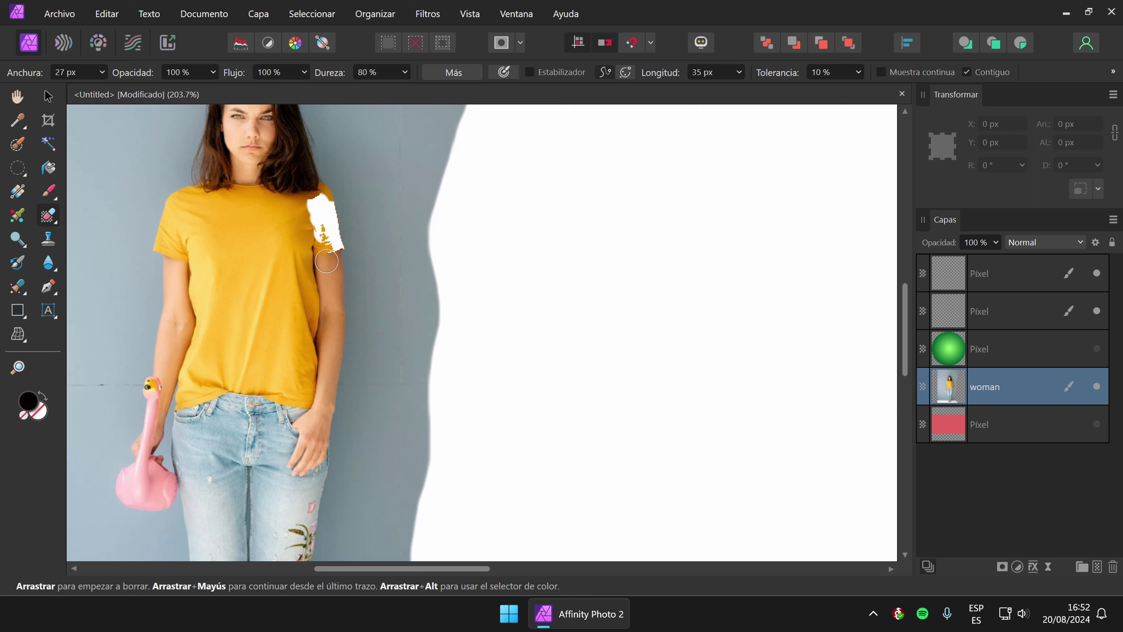
mouse_move(317, 231)
mouse_down()
mouse_move(306, 208)
mouse_move(298, 296)
mouse_move(304, 305)
mouse_move(328, 262)
mouse_move(329, 283)
mouse_move(332, 258)
mouse_move(331, 378)
mouse_up()
click(335, 276)
click(319, 407)
key(ctrl+z)
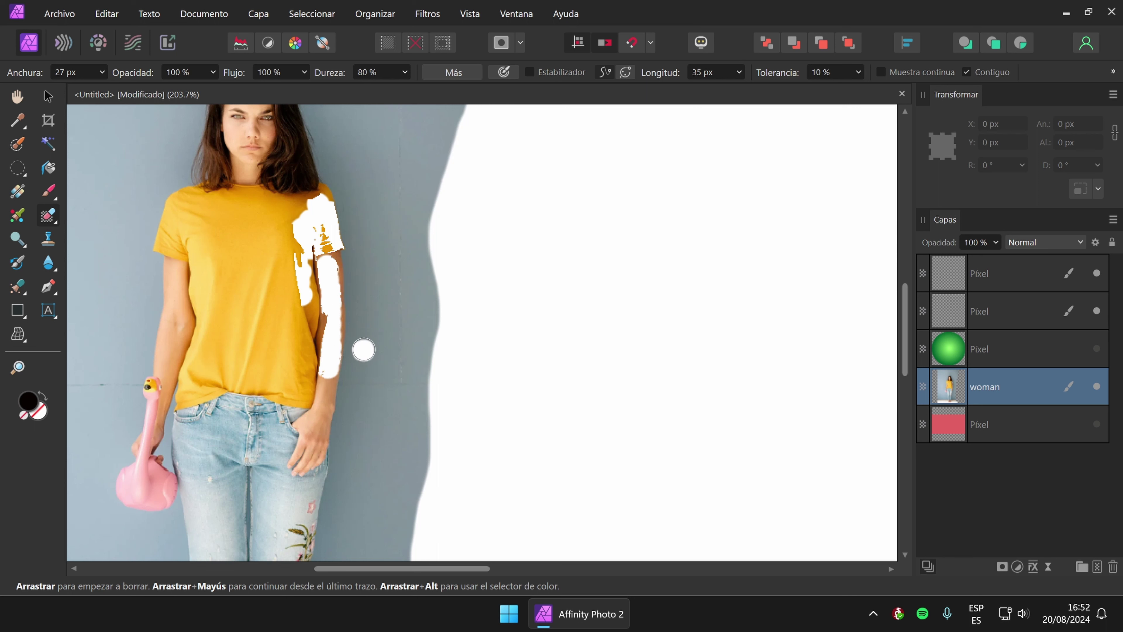
key(ctrl+z)
key(ctrl+z)
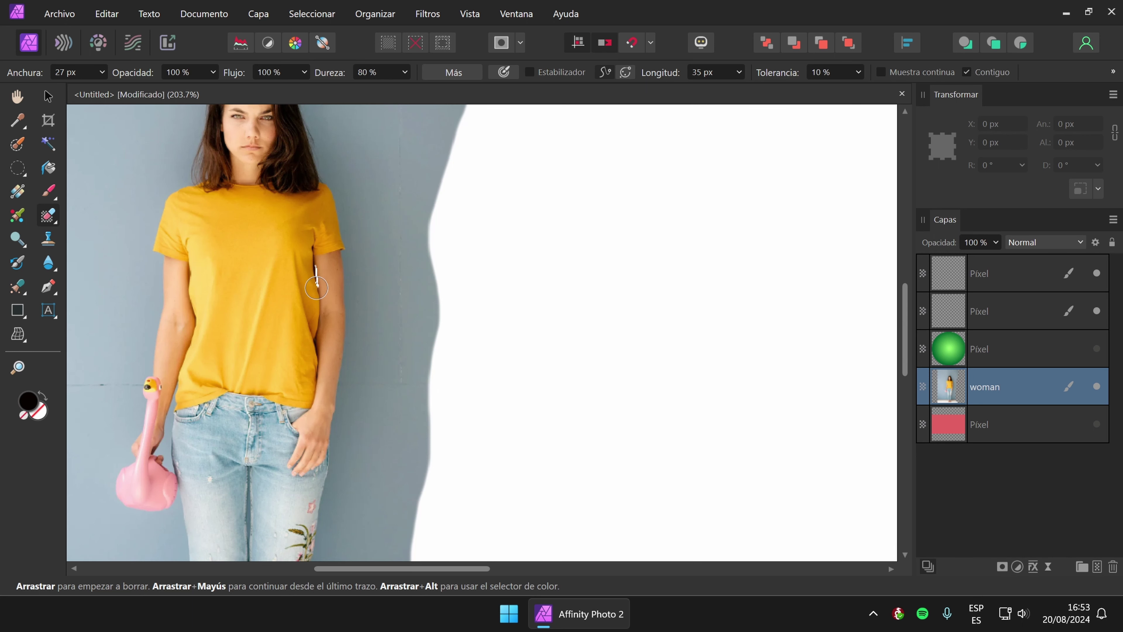
Erase and undo a small patch near the neckline, then show the eraser tools.
click(303, 193)
key(ctrl+z)
click(58, 223)
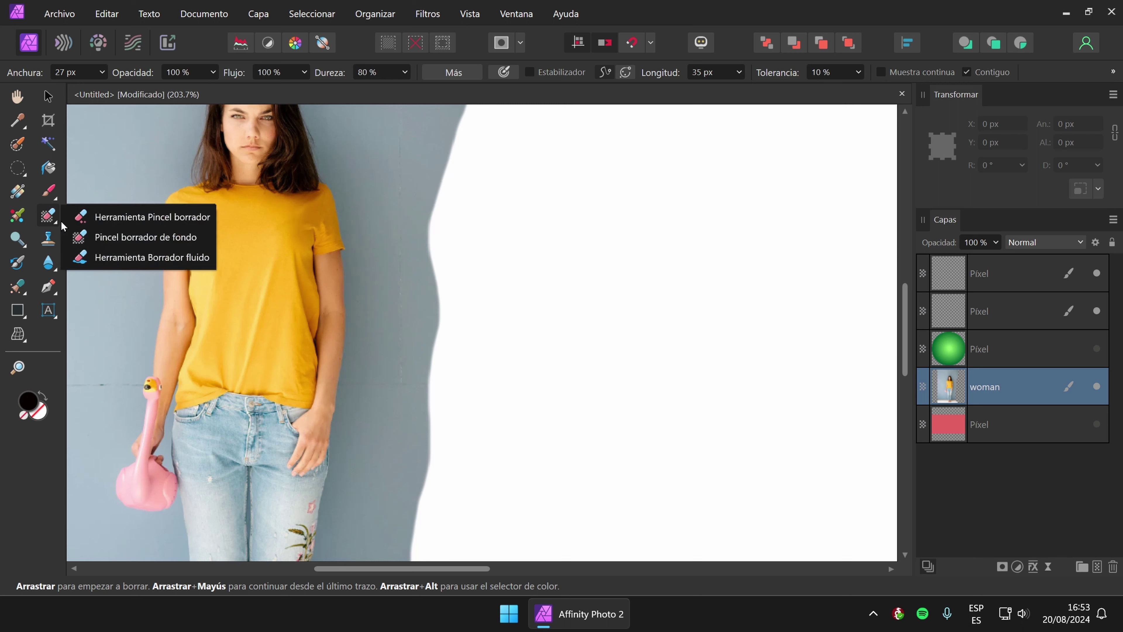
With the Flood Eraser and the whole document in view, flood-erase the blue wall, then undo.
click(181, 260)
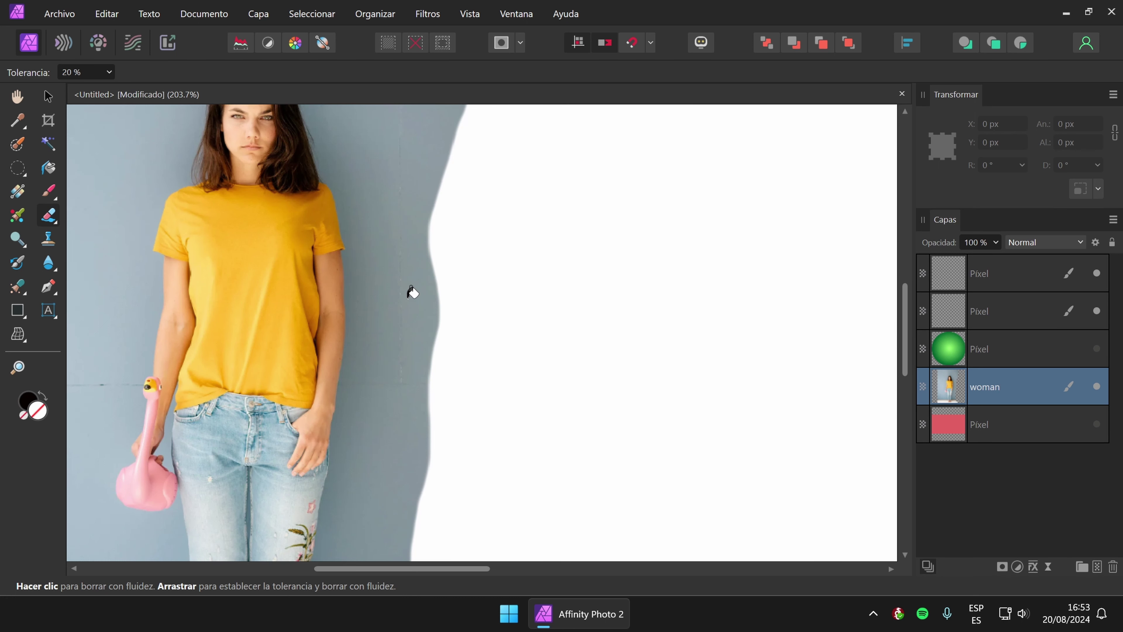
key(ctrl+0)
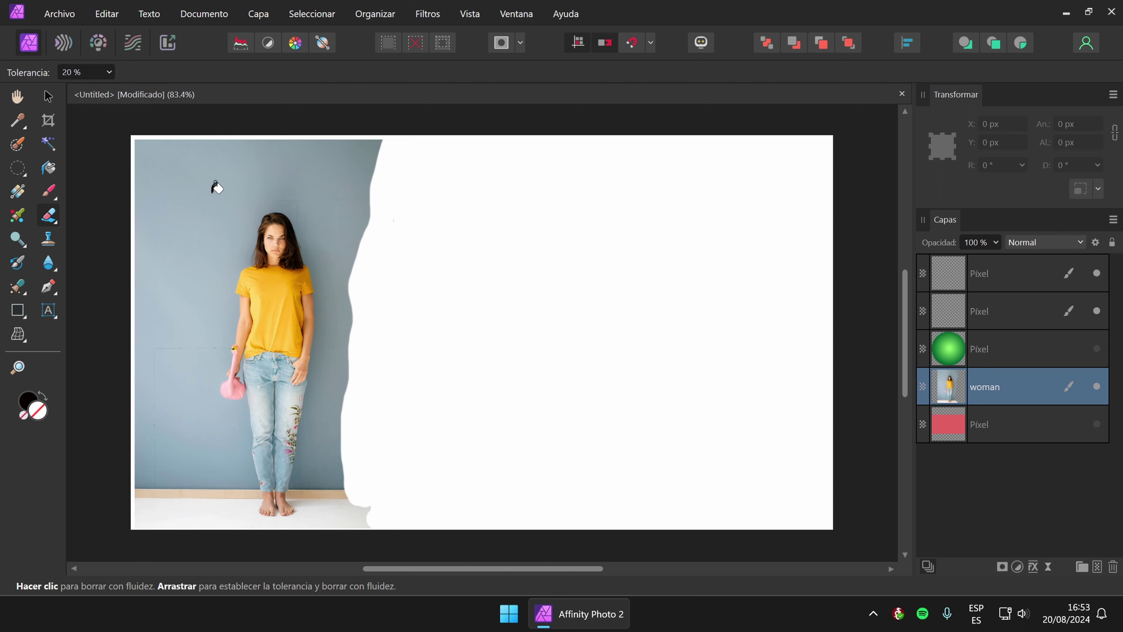
click(217, 166)
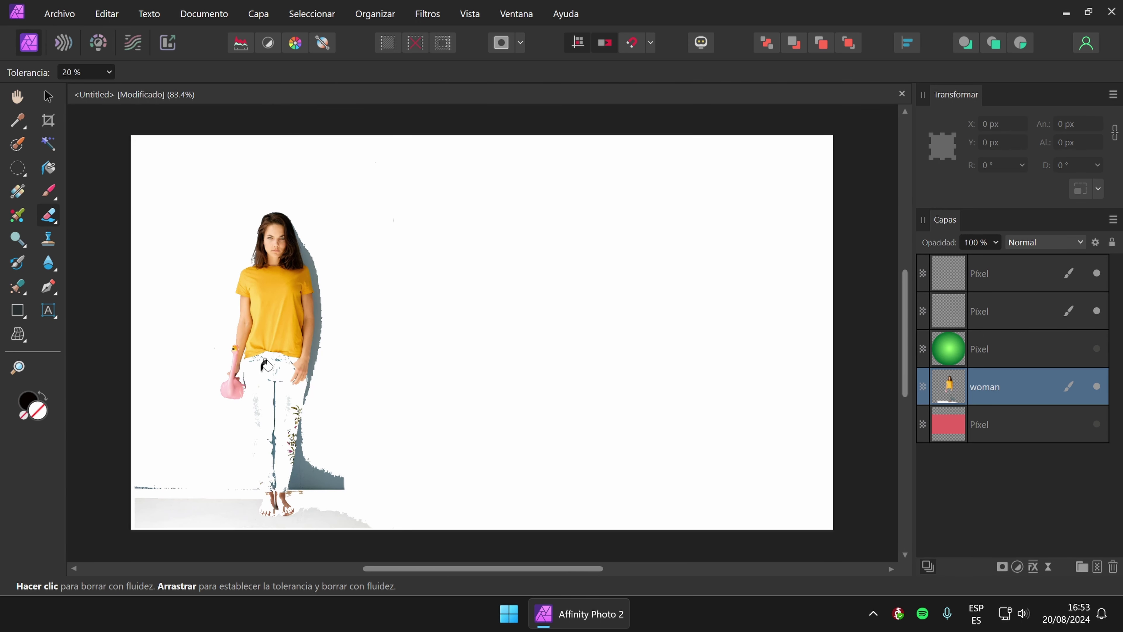
click(267, 365)
key(ctrl+z)
Lower the flood-erase tolerance to 10%, retry on the wall, and undo both erasures.
click(109, 73)
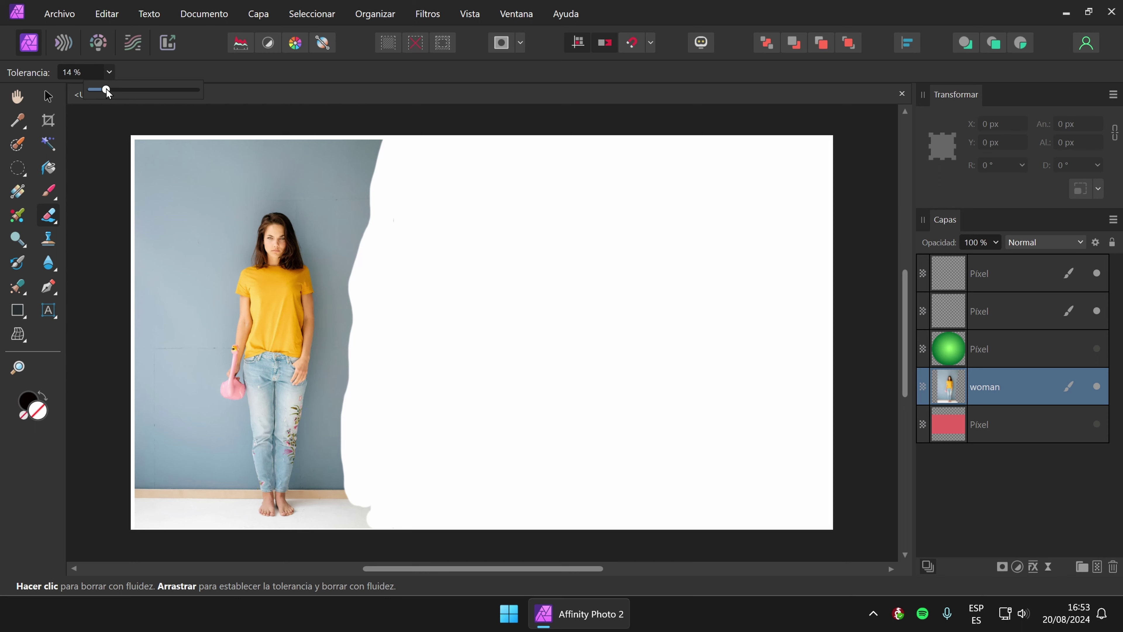
drag(107, 92, 102, 91)
click(175, 213)
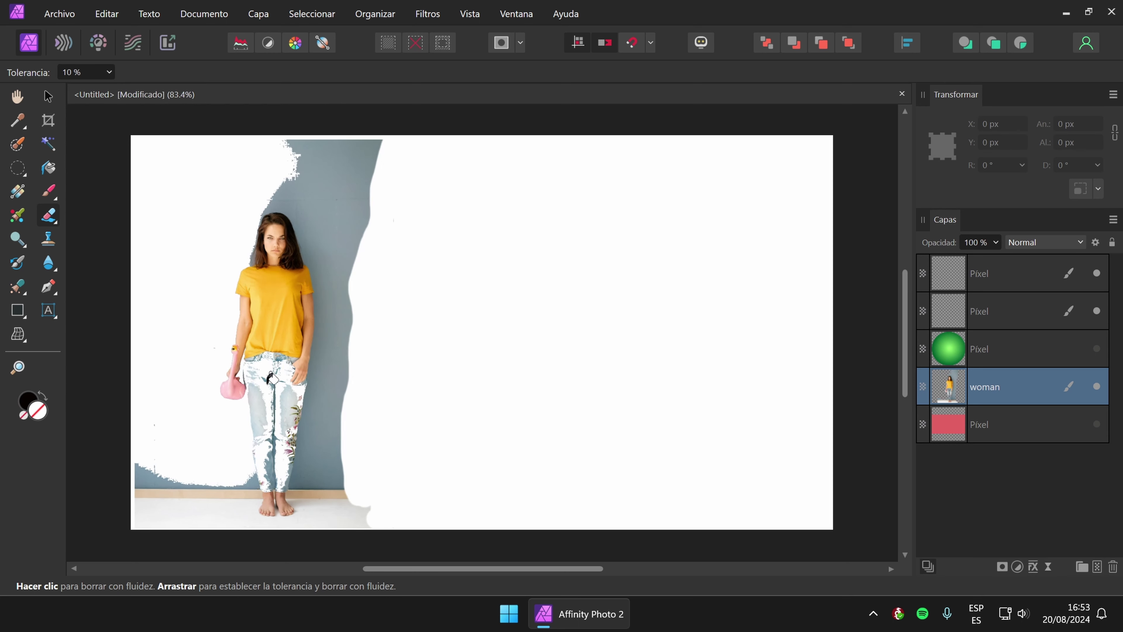
key(ctrl+z)
click(354, 203)
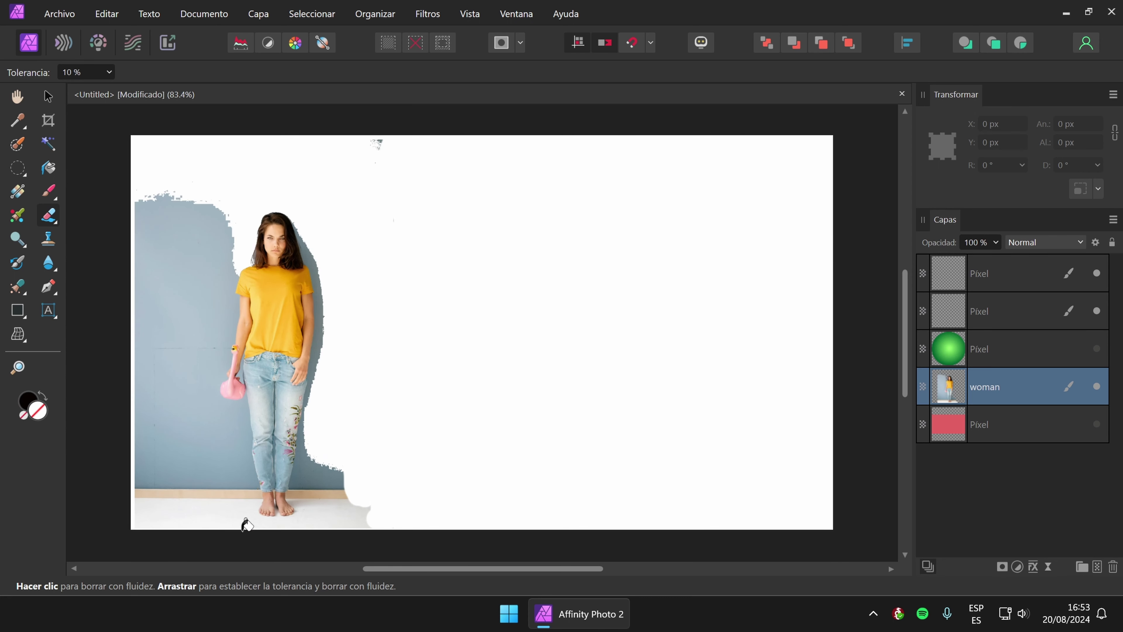
key(ctrl+z)
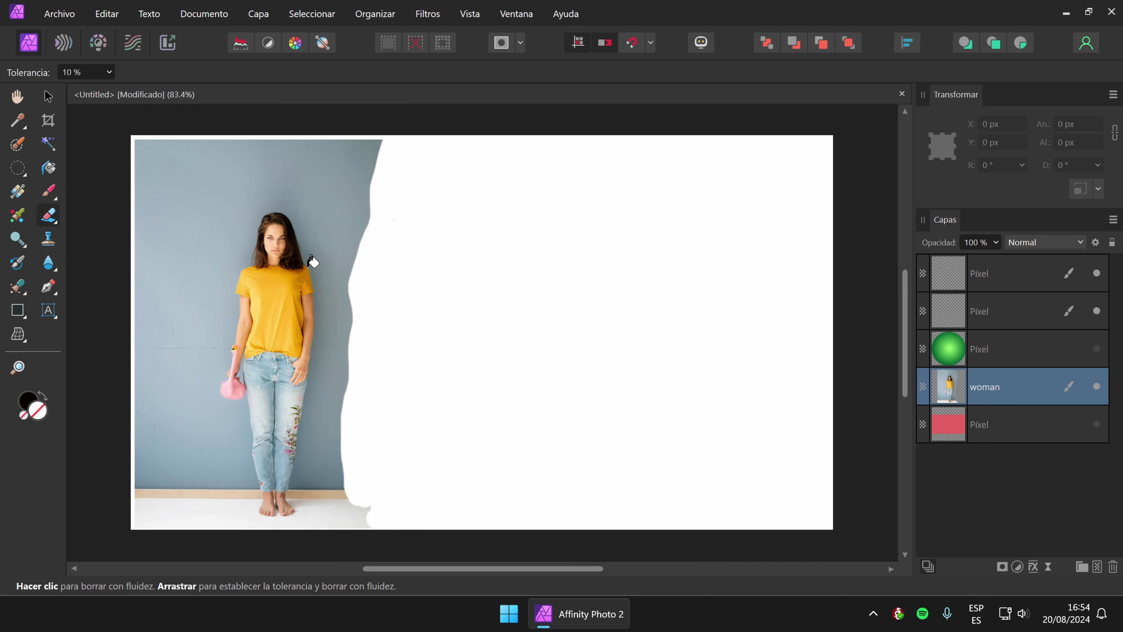
scroll(313, 261, up, 2)
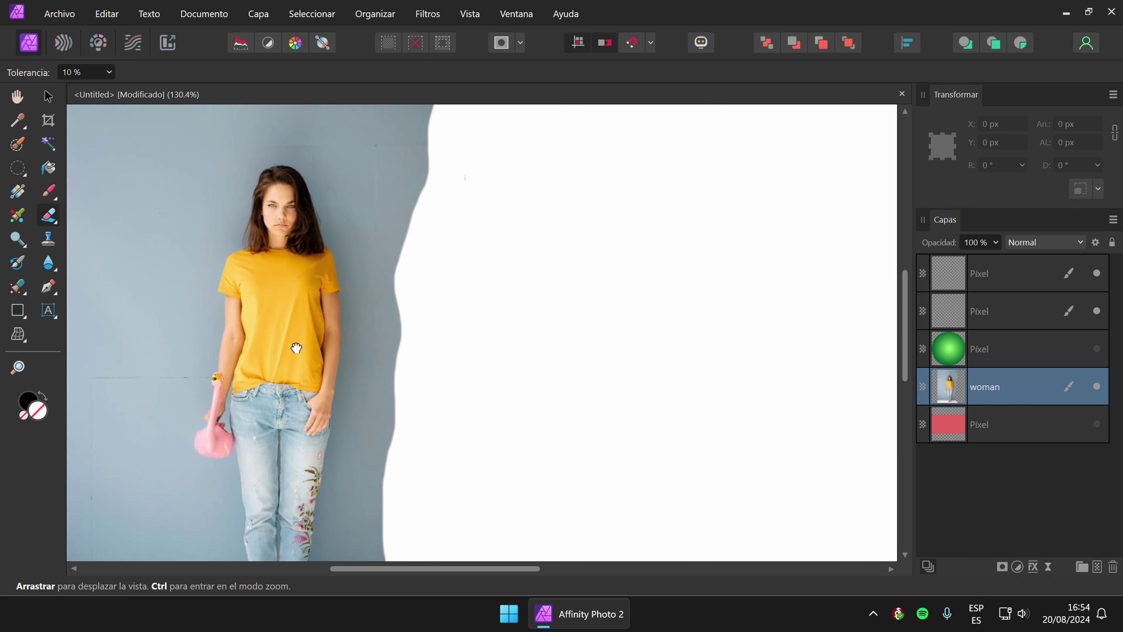
scroll(295, 346, down, 2)
scroll(295, 346, left, 5)
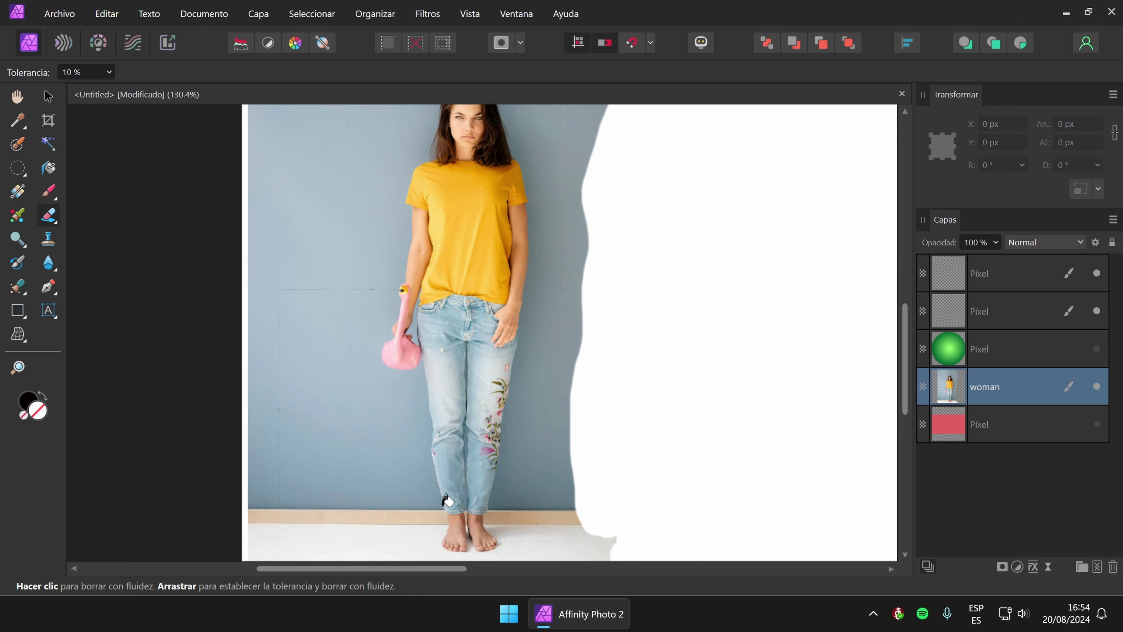
scroll(511, 458, up, 1)
scroll(512, 456, down, 3)
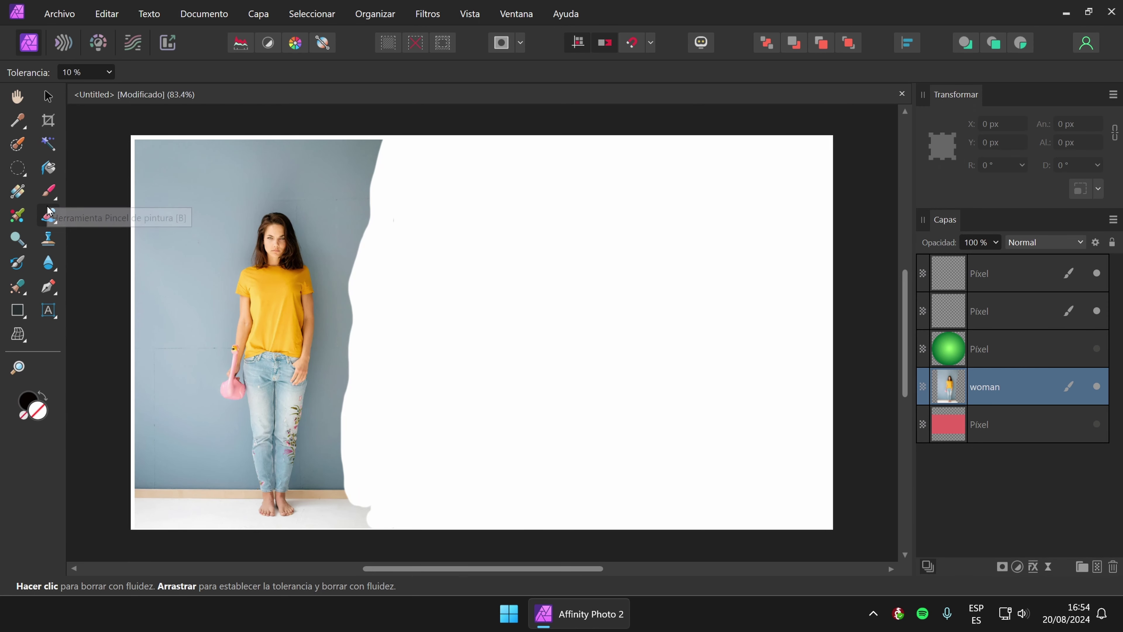
Place Mujer-0.jpg across the canvas and nudge it slightly right.
click(52, 221)
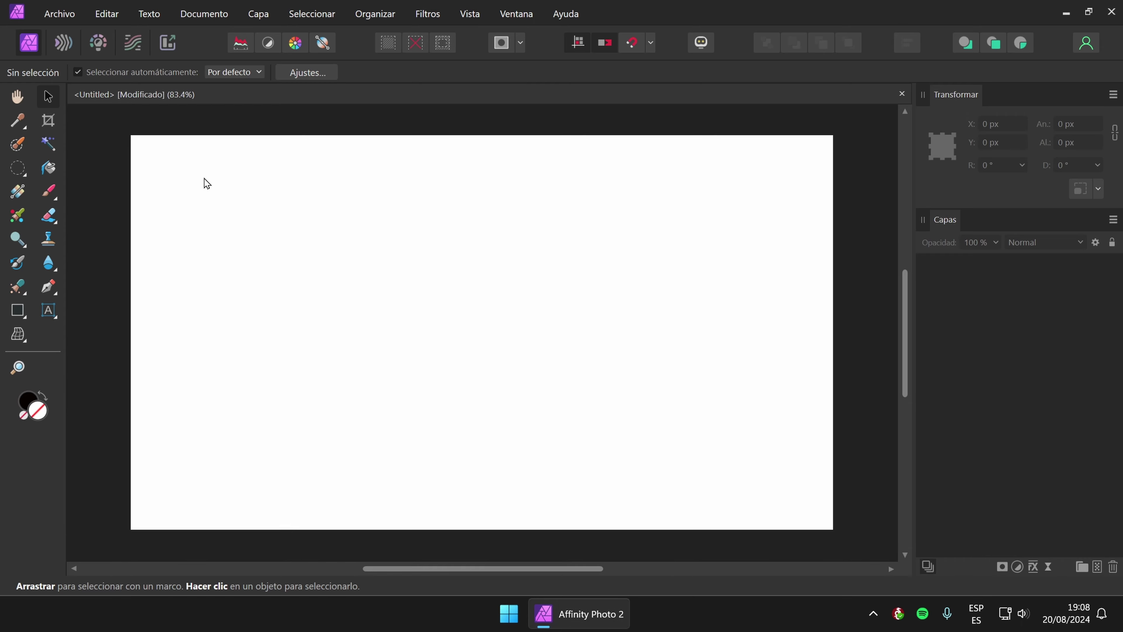
key(ctrl+o)
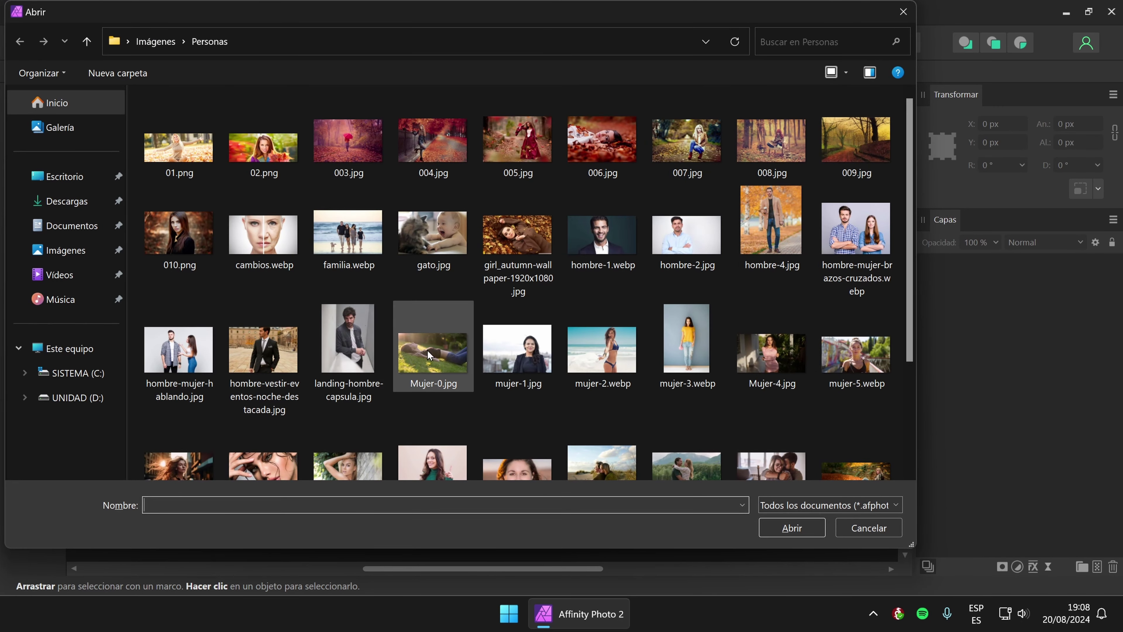
scroll(622, 392, down, 3)
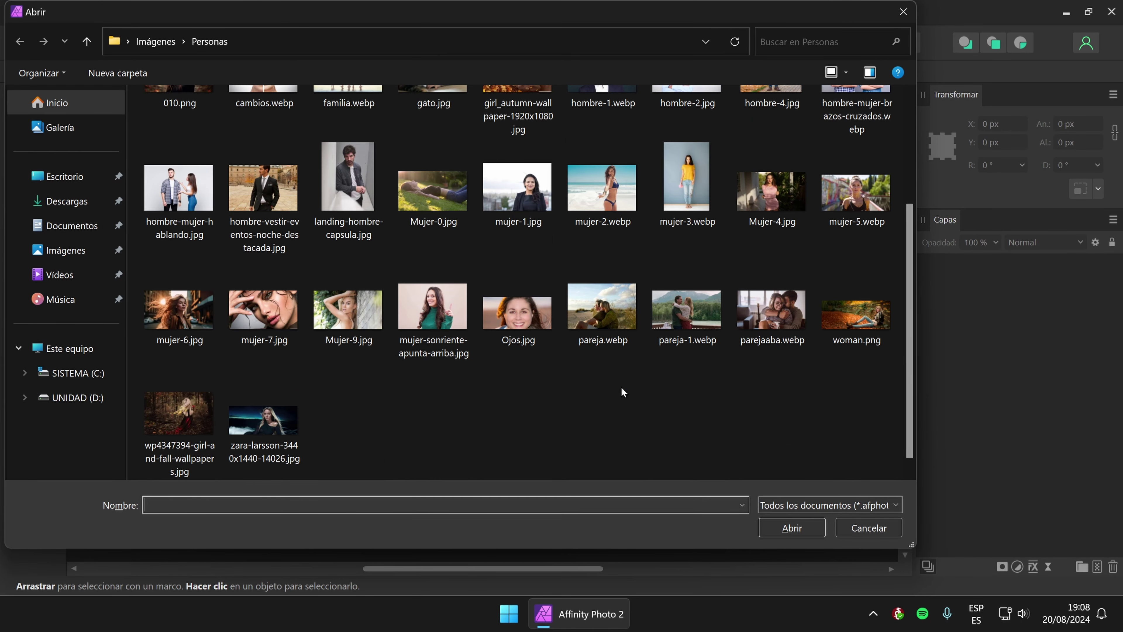
scroll(622, 392, up, 3)
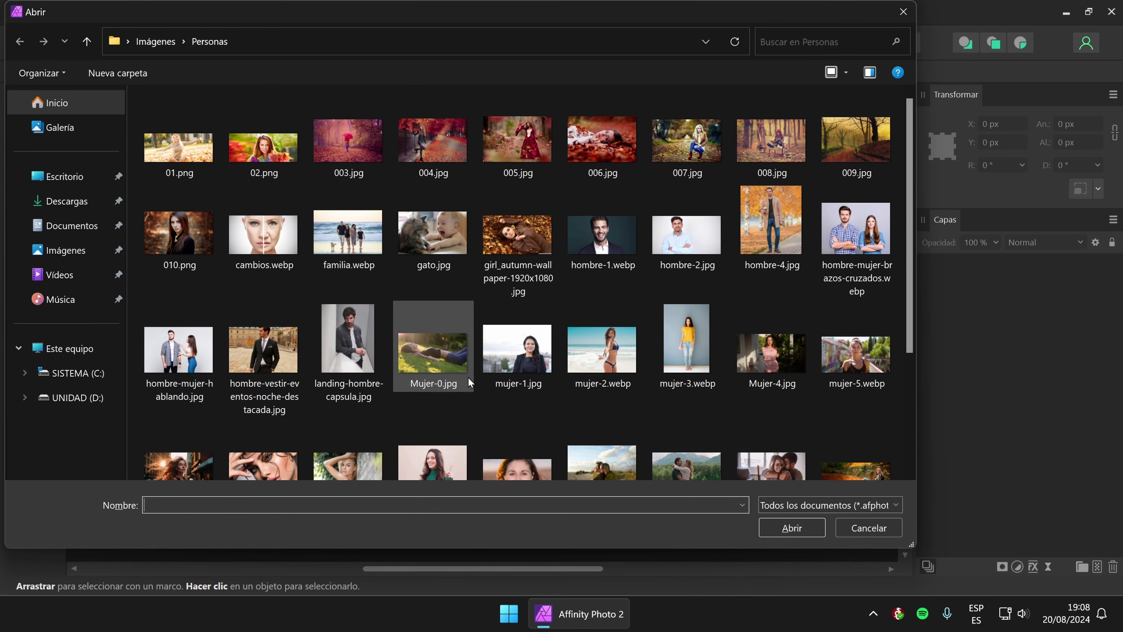
click(447, 346)
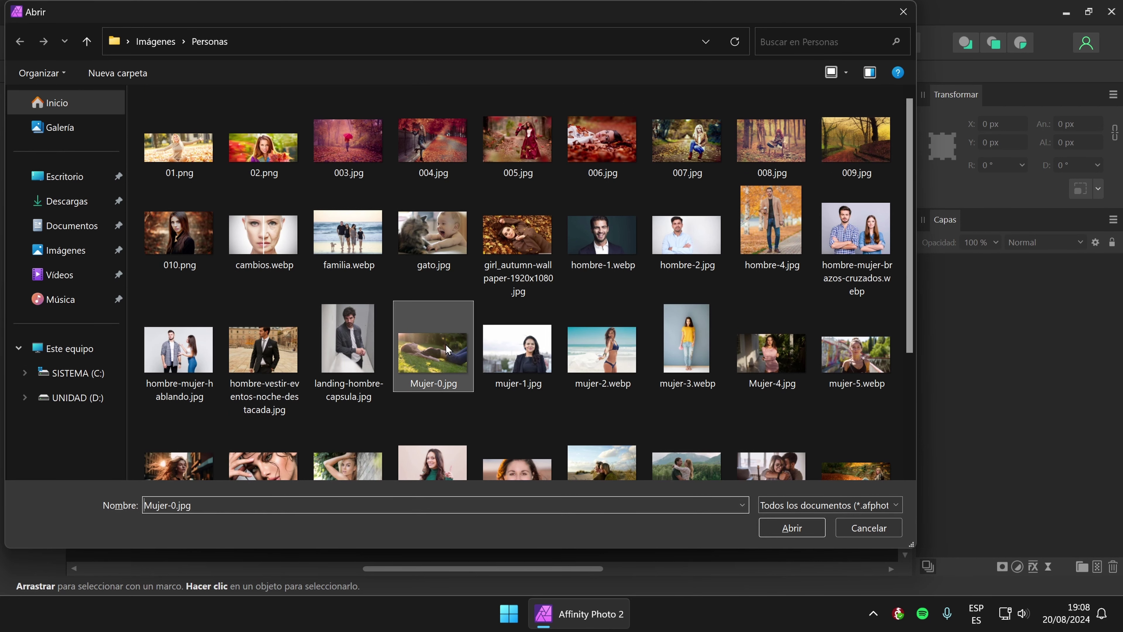
click(795, 534)
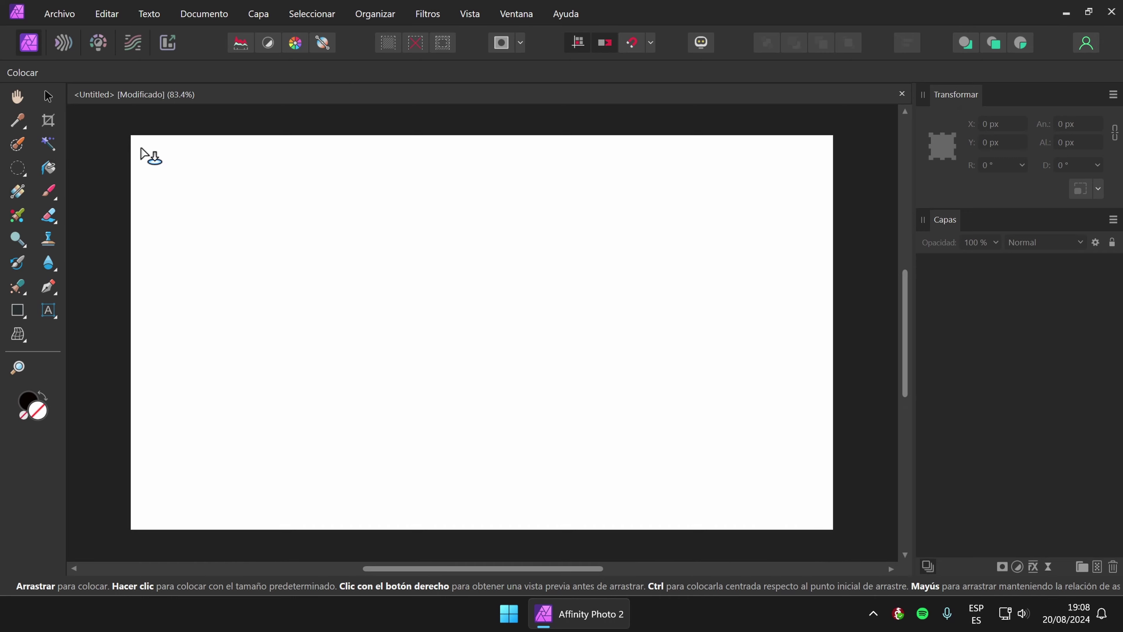
drag(135, 147, 798, 519)
drag(578, 390, 608, 387)
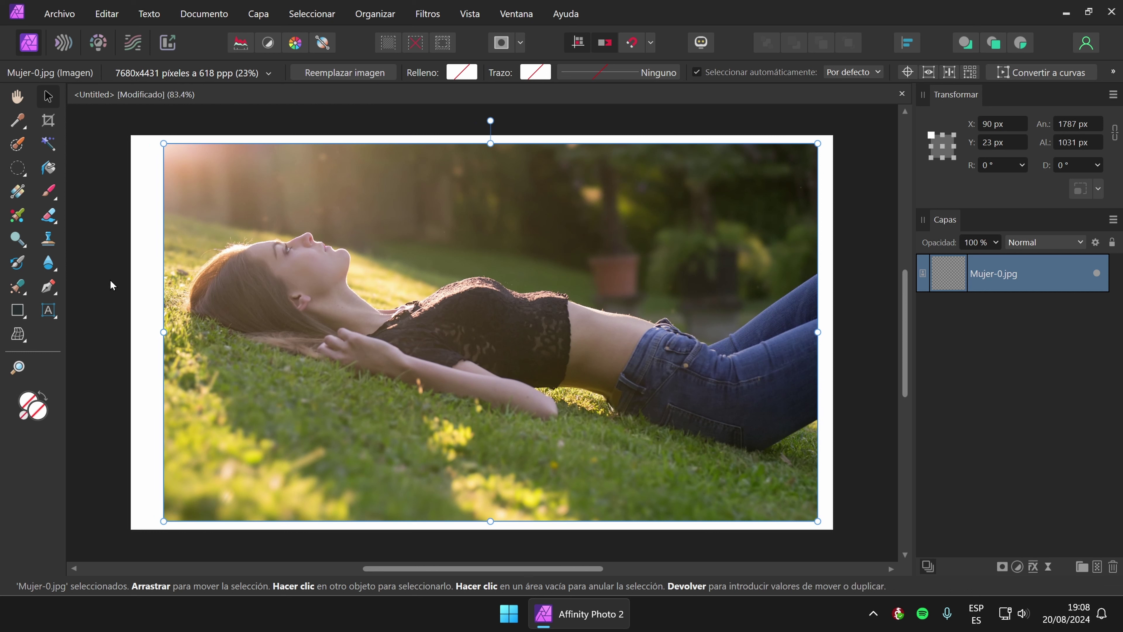
Select the Dodge Brush, pan to the waist and foliage, and rasterize the photo layer.
click(31, 239)
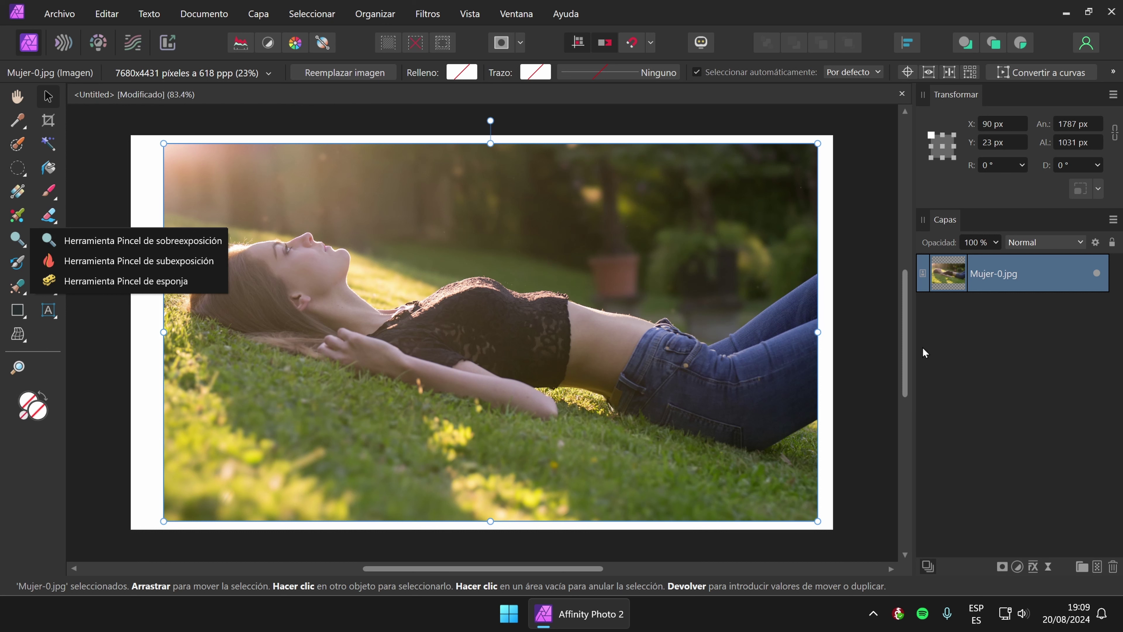
click(845, 31)
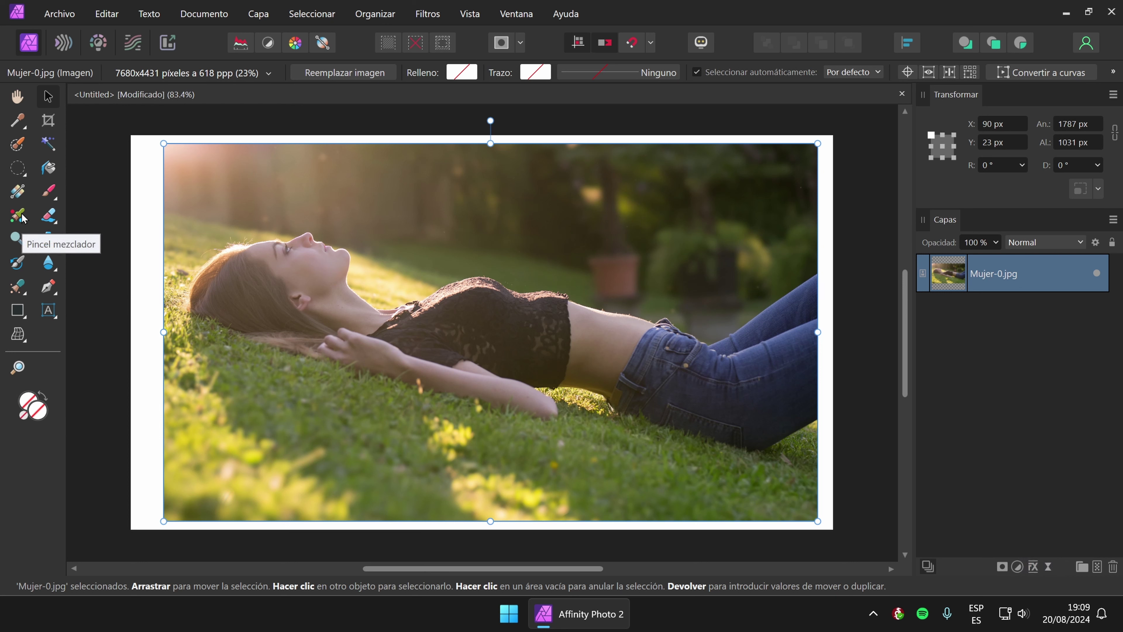
click(17, 239)
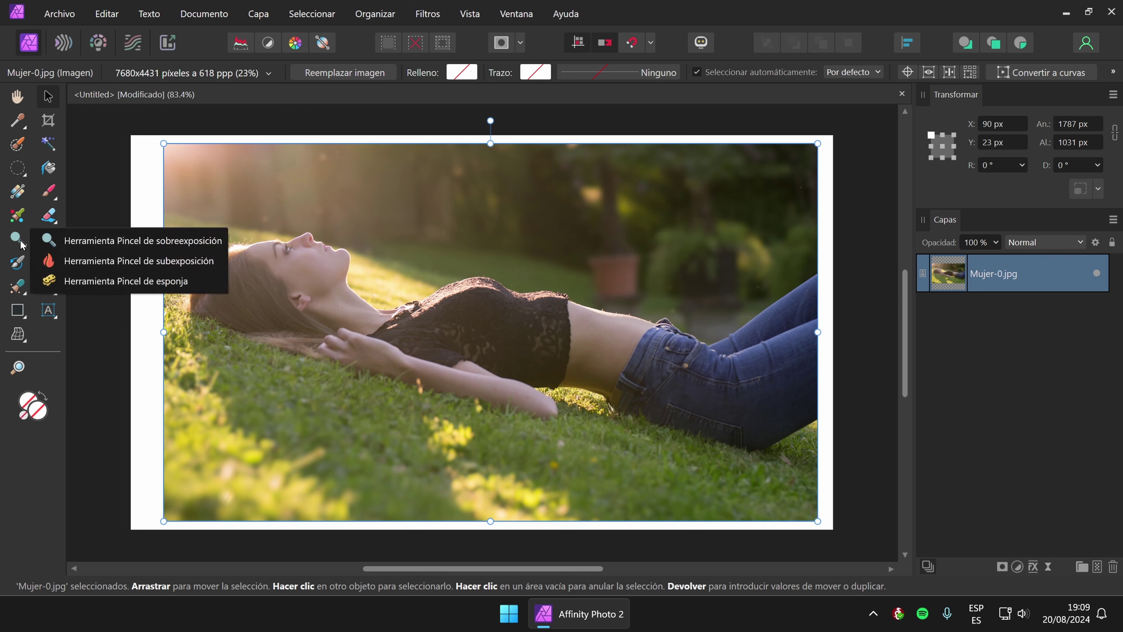
click(170, 243)
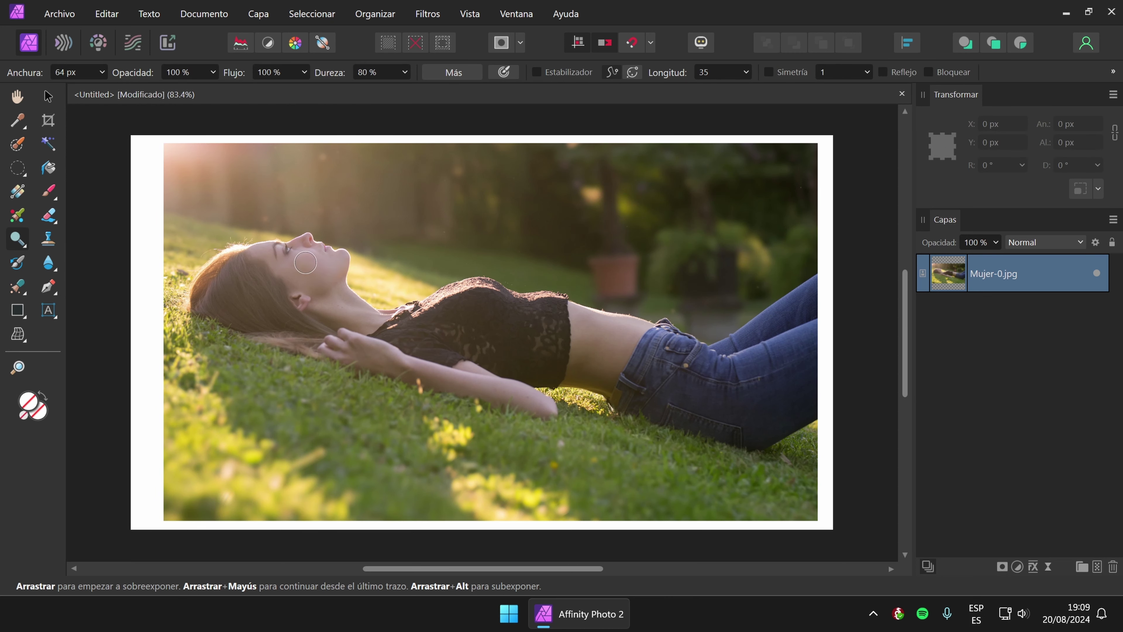
scroll(305, 262, up, 3)
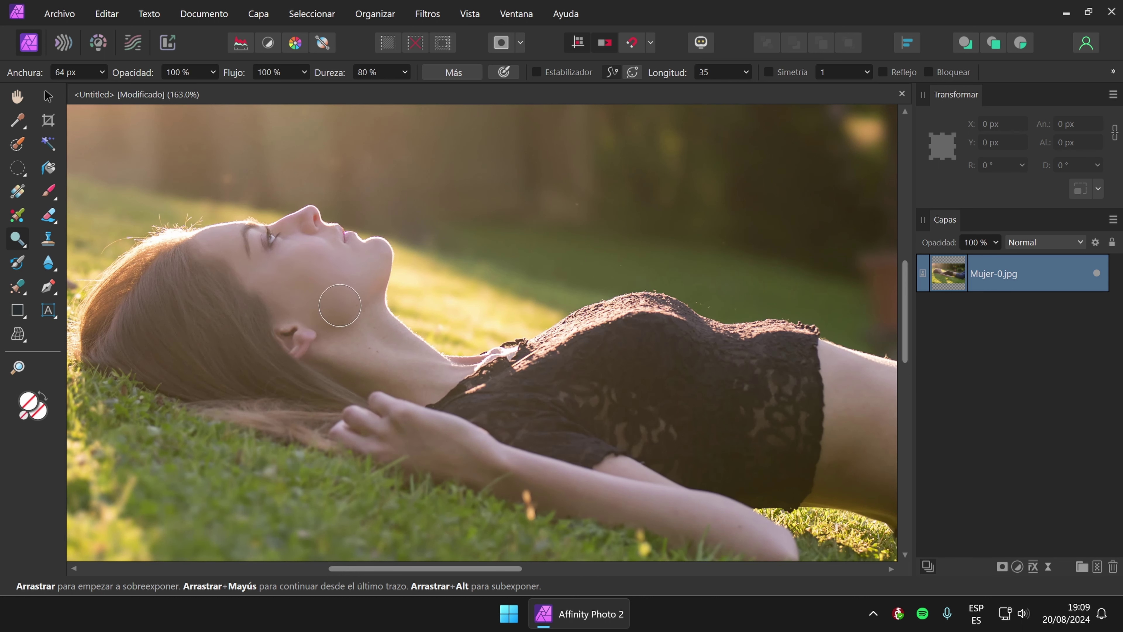
drag(391, 344, 186, 389)
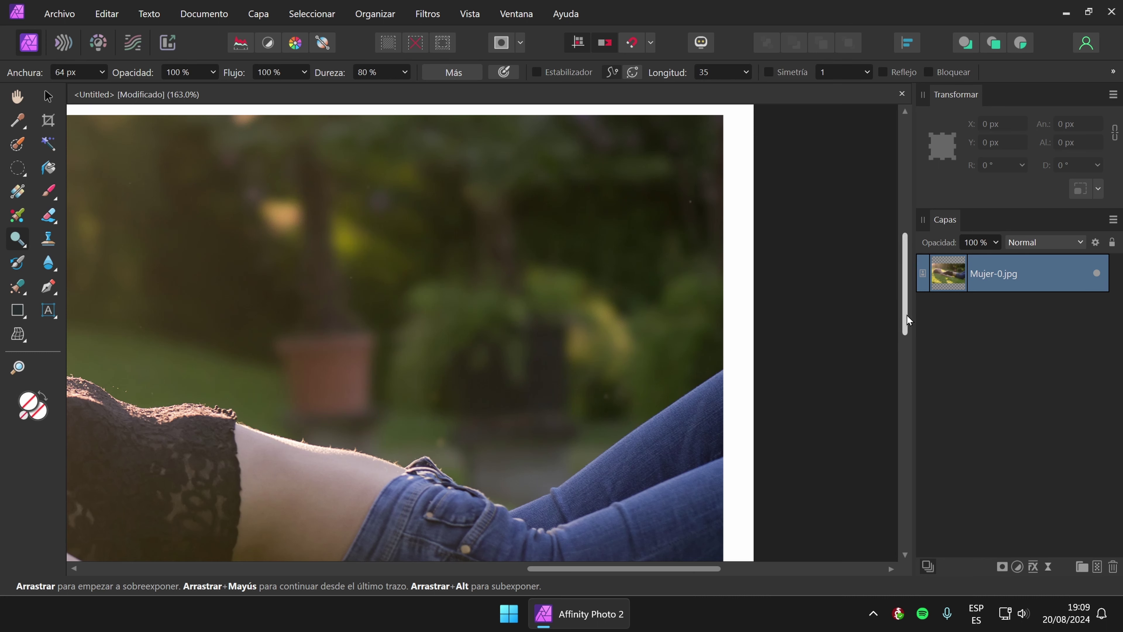
right_click(1023, 276)
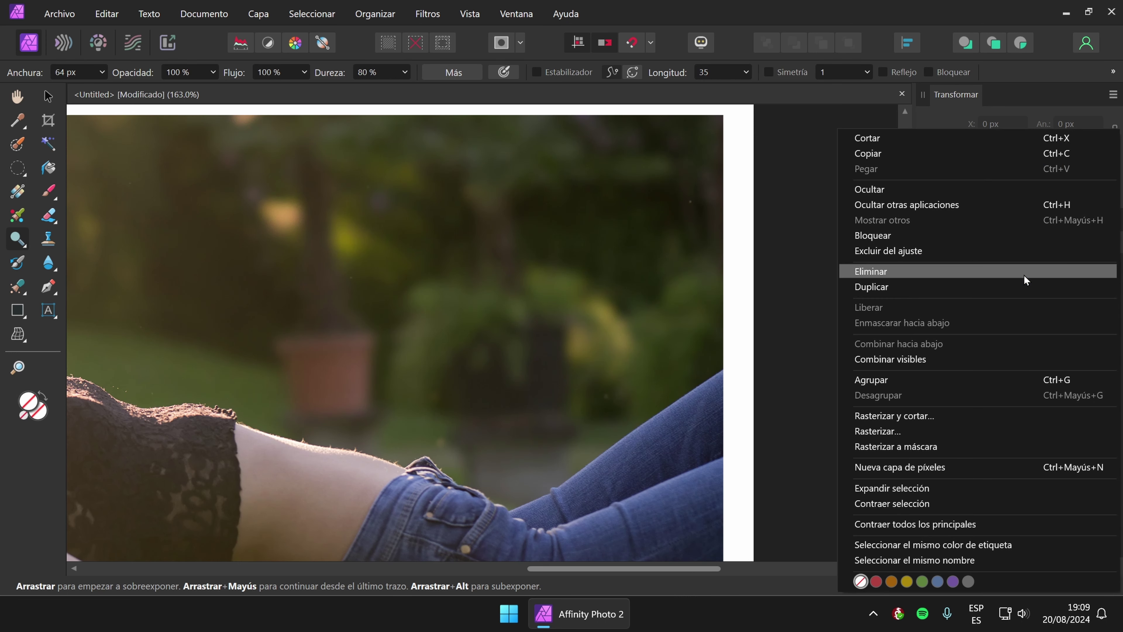
click(916, 429)
Brighten the background foliage with dodge strokes, then undo the brightening.
mouse_move(650, 217)
mouse_down()
mouse_move(630, 239)
mouse_move(568, 248)
mouse_move(573, 197)
mouse_move(609, 273)
mouse_move(591, 199)
mouse_move(529, 256)
mouse_move(616, 289)
mouse_move(684, 209)
mouse_move(679, 201)
mouse_move(666, 200)
mouse_move(657, 271)
mouse_move(546, 257)
mouse_up()
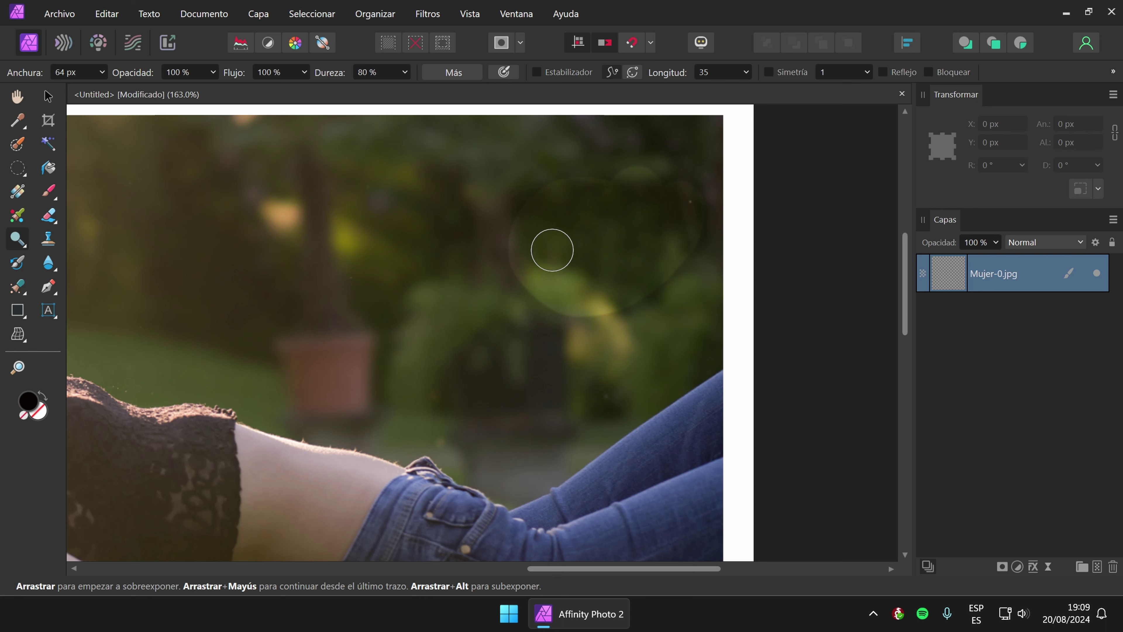
key(ctrl+z)
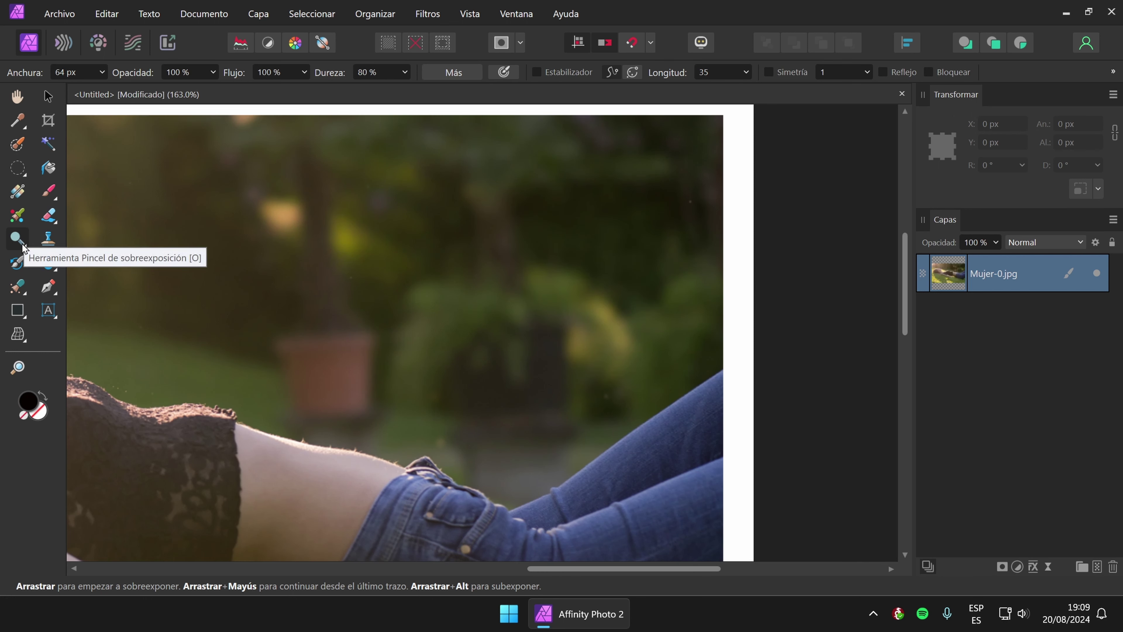
click(20, 243)
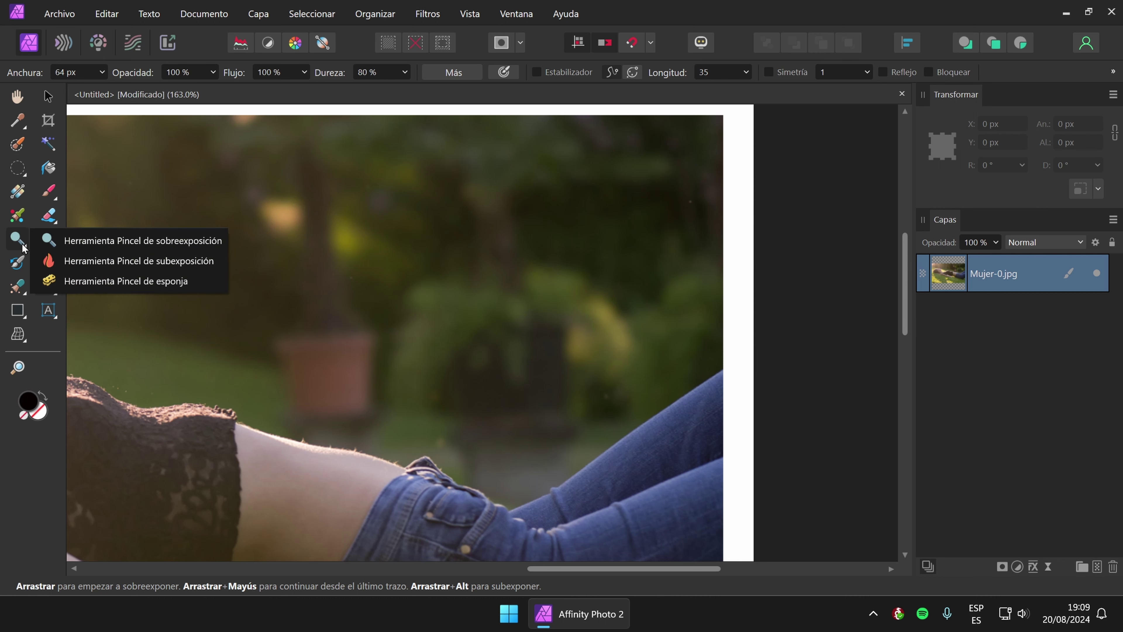
click(178, 247)
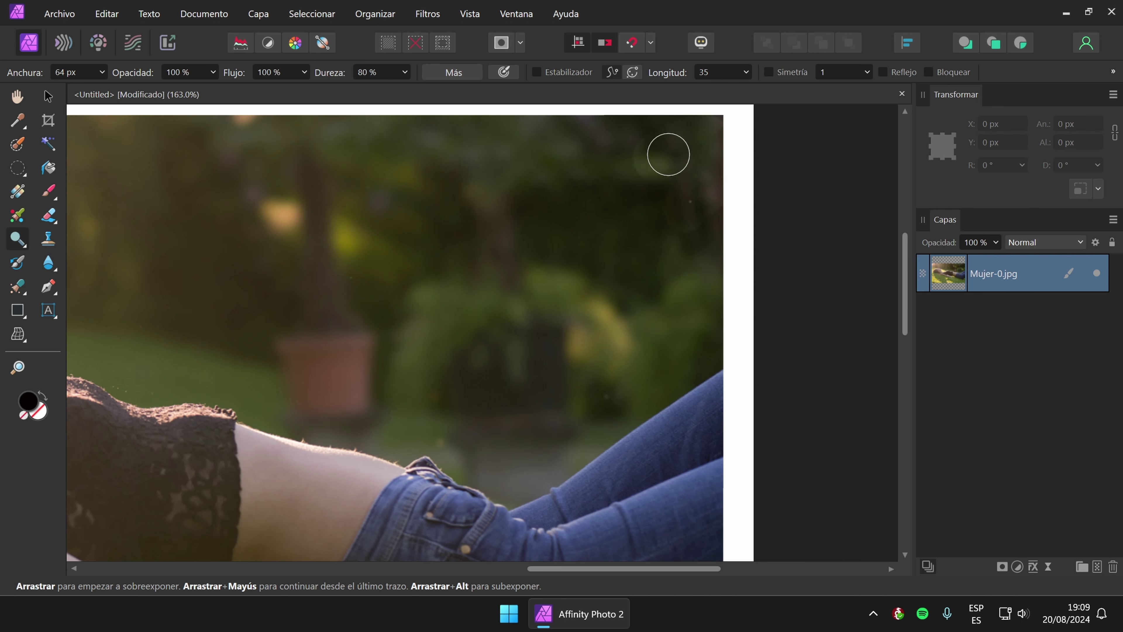
mouse_move(667, 153)
mouse_down()
mouse_move(639, 145)
mouse_move(528, 190)
mouse_up()
drag(546, 232, 599, 222)
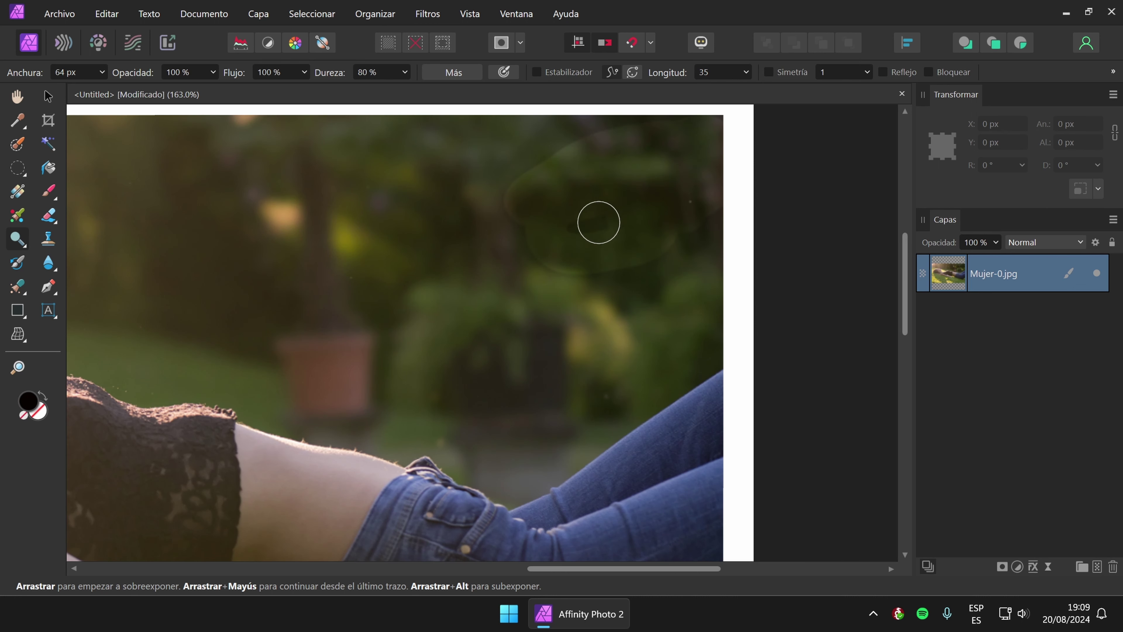
mouse_move(703, 210)
mouse_down()
mouse_move(661, 255)
mouse_move(648, 289)
mouse_move(677, 280)
mouse_move(610, 278)
mouse_move(596, 296)
mouse_move(617, 298)
mouse_move(545, 263)
mouse_move(506, 207)
mouse_move(571, 139)
mouse_move(662, 130)
mouse_move(518, 133)
mouse_move(462, 207)
mouse_move(475, 200)
mouse_move(474, 169)
mouse_move(488, 273)
mouse_move(635, 336)
mouse_move(736, 294)
mouse_move(712, 260)
mouse_move(662, 284)
mouse_up()
key(ctrl+z)
key(ctrl+z)
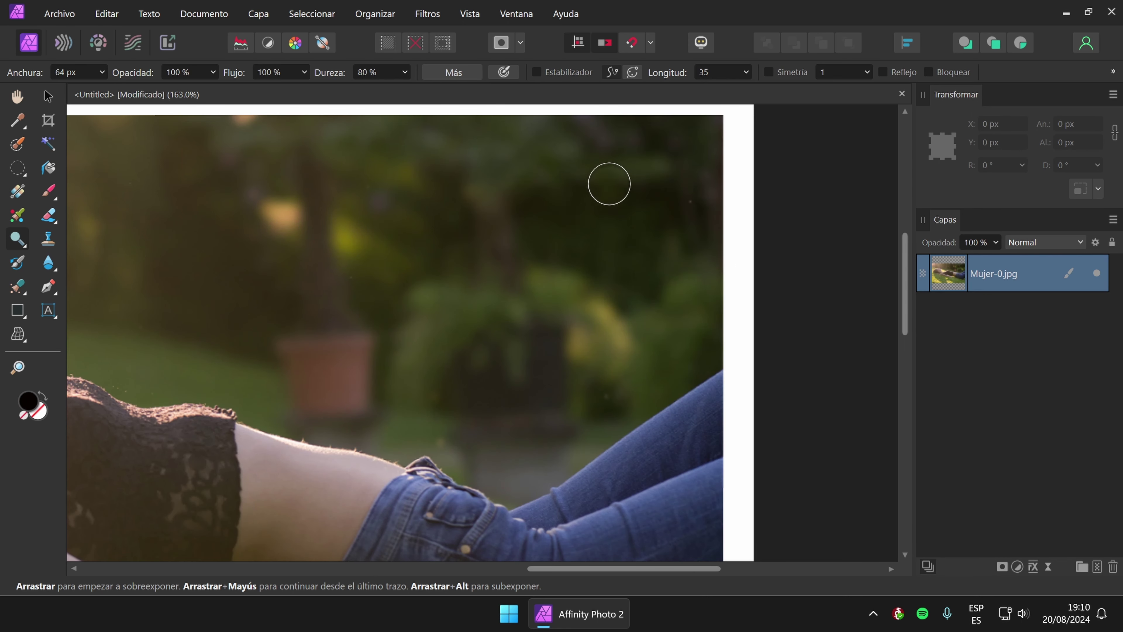
Try a dodge stroke on the hair, shrink the brush to 32 px, and undo the stroke.
scroll(599, 265, down, 5)
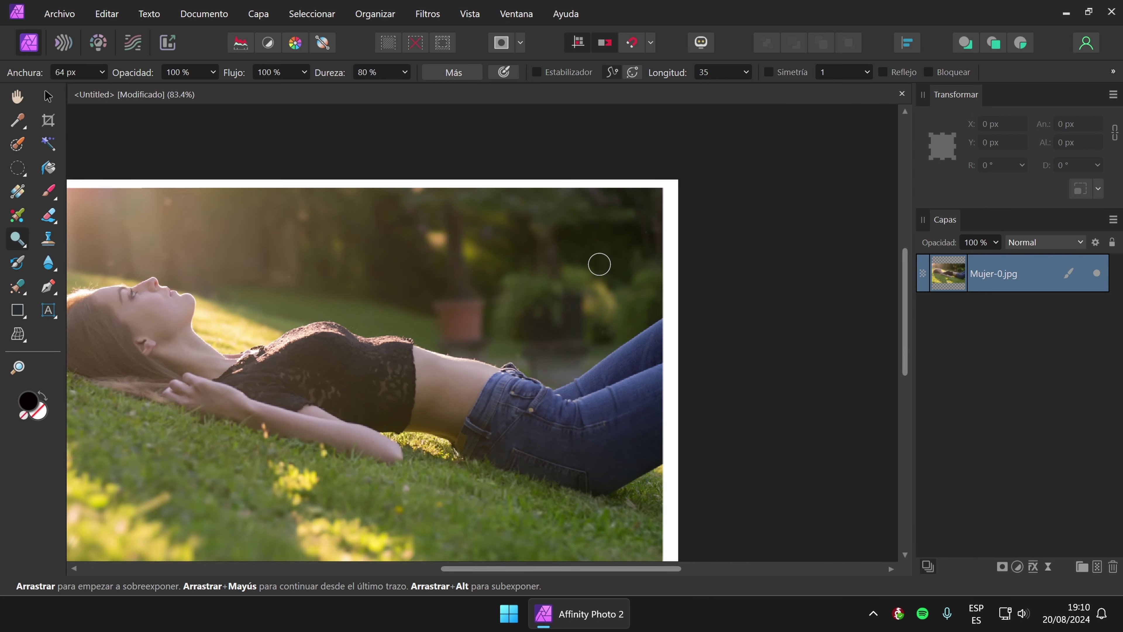
drag(516, 357, 609, 293)
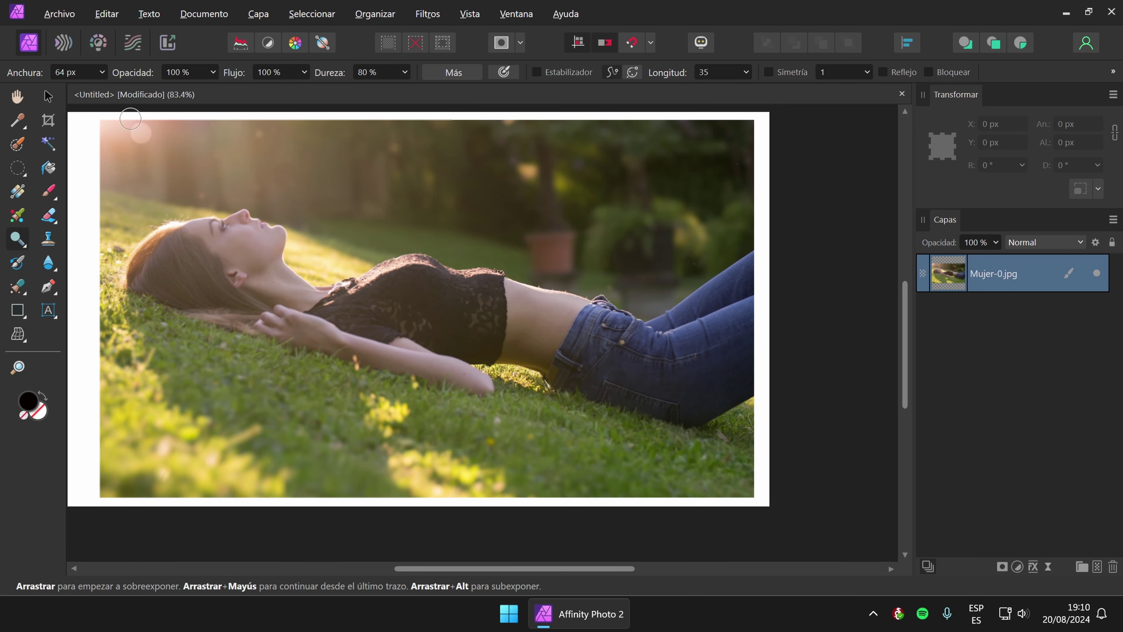
click(101, 71)
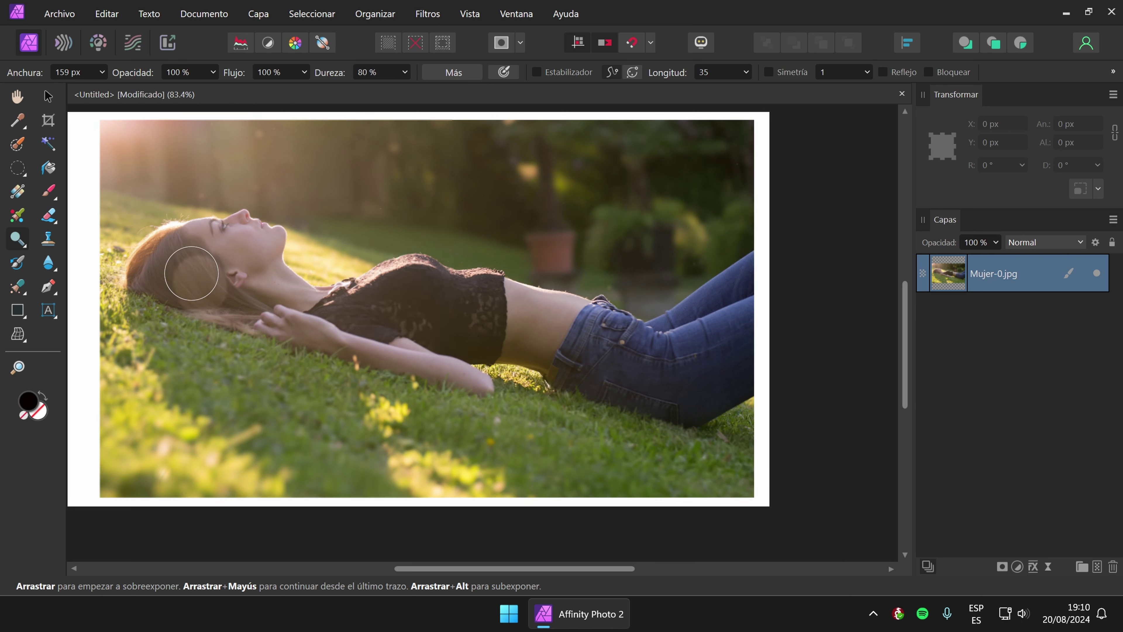
mouse_move(192, 272)
mouse_down()
mouse_move(146, 270)
mouse_move(237, 323)
mouse_move(197, 289)
mouse_move(188, 259)
mouse_move(204, 274)
mouse_move(176, 255)
mouse_move(164, 261)
mouse_move(308, 371)
mouse_move(251, 313)
mouse_move(629, 459)
mouse_move(737, 564)
mouse_move(672, 249)
mouse_move(593, 378)
mouse_up()
scroll(252, 319, up, 6)
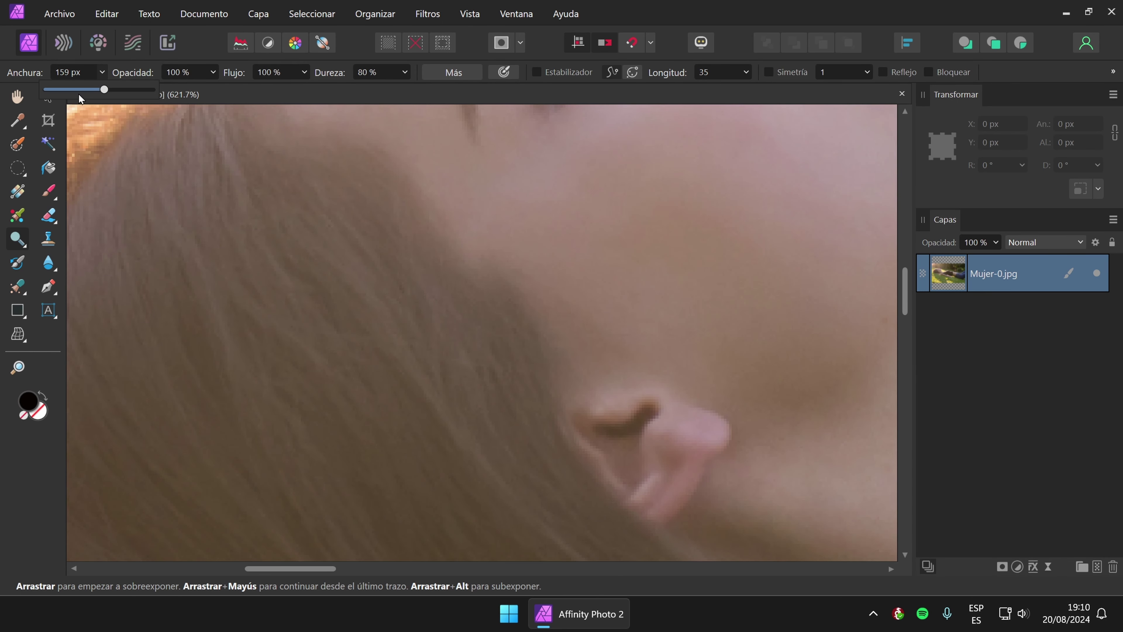
click(76, 91)
mouse_move(470, 385)
mouse_down()
mouse_move(469, 325)
mouse_move(481, 340)
mouse_move(472, 320)
mouse_move(440, 299)
mouse_move(381, 221)
mouse_up()
key(ctrl+z)
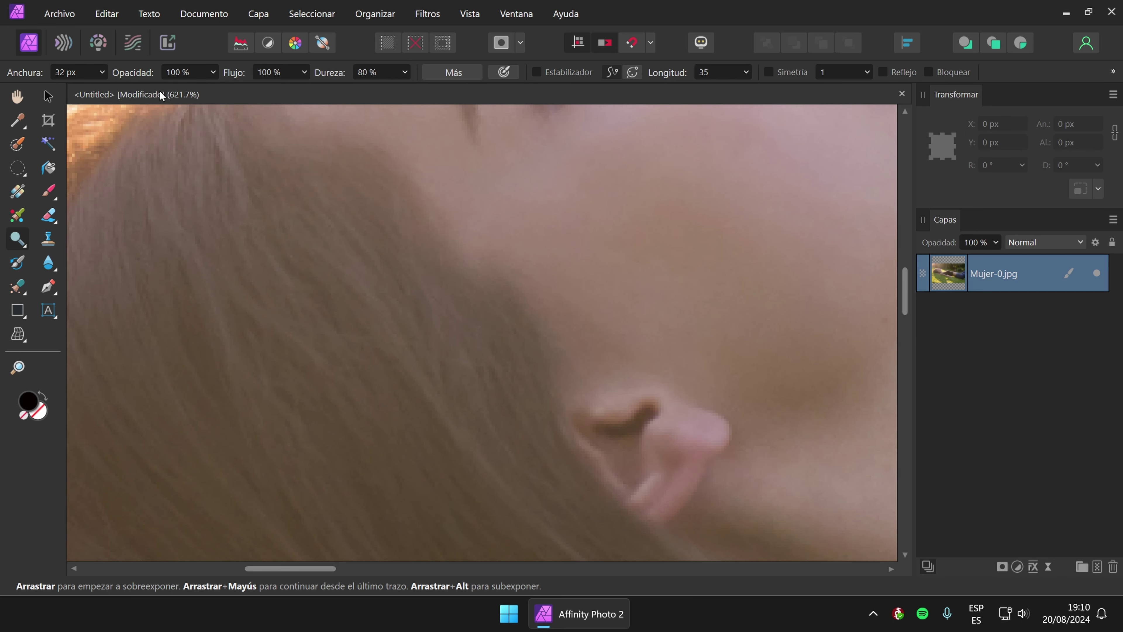
At 49 % opacity, lighten the hair above the ear and crown, undo the last stroke, and fit the view.
click(212, 72)
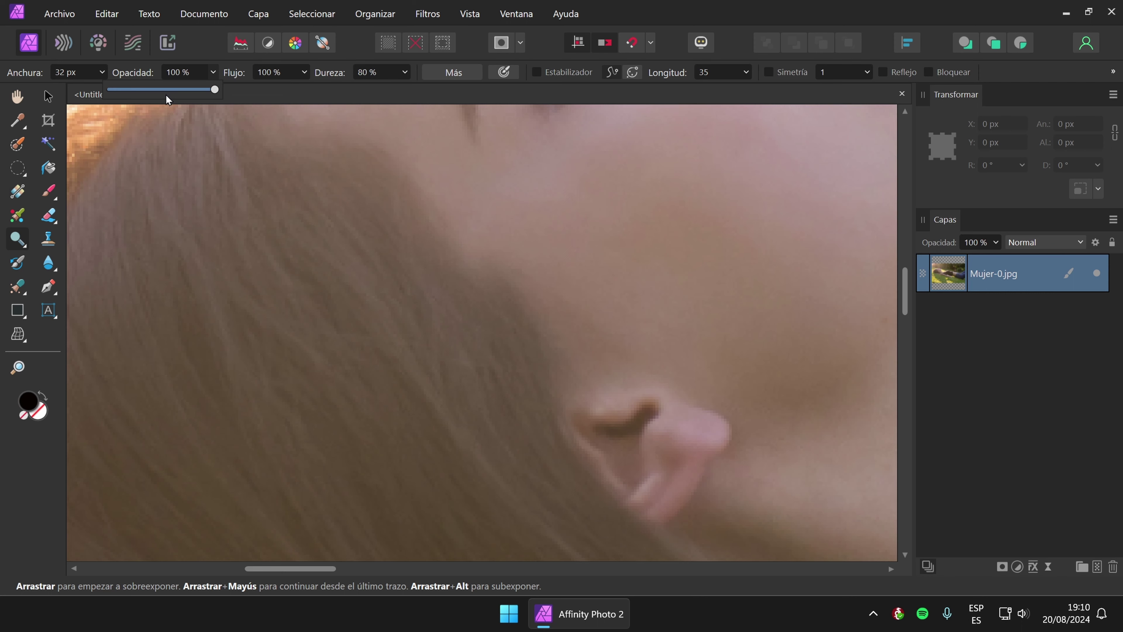
drag(166, 95, 159, 95)
mouse_move(359, 200)
mouse_down()
mouse_move(432, 301)
mouse_move(521, 376)
mouse_up()
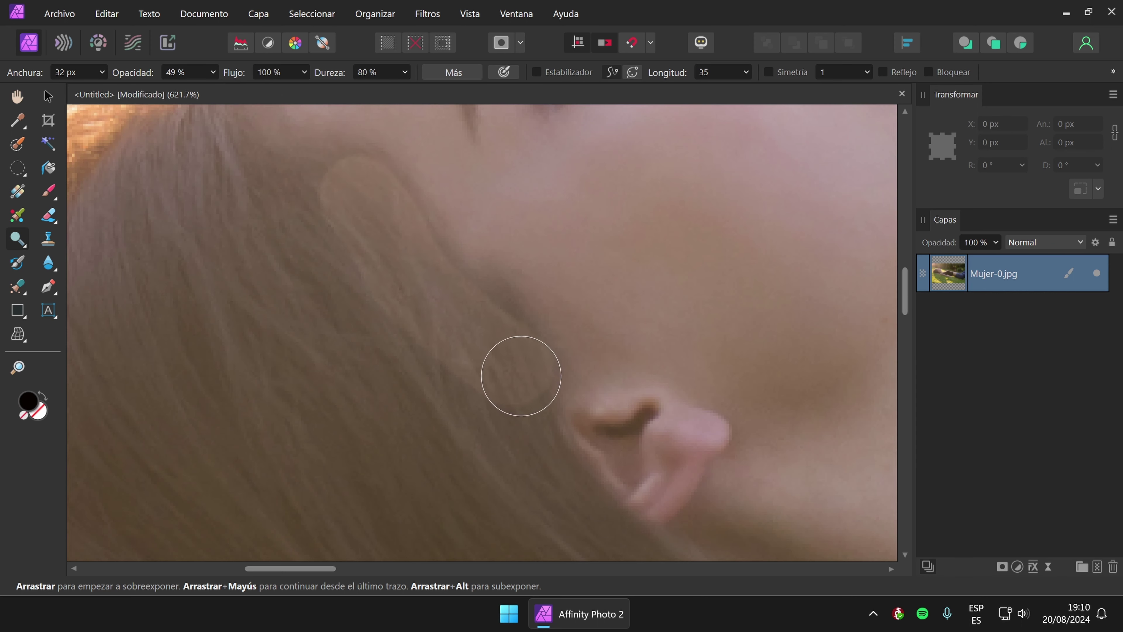
mouse_move(331, 186)
mouse_down()
mouse_move(260, 202)
mouse_move(468, 424)
mouse_up()
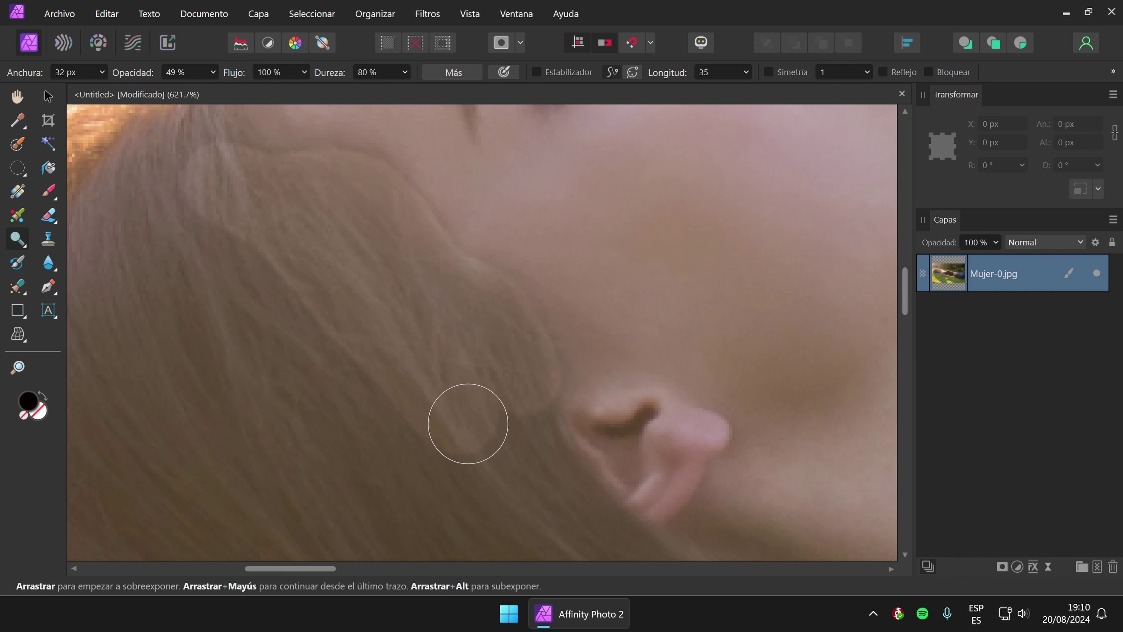
drag(208, 231, 363, 444)
mouse_move(175, 143)
mouse_down()
mouse_move(141, 232)
mouse_move(181, 309)
mouse_up()
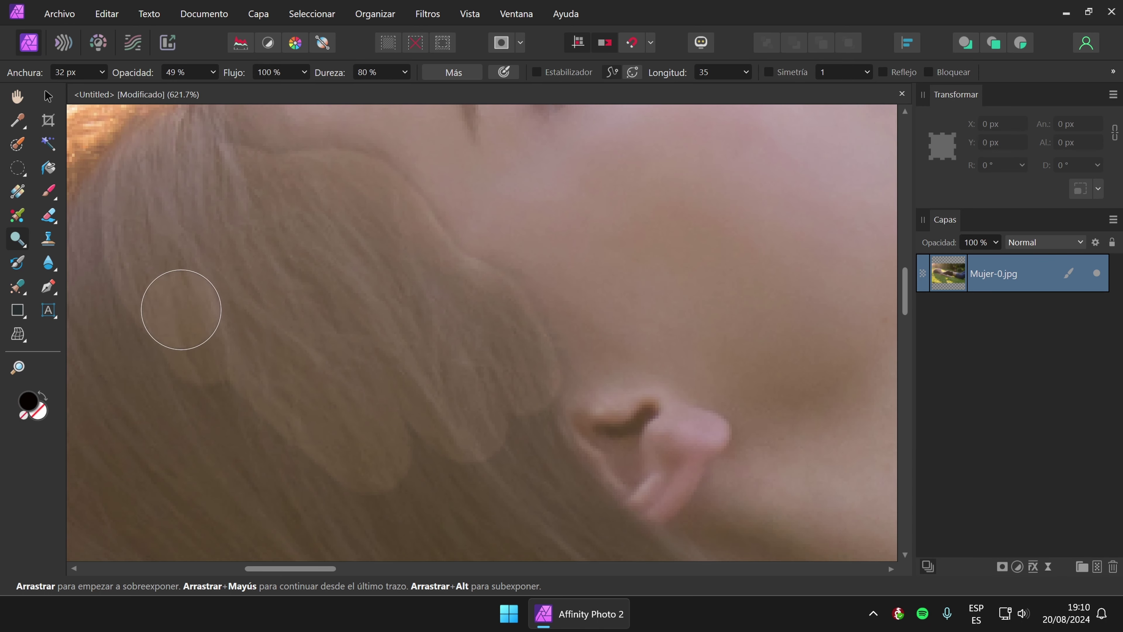
mouse_move(261, 328)
mouse_down()
mouse_move(356, 346)
mouse_move(444, 271)
mouse_up()
mouse_move(309, 208)
mouse_down()
mouse_move(282, 223)
mouse_move(196, 383)
mouse_move(336, 268)
mouse_move(599, 504)
mouse_move(392, 353)
mouse_up()
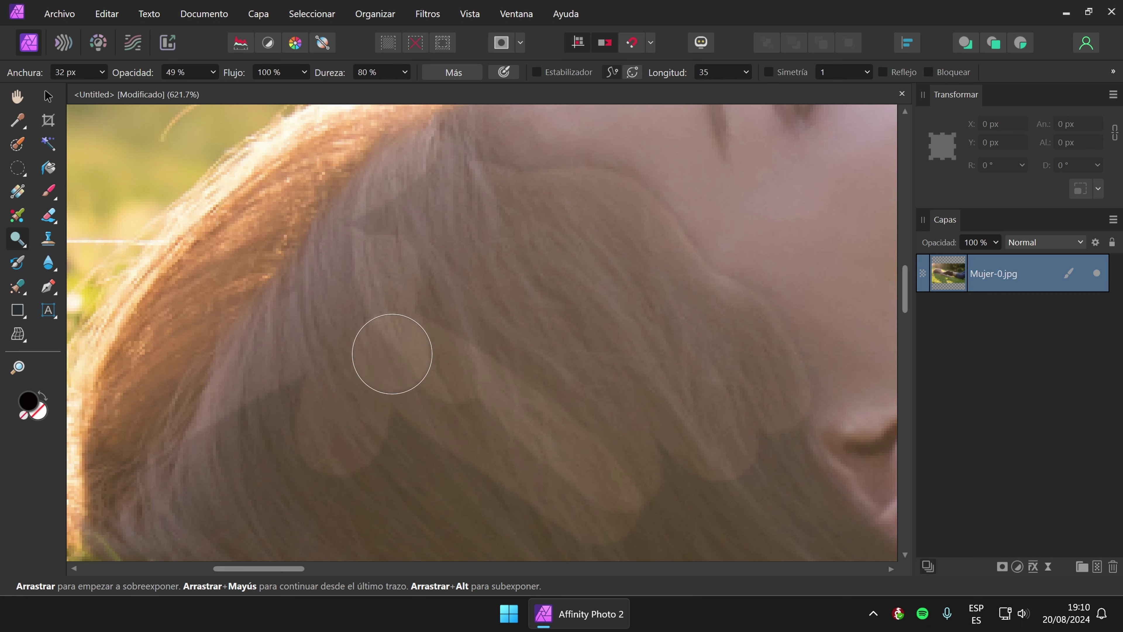
key(ctrl+z)
key(ctrl+z)
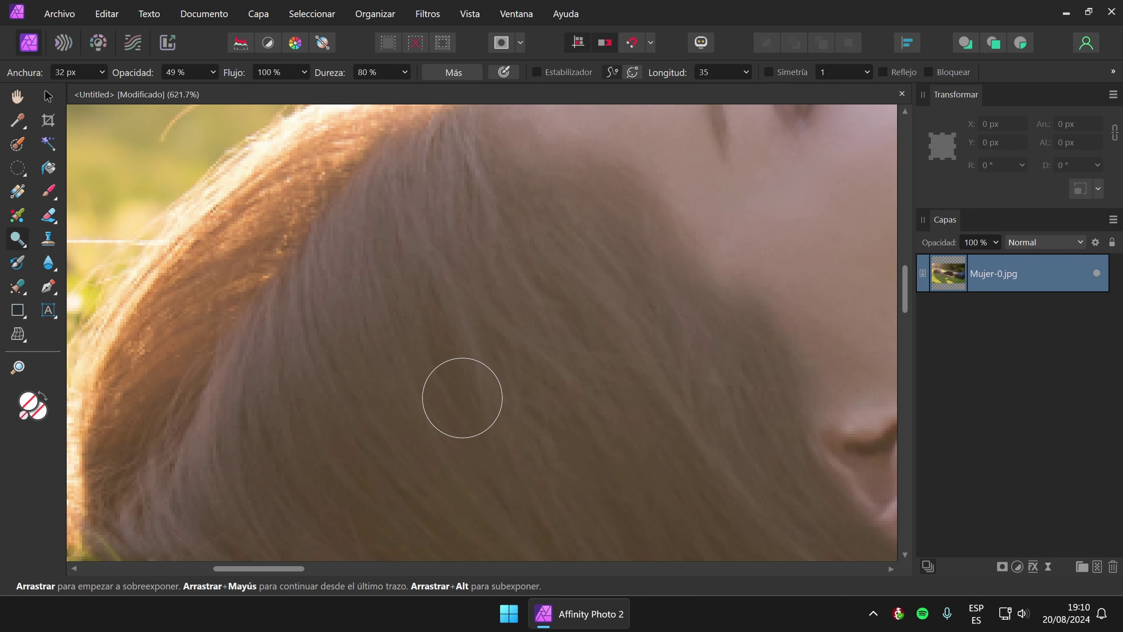
key(ctrl+0)
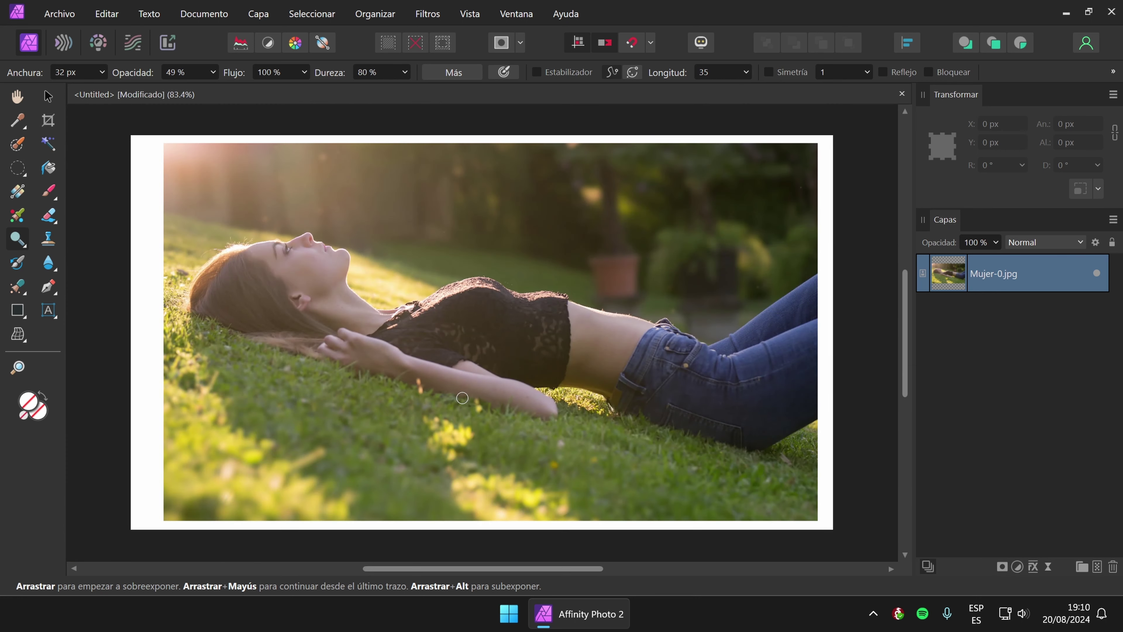
Switch to the burn brush and set its width to 237 px.
click(24, 241)
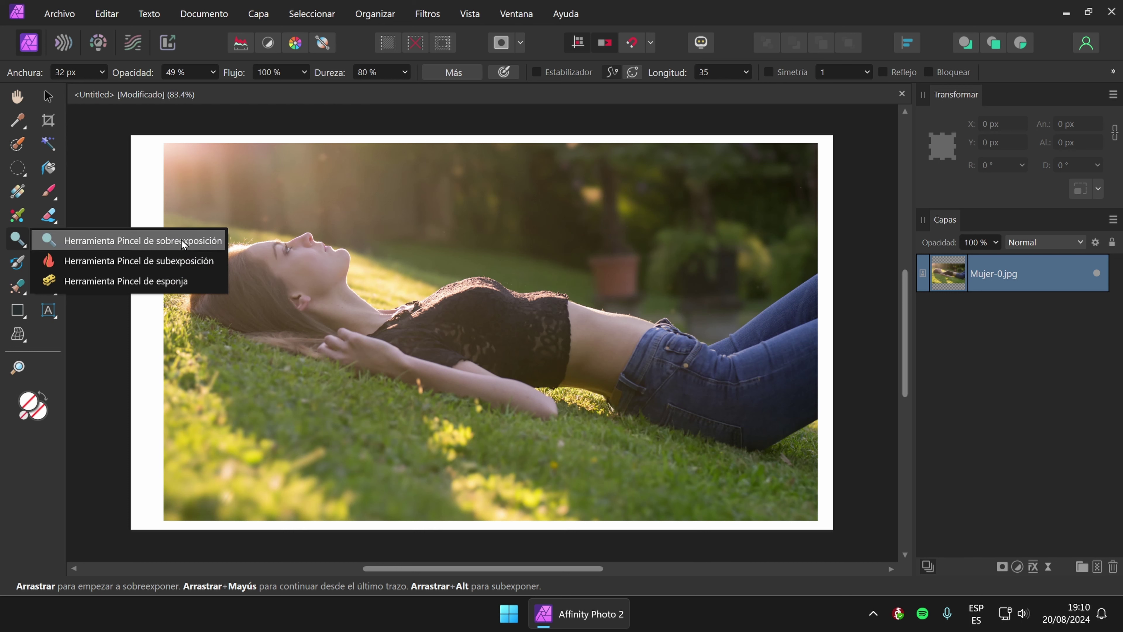
click(187, 261)
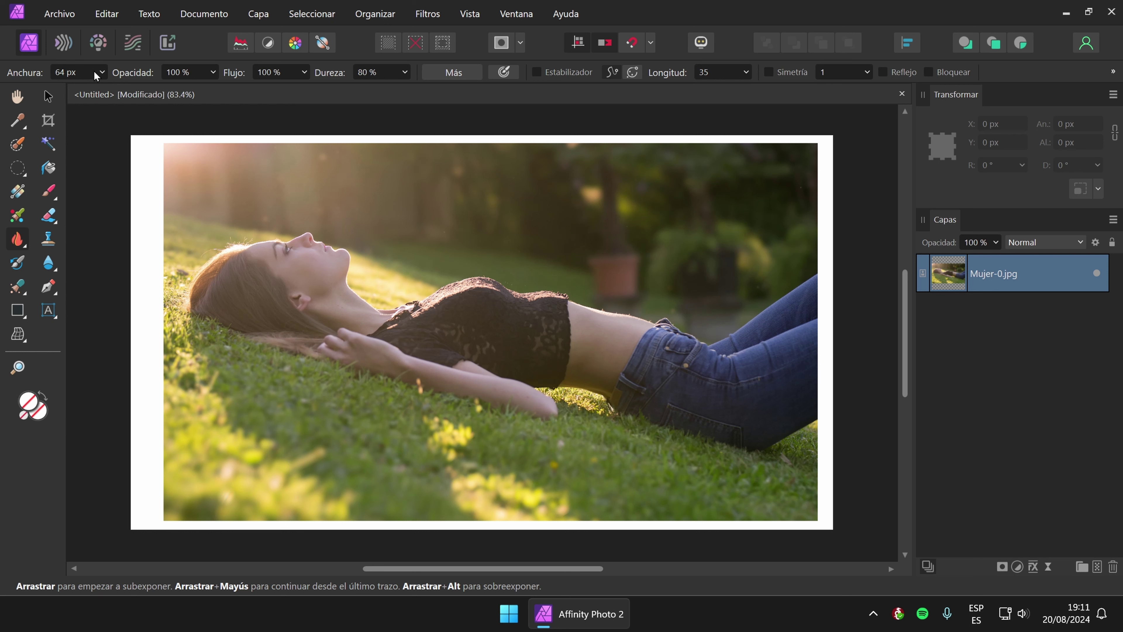
click(101, 73)
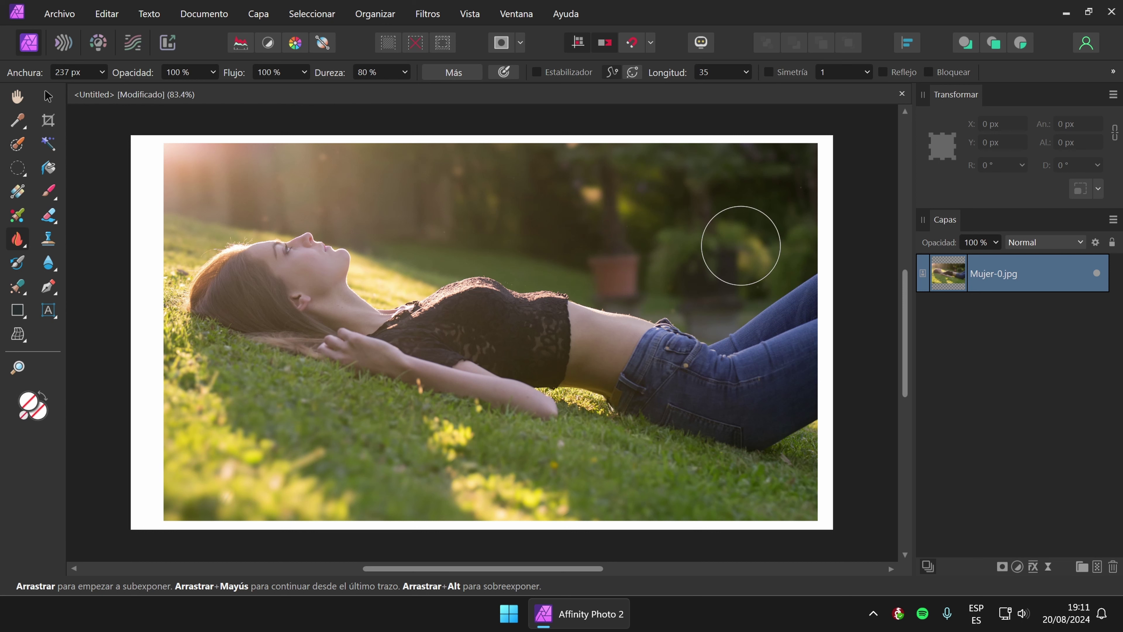
click(17, 243)
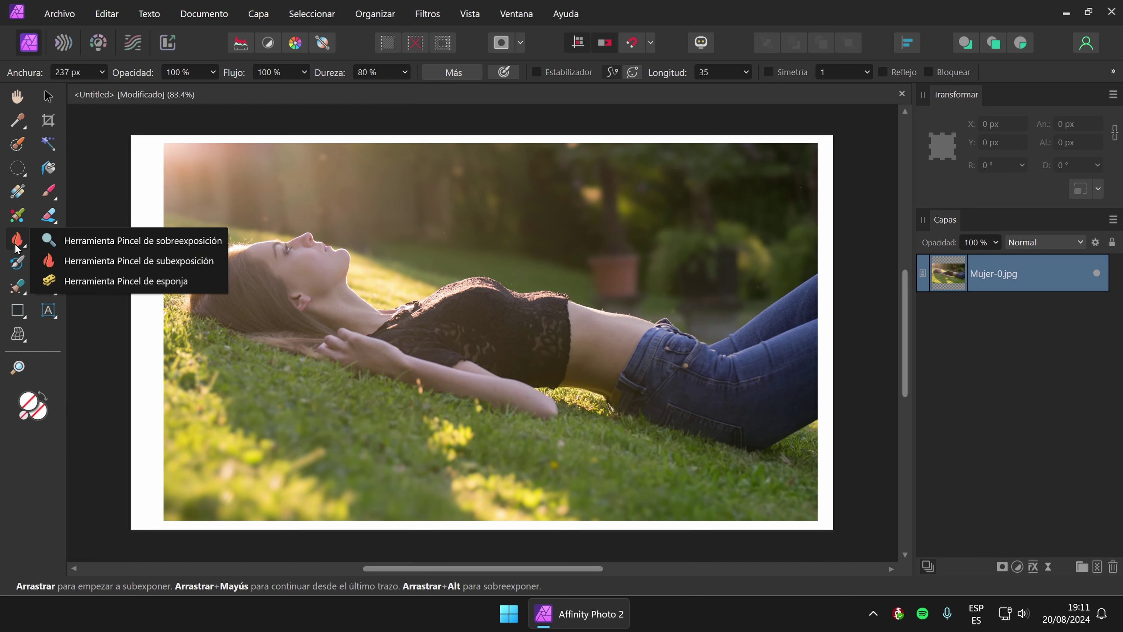
click(173, 265)
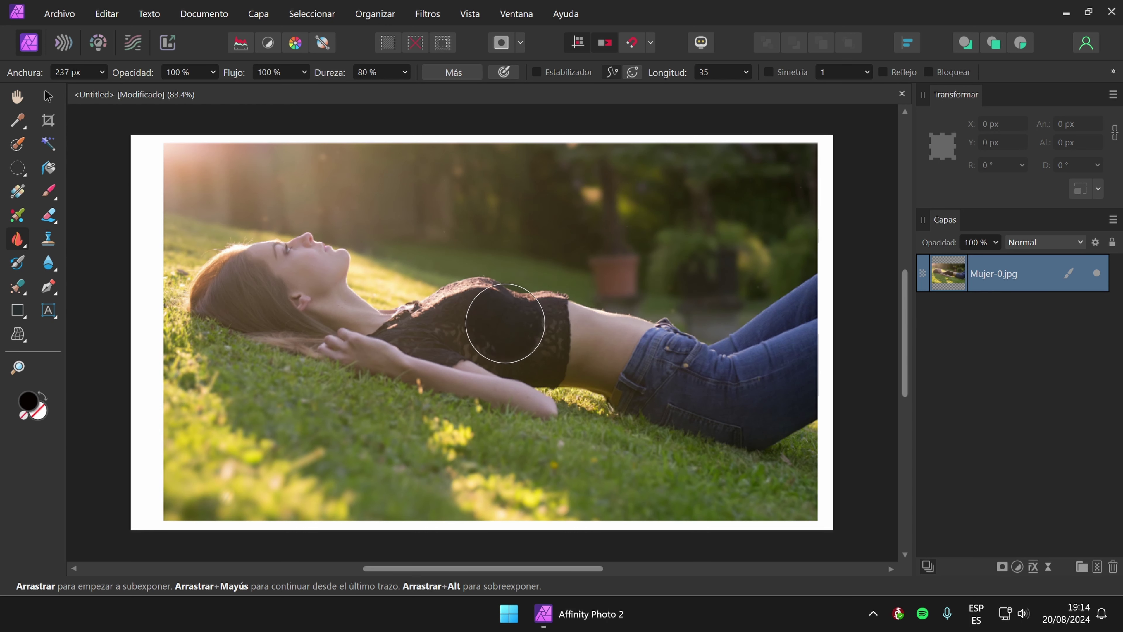
Undo trial burns on the shirt and treetops, then darken a band along the top background.
mouse_move(501, 326)
mouse_down()
mouse_move(476, 312)
mouse_move(482, 334)
mouse_move(527, 327)
mouse_move(502, 327)
mouse_move(542, 343)
mouse_move(484, 324)
mouse_move(428, 351)
mouse_move(353, 360)
mouse_move(443, 397)
mouse_move(505, 406)
mouse_move(492, 339)
mouse_up()
key(ctrl+z)
mouse_move(762, 205)
mouse_down()
mouse_move(592, 176)
mouse_move(684, 190)
mouse_move(648, 233)
mouse_move(471, 227)
mouse_up()
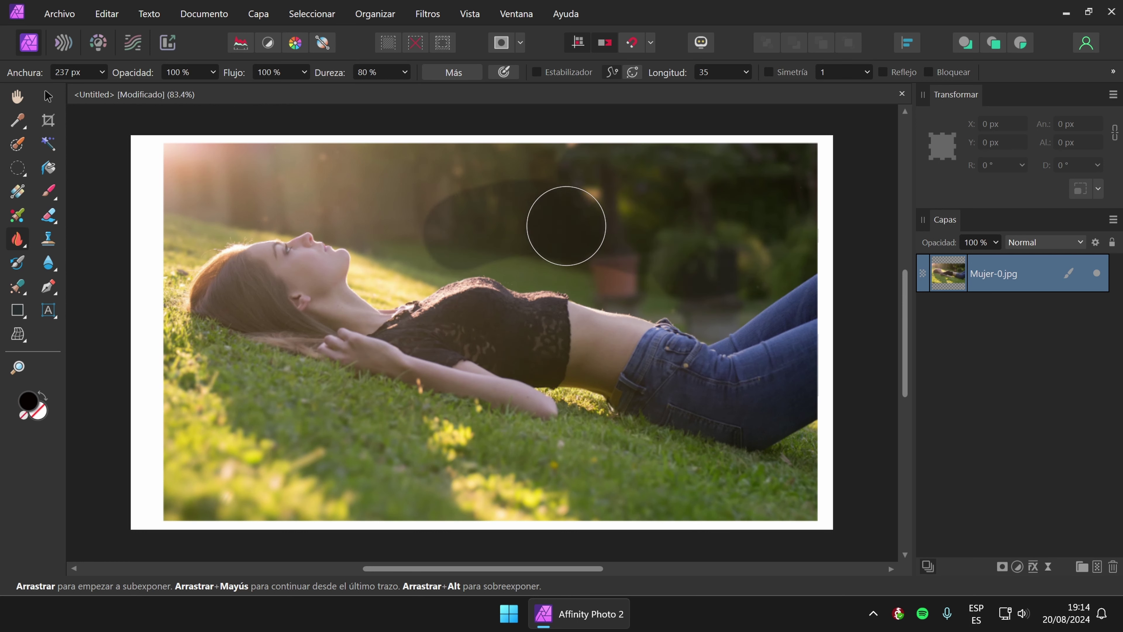
key(ctrl+z)
mouse_move(217, 164)
mouse_down()
mouse_move(193, 176)
mouse_move(314, 172)
mouse_move(442, 179)
mouse_move(455, 190)
mouse_move(262, 198)
mouse_move(175, 183)
mouse_move(161, 387)
mouse_move(178, 479)
mouse_move(211, 422)
mouse_move(201, 283)
mouse_move(242, 216)
mouse_move(257, 215)
mouse_move(265, 403)
mouse_move(247, 489)
mouse_move(301, 486)
mouse_move(292, 326)
mouse_move(303, 251)
mouse_move(328, 214)
mouse_move(326, 446)
mouse_move(345, 502)
mouse_move(368, 452)
mouse_move(378, 294)
mouse_move(404, 222)
mouse_move(490, 172)
mouse_move(423, 298)
mouse_move(424, 448)
mouse_move(445, 497)
mouse_move(509, 163)
mouse_move(474, 502)
mouse_move(276, 494)
mouse_move(312, 474)
mouse_move(460, 302)
mouse_move(355, 200)
mouse_move(392, 215)
mouse_move(288, 259)
mouse_move(312, 371)
mouse_move(530, 326)
mouse_move(374, 263)
mouse_move(302, 272)
mouse_move(365, 284)
mouse_move(381, 316)
mouse_move(272, 238)
mouse_move(336, 242)
mouse_move(401, 275)
mouse_move(409, 300)
mouse_move(351, 265)
mouse_move(597, 304)
mouse_move(697, 257)
mouse_move(678, 189)
mouse_move(656, 248)
mouse_move(686, 251)
mouse_move(722, 215)
mouse_move(701, 207)
mouse_move(700, 246)
mouse_move(722, 208)
mouse_move(596, 201)
mouse_move(621, 231)
mouse_move(702, 251)
mouse_up()
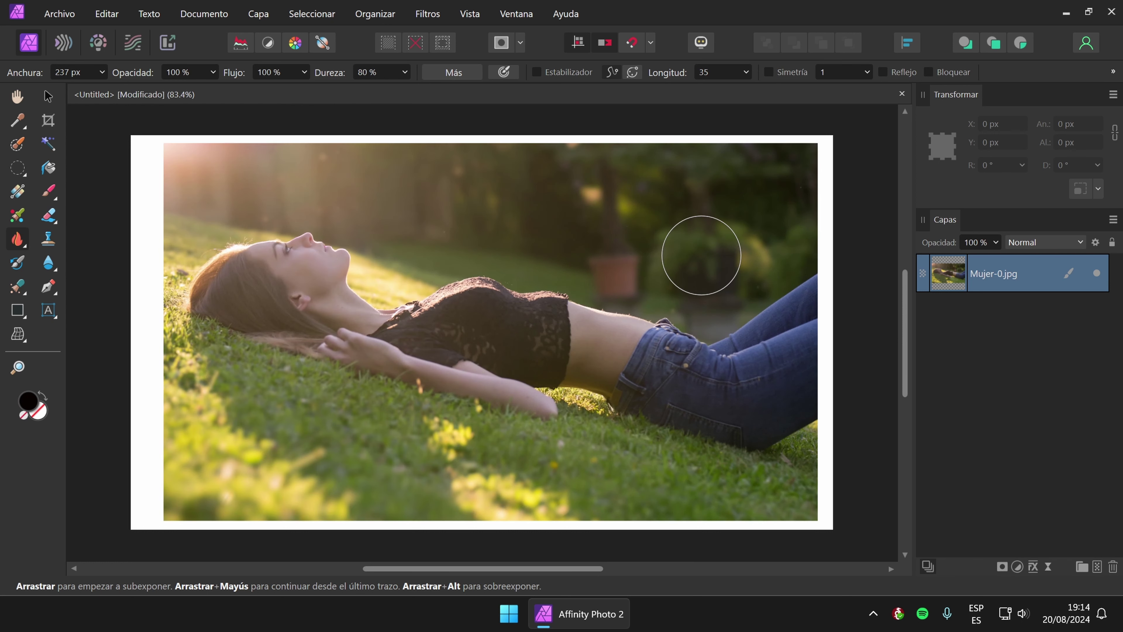
click(17, 241)
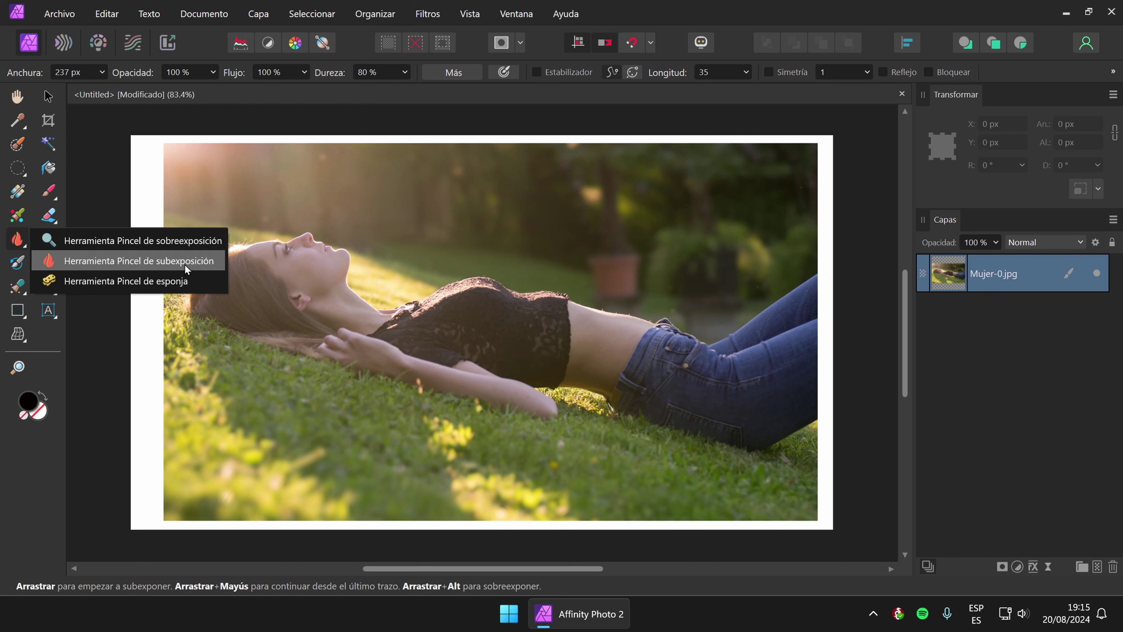
Choose the sponge brush in Saturar mode, zoom to the woman's face, then fit the photo back in view.
click(169, 281)
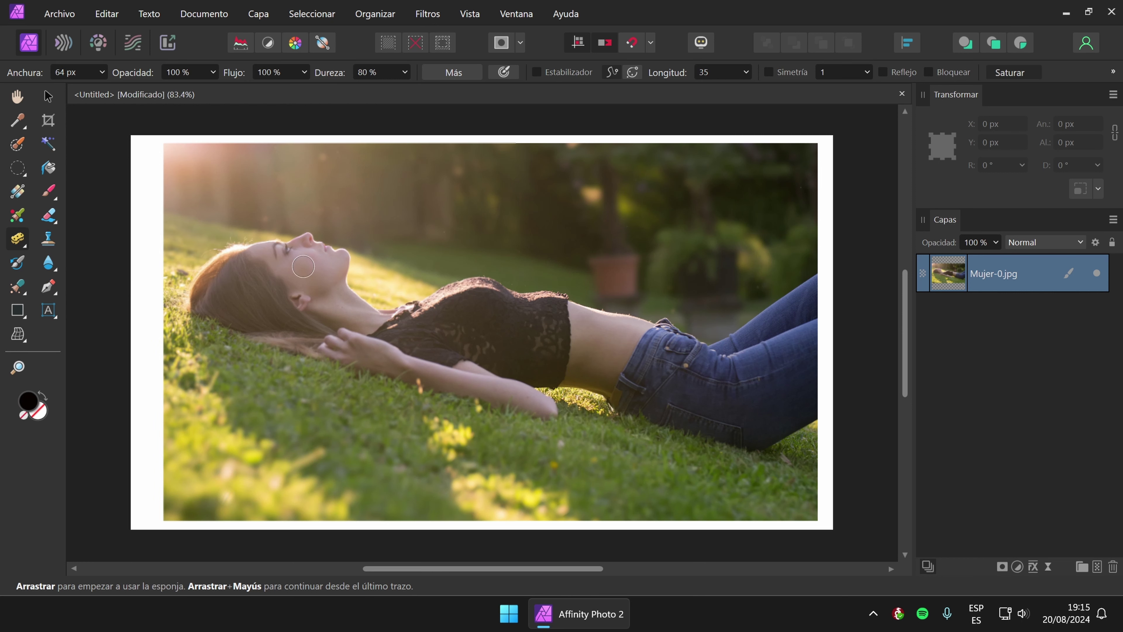
double_click(990, 273)
click(952, 283)
scroll(413, 377, up, 5)
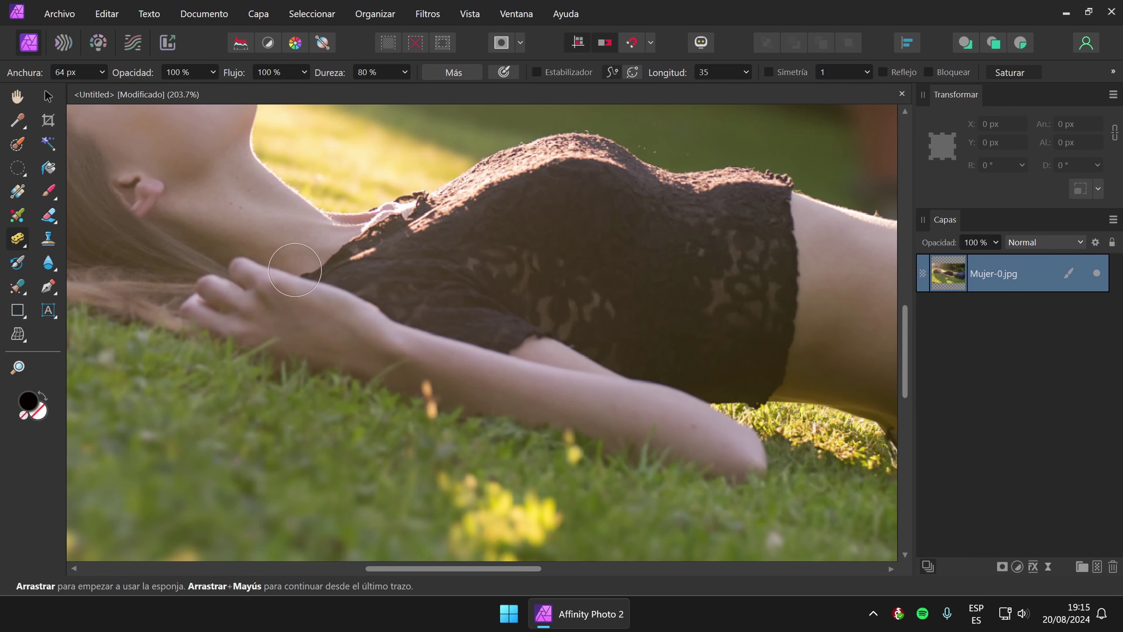
drag(295, 270, 566, 386)
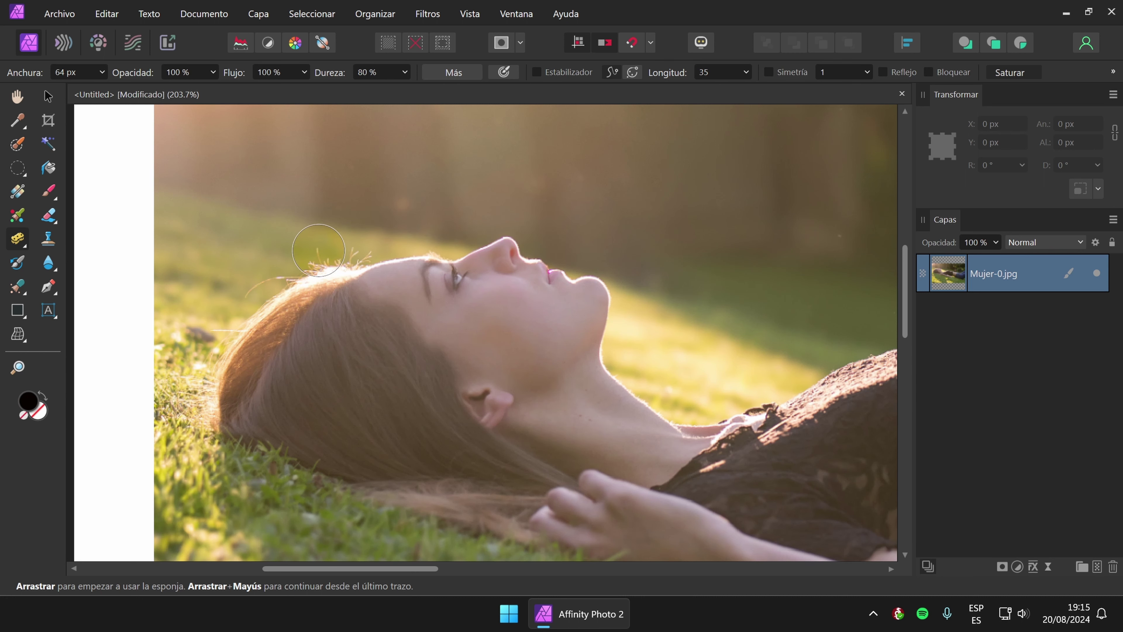
drag(318, 250, 444, 311)
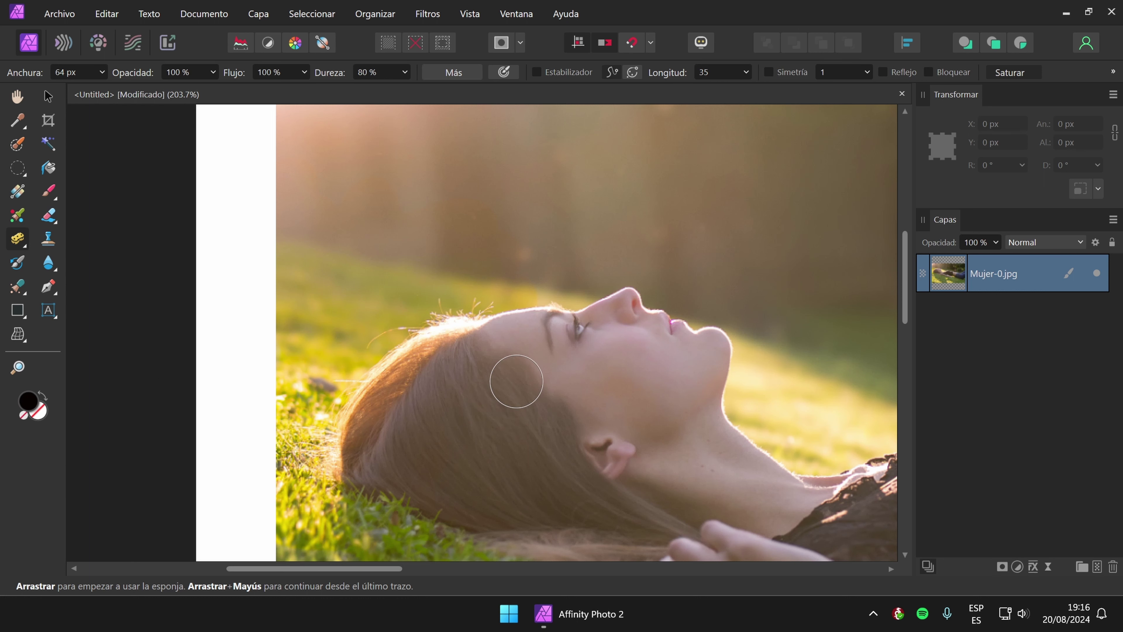
click(617, 14)
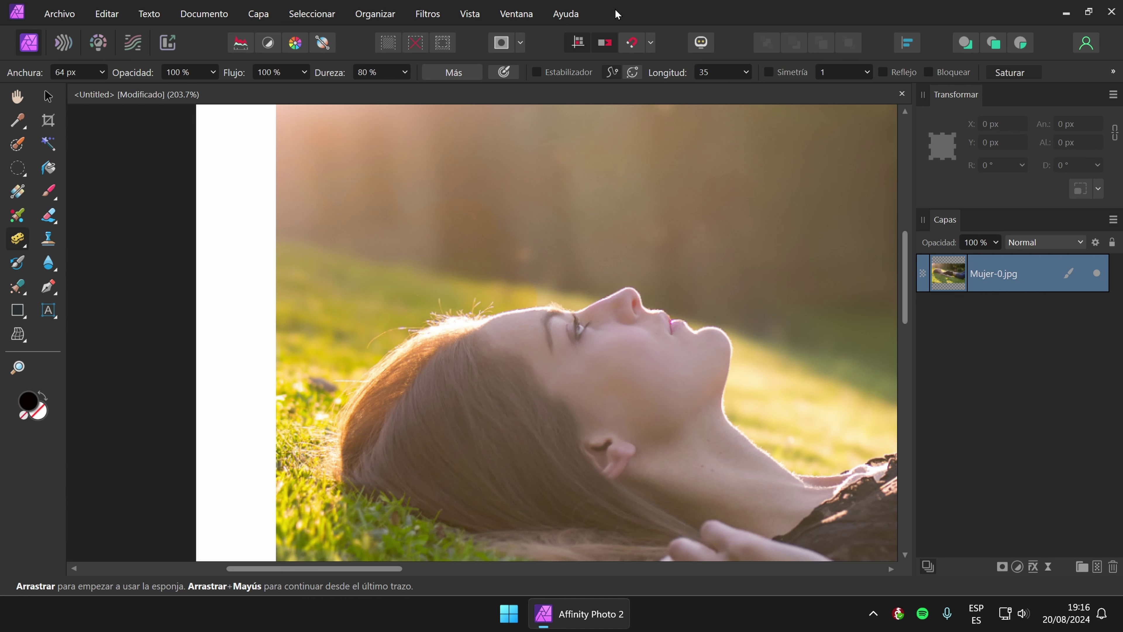
key(ctrl+0)
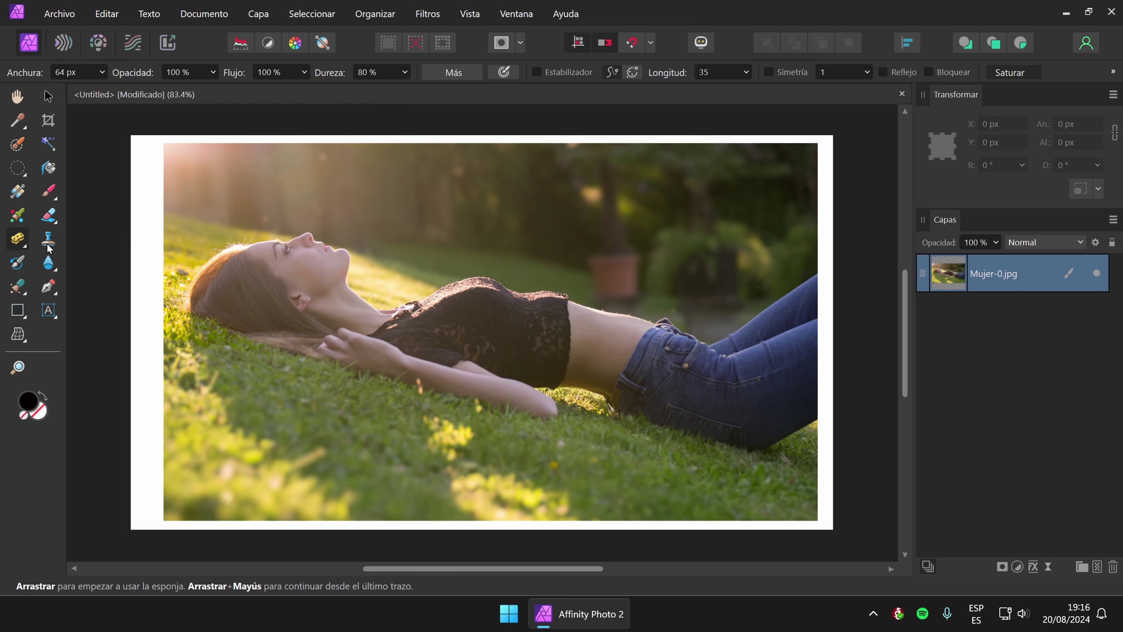
Switch back to the dodge brush and set its width to 53 px.
click(18, 239)
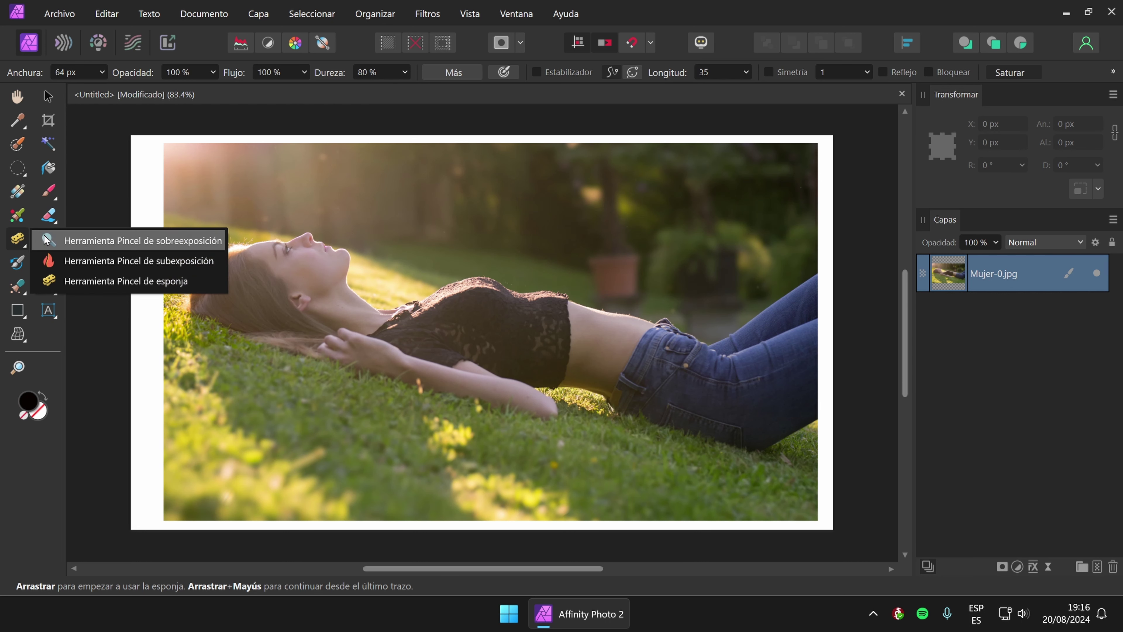
click(90, 240)
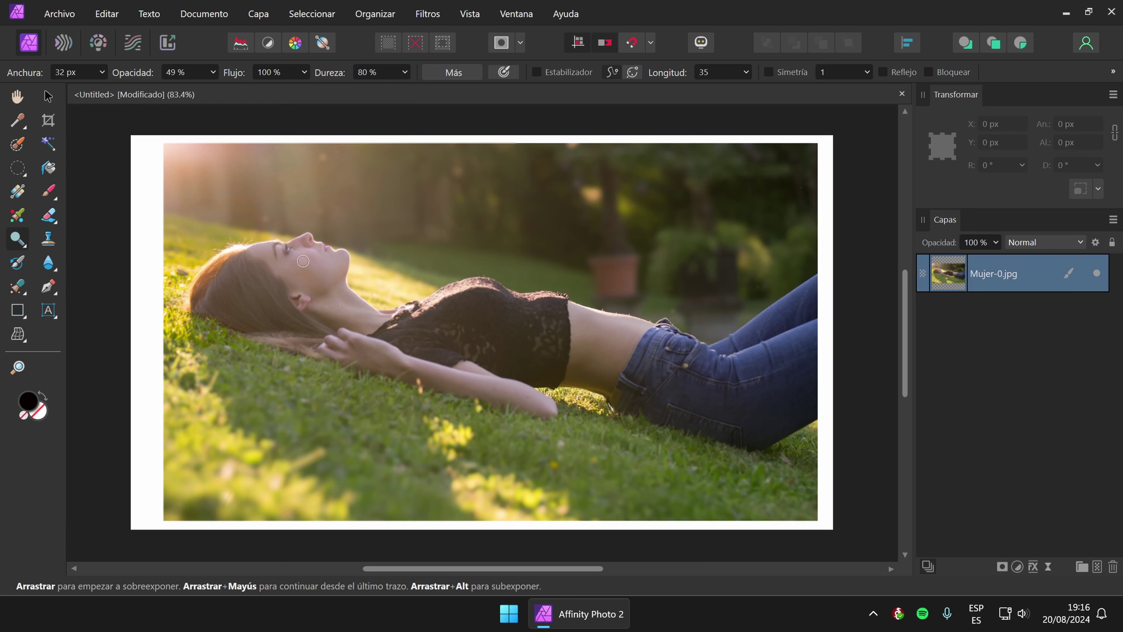
click(102, 73)
key(alt)
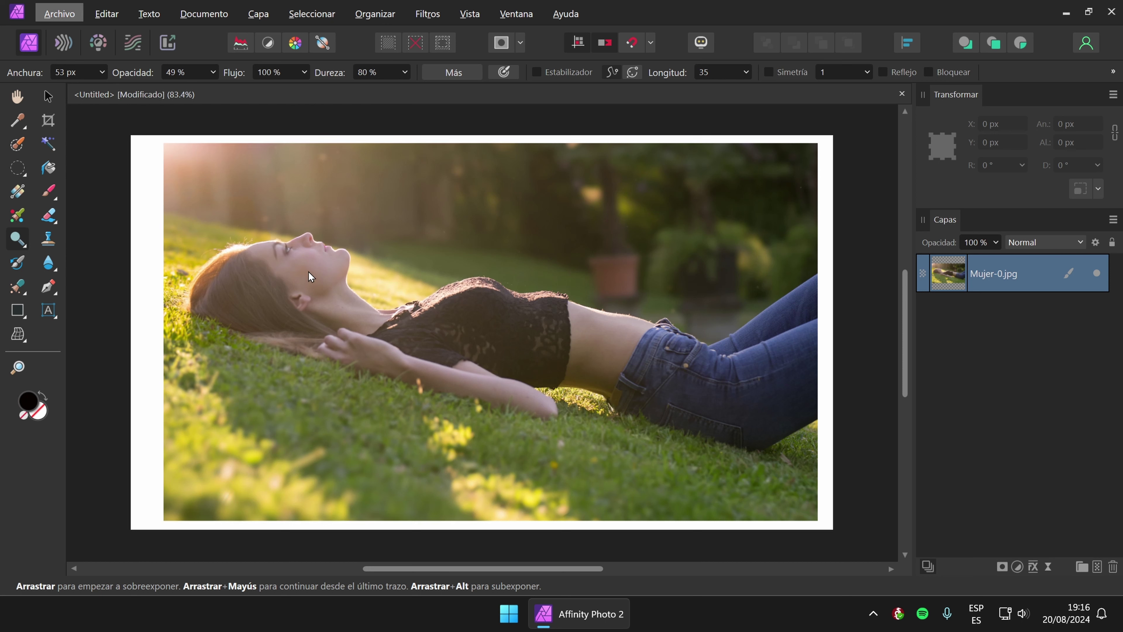
key(alt)
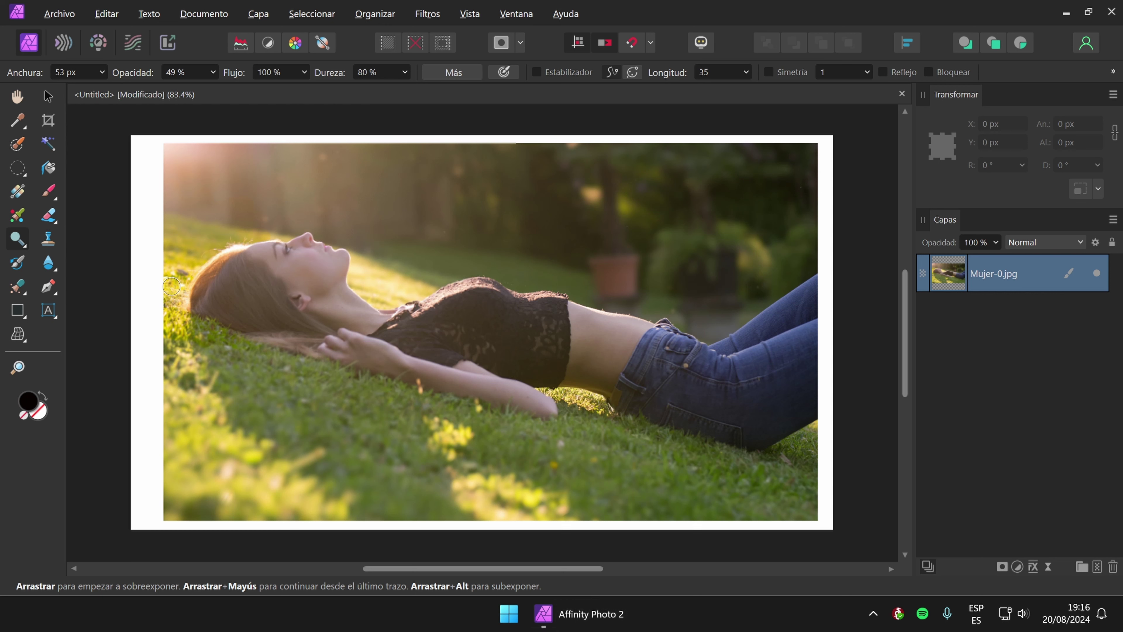
Set up an 88 px clone brush with its source at the woman's ear.
click(50, 240)
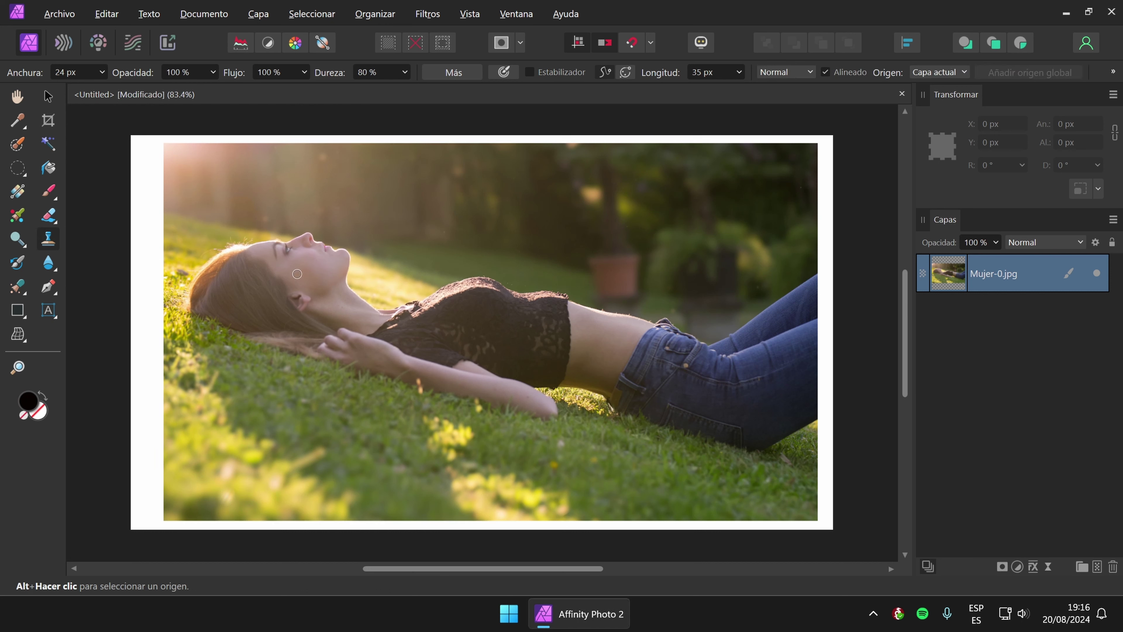
click(101, 73)
key(alt)
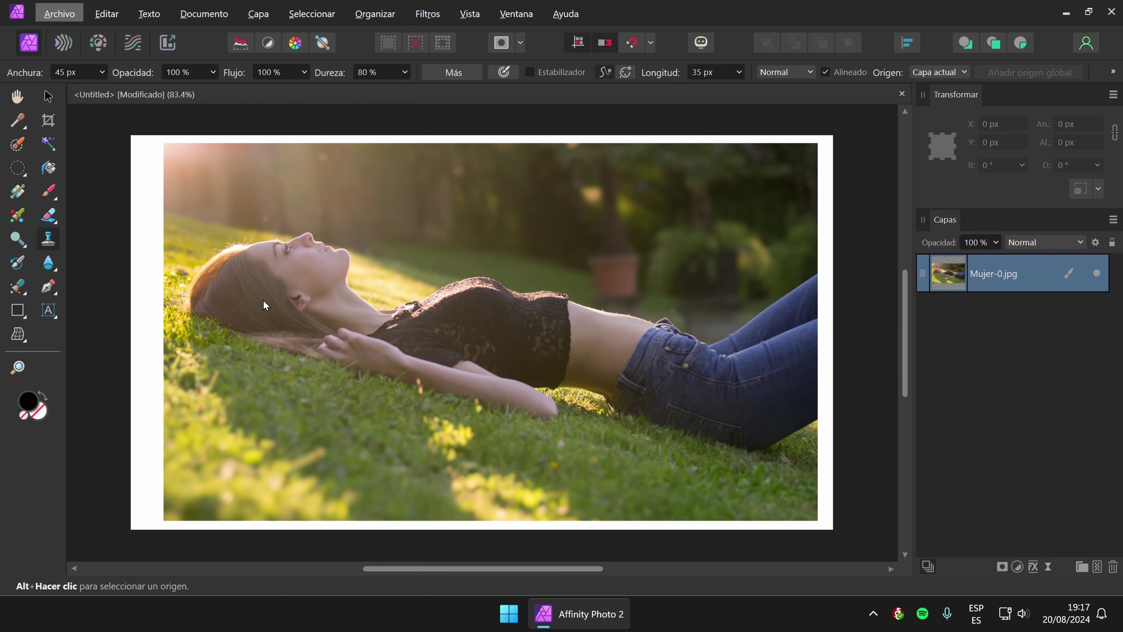
key(alt)
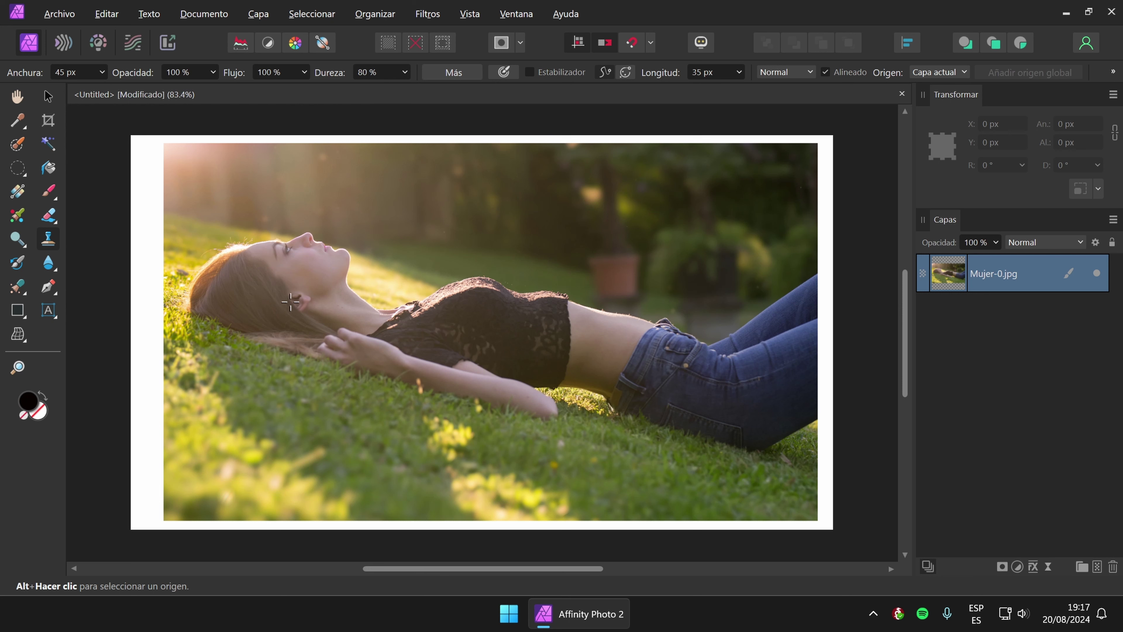
alt+click(295, 302)
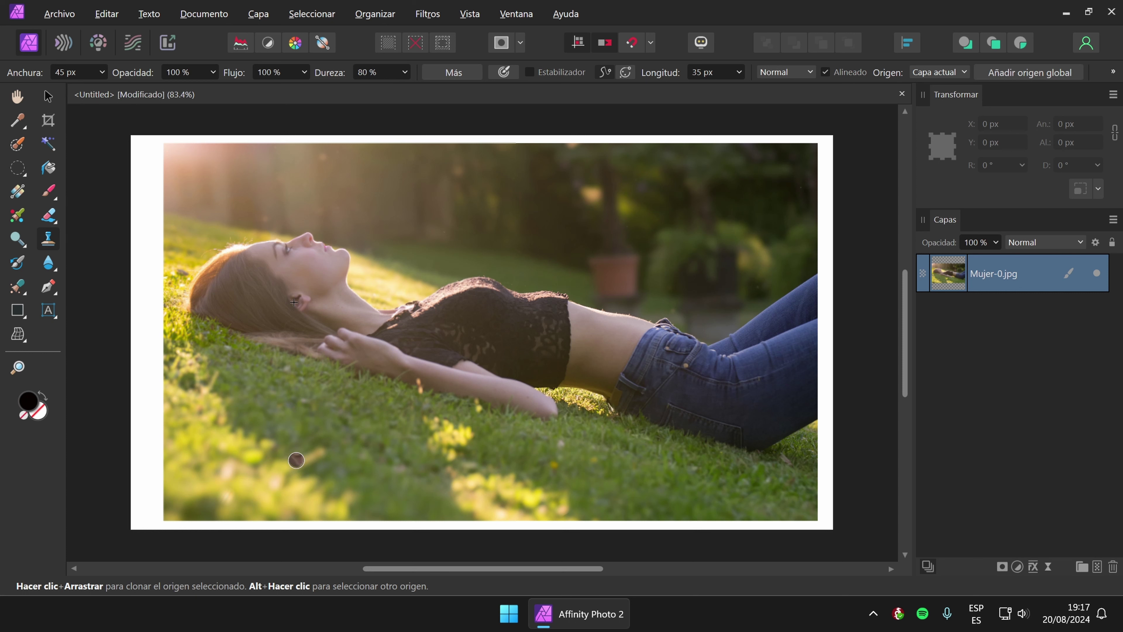
click(101, 72)
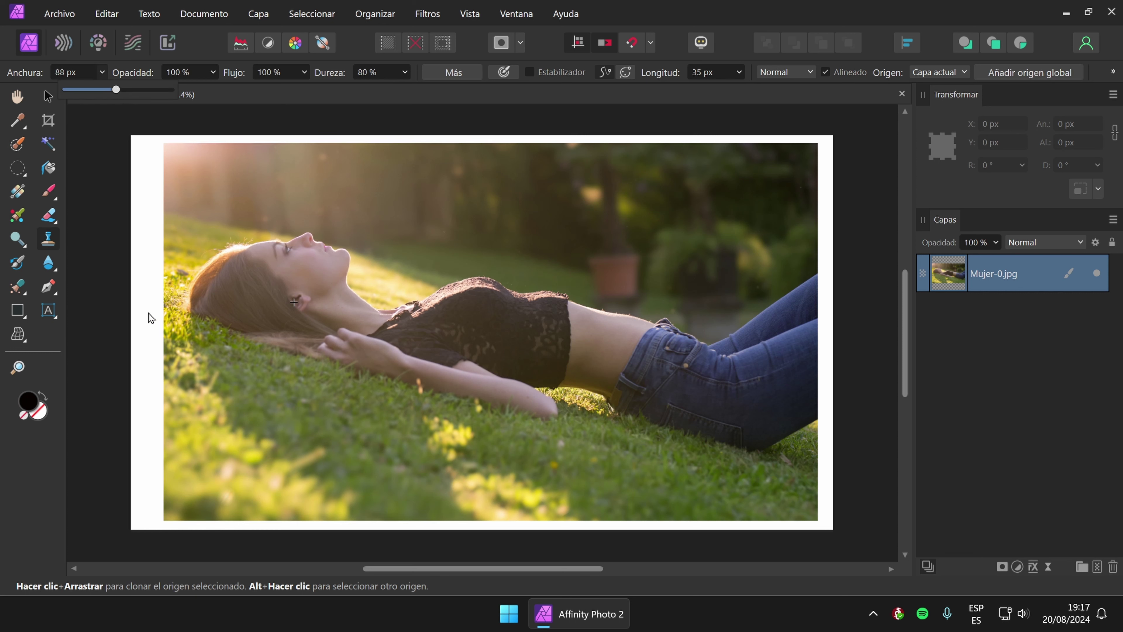
click(104, 261)
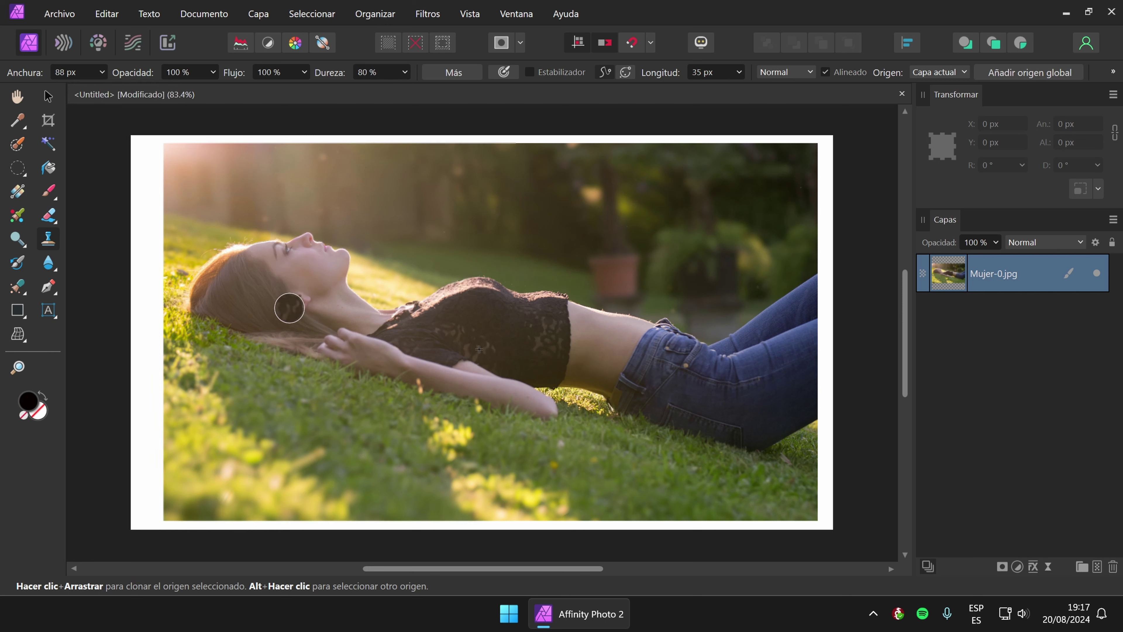
Clone the woman's head onto the grass, undo it, and add an empty Pixel layer.
alt+click(299, 300)
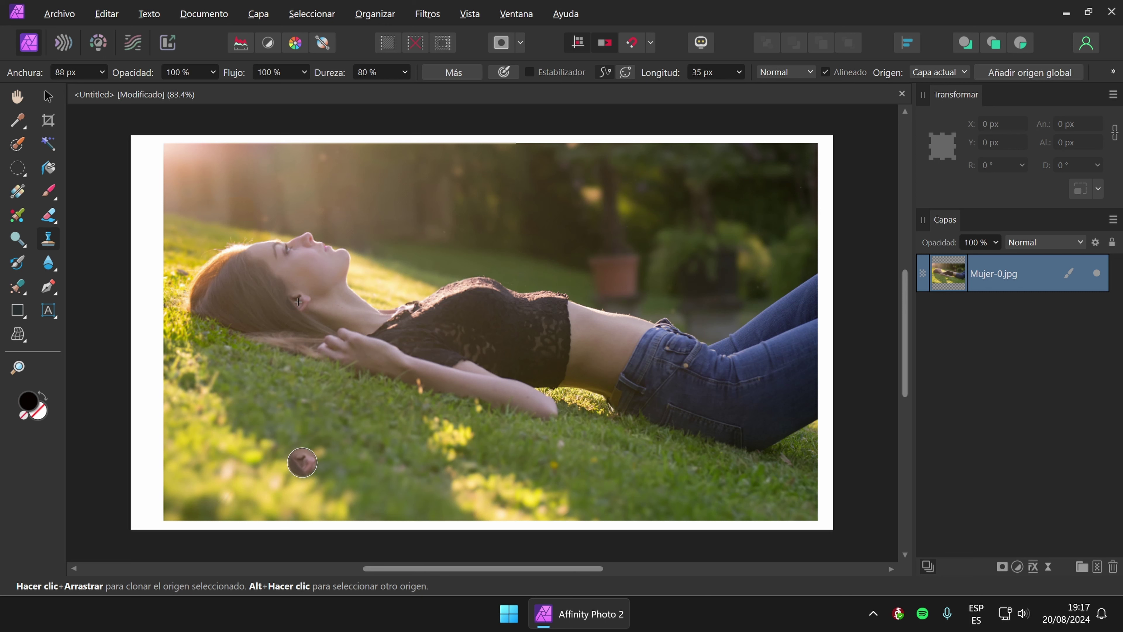
mouse_move(302, 463)
mouse_down()
mouse_move(256, 446)
mouse_move(267, 433)
mouse_move(320, 464)
mouse_move(336, 409)
mouse_move(284, 400)
mouse_move(236, 419)
mouse_move(229, 436)
mouse_move(291, 416)
mouse_move(316, 437)
mouse_move(229, 443)
mouse_move(229, 424)
mouse_move(217, 443)
mouse_move(222, 463)
mouse_move(295, 483)
mouse_move(261, 464)
mouse_move(261, 478)
mouse_move(326, 470)
mouse_move(349, 427)
mouse_move(348, 458)
mouse_move(400, 489)
mouse_move(442, 493)
mouse_move(398, 483)
mouse_move(509, 452)
mouse_move(496, 462)
mouse_move(473, 450)
mouse_move(463, 451)
mouse_move(522, 479)
mouse_move(505, 468)
mouse_move(559, 479)
mouse_up()
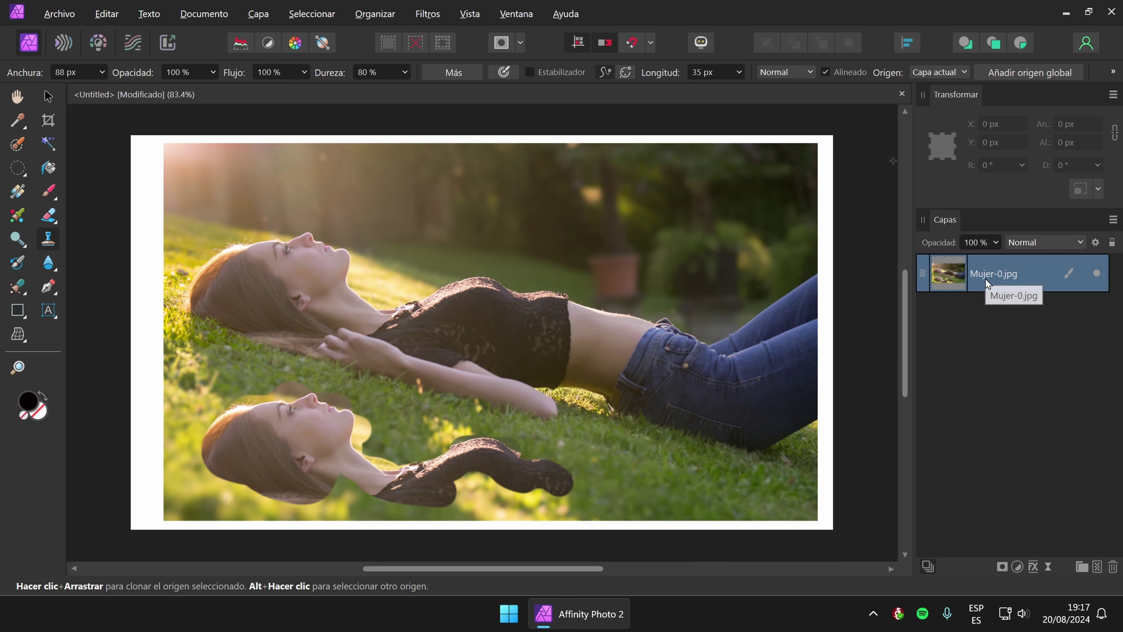
key(ctrl+z)
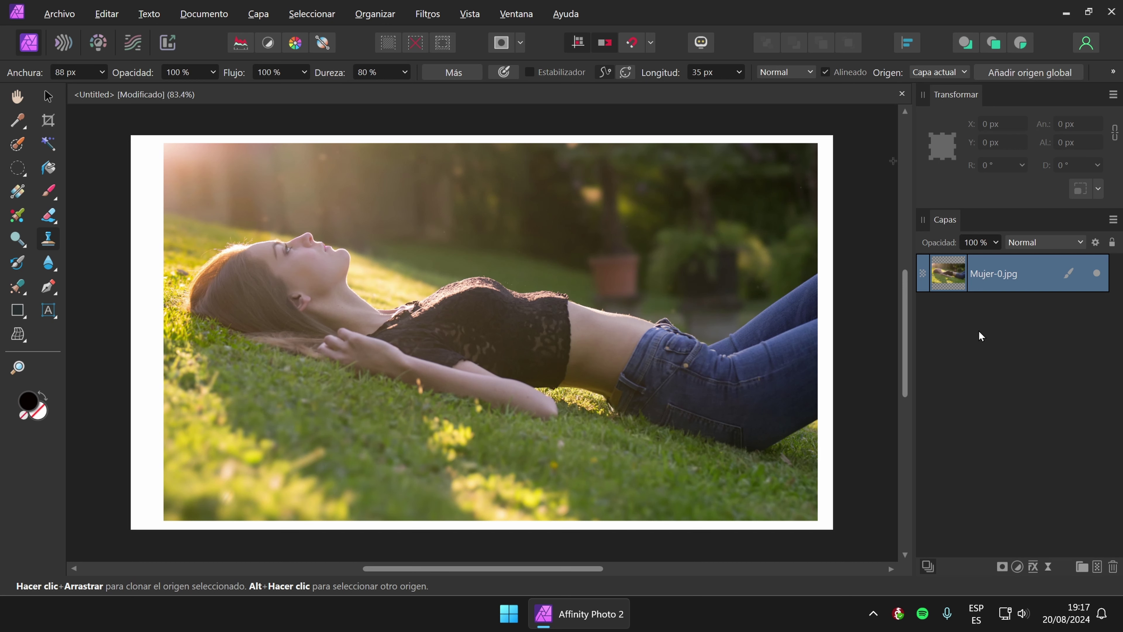
click(1097, 567)
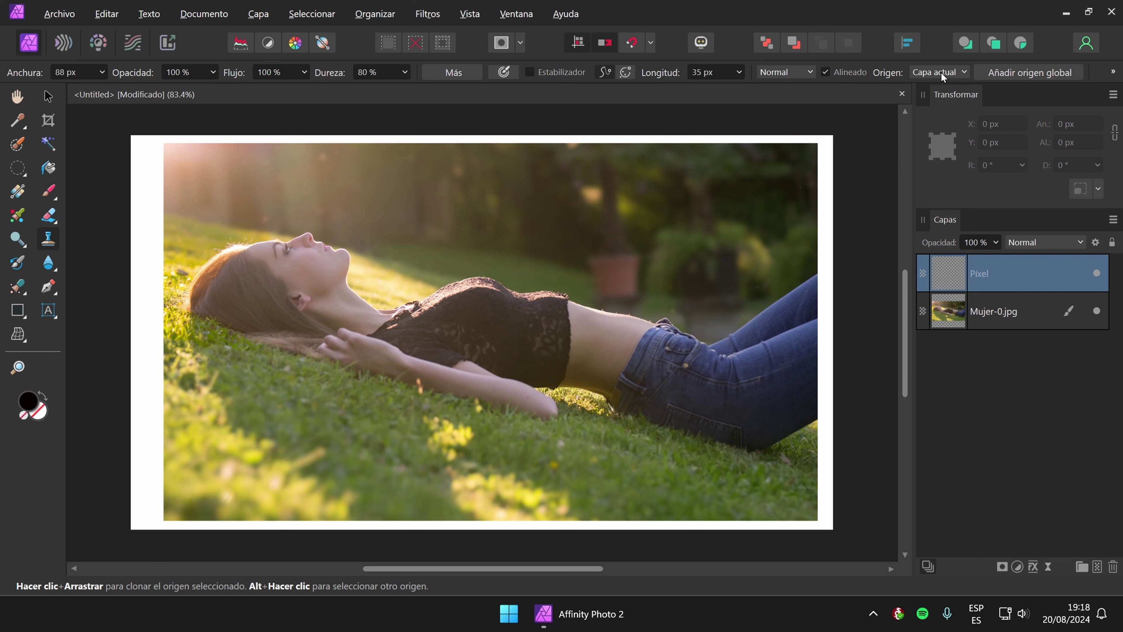
Keep the clone source on Capa actual and set a new source near the woman's hand on Mujer-0.jpg.
key(ctrl)
click(953, 74)
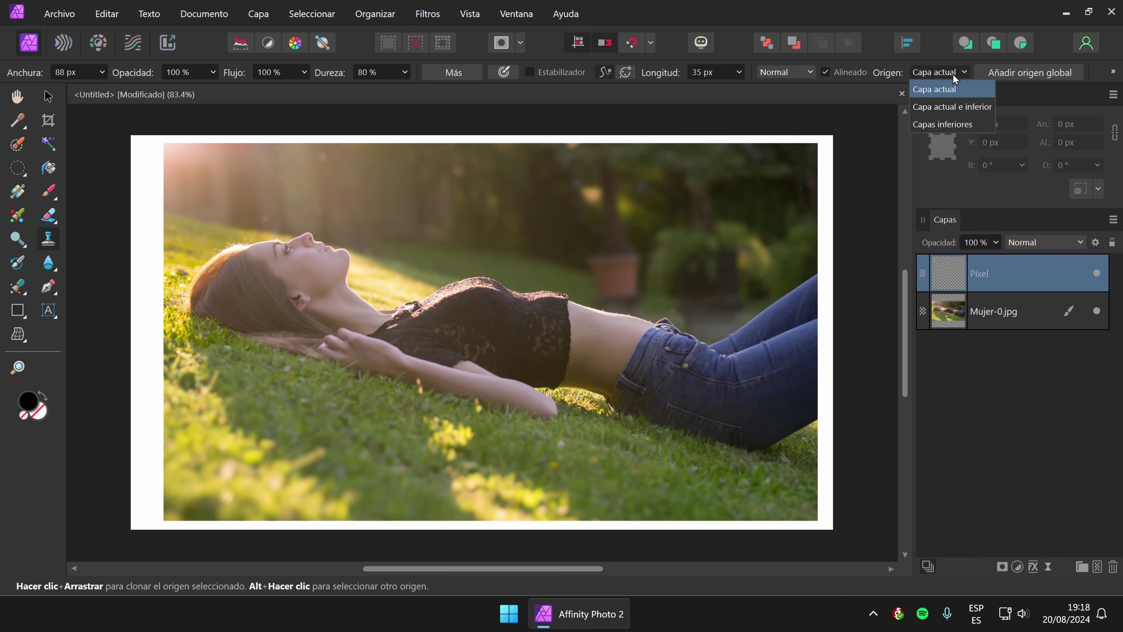
click(945, 90)
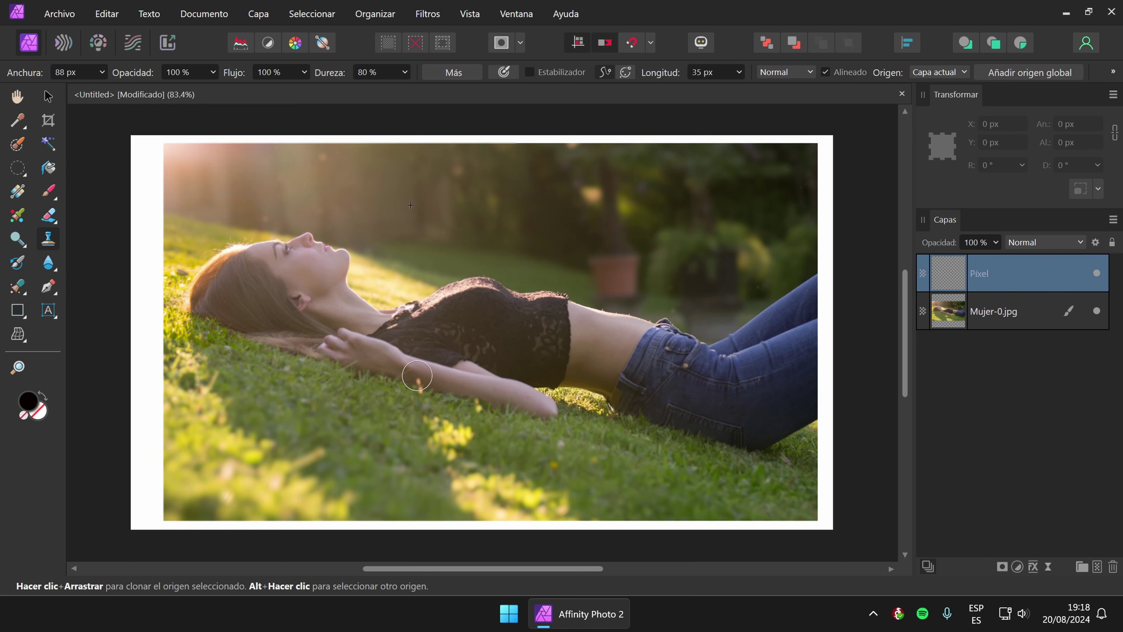
click(1005, 312)
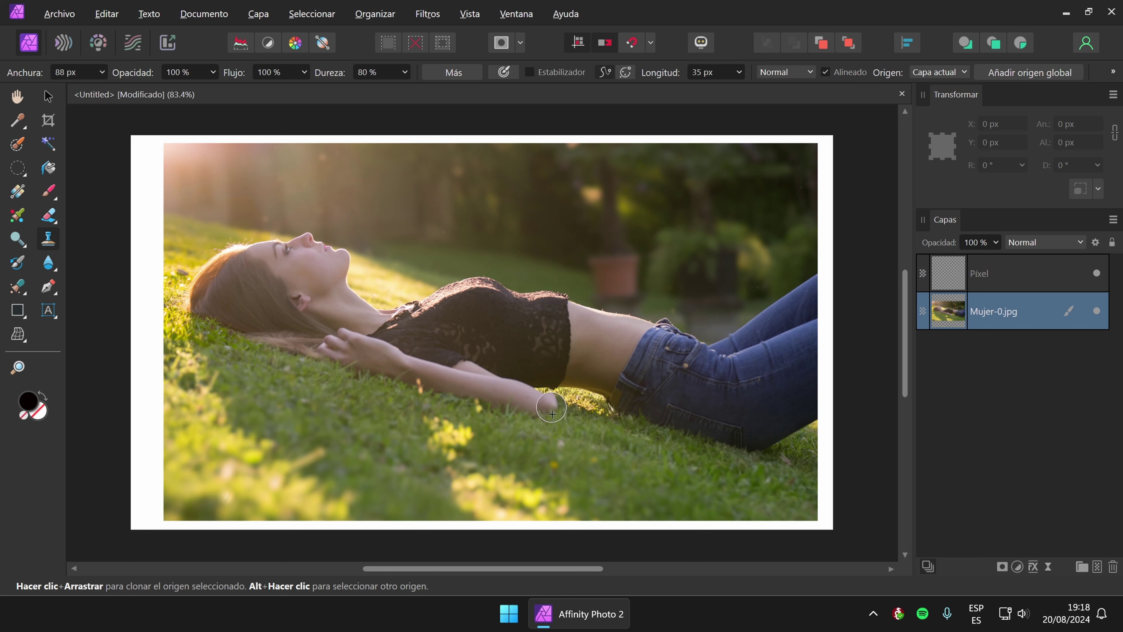
click(988, 272)
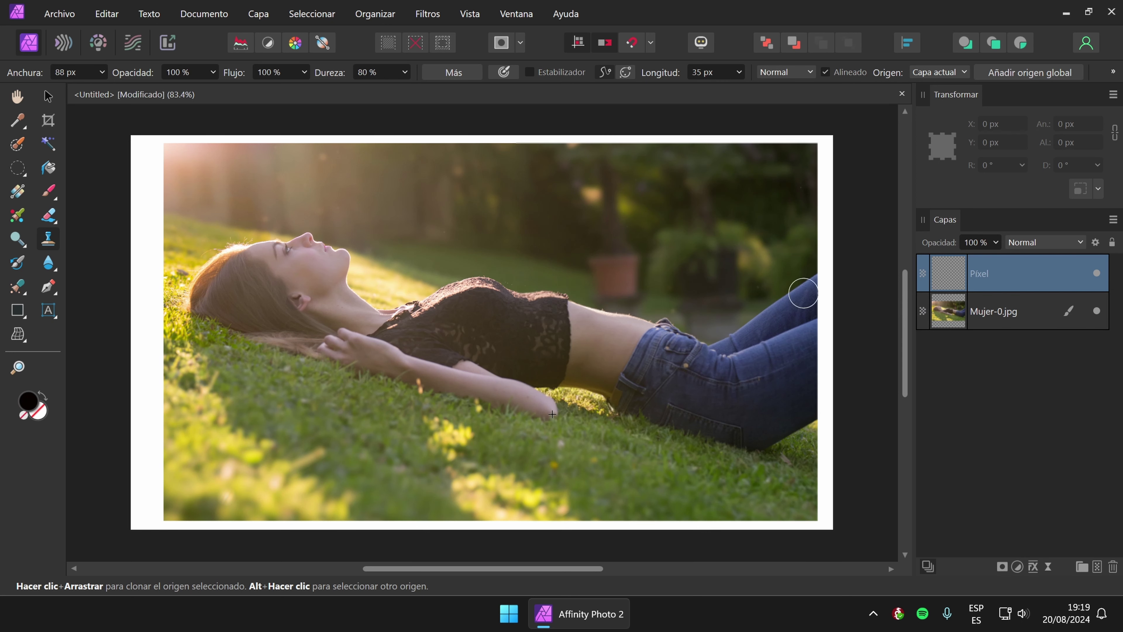
click(946, 75)
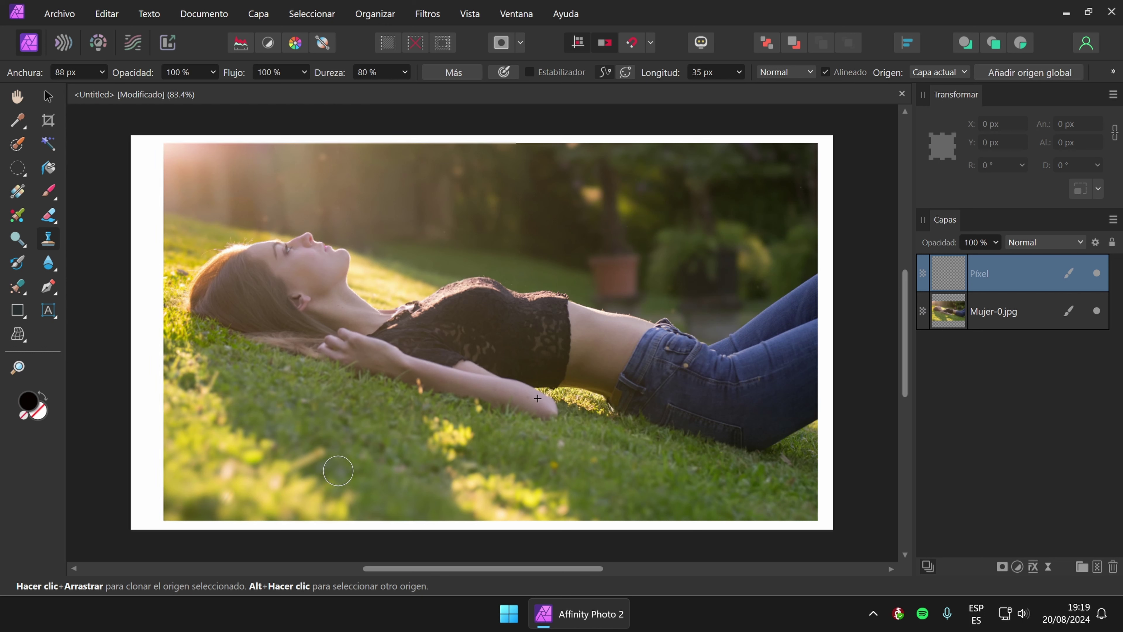
click(1005, 311)
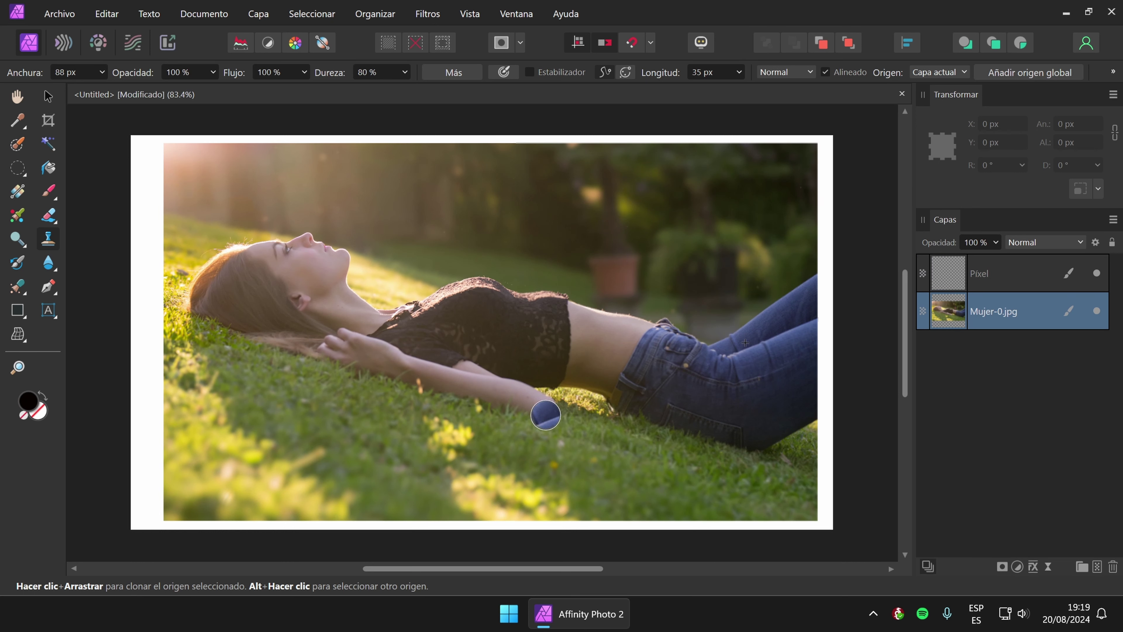
alt+click(549, 412)
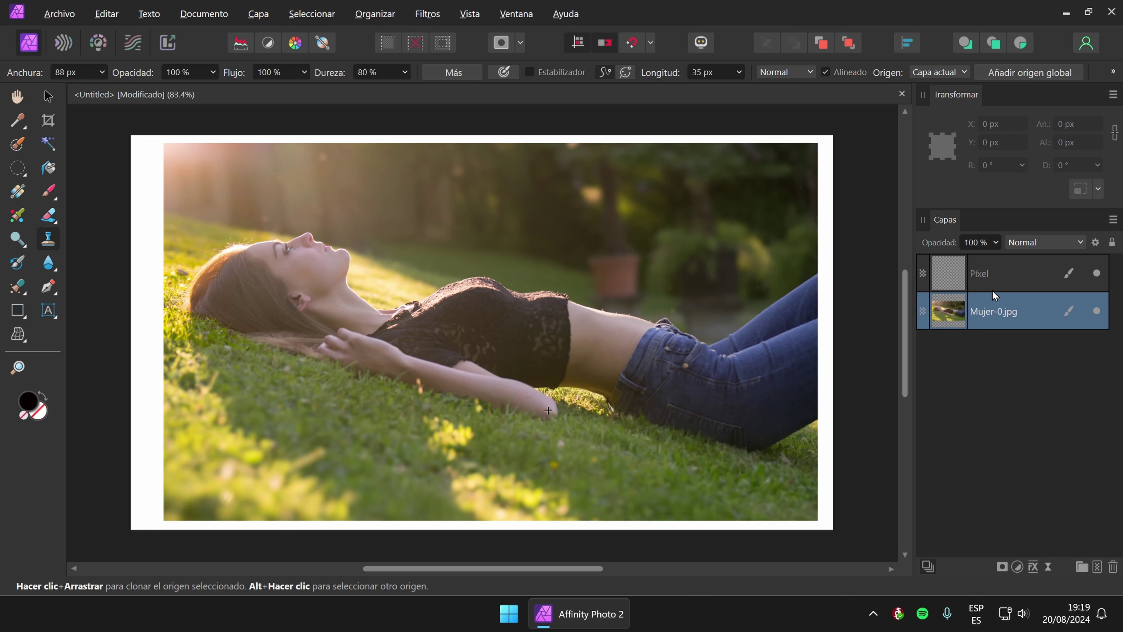
Switch between the Mujer-0.jpg and Píxel layers, ending on Píxel, and show the Origen choices.
click(997, 278)
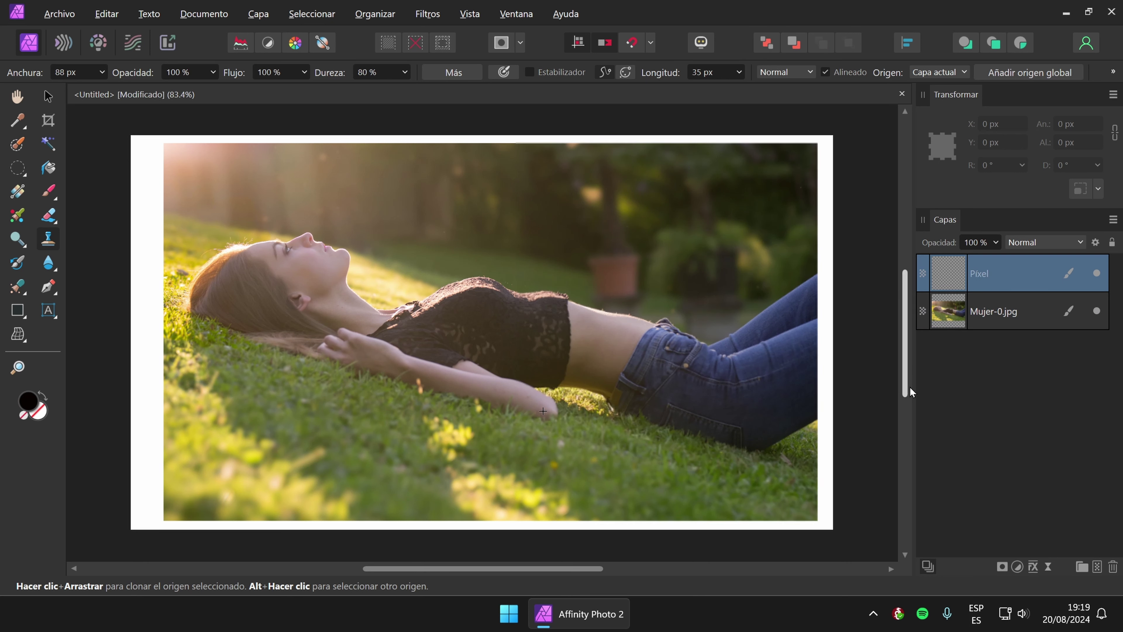
click(1003, 315)
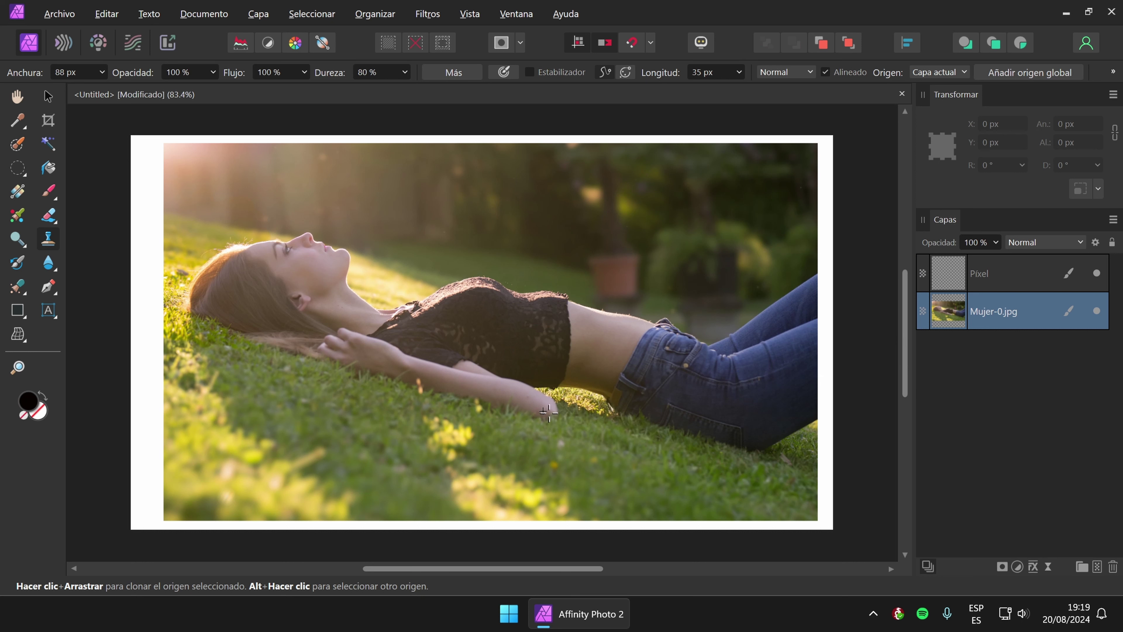
click(990, 274)
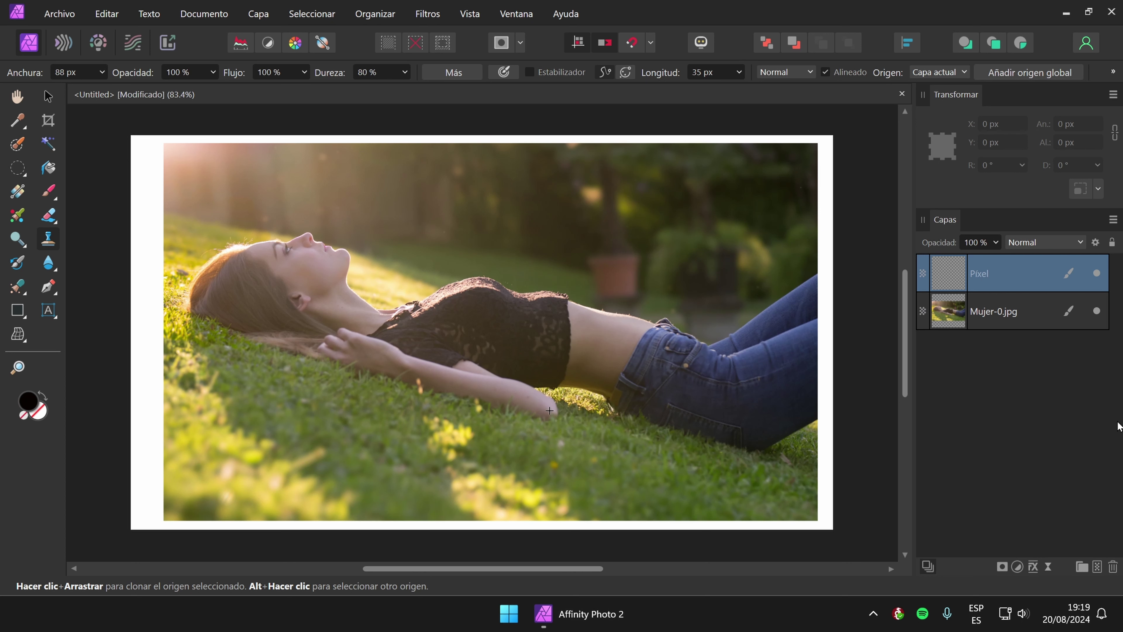
click(1024, 321)
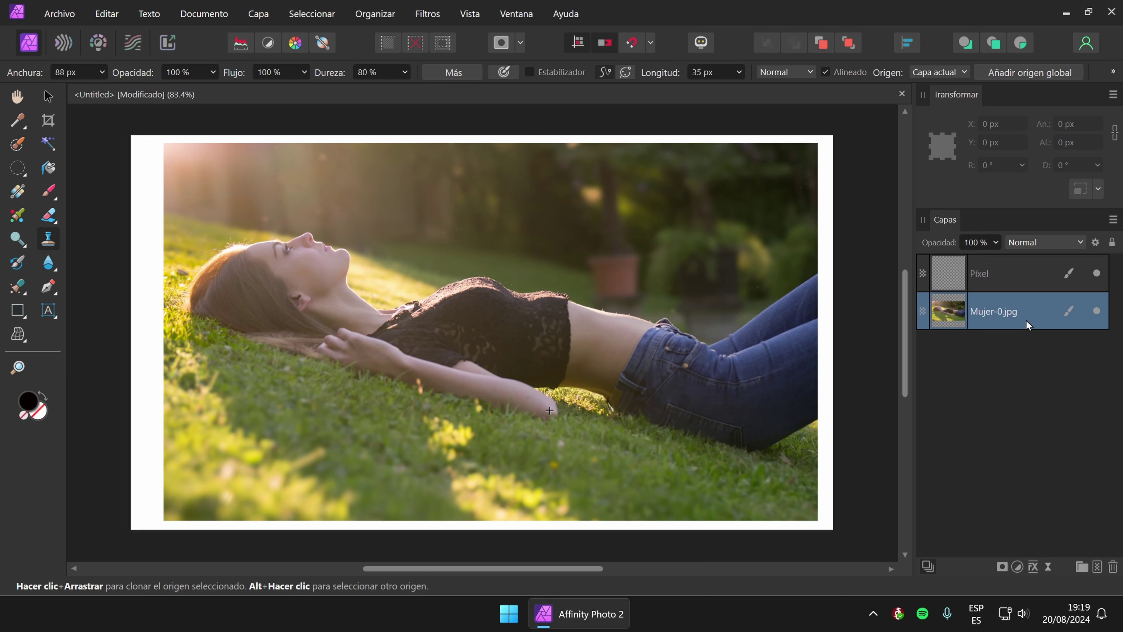
click(1015, 274)
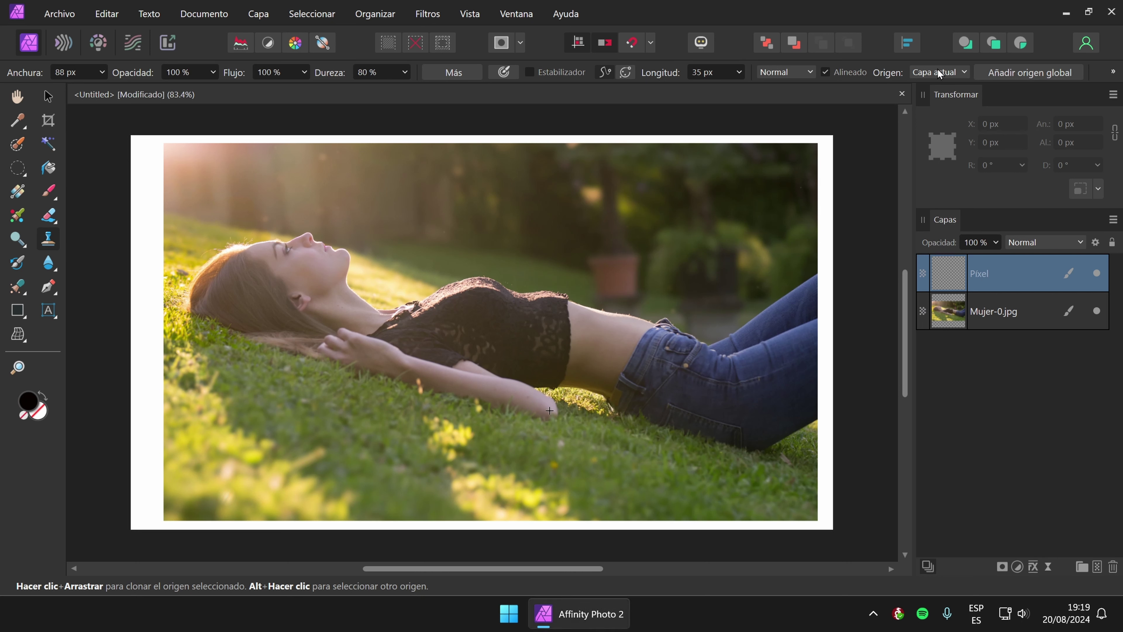
click(1007, 310)
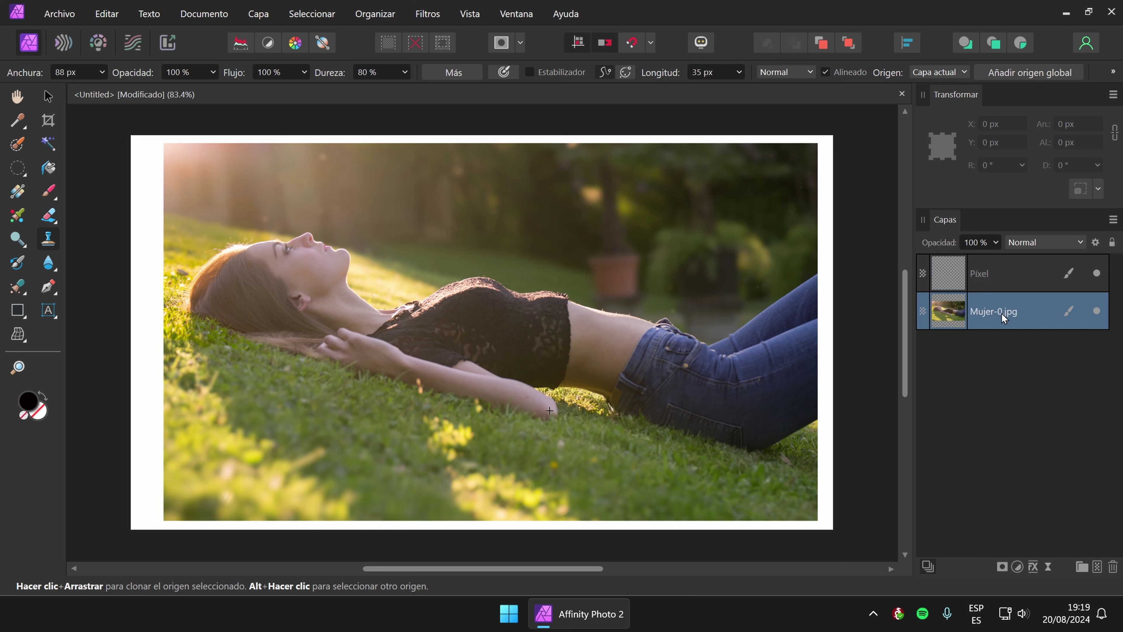
click(989, 278)
click(964, 72)
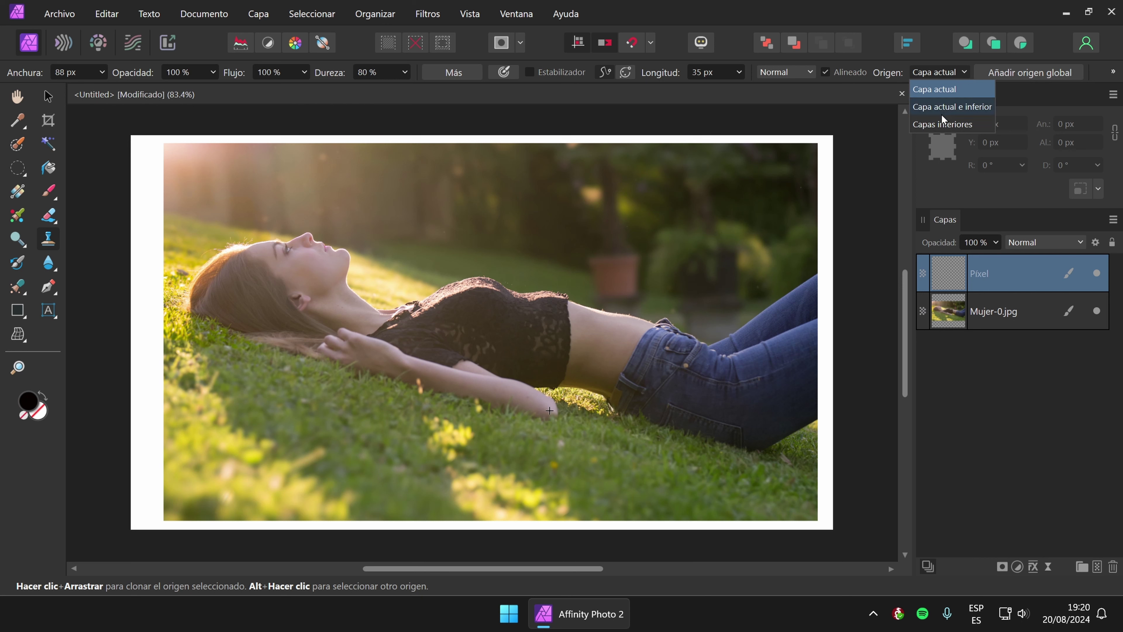
Sample from Capas inferiores and clone the woman's arm, lace top and jeans across the upper background.
click(961, 125)
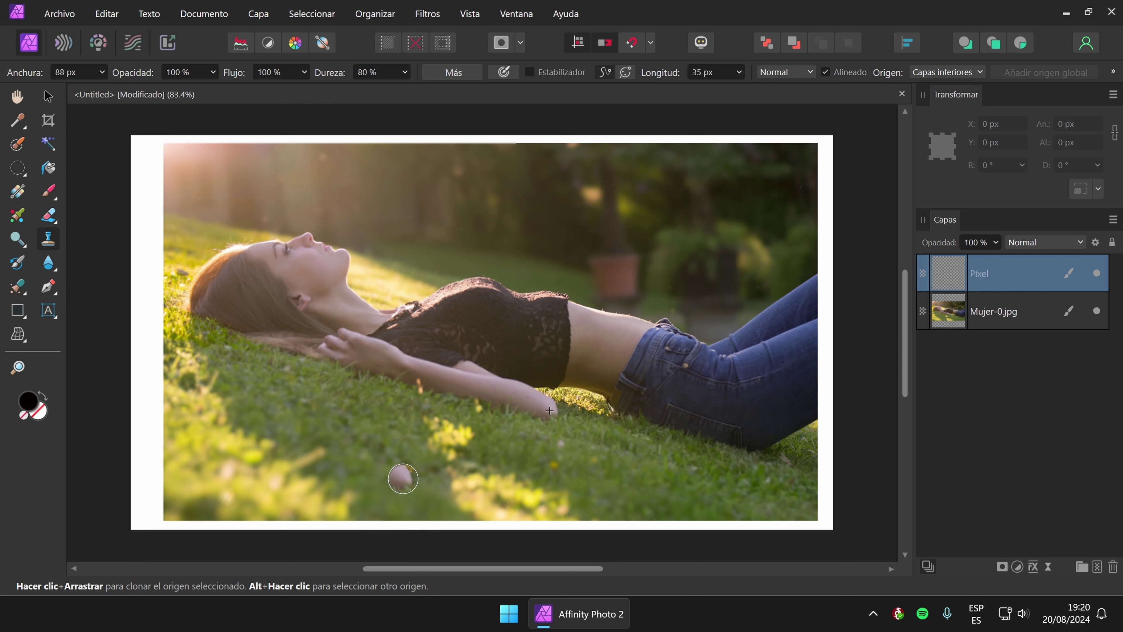
mouse_move(619, 220)
mouse_down()
mouse_move(688, 242)
mouse_move(650, 233)
mouse_move(647, 211)
mouse_move(595, 203)
mouse_move(686, 240)
mouse_move(565, 230)
mouse_move(665, 245)
mouse_up()
mouse_move(544, 203)
mouse_down()
mouse_move(526, 170)
mouse_move(538, 193)
mouse_move(455, 176)
mouse_move(496, 169)
mouse_move(409, 178)
mouse_move(438, 161)
mouse_move(392, 166)
mouse_move(441, 155)
mouse_up()
mouse_move(570, 174)
mouse_down()
mouse_move(638, 173)
mouse_move(568, 148)
mouse_move(644, 150)
mouse_move(708, 172)
mouse_move(653, 177)
mouse_move(674, 182)
mouse_move(736, 171)
mouse_move(711, 166)
mouse_move(823, 176)
mouse_move(727, 195)
mouse_move(812, 205)
mouse_move(570, 191)
mouse_move(692, 247)
mouse_move(735, 213)
mouse_move(809, 219)
mouse_move(731, 224)
mouse_move(819, 242)
mouse_move(790, 261)
mouse_move(753, 238)
mouse_move(814, 278)
mouse_move(801, 255)
mouse_move(653, 256)
mouse_move(421, 200)
mouse_move(384, 184)
mouse_move(371, 162)
mouse_move(379, 144)
mouse_move(466, 139)
mouse_move(531, 149)
mouse_move(764, 136)
mouse_move(826, 162)
mouse_move(787, 138)
mouse_move(834, 149)
mouse_up()
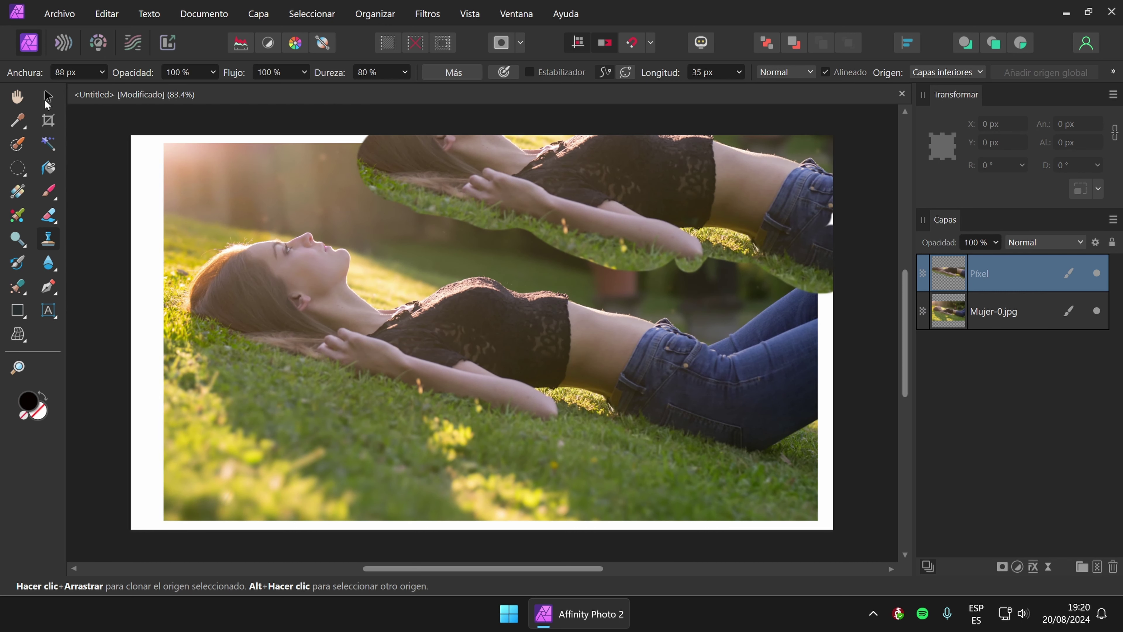
Toggle the layers' visibility and move the cloned strip down over the woman's body.
click(46, 101)
click(1099, 314)
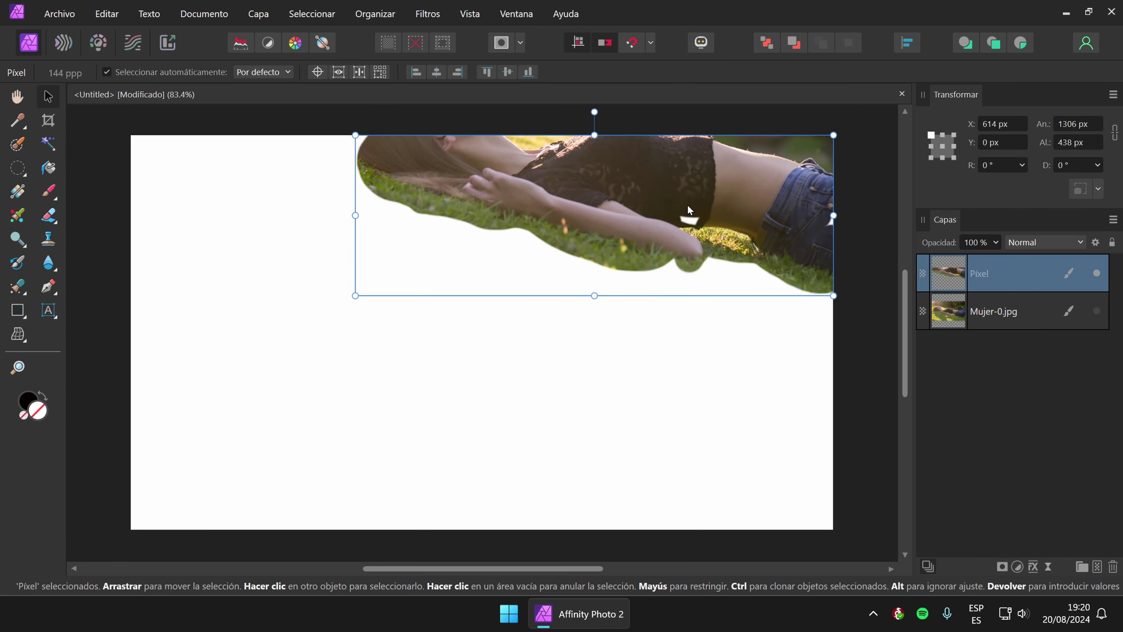
drag(690, 210, 509, 295)
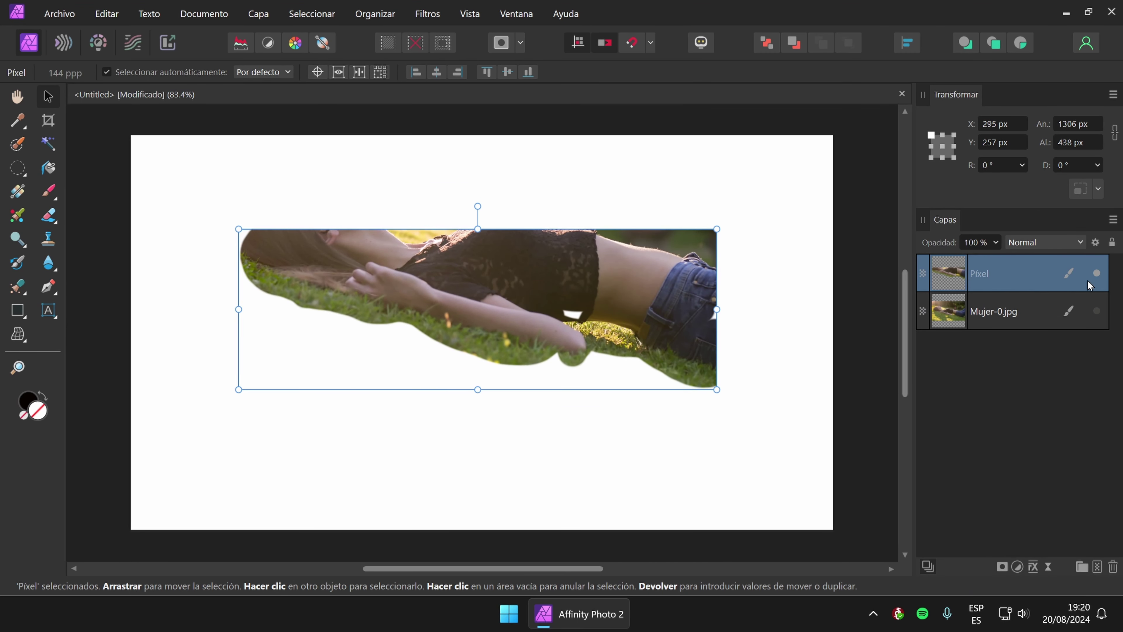
click(1097, 273)
click(1097, 312)
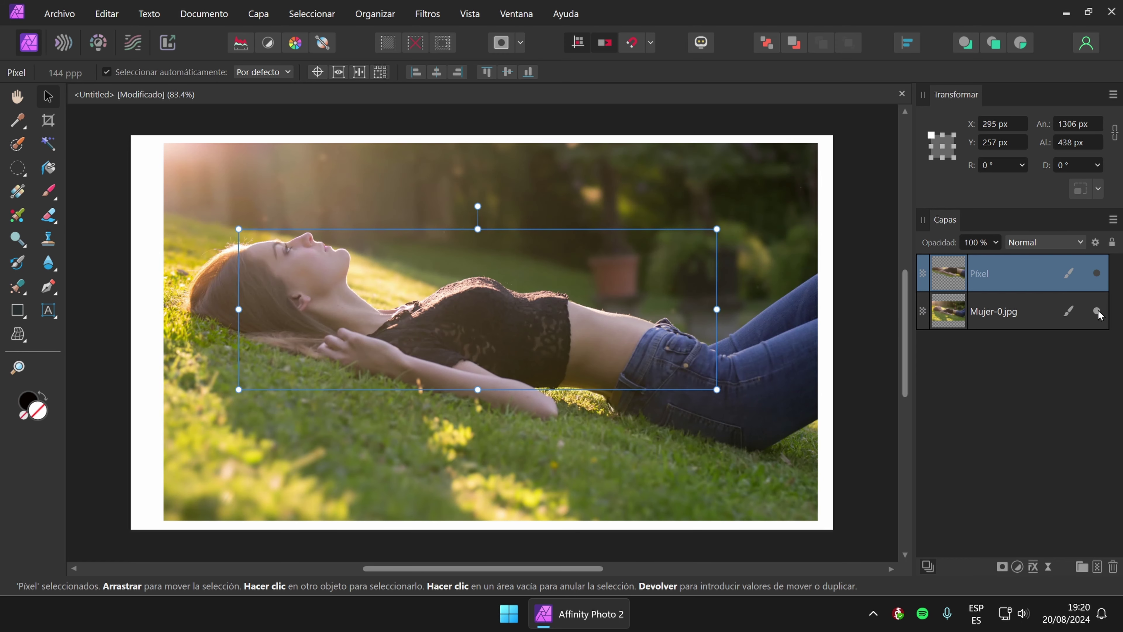
click(1097, 272)
drag(526, 276, 493, 392)
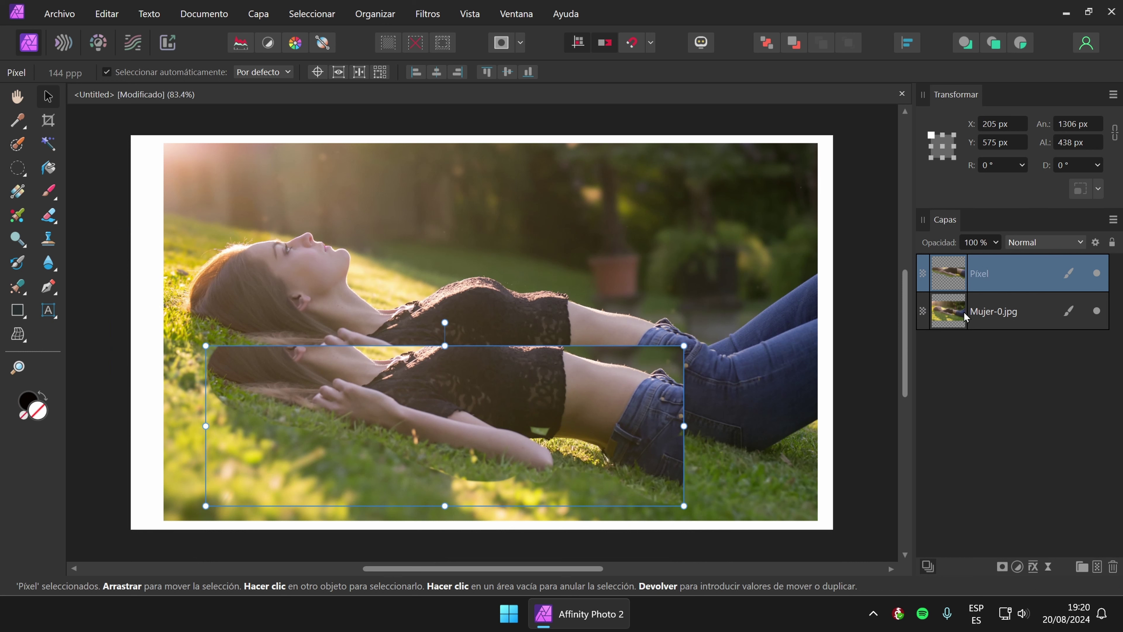
Nudge the Mujer-0.jpg photo slightly up and left, then delete the cloned Píxel layer.
click(989, 319)
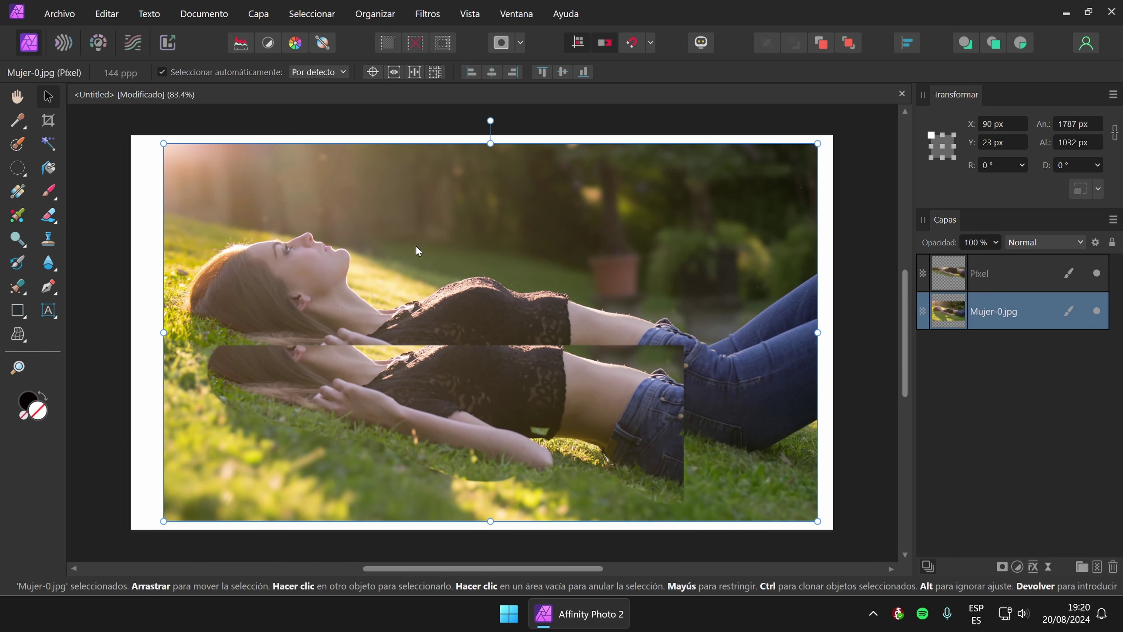
click(51, 244)
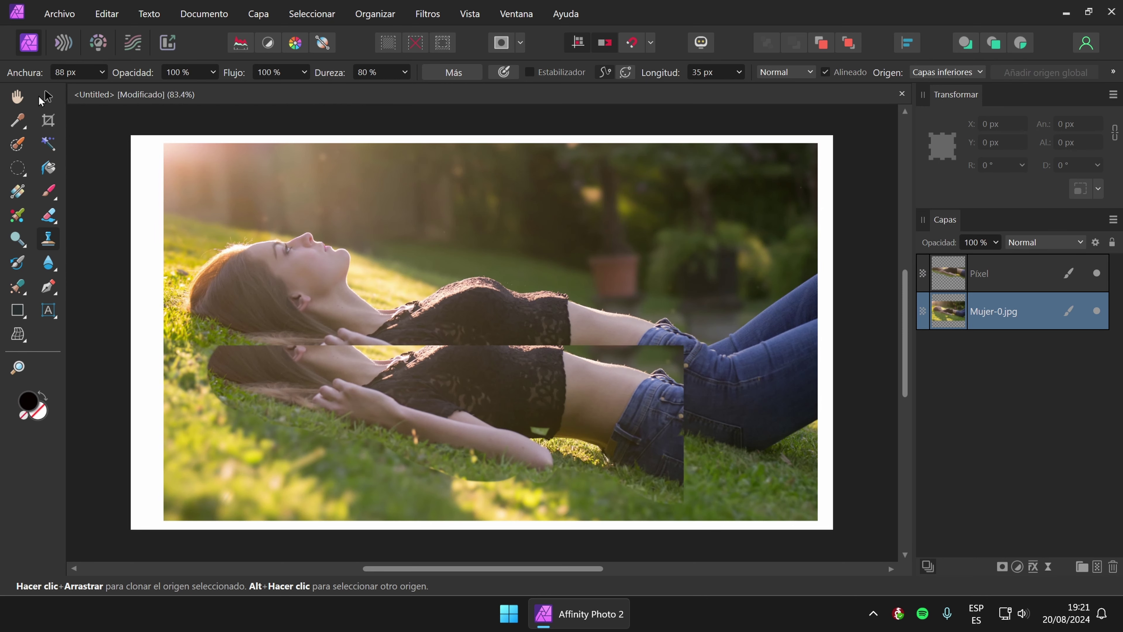
click(47, 96)
mouse_move(604, 396)
mouse_down()
mouse_move(628, 389)
mouse_move(598, 393)
mouse_up()
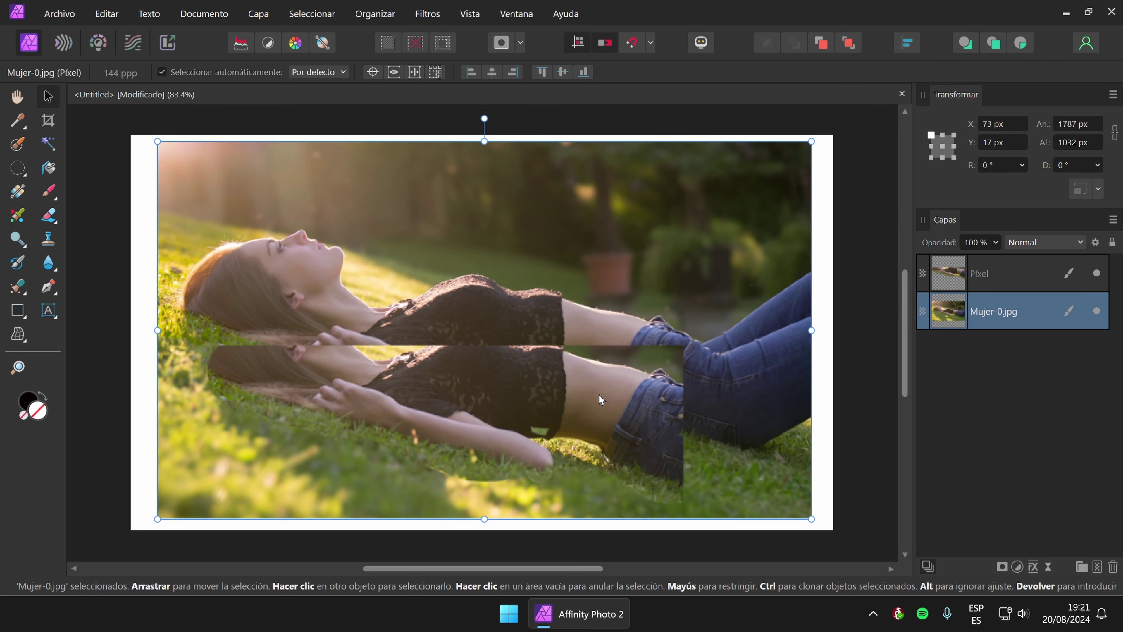
click(1017, 283)
key(Delete)
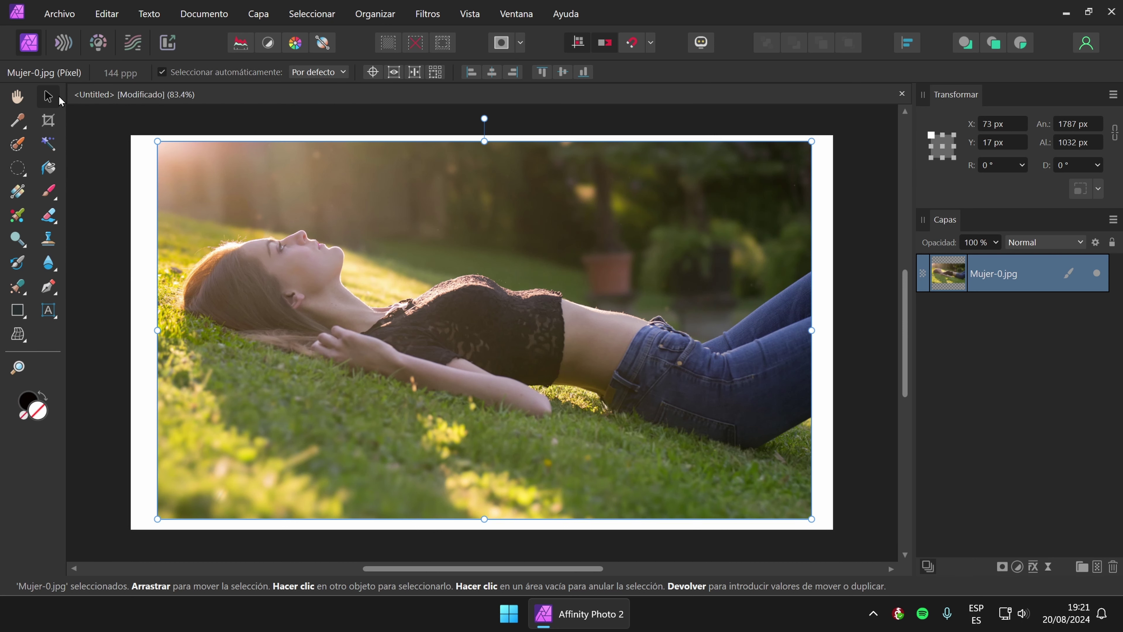
Nudge the photo left and down and brighten the background above the chest with the dodge brush.
drag(317, 253, 346, 262)
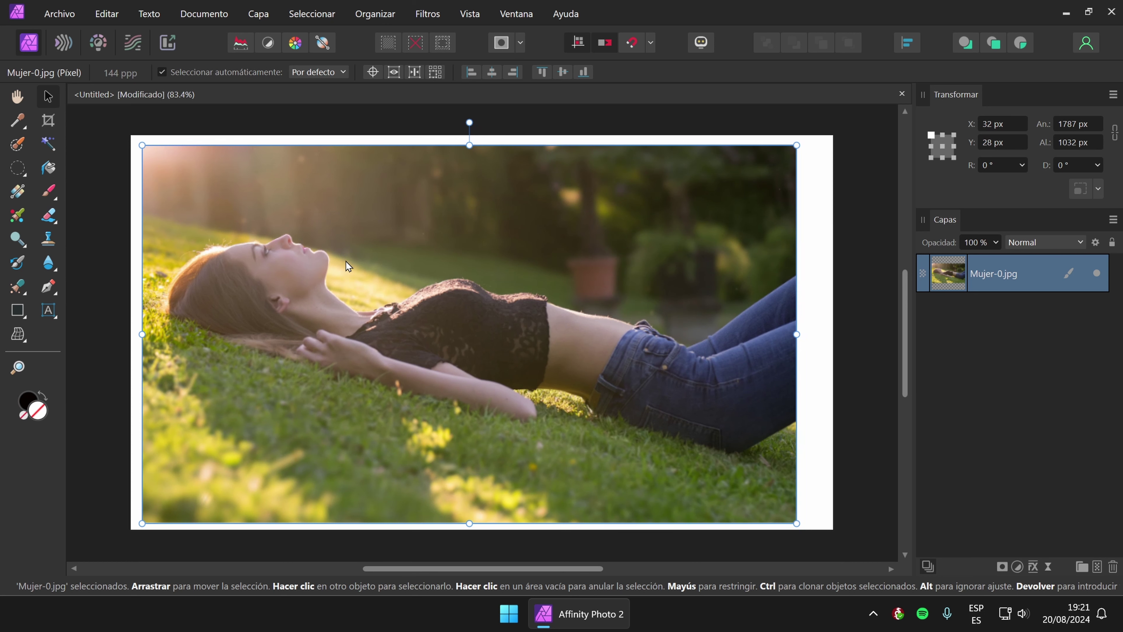
click(18, 263)
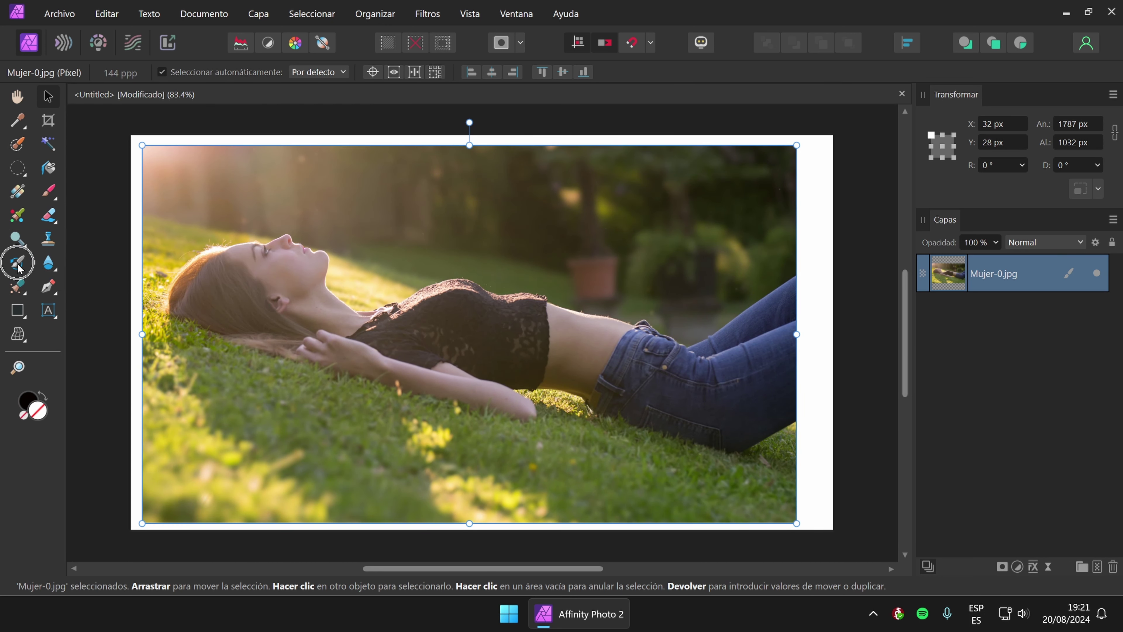
click(17, 239)
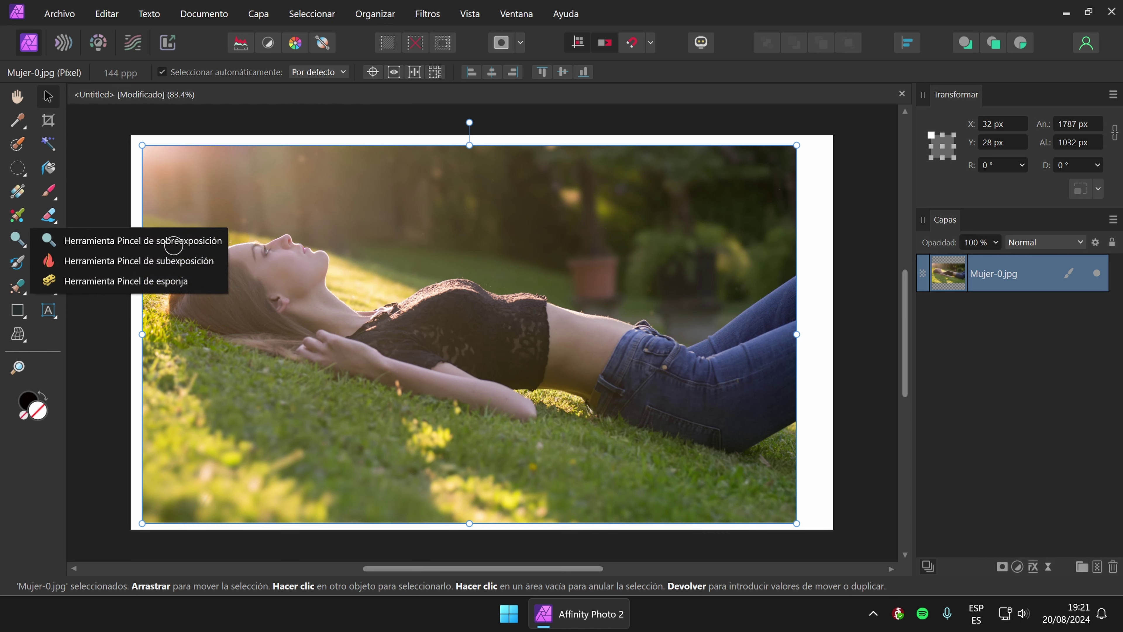
click(88, 239)
mouse_move(401, 251)
mouse_down()
mouse_move(438, 259)
mouse_move(429, 228)
mouse_move(574, 253)
mouse_up()
click(102, 72)
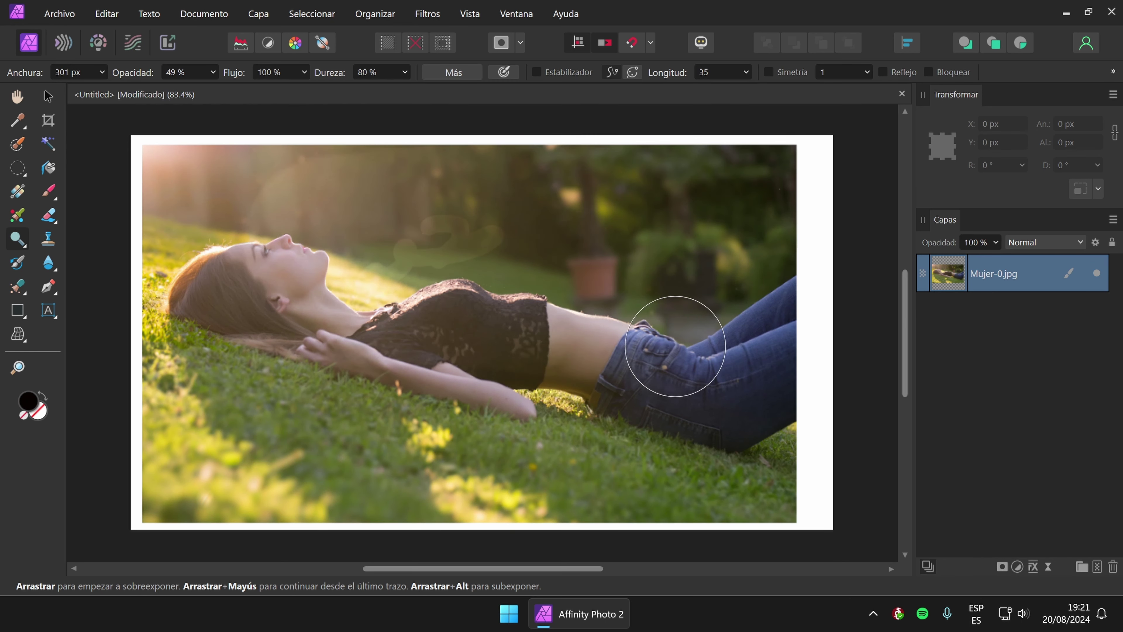
Darken the jeans and black top with the burn brush.
click(28, 238)
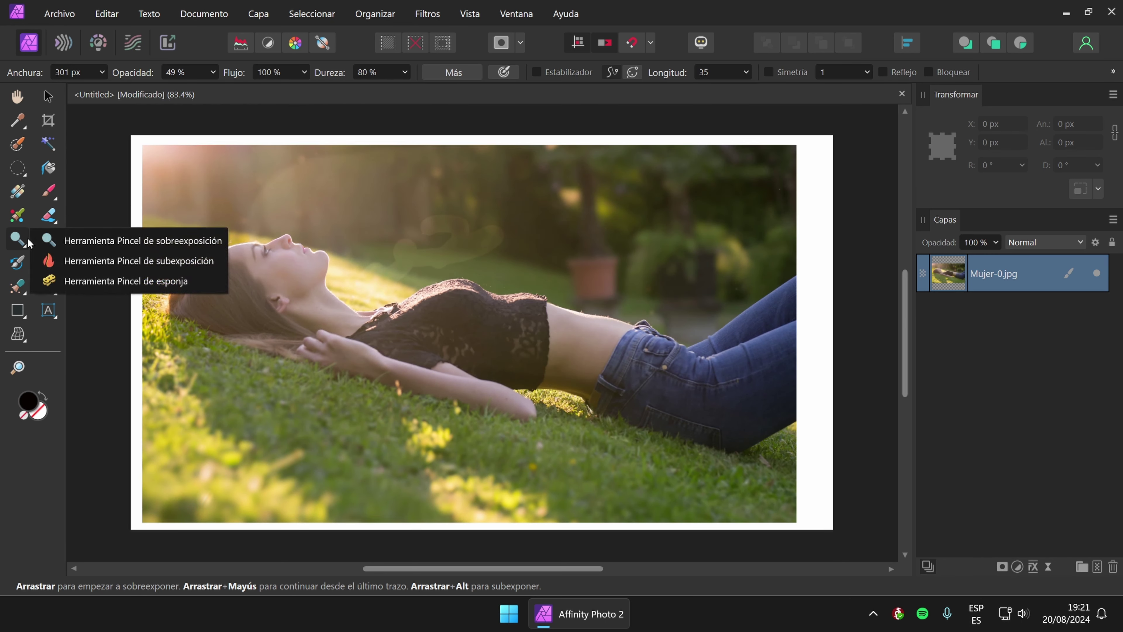
click(78, 259)
mouse_move(723, 414)
mouse_down()
mouse_move(648, 389)
mouse_move(715, 392)
mouse_move(584, 378)
mouse_move(501, 353)
mouse_move(404, 359)
mouse_move(482, 350)
mouse_move(621, 377)
mouse_move(752, 382)
mouse_move(766, 350)
mouse_move(533, 364)
mouse_move(438, 334)
mouse_move(438, 325)
mouse_move(595, 350)
mouse_up()
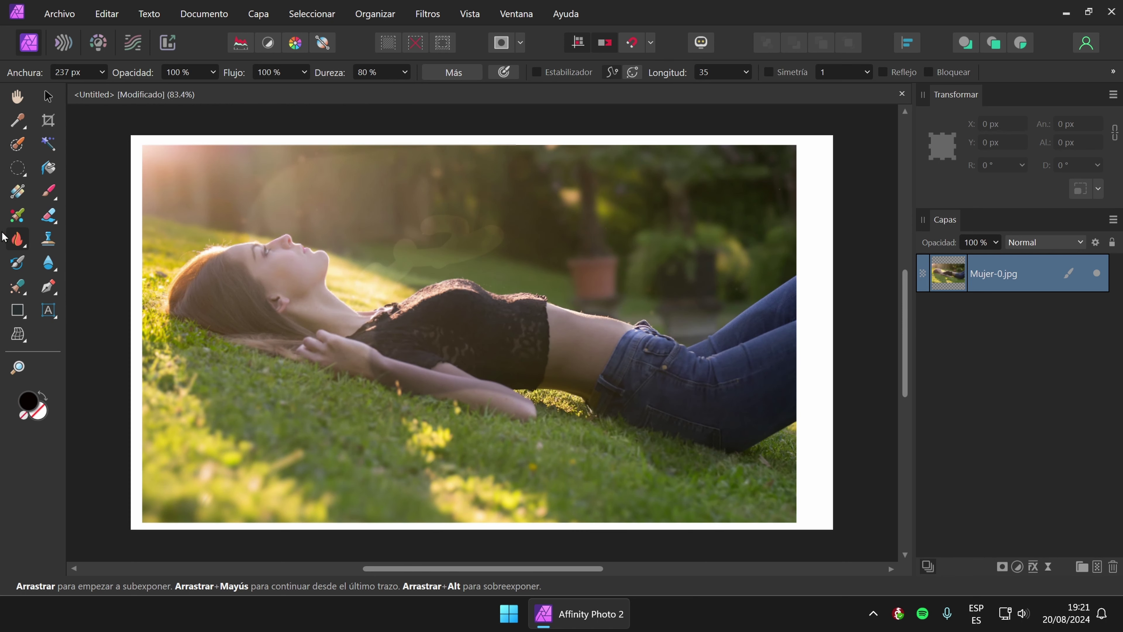
Saturate the sunlit grass at lower left with the 247 px sponge brush.
click(20, 245)
click(101, 281)
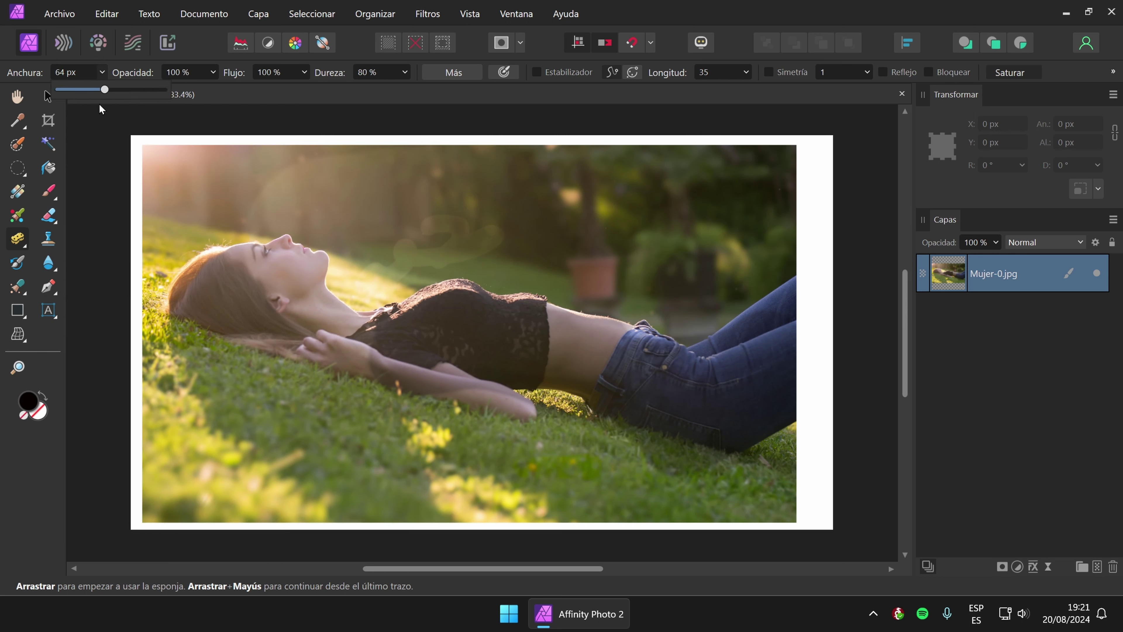
click(693, 478)
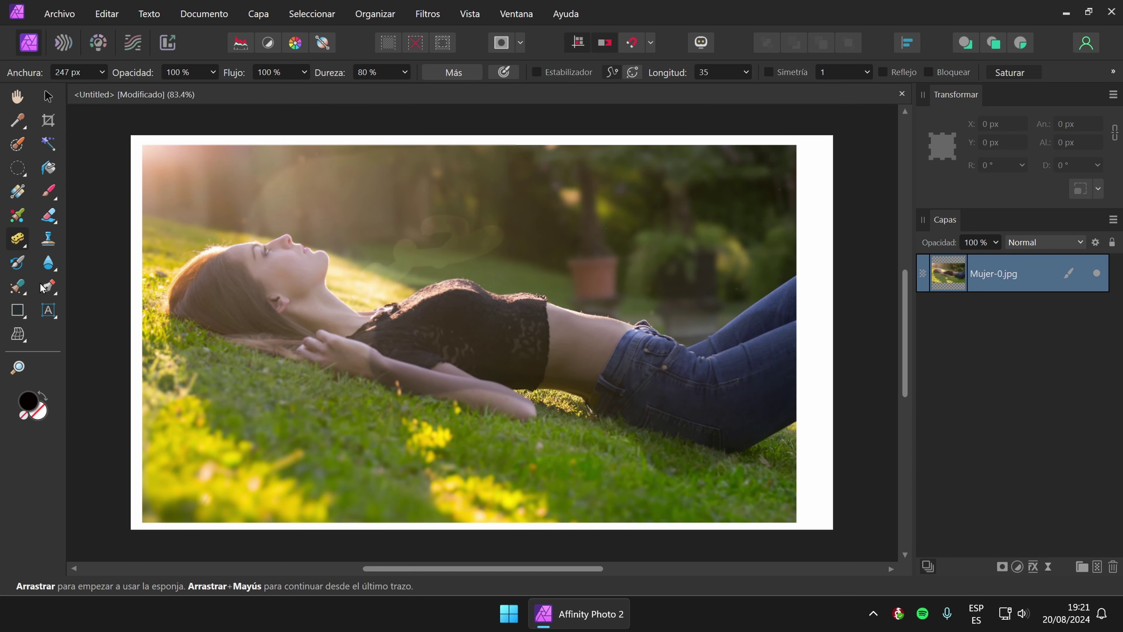
click(17, 264)
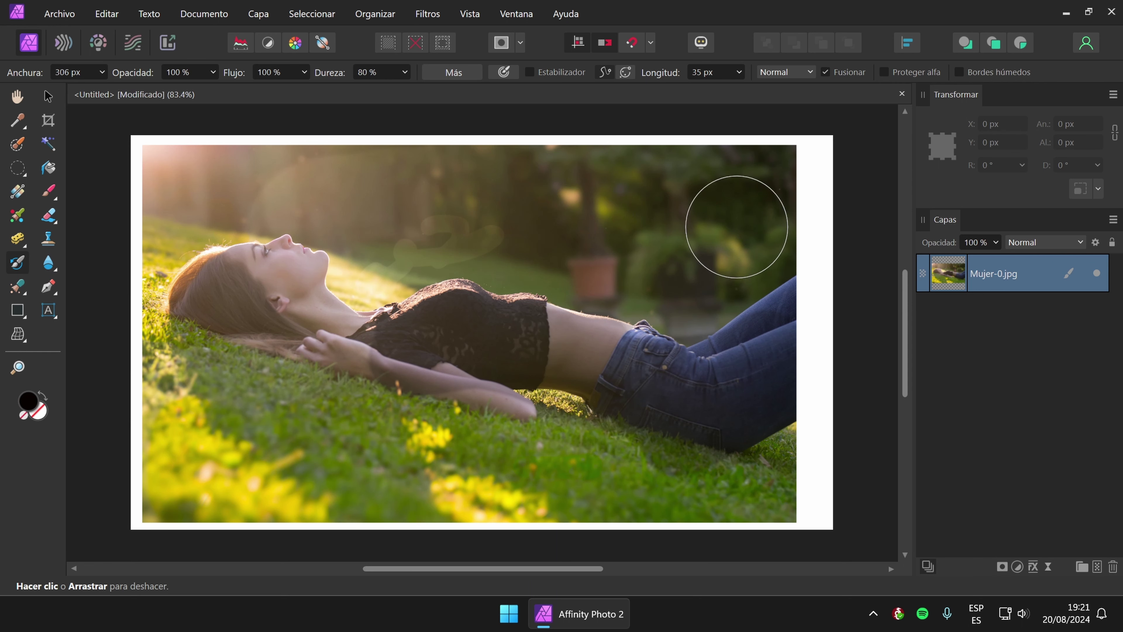
click(640, 188)
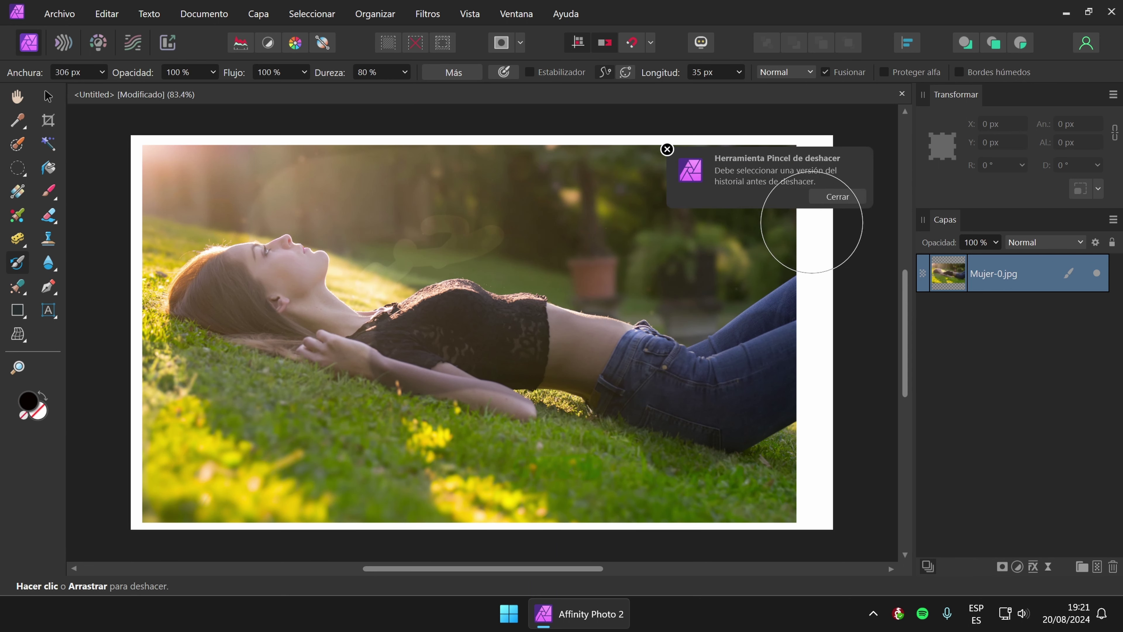
click(838, 198)
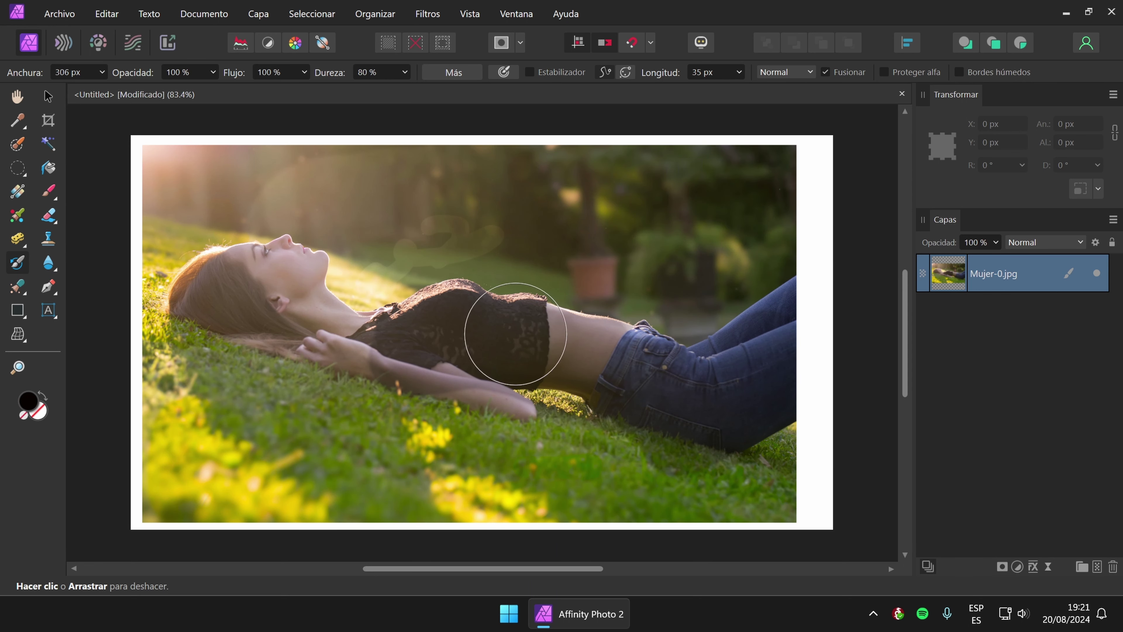
click(516, 337)
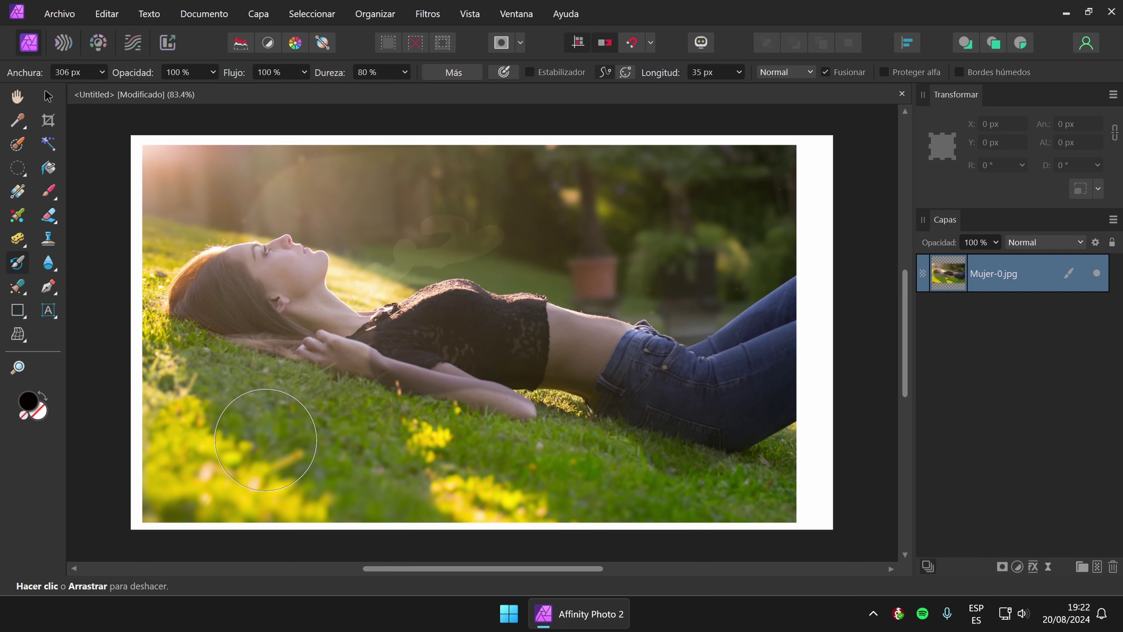
click(274, 444)
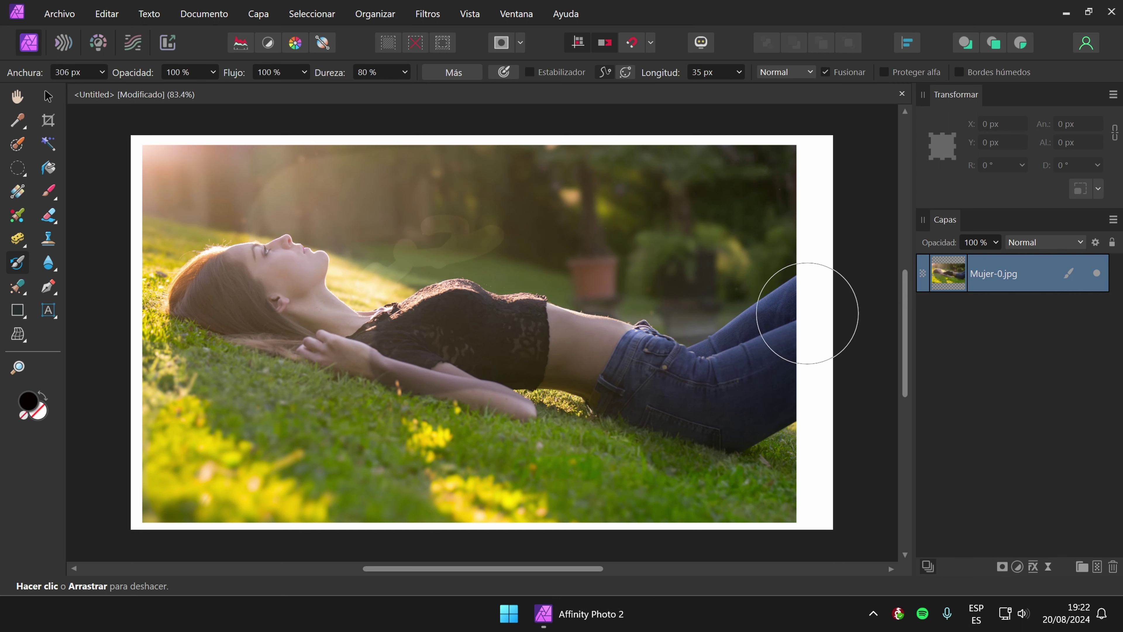
Open the Historial panel from the Ventana menu, enlarge it and move it off the photo.
click(478, 20)
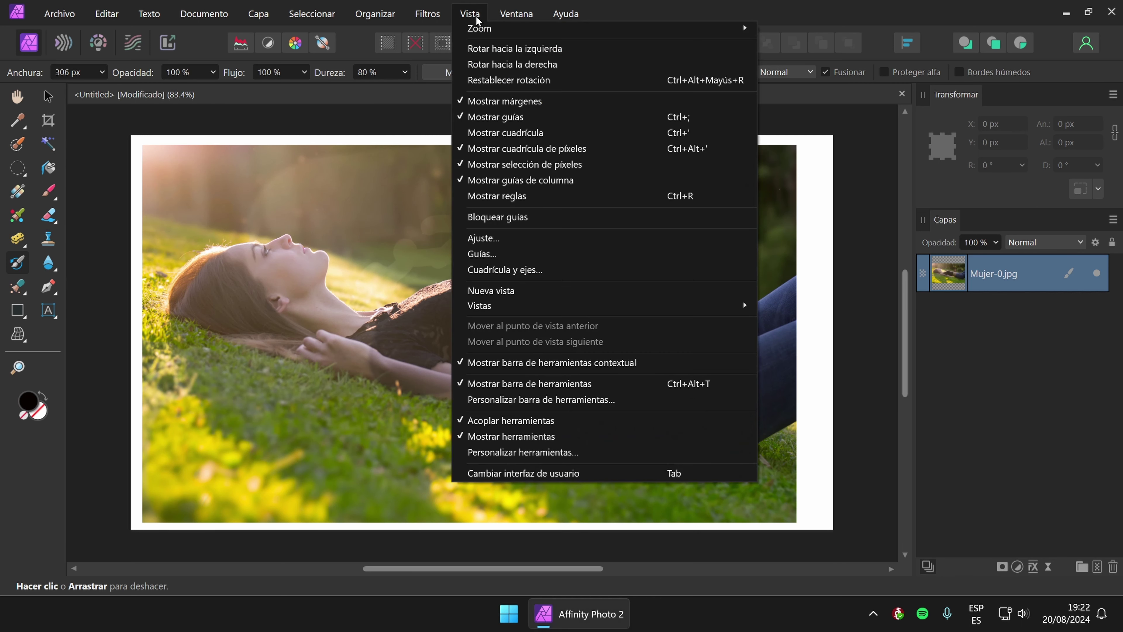
mouse_move(516, 13)
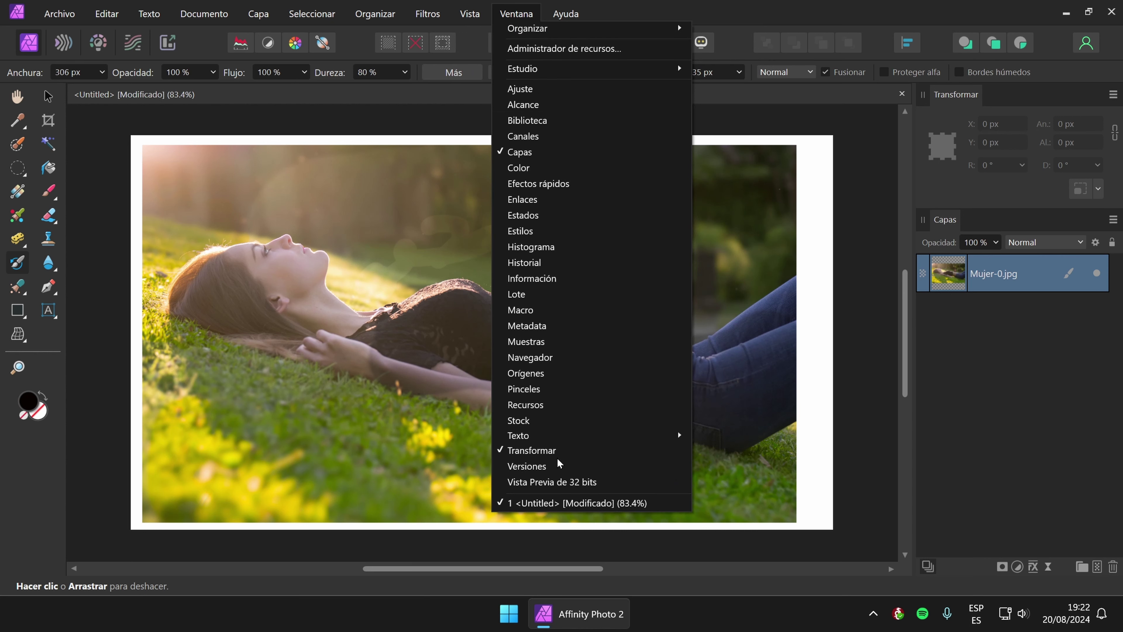
click(528, 264)
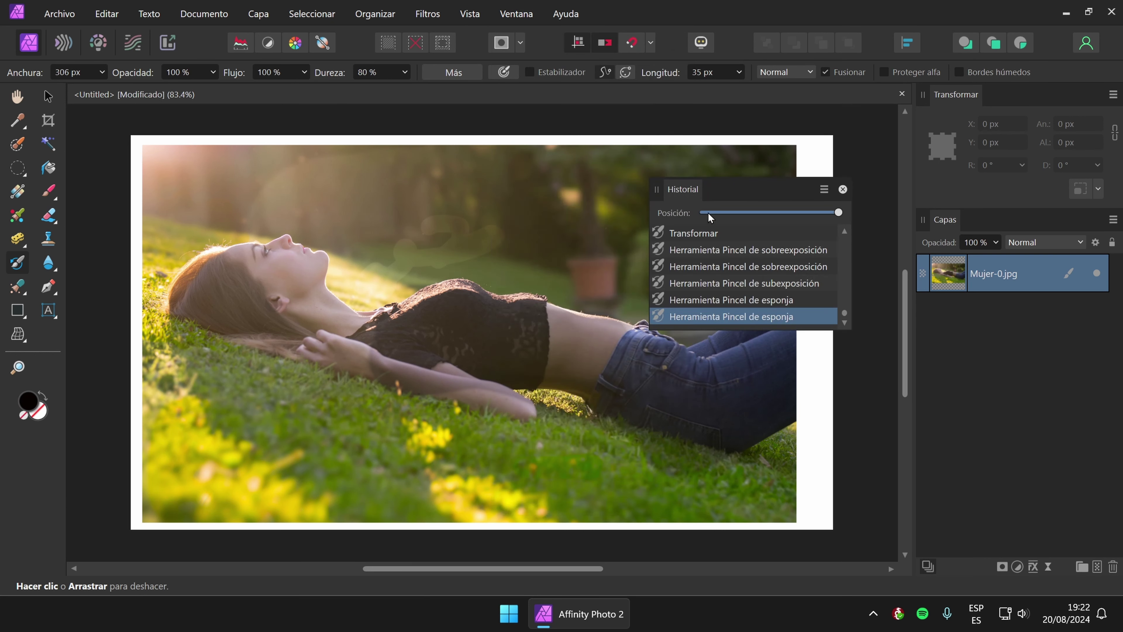
drag(770, 328, 760, 529)
drag(764, 194, 842, 149)
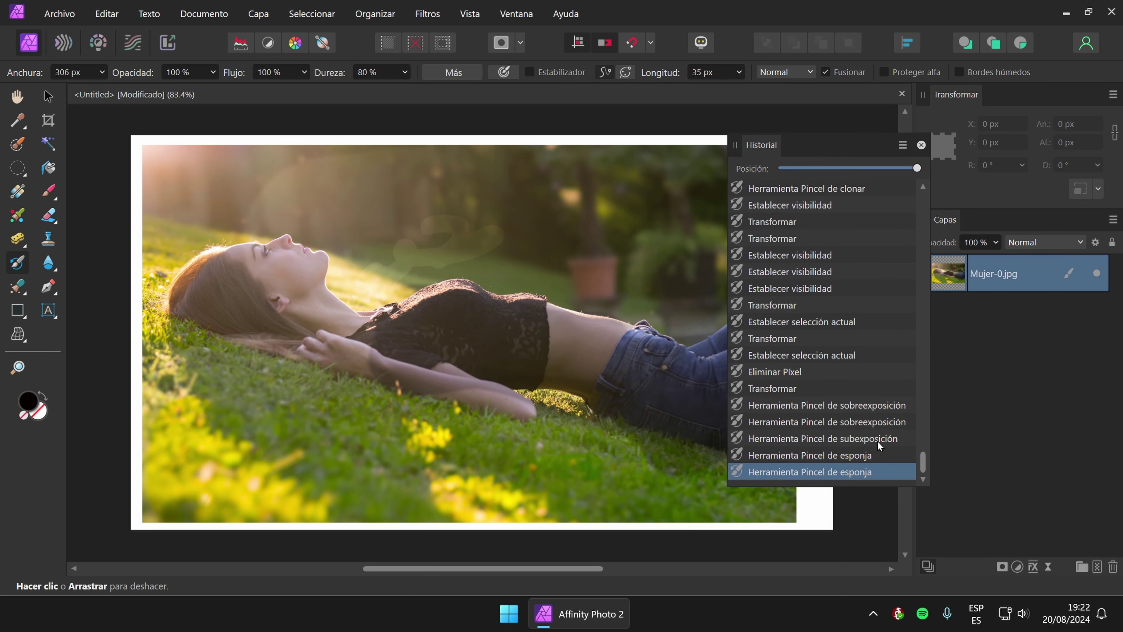
Revert to the second Dodge Brush history entry, then close the History panel.
click(868, 405)
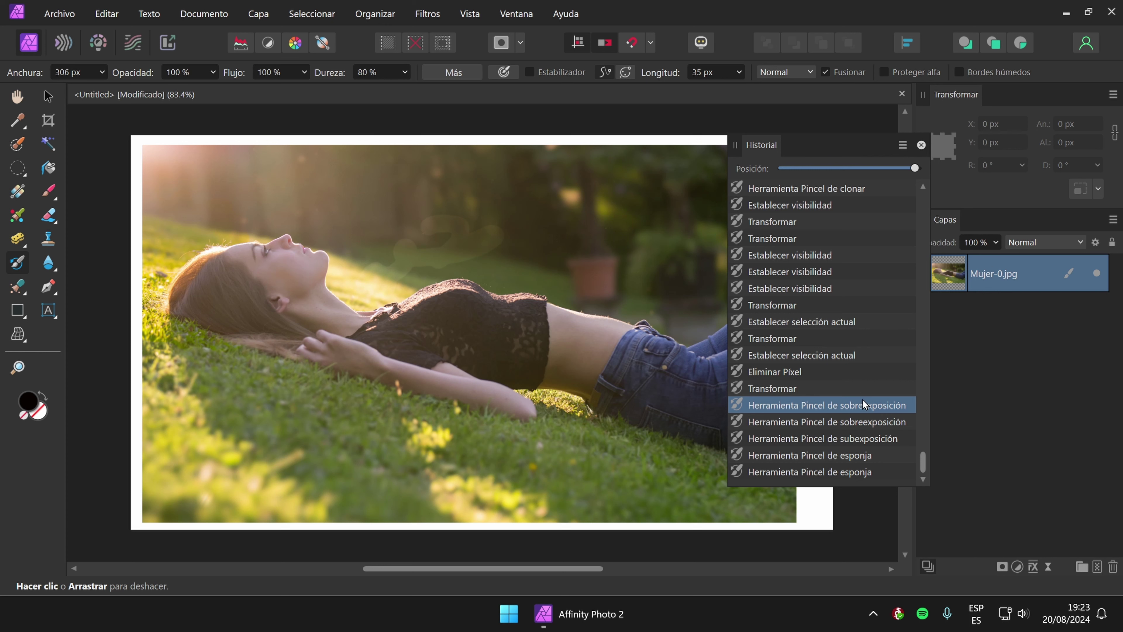
click(850, 421)
click(838, 440)
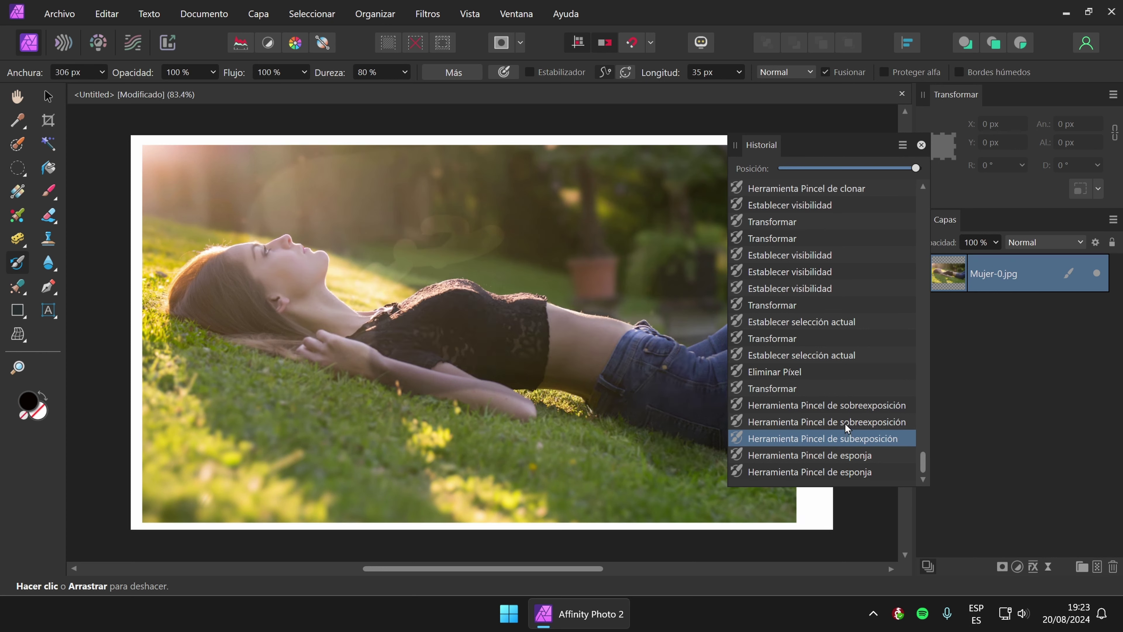
click(845, 424)
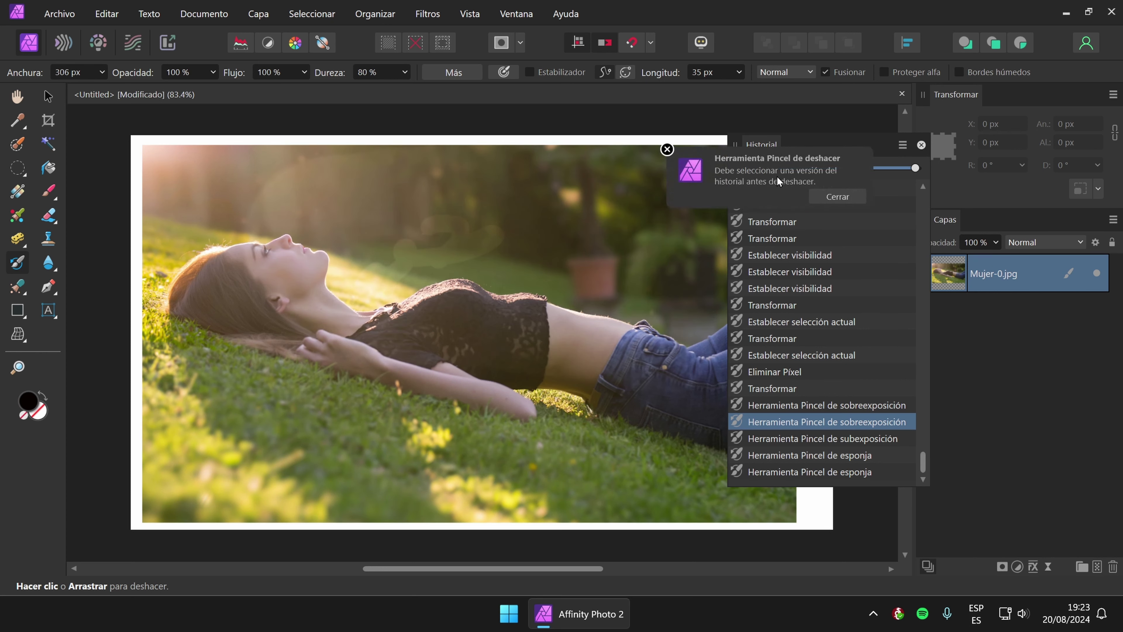
click(666, 149)
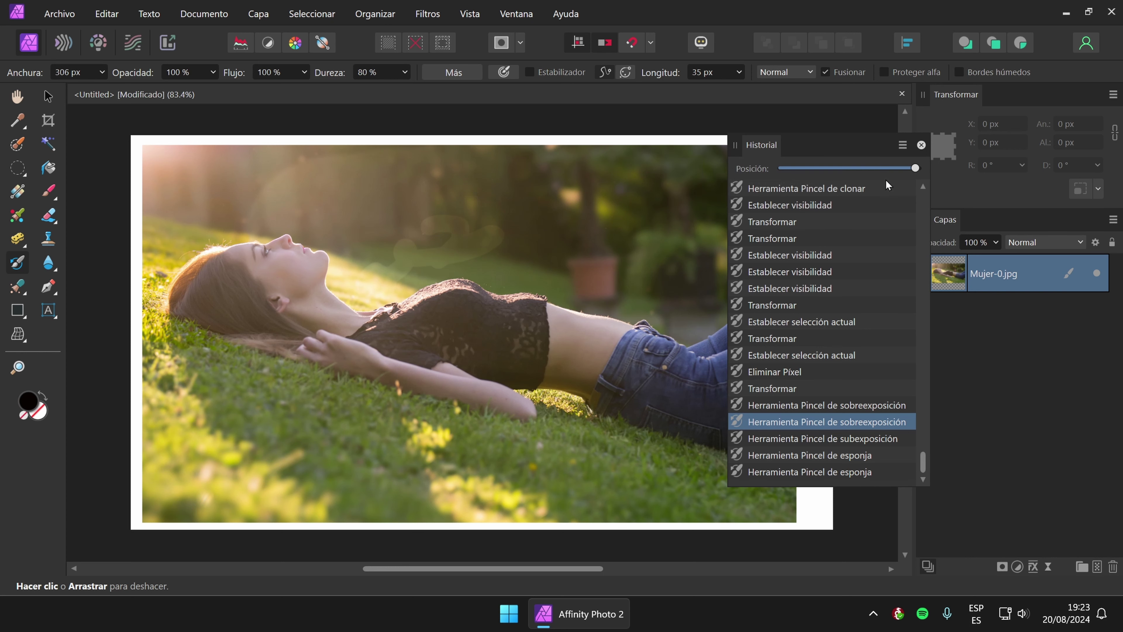
click(922, 146)
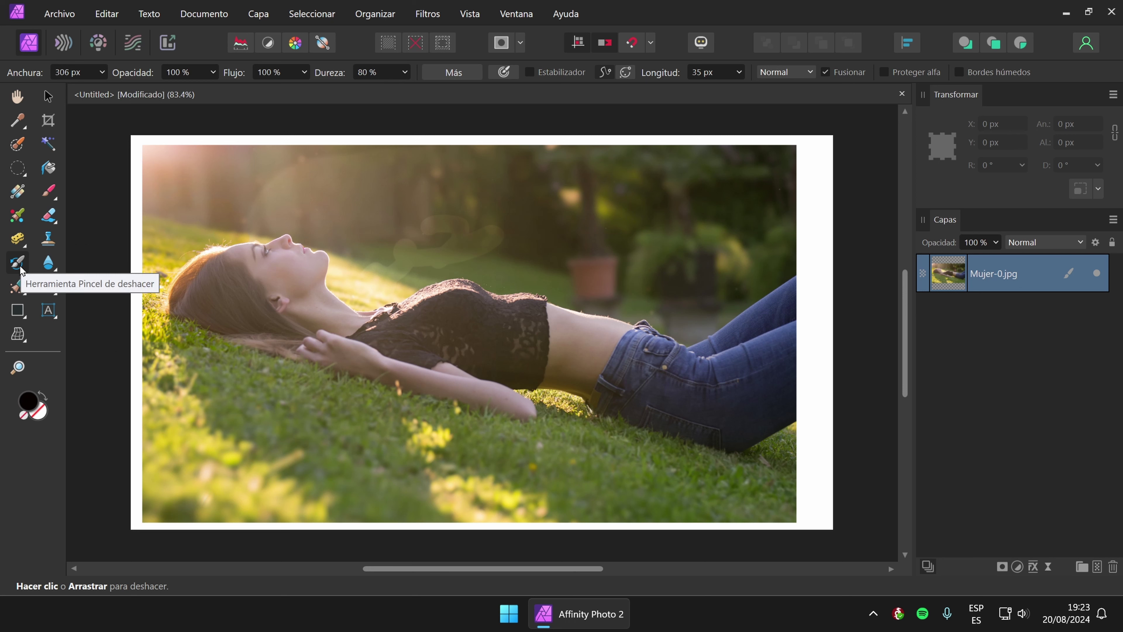
Try the Dodge Brush, then switch to the Blur Brush Tool.
click(17, 239)
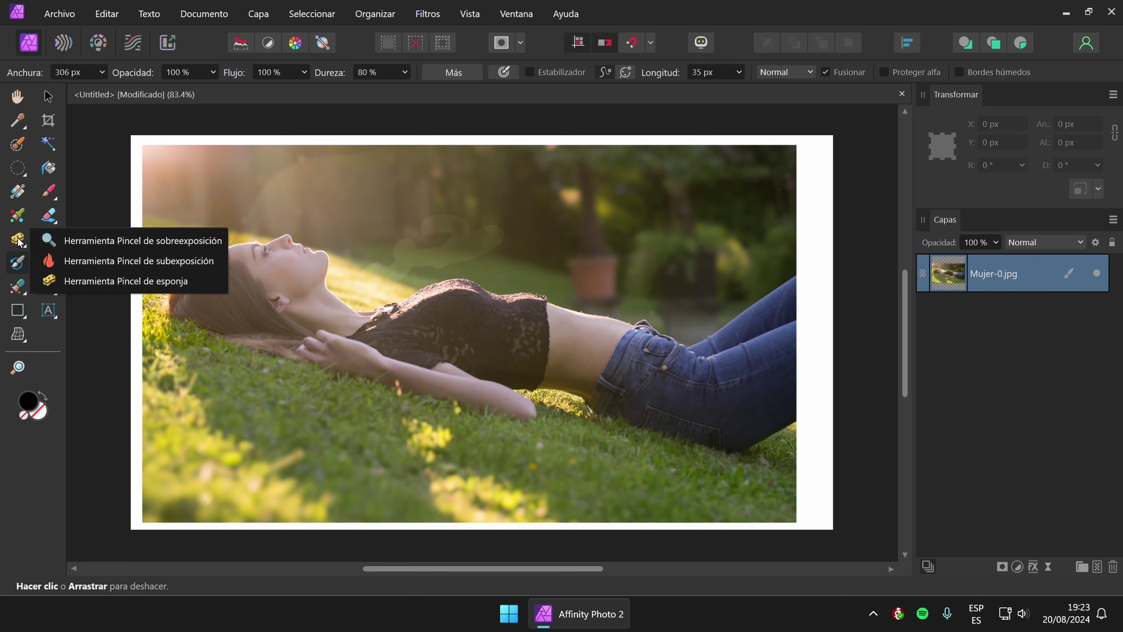
click(177, 242)
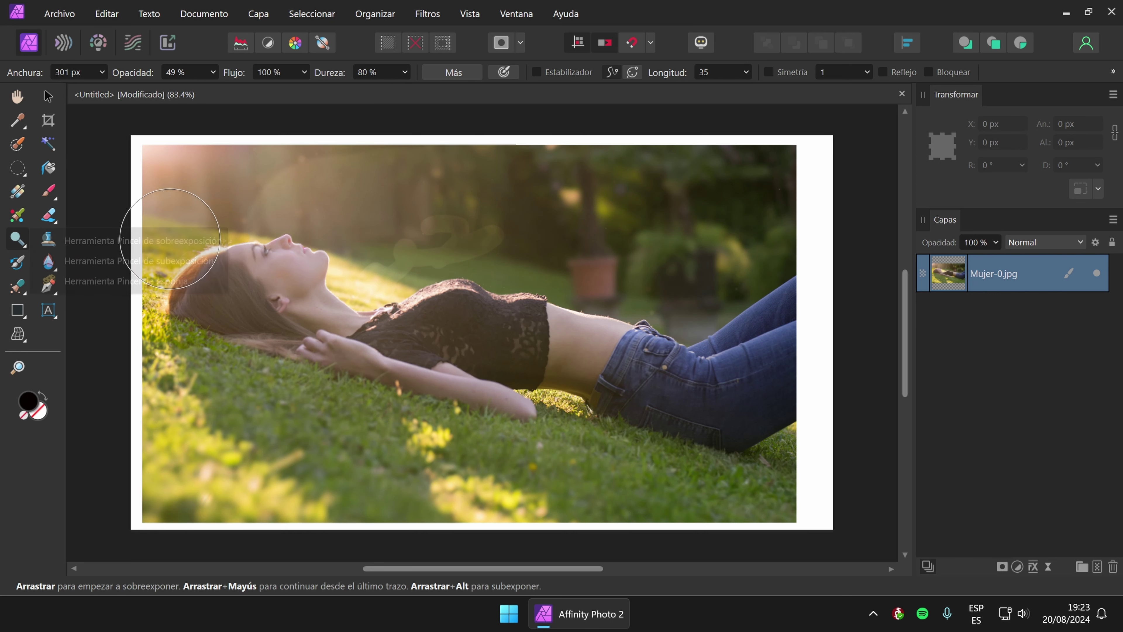
click(48, 263)
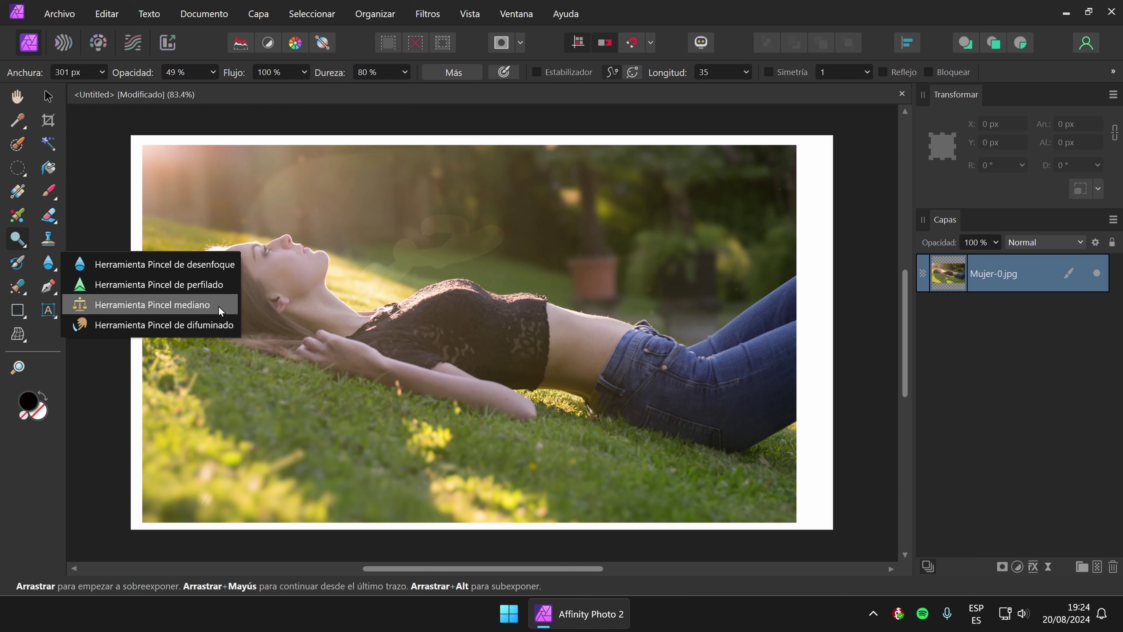
click(200, 268)
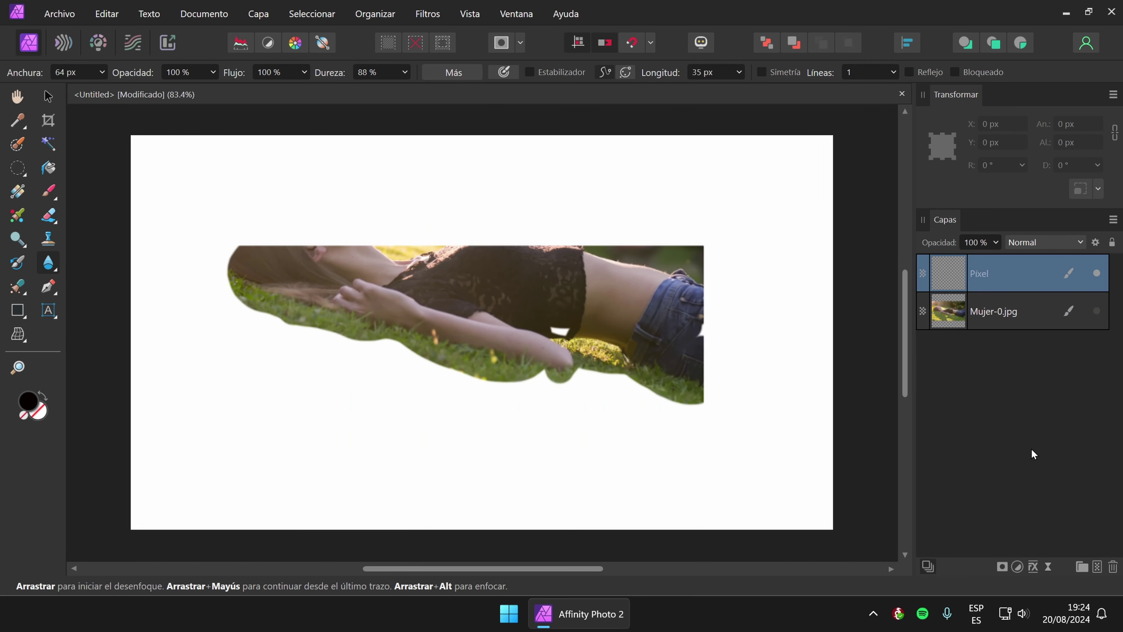
Delete the stray Pixel layer and rasterize the Mujer-0.jpg layer.
key(ctrl+e)
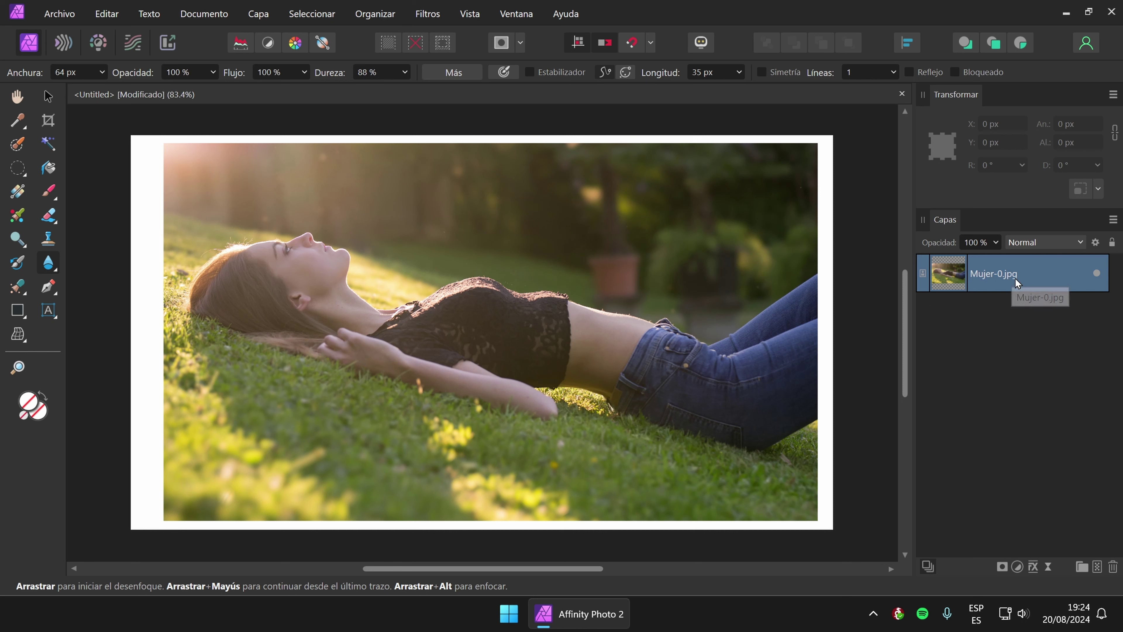
right_click(1033, 275)
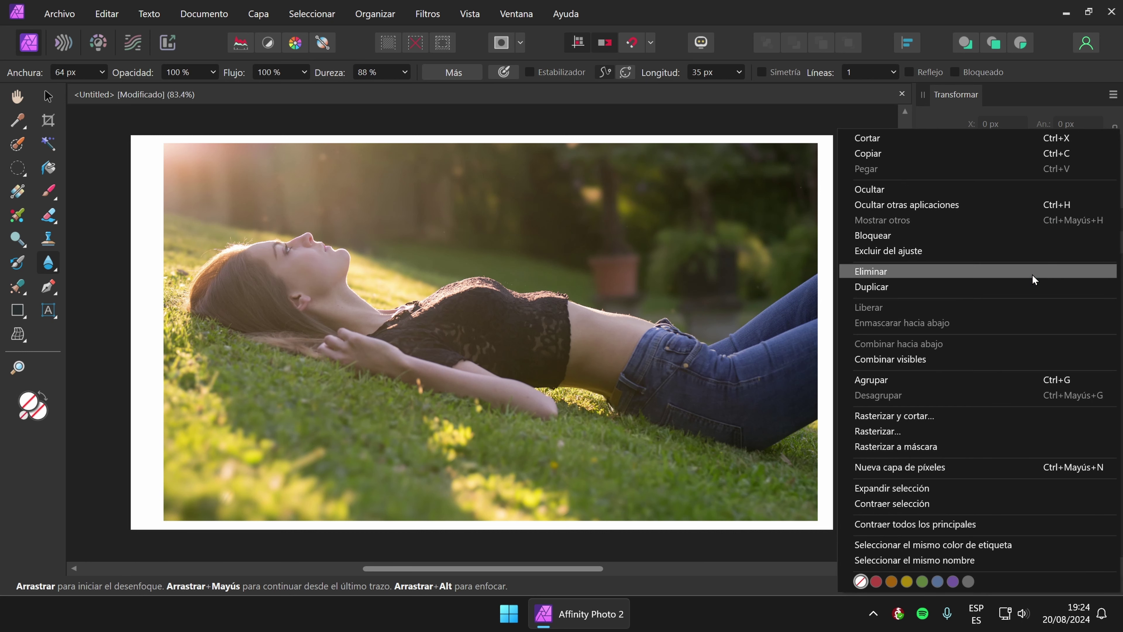
click(895, 432)
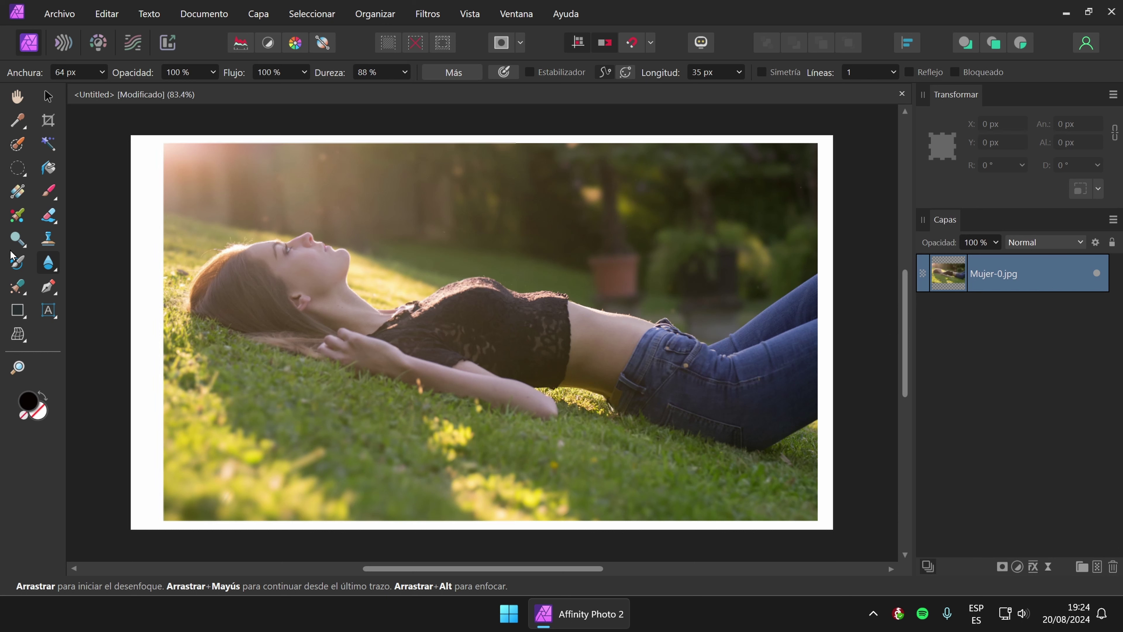
click(40, 265)
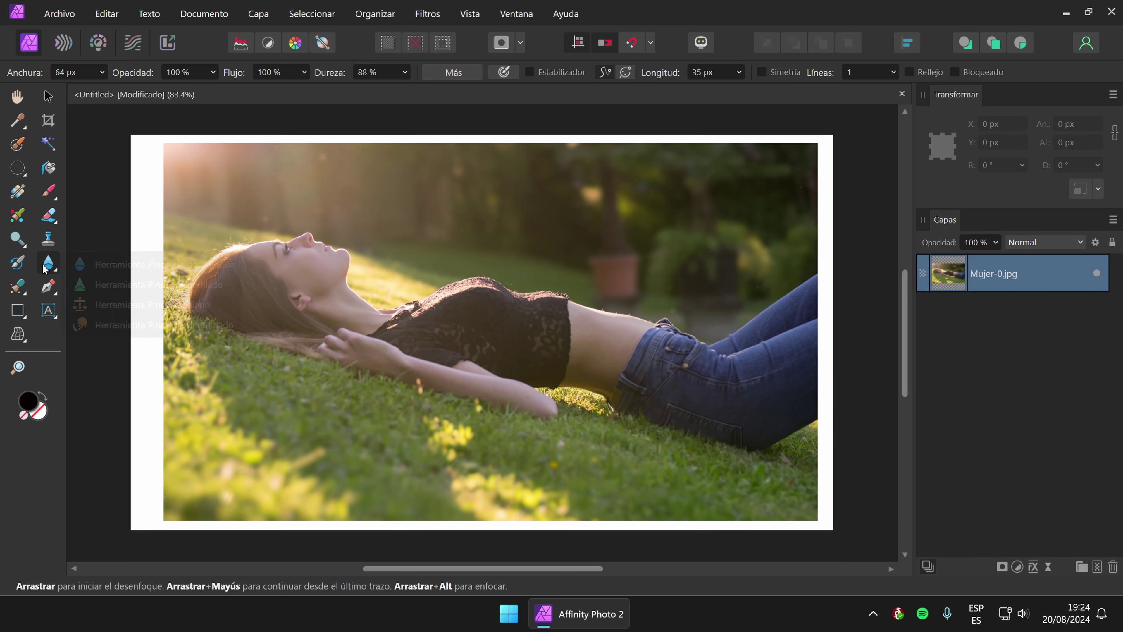
Select the Blur Brush at 178 px width and frame the woman's head.
click(186, 266)
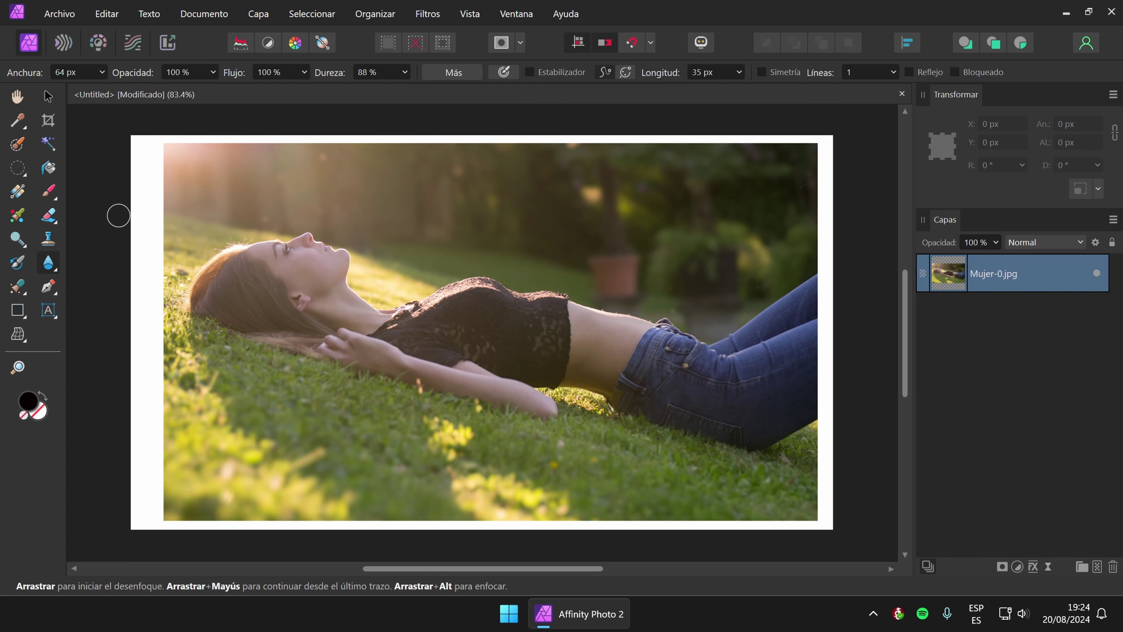
click(103, 74)
drag(104, 89, 119, 91)
scroll(308, 308, up, 3)
mouse_move(442, 334)
mouse_down()
mouse_move(236, 311)
mouse_move(748, 386)
mouse_move(687, 381)
mouse_up()
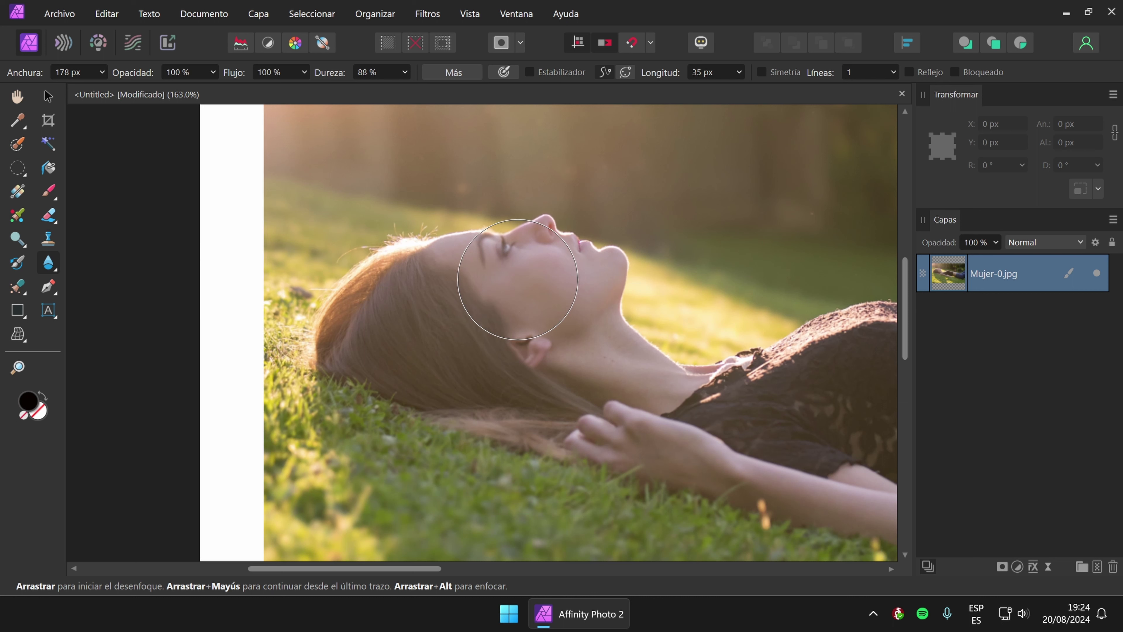
Blur the woman's eye and profile down toward the neck.
click(102, 72)
mouse_move(480, 247)
mouse_down()
mouse_move(555, 250)
mouse_move(544, 269)
mouse_move(542, 255)
mouse_move(617, 381)
mouse_move(621, 352)
mouse_move(634, 352)
mouse_move(664, 383)
mouse_move(592, 280)
mouse_move(608, 265)
mouse_move(533, 246)
mouse_move(544, 235)
mouse_move(466, 259)
mouse_move(444, 251)
mouse_move(501, 303)
mouse_move(489, 271)
mouse_move(658, 381)
mouse_move(619, 333)
mouse_move(596, 271)
mouse_move(596, 293)
mouse_move(508, 235)
mouse_move(648, 407)
mouse_move(523, 263)
mouse_up()
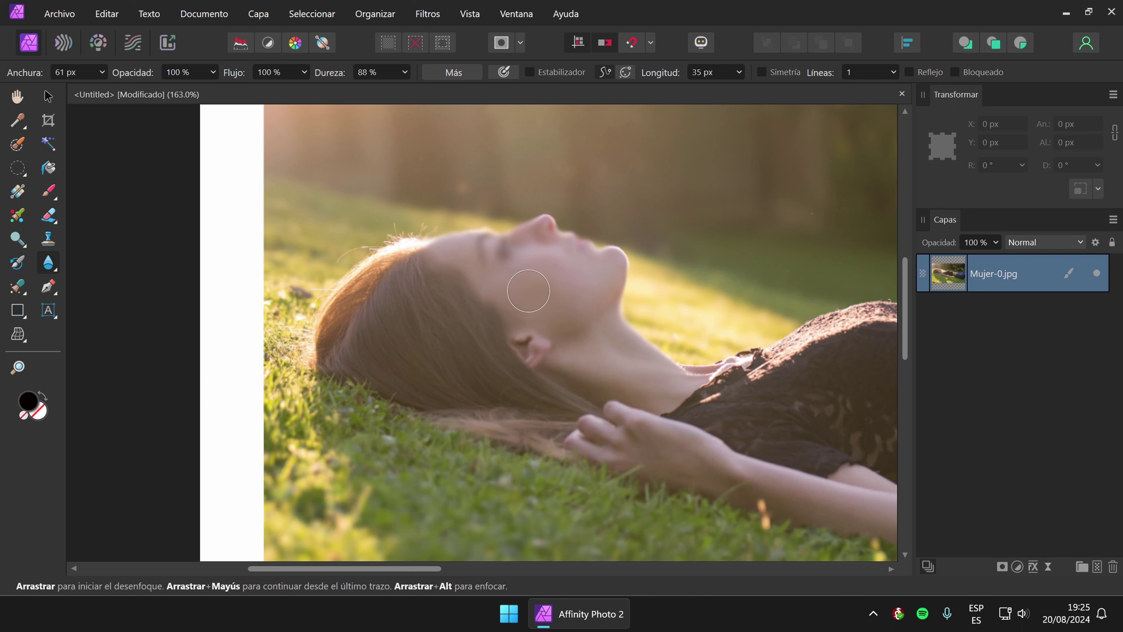
click(50, 264)
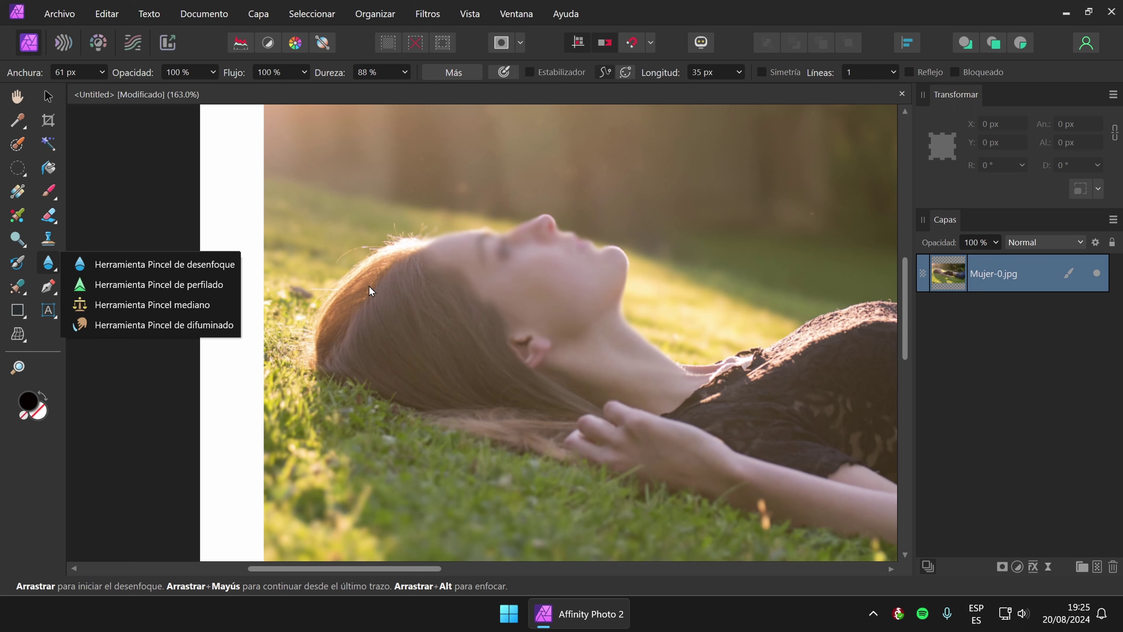
click(208, 264)
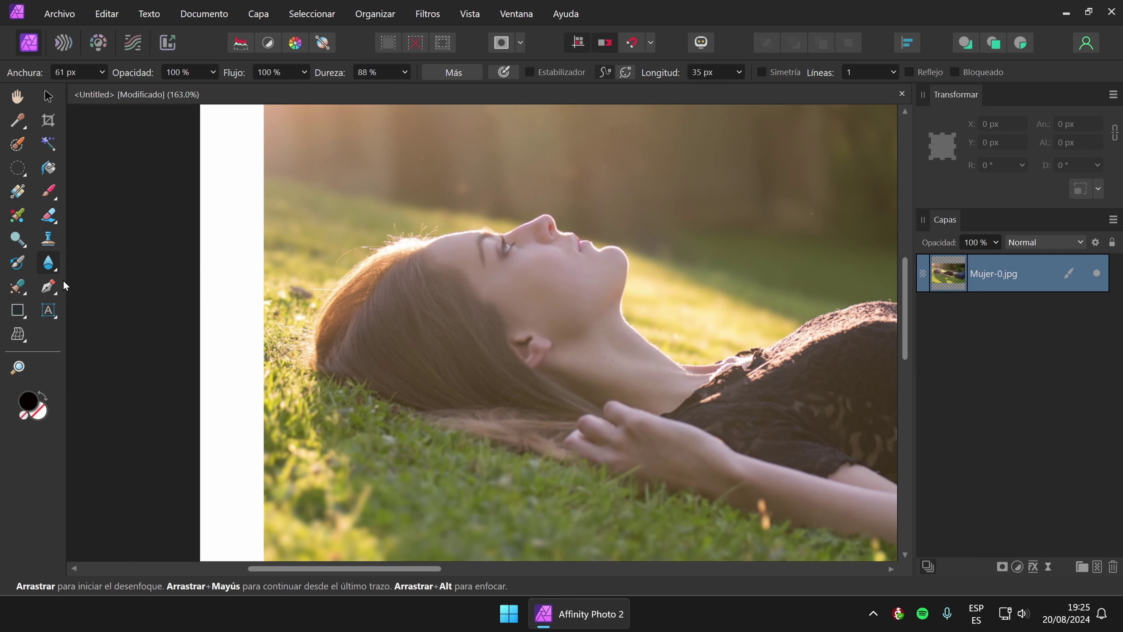
Select the Sharpen Brush Tool in Clarity mode.
click(50, 264)
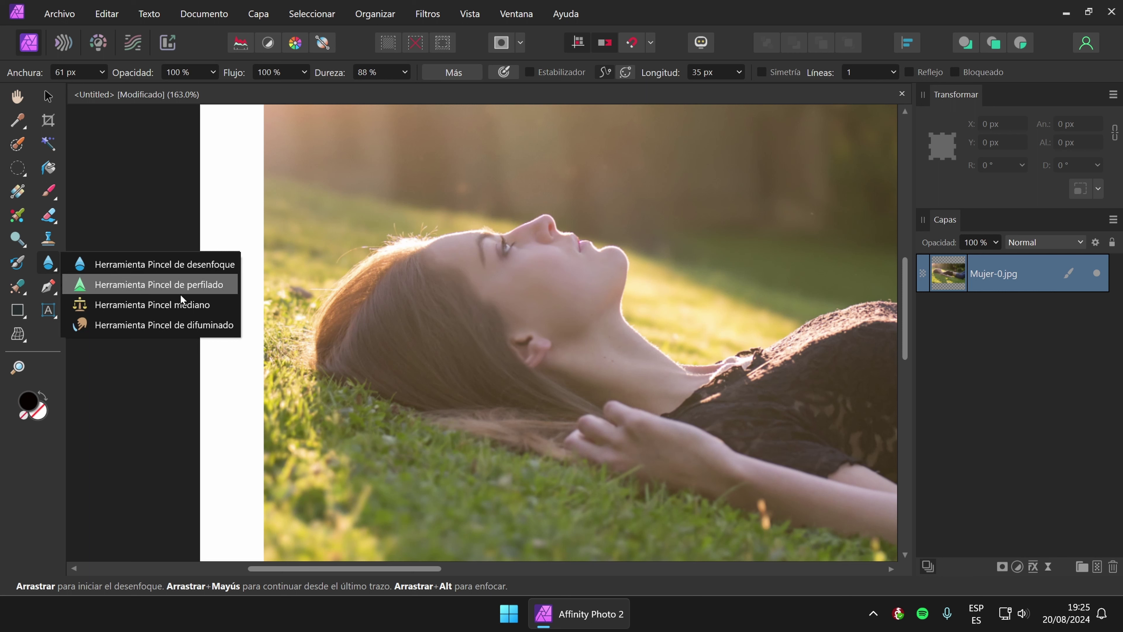
click(194, 288)
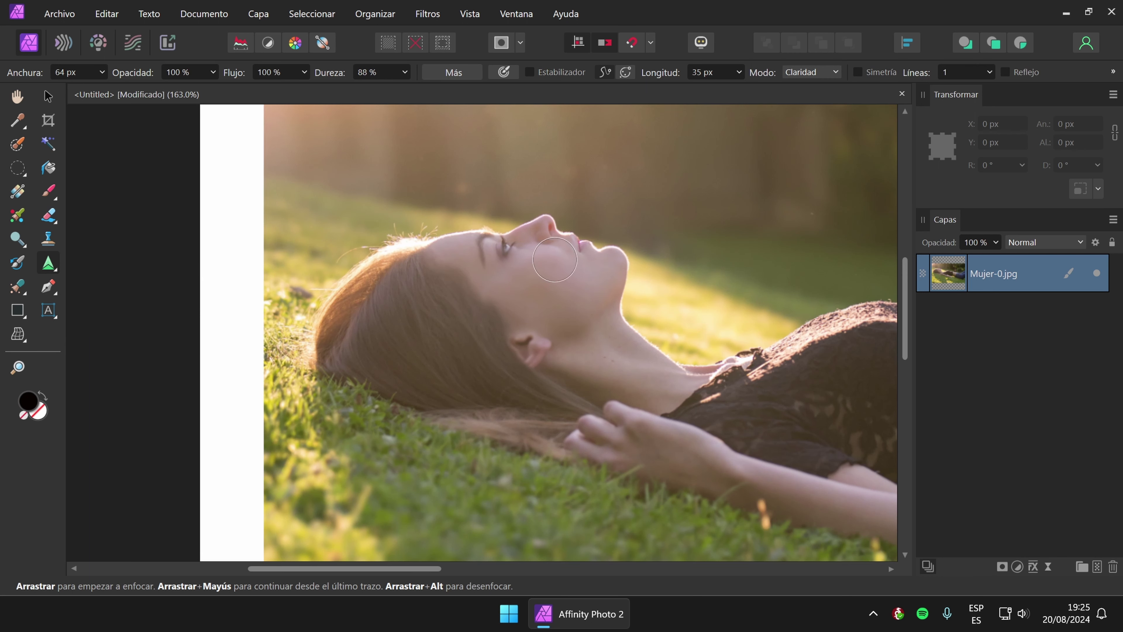
click(50, 264)
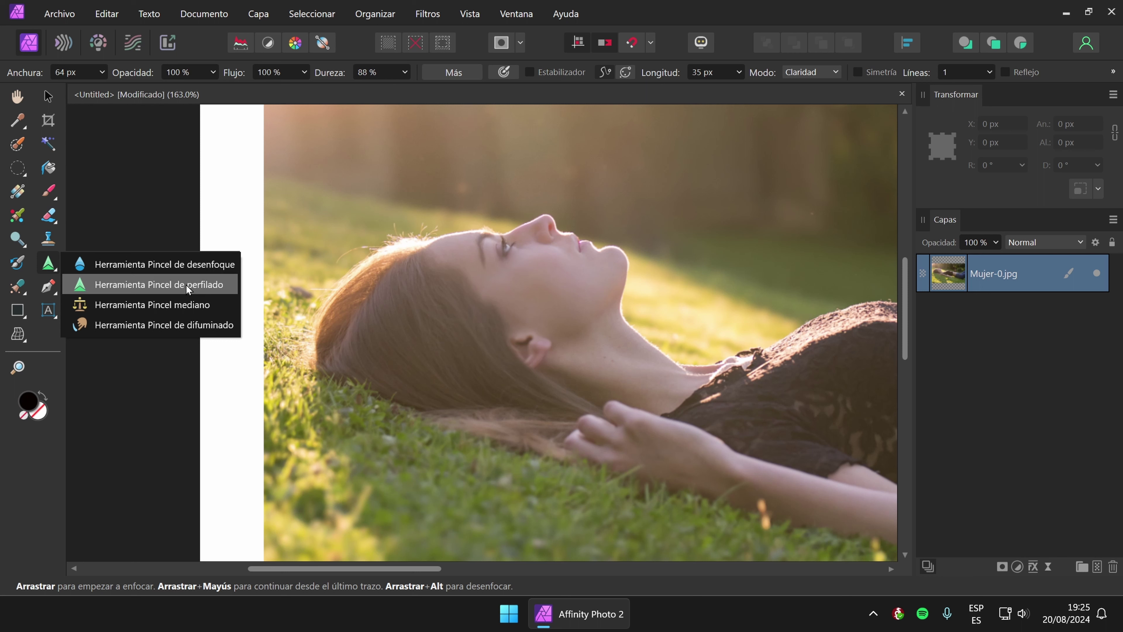
click(204, 286)
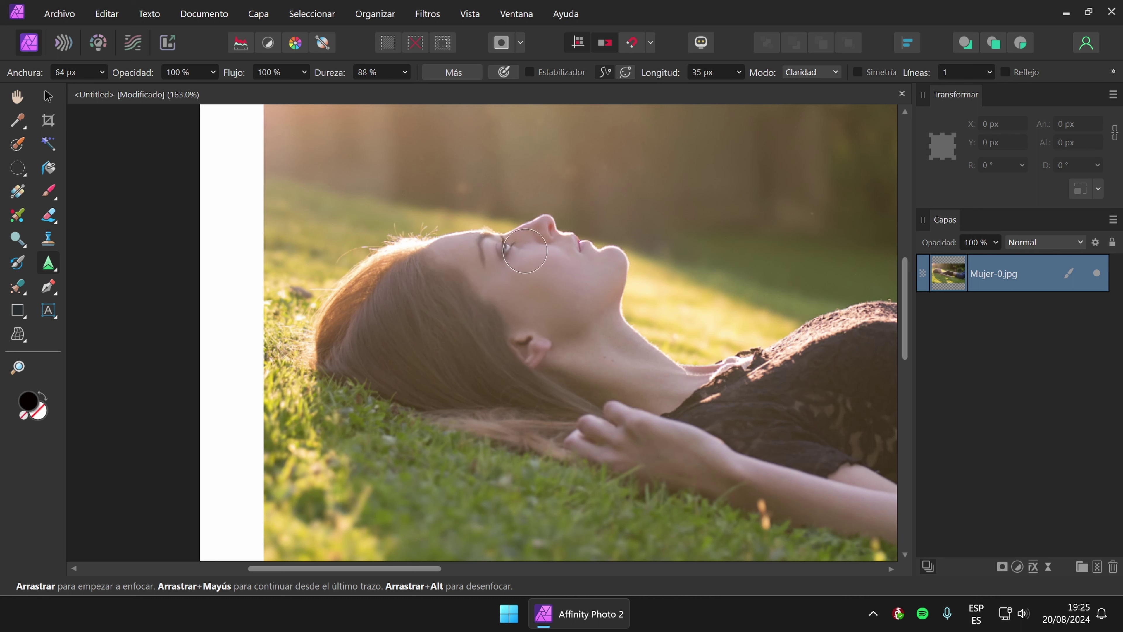
Sharpen the profile from forehead to neck, then the eyebrow and lips.
mouse_move(452, 244)
mouse_down()
mouse_move(508, 272)
mouse_move(575, 261)
mouse_move(619, 279)
mouse_move(622, 345)
mouse_move(564, 328)
mouse_move(588, 314)
mouse_move(536, 327)
mouse_move(525, 353)
mouse_move(604, 326)
mouse_move(526, 336)
mouse_move(564, 334)
mouse_move(637, 372)
mouse_move(692, 383)
mouse_move(599, 343)
mouse_move(337, 274)
mouse_move(564, 321)
mouse_move(572, 275)
mouse_up()
mouse_move(504, 242)
mouse_down()
mouse_move(453, 265)
mouse_move(588, 251)
mouse_move(257, 268)
mouse_up()
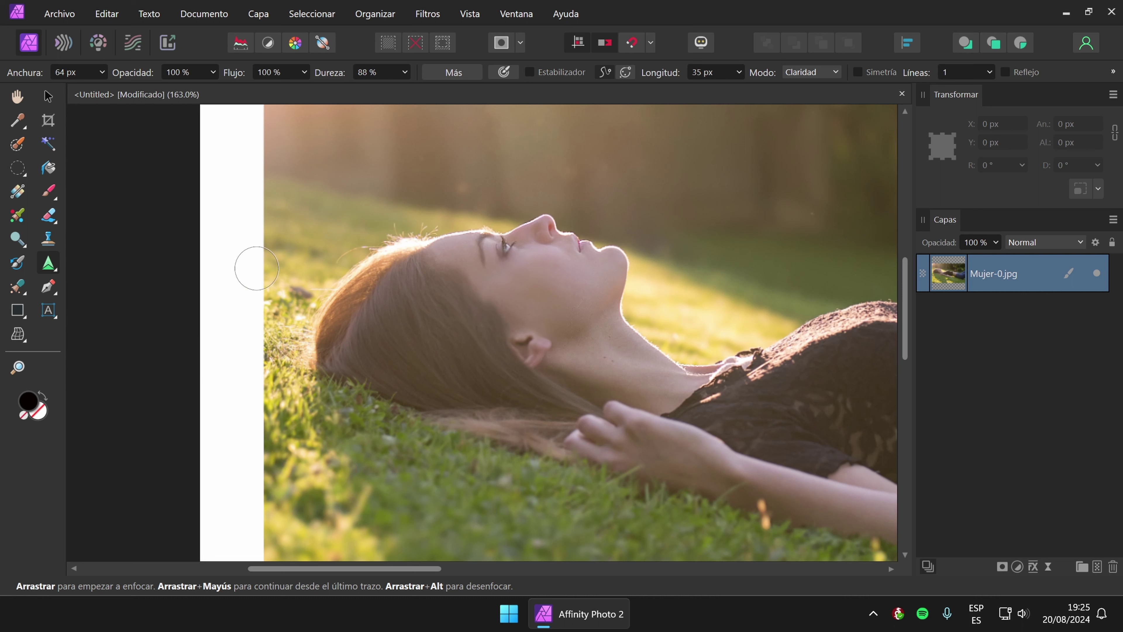
click(48, 266)
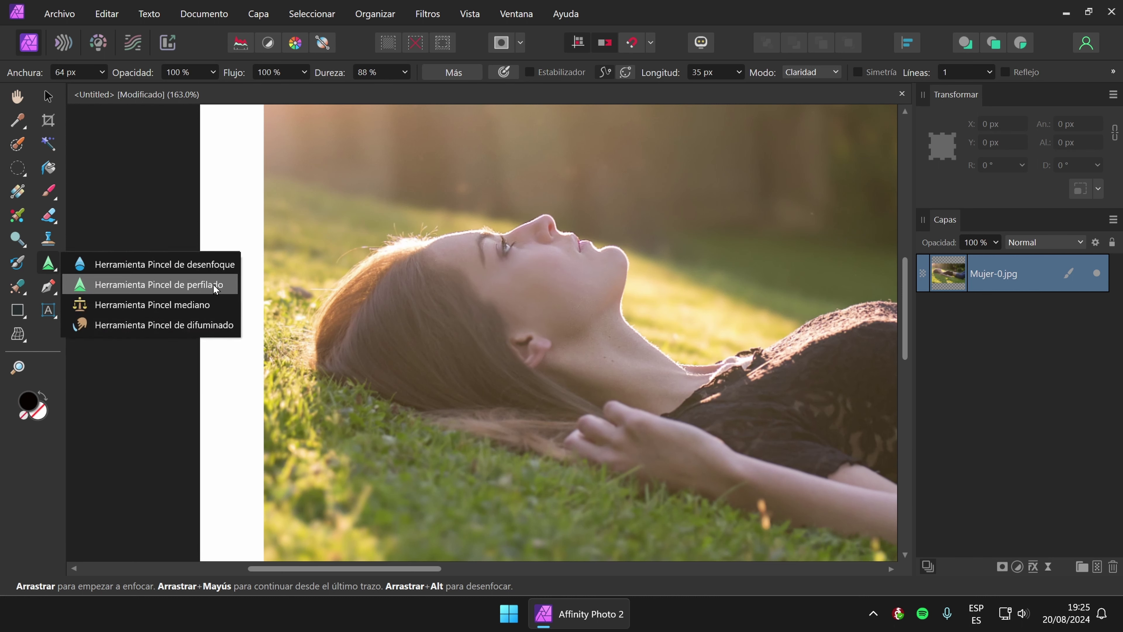
click(195, 307)
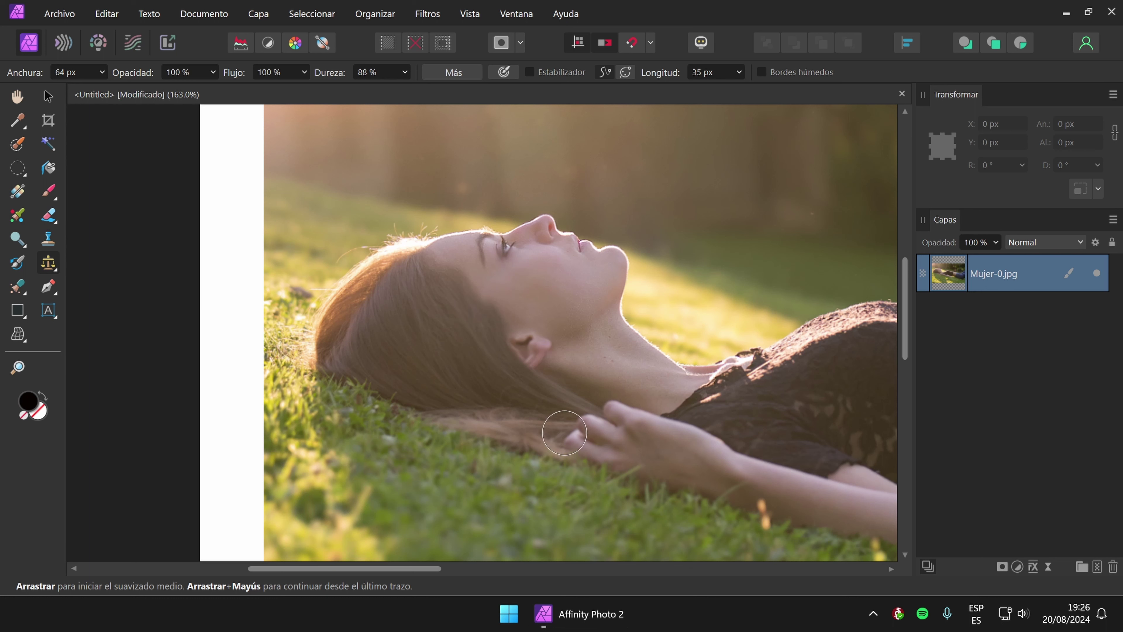
Keep the Median Brush selected and fit the whole photo in view with Ctrl+0.
click(52, 266)
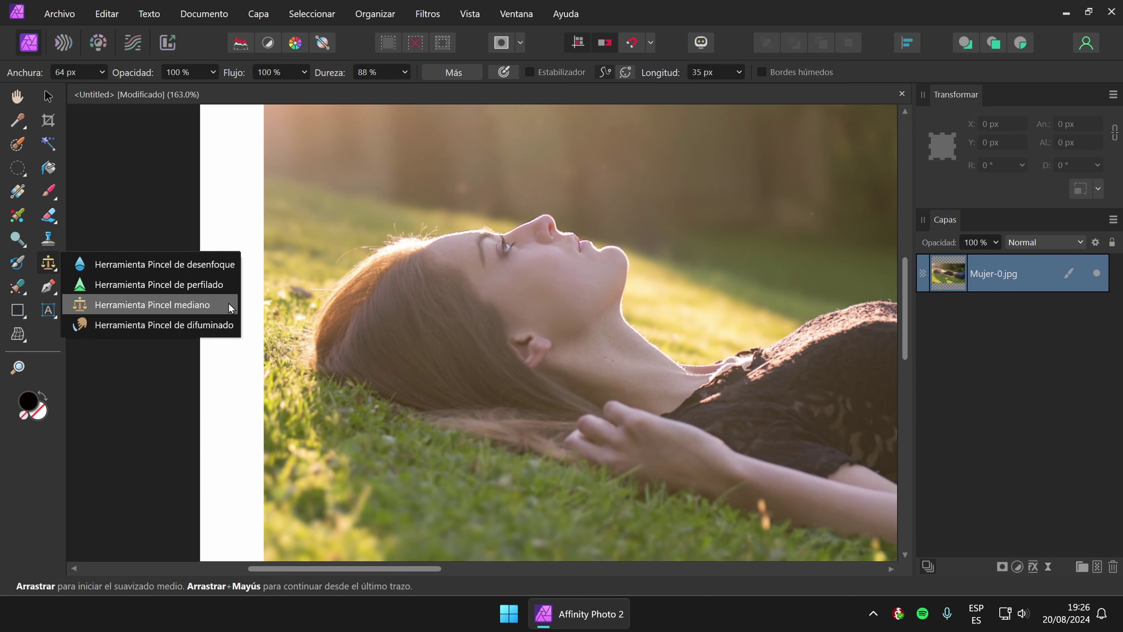
click(203, 306)
key(ctrl+0)
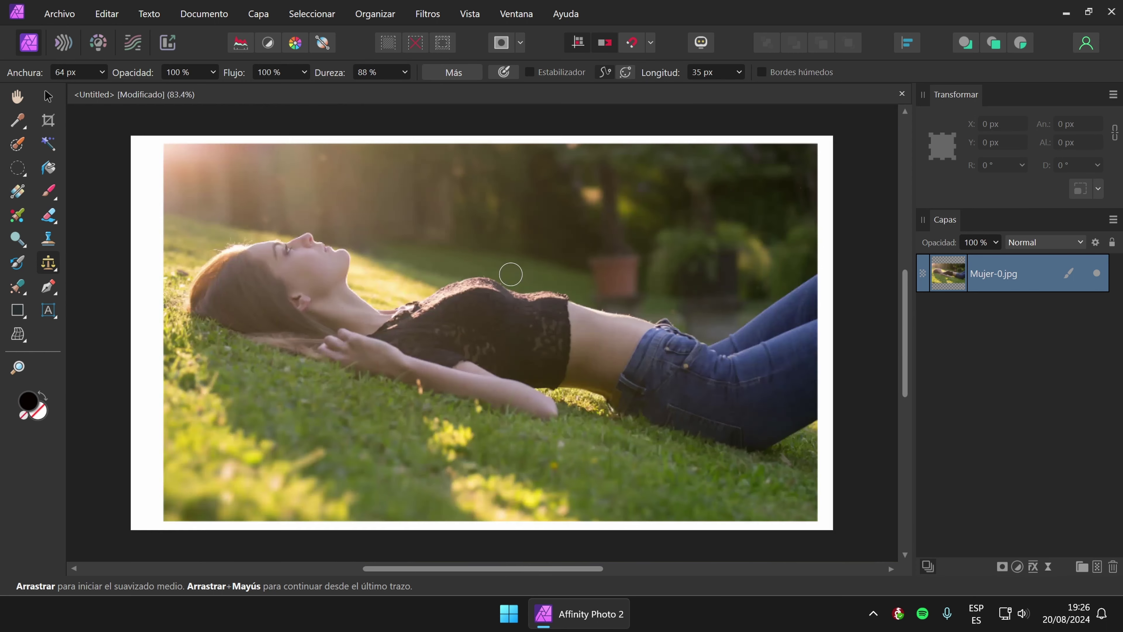
Place cambios.webp over the photo, stretched across most of the canvas.
click(60, 13)
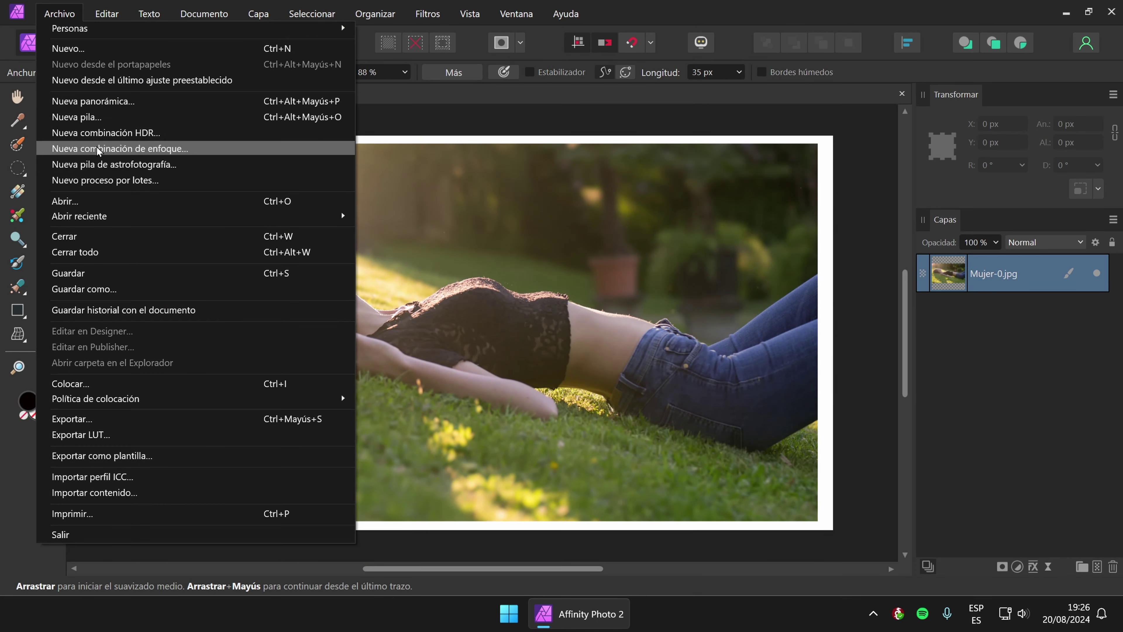
click(109, 383)
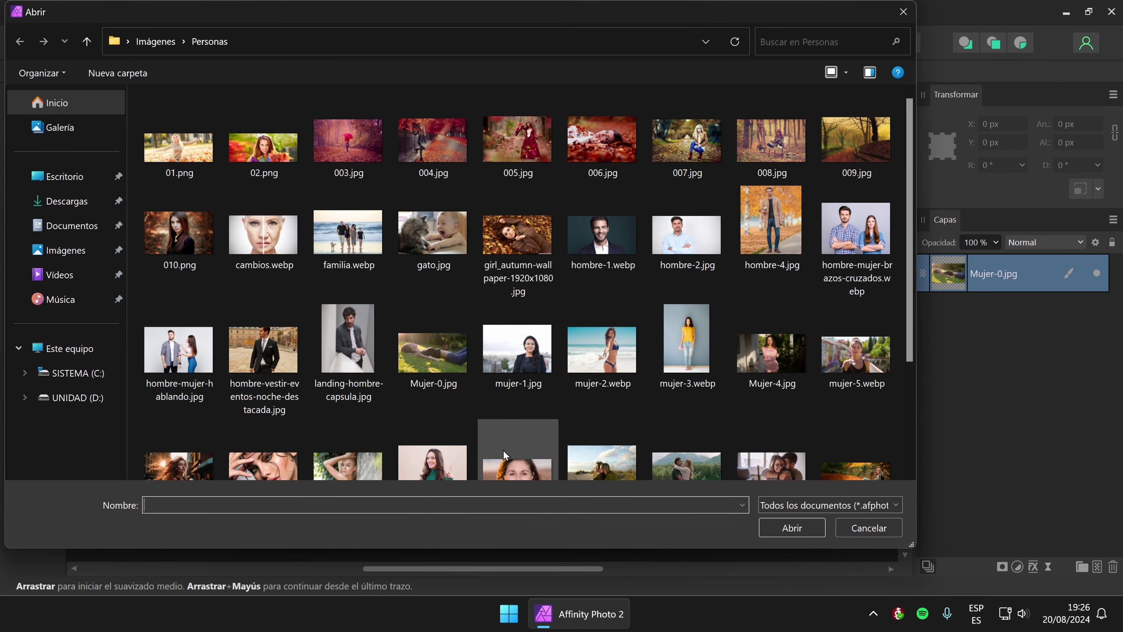
scroll(504, 454, down, 3)
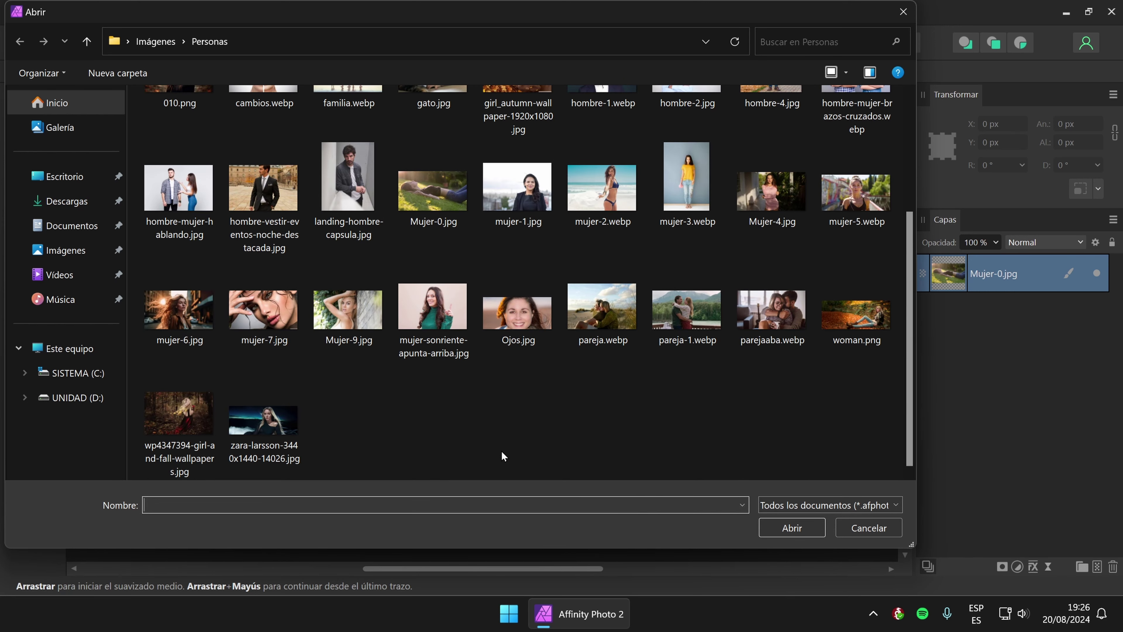
scroll(404, 449, up, 3)
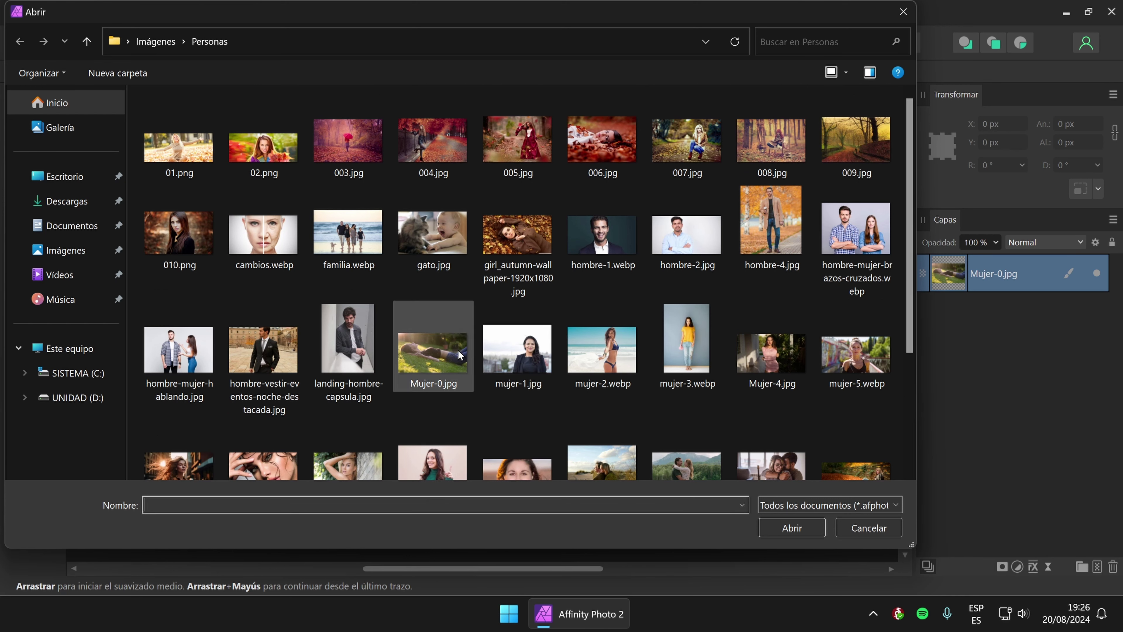
click(298, 232)
click(791, 527)
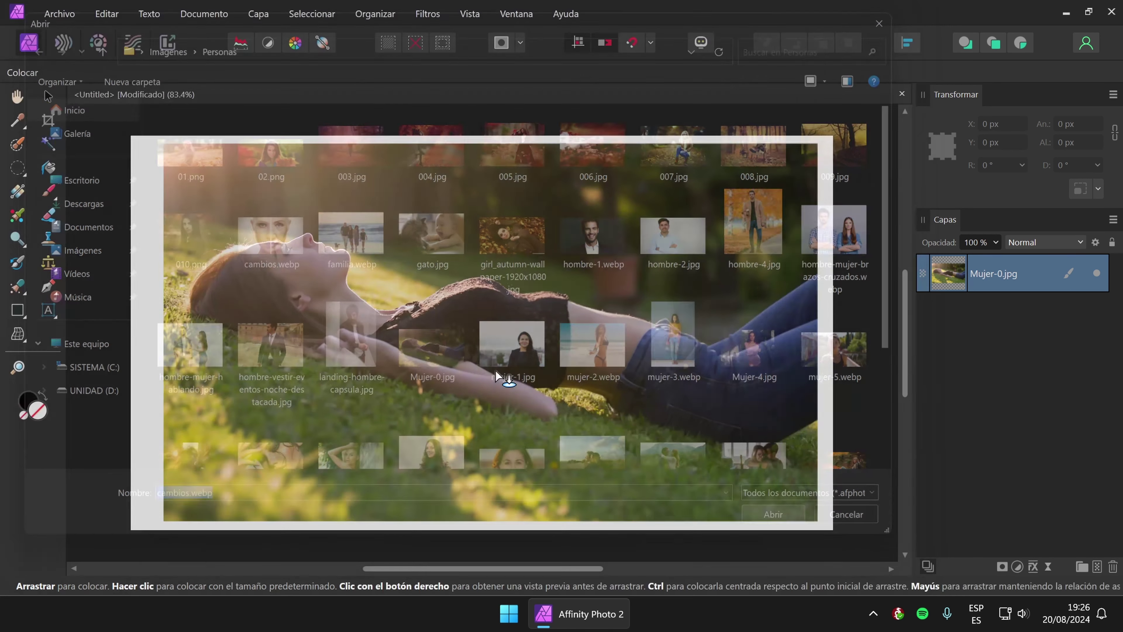
drag(191, 165, 788, 453)
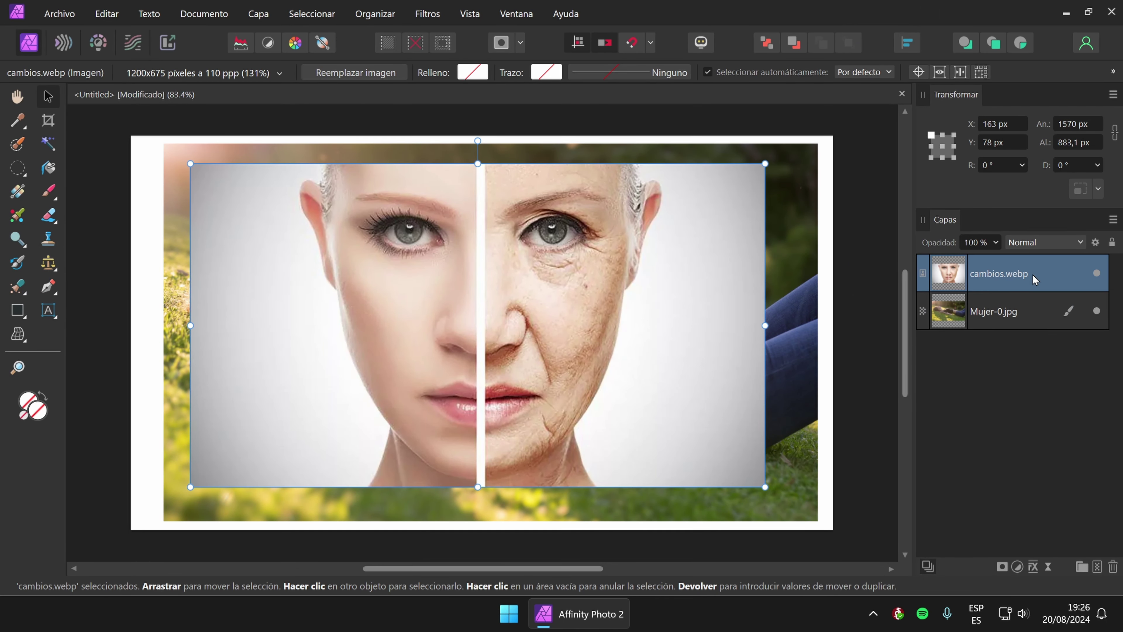
right_click(1048, 280)
Rasterize the cambios.webp layer and median-smooth the top of the aged forehead.
click(891, 432)
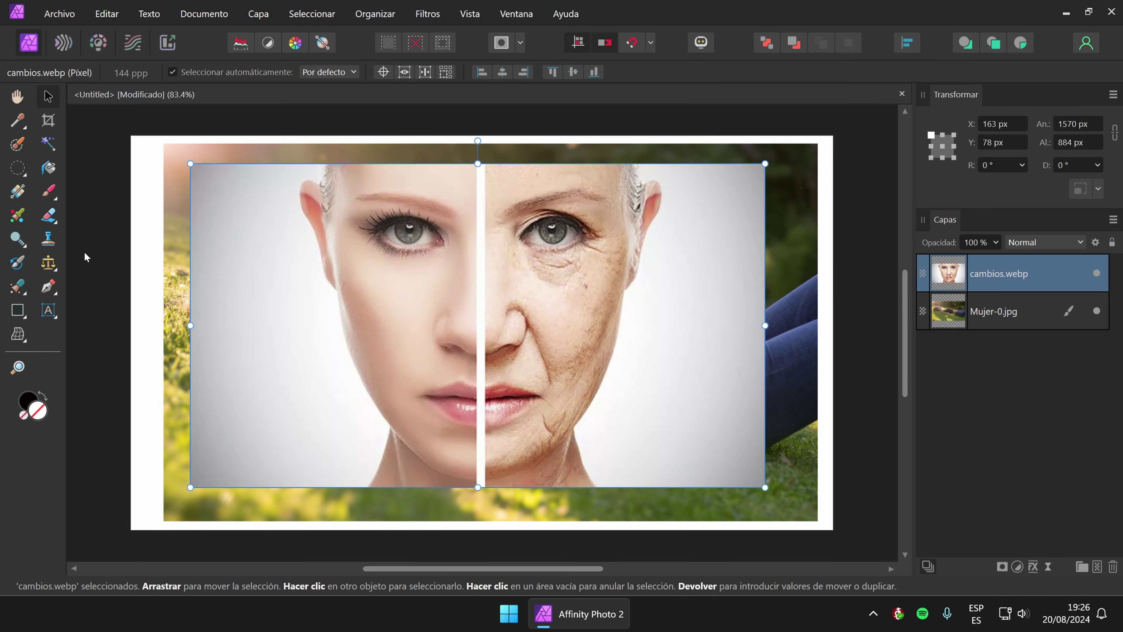
click(48, 262)
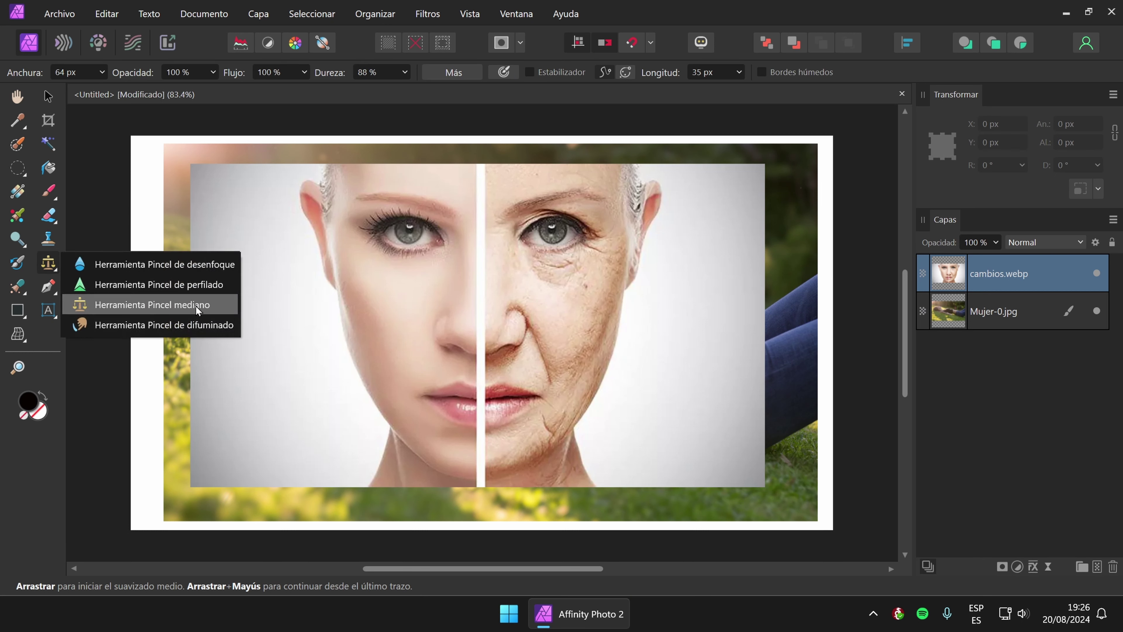
click(196, 306)
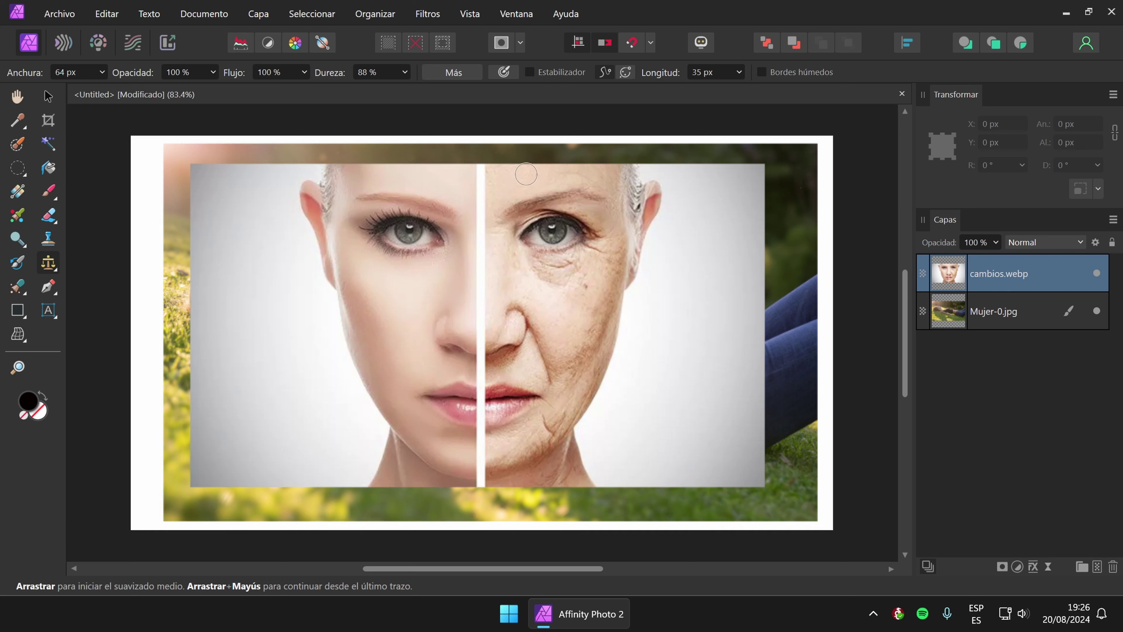
drag(495, 175, 527, 175)
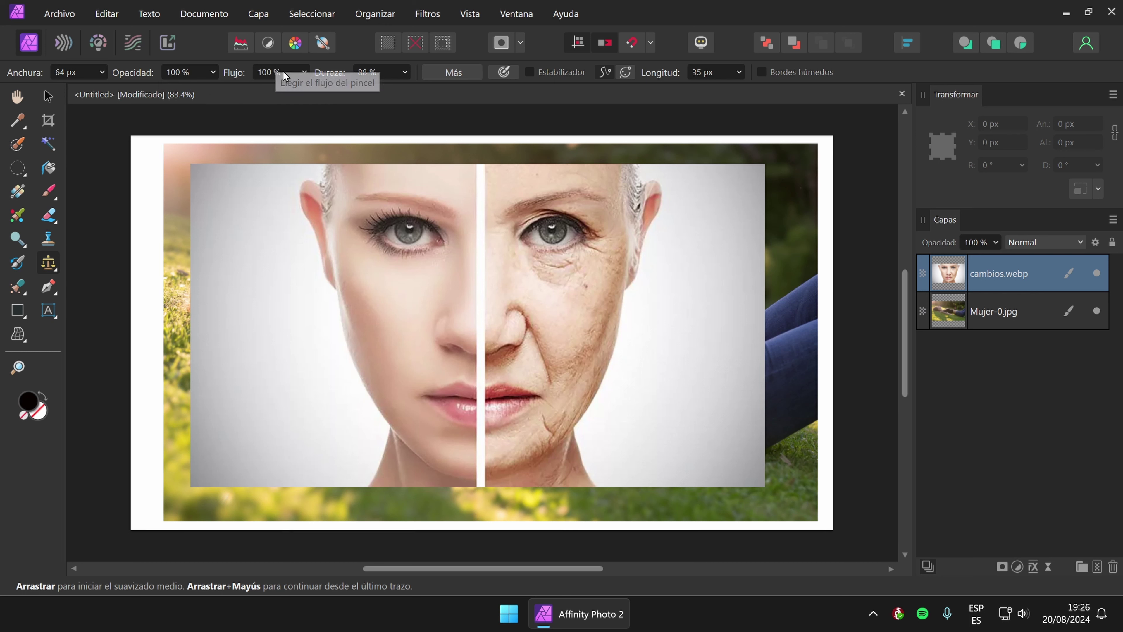
At 100% hardness and 134 px, smooth the aged forehead, cheek and brow wrinkles.
click(404, 72)
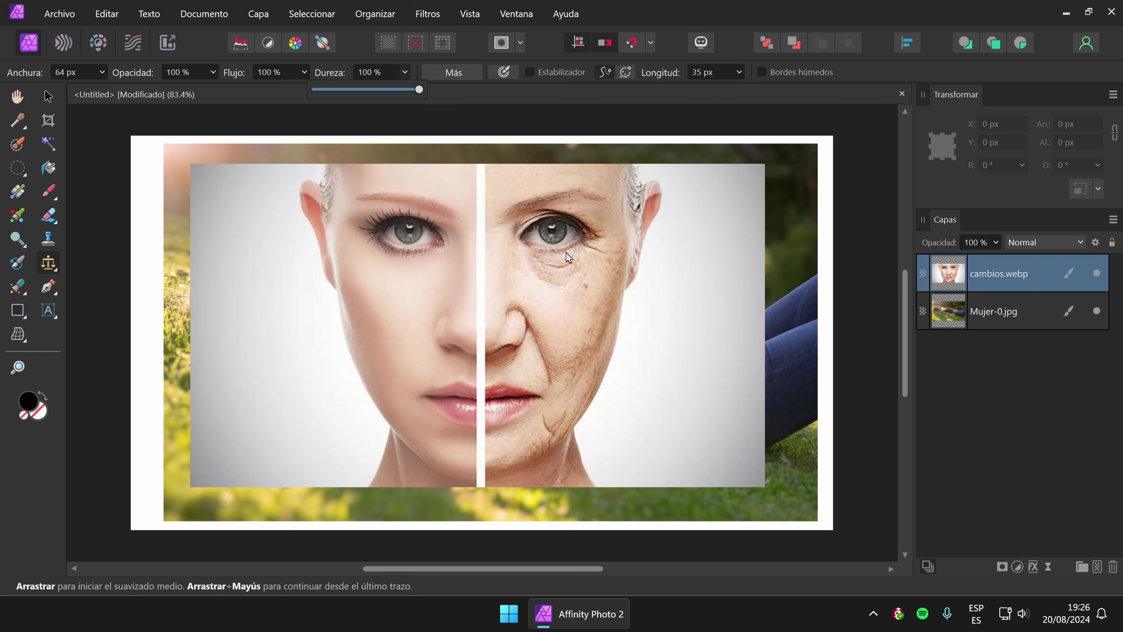
click(101, 70)
click(103, 73)
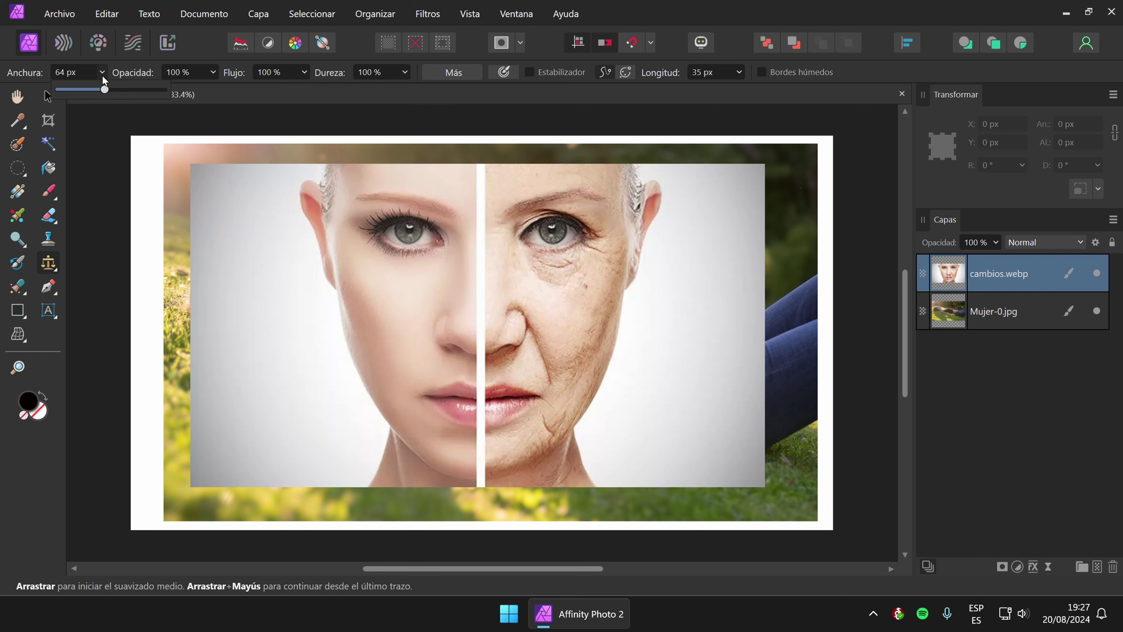
click(115, 90)
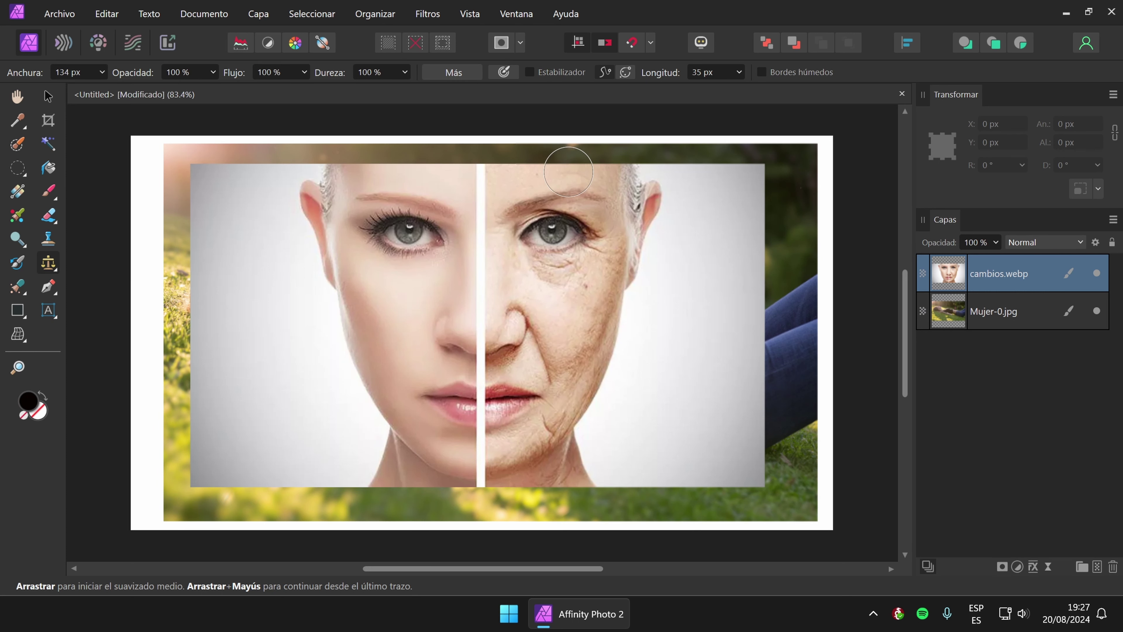
mouse_move(617, 179)
mouse_down()
mouse_move(514, 173)
mouse_move(500, 263)
mouse_move(542, 324)
mouse_up()
mouse_move(581, 368)
mouse_down()
mouse_move(590, 351)
mouse_move(526, 447)
mouse_move(537, 444)
mouse_move(542, 298)
mouse_move(514, 333)
mouse_up()
mouse_move(607, 181)
mouse_down()
mouse_move(579, 160)
mouse_move(544, 175)
mouse_move(526, 208)
mouse_move(504, 194)
mouse_up()
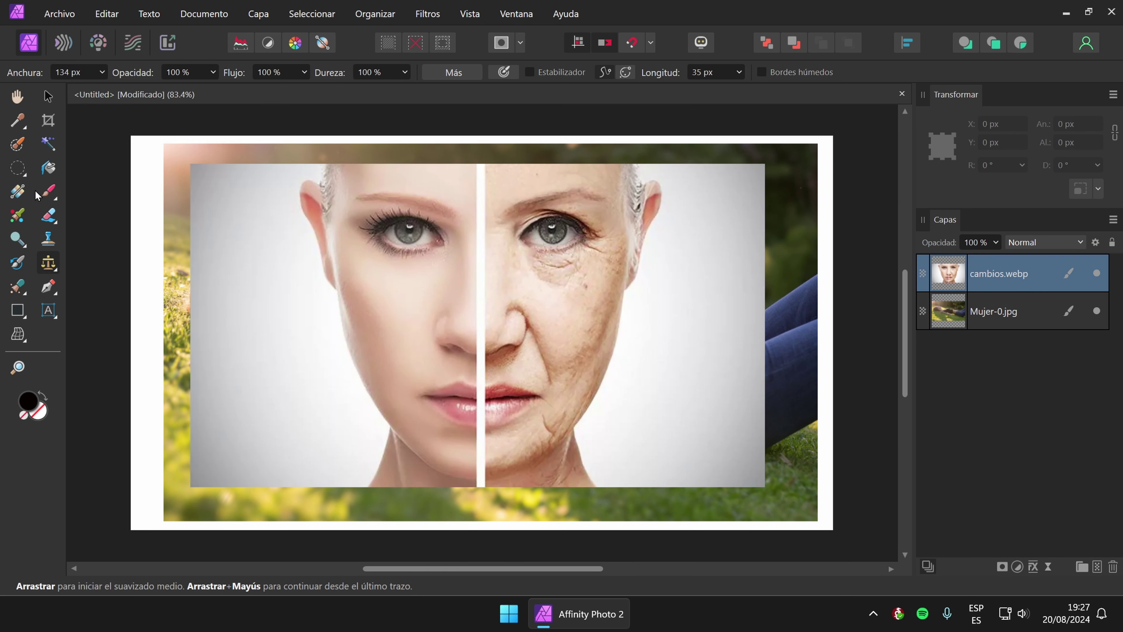
click(48, 270)
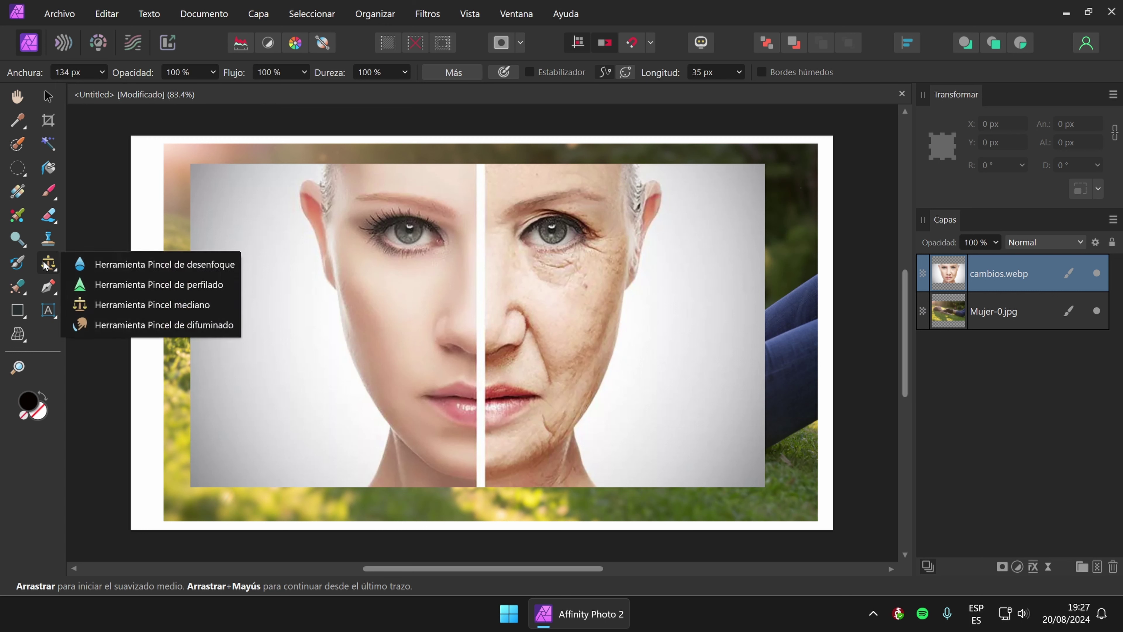
click(180, 313)
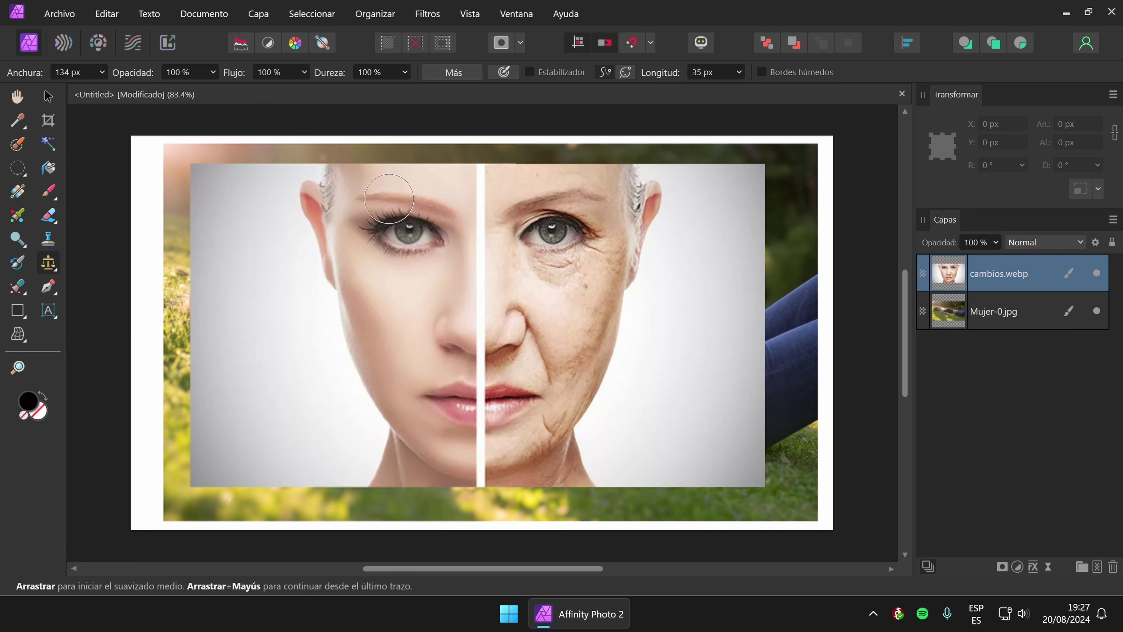
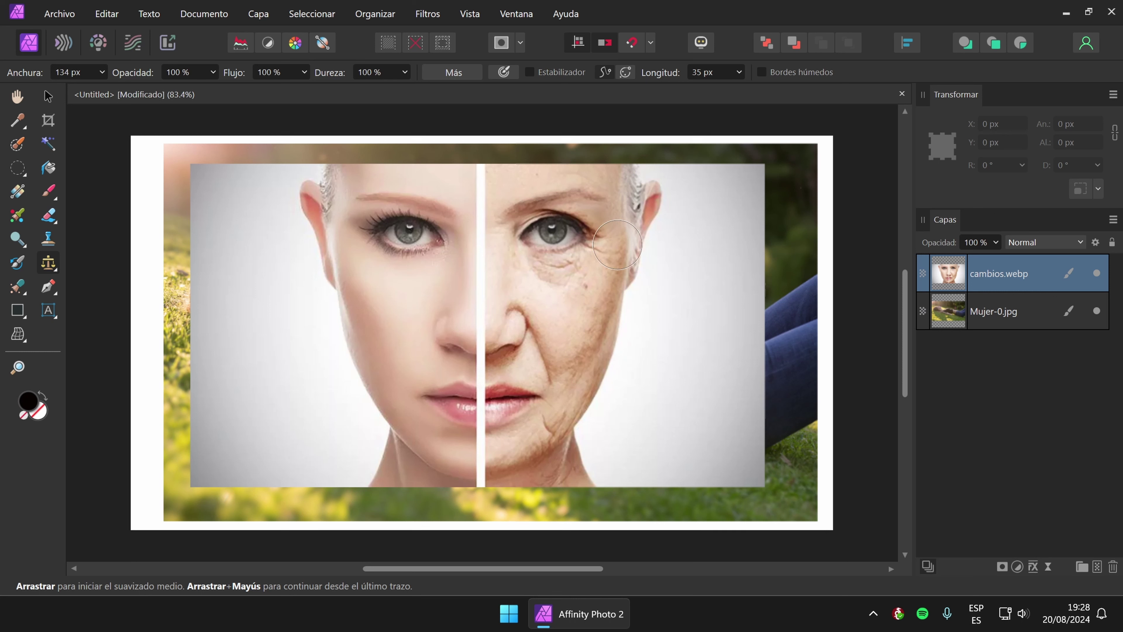
Select the Smudge Brush and hide the cambios.webp faces layer.
click(51, 267)
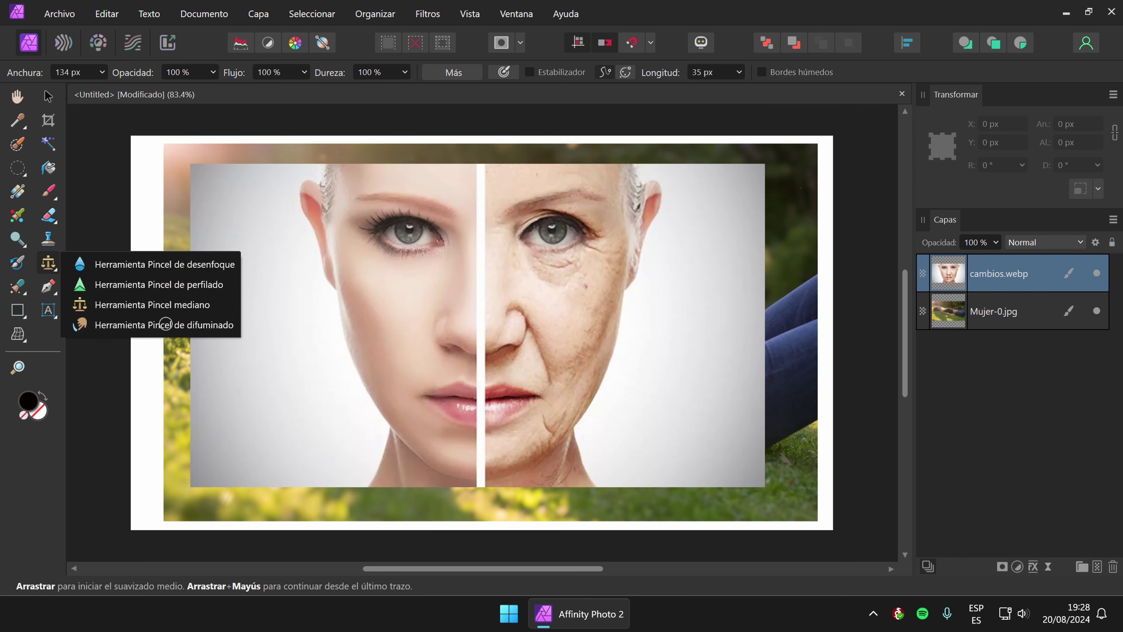
click(167, 326)
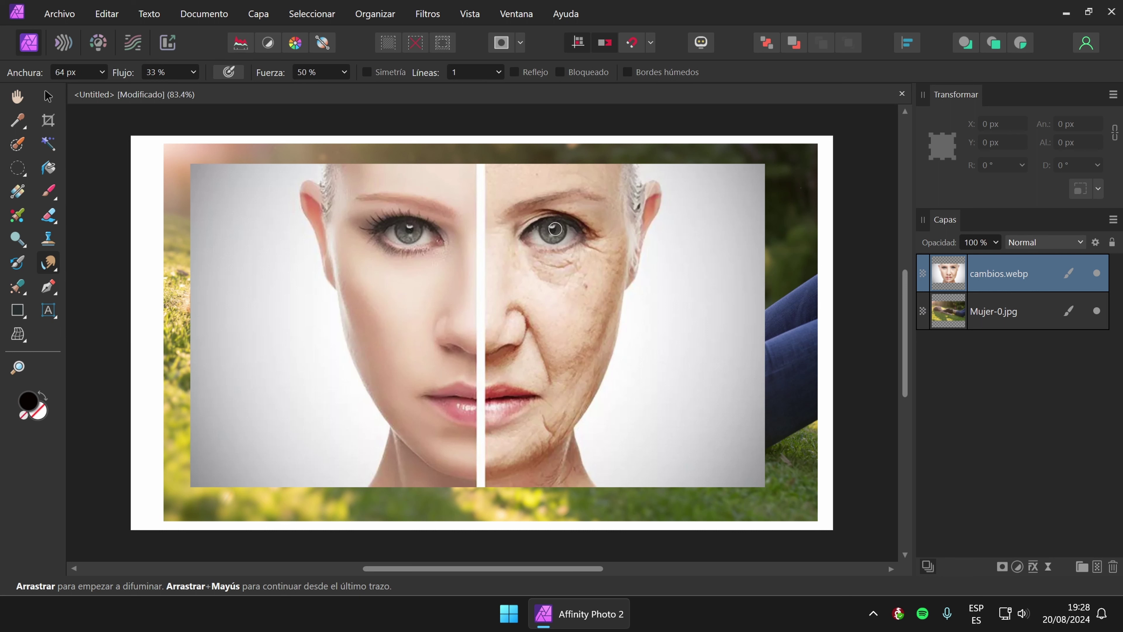
click(50, 263)
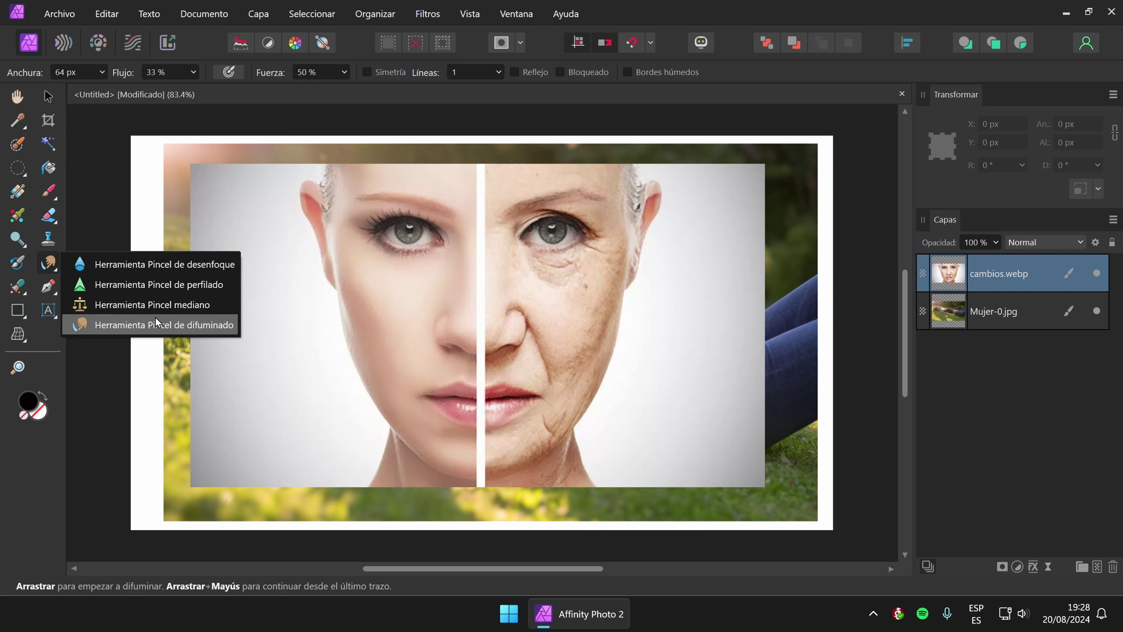
click(198, 325)
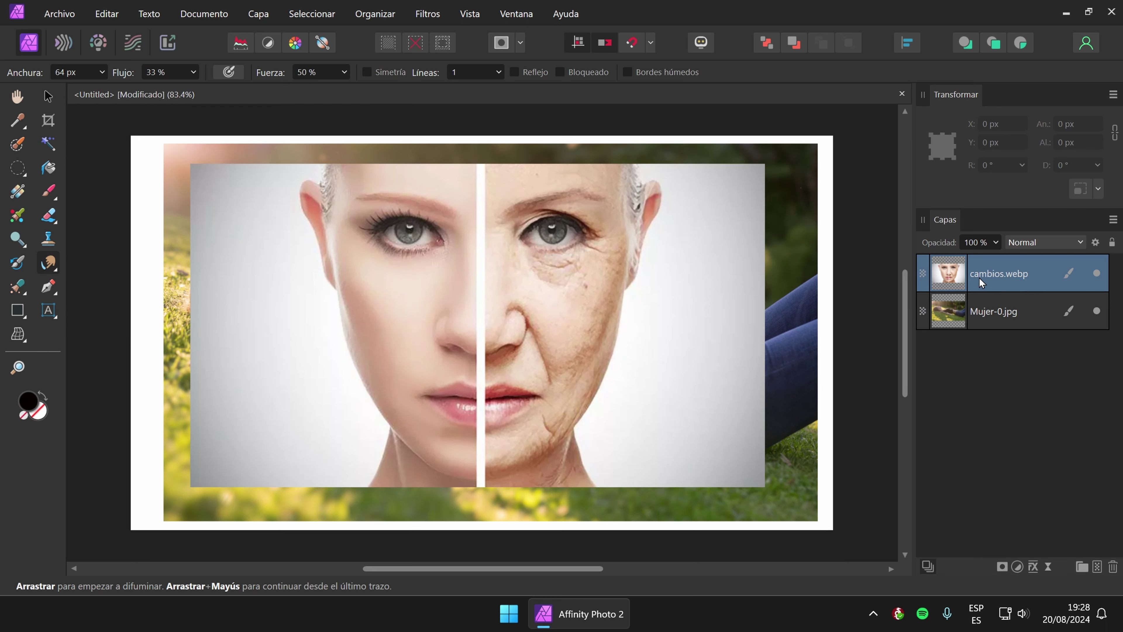
alt+click(952, 306)
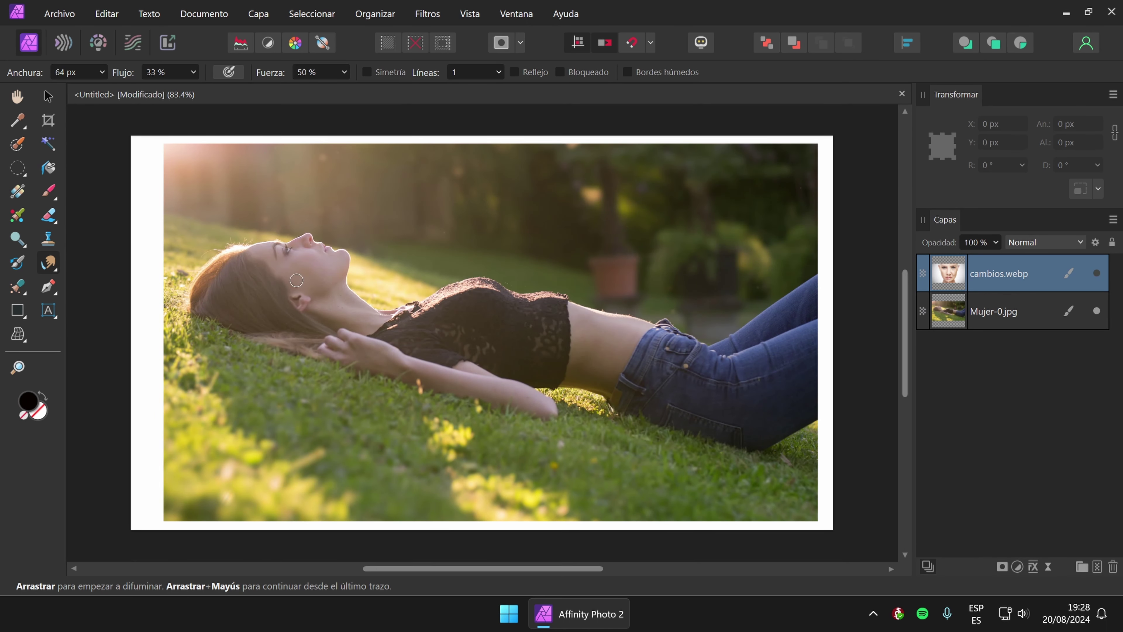
scroll(296, 280, up, 4)
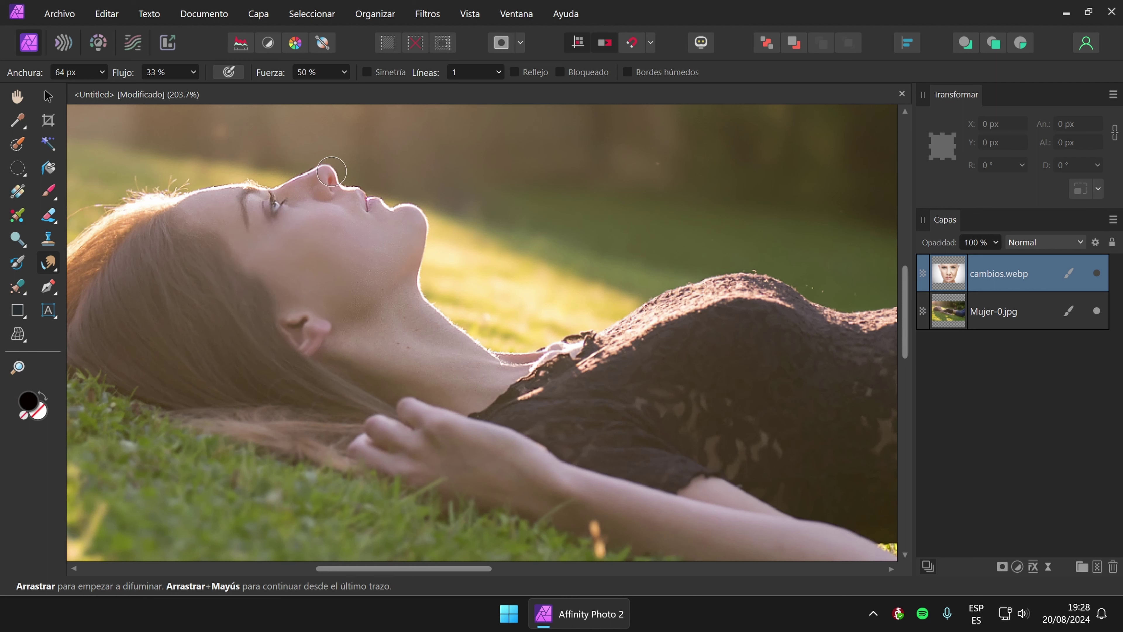
click(1010, 315)
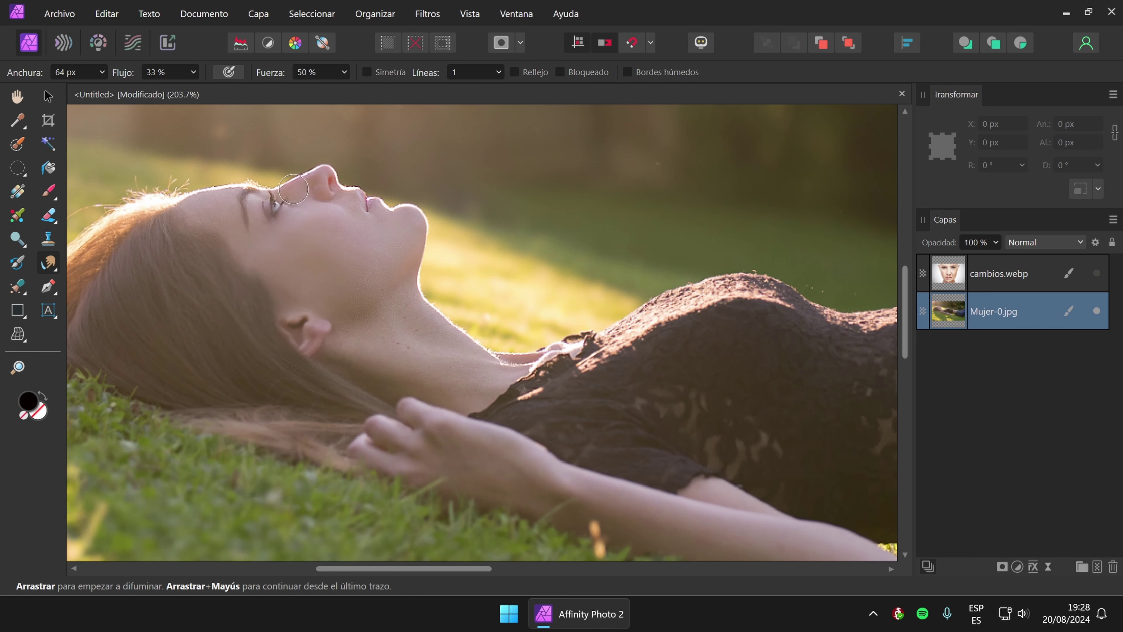
mouse_move(334, 167)
mouse_down()
mouse_move(305, 183)
mouse_move(334, 164)
mouse_move(323, 187)
mouse_move(341, 169)
mouse_move(318, 186)
mouse_move(330, 164)
mouse_move(318, 176)
mouse_move(322, 153)
mouse_move(289, 192)
mouse_move(314, 168)
mouse_move(291, 189)
mouse_move(301, 170)
mouse_move(311, 176)
mouse_move(318, 161)
mouse_move(316, 182)
mouse_move(328, 150)
mouse_up()
mouse_move(402, 221)
mouse_down()
mouse_move(428, 212)
mouse_move(429, 202)
mouse_move(406, 218)
mouse_move(421, 189)
mouse_up()
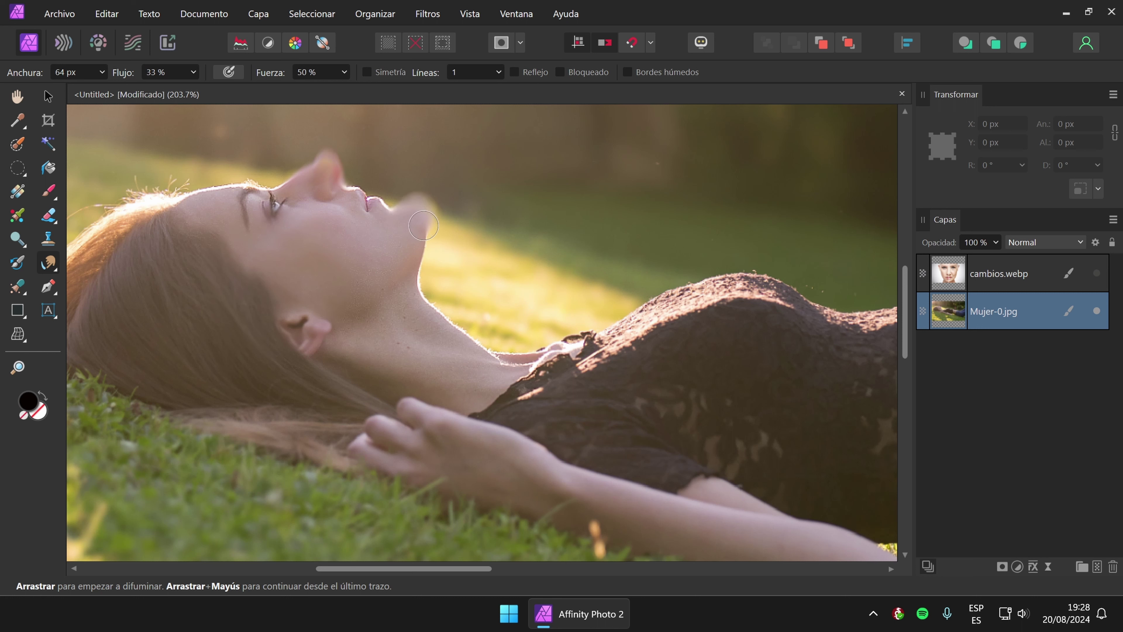
key(ctrl+z)
key(ctrl+z)
key(ctrl+z)
key(ctrl+z)
key(ctrl+z)
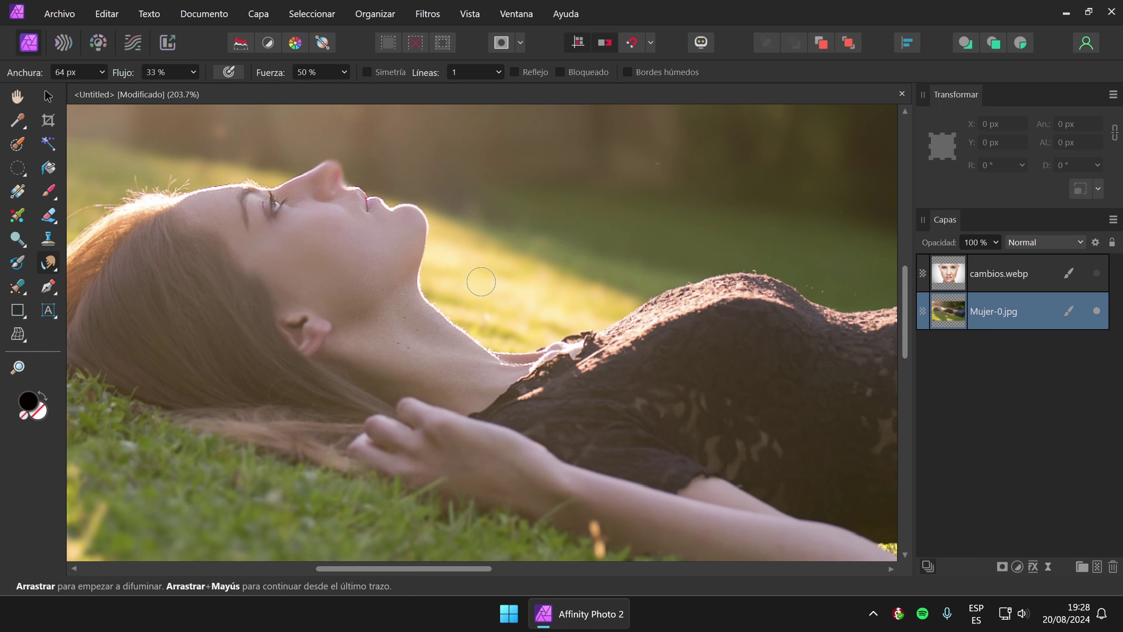
key(ctrl+z)
key(ctrl+z)
key(ctrl+z)
click(48, 269)
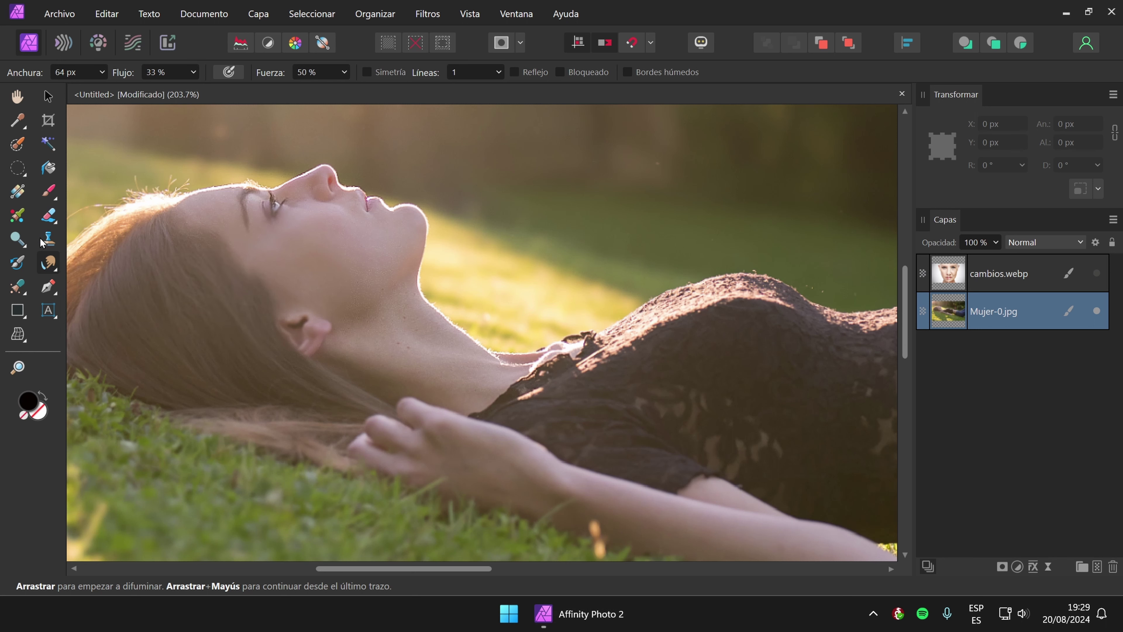
Choose the Healing Brush, undo the accidental invert, and add a Pixel layer above cambios.webp.
click(26, 294)
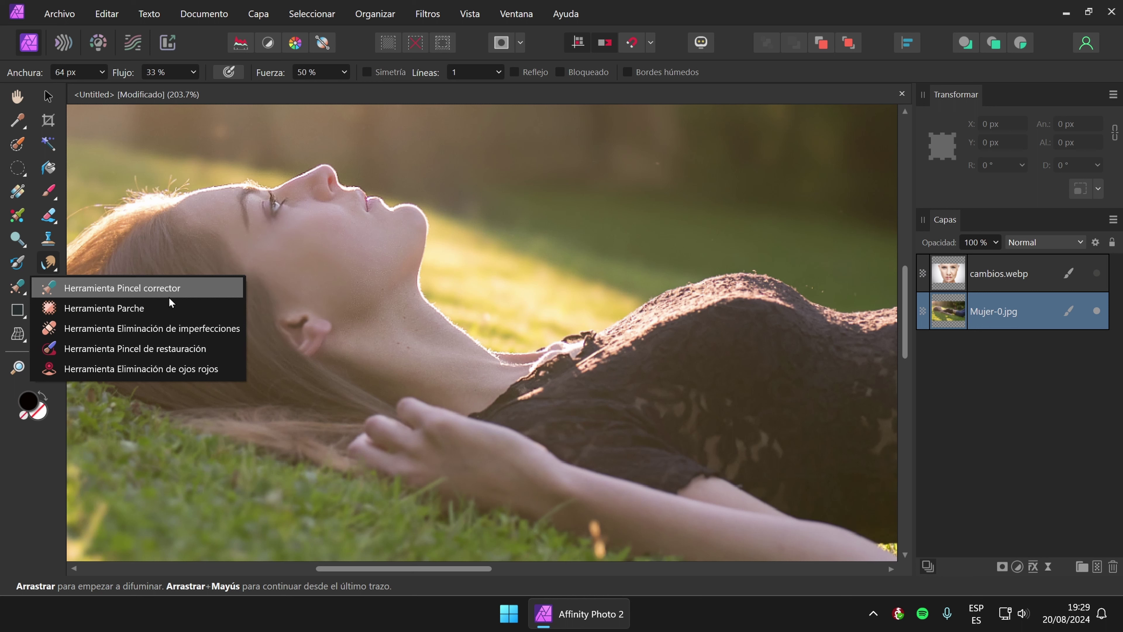
click(152, 289)
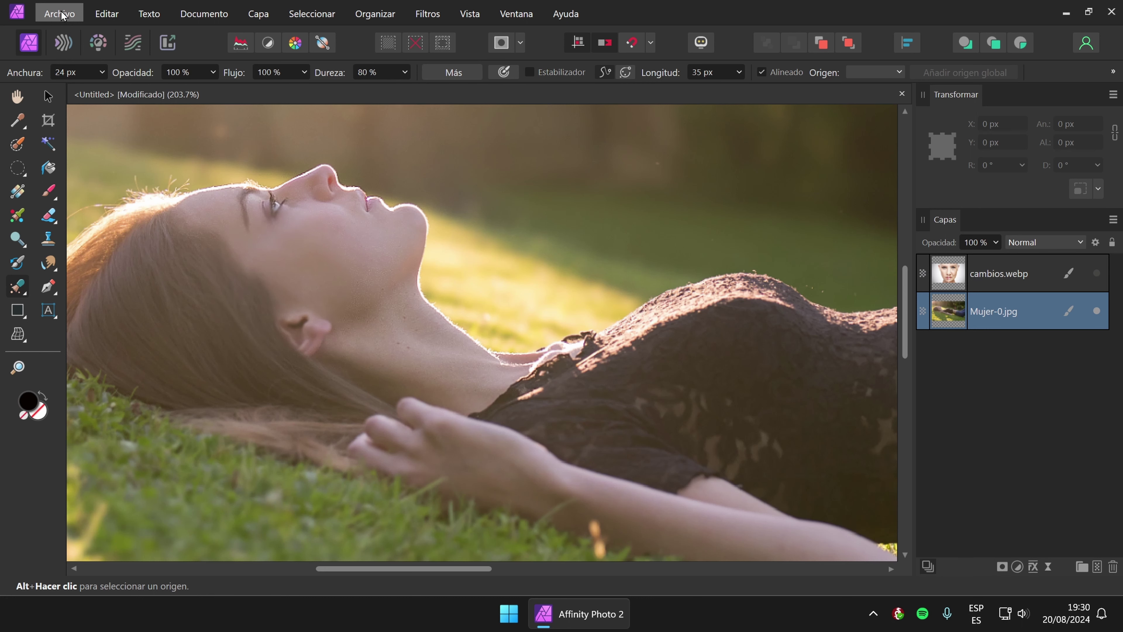
key(ctrl+i)
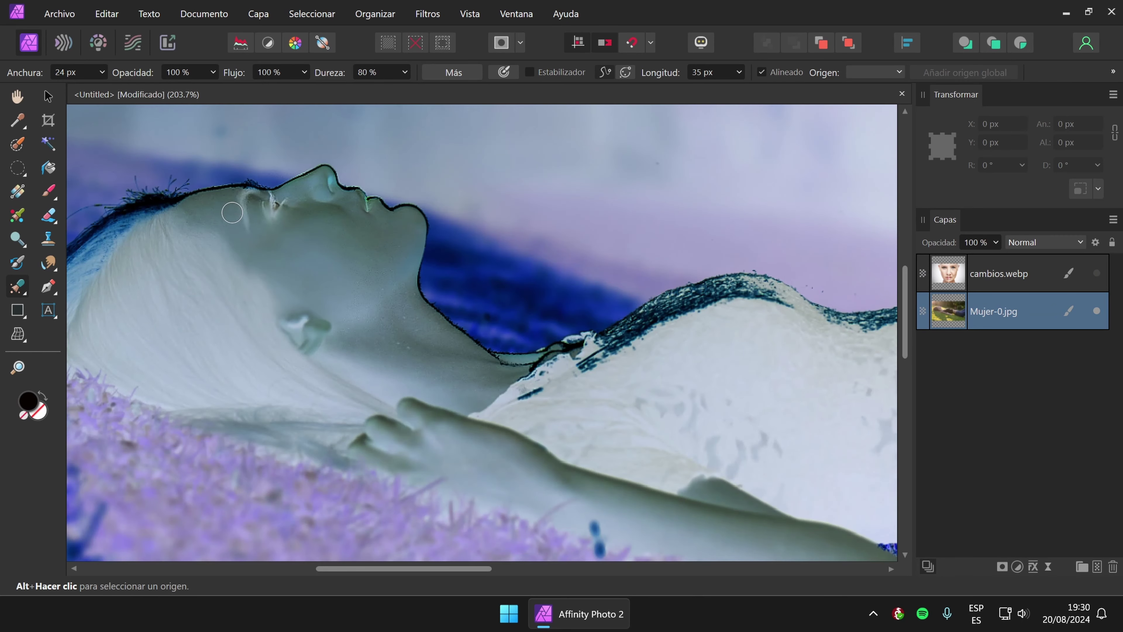
key(ctrl+z)
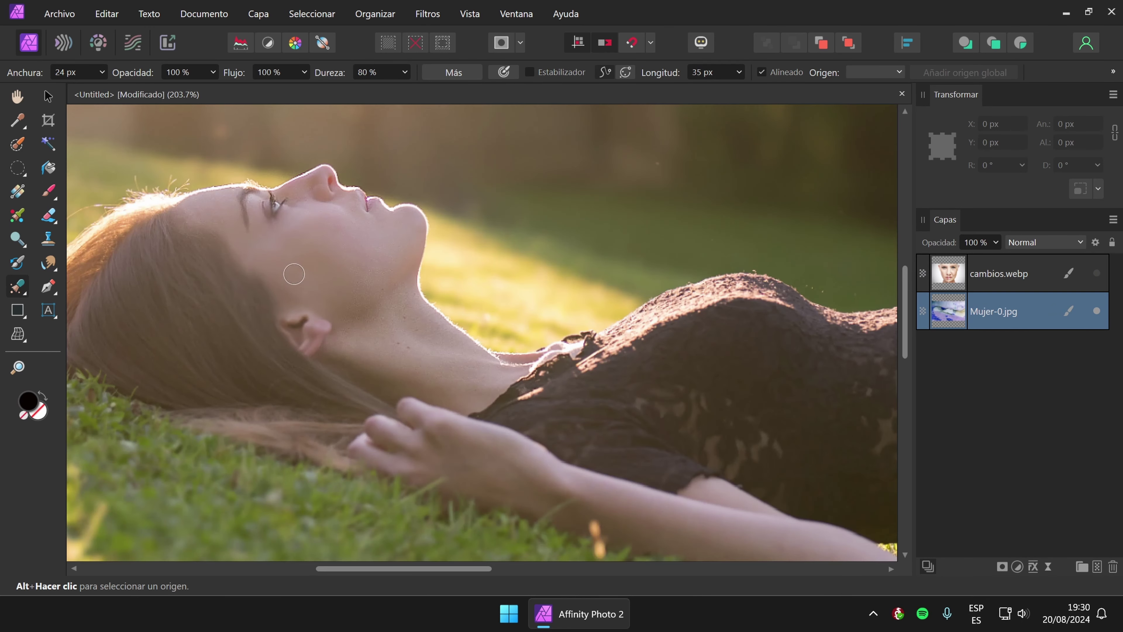
key(ctrl+shift+z)
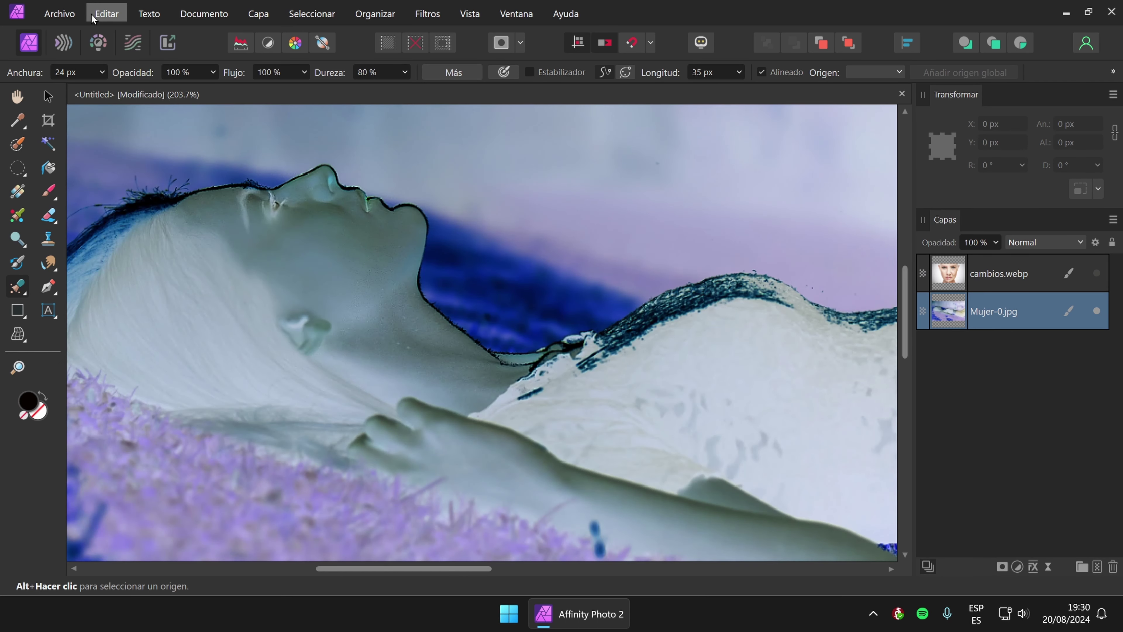
key(ctrl+z)
click(1002, 270)
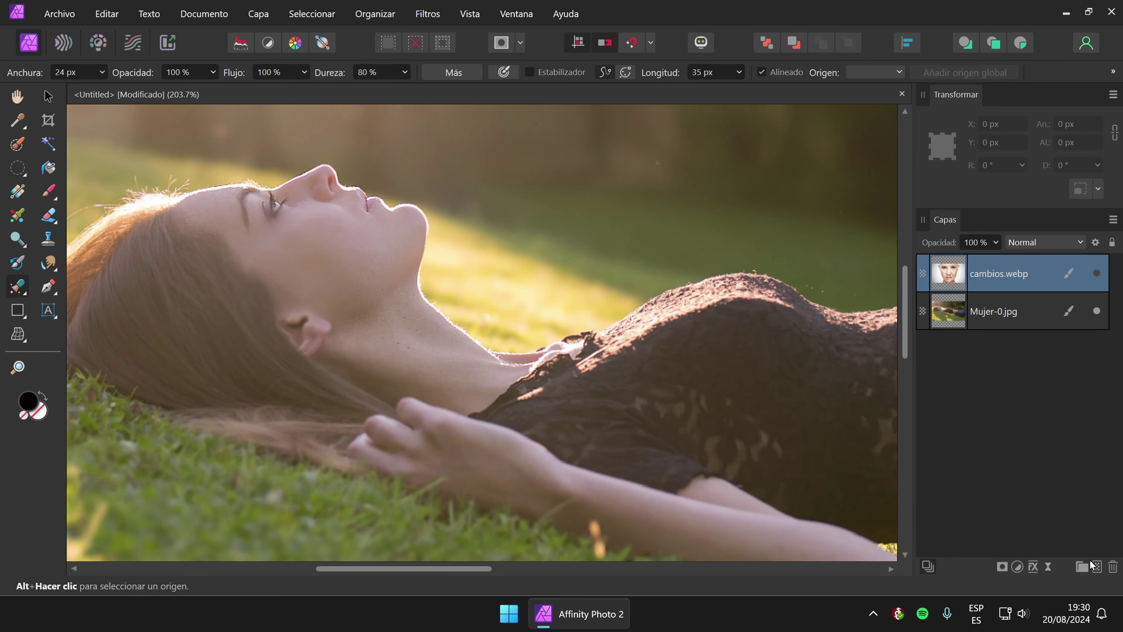
click(1097, 567)
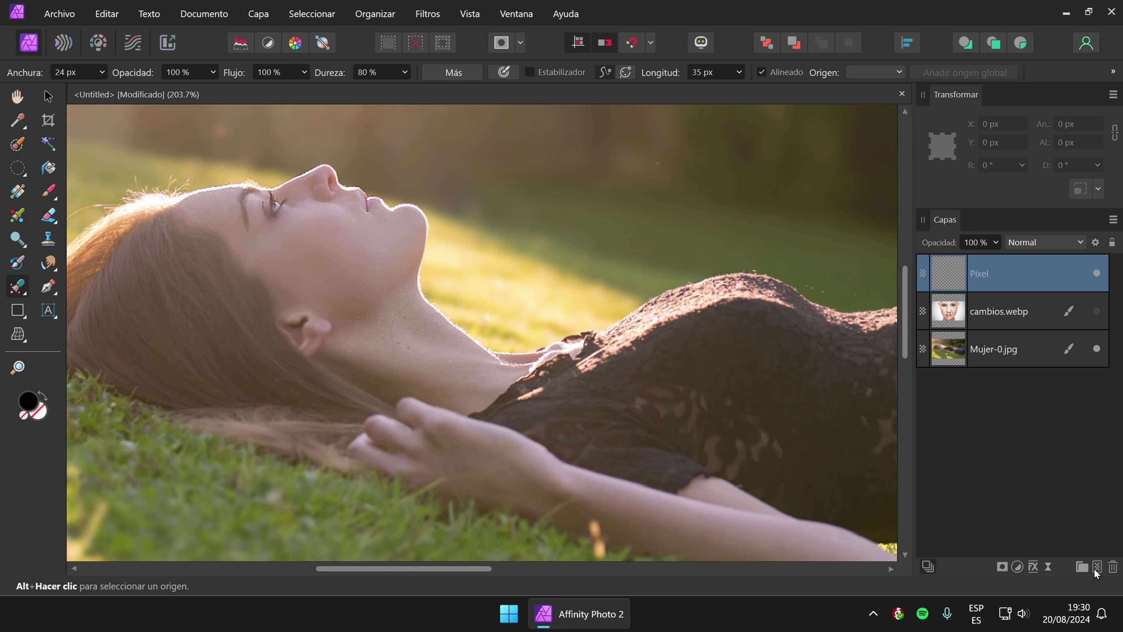
Place pareja.webp from file, dragging it across most of the fitted canvas.
click(59, 14)
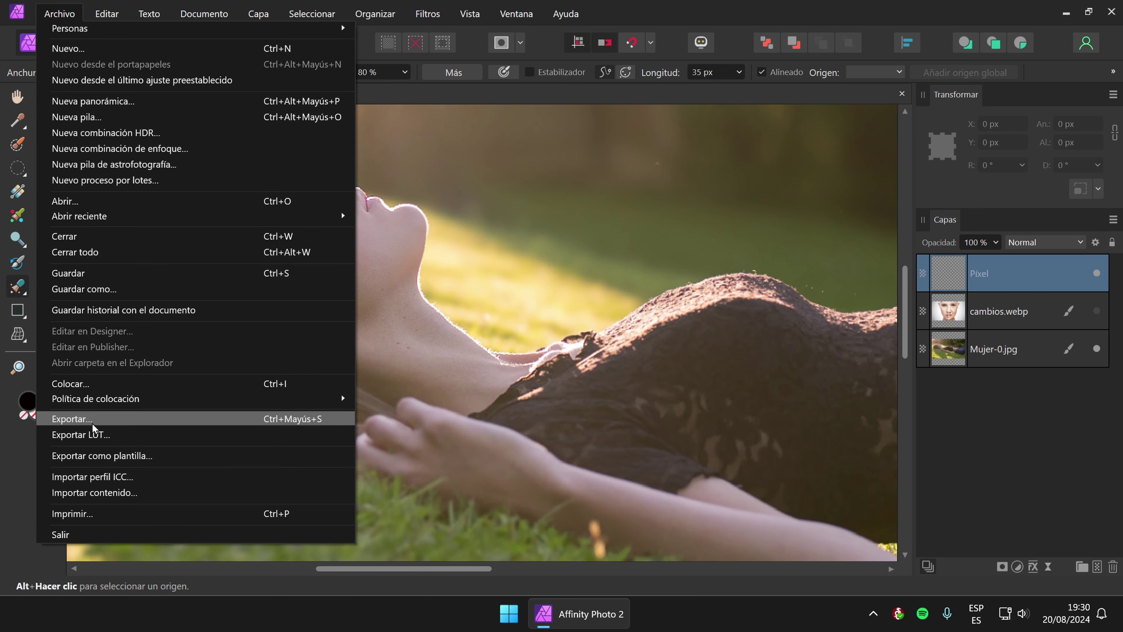
click(117, 387)
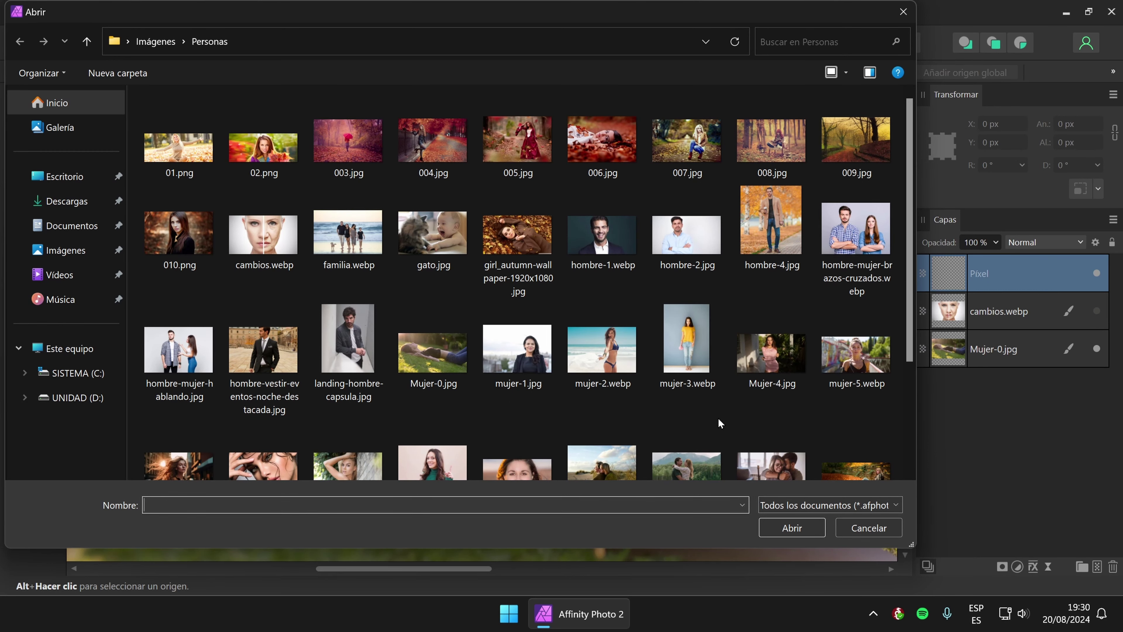
click(755, 357)
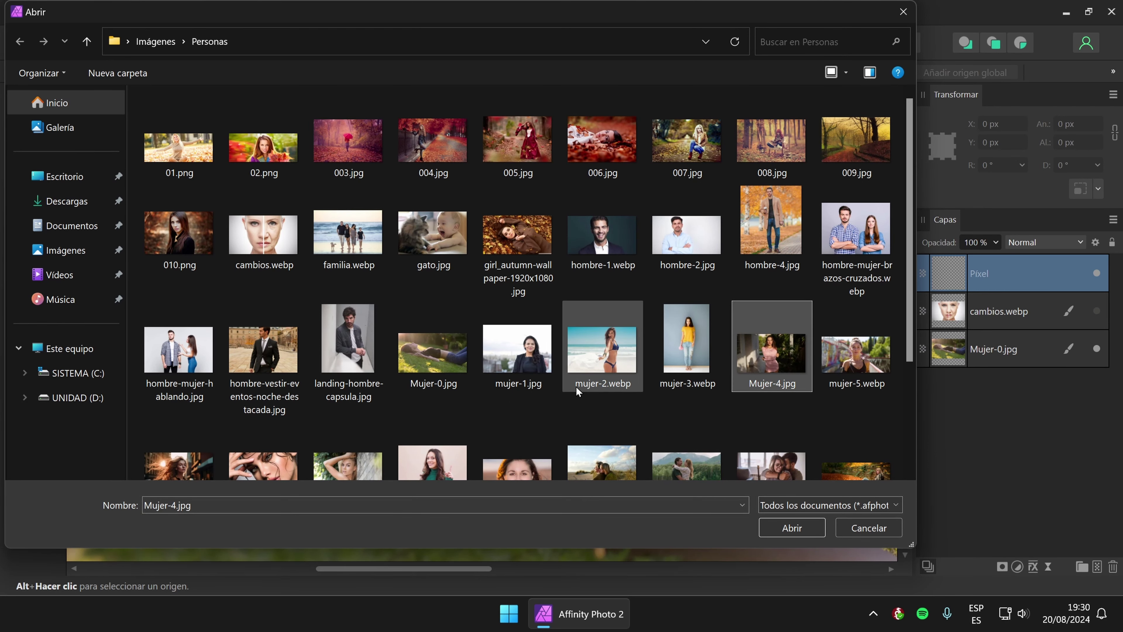
scroll(552, 385, down, 3)
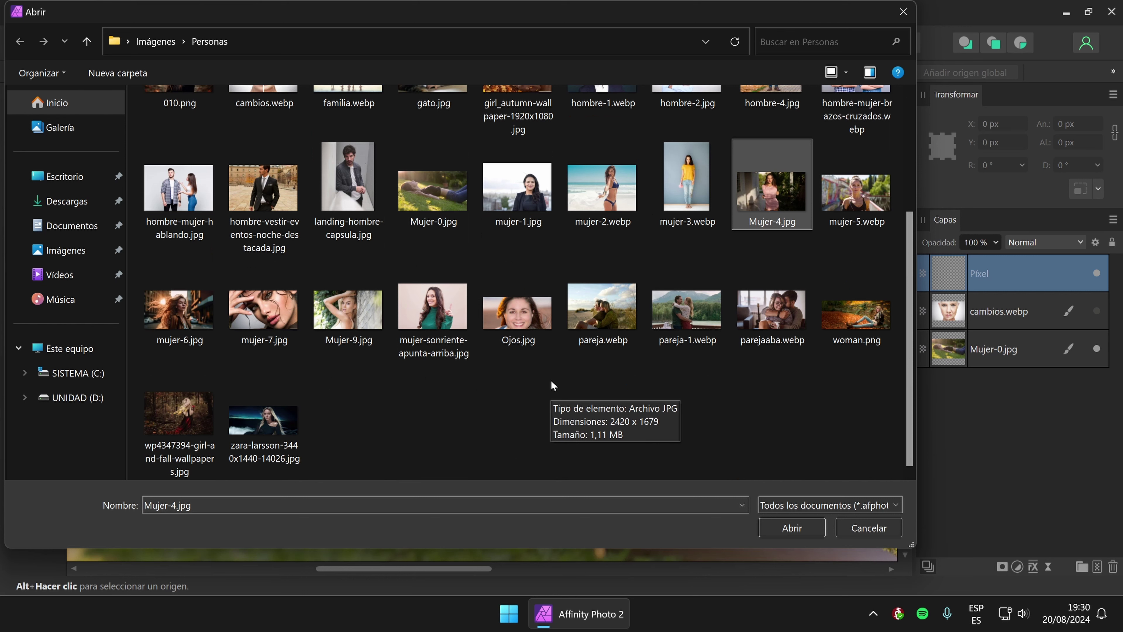
click(617, 315)
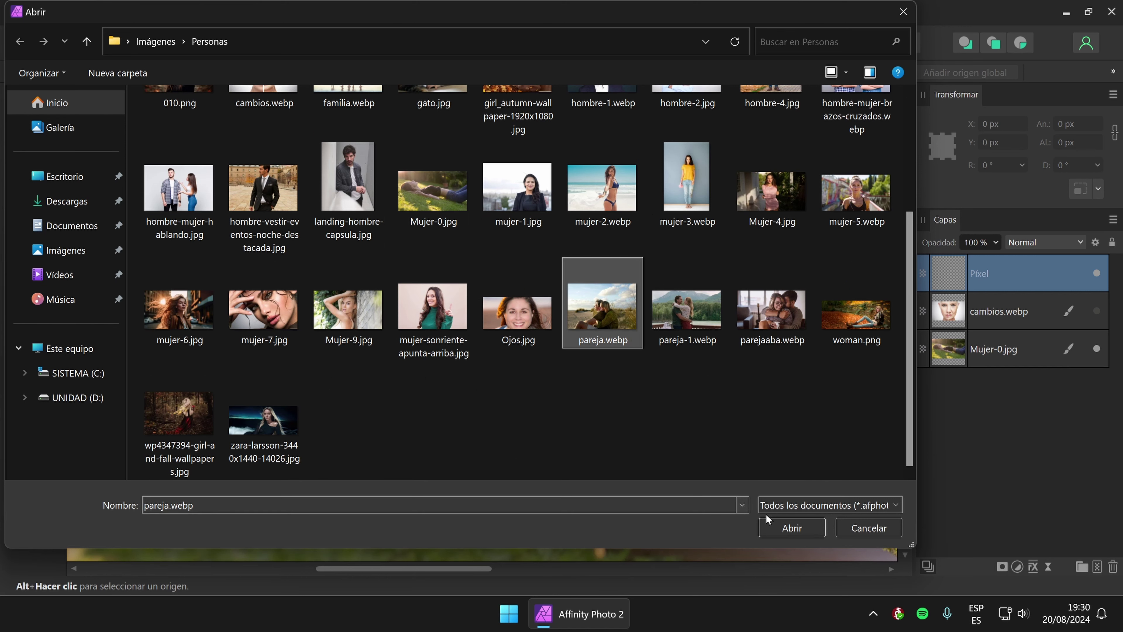
click(771, 526)
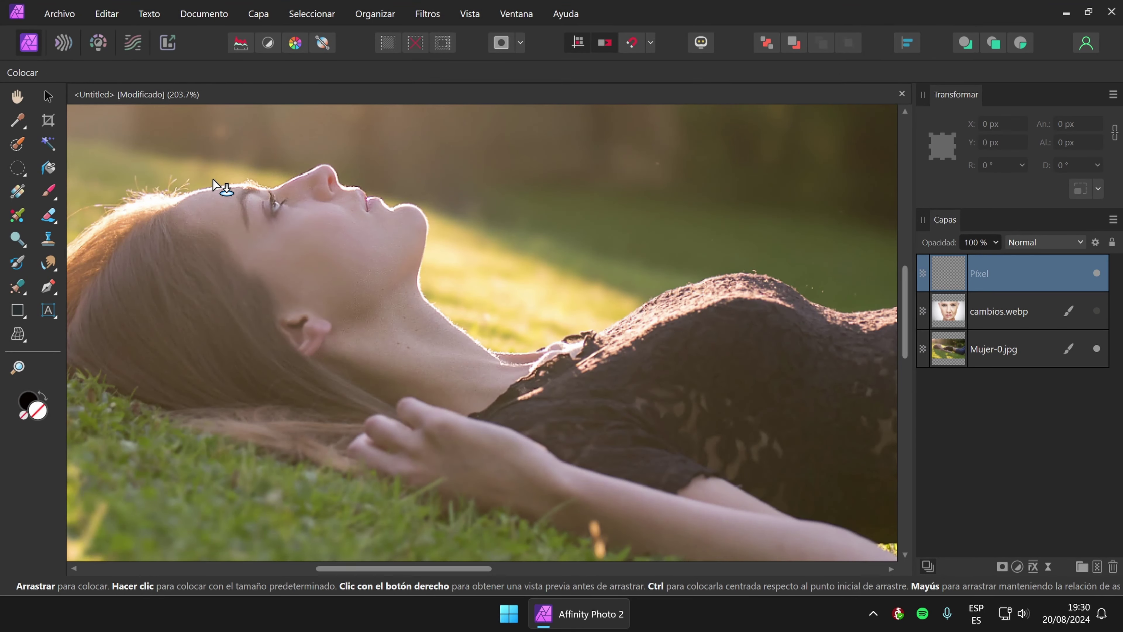
key(ctrl+0)
drag(165, 156, 729, 526)
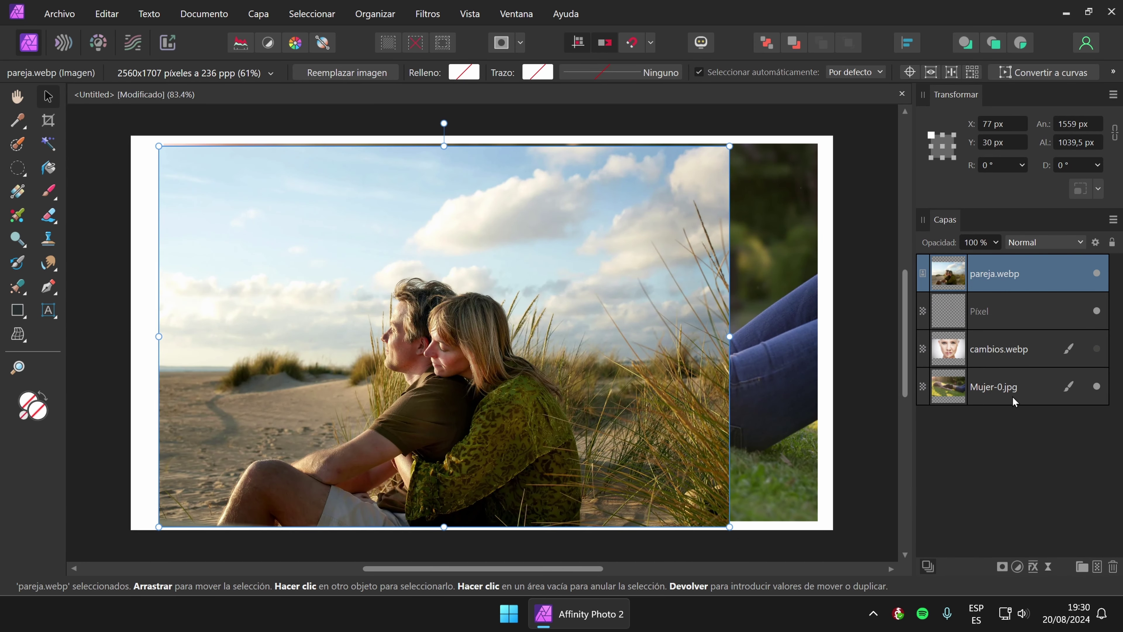
Hide the Mujer-0.jpg layer, zoom onto the couple's arms, and select the Healing Brush.
click(1096, 386)
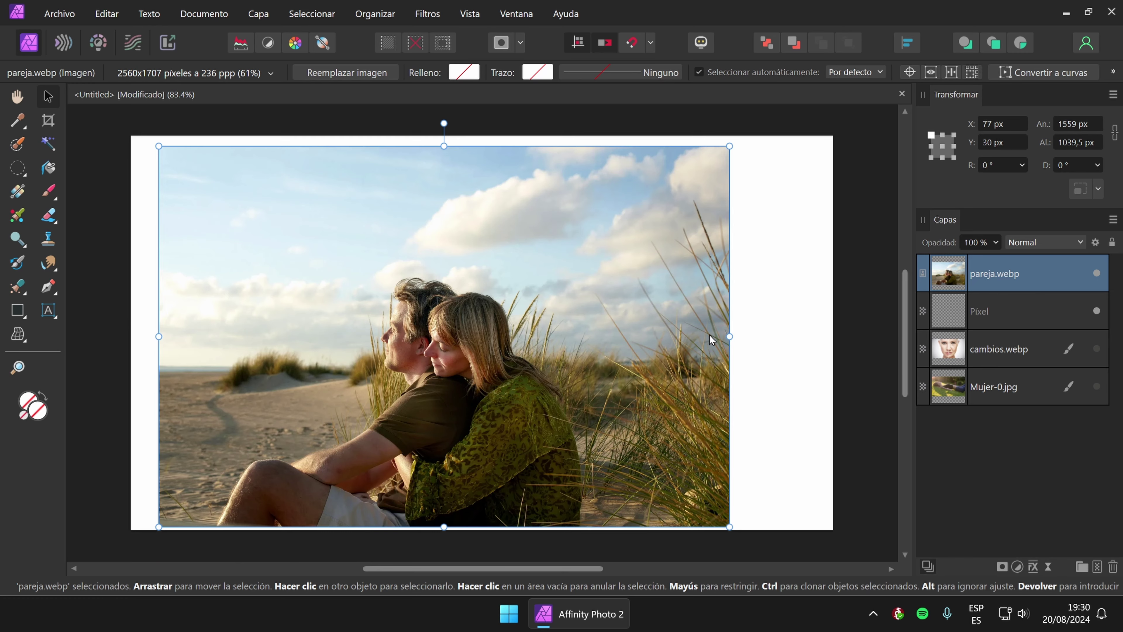
scroll(710, 335, up, 3)
drag(521, 394, 629, 326)
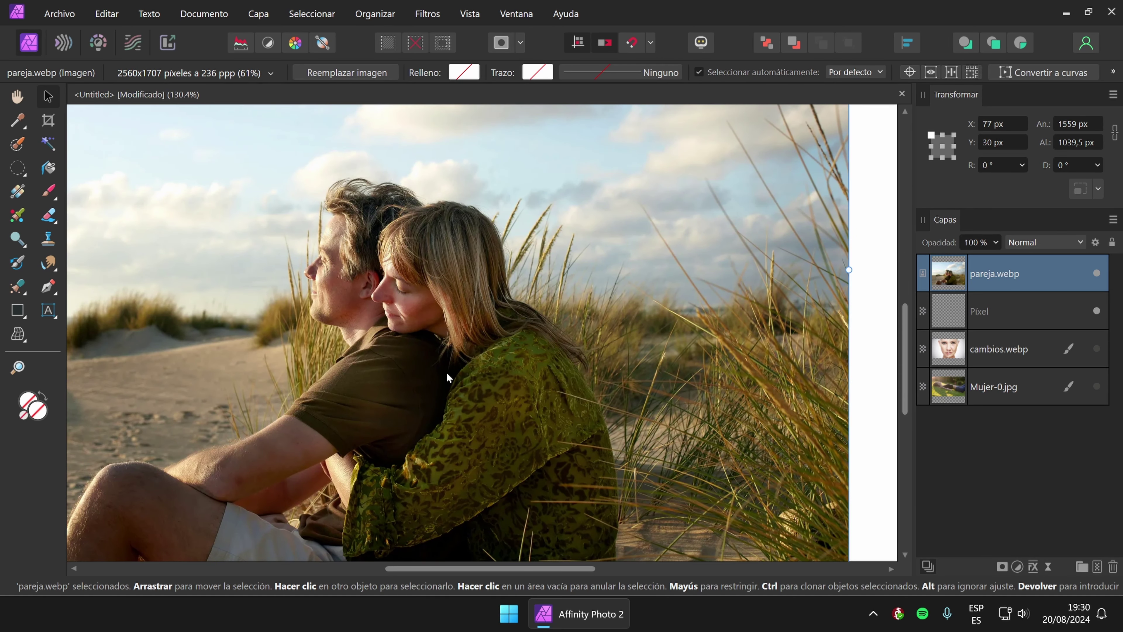
scroll(447, 372, up, 3)
drag(364, 407, 489, 318)
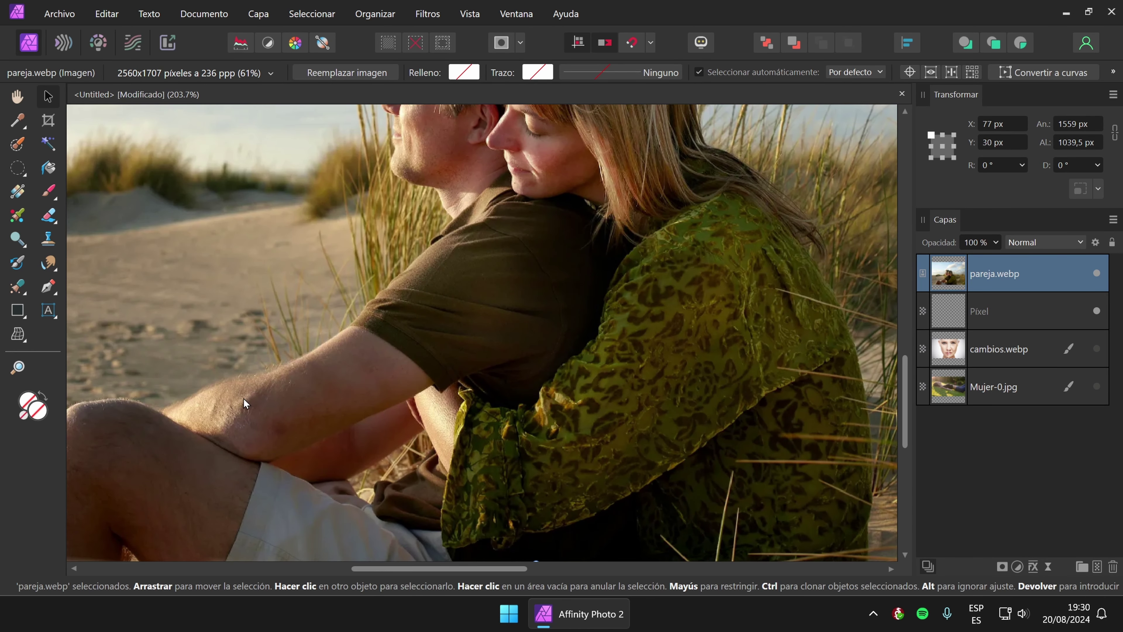
click(24, 286)
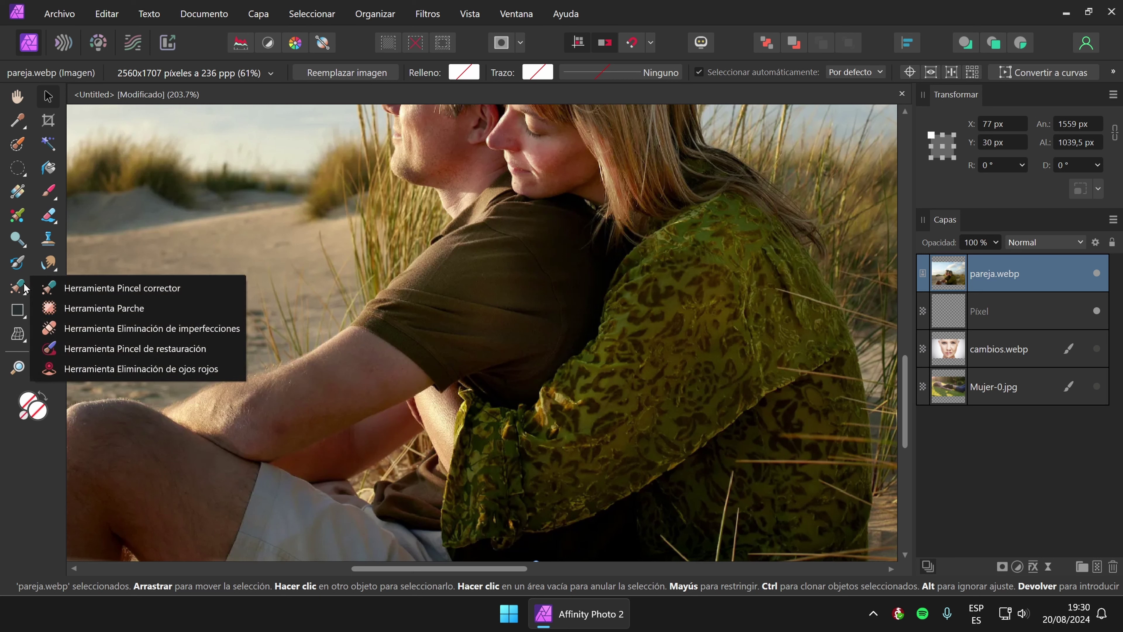
click(149, 291)
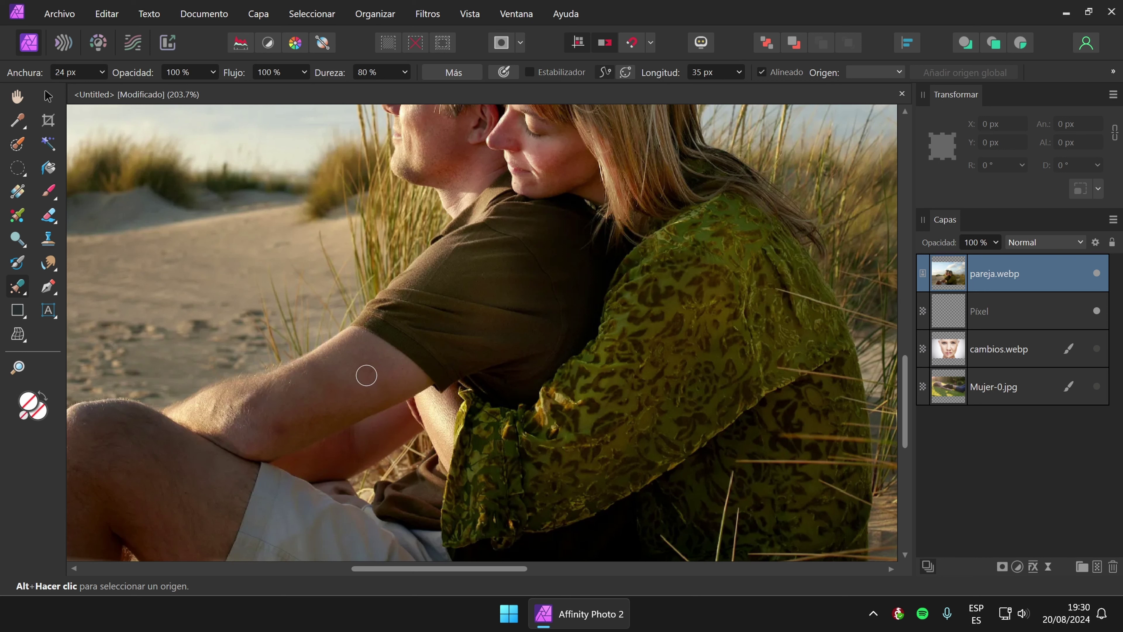
Rasterize the pareja.webp layer and rename it to 'pareja'.
right_click(1067, 275)
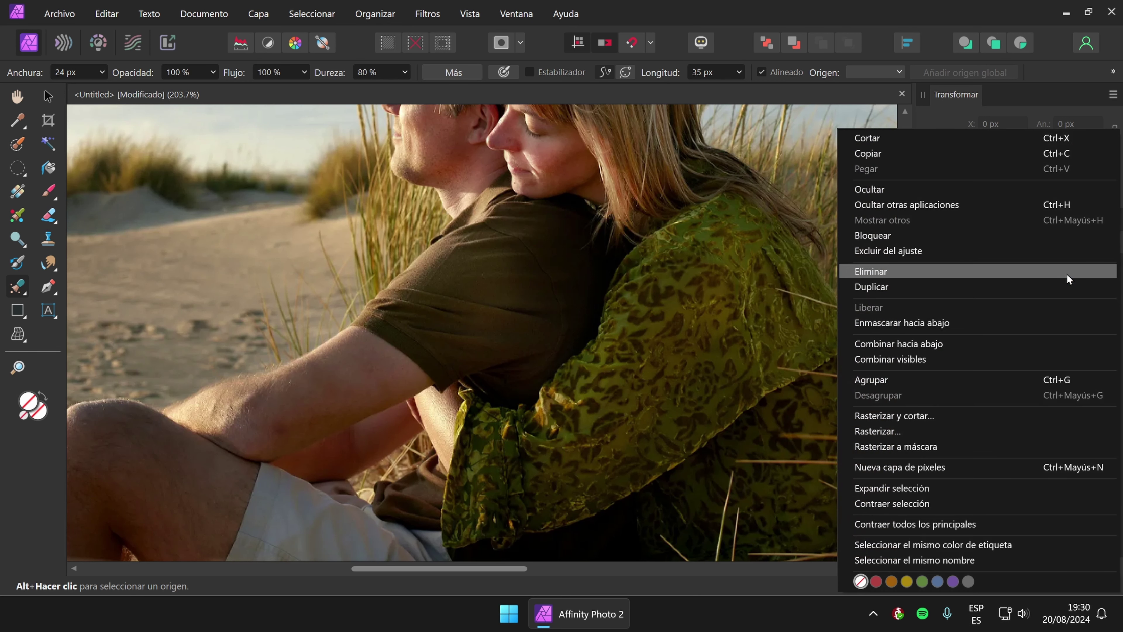
click(913, 430)
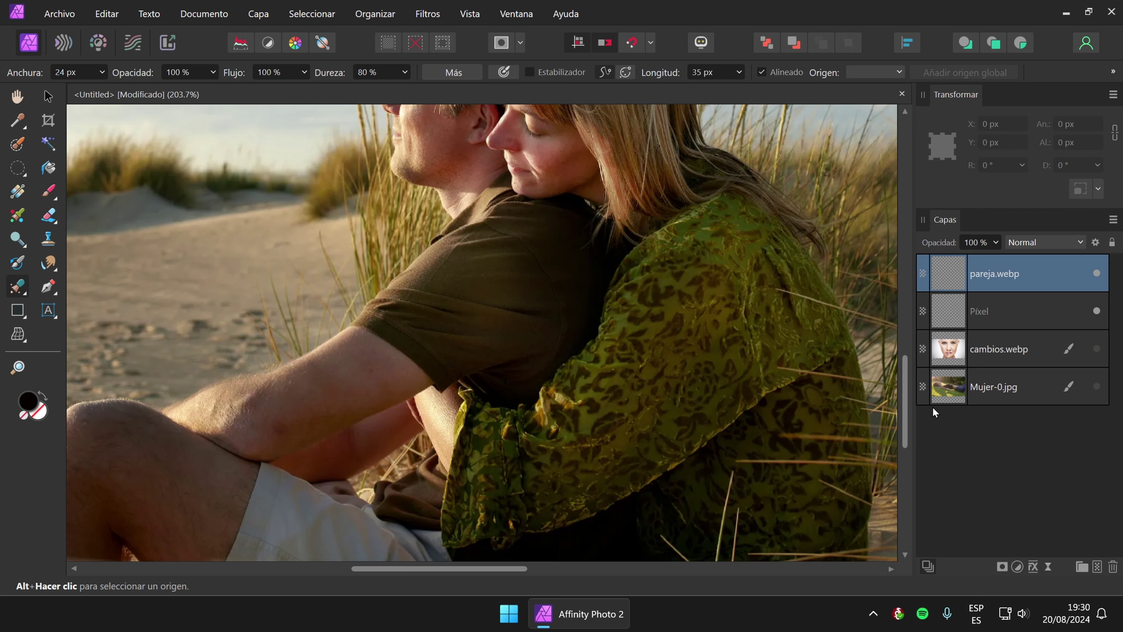
double_click(1000, 278)
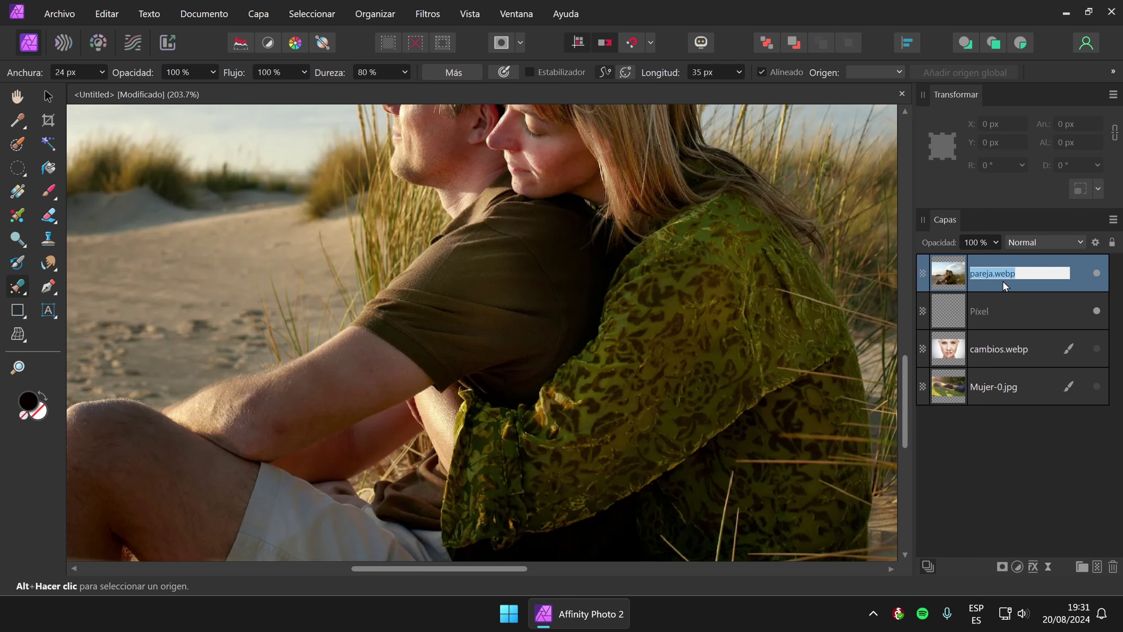
text(pareja)
key(Return)
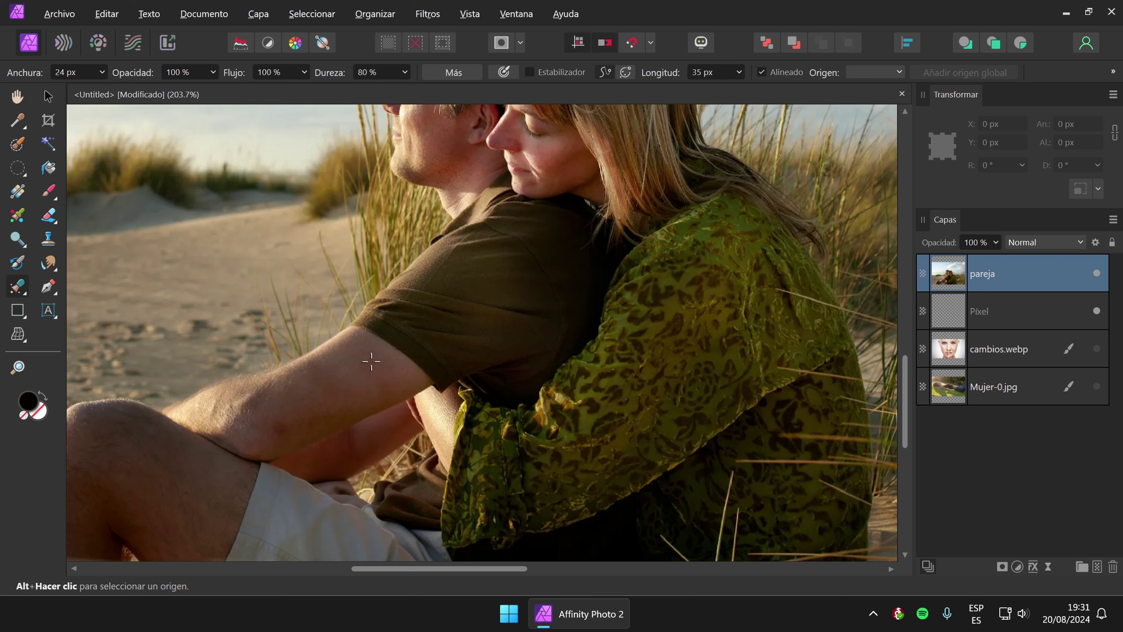
Set the clone source to Current Layer and clone smooth skin along the man's arm.
alt+click(359, 374)
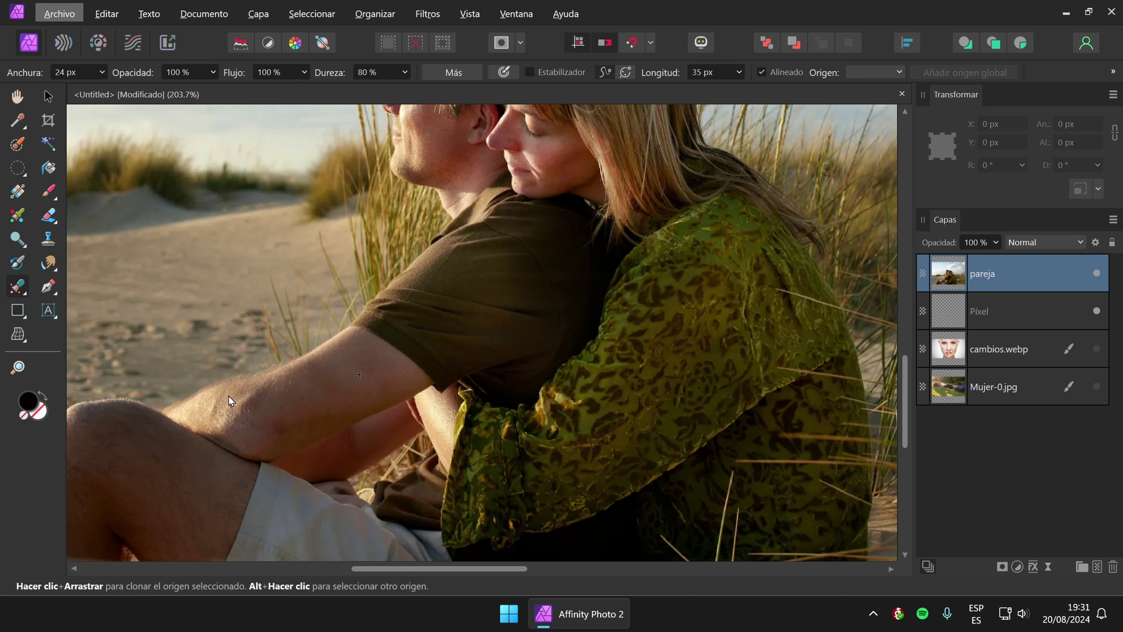
drag(238, 397, 221, 404)
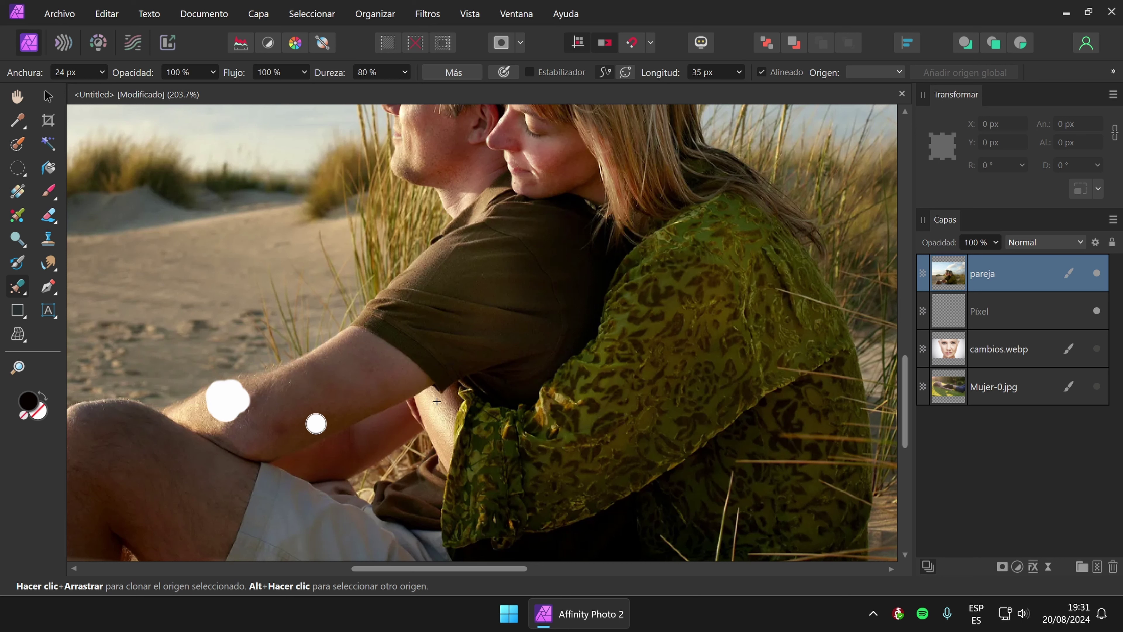
key(ctrl+z)
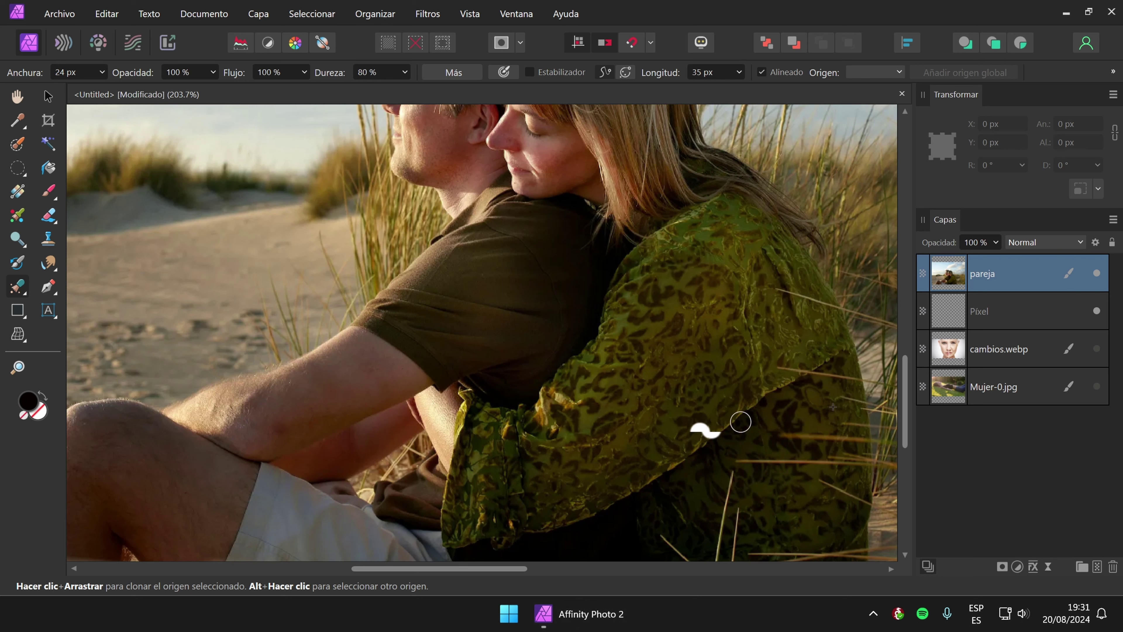
click(898, 75)
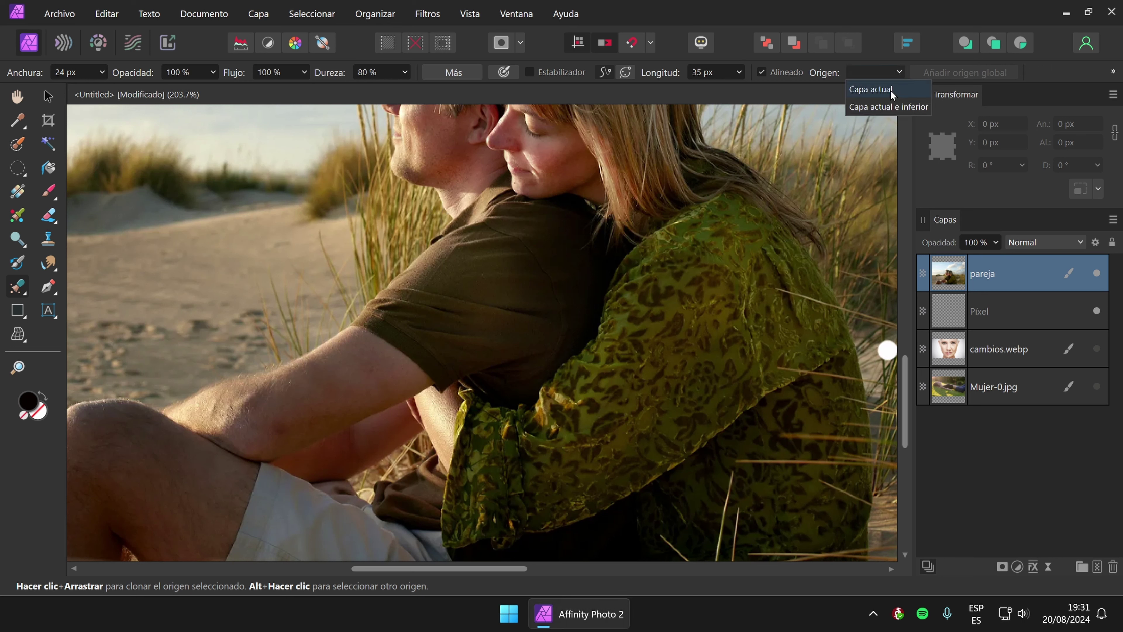
click(892, 86)
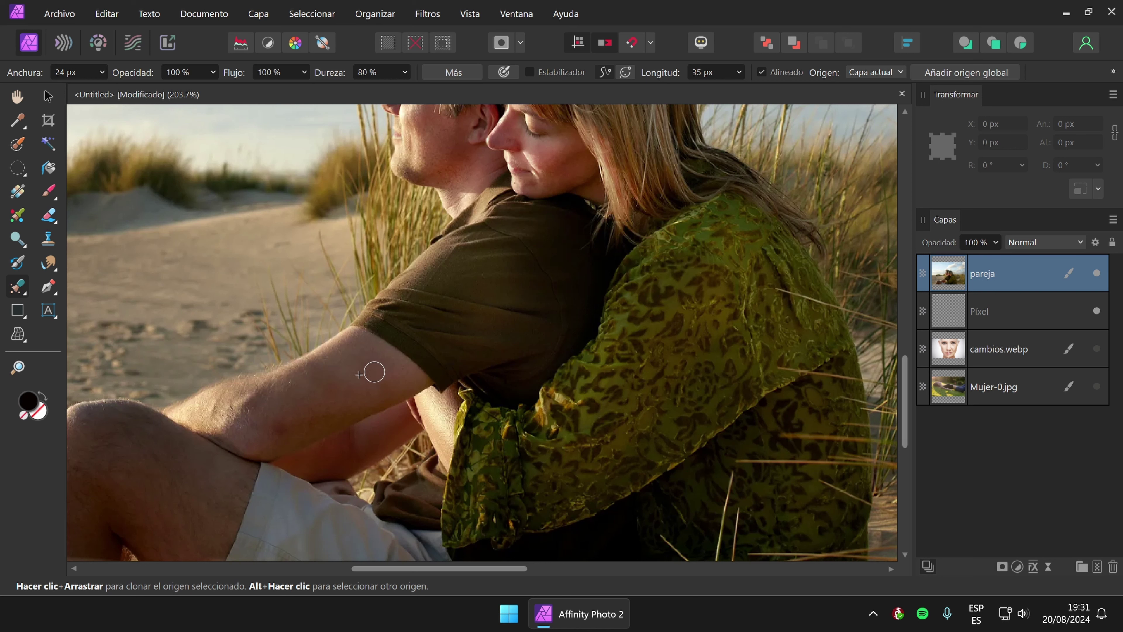
key(alt)
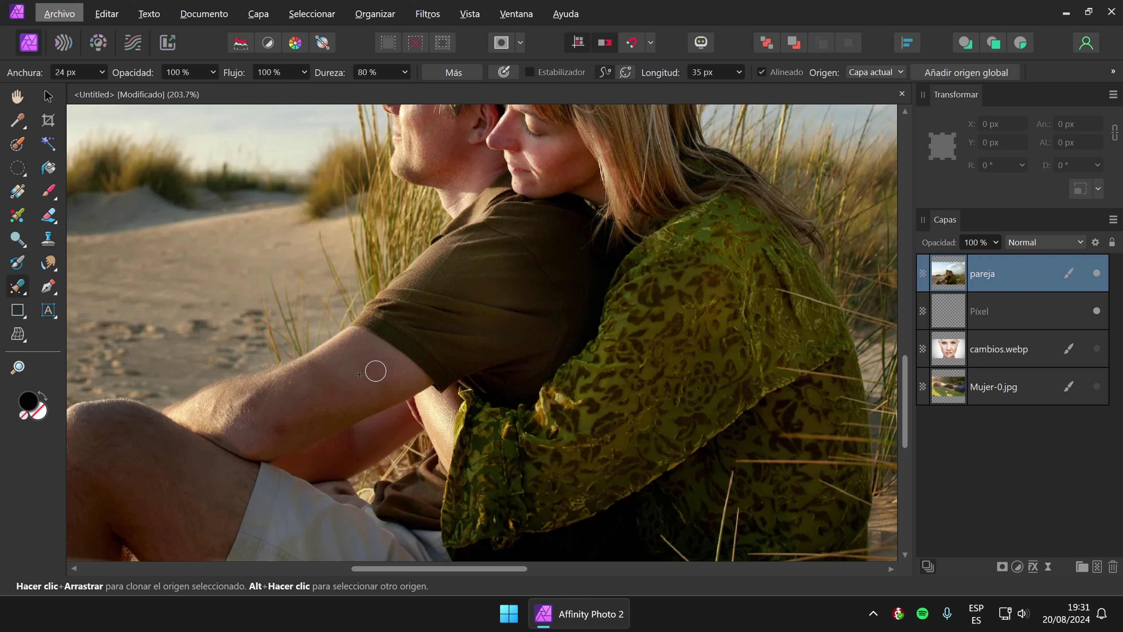
key(alt)
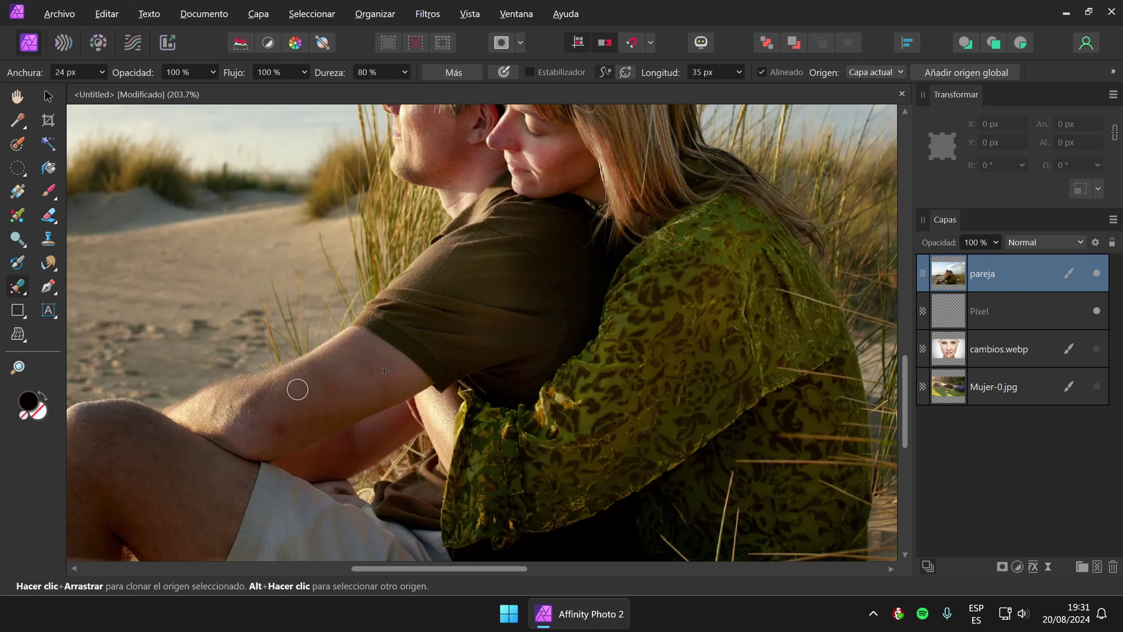
mouse_move(271, 392)
mouse_down()
mouse_move(262, 389)
mouse_move(219, 408)
mouse_move(230, 412)
mouse_move(231, 396)
mouse_move(295, 397)
mouse_move(286, 380)
mouse_move(224, 405)
mouse_move(308, 420)
mouse_move(380, 397)
mouse_move(358, 365)
mouse_move(360, 381)
mouse_move(373, 369)
mouse_move(382, 378)
mouse_move(364, 371)
mouse_move(377, 387)
mouse_move(352, 383)
mouse_move(357, 414)
mouse_move(336, 381)
mouse_up()
Clone away the dark crease and small green blotch on the man's shirt.
alt+click(385, 371)
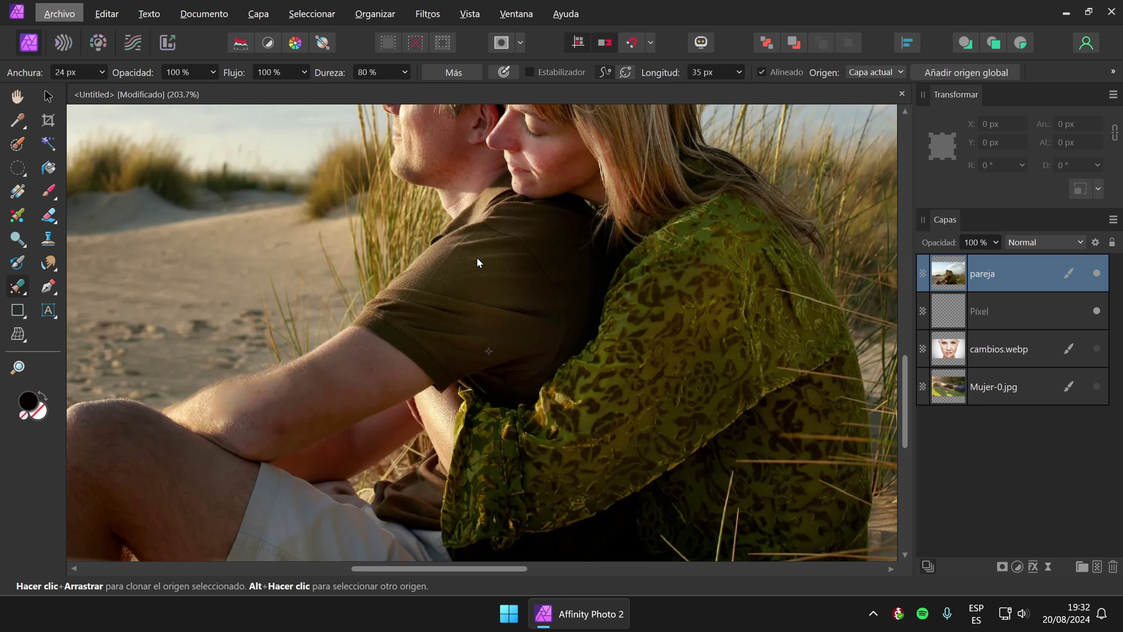
click(458, 258)
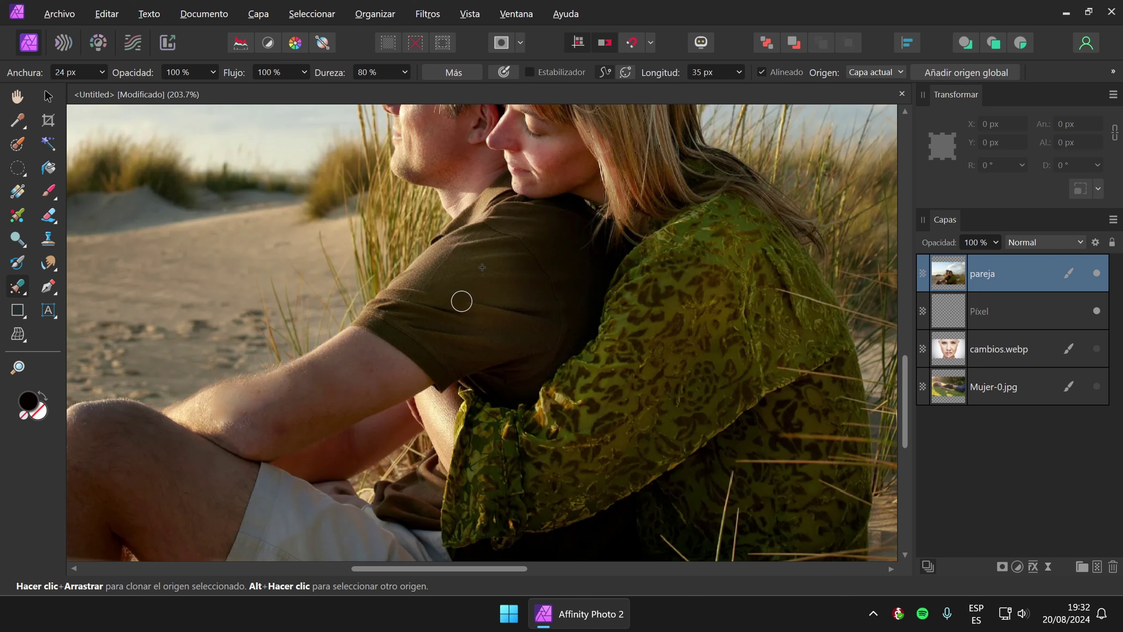
mouse_move(480, 309)
mouse_down()
mouse_move(522, 311)
mouse_move(430, 308)
mouse_move(455, 327)
mouse_move(427, 325)
mouse_move(473, 341)
mouse_move(464, 308)
mouse_move(471, 337)
mouse_up()
alt+click(472, 312)
alt+click(483, 295)
mouse_move(542, 316)
mouse_down()
mouse_move(523, 305)
mouse_move(475, 311)
mouse_up()
mouse_move(469, 303)
mouse_down()
mouse_move(478, 276)
mouse_move(498, 298)
mouse_move(490, 345)
mouse_move(536, 337)
mouse_move(558, 276)
mouse_move(543, 236)
mouse_up()
click(20, 295)
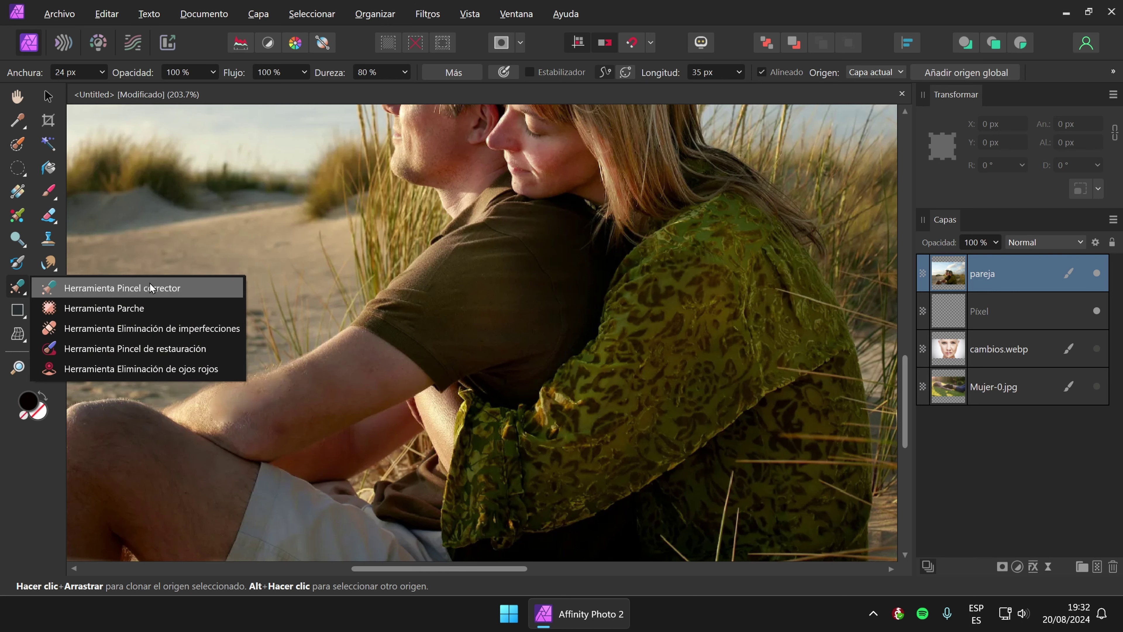
Pick the Patch Tool and make a first patch of the footprint trail with adjacent sand.
click(146, 307)
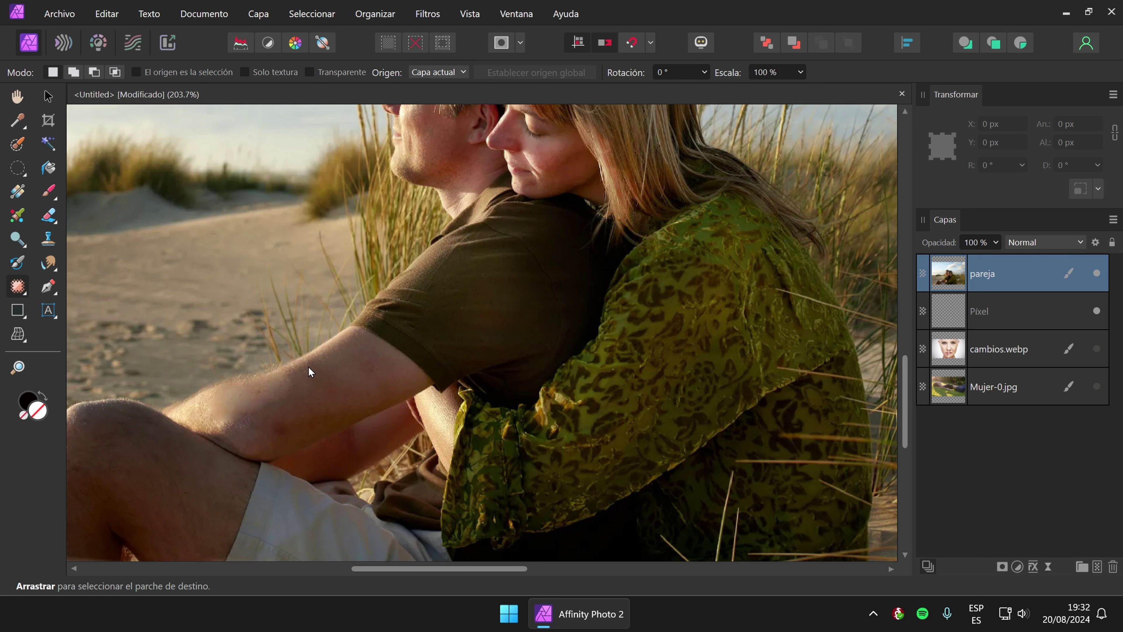
drag(299, 333, 448, 289)
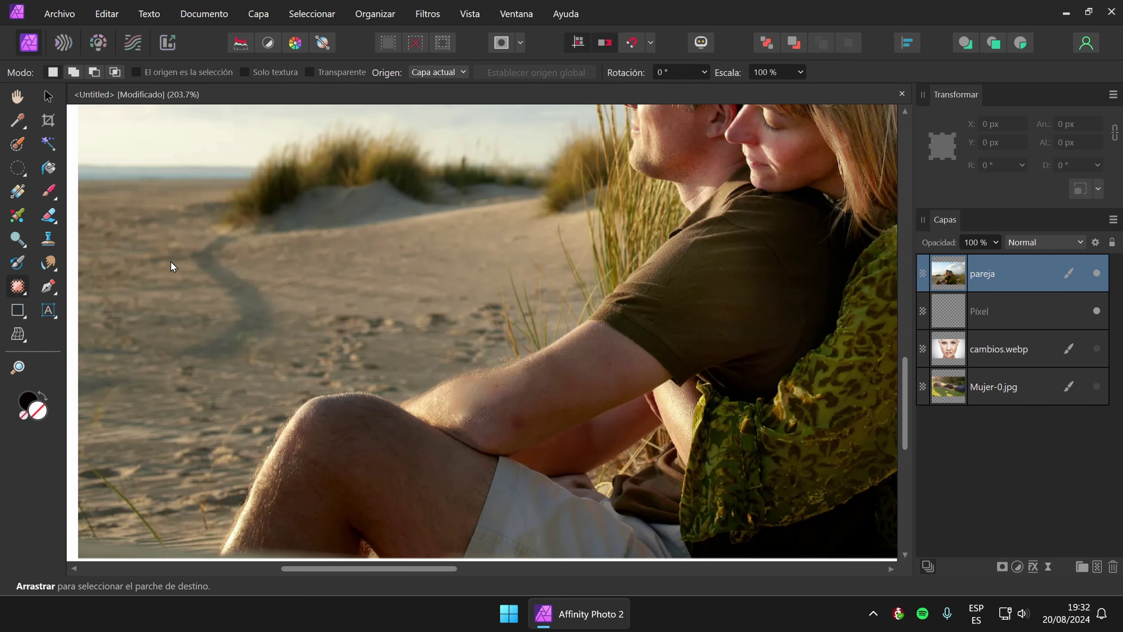
mouse_move(223, 313)
mouse_down()
mouse_move(236, 335)
mouse_move(197, 336)
mouse_move(178, 354)
mouse_move(209, 373)
mouse_move(271, 345)
mouse_move(288, 313)
mouse_move(279, 277)
mouse_move(232, 250)
mouse_move(236, 229)
mouse_move(181, 251)
mouse_up()
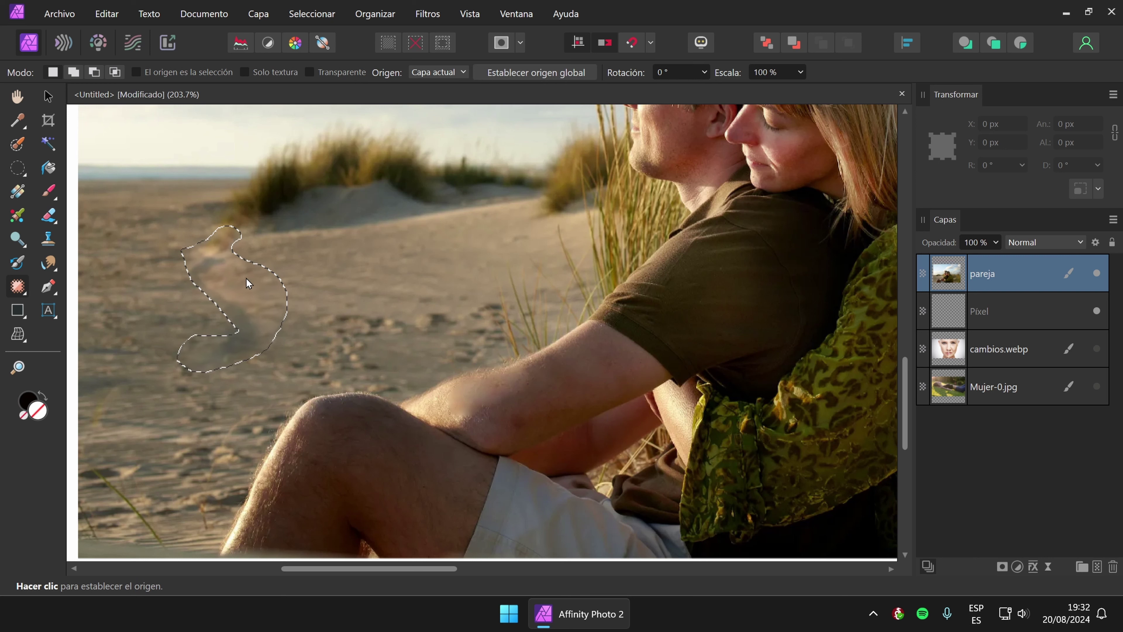
drag(247, 278, 359, 300)
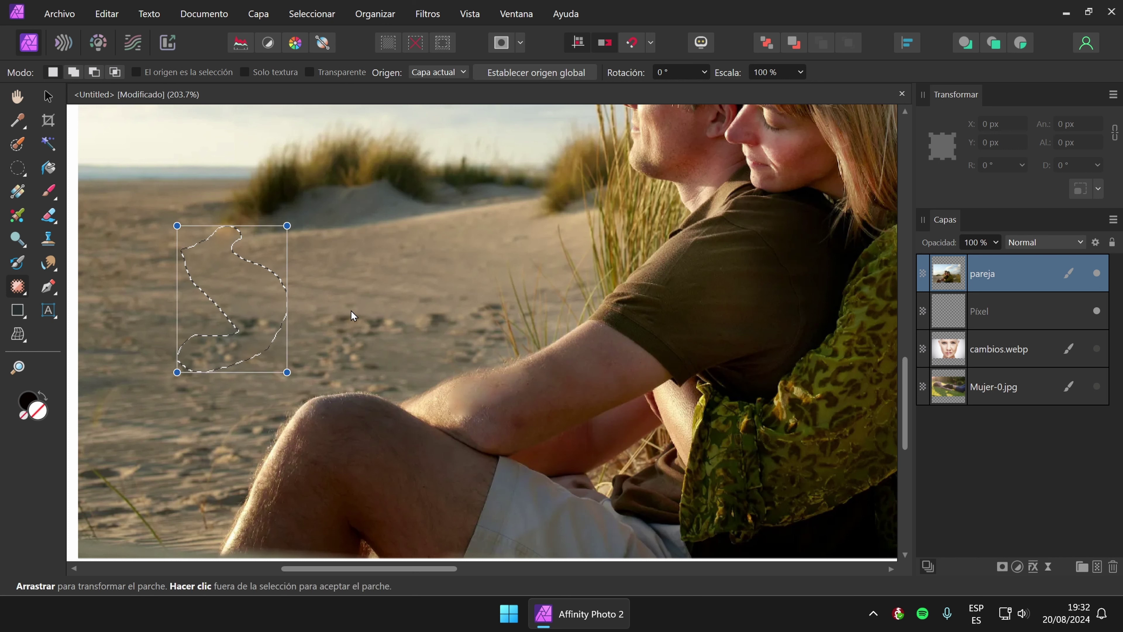
click(415, 42)
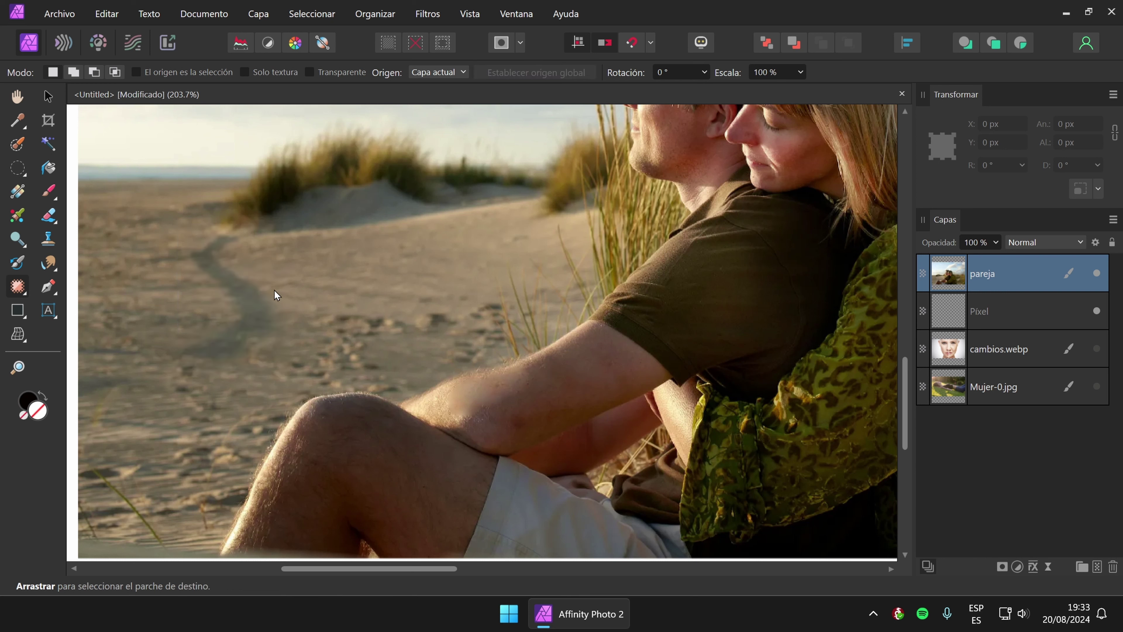
Re-outline the footprint trail and patch it with clean sand from beside it.
drag(229, 226, 239, 330)
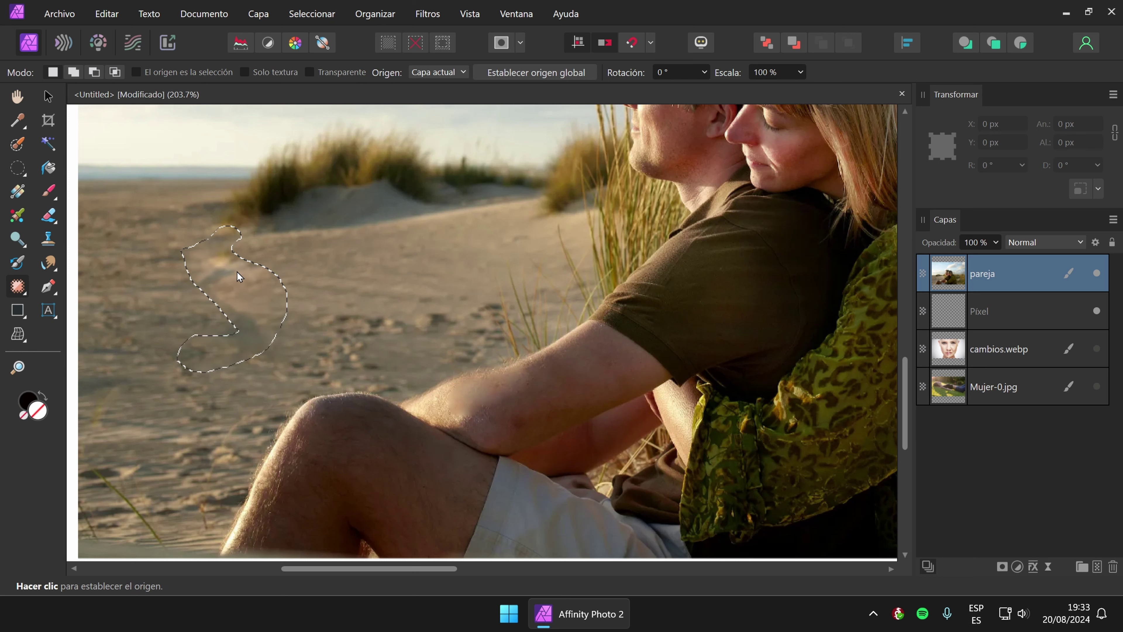
click(387, 297)
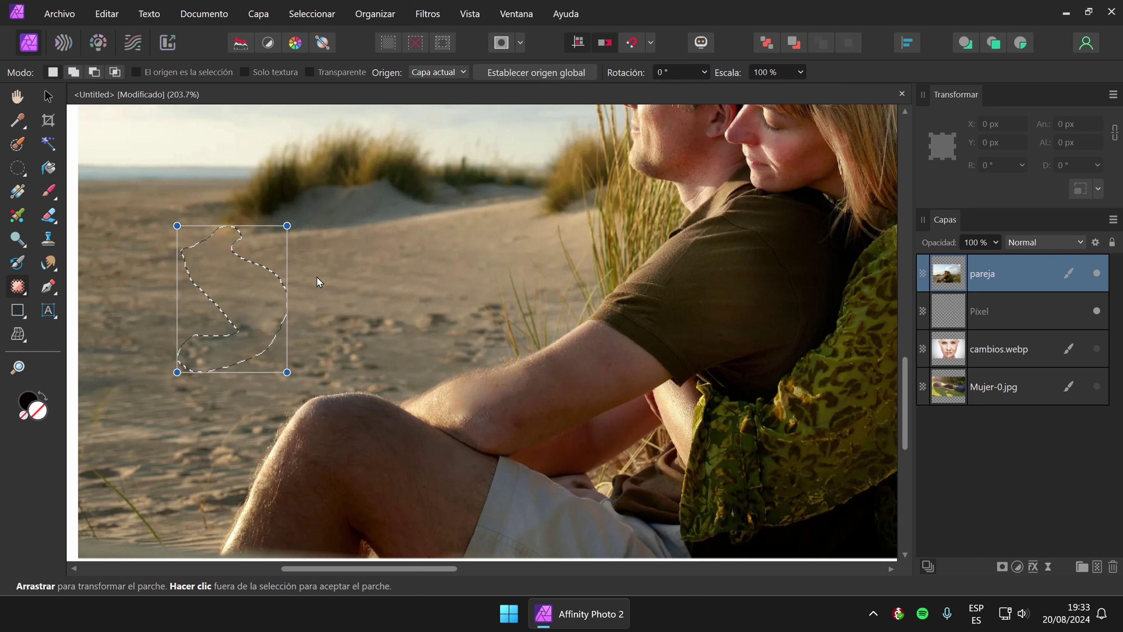
click(316, 277)
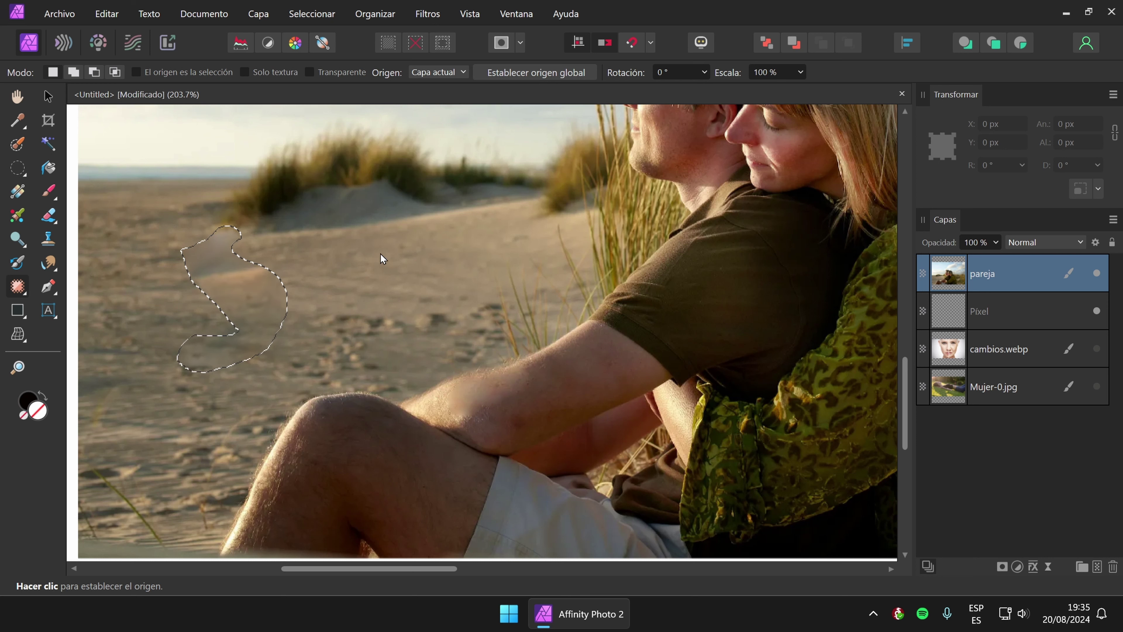
click(385, 291)
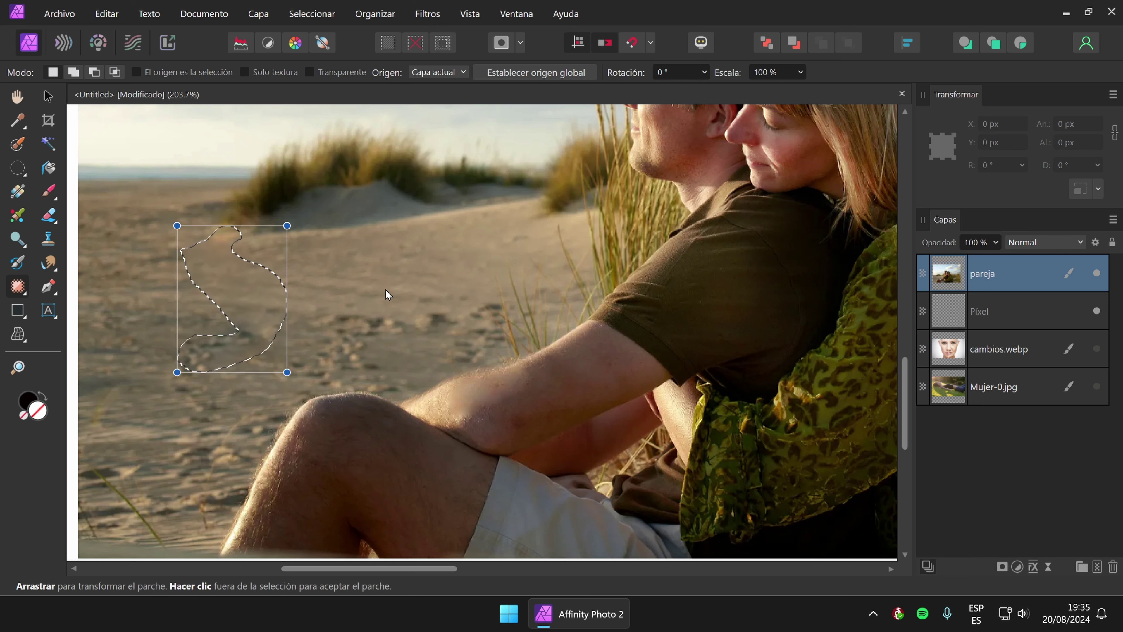
click(386, 290)
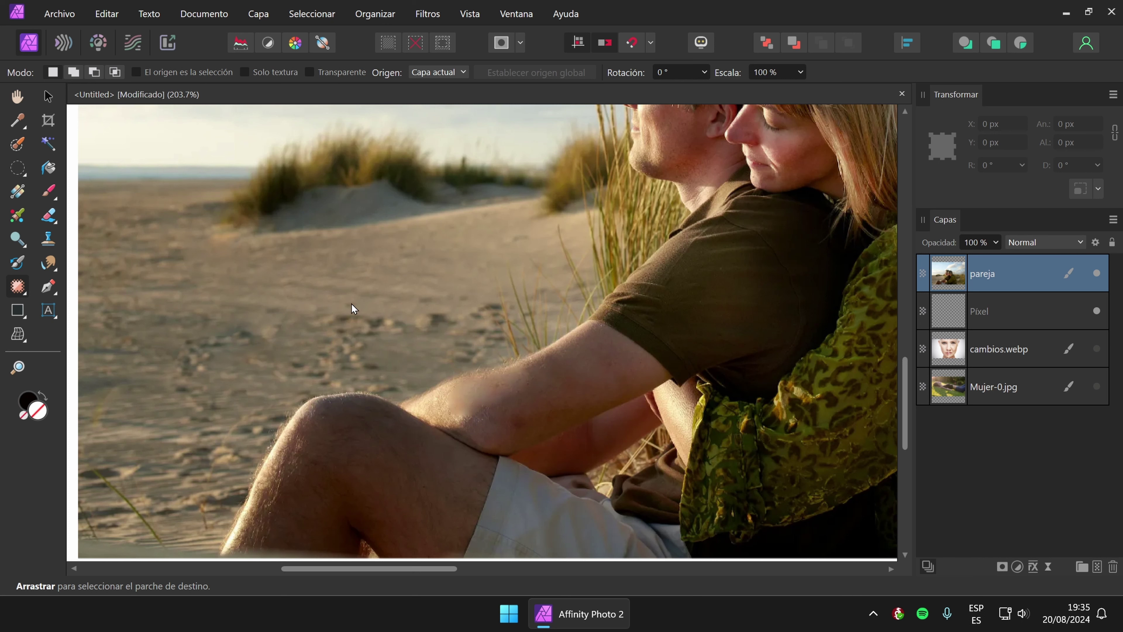
Undo both patches, re-outline the footprint trail, and patch it with clean sand.
key(ctrl+z)
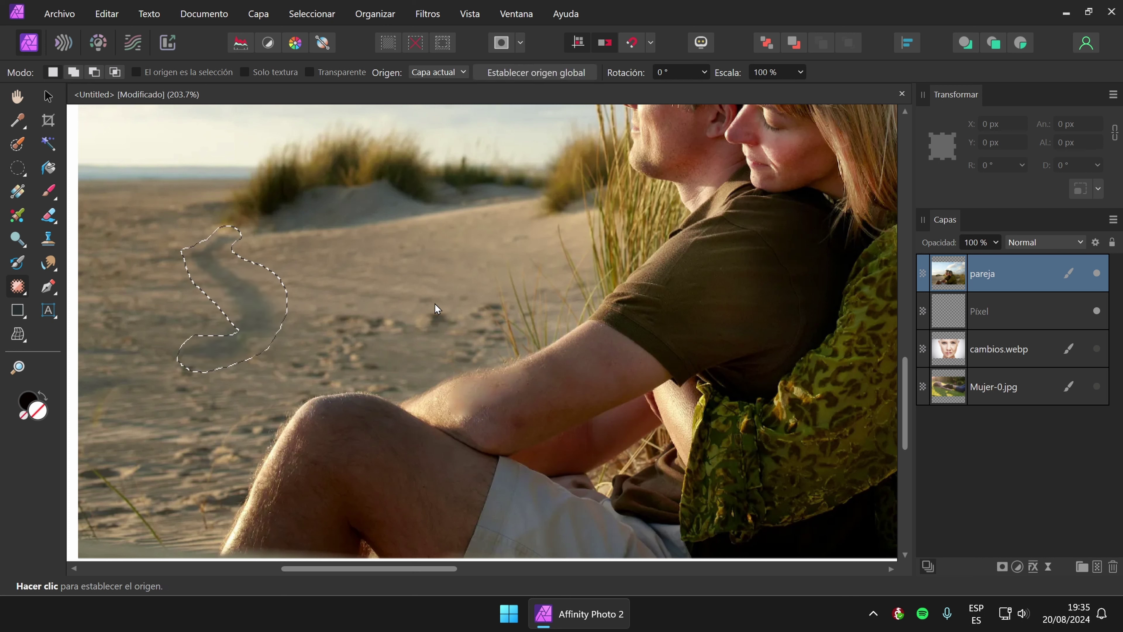
key(ctrl+z)
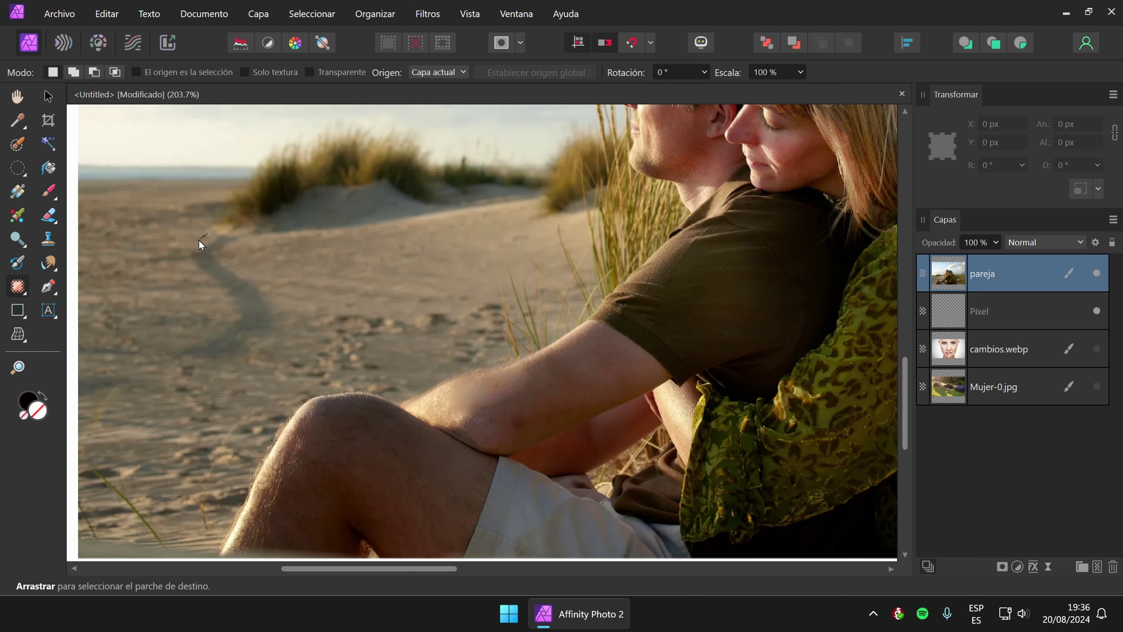
mouse_move(230, 312)
mouse_down()
mouse_move(174, 349)
mouse_move(261, 351)
mouse_move(268, 288)
mouse_move(222, 225)
mouse_move(208, 232)
mouse_move(241, 277)
mouse_up()
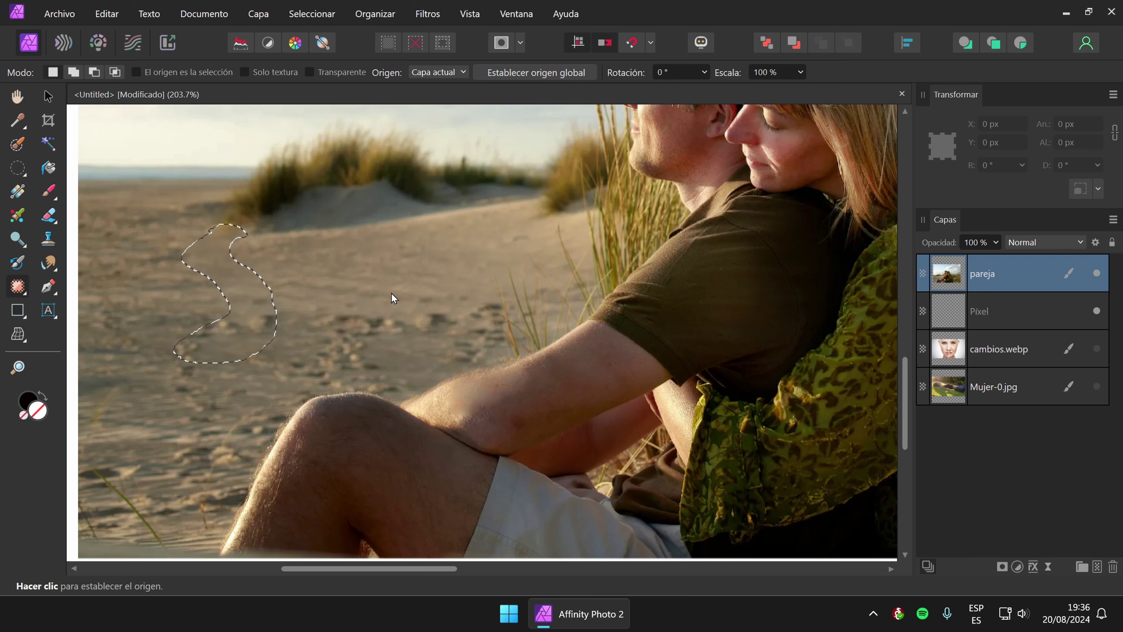
click(370, 291)
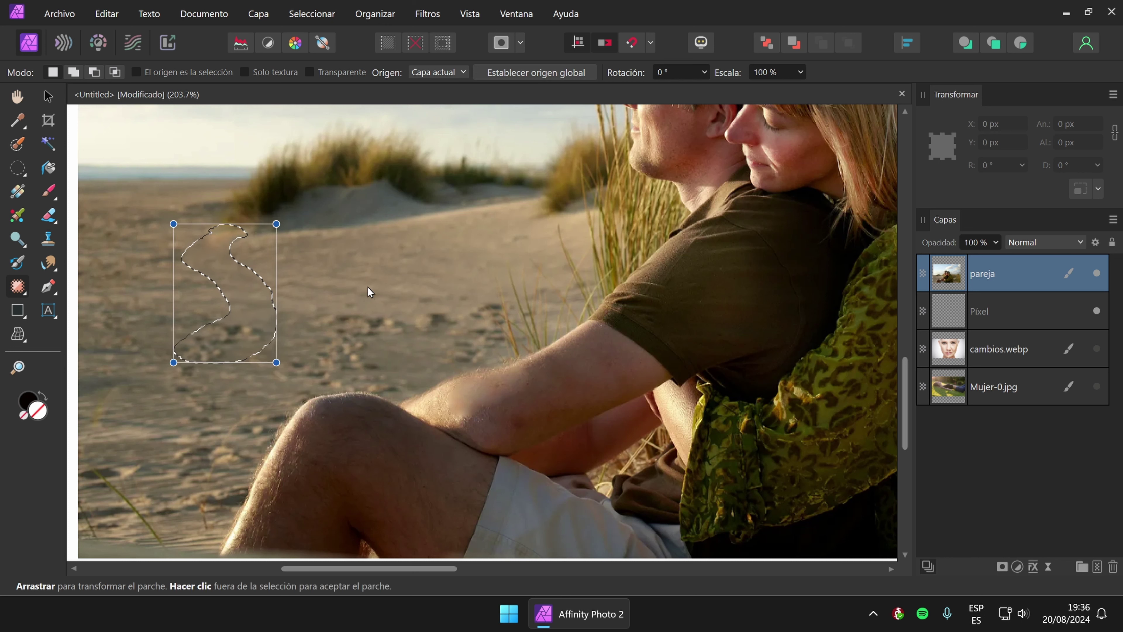
click(369, 291)
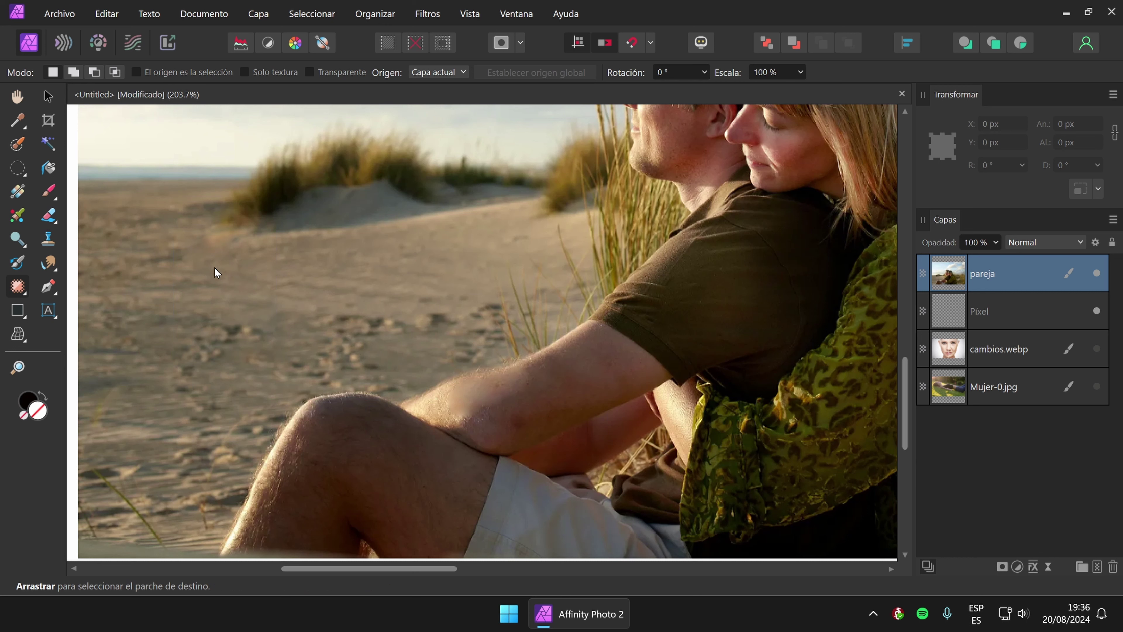
click(19, 287)
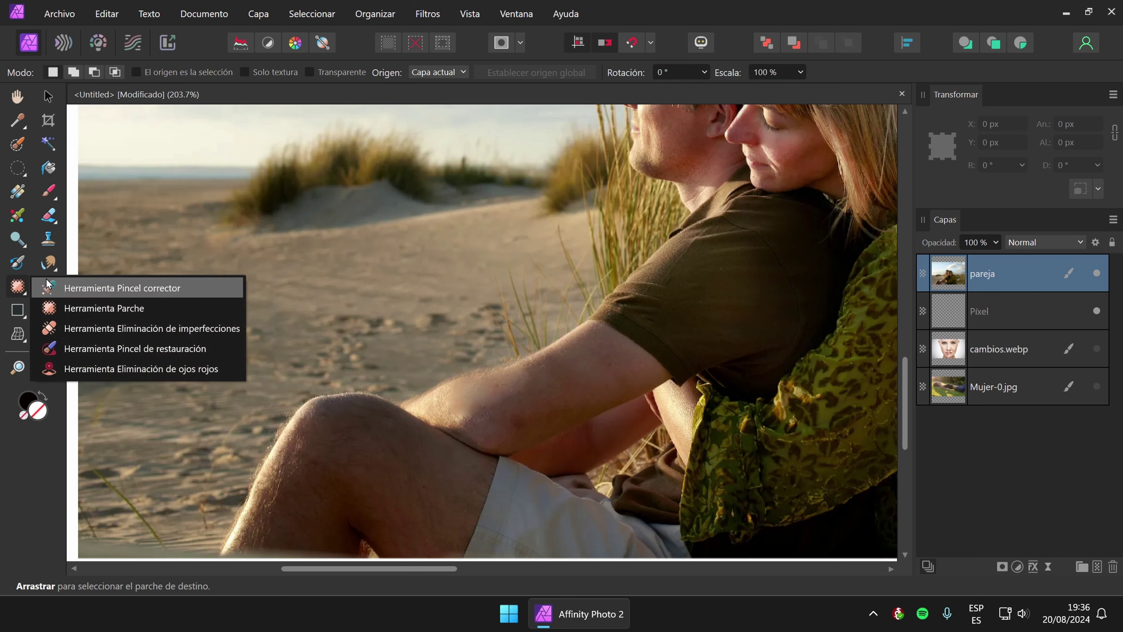
Switch to Blemish Removal and pan the view onto the couple's faces.
click(191, 331)
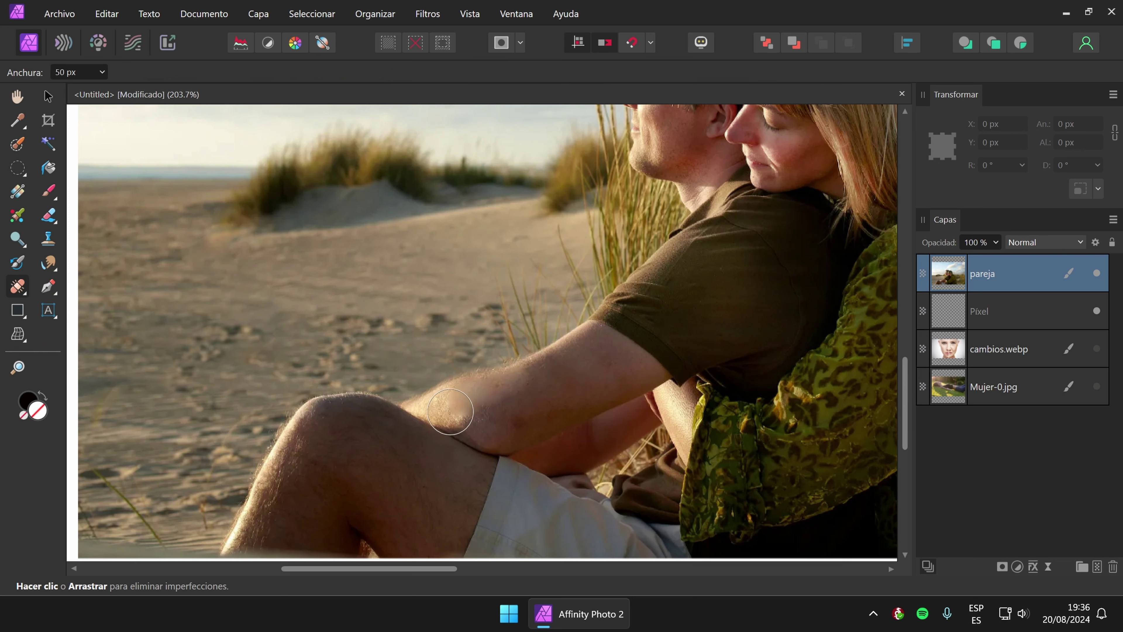
key(space)
mouse_move(627, 309)
mouse_down()
mouse_move(363, 374)
mouse_move(340, 423)
mouse_up()
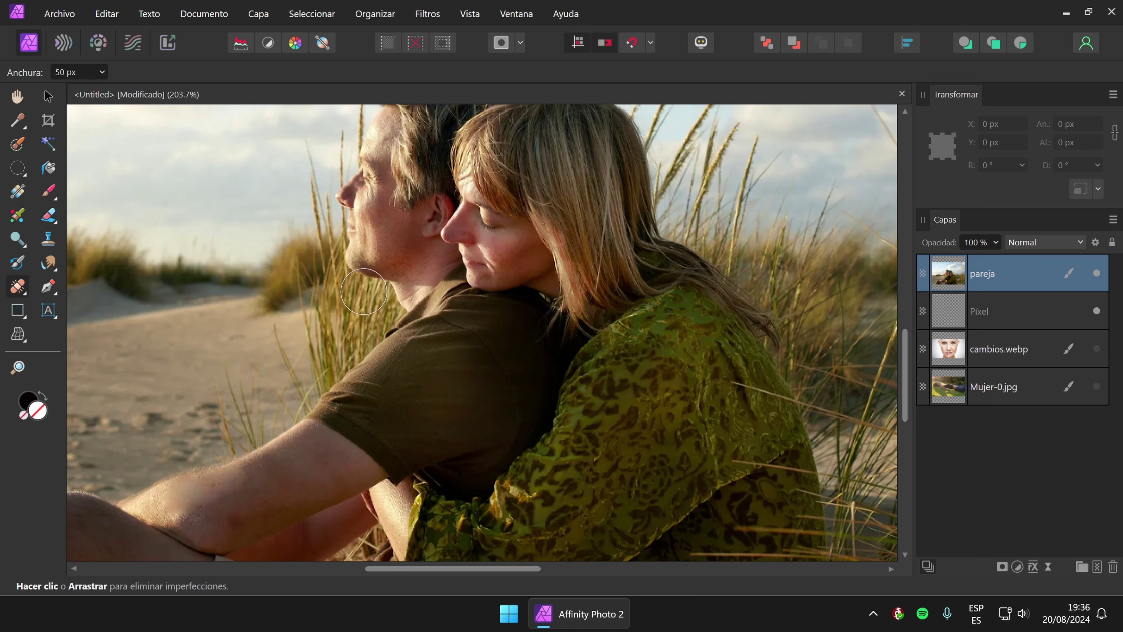
key(space)
drag(354, 296, 318, 341)
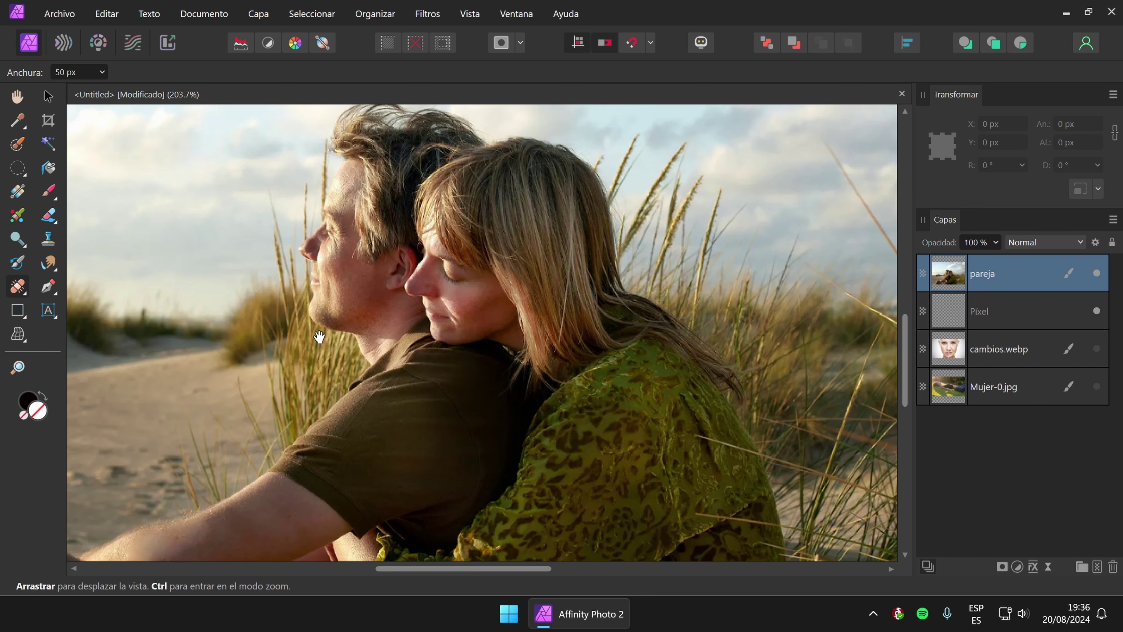
Paint dark spots on both cheeks with the Paint Brush at 9 px width.
click(48, 193)
click(82, 195)
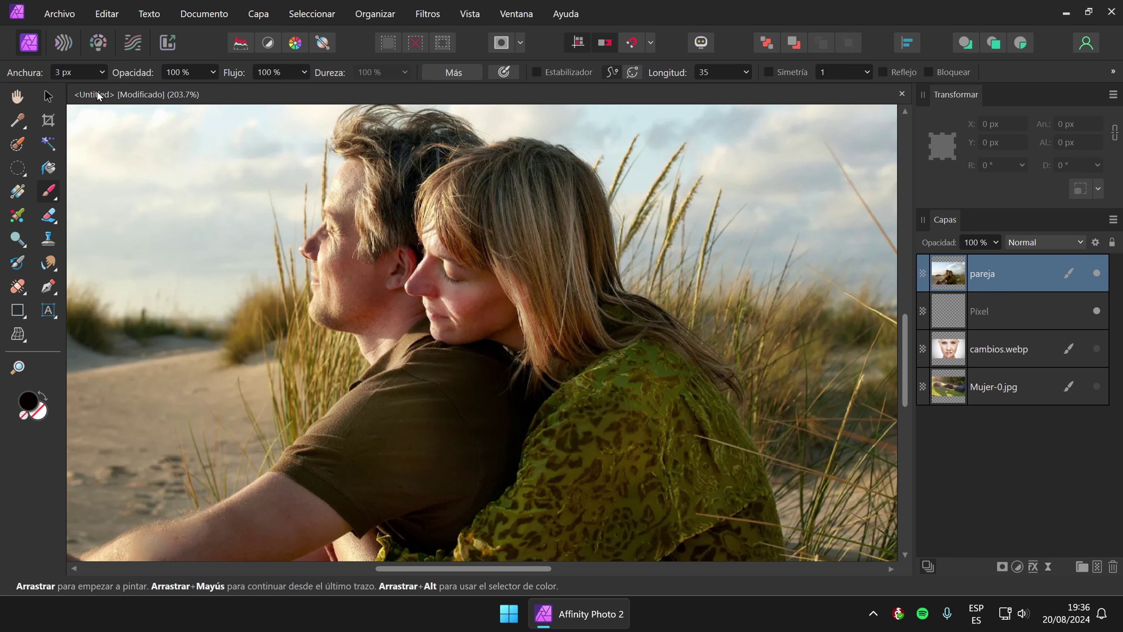
click(102, 77)
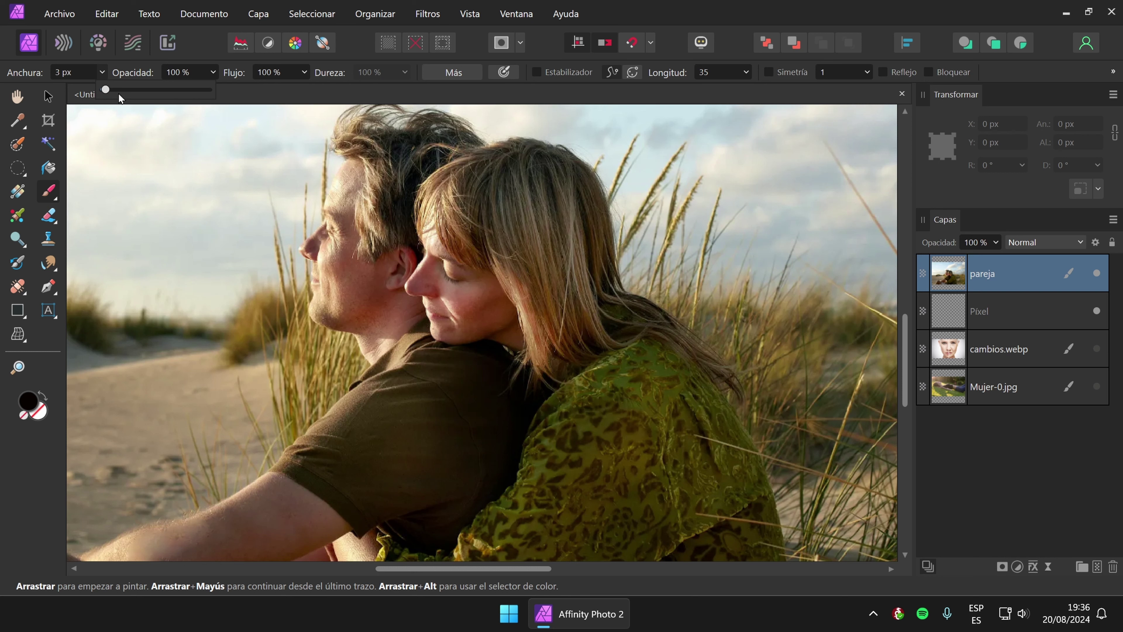
drag(112, 90, 111, 92)
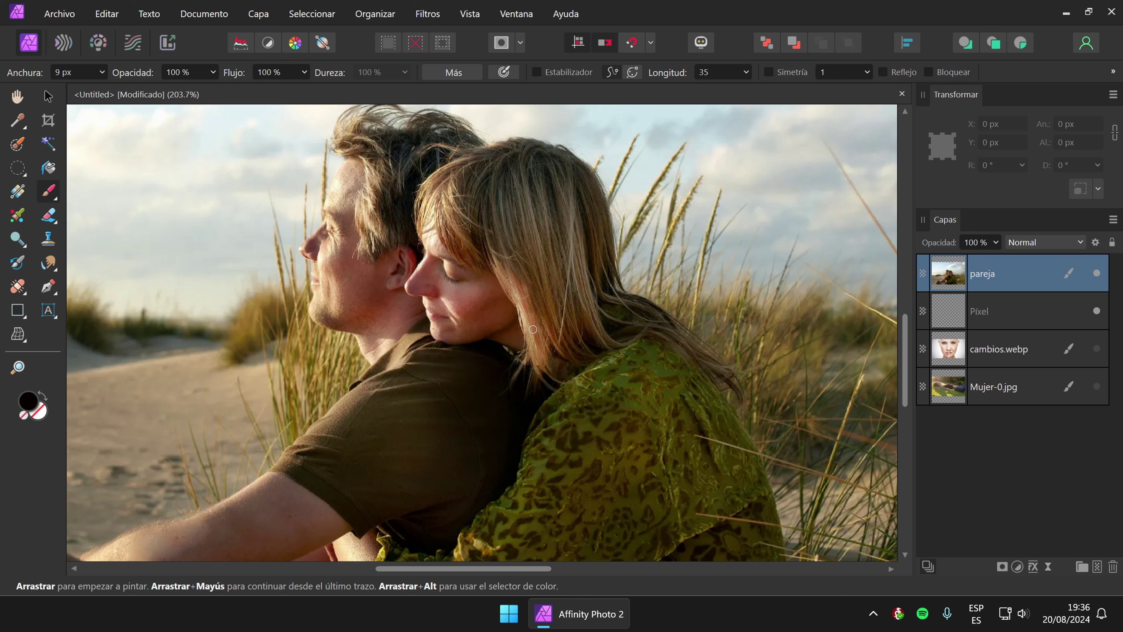
double_click(1004, 282)
click(955, 273)
drag(288, 330, 410, 317)
Heal the man's and woman's cheek spots with the Blemish Removal Tool at 25 px.
click(24, 291)
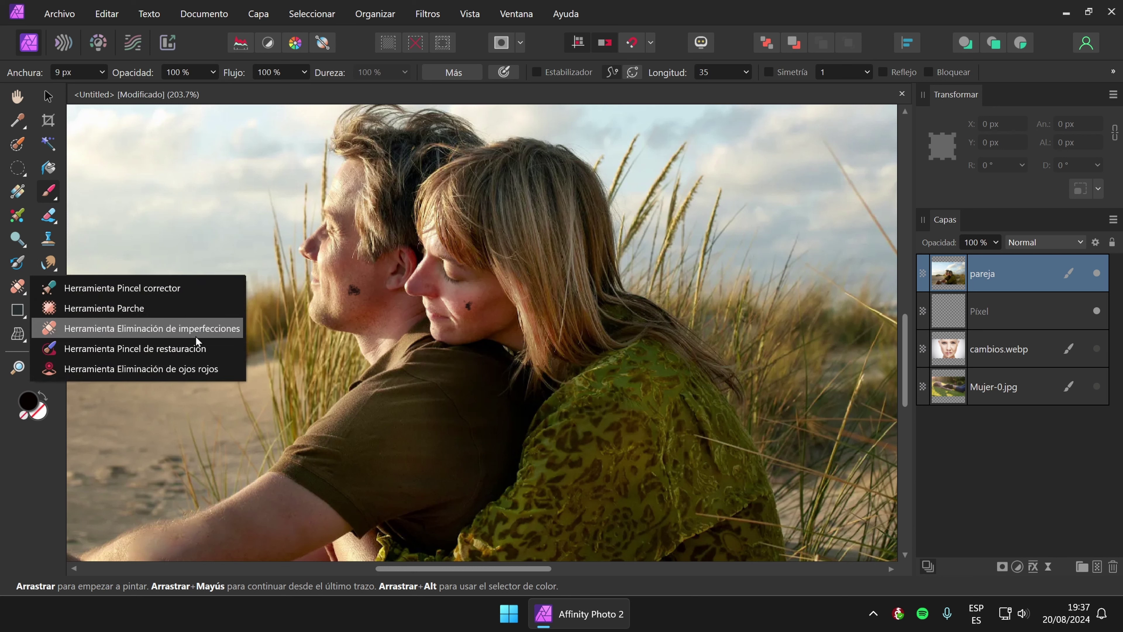
click(194, 328)
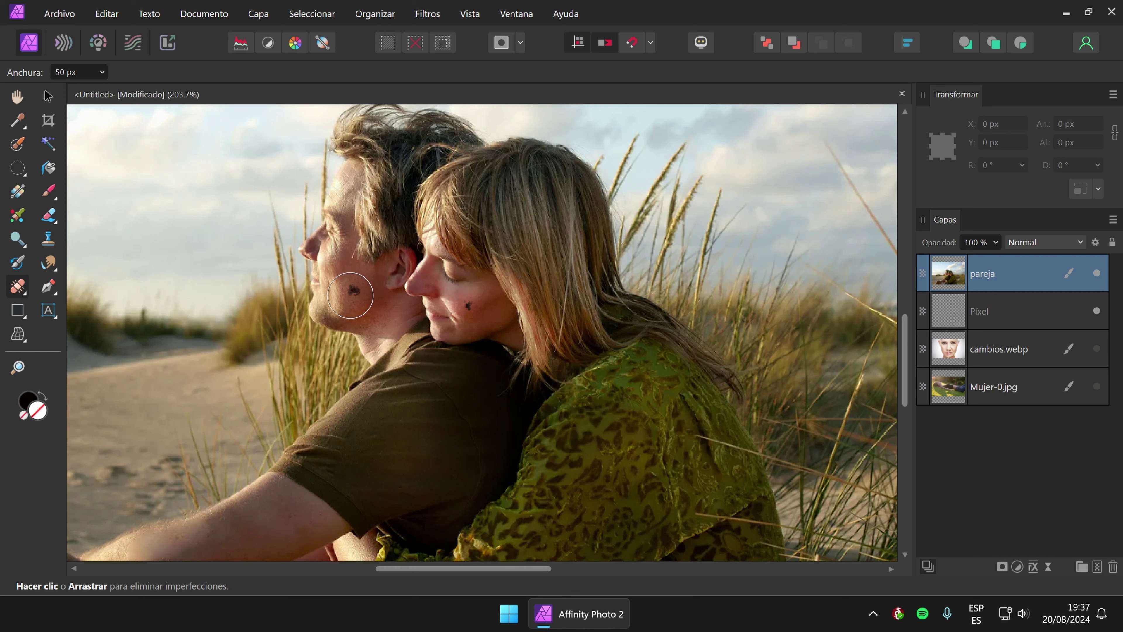
click(351, 291)
key(ctrl+z)
click(107, 77)
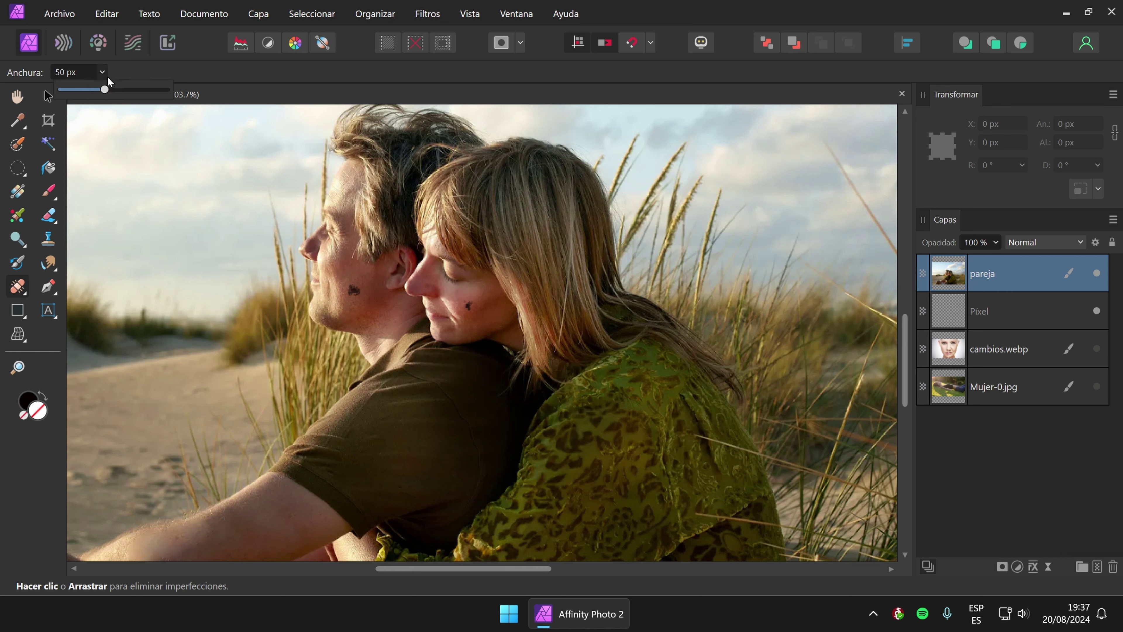
click(356, 295)
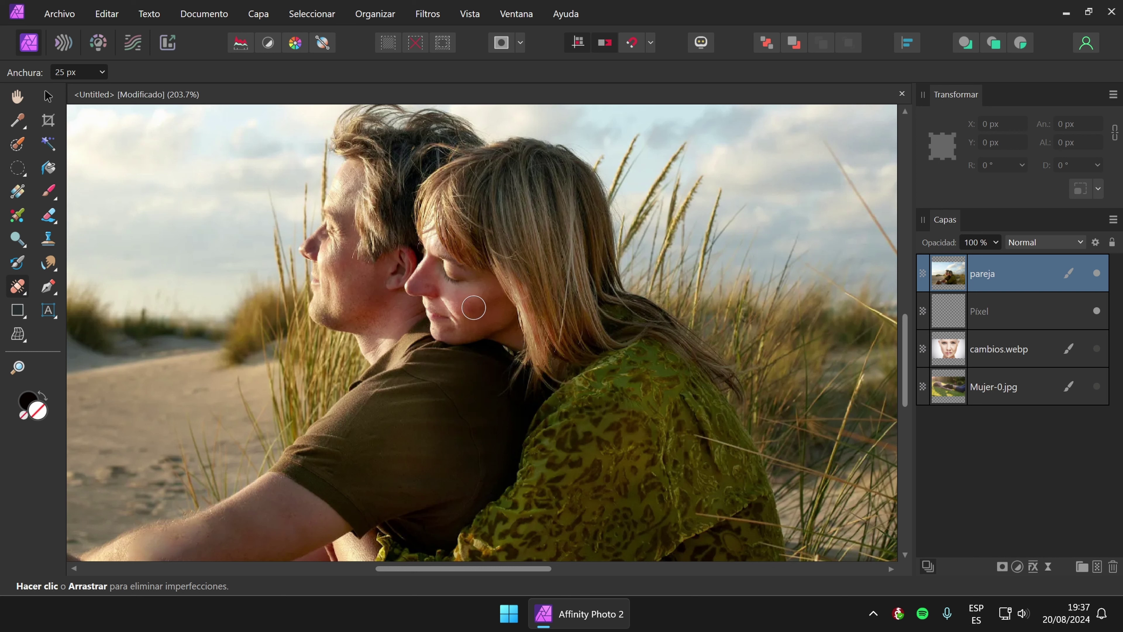
click(469, 309)
click(27, 291)
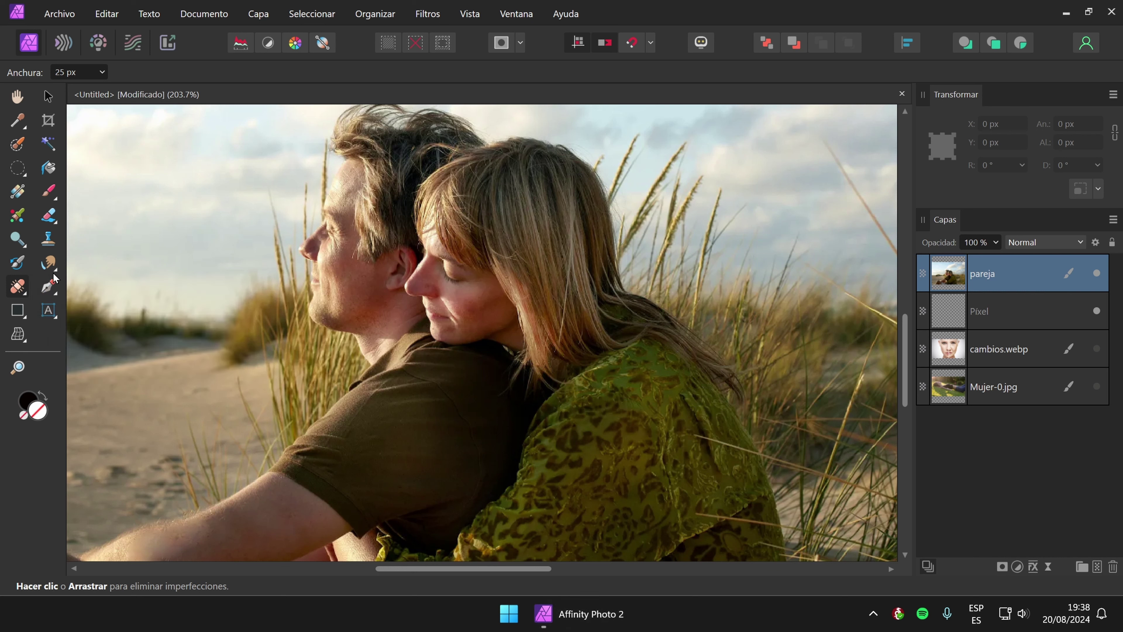
Switch to the Inpainting Brush and paint over the spots on both cheeks.
click(17, 287)
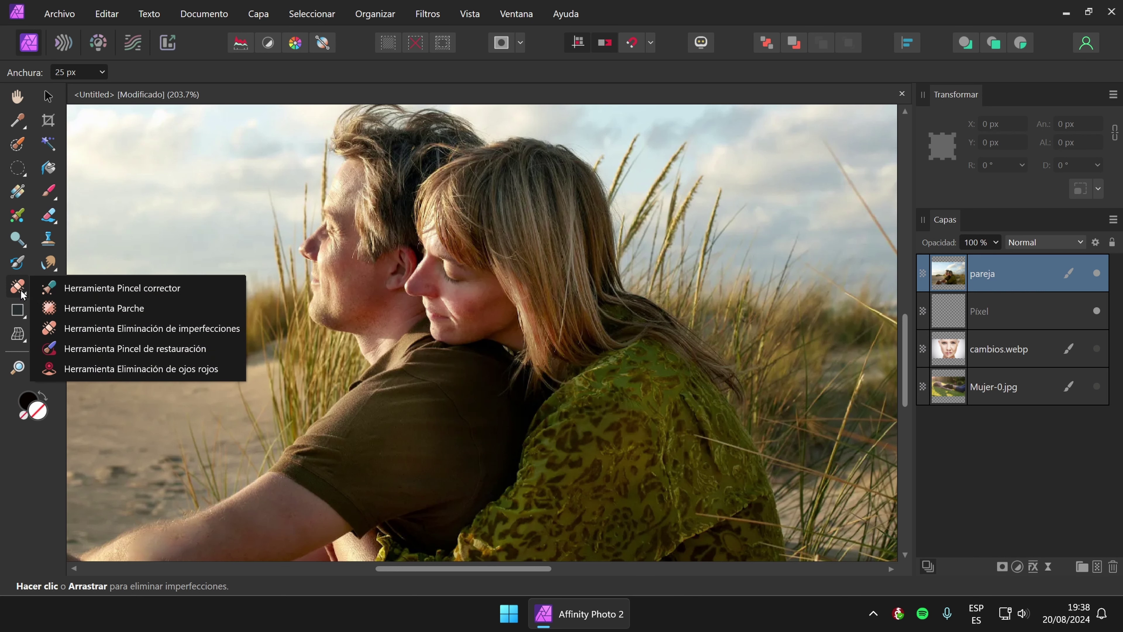
click(183, 350)
click(467, 307)
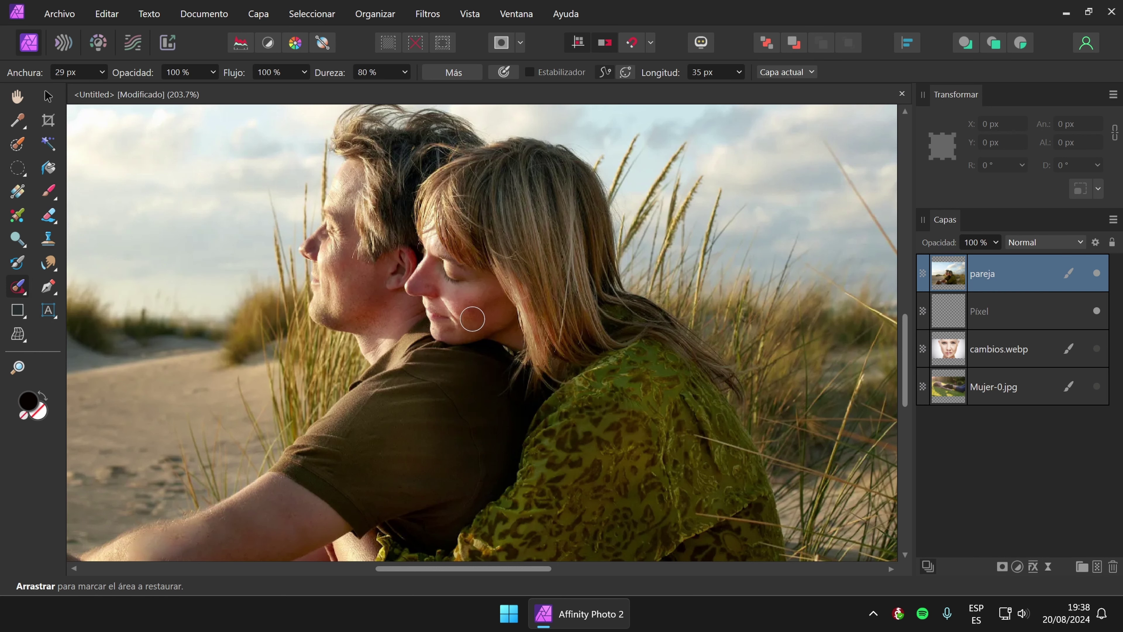
click(354, 291)
drag(353, 293, 354, 292)
drag(469, 305, 469, 307)
scroll(451, 307, up, 3)
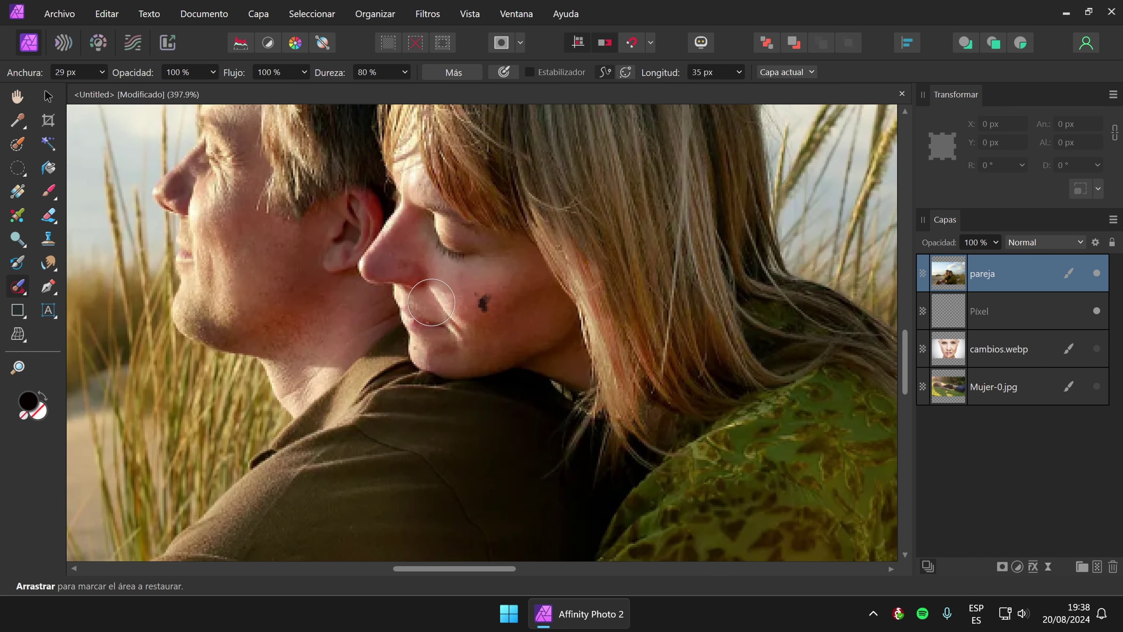
drag(487, 310, 483, 304)
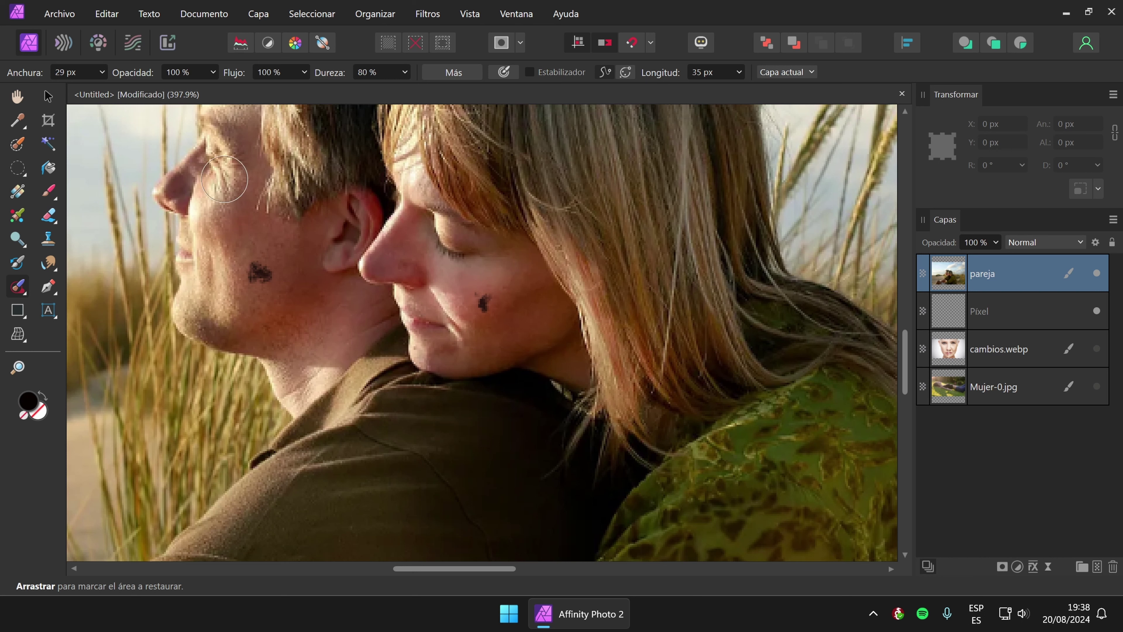
Narrow the Inpainting Brush to 17 px and repaint out both cheek spots.
click(101, 72)
drag(105, 83, 93, 83)
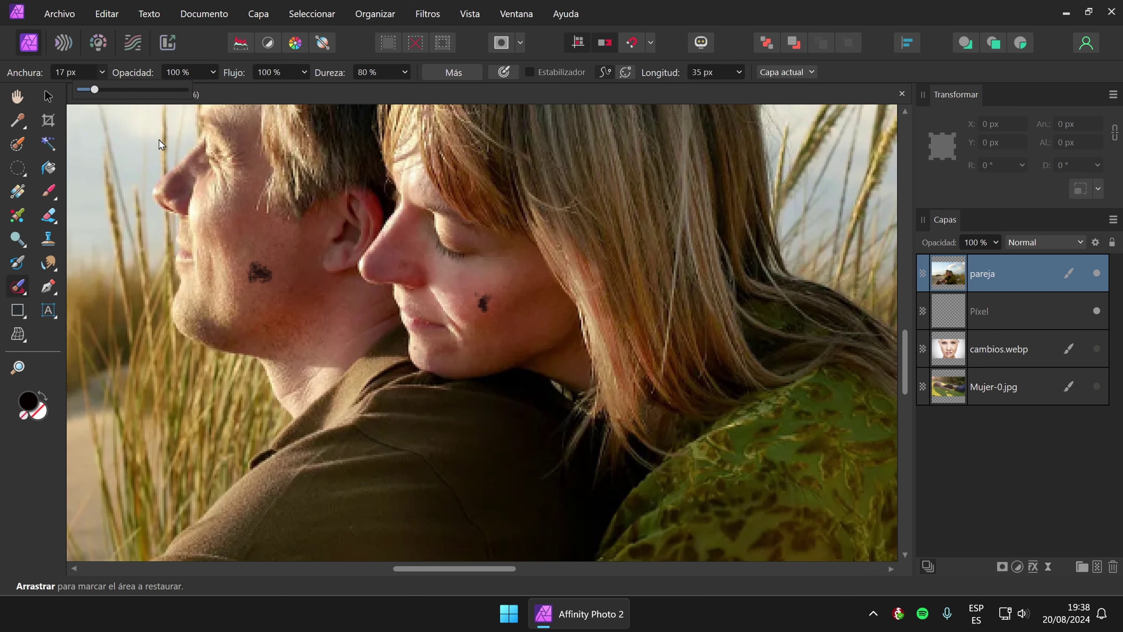
drag(267, 270, 254, 277)
drag(261, 273, 261, 272)
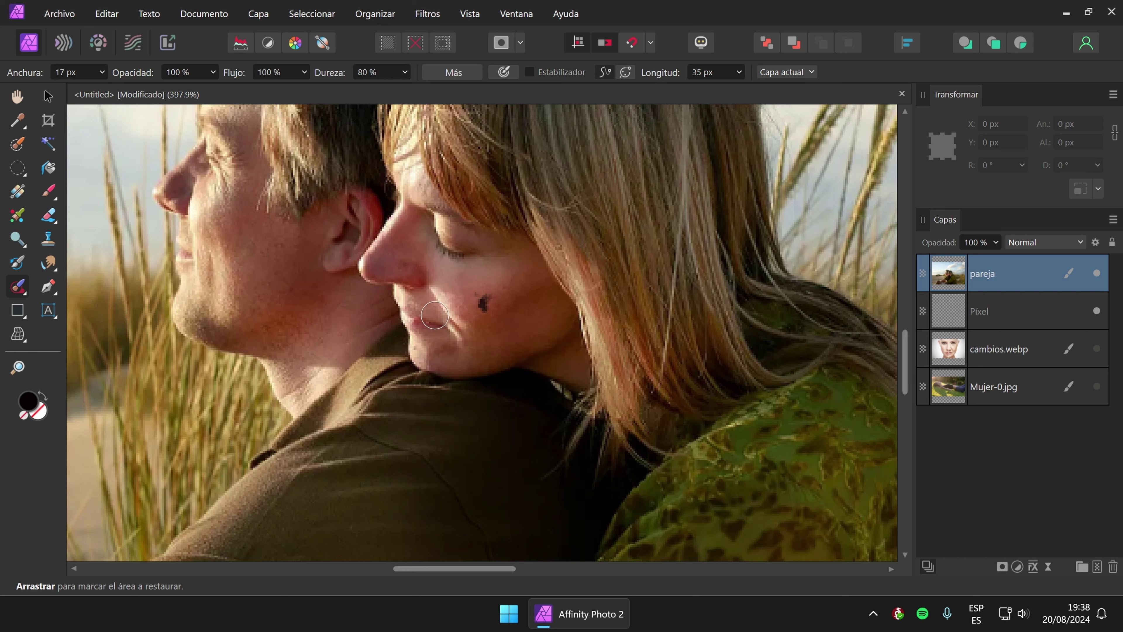
drag(488, 301, 483, 301)
click(20, 293)
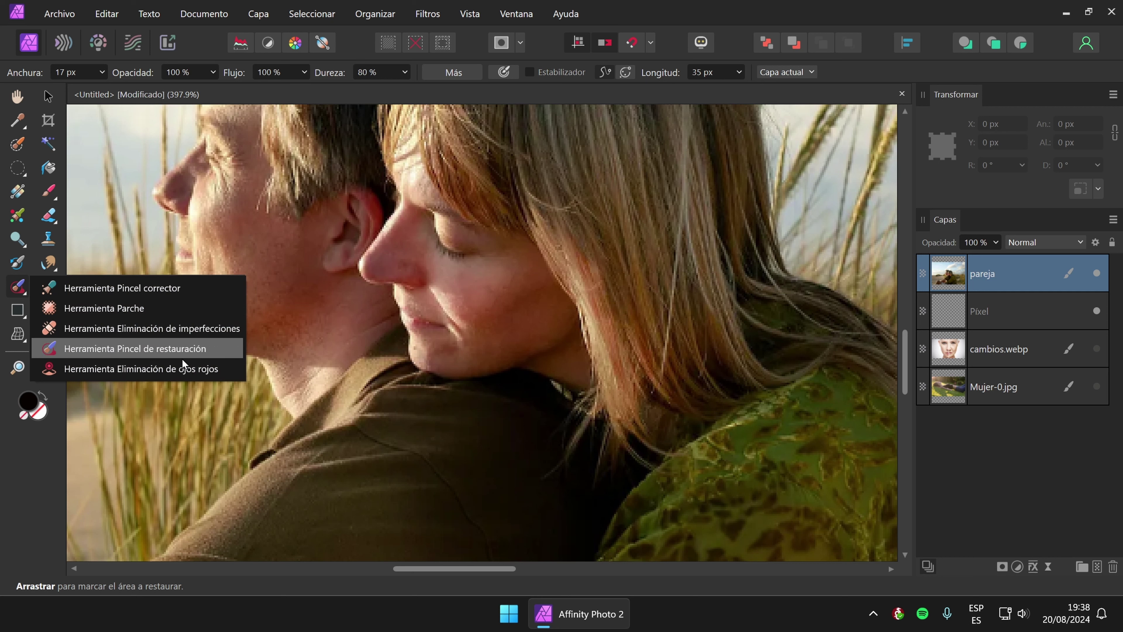
click(134, 368)
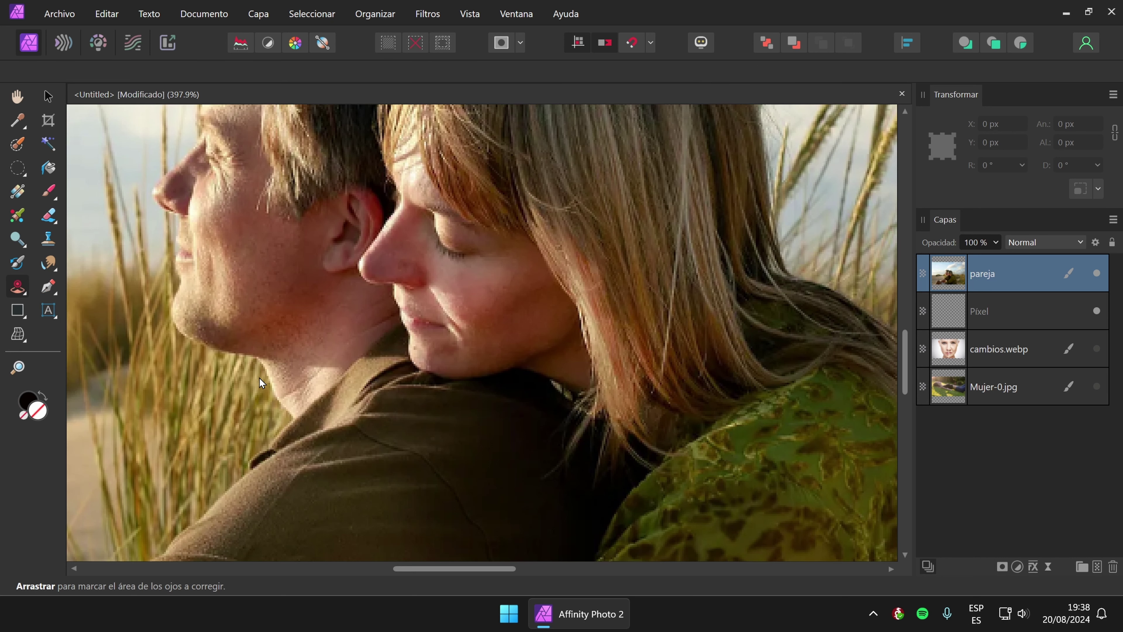
key(ctrl+0)
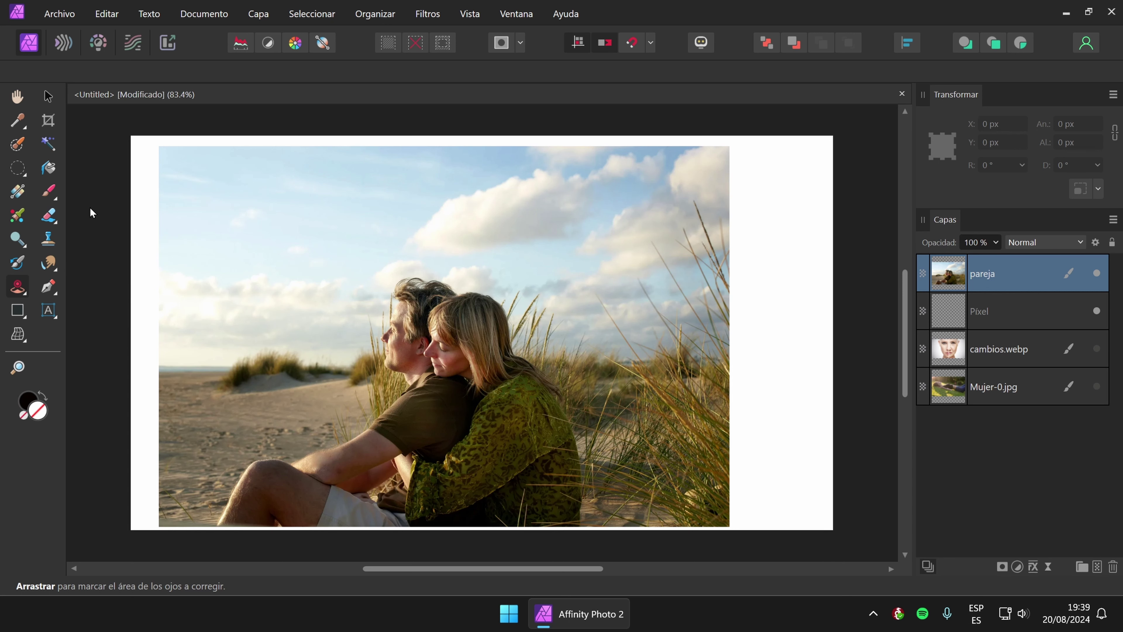
key(ctrl+i)
key(ctrl+z)
click(48, 96)
Place Ojos.jpg as a new top layer stretched across the upper part of the page.
click(75, 146)
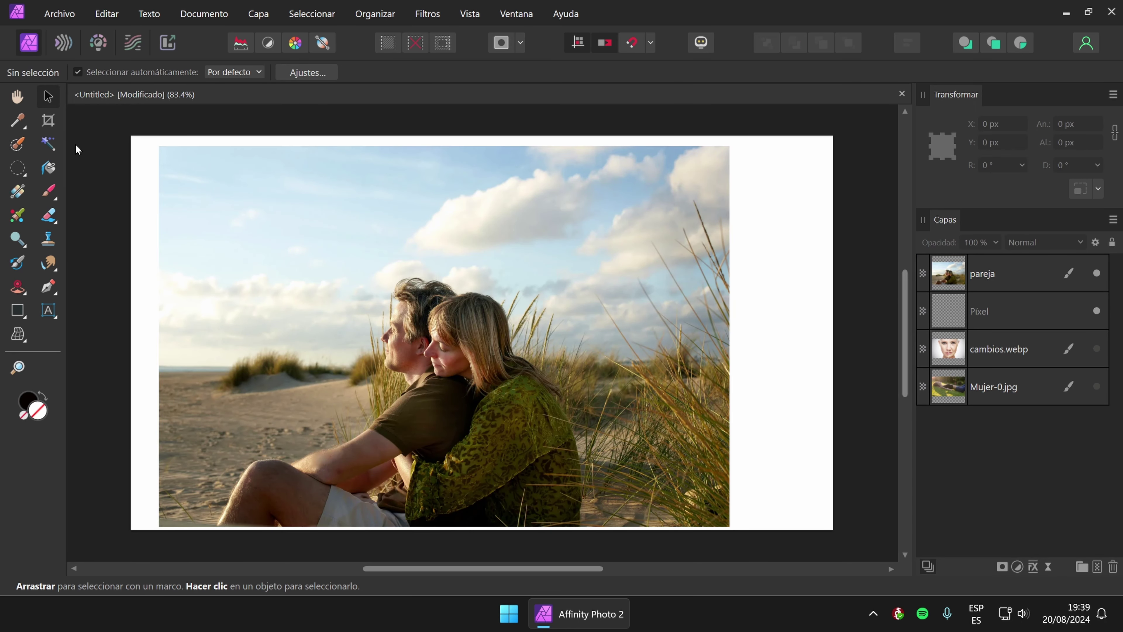
key(ctrl+o)
scroll(593, 282, down, 3)
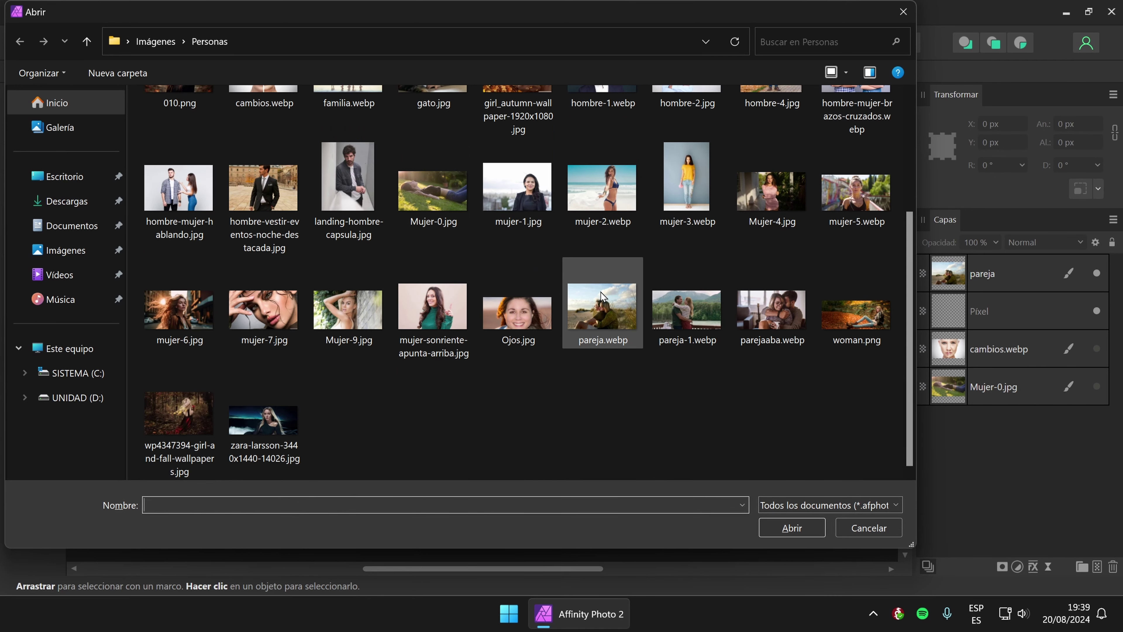
double_click(530, 305)
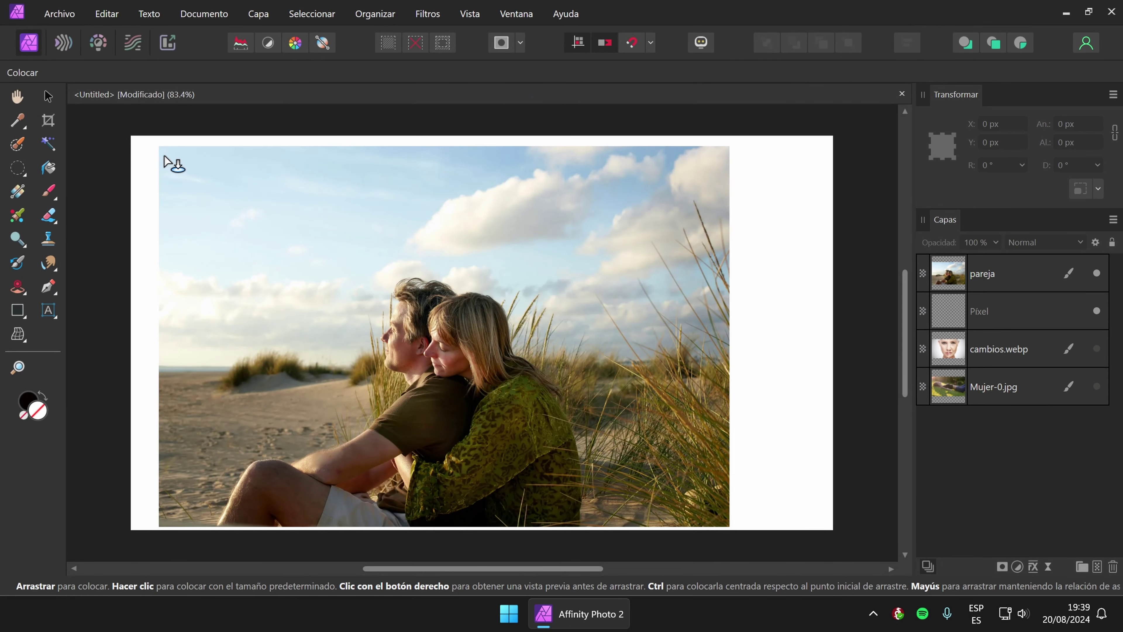
drag(163, 156, 782, 477)
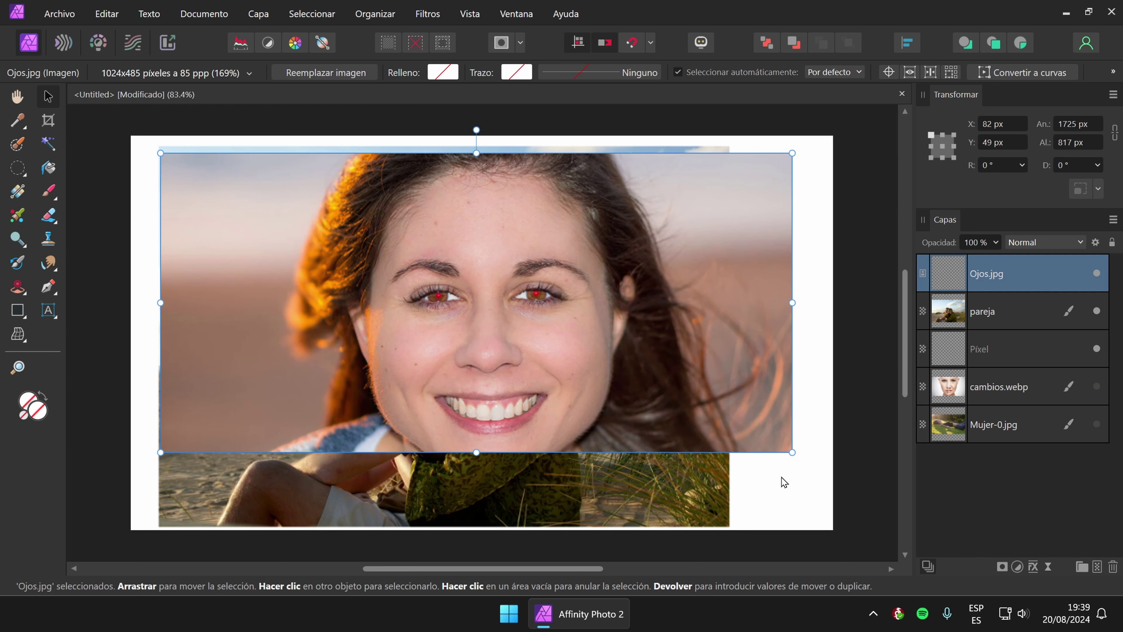
key(Return)
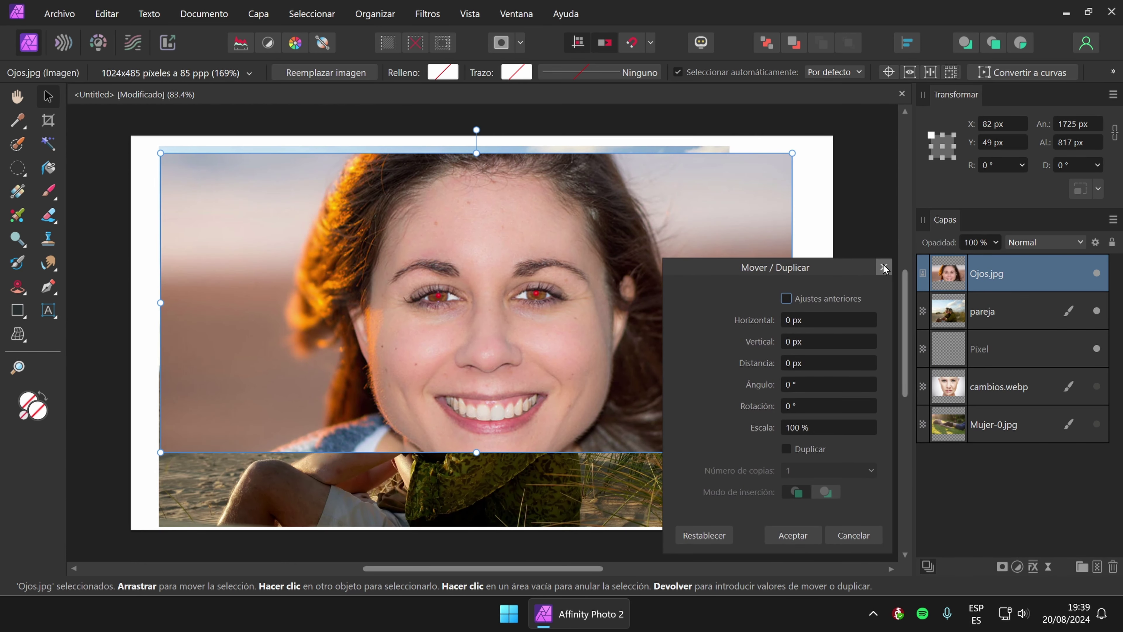
click(883, 268)
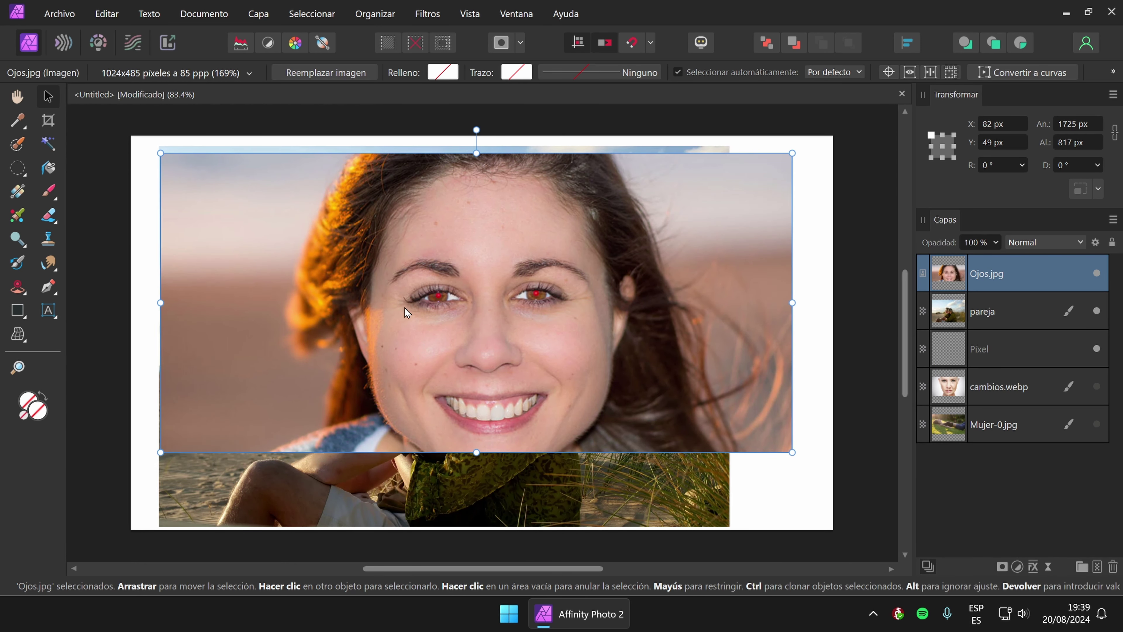
click(18, 286)
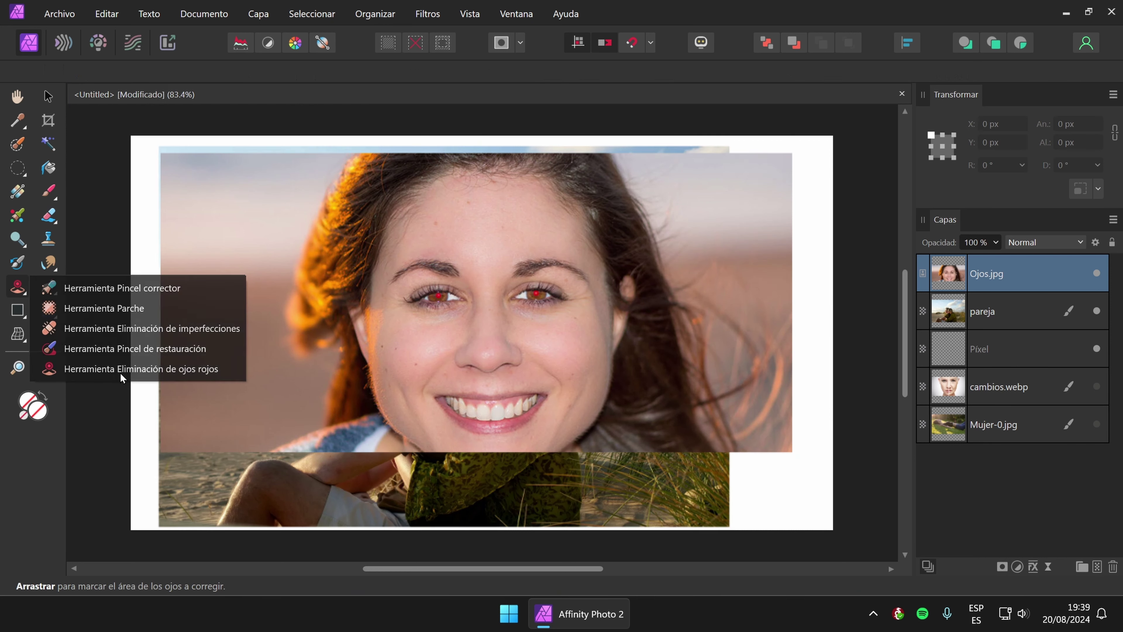
Remove the red glare from the left and right pupils with the Red Eye Removal Tool.
click(120, 372)
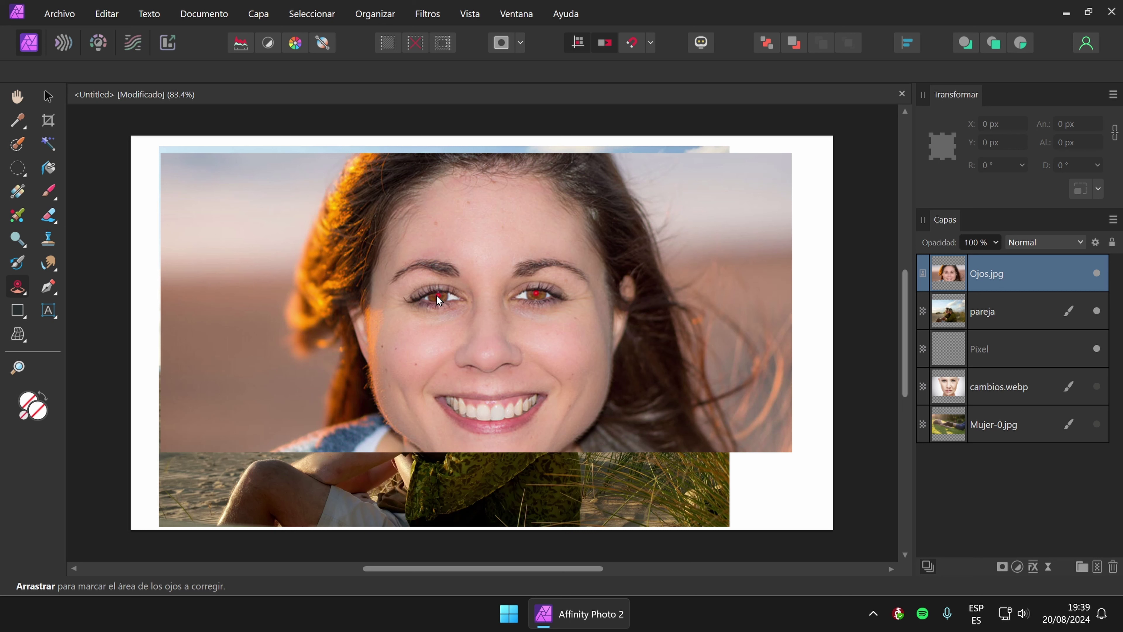
right_click(1039, 274)
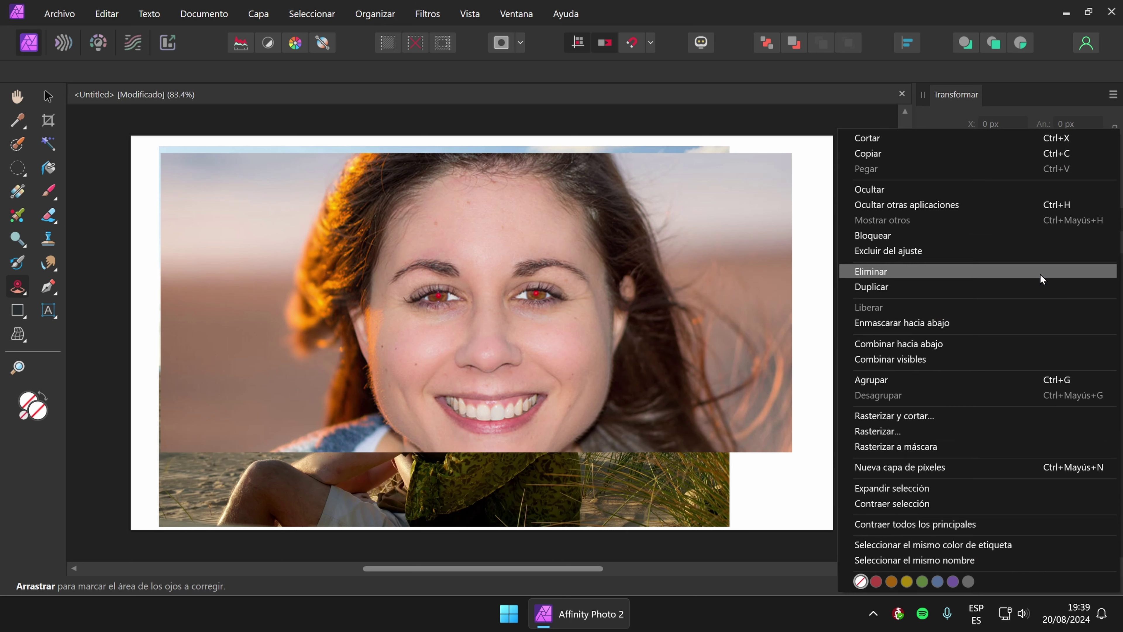
click(941, 429)
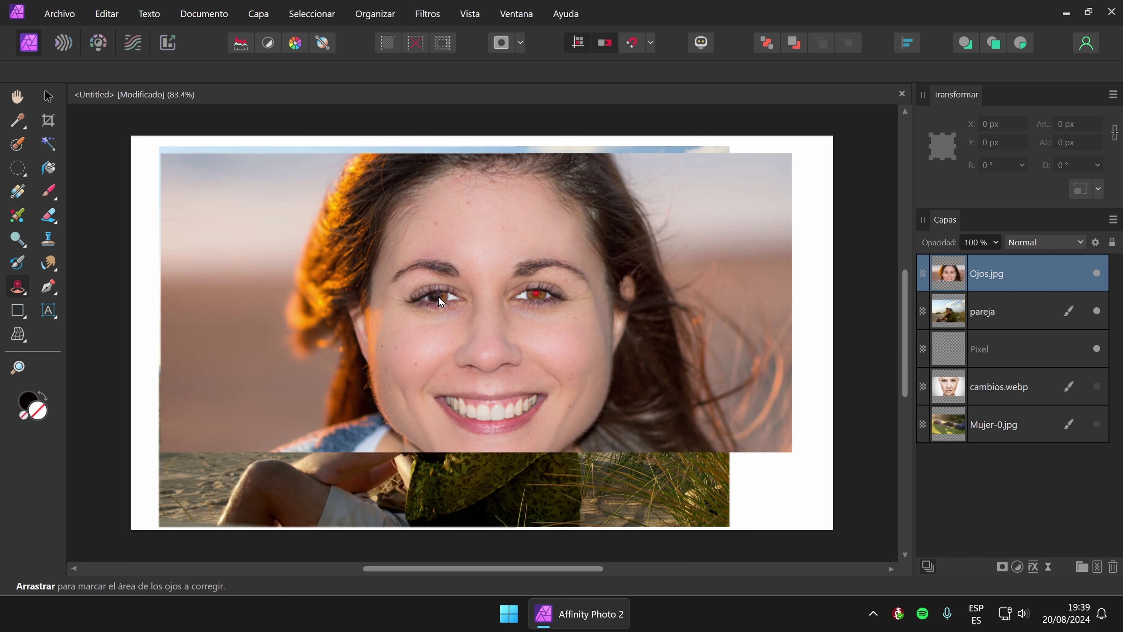
drag(438, 297, 443, 296)
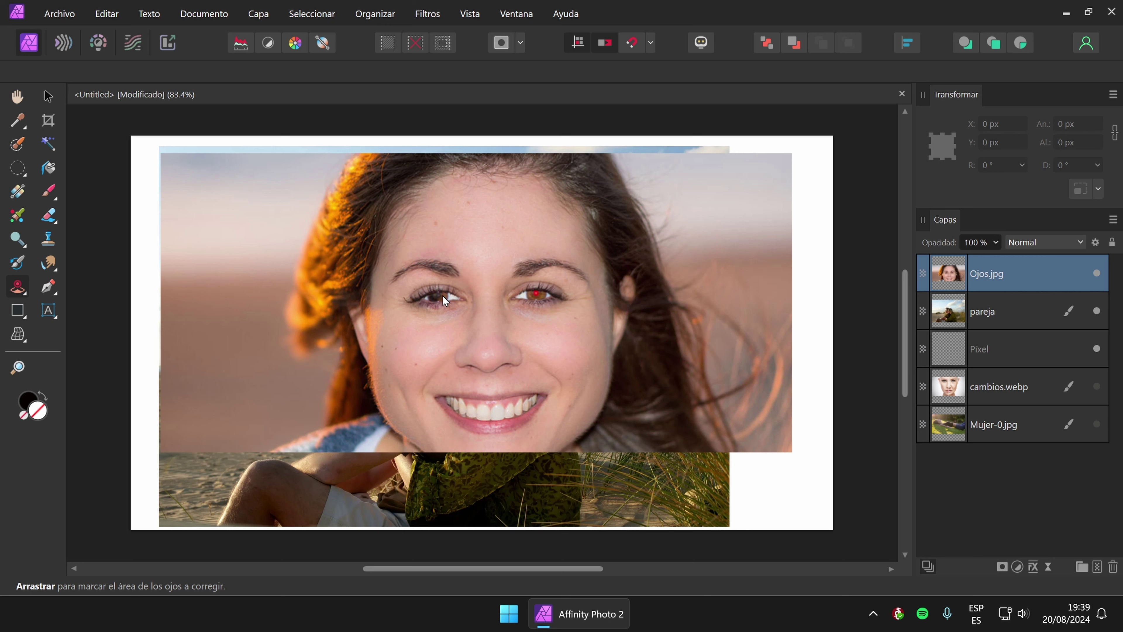
click(537, 295)
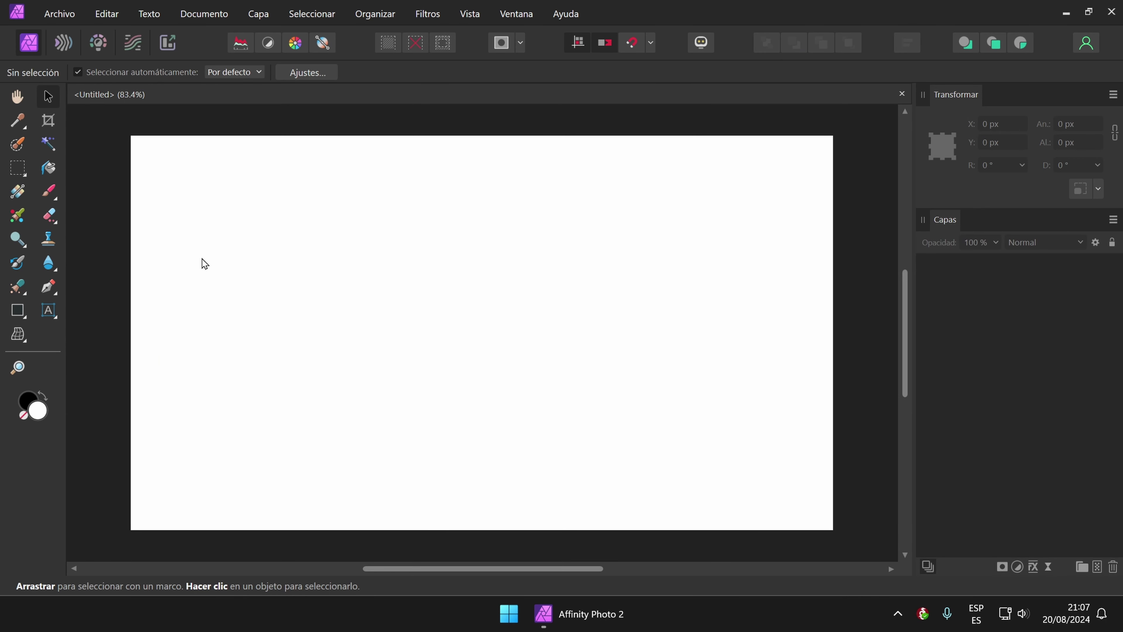
Select the Pen Tool from the pen and node tools group.
click(50, 193)
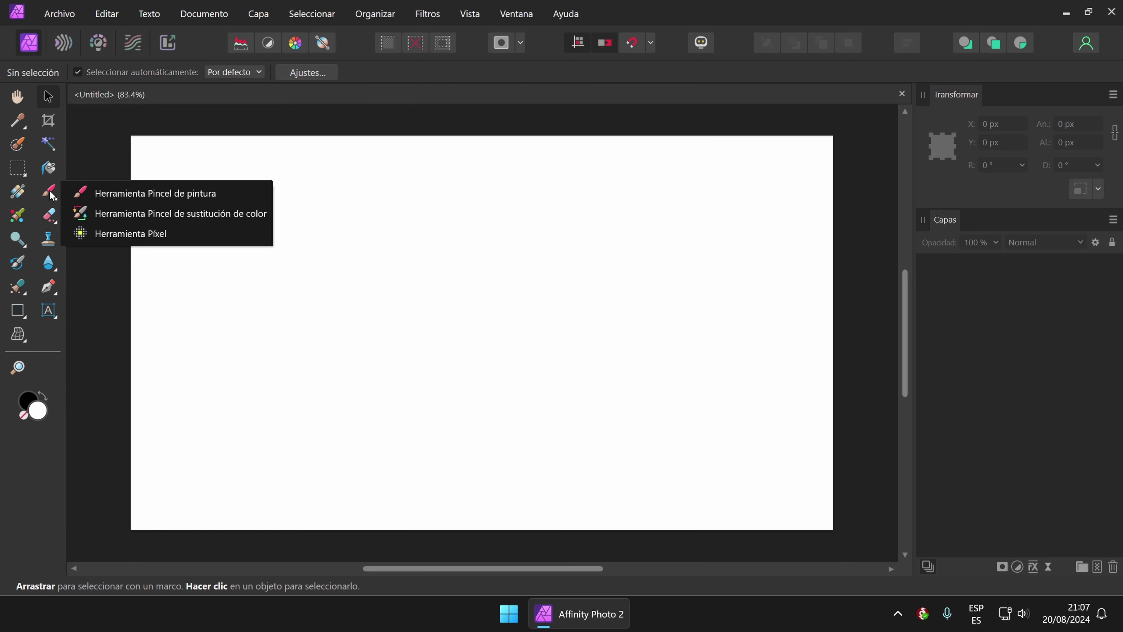
click(184, 199)
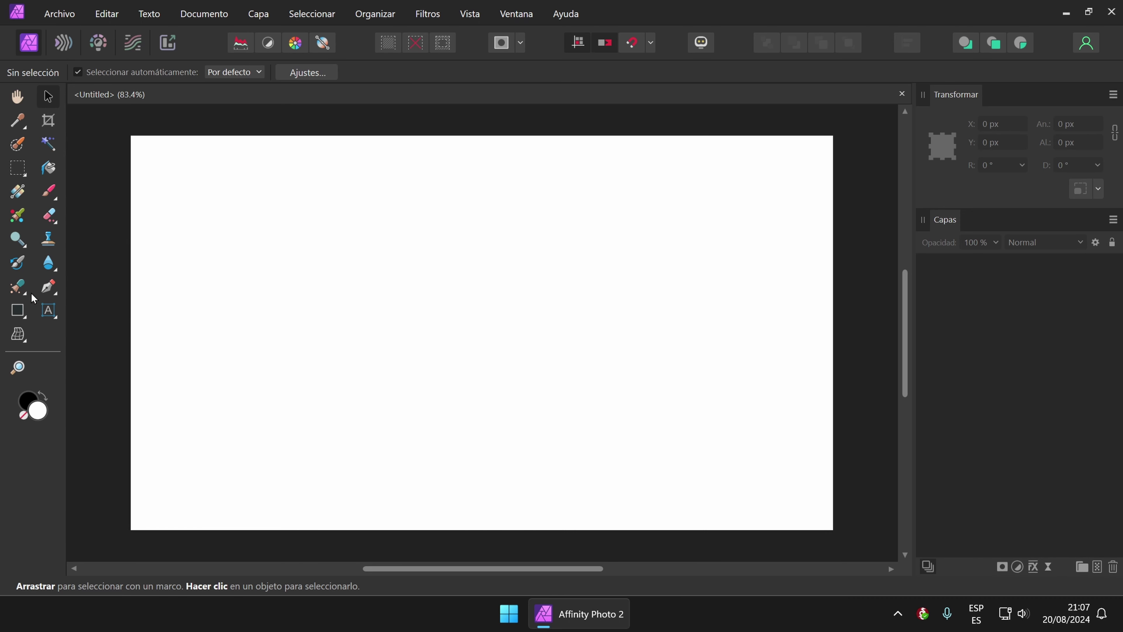
click(49, 287)
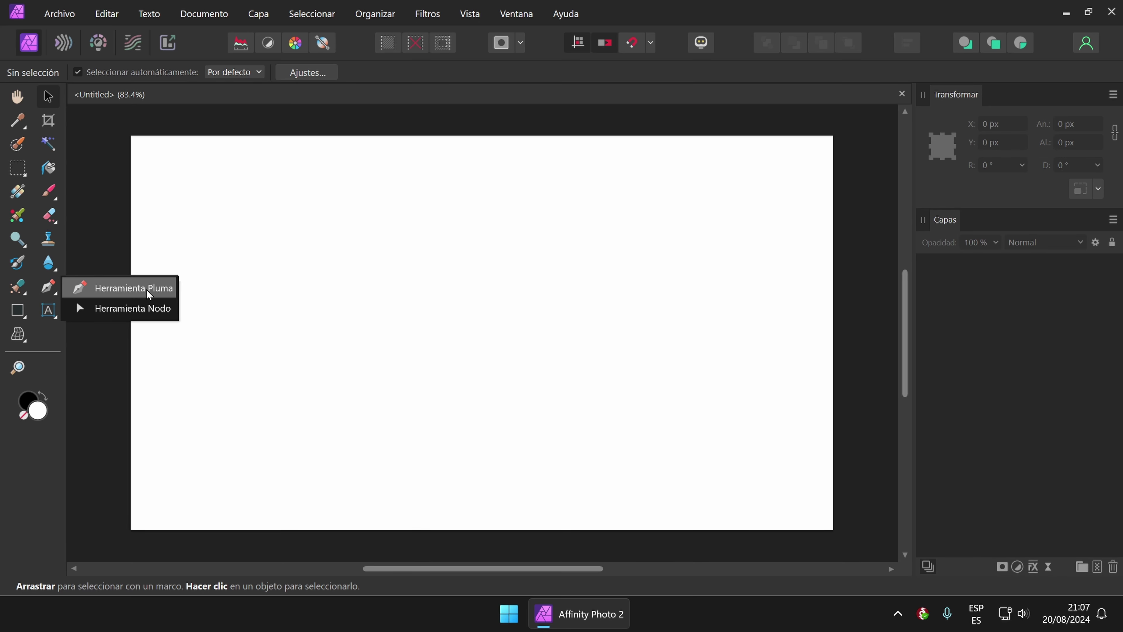
click(149, 288)
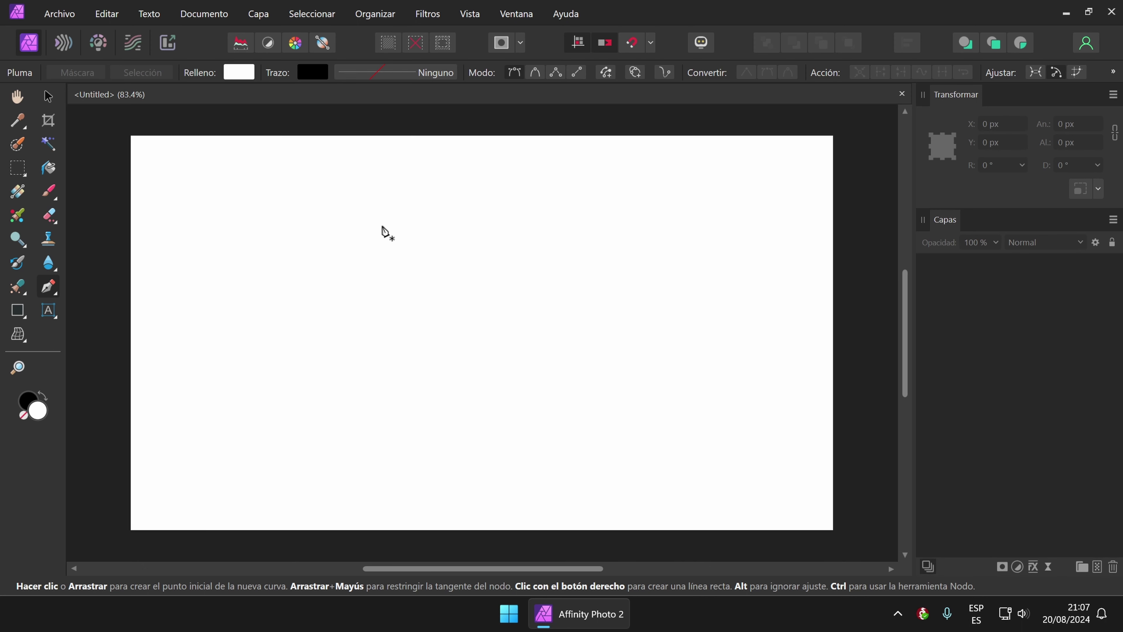
Add a new pixel layer and start the path with smooth curves across the top and right side.
click(1099, 567)
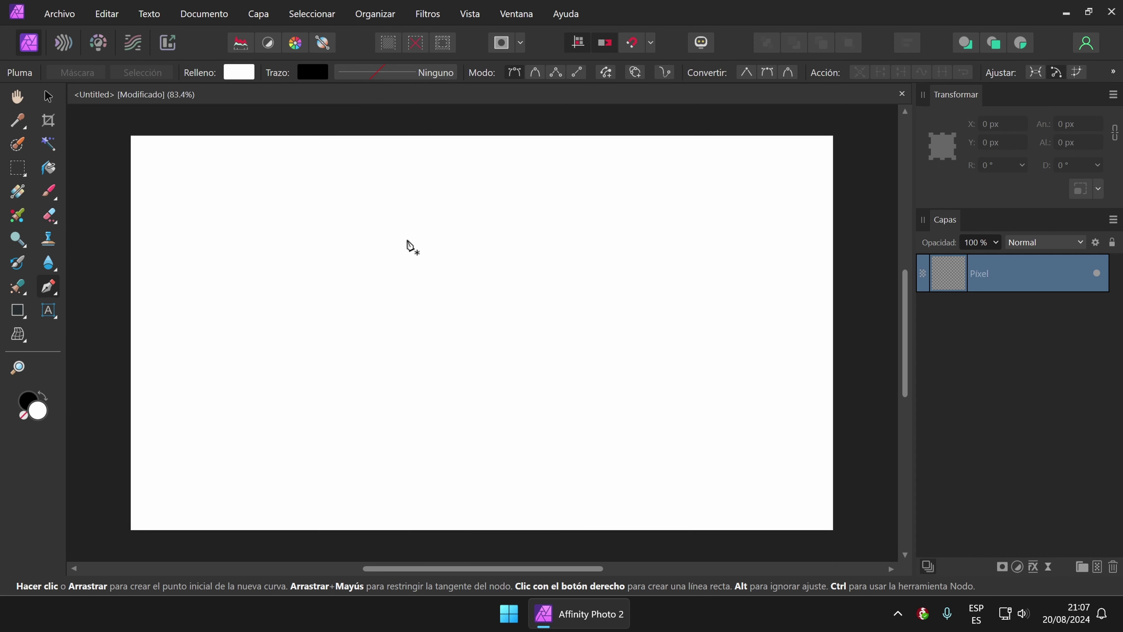
click(382, 219)
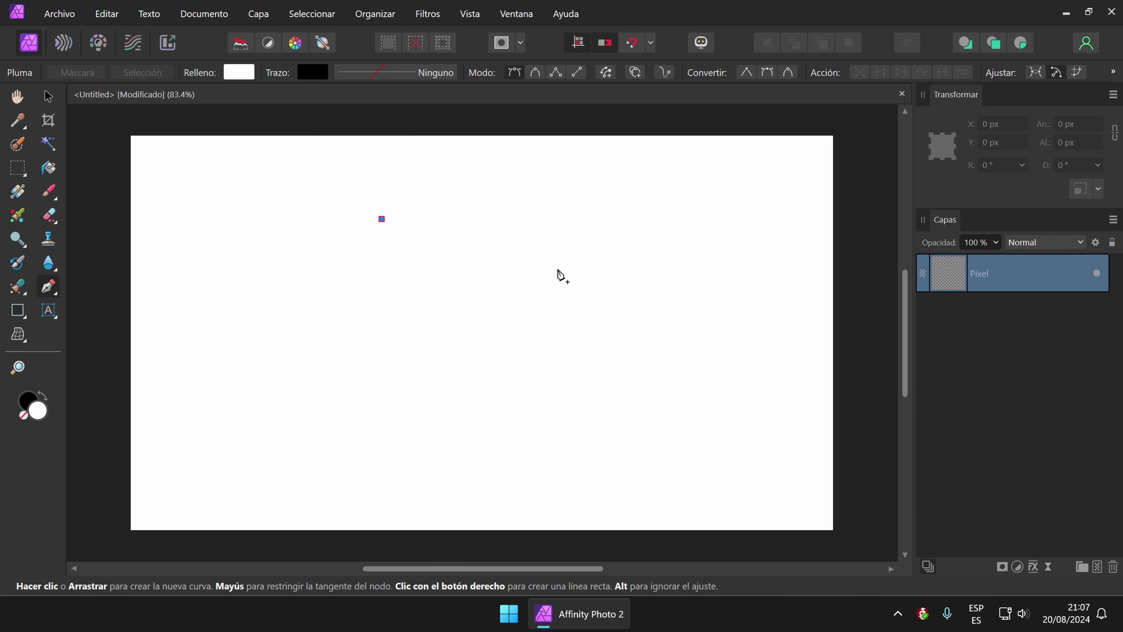
drag(536, 247, 562, 339)
drag(683, 268, 733, 273)
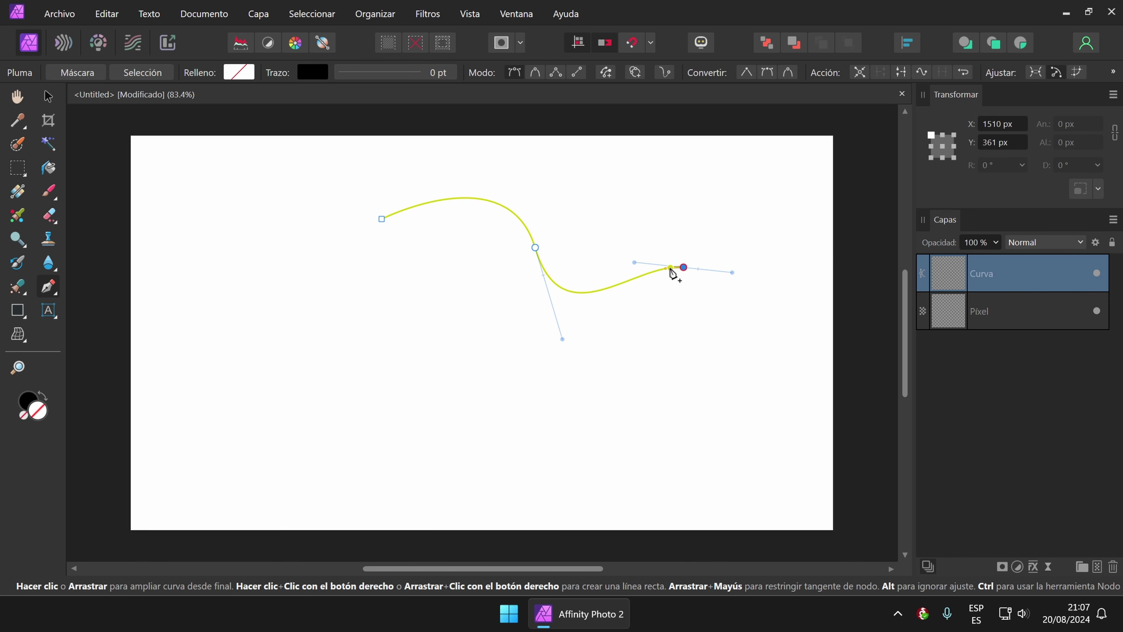
drag(741, 357, 741, 366)
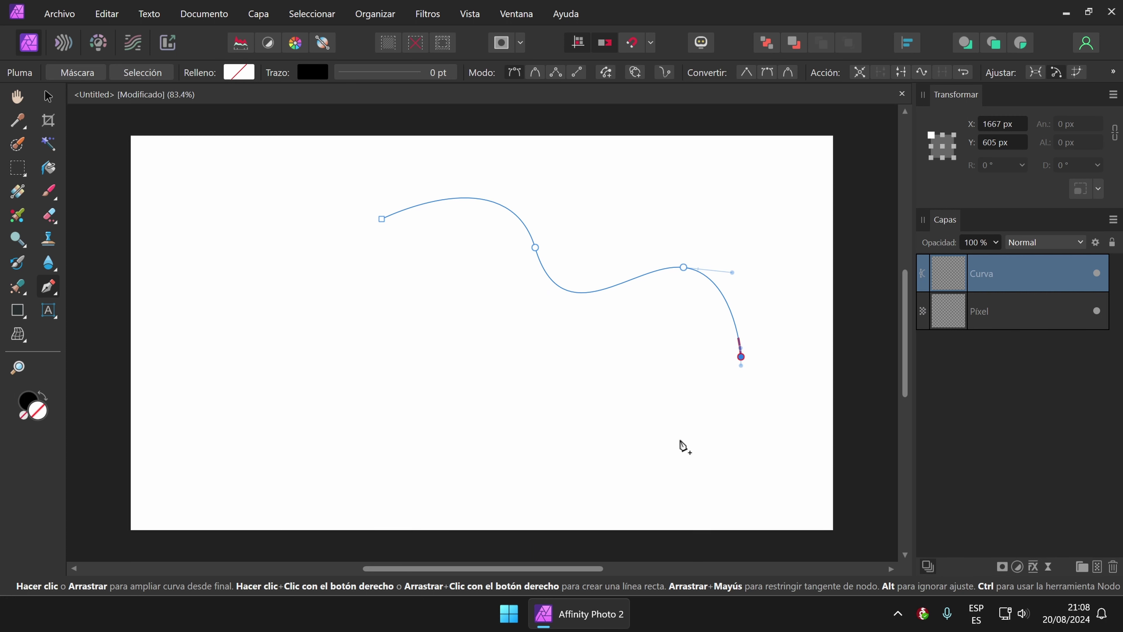
drag(659, 440, 577, 440)
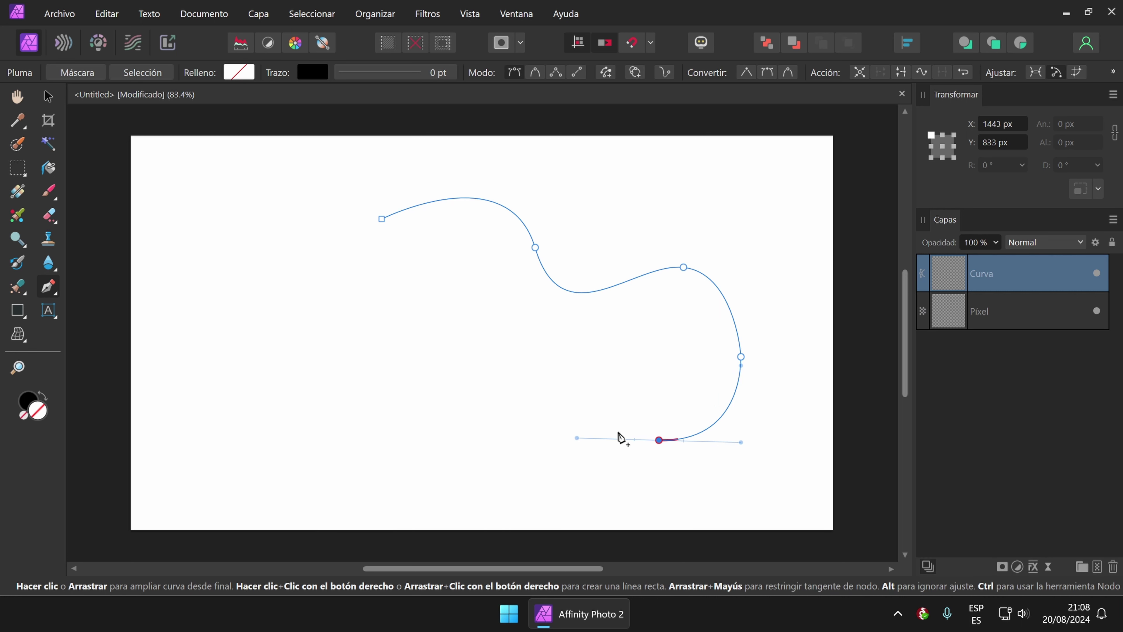
click(659, 440)
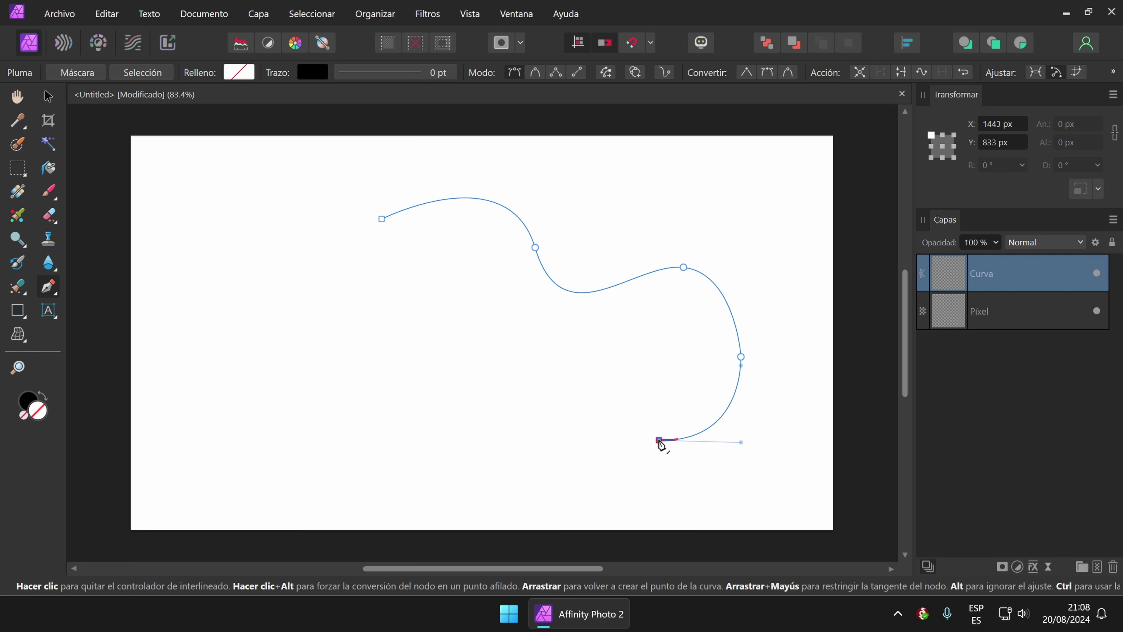
Add zigzag straight segments along the bottom, then curve the path up the left side.
click(588, 374)
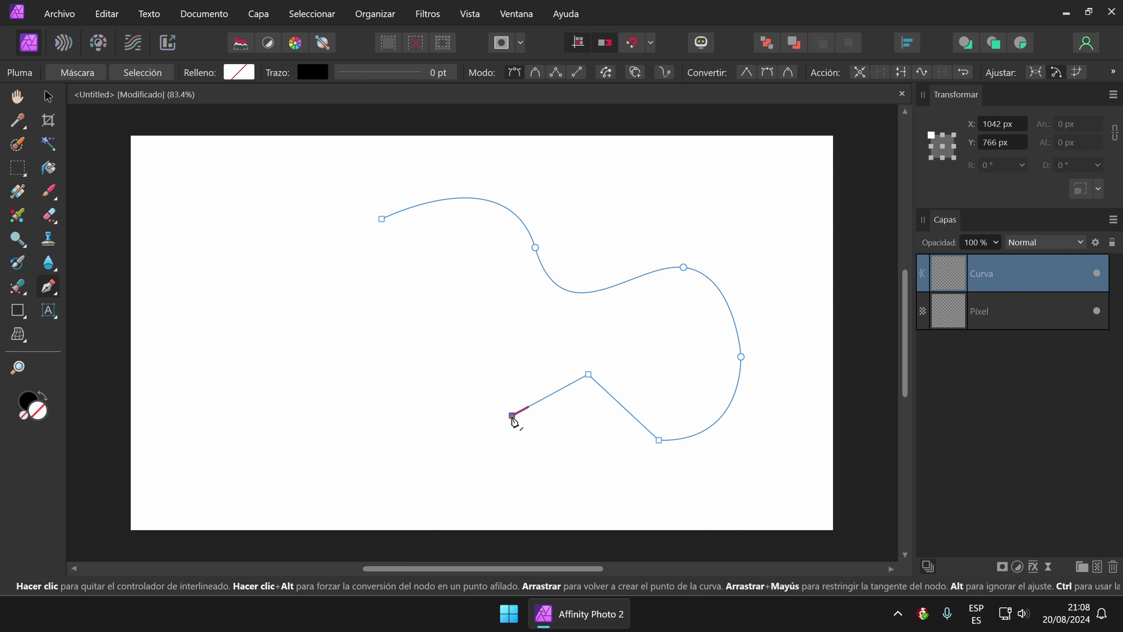
click(512, 416)
click(424, 389)
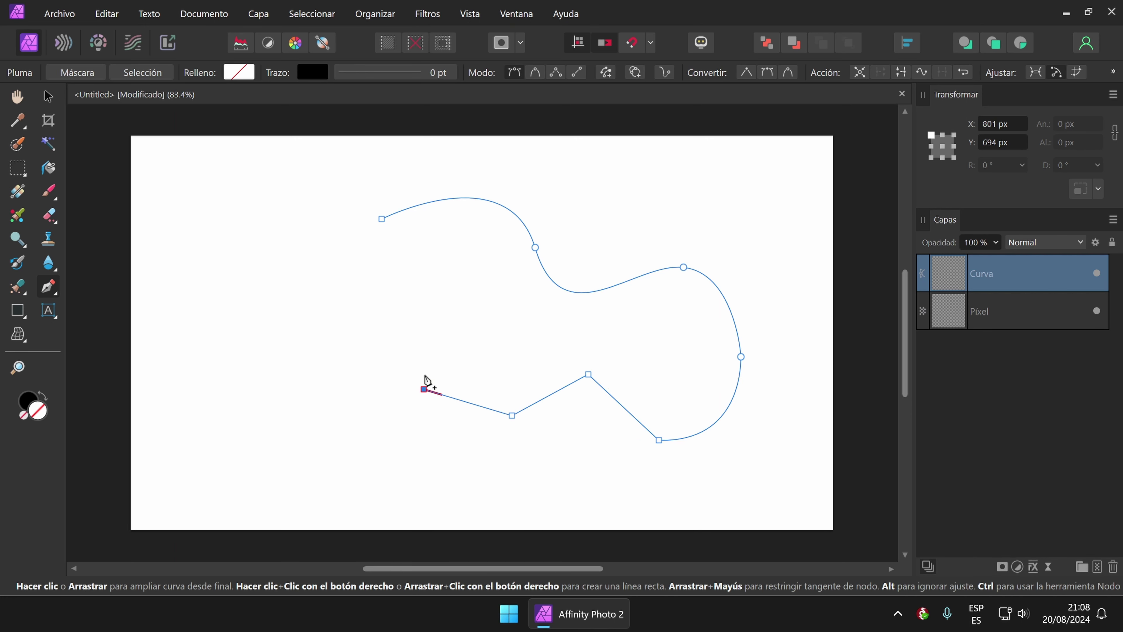
click(331, 438)
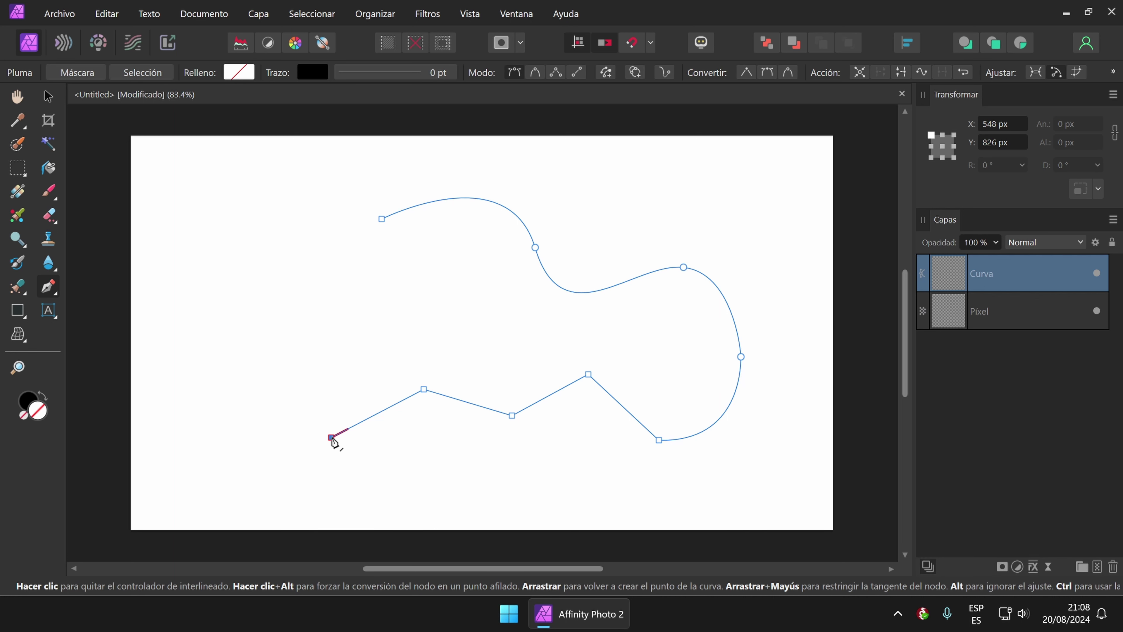
drag(332, 440, 296, 407)
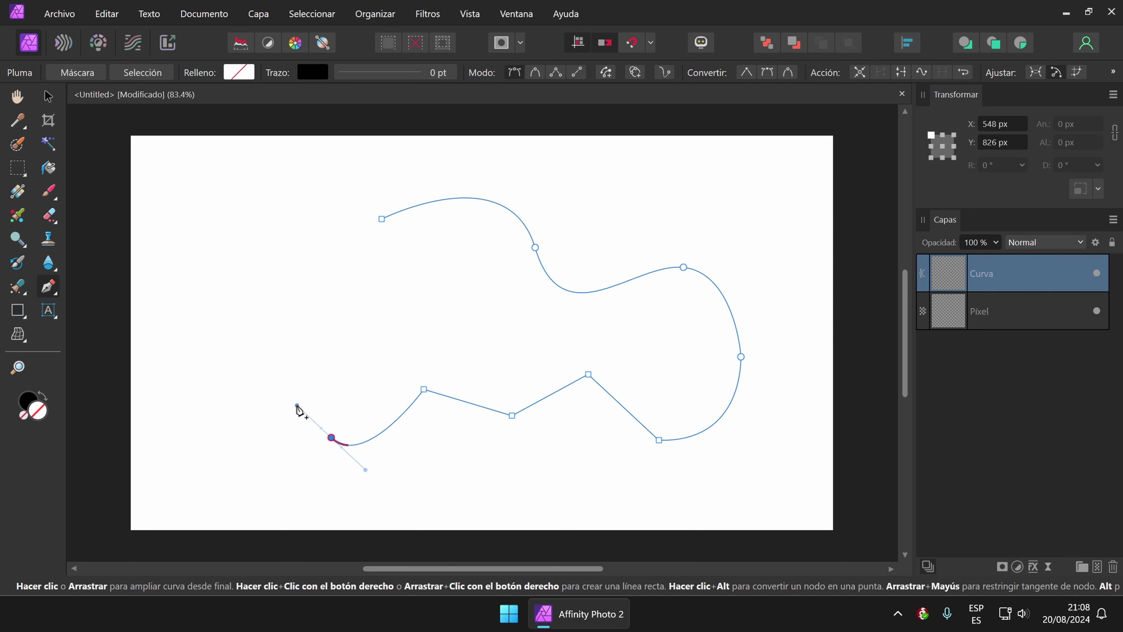
drag(343, 352, 383, 348)
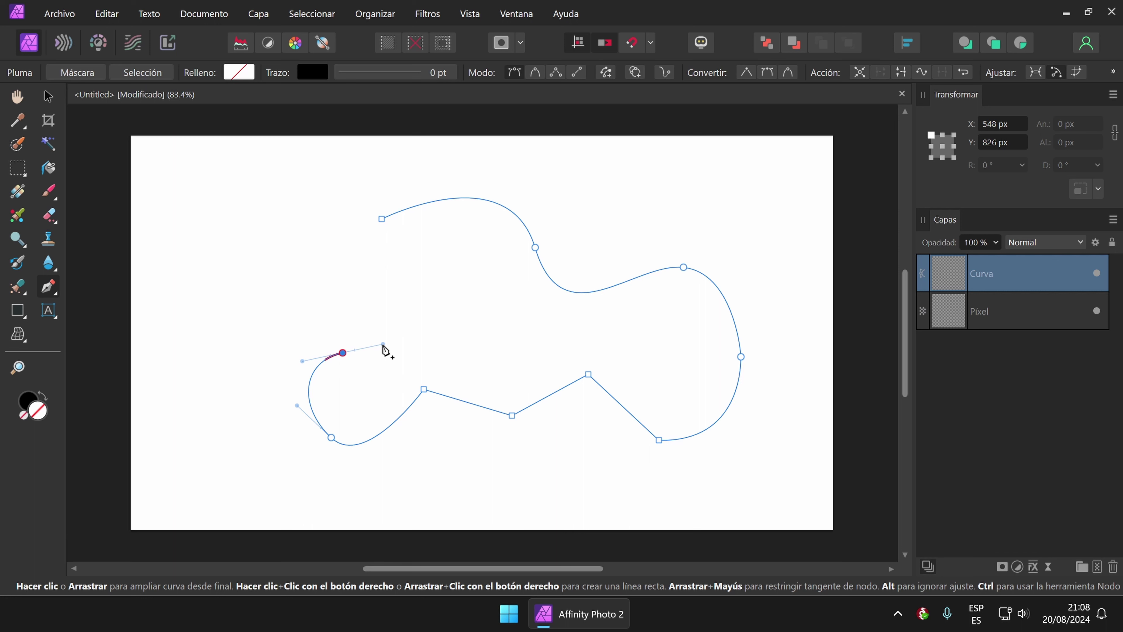
drag(357, 289, 331, 282)
drag(261, 265, 256, 203)
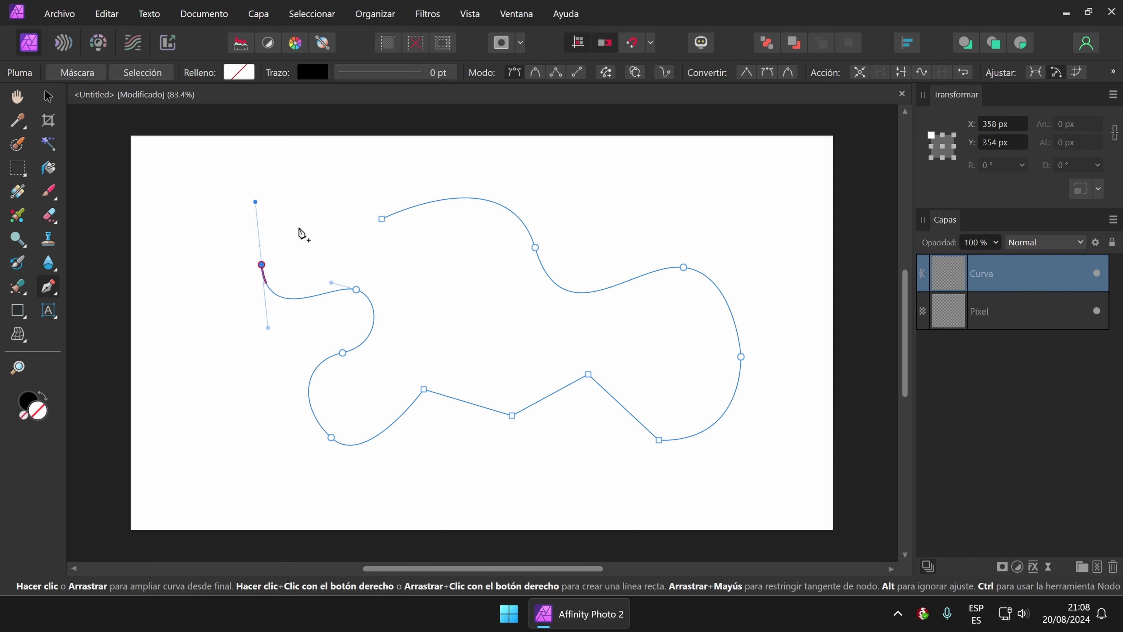
Draw the rectangular notch at the upper left and close the path at its starting point.
click(300, 229)
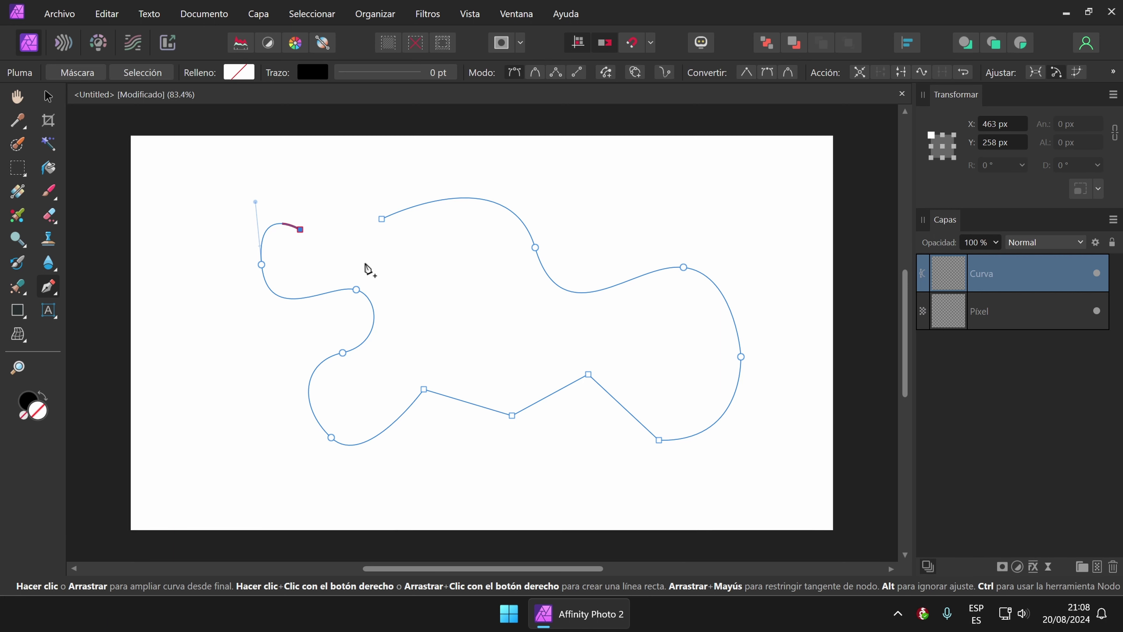
click(337, 258)
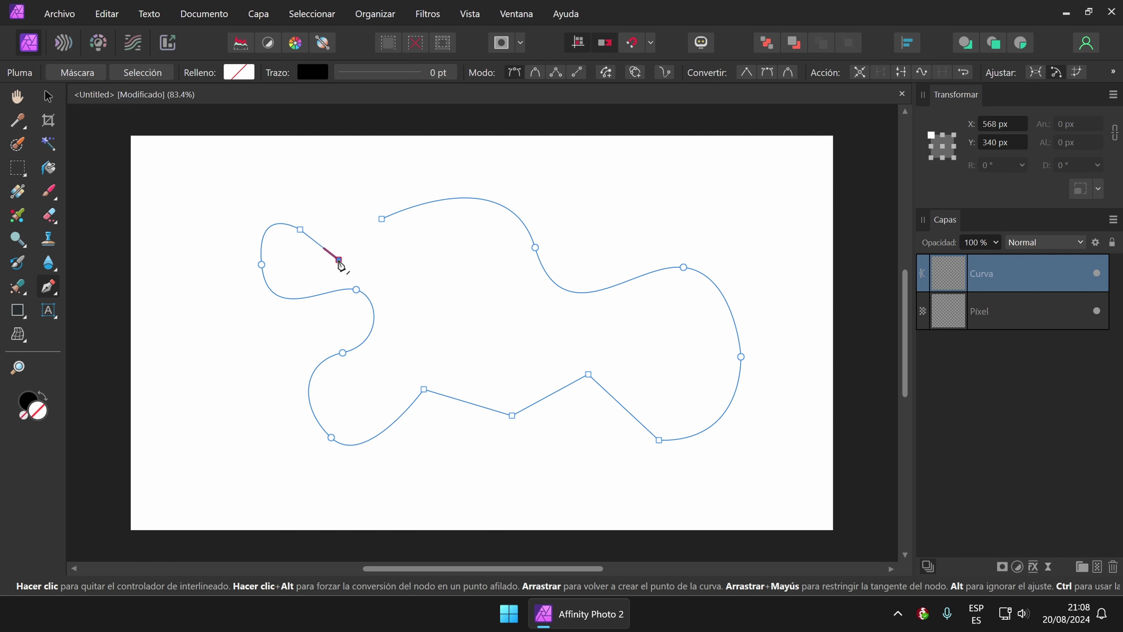
click(375, 268)
click(449, 275)
click(449, 242)
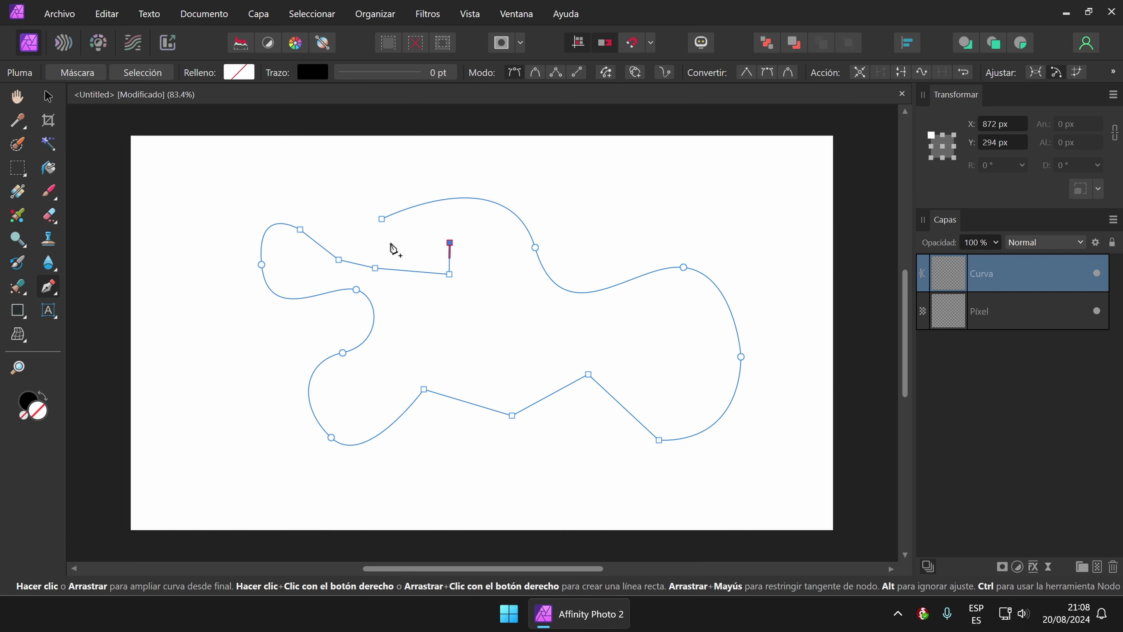
click(385, 242)
click(349, 214)
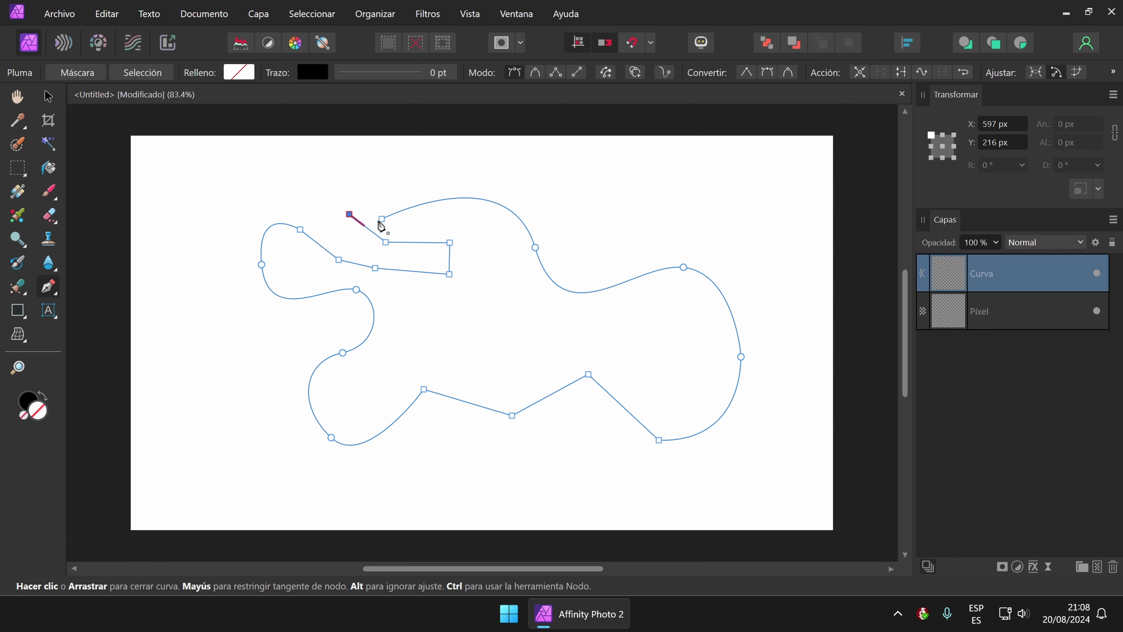
click(381, 220)
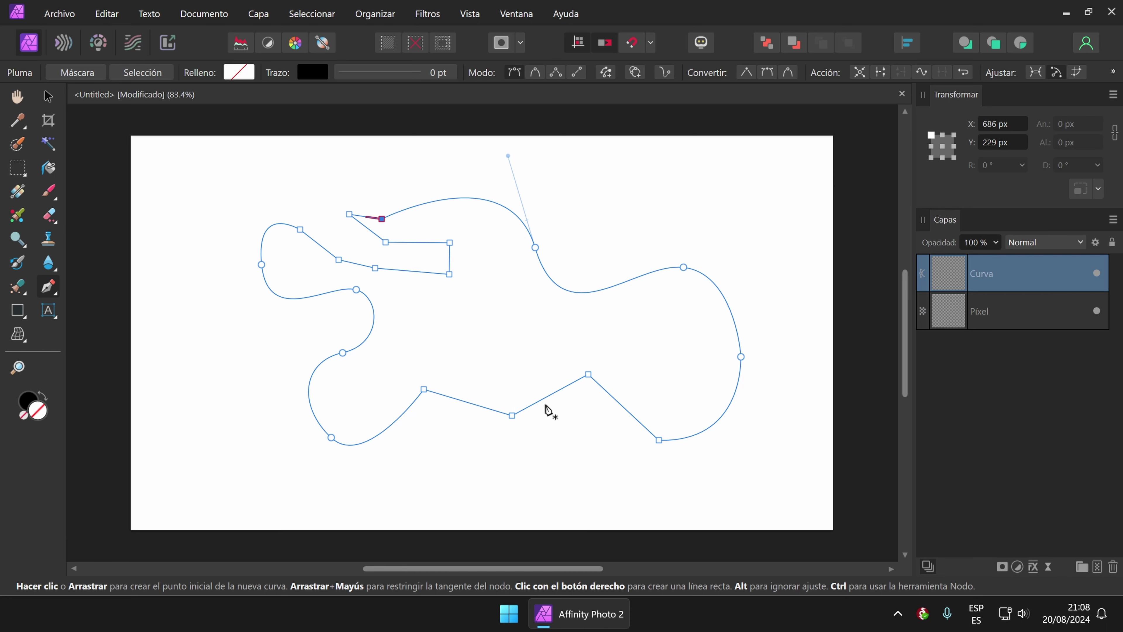
click(239, 73)
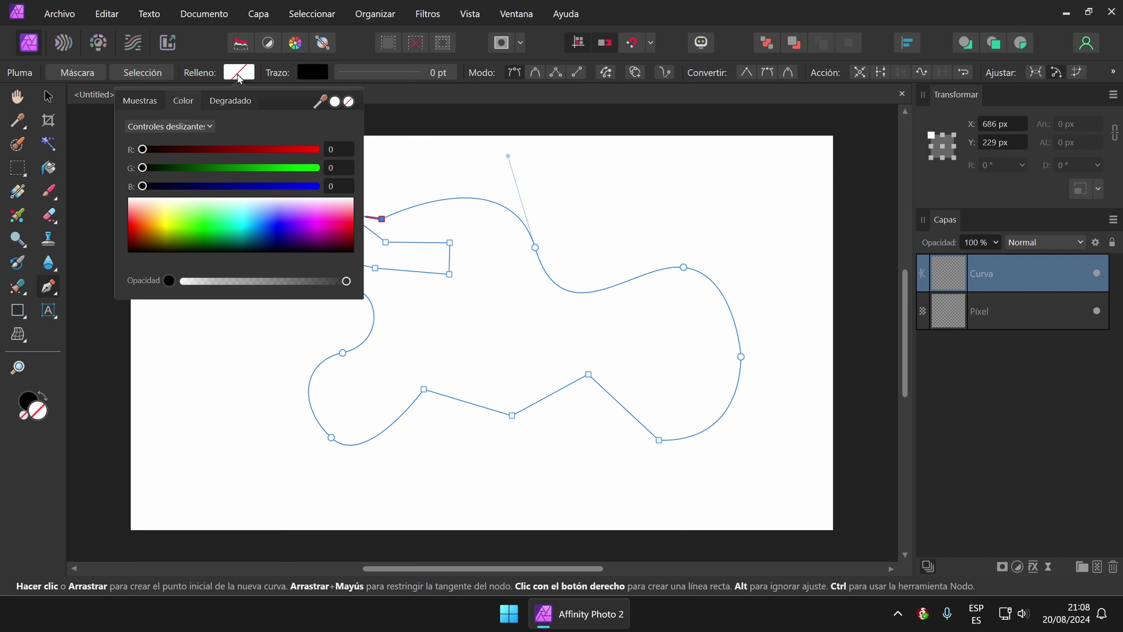
Fill the Curva shape with mint green and give it a 6.7 pt black outline.
click(221, 217)
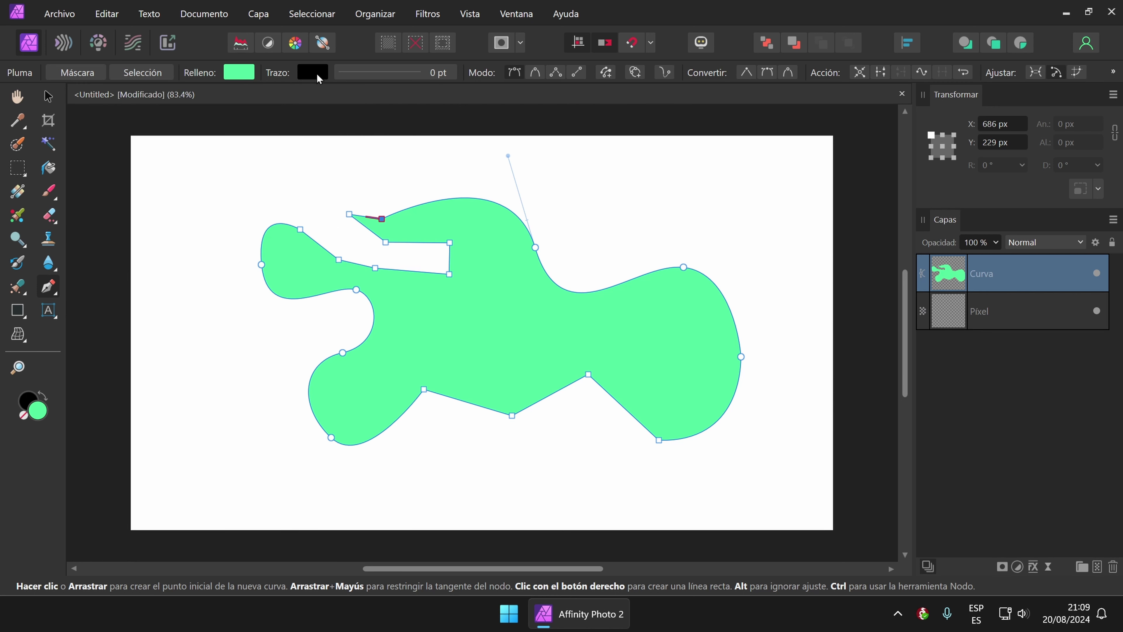
click(409, 76)
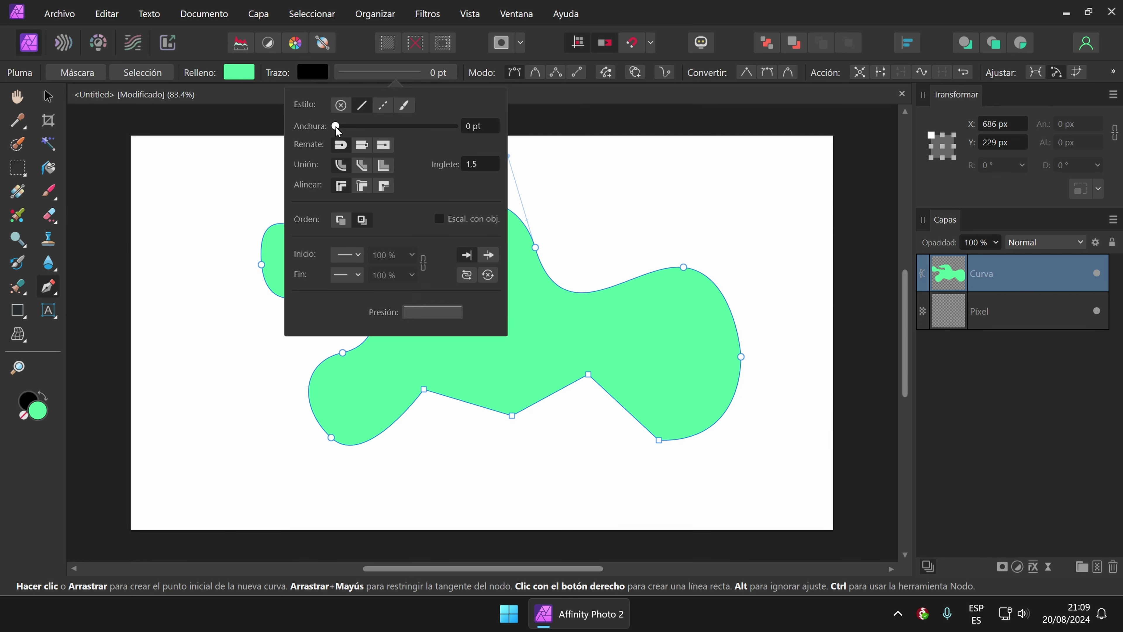
drag(335, 127, 377, 129)
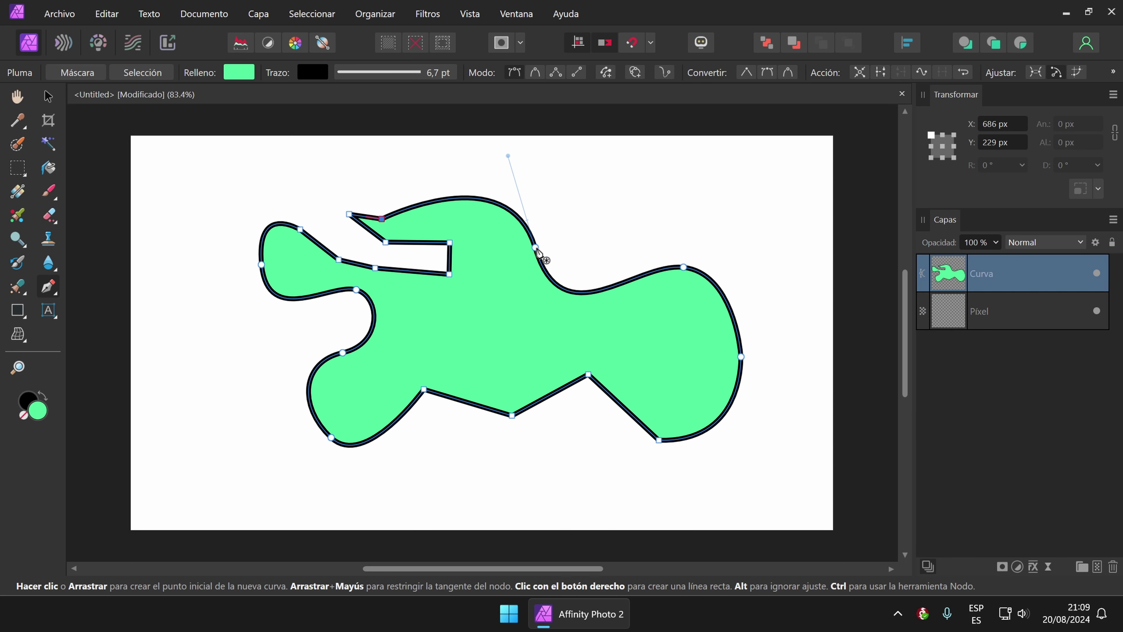
right_click(49, 289)
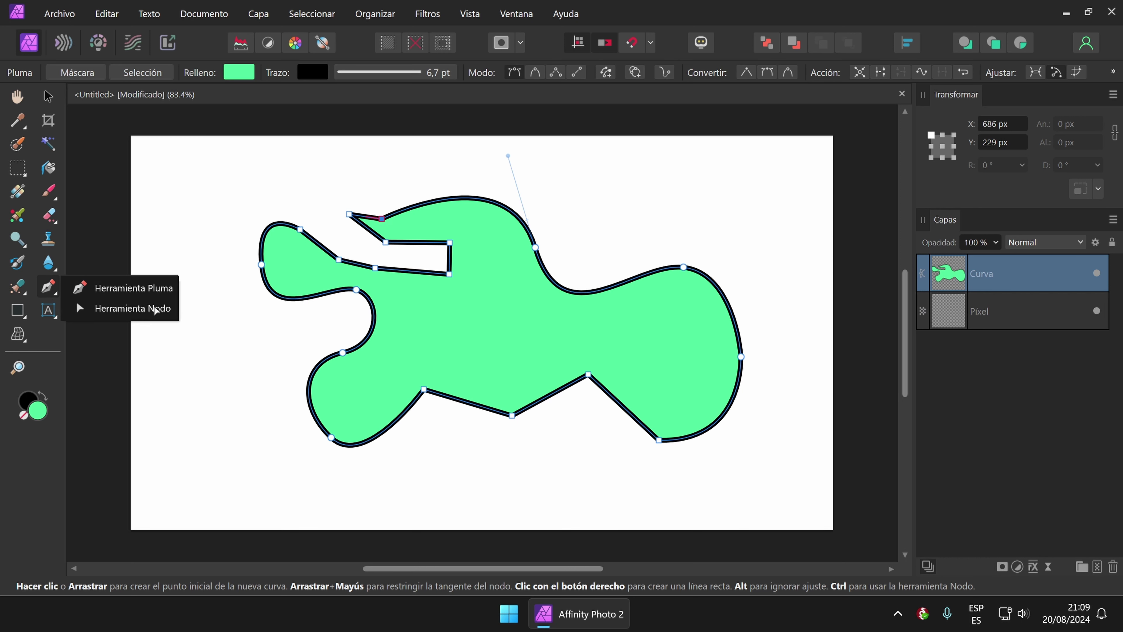
With the Node Tool, drag the top curve and the notch's right-hand corners outward.
click(162, 308)
drag(536, 251, 592, 331)
mouse_move(684, 267)
mouse_down()
mouse_move(683, 237)
mouse_move(688, 263)
mouse_up()
drag(545, 242, 562, 229)
drag(450, 242, 477, 231)
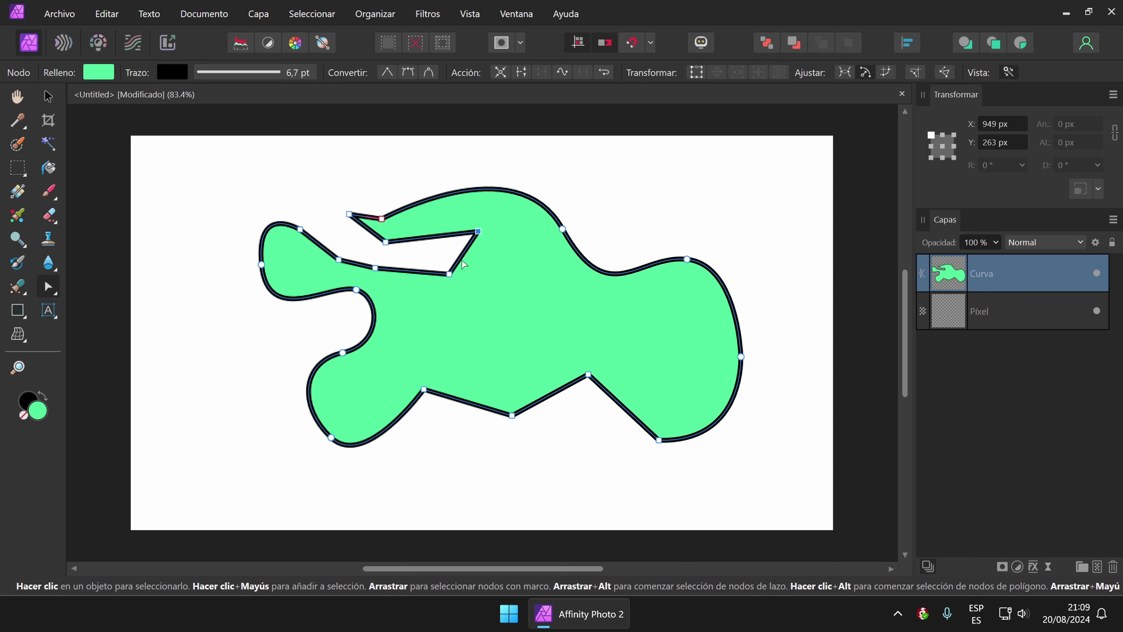
drag(450, 274, 471, 309)
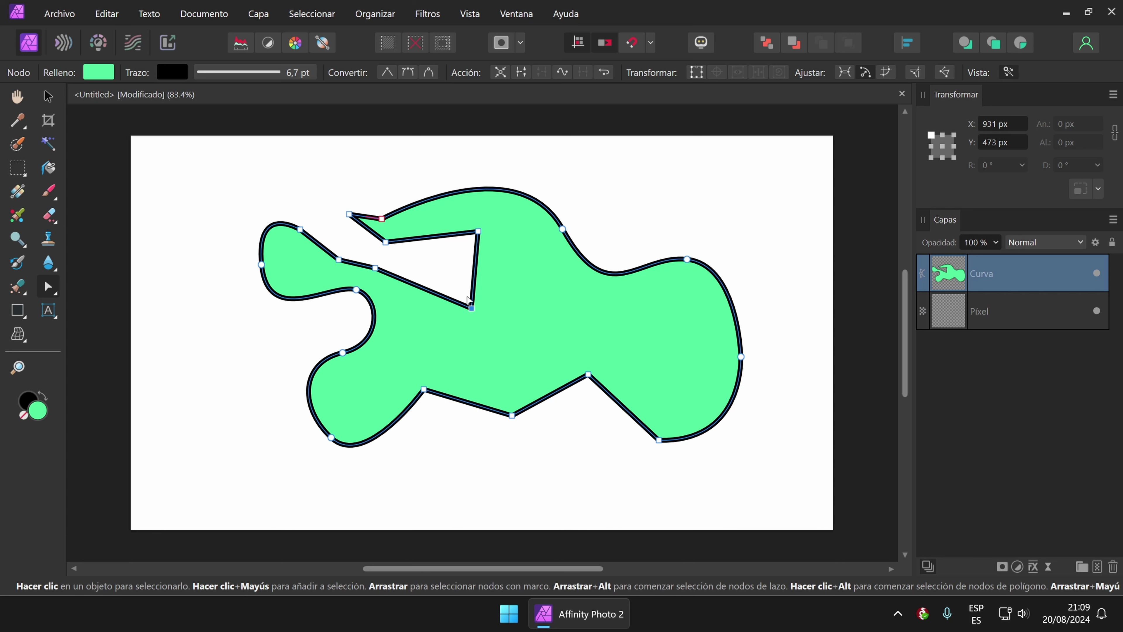
Make the notch's bottom corner smooth and curved, and convert the right node to a sharp corner.
click(408, 72)
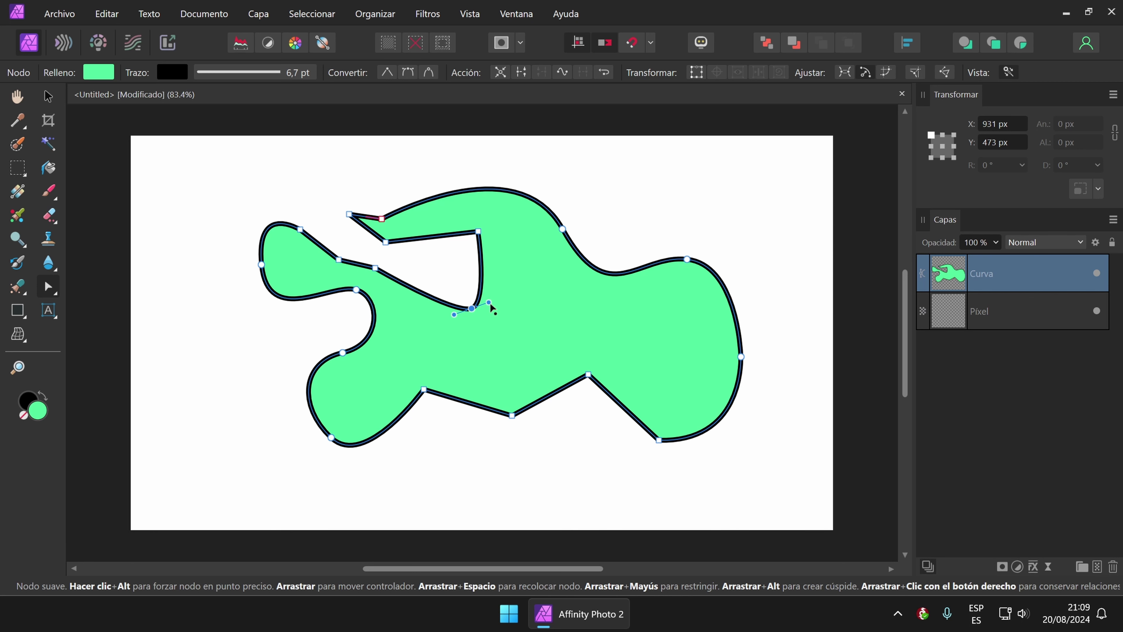
drag(491, 305, 532, 276)
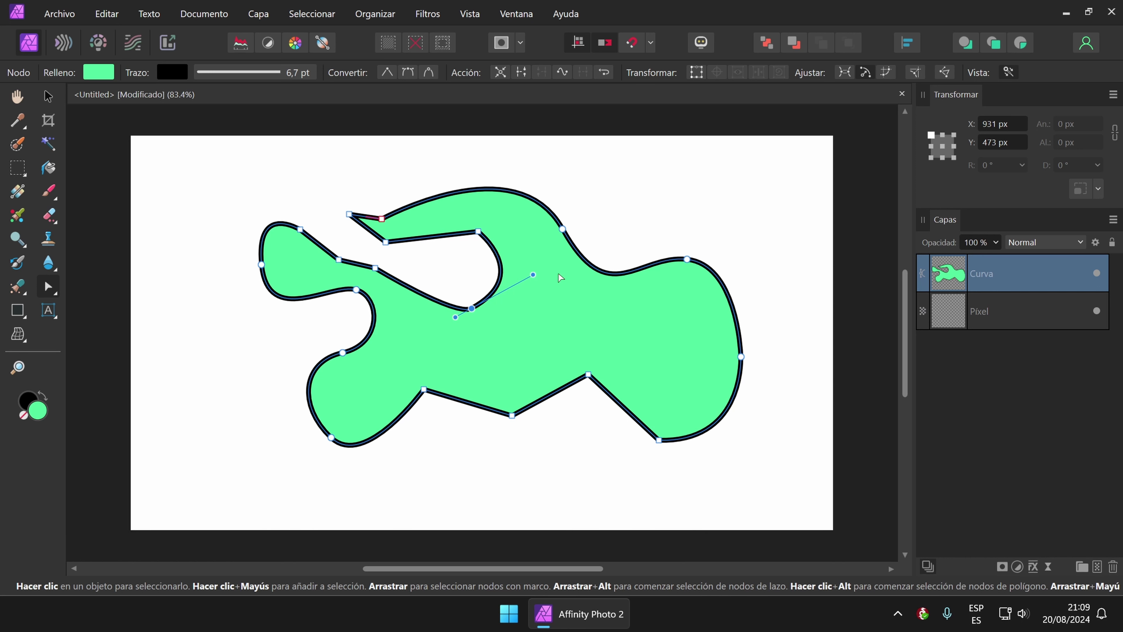
click(686, 260)
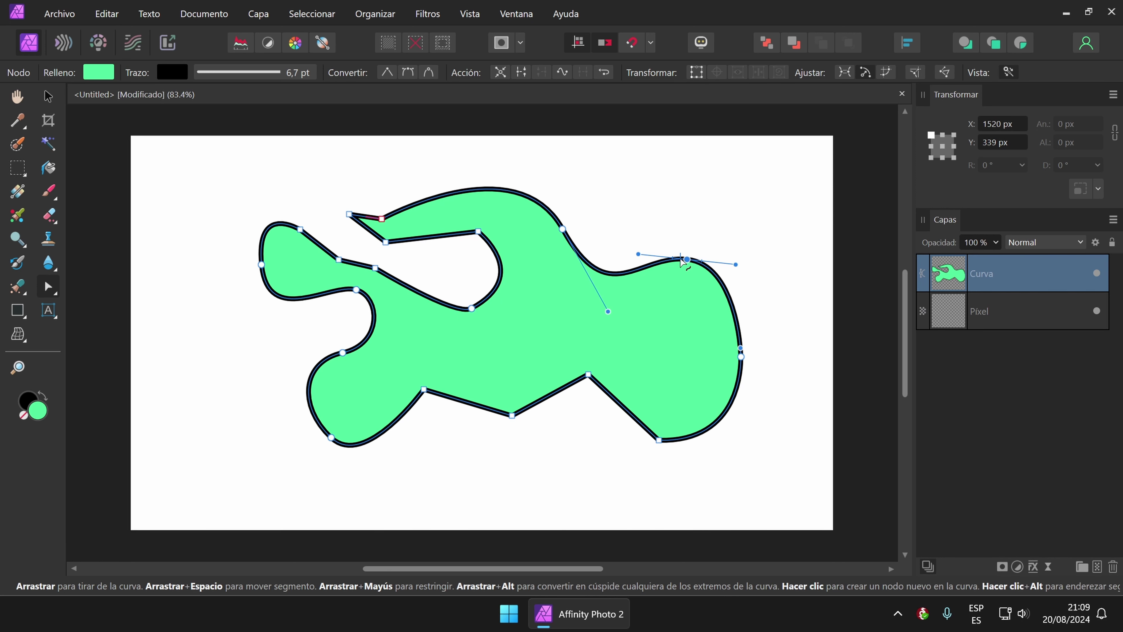
click(387, 73)
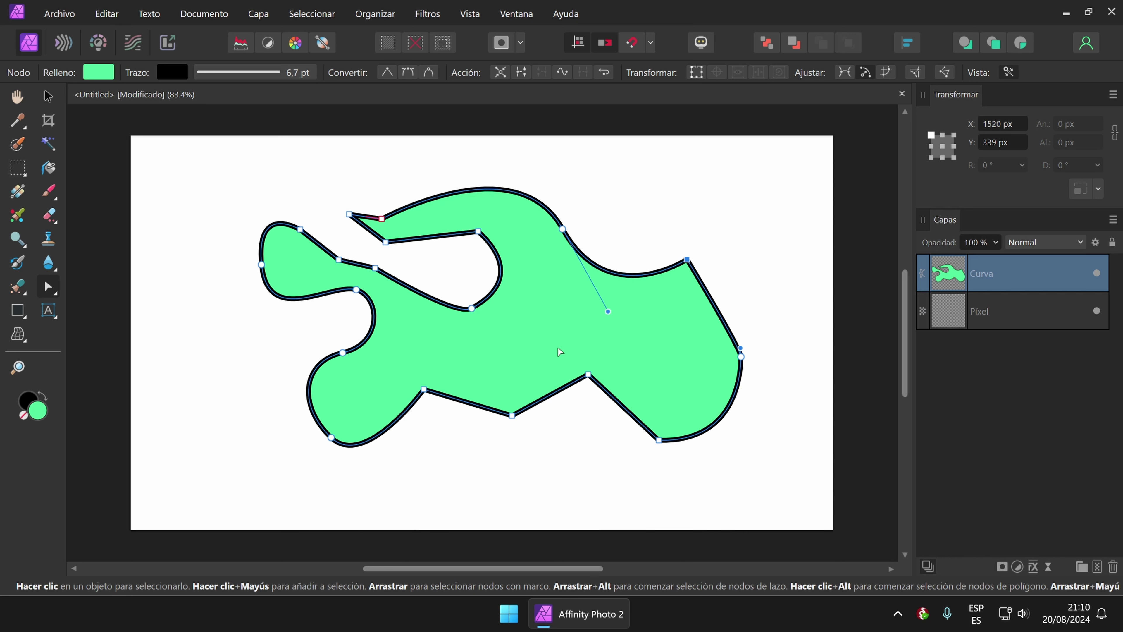
click(660, 440)
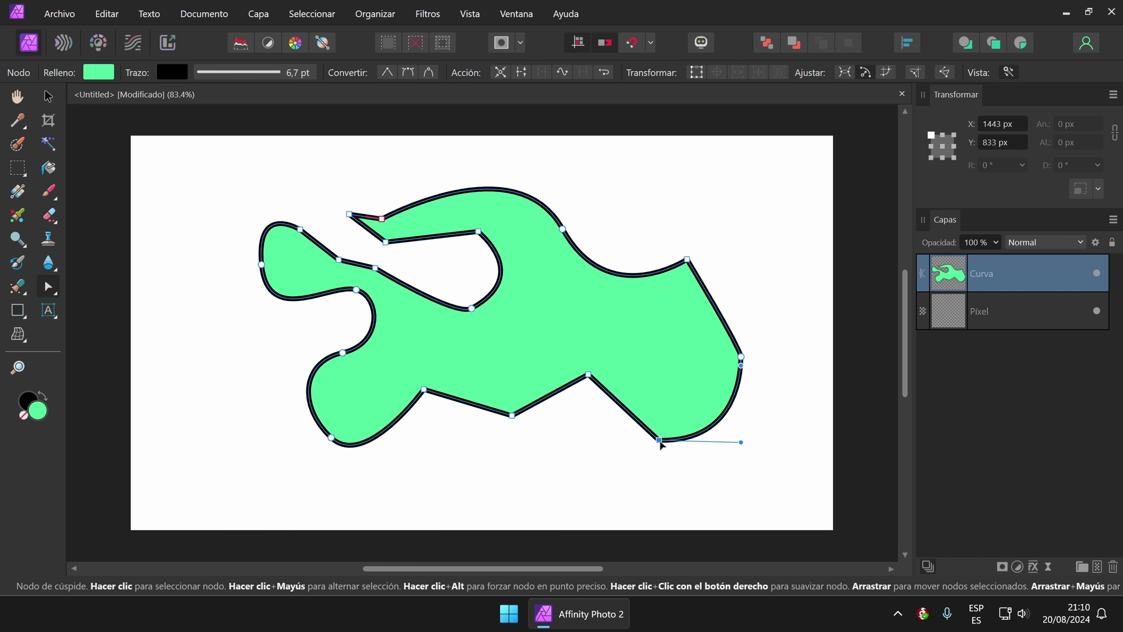
click(511, 415)
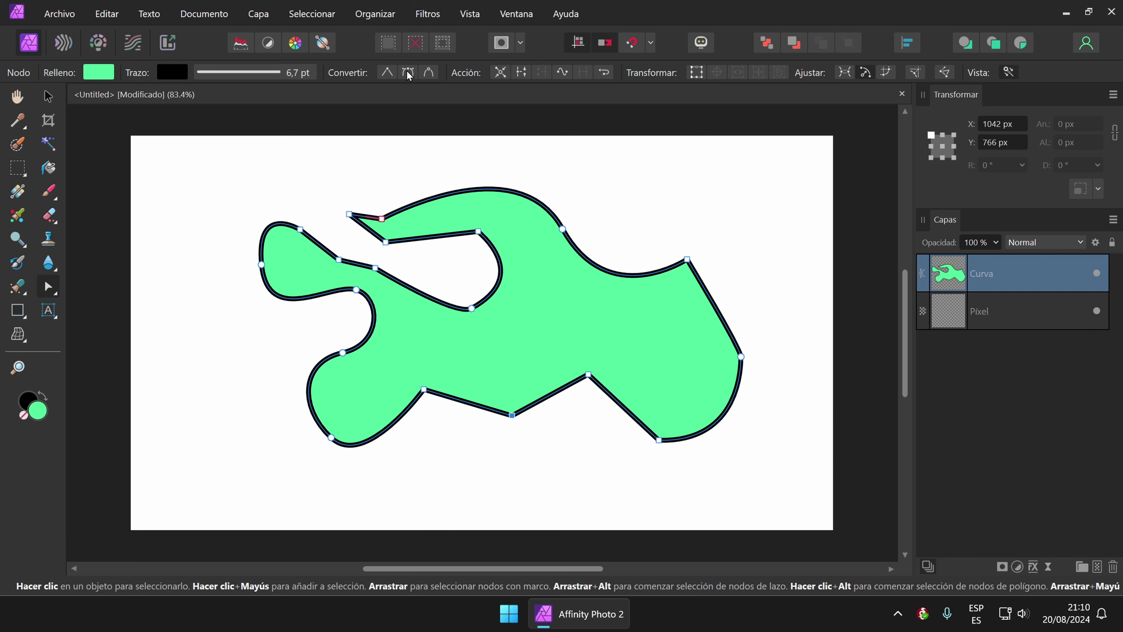
Make the bottom middle node smooth and reshape the bottom edge's curves around it.
click(428, 73)
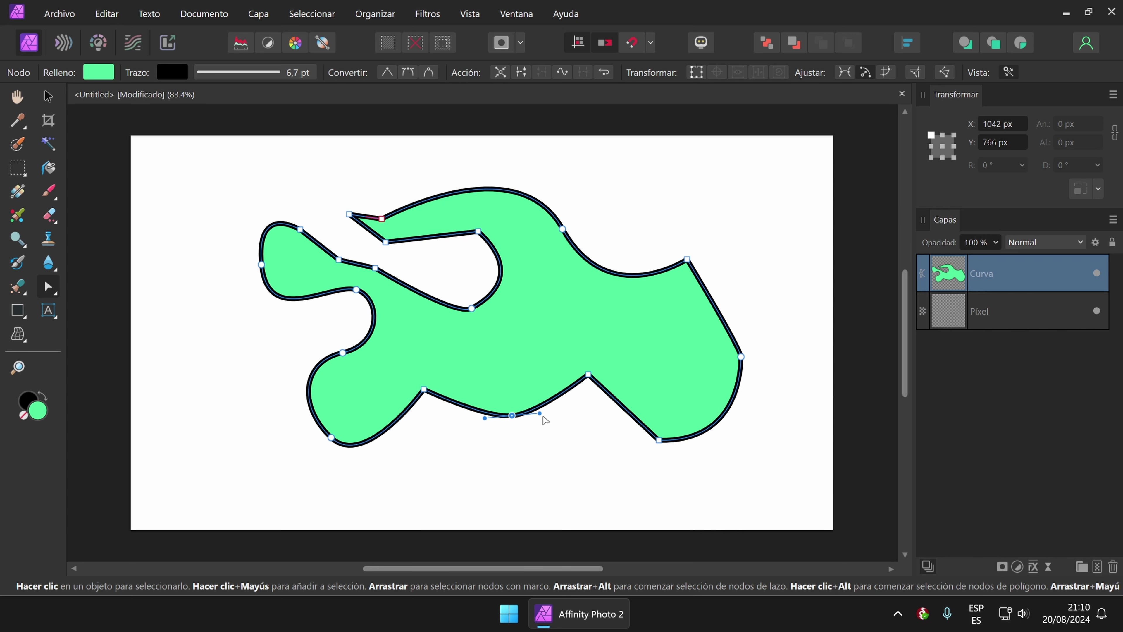
drag(539, 413, 577, 398)
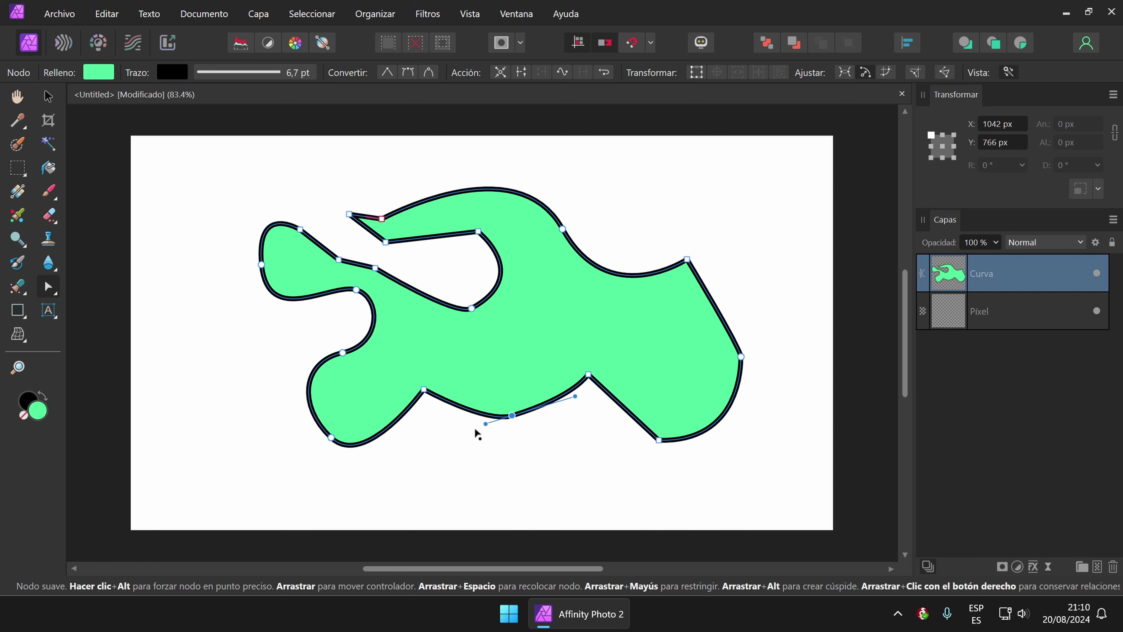
drag(511, 416, 511, 434)
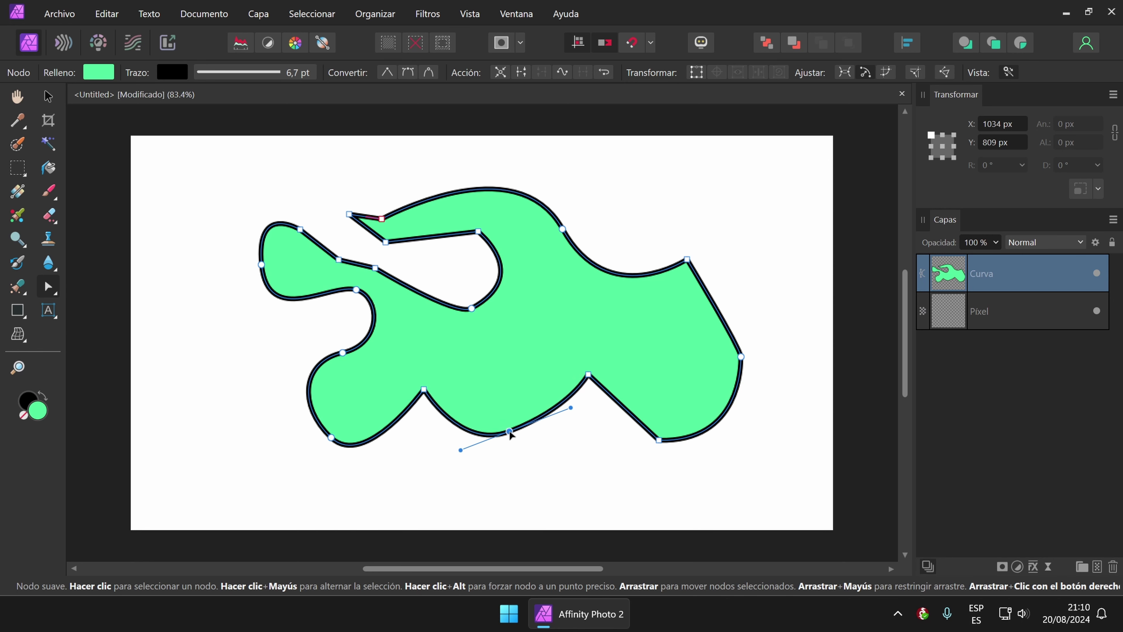
drag(571, 408, 573, 416)
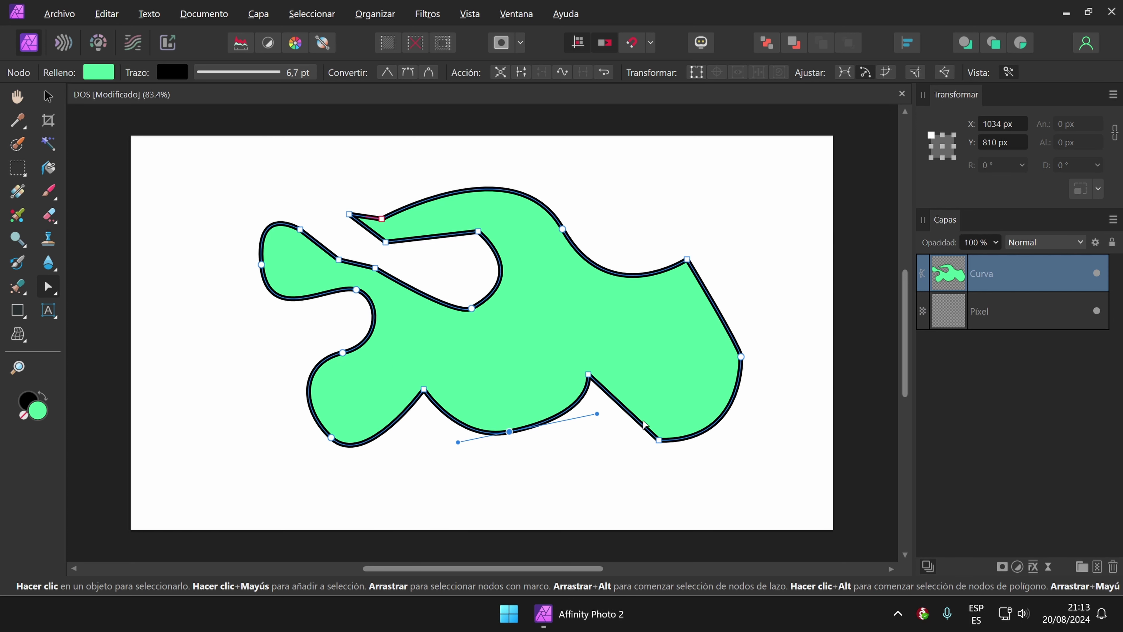
drag(597, 417, 573, 426)
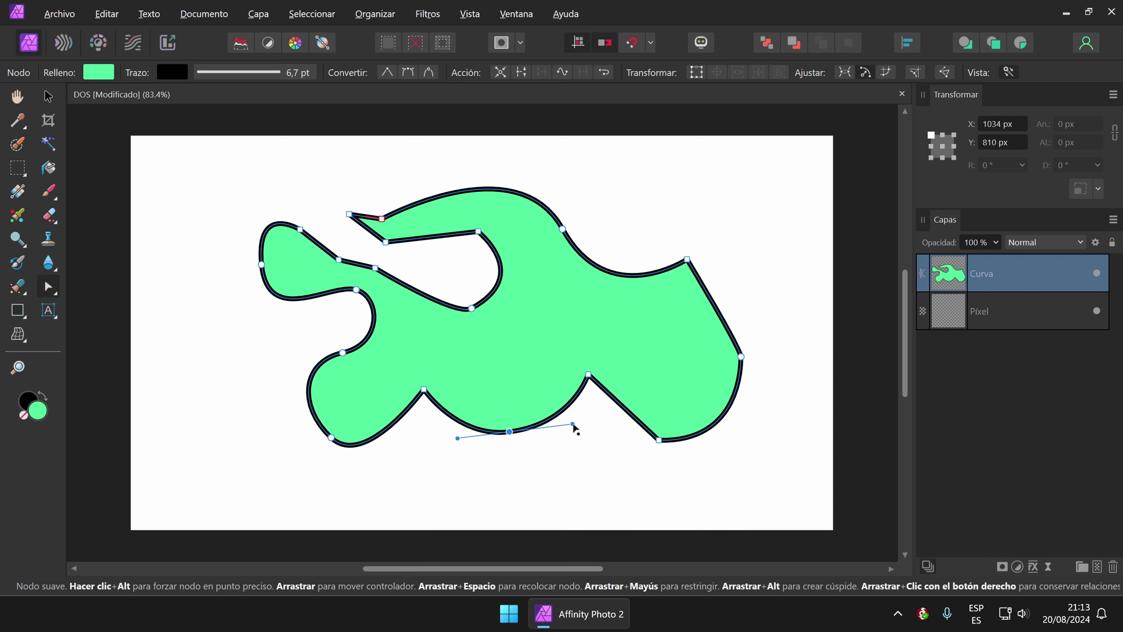
drag(575, 429, 558, 476)
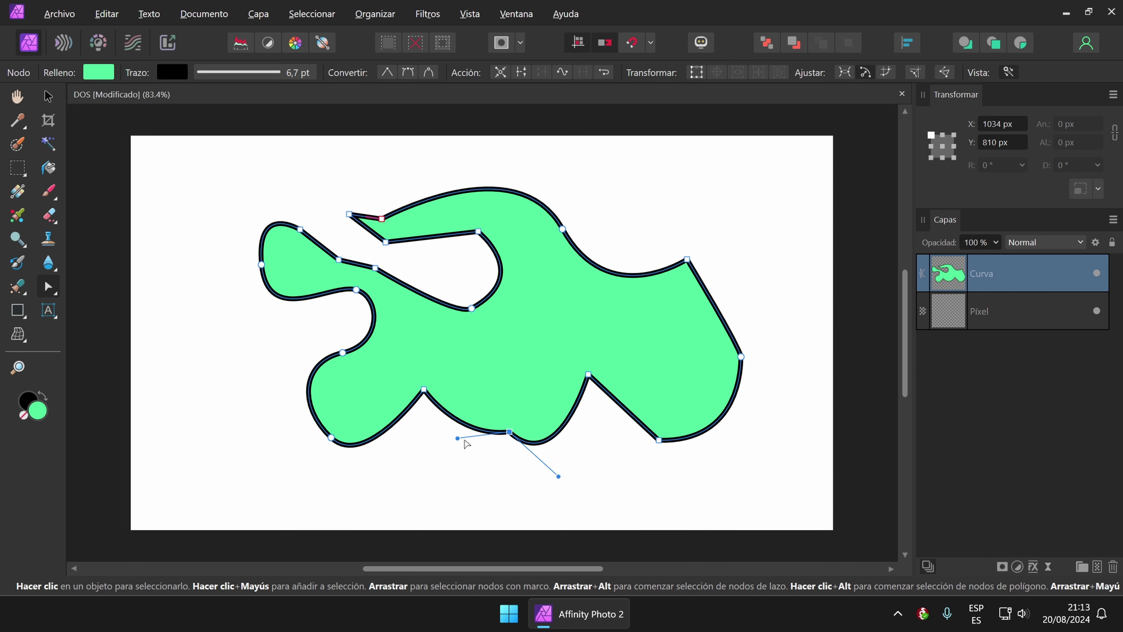
drag(457, 438, 421, 471)
drag(558, 476, 448, 354)
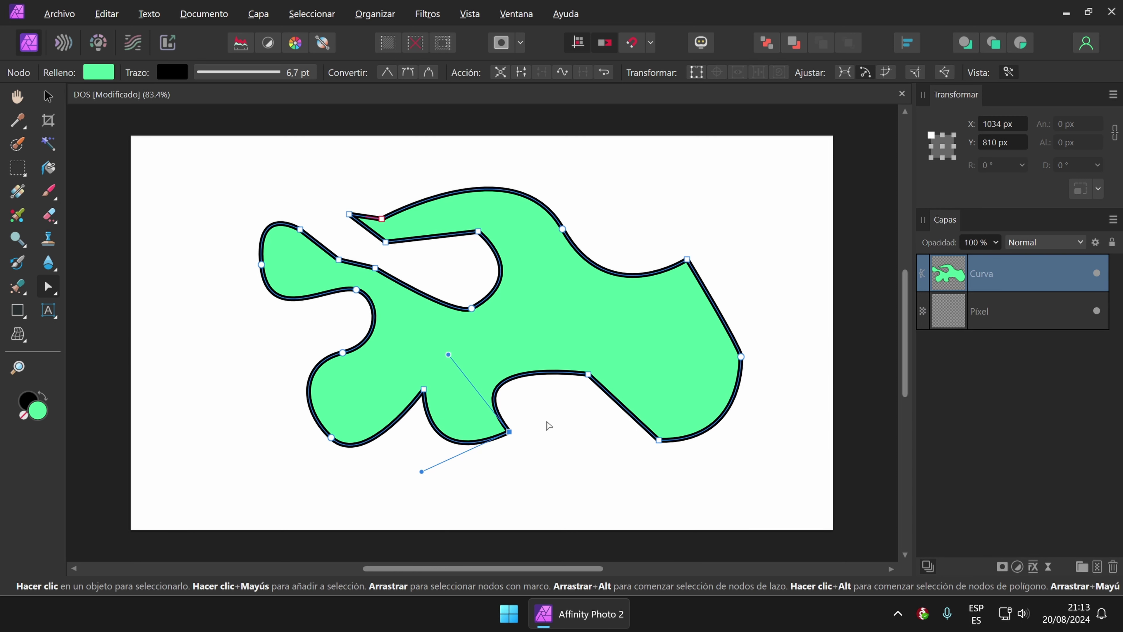
Reshape the curve around the top node, add a lower-right node, and nudge the right node up.
click(741, 357)
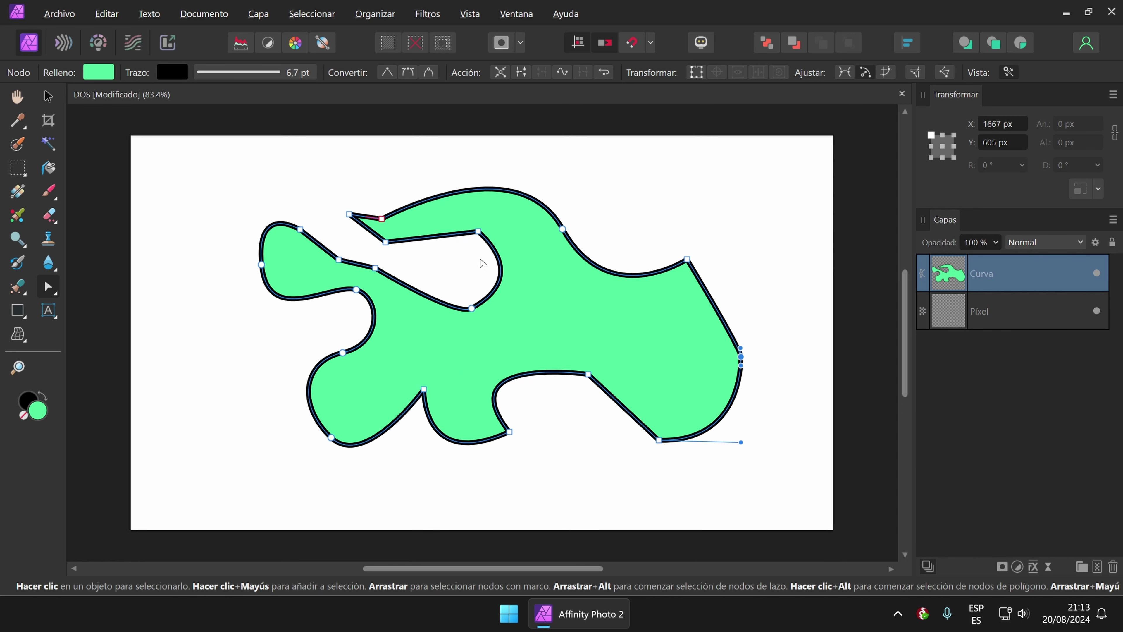
click(562, 229)
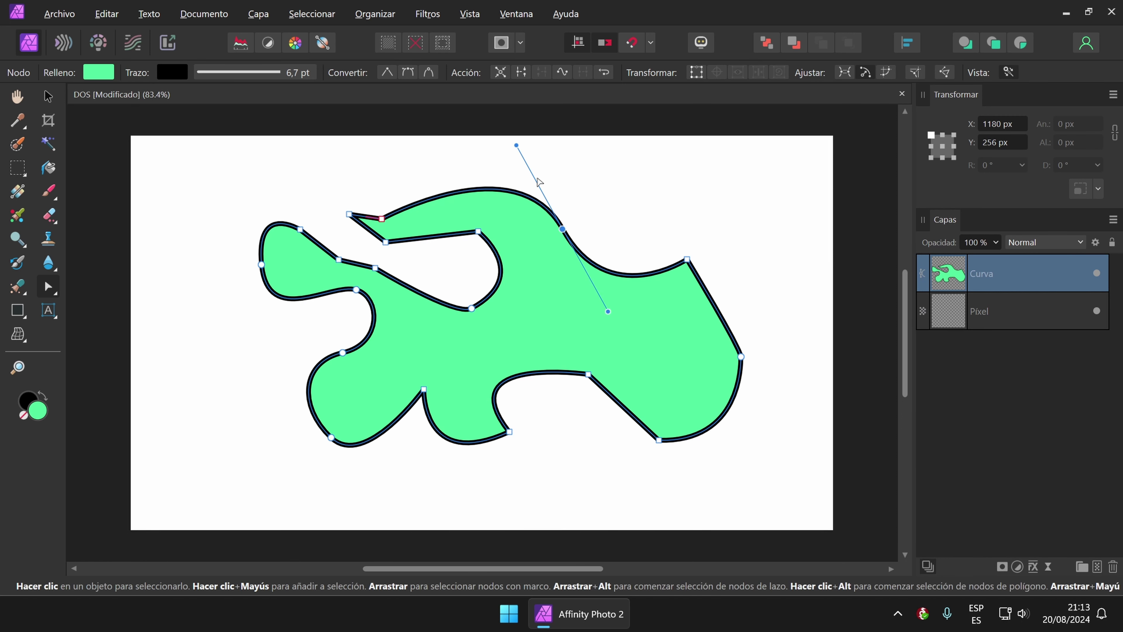
drag(611, 314, 636, 168)
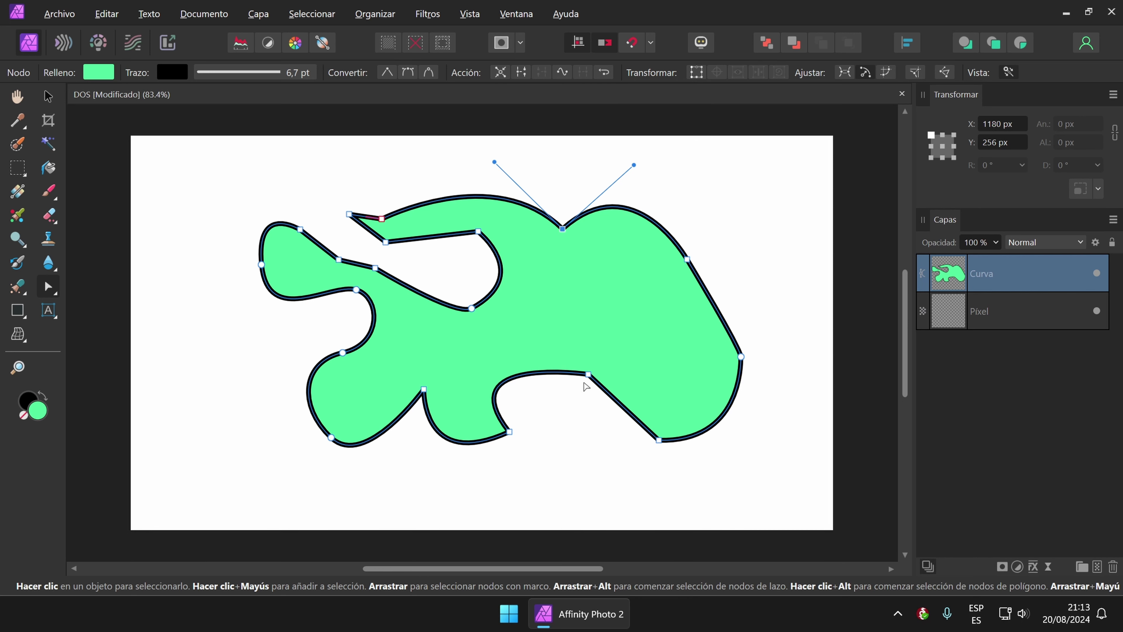
click(658, 441)
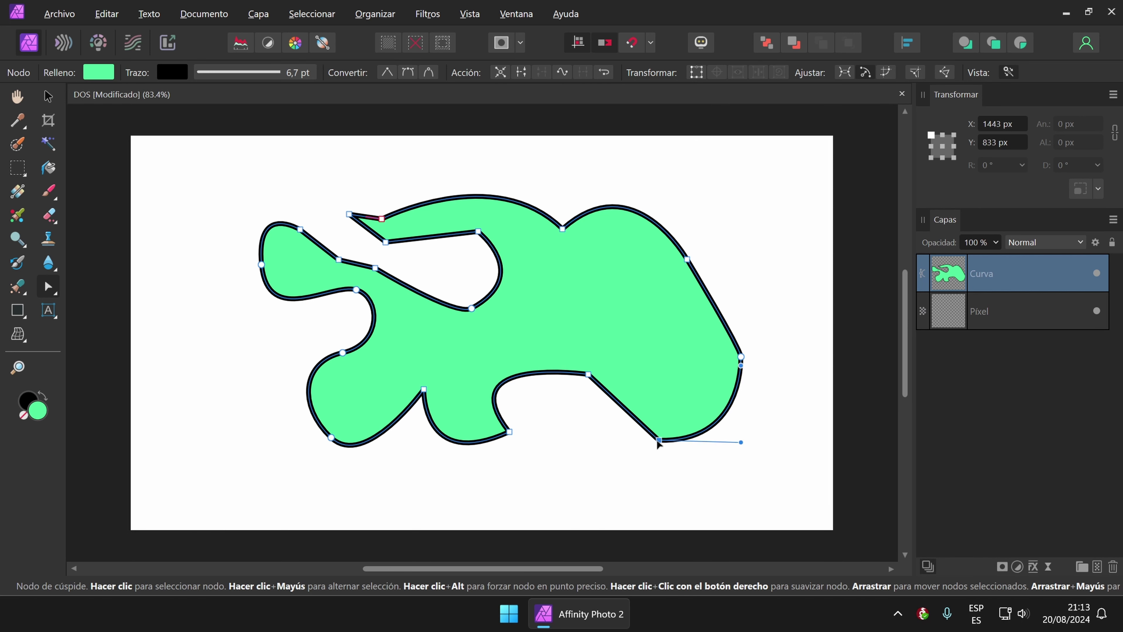
click(505, 75)
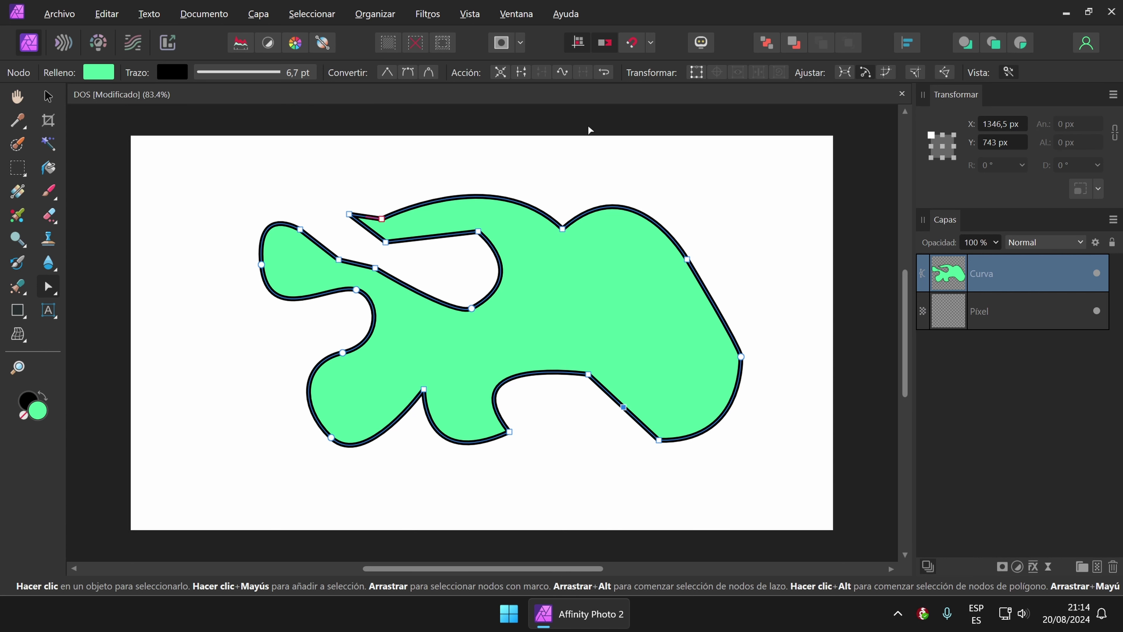
click(742, 358)
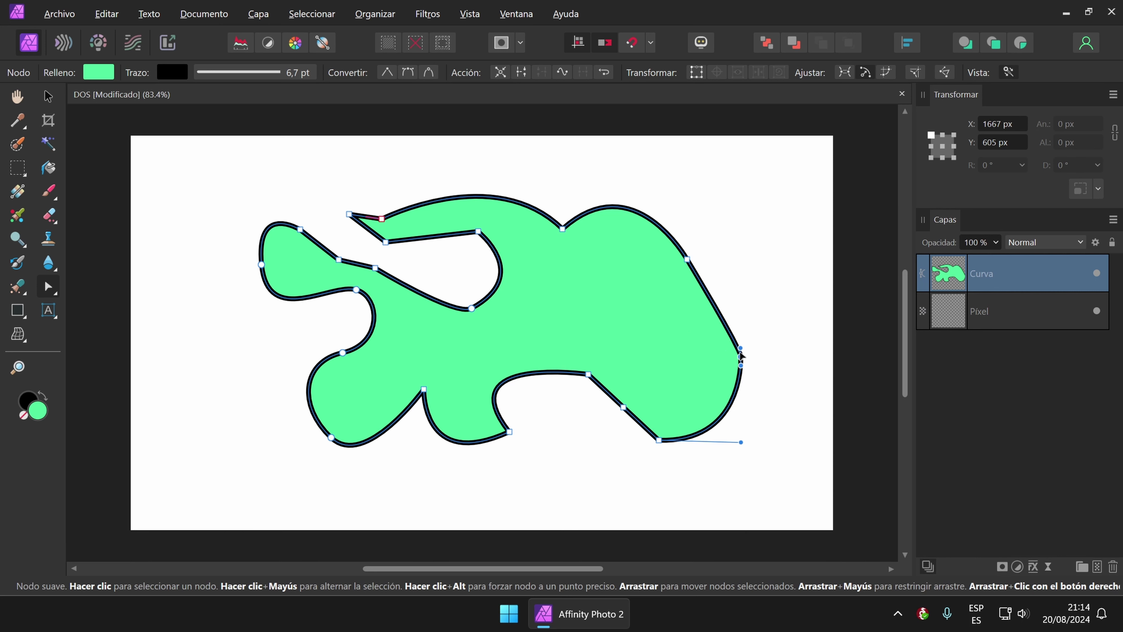
drag(742, 356, 742, 351)
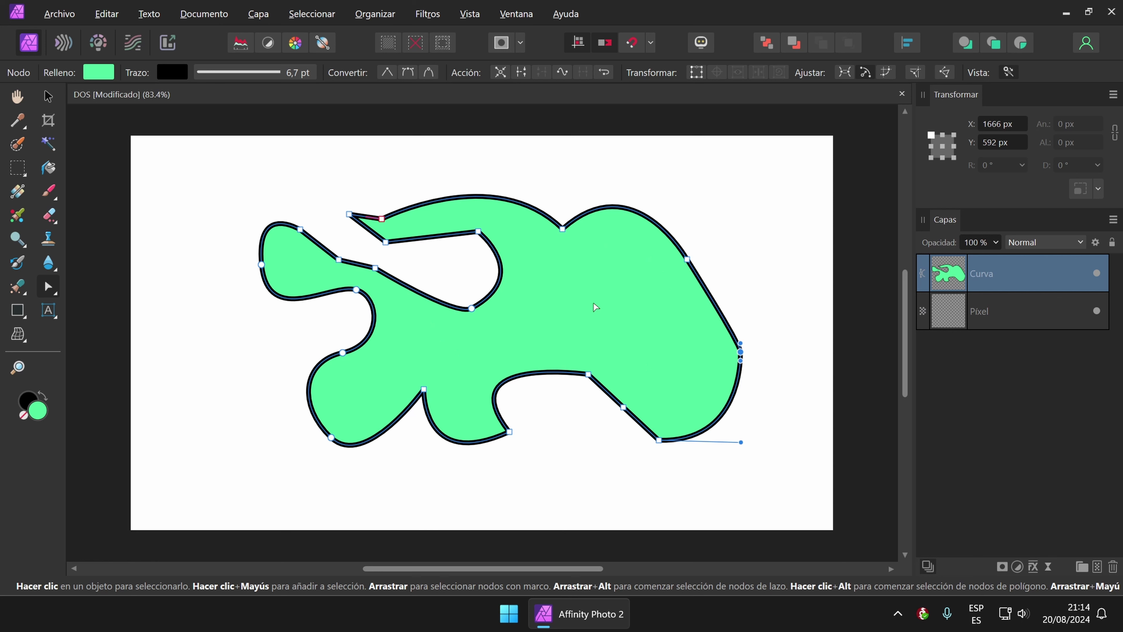
Break the outline at the right node and pull the loose end out into a point.
click(520, 73)
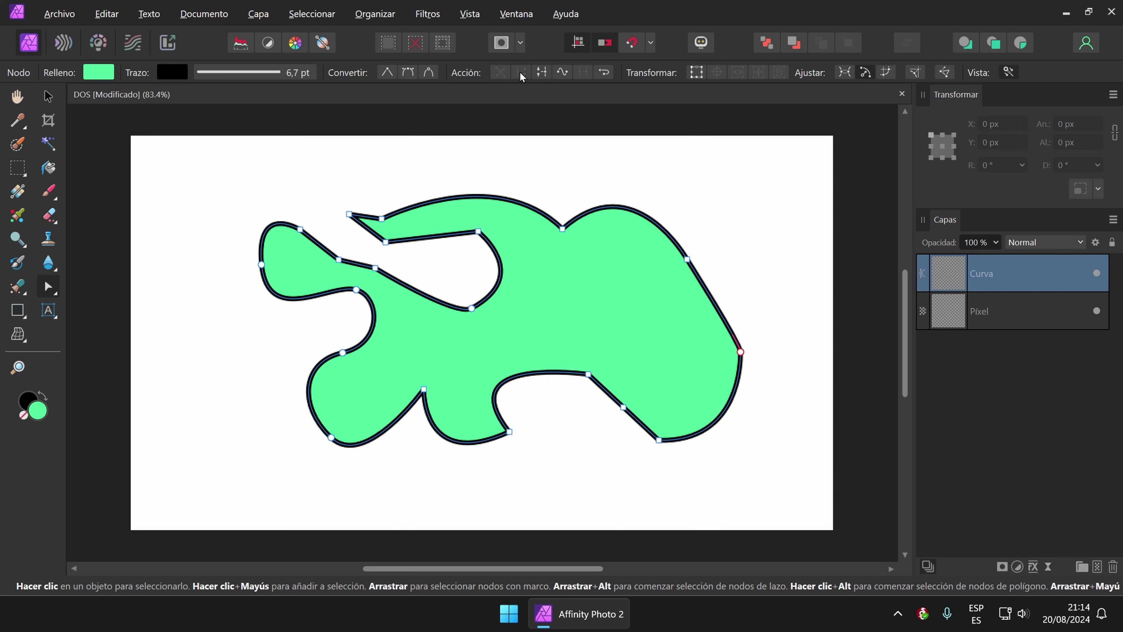
drag(741, 353, 727, 375)
click(792, 300)
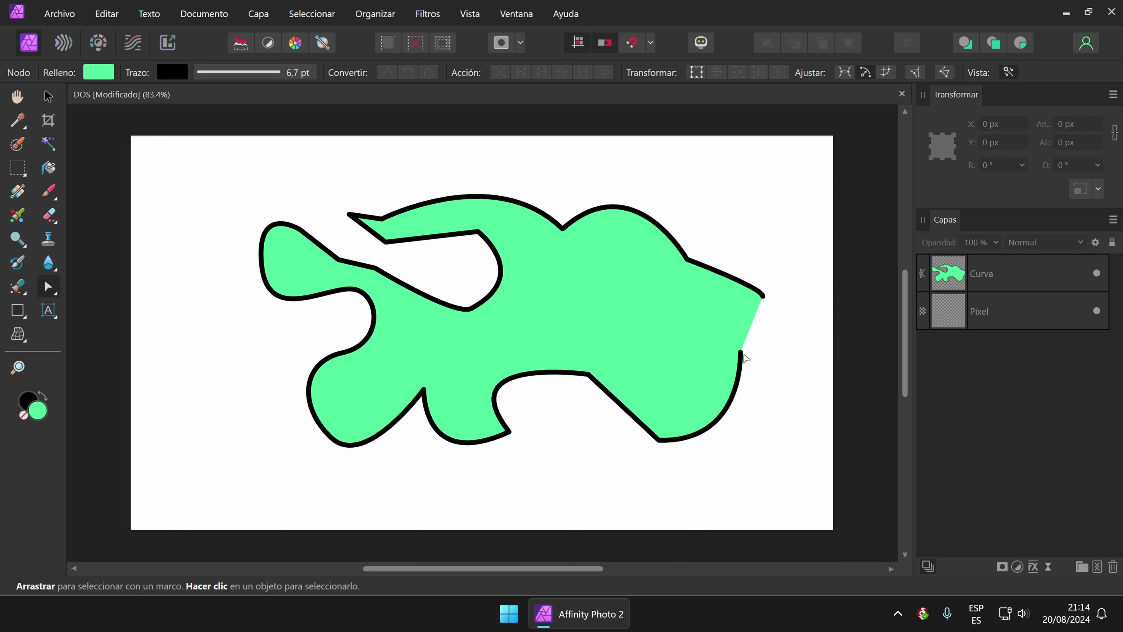
click(763, 296)
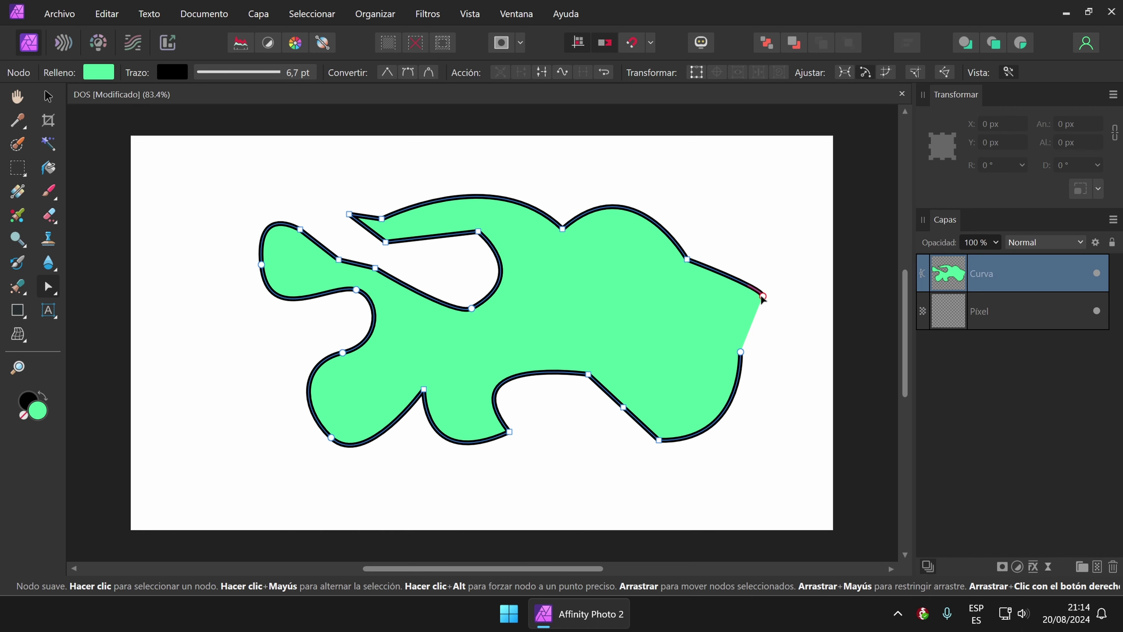
Close the outline again, raise the right tip, and flatten the upper-right curve segment.
click(741, 353)
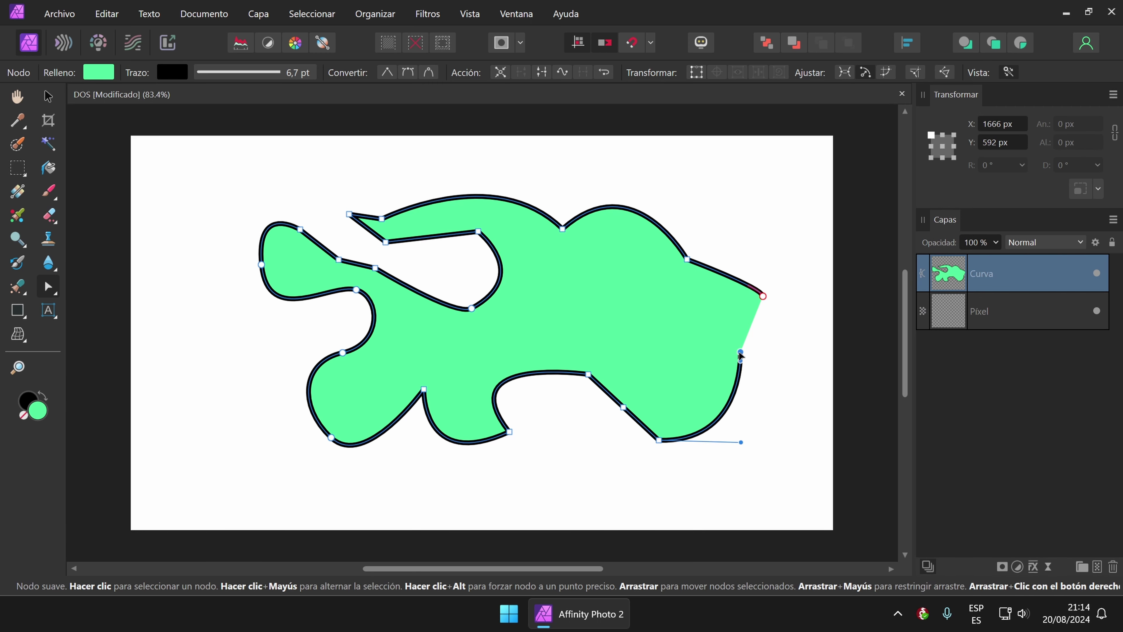
click(539, 73)
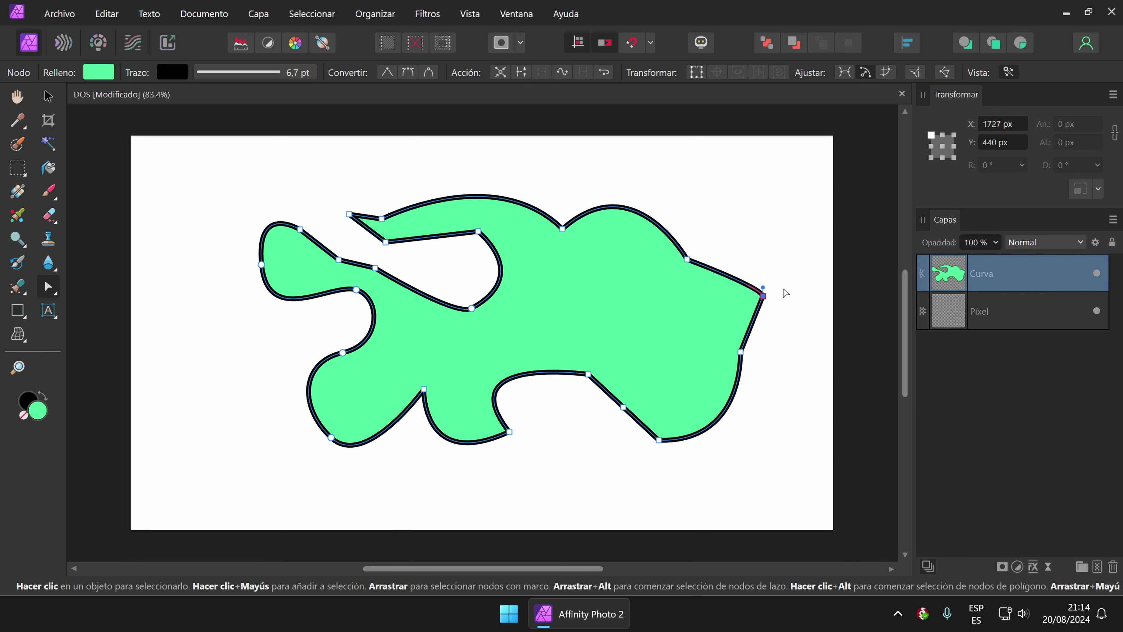
click(775, 328)
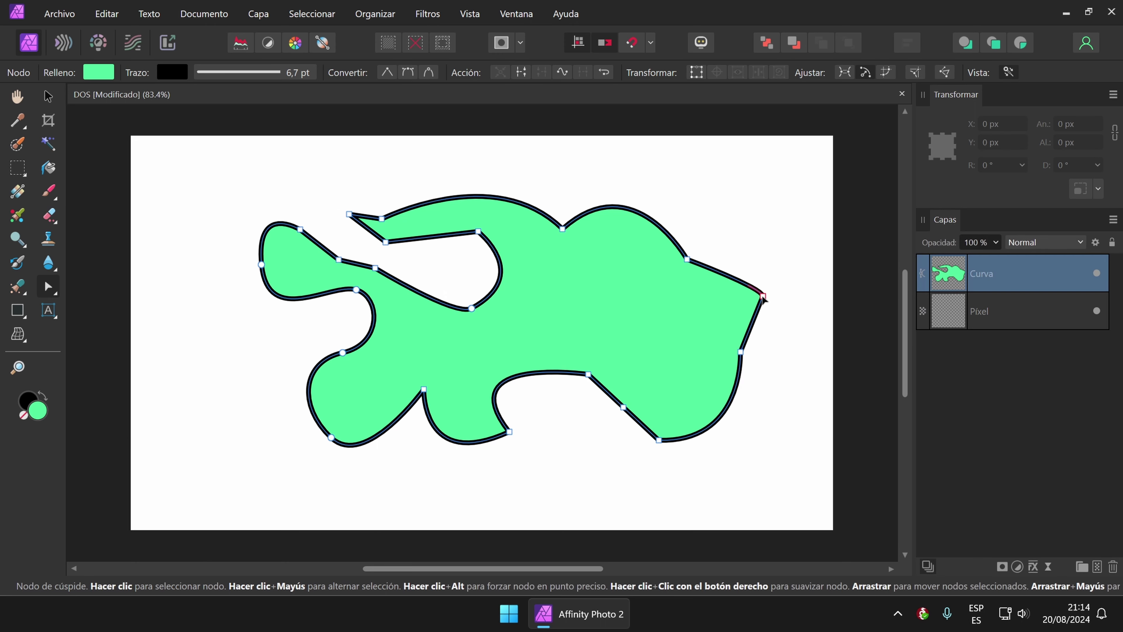
click(765, 305)
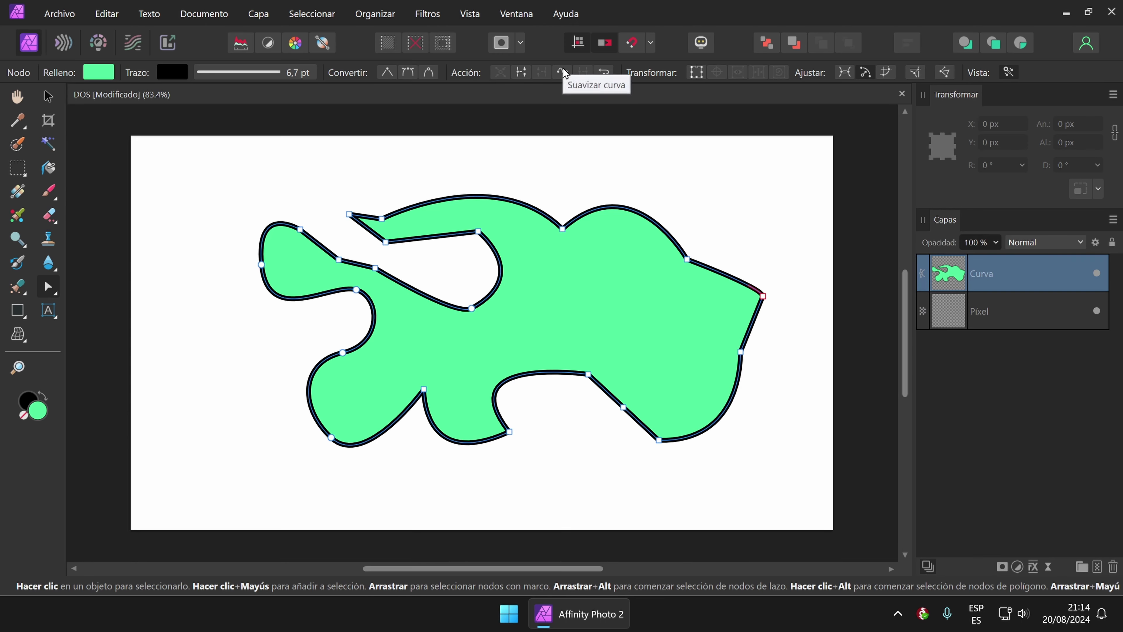
drag(765, 299, 762, 291)
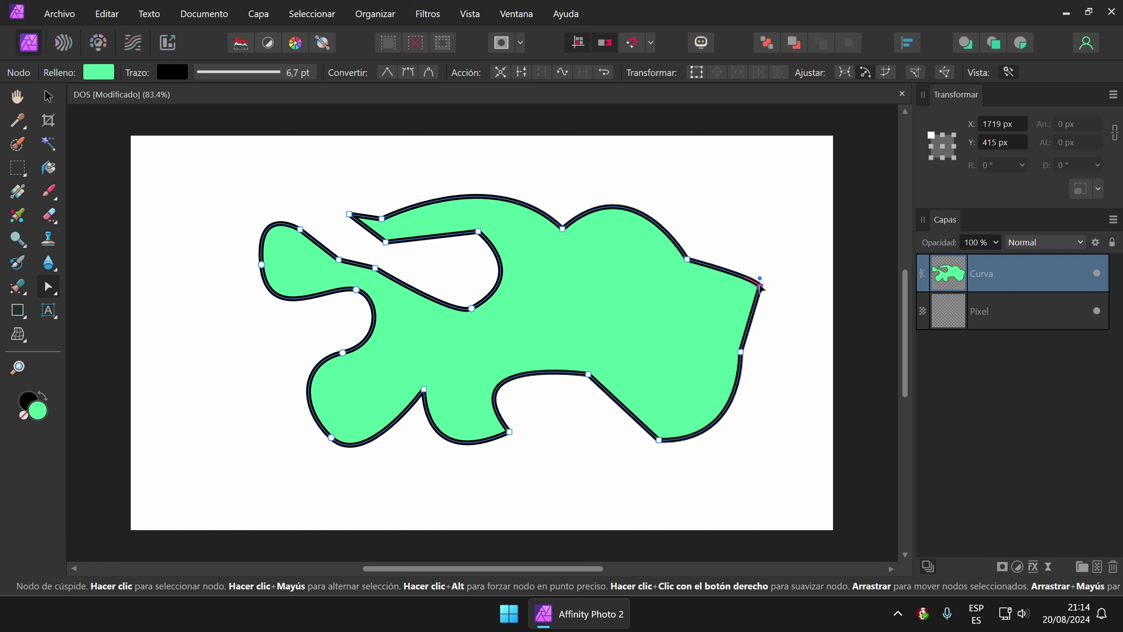
click(687, 261)
drag(633, 169, 663, 226)
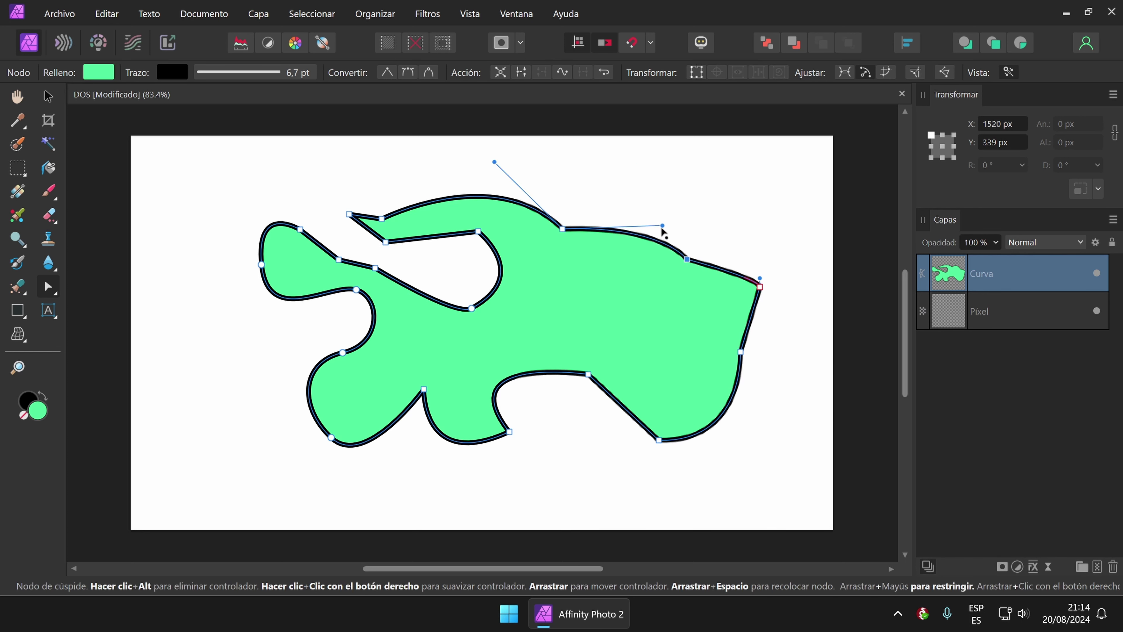
Join the curves, select all nodes, and apply Smooth Curve three times.
click(583, 73)
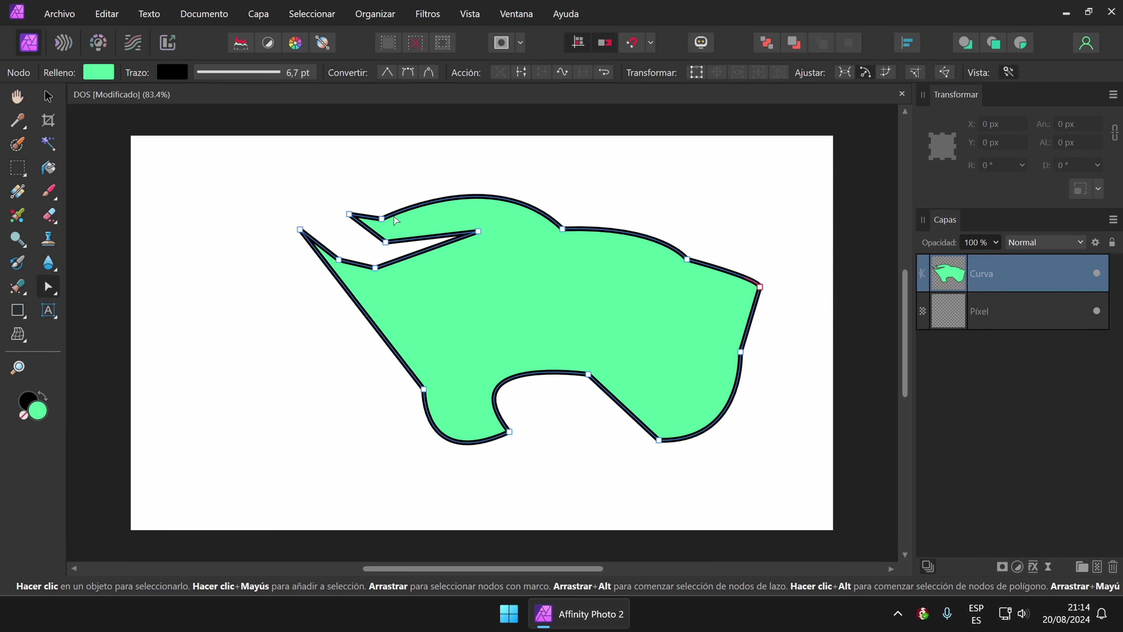
drag(256, 176, 781, 496)
click(561, 73)
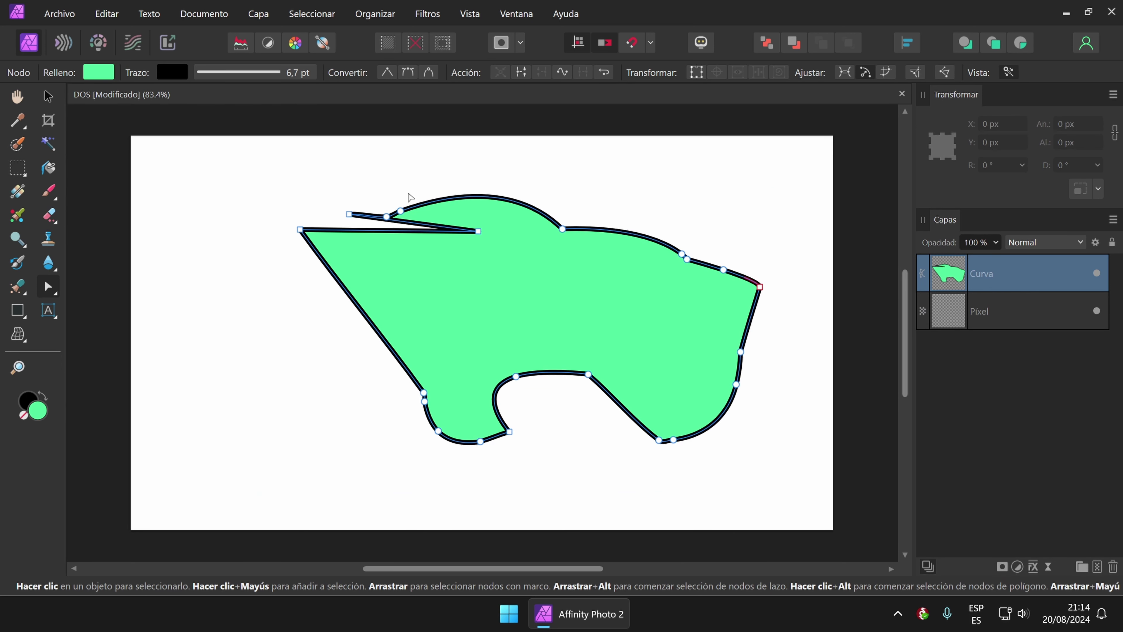
click(564, 74)
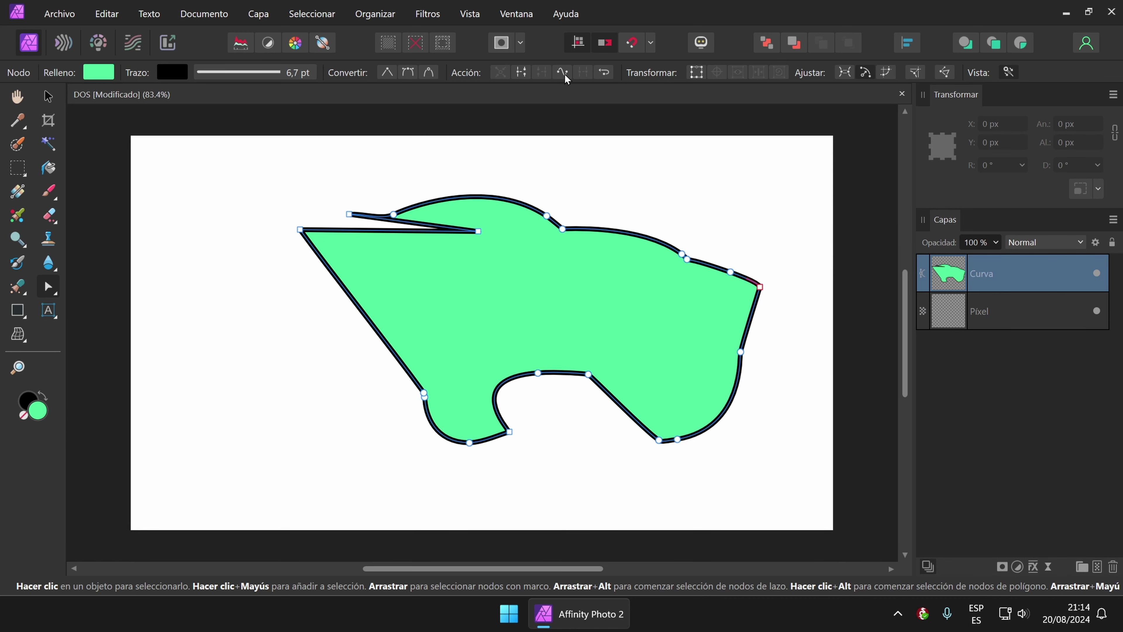
click(564, 74)
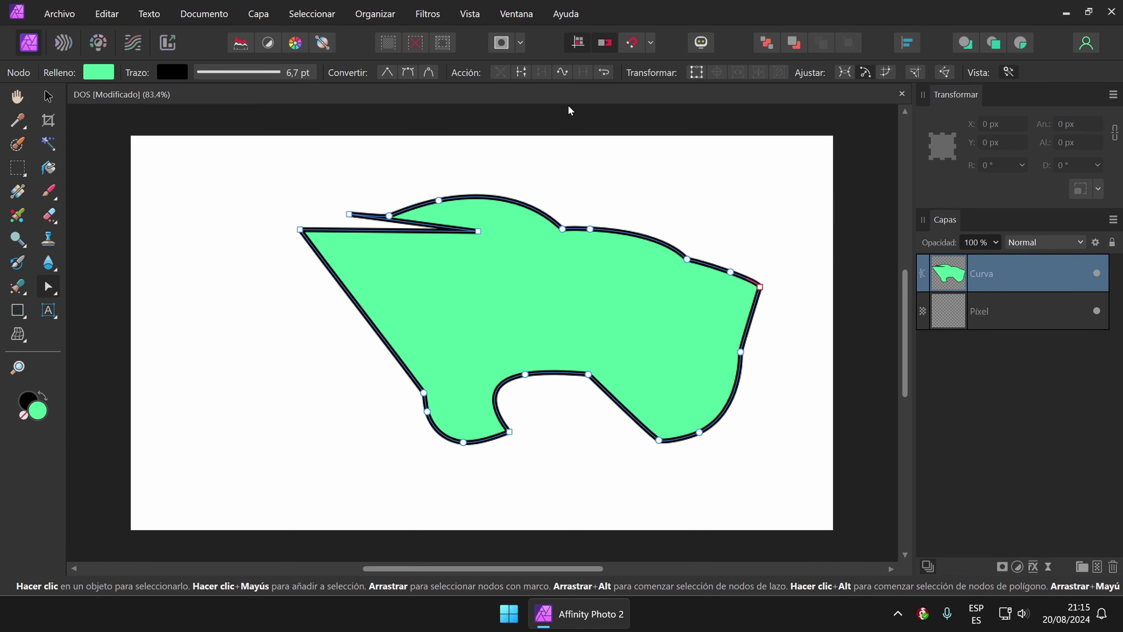
click(687, 259)
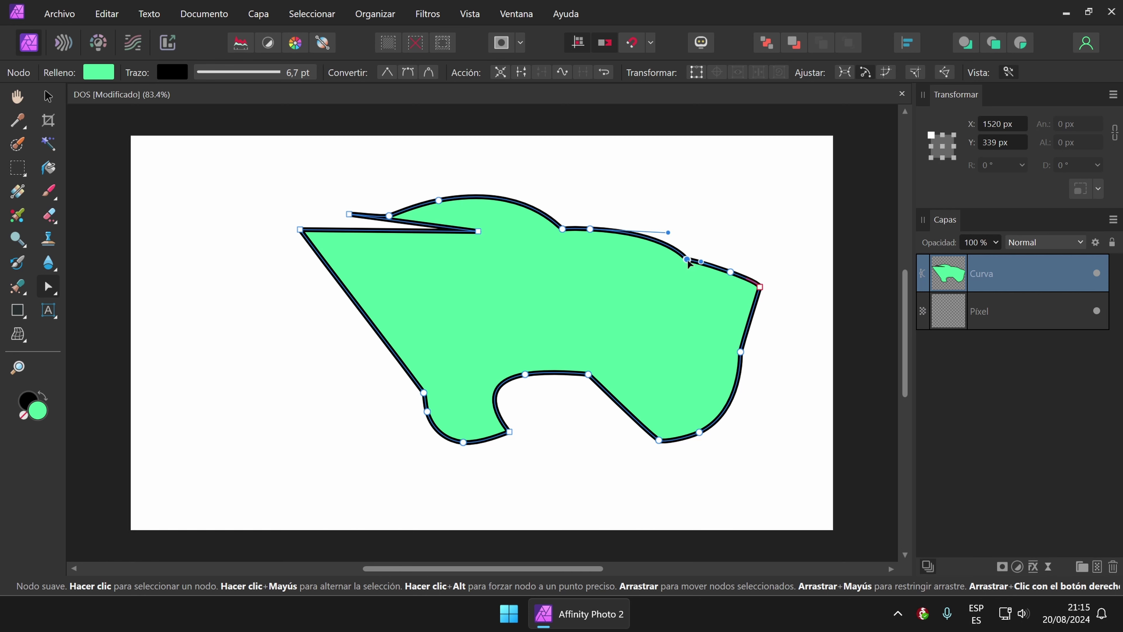
click(765, 374)
click(694, 281)
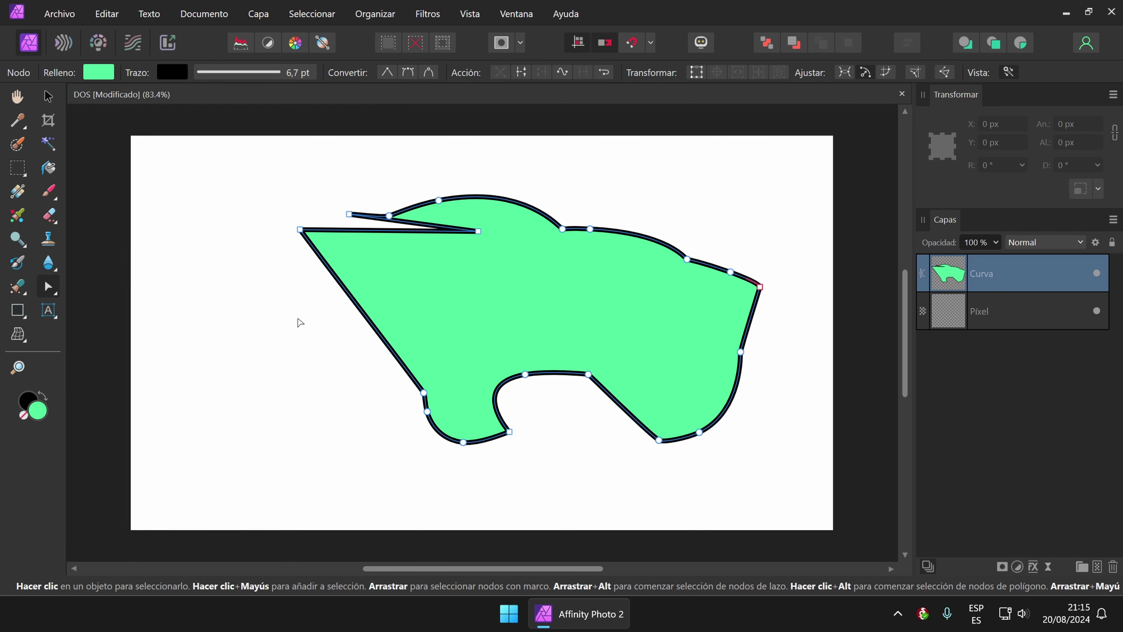
click(52, 295)
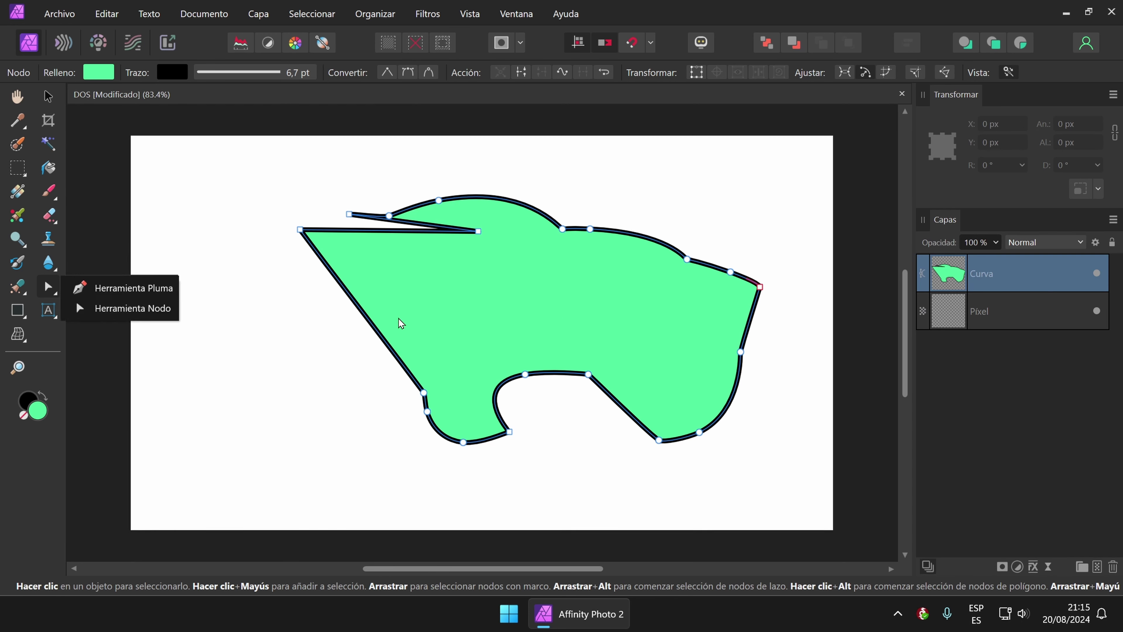
Raise the top node and reshape the lower-right notch and bottom lobe curves, then deselect.
click(562, 230)
drag(564, 230, 558, 203)
drag(589, 376, 579, 423)
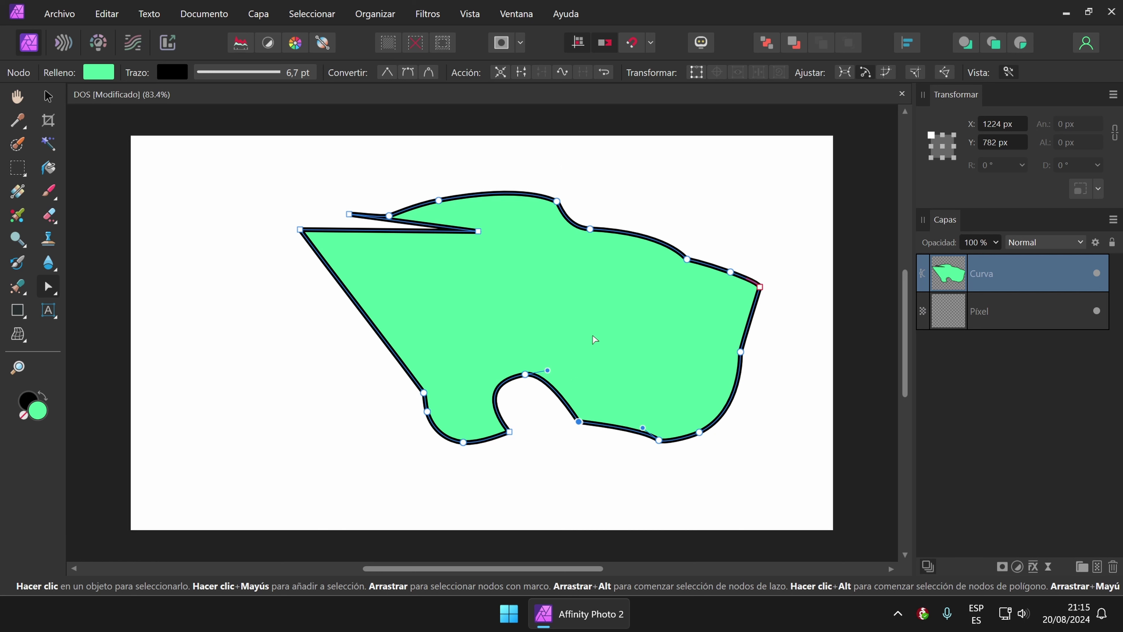
drag(642, 428, 636, 359)
drag(660, 442, 657, 372)
drag(687, 439, 639, 459)
drag(579, 421, 636, 420)
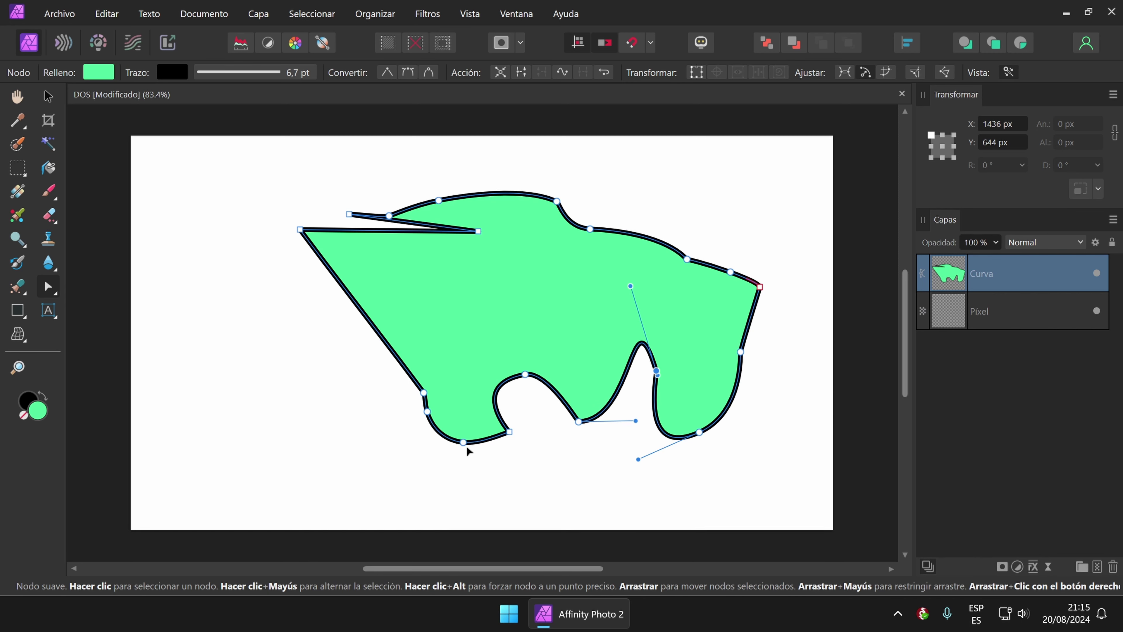
drag(467, 448, 568, 473)
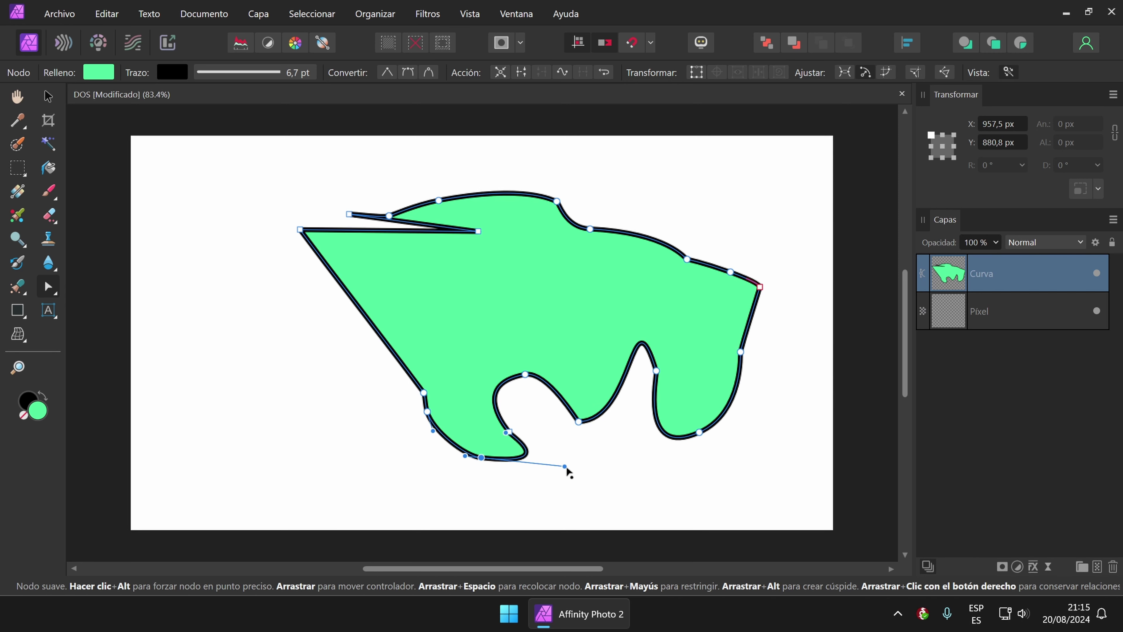
drag(464, 458, 407, 465)
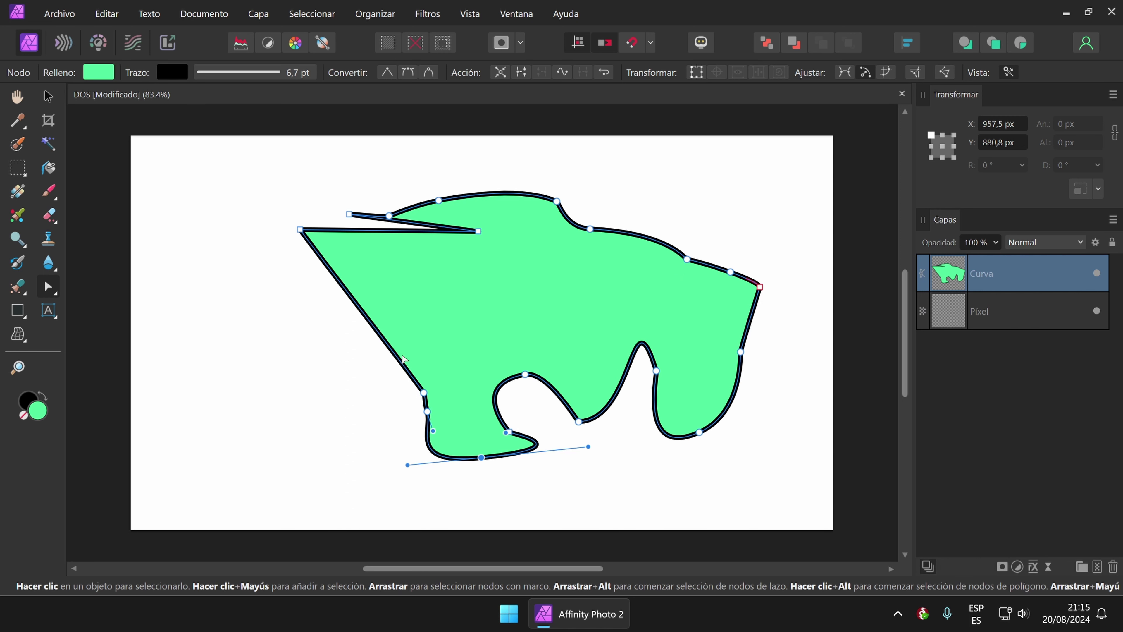
click(508, 271)
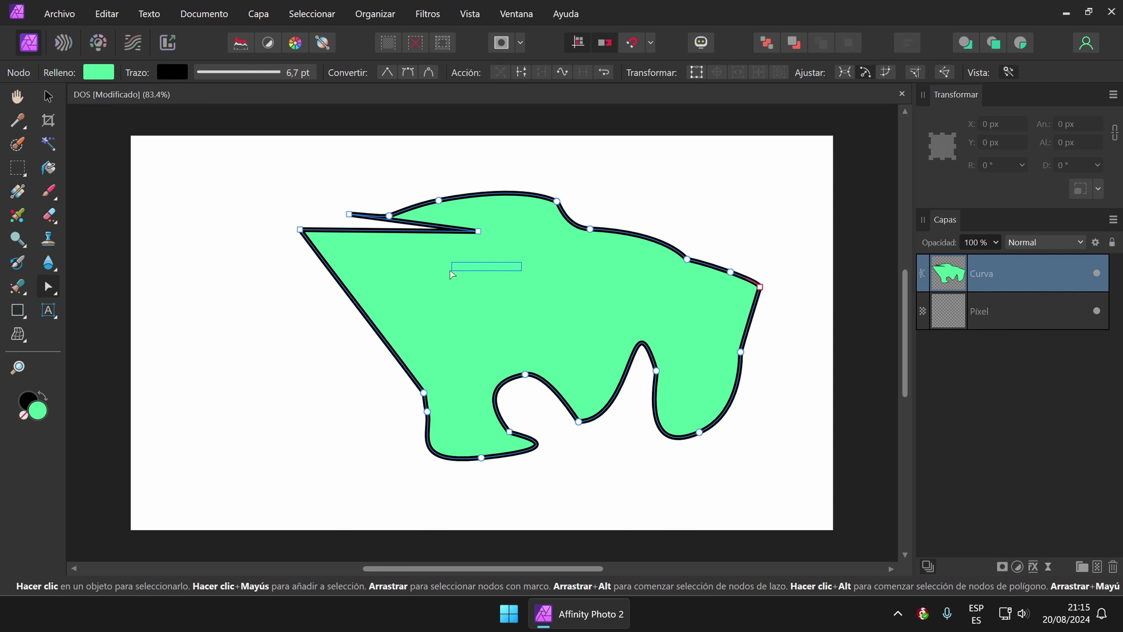
Give the shape a dark red outline and a linear gradient fill with a green-cyan start colour.
click(177, 78)
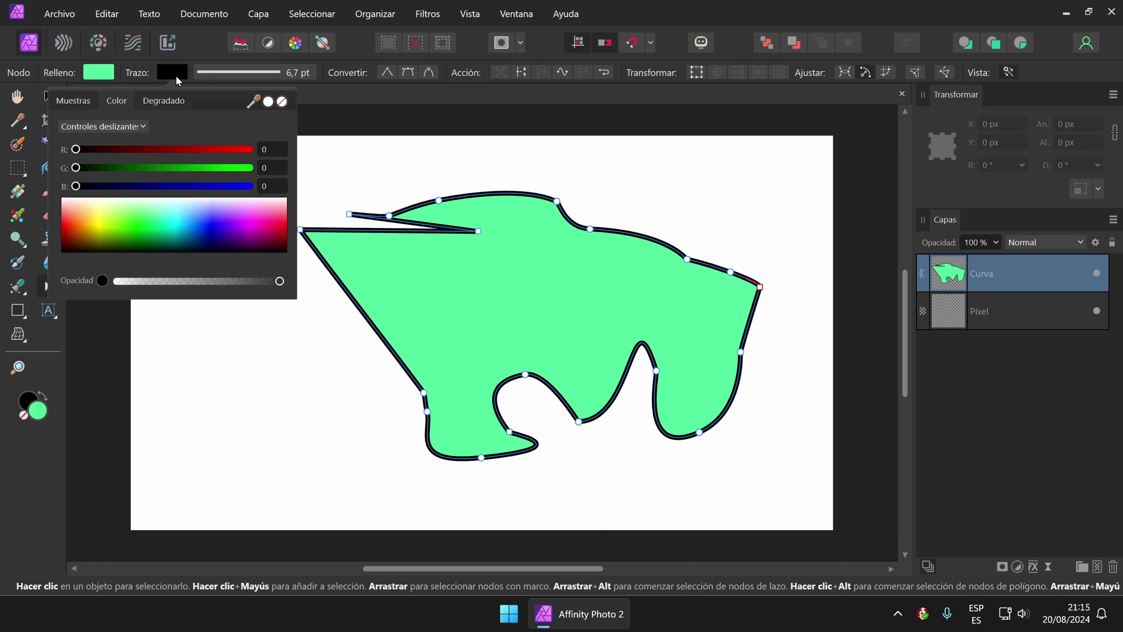
click(200, 149)
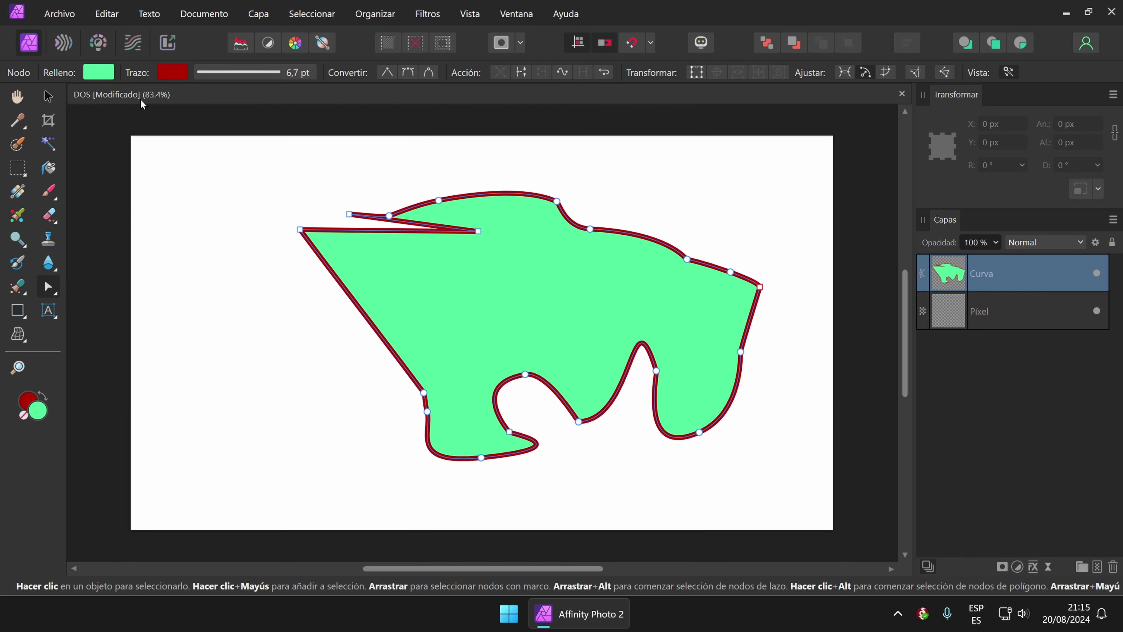
click(101, 79)
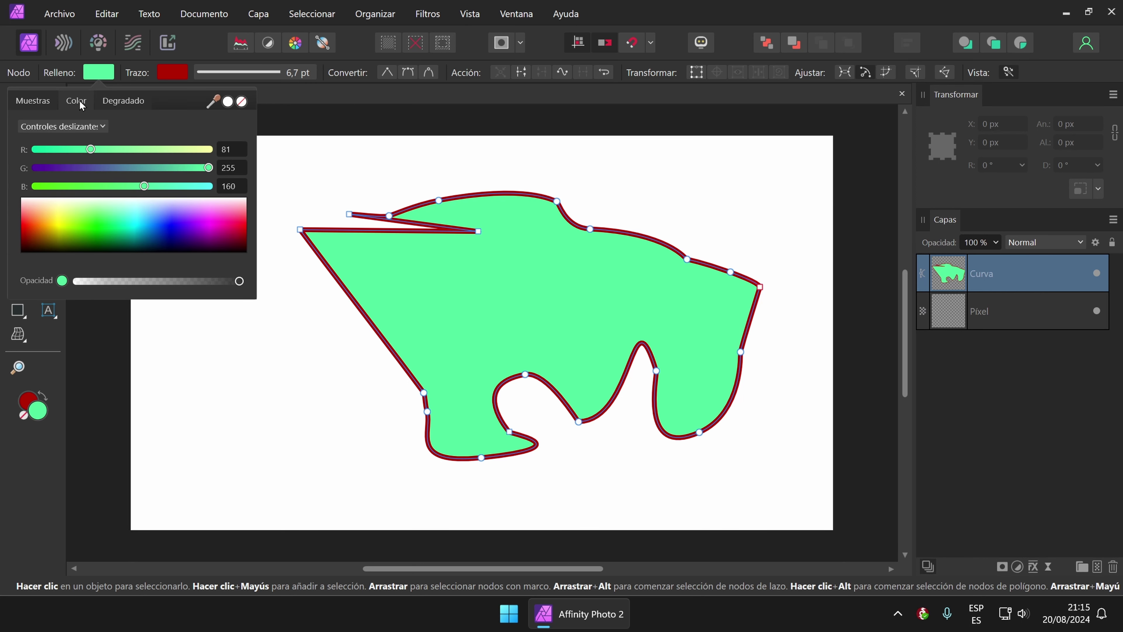
click(118, 101)
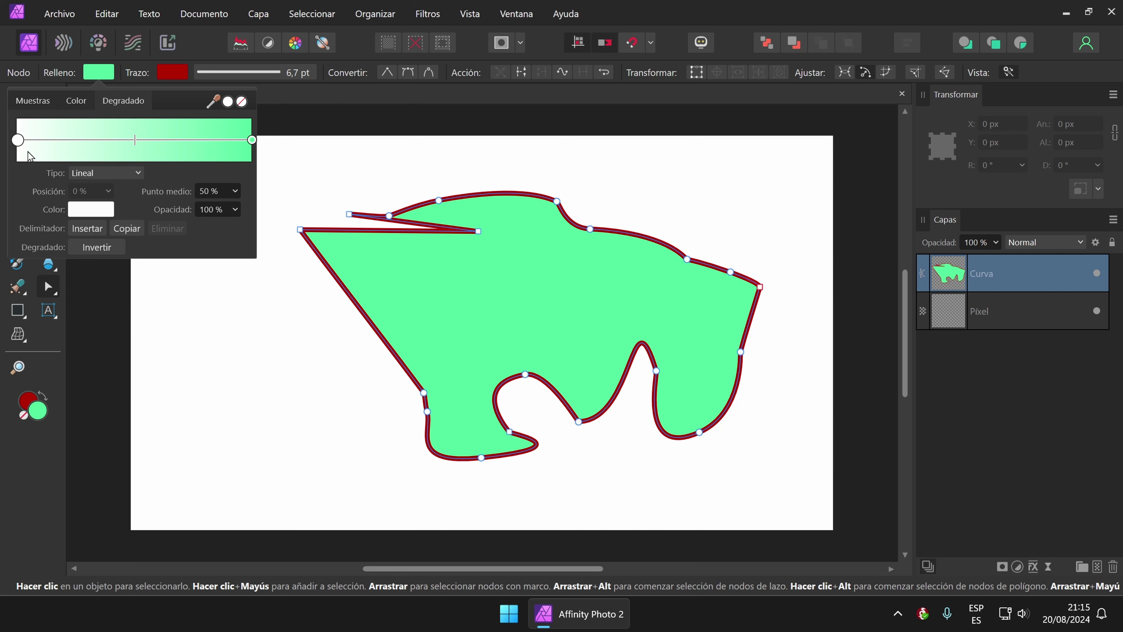
click(39, 143)
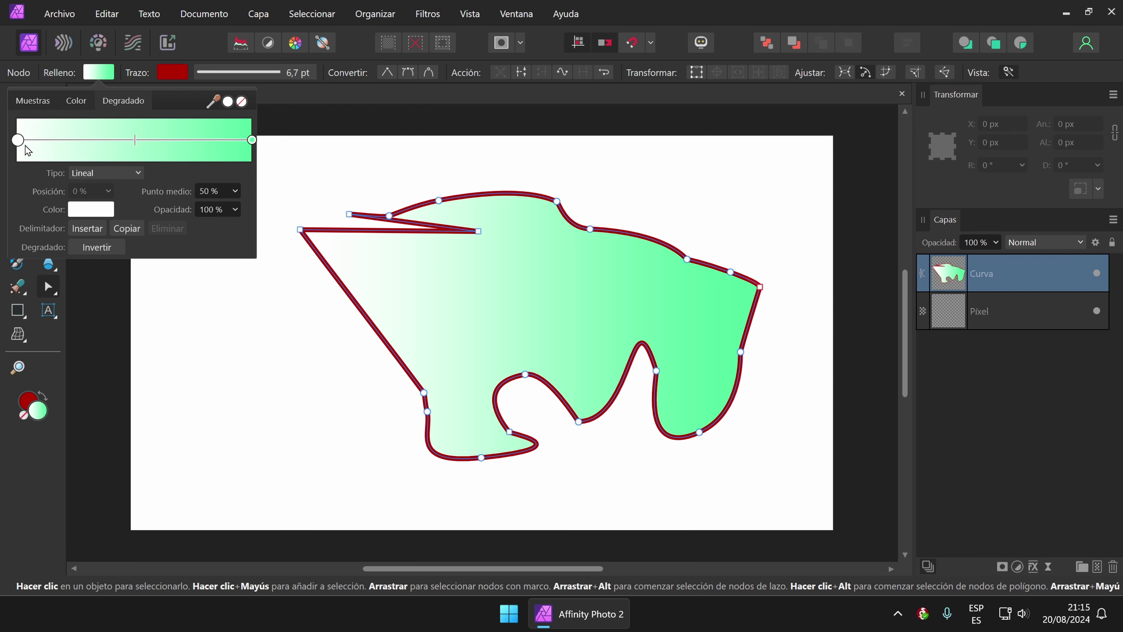
click(90, 210)
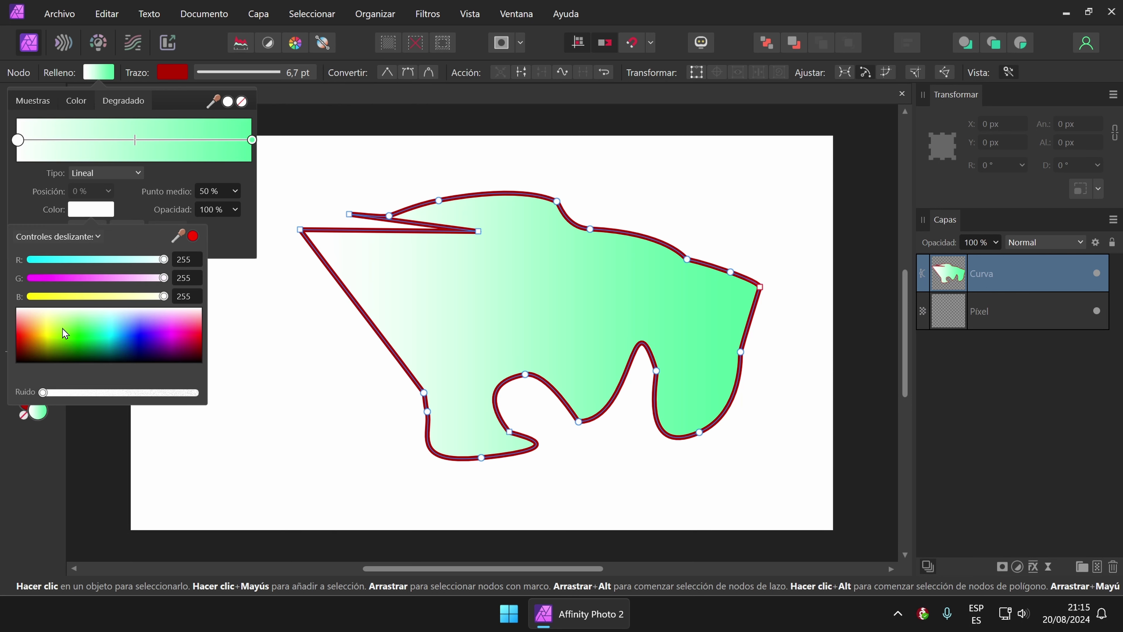
click(73, 336)
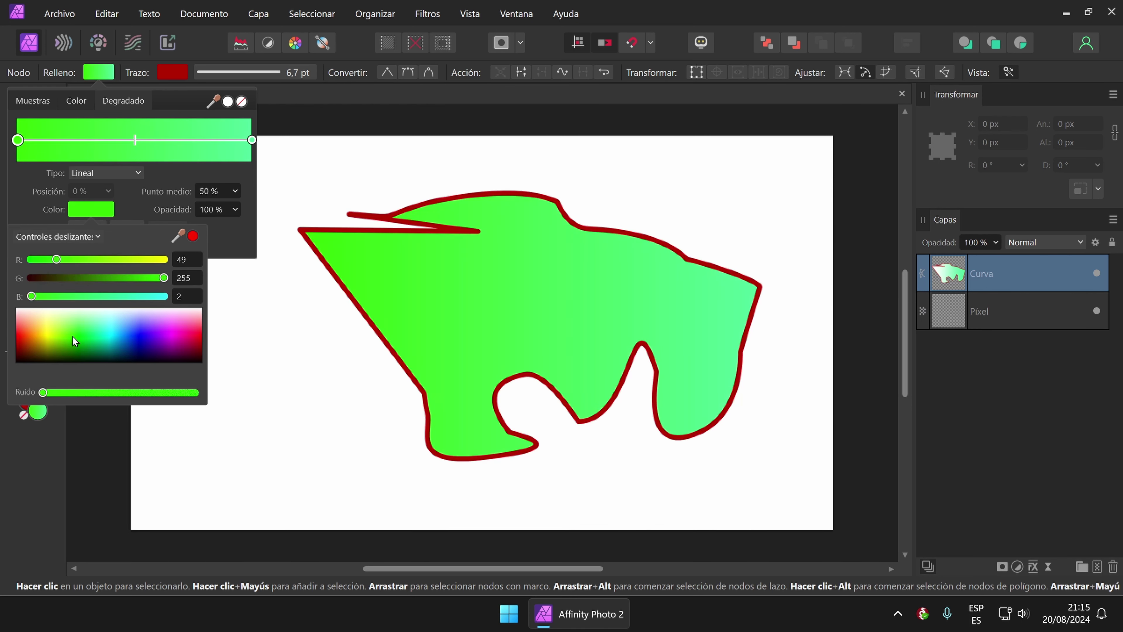
click(109, 331)
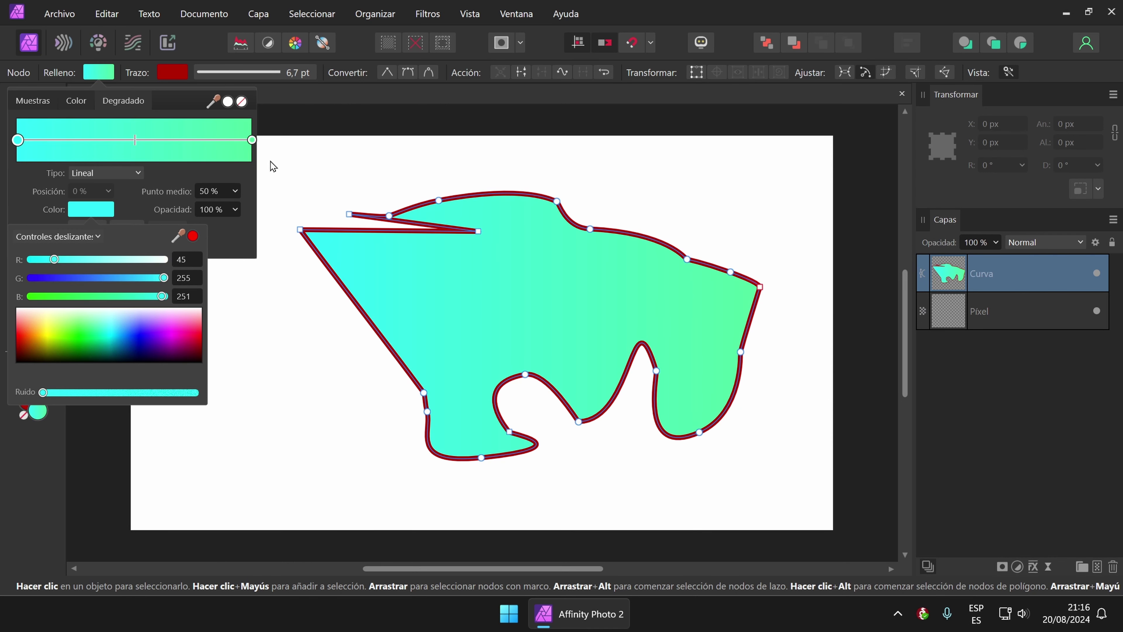
Recolour the gradient's end stop, settling on dark teal.
click(252, 139)
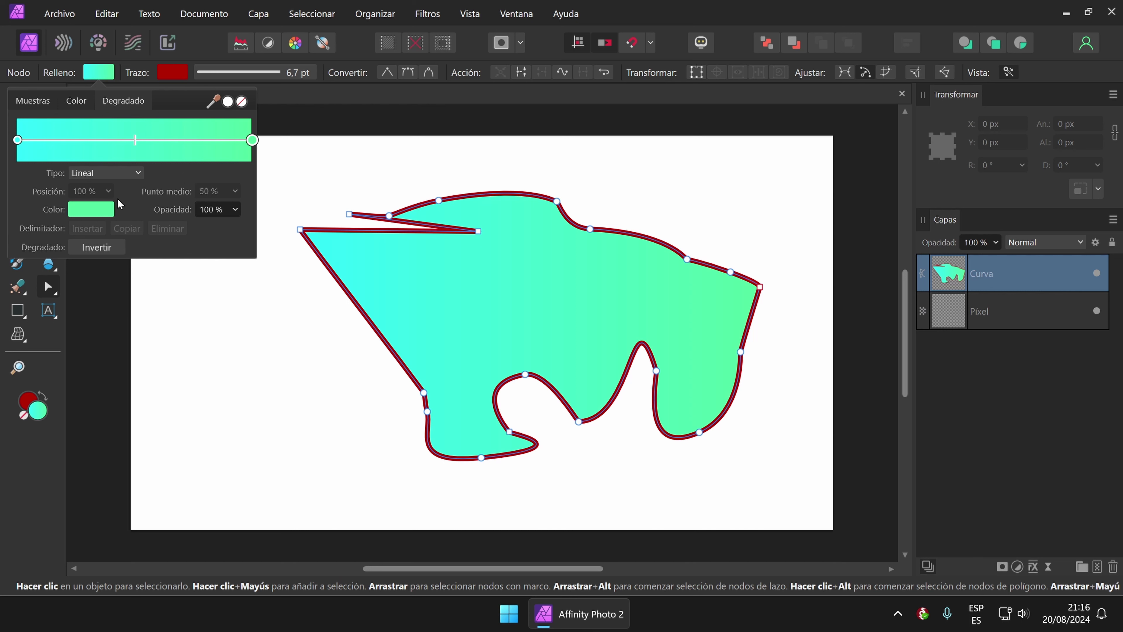
click(97, 213)
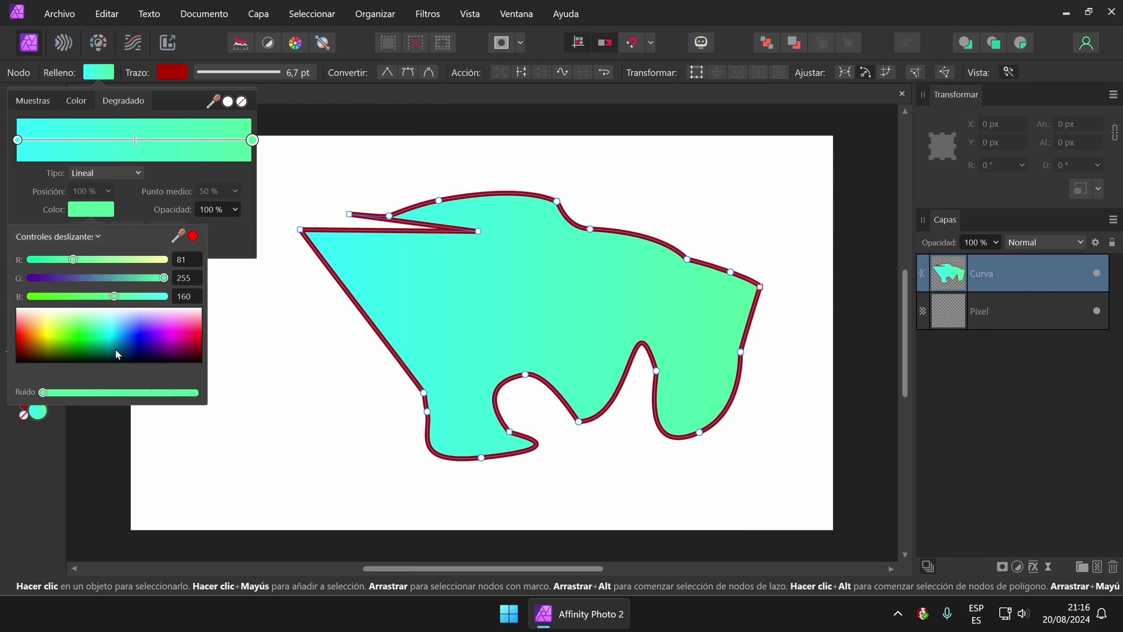
drag(80, 262, 44, 261)
drag(96, 339, 182, 318)
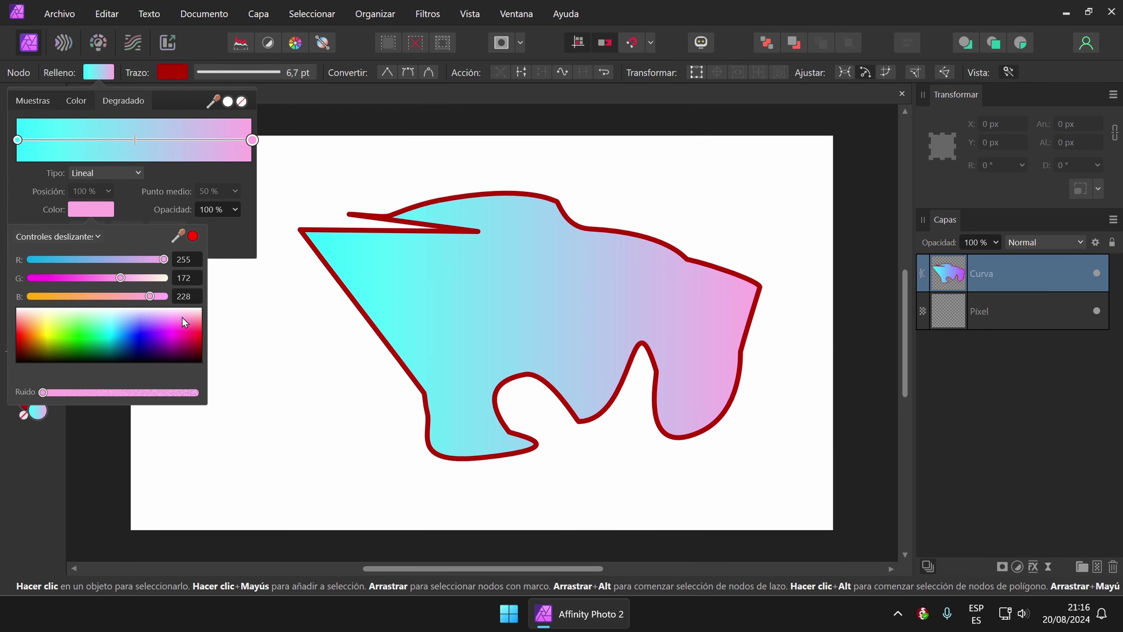
click(196, 338)
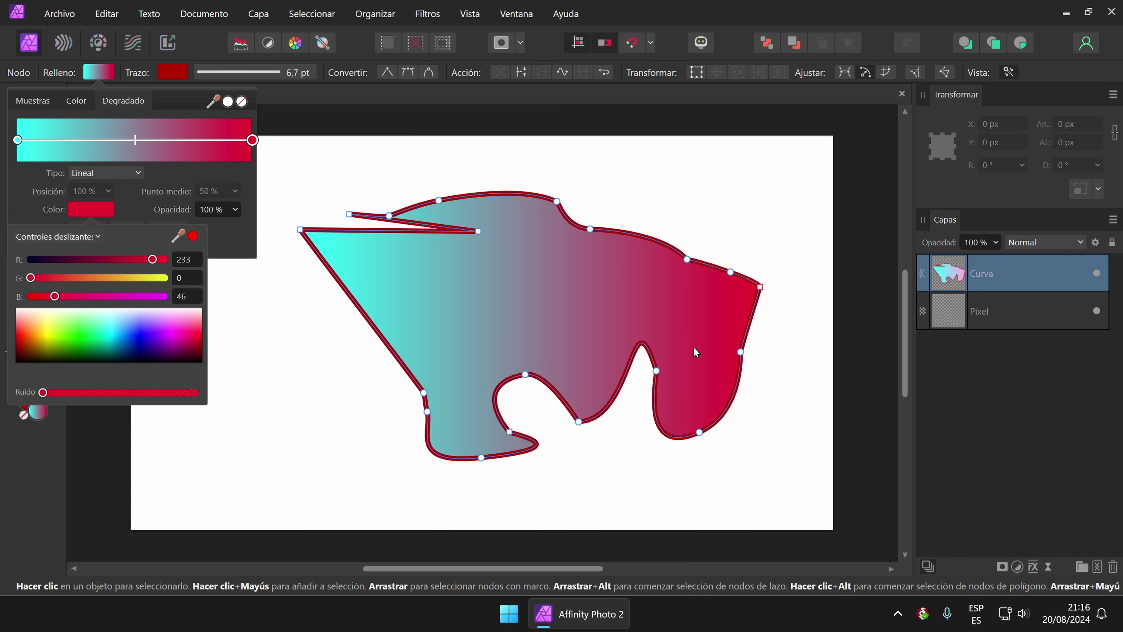
drag(46, 345, 63, 345)
click(32, 349)
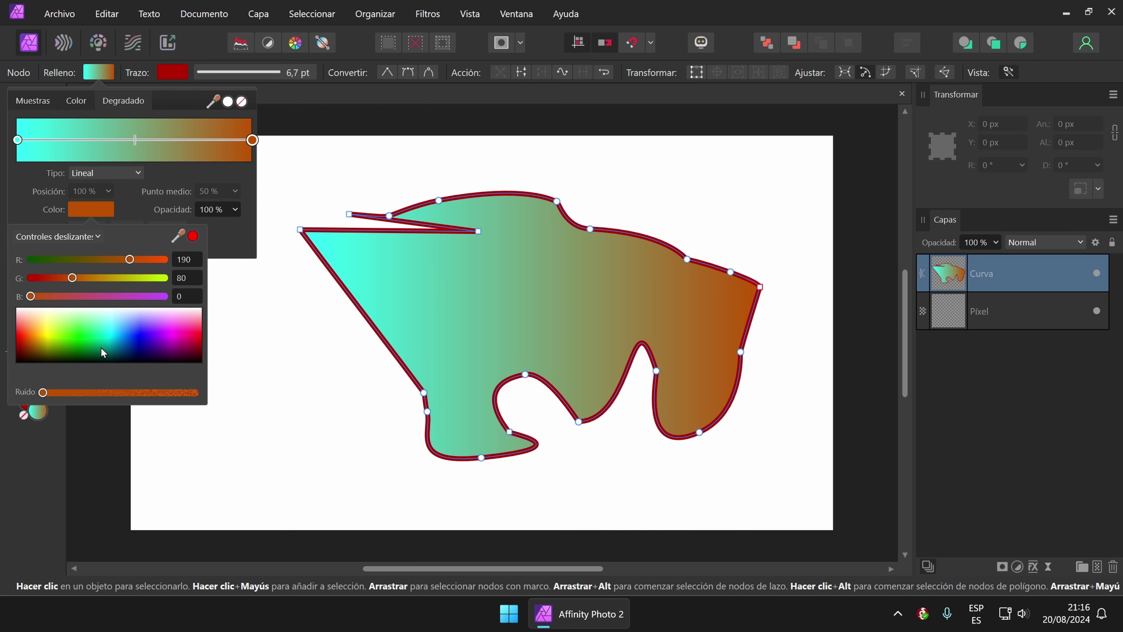
click(108, 343)
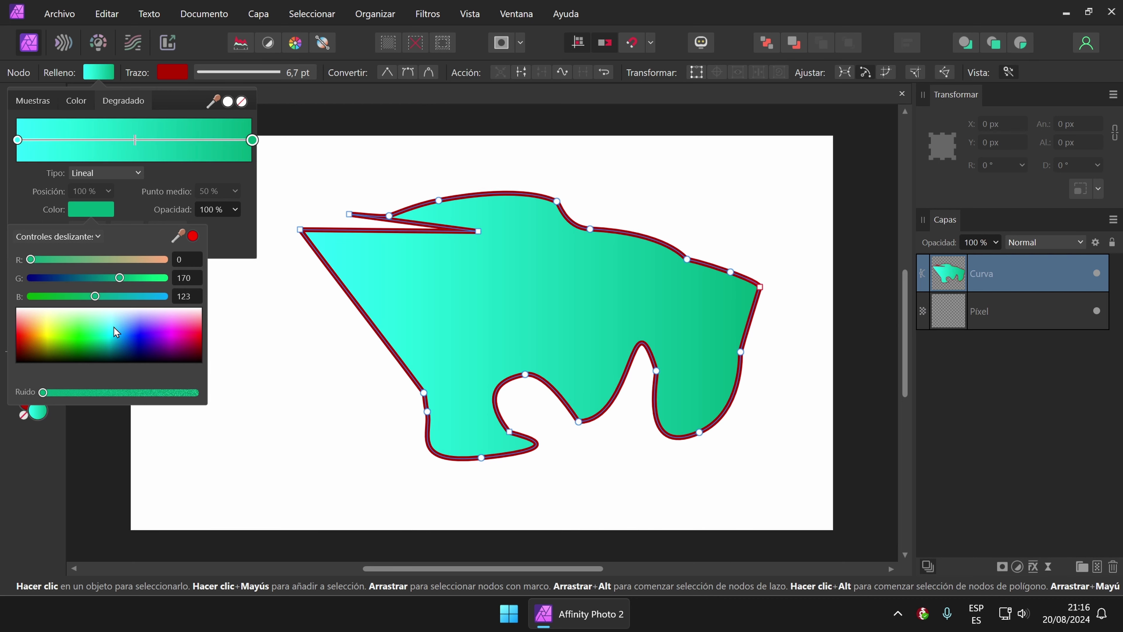
click(118, 320)
click(126, 333)
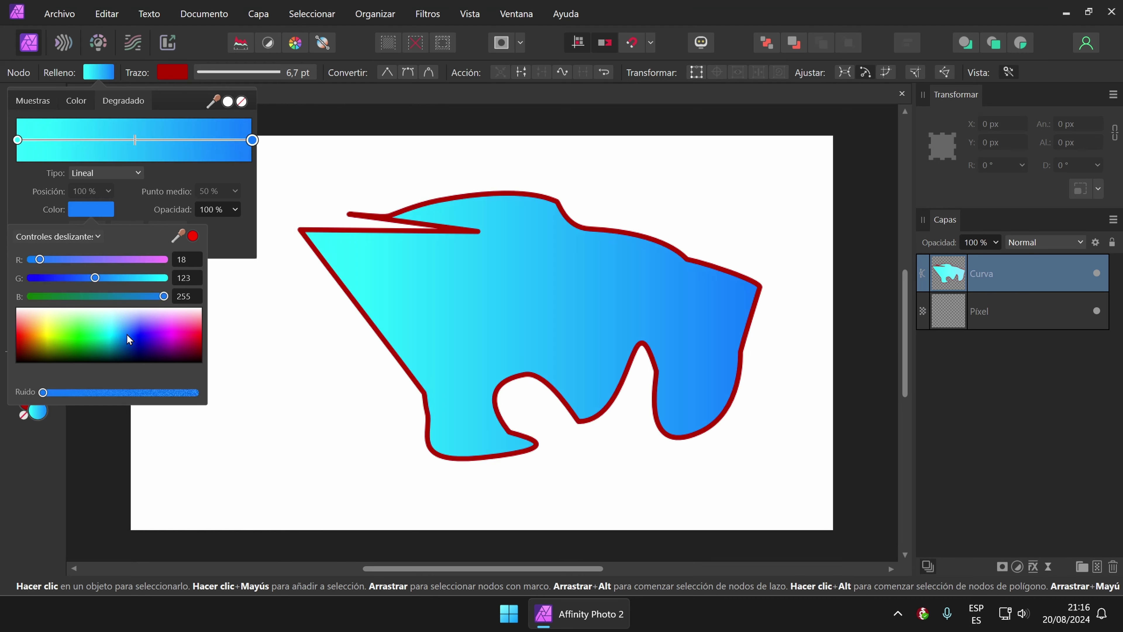
click(118, 353)
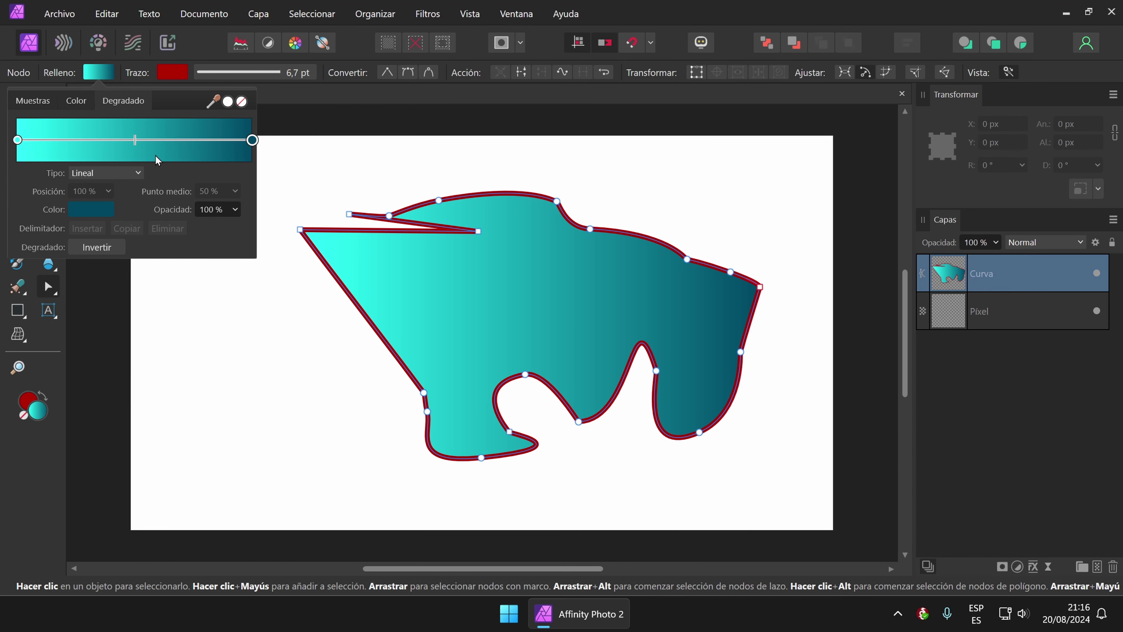
Set the gradient's start stop to green and close the fill settings.
click(18, 140)
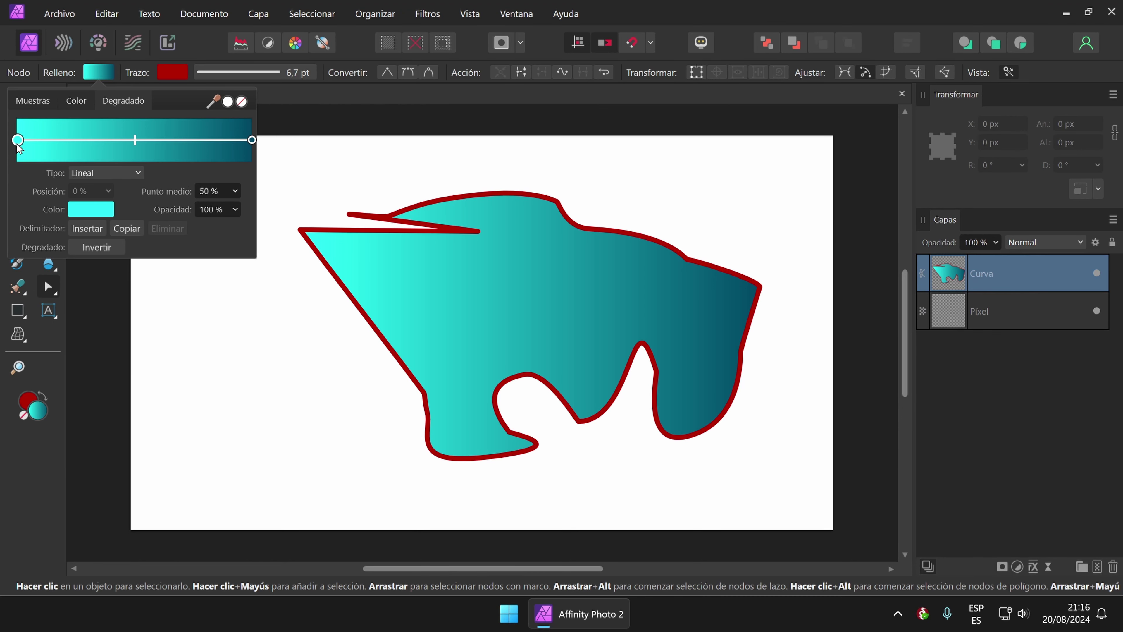
click(79, 210)
click(69, 344)
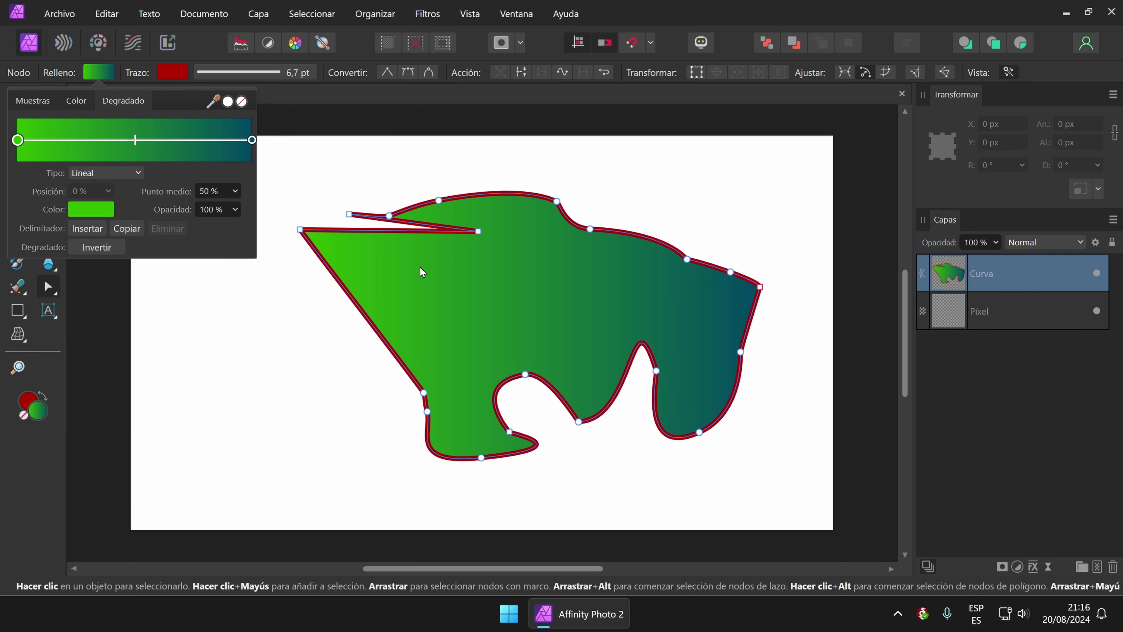
click(93, 74)
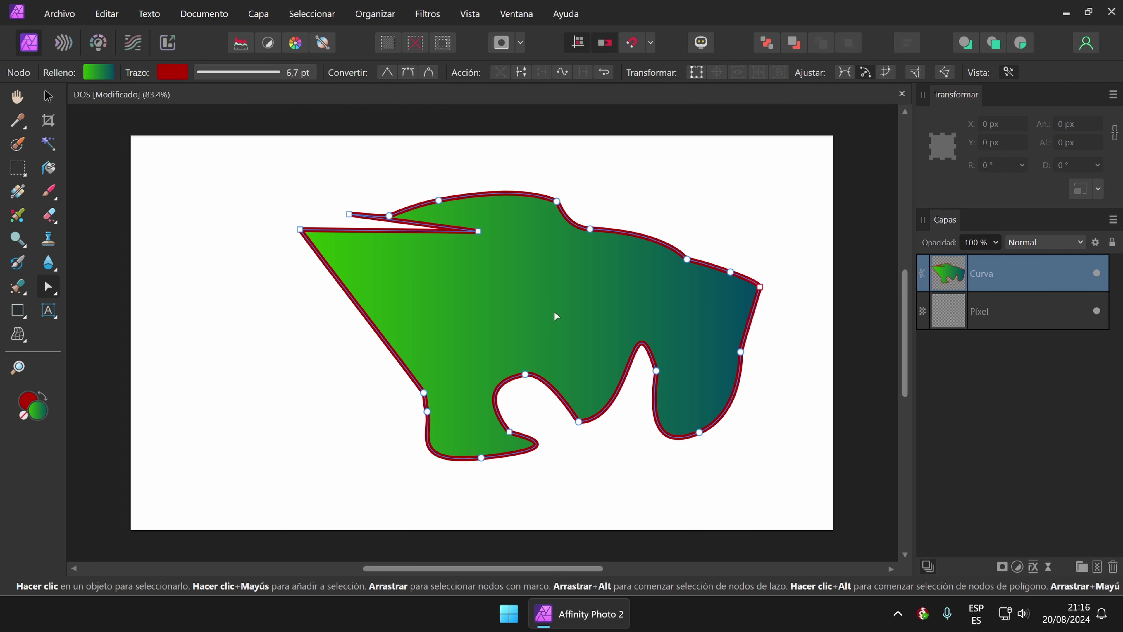
Move the shape left and down, then draw a two-point line with the Pen.
click(50, 97)
drag(611, 333, 500, 309)
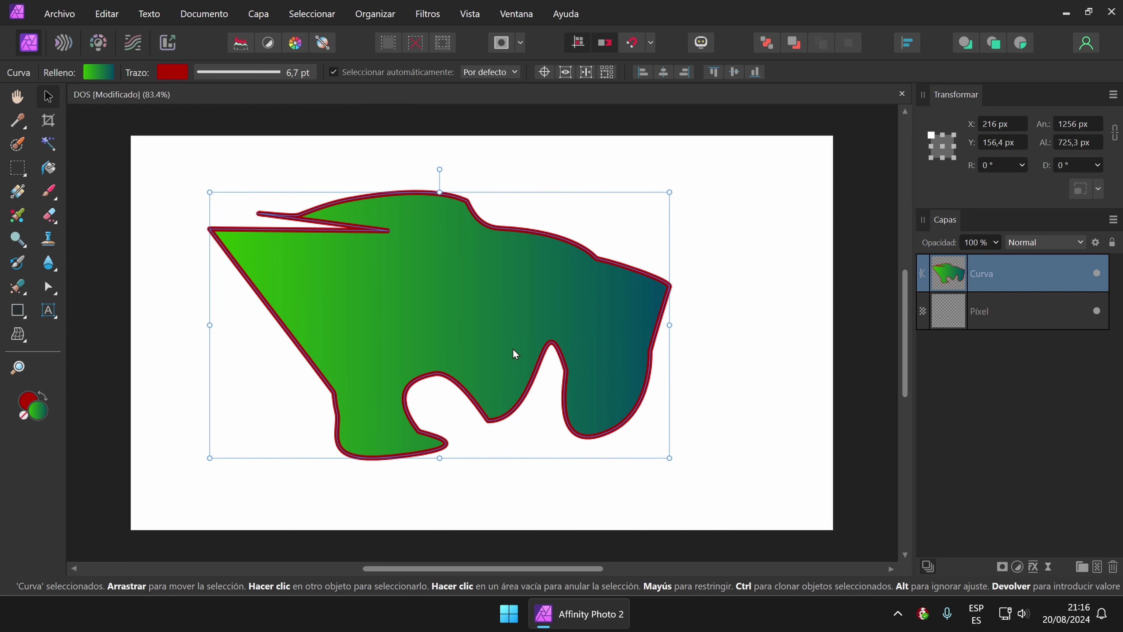
click(50, 287)
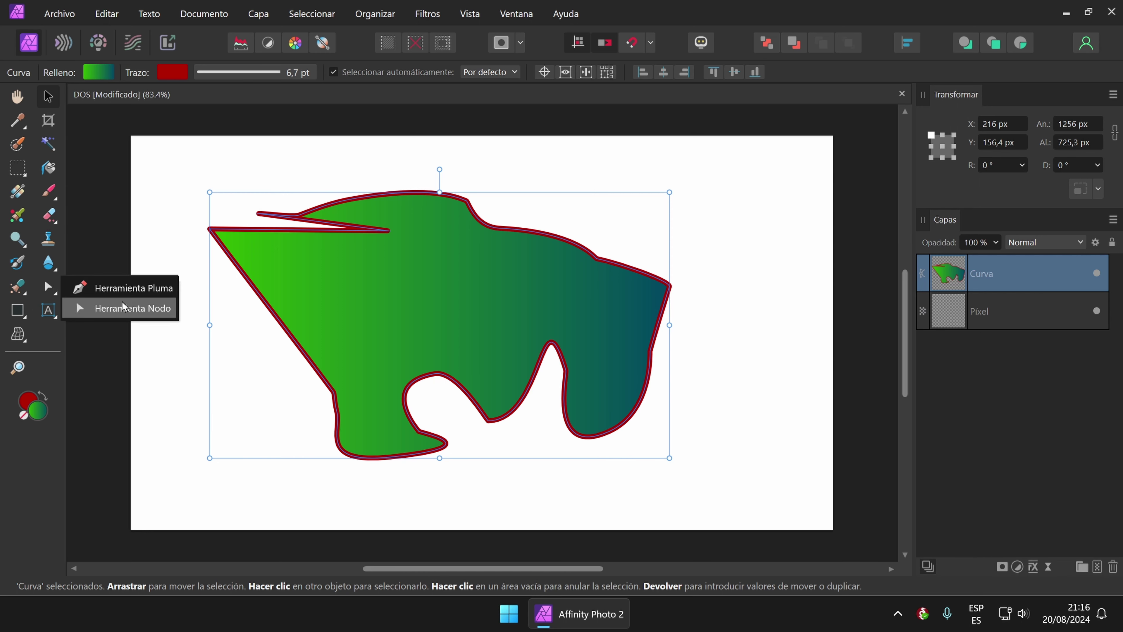
click(151, 290)
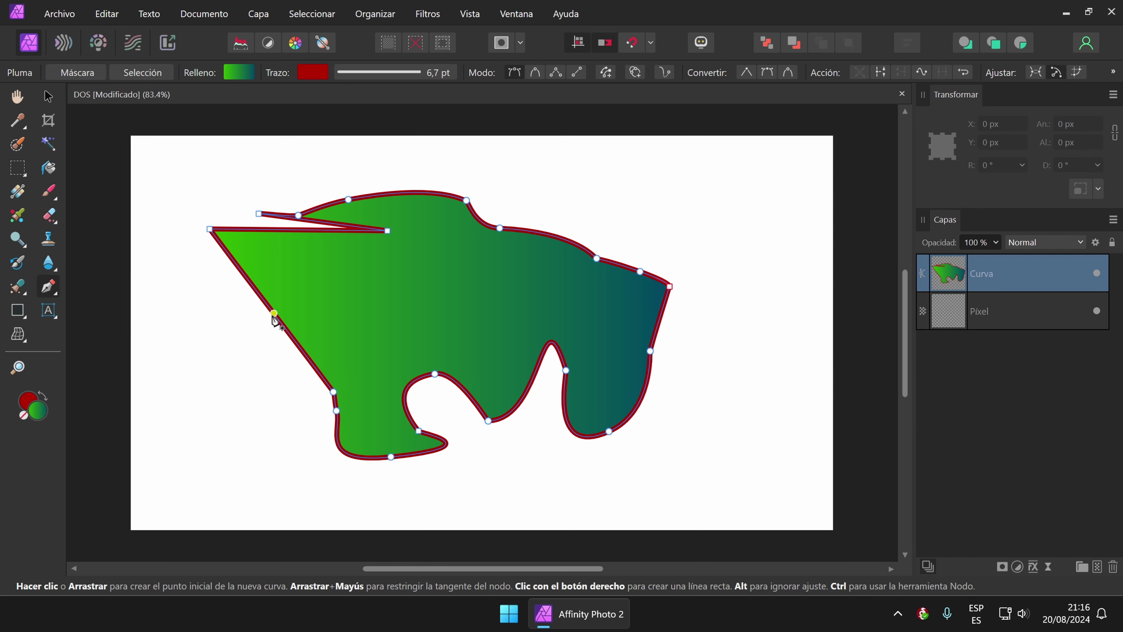
click(274, 314)
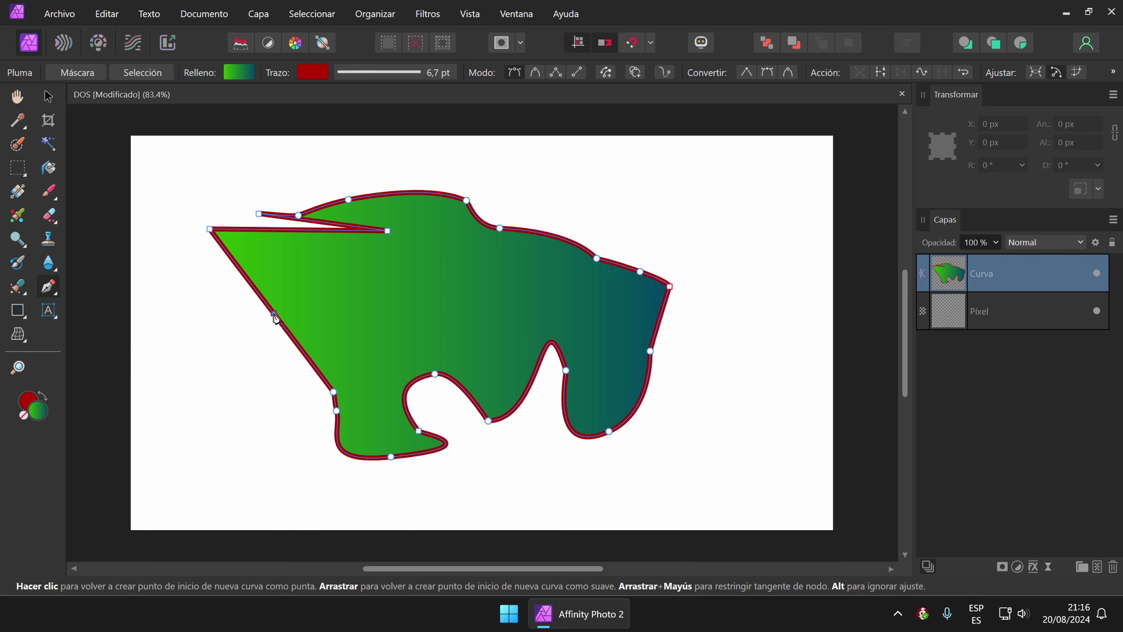
click(240, 269)
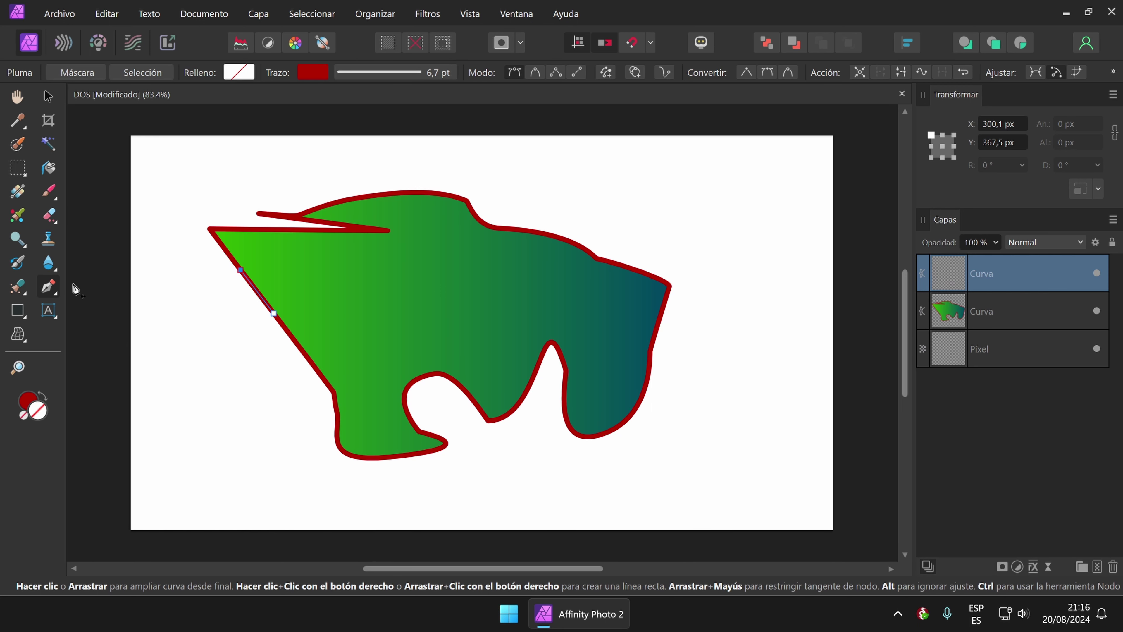
Drag the stray red line's endpoints down and delete it.
drag(48, 286, 133, 308)
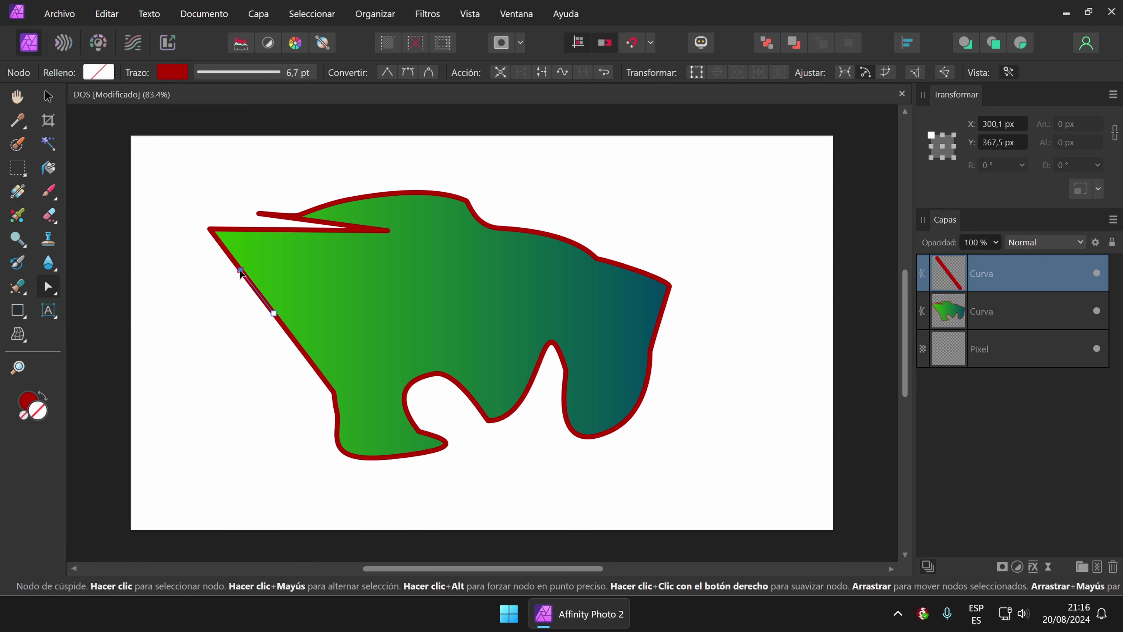
drag(241, 269, 188, 372)
drag(273, 314, 243, 404)
key(Delete)
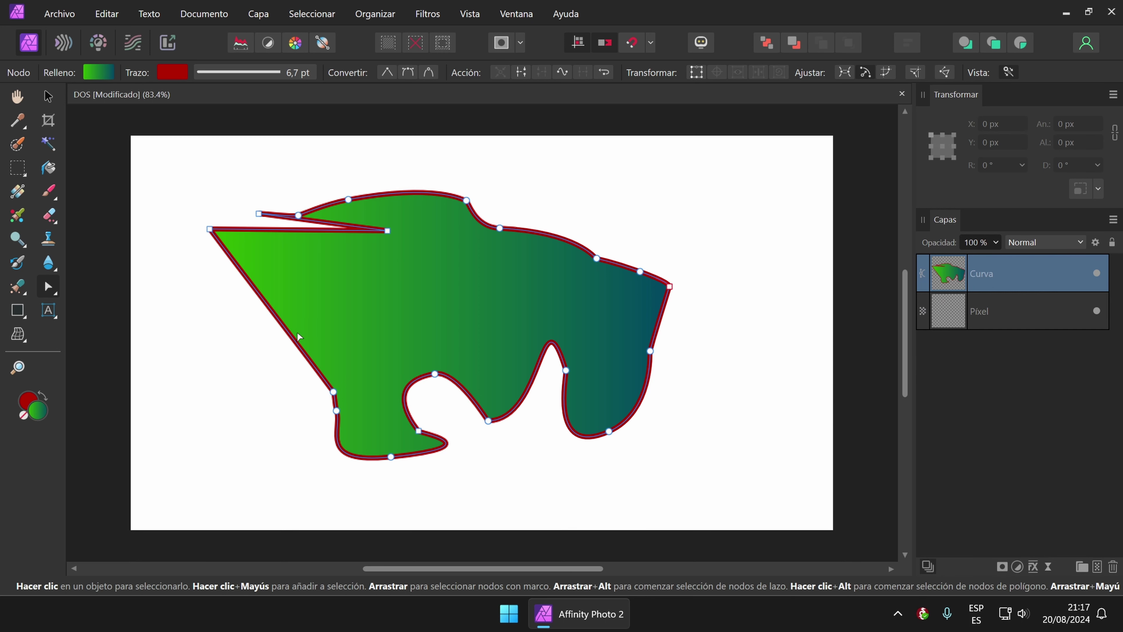
Add a node on the shape's left edge with the Pen, then return to node editing.
click(53, 287)
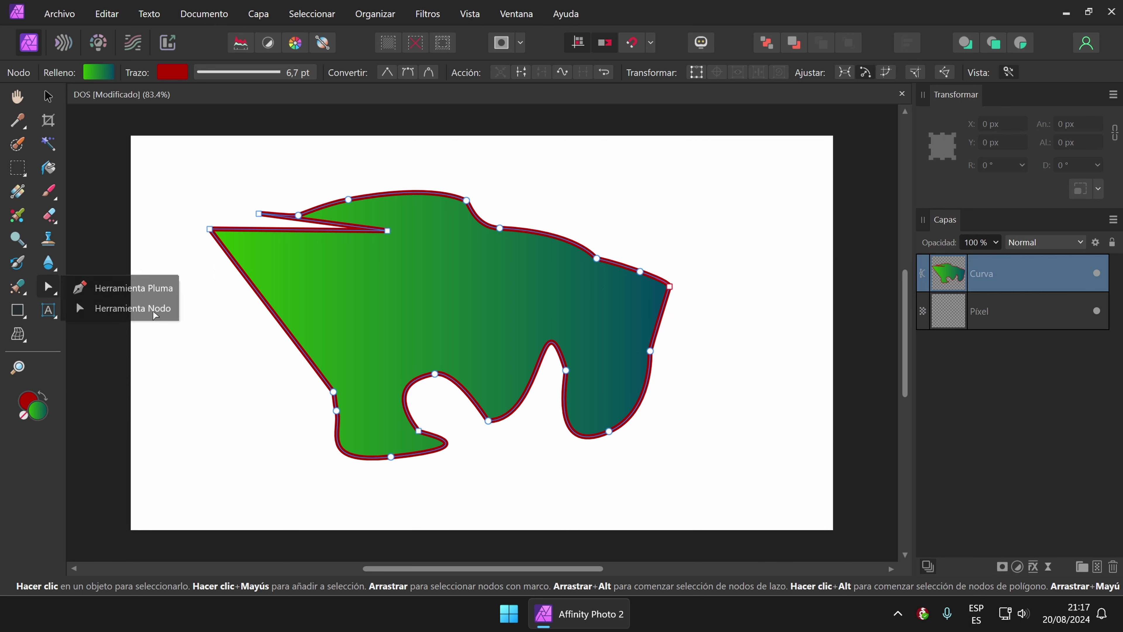
click(125, 311)
right_click(273, 316)
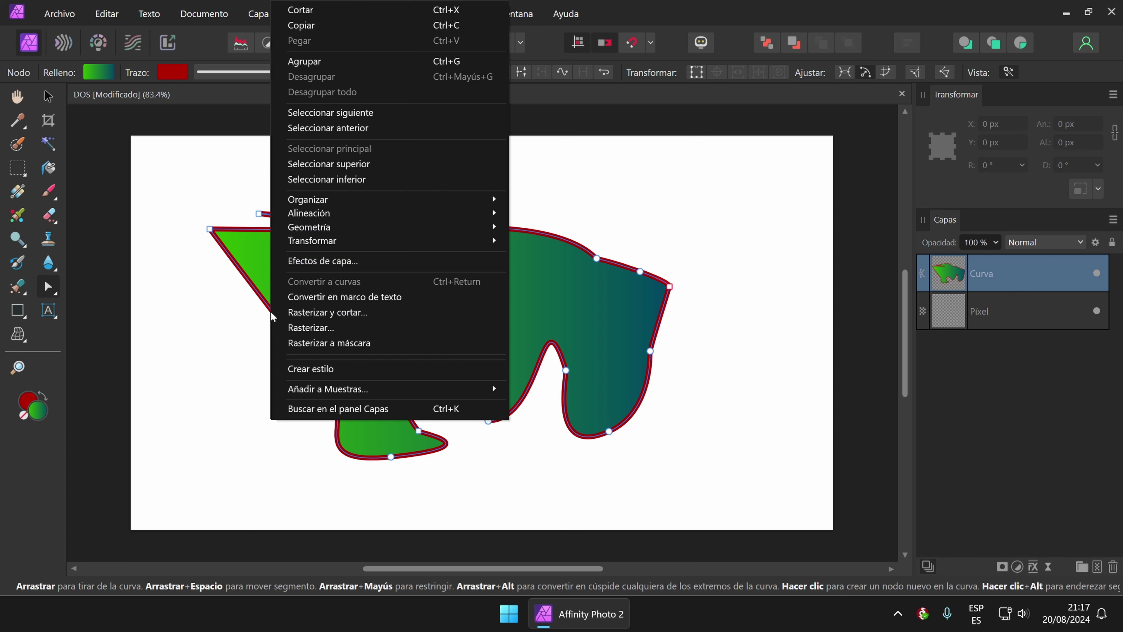
click(59, 292)
click(125, 287)
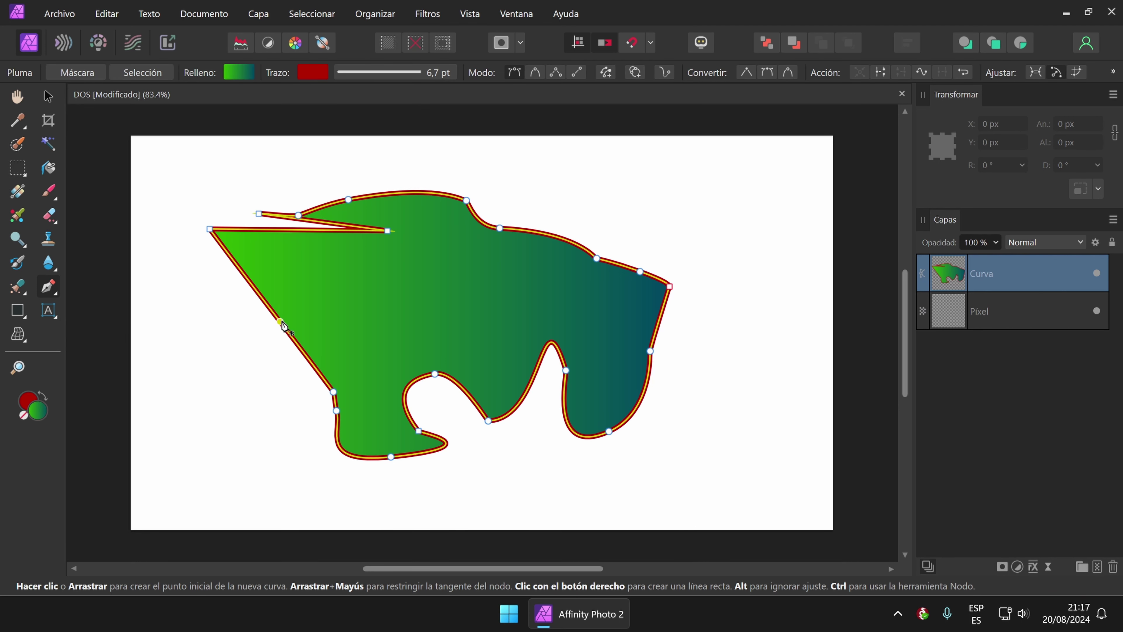
click(282, 324)
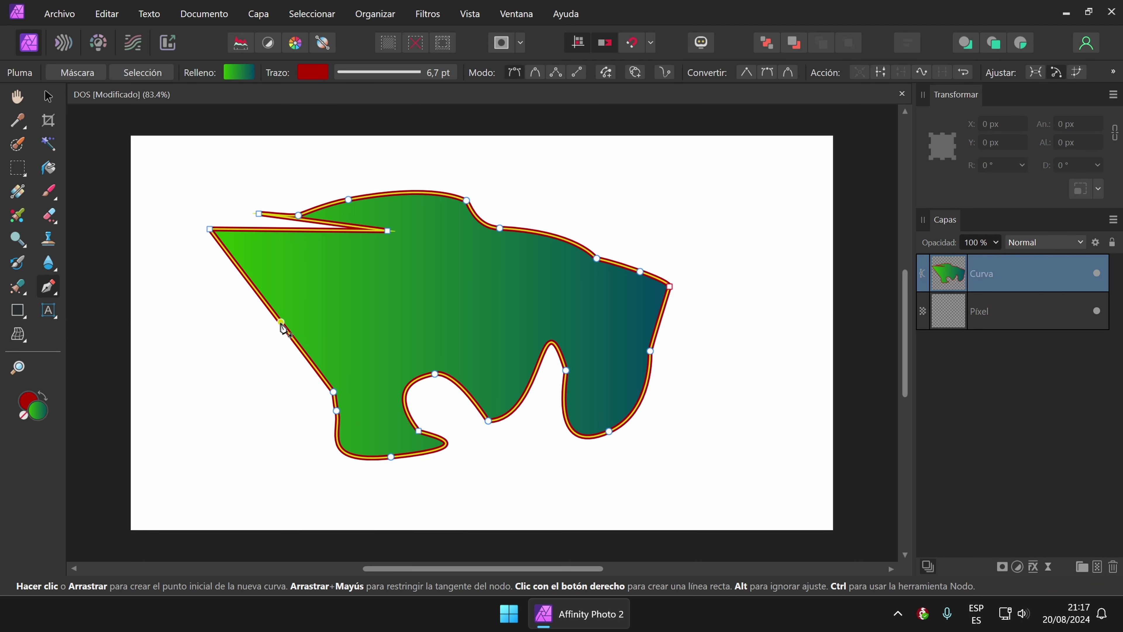
click(54, 296)
click(119, 311)
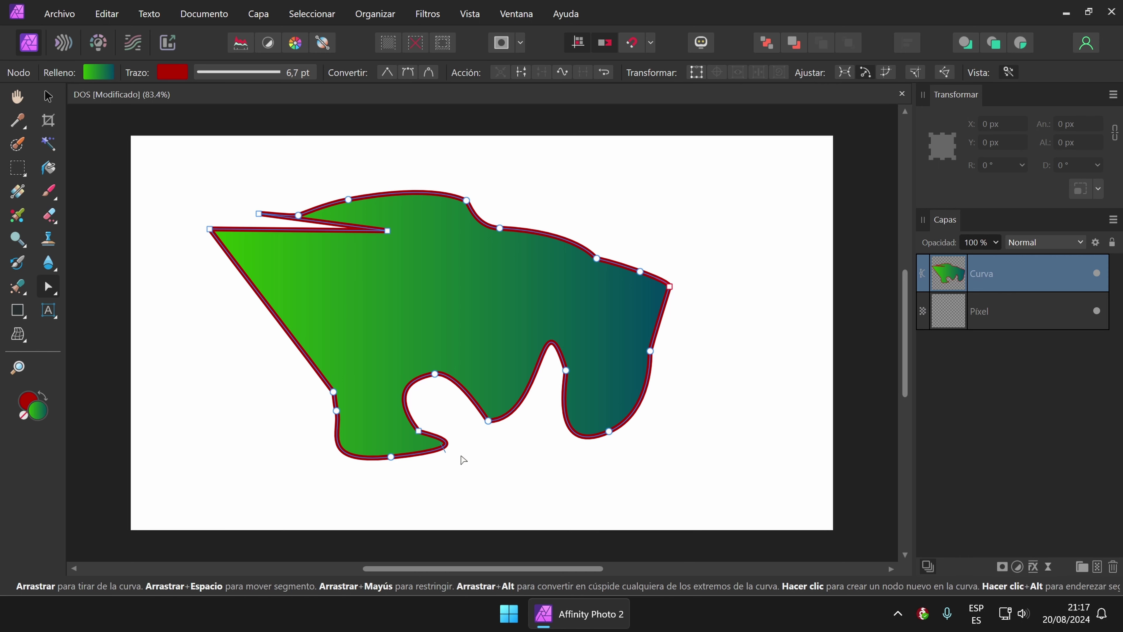
Move the gradient shape about 110 px to the right.
click(447, 336)
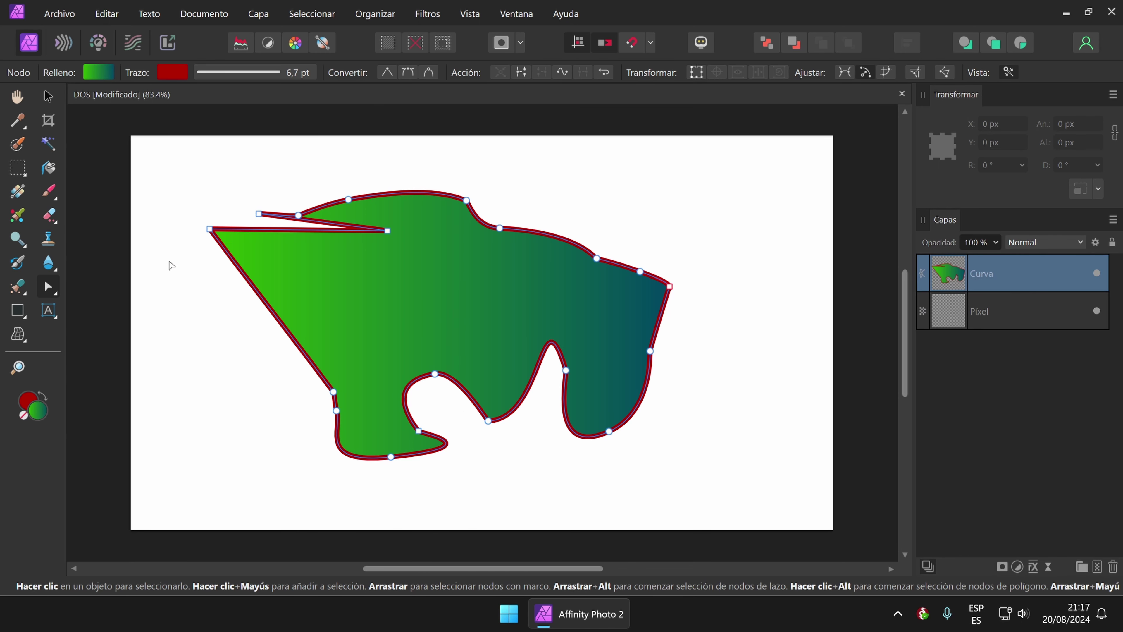
click(48, 99)
drag(339, 319, 386, 321)
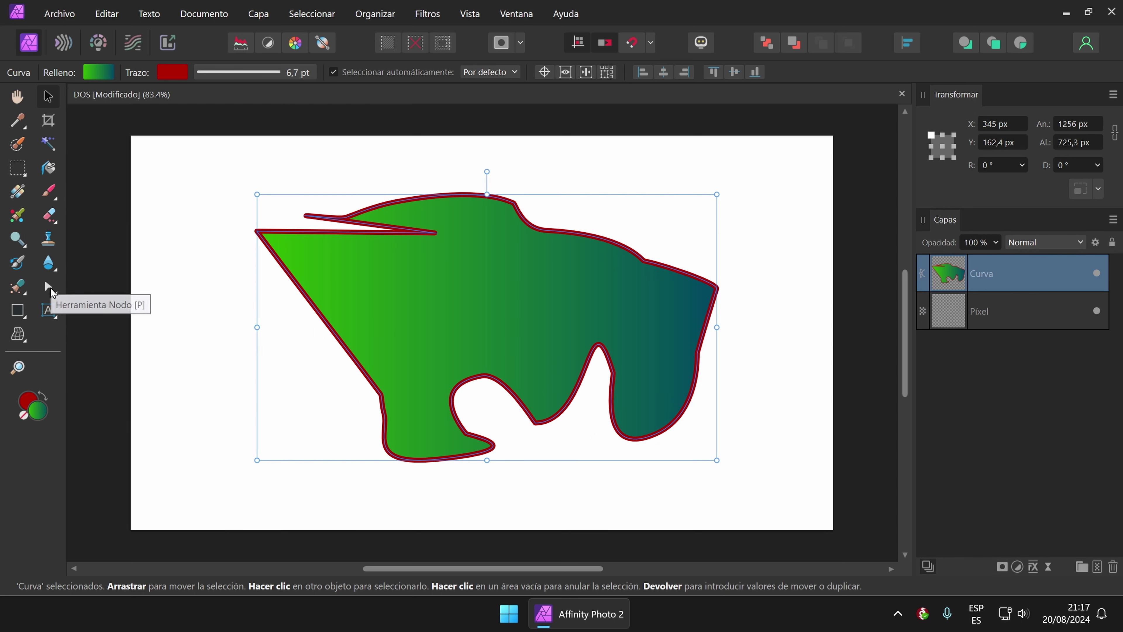
Add three nodes on the left edge, split the curve, and pull the edge outward into a bulge.
click(50, 287)
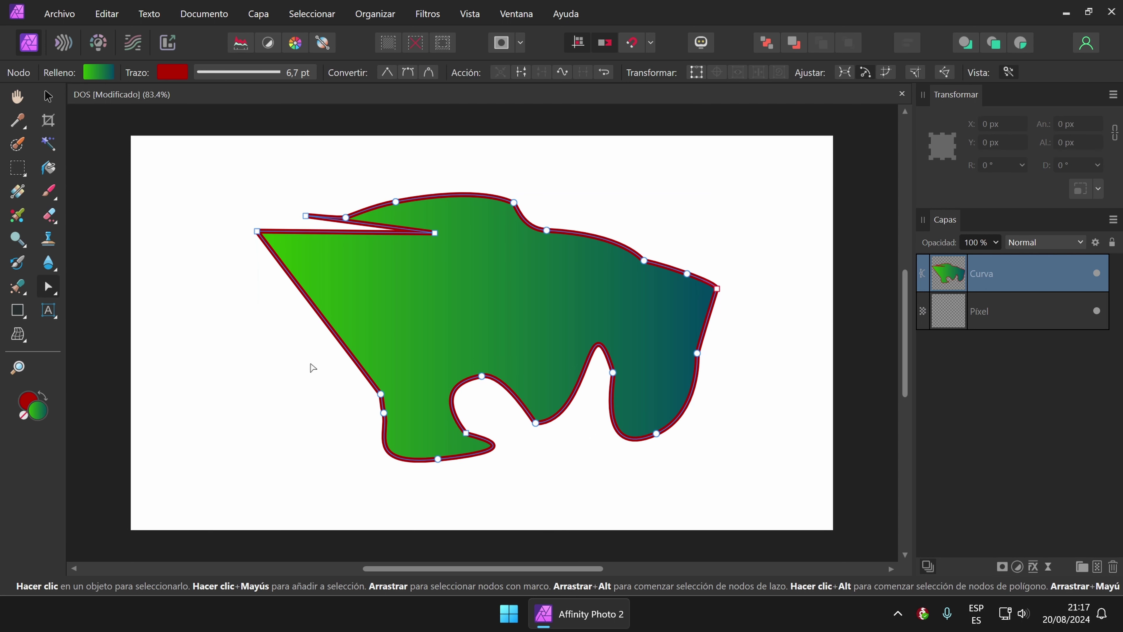
drag(381, 394, 382, 406)
click(274, 255)
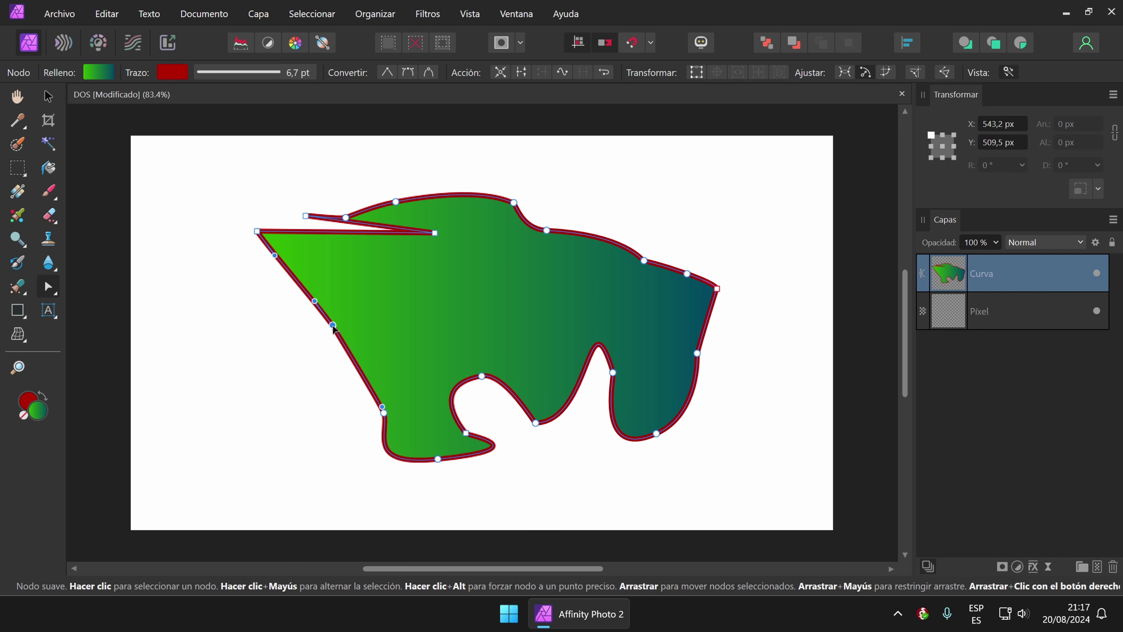
click(307, 301)
click(325, 326)
drag(325, 330, 344, 349)
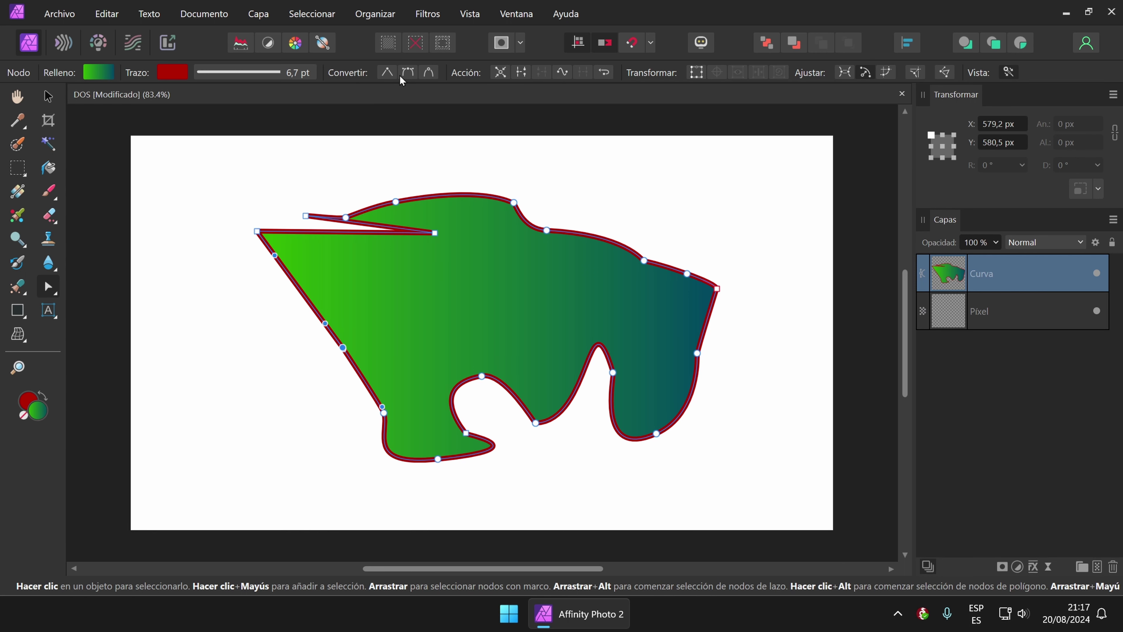
click(503, 74)
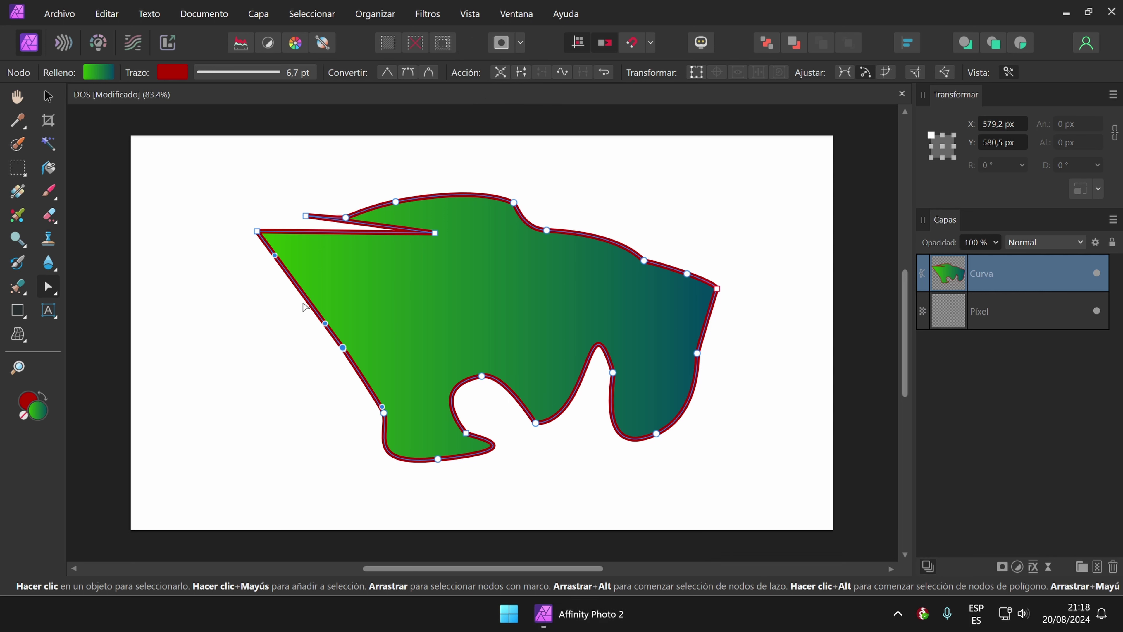
click(58, 290)
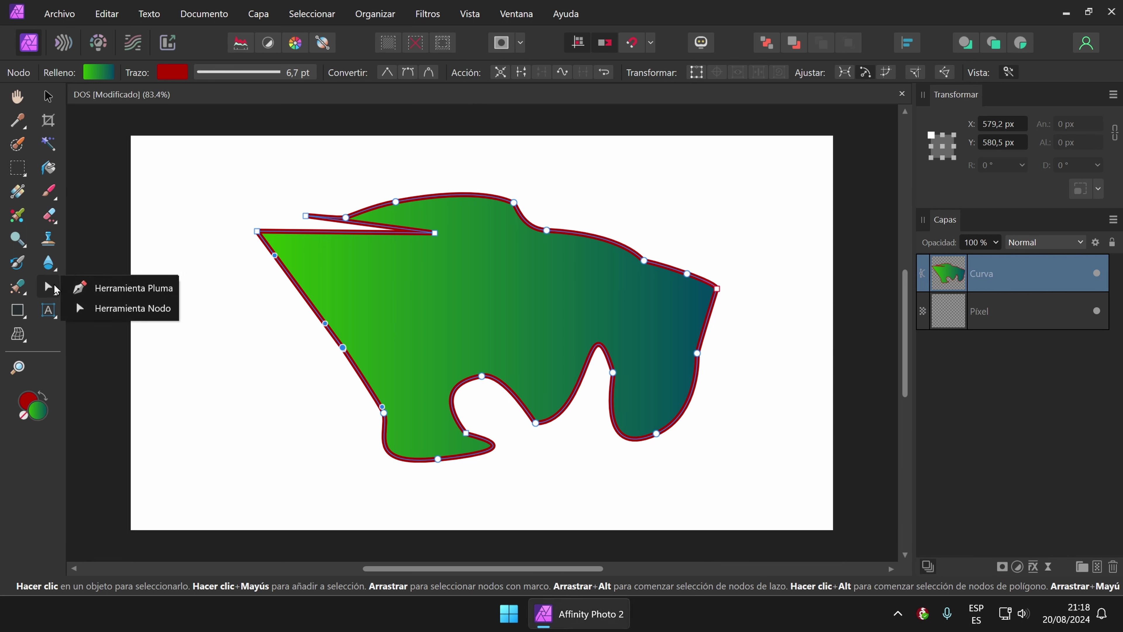
click(113, 308)
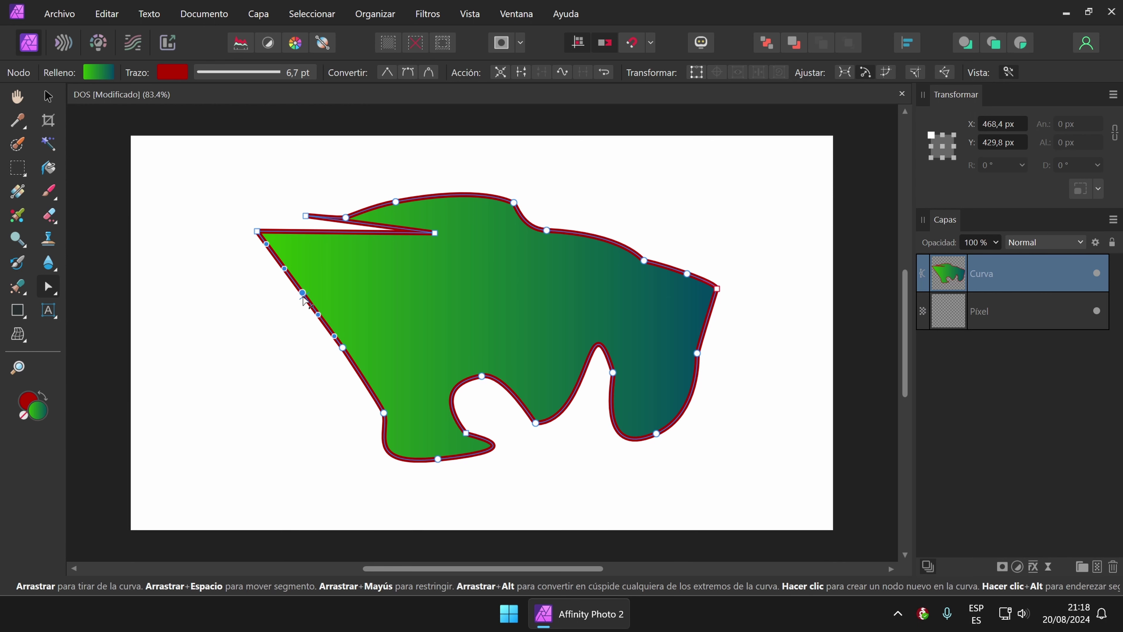
drag(303, 295, 254, 321)
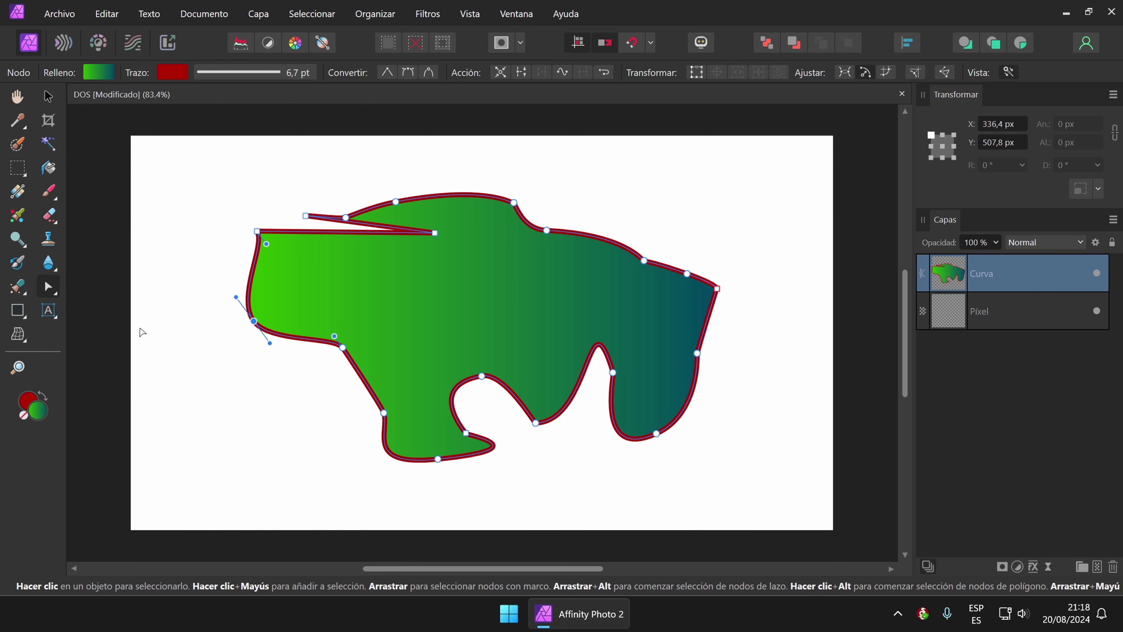
Add a lower-left node, drag it down, and shape its handles into a sharp pointed notch.
click(48, 293)
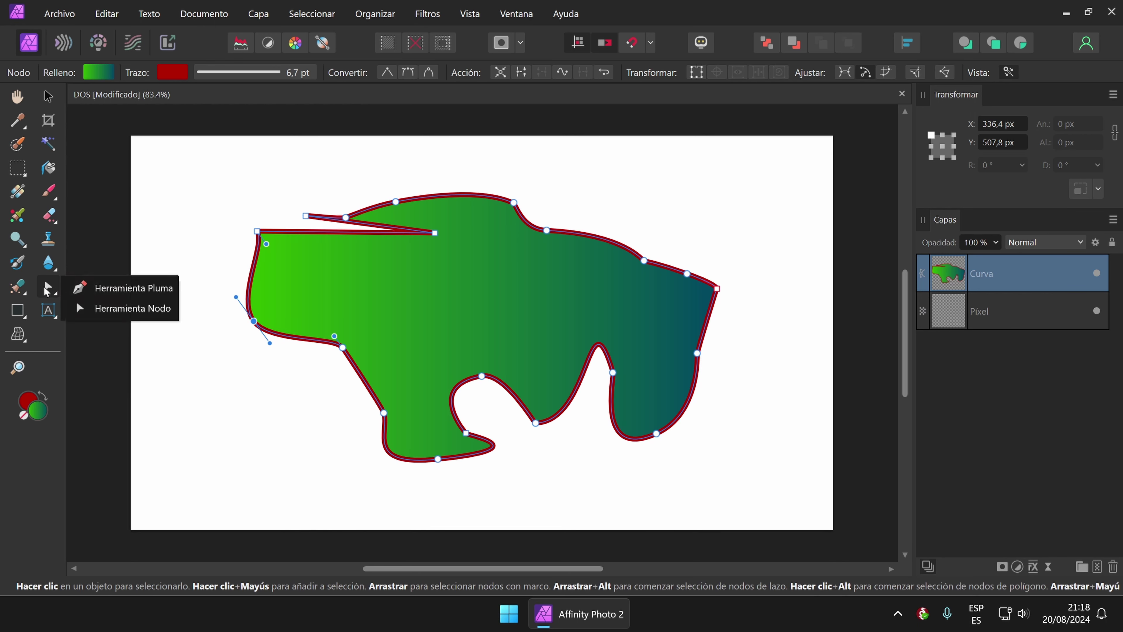
click(138, 316)
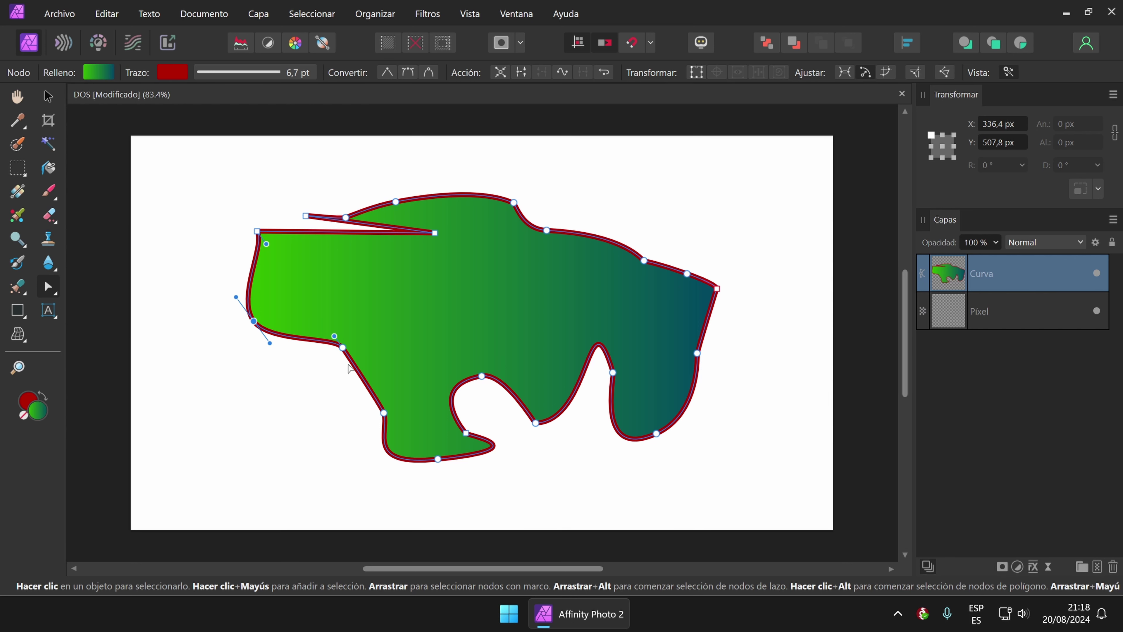
click(296, 339)
drag(296, 339, 295, 416)
drag(326, 402, 334, 412)
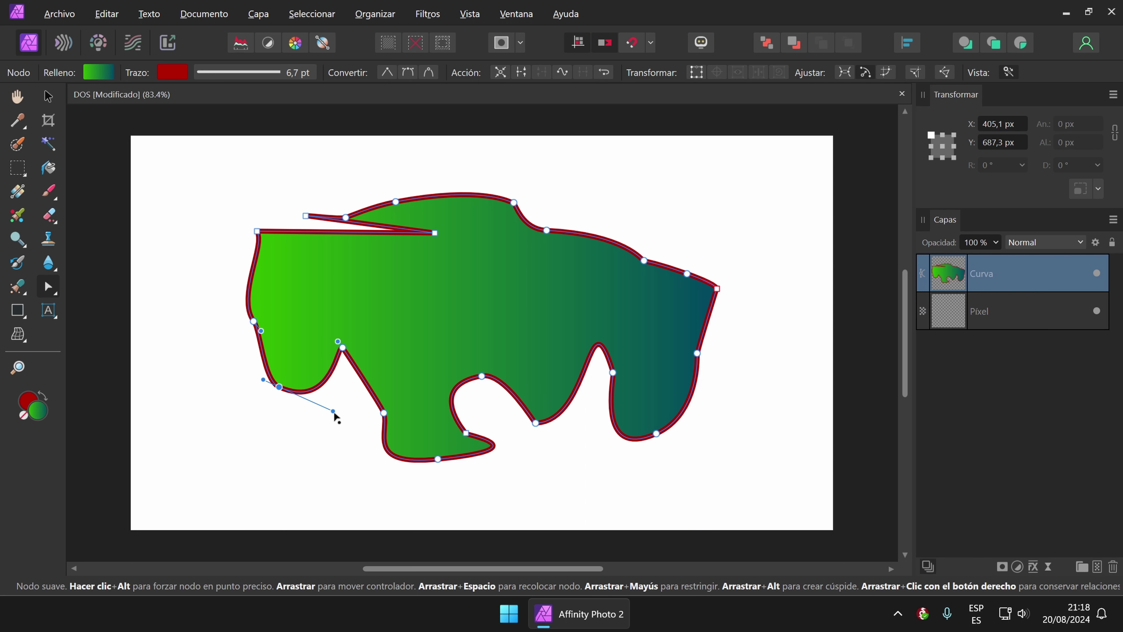
drag(333, 412, 295, 454)
drag(263, 380, 230, 372)
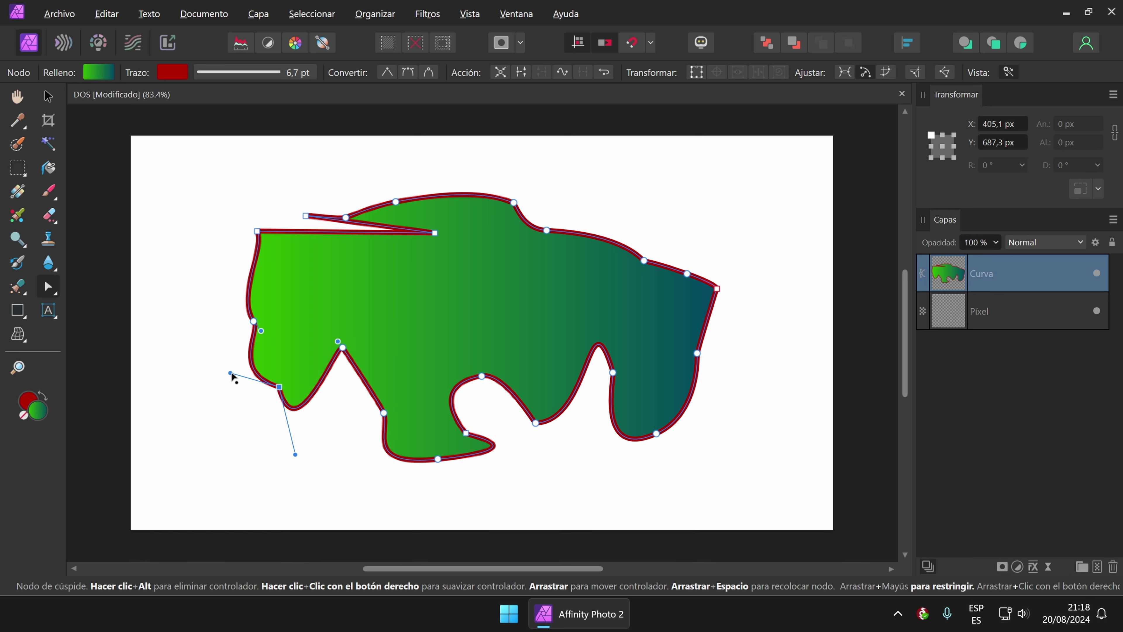
Reposition the gradient shape on the page with the Move tool.
click(48, 96)
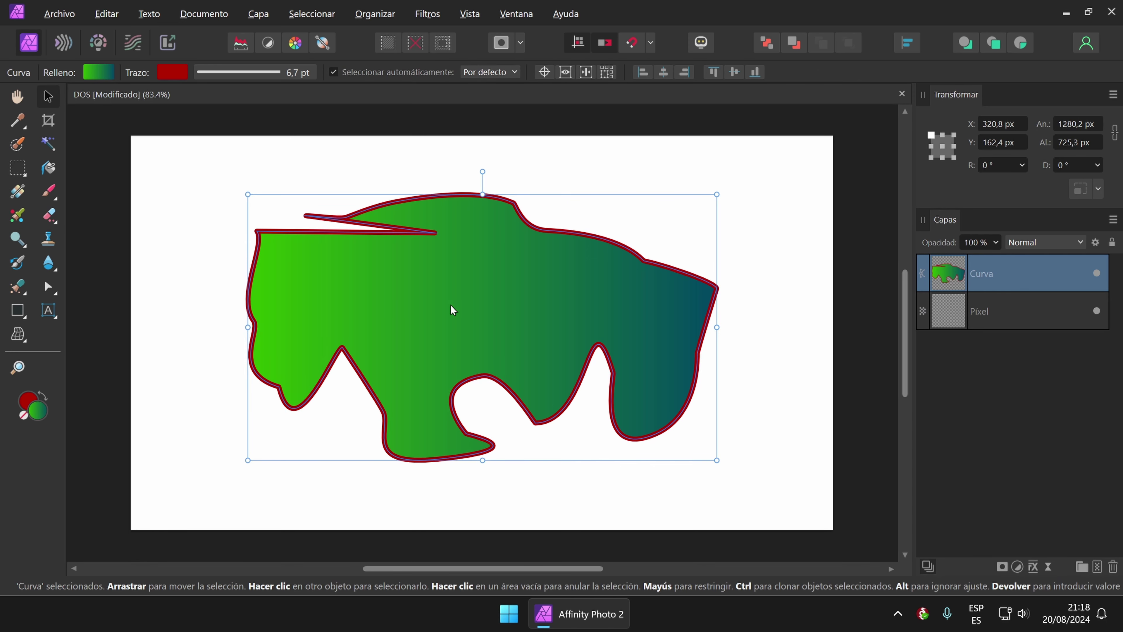
drag(450, 308, 375, 290)
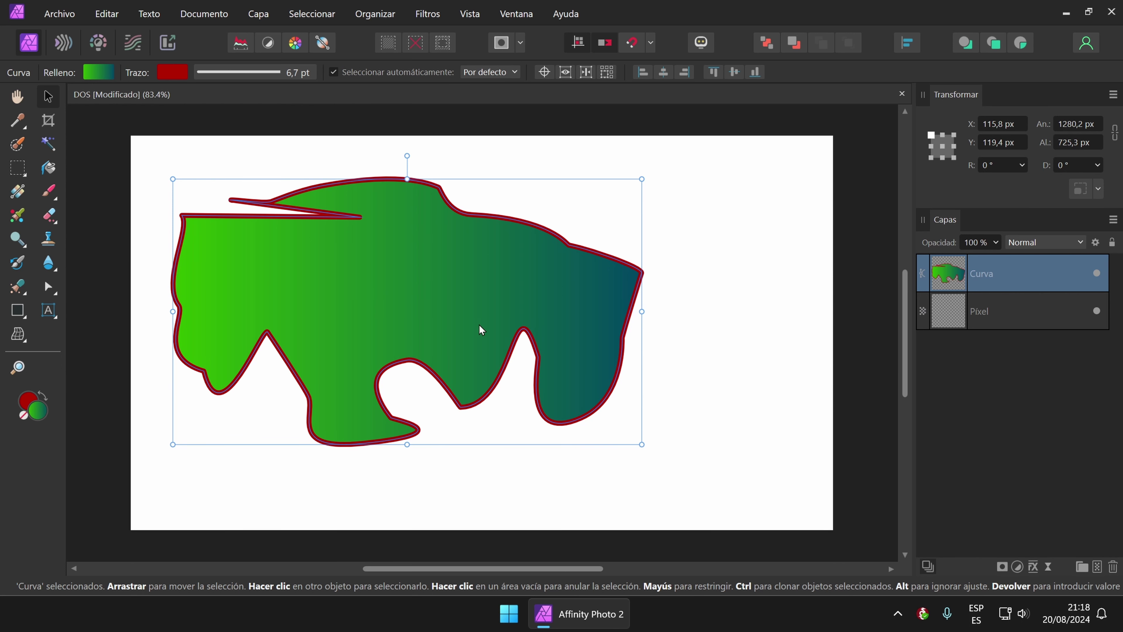
drag(466, 363, 604, 323)
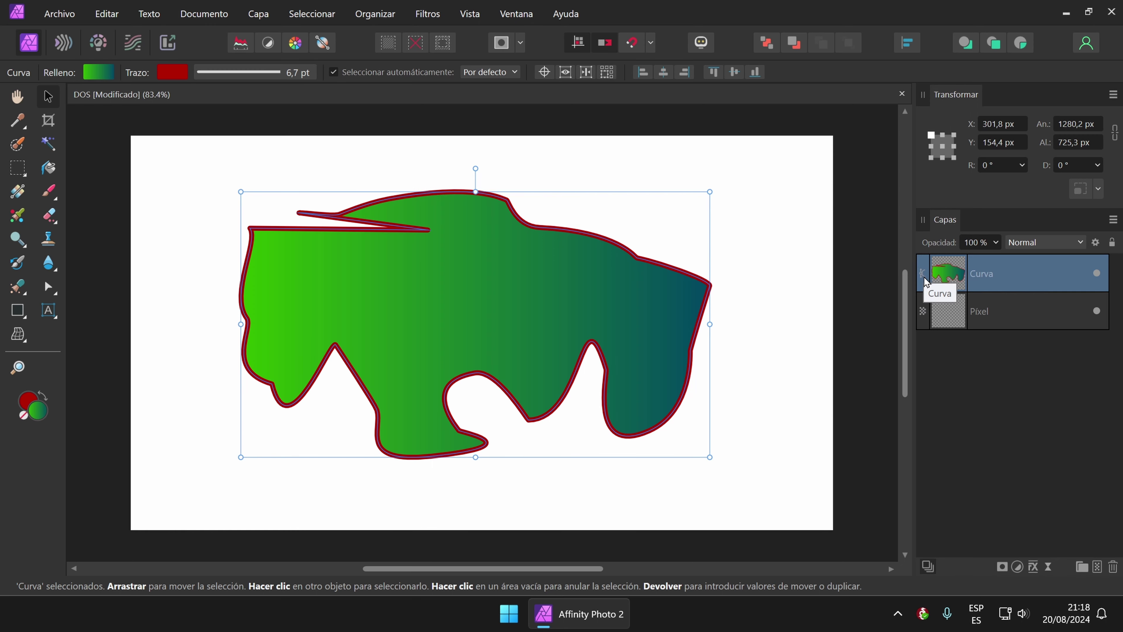
drag(627, 317, 589, 304)
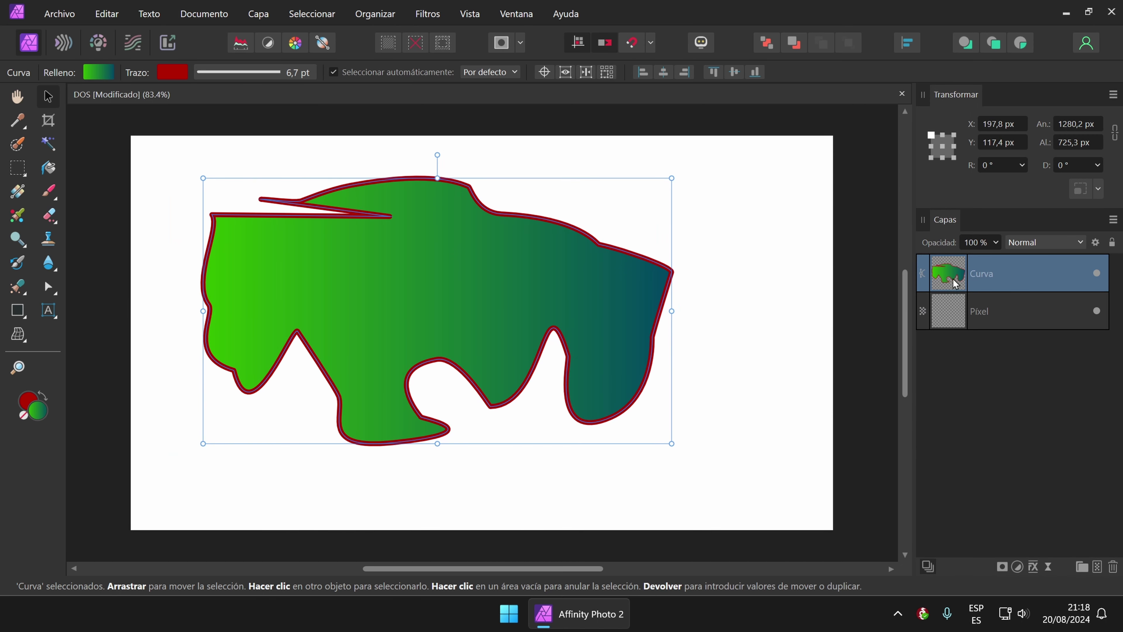
Rasterize the Curva layer, shrink it to 1080 × 617.6 px, and move it toward the upper left.
right_click(989, 280)
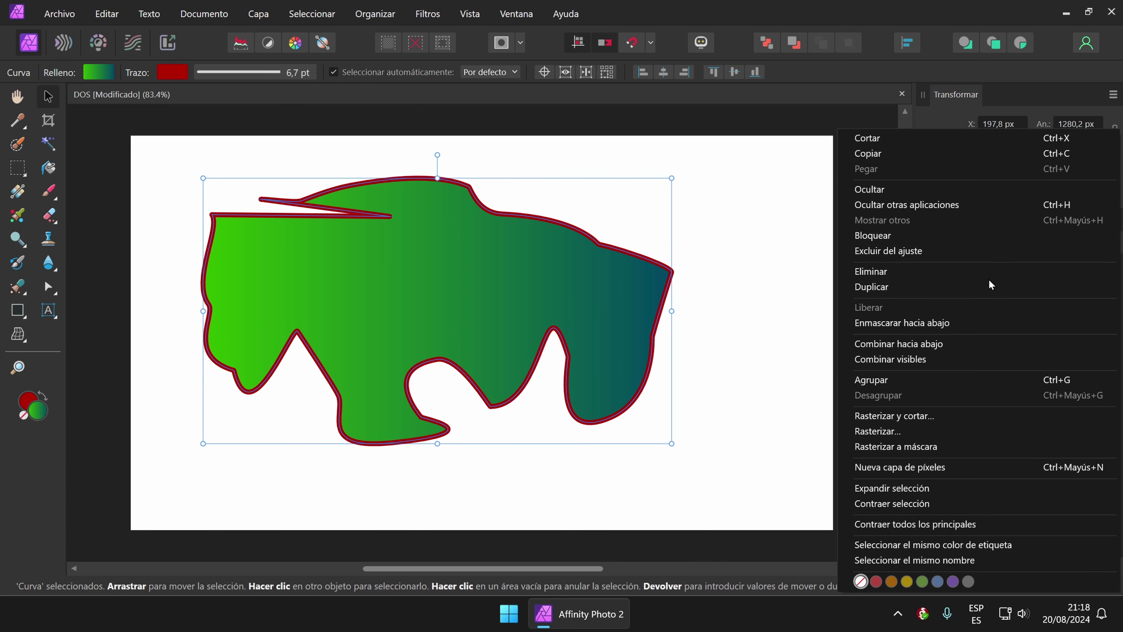
click(896, 429)
drag(604, 325, 653, 347)
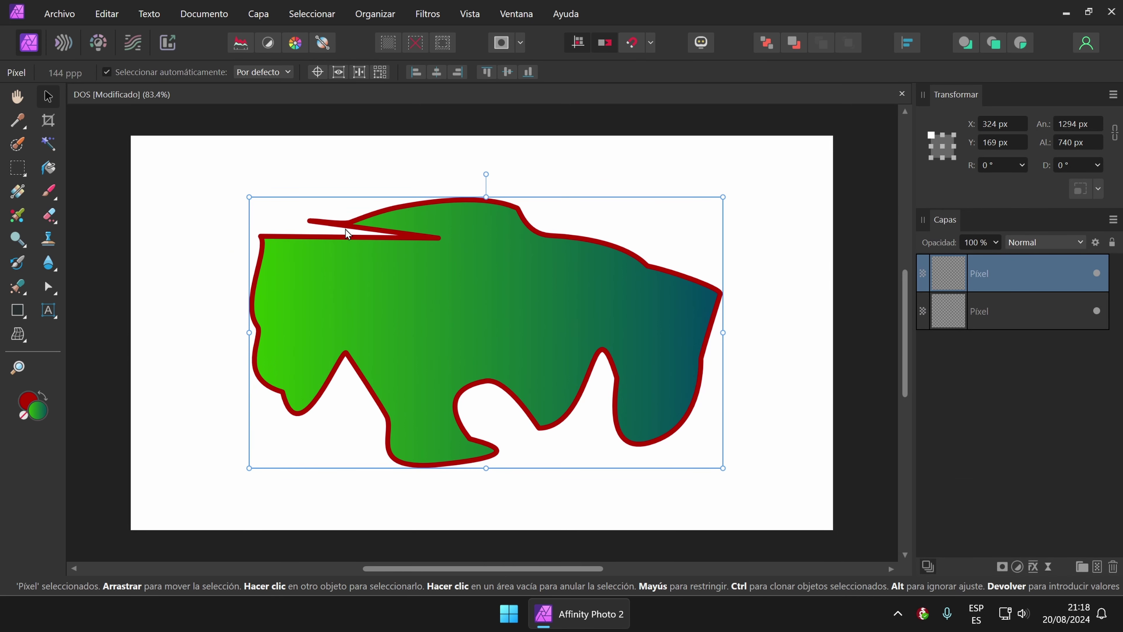
drag(248, 196, 328, 242)
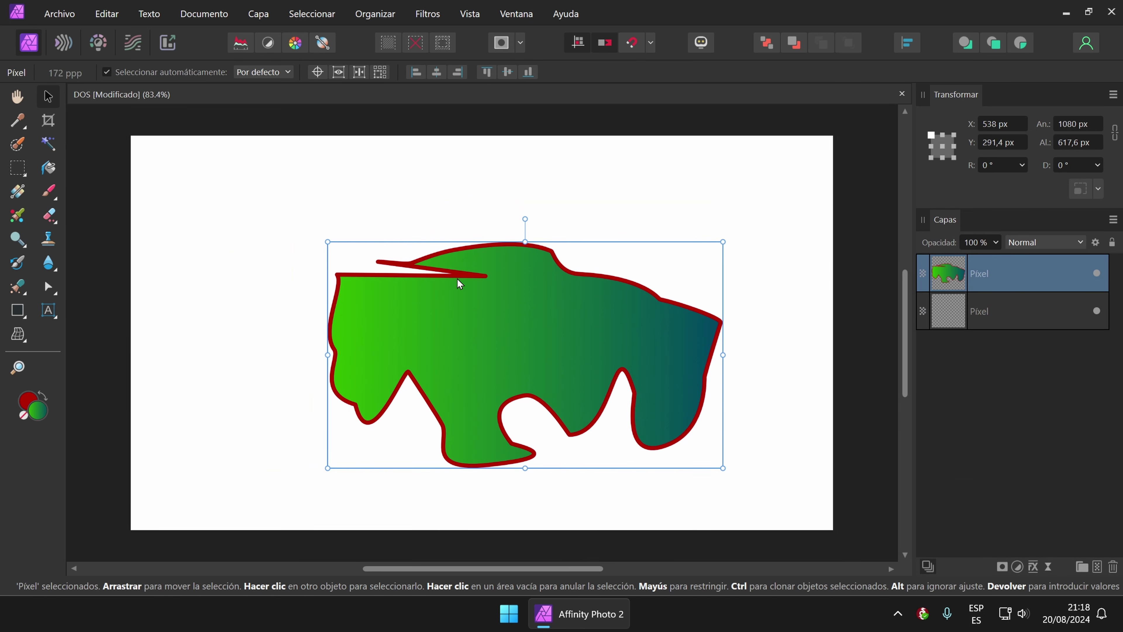
click(53, 196)
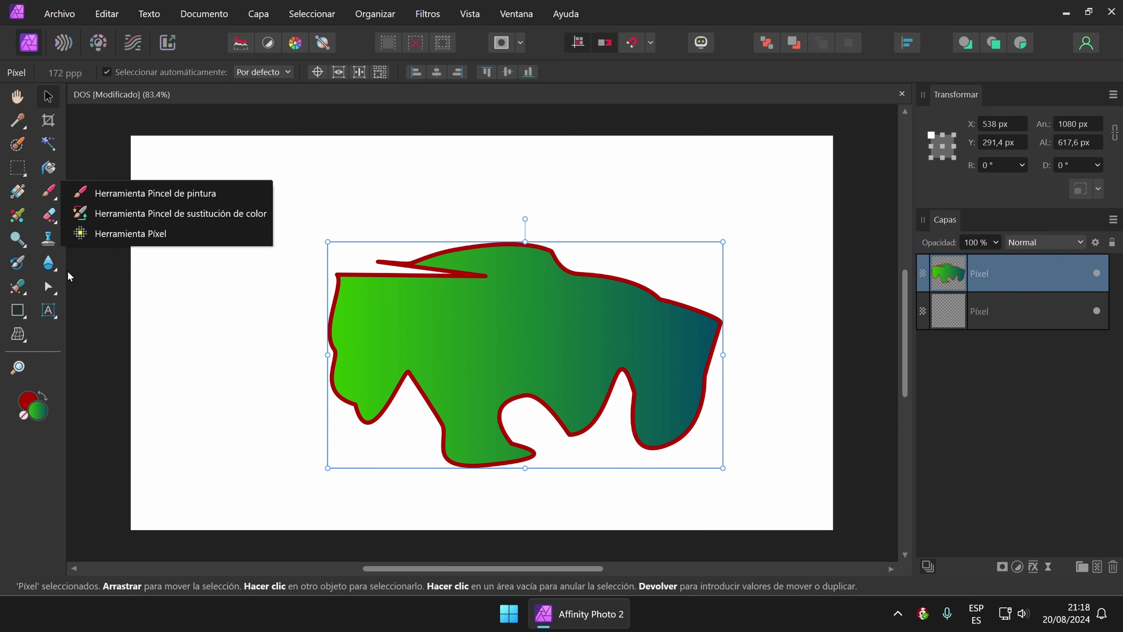
click(775, 351)
drag(615, 338, 432, 282)
Delete the rasterized layer, select the Pen, and bring up the ready-made shapes list.
key(Delete)
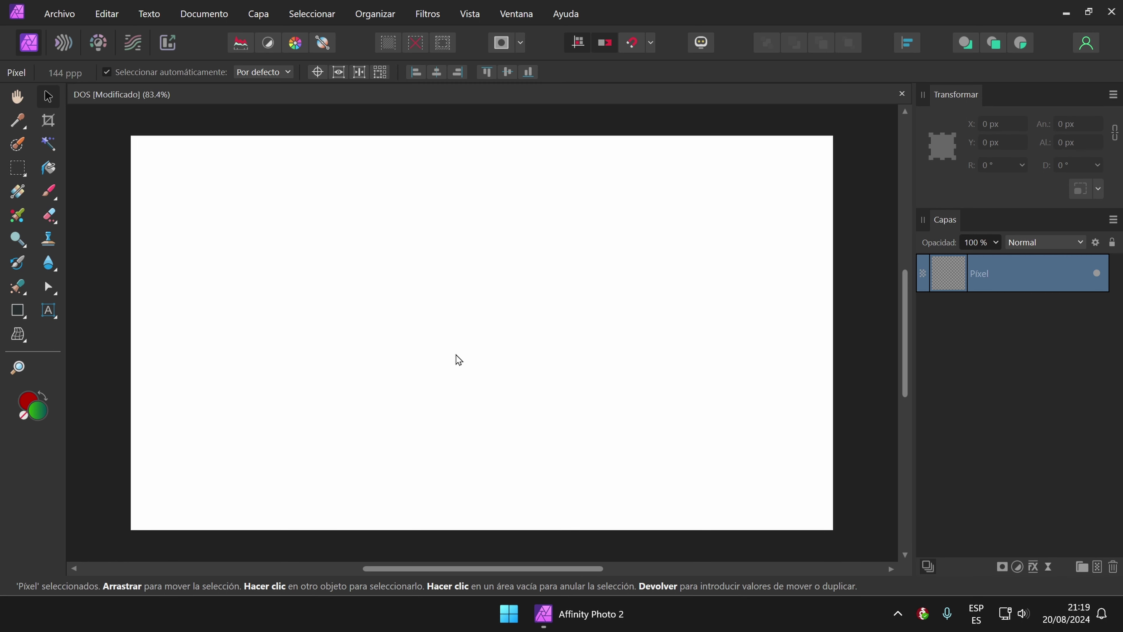
click(56, 292)
click(116, 289)
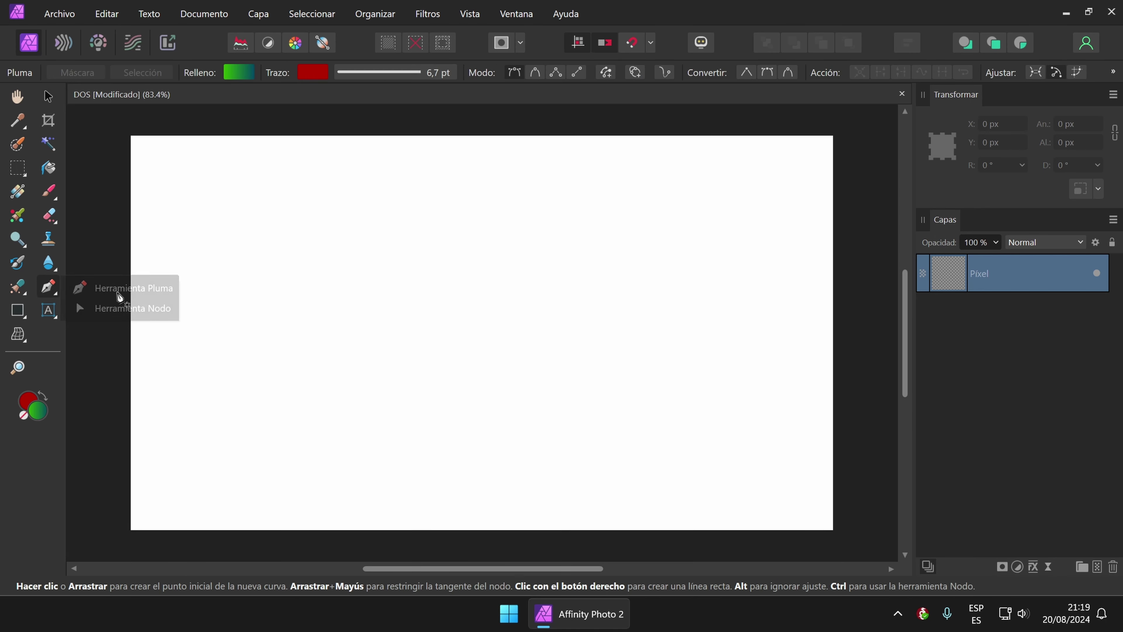
click(47, 296)
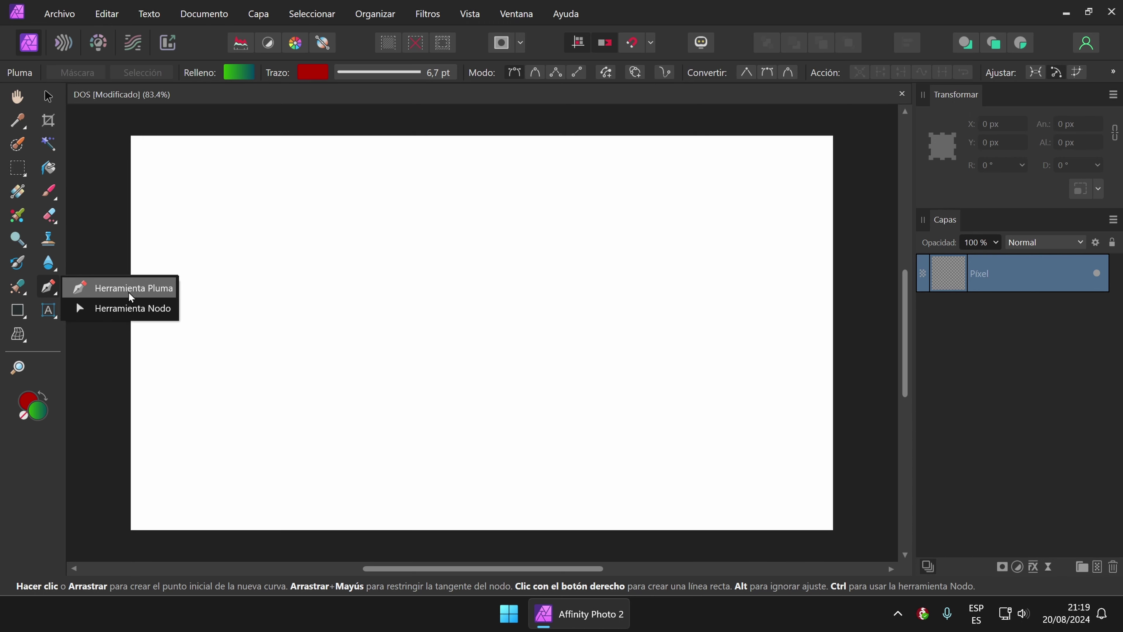
click(19, 311)
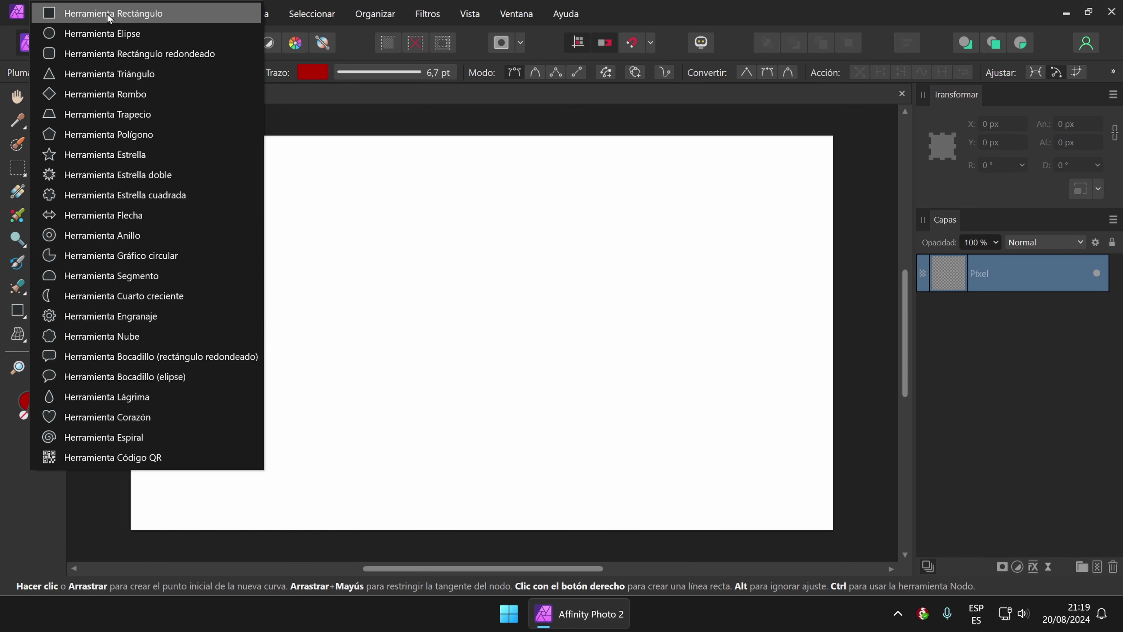
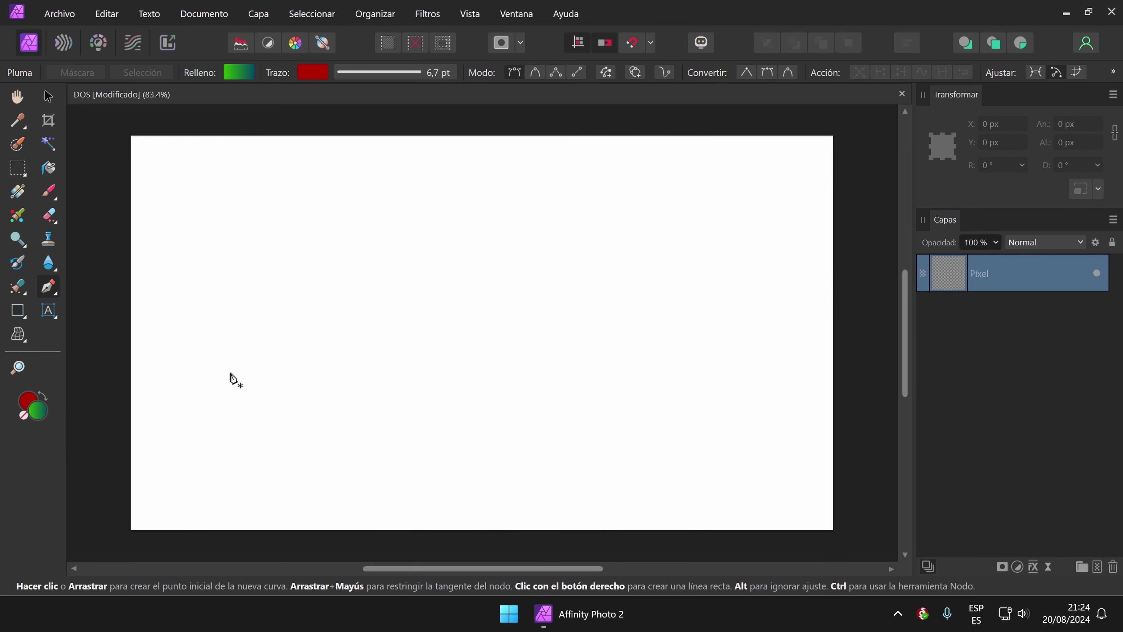
Draw a 693 px square rectangle and drag it left to about X 256, Y 150.
click(20, 315)
click(150, 13)
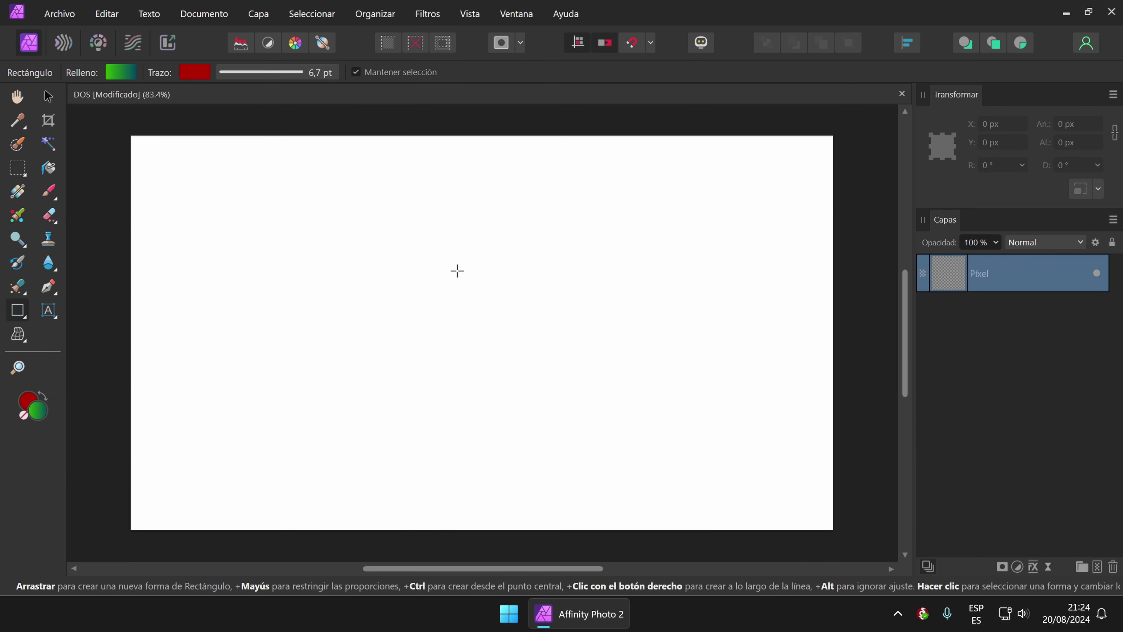
drag(329, 188, 584, 443)
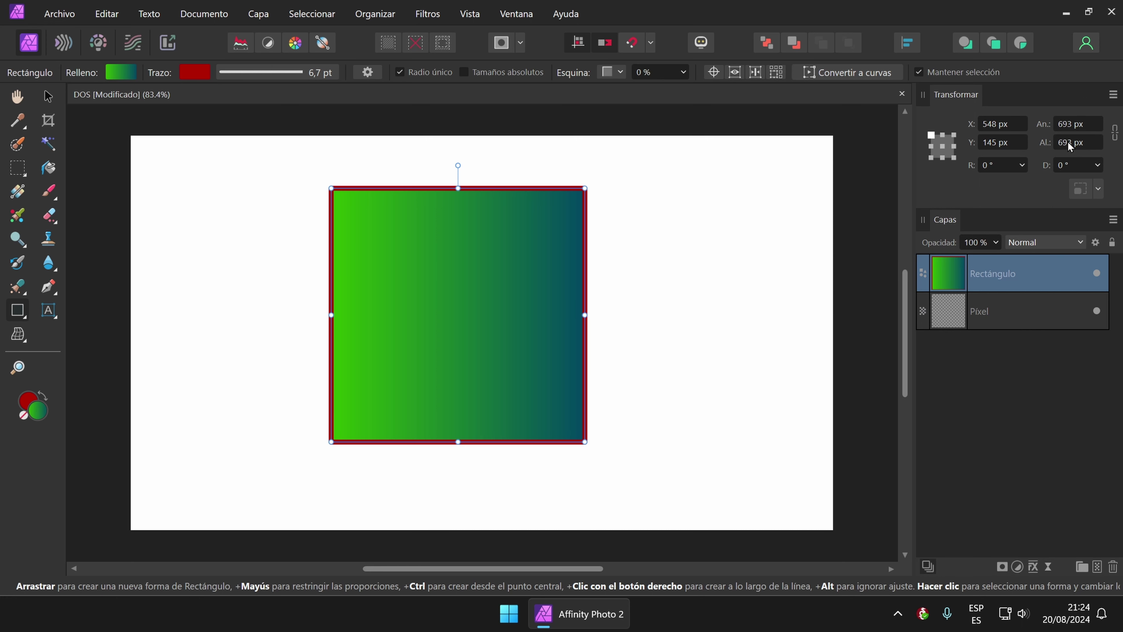
click(53, 101)
drag(429, 288, 322, 290)
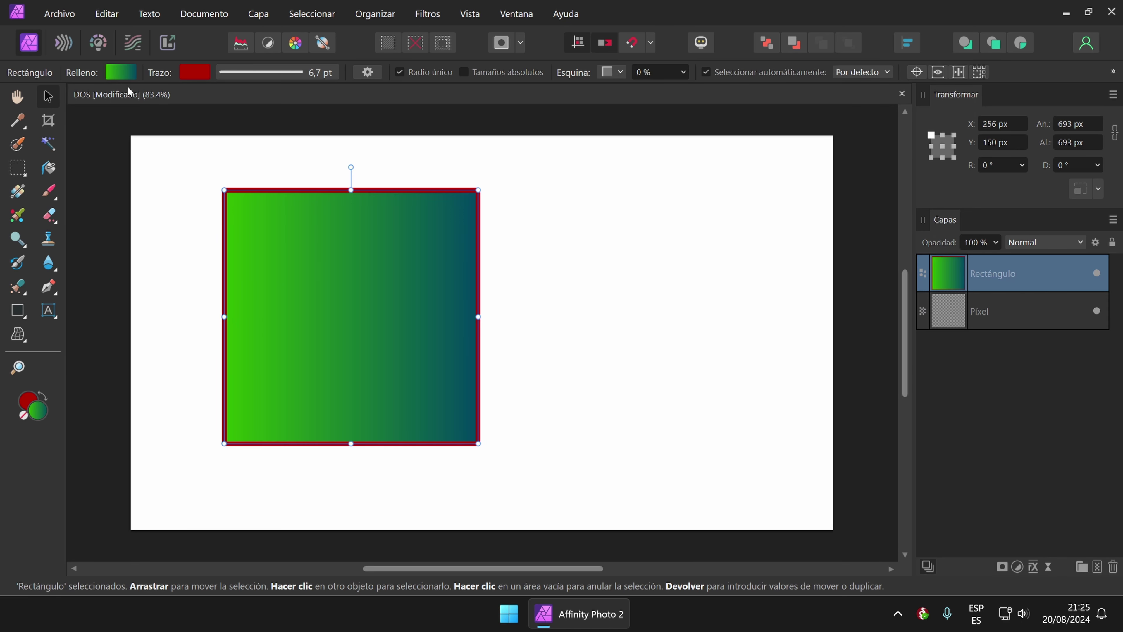
Fill the rectangle solid red and give it a blue outline from the swatches.
click(124, 74)
click(78, 101)
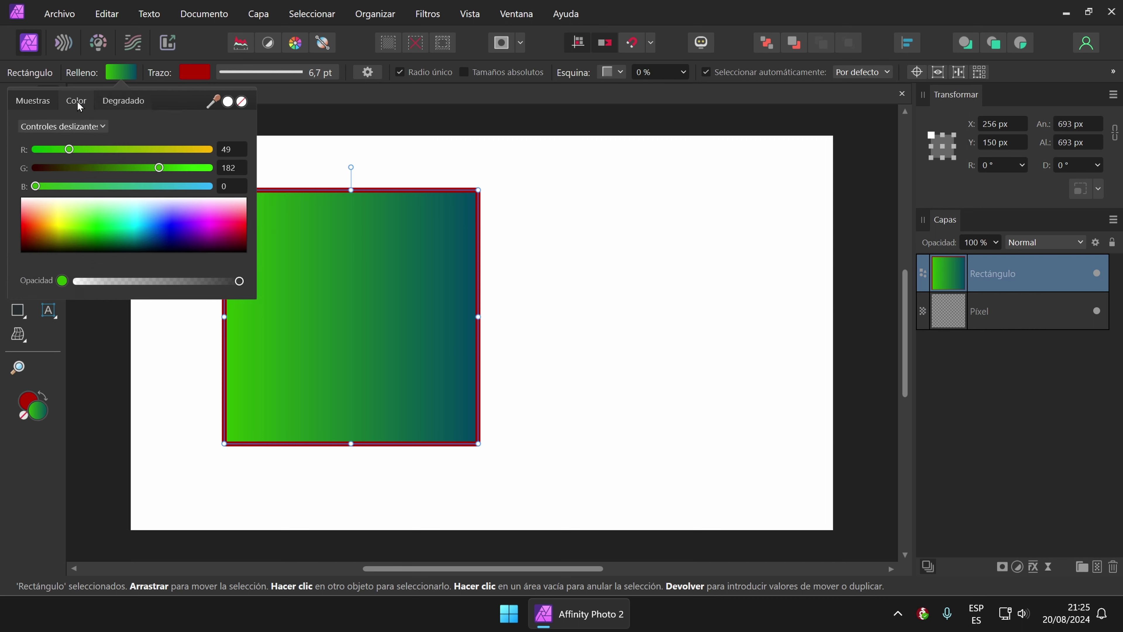
click(35, 98)
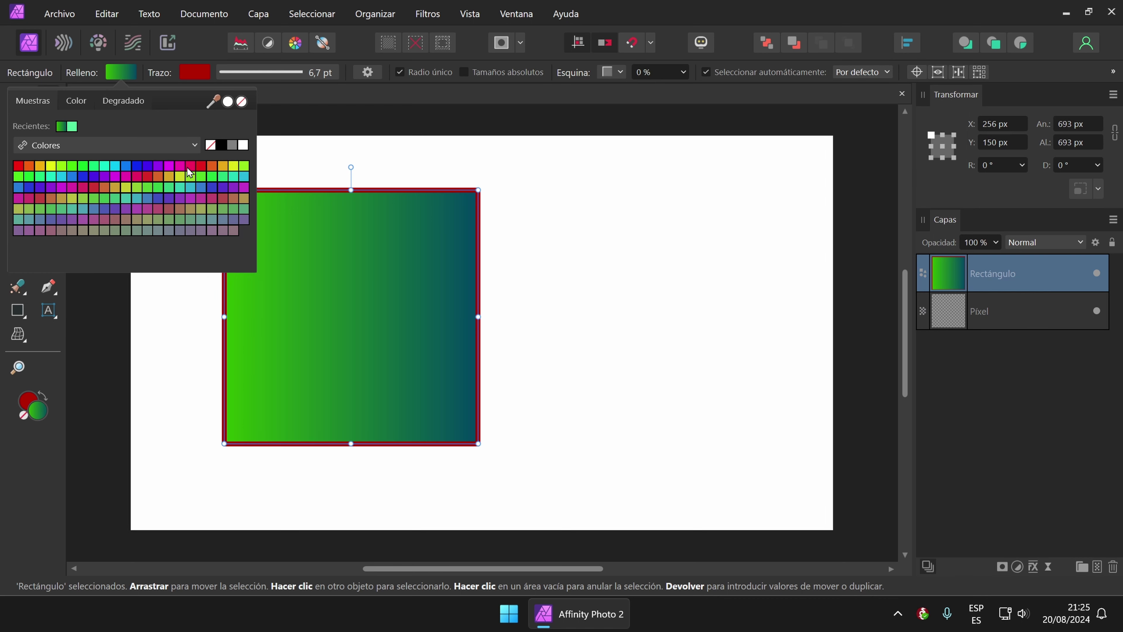
click(201, 165)
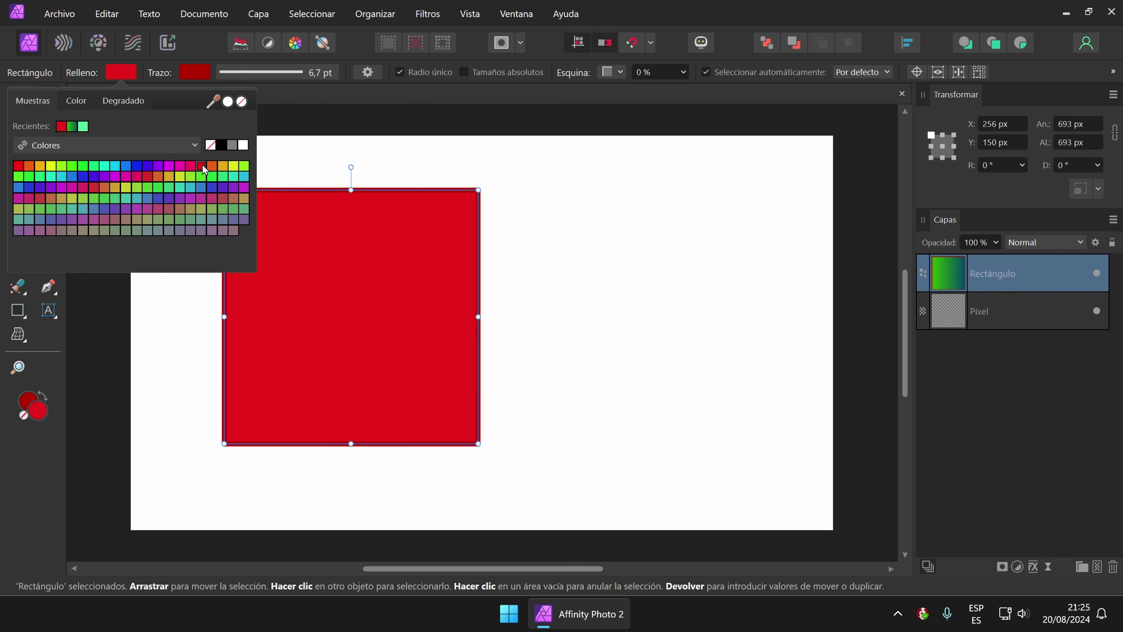
click(197, 76)
click(193, 77)
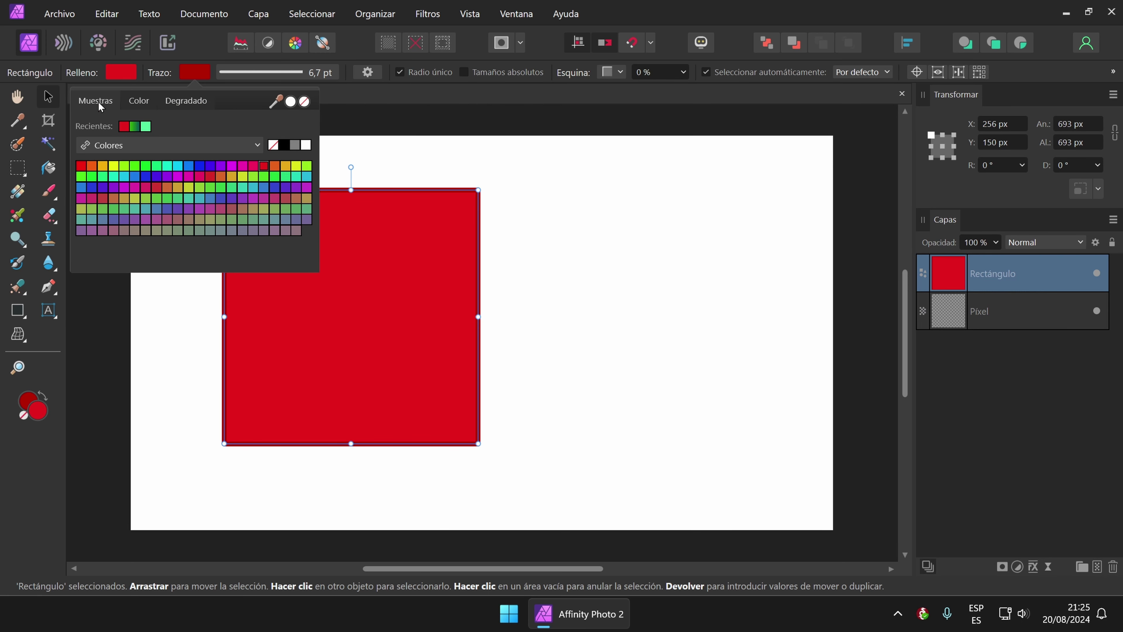
click(126, 198)
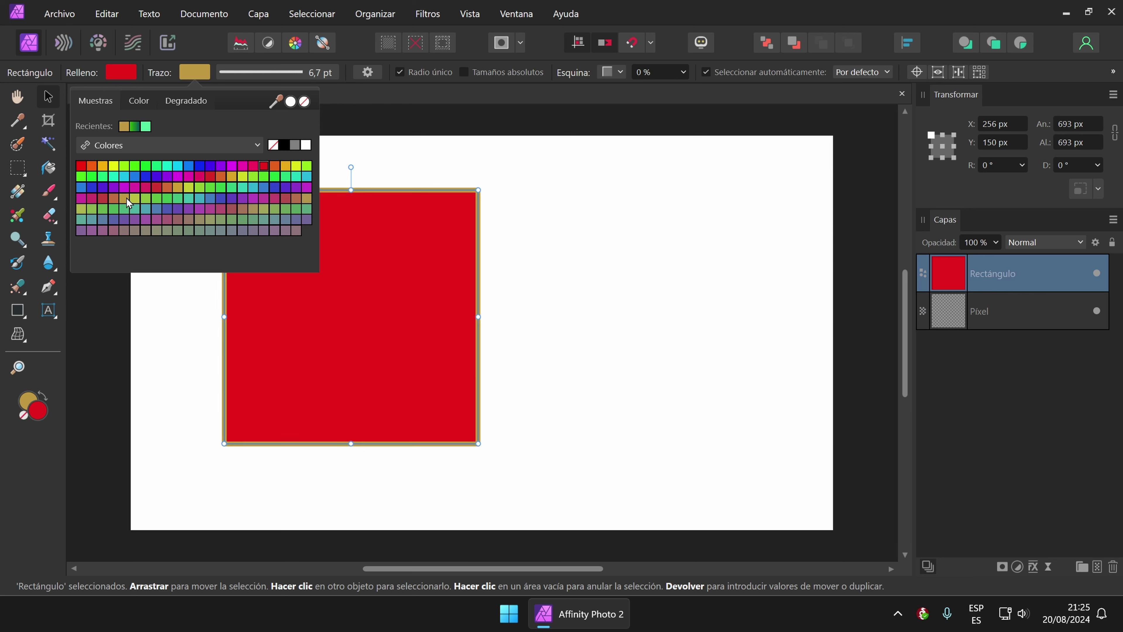
click(199, 167)
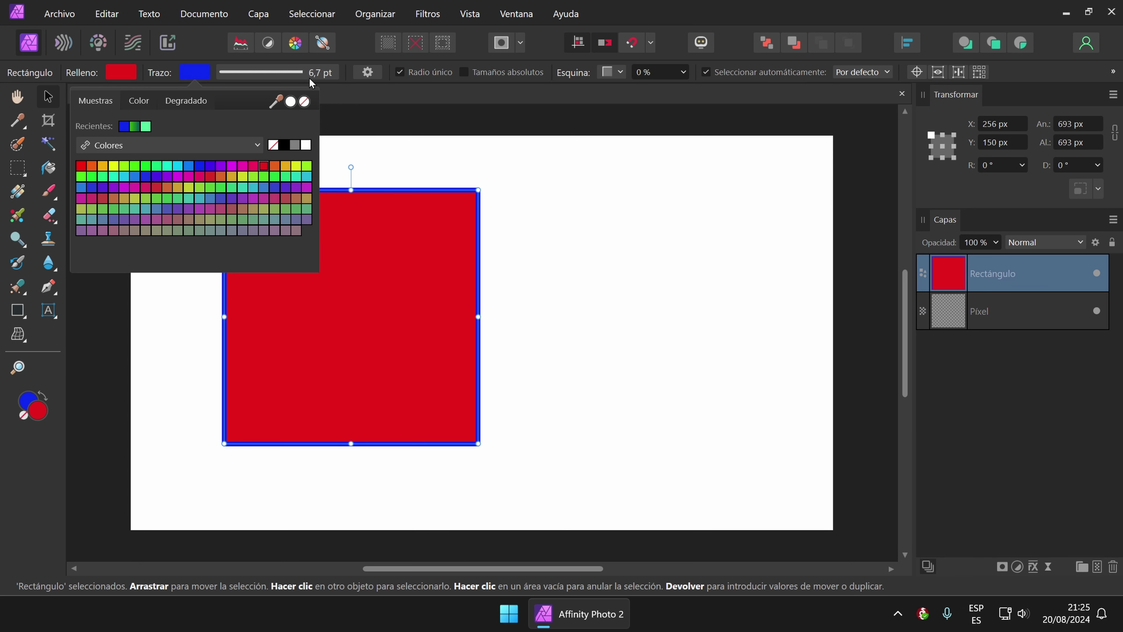
Thicken the blue outline to 14,6 pt.
click(321, 73)
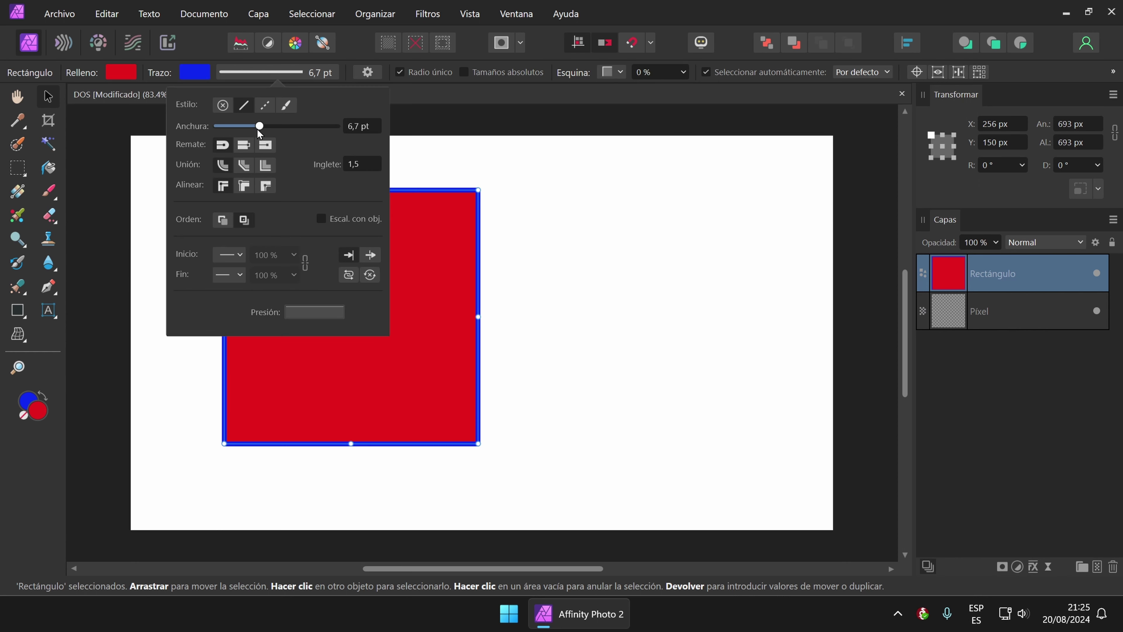
drag(257, 129, 273, 127)
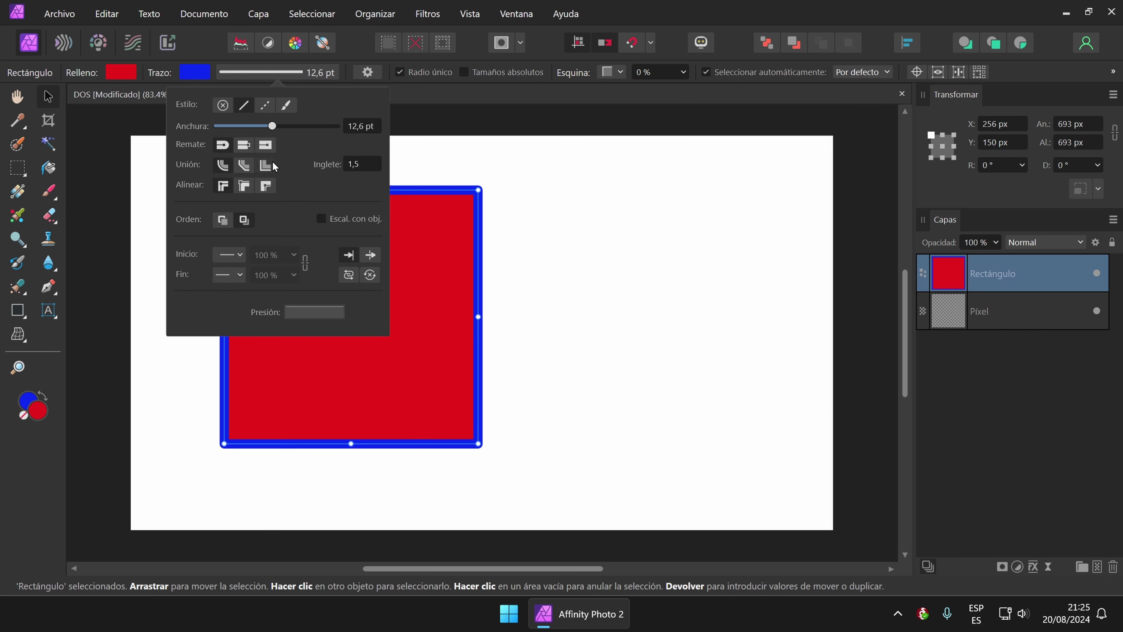
key(ctrl+z)
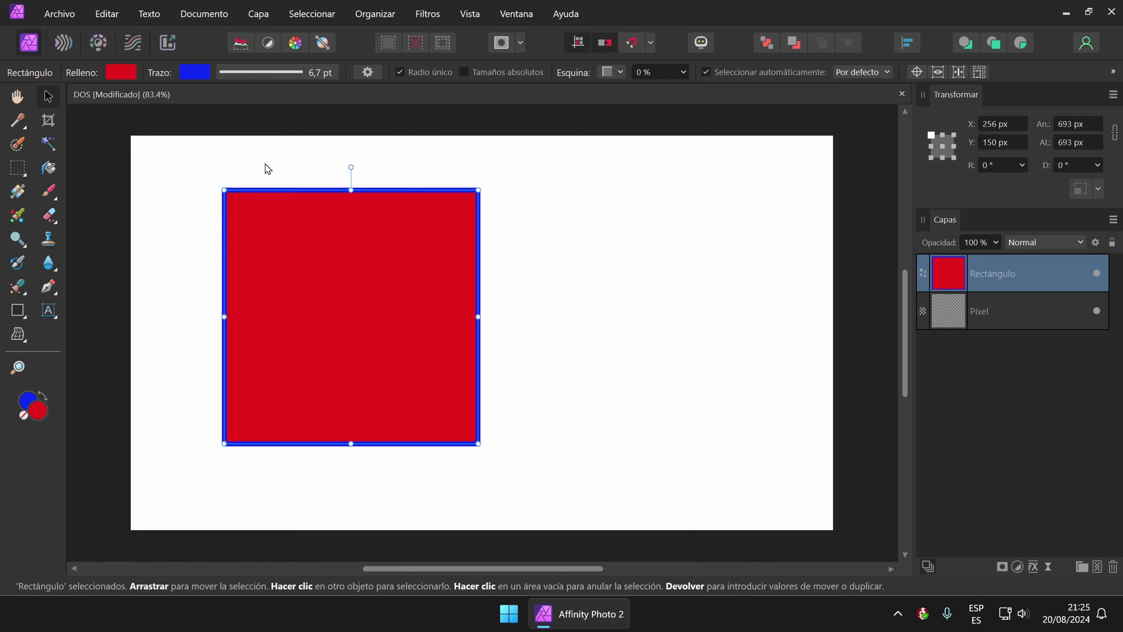
click(17, 311)
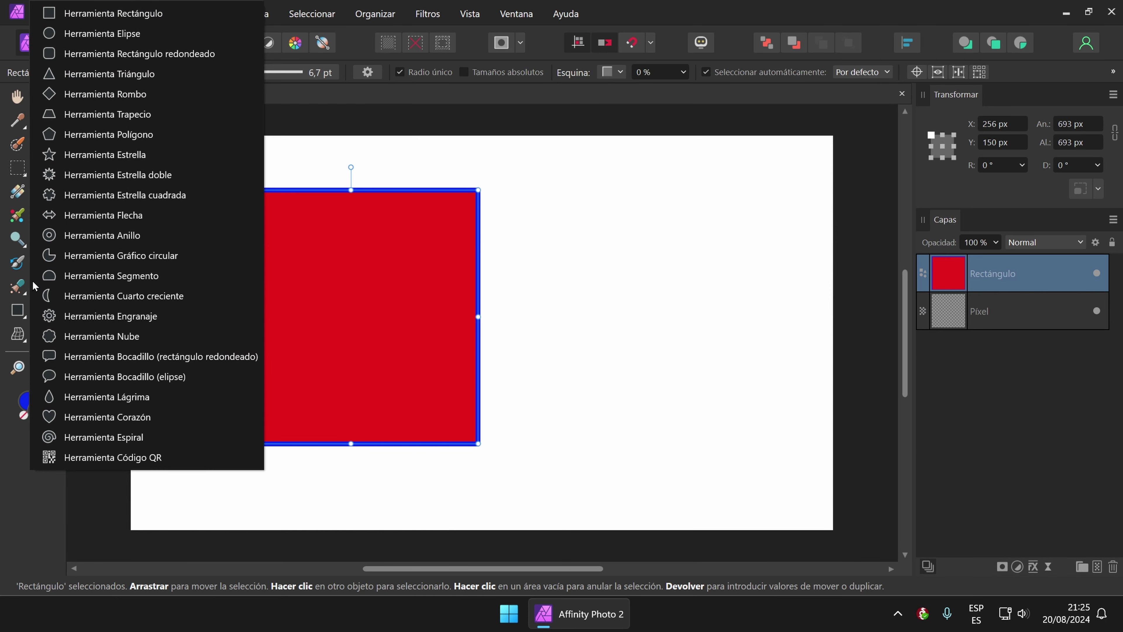
click(305, 71)
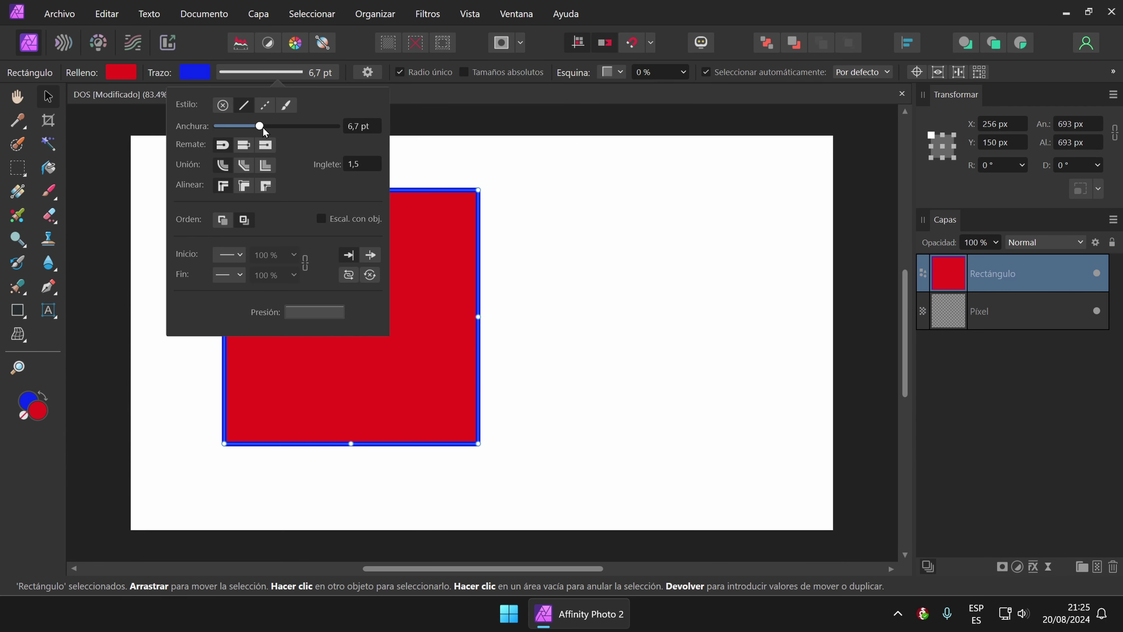
drag(263, 127, 276, 127)
Shift and tilt the rectangle toward the top-left, then delete it.
click(536, 214)
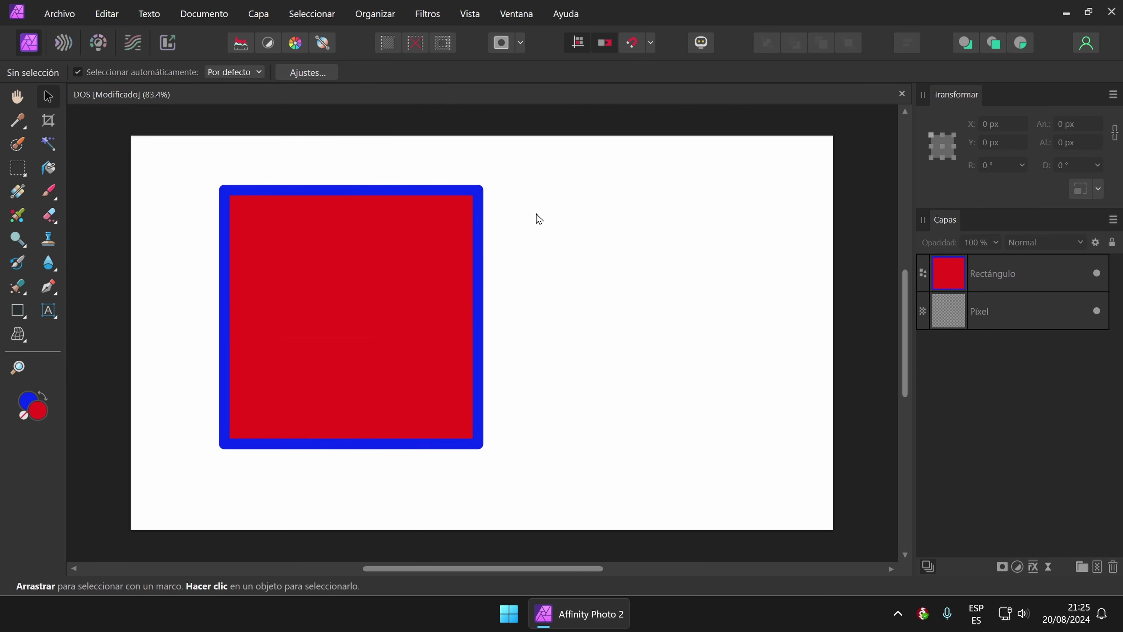
drag(351, 250, 321, 251)
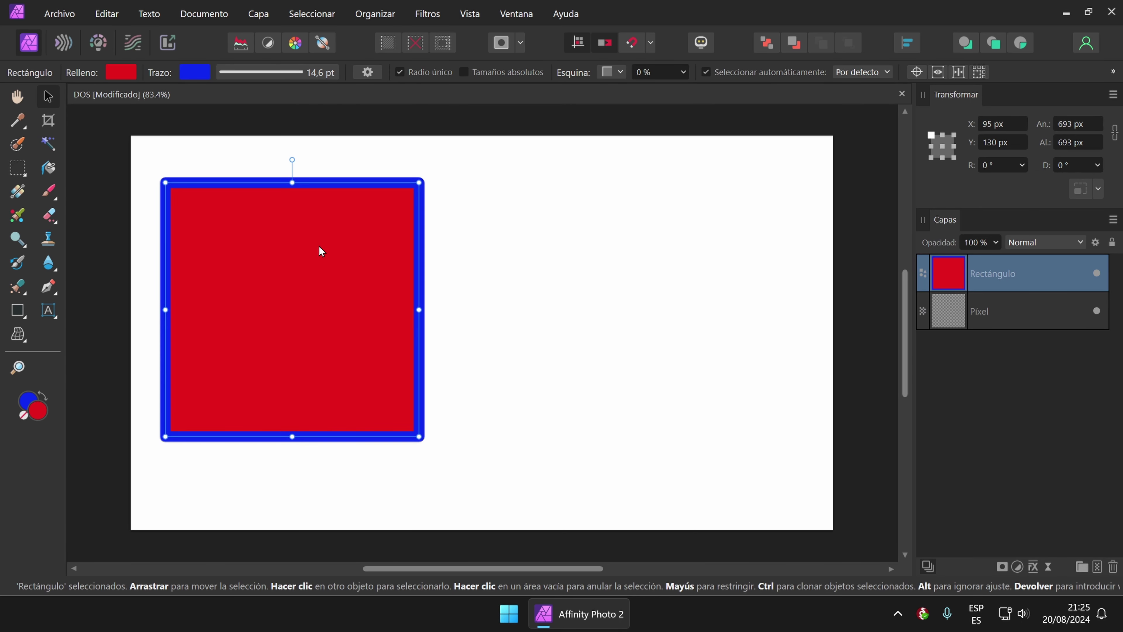
mouse_move(292, 160)
mouse_down()
mouse_move(314, 165)
mouse_move(294, 166)
mouse_move(304, 167)
mouse_up()
drag(349, 251, 366, 298)
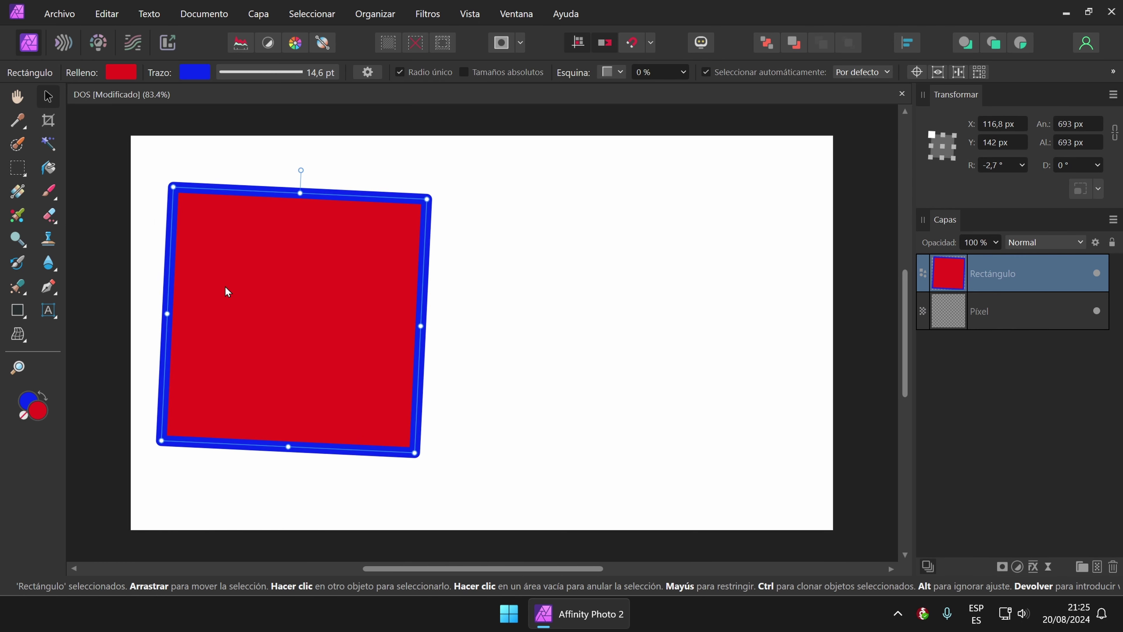
key(Delete)
click(32, 307)
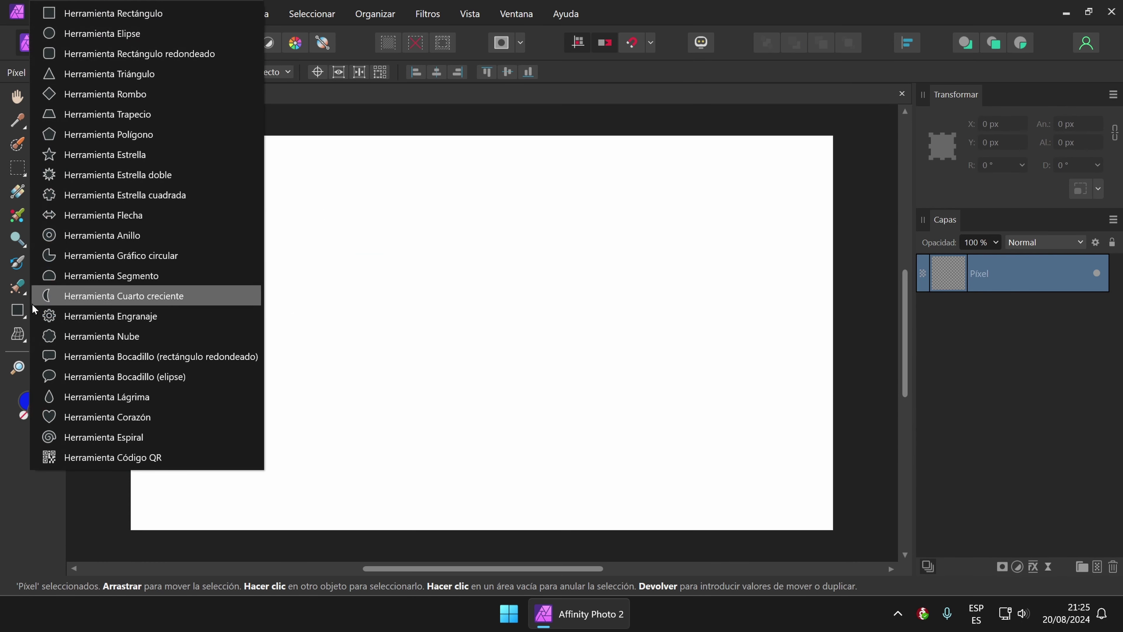
click(139, 34)
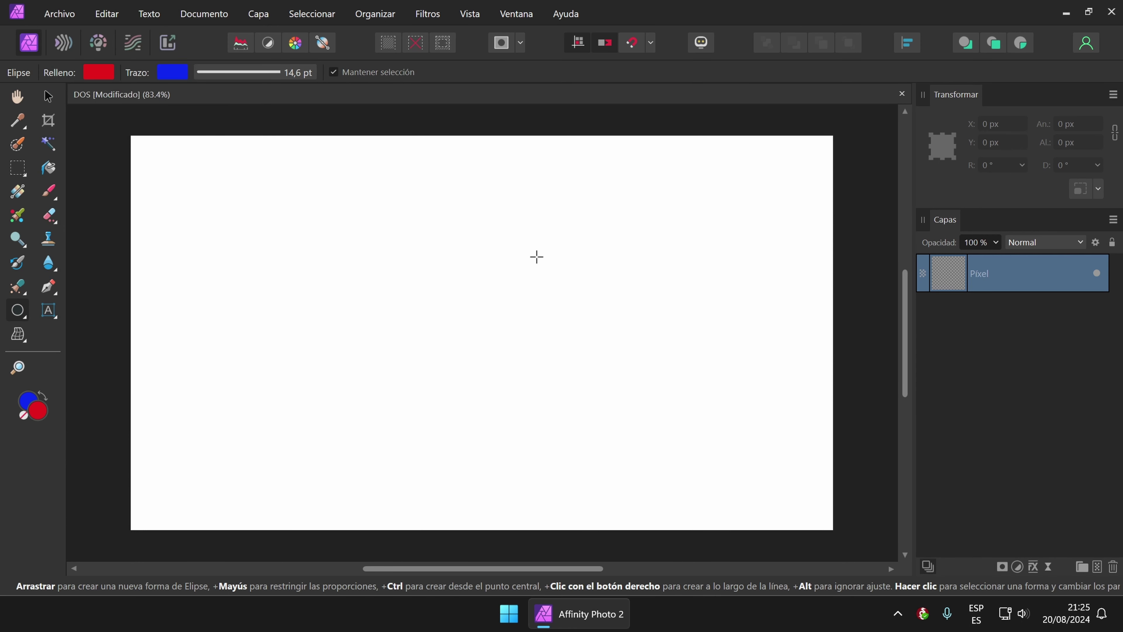
mouse_move(512, 232)
mouse_down()
mouse_move(647, 386)
mouse_move(631, 479)
mouse_up()
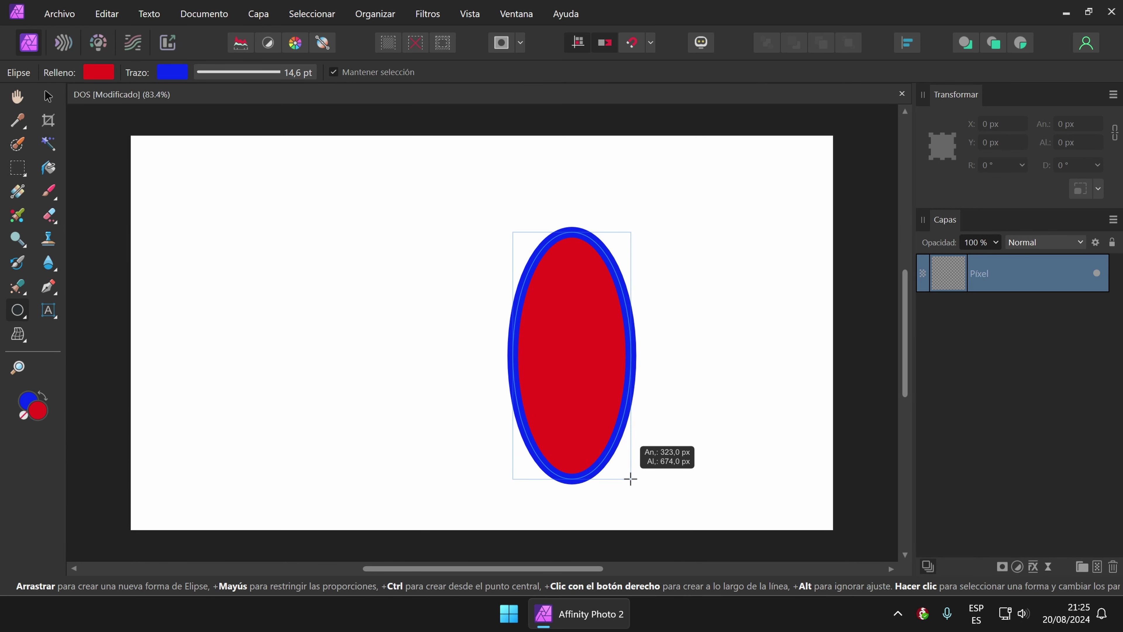
drag(630, 479, 725, 449)
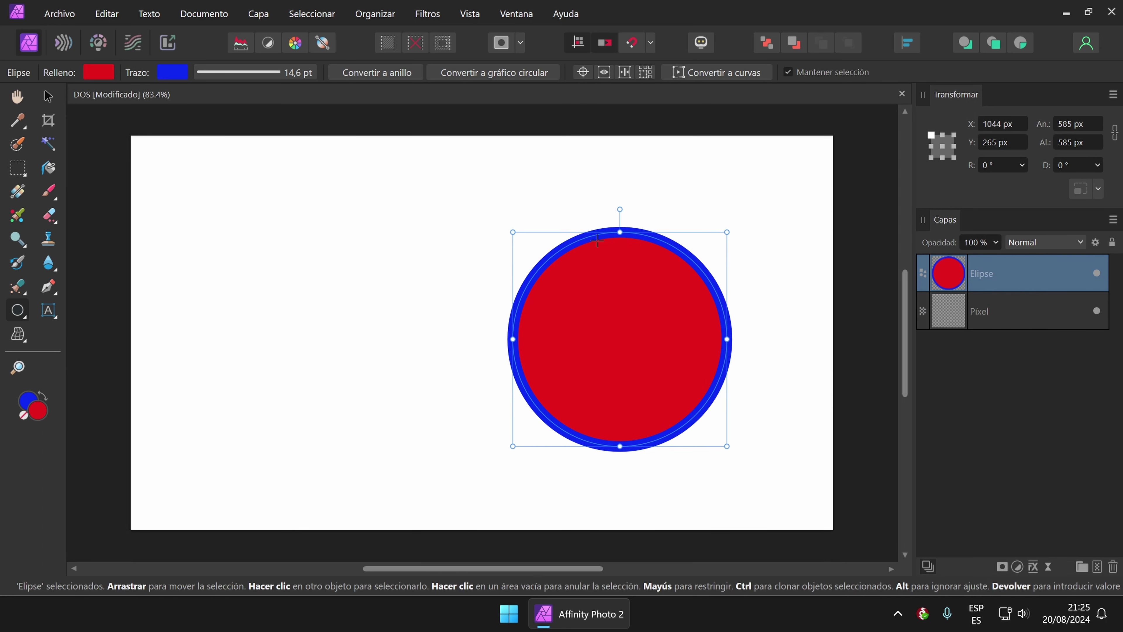
click(46, 96)
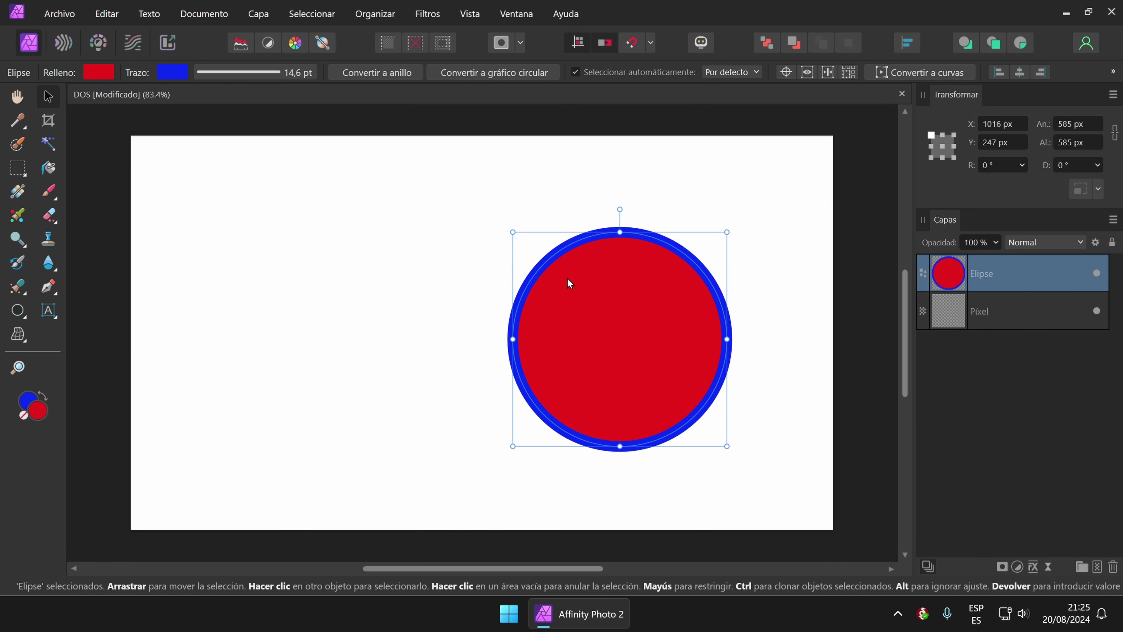
drag(567, 277, 238, 222)
drag(309, 244, 304, 254)
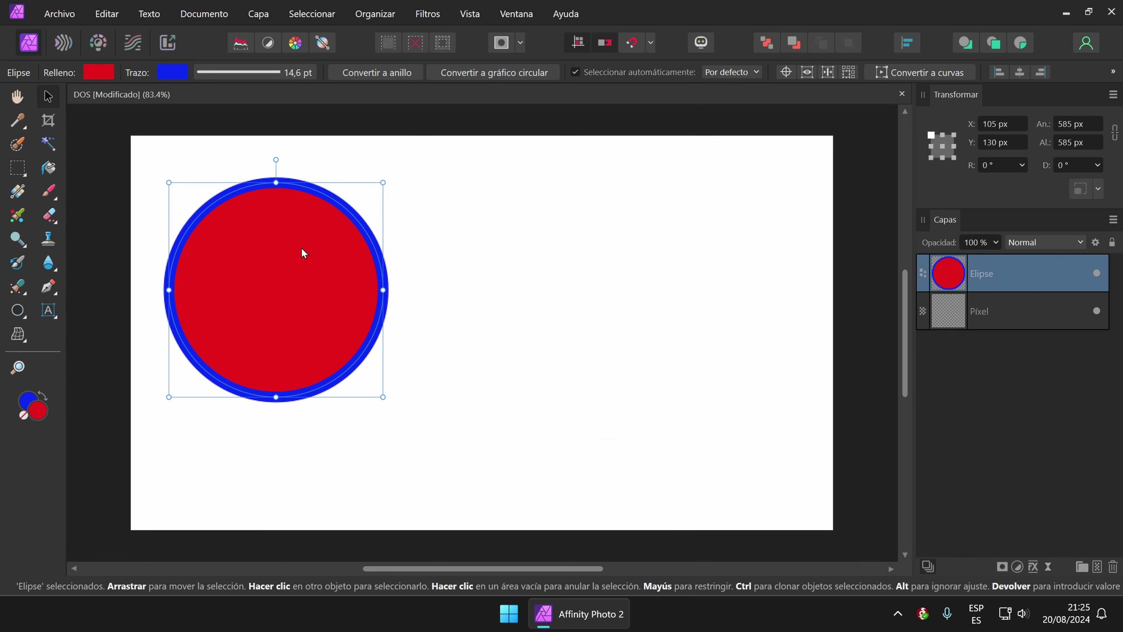
key(Delete)
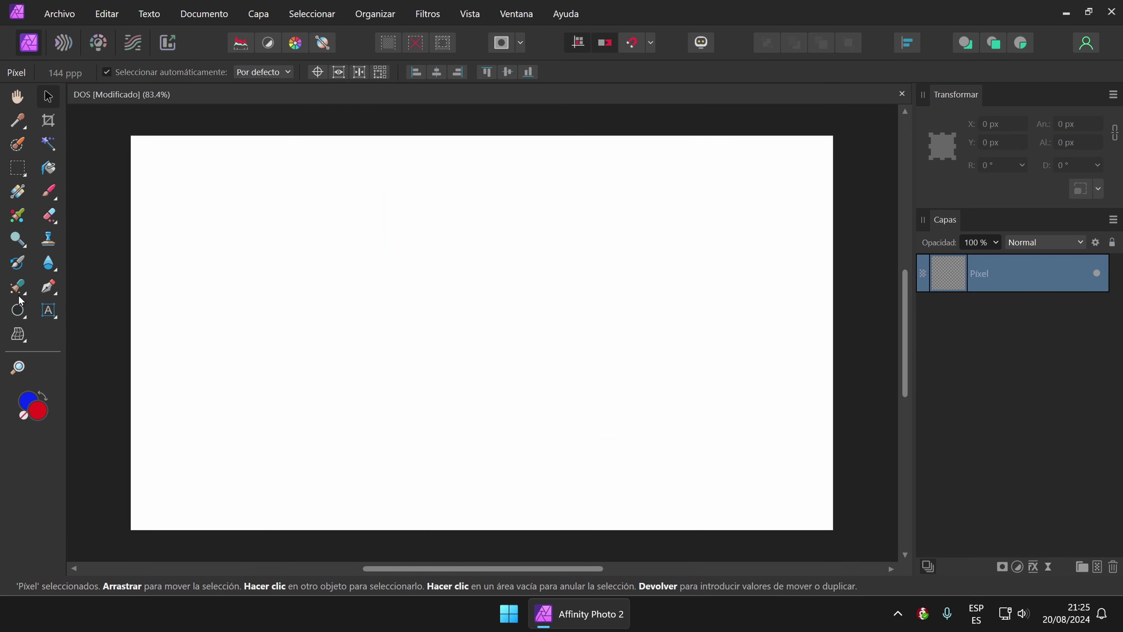
click(18, 309)
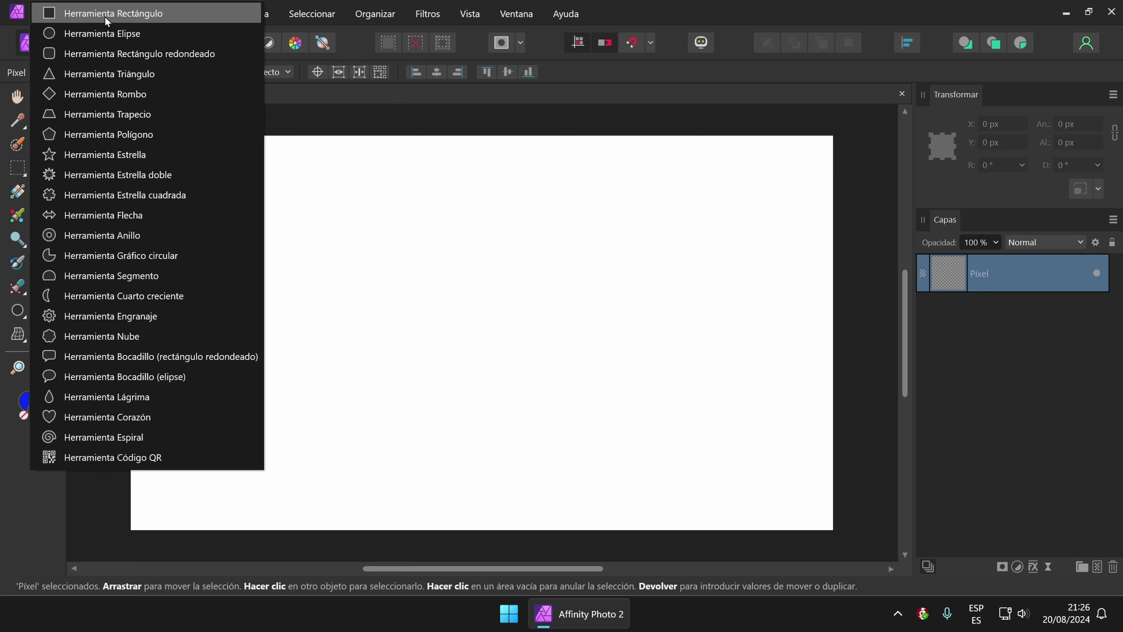
click(103, 19)
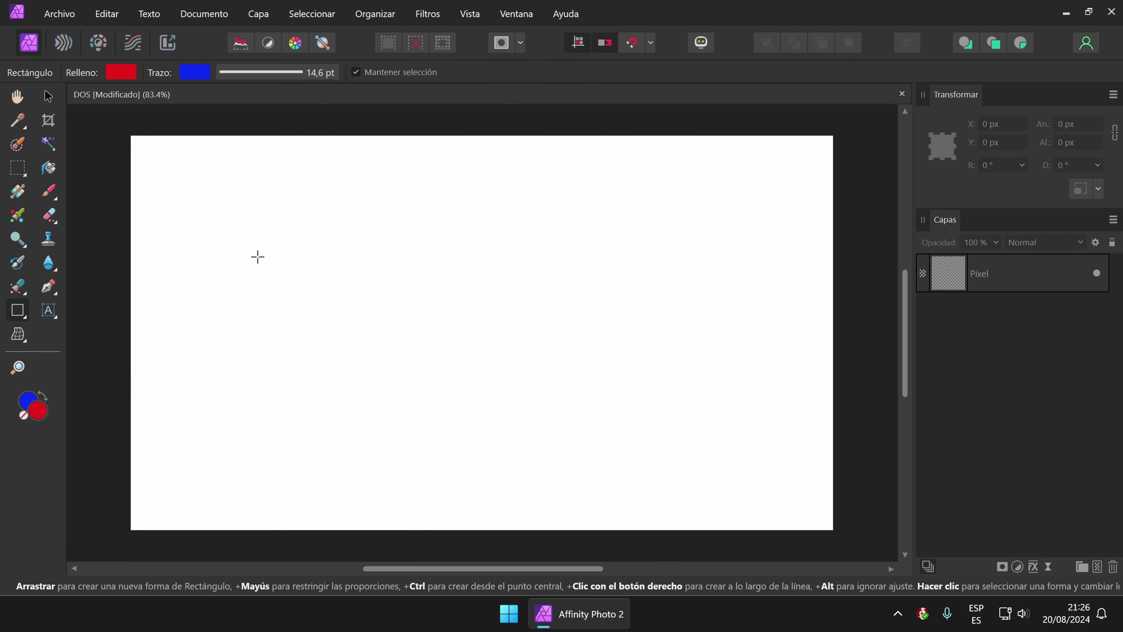
right_click(257, 256)
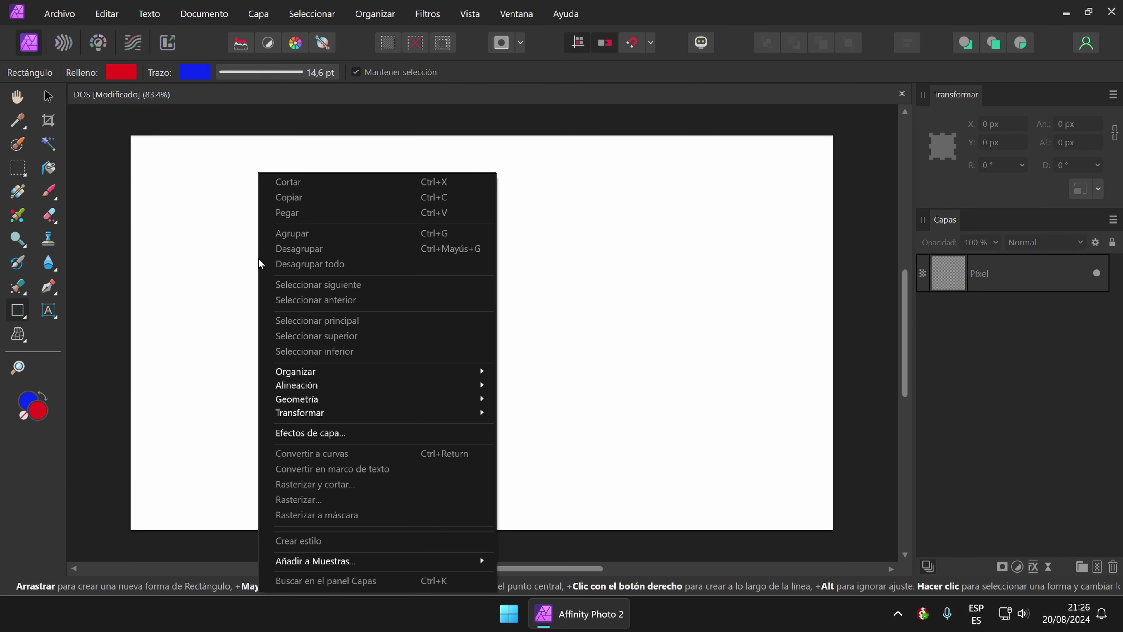
click(232, 262)
key(v)
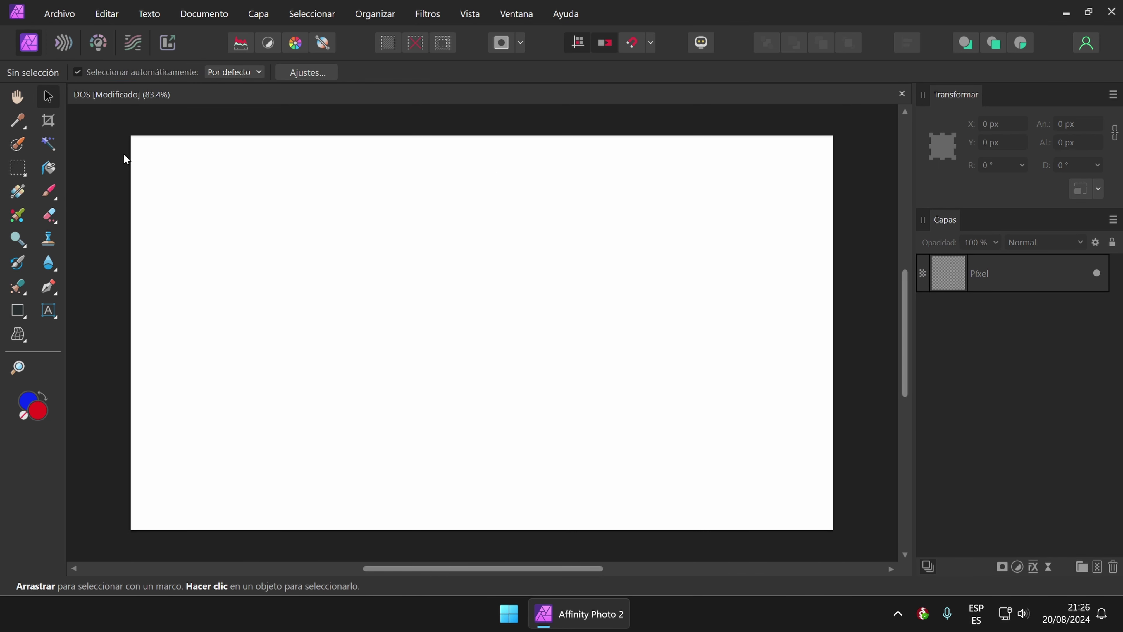
click(18, 310)
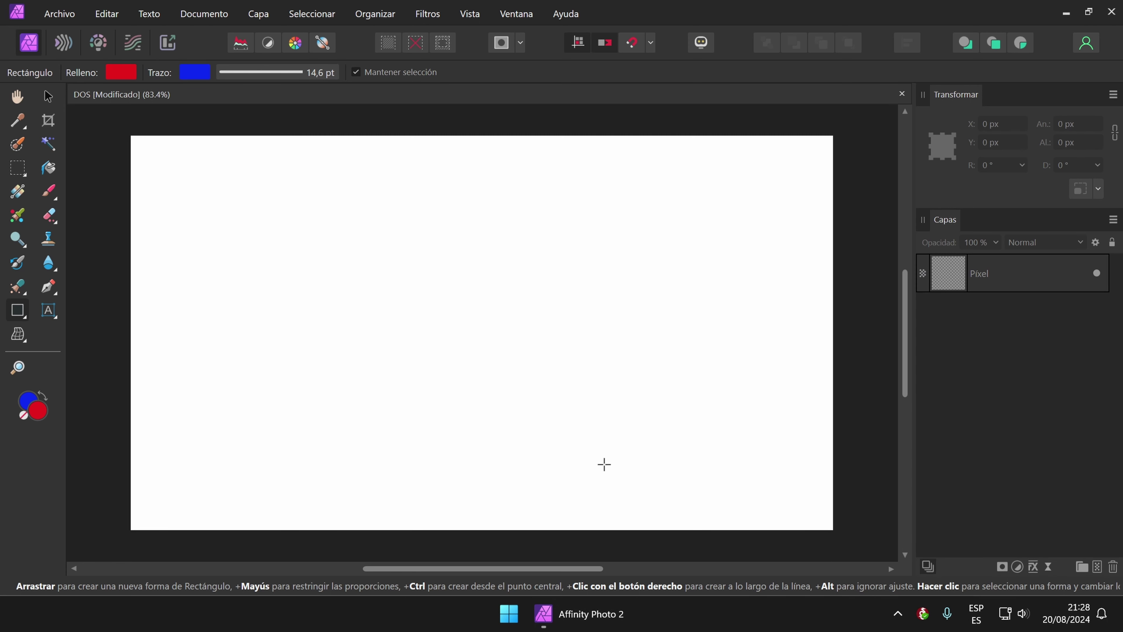
Create an exact 800 × 600 px rectangle and move it left and down on the page.
click(376, 289)
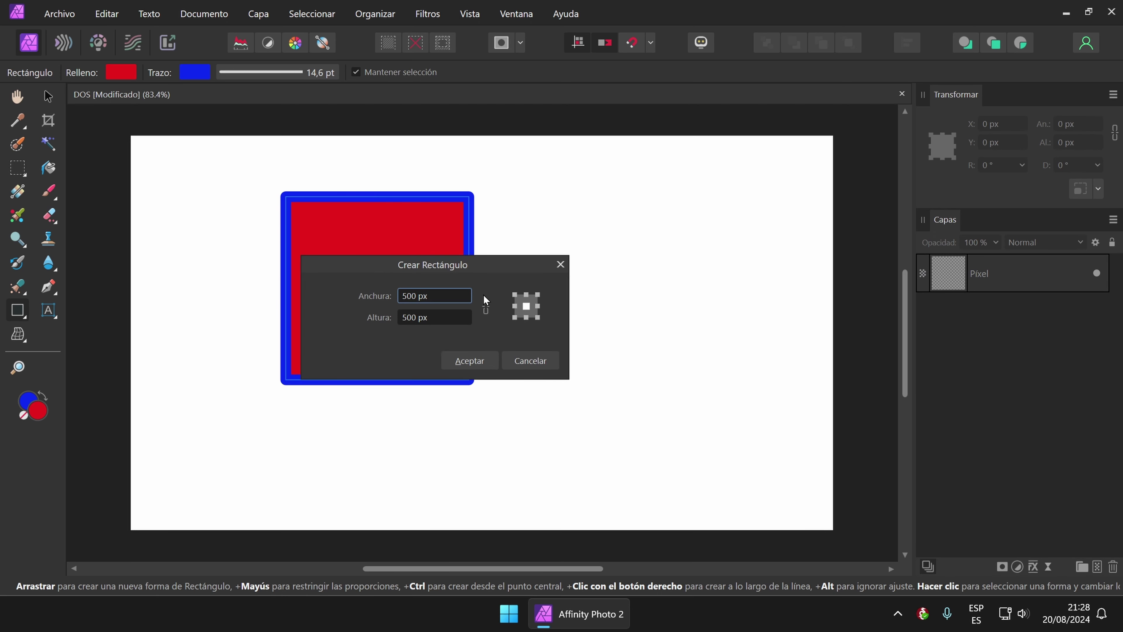
drag(473, 264, 672, 242)
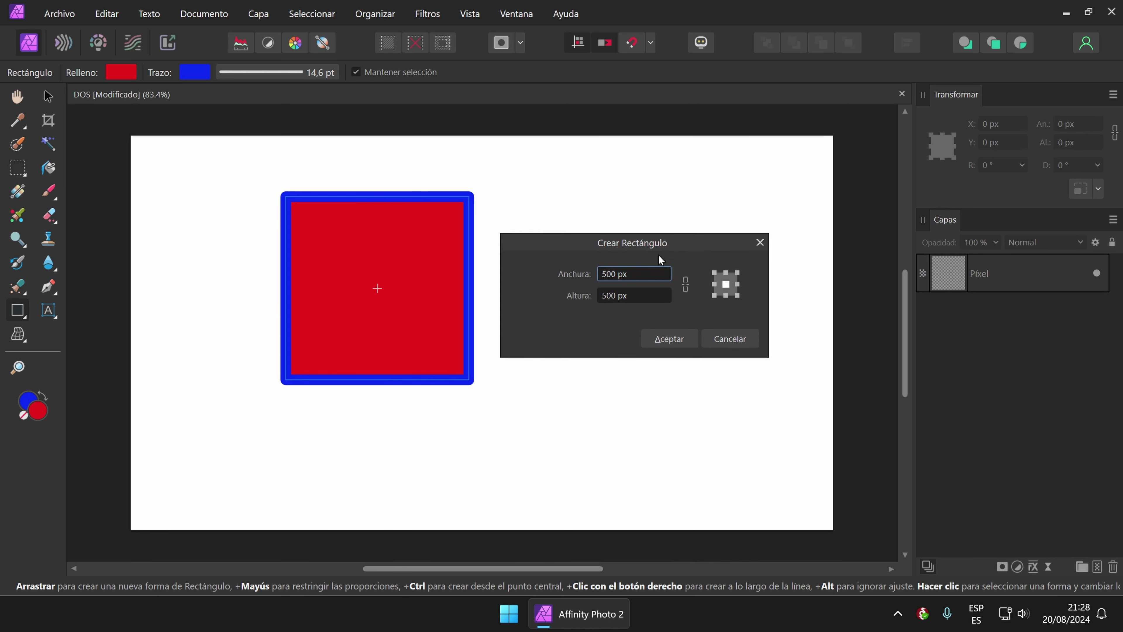
click(642, 275)
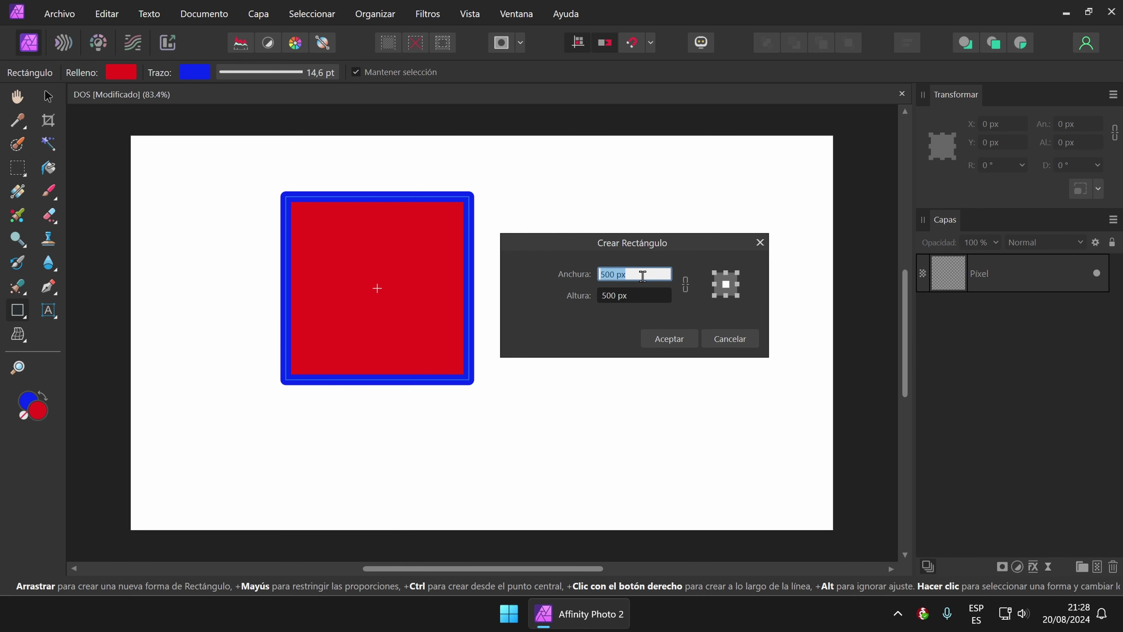
text(800)
key(Tab)
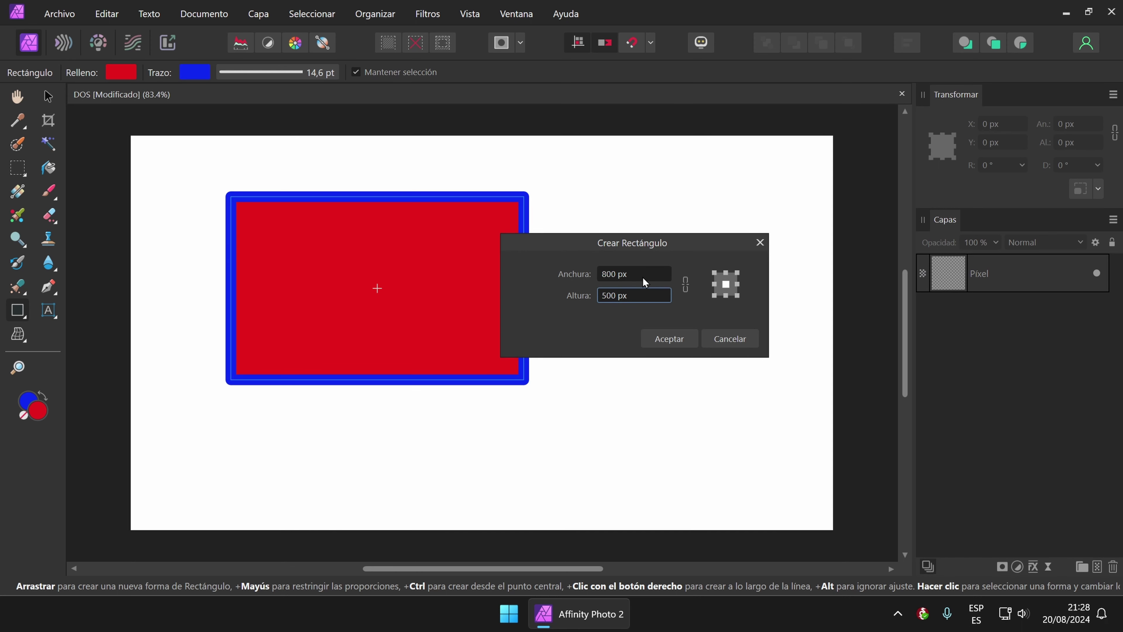
text(600)
key(Tab)
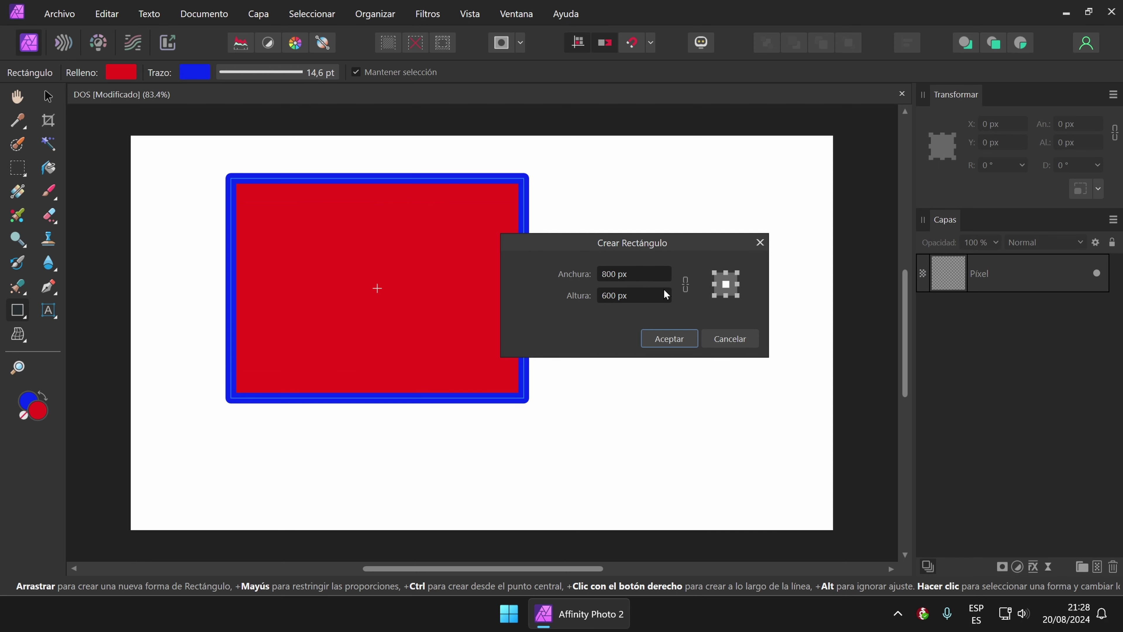
click(667, 341)
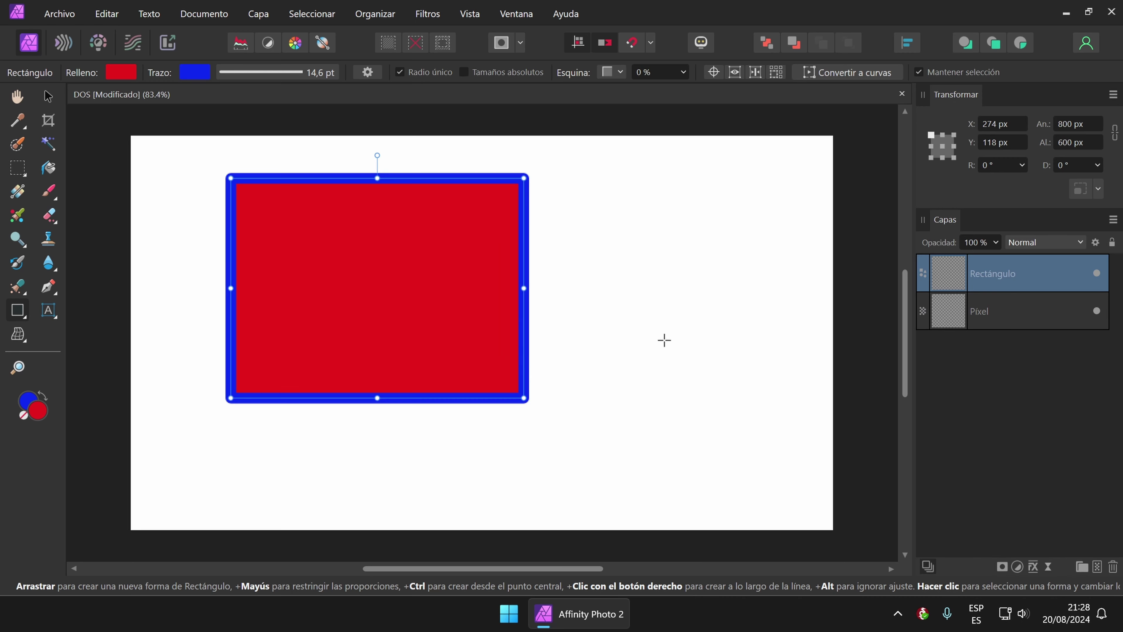
click(48, 97)
drag(369, 260, 297, 270)
Delete the rectangle and place a new exact-size ellipse with the Ellipse tool.
key(Delete)
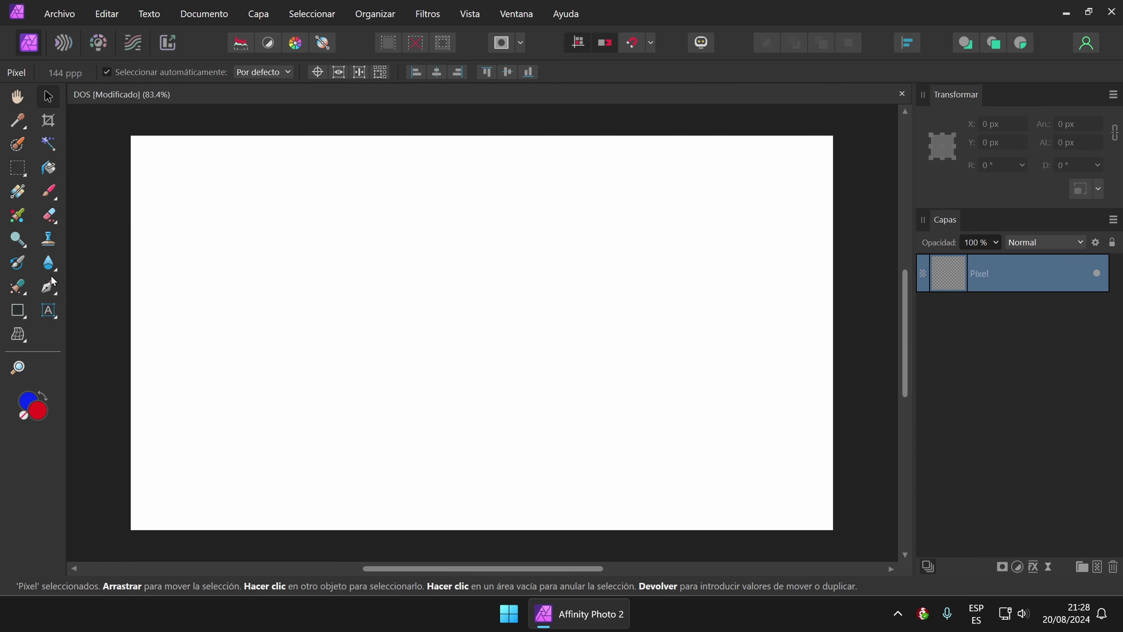
click(18, 310)
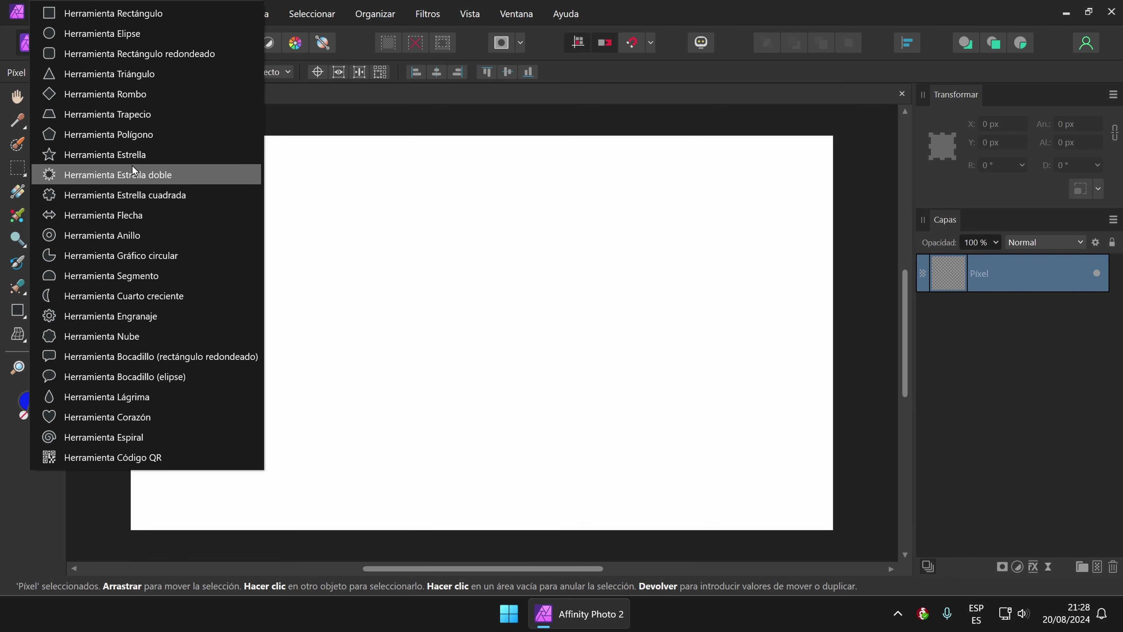
click(117, 35)
click(422, 281)
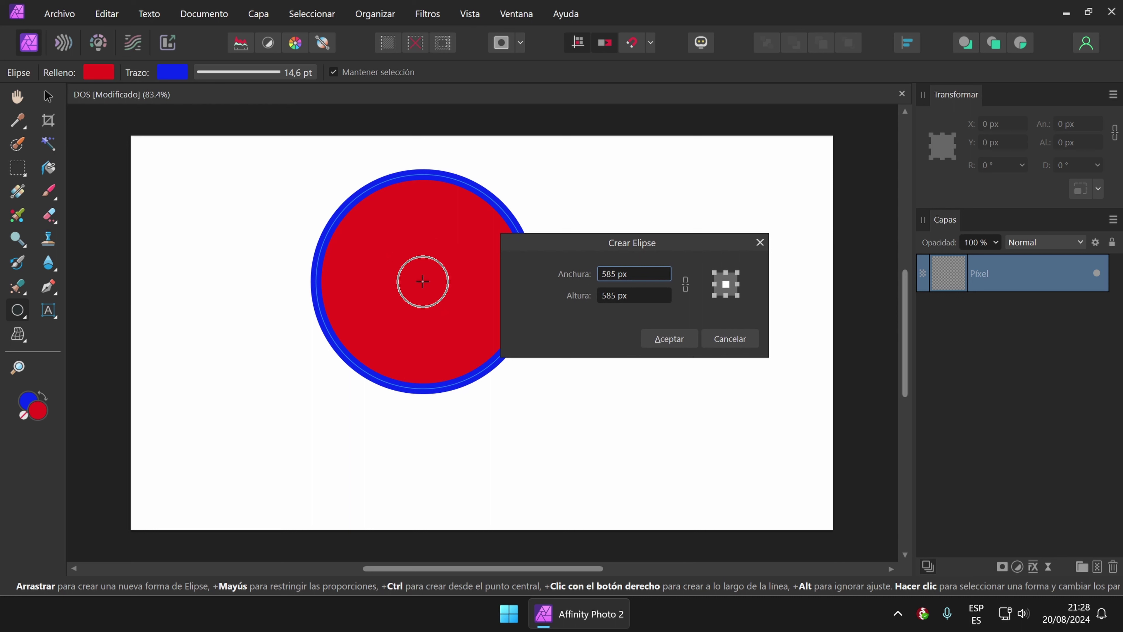
drag(648, 242, 708, 238)
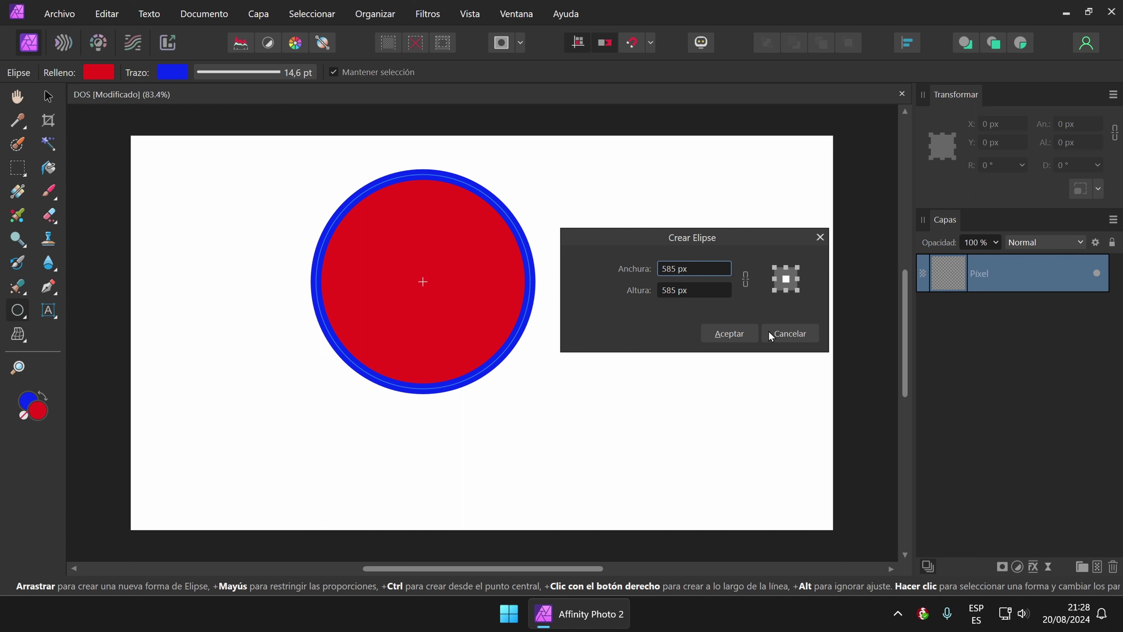
Set the ellipse height to 300 px for a 585 × 300 px ellipse, then move and delete it.
click(701, 290)
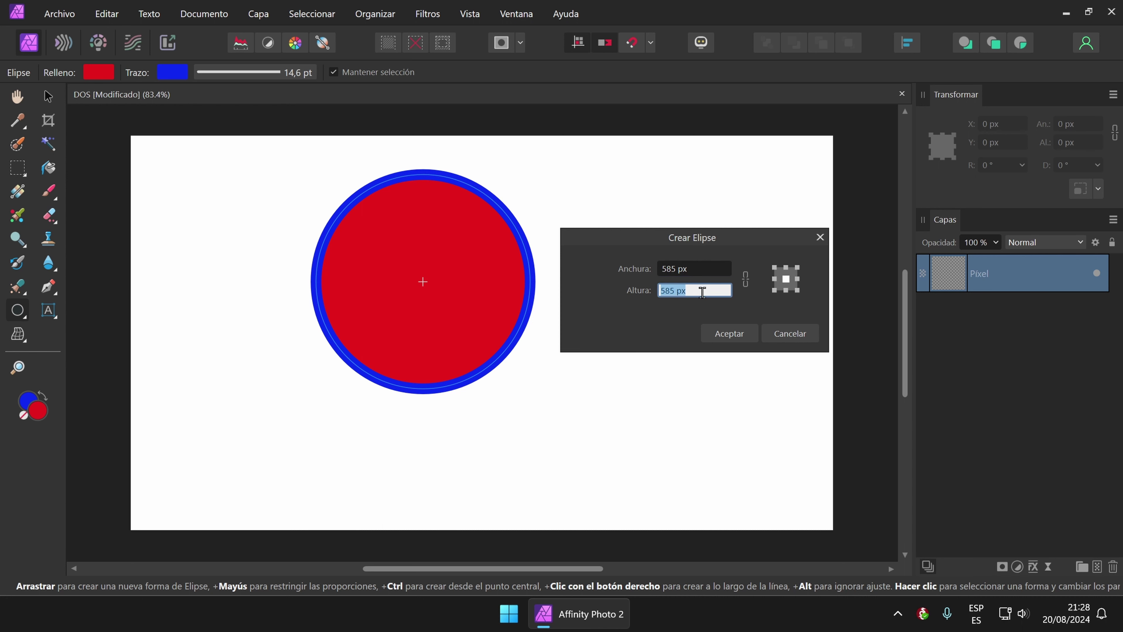
text(300)
click(723, 334)
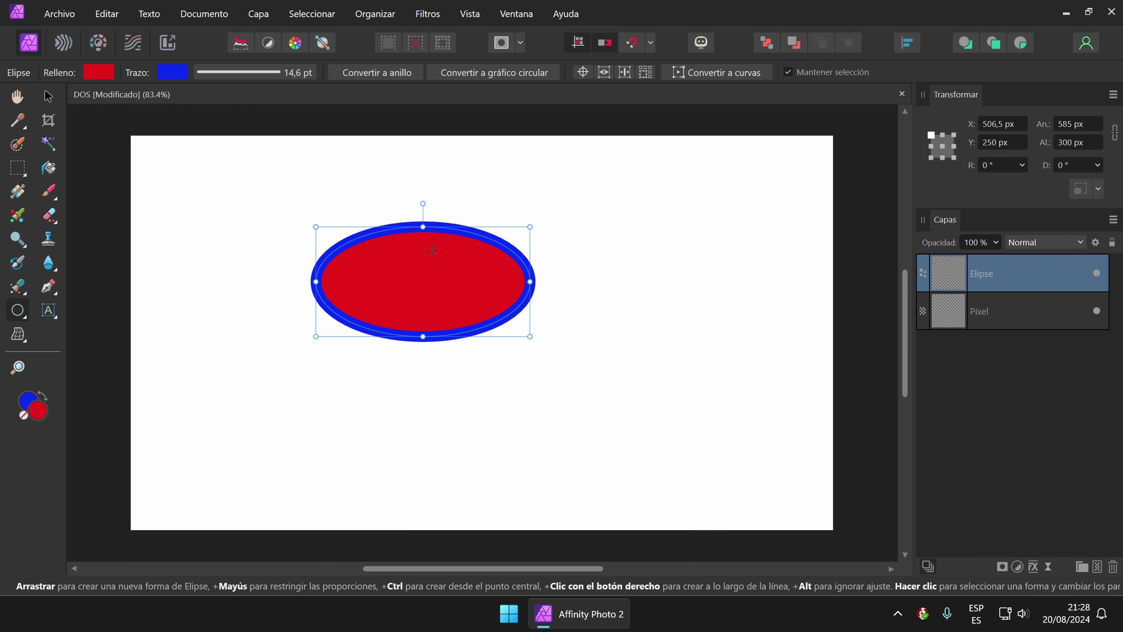
drag(478, 292, 348, 328)
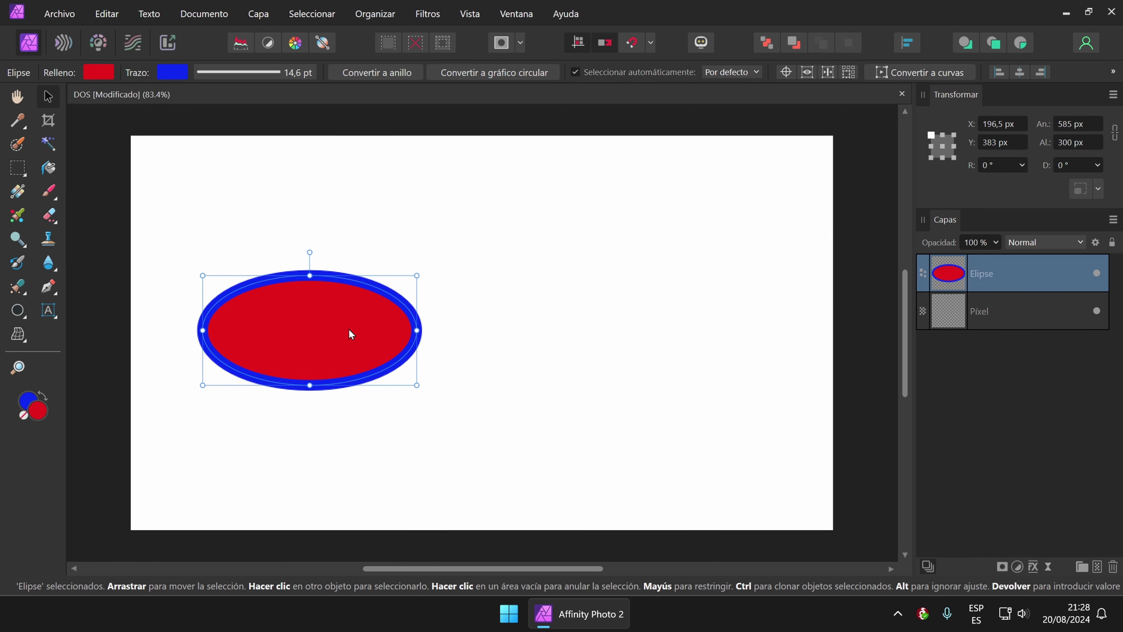
key(Delete)
click(20, 319)
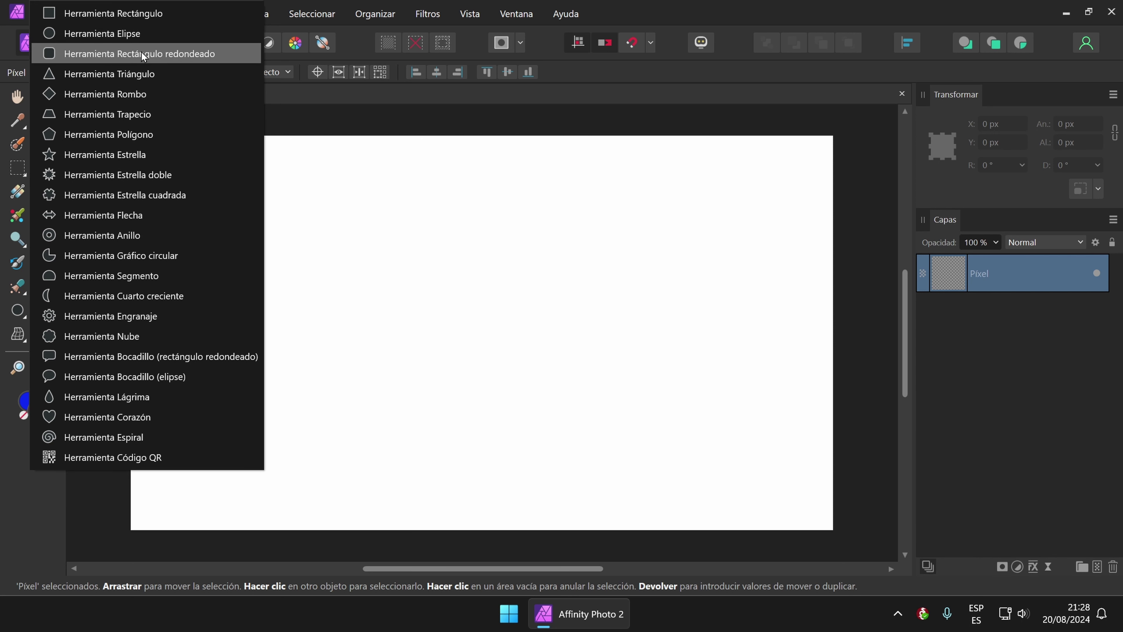
Draw a 710 × 681 px rounded rectangle and reduce its corner rounding to 8 %.
click(147, 57)
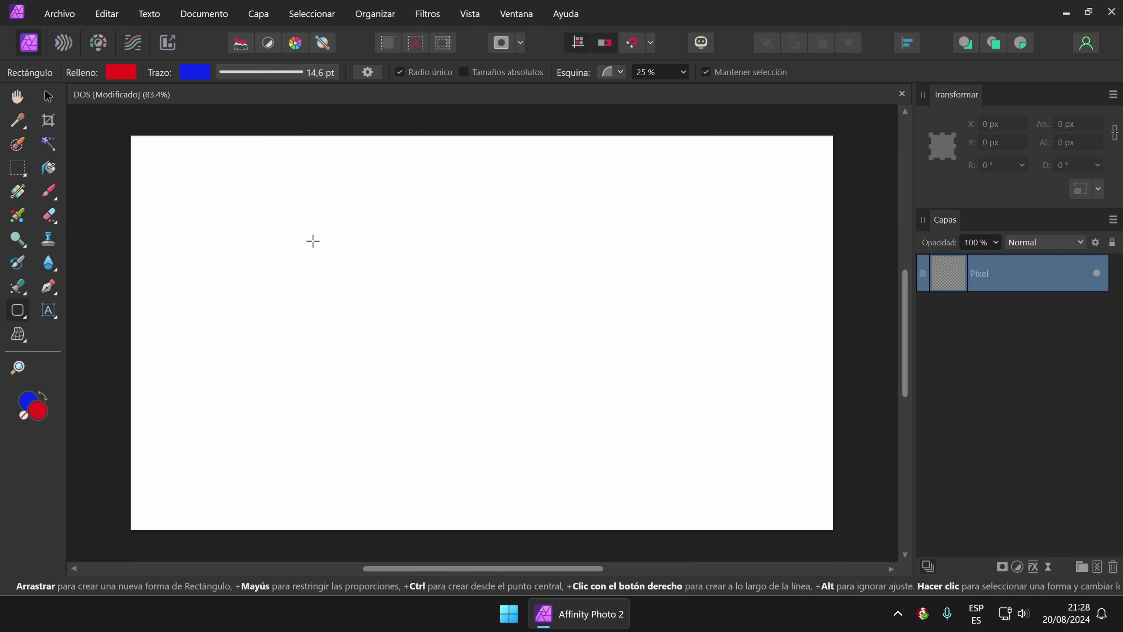
drag(303, 227, 562, 475)
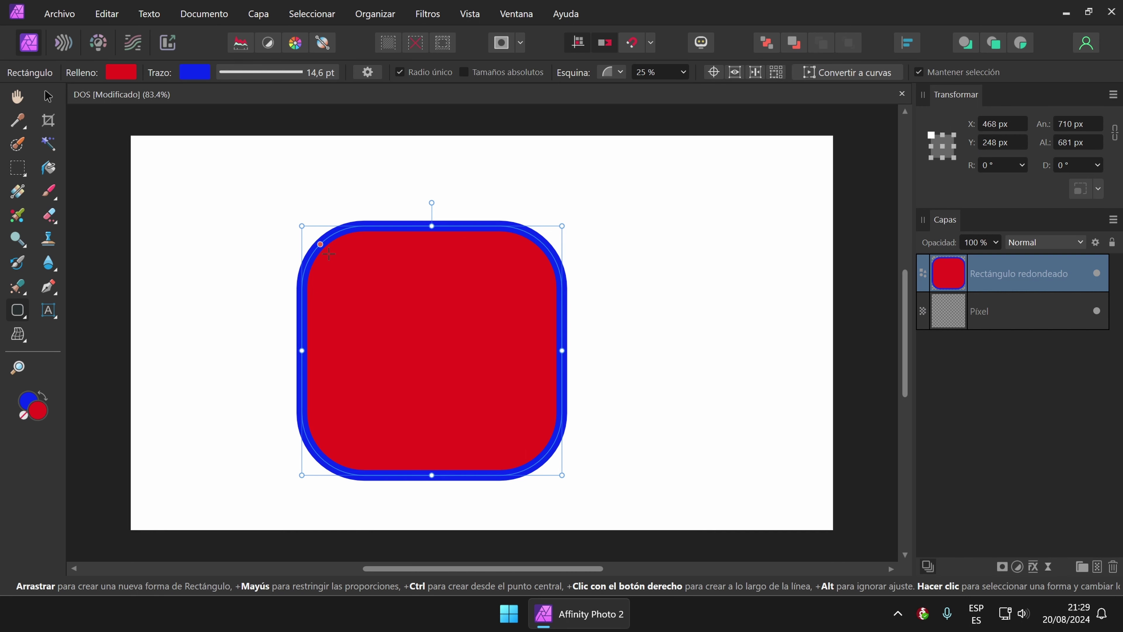
mouse_move(320, 242)
mouse_down()
mouse_move(334, 253)
mouse_move(308, 231)
mouse_up()
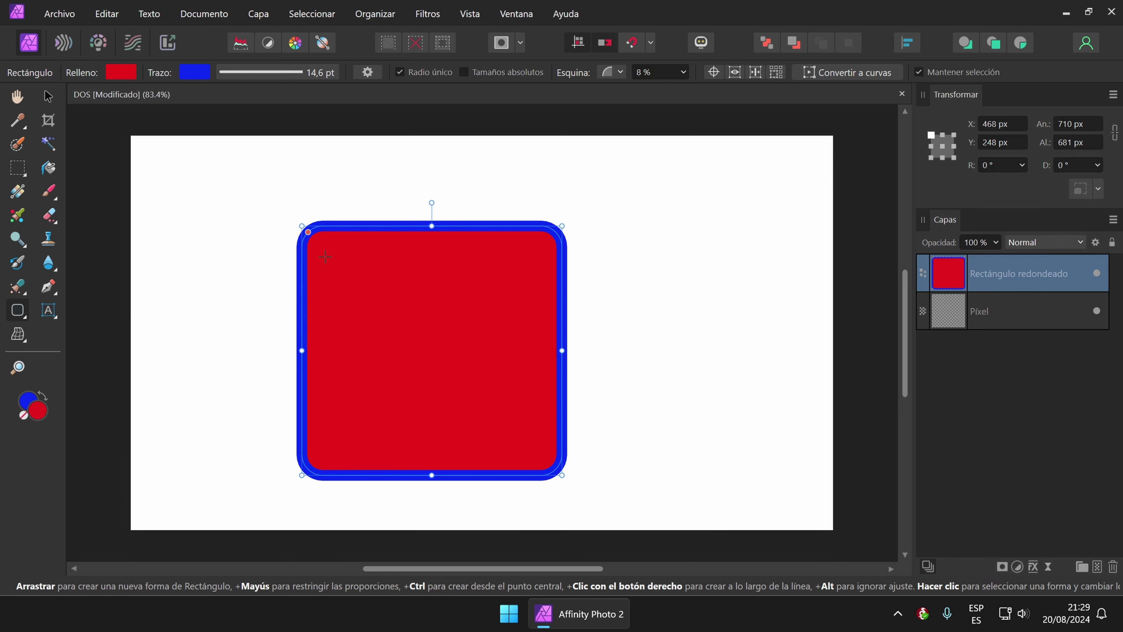
click(862, 77)
Try Recta and Cóncava corners, then switch to Recorte corners enlarged to 19 %.
click(621, 72)
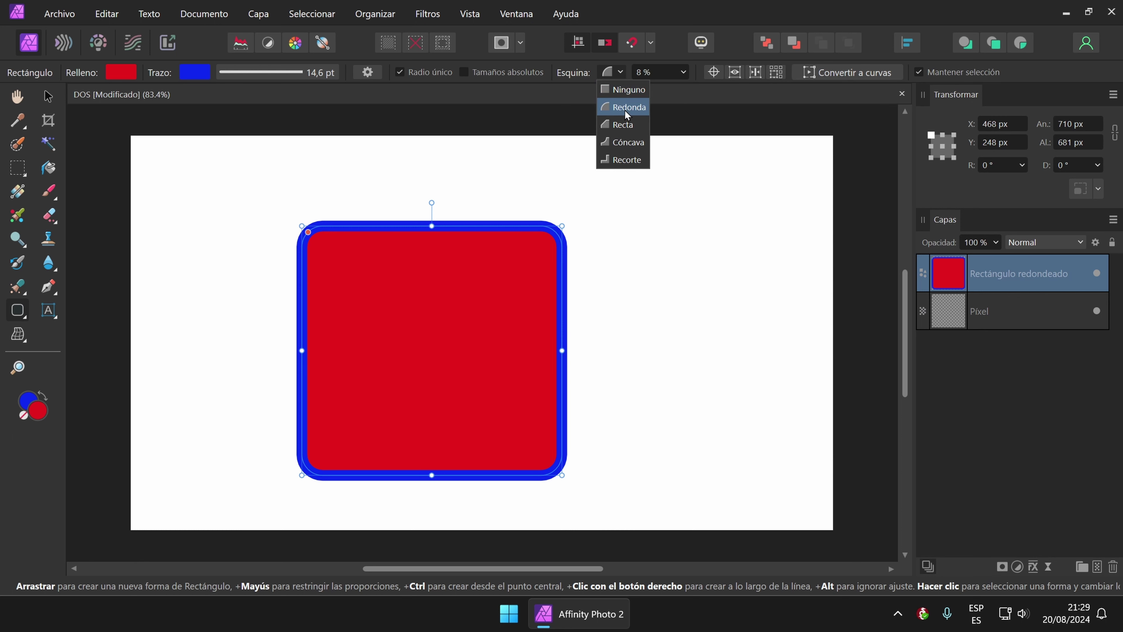
click(626, 126)
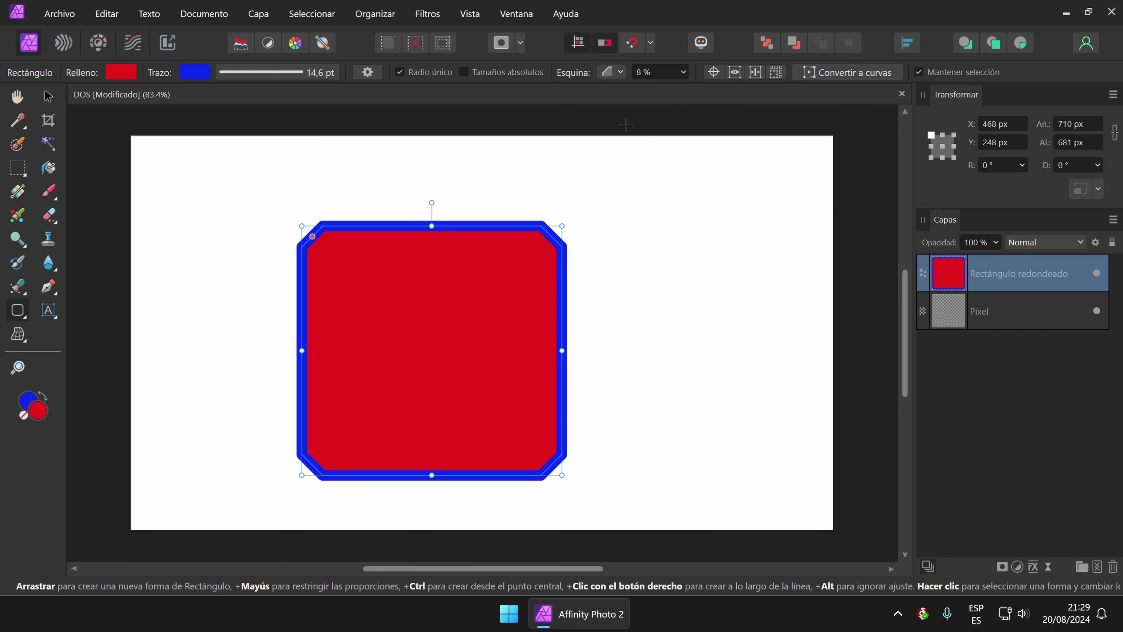
click(621, 73)
click(628, 141)
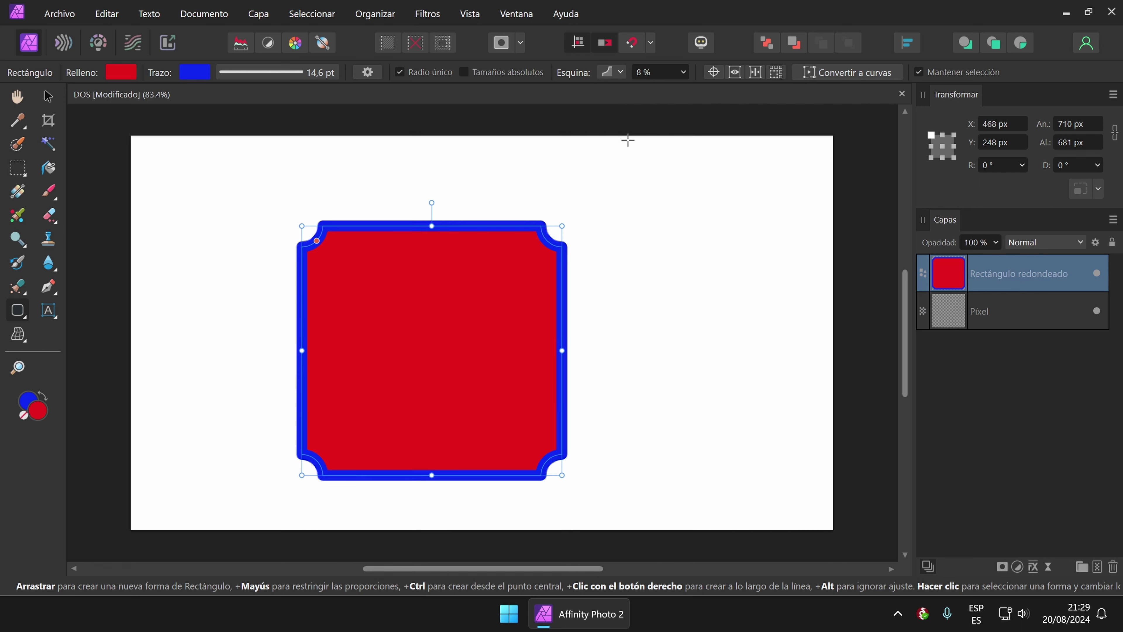
click(621, 72)
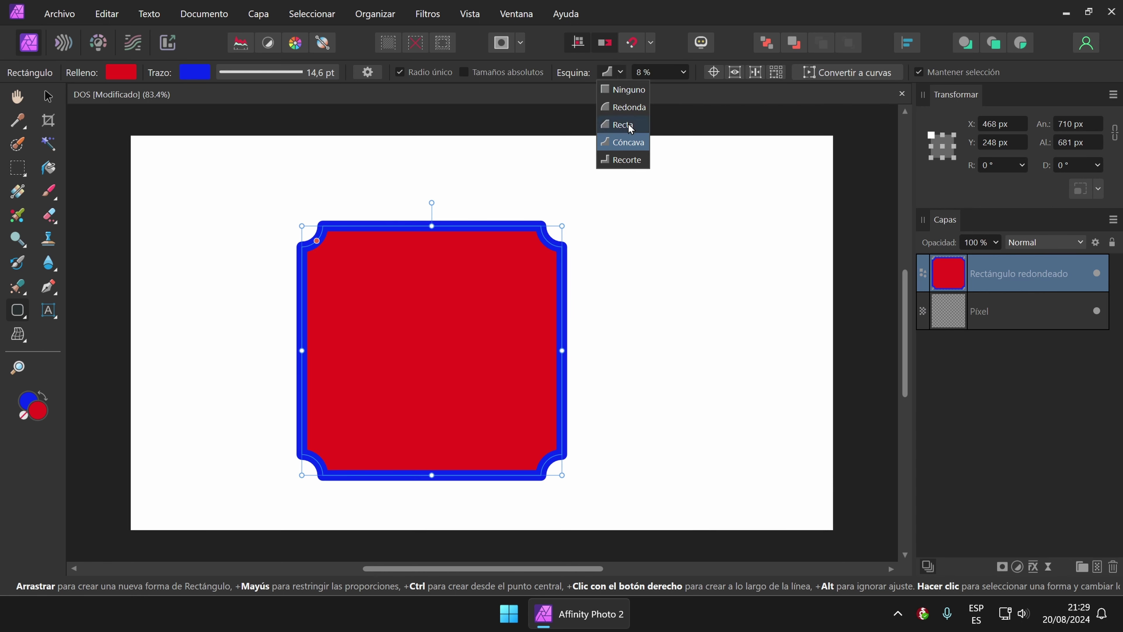
click(631, 160)
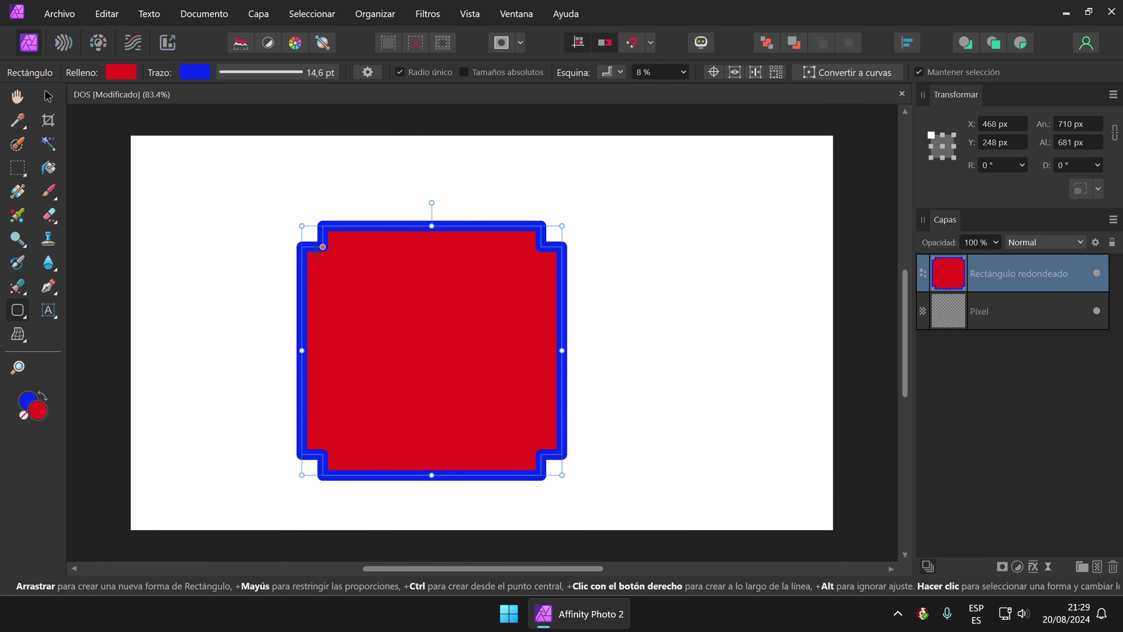
drag(322, 247, 348, 272)
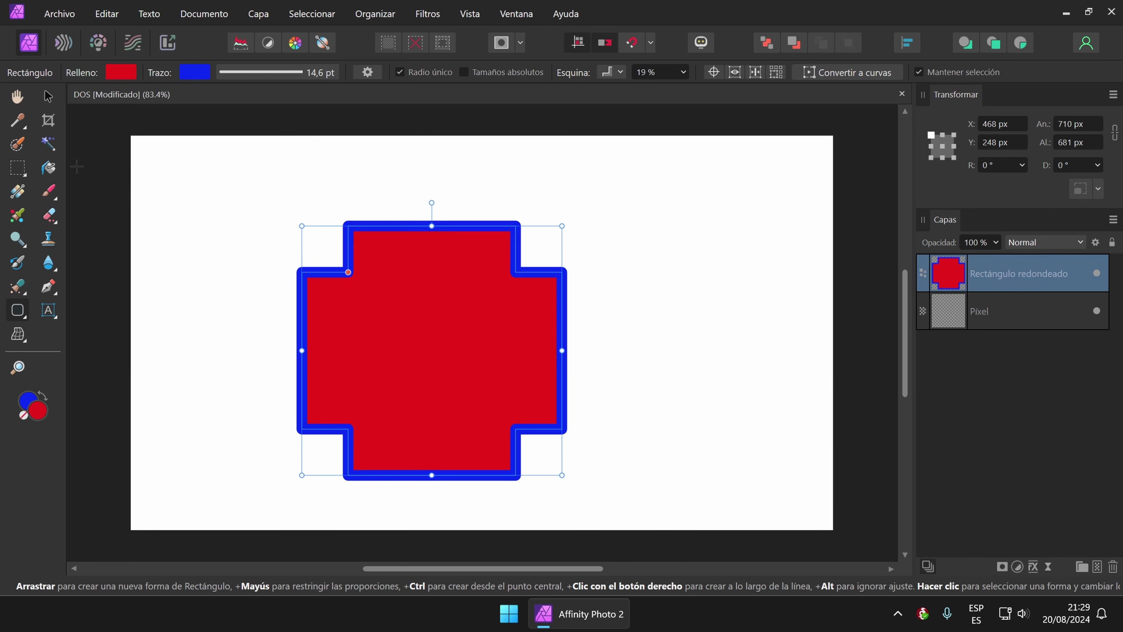
click(25, 316)
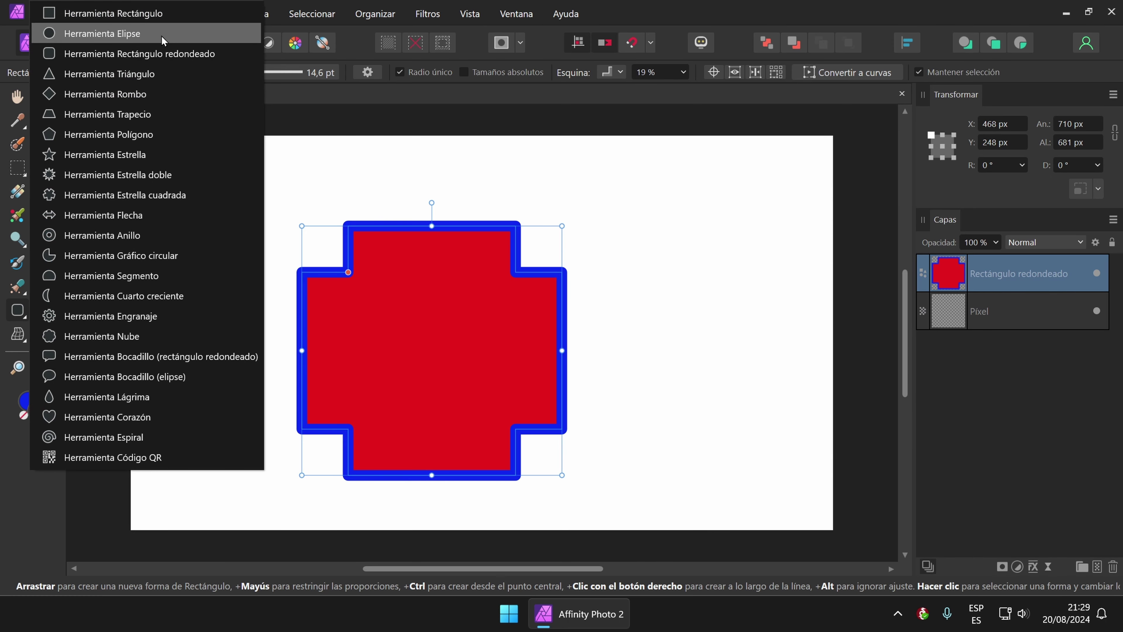
Draw a 458 × 580 px rectangle beside the cross with Redonda corners at 43 %.
click(110, 19)
drag(613, 204, 783, 414)
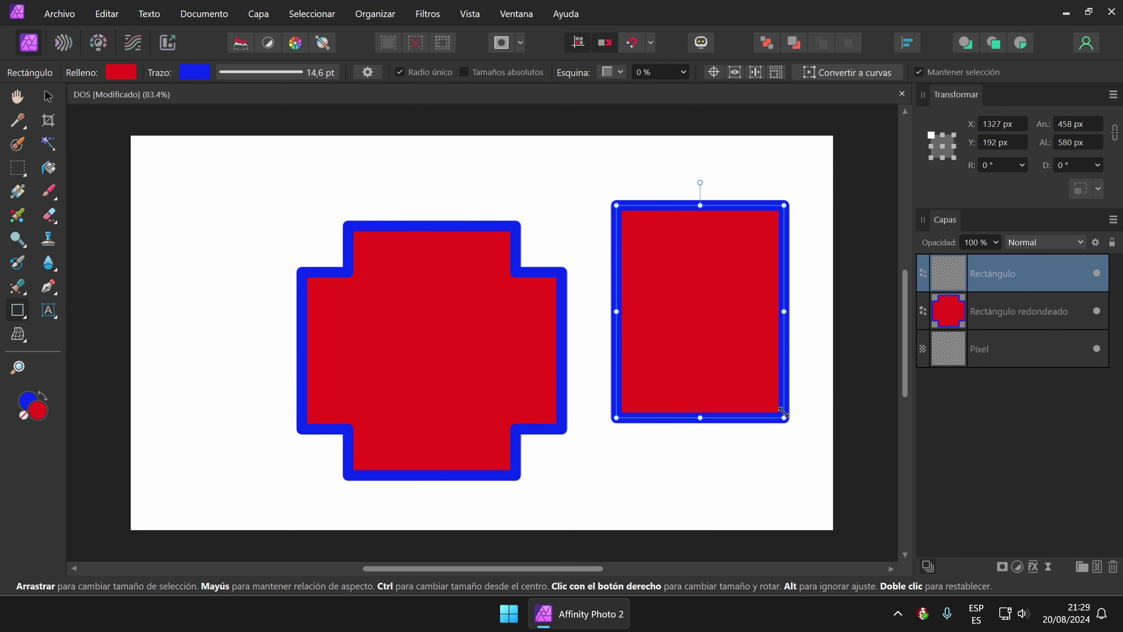
click(614, 72)
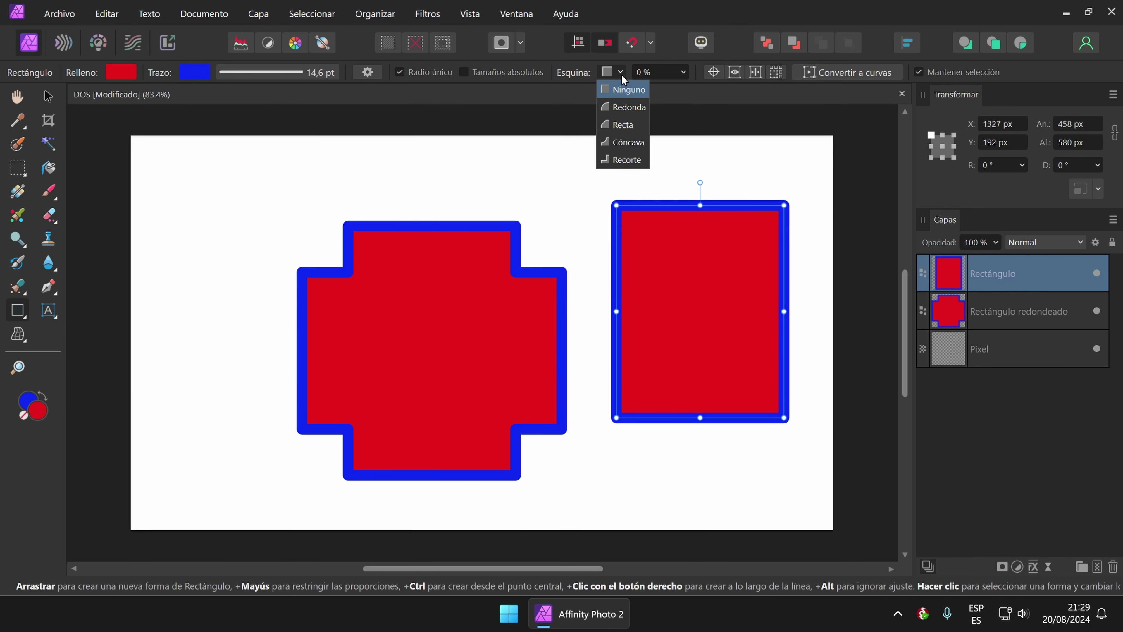
click(623, 114)
mouse_move(631, 220)
mouse_down()
mouse_move(653, 238)
mouse_move(638, 226)
mouse_up()
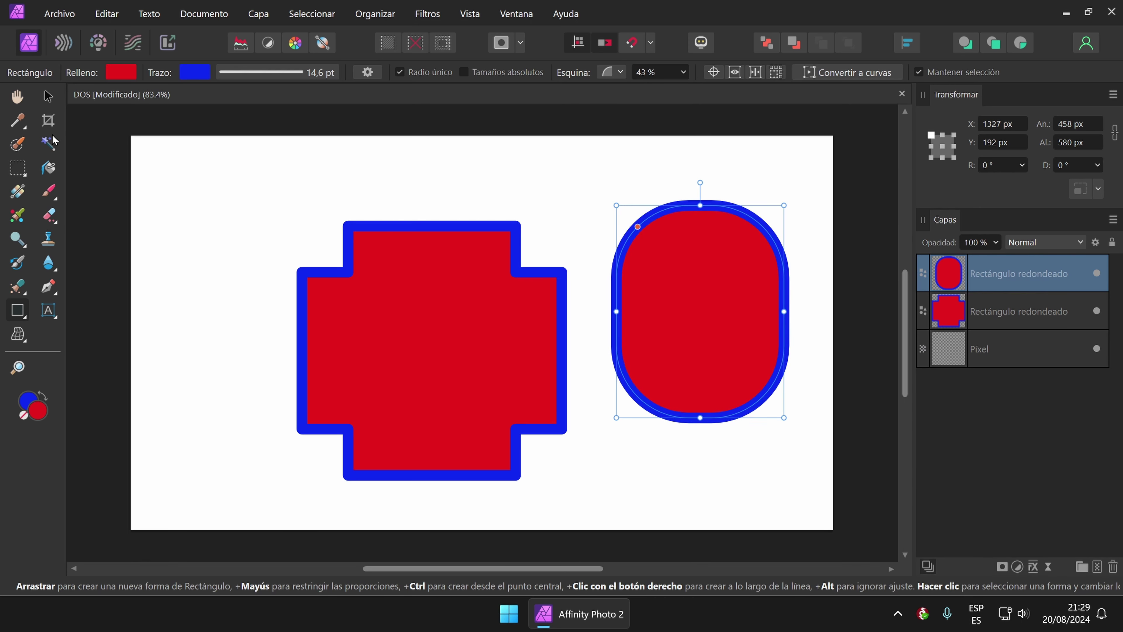
Delete the cross shape and the rounded rectangle.
click(48, 96)
click(373, 261)
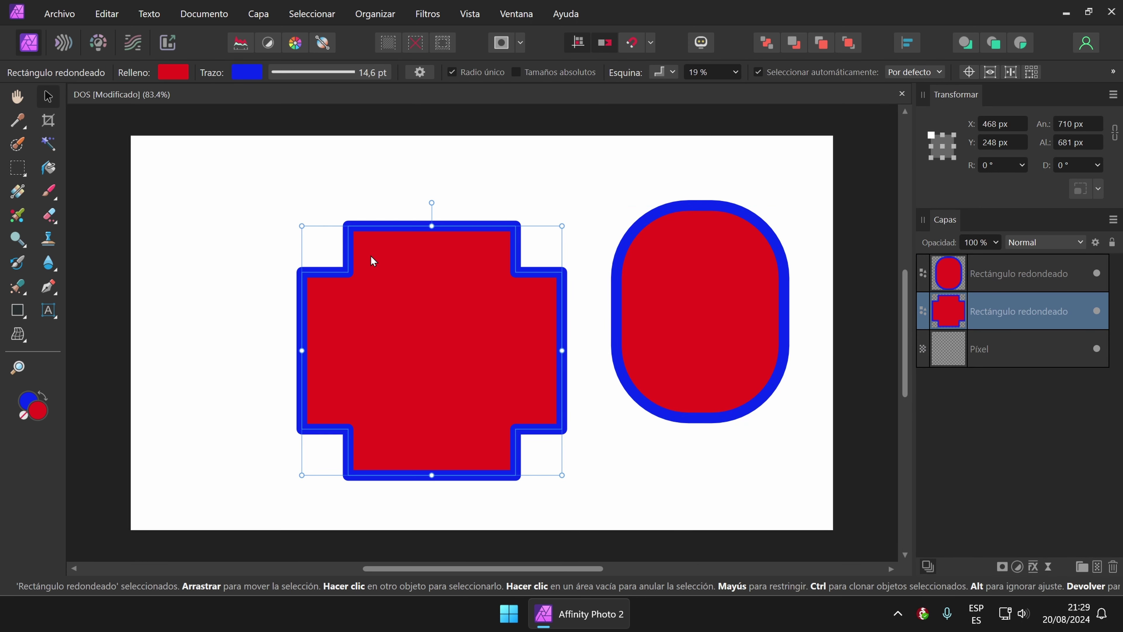
key(Delete)
drag(665, 272, 304, 278)
key(Delete)
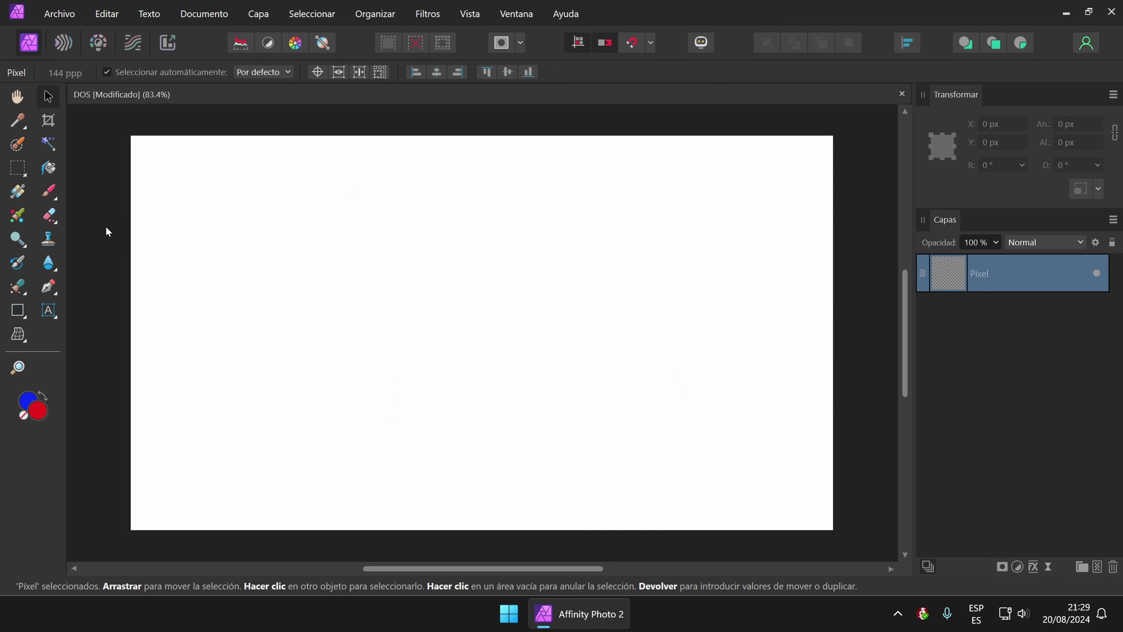
click(24, 313)
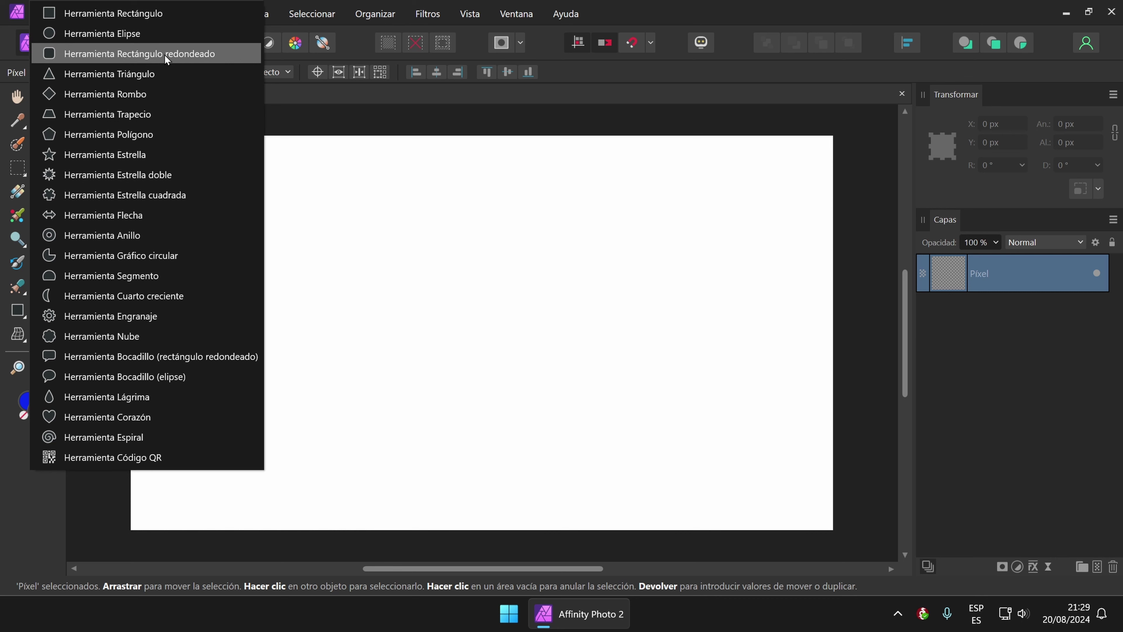
Draw a 603 × 517 px triangle near the page centre and adjust its size.
click(141, 74)
drag(325, 235, 550, 431)
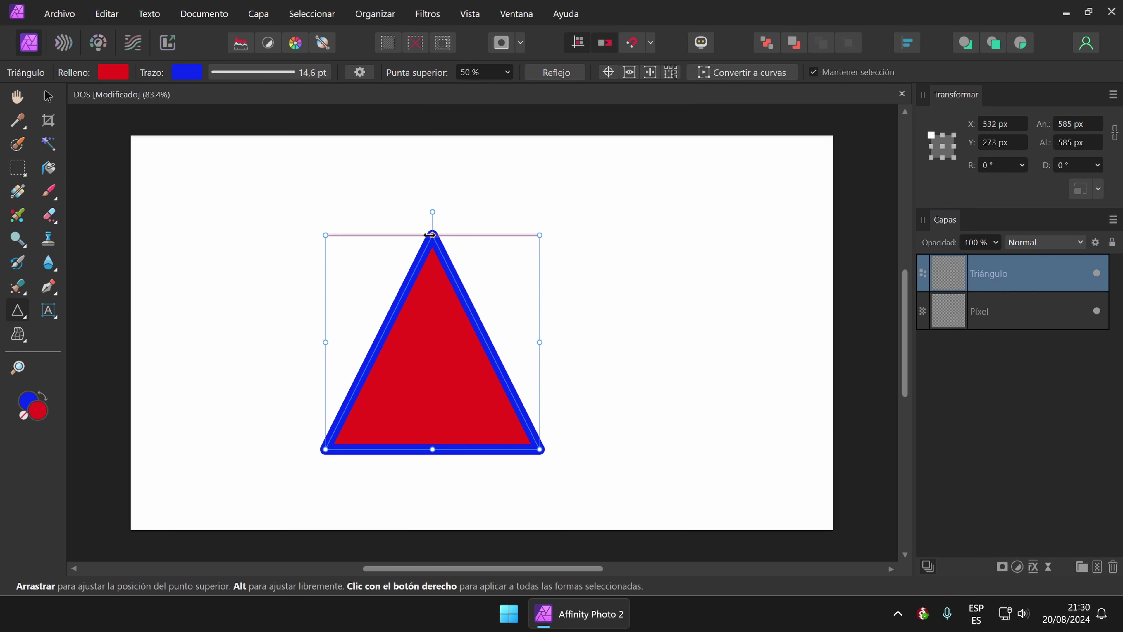
drag(432, 234, 456, 260)
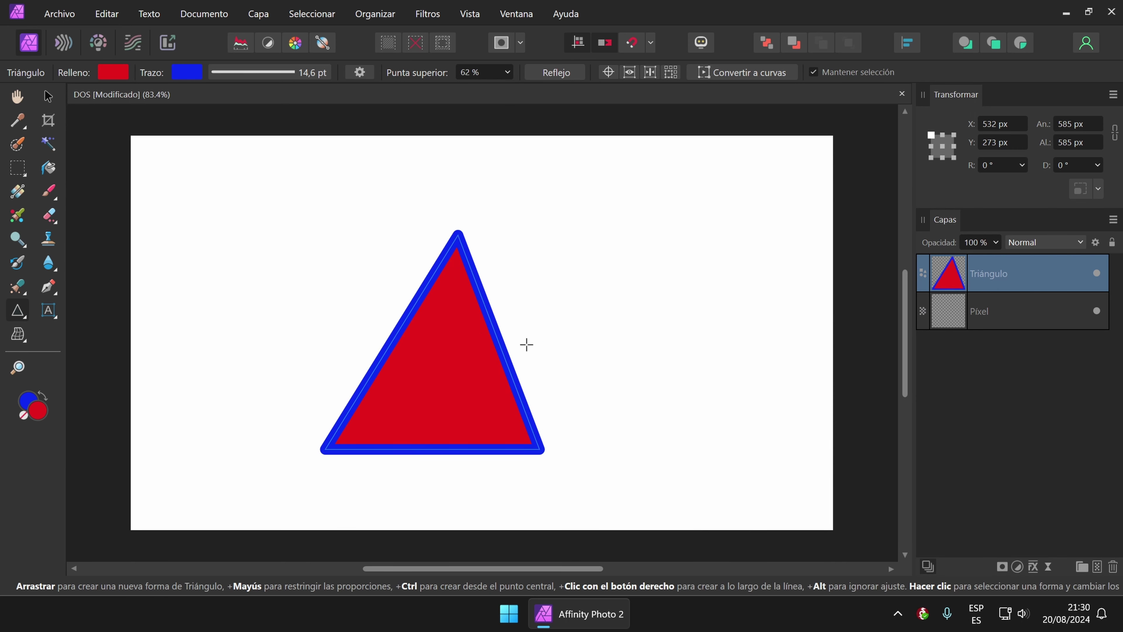
key(ctrl+z)
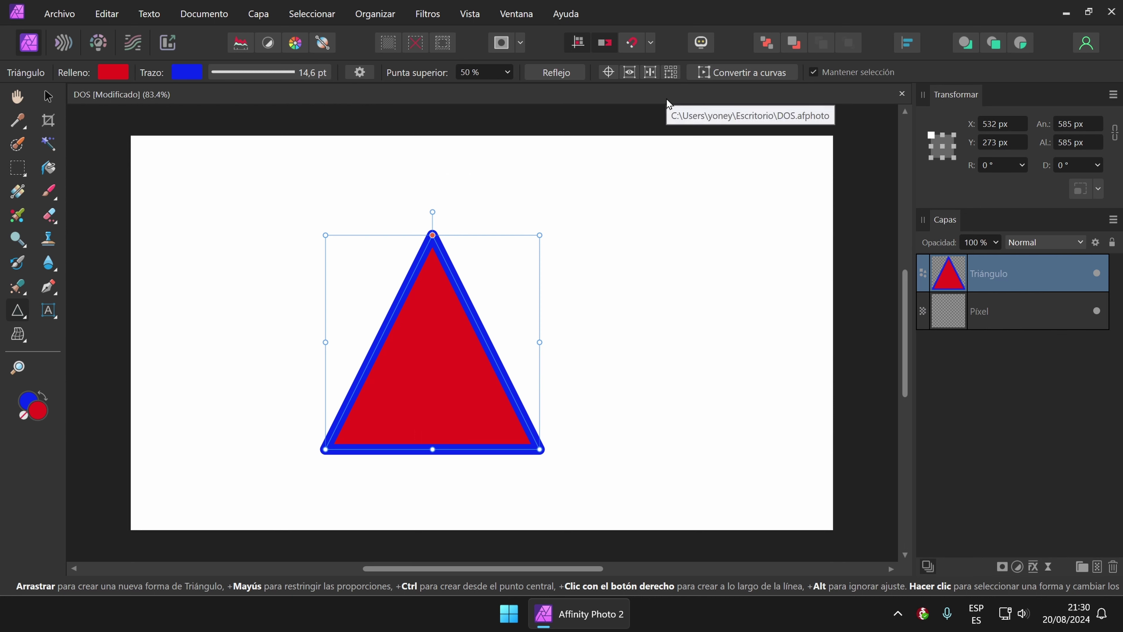
click(1062, 126)
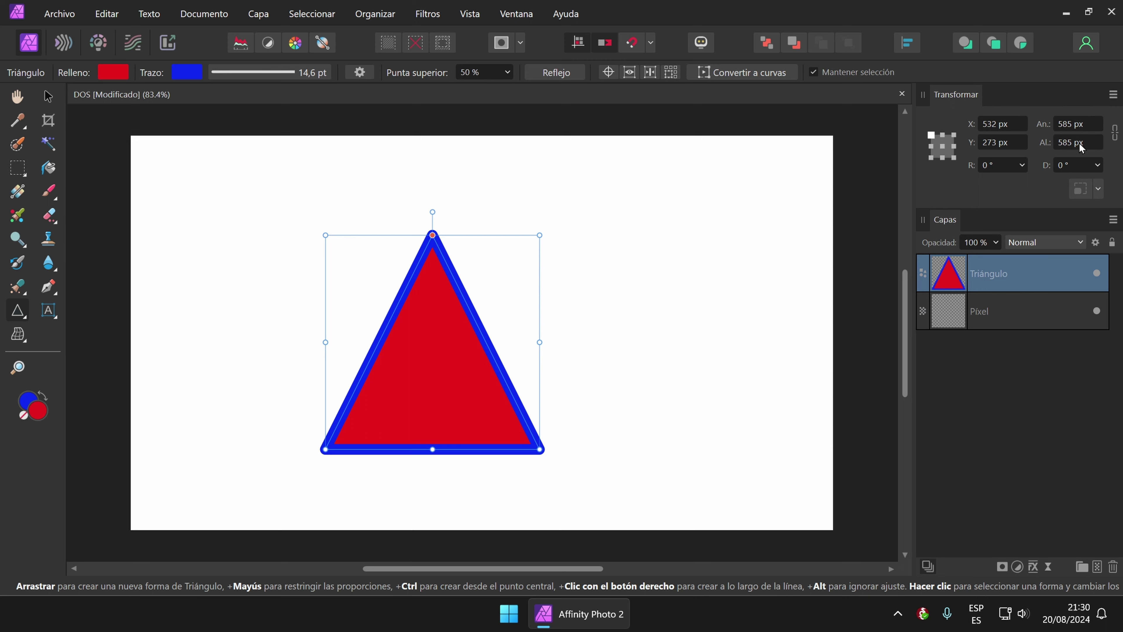
drag(539, 233, 547, 260)
click(1044, 126)
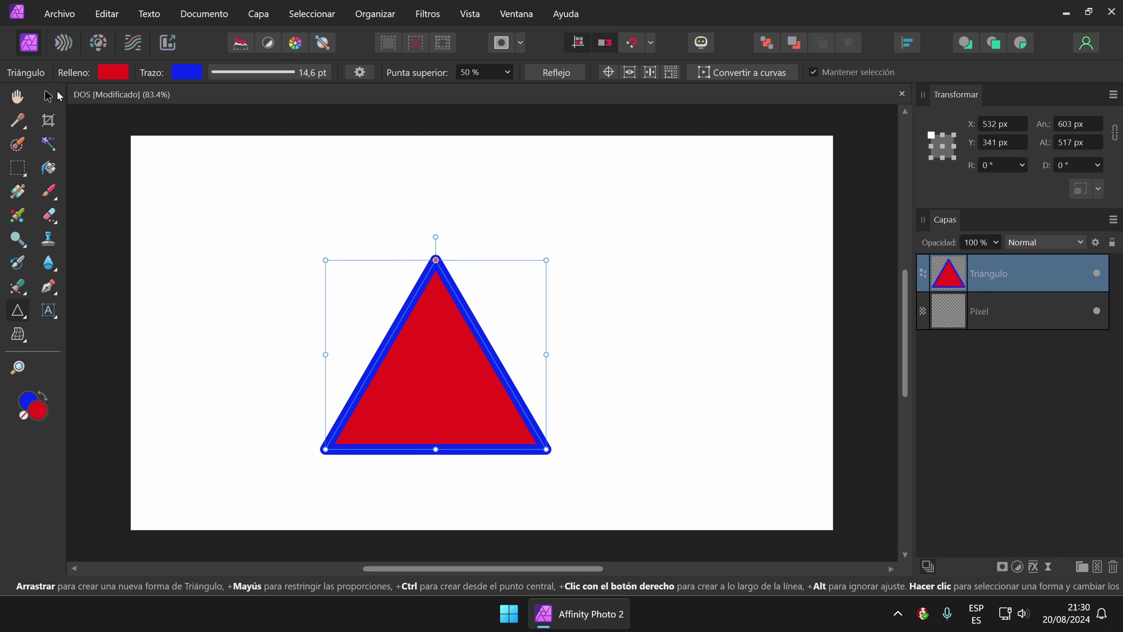
Move the triangle to the page's upper left at X 23, Y 105.
click(58, 96)
drag(444, 376, 258, 290)
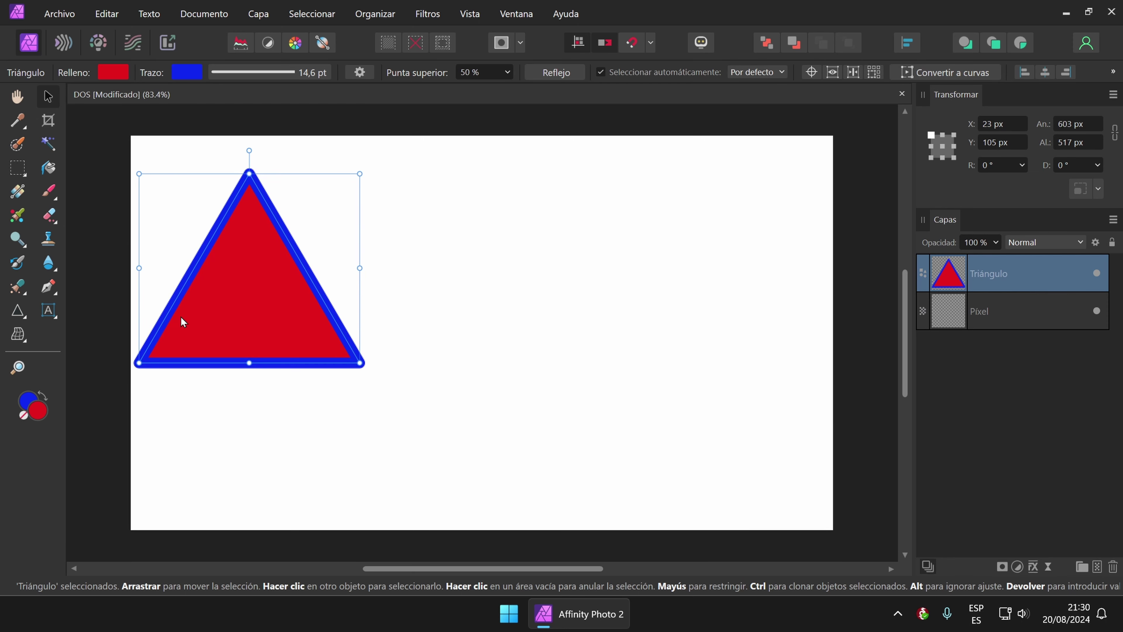
click(20, 313)
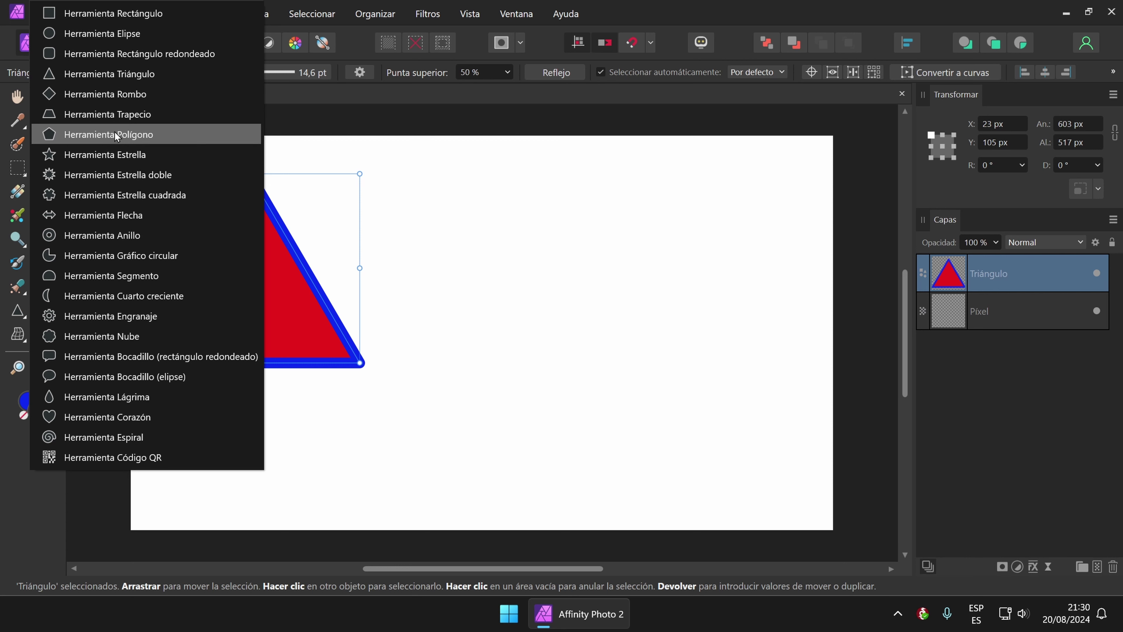
Start an exact-size polygon beside the triangle and enter 300 × 300 px in Crear Polígono.
click(124, 136)
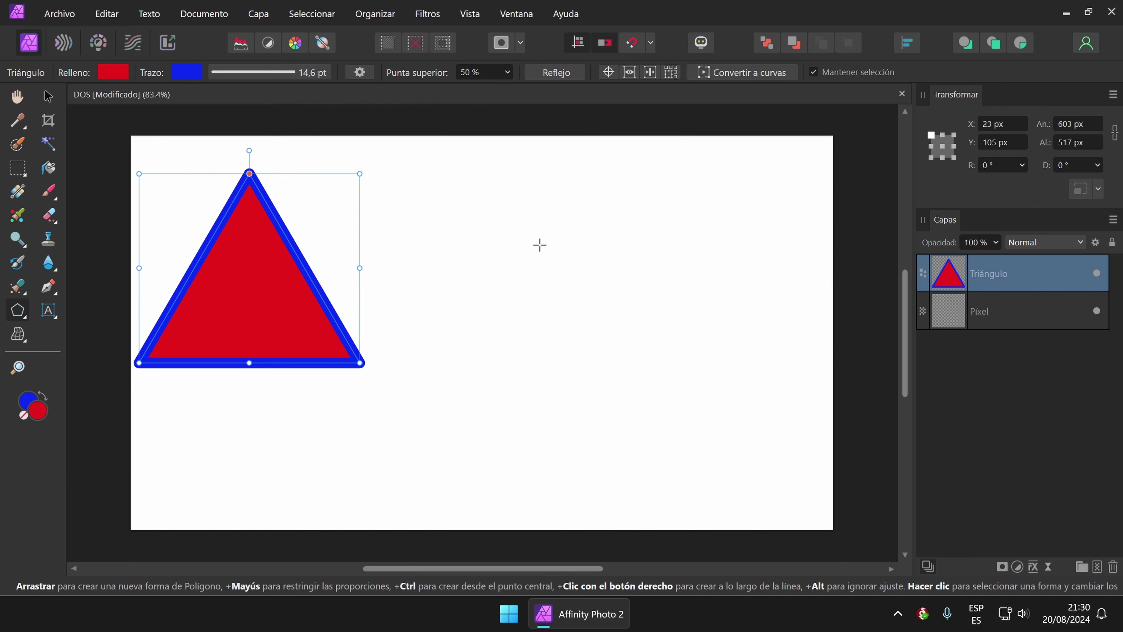
click(545, 269)
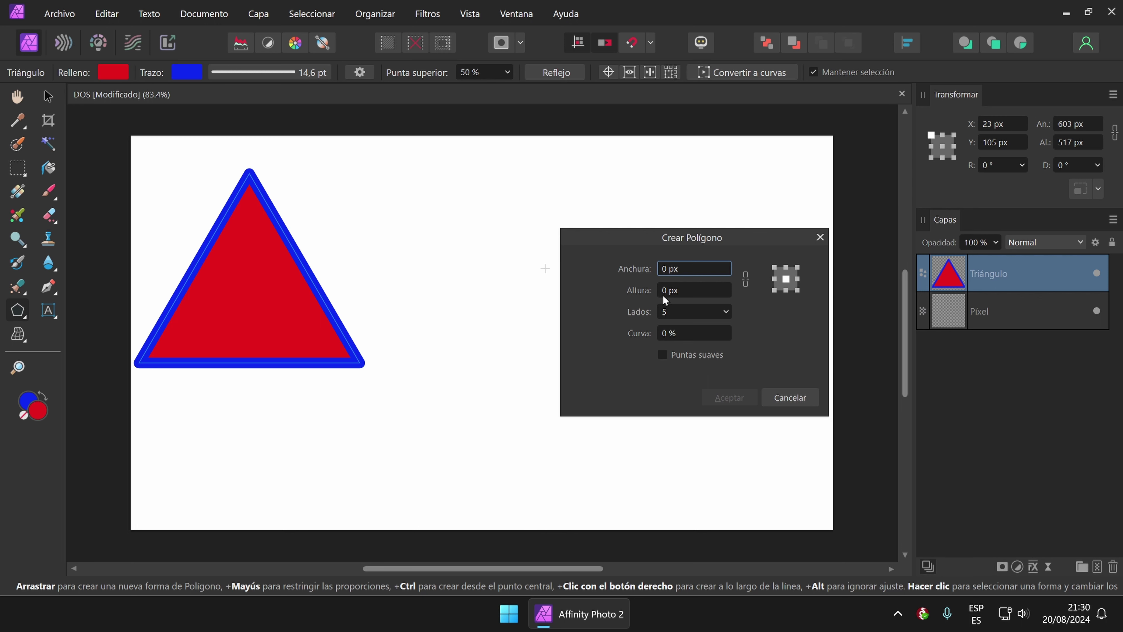
click(683, 268)
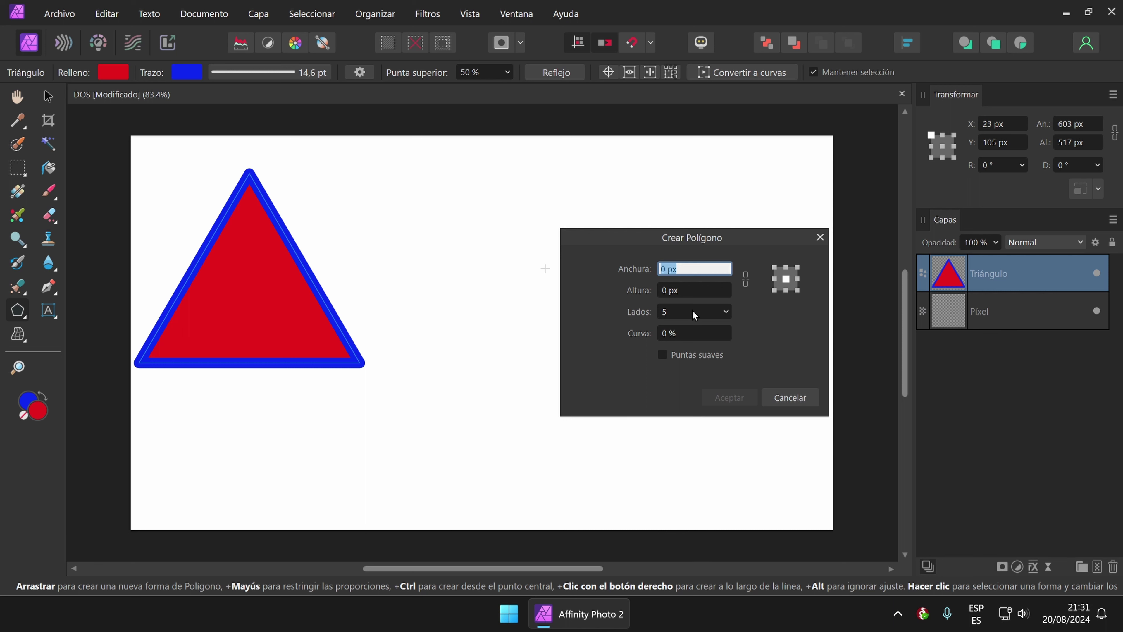
text(300)
key(Tab)
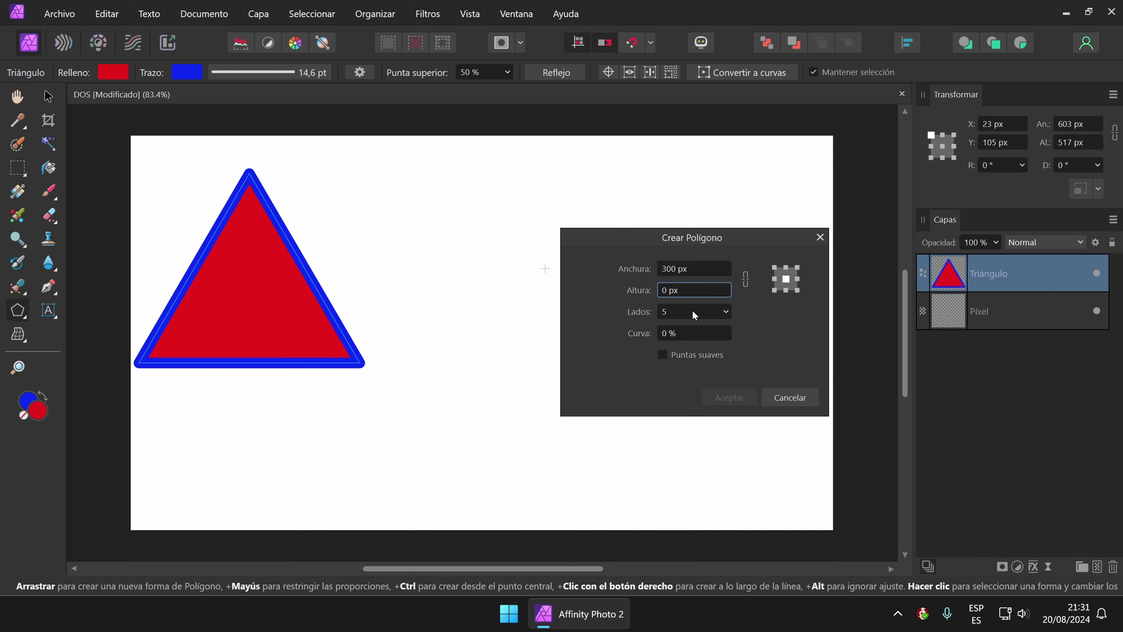
text(300)
key(Tab)
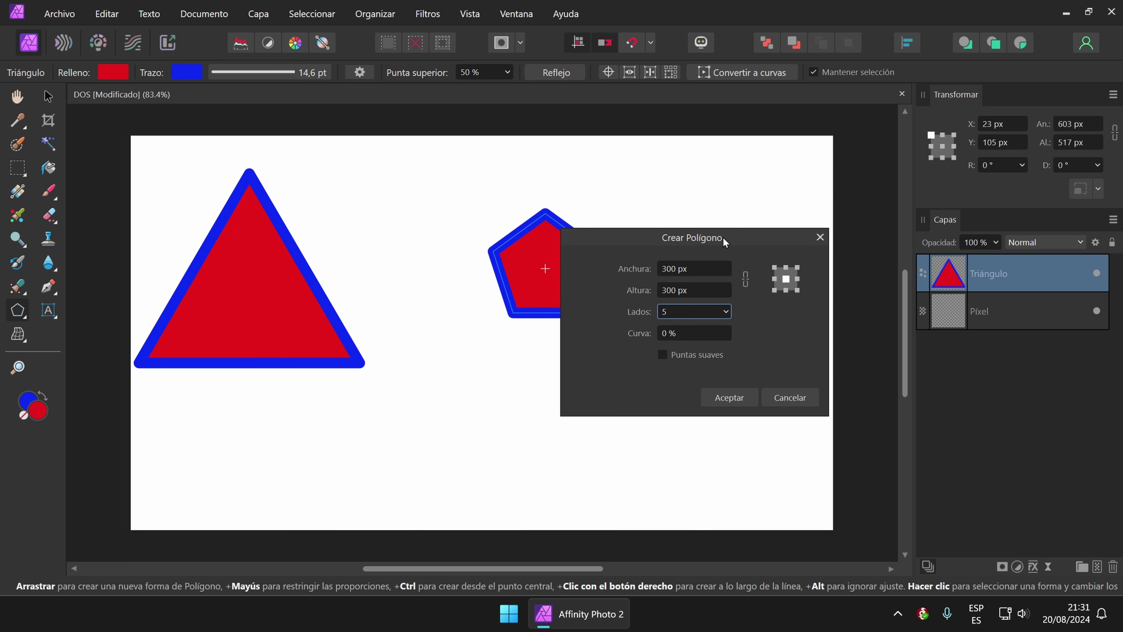
drag(724, 243, 772, 213)
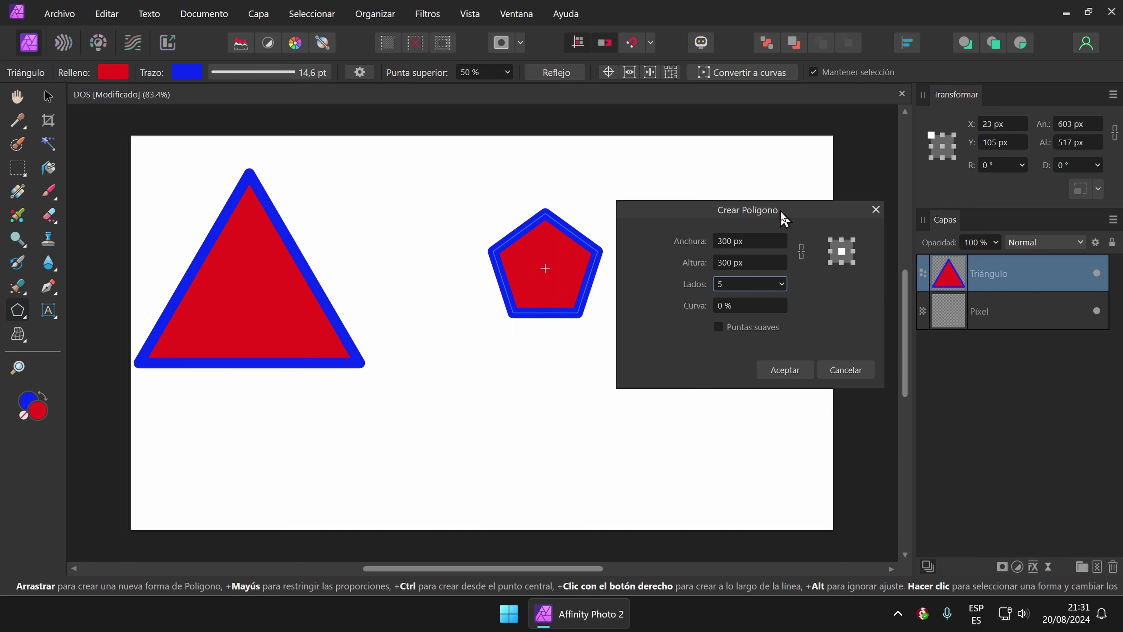
Set the polygon to 6 sides and test Curva values of 50 % and 100 %.
click(774, 286)
mouse_move(773, 292)
mouse_down()
mouse_move(797, 302)
mouse_move(766, 308)
mouse_move(800, 307)
mouse_move(781, 307)
mouse_up()
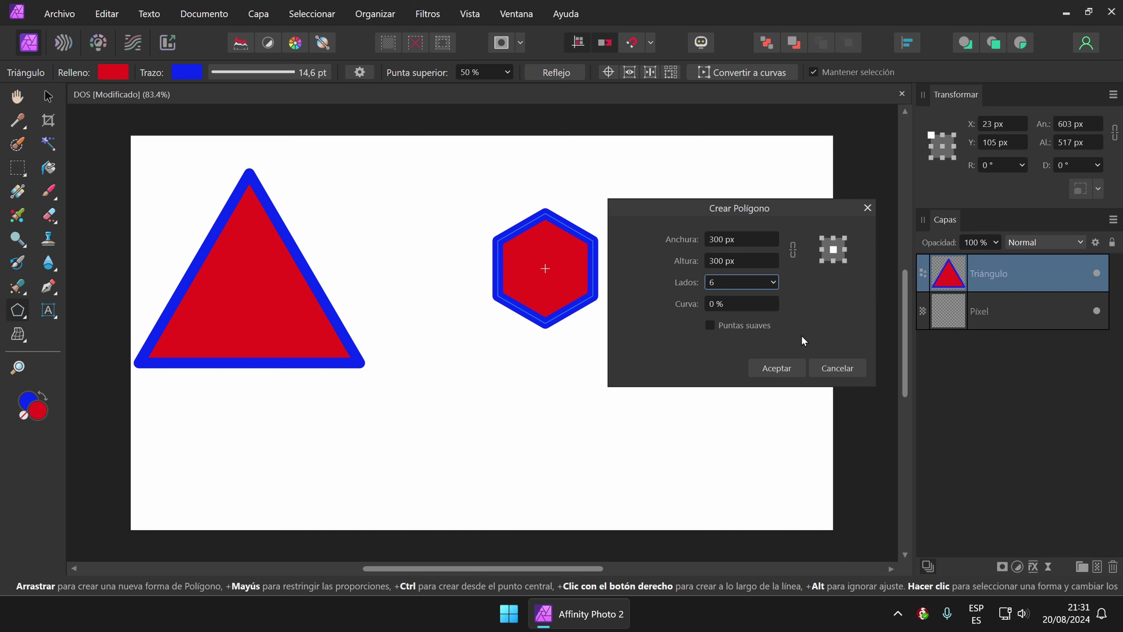
click(734, 301)
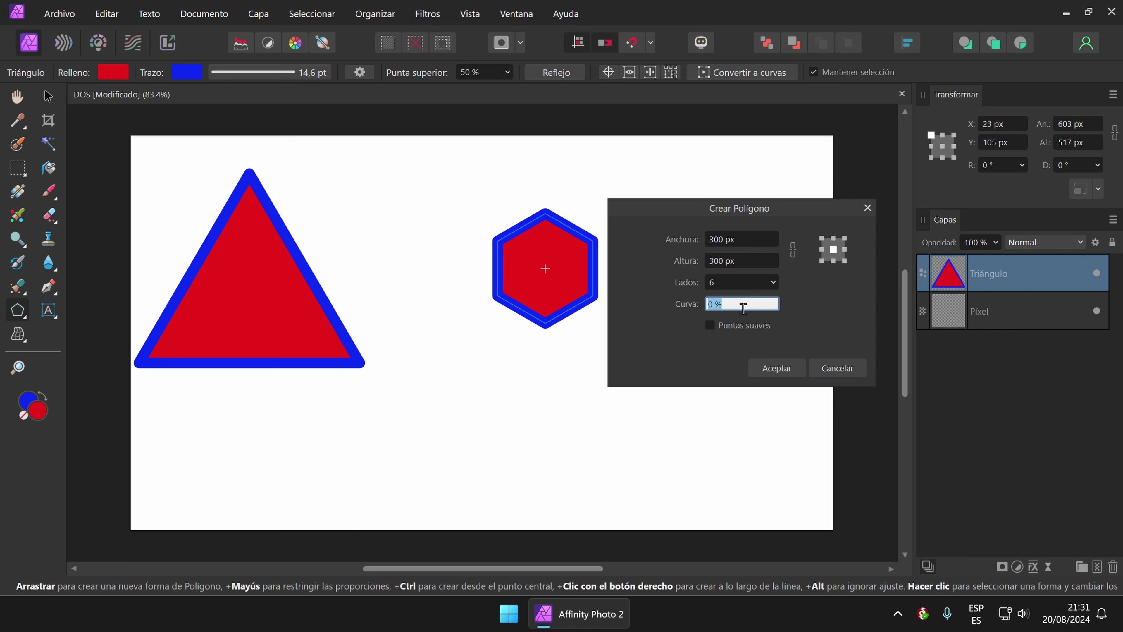
text(50)
key(Tab)
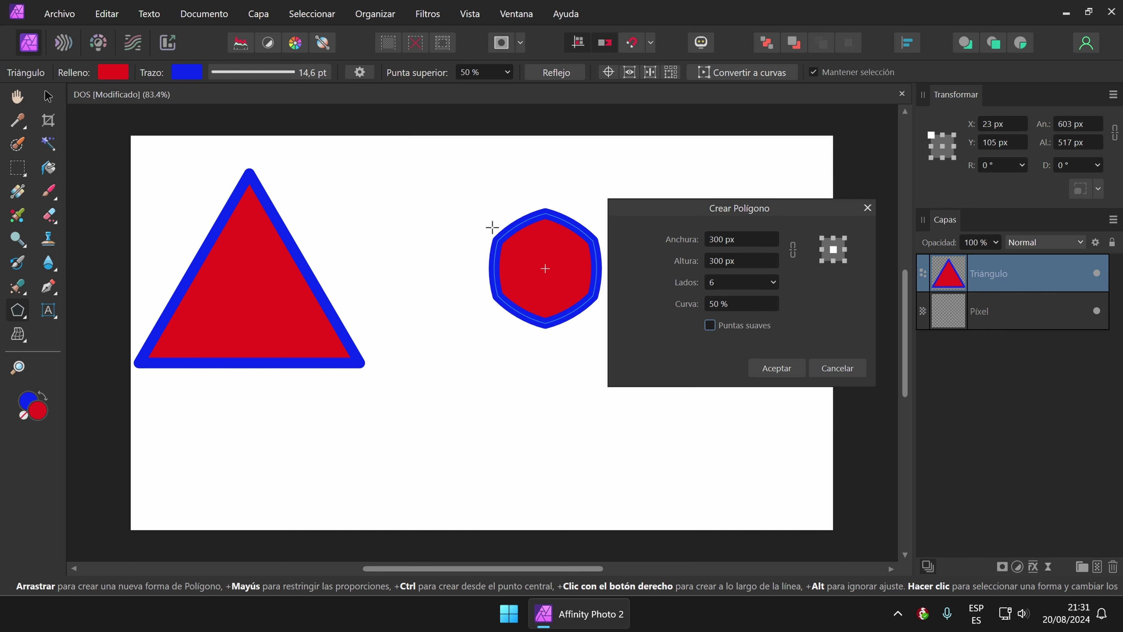
click(728, 304)
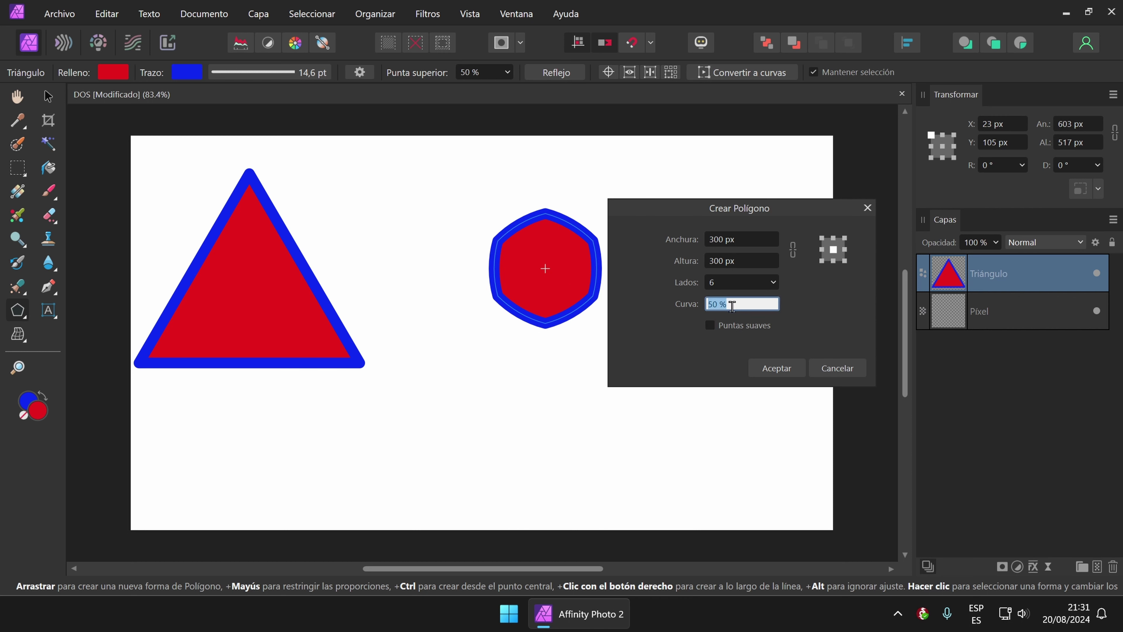
text(100)
key(Tab)
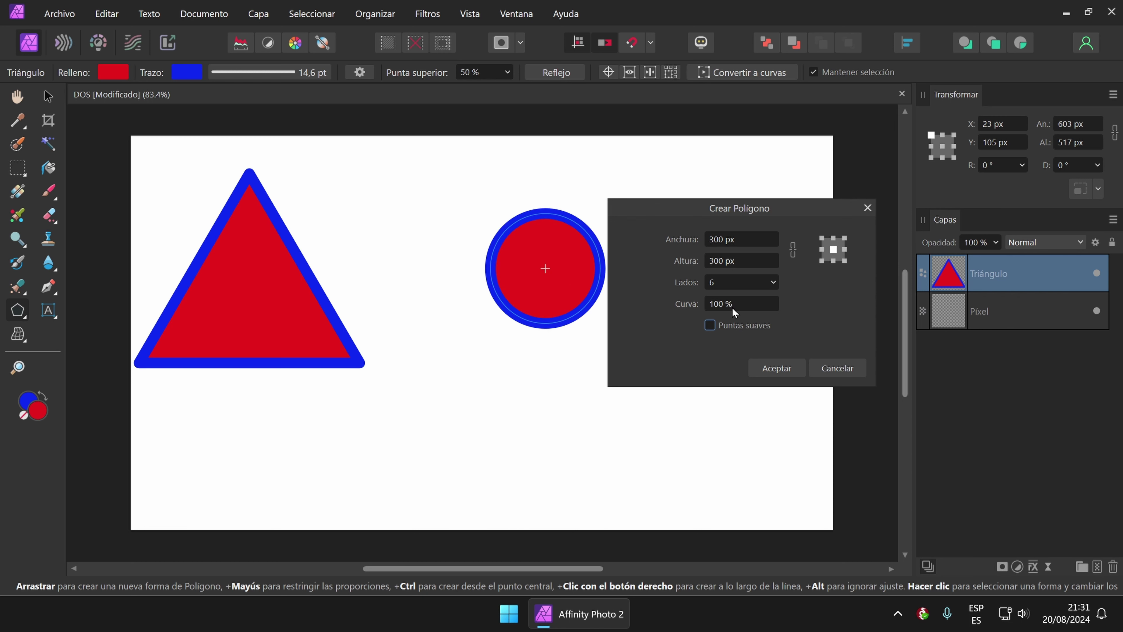
Try Puntas suaves and a 10 % curve, then set Curva to 0 % and create the hexagon.
click(741, 304)
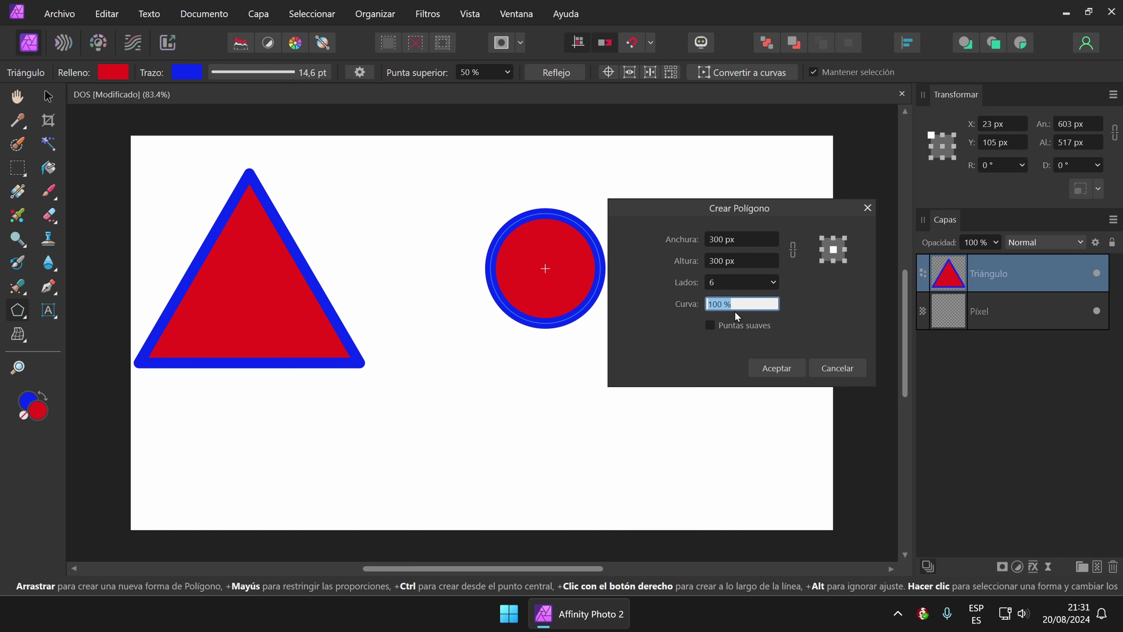
click(708, 325)
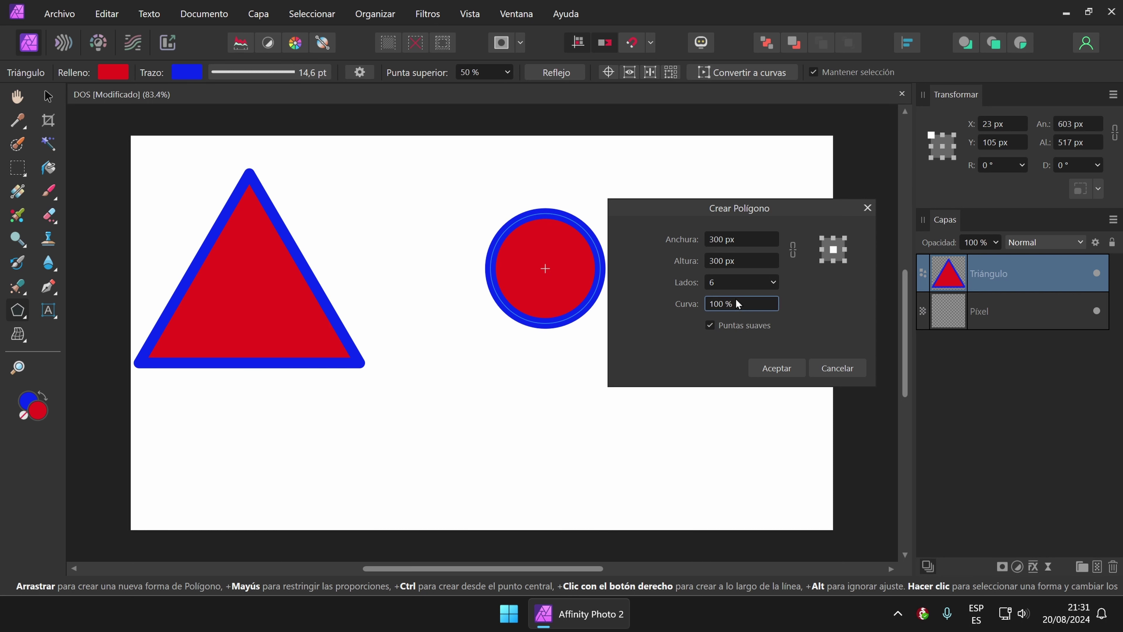
click(723, 304)
click(722, 303)
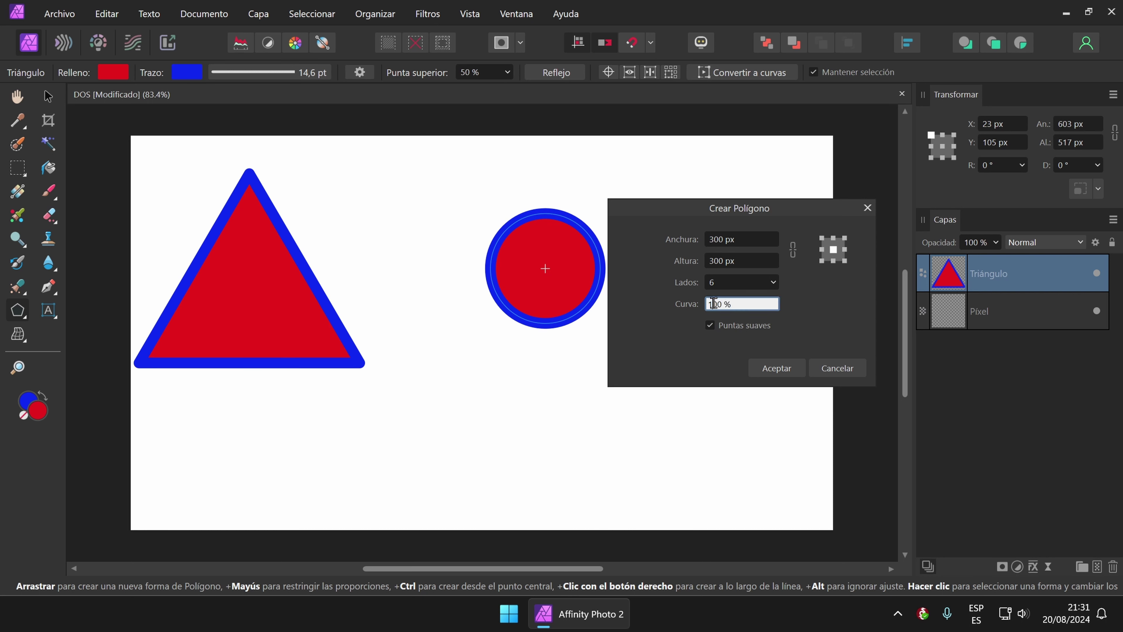
key(BackSpace)
key(Tab)
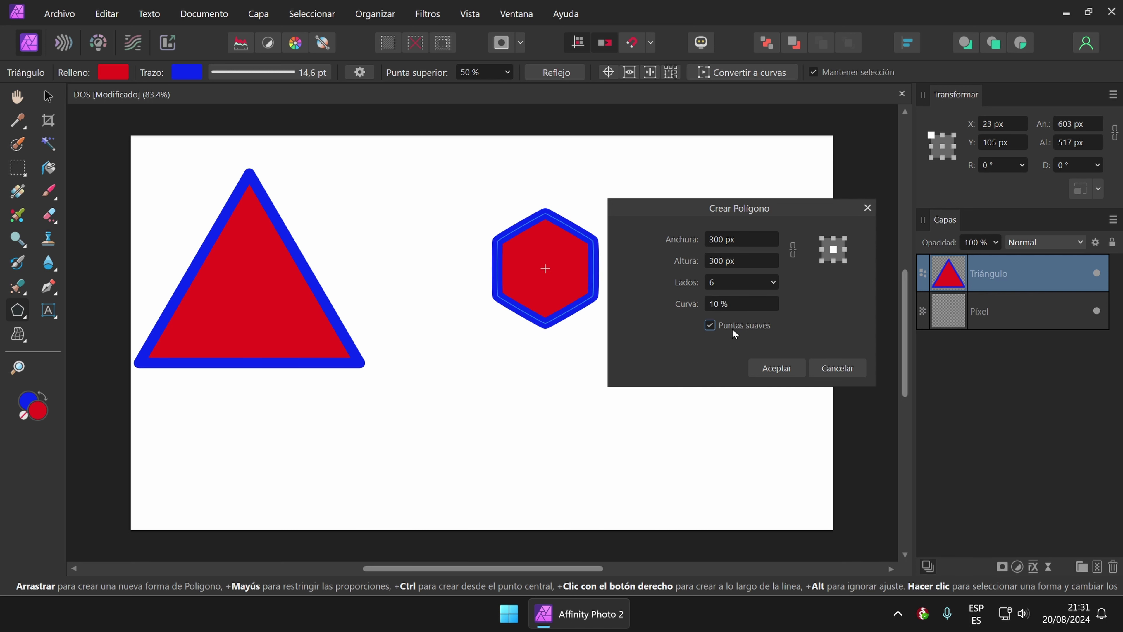
click(717, 305)
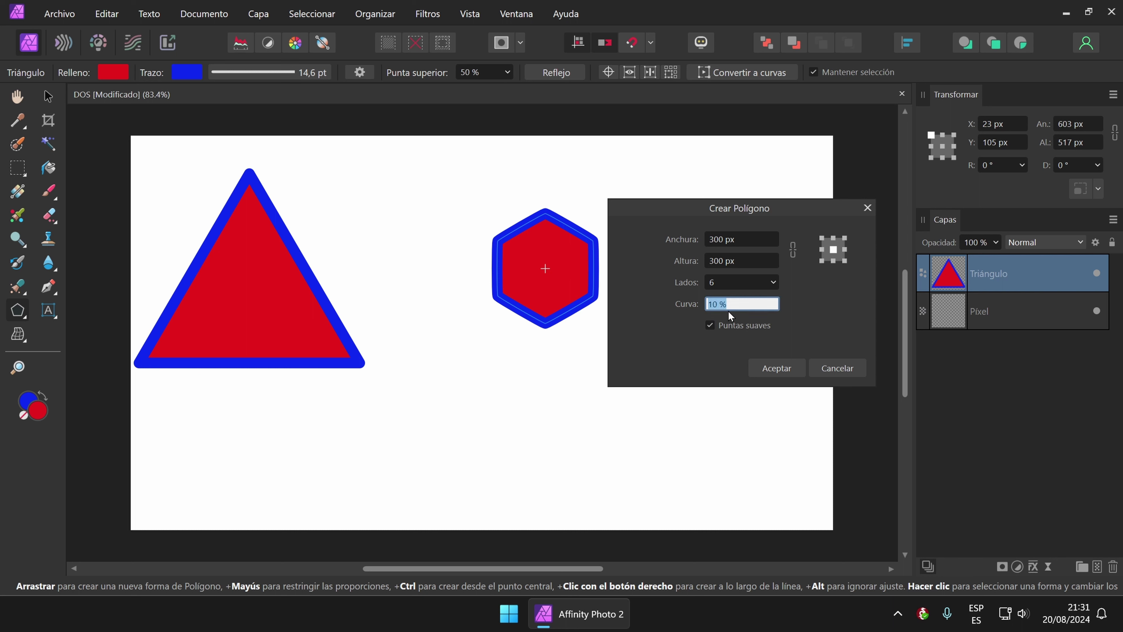
text(0)
key(Tab)
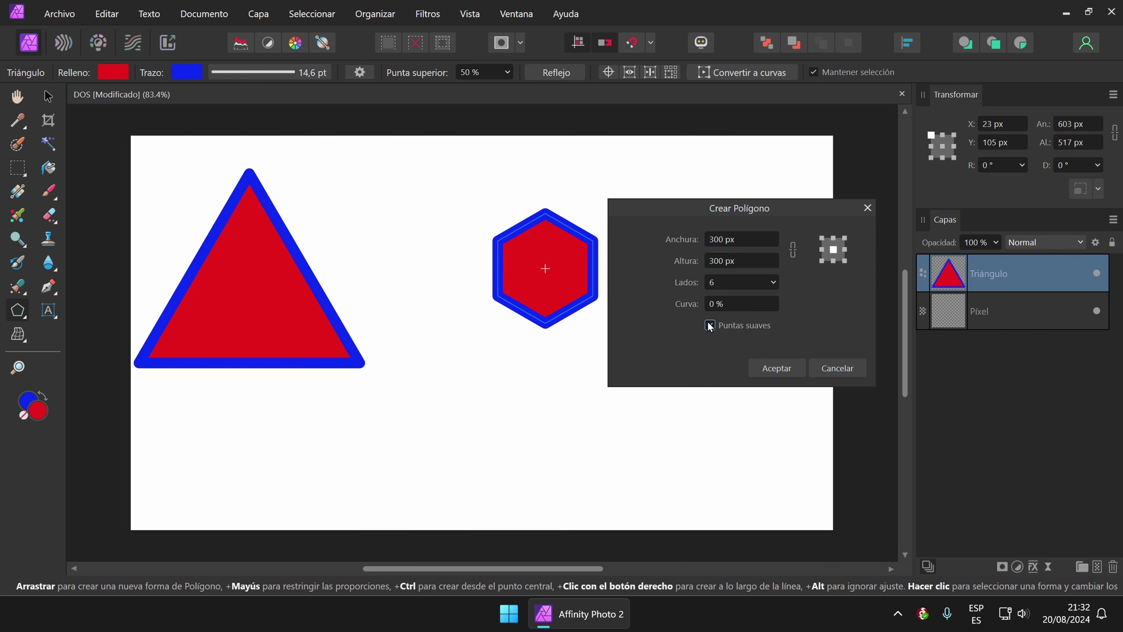
click(781, 371)
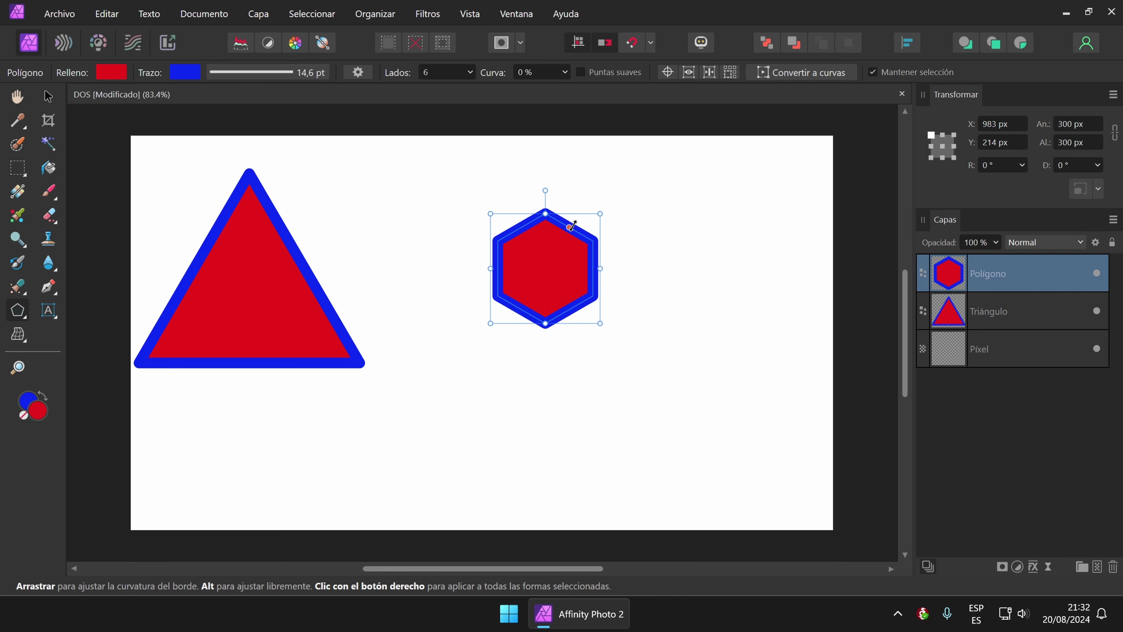
Curve the hexagon's sides to -100 % to make a six-pointed star, then choose the Star tool.
drag(569, 228, 398, 227)
click(49, 97)
click(24, 311)
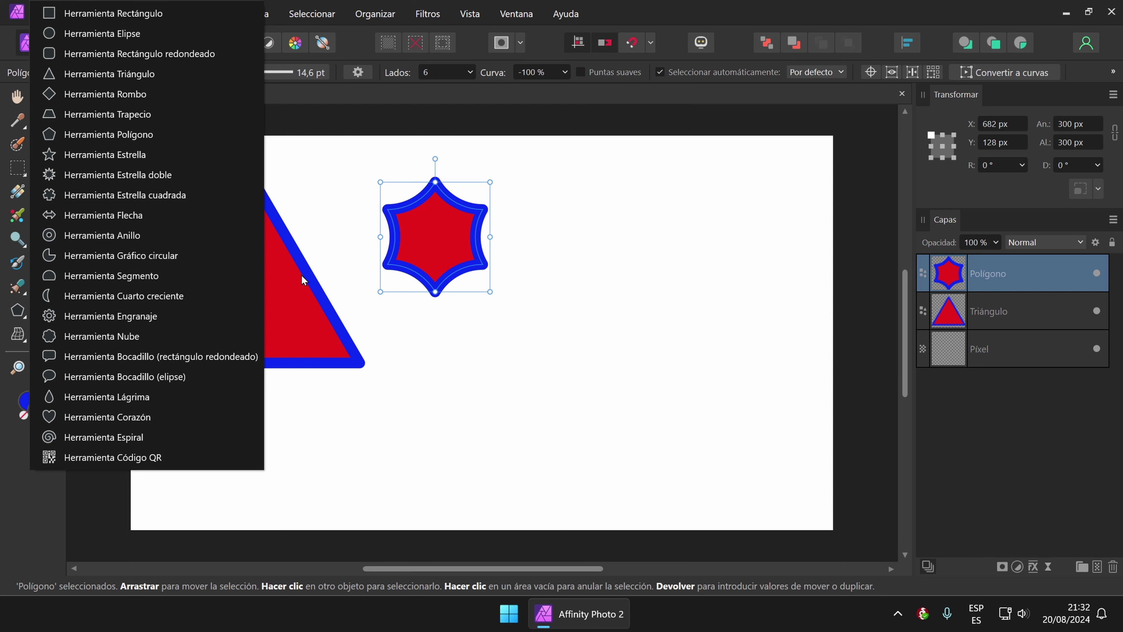
click(112, 159)
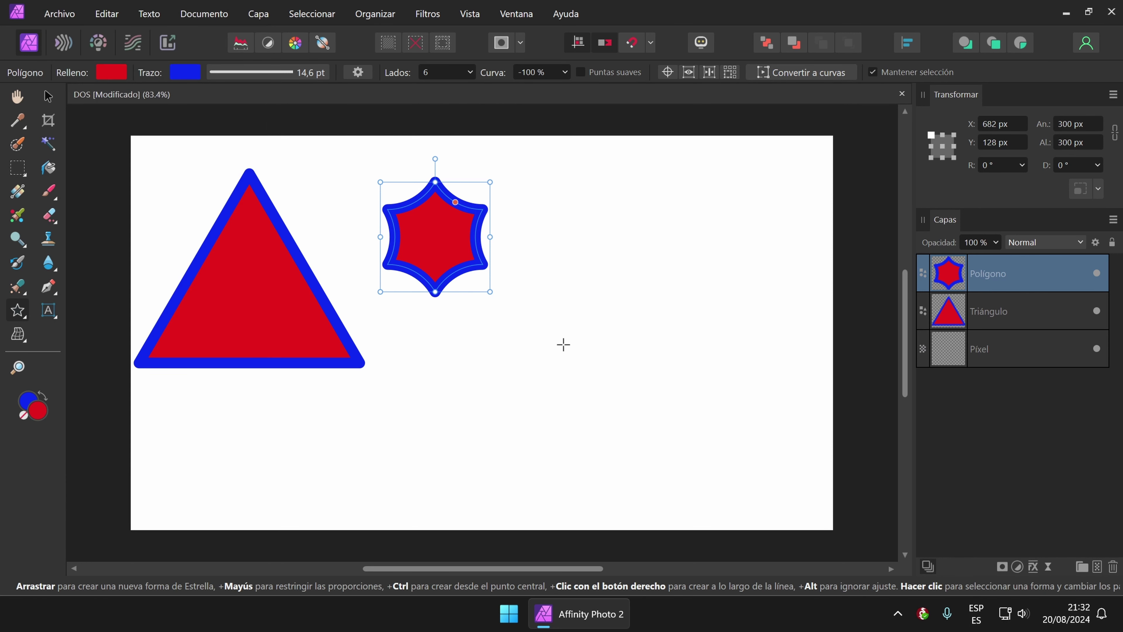
click(26, 313)
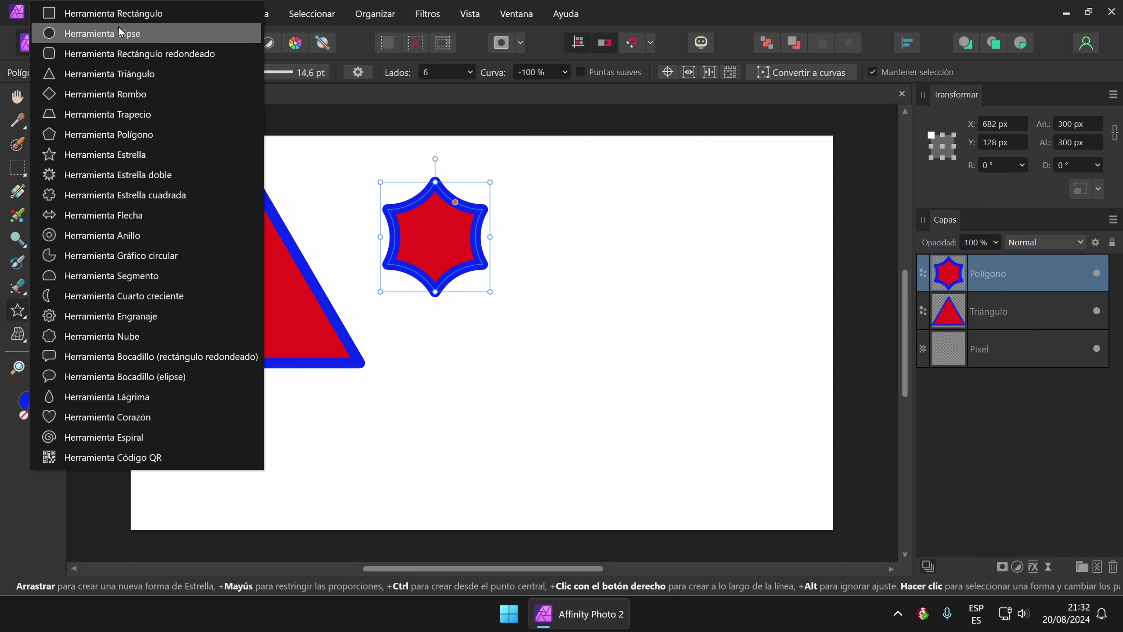
click(104, 158)
Draw a five-pointed star and round it to 73 % outer and 20 % inner circle.
drag(593, 295, 797, 474)
mouse_move(718, 356)
mouse_down()
mouse_move(717, 371)
mouse_move(714, 354)
mouse_up()
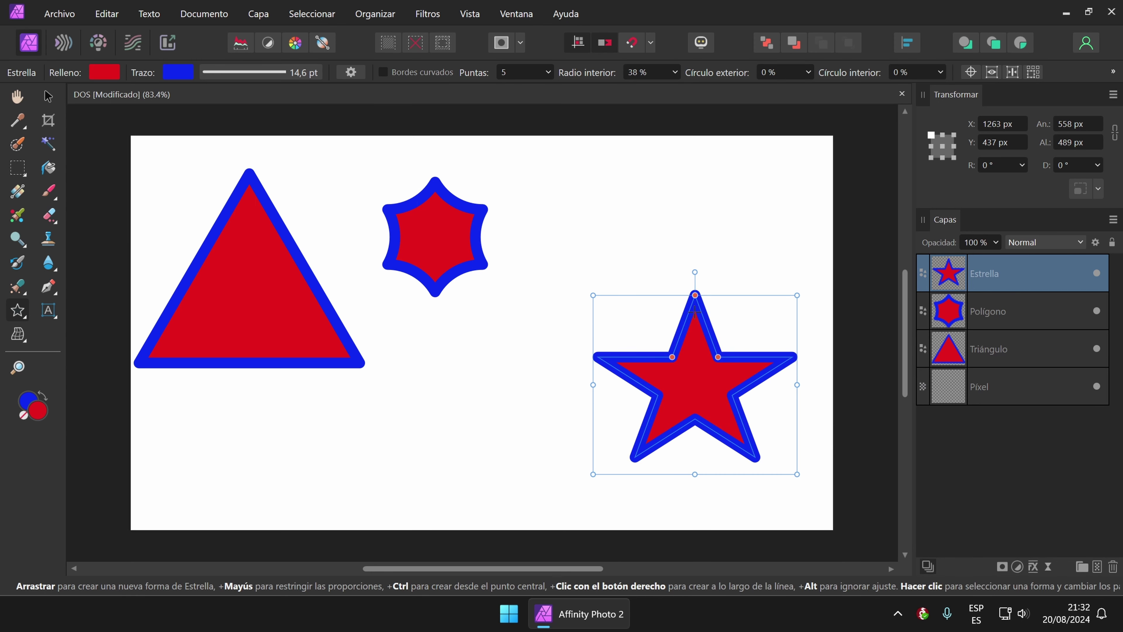
mouse_move(695, 295)
mouse_down()
mouse_move(697, 271)
mouse_move(622, 314)
mouse_move(685, 318)
mouse_move(695, 334)
mouse_move(691, 290)
mouse_move(694, 303)
mouse_up()
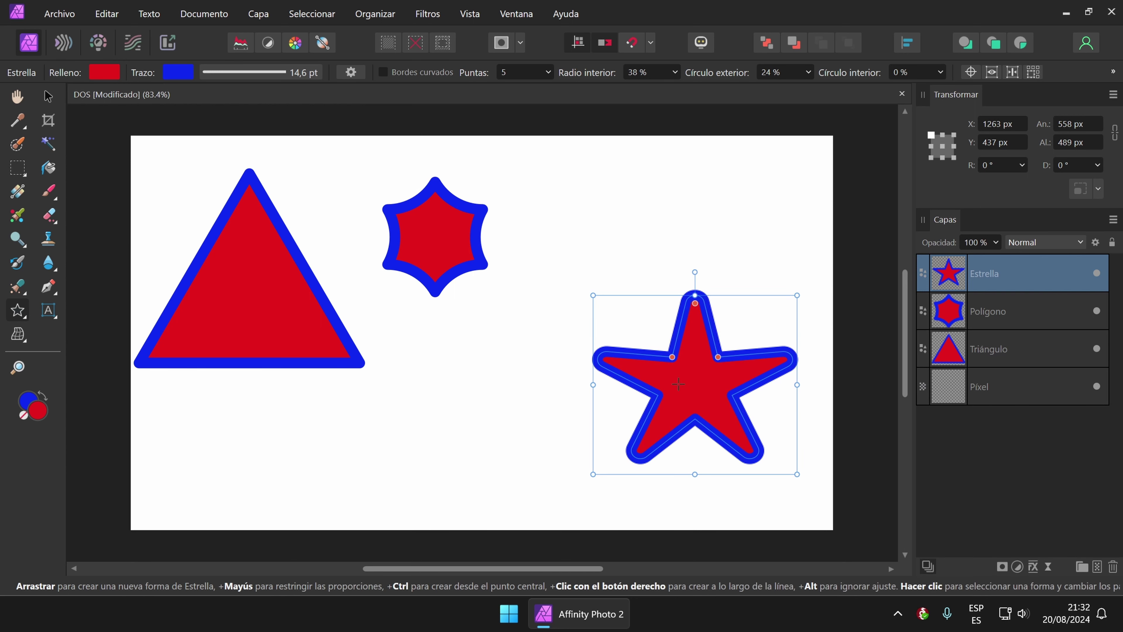
mouse_move(673, 359)
mouse_down()
mouse_move(684, 368)
mouse_move(678, 361)
mouse_up()
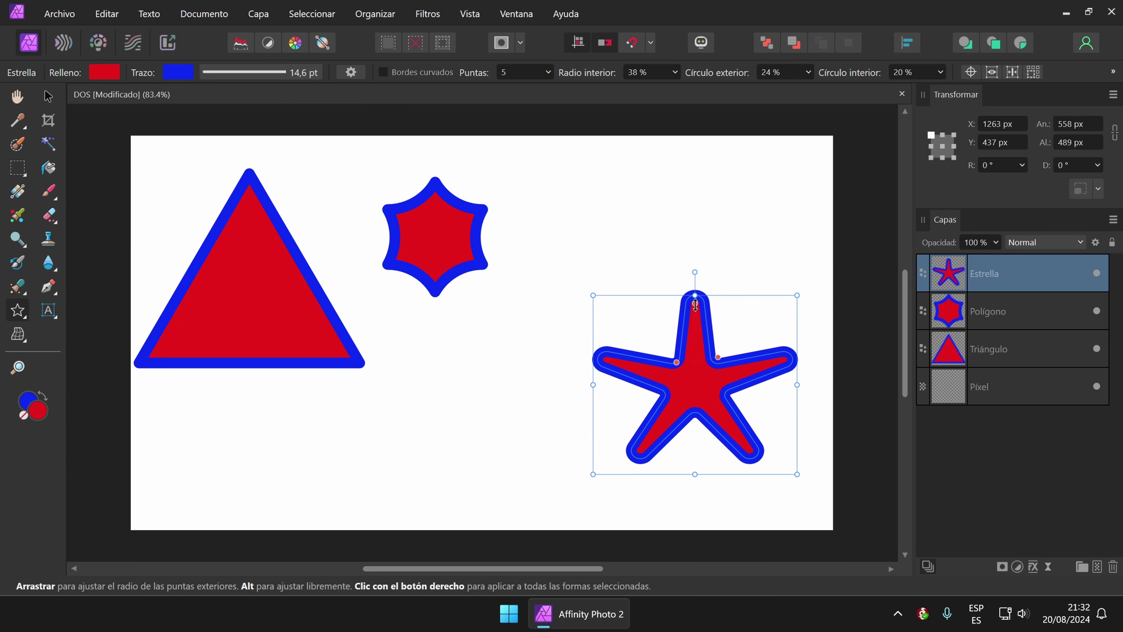
drag(695, 304, 695, 319)
Move the flower star up to the top right beside the hexagon star, at Y 76.
click(49, 96)
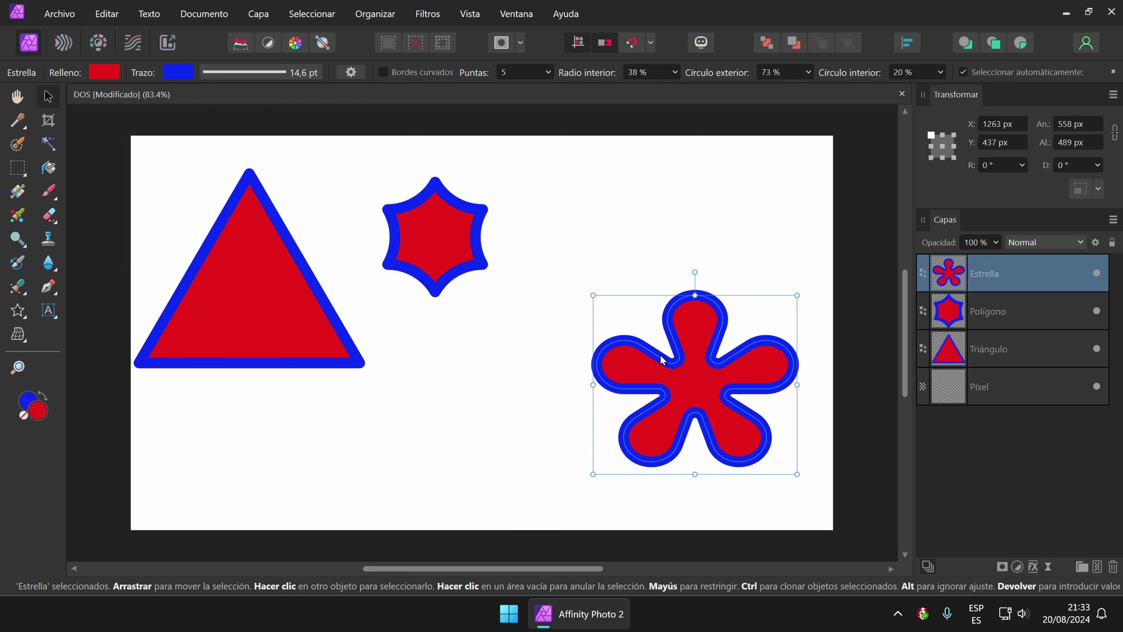
drag(696, 378, 650, 307)
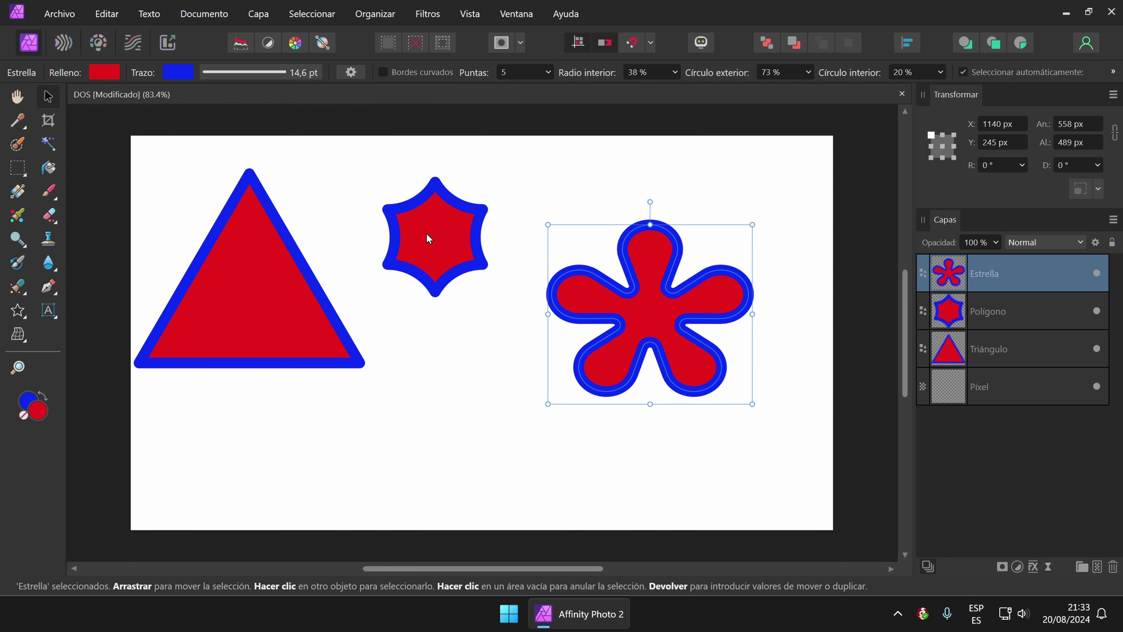
click(438, 215)
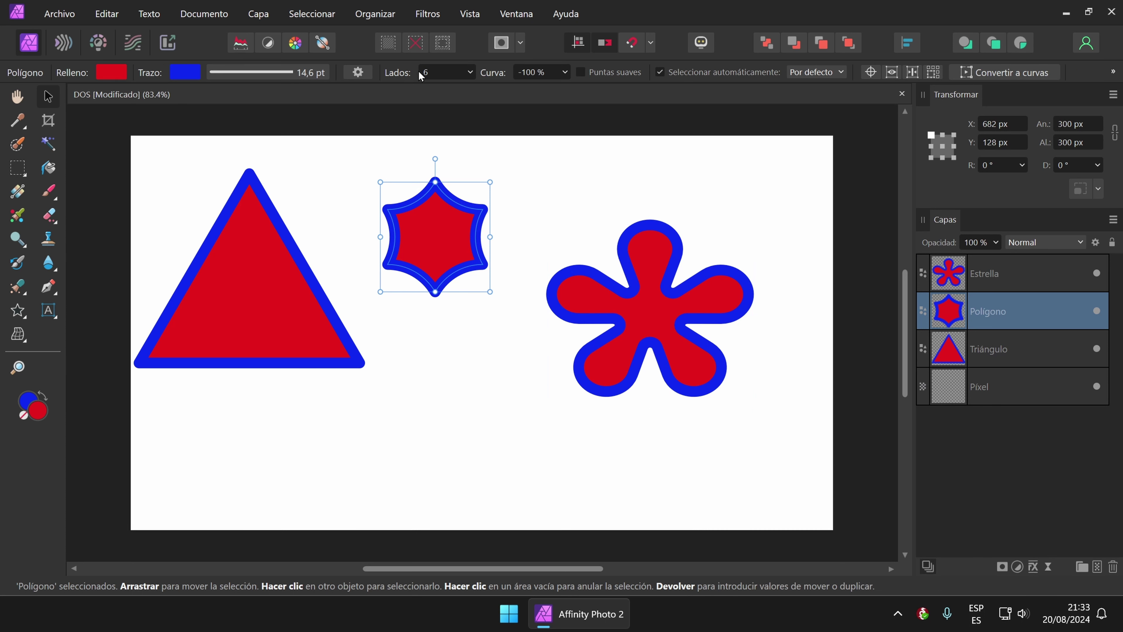
click(643, 328)
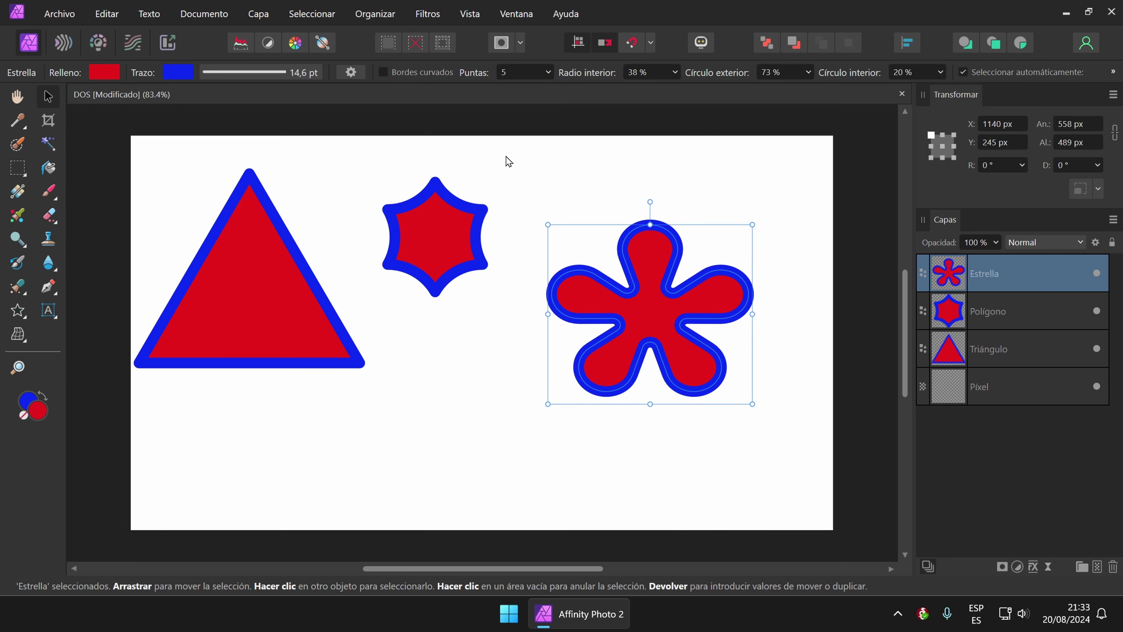
drag(649, 321, 649, 258)
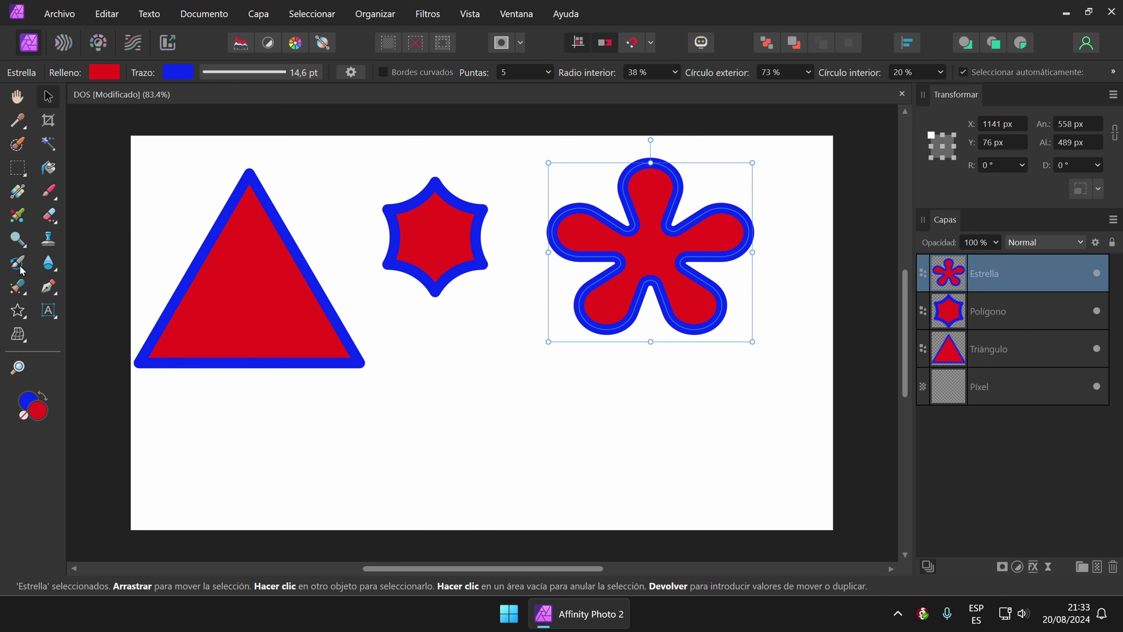
click(18, 310)
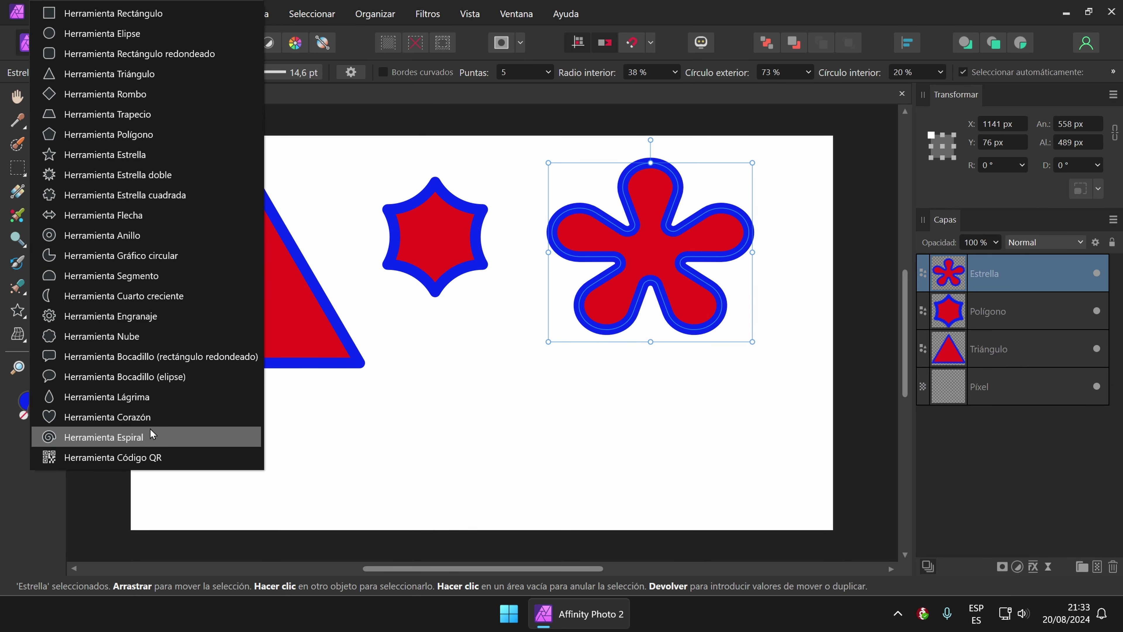
Draw a QR code shape below the star.
click(122, 462)
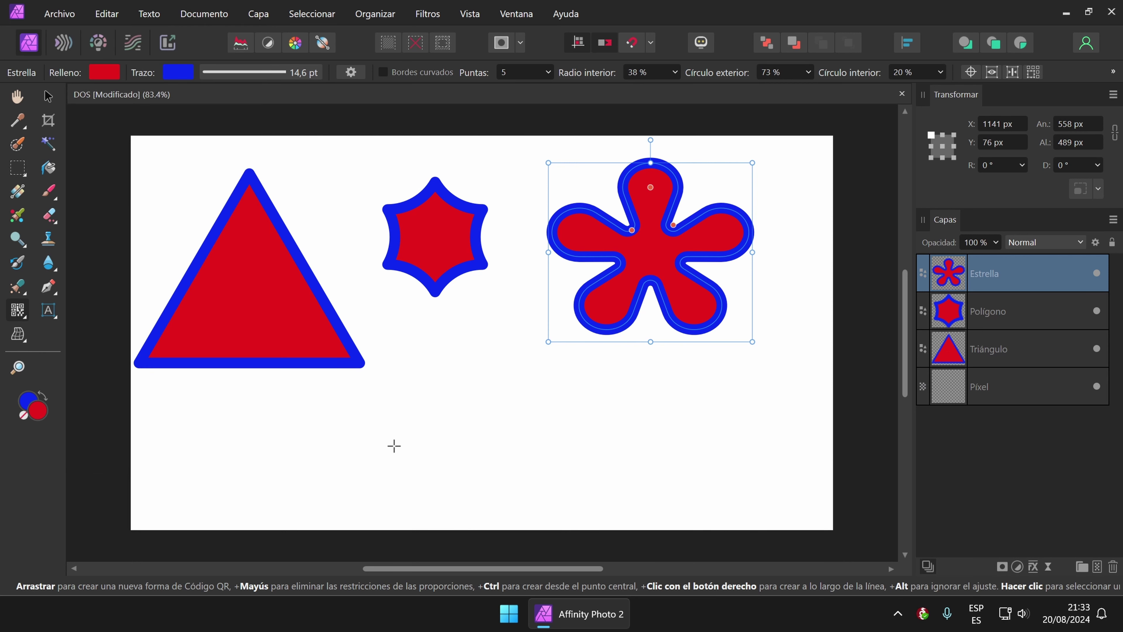
drag(416, 342, 574, 499)
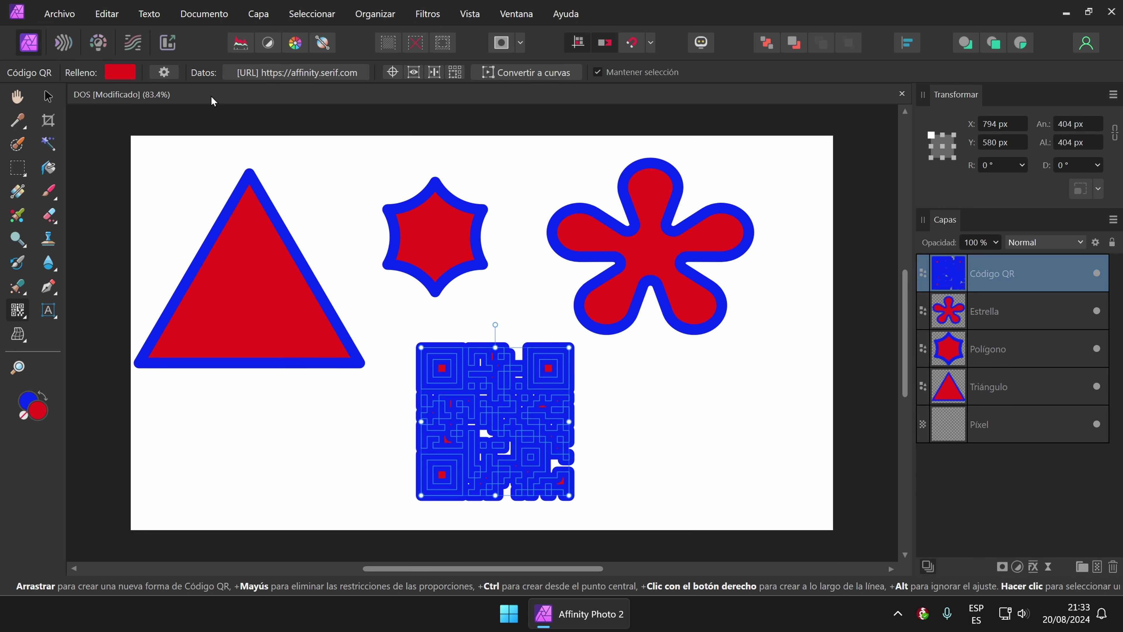
click(49, 96)
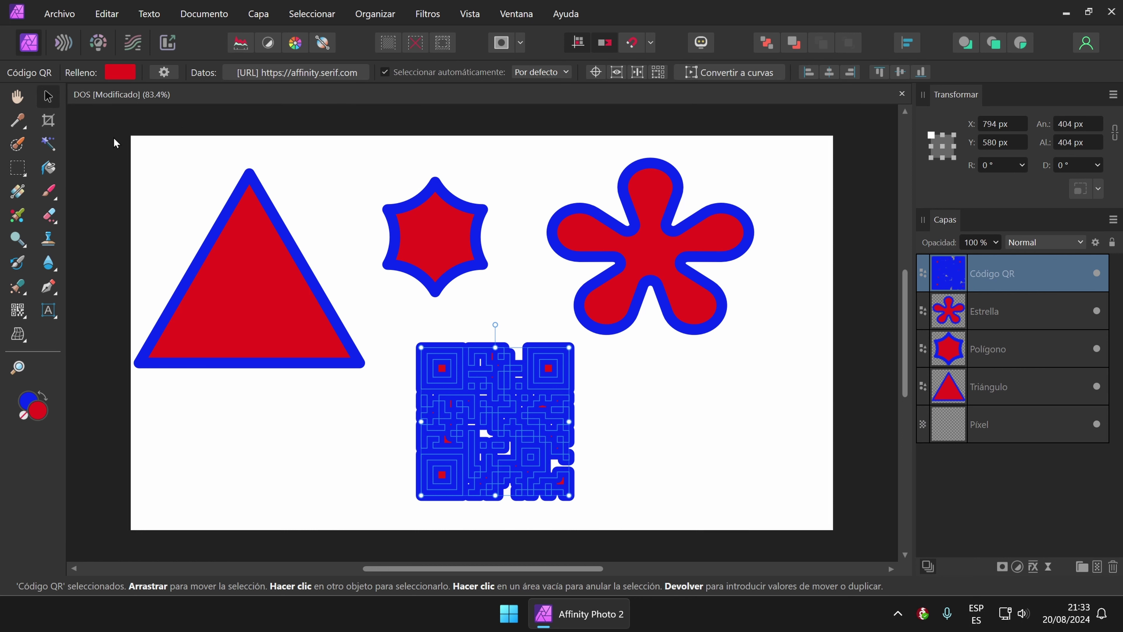
Give the QR code the recent green fill and enlarge it to 699 × 699 px.
click(119, 72)
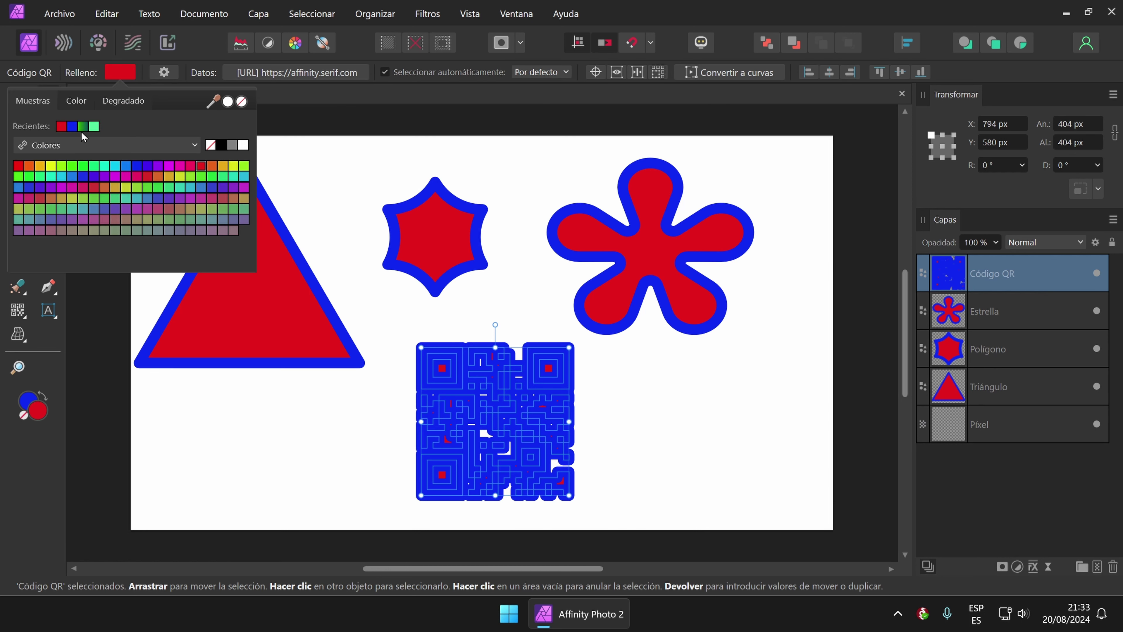
click(95, 127)
drag(484, 373, 468, 354)
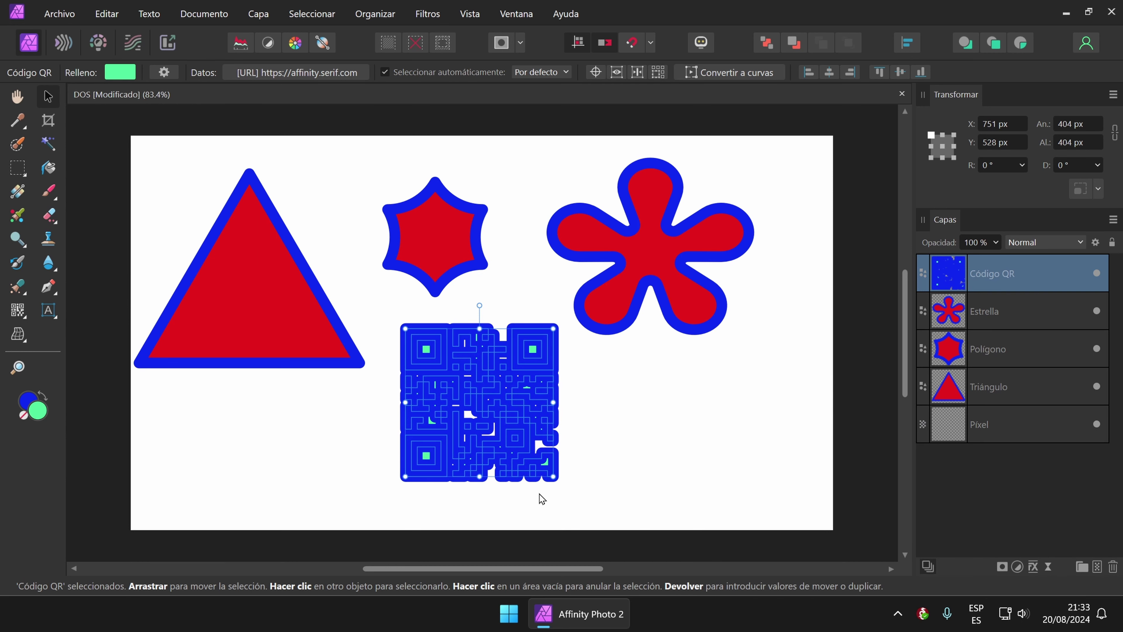
drag(553, 476, 608, 452)
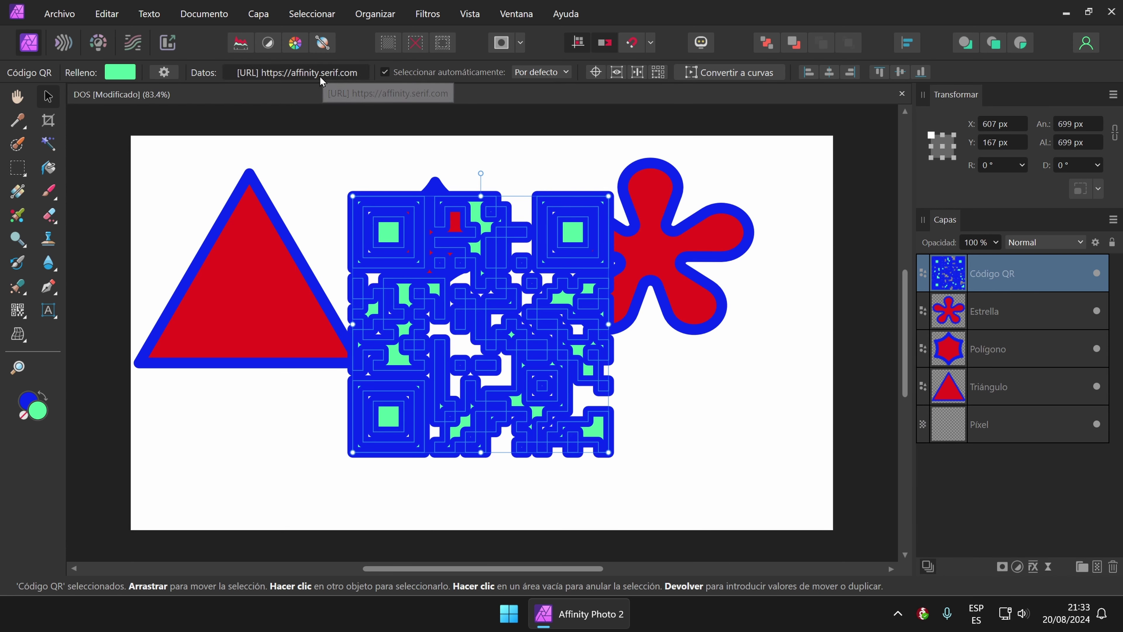
click(304, 75)
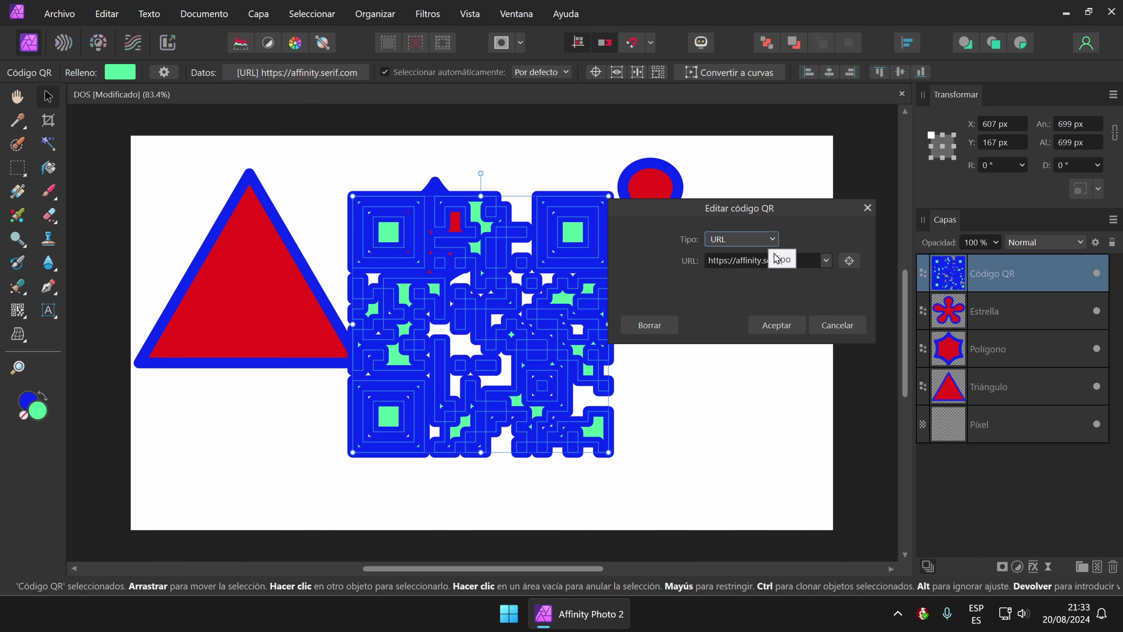
click(824, 264)
click(795, 278)
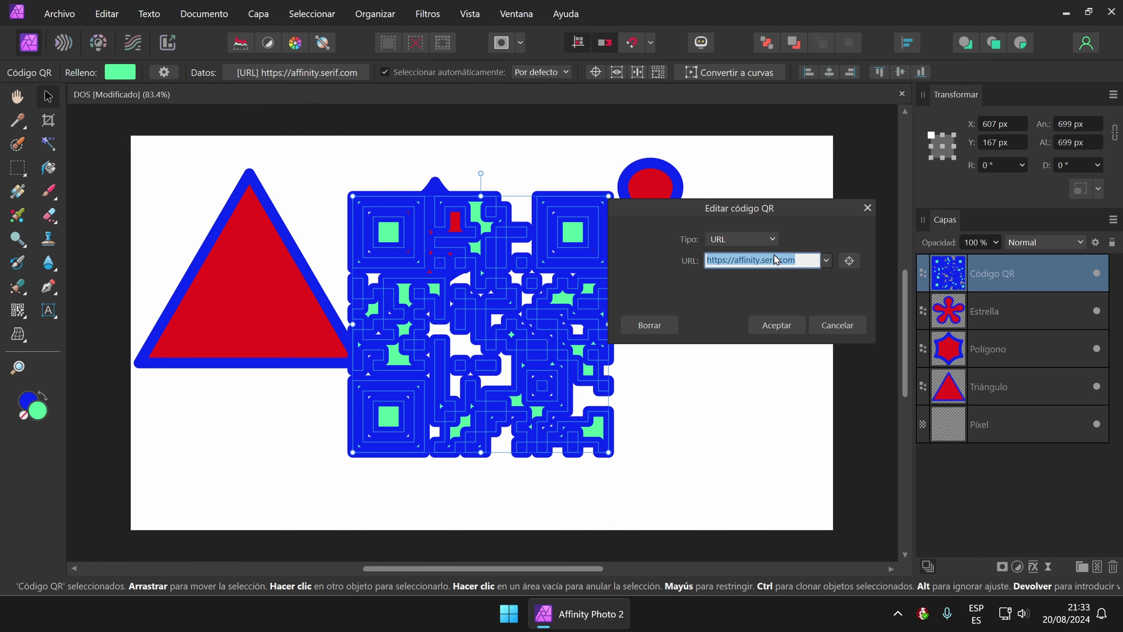
click(762, 239)
click(744, 259)
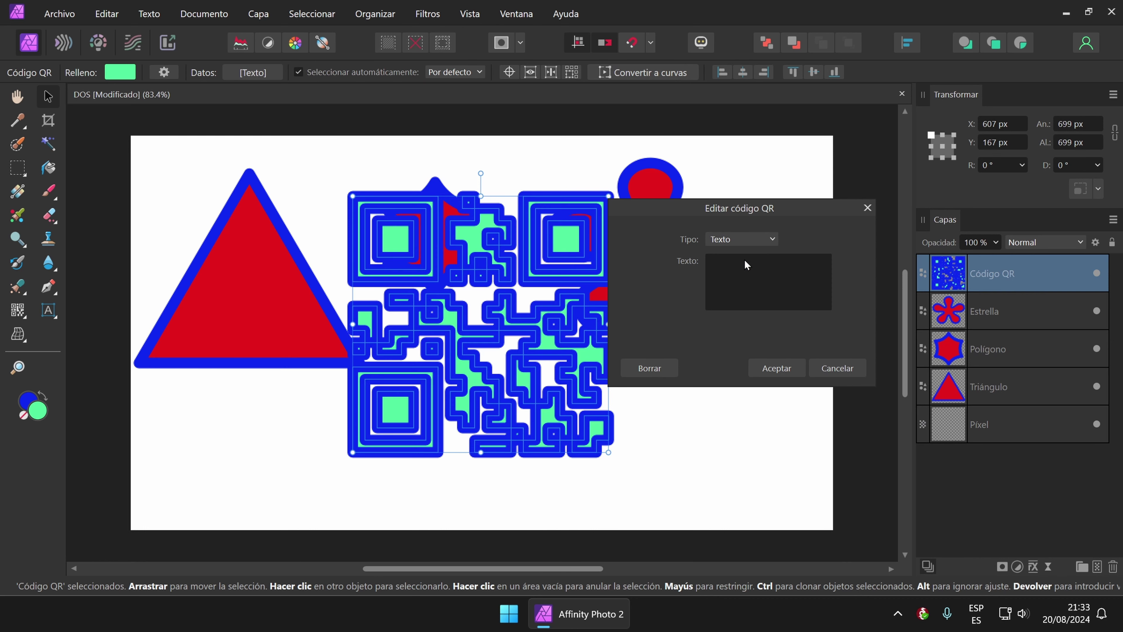
click(771, 240)
click(742, 292)
click(772, 241)
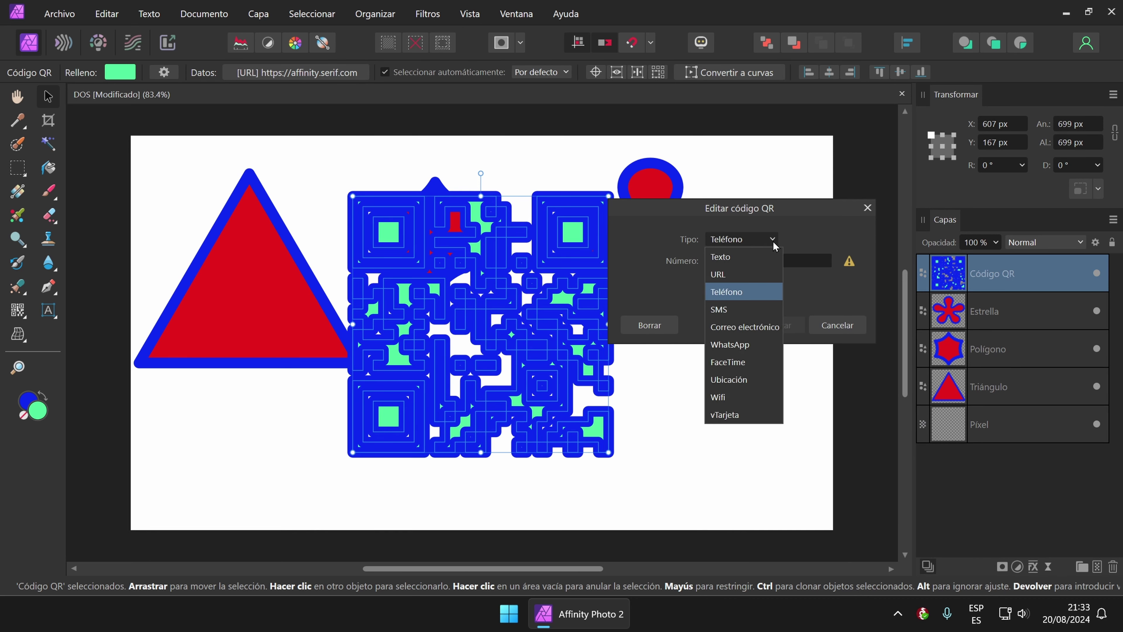
click(745, 312)
click(760, 240)
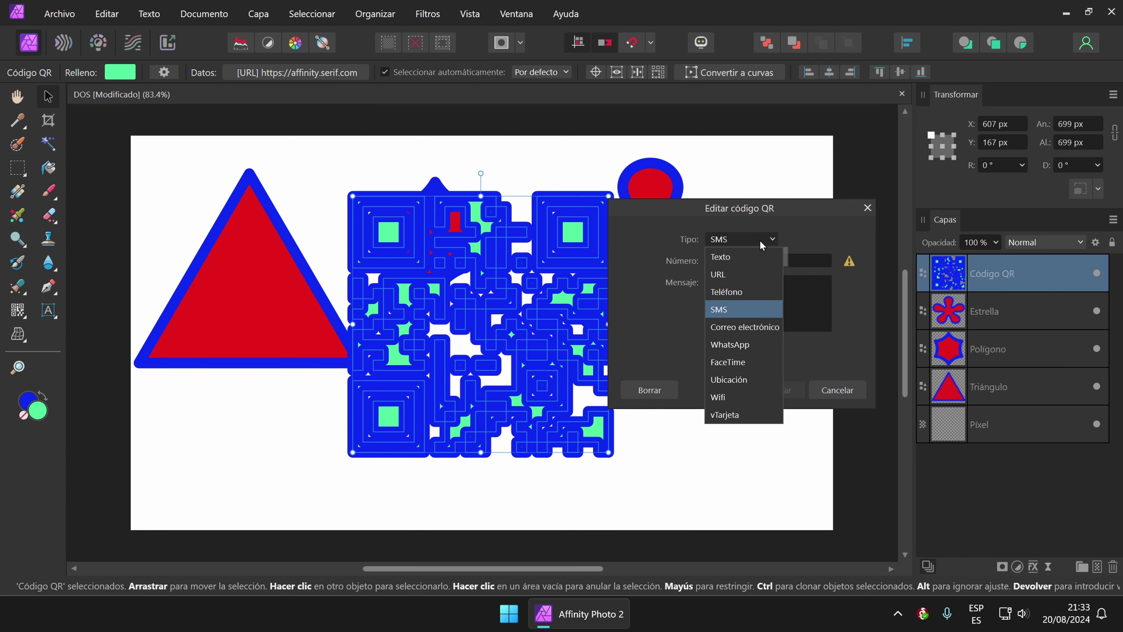
click(737, 348)
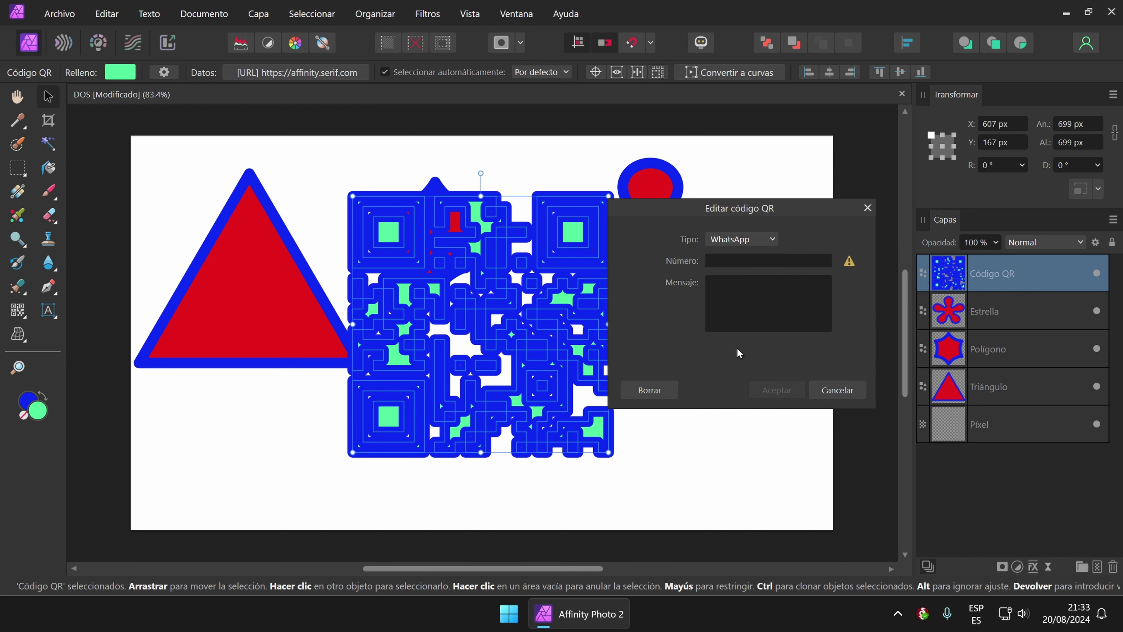
click(759, 244)
click(748, 252)
click(739, 288)
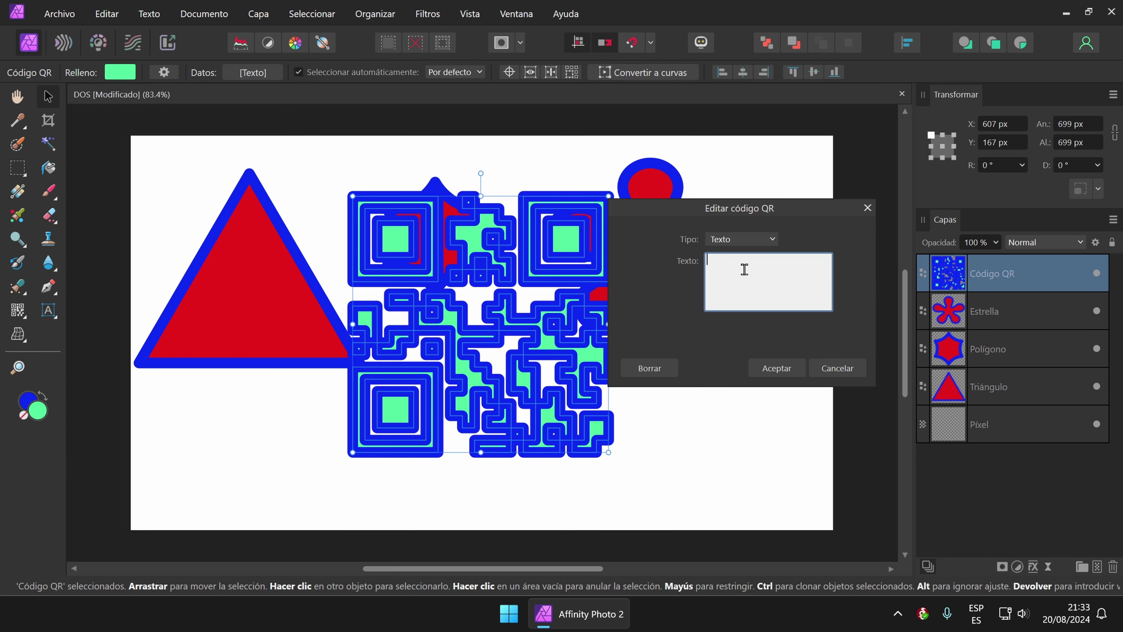
text(fasdfasdf)
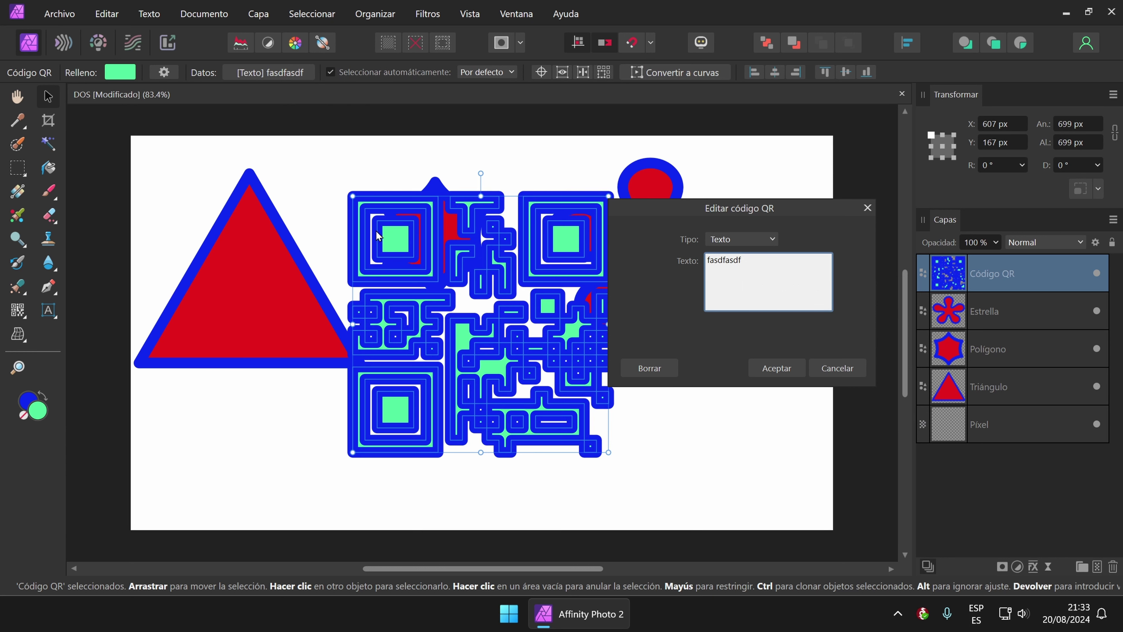
click(836, 368)
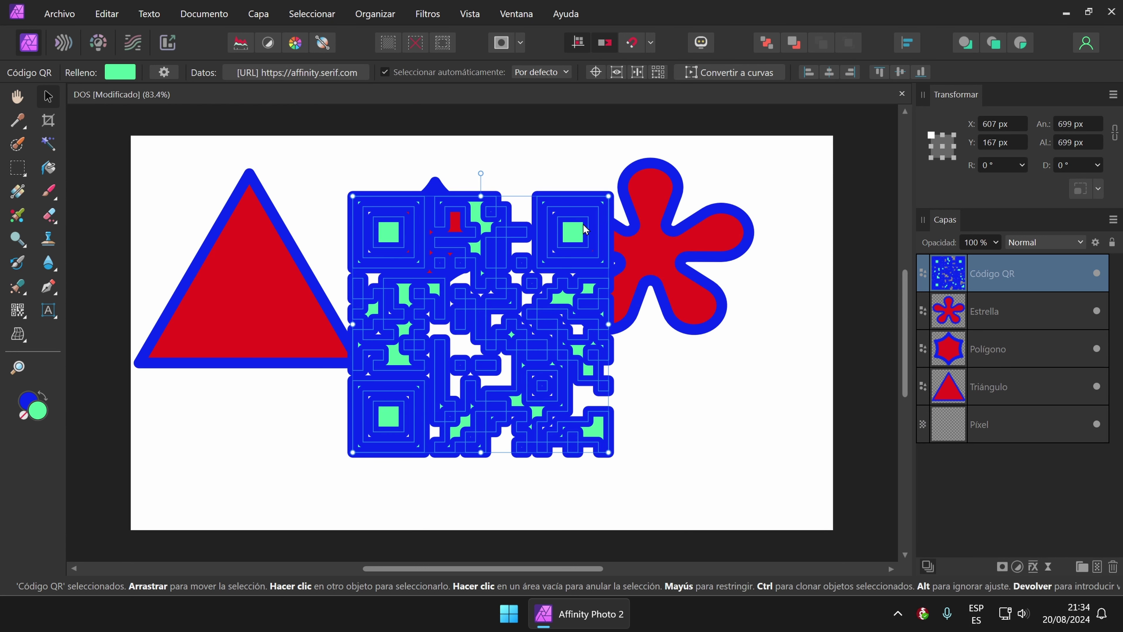
drag(579, 237, 533, 281)
Delete the QR code and remaining shapes, leaving only the Pixel layer on the canvas.
key(Delete)
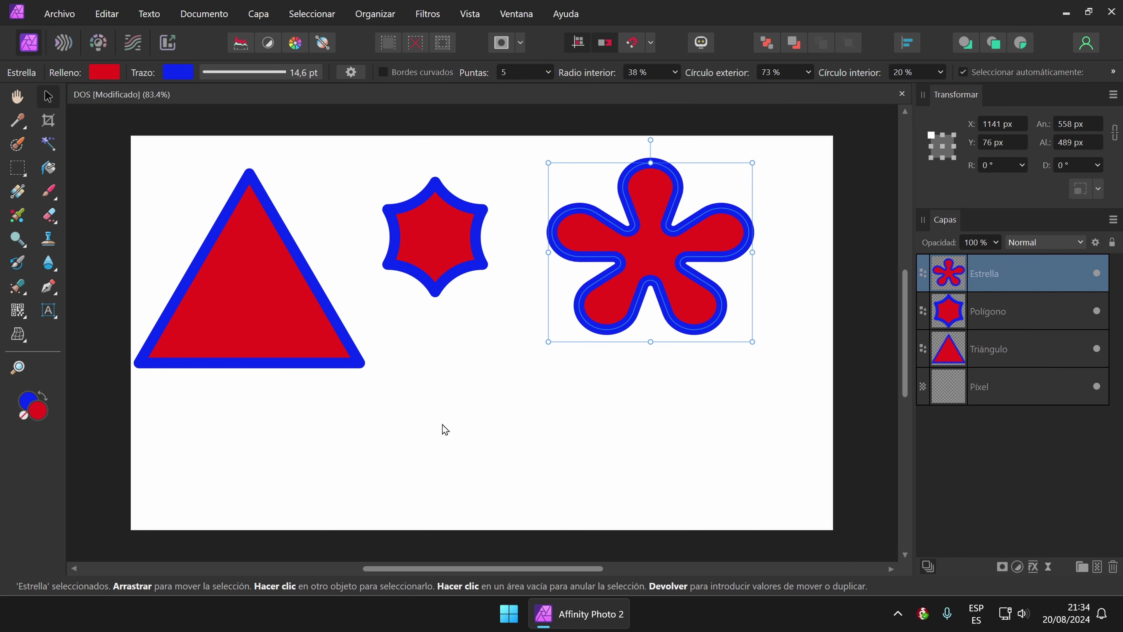
click(17, 310)
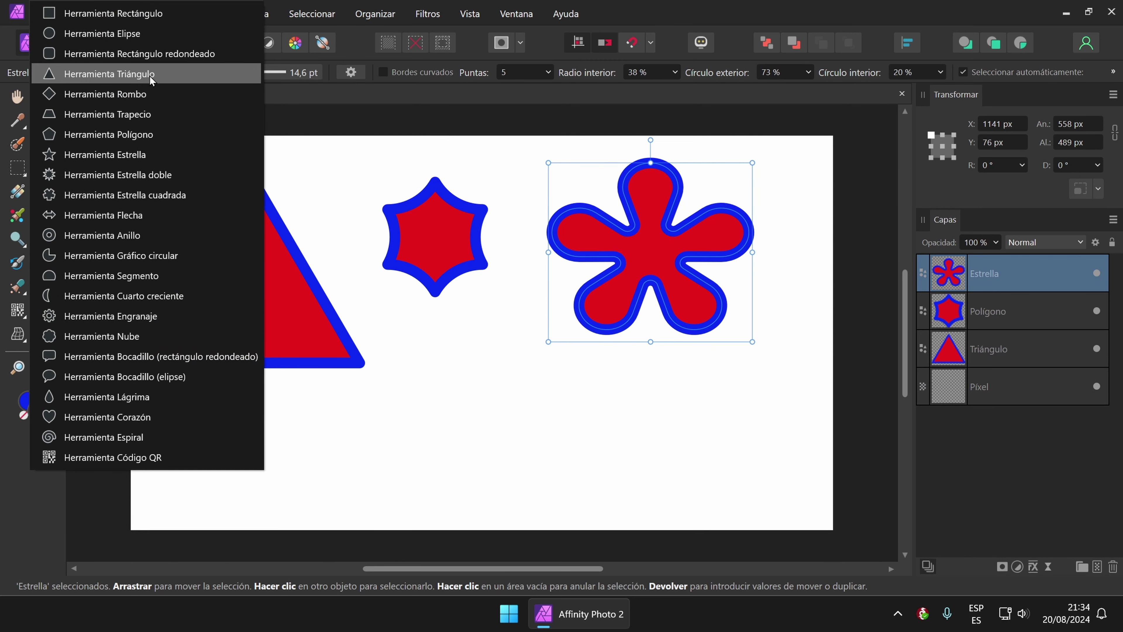
click(133, 13)
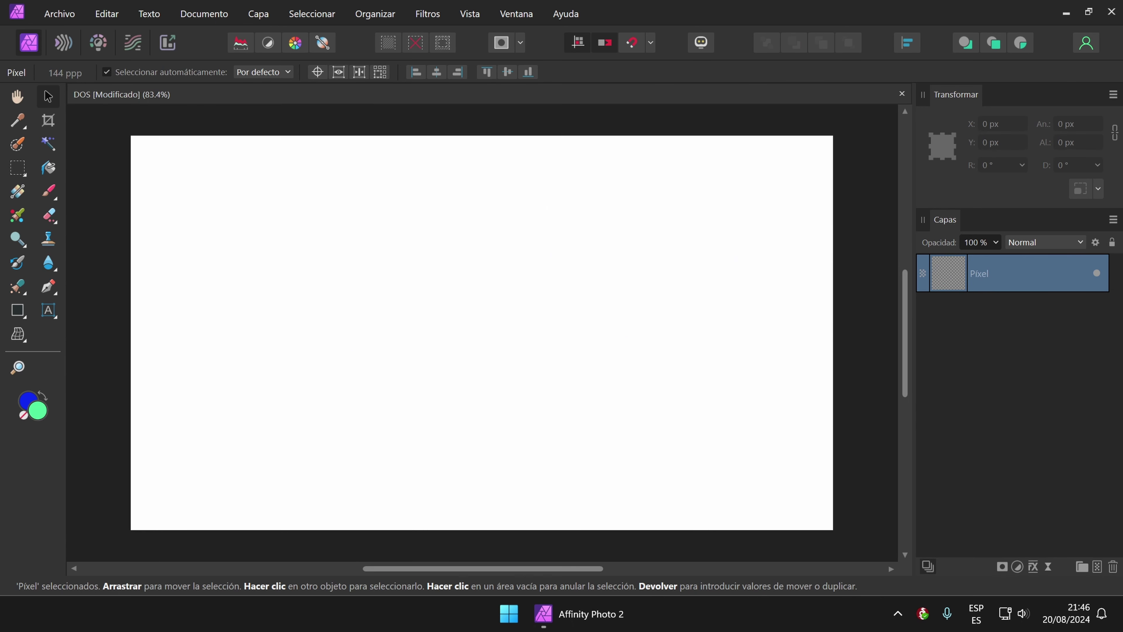
click(52, 312)
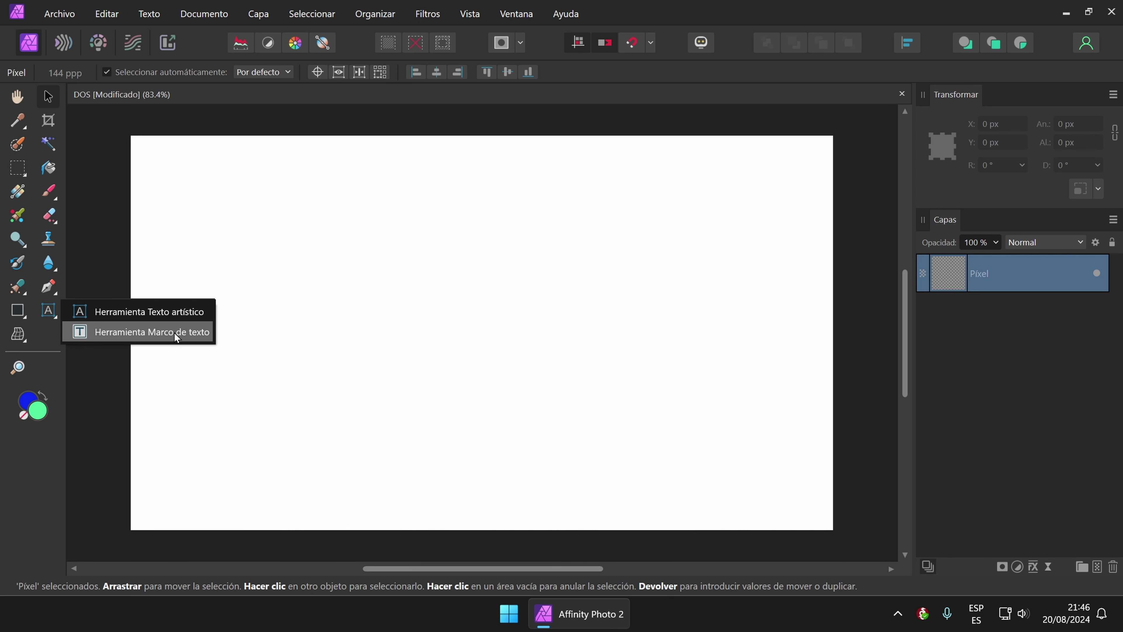
Place an Arial 12 pt artistic text line reading 'Hl texto … nuestro manejo de documento.'.
click(179, 316)
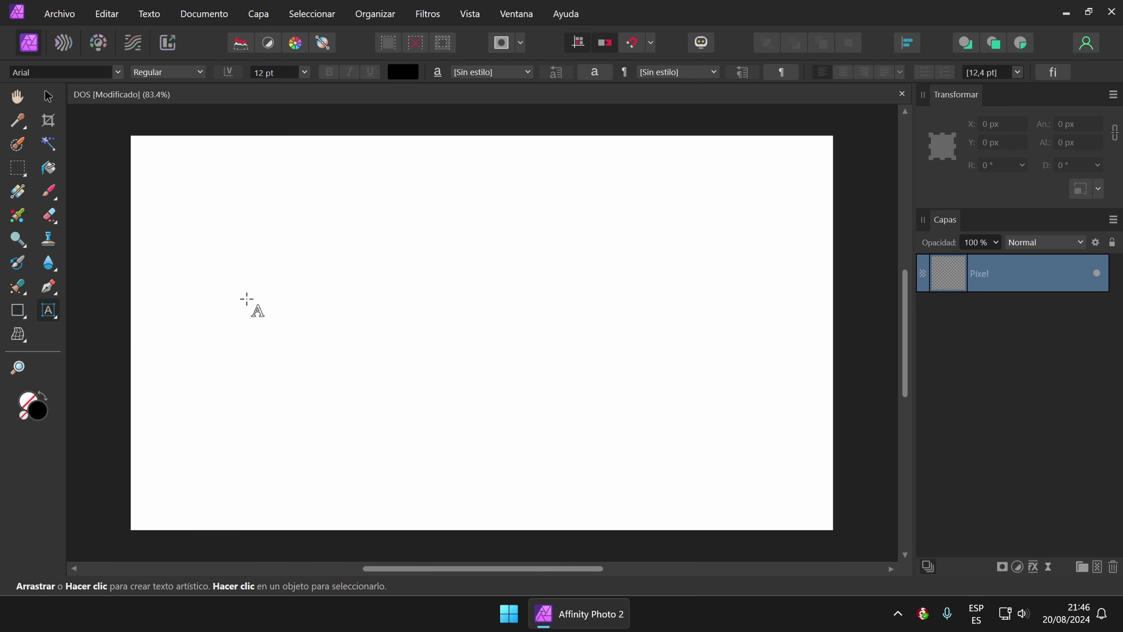
click(235, 257)
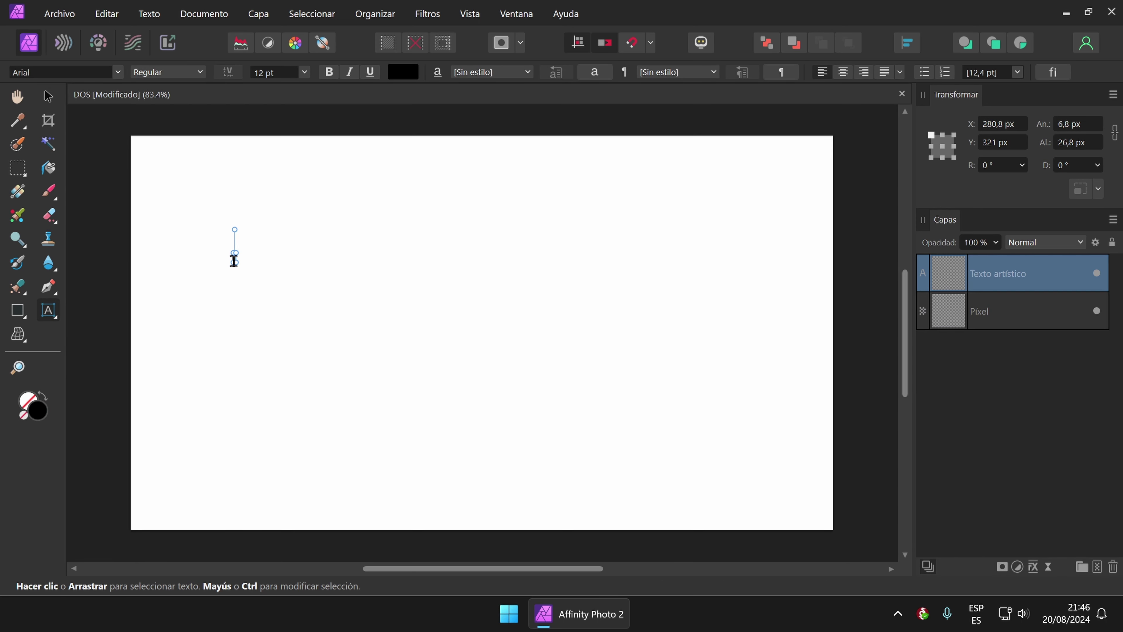
text(H)
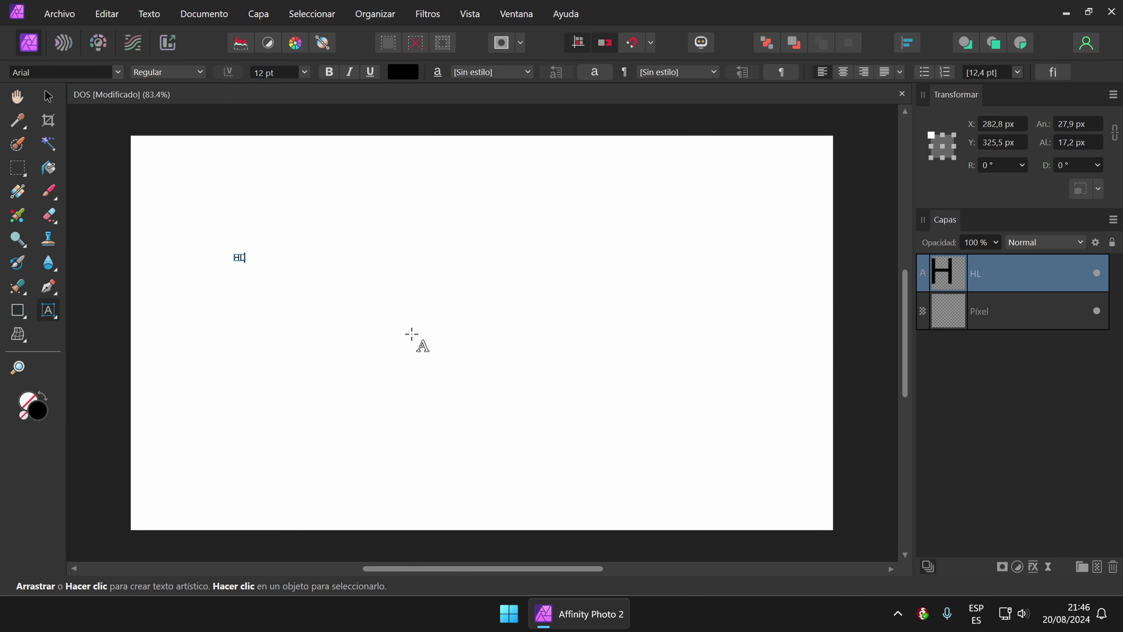
text(l texto)
key(BackSpace)
text(to que estamo)
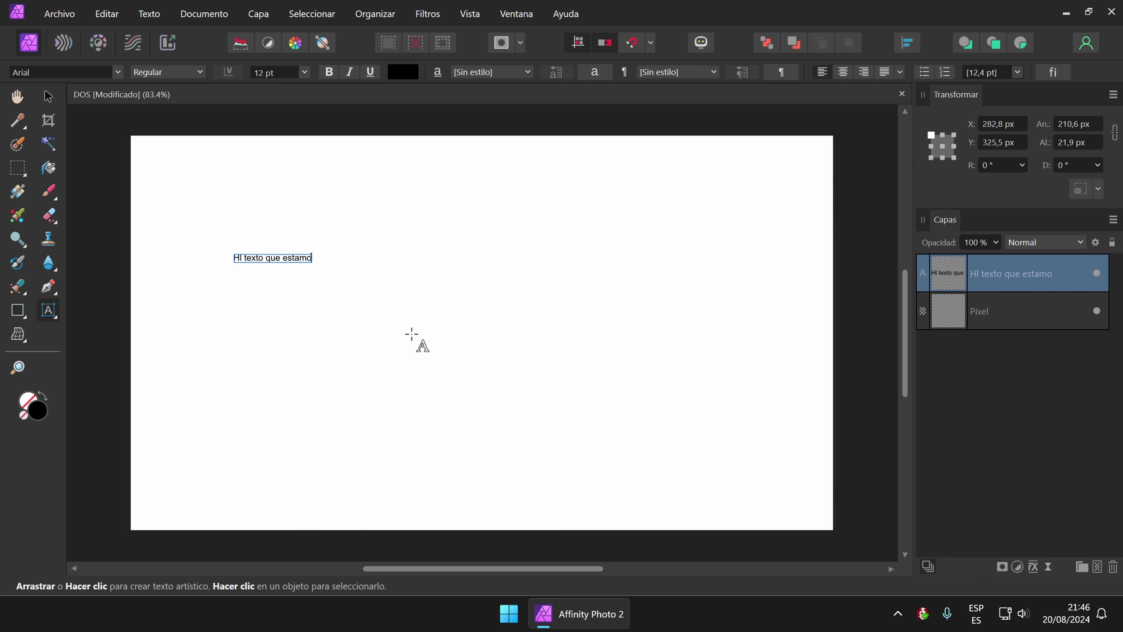
text(s mostrando )
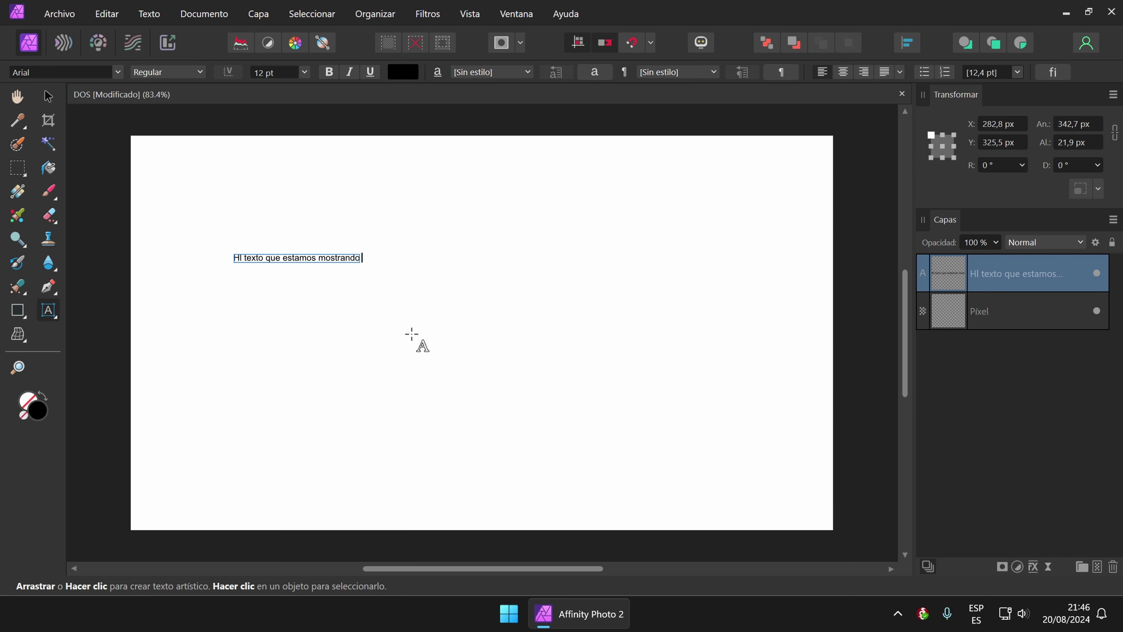
text(es una forma de ejemplicar)
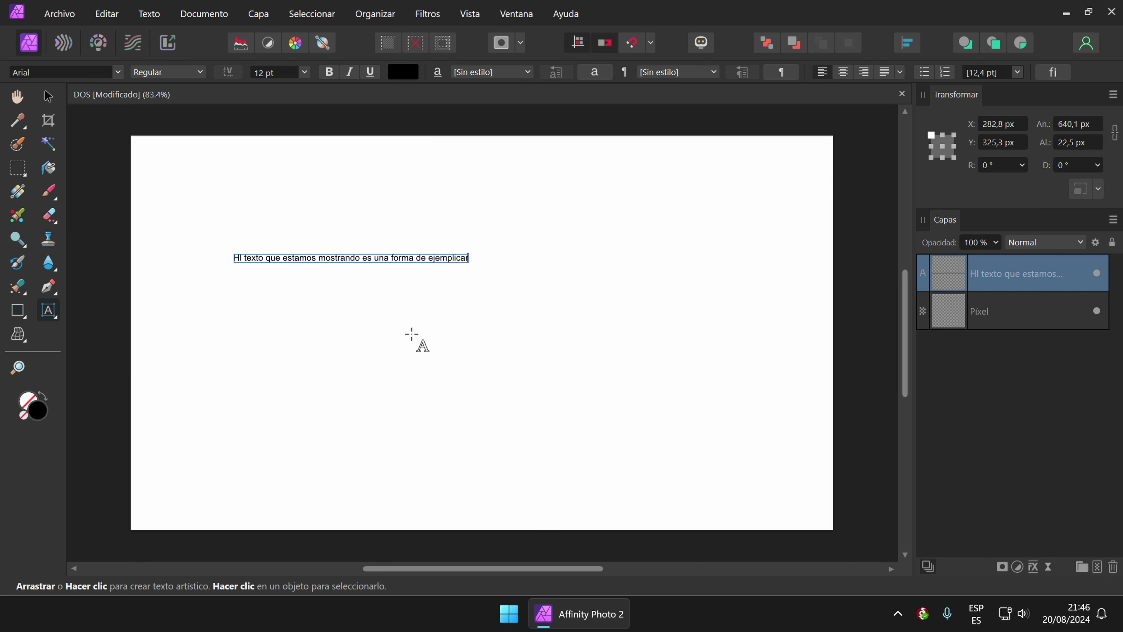
key(BackSpace)
key(BackSpace)
text(ficar nuestro manejo de)
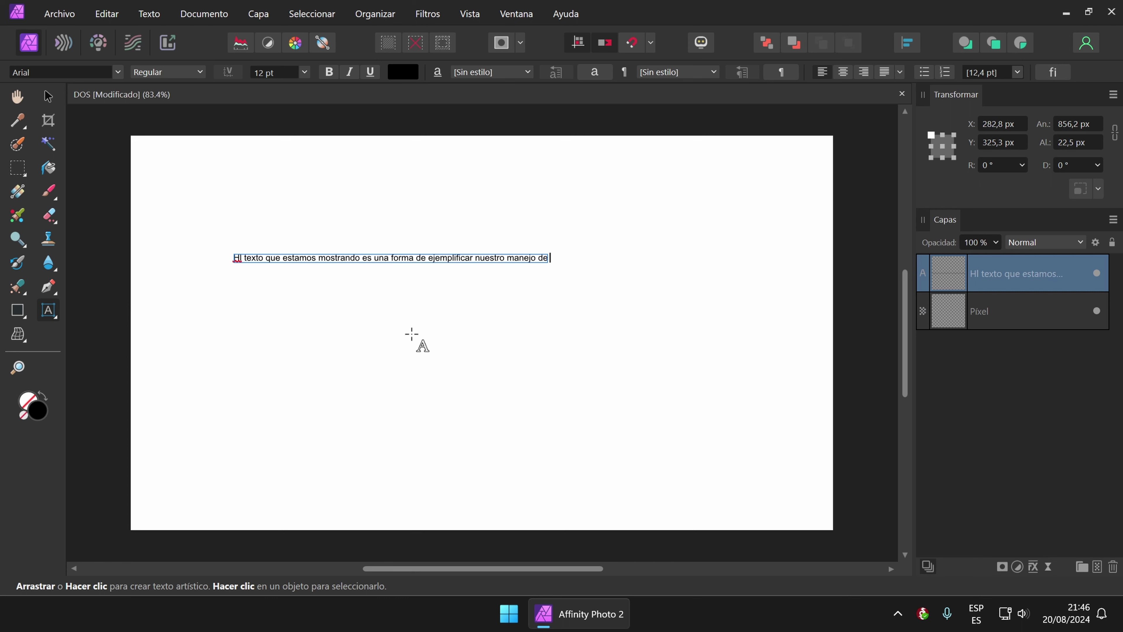
text( documento.)
key(Escape)
Move the text line up toward the top left of the page.
key(v)
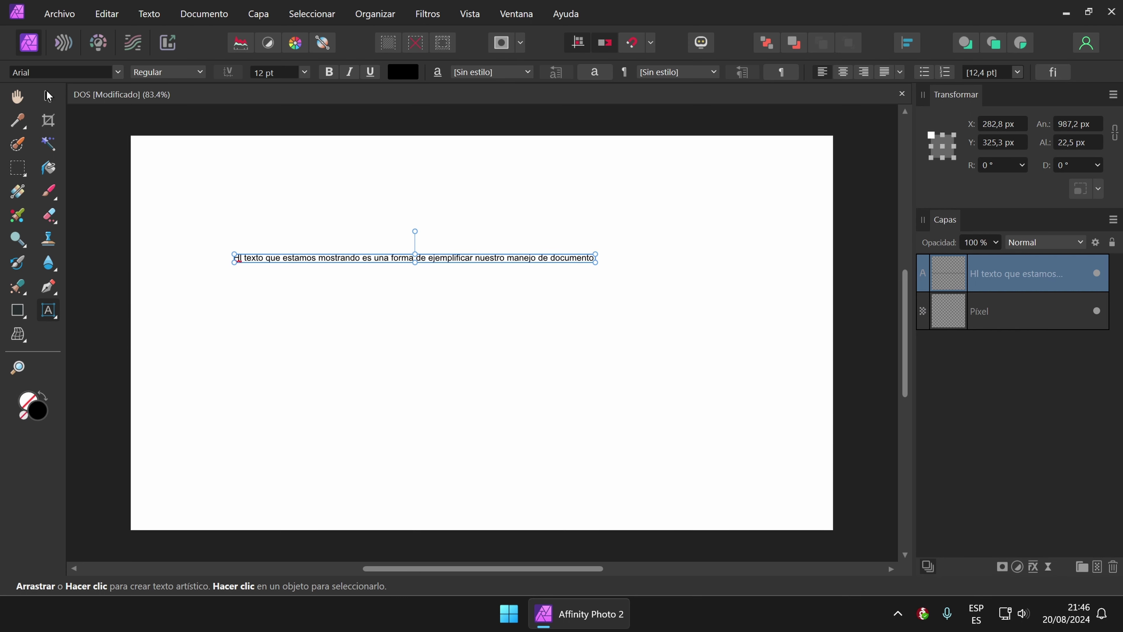
drag(336, 265, 337, 283)
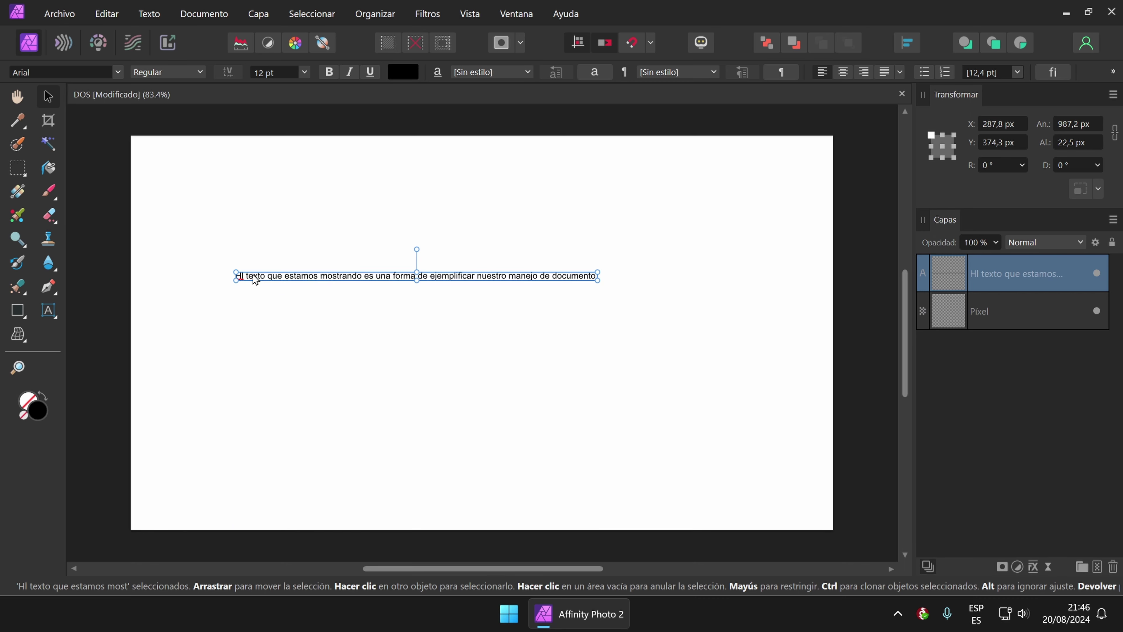
drag(588, 283, 513, 198)
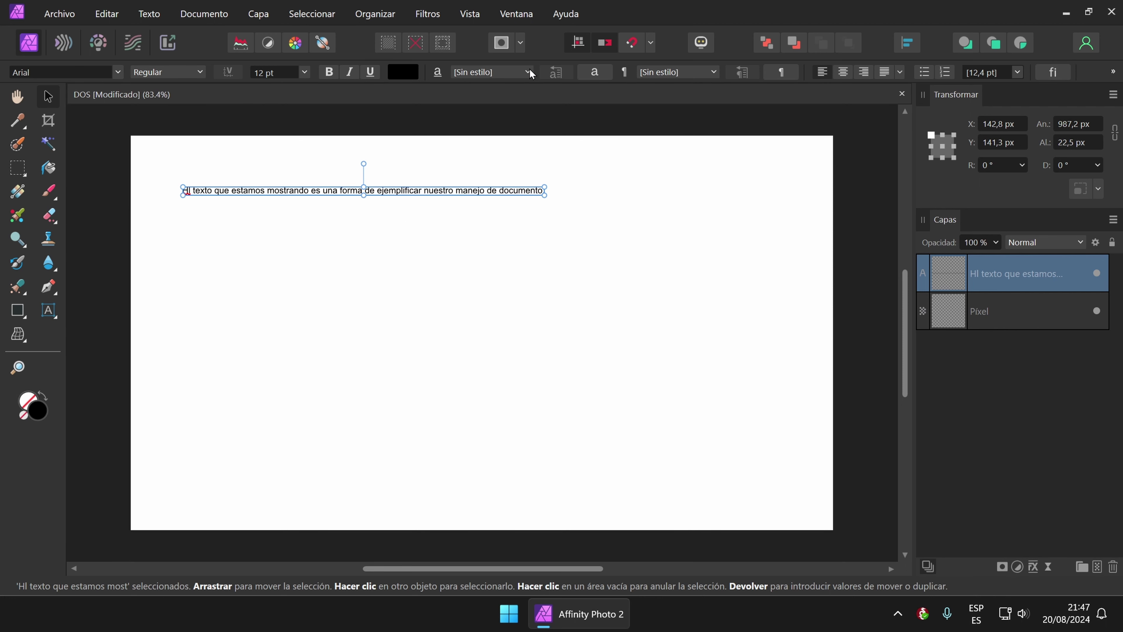
Check the paragraph settings, then bring up the Ventana menu's panel list.
click(786, 73)
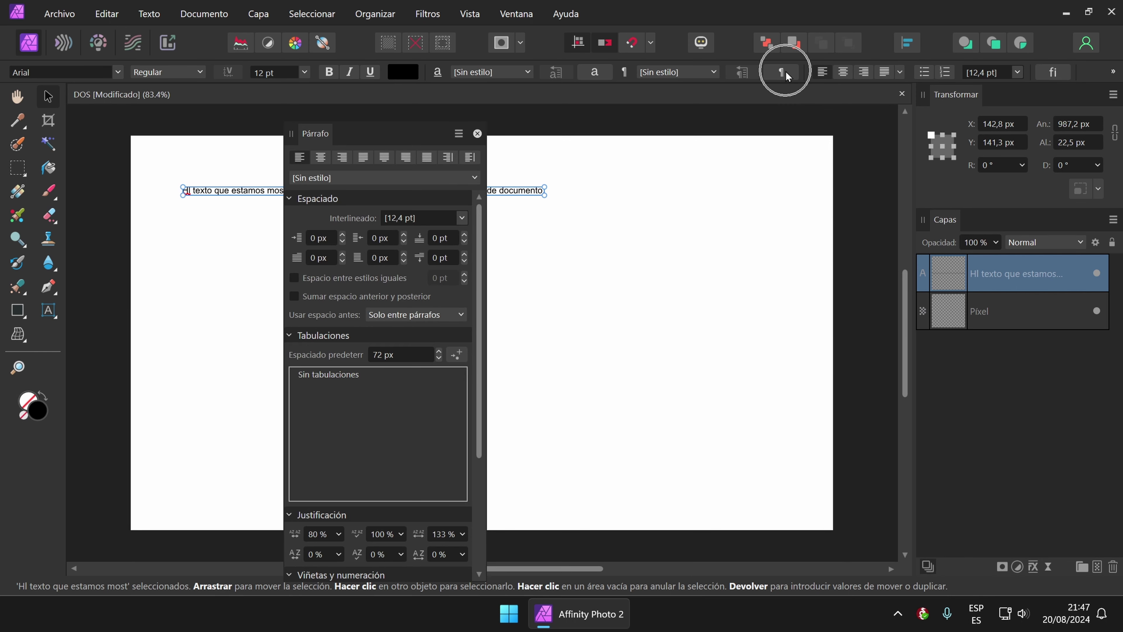
drag(394, 129, 444, 126)
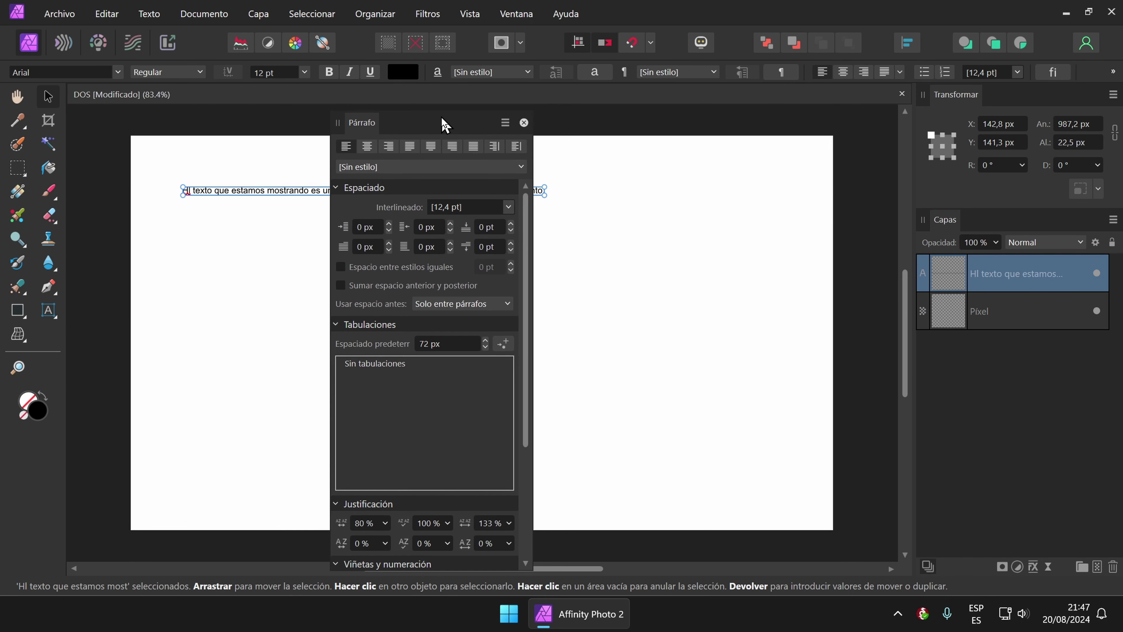
click(523, 123)
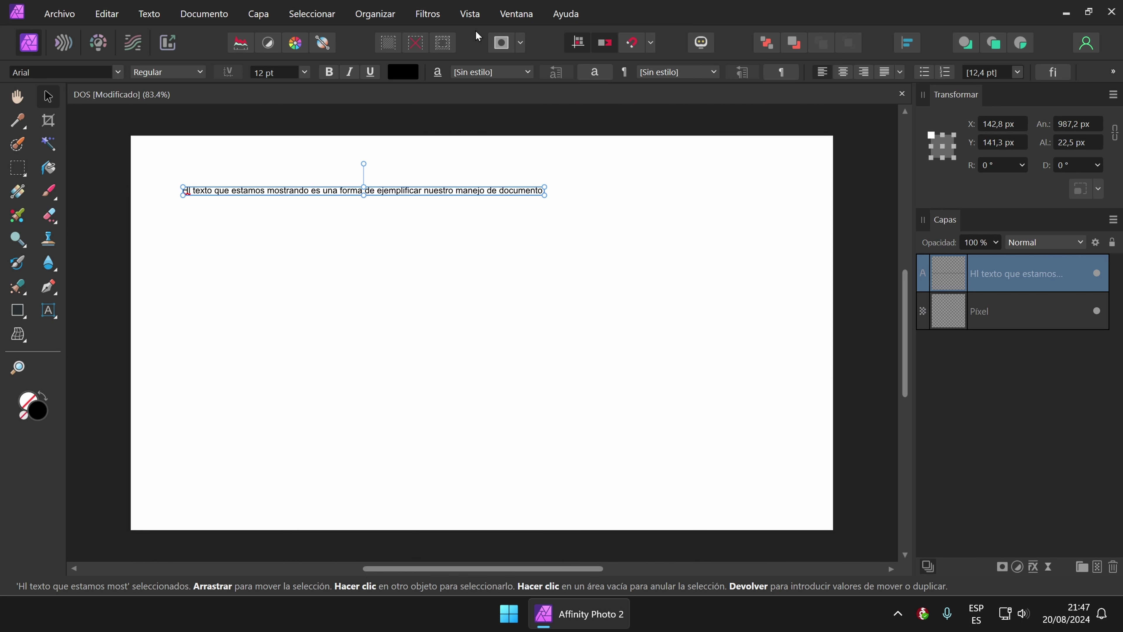
click(516, 14)
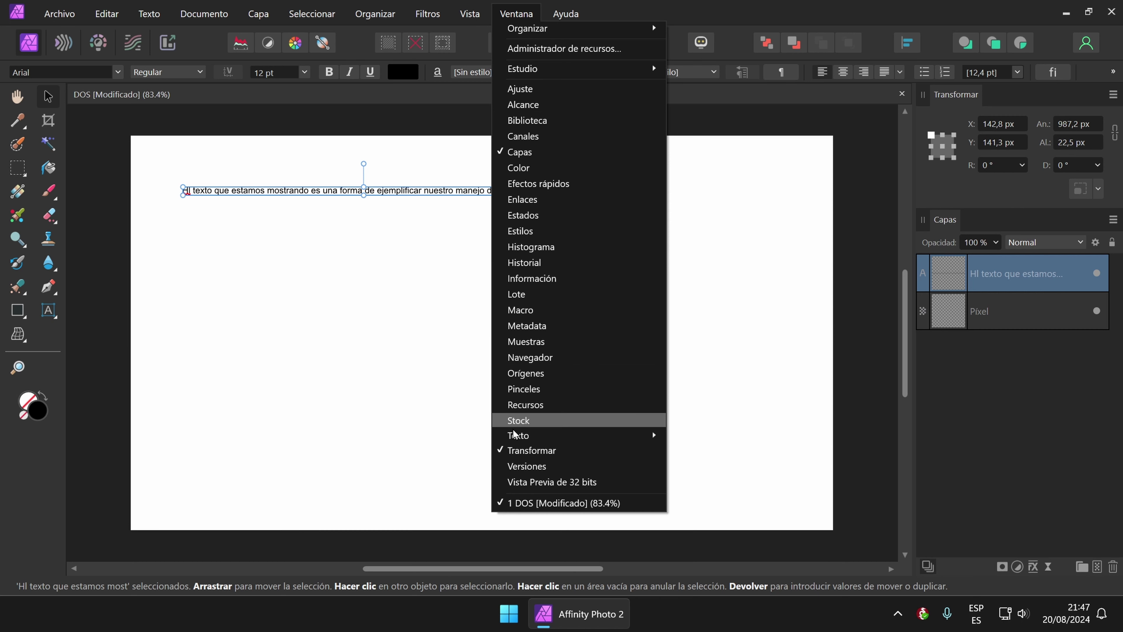
Open and close the Carácter and Párrafo panels from Ventana > Texto.
mouse_move(519, 434)
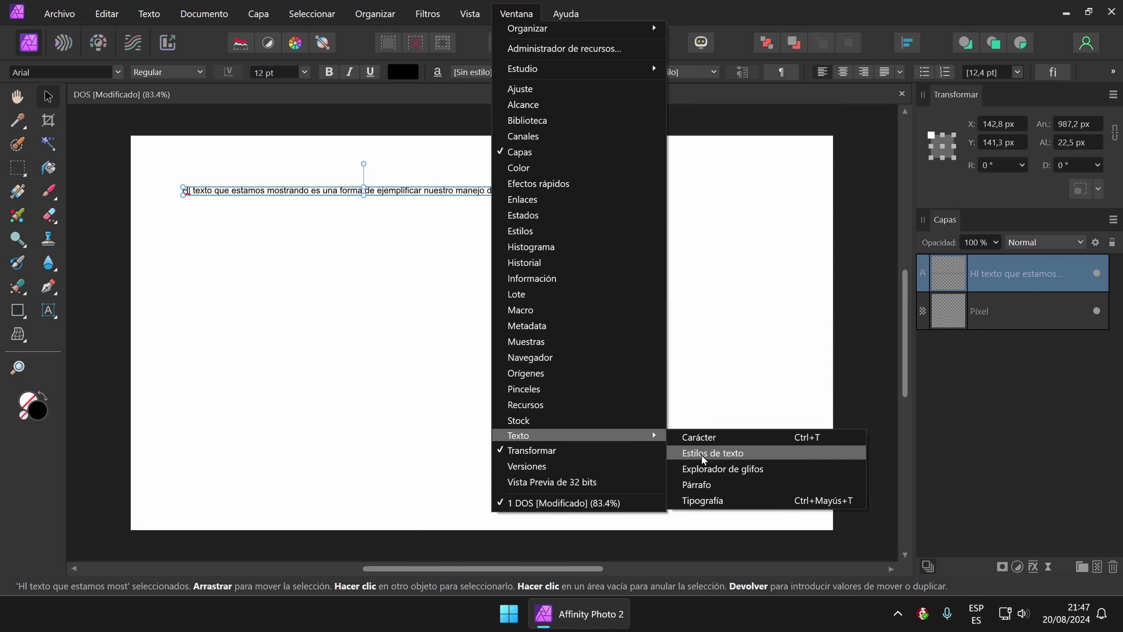
click(707, 437)
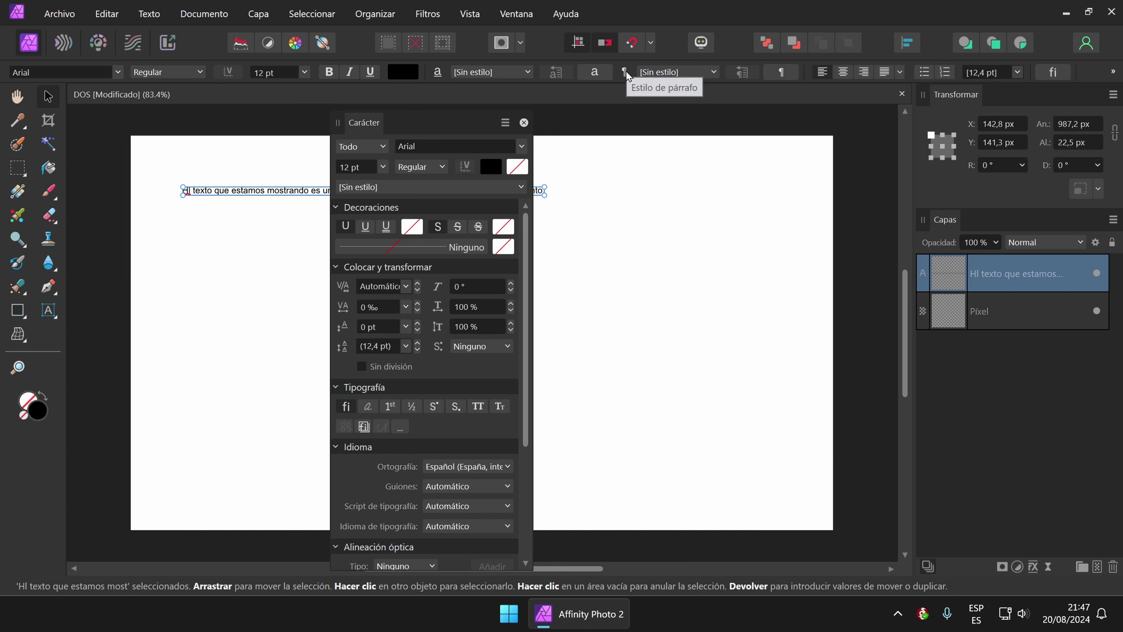
click(524, 123)
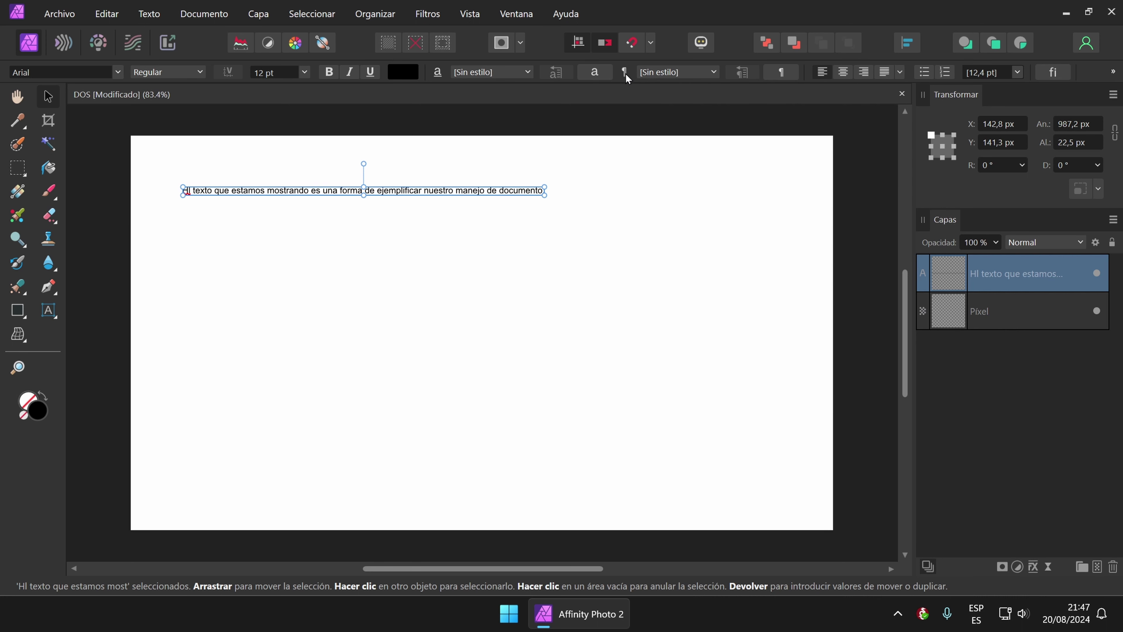
click(778, 72)
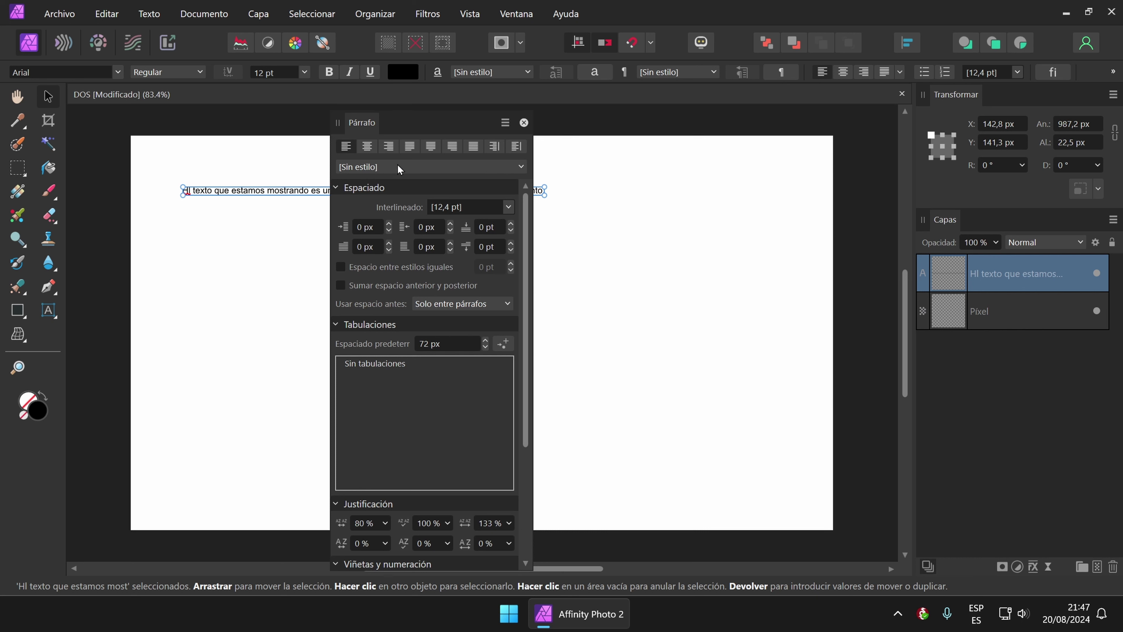
click(524, 123)
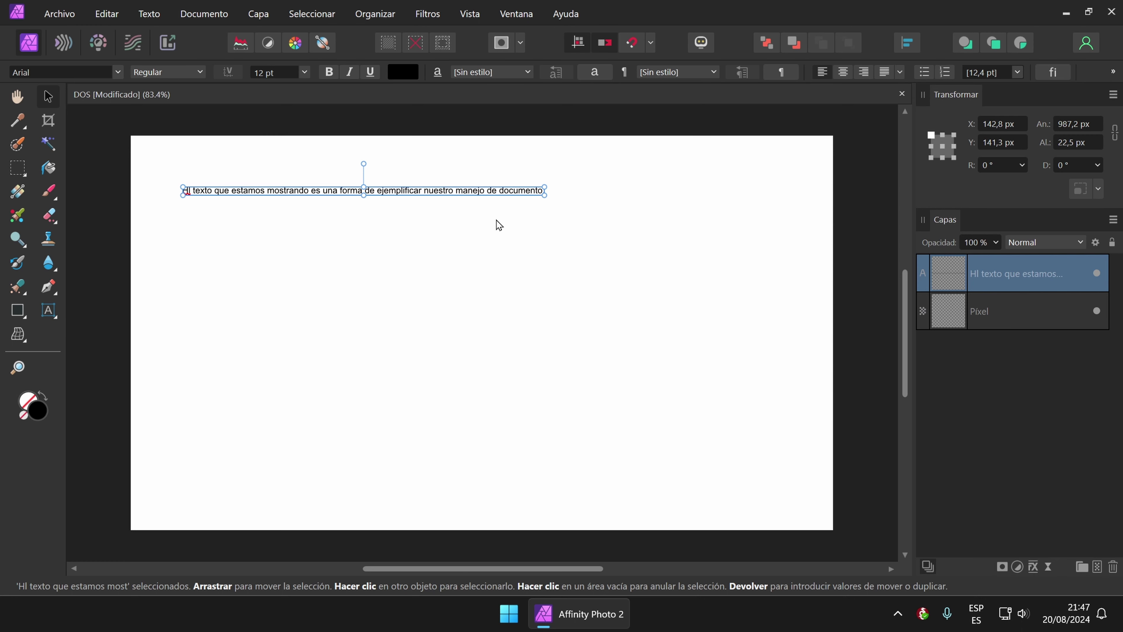
Shift the text line to X 159,8 px, Y 163,3 px and reopen the Ventana panel list.
drag(437, 195, 443, 202)
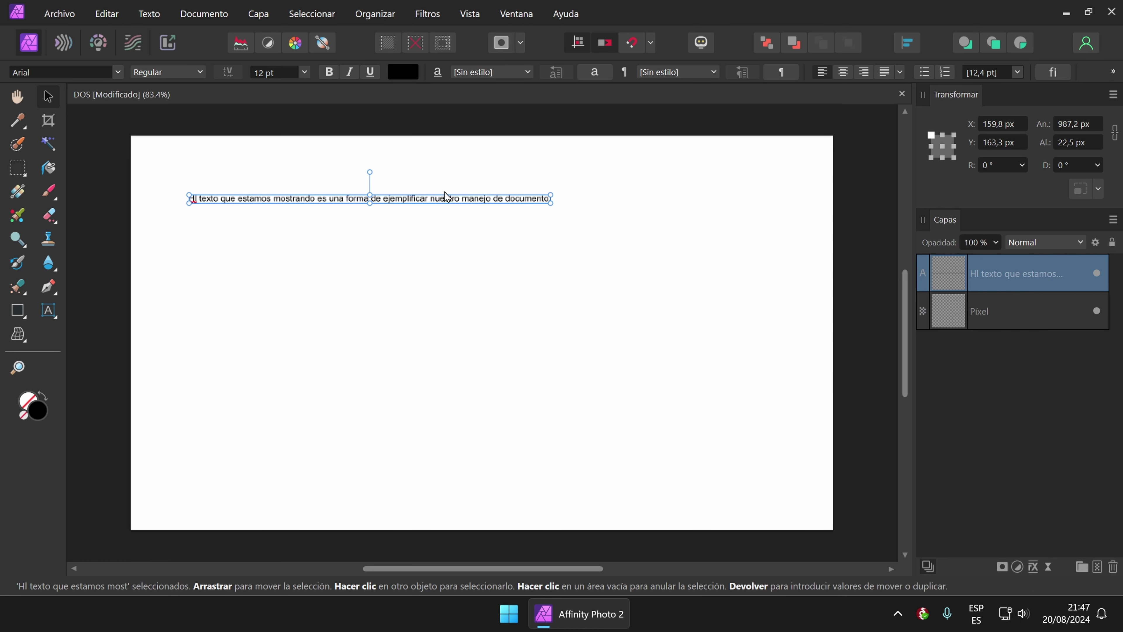
click(1114, 73)
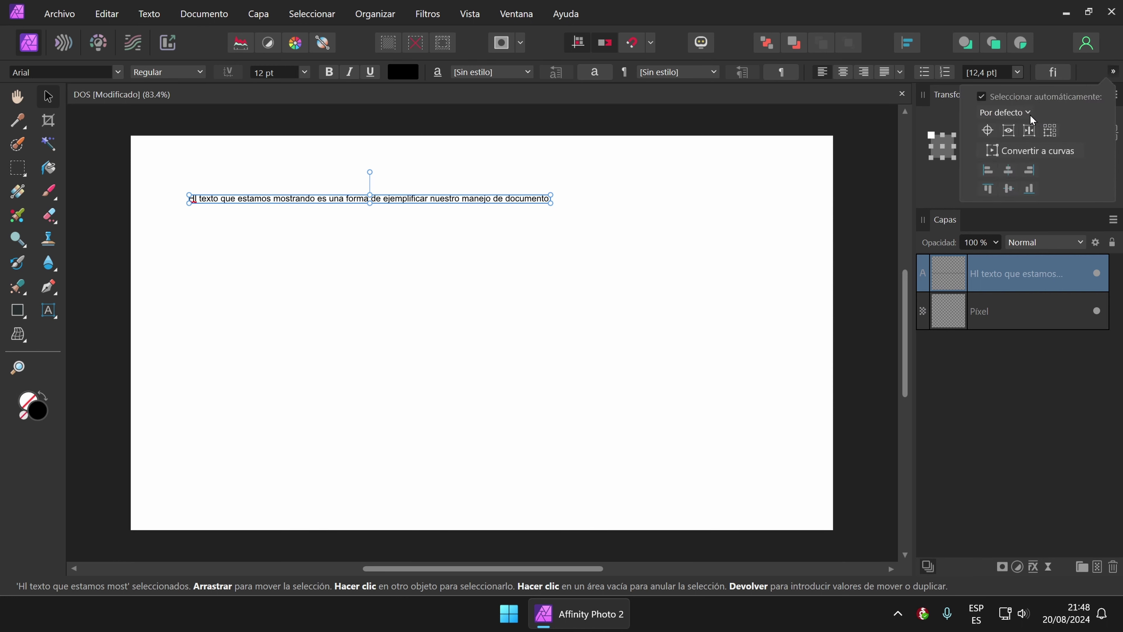
click(516, 13)
click(516, 14)
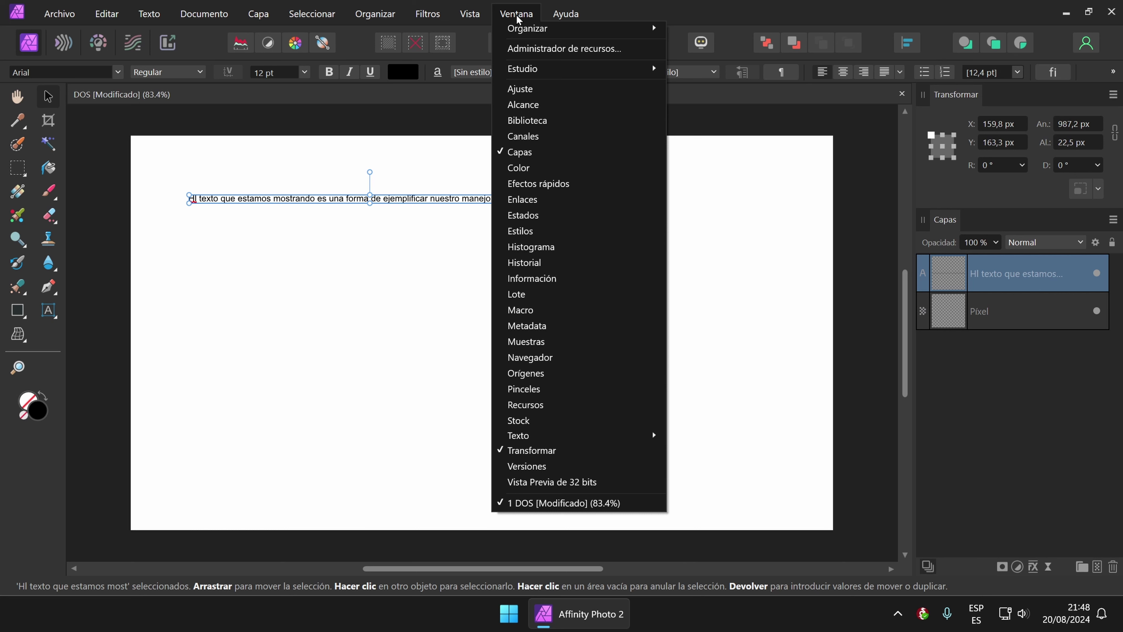
Dock the Carácter panel beside Transformar and zoom out to see the whole page.
mouse_move(562, 439)
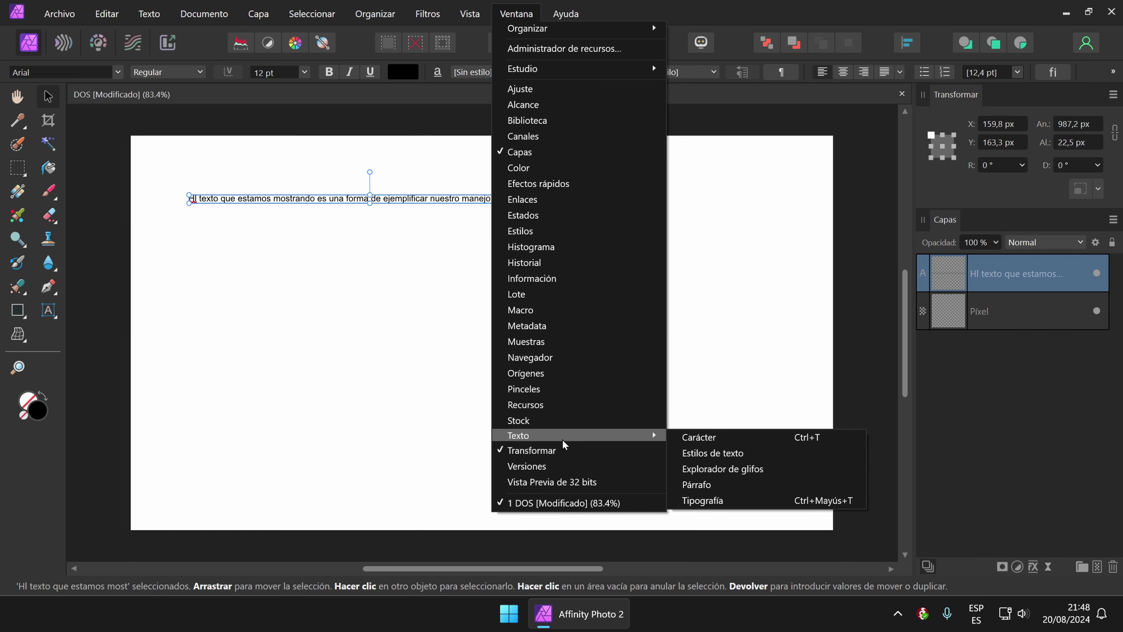
click(714, 438)
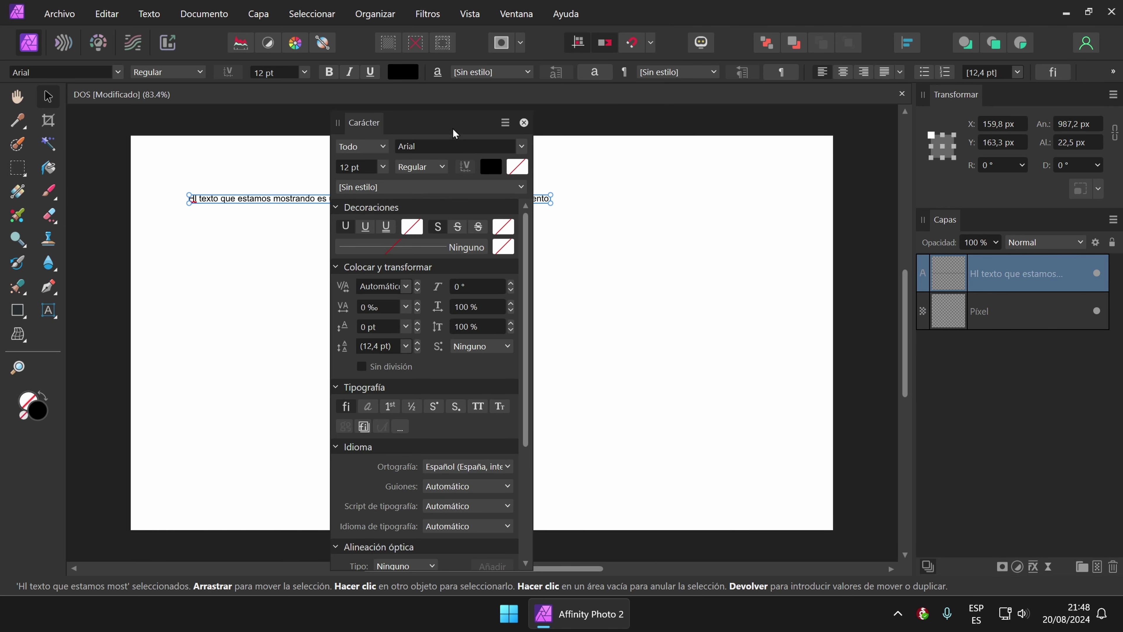
drag(454, 131, 912, 128)
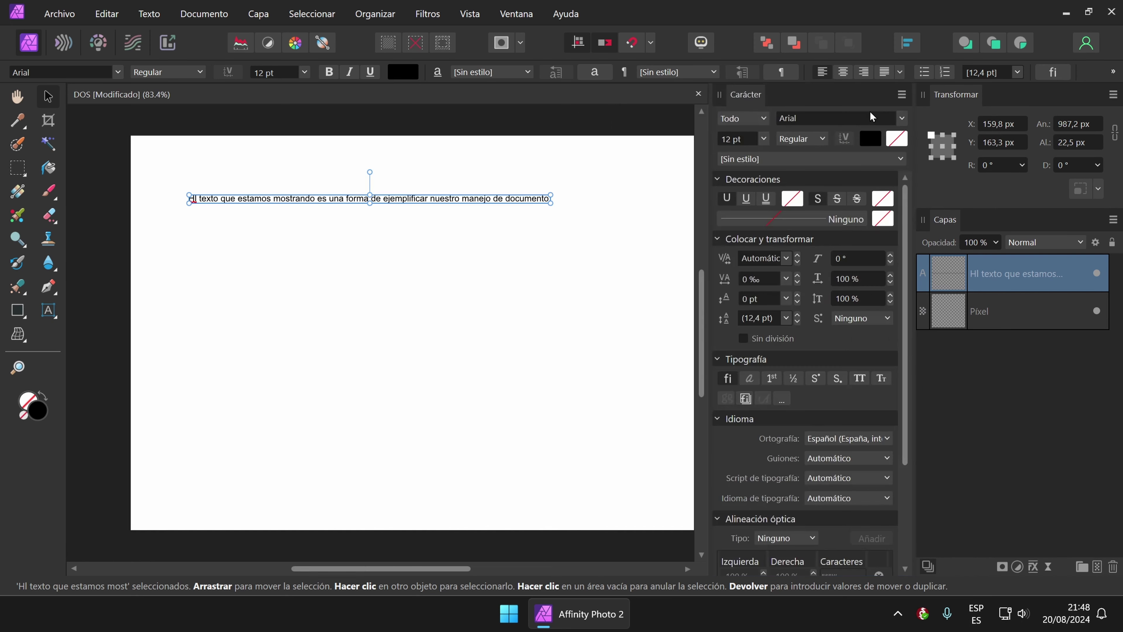
key(ctrl+minus)
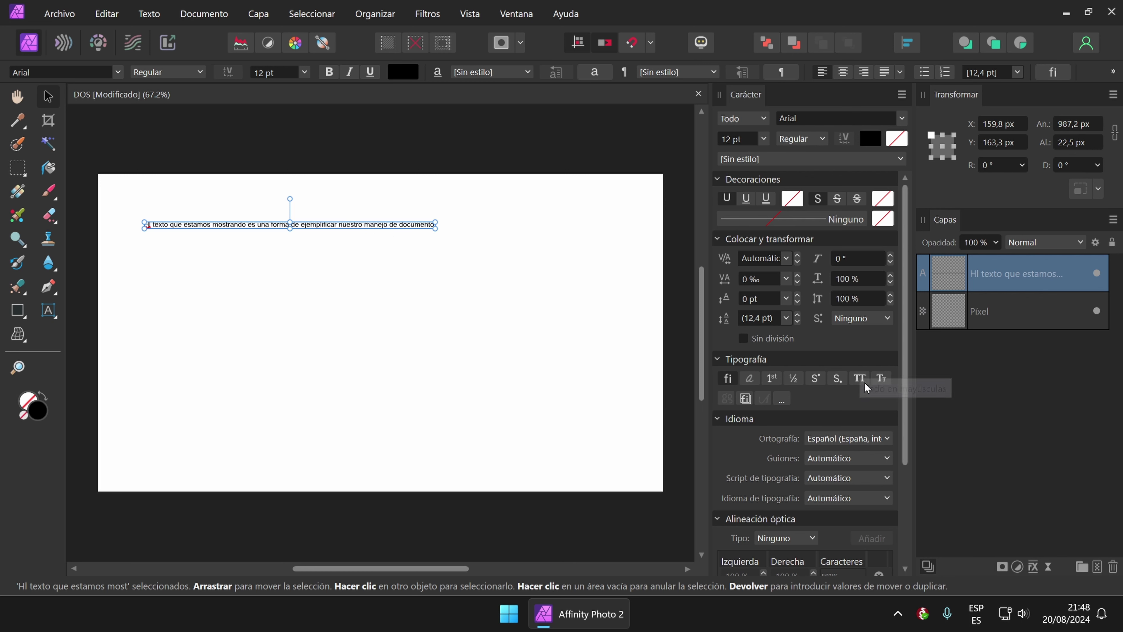
Collapse the Carácter panel's sections and move the text line to X 272,8, Y 191,3 px.
click(717, 358)
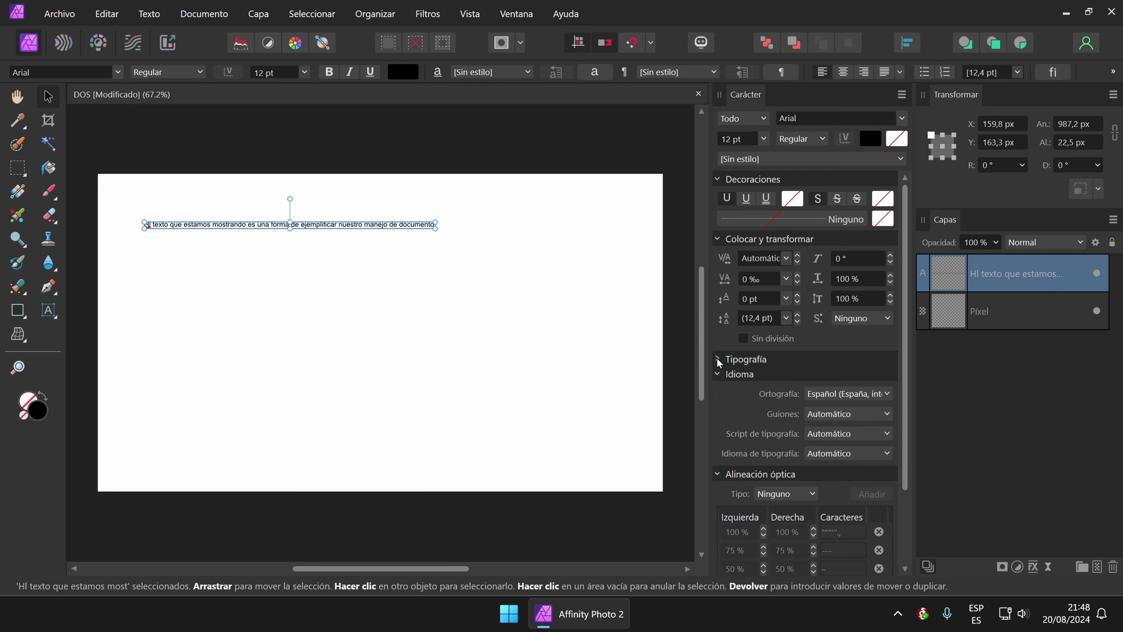
click(715, 374)
click(716, 390)
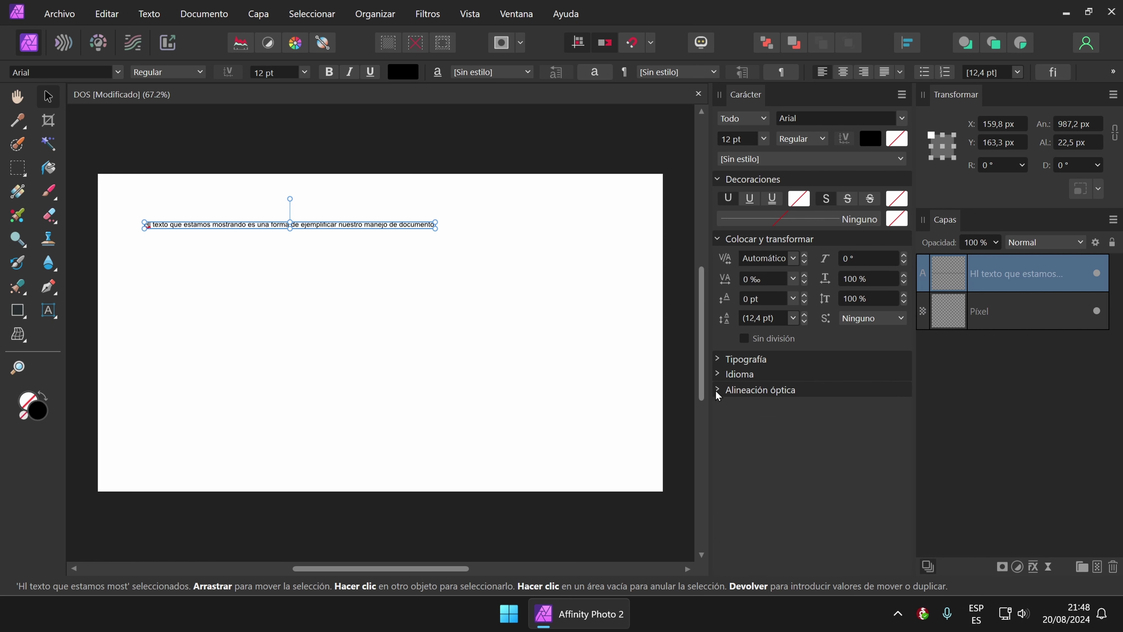
click(717, 239)
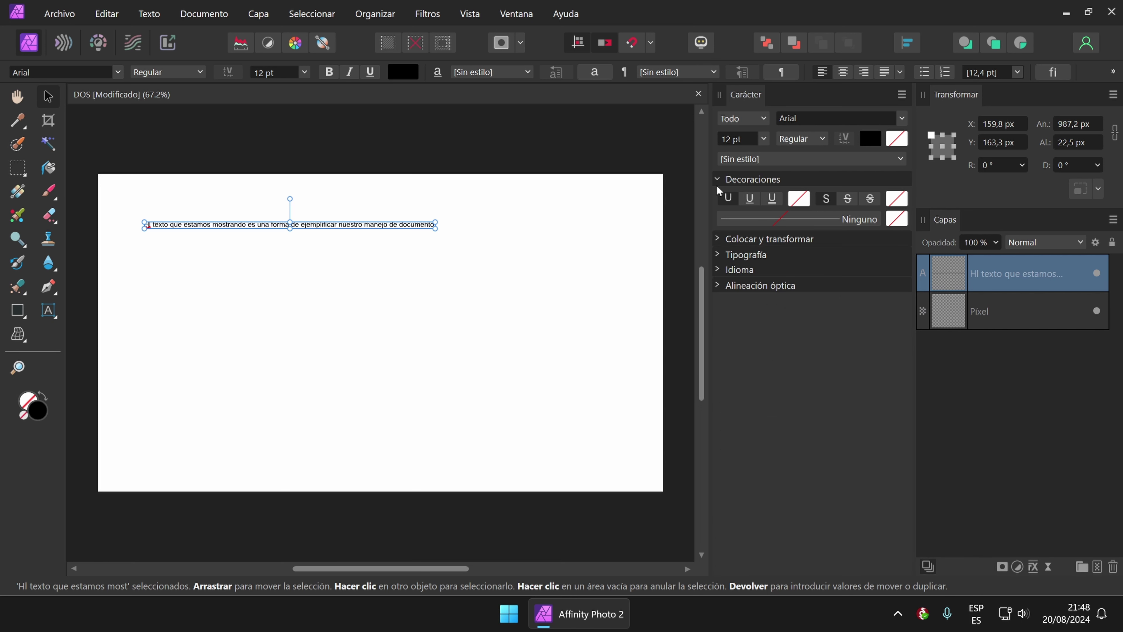
click(718, 179)
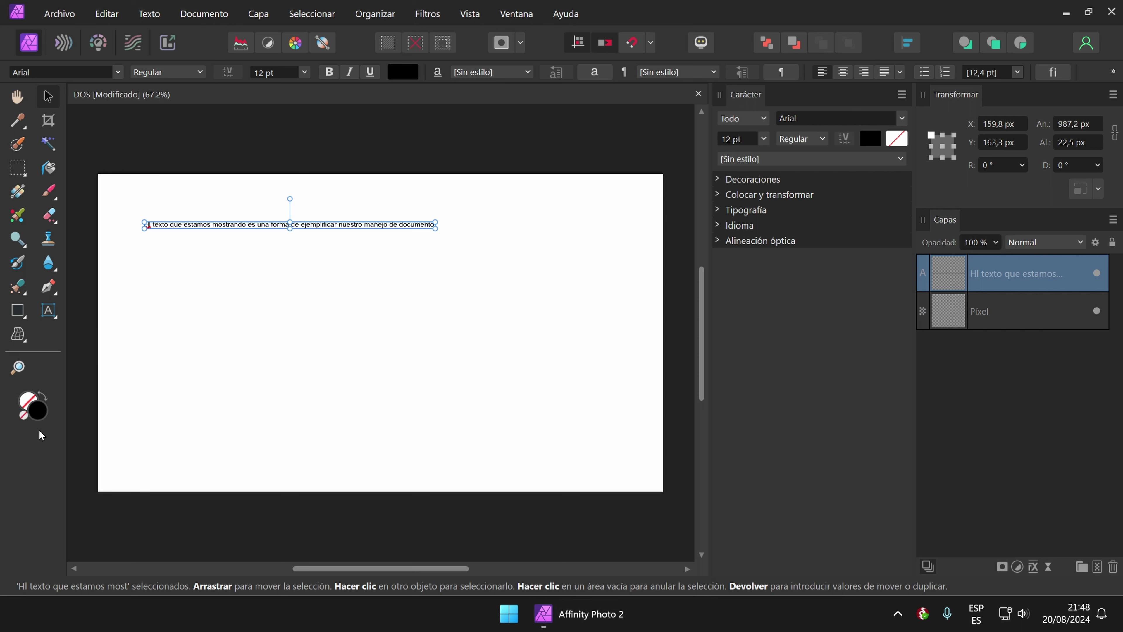
drag(336, 226, 369, 245)
Pick Century Gothic from the Carácter panel's font family list for the text line.
click(1012, 278)
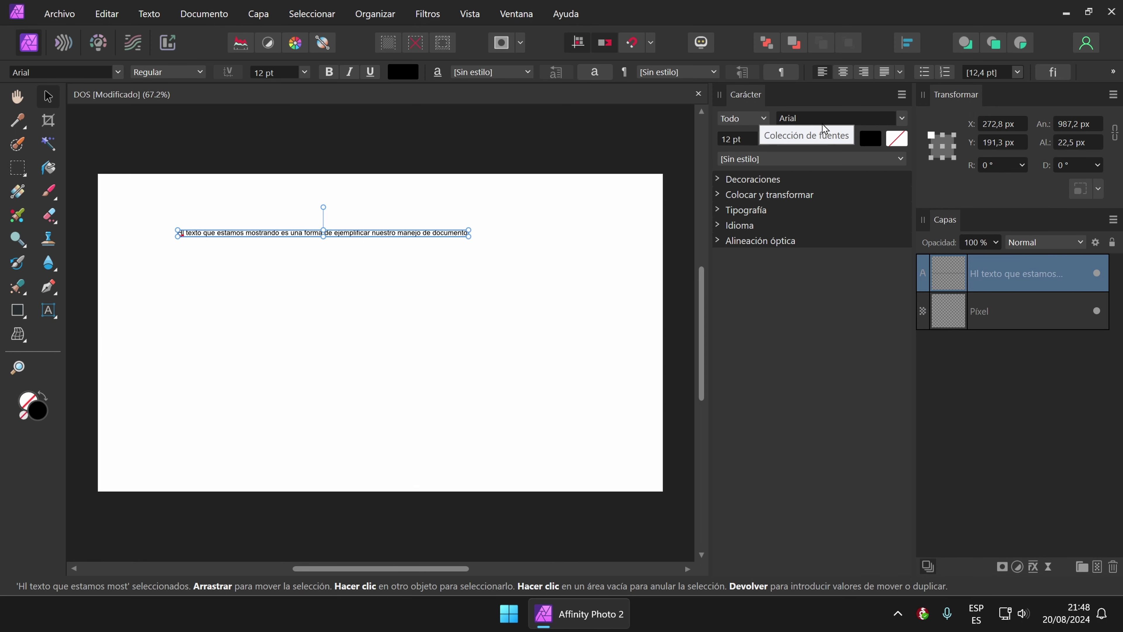
click(900, 119)
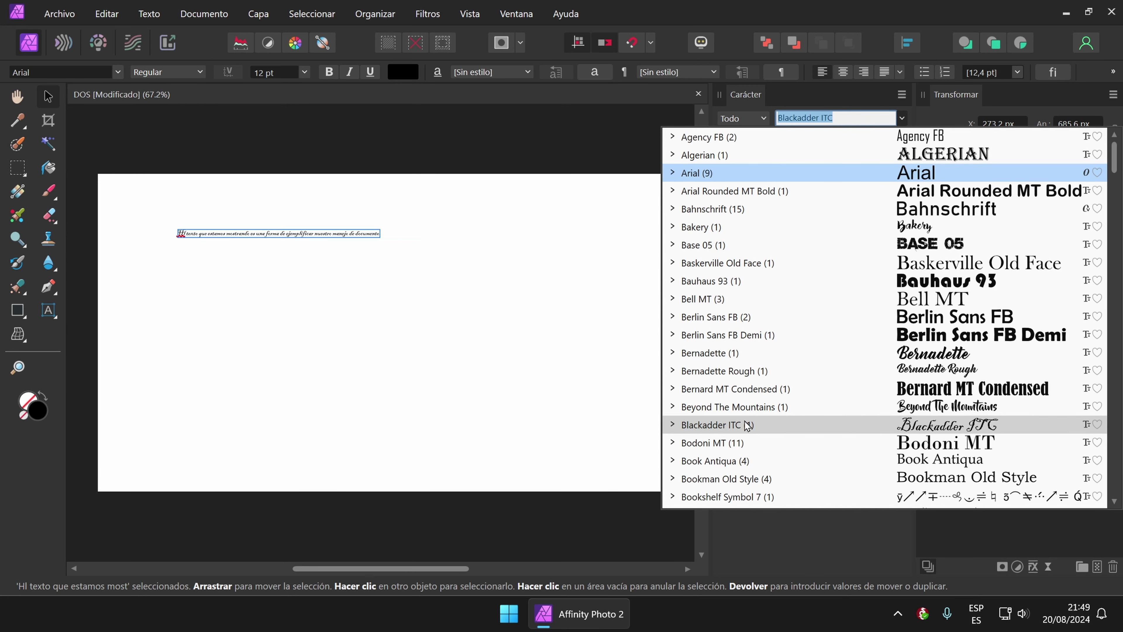
scroll(746, 425, down, 5)
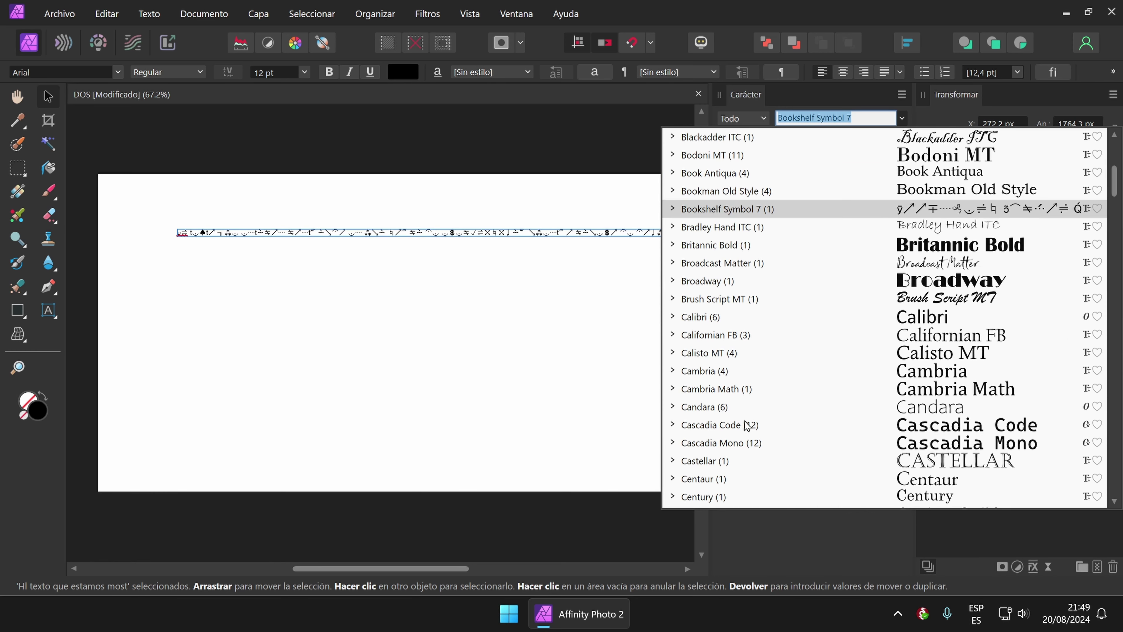
scroll(746, 425, down, 1)
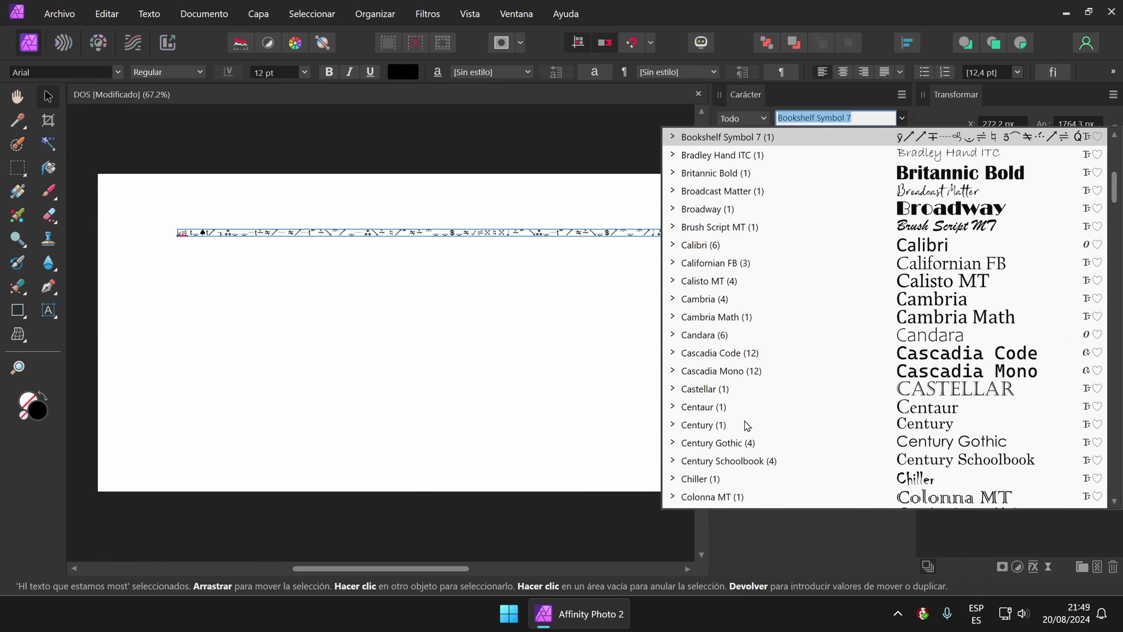
click(709, 443)
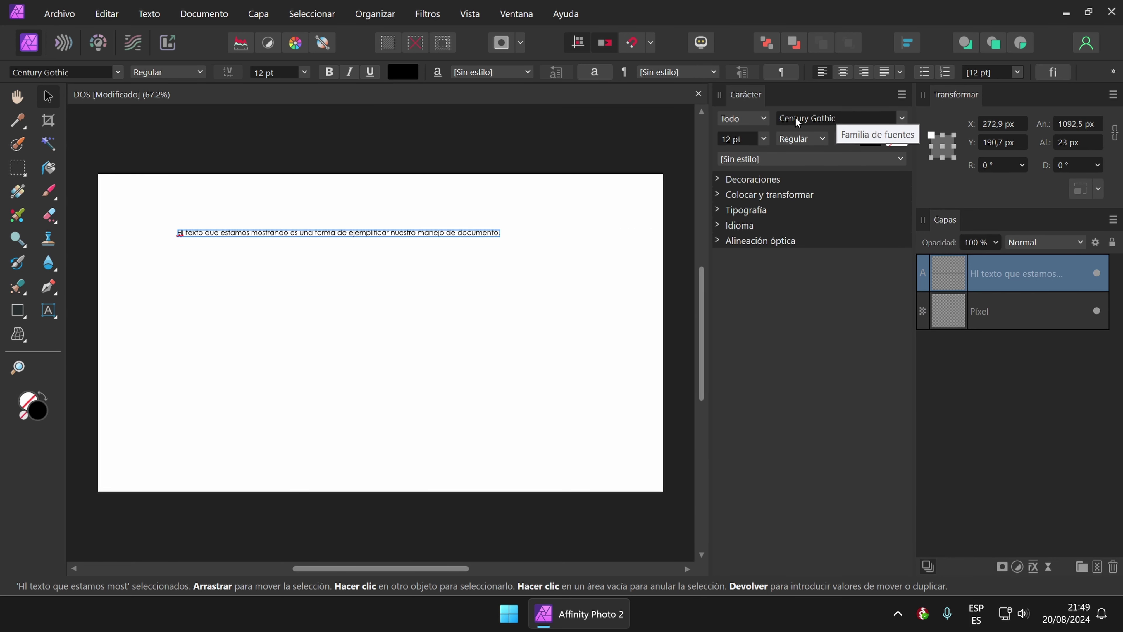
click(768, 118)
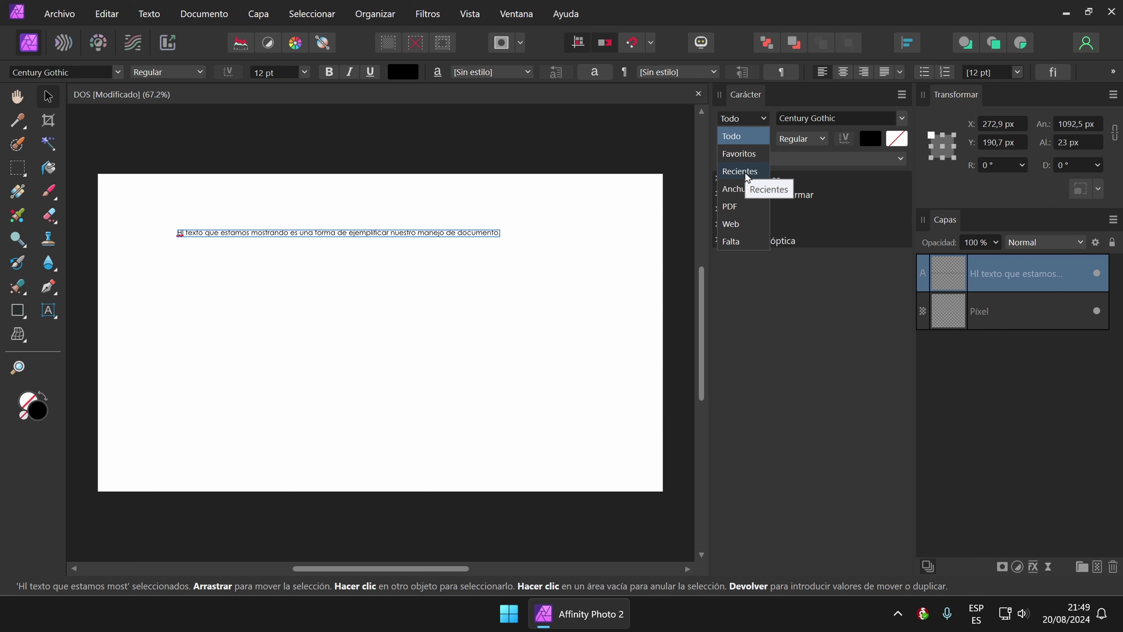
key(Escape)
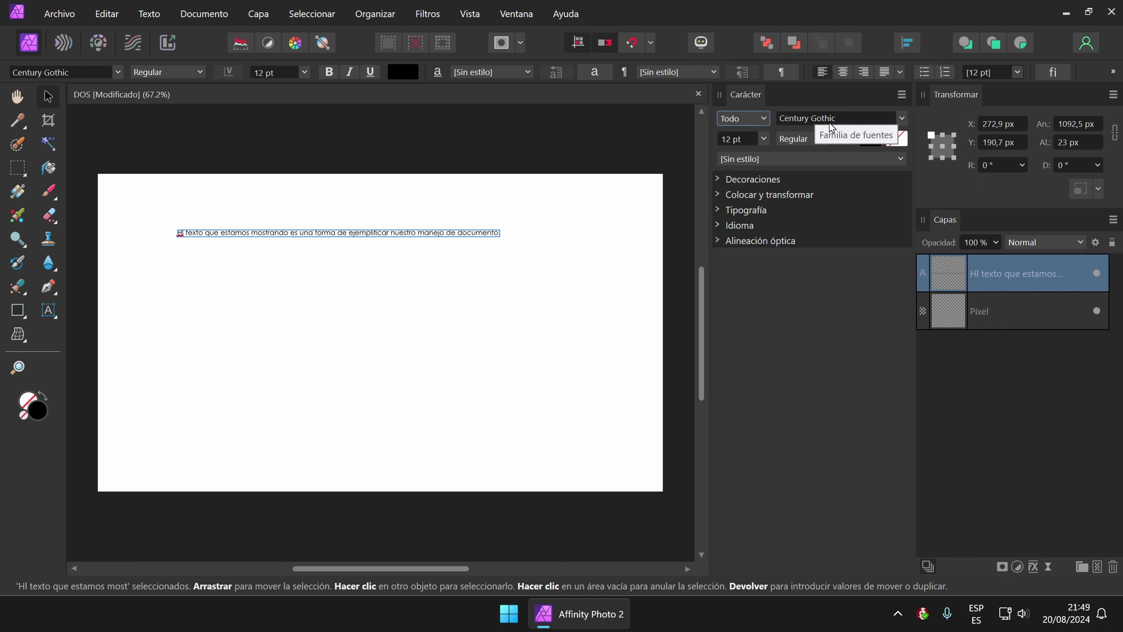
Set the text size to 20 pt and shift the line left to fit the page.
click(763, 138)
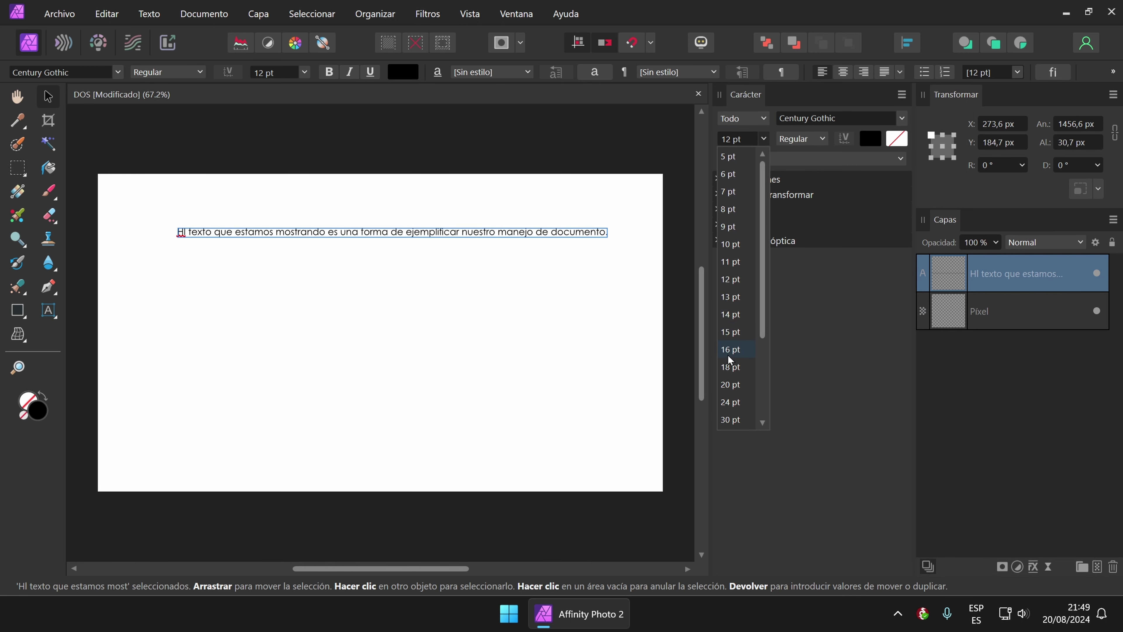
click(732, 381)
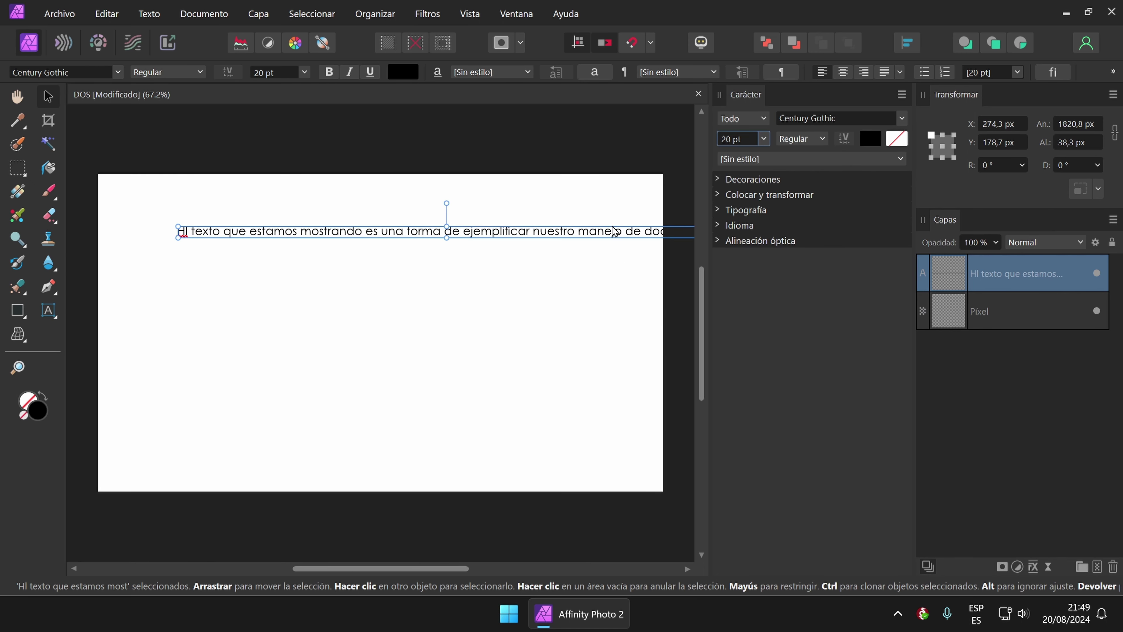
drag(609, 238, 545, 229)
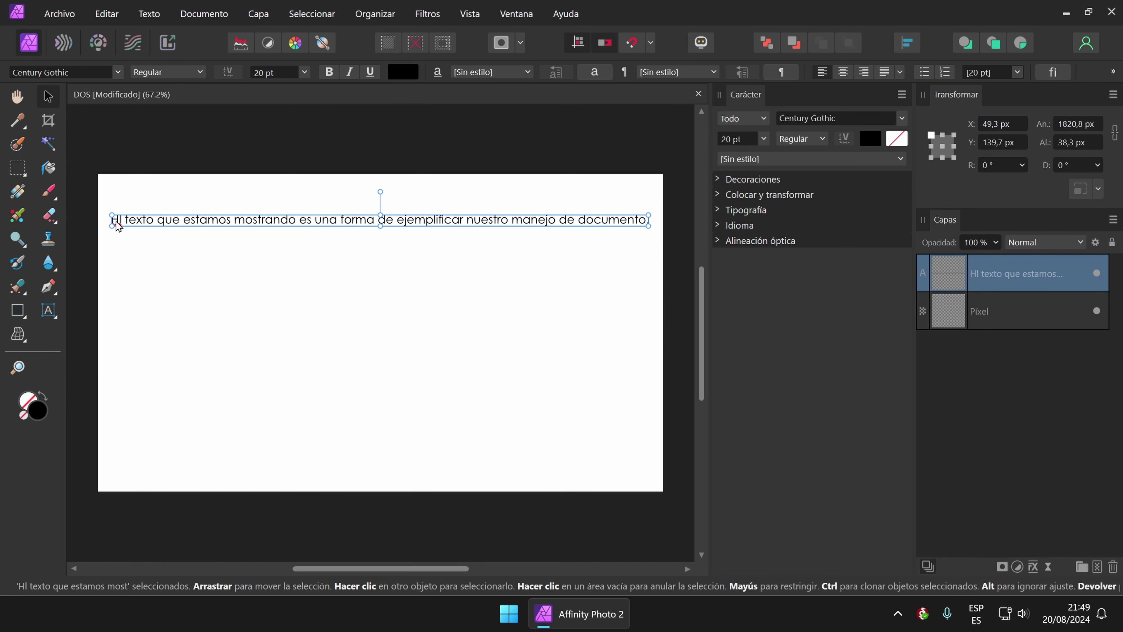
Correct the first word to 'El' and place the line at X 48,4, Y 139,7 px.
double_click(125, 218)
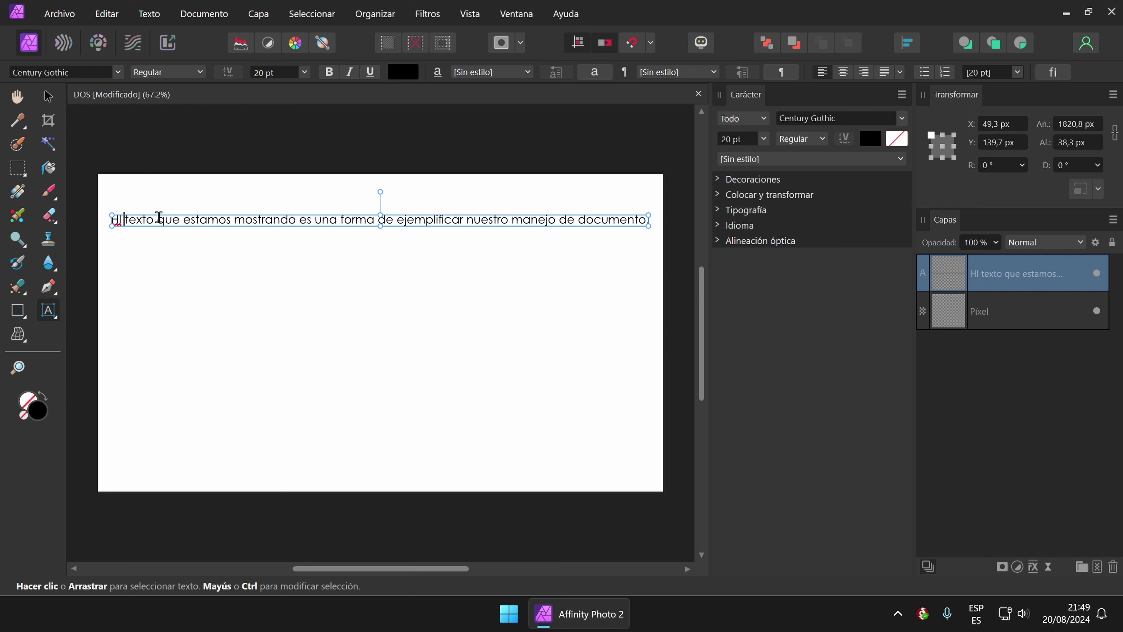
key(Left)
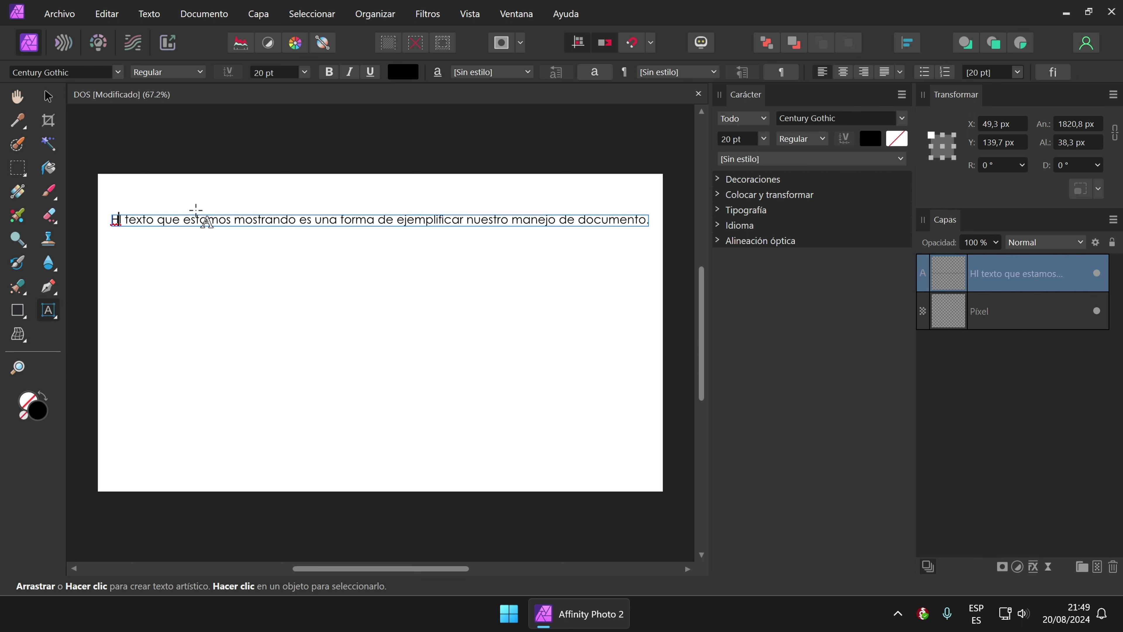
key(BackSpace)
text(E)
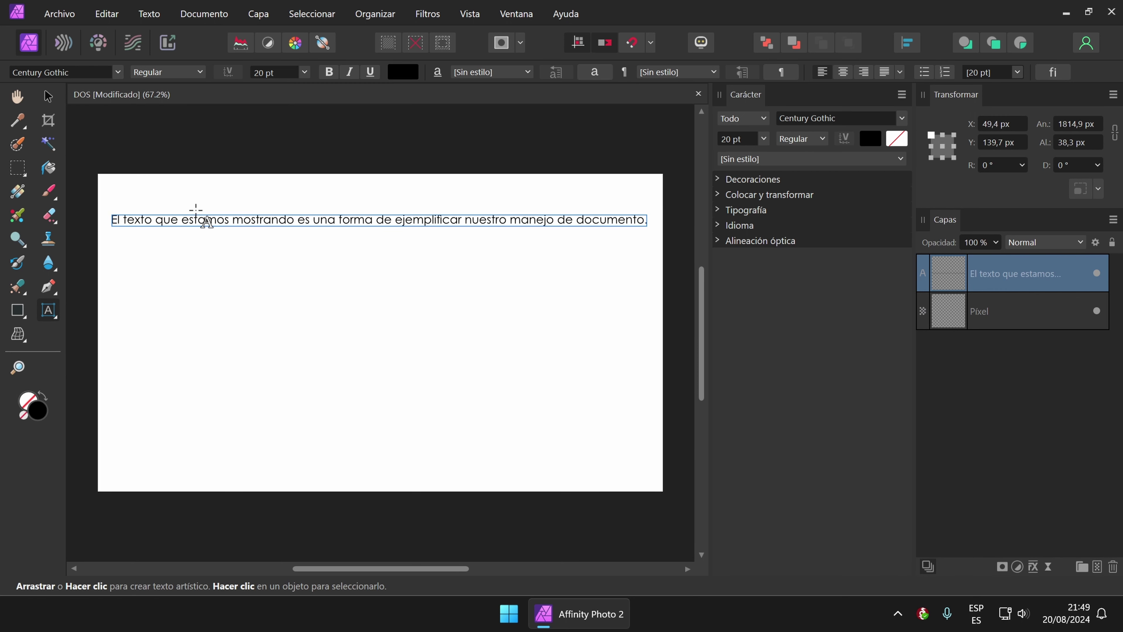
click(52, 105)
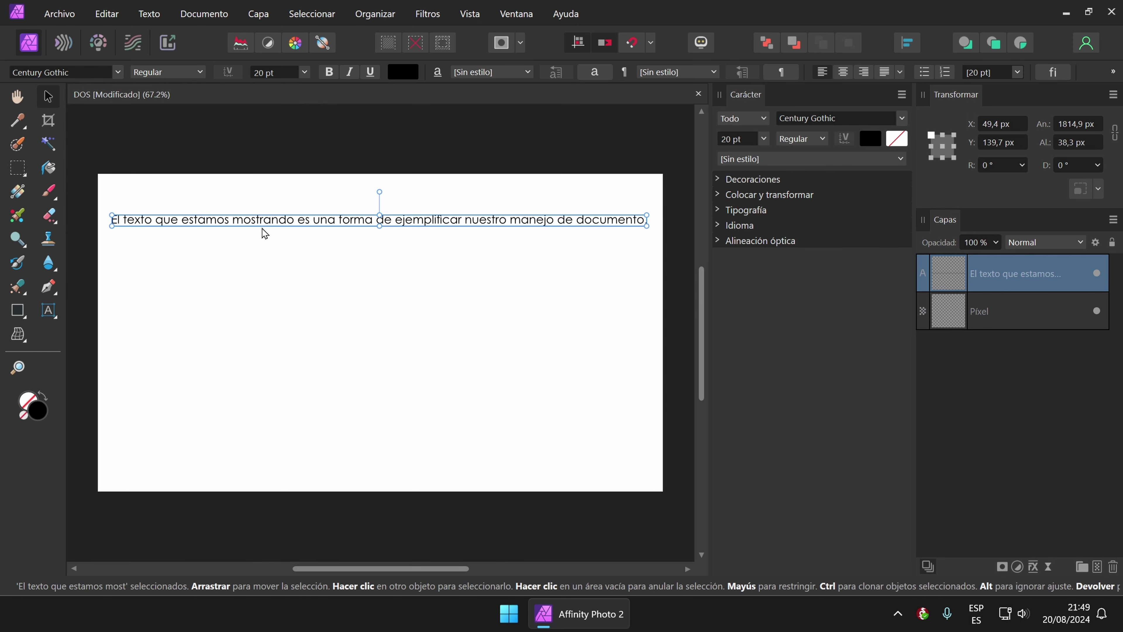
mouse_move(263, 228)
mouse_down()
mouse_move(264, 259)
mouse_move(272, 229)
mouse_up()
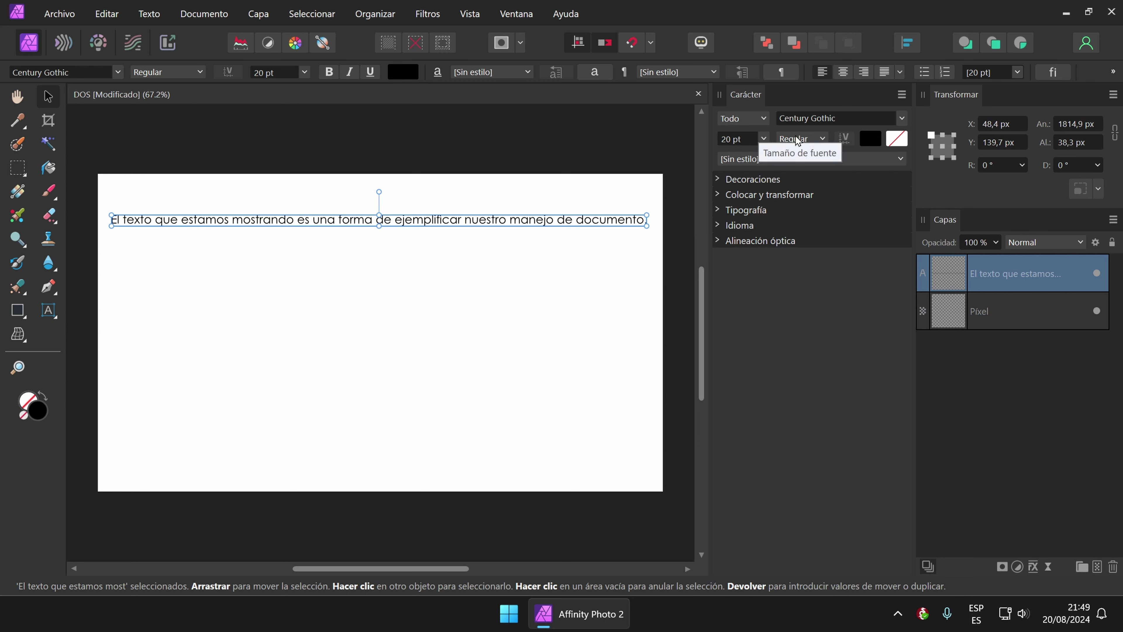
Replace the sample sentence with the title 'ESTO ES EL TÍTULO PRINCIPAL'.
double_click(489, 221)
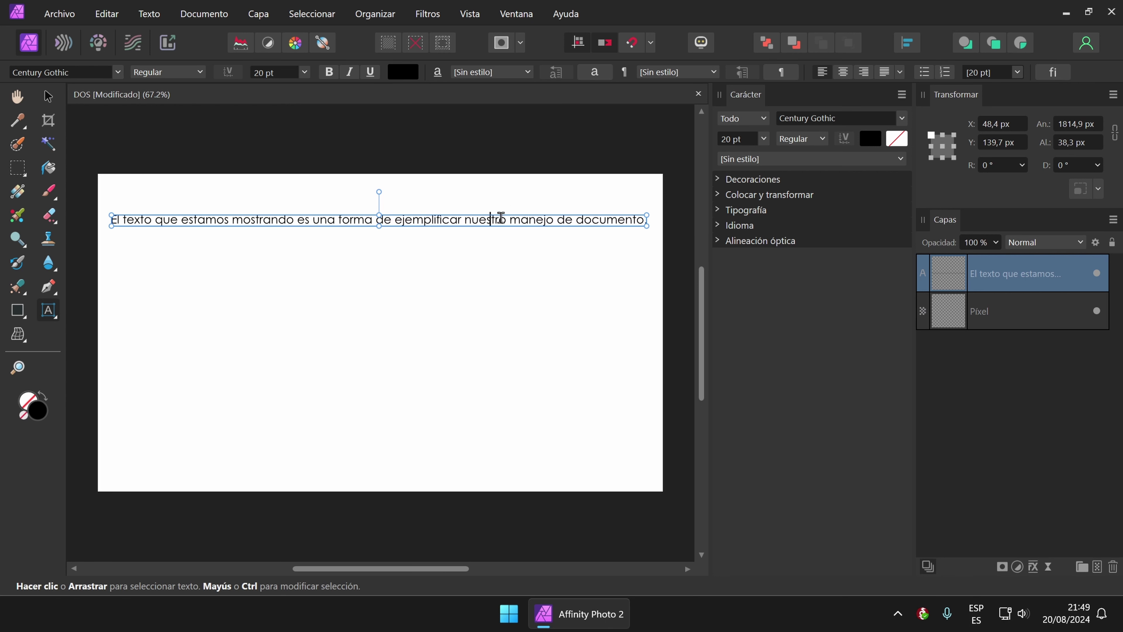
key(ctrl+a)
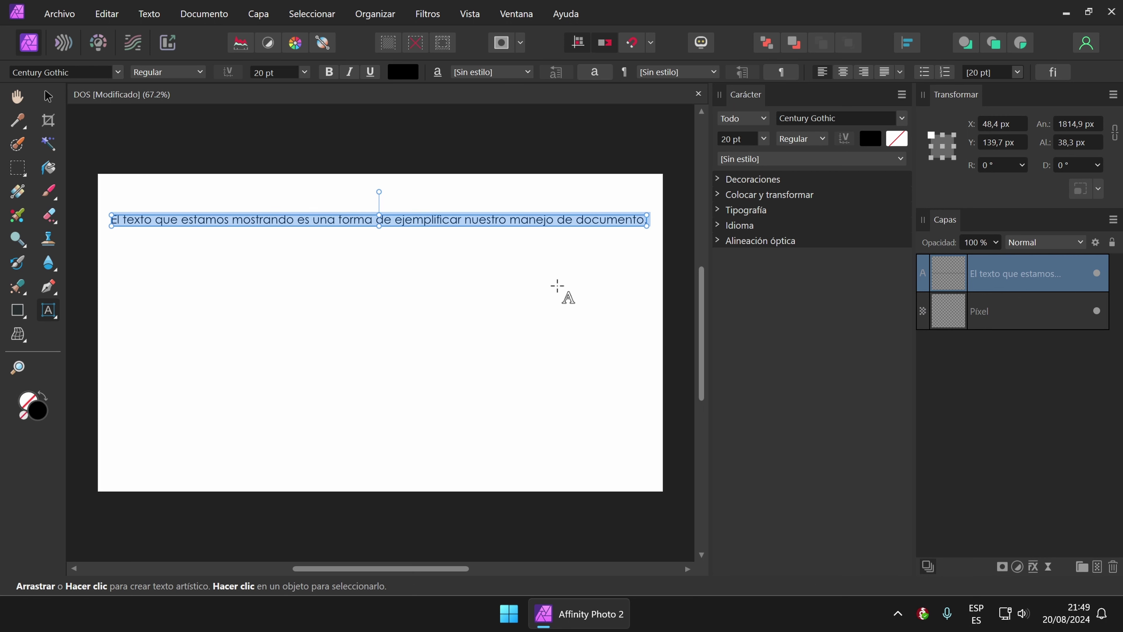
text(ESTO ES EL)
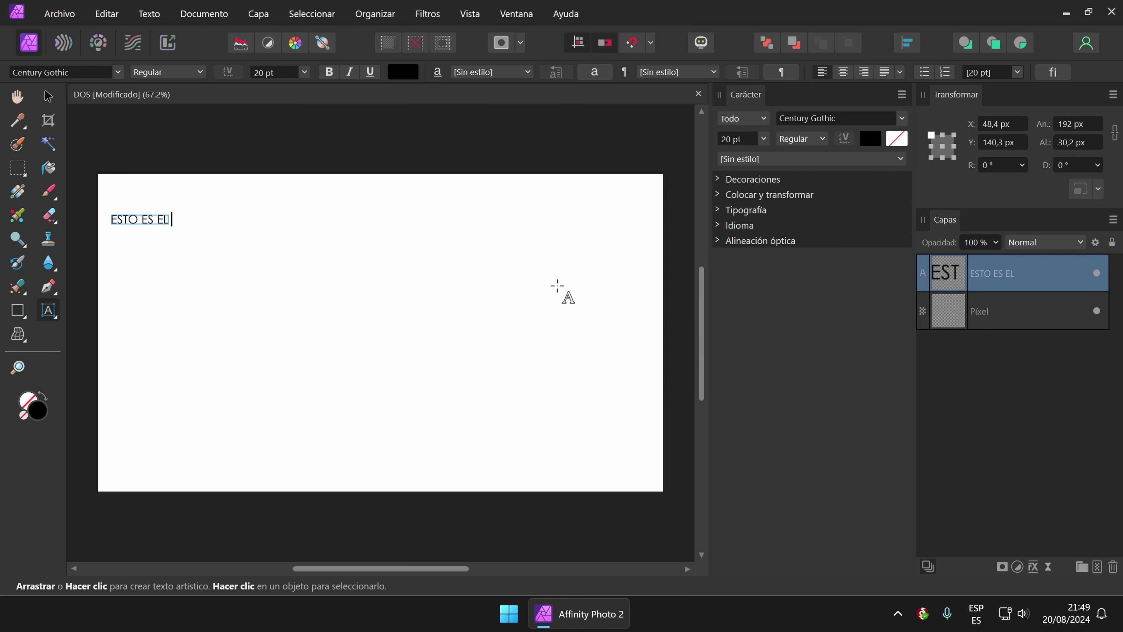
text( TÍTULO P RINC)
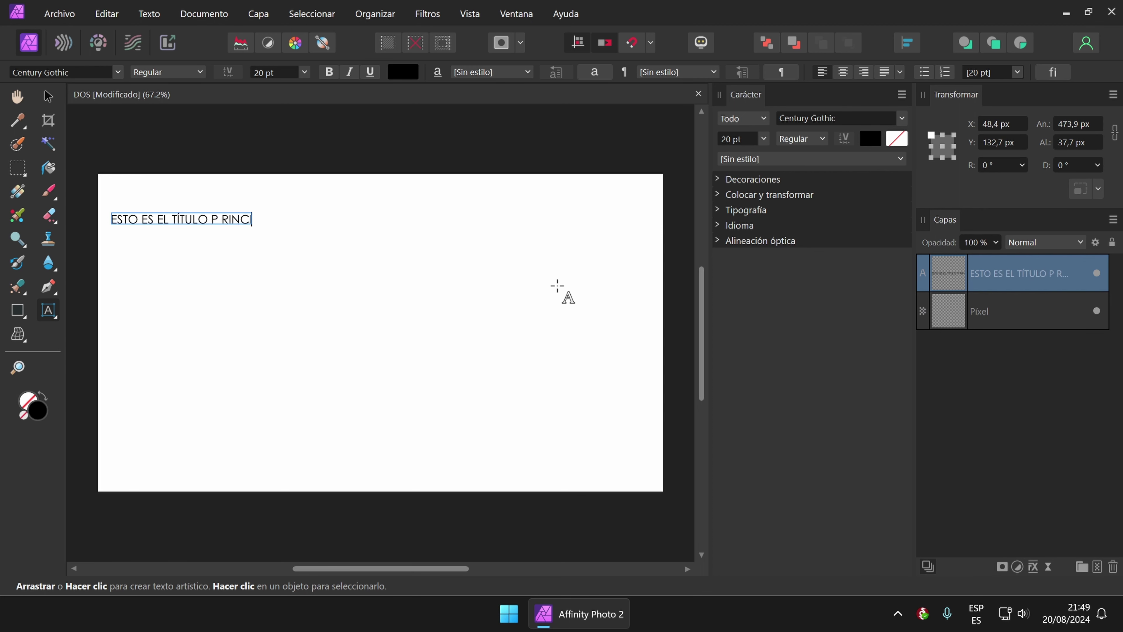
key(BackSpace)
key(BackSpace)
key(BackSpace)
key(BackSpace)
key(BackSpace)
text(RINCIPAL)
key(Escape)
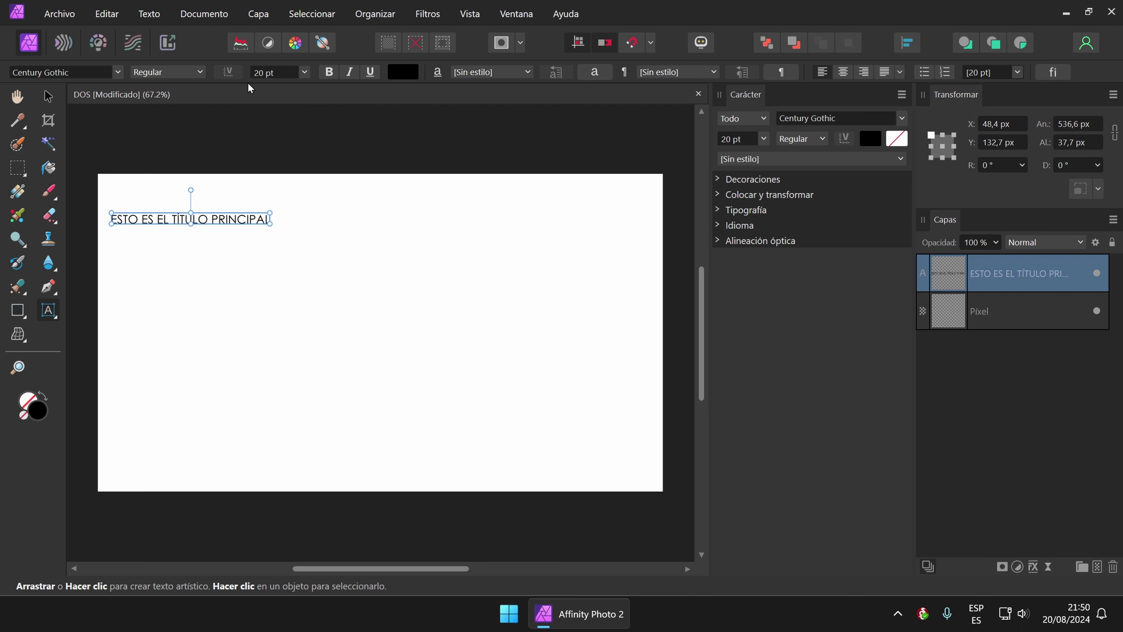
Move the title toward the top centre of the page, around X 700,4, Y 113,7 px.
click(52, 101)
drag(238, 225, 430, 220)
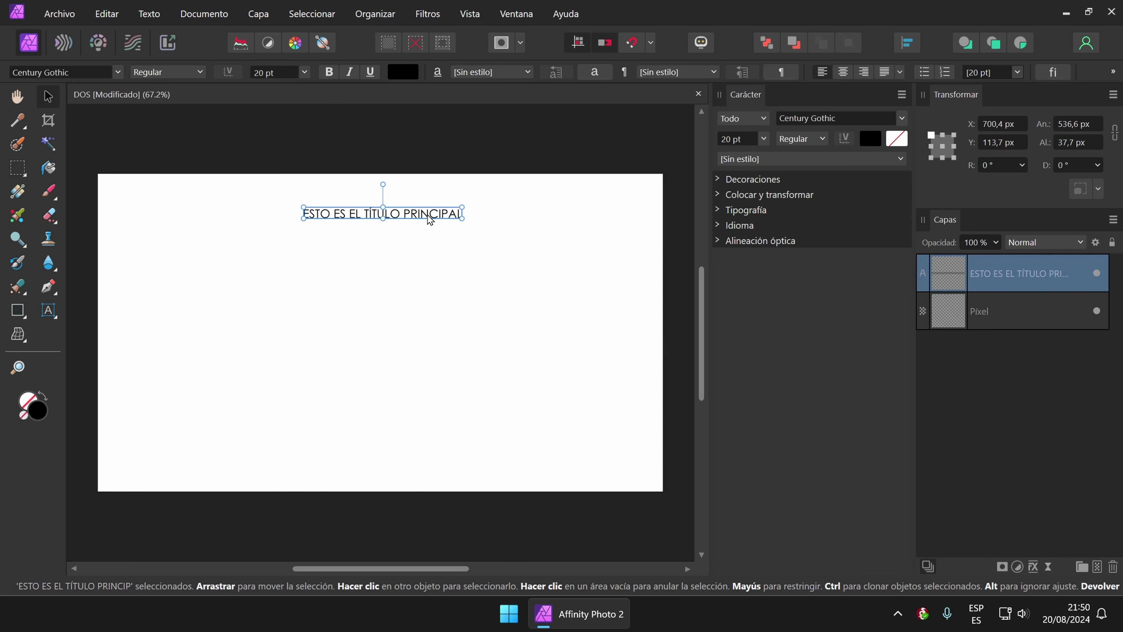
click(48, 310)
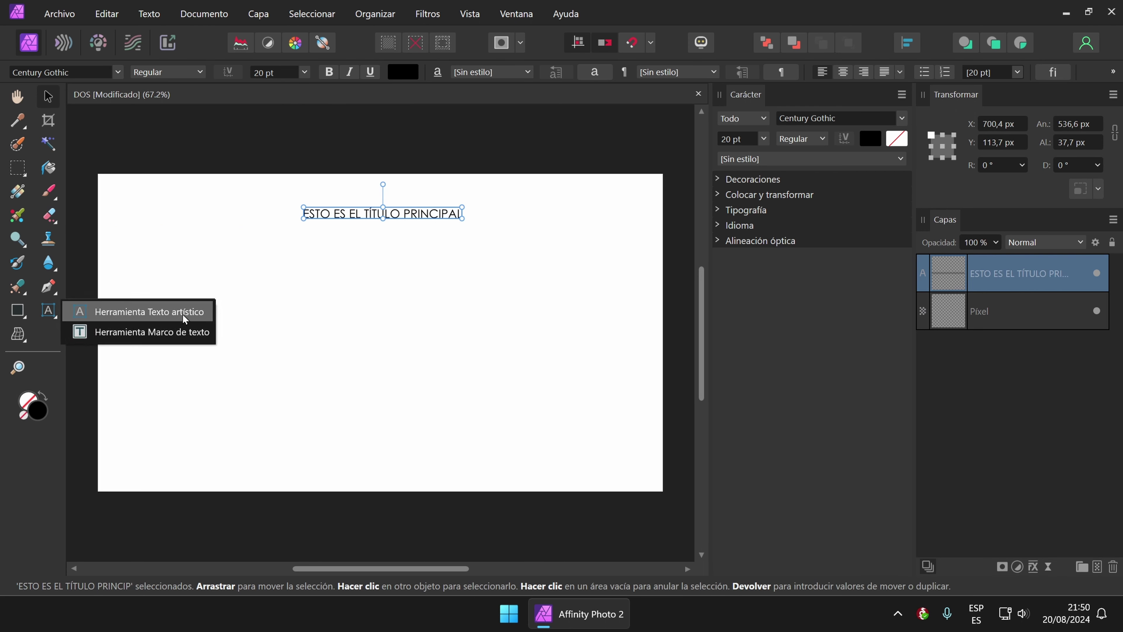
Enlarge the title to 48 pt and keep it within the page.
click(763, 139)
click(736, 332)
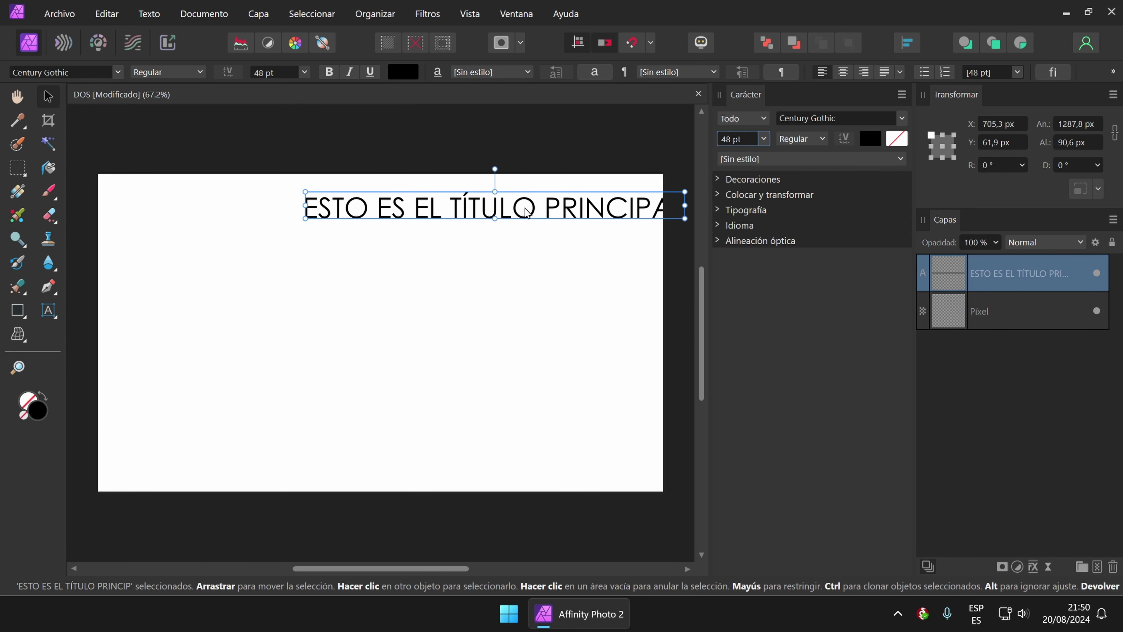
drag(427, 237, 406, 234)
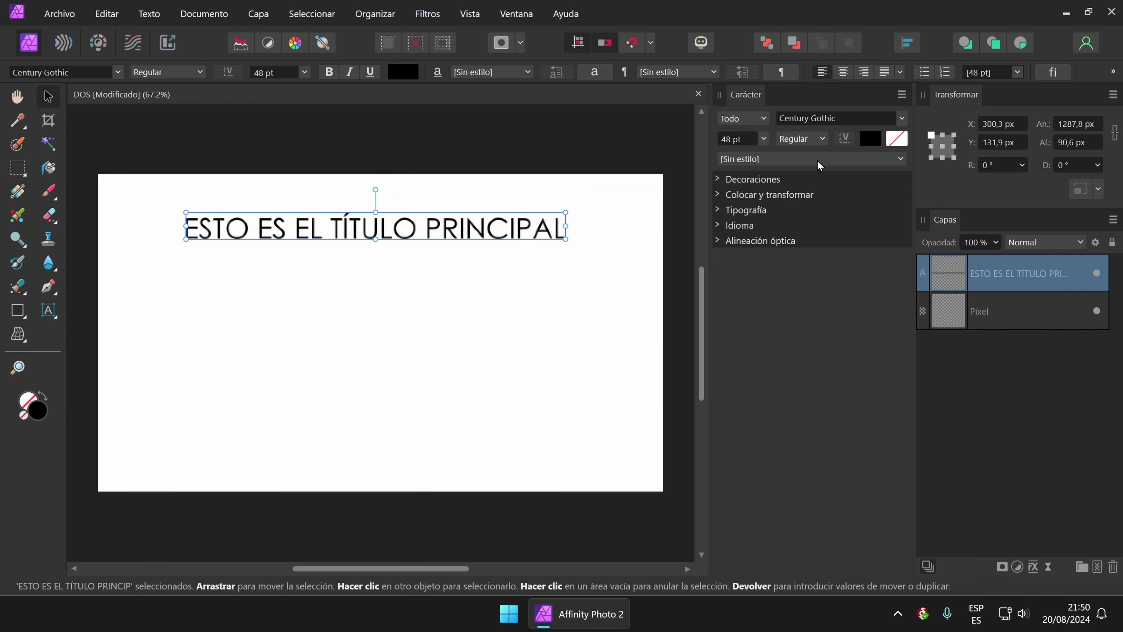
After trying Italic and Bold Italic, make the title Bold and colour it blue.
click(819, 138)
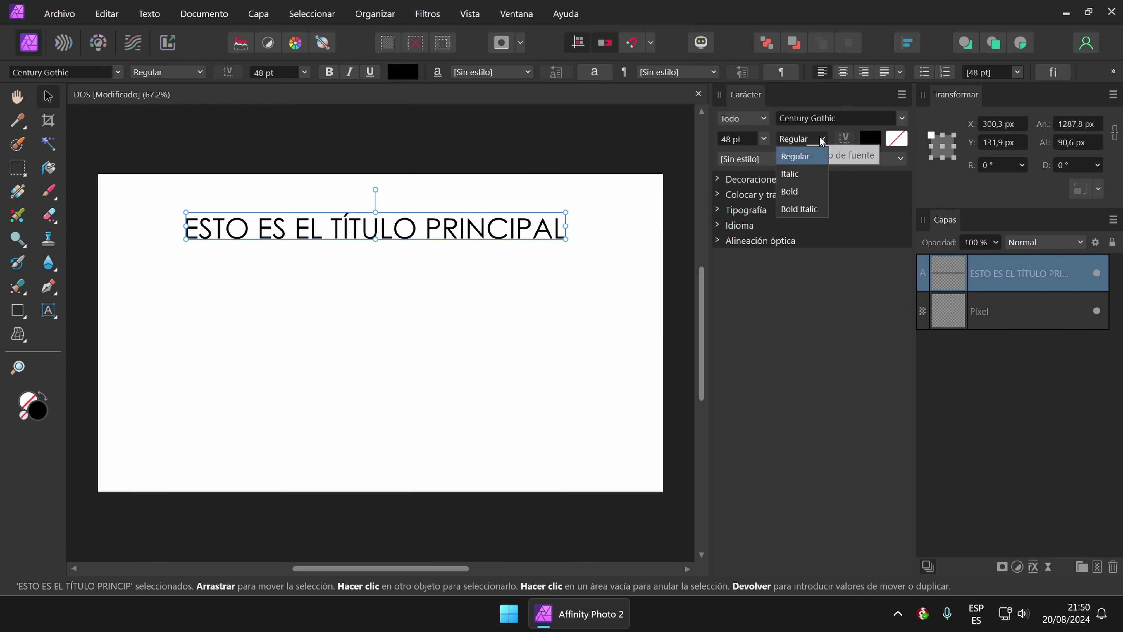
click(799, 177)
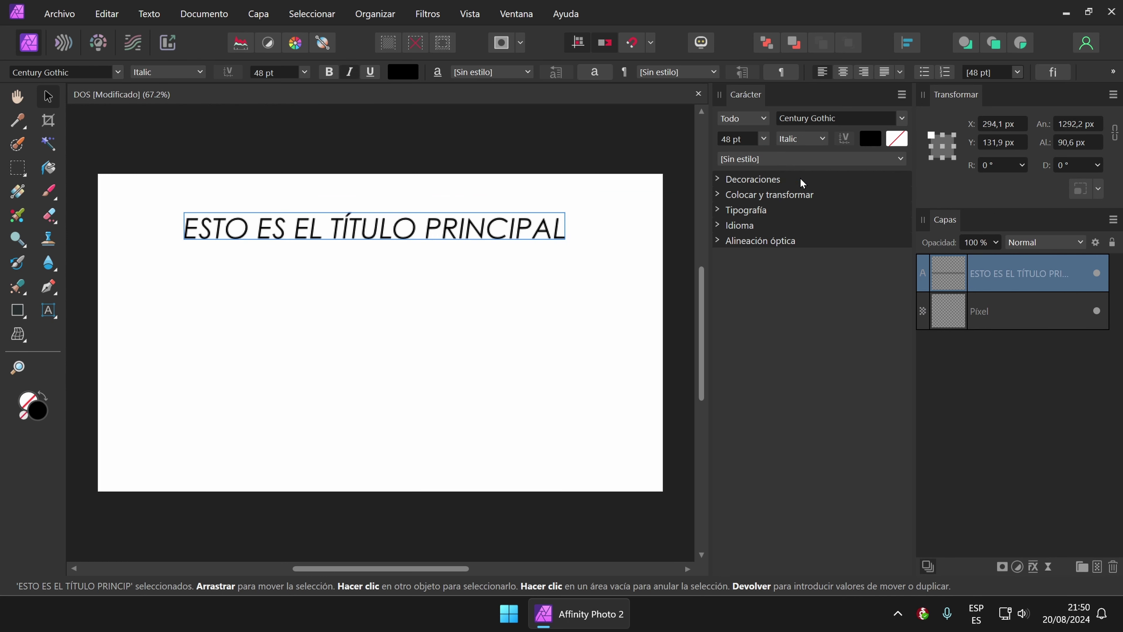
click(820, 138)
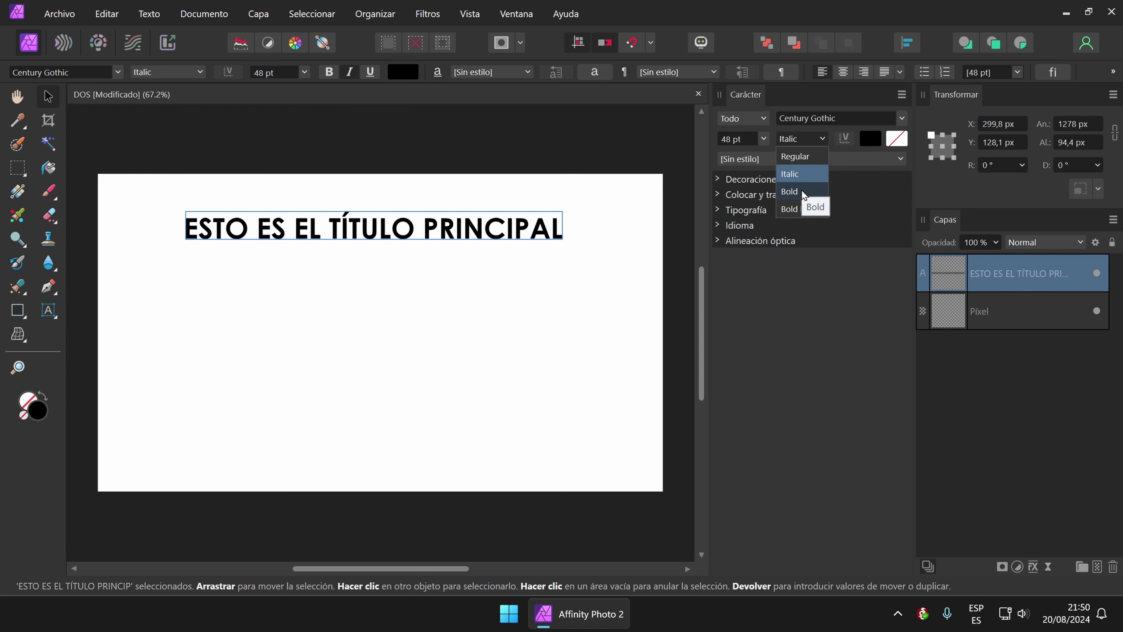
click(800, 211)
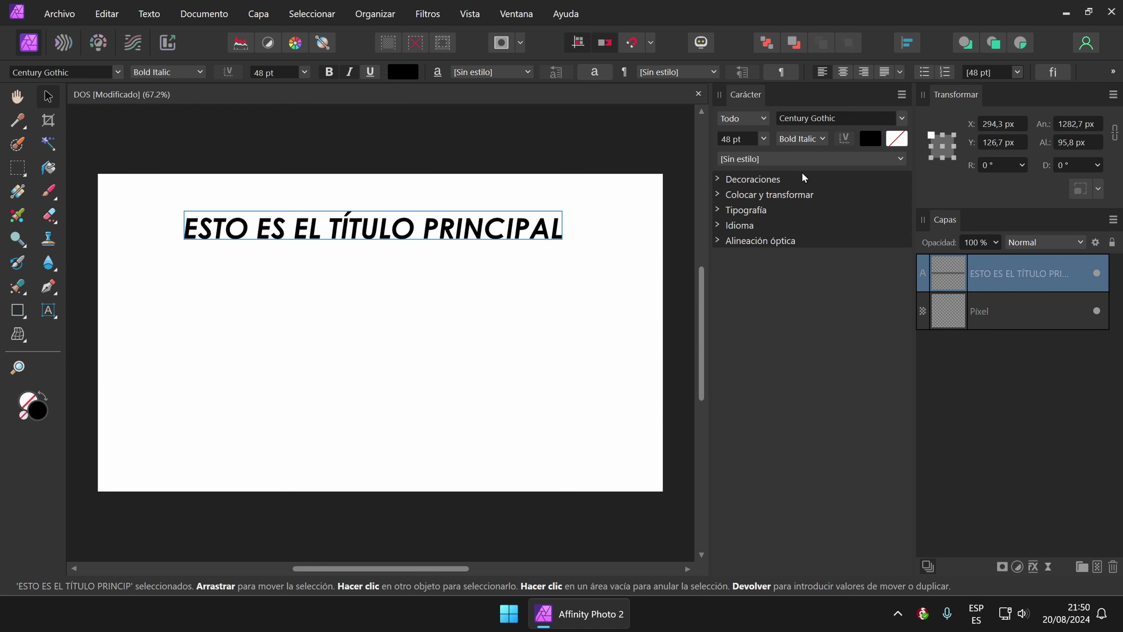
click(821, 139)
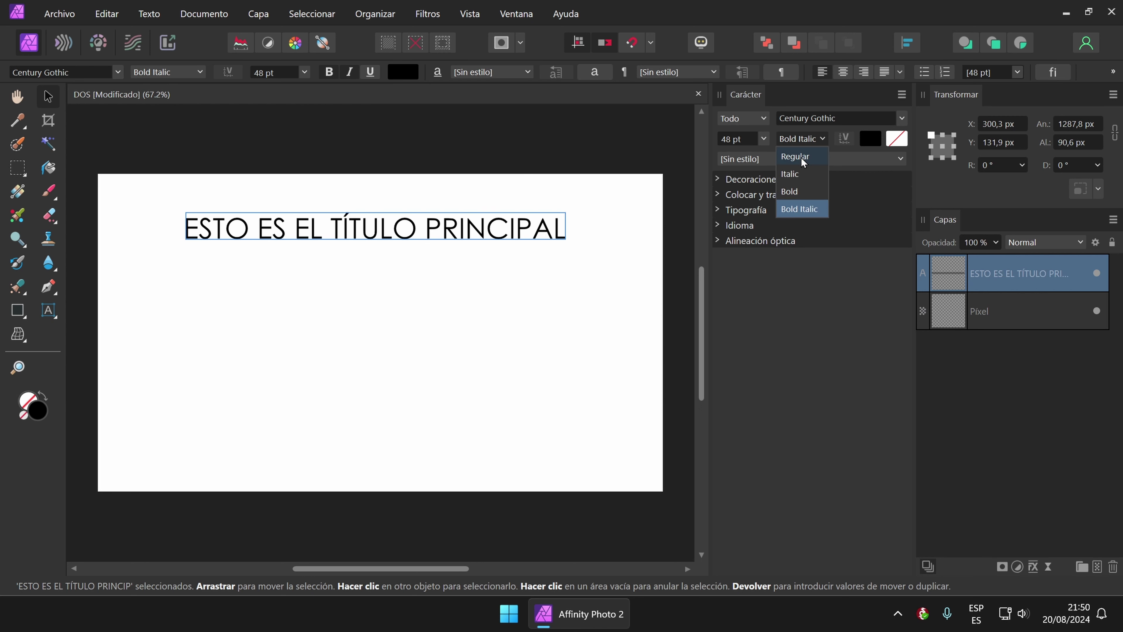
click(788, 194)
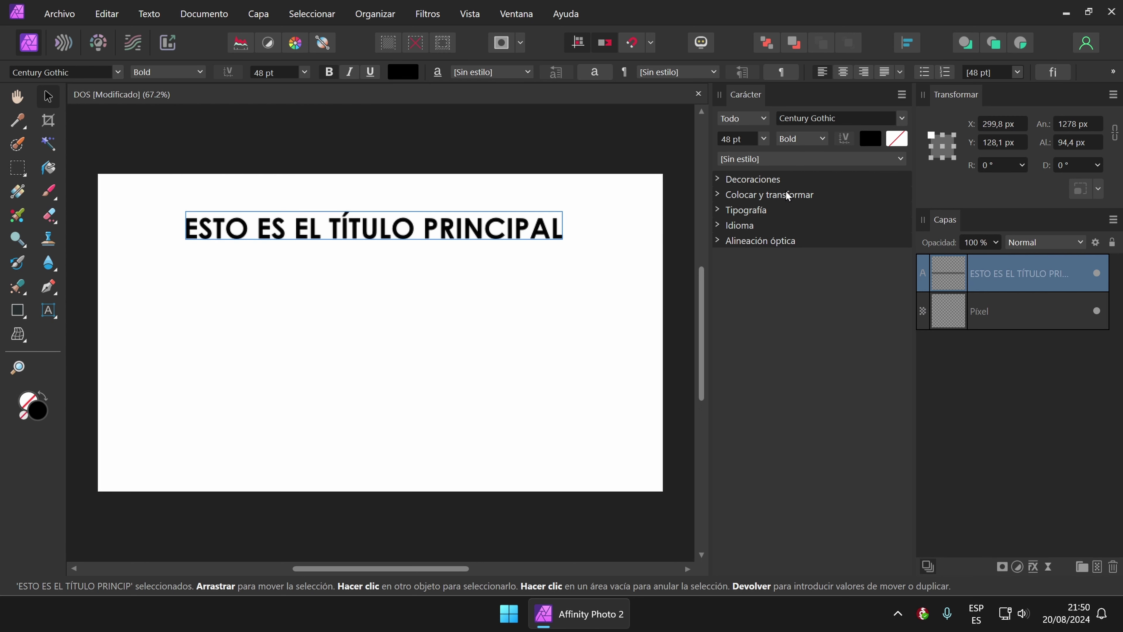
click(869, 141)
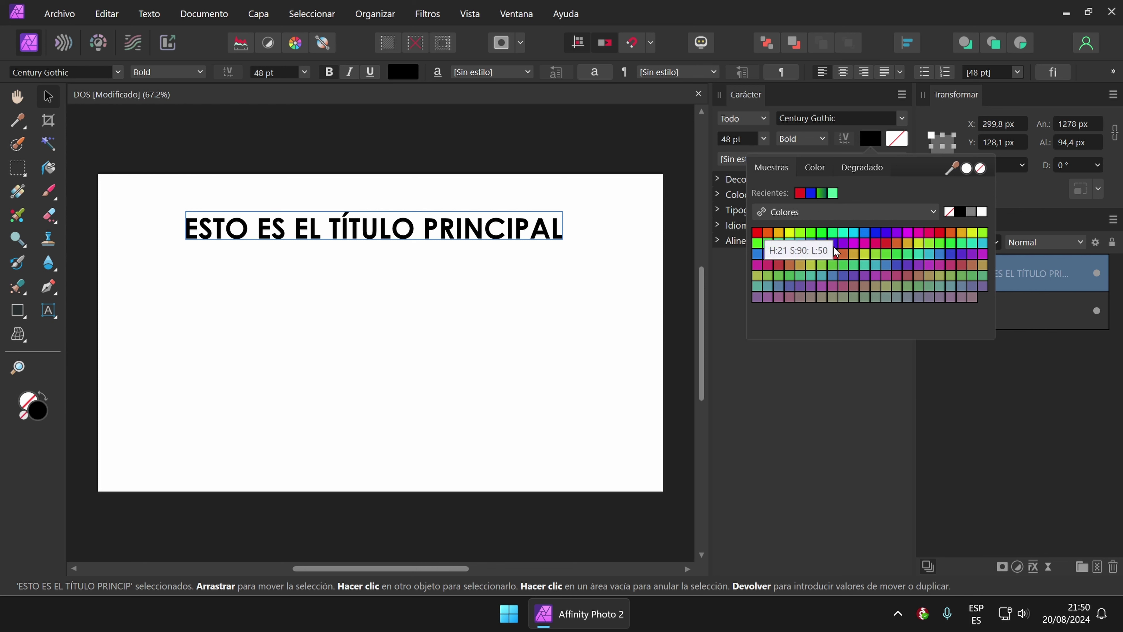
click(875, 235)
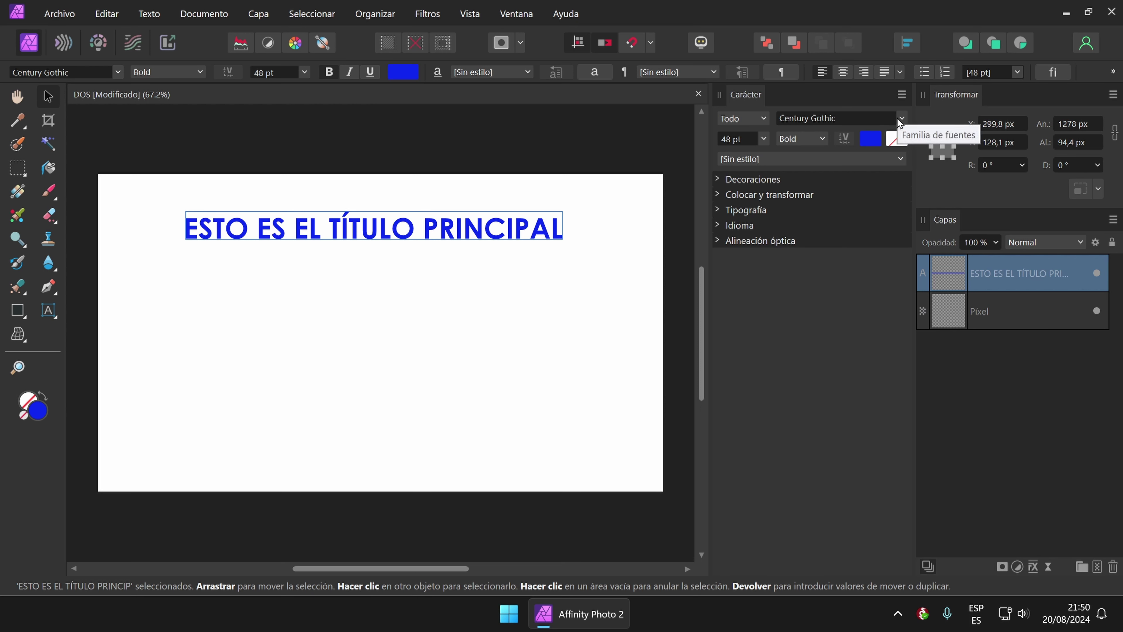
click(764, 118)
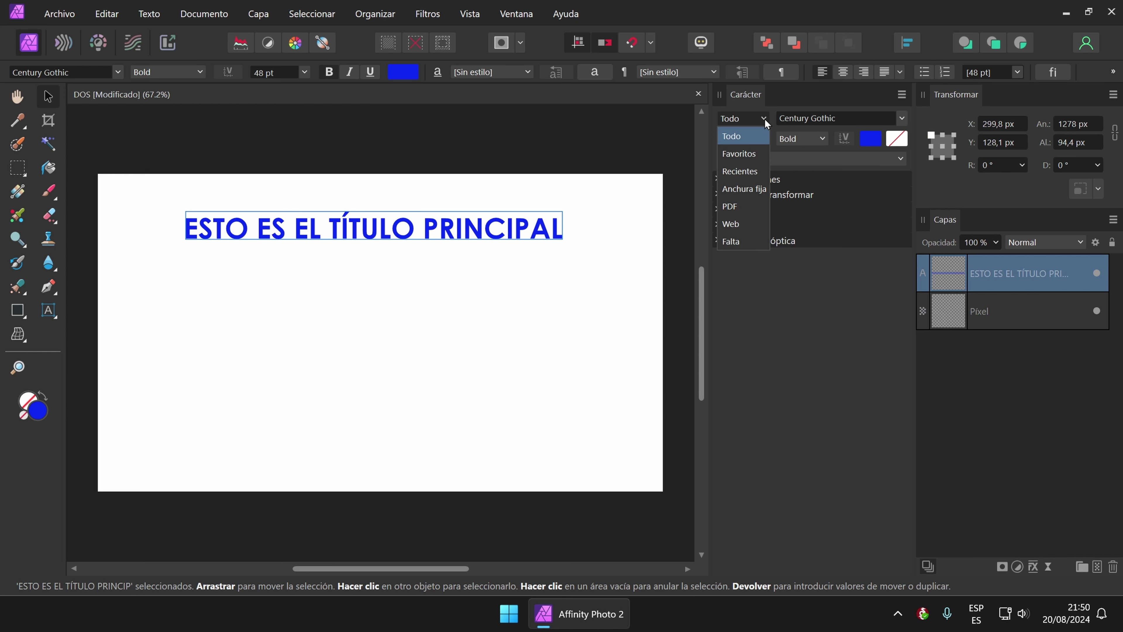
click(738, 136)
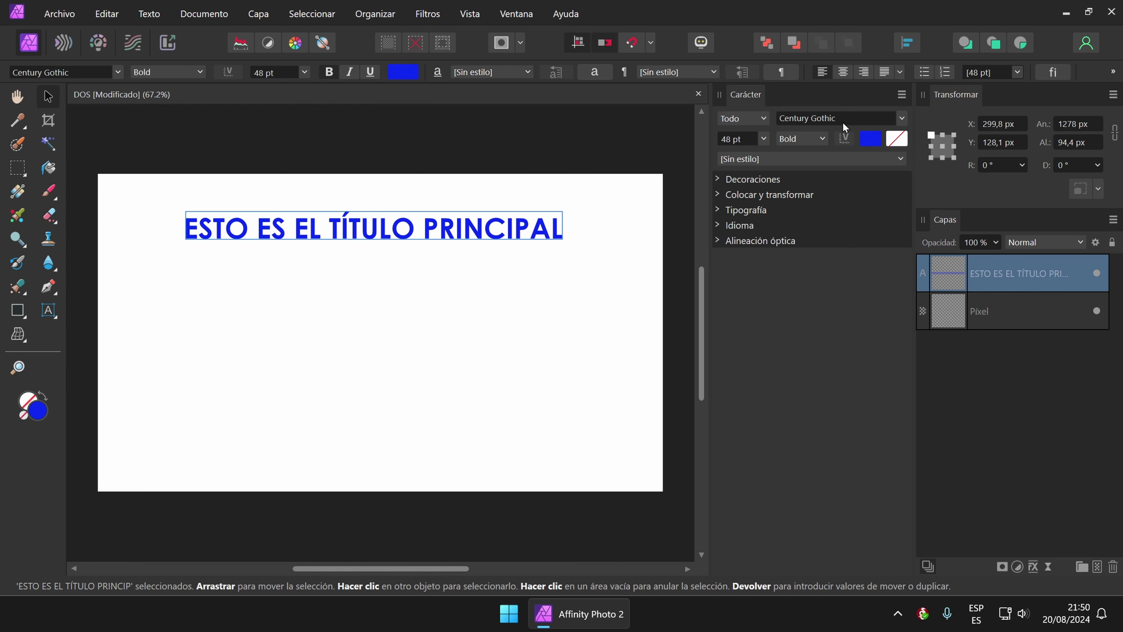
click(900, 119)
scroll(853, 296, up, 7)
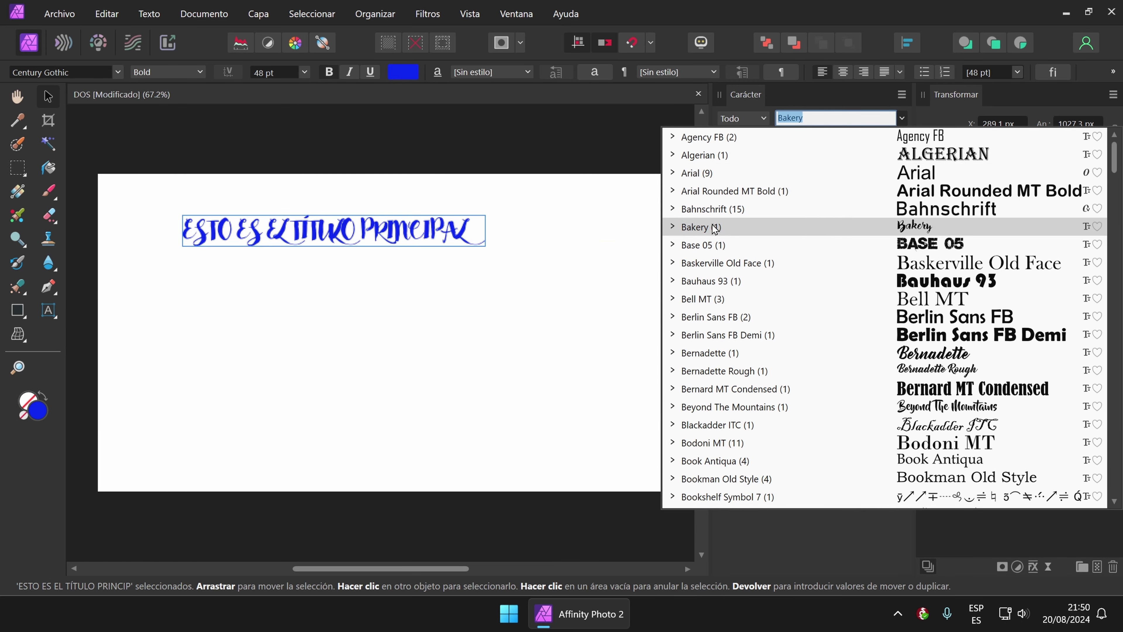
key(Escape)
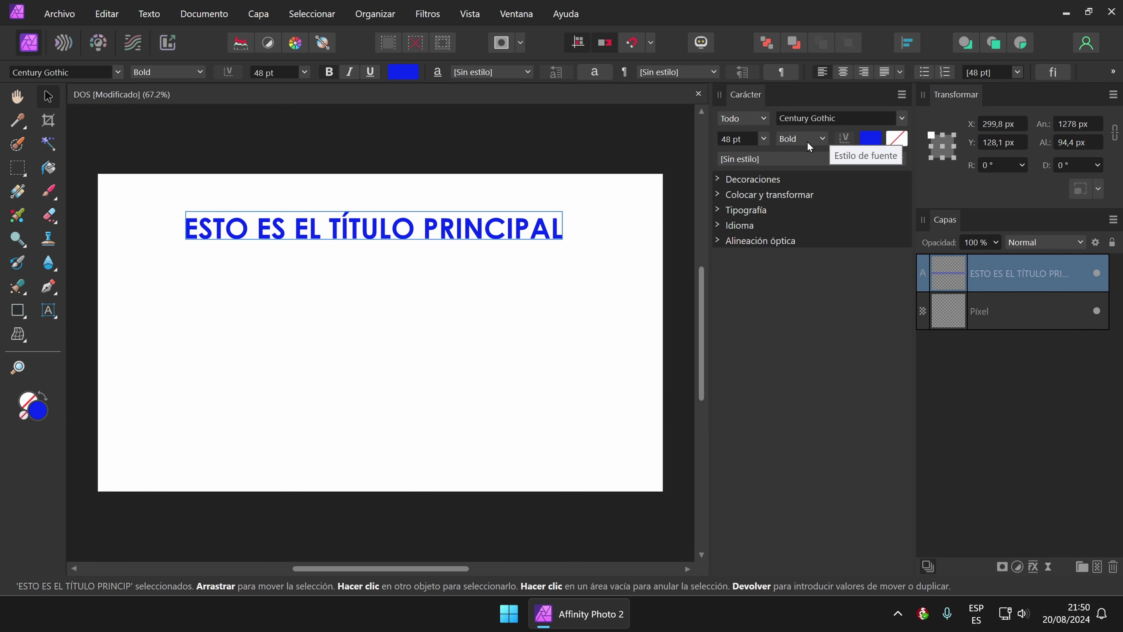
click(768, 118)
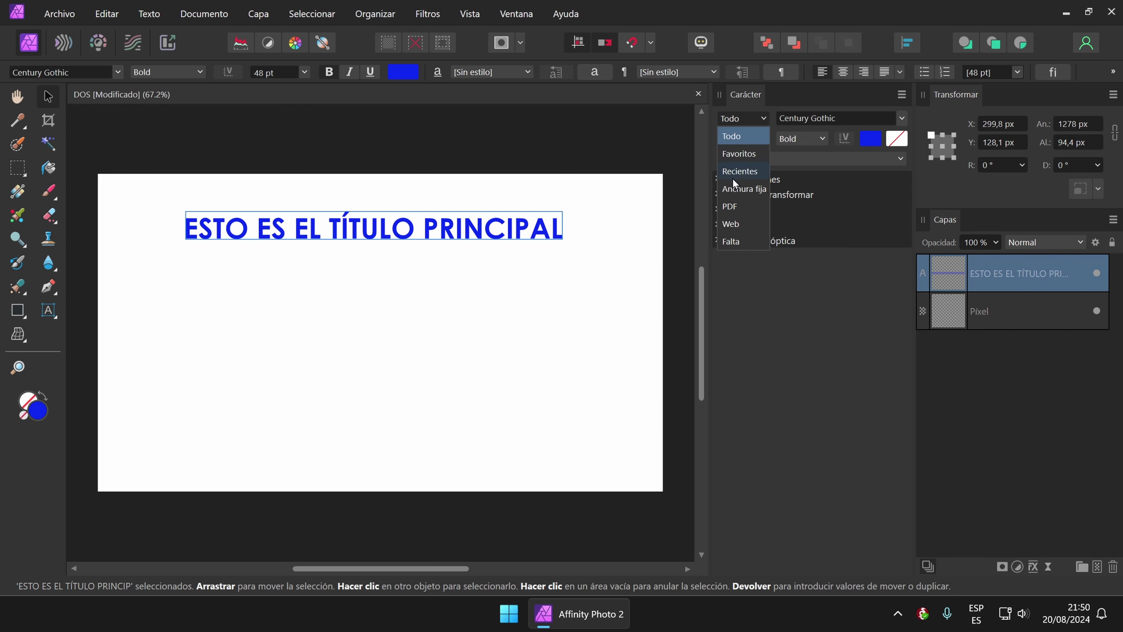
click(732, 243)
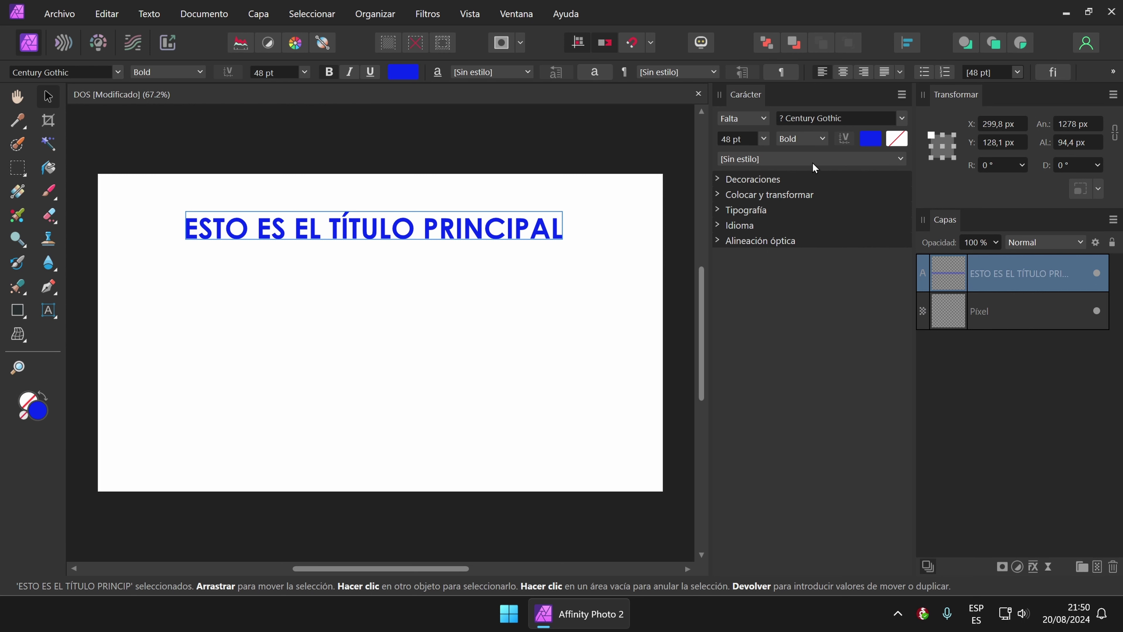
click(899, 125)
click(899, 125)
click(764, 139)
click(764, 118)
click(764, 119)
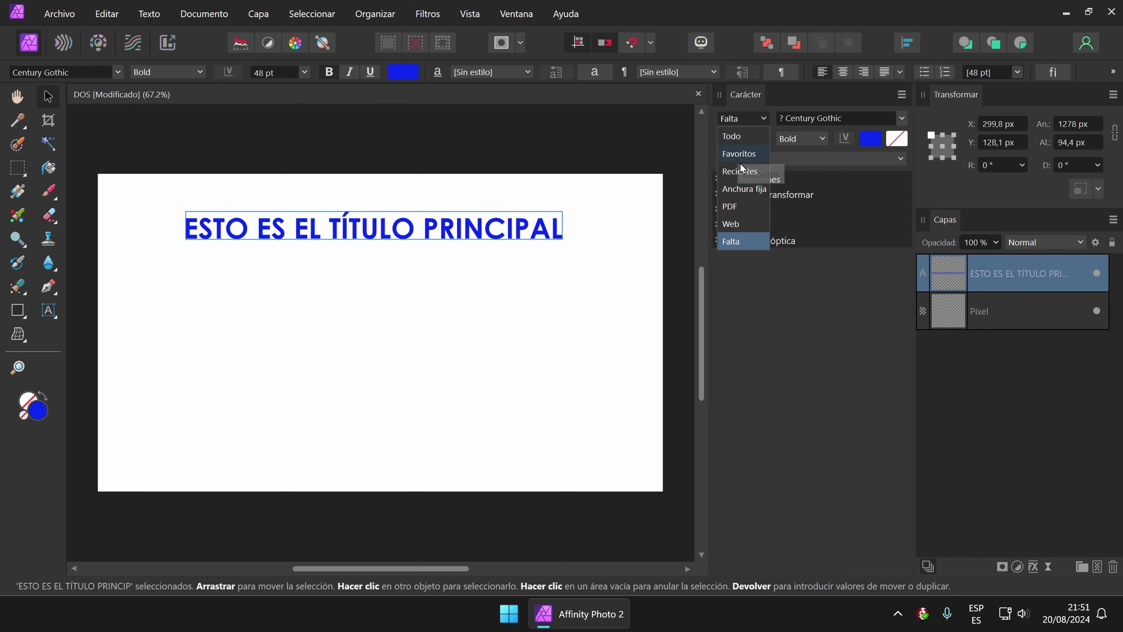
click(730, 136)
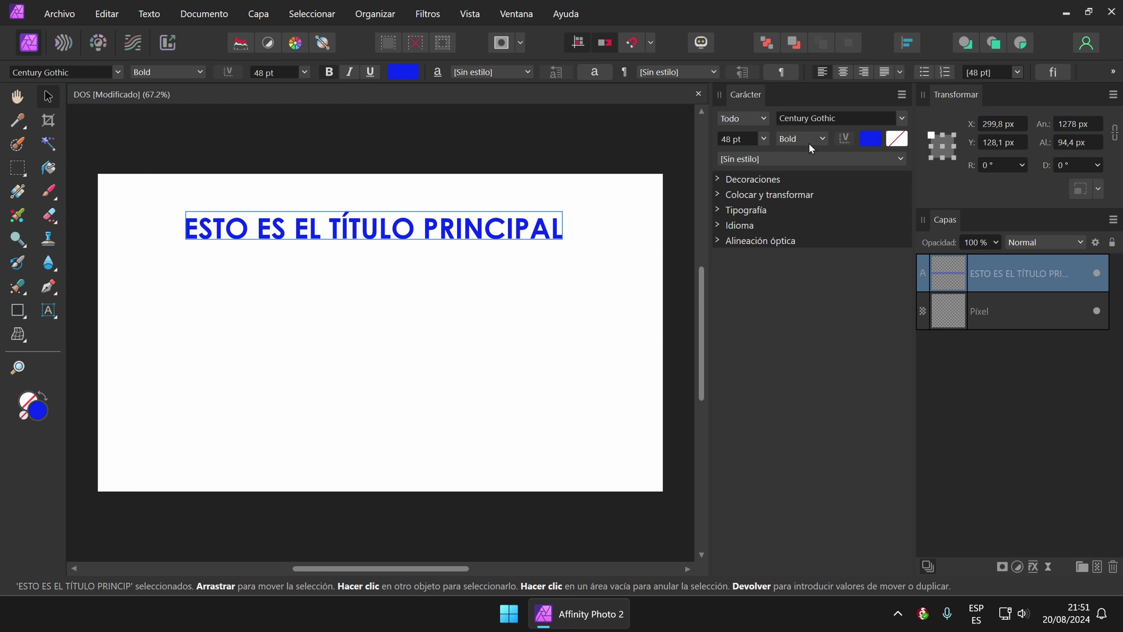
Leave the title with no background colour and lower it slightly to Y 156,1 px.
click(896, 141)
click(858, 194)
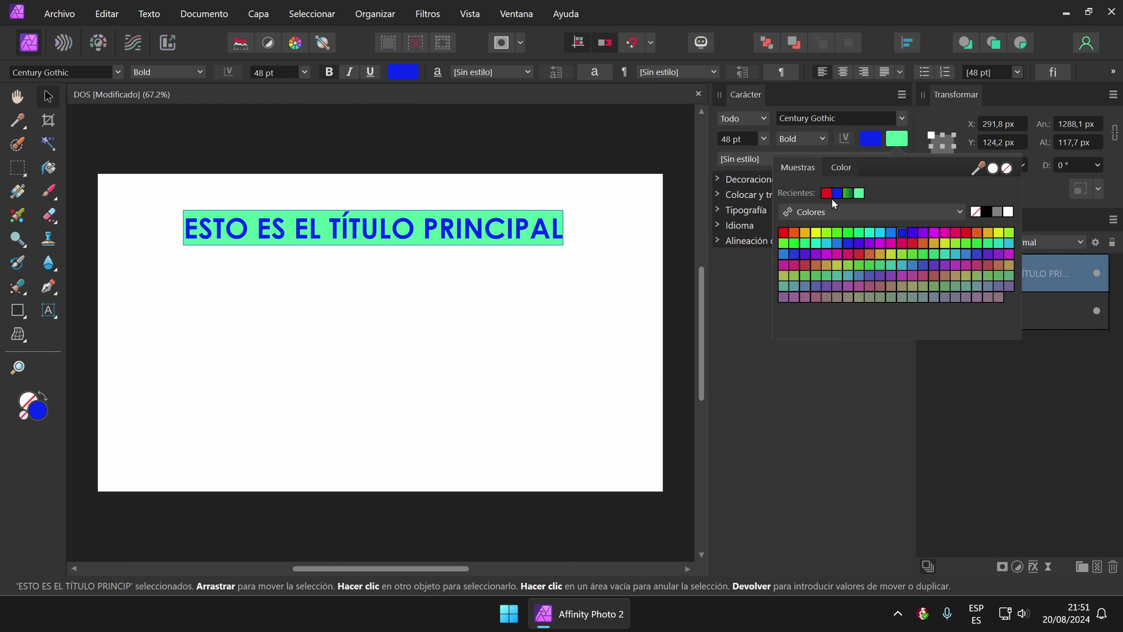
click(1008, 169)
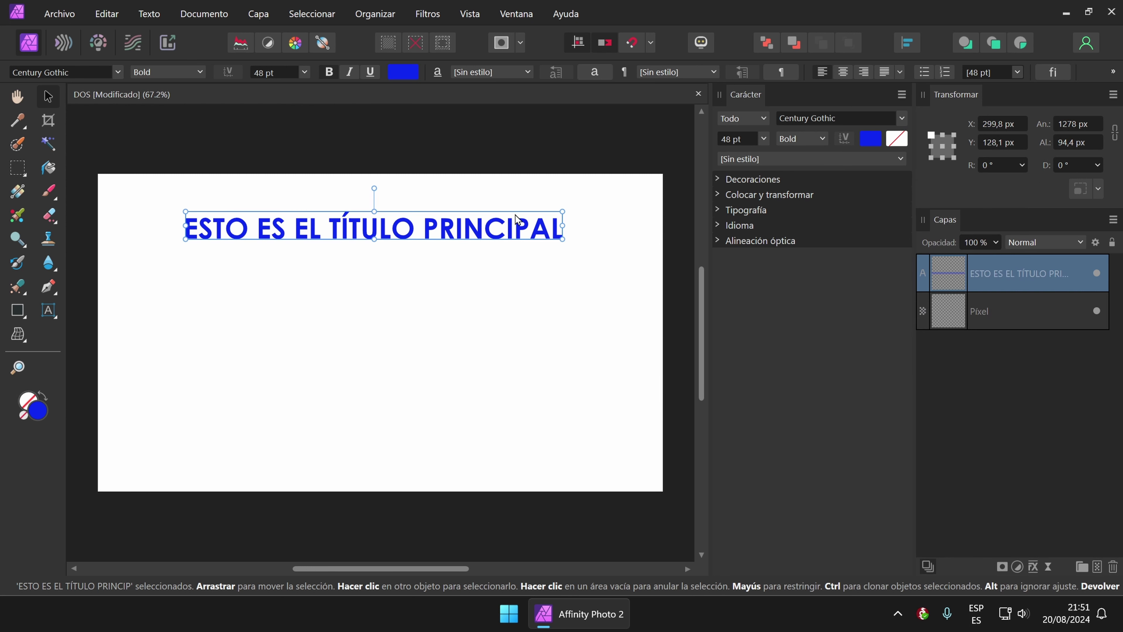
drag(517, 220, 517, 228)
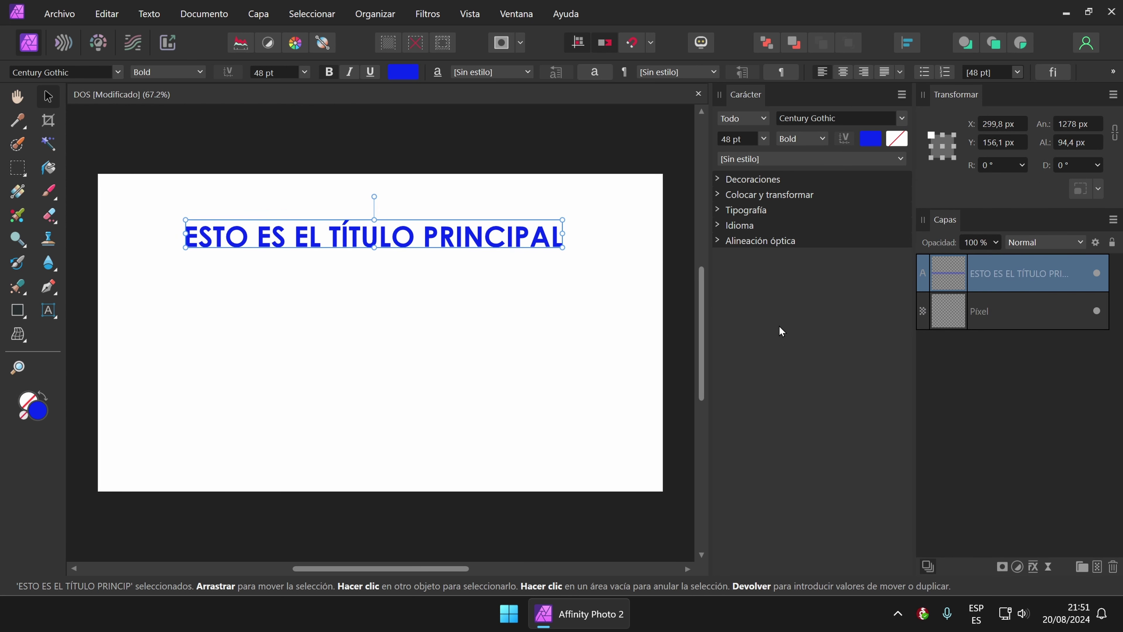
click(721, 180)
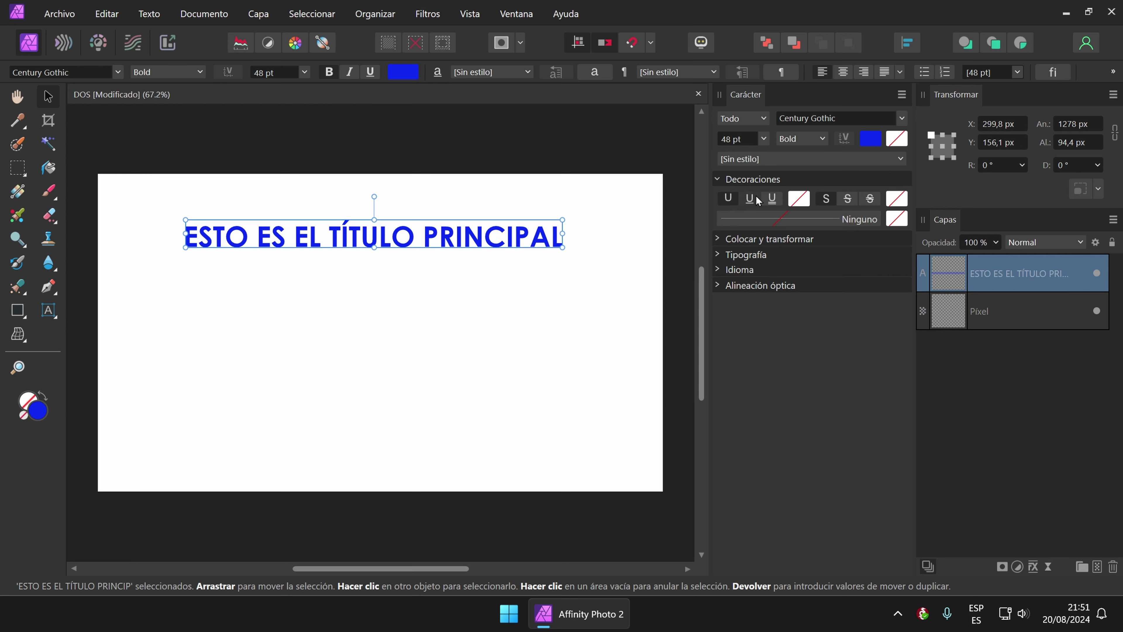
Give the title a single underline coloured green.
click(751, 204)
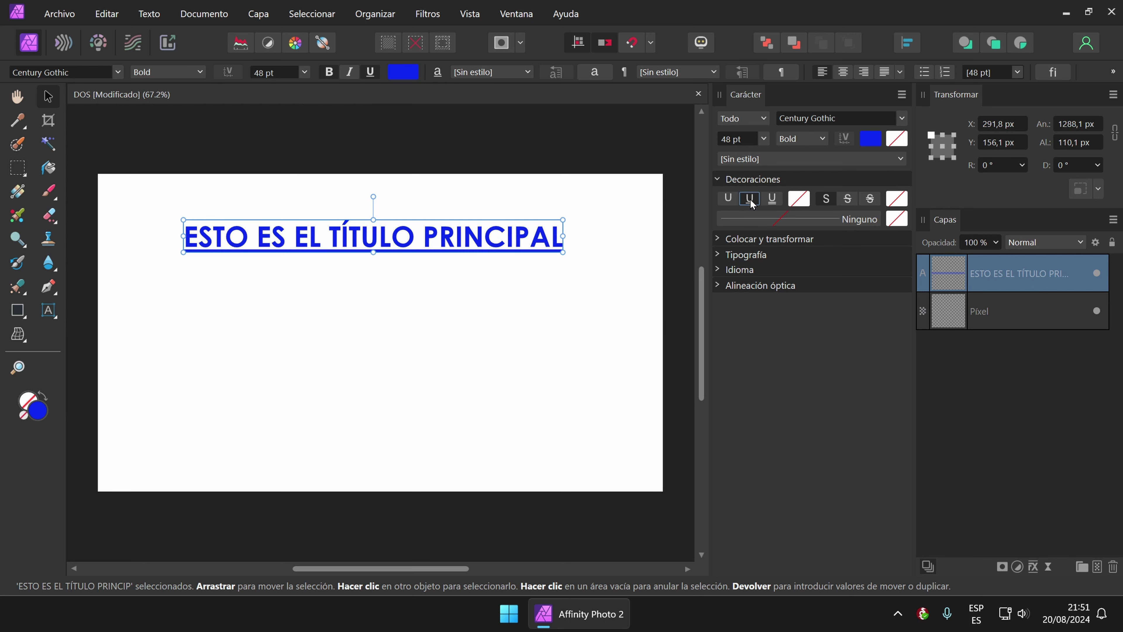
click(772, 200)
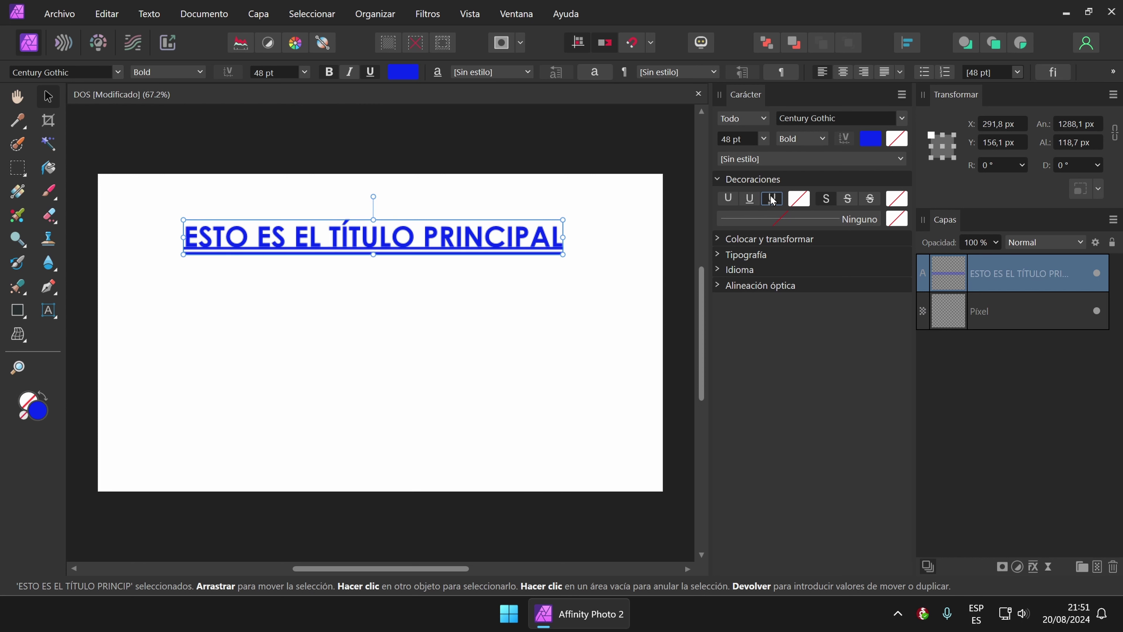
click(729, 199)
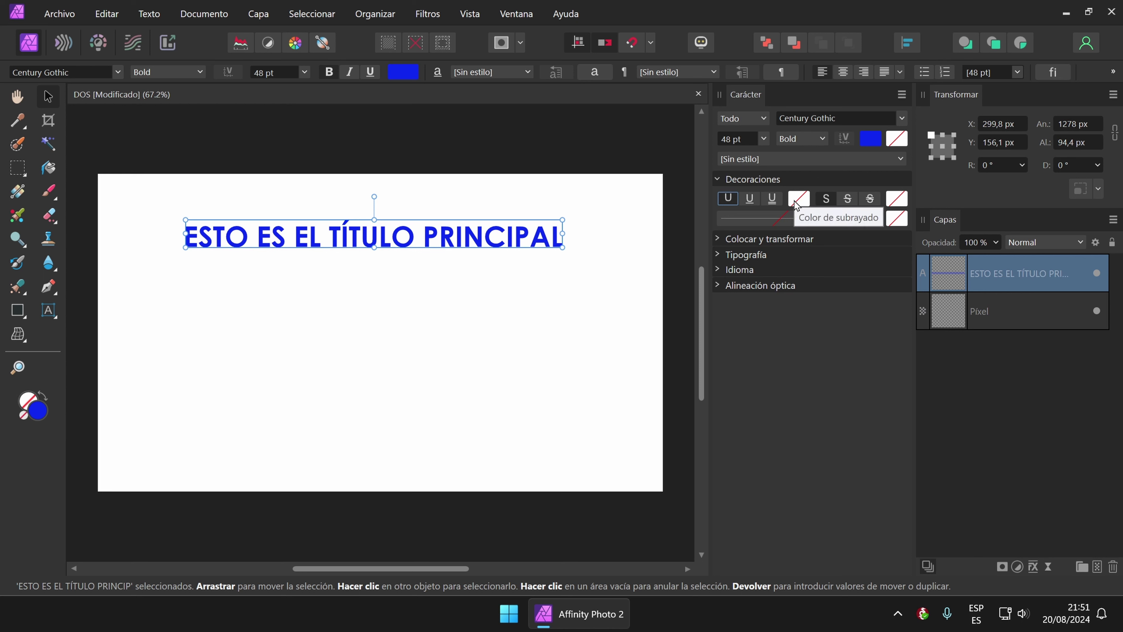
click(750, 198)
click(798, 198)
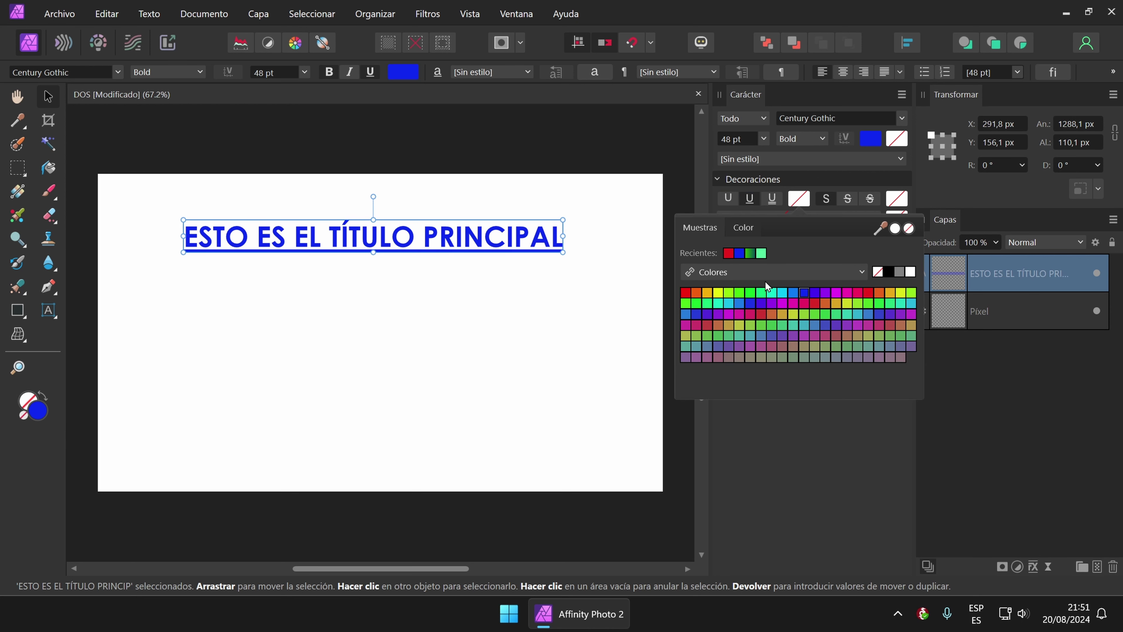
click(764, 295)
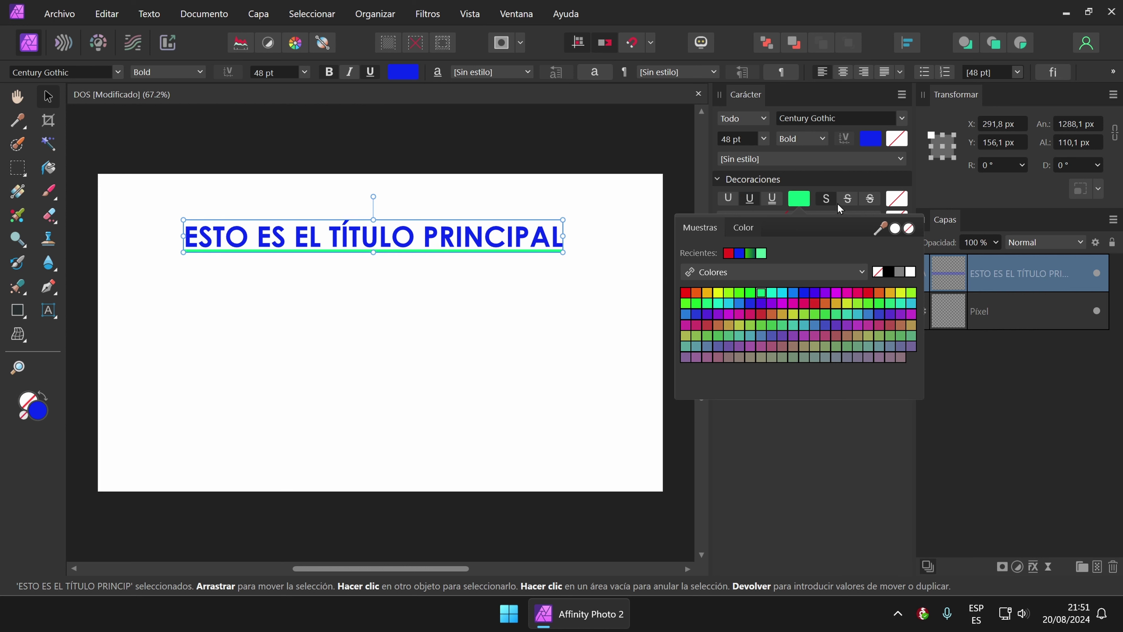
click(829, 201)
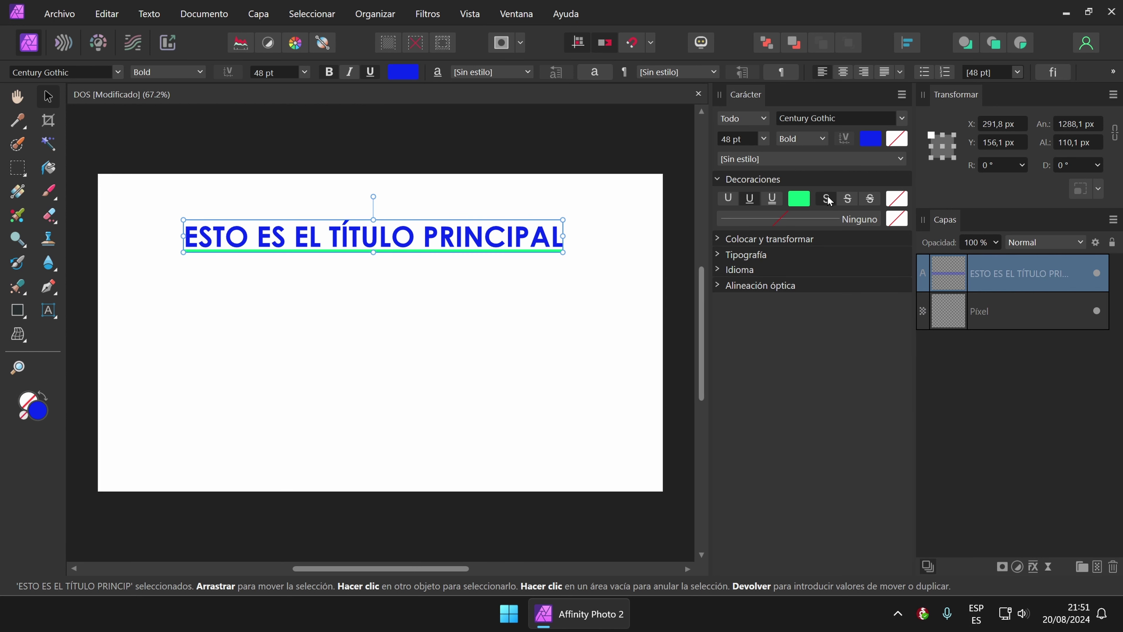
Try a single strikethrough on the title, then remove it again.
click(845, 200)
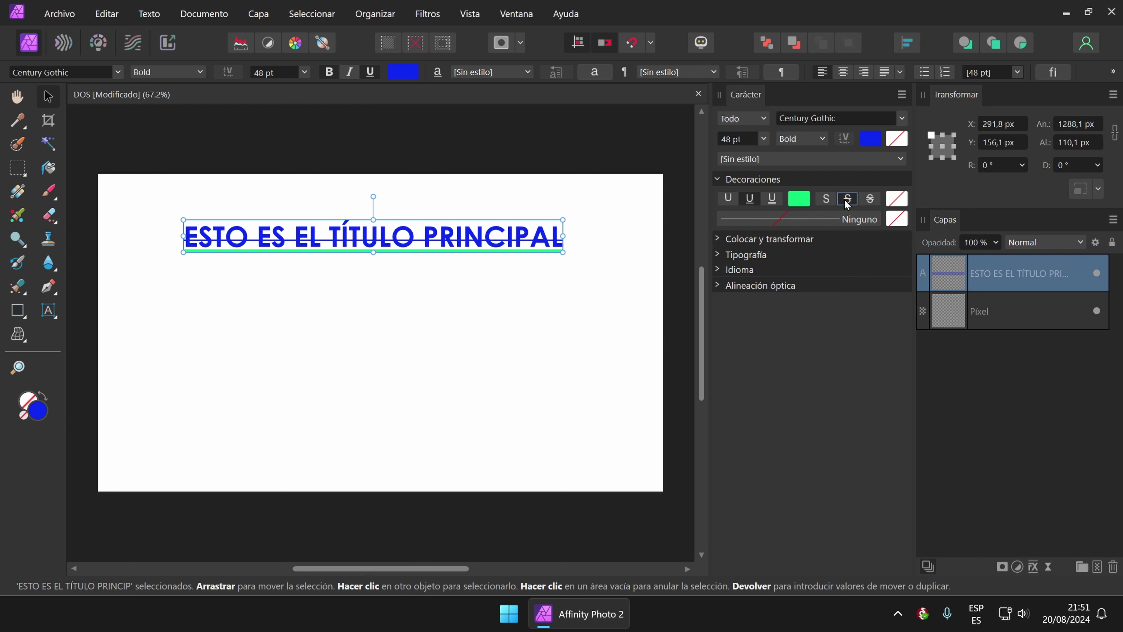
click(825, 198)
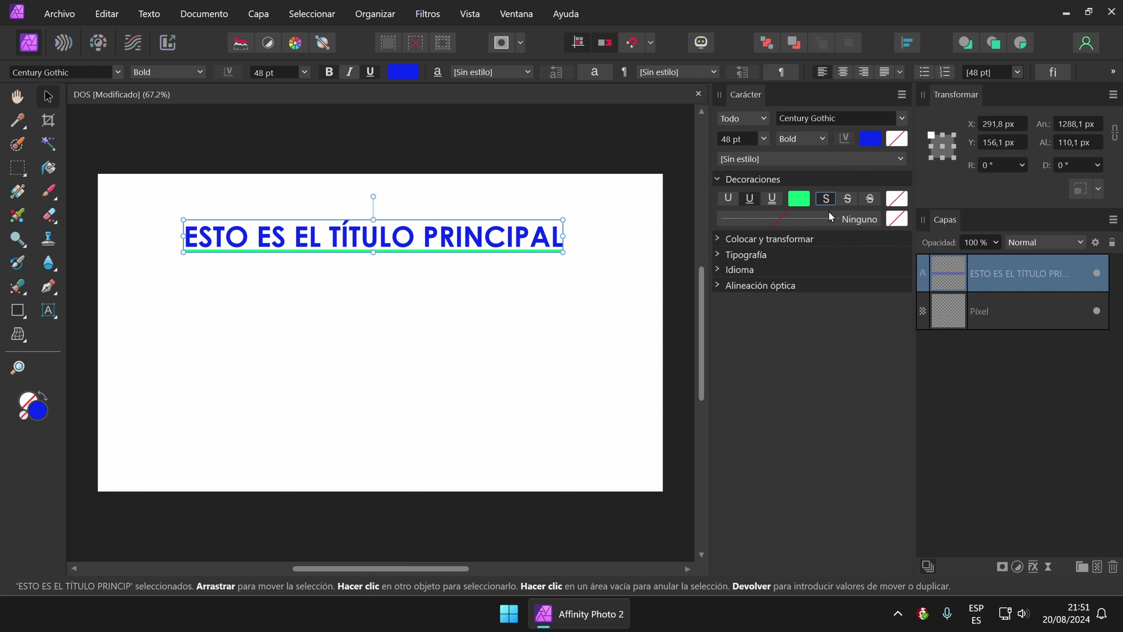
click(716, 239)
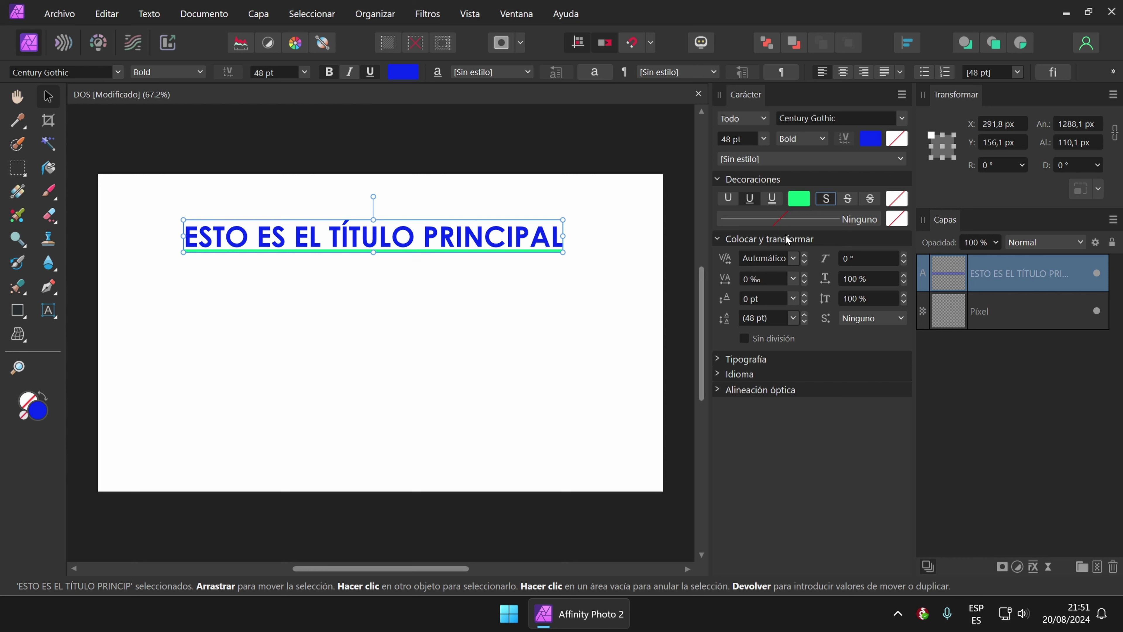
click(717, 359)
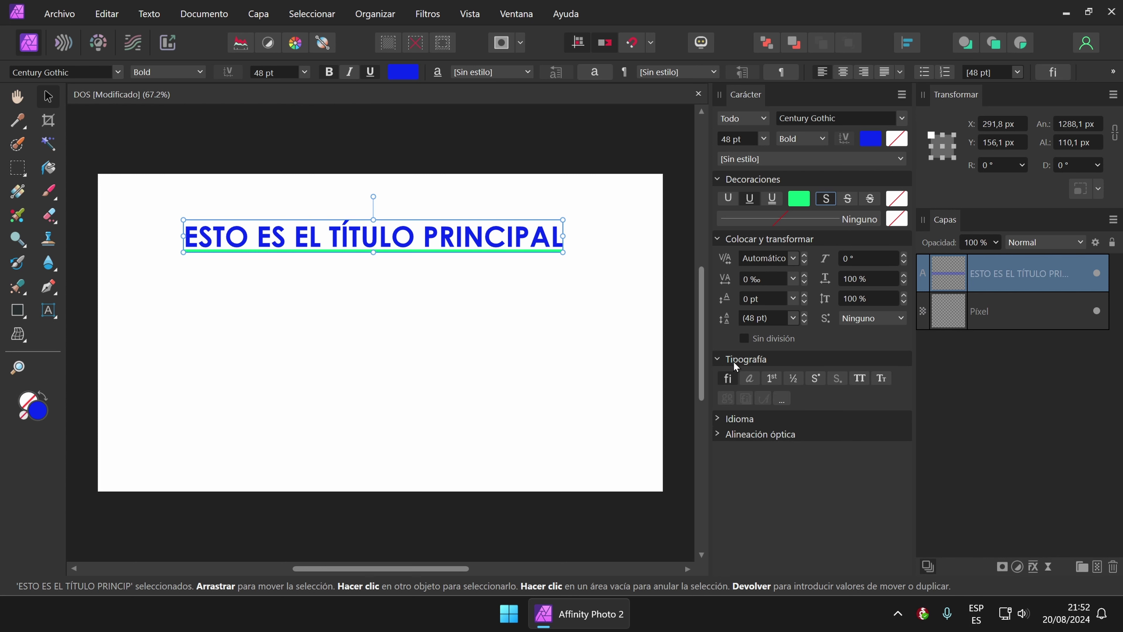
click(716, 419)
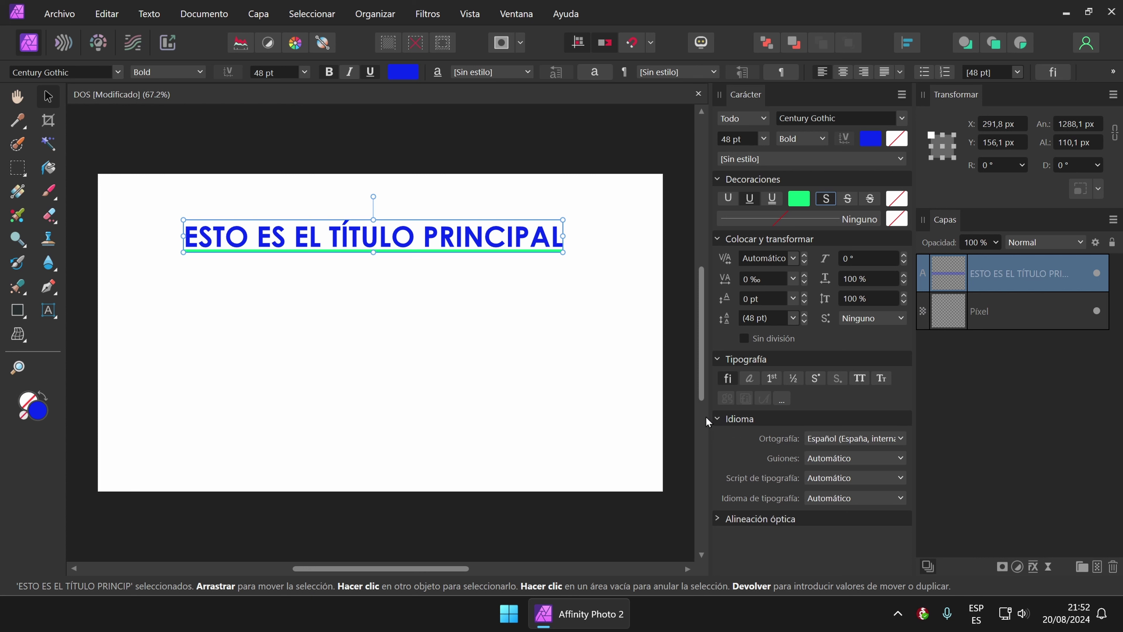
click(716, 421)
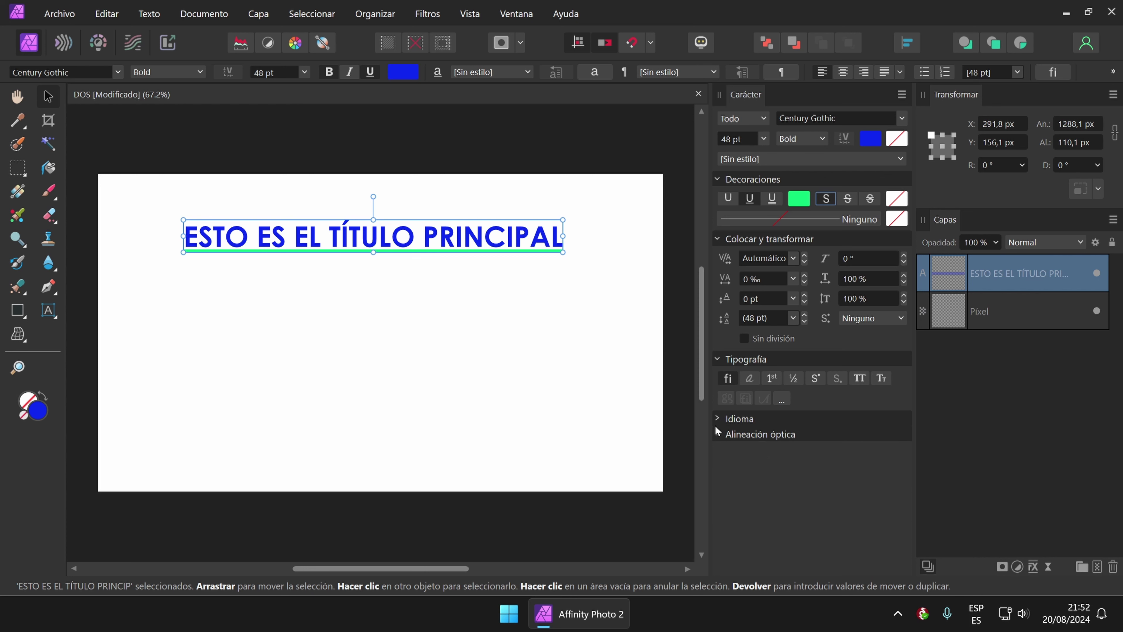
Raise the title and draw a 1384 × 686 px empty text frame beneath it.
drag(533, 237, 534, 214)
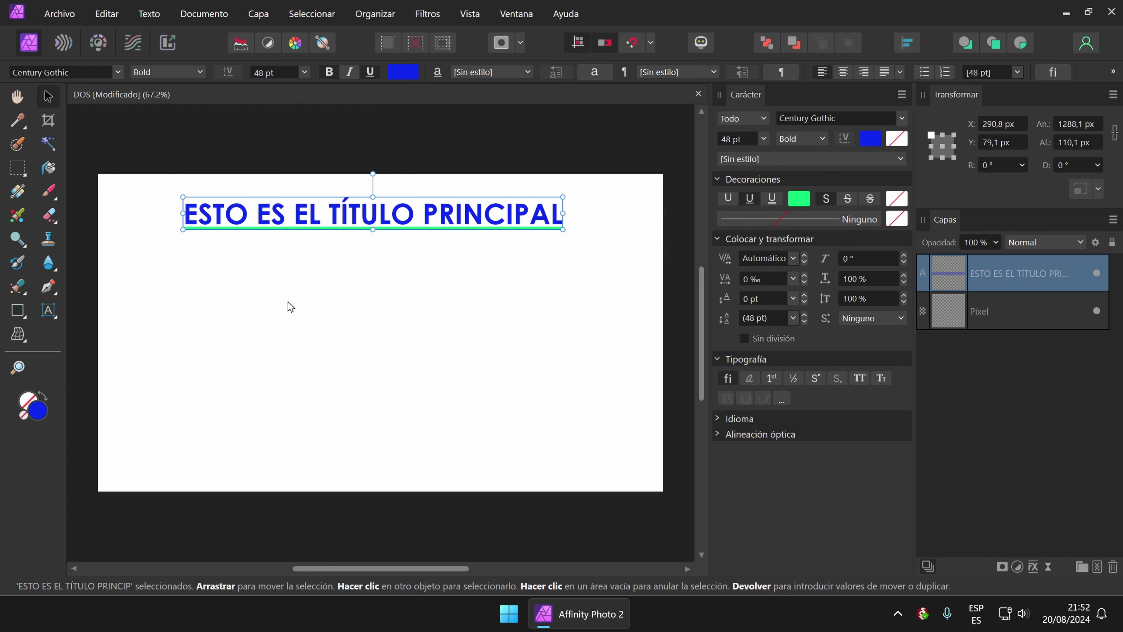
click(48, 310)
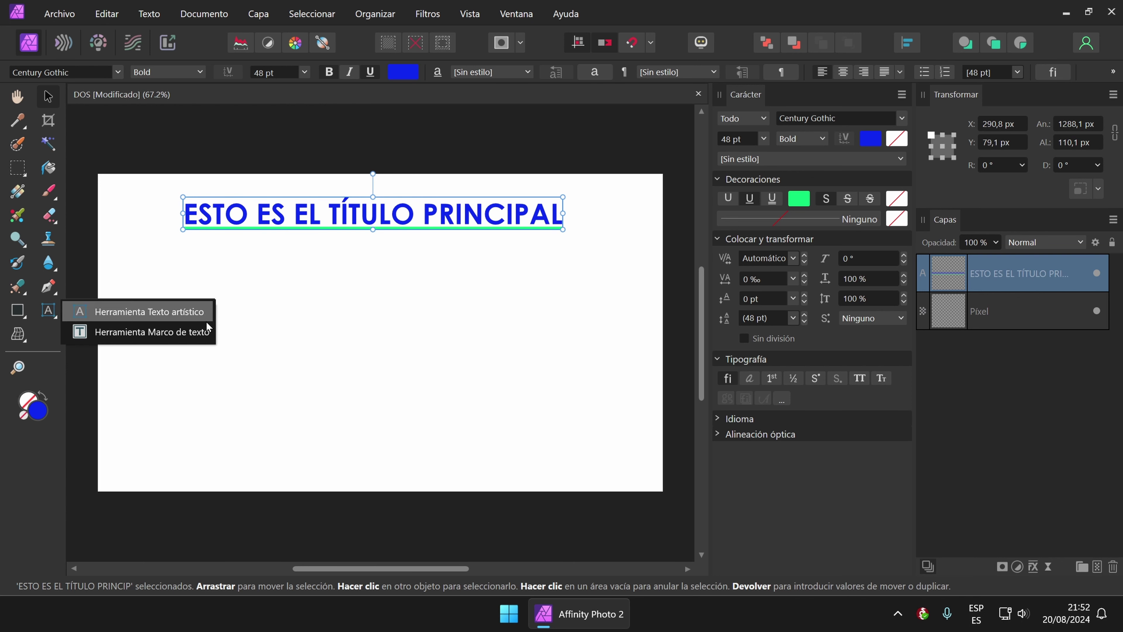
click(182, 331)
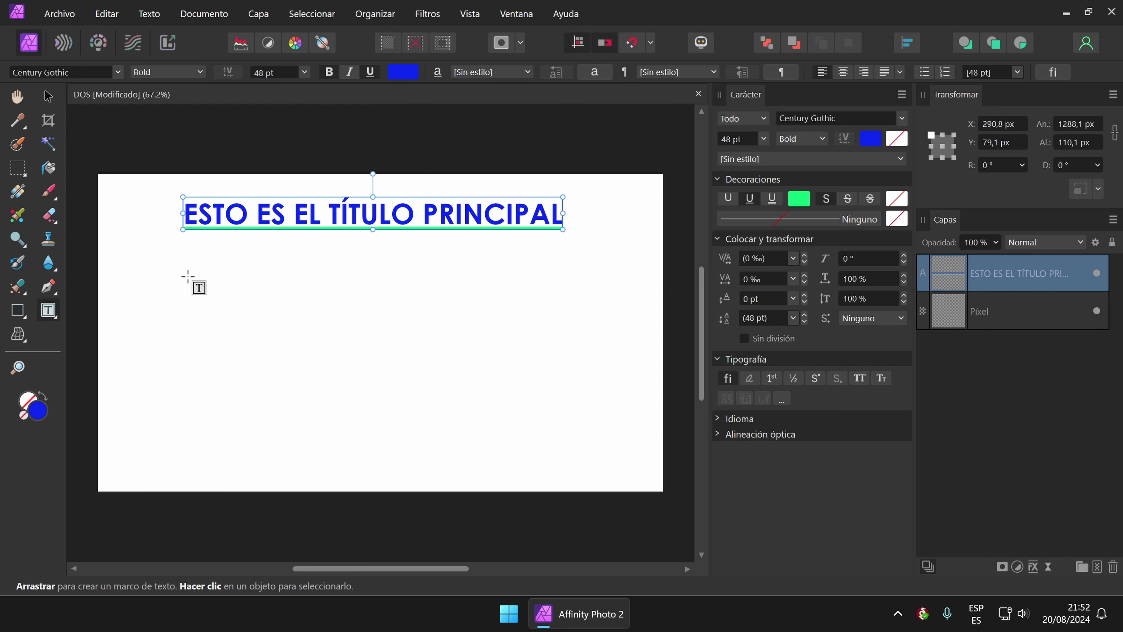
drag(183, 261, 590, 463)
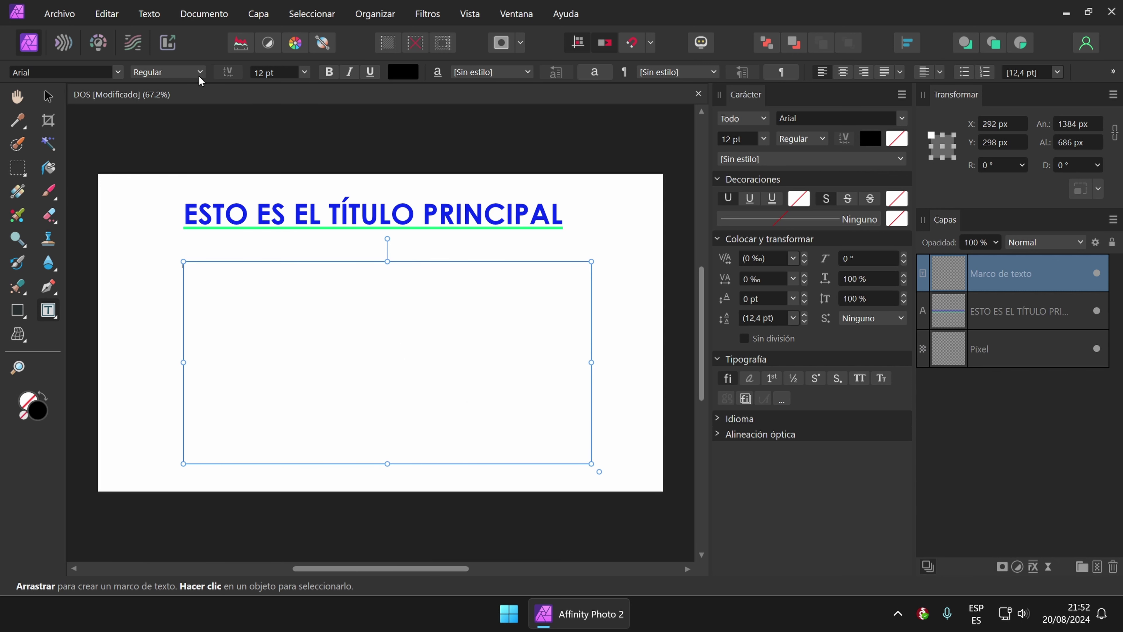
click(167, 15)
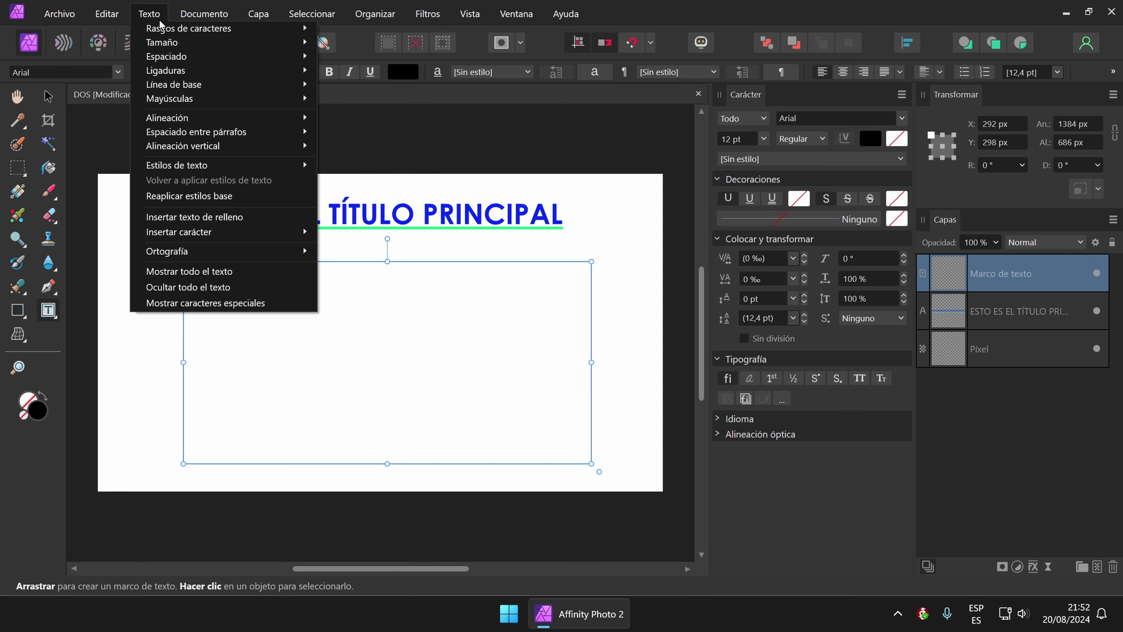
Fill the frame with placeholder text and shift it to X 271, Y 282 px.
click(195, 216)
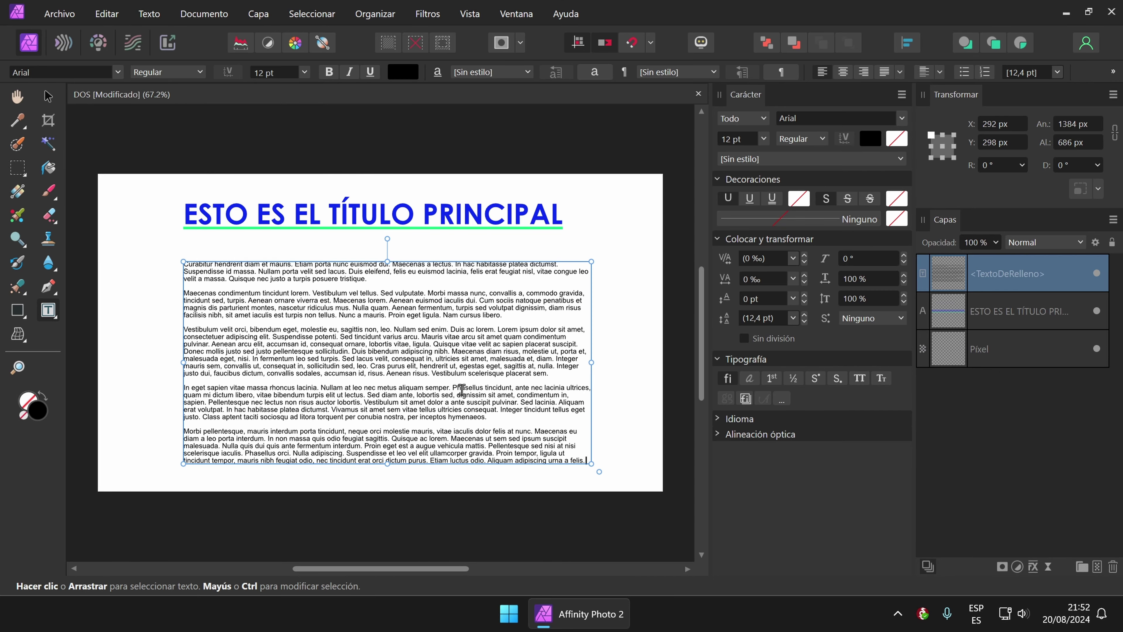
click(48, 96)
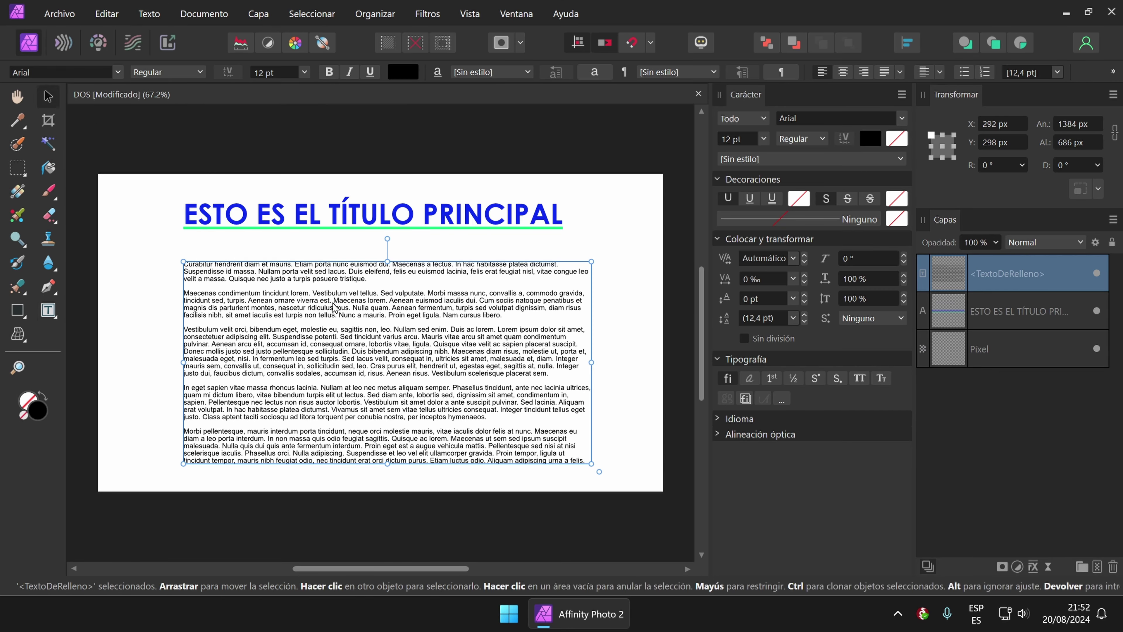
mouse_move(342, 290)
mouse_down()
mouse_move(324, 283)
mouse_move(336, 286)
mouse_up()
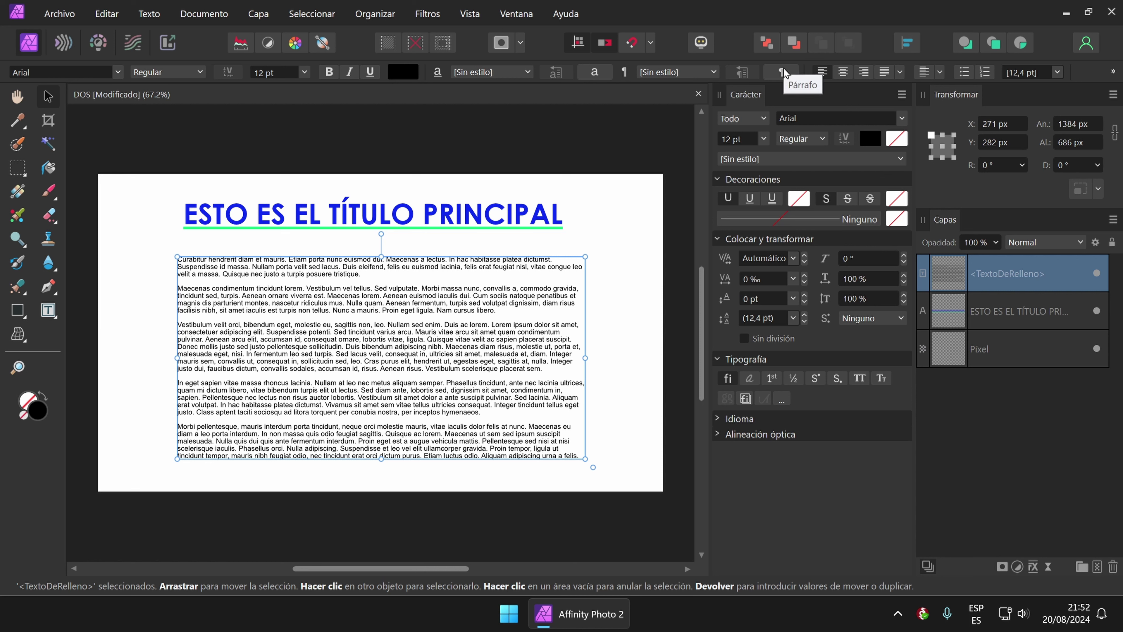
Bring up the Paragraph panel via Ventana > Texto > Párrafo.
click(516, 13)
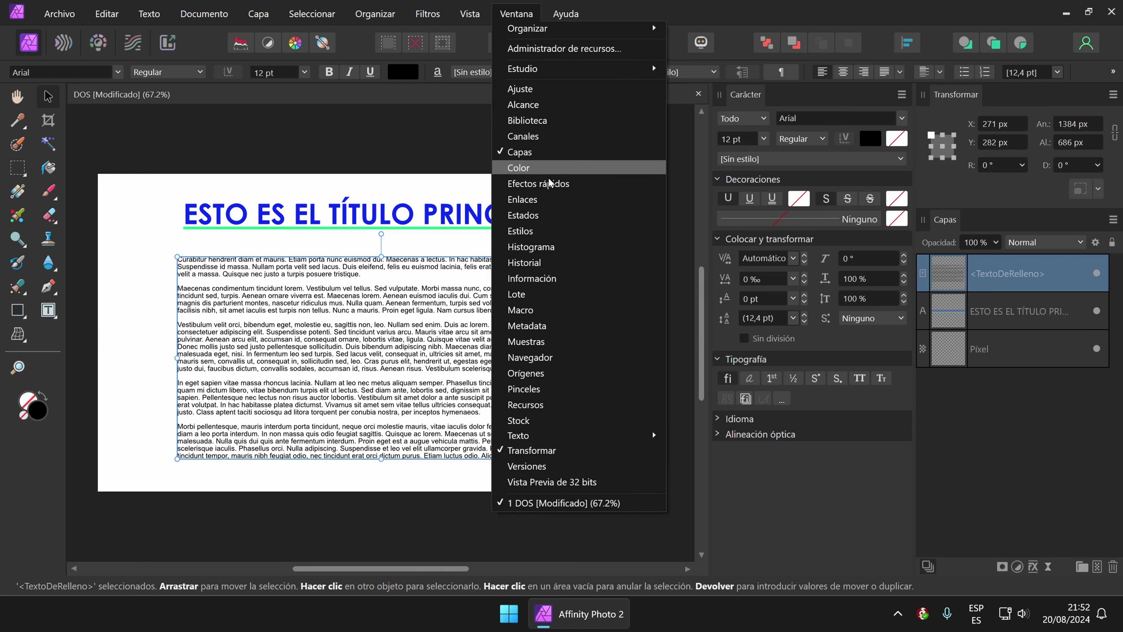
mouse_move(555, 439)
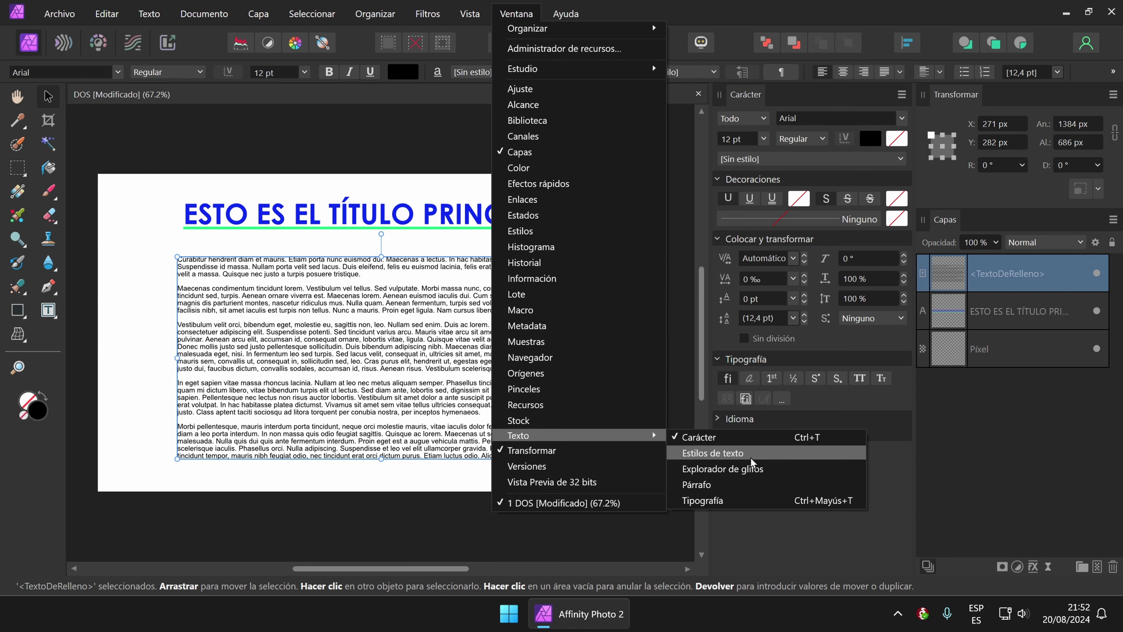
click(720, 483)
click(742, 96)
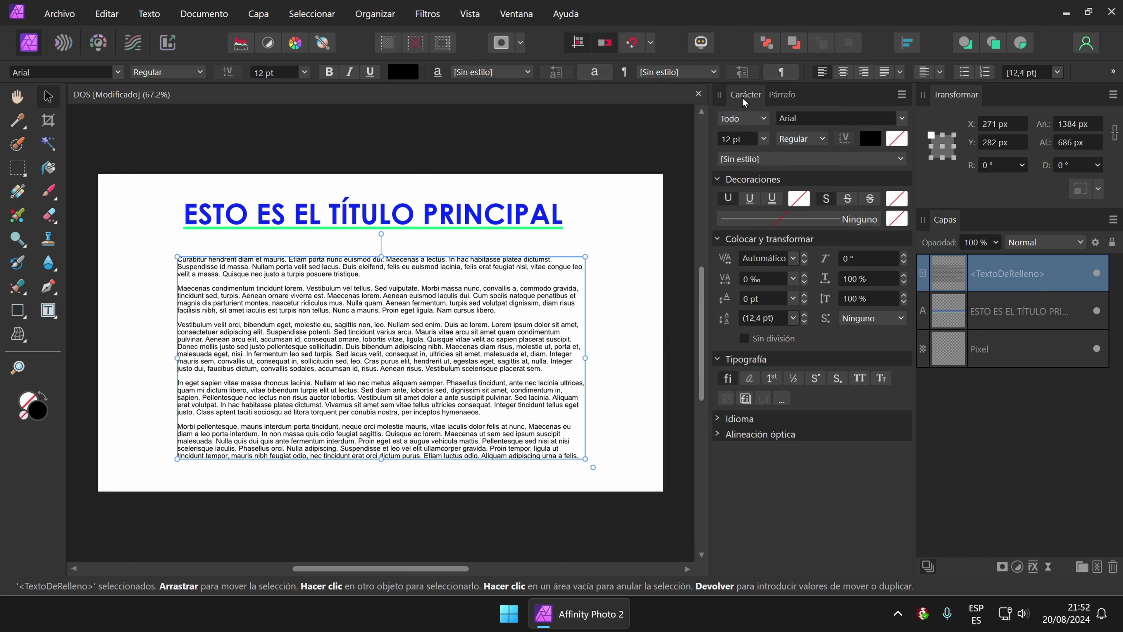
click(773, 95)
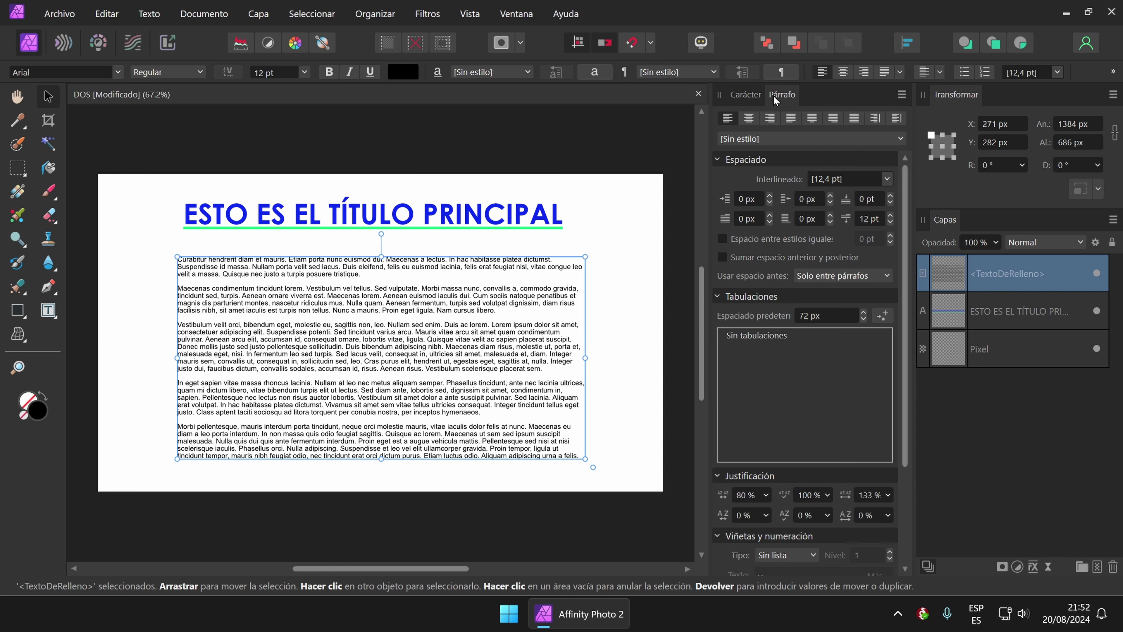
Try the alignment options and settle on Justify last line left for the body text.
click(748, 118)
click(770, 119)
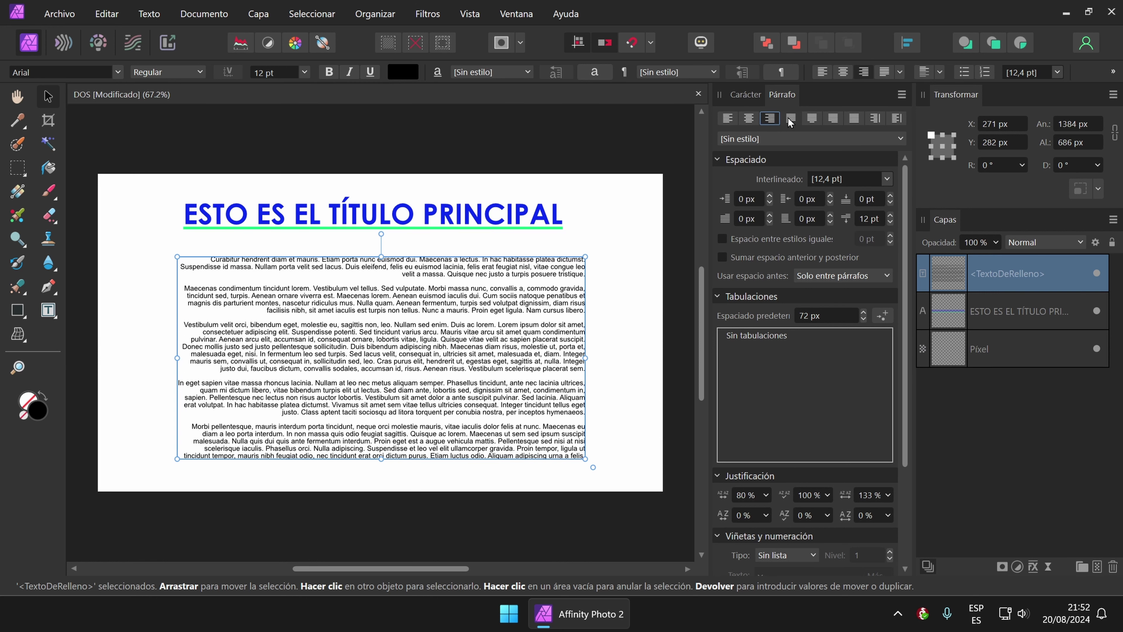
click(790, 119)
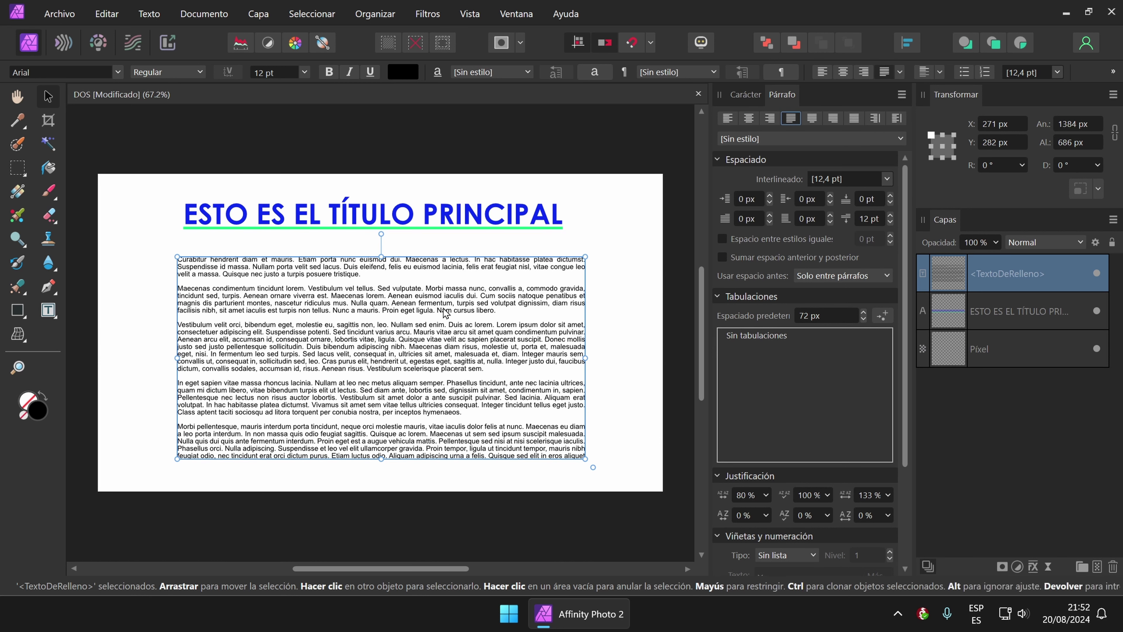
click(814, 122)
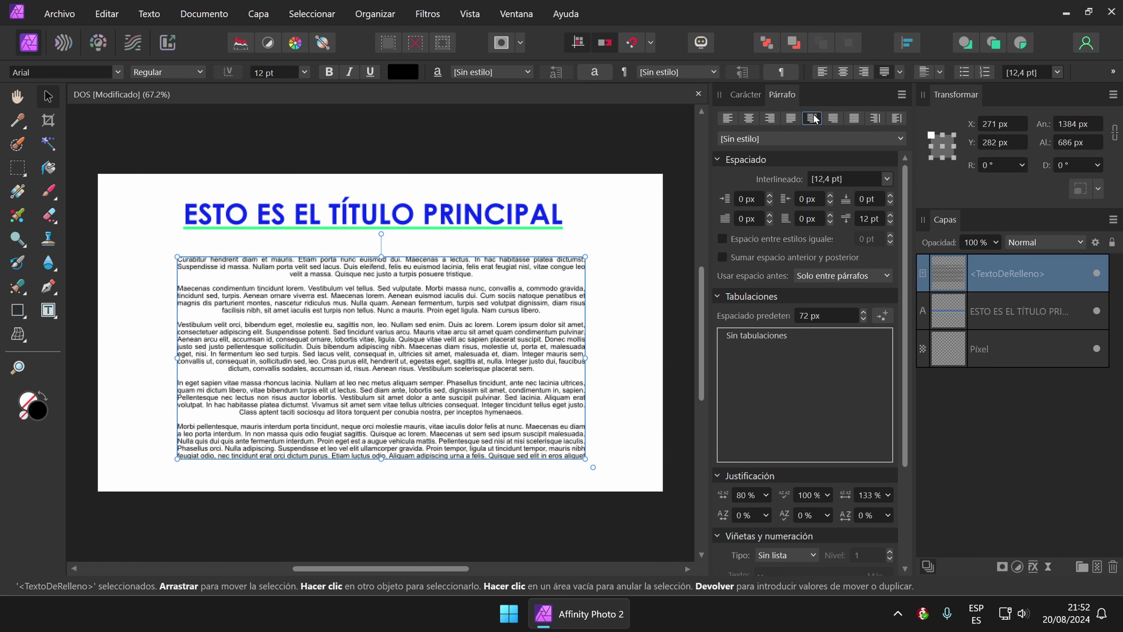
click(833, 122)
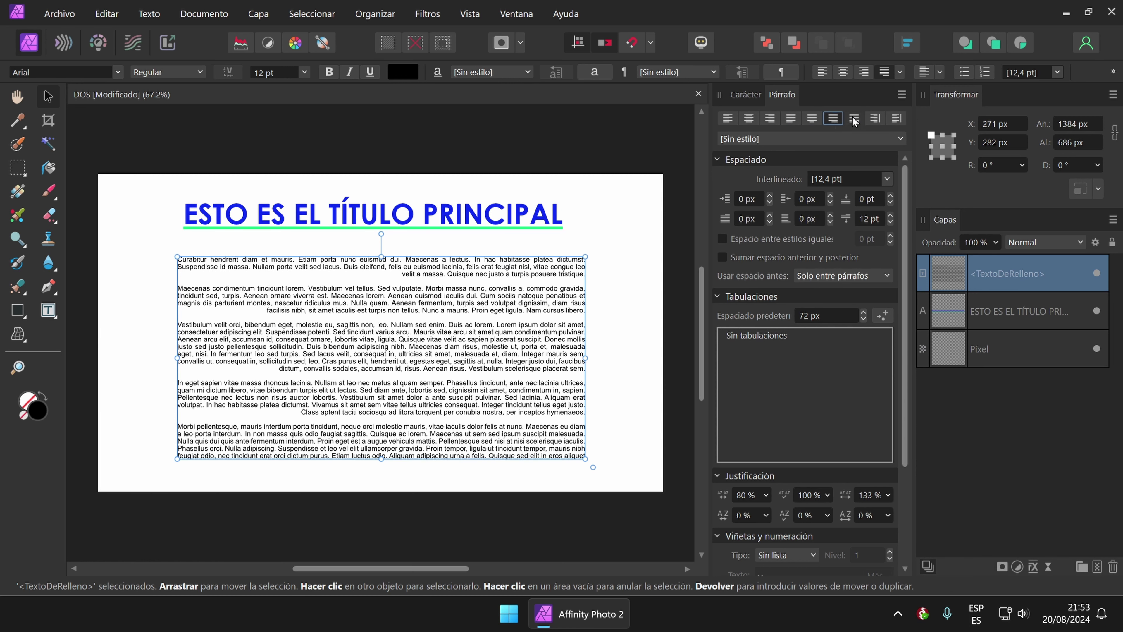
click(854, 120)
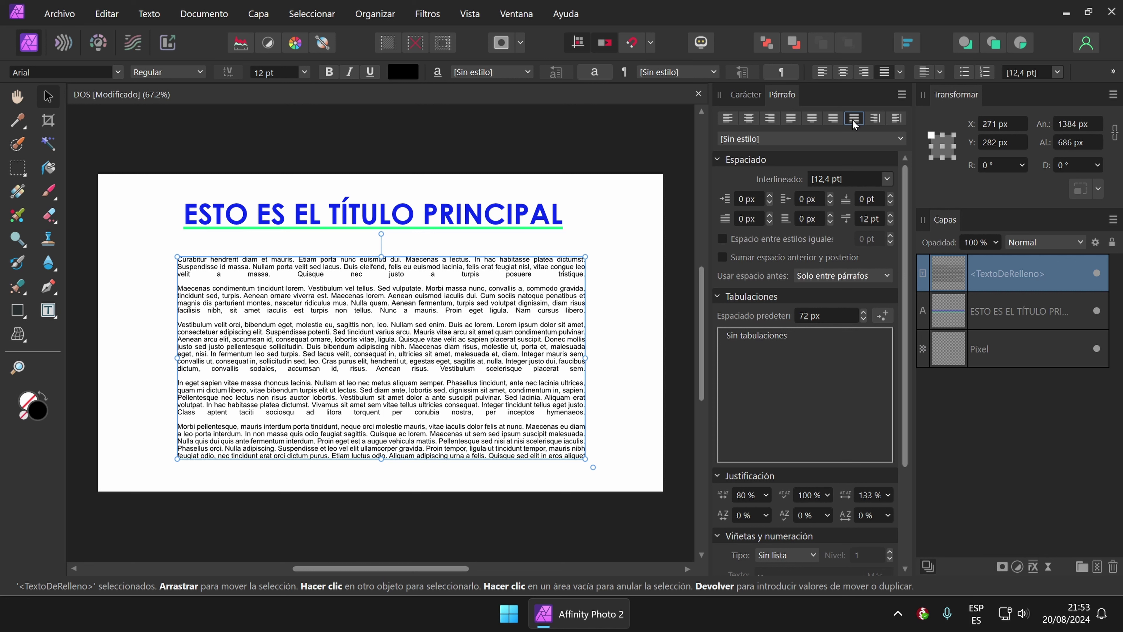
click(792, 123)
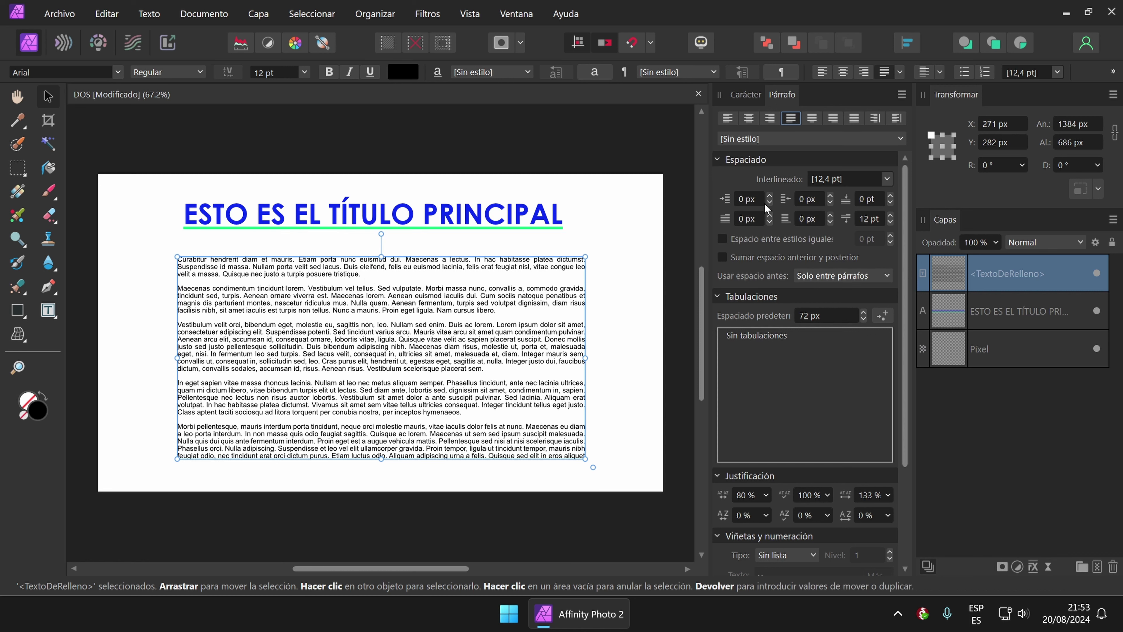
Set the body text leading to 15 pt and move the frame up to X 278, Y 242 px.
click(885, 180)
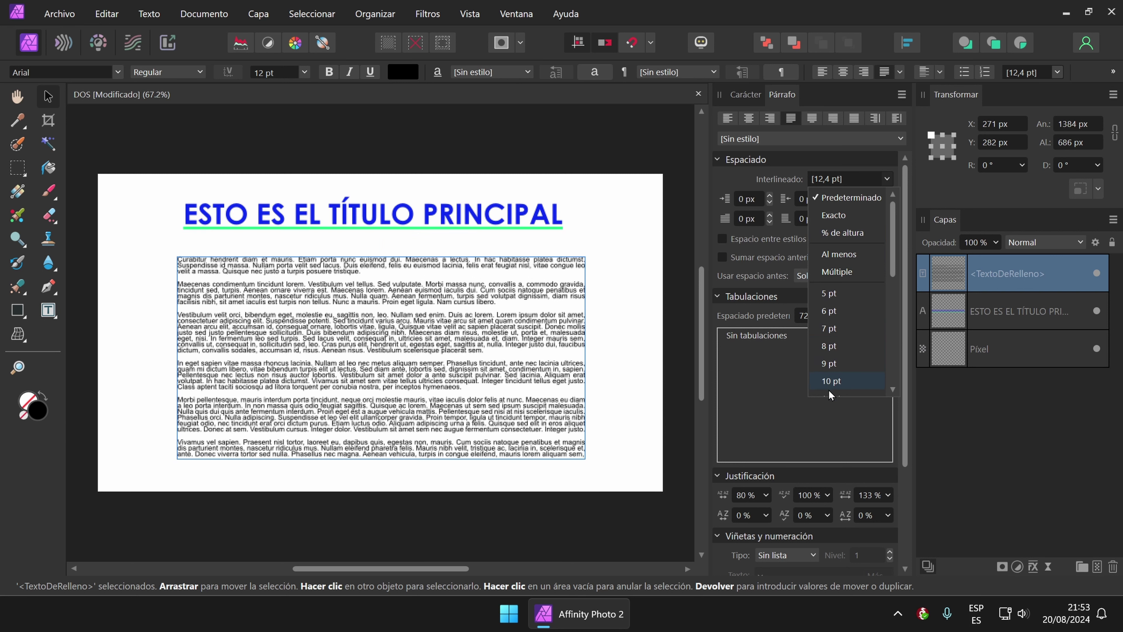
scroll(831, 389, down, 3)
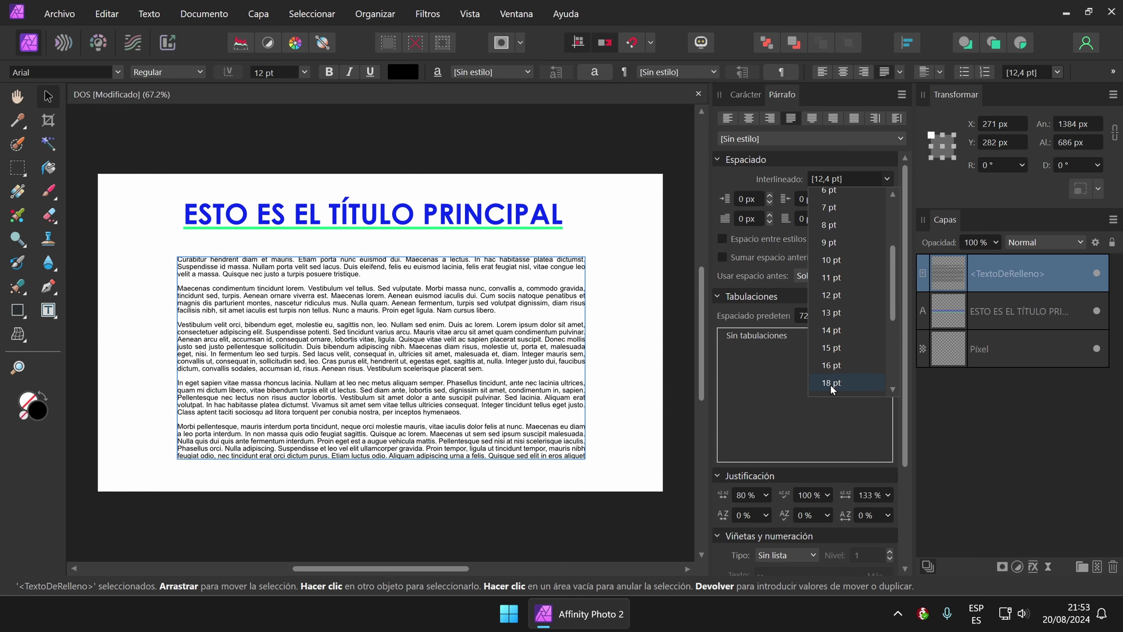
scroll(833, 389, down, 3)
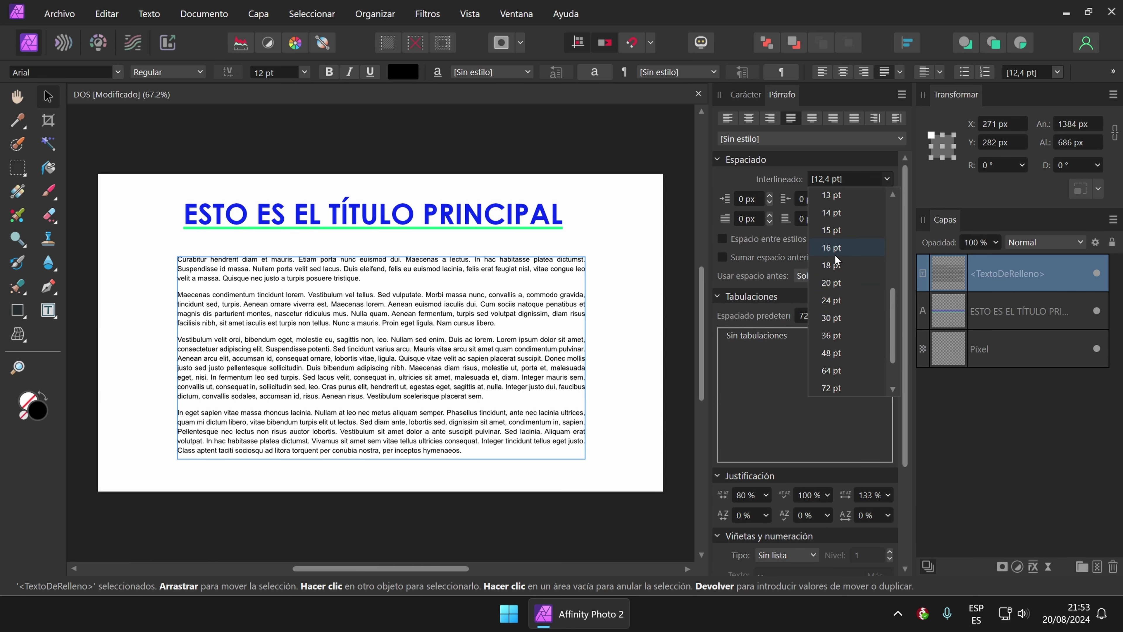
click(843, 231)
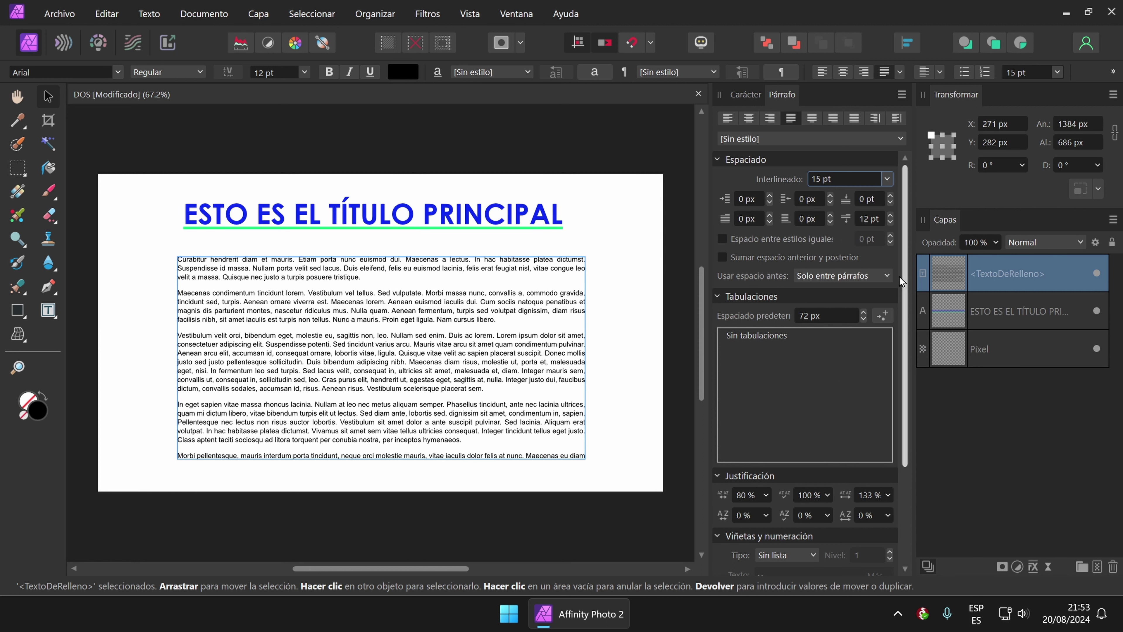
drag(902, 278, 896, 249)
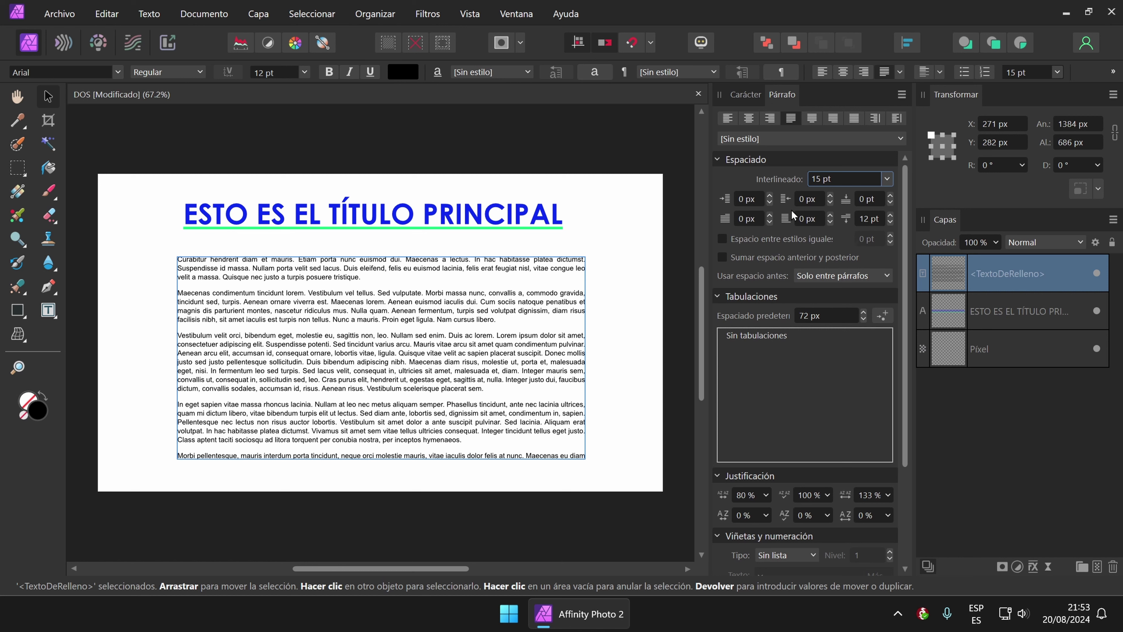
drag(431, 305, 428, 295)
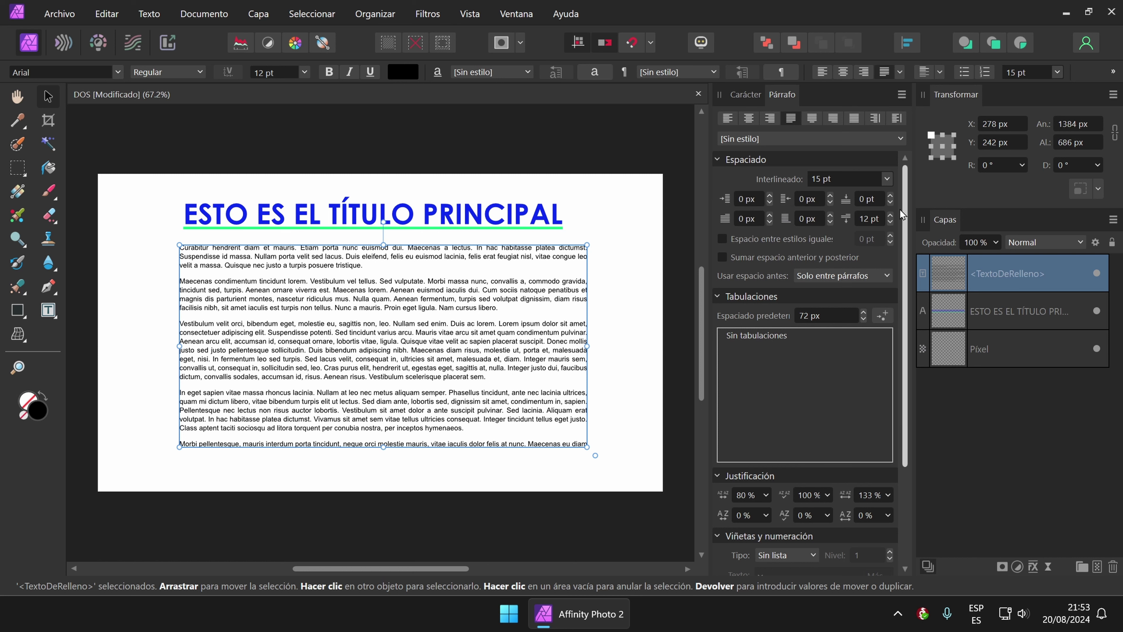
Raise the body paragraph spacing to 20 pt before and 19 pt after.
scroll(900, 209, down, 1)
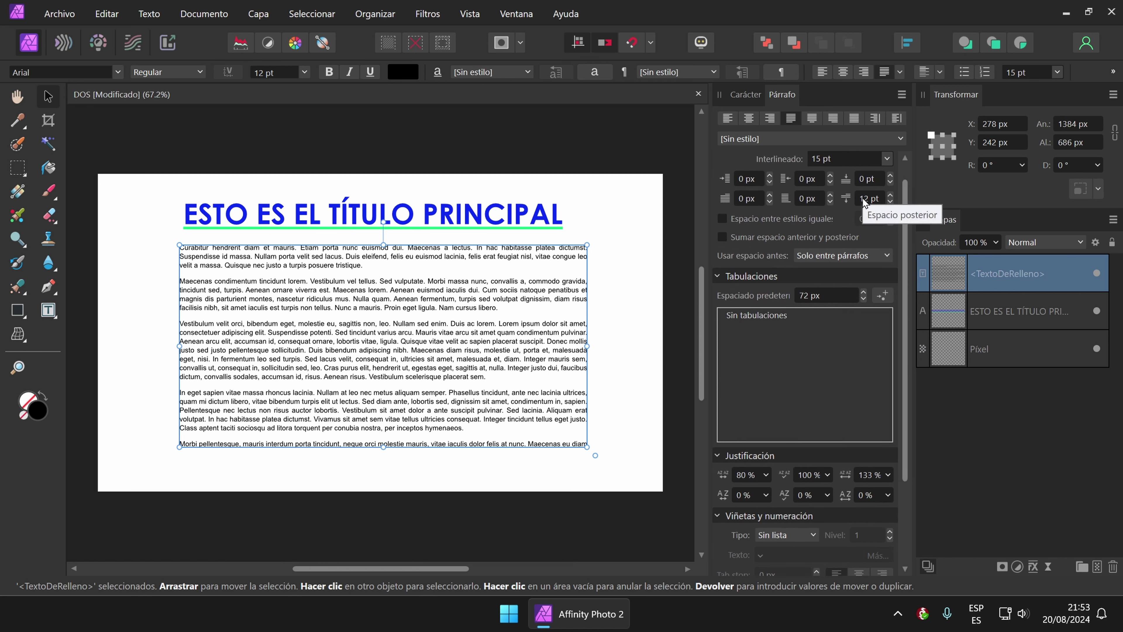
click(890, 177)
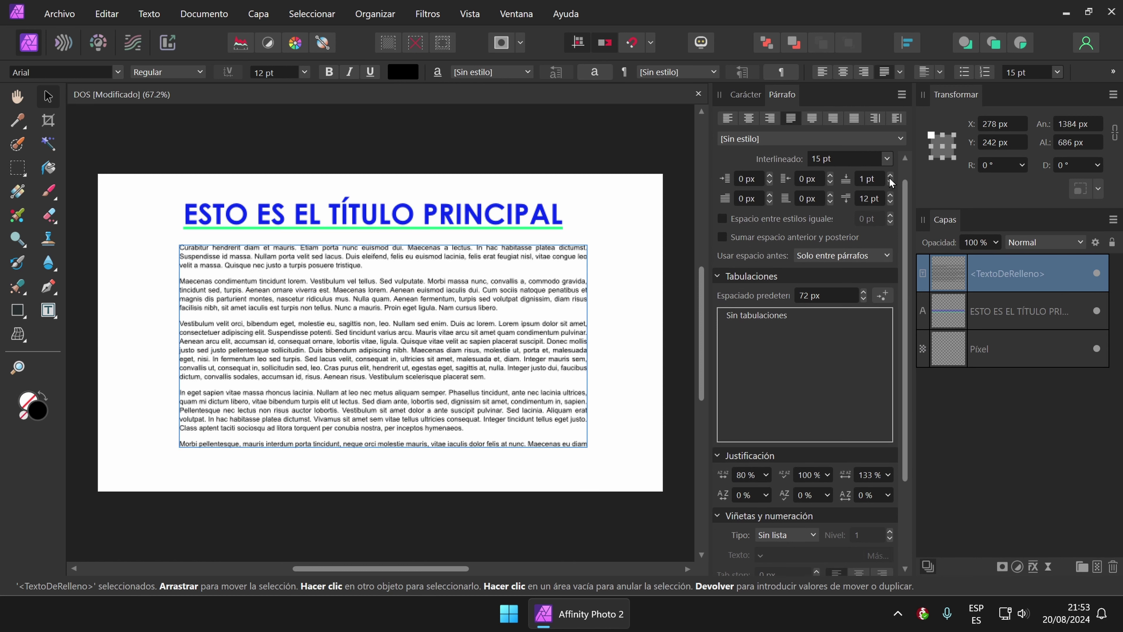
click(890, 176)
click(889, 177)
click(890, 177)
click(889, 177)
click(889, 176)
click(889, 177)
click(890, 177)
click(890, 177)
click(890, 177)
click(889, 177)
click(890, 177)
click(889, 177)
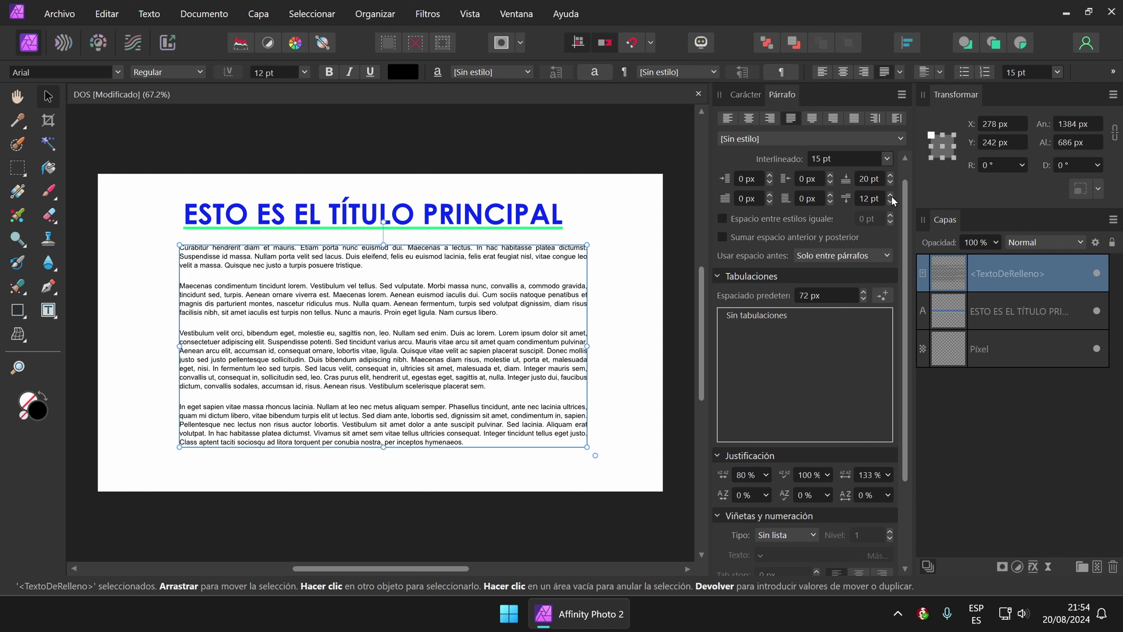
click(891, 198)
click(891, 197)
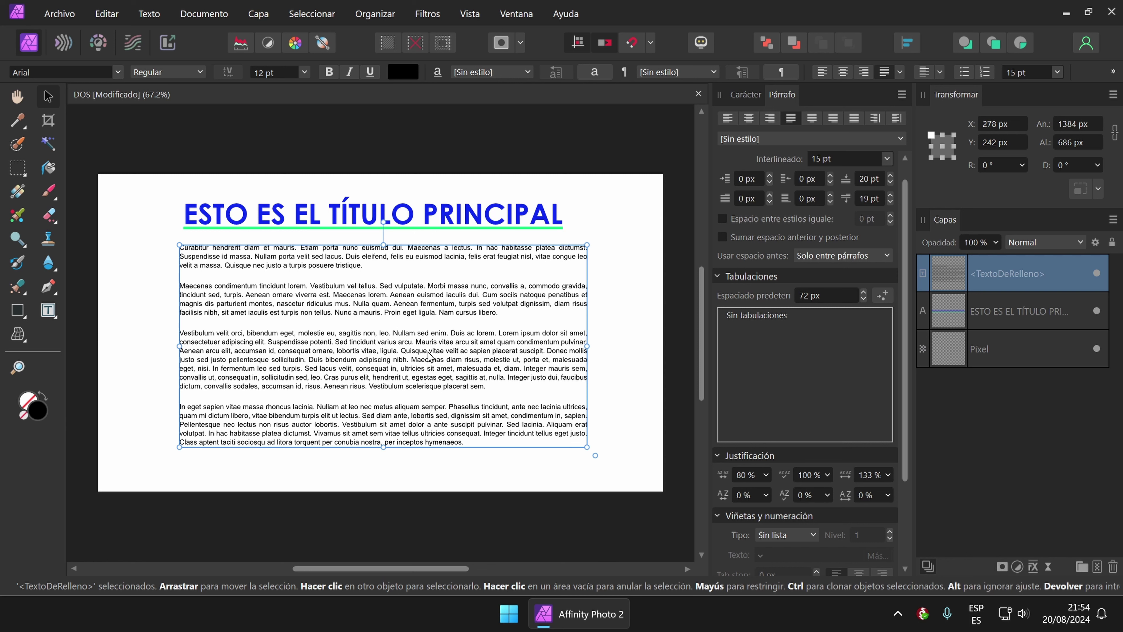
drag(902, 279, 932, 222)
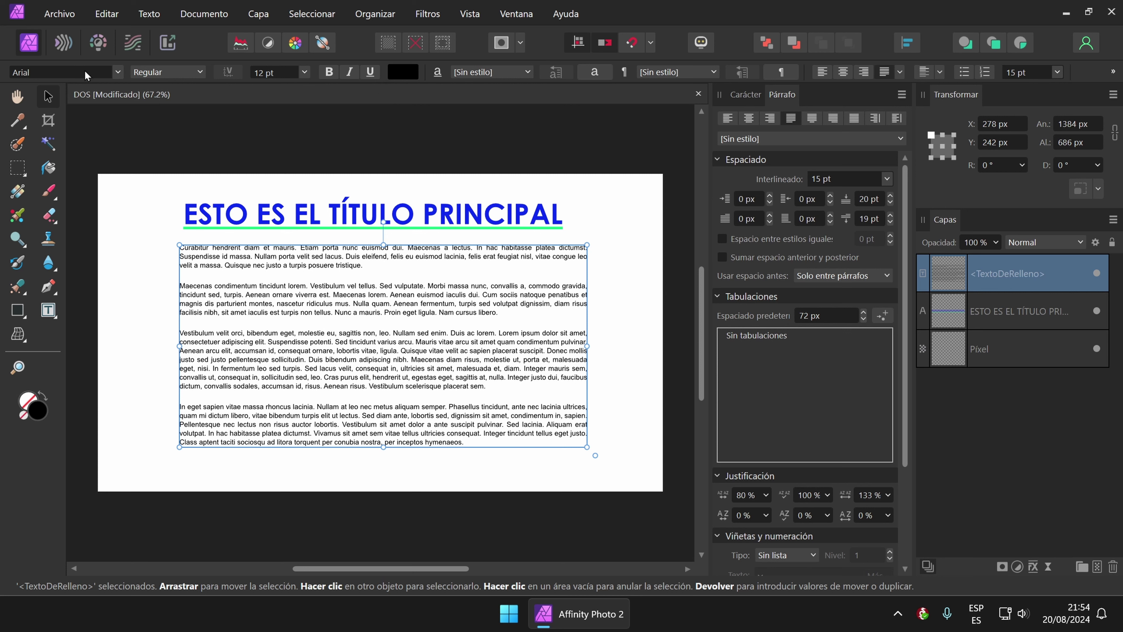
click(198, 74)
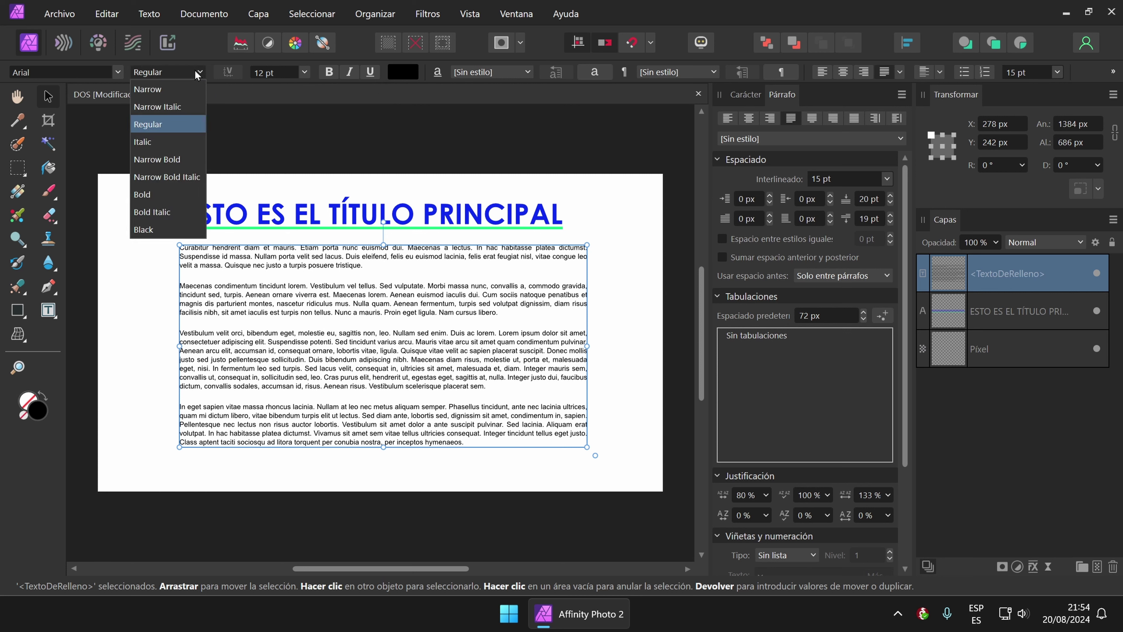
click(198, 73)
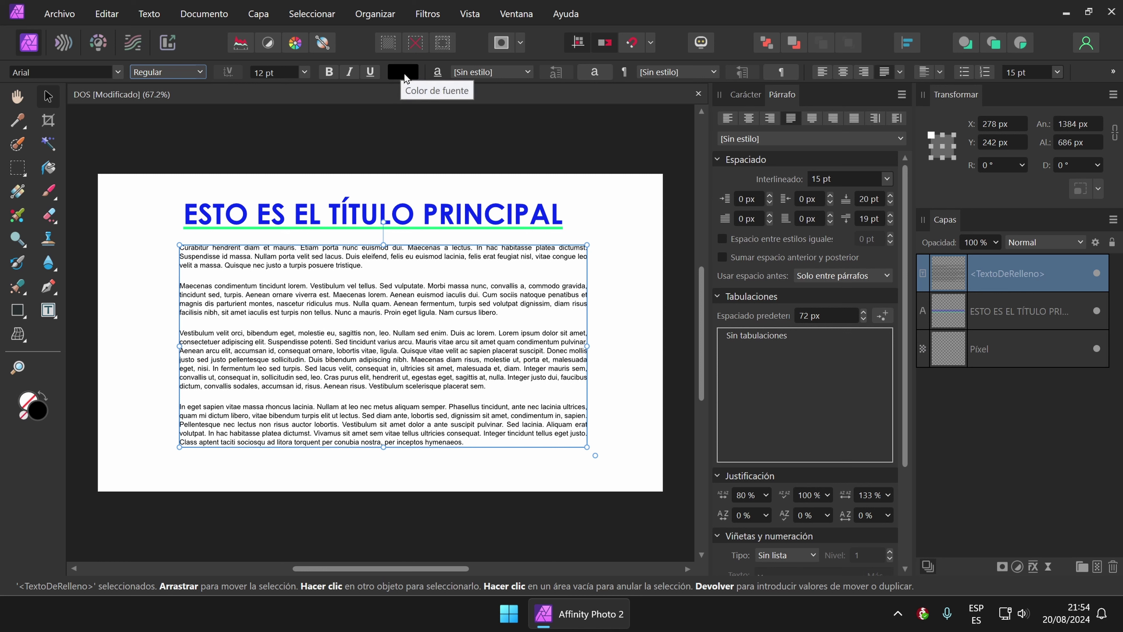
click(529, 73)
click(529, 72)
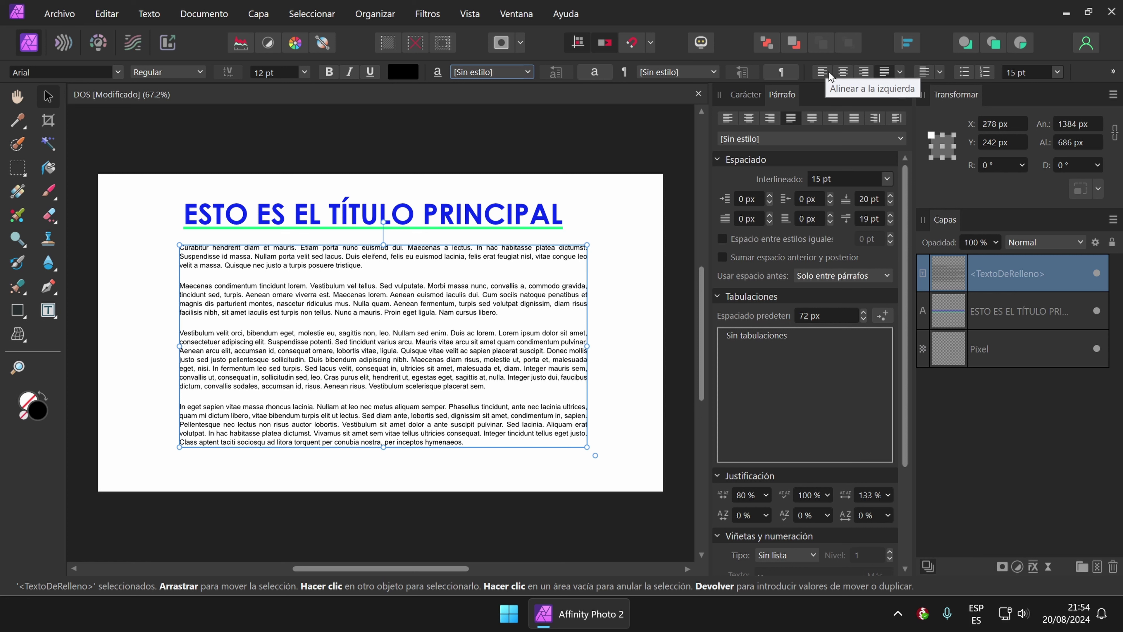
click(899, 71)
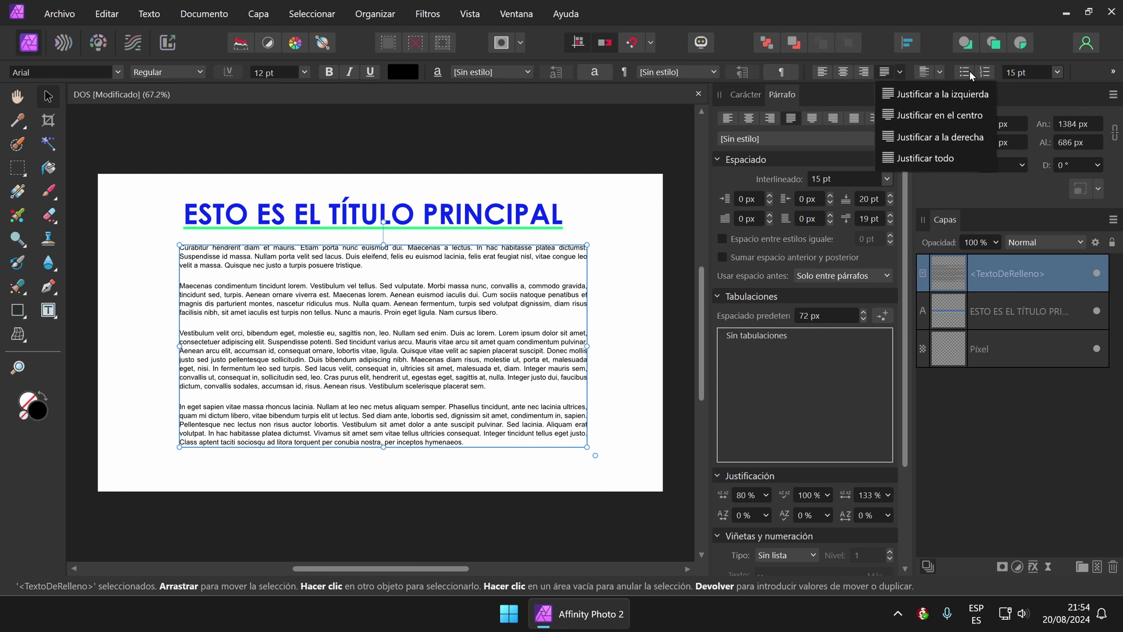
click(949, 75)
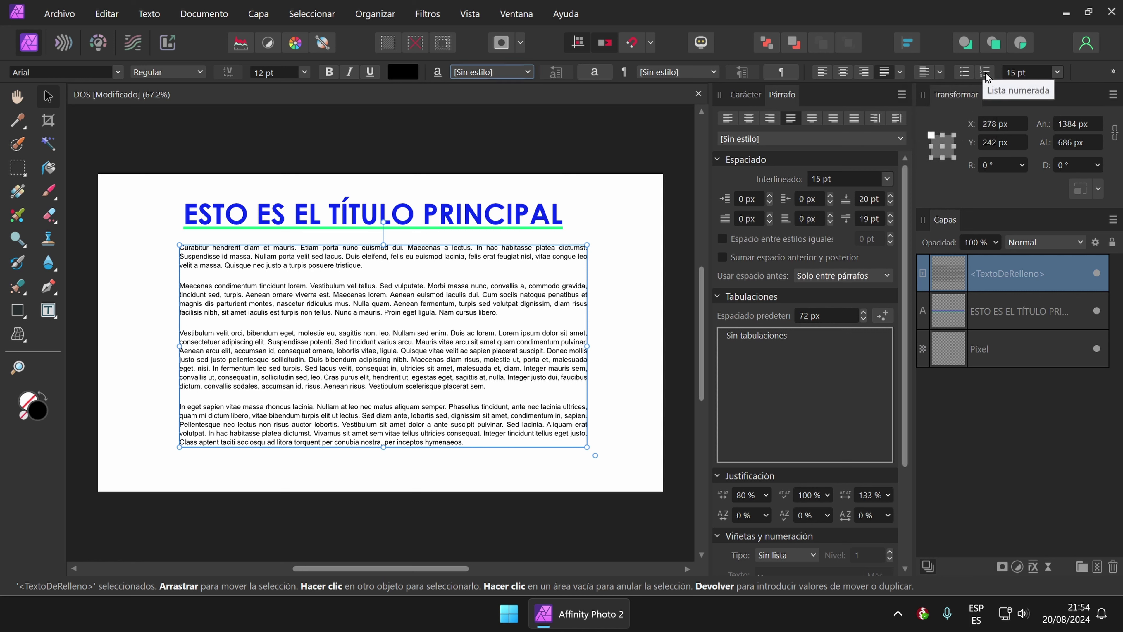
click(965, 73)
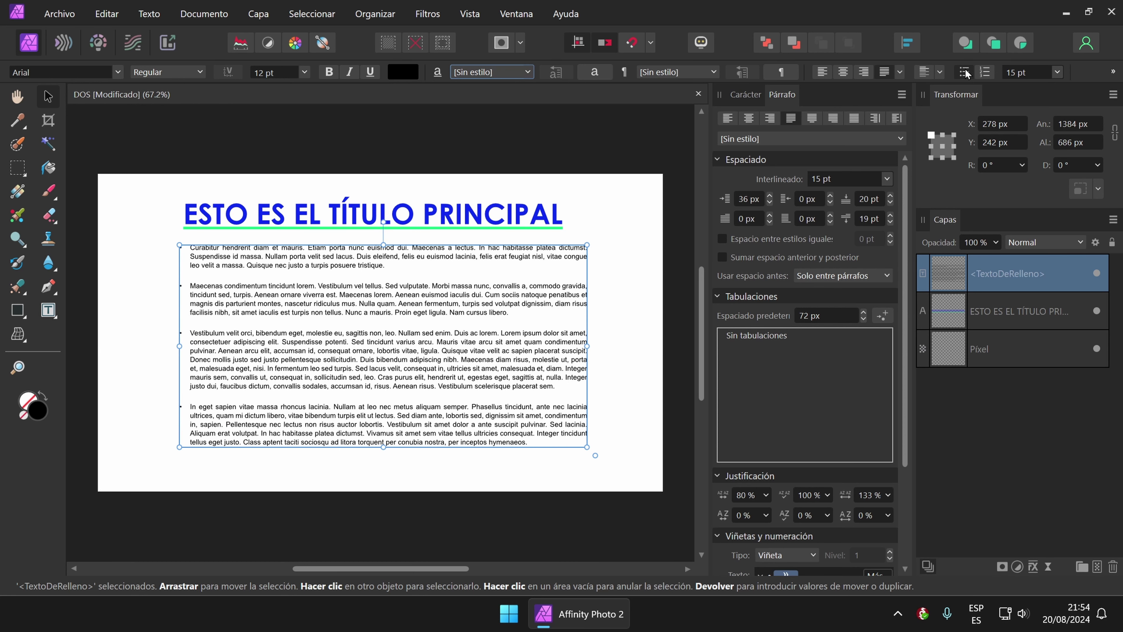
click(984, 73)
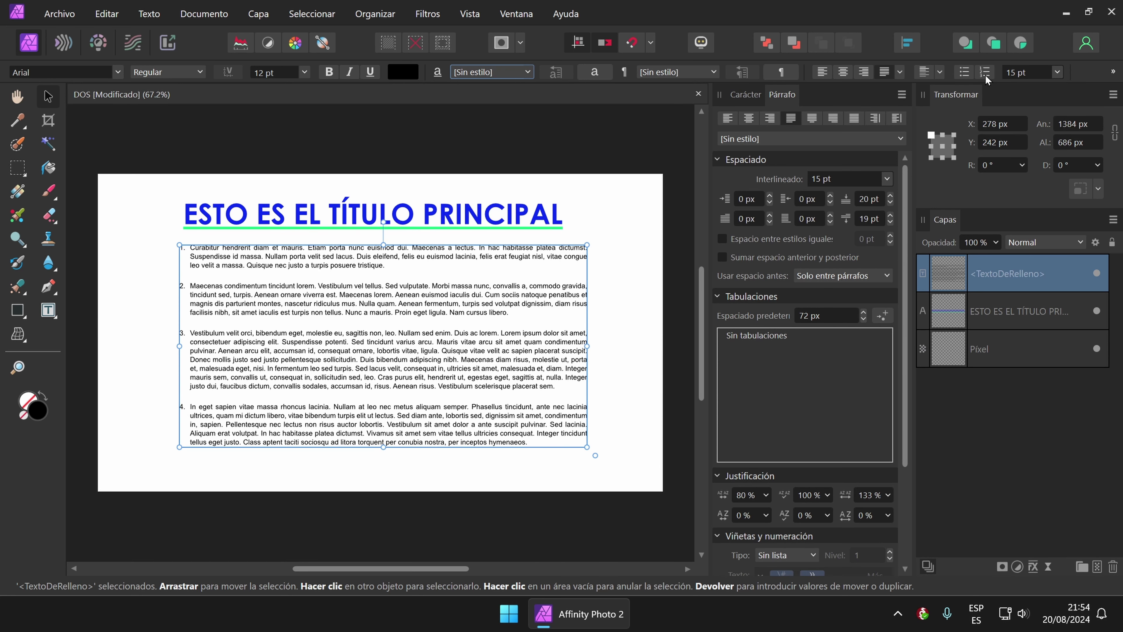
click(985, 72)
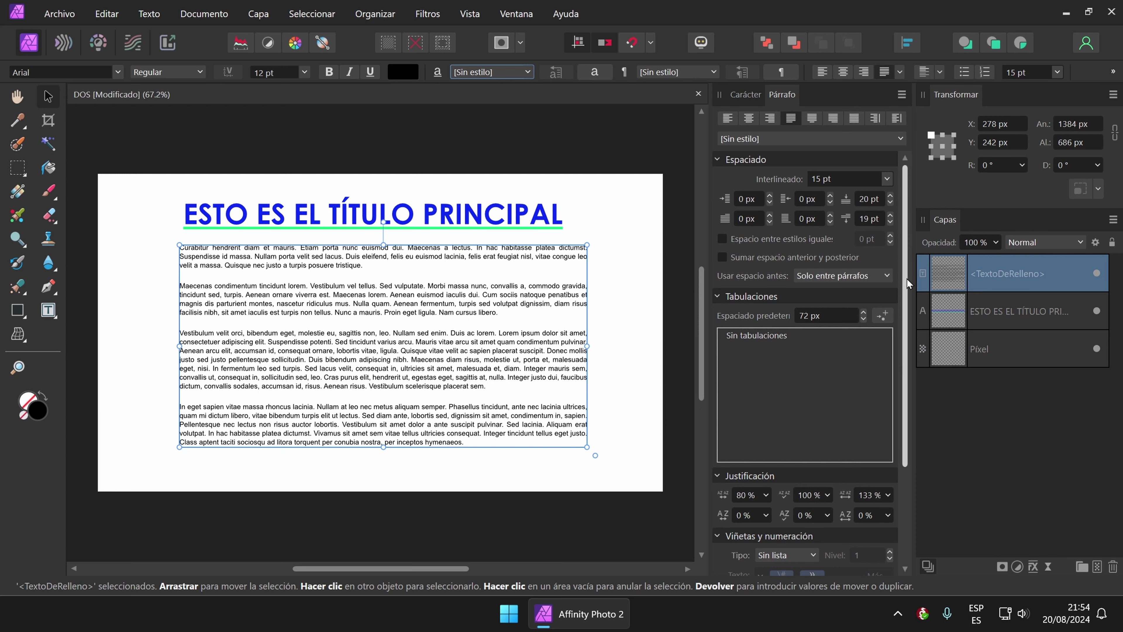
Number the body paragraphs with the 1, 2, 3, 4… list type.
drag(907, 279, 919, 397)
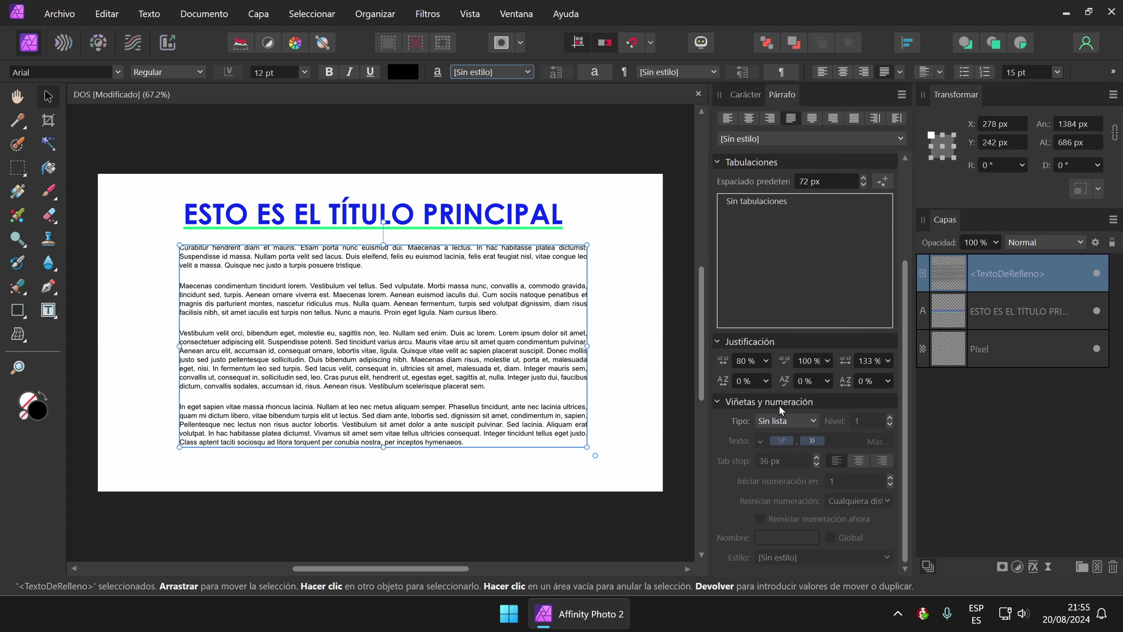
click(813, 419)
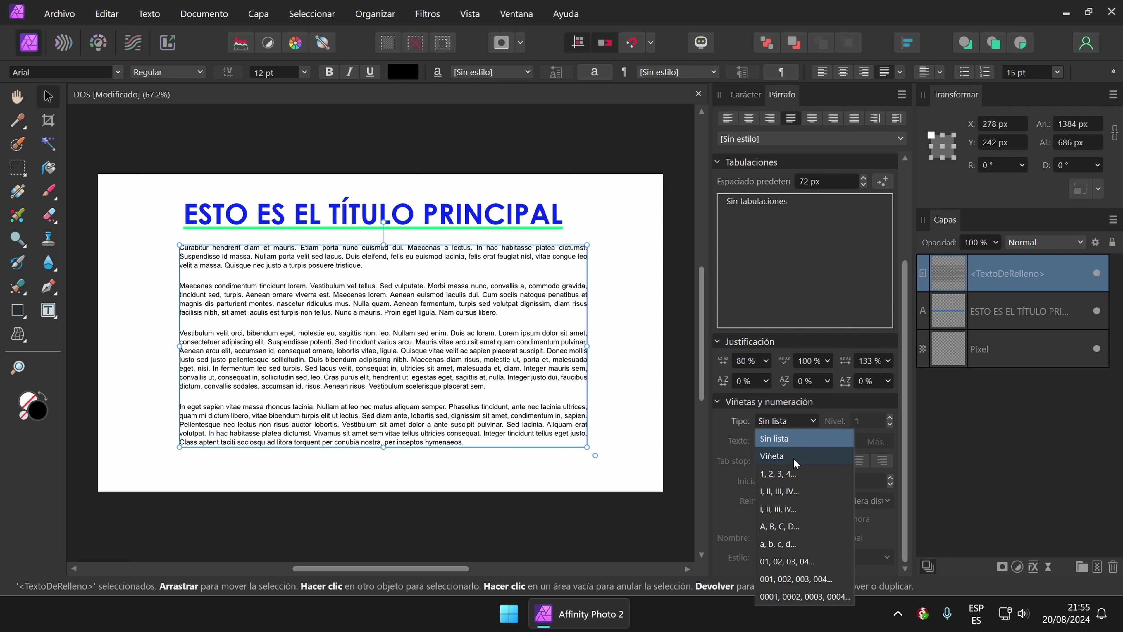
click(789, 473)
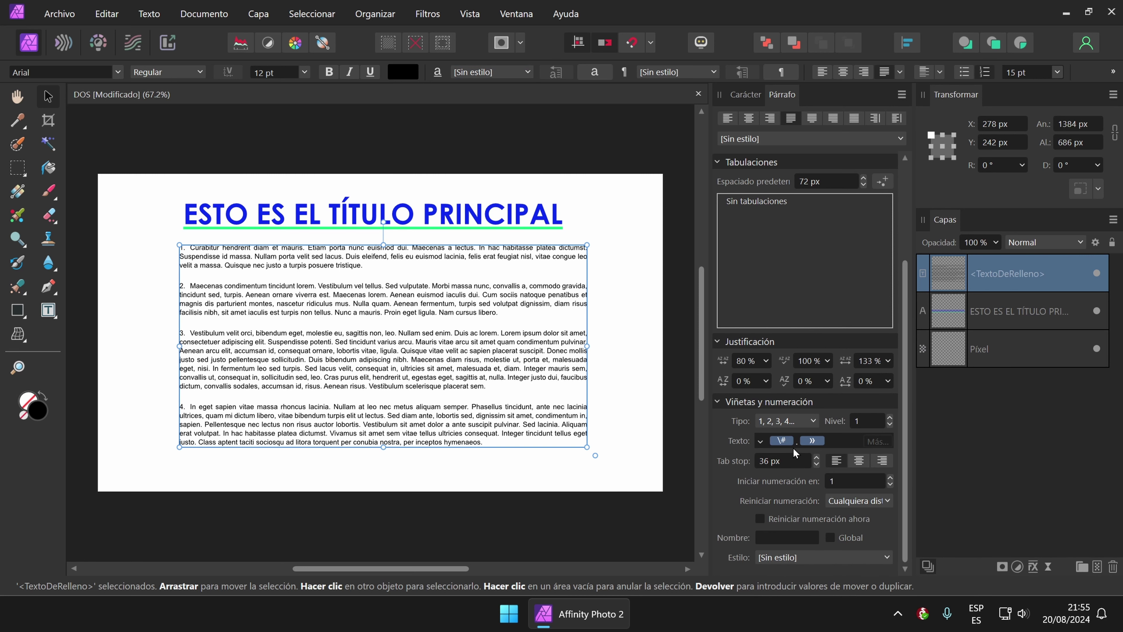
click(717, 403)
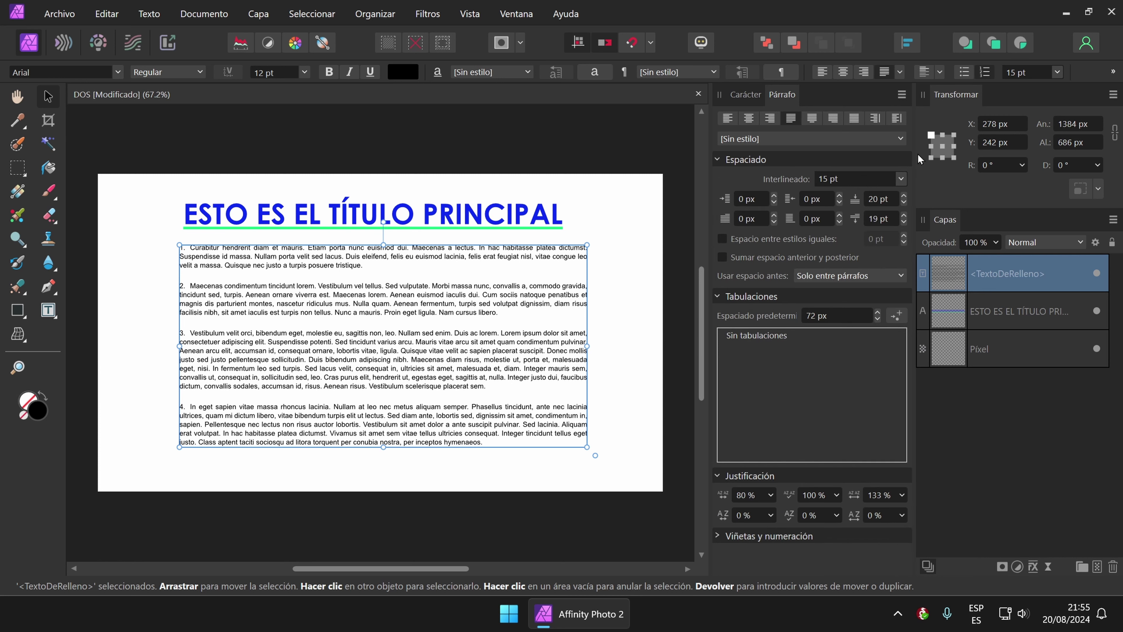
Nudge the body text frame slightly down and left.
click(1114, 72)
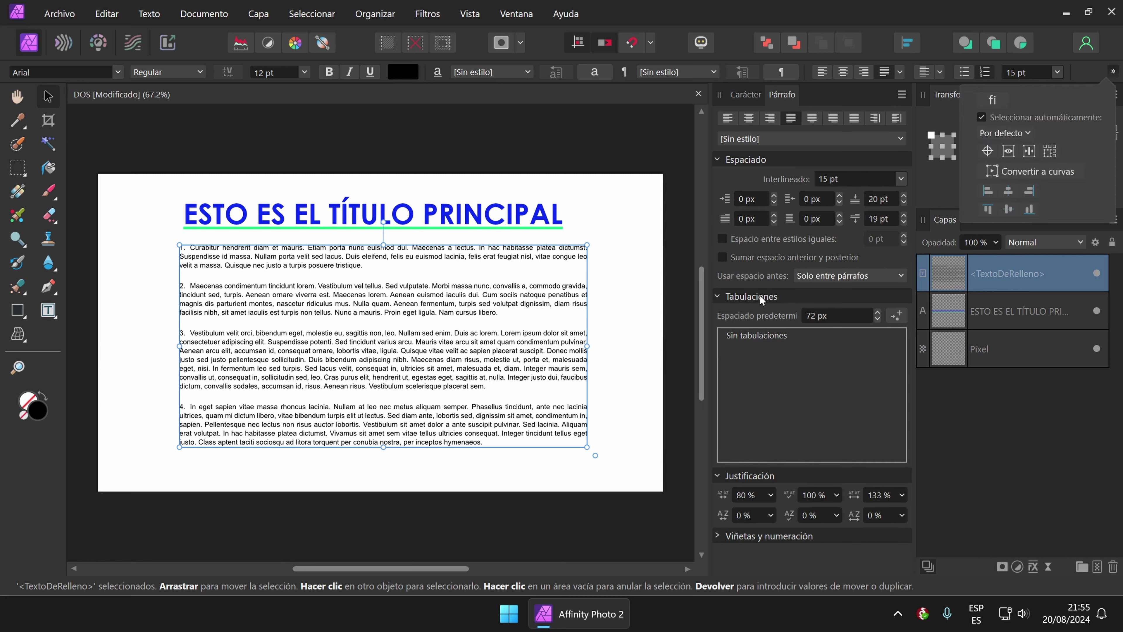
click(616, 219)
click(421, 311)
drag(420, 312, 420, 315)
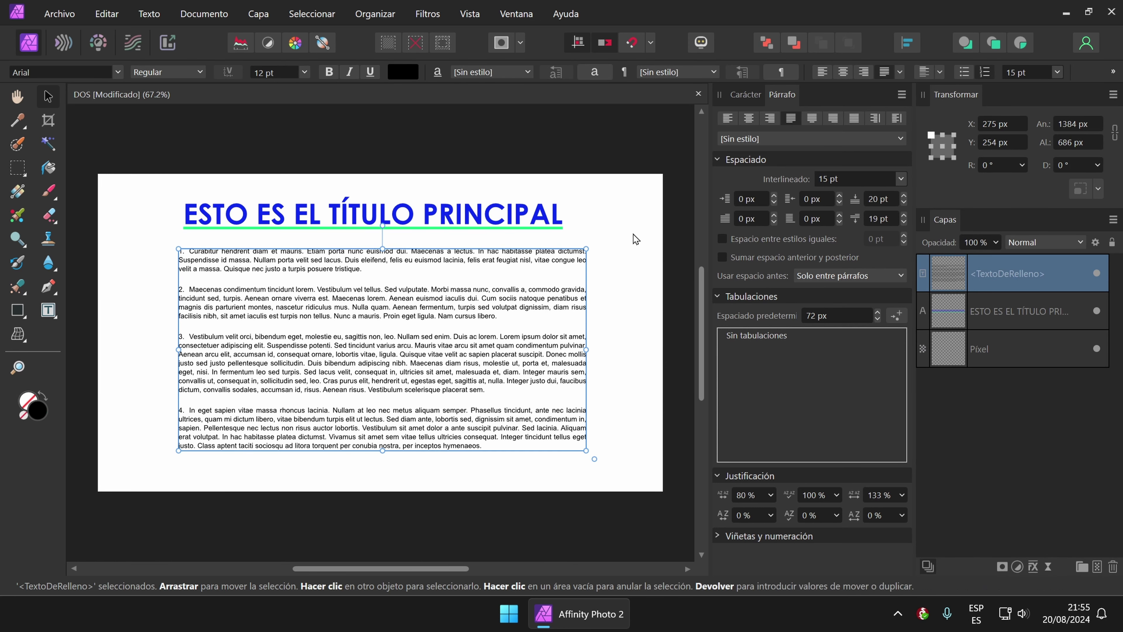
Inspect the title layer's context menu, then reselect the body text frame.
click(476, 225)
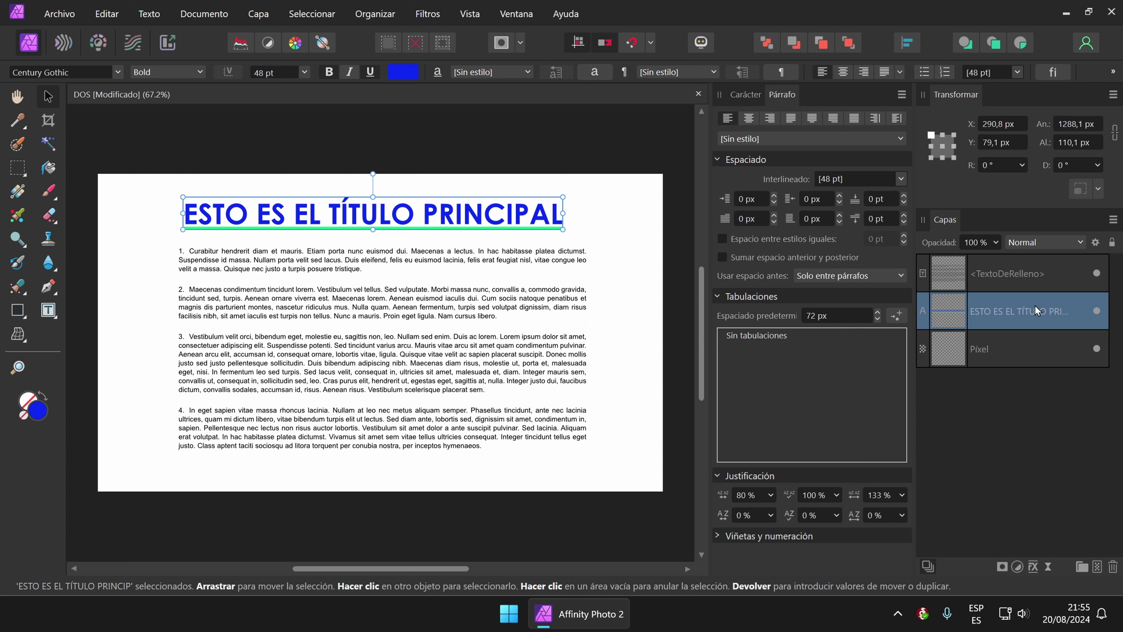
right_click(1056, 312)
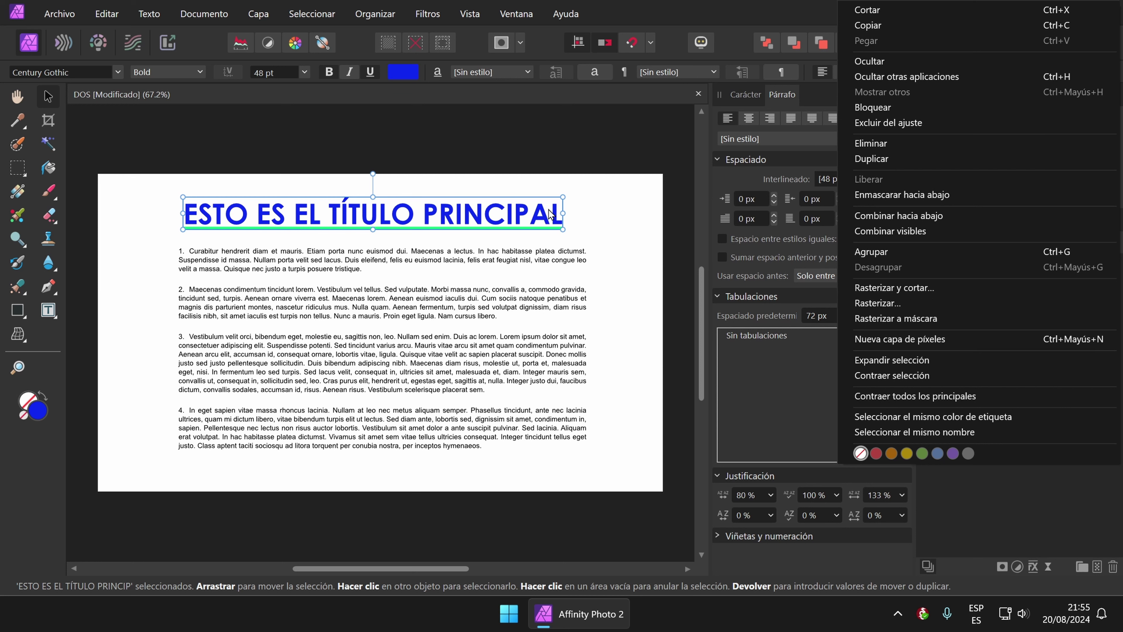
click(438, 275)
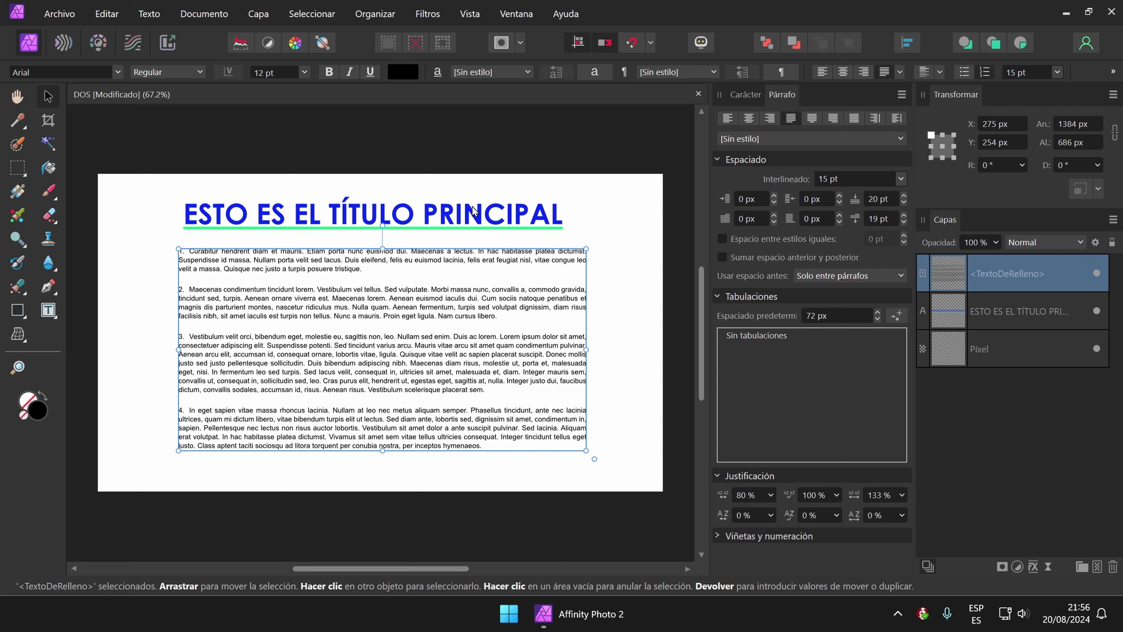
Show the Text Styles panel from Window > Text > Text Styles.
click(516, 14)
mouse_move(545, 439)
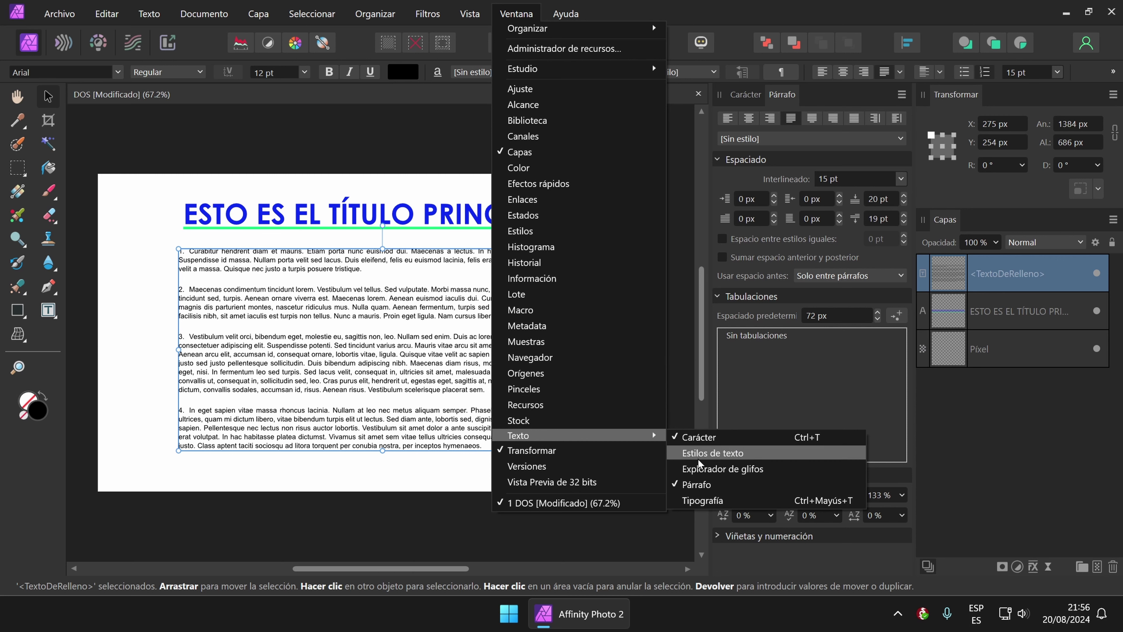
click(763, 459)
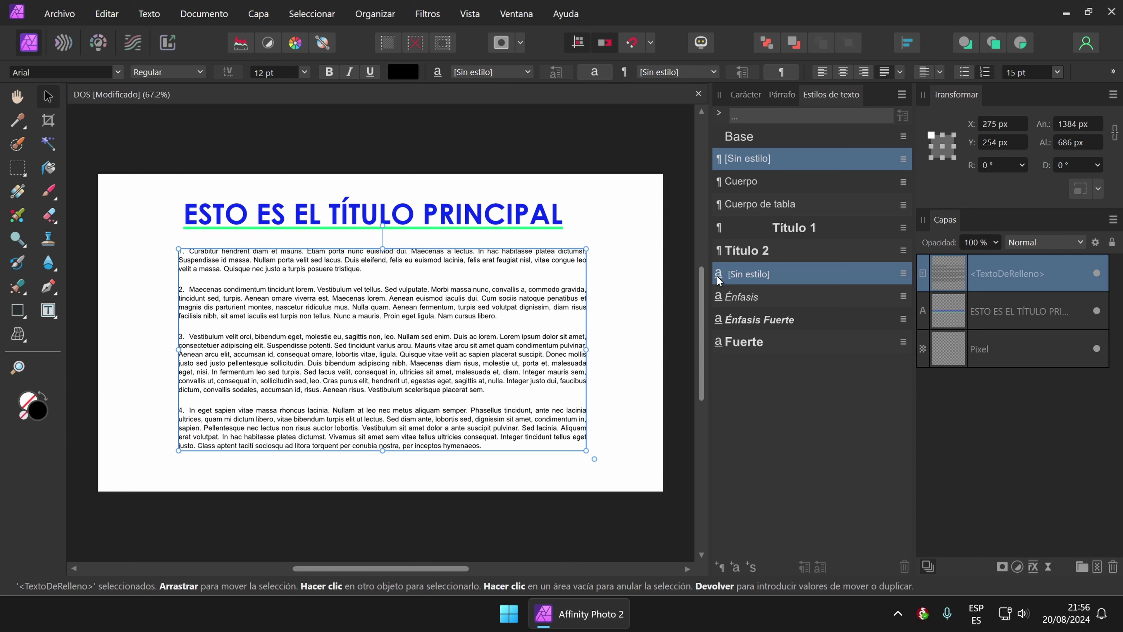
Inspect the [Sin estilo] style options, then shift the numbered body frame left to X 242, Y 254 px.
right_click(741, 274)
click(904, 274)
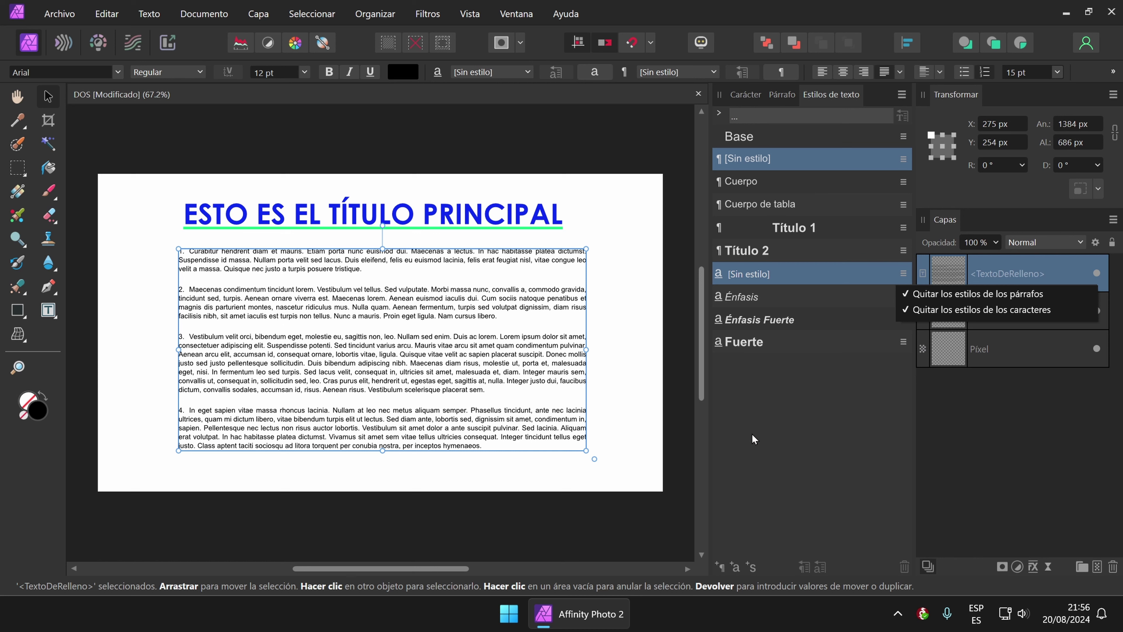
click(721, 568)
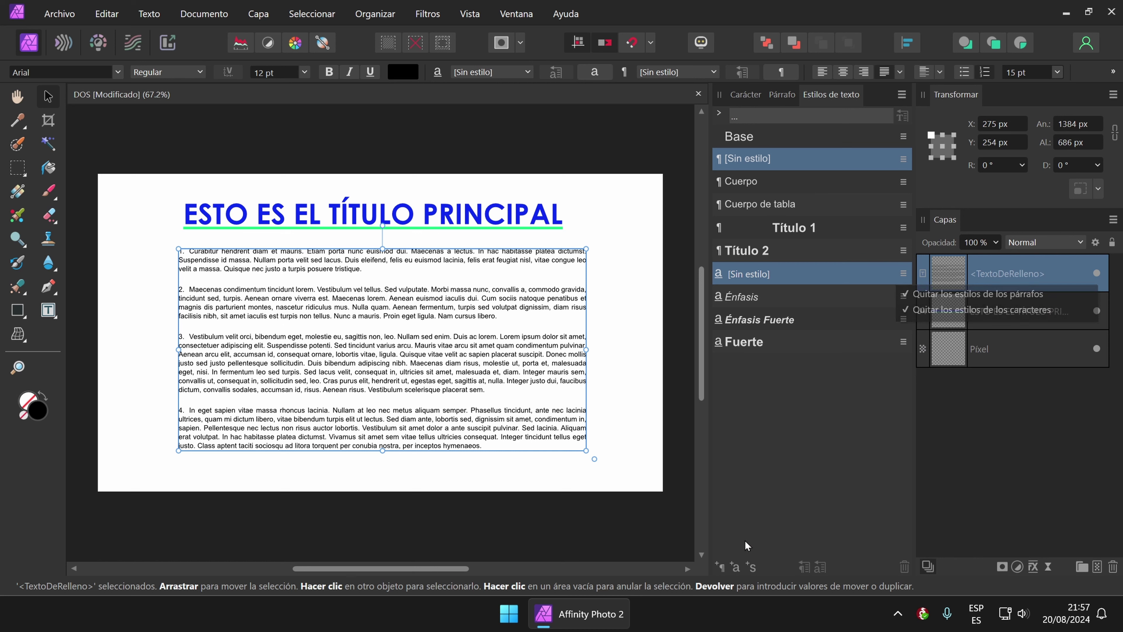
drag(423, 308, 413, 308)
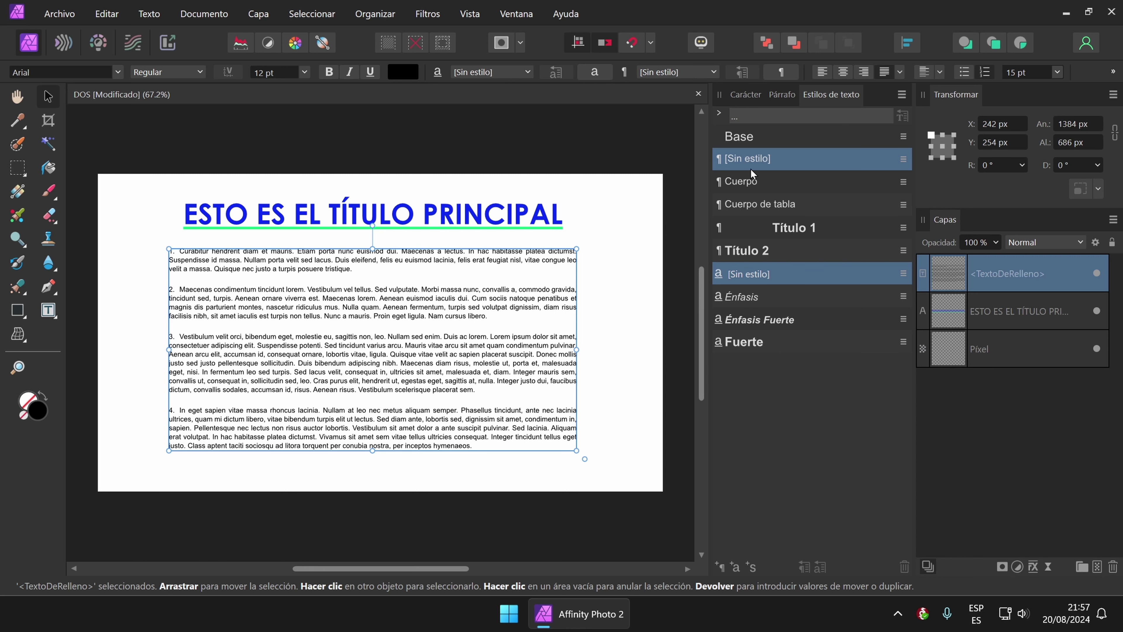
Apply Título 1 to the body text, then try the Énfasis, Énfasis Fuerte and Fuerte character styles.
click(797, 226)
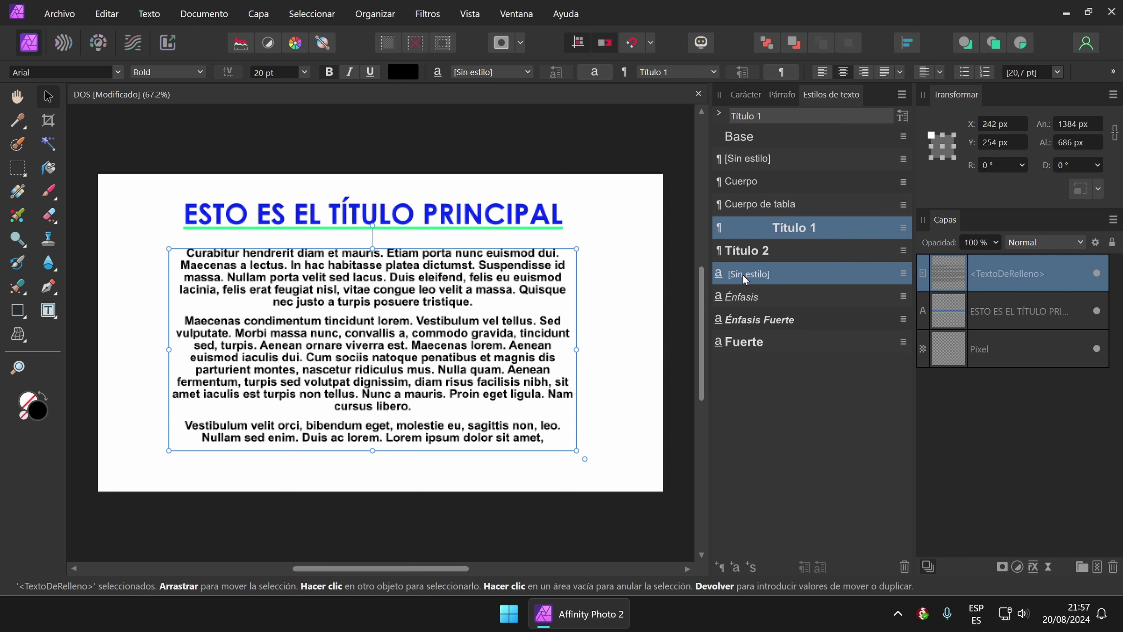
click(747, 298)
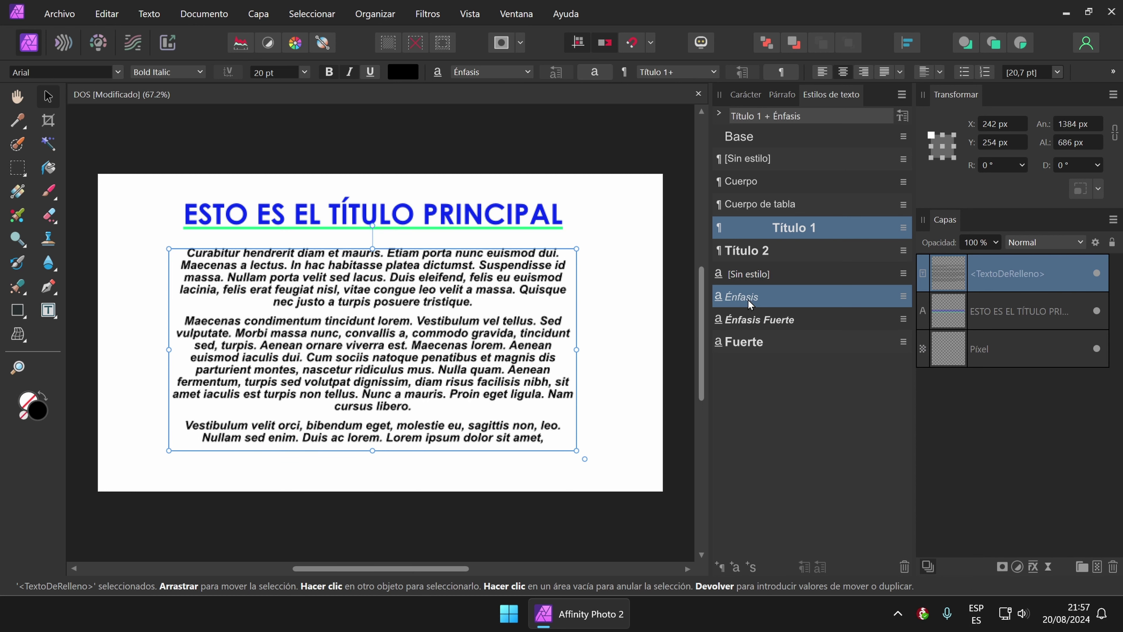
click(747, 321)
click(735, 341)
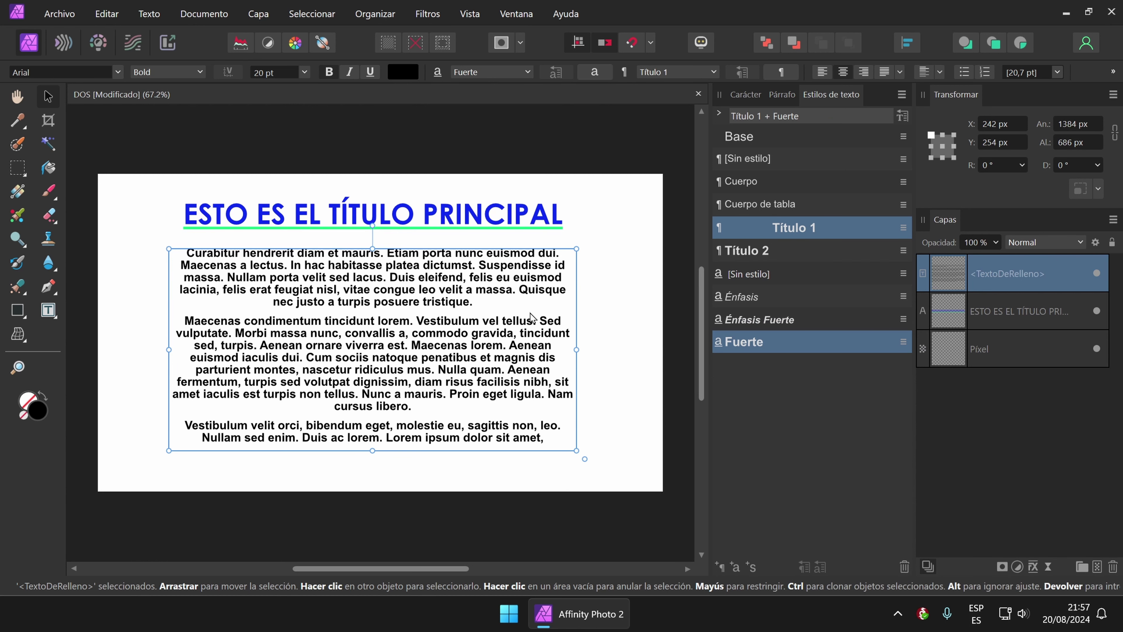
Try the Cuerpo and Cuerpo de tabla paragraph styles, ending with [Sin estilo].
click(739, 161)
click(738, 183)
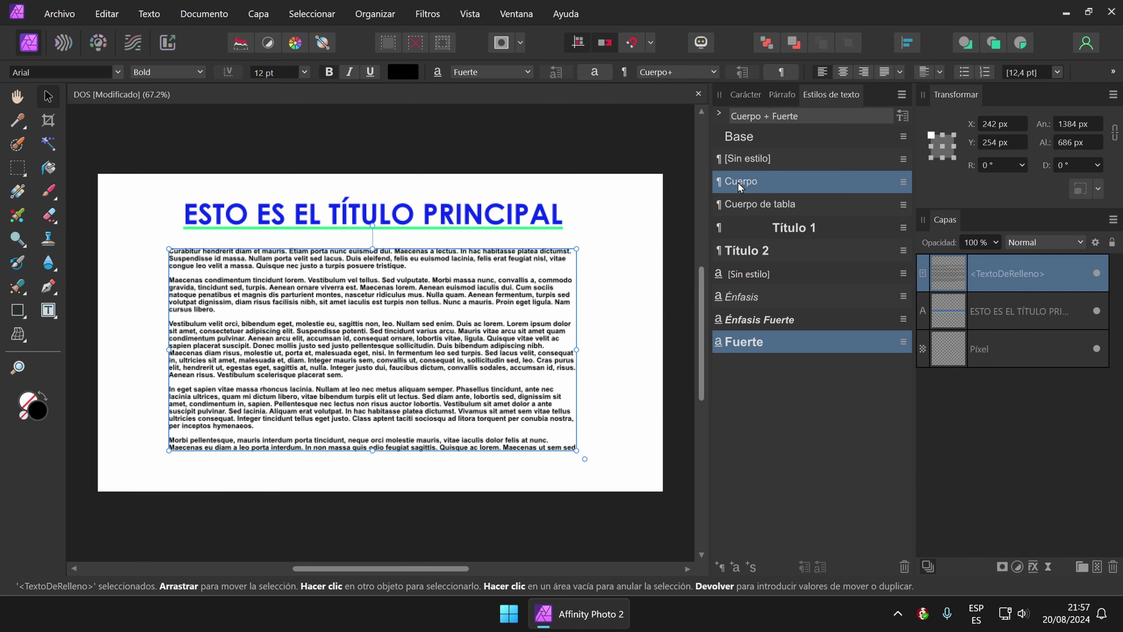
click(749, 203)
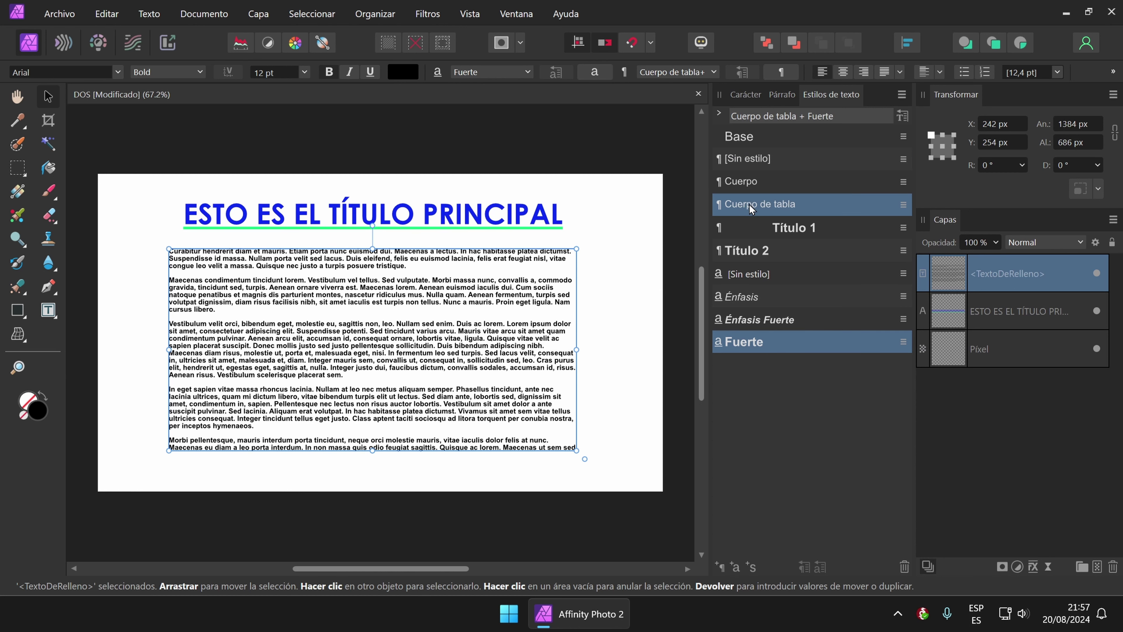
click(749, 158)
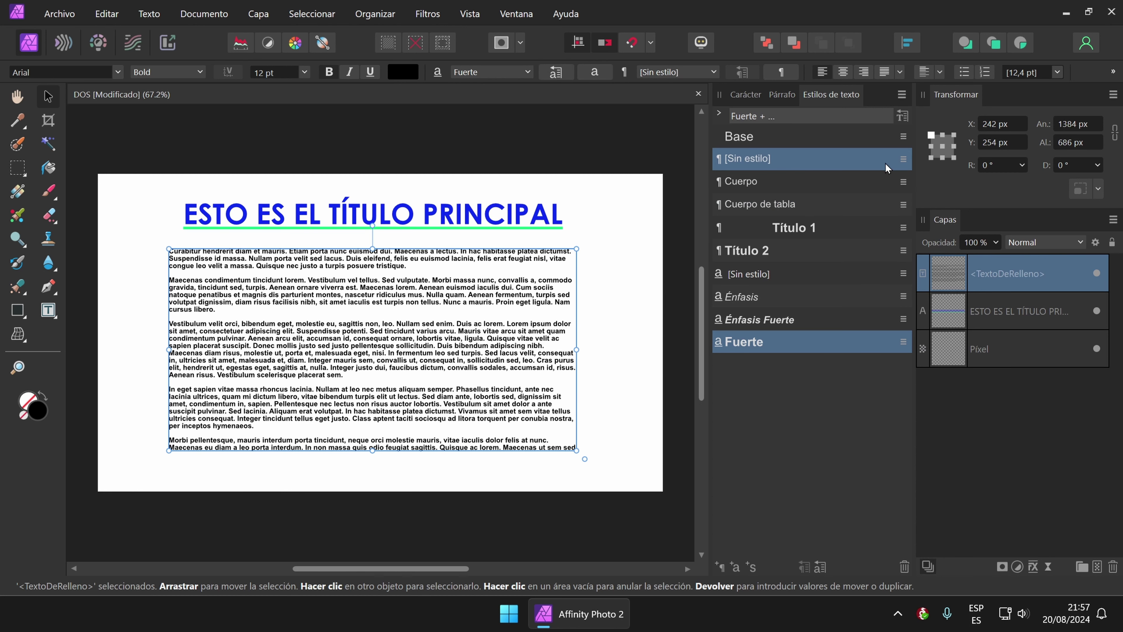
click(902, 161)
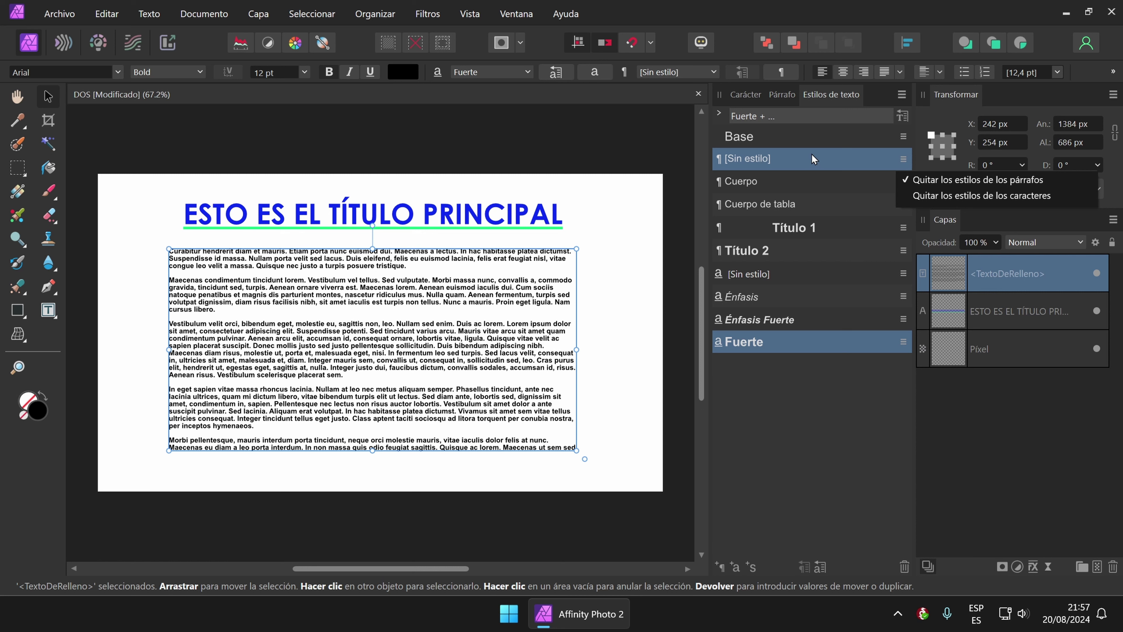
click(767, 160)
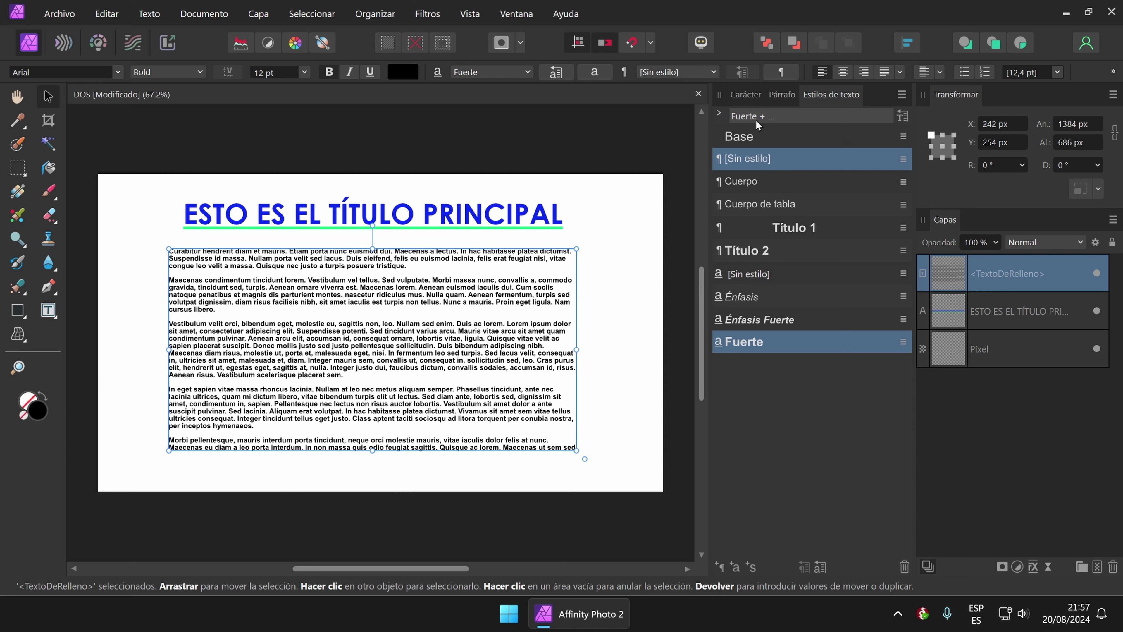
click(720, 115)
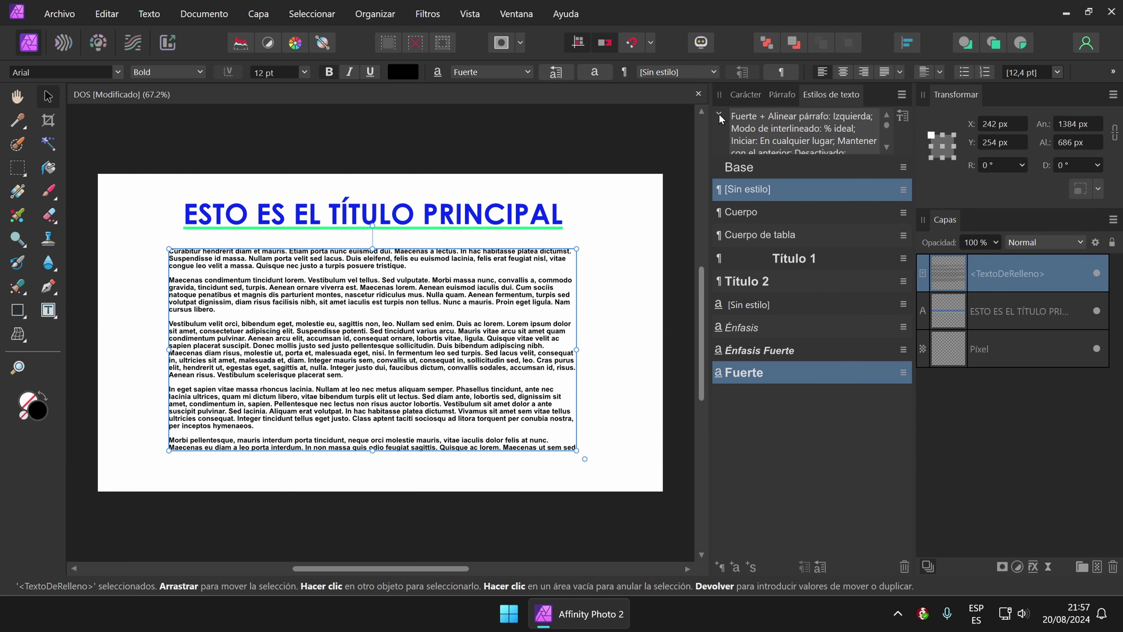
click(757, 212)
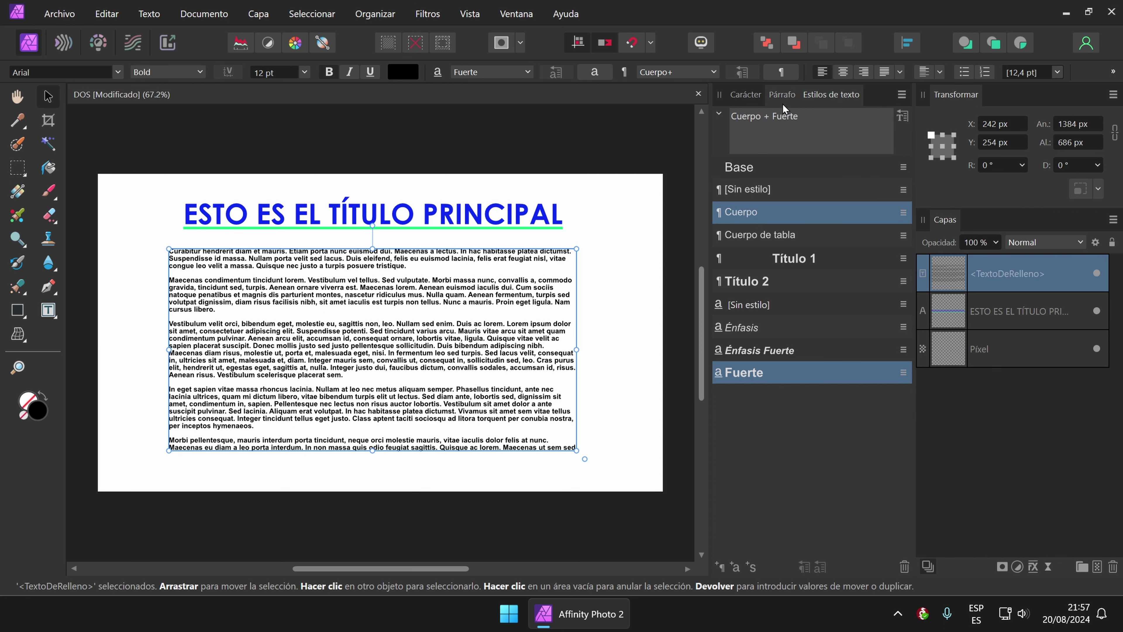
click(747, 194)
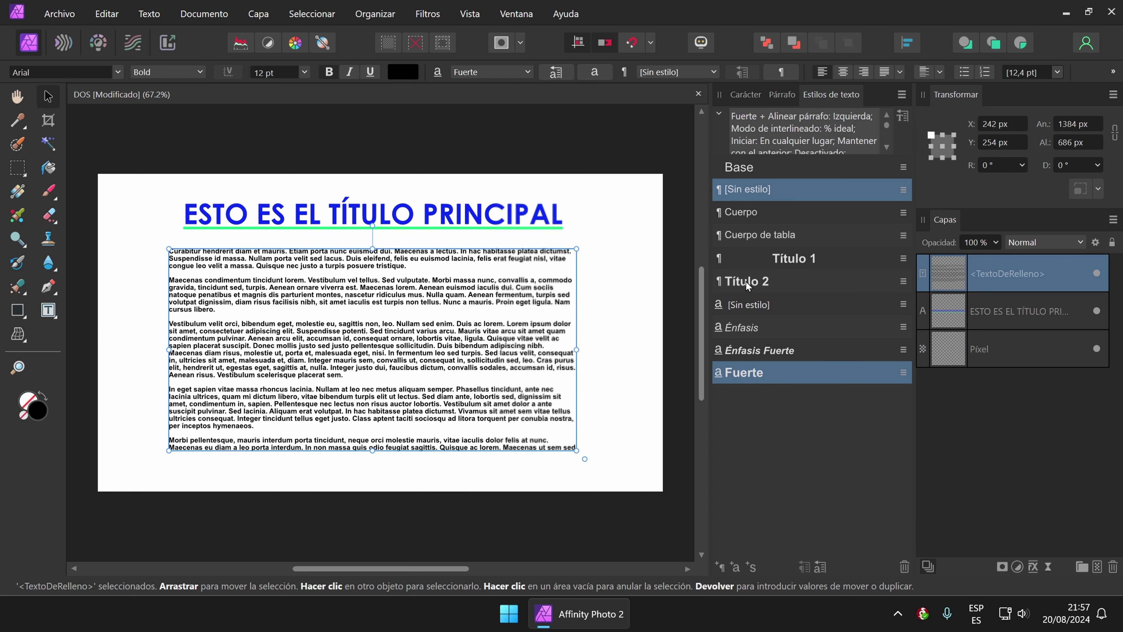
click(719, 113)
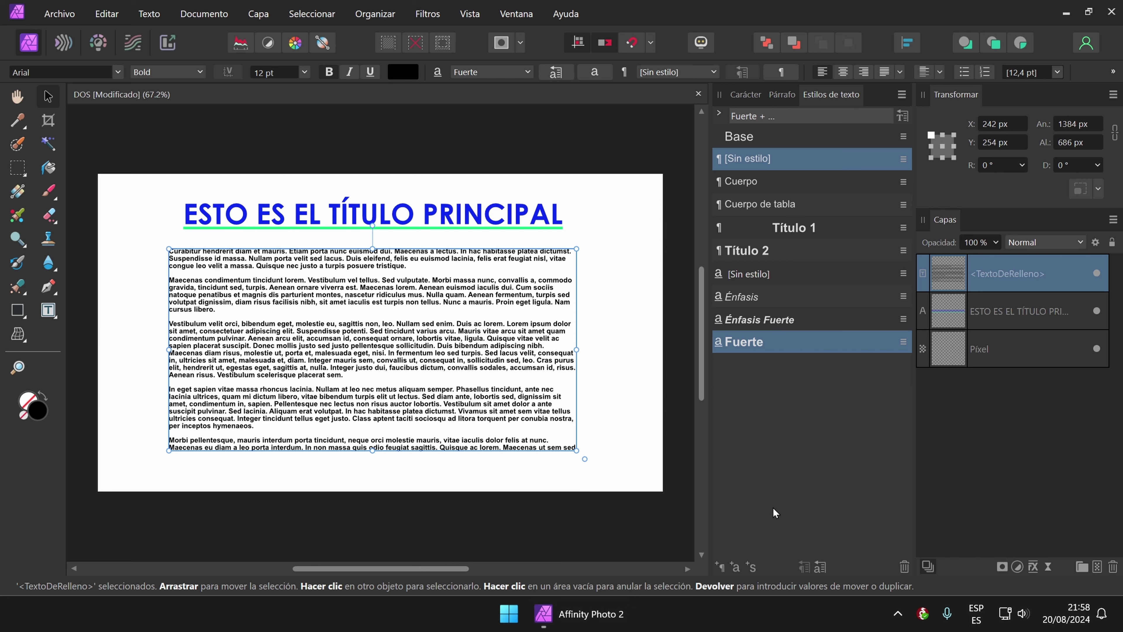
Create a new character style from the current formatting and name it 'Yoney'.
click(735, 567)
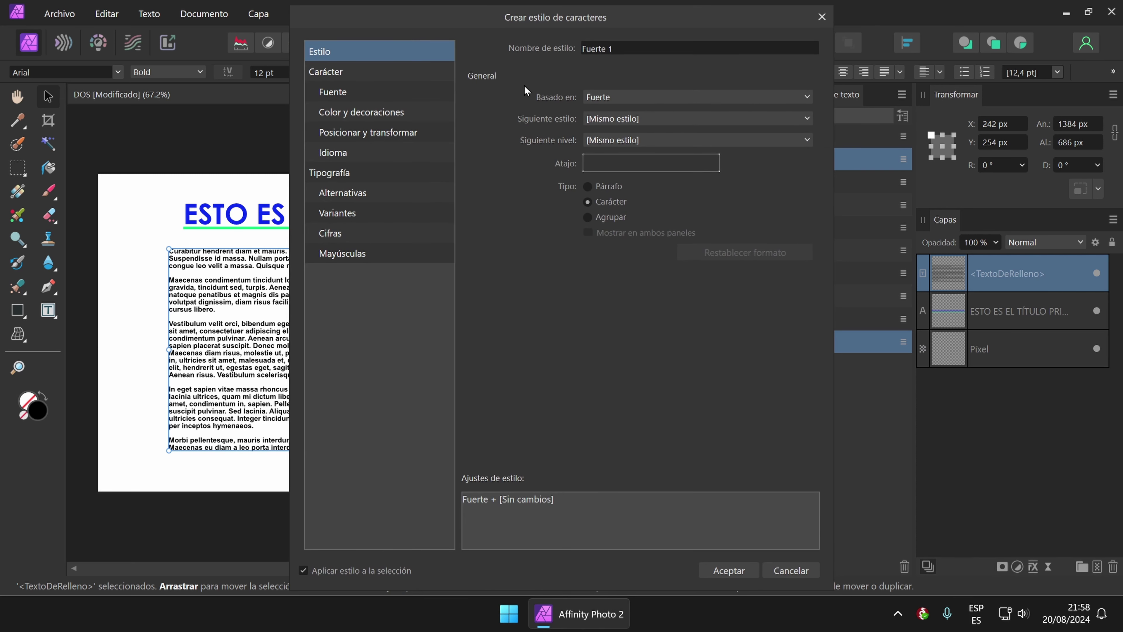
click(630, 45)
text(Yoney)
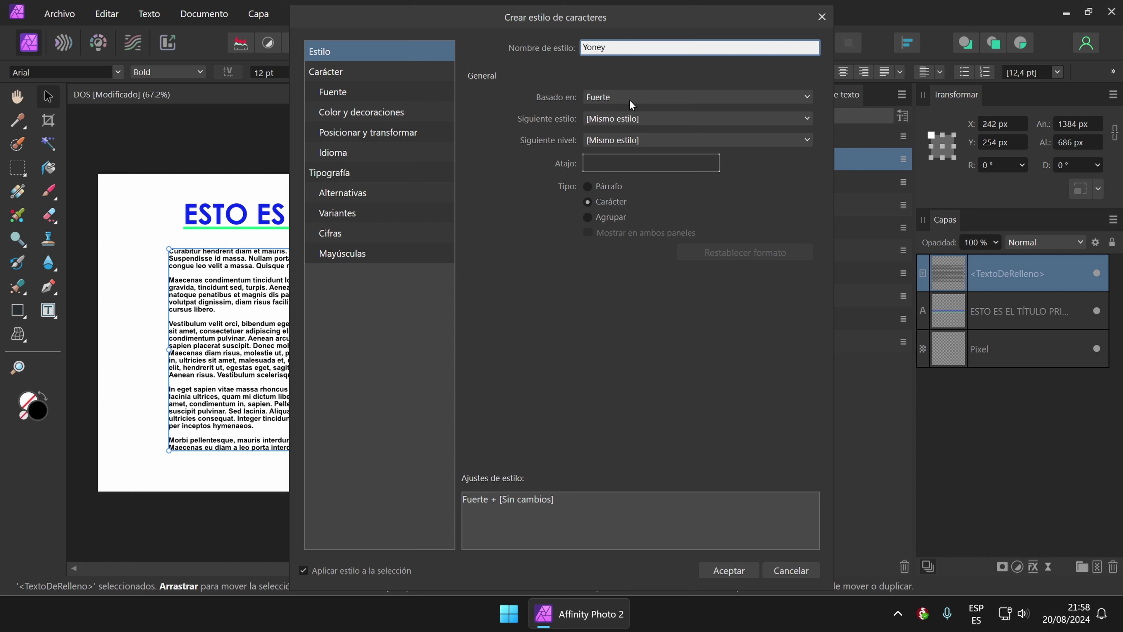
Browse the style's Carácter, Color and Tipografía pages, returning to the font settings.
click(344, 75)
click(339, 93)
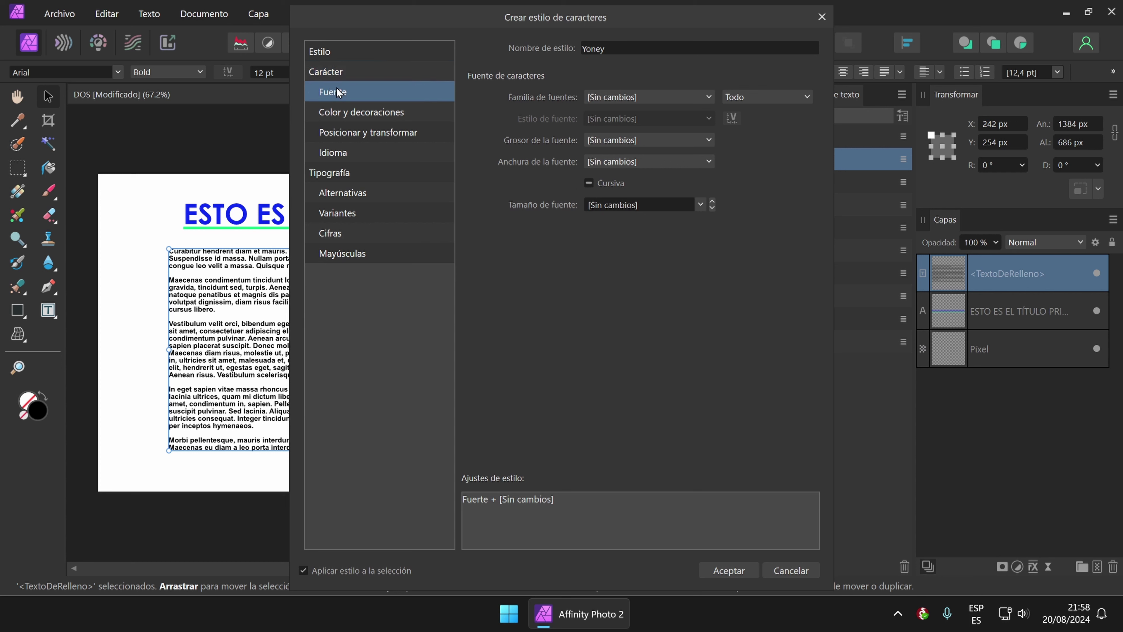
click(349, 116)
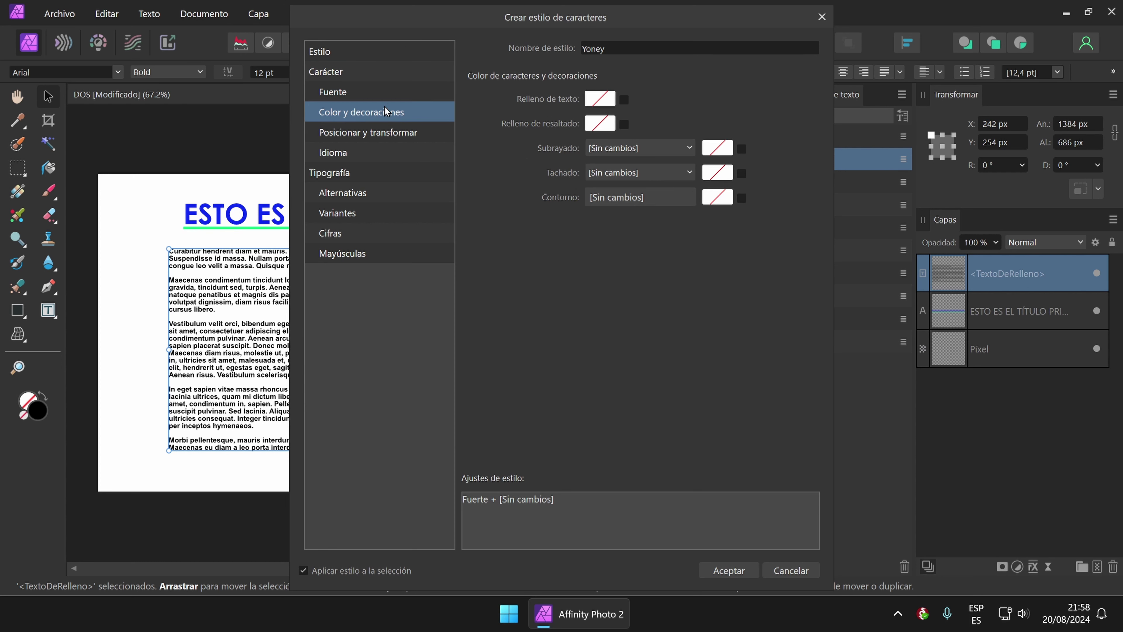
click(347, 176)
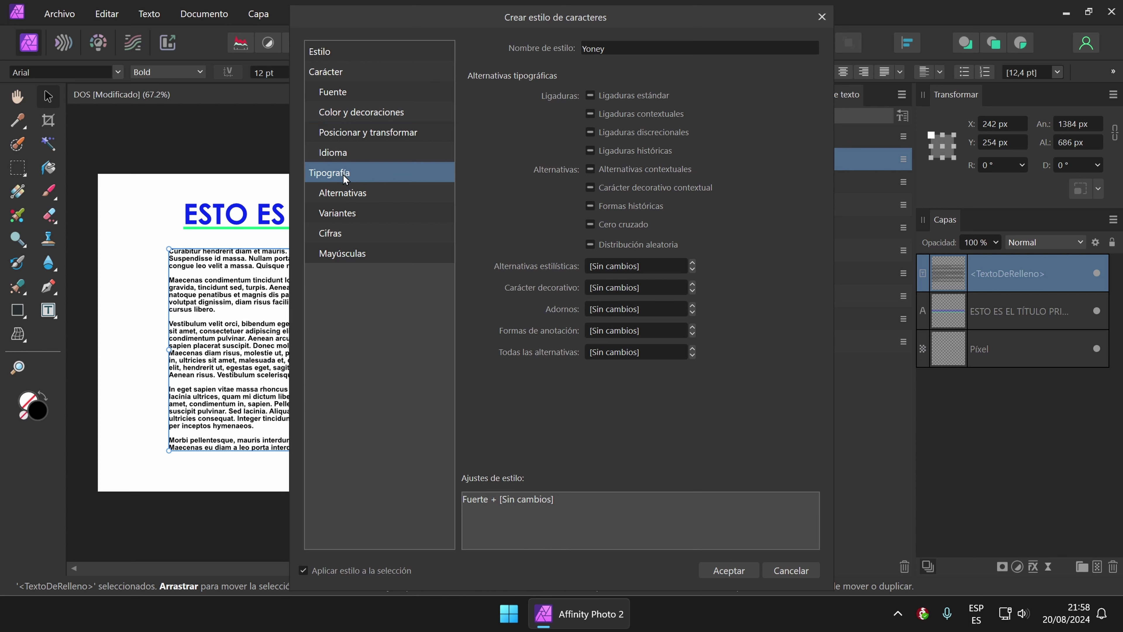
click(340, 193)
click(356, 97)
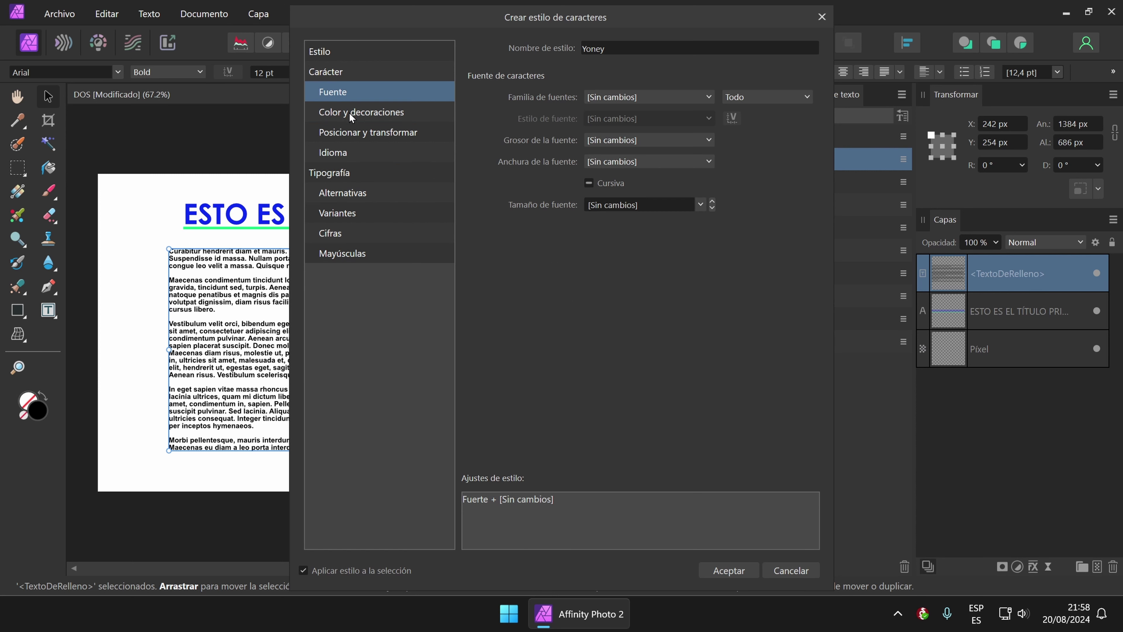
Set the Yoney style's font family to Agency FB and review its other settings sections.
click(698, 96)
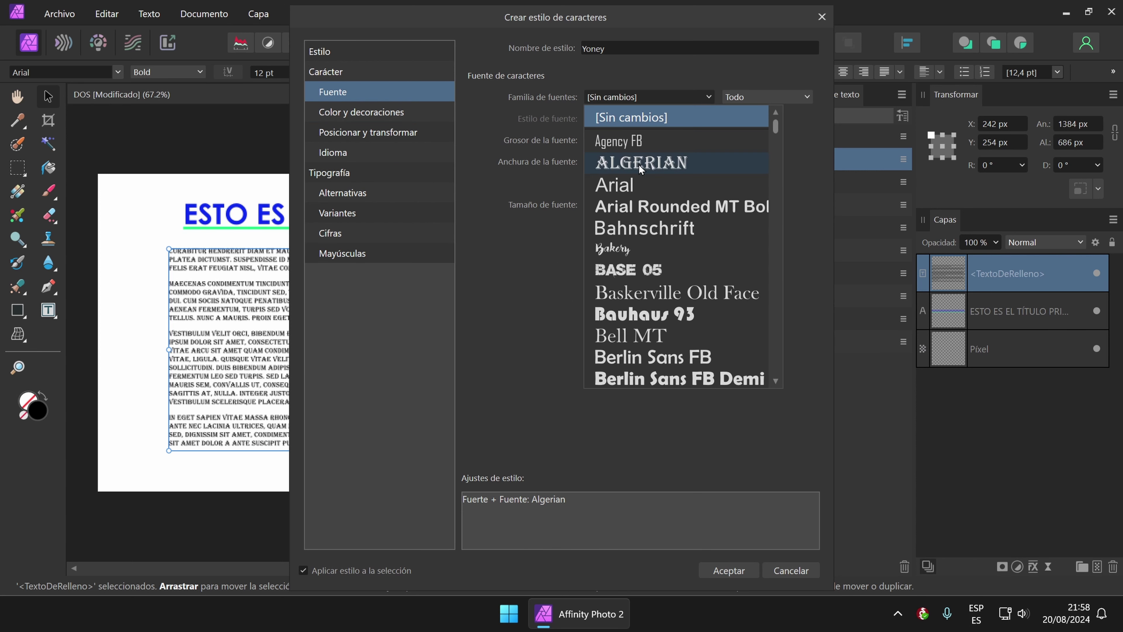
click(605, 139)
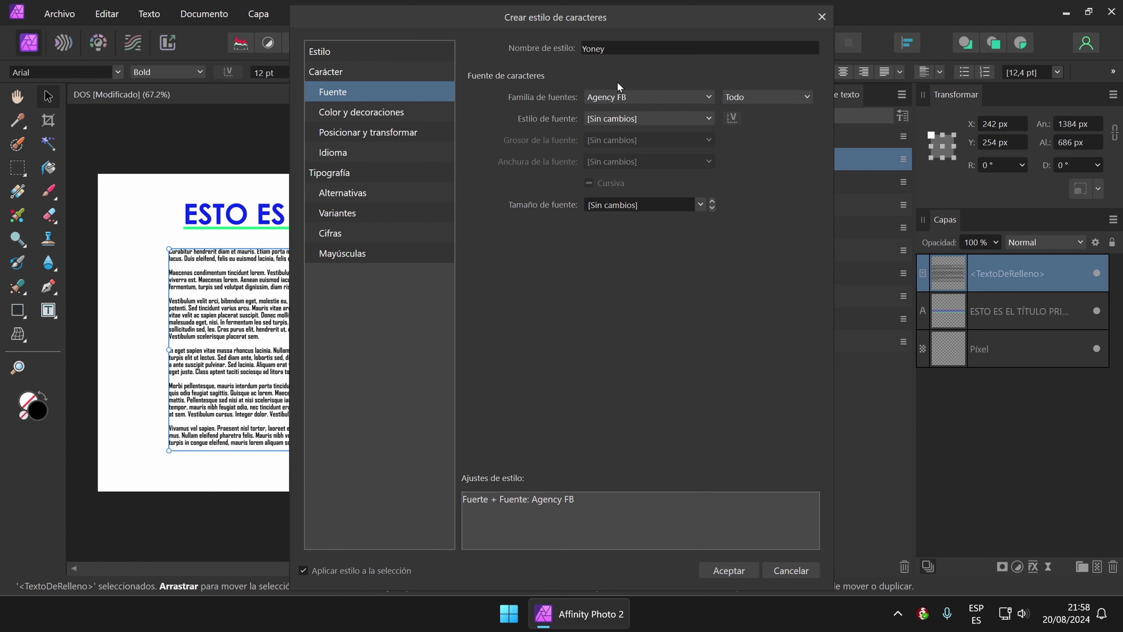
click(334, 72)
click(349, 92)
click(366, 114)
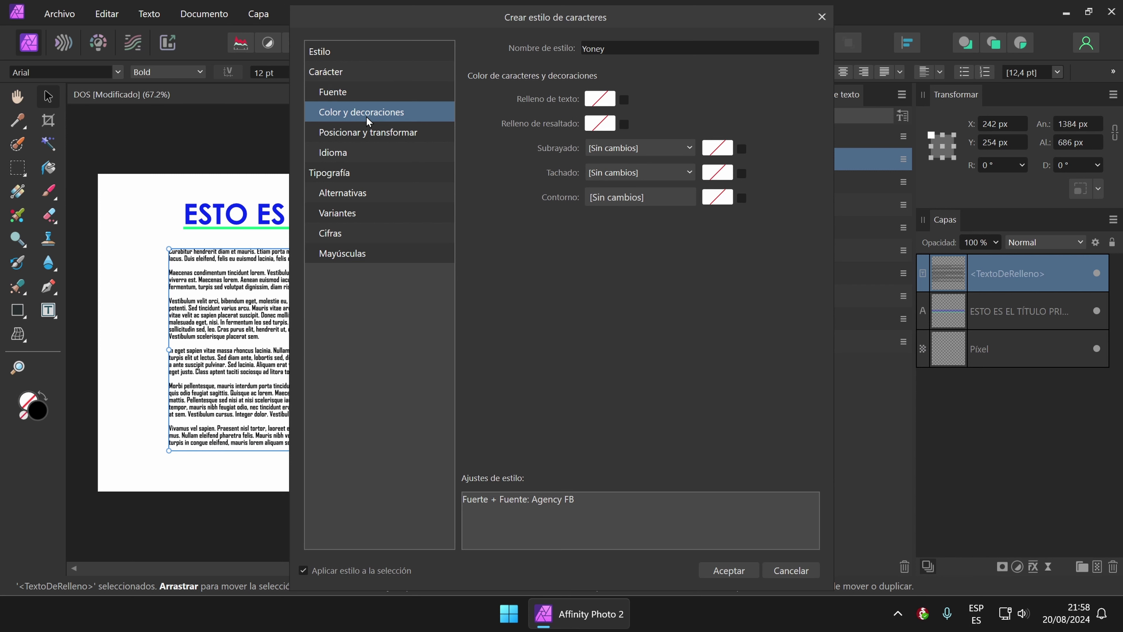
click(369, 134)
click(344, 158)
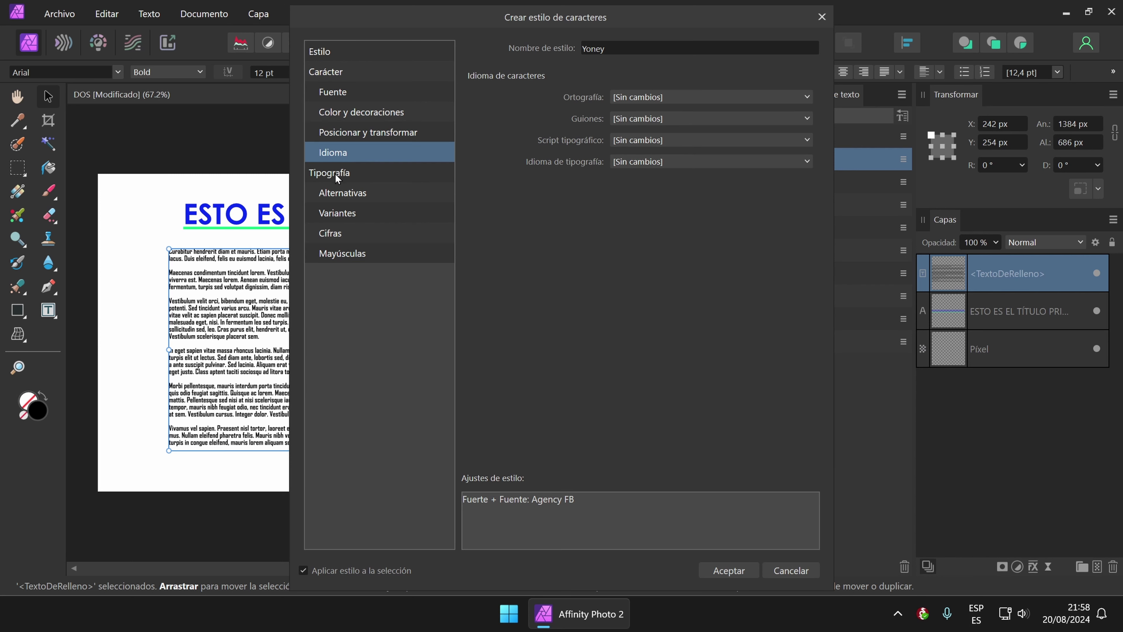
click(343, 195)
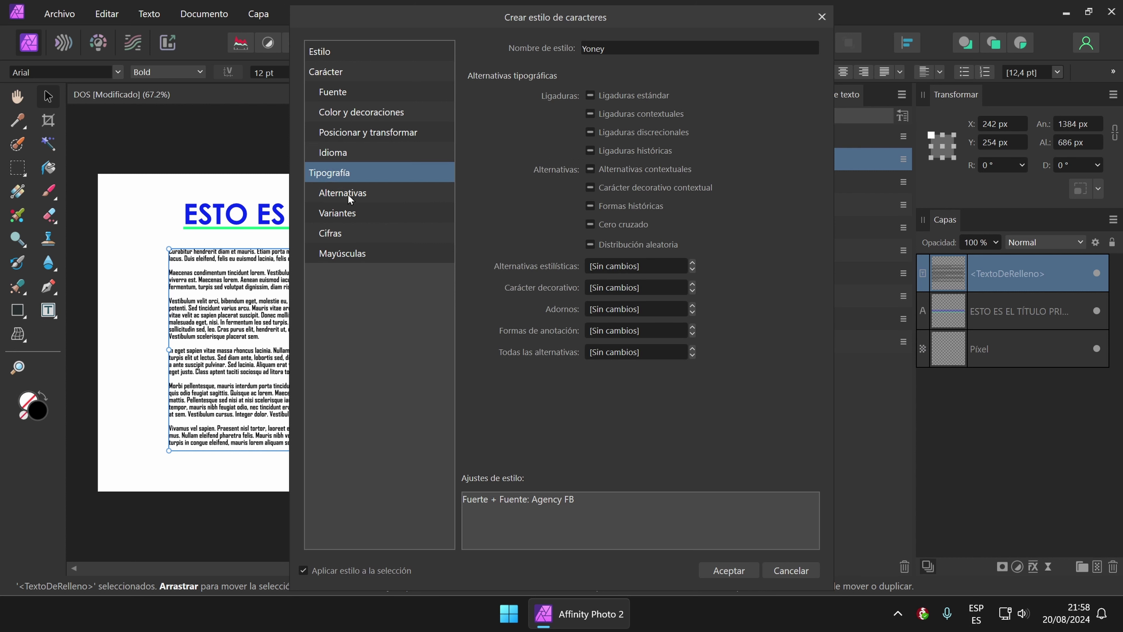
click(347, 210)
click(327, 234)
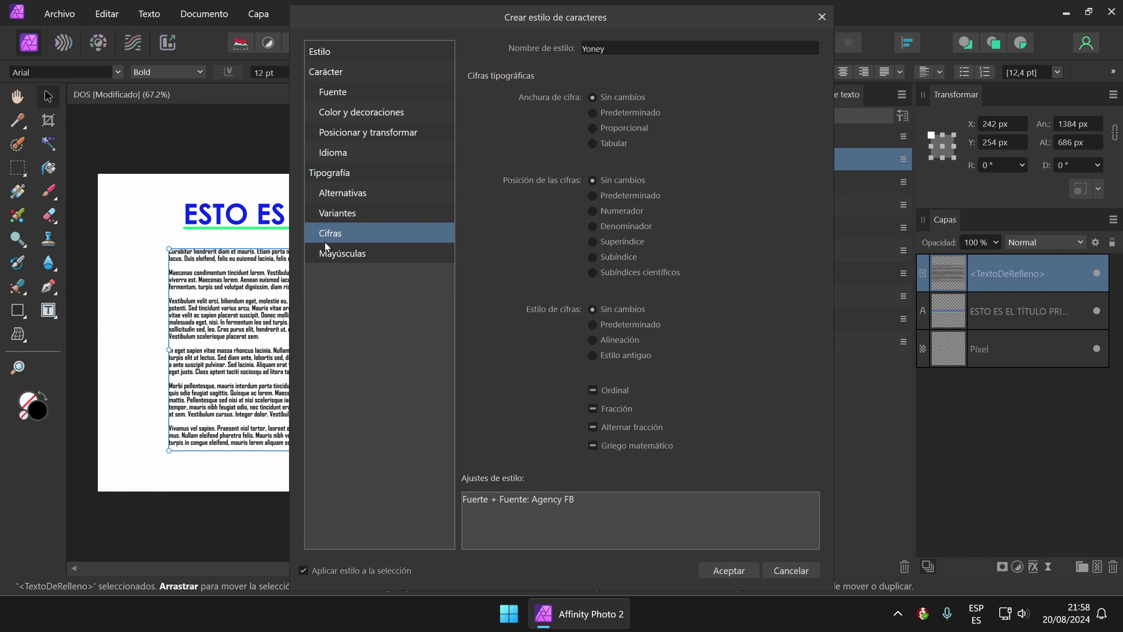
click(344, 259)
click(353, 103)
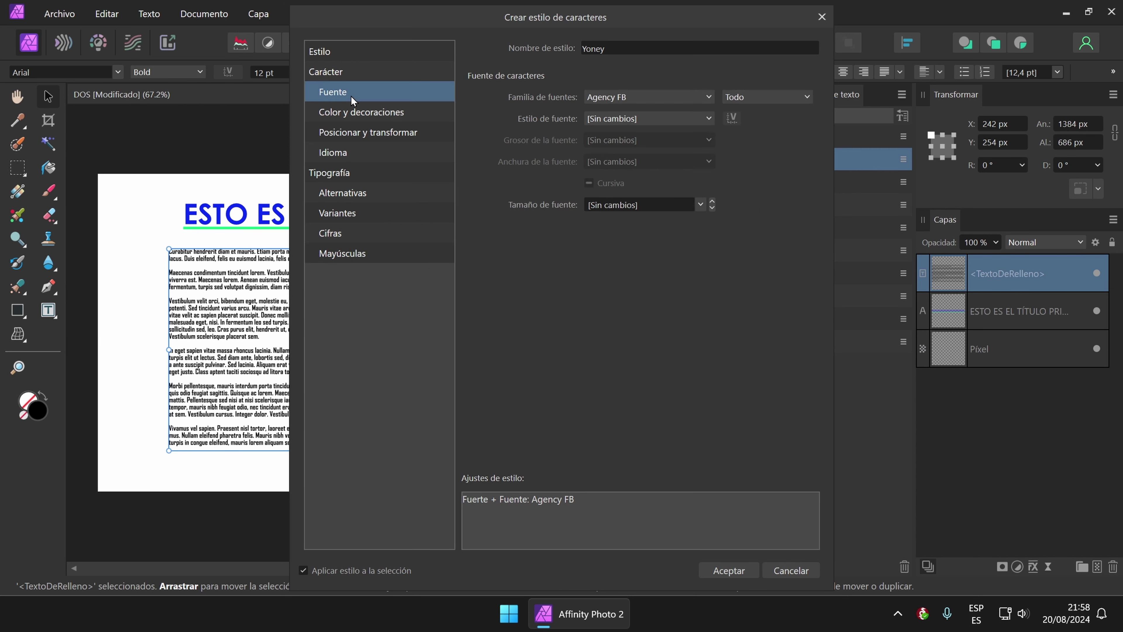
Set the Yoney style's font style to Regular.
click(780, 97)
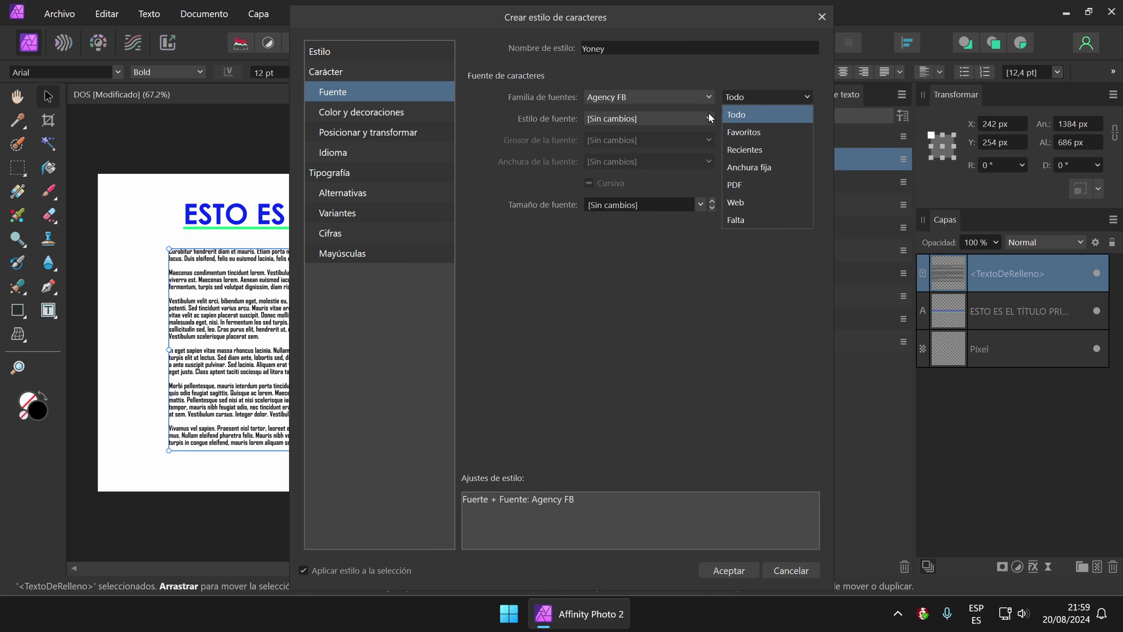
click(680, 118)
click(678, 120)
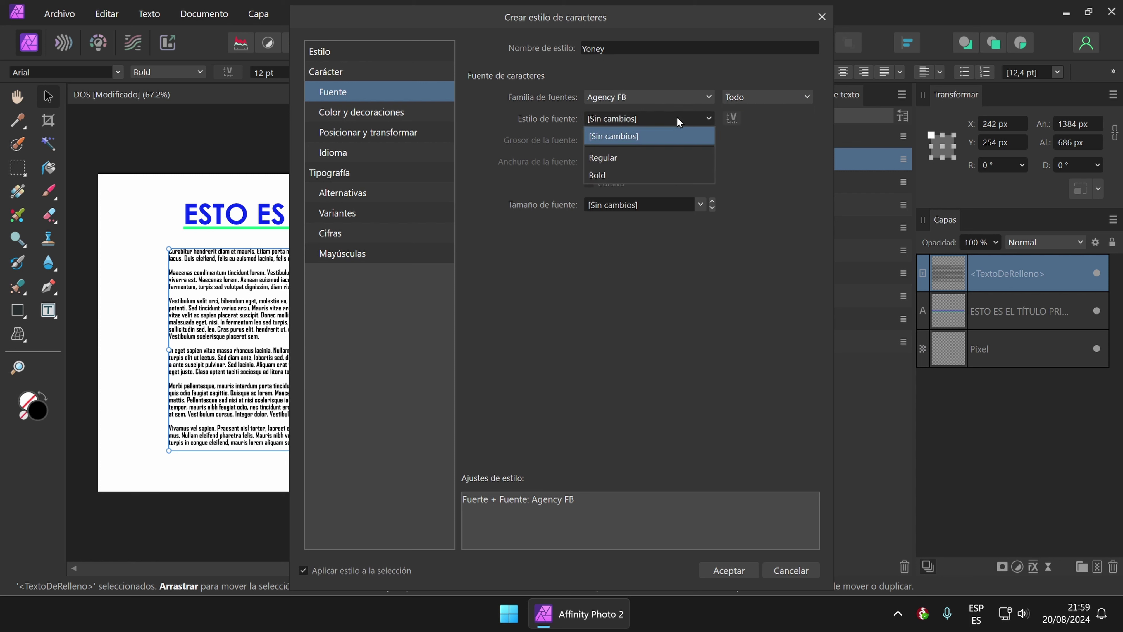
click(635, 158)
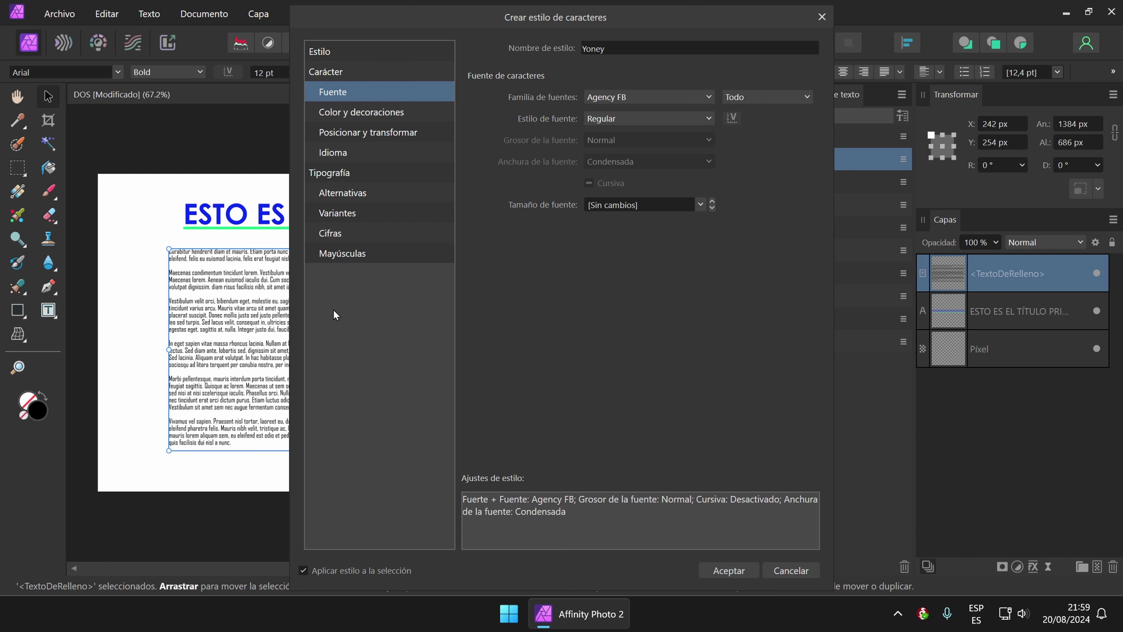
click(700, 205)
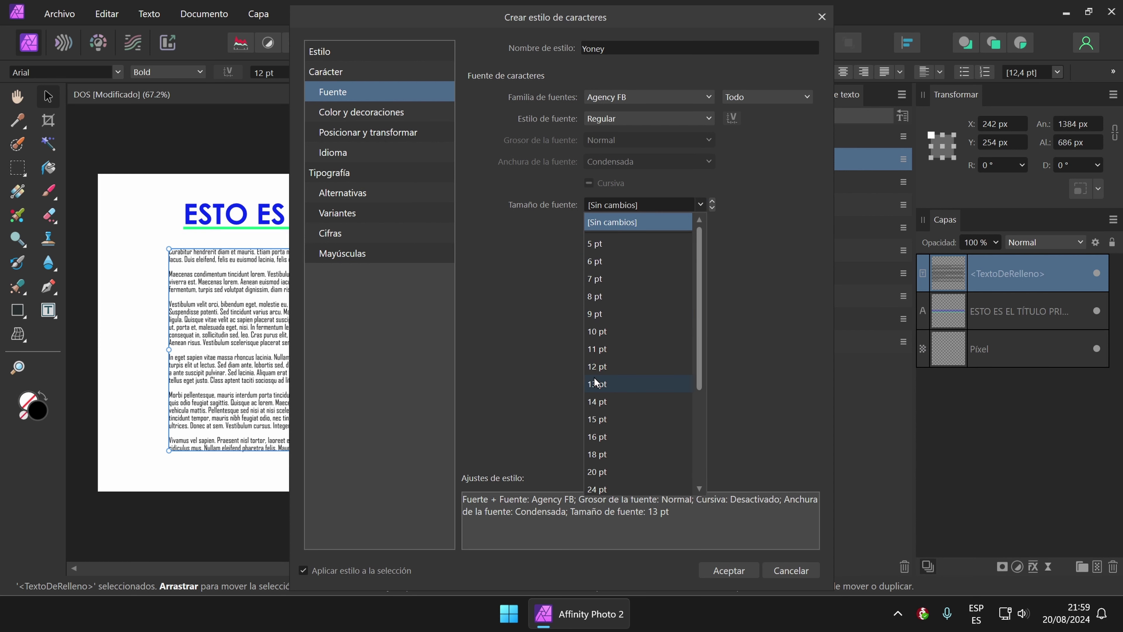
Give the Yoney style 16 pt size and a red text fill, and create it.
click(597, 437)
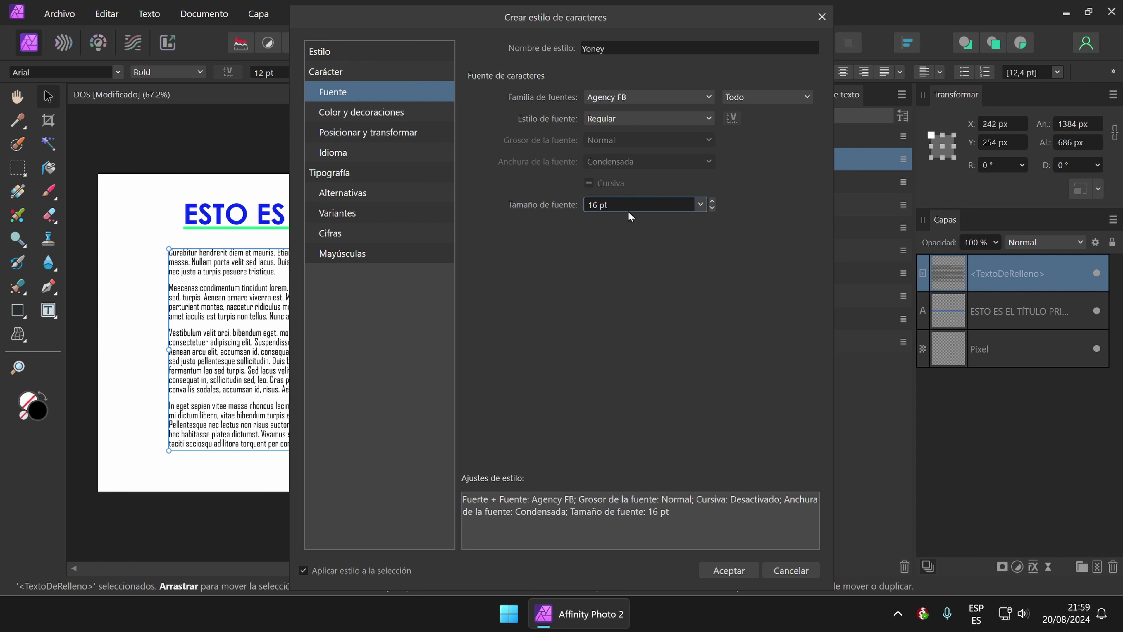
click(358, 113)
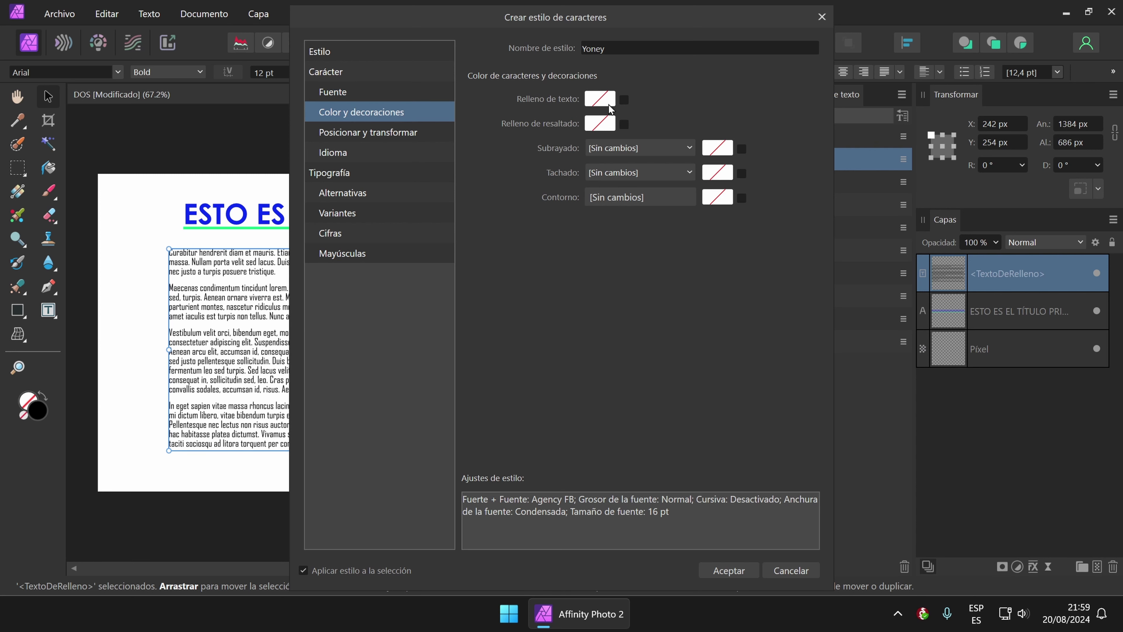
click(599, 104)
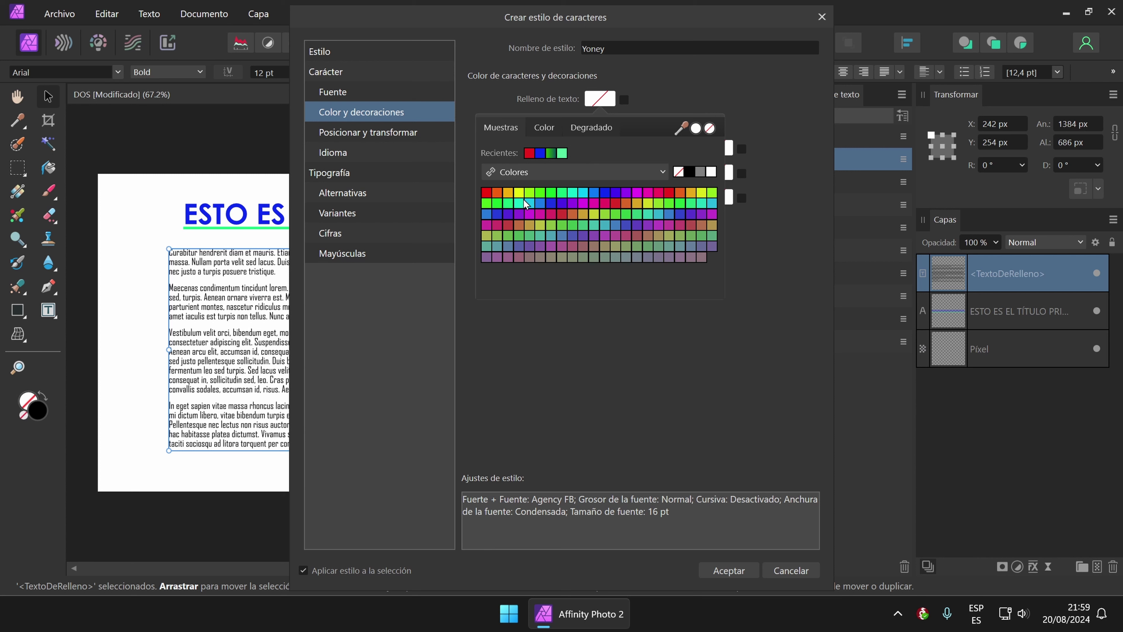
click(508, 193)
click(495, 193)
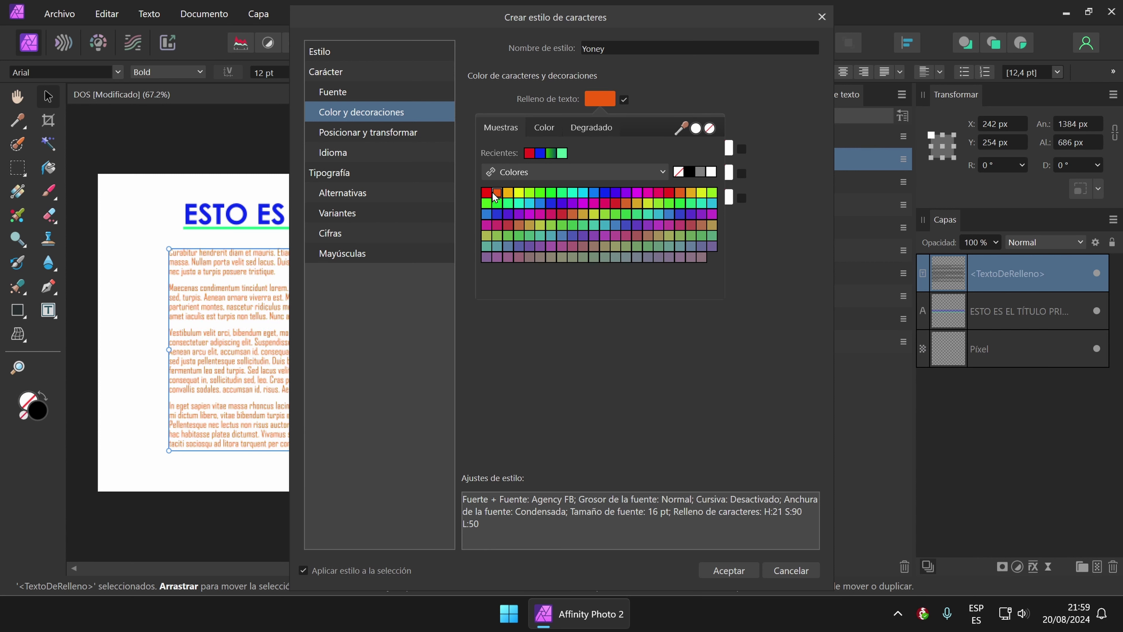
click(487, 194)
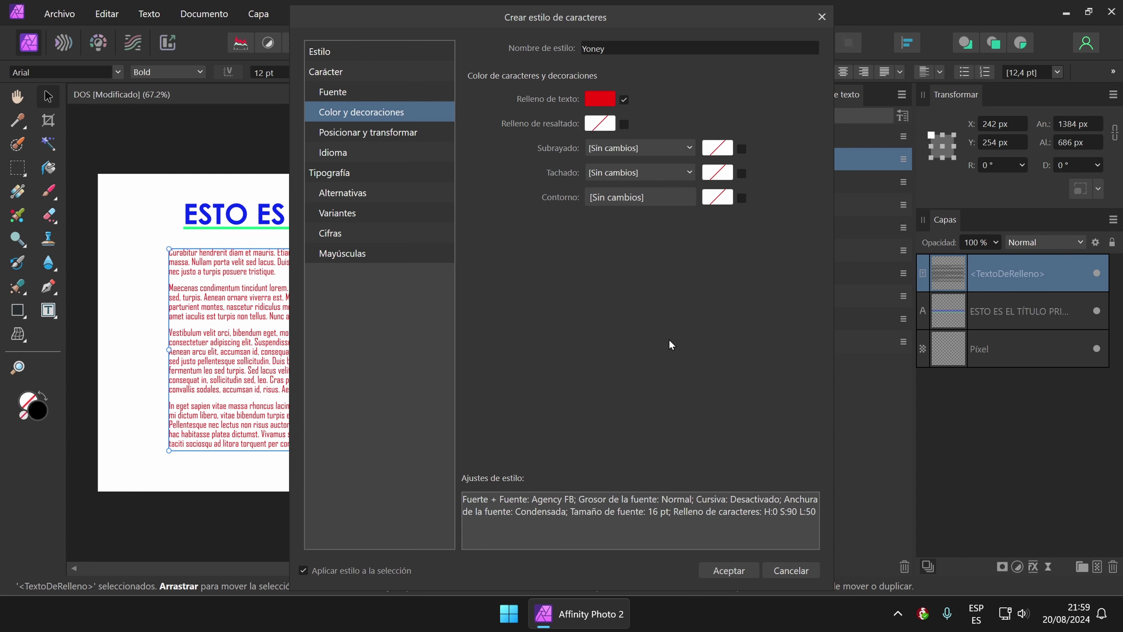
click(734, 574)
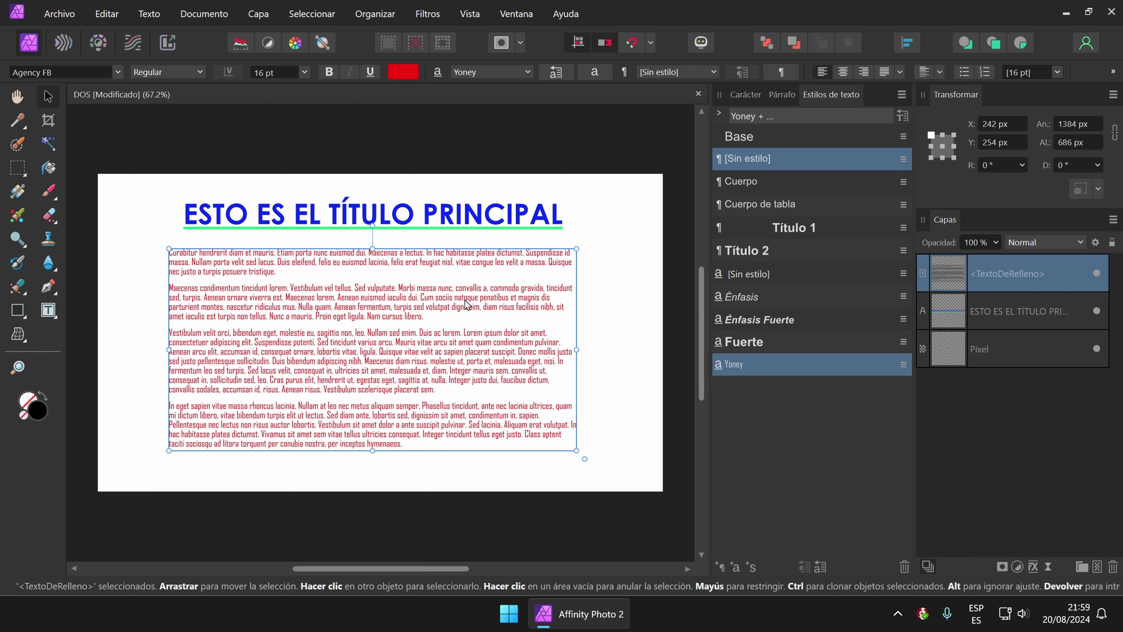
Move the body text frame left on the page and deselect it.
drag(467, 300, 361, 293)
click(558, 322)
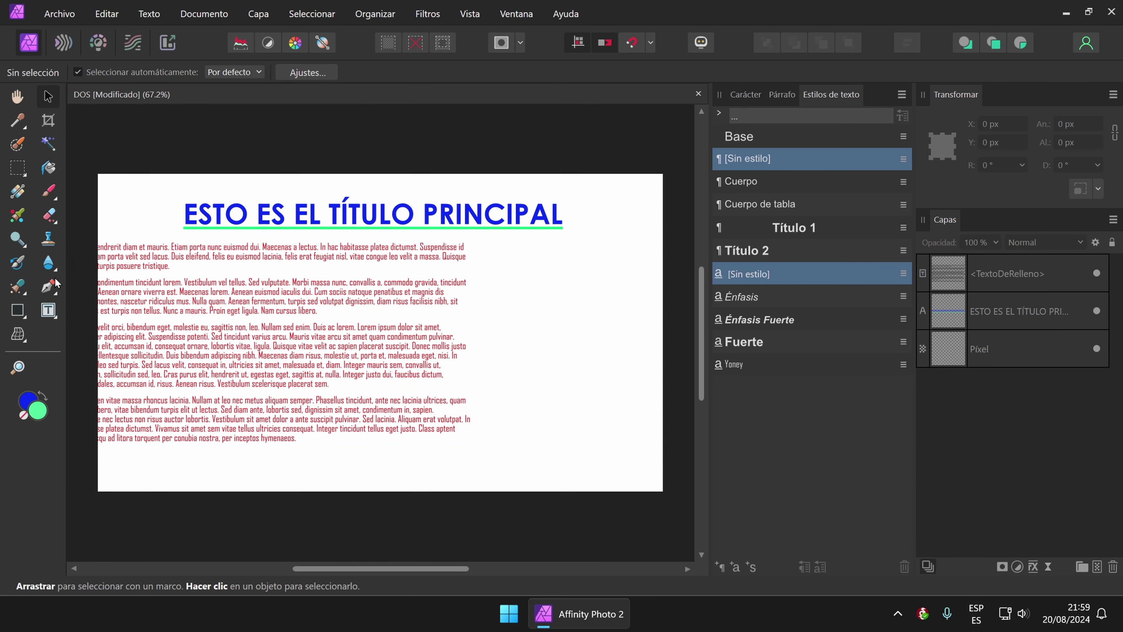
click(49, 312)
Draw a text frame on the page's right side and fill it with placeholder text.
click(138, 332)
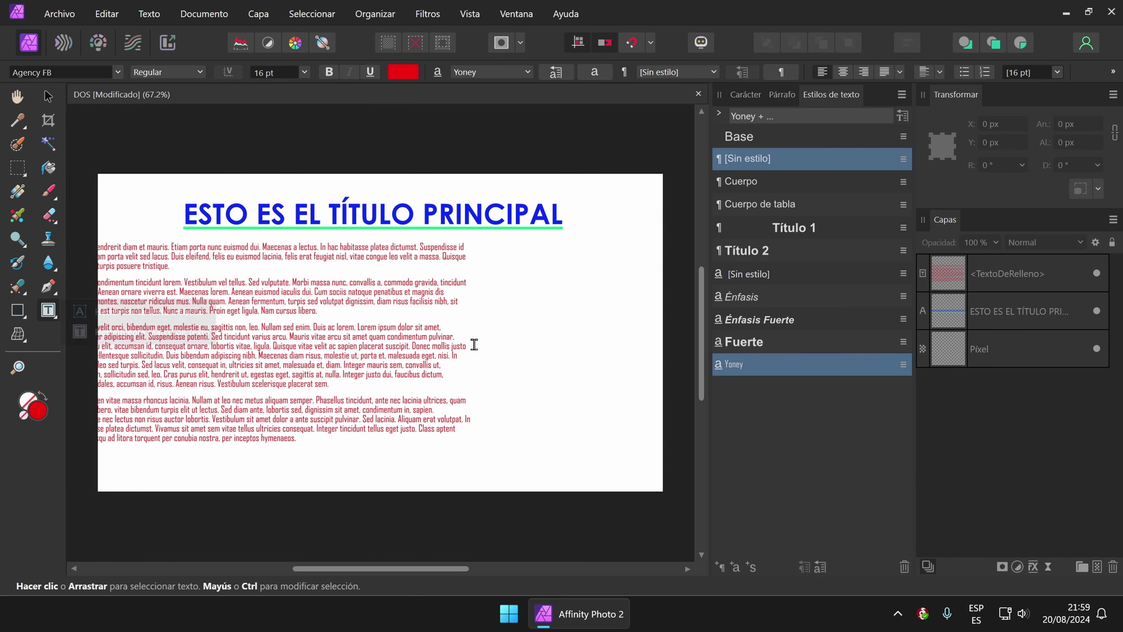
drag(532, 274, 628, 443)
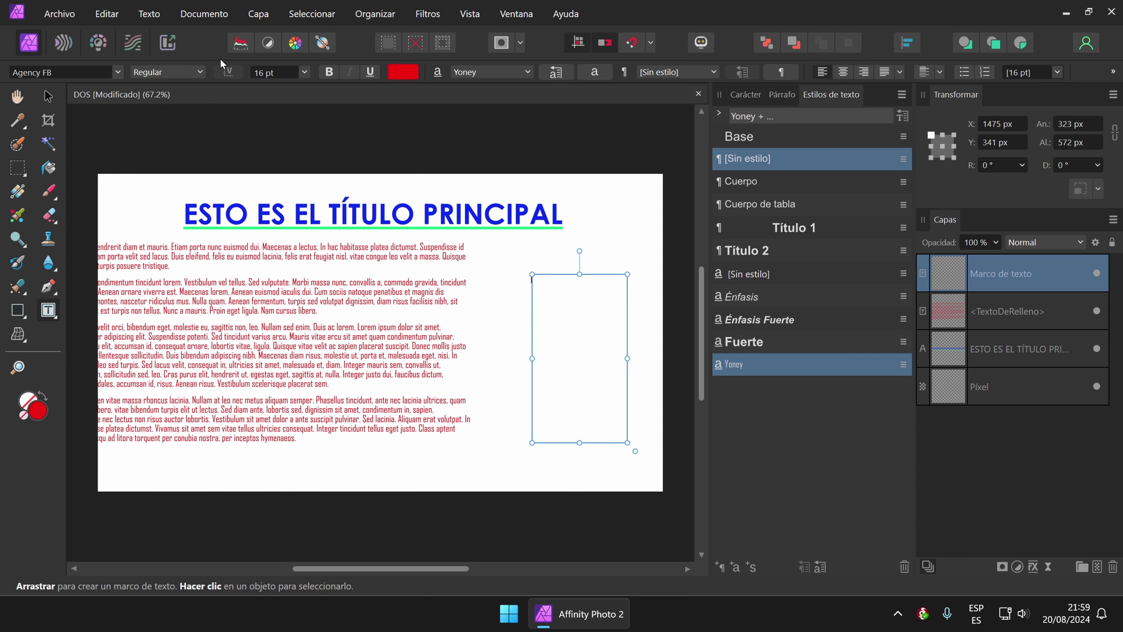
click(166, 17)
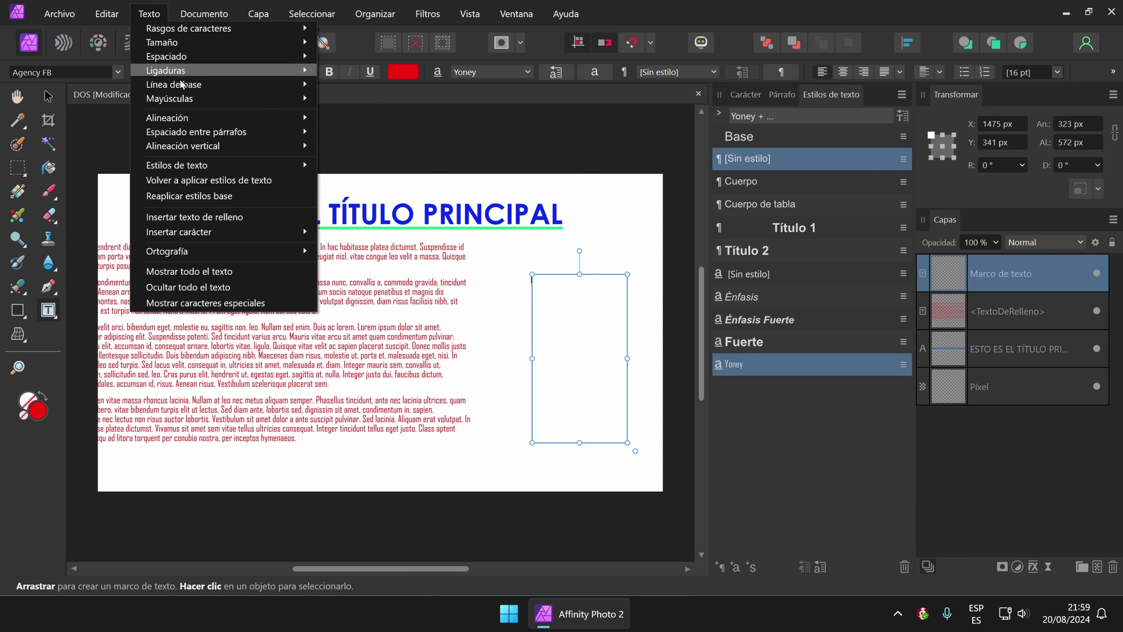
click(211, 217)
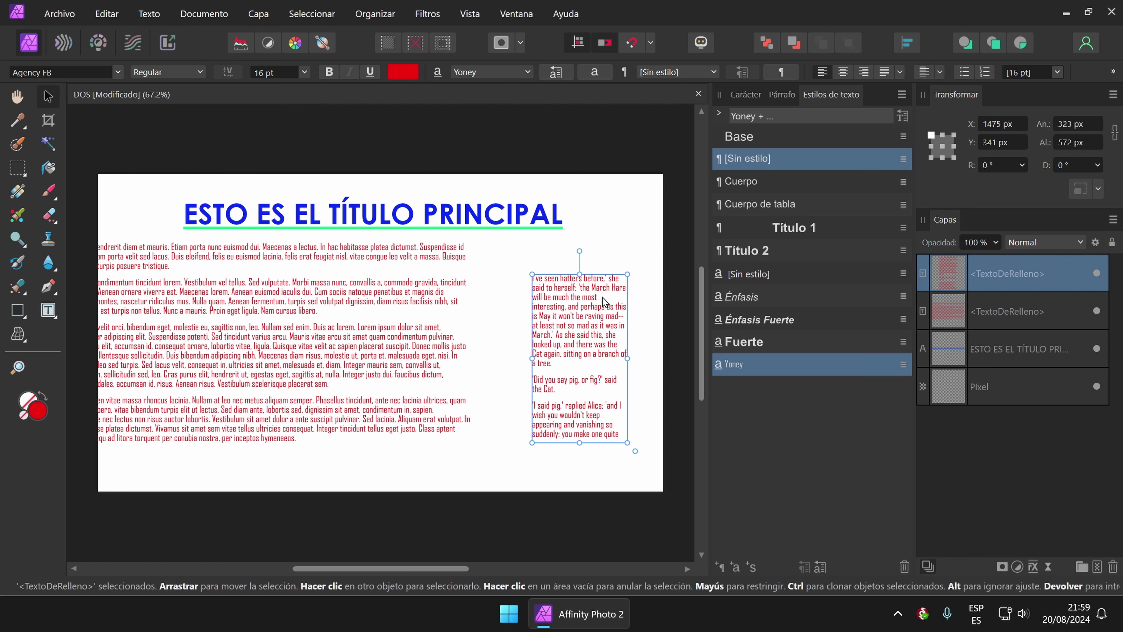
drag(603, 297, 589, 300)
Apply the Yoney style to the new frame's text and reposition both text frames.
click(750, 183)
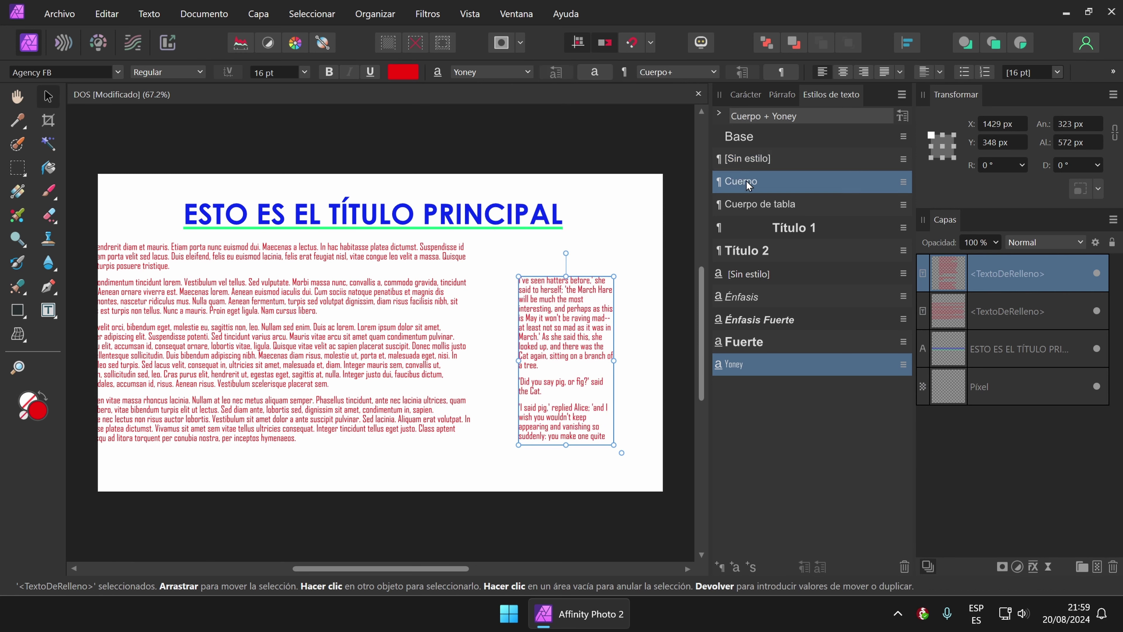
click(745, 207)
click(745, 275)
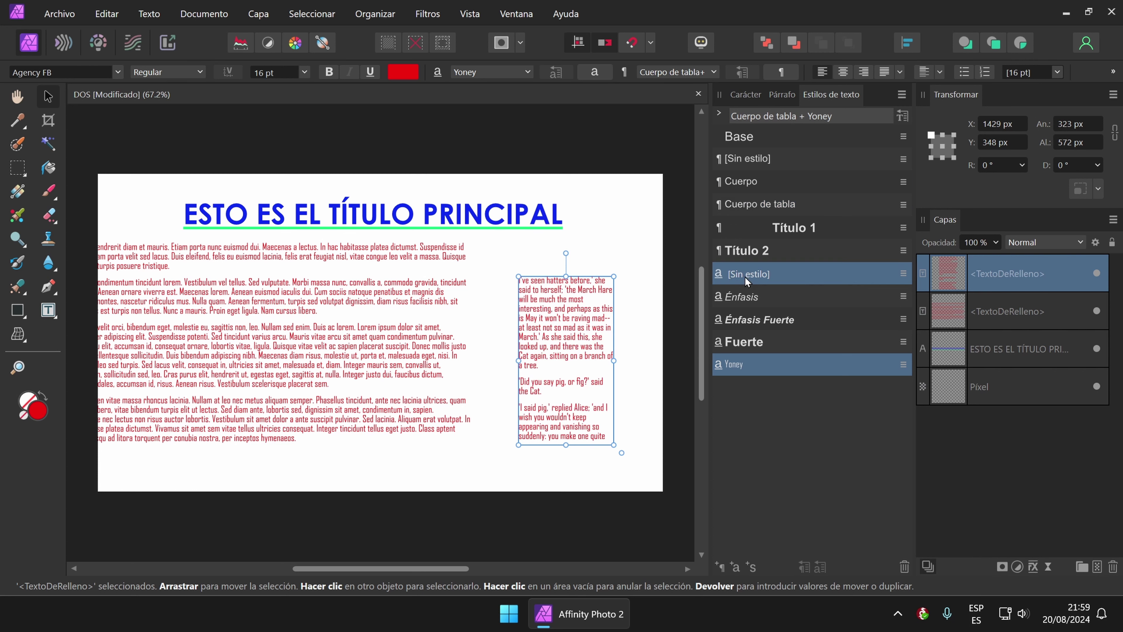
drag(568, 310, 578, 291)
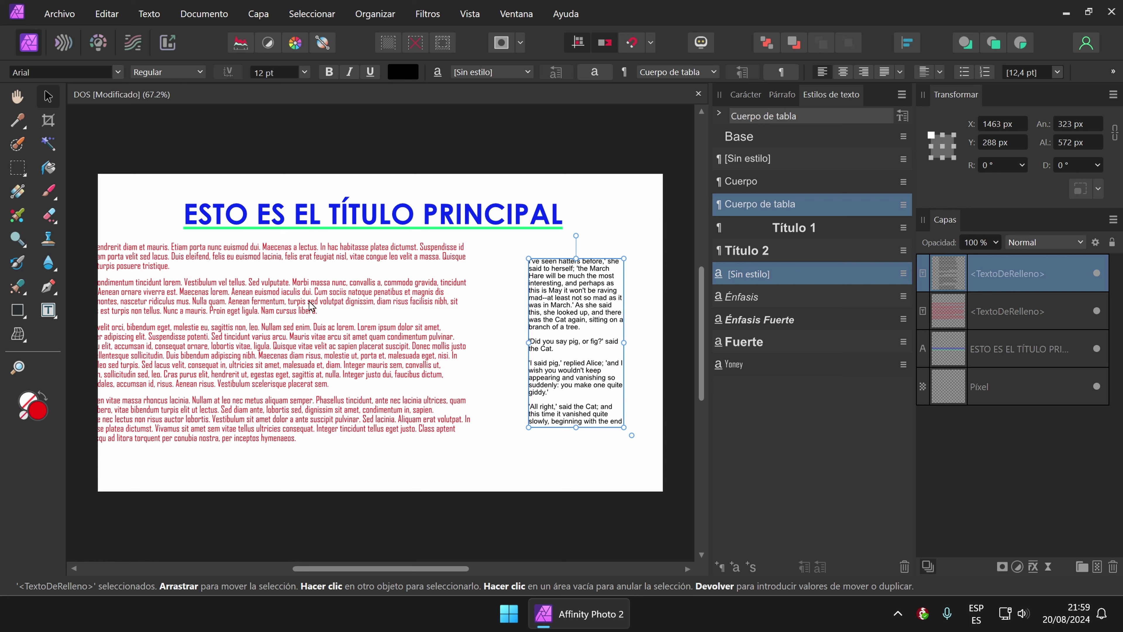
click(742, 364)
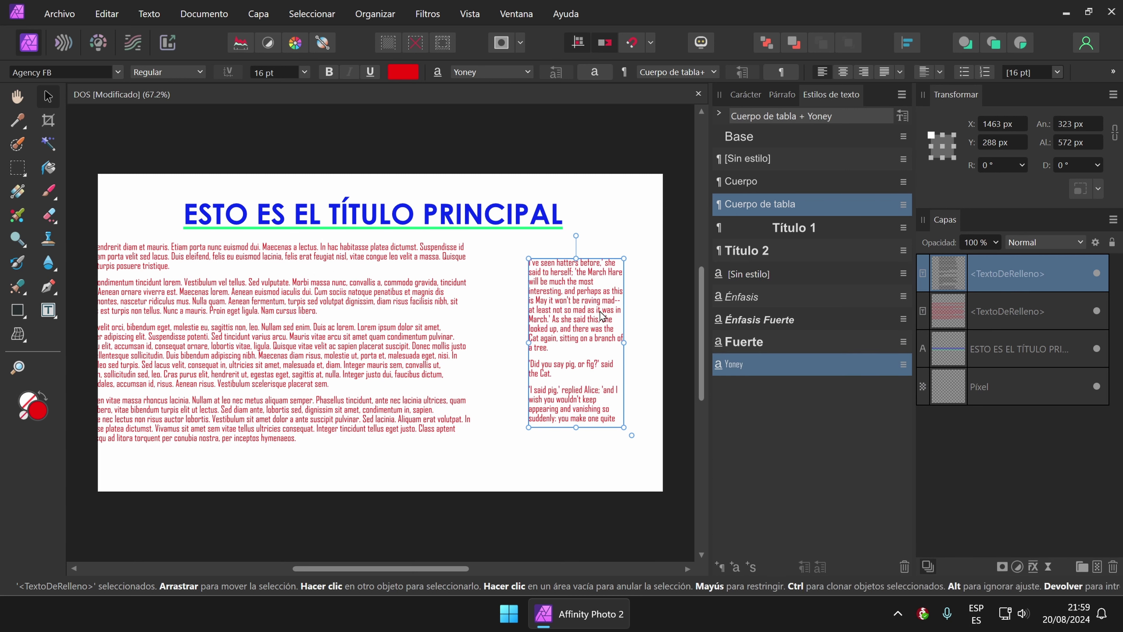
mouse_move(601, 312)
mouse_down()
mouse_move(580, 314)
mouse_move(598, 302)
mouse_up()
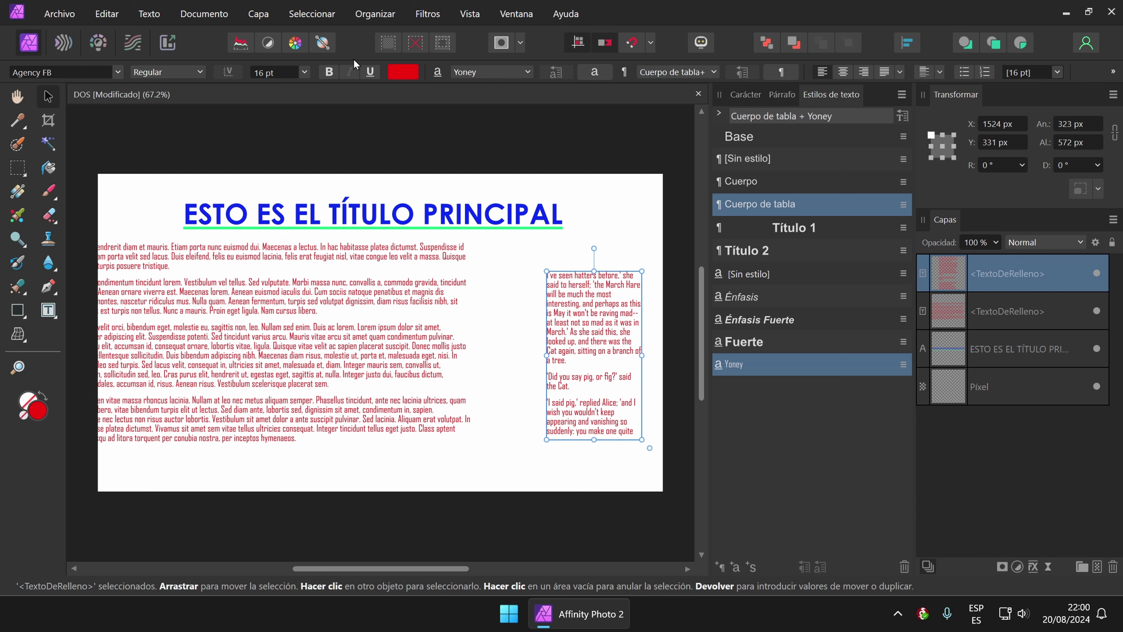
drag(588, 287, 579, 281)
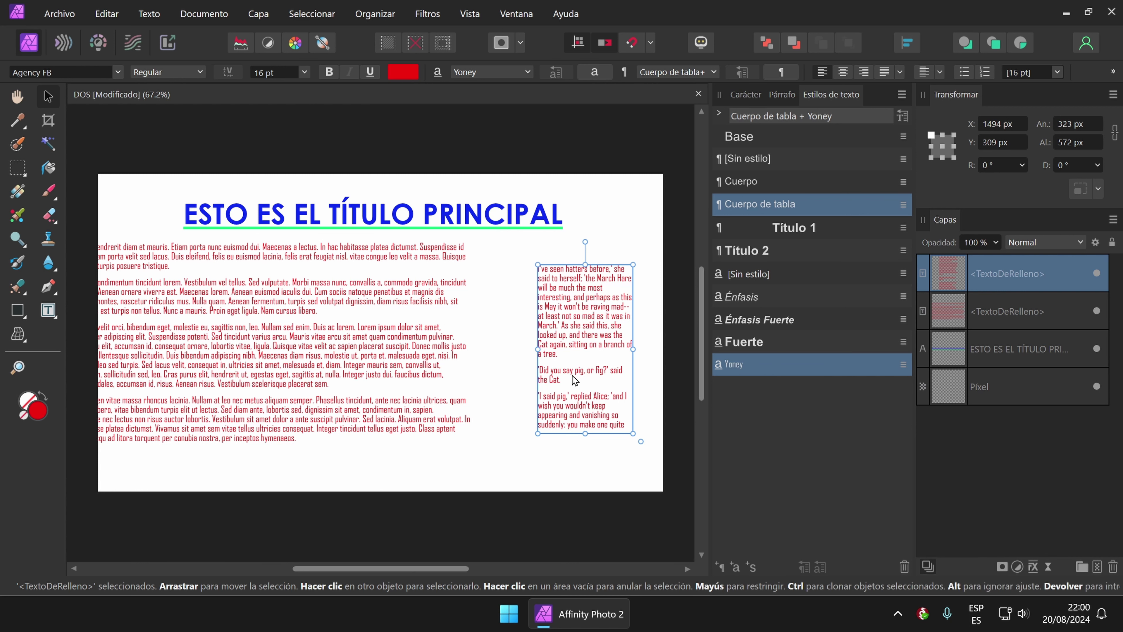
drag(381, 295, 433, 292)
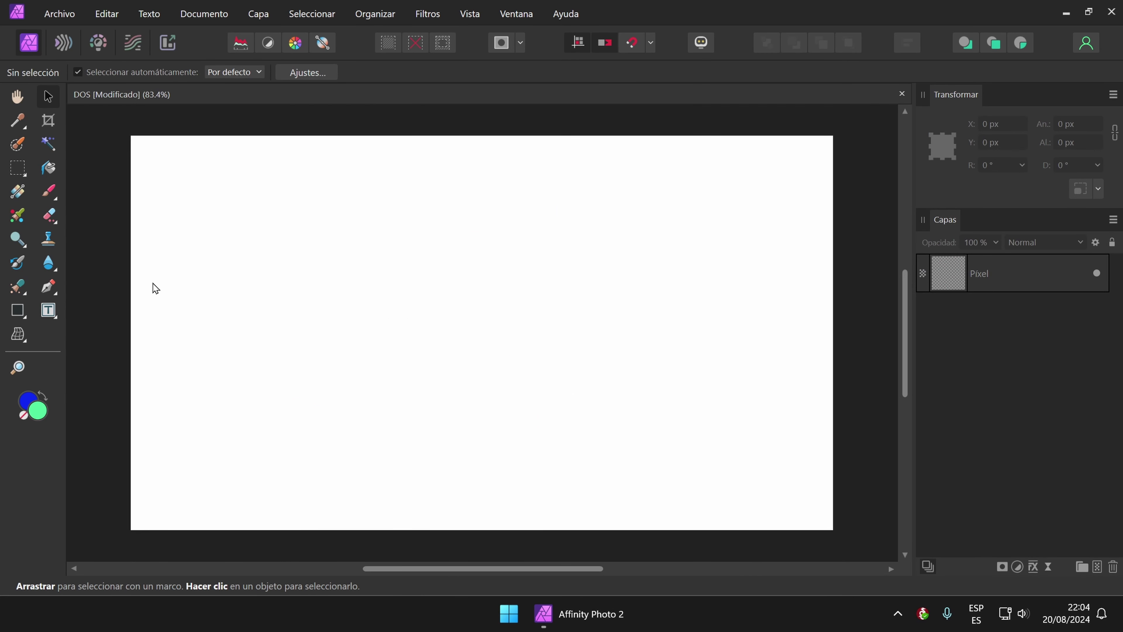
Place 007.jpg from Imágenes > Personas across the page and move it nearer the centre.
click(20, 344)
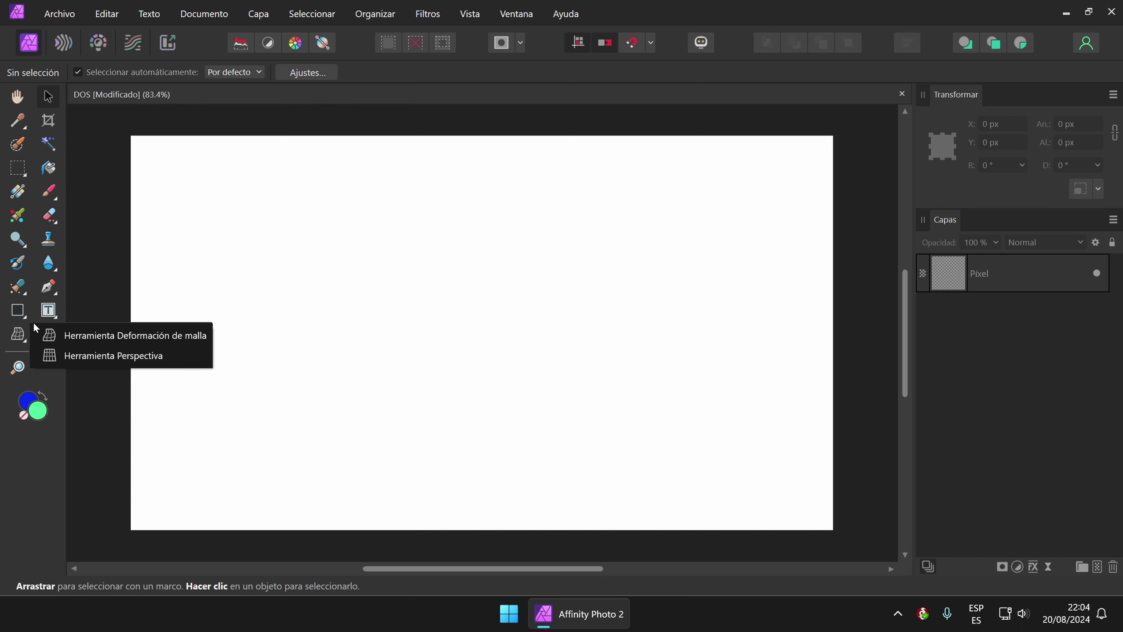
click(16, 336)
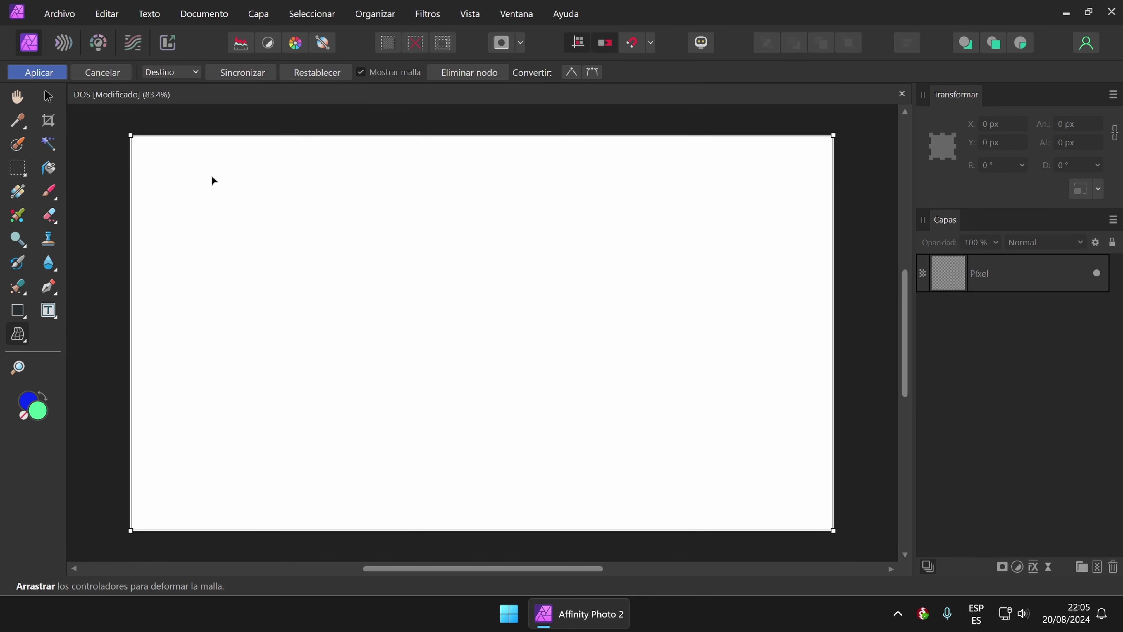
key(ctrl+o)
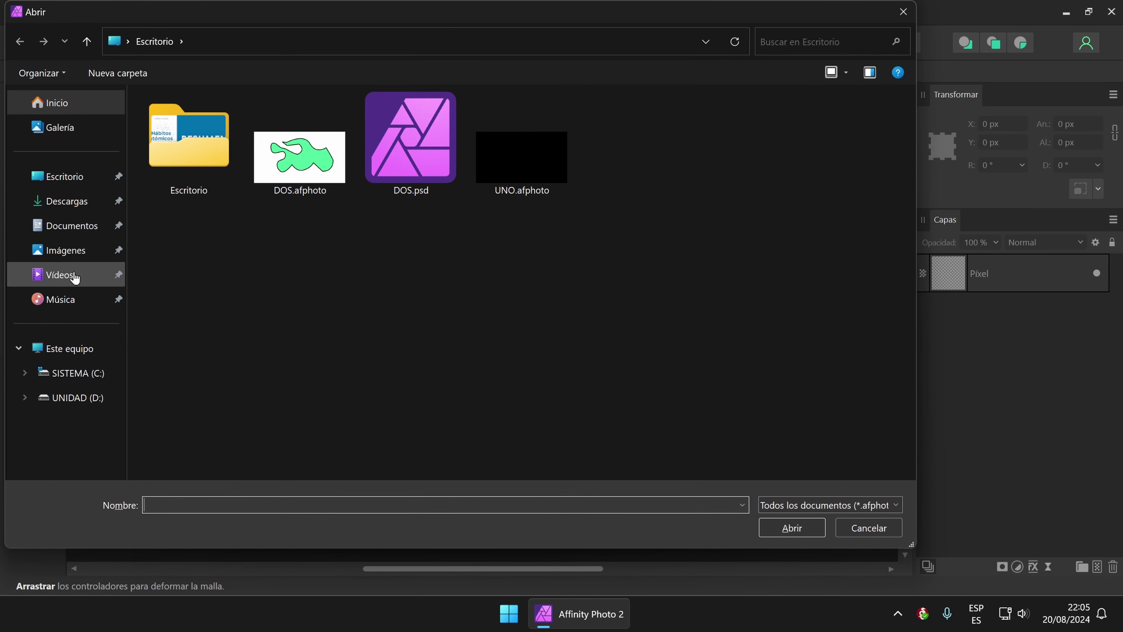
click(66, 250)
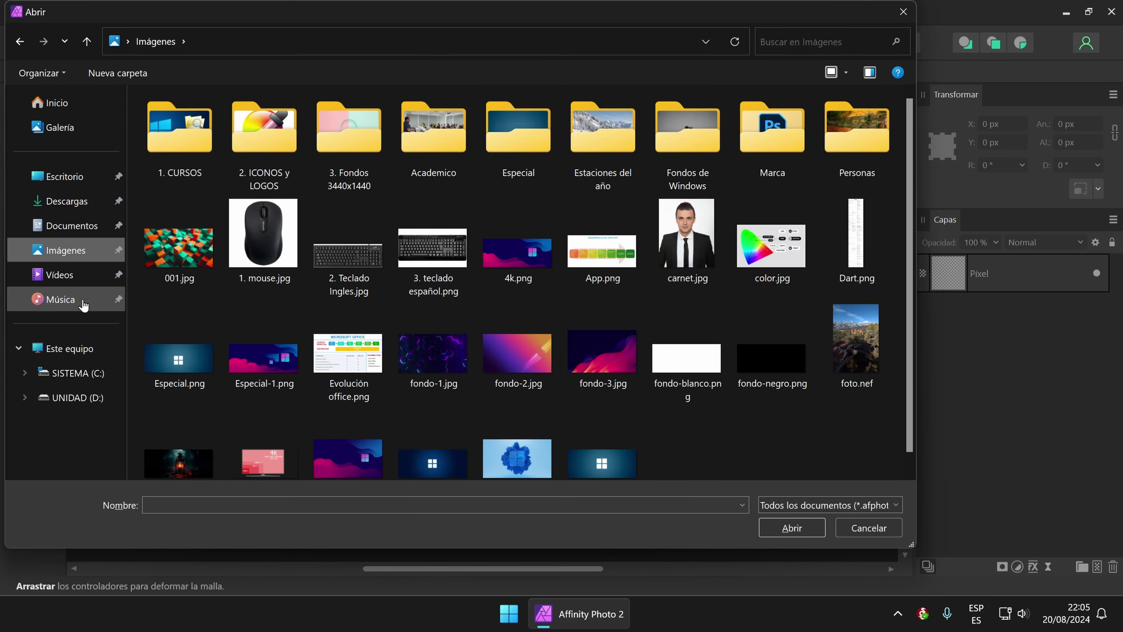
double_click(848, 149)
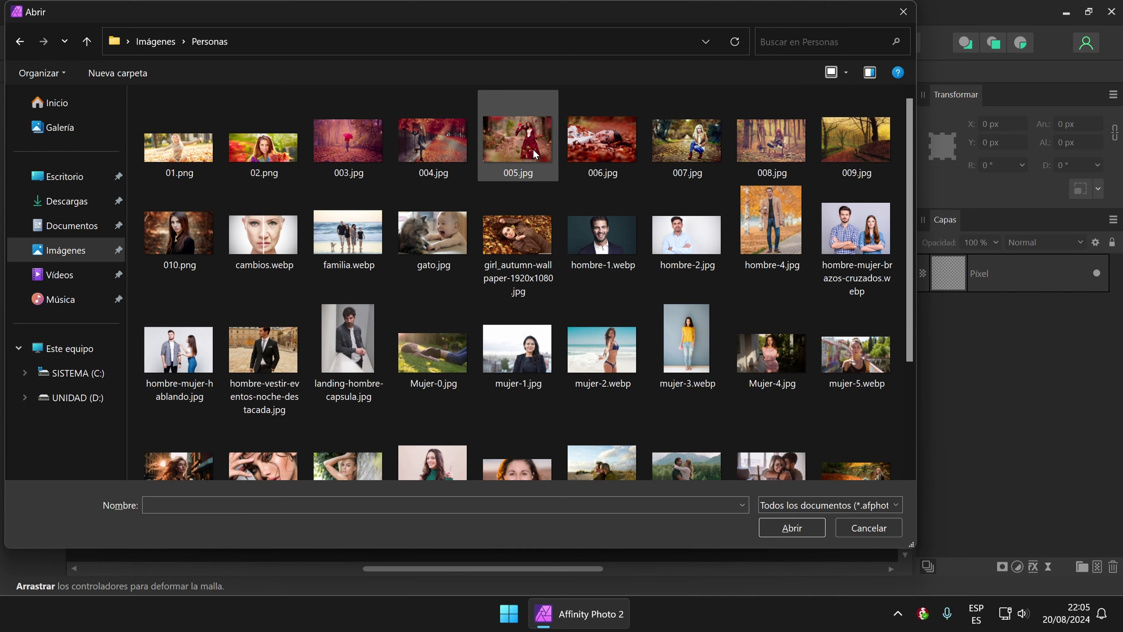
double_click(701, 143)
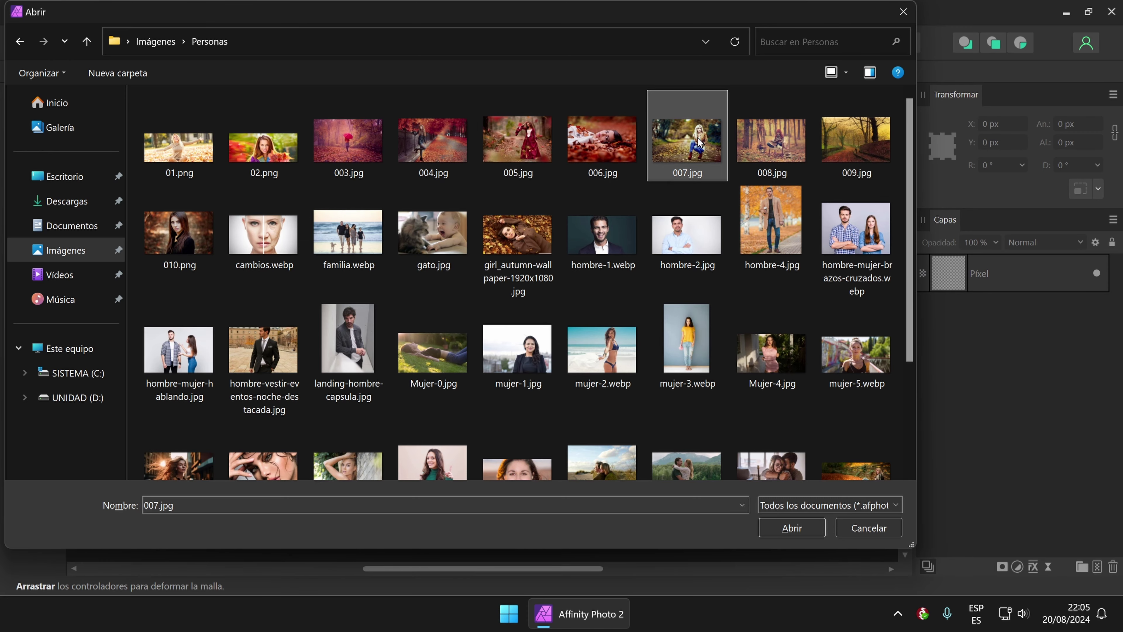
drag(169, 164, 707, 490)
drag(460, 345, 496, 350)
click(18, 334)
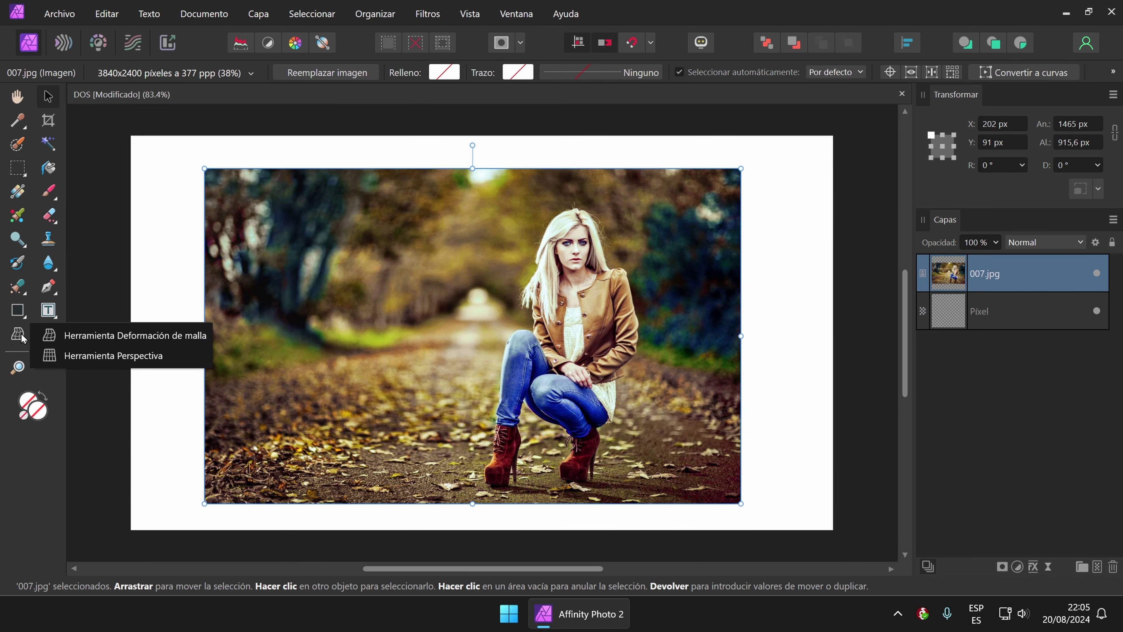
Try a mesh warp on the photo's top-left corner, then undo it.
click(139, 339)
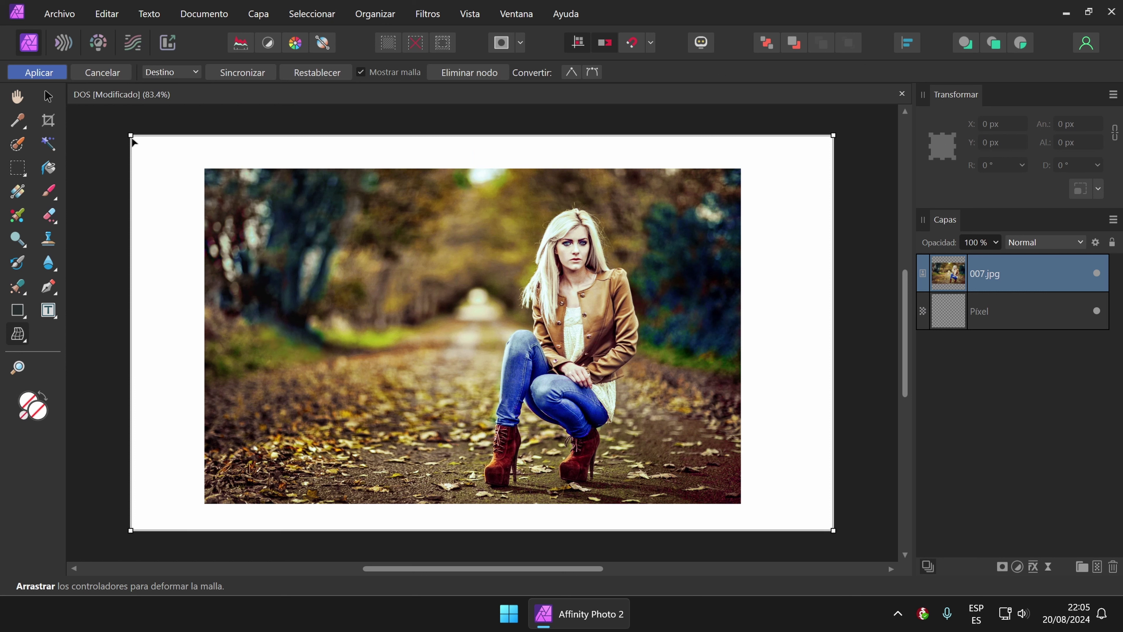
drag(132, 136, 179, 159)
key(ctrl+z)
key(h)
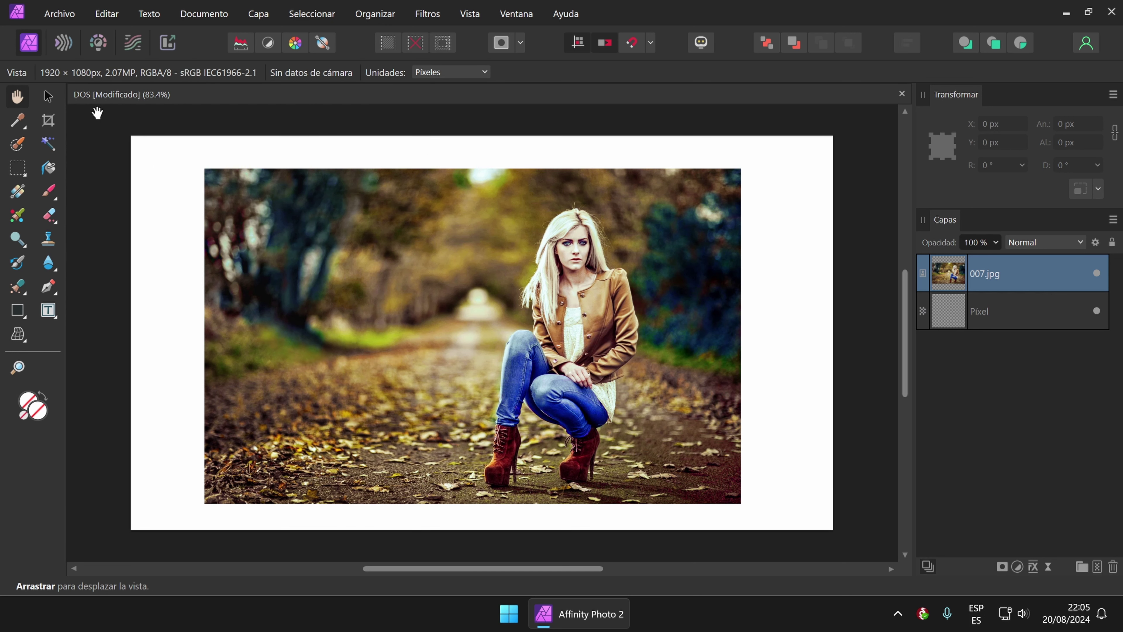
Rasterize the 007.jpg layer and nudge it slightly up and left.
click(47, 96)
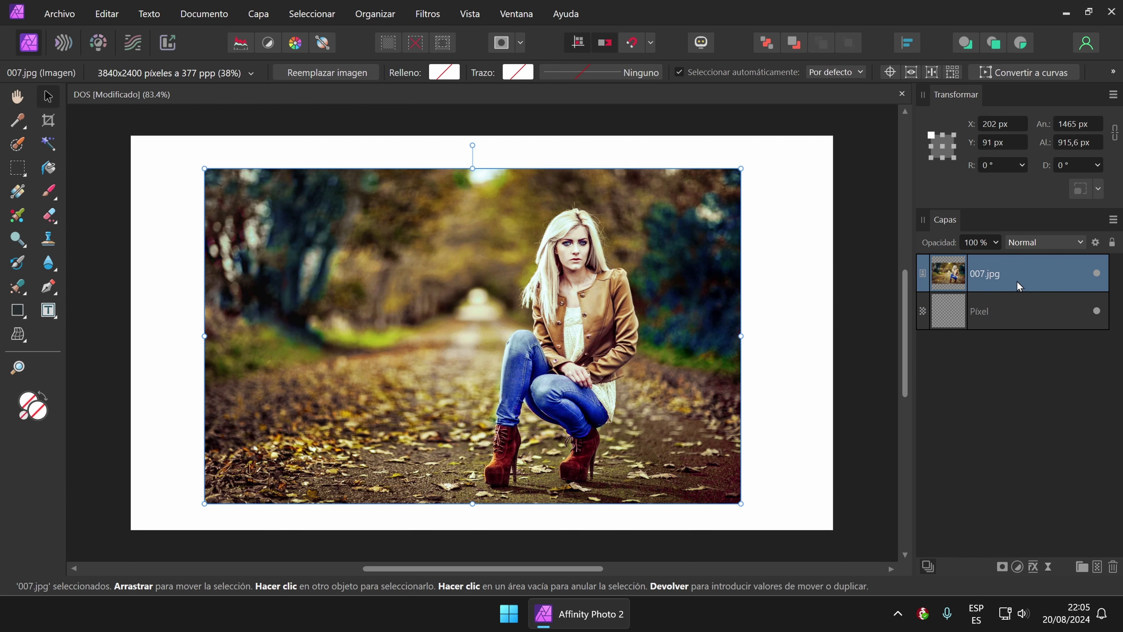
right_click(1035, 277)
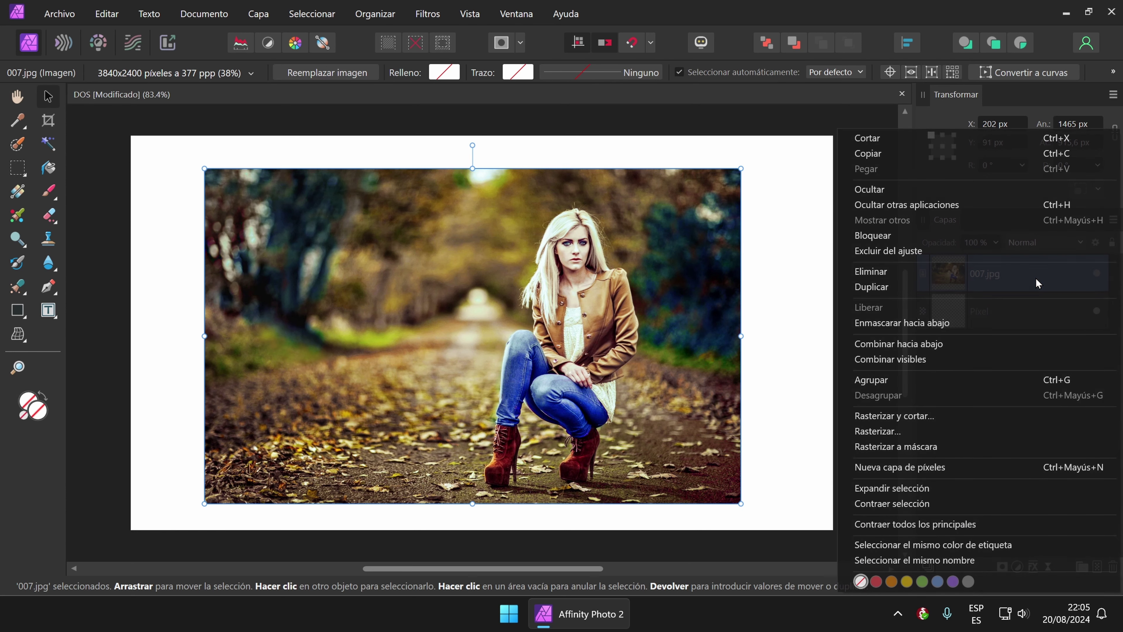
click(912, 427)
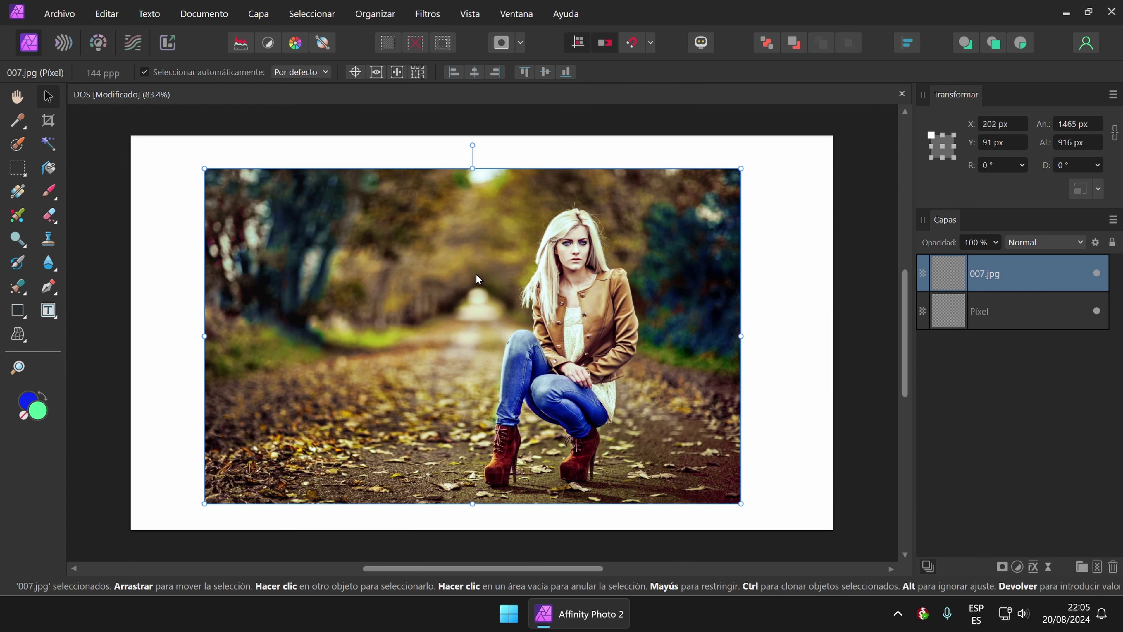
drag(476, 281, 467, 277)
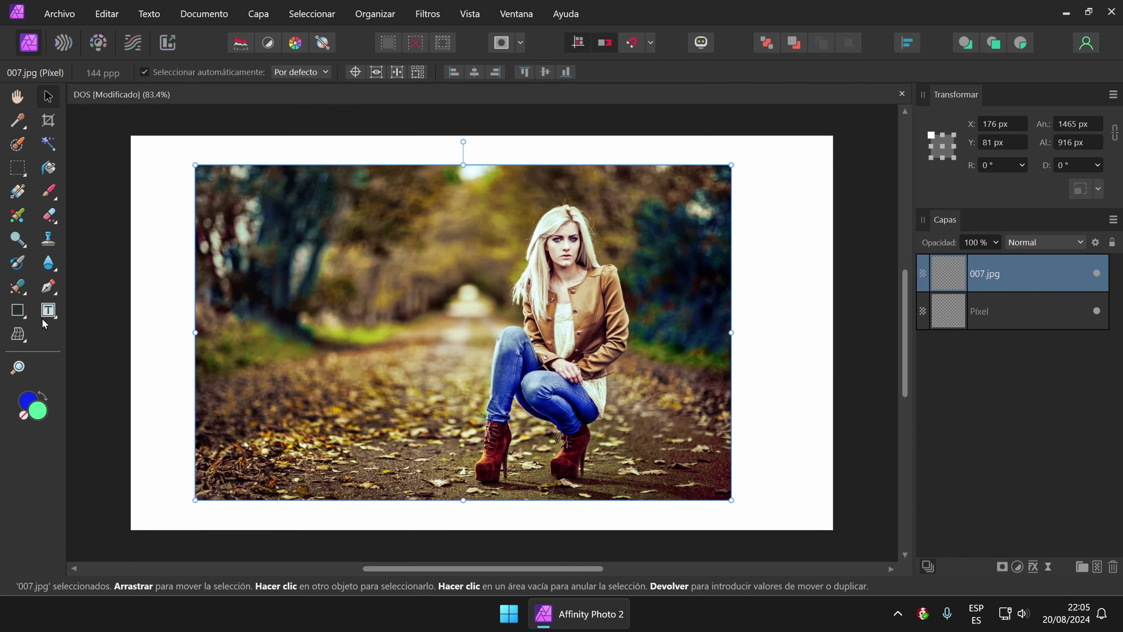
click(18, 334)
click(167, 336)
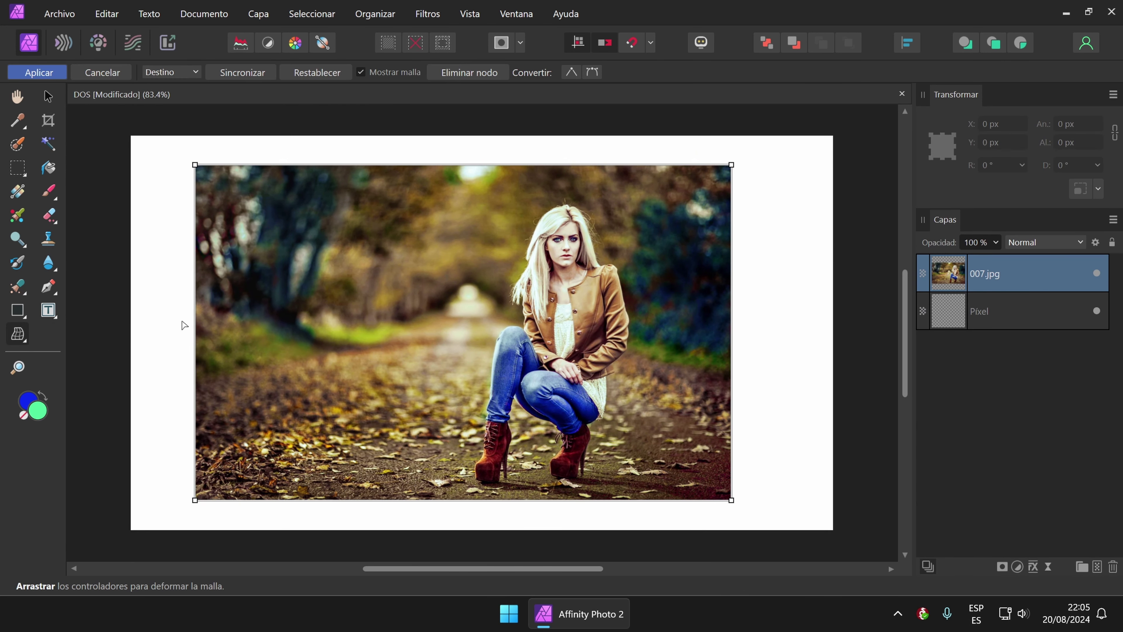
drag(197, 168, 343, 225)
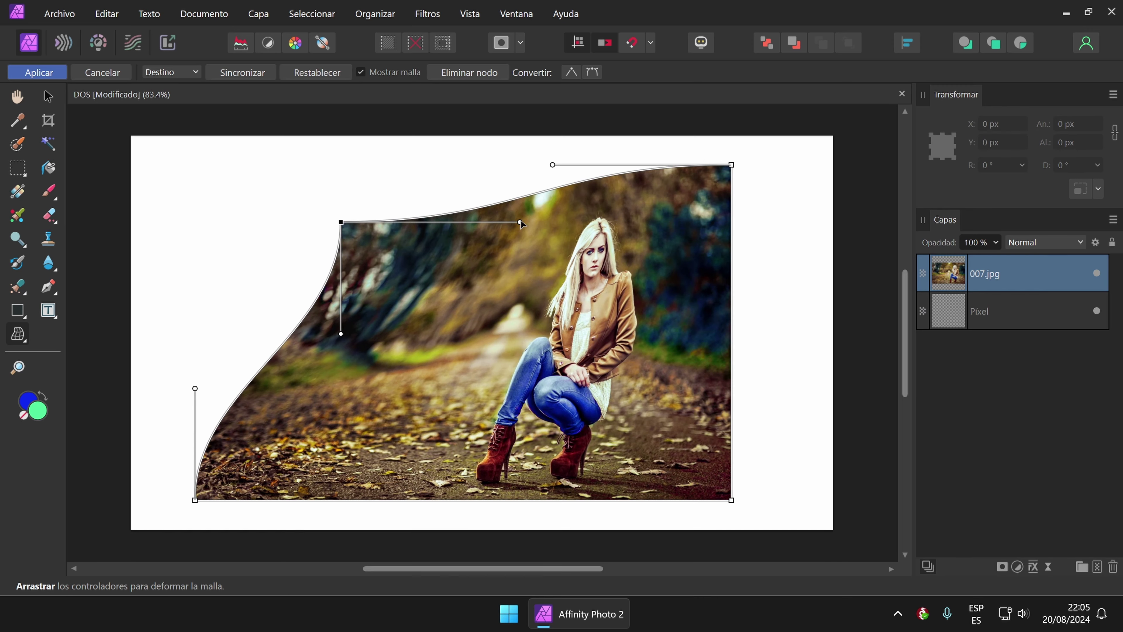
drag(522, 224, 458, 267)
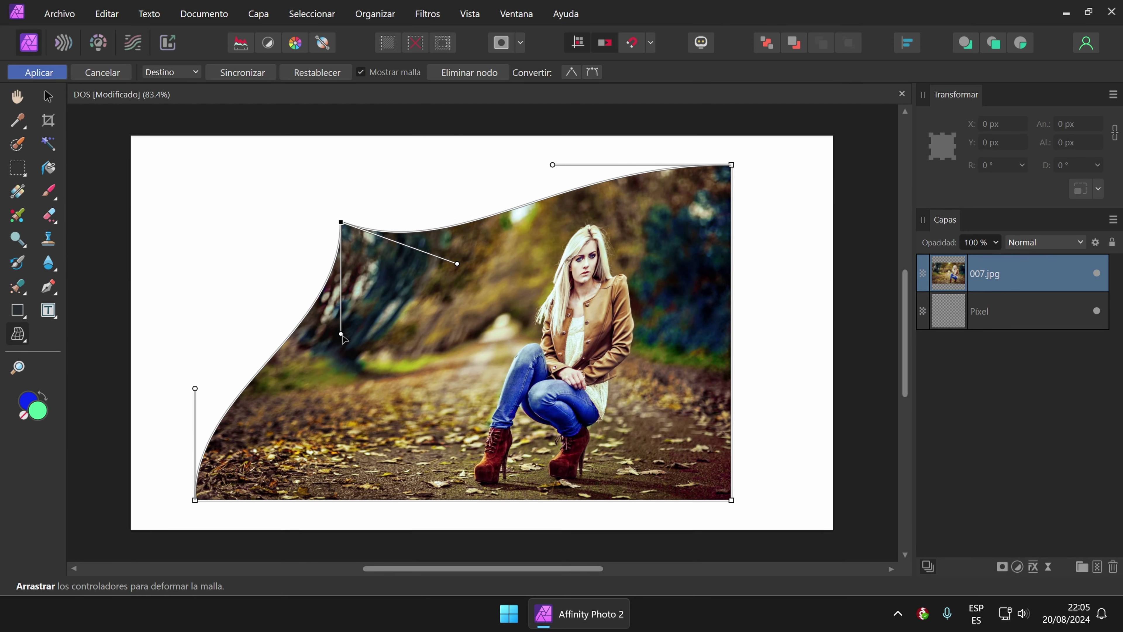
drag(342, 335, 400, 330)
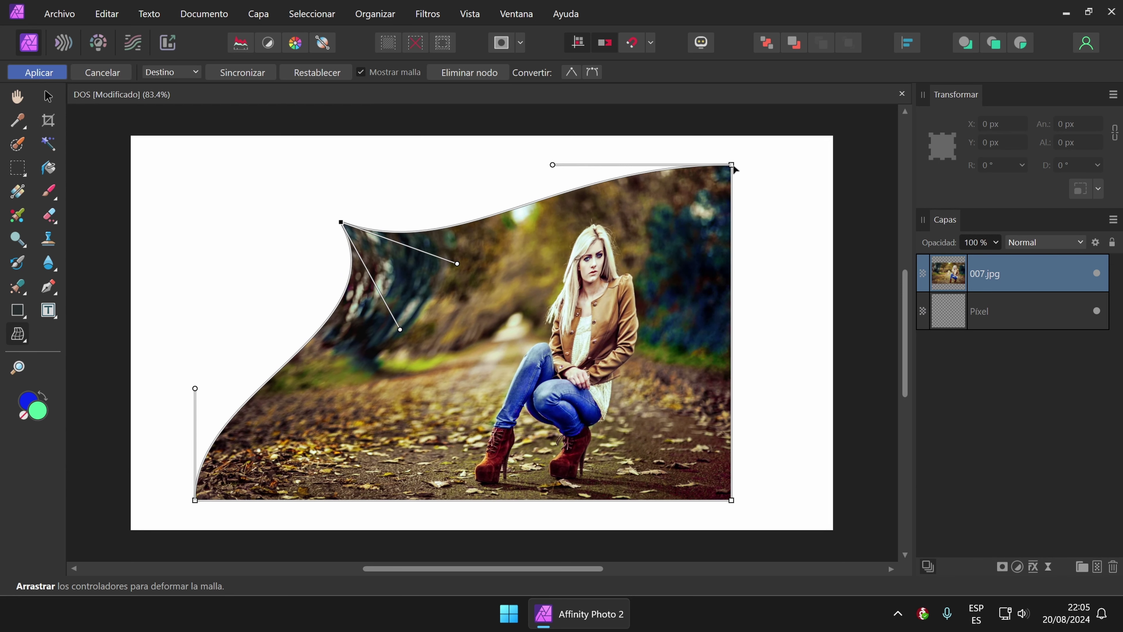
drag(733, 166, 704, 224)
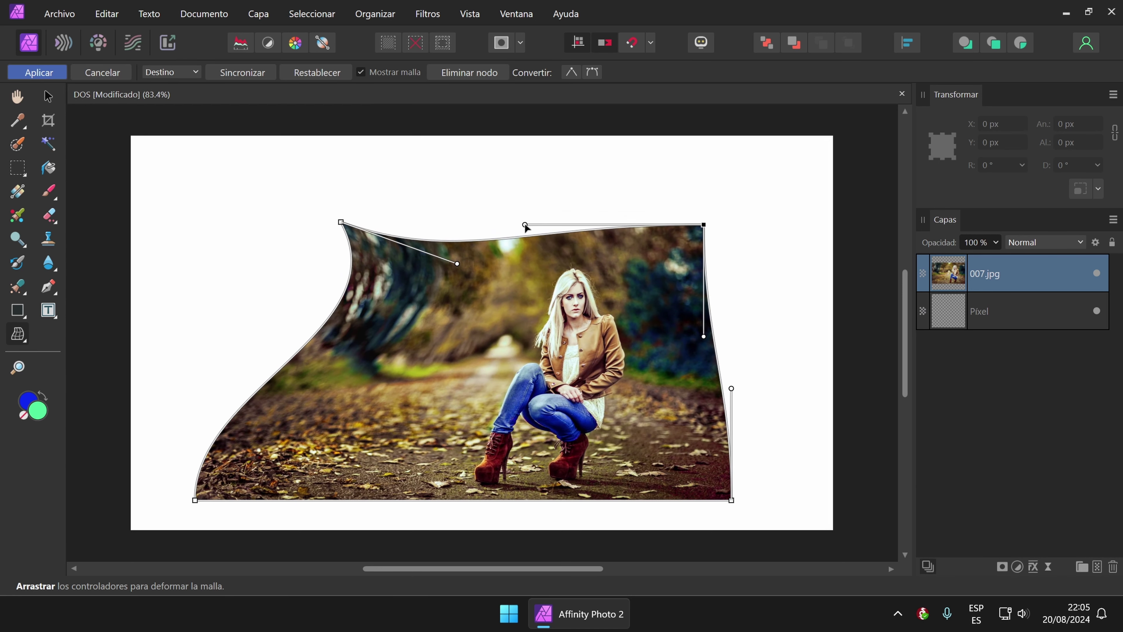
drag(526, 227, 572, 106)
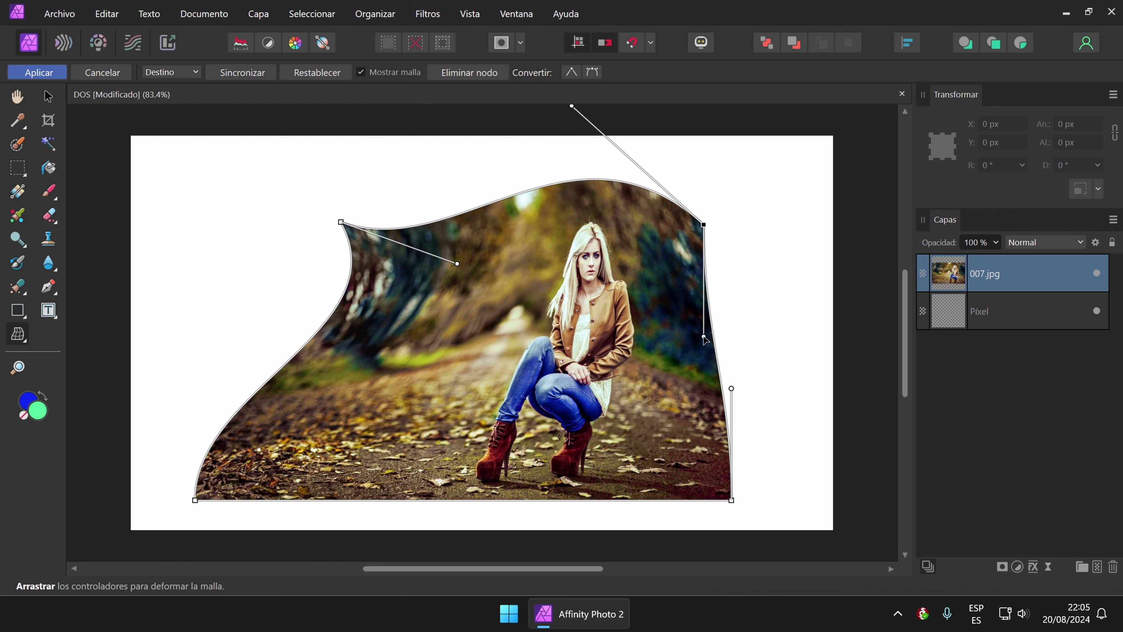
drag(705, 338, 746, 329)
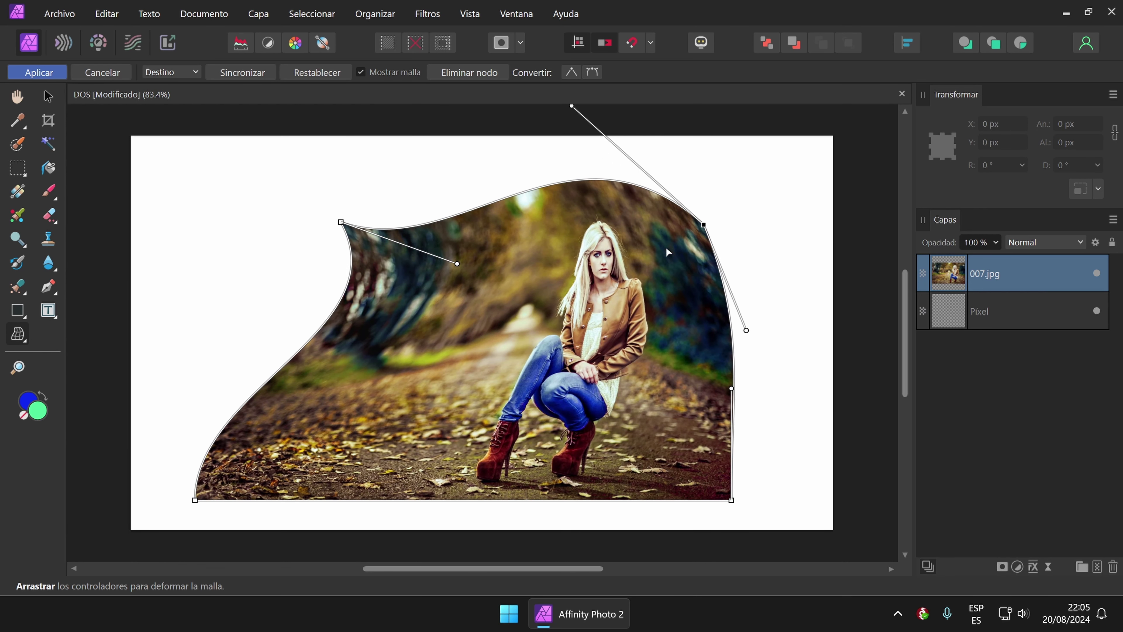
key(ctrl+z)
key(ctrl+z)
key(ctrl+z)
key(ctrl+z)
key(ctrl+z)
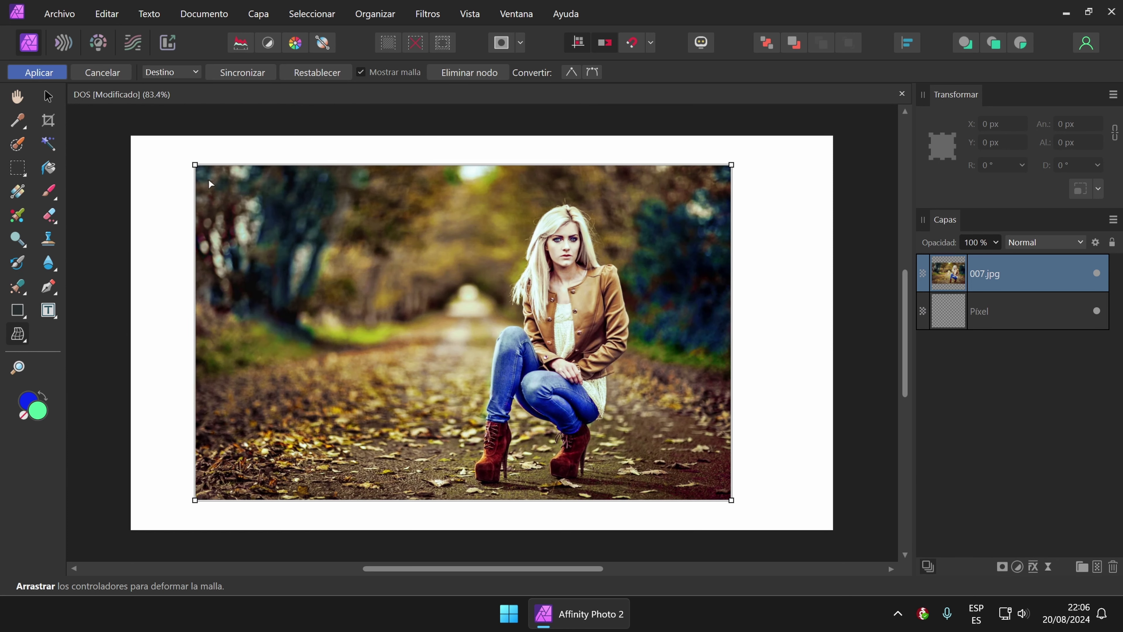
click(20, 338)
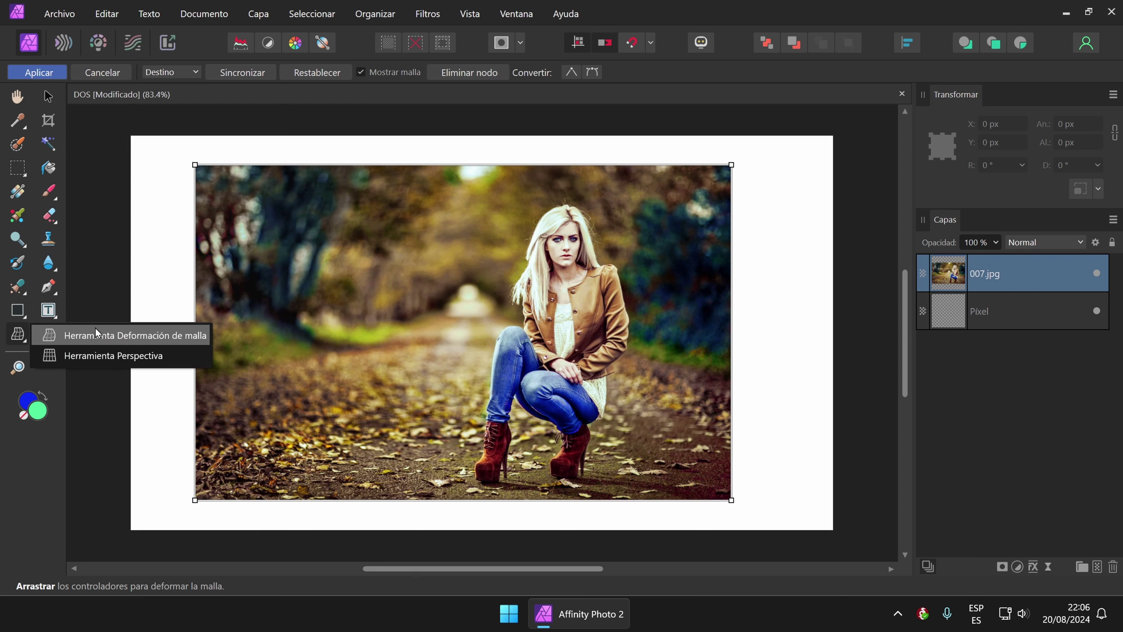
click(136, 355)
key(h)
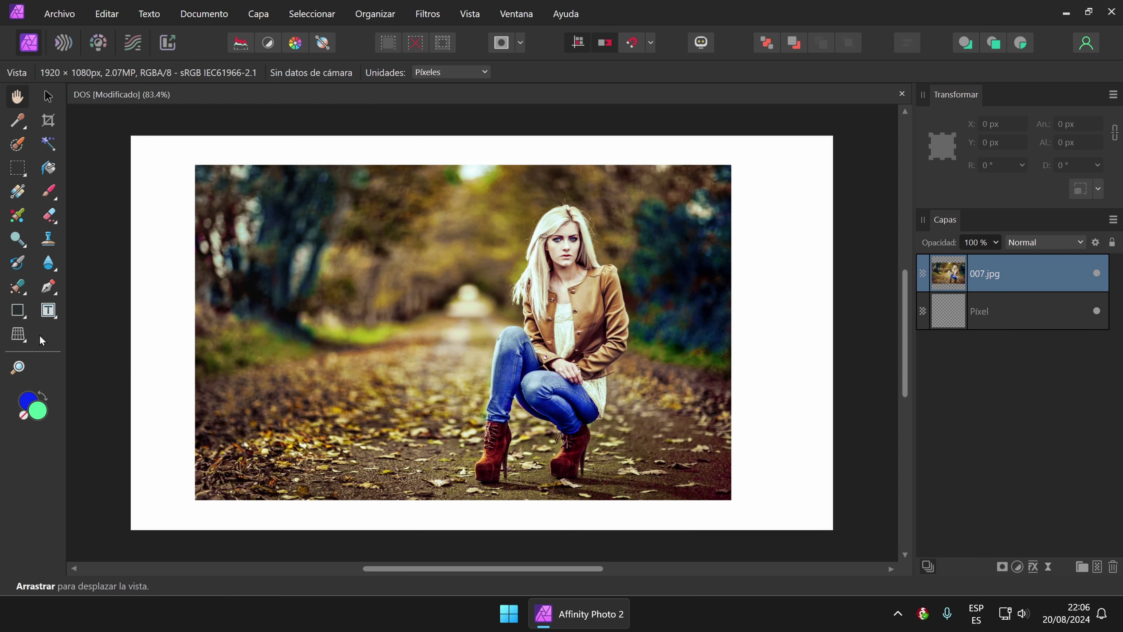
click(23, 339)
click(101, 352)
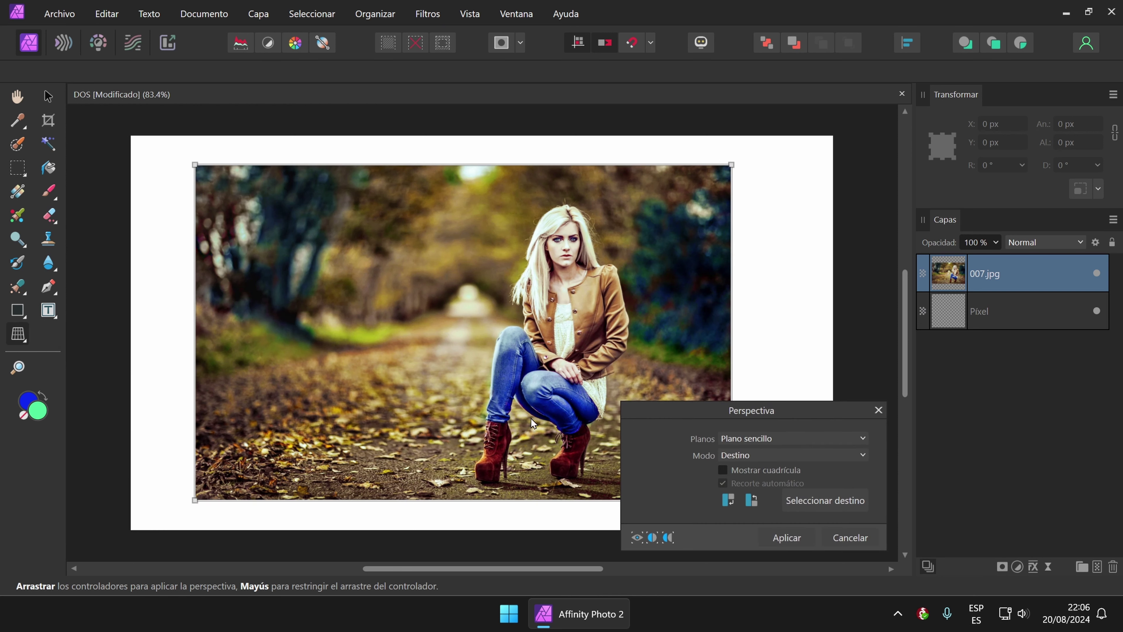
drag(764, 413, 735, 210)
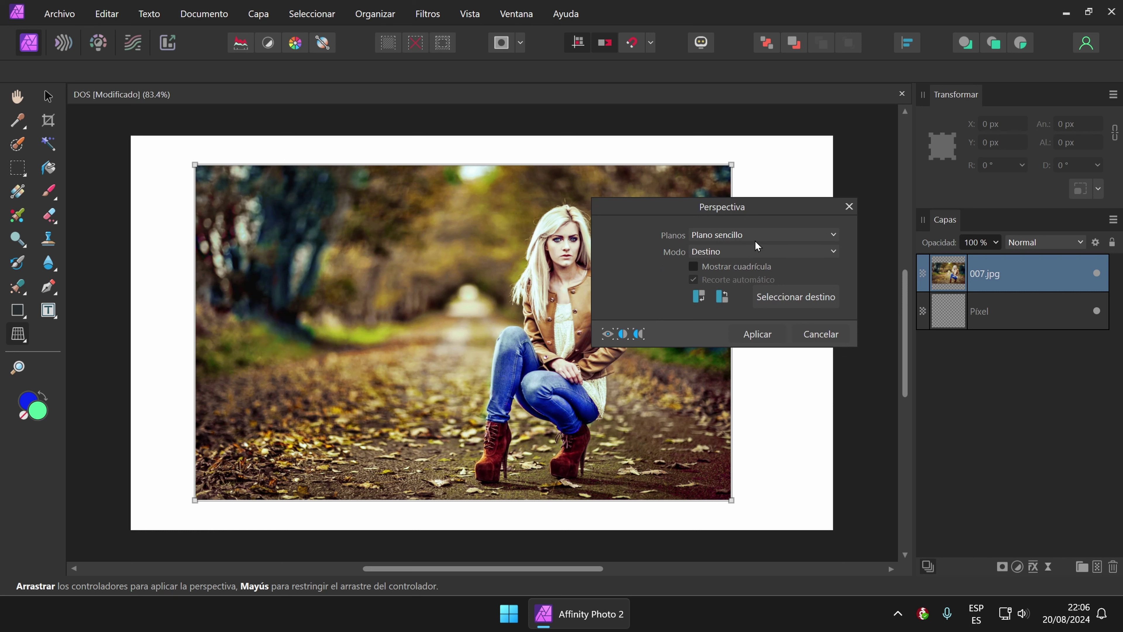
click(761, 234)
click(734, 271)
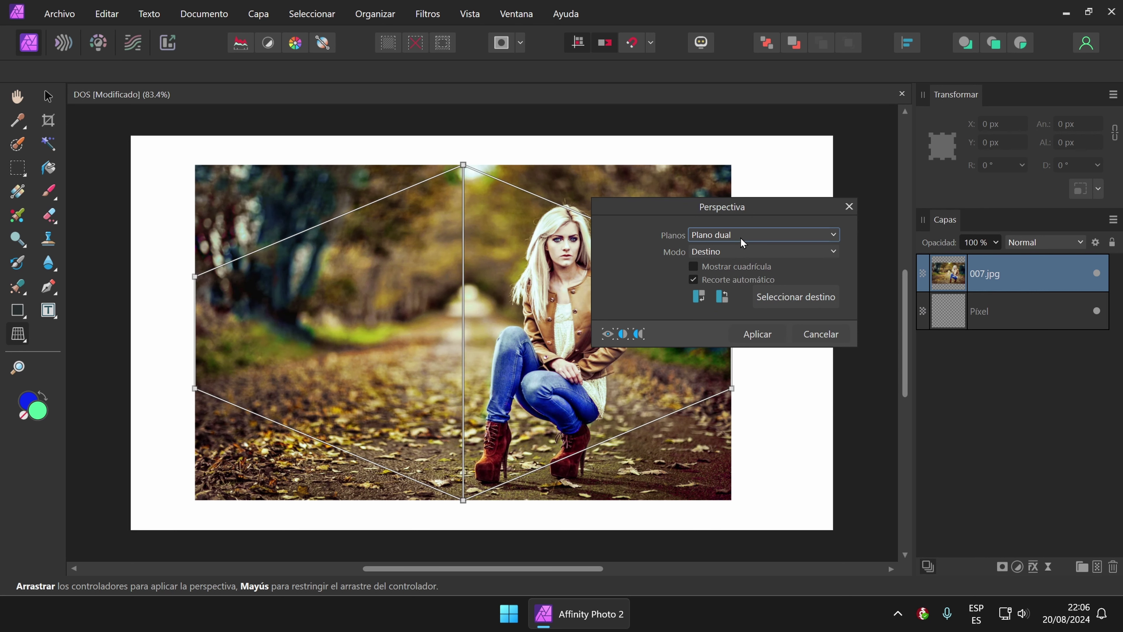
click(708, 236)
click(710, 253)
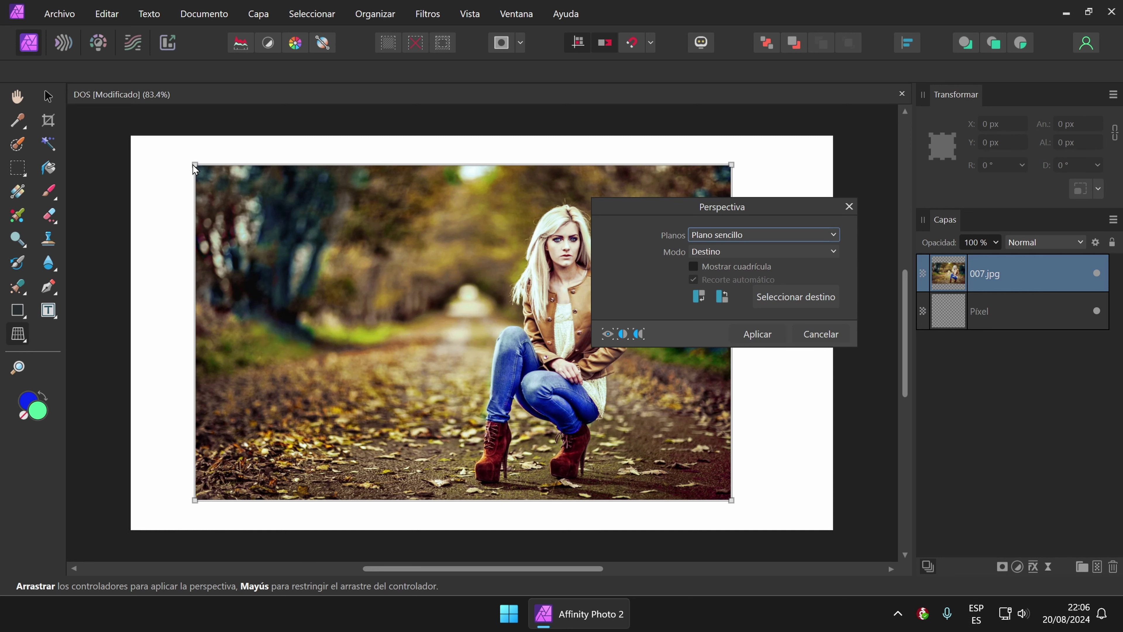
drag(195, 168, 229, 242)
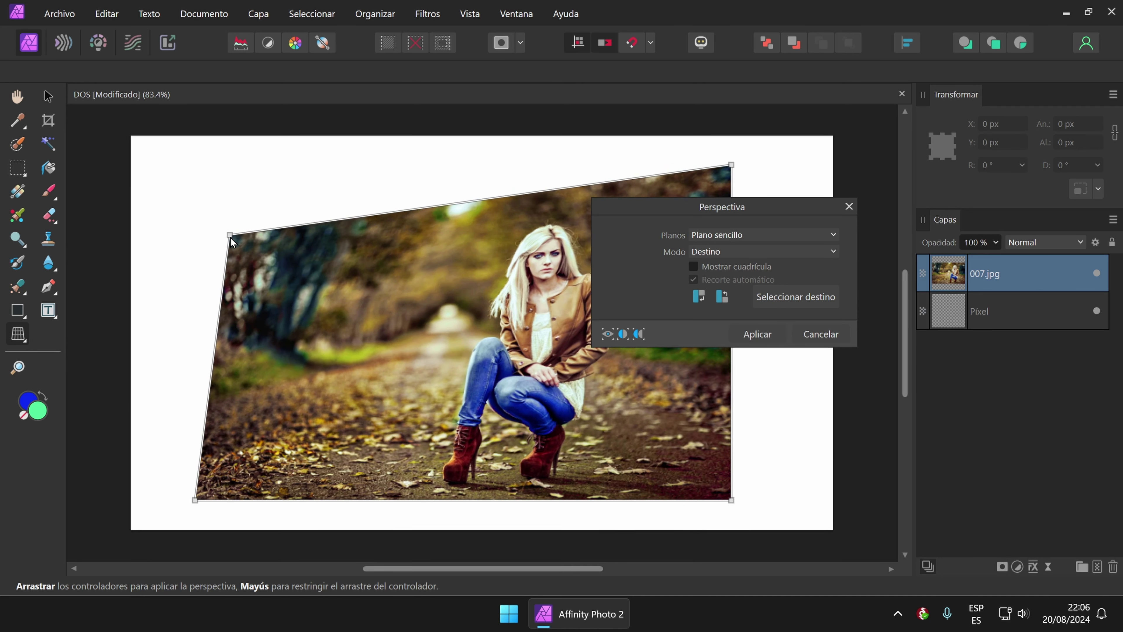
drag(196, 503, 227, 418)
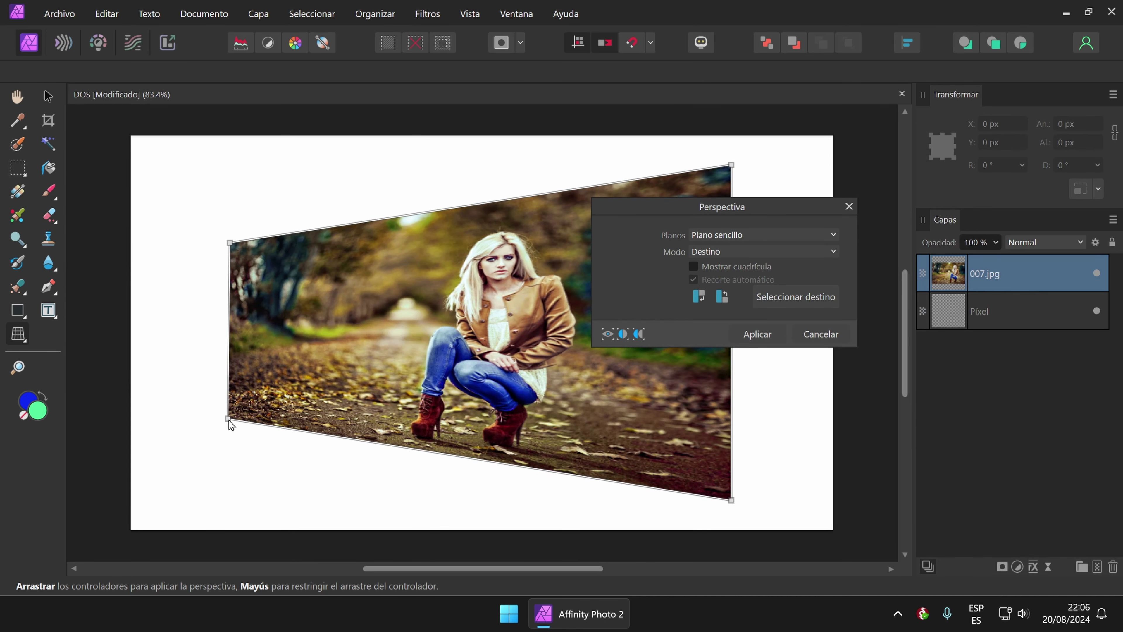
drag(231, 246, 234, 266)
click(746, 333)
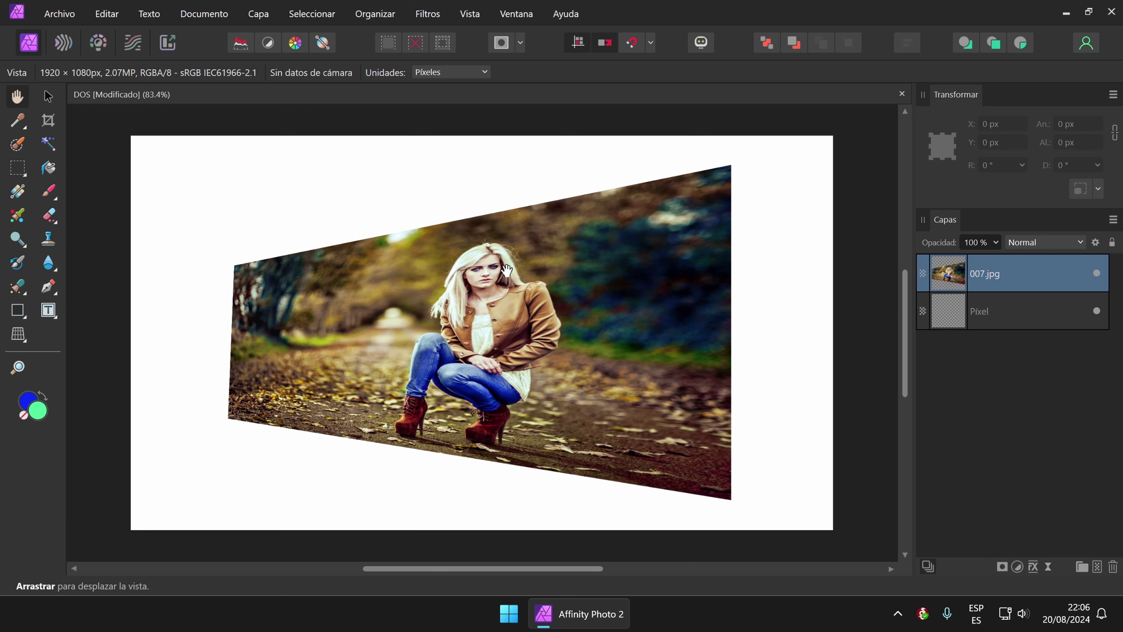
key(ctrl+z)
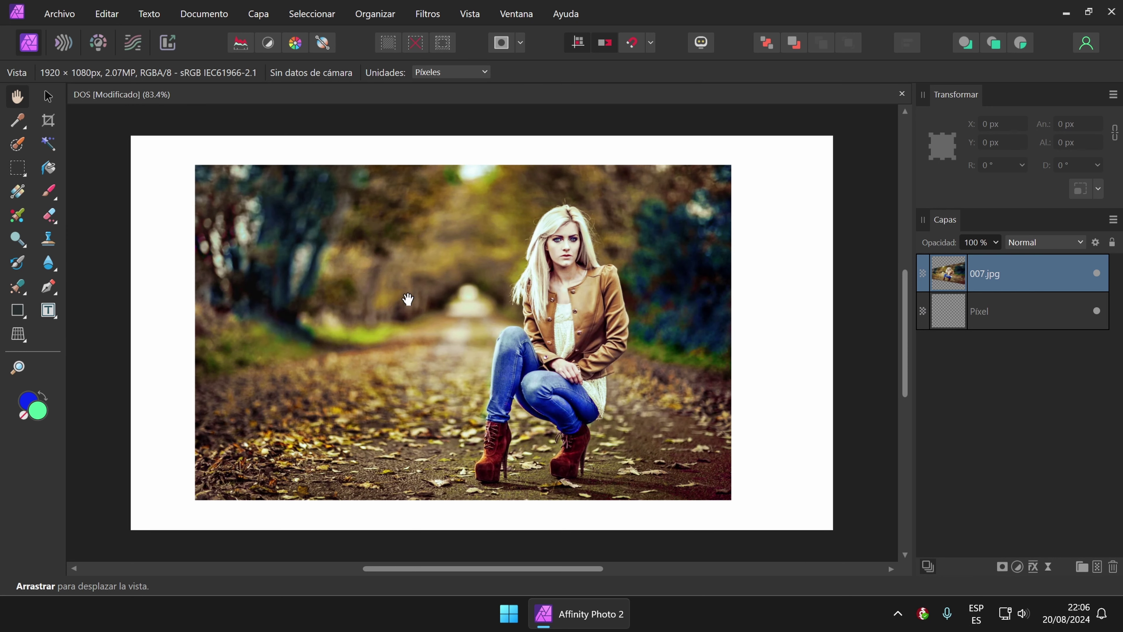
Distort the photo's top into a trapezoid with Perspective, apply it, then undo.
click(19, 335)
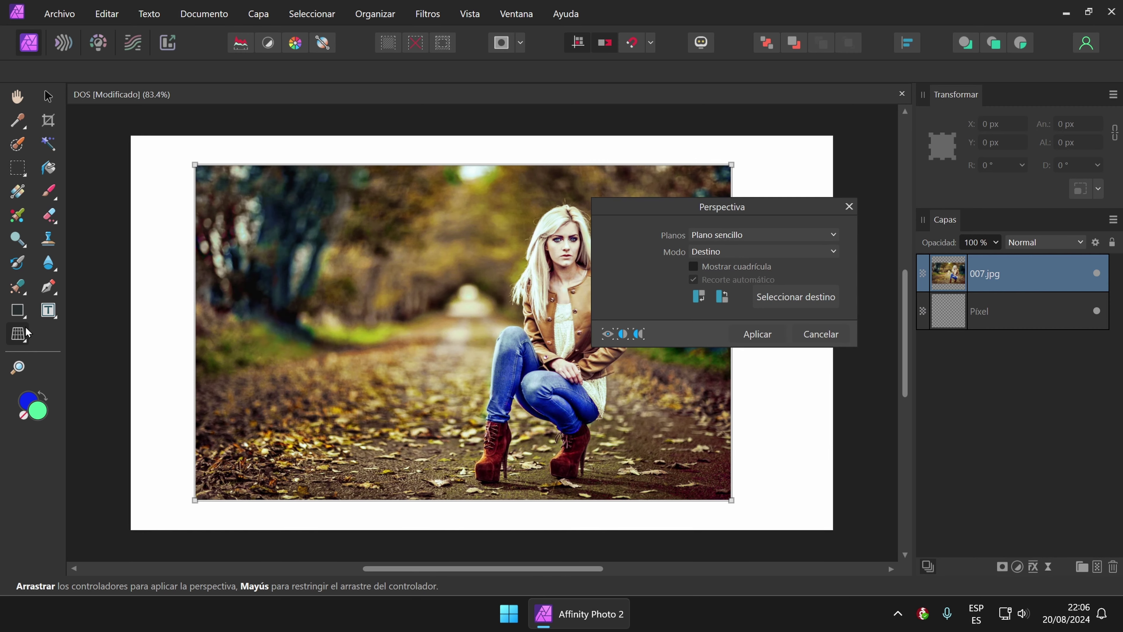
drag(200, 168, 370, 166)
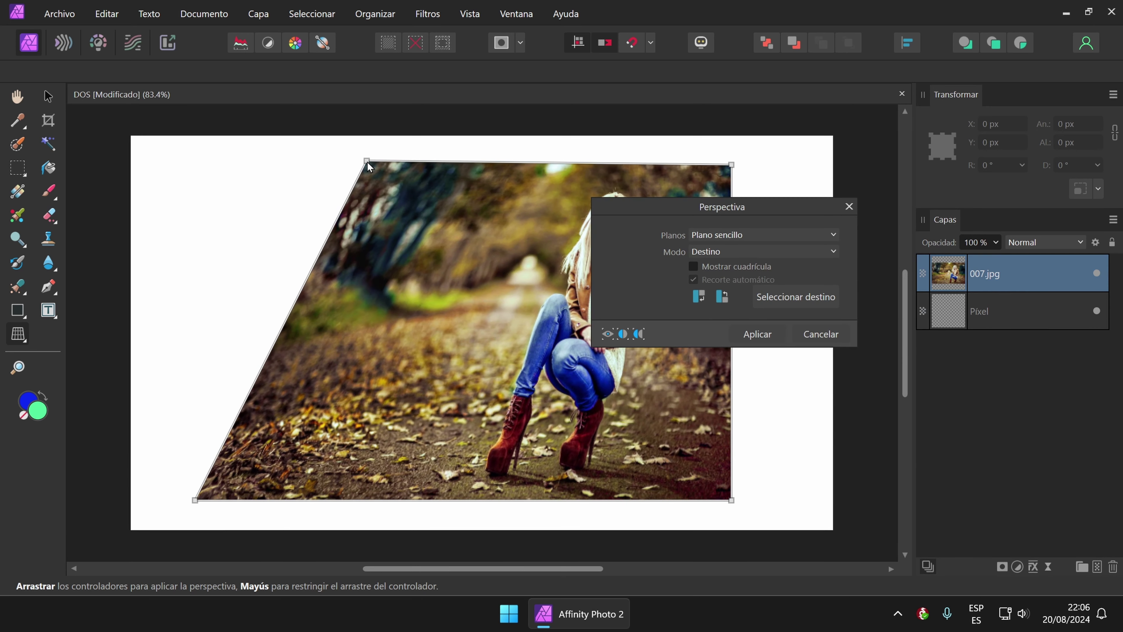
drag(731, 171, 575, 164)
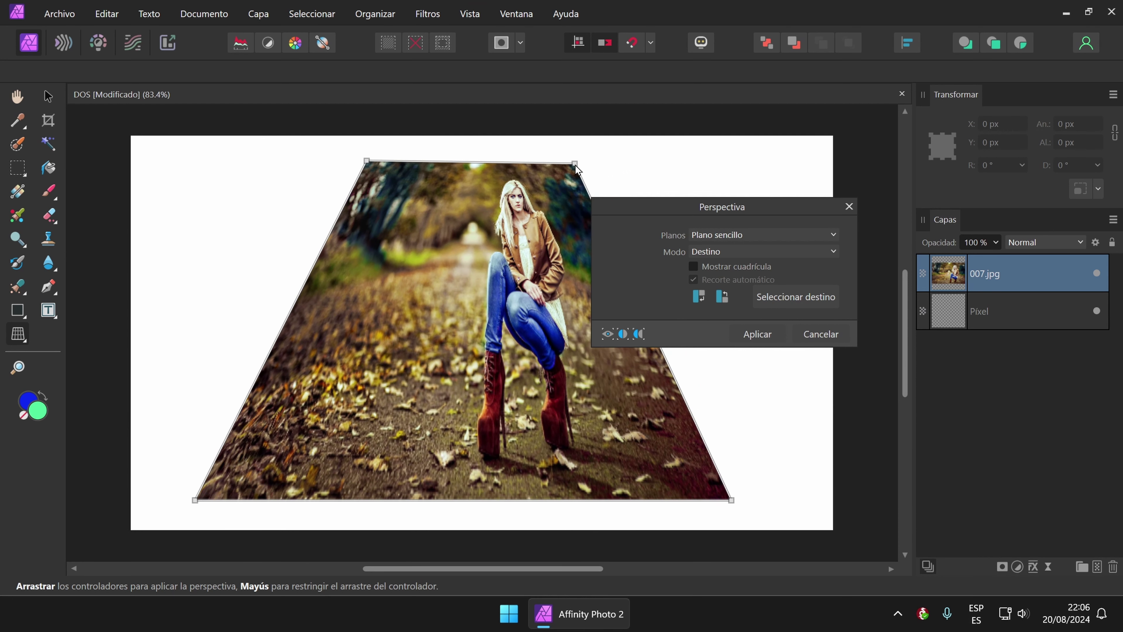
click(754, 335)
key(ctrl+z)
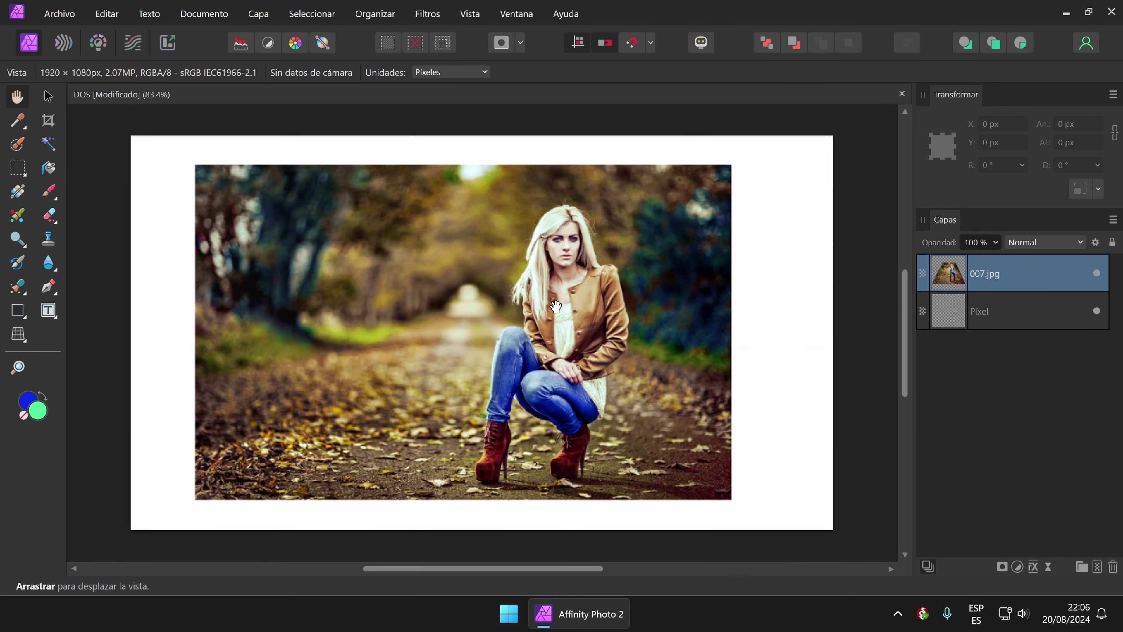
Start a new perspective distortion, cancel it, and select the photo with the Move tool.
click(17, 334)
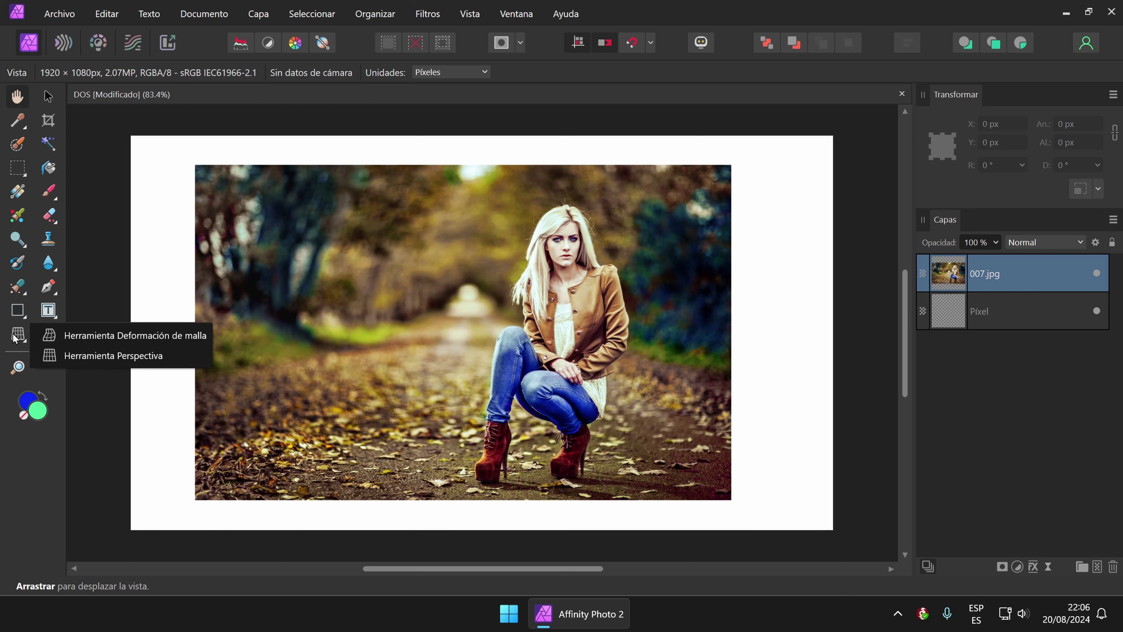
click(133, 355)
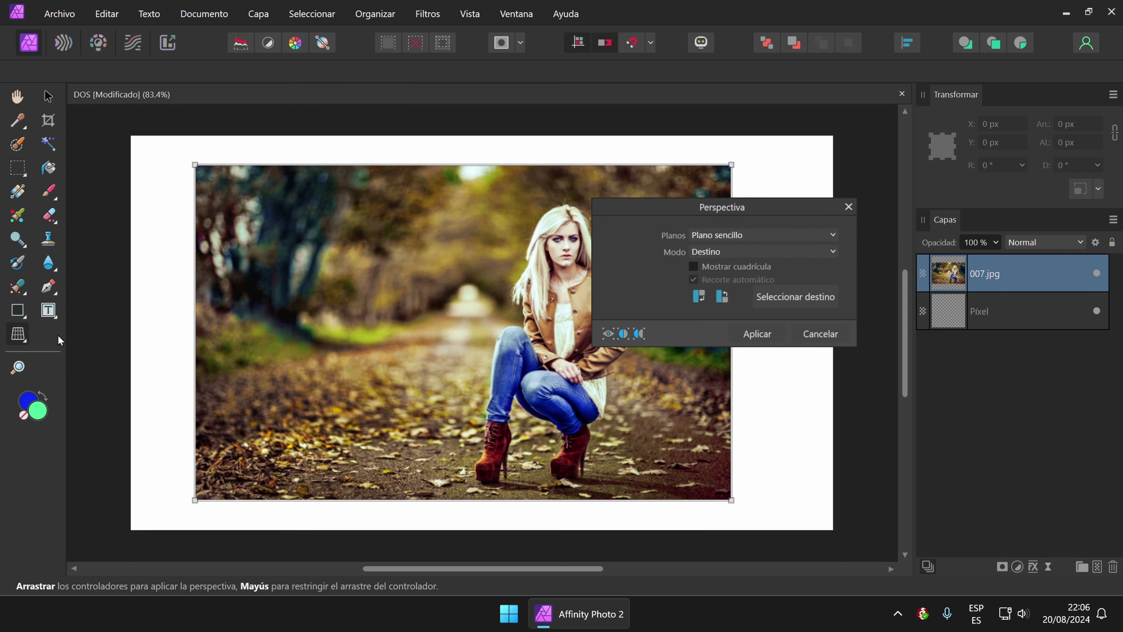
click(821, 334)
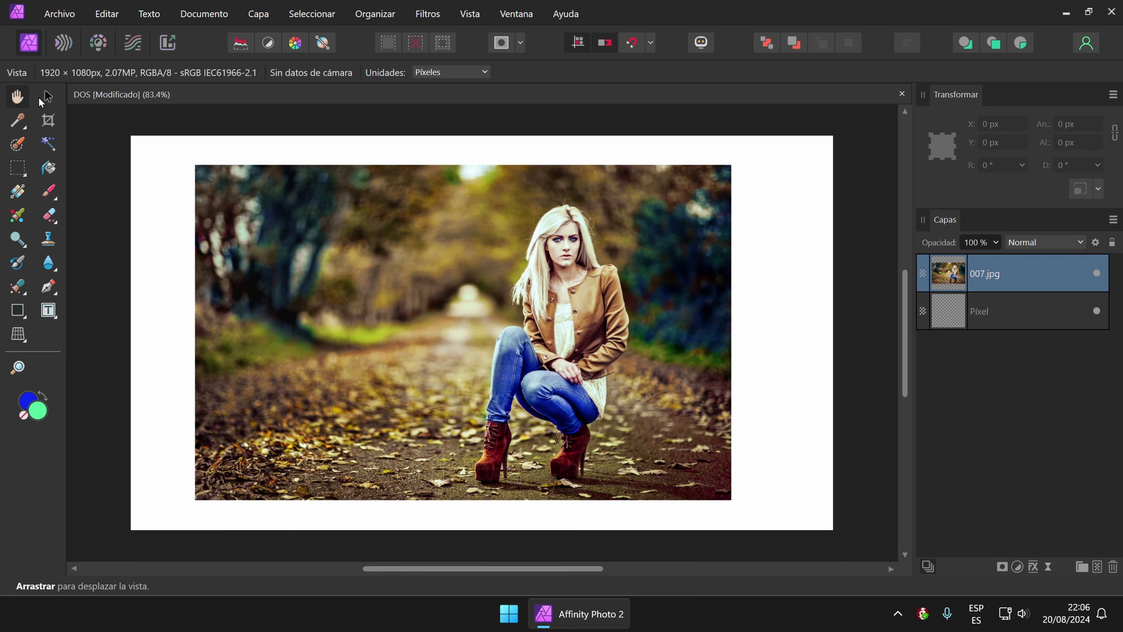
click(49, 96)
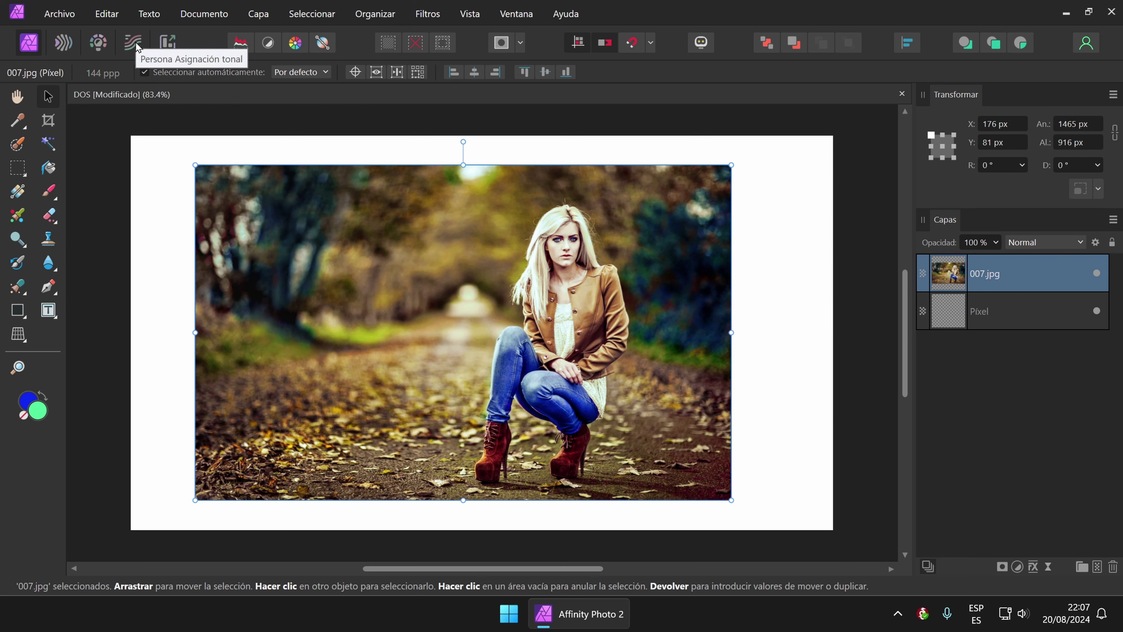
click(69, 47)
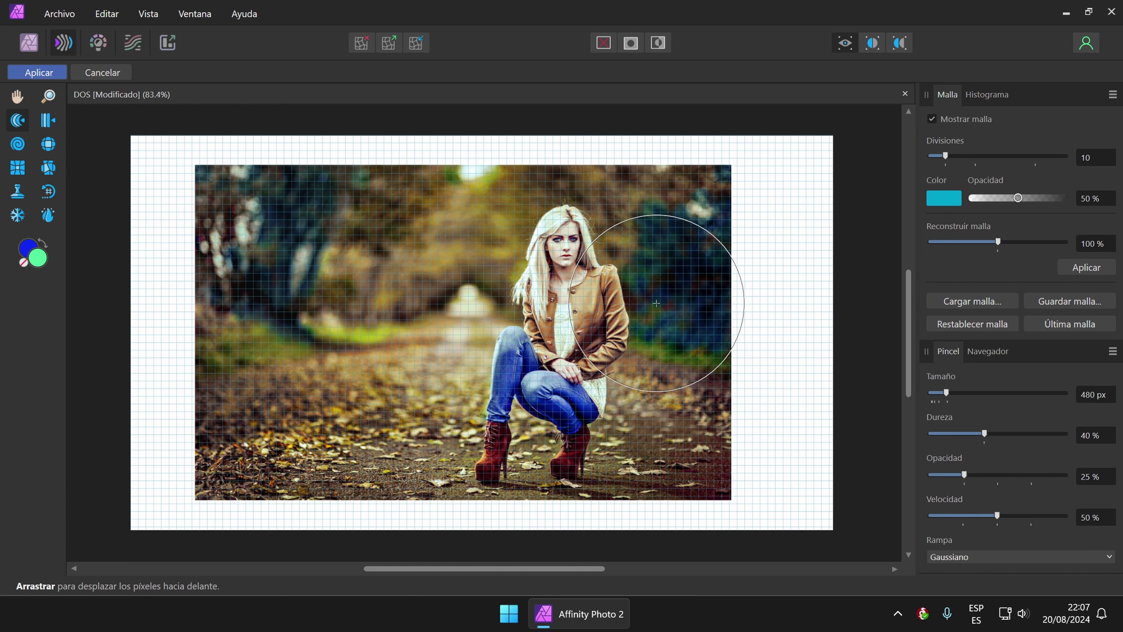
drag(947, 399, 938, 399)
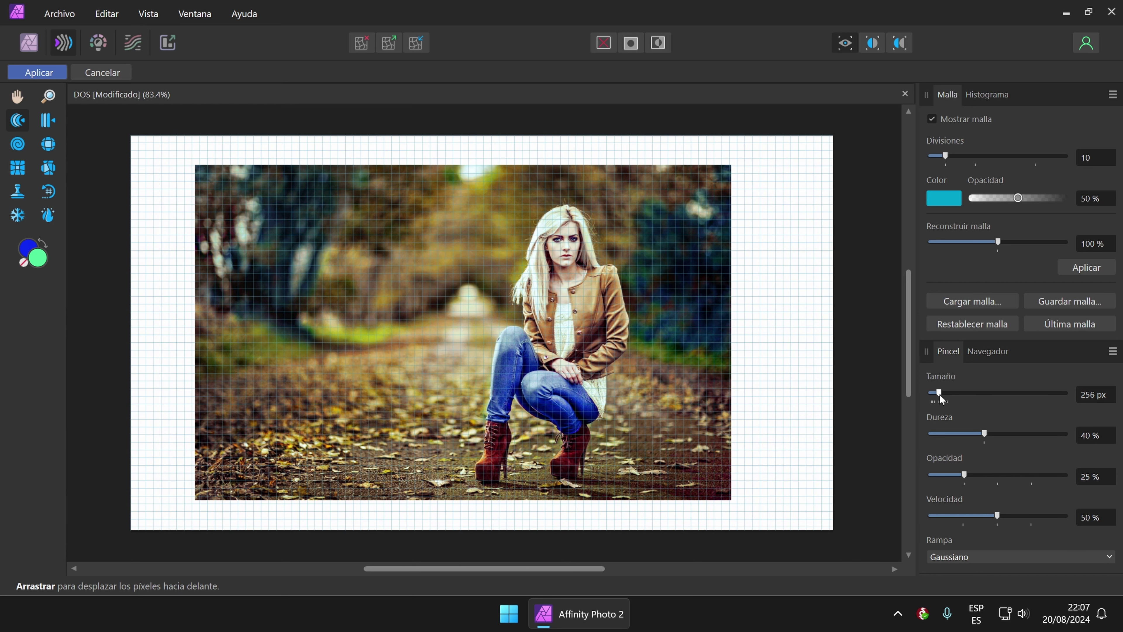
mouse_move(490, 254)
mouse_down()
mouse_move(553, 230)
mouse_move(672, 212)
mouse_move(633, 200)
mouse_move(561, 222)
mouse_move(496, 215)
mouse_move(513, 177)
mouse_move(490, 234)
mouse_move(541, 264)
mouse_up()
key(ctrl+z)
key(ctrl+z)
key(ctrl+z)
mouse_move(614, 301)
mouse_down()
mouse_move(646, 288)
mouse_move(621, 280)
mouse_move(641, 254)
mouse_up()
drag(552, 290, 446, 293)
drag(606, 288, 628, 254)
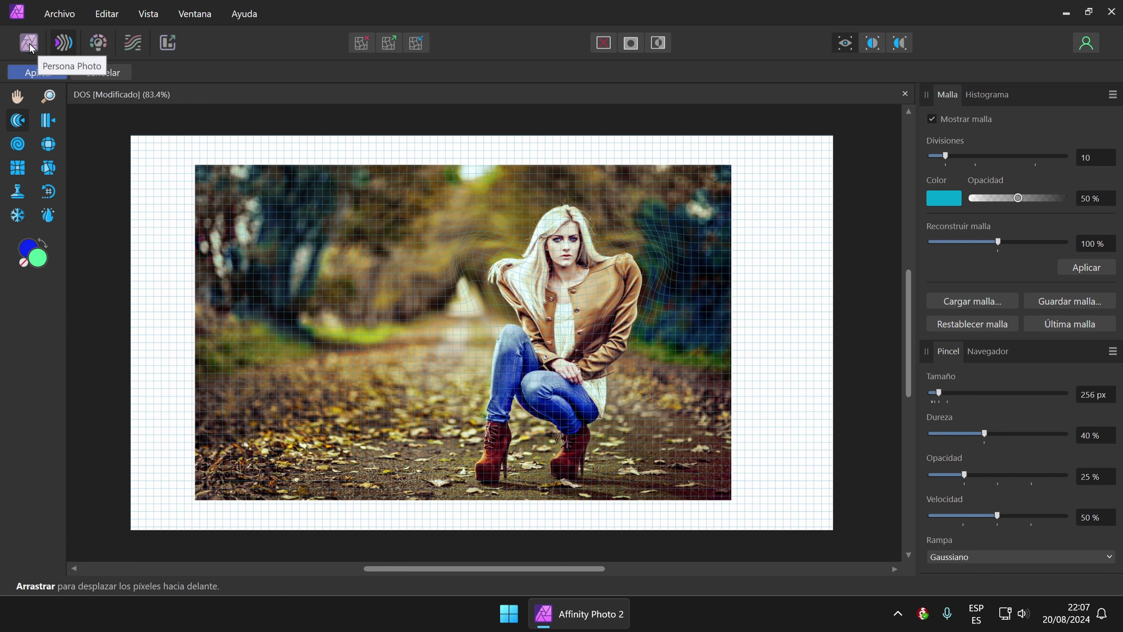
click(125, 71)
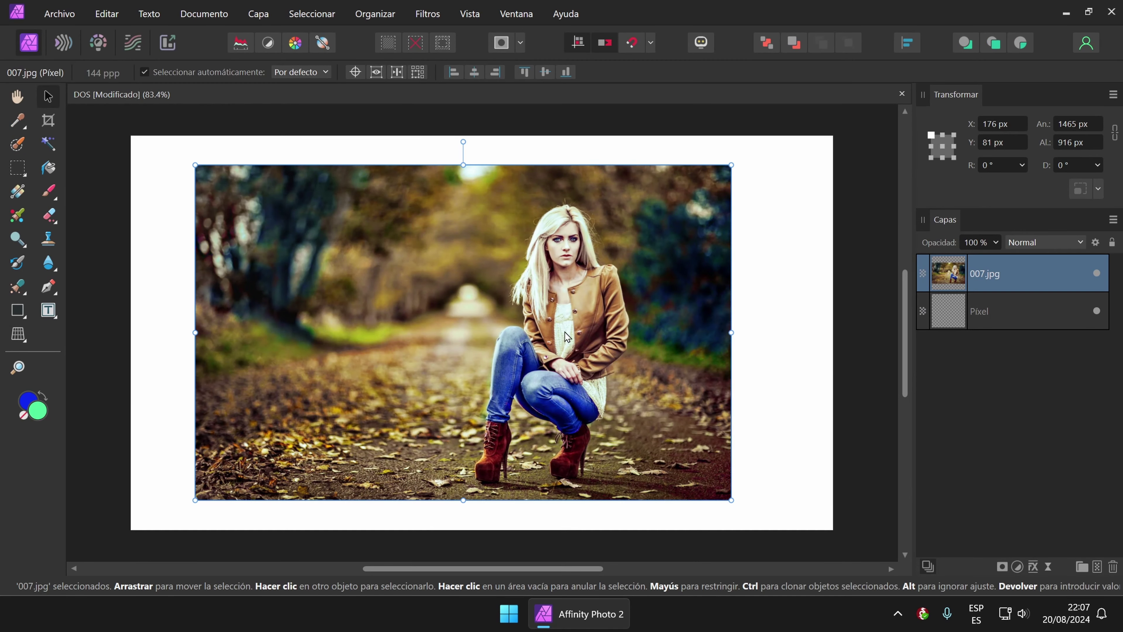
Move the 007.jpg photo slightly right and deselect it.
drag(578, 299, 599, 297)
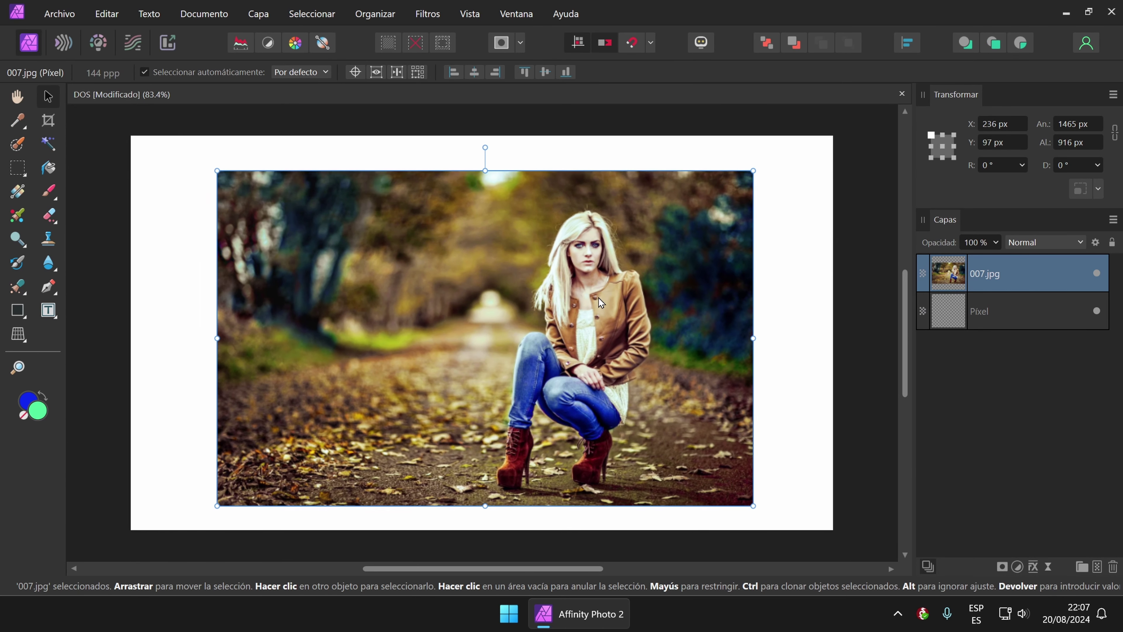
click(807, 329)
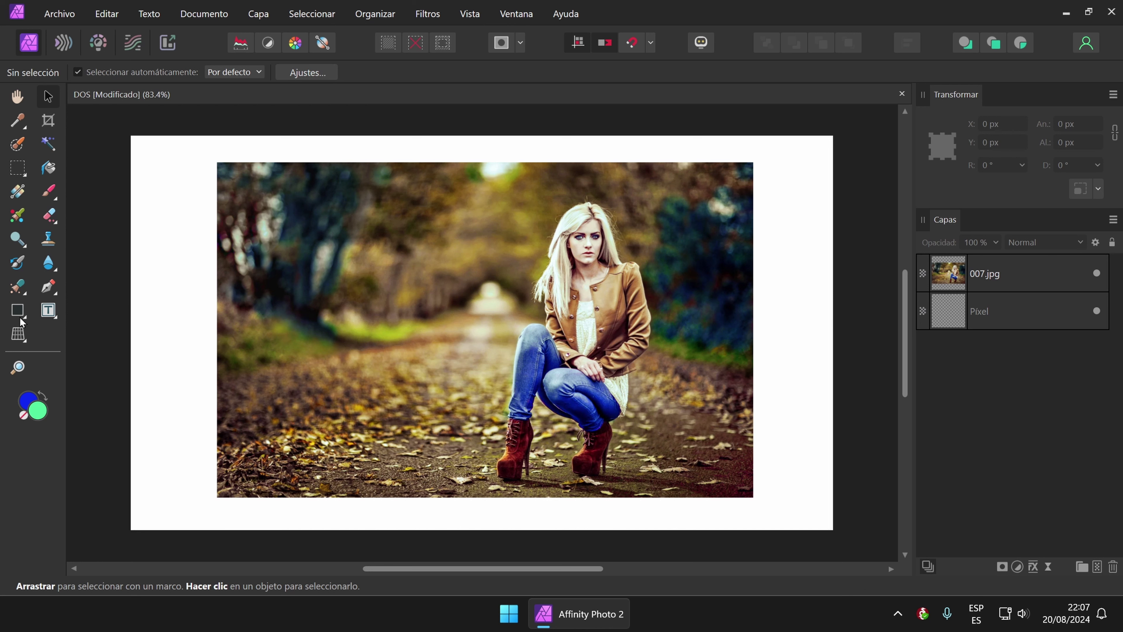
click(17, 334)
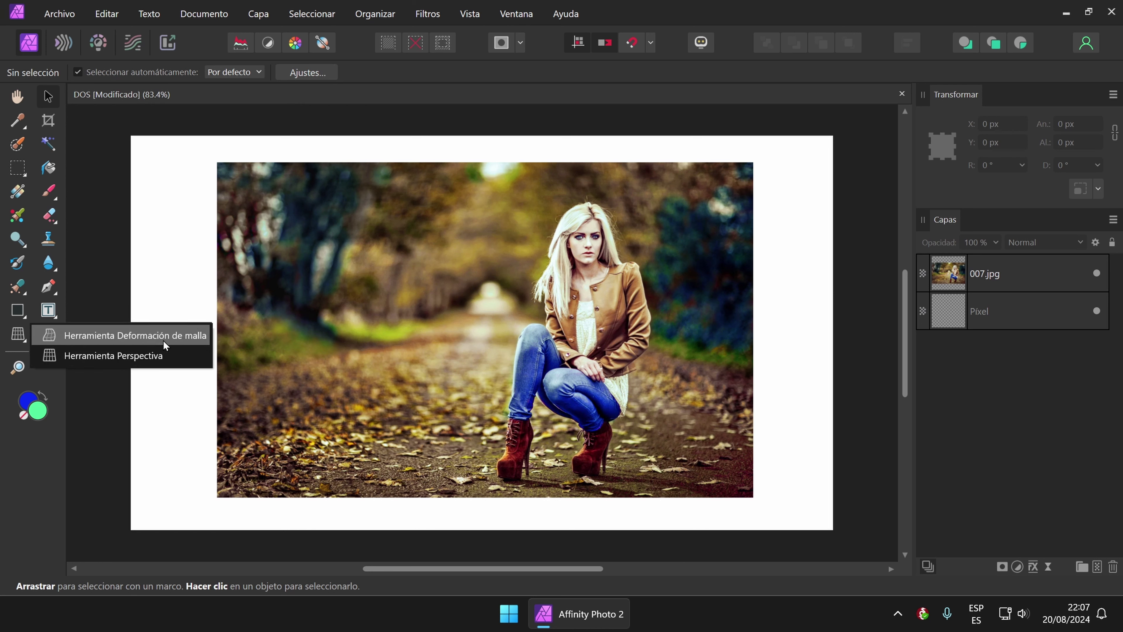
click(178, 293)
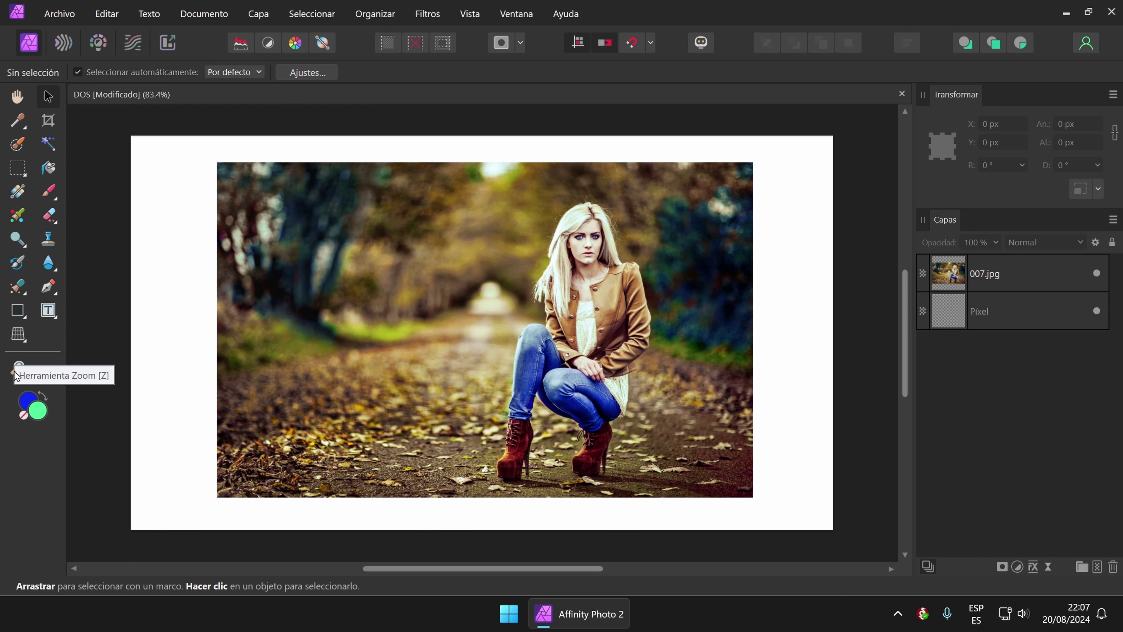
Zoom the canvas in and out, returning to the whole-page view at 83%.
click(23, 368)
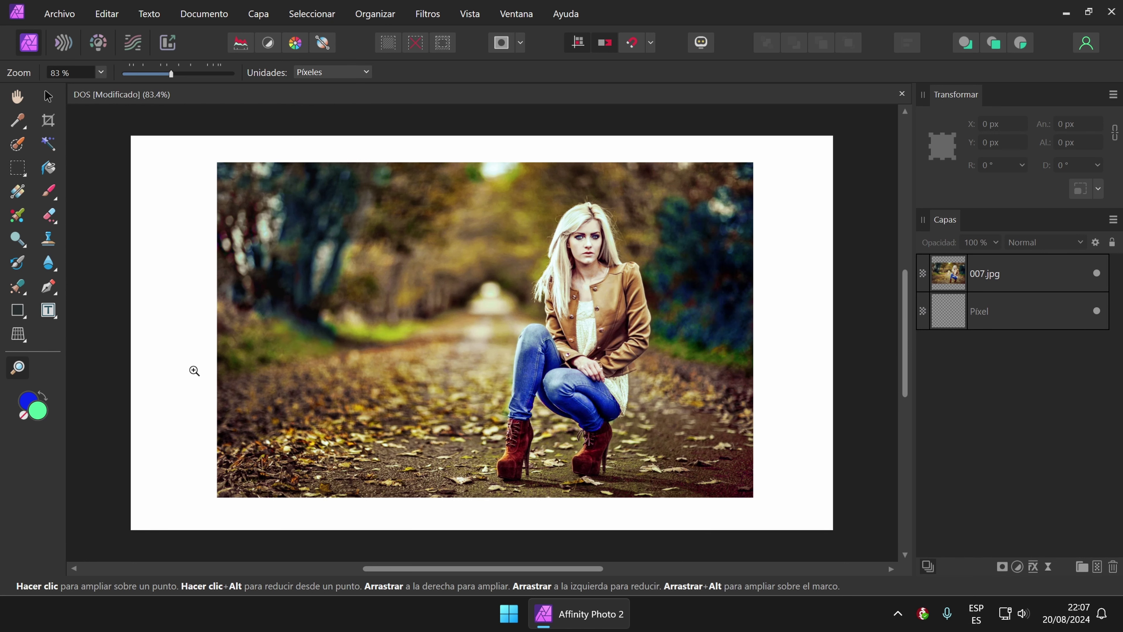
scroll(197, 369, up, 1)
scroll(198, 367, down, 1)
click(197, 368)
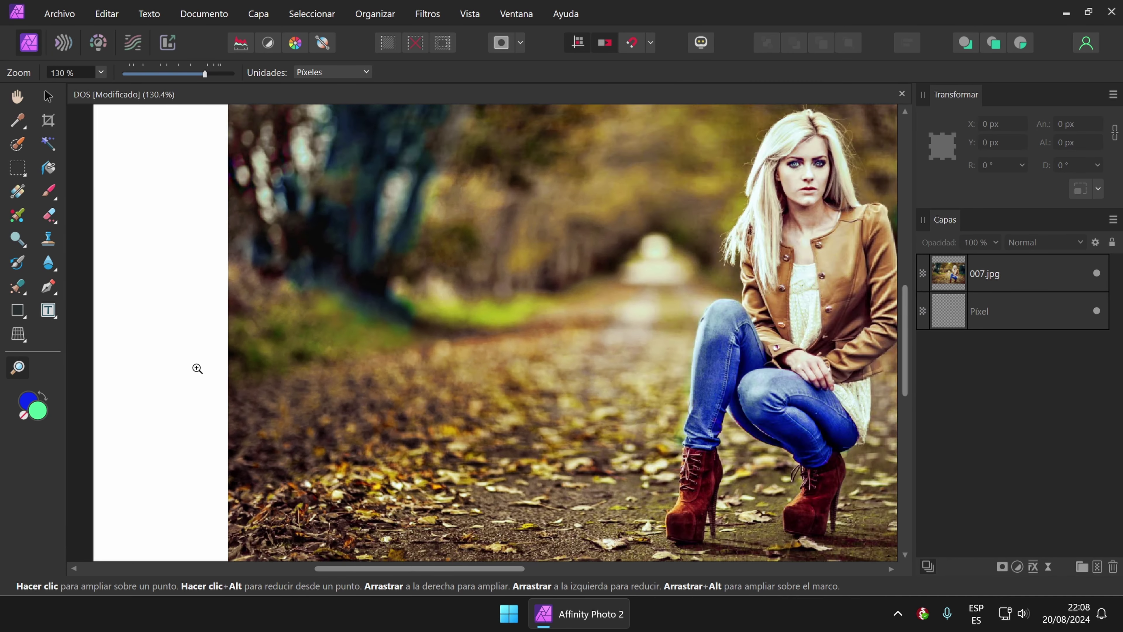
alt+click(197, 367)
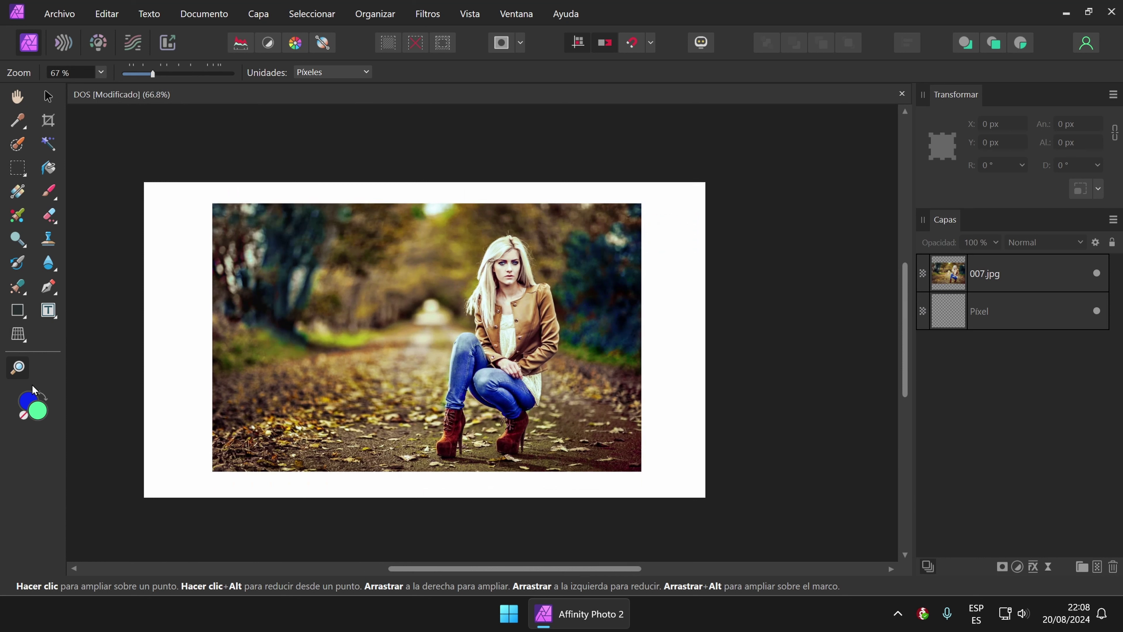
click(47, 102)
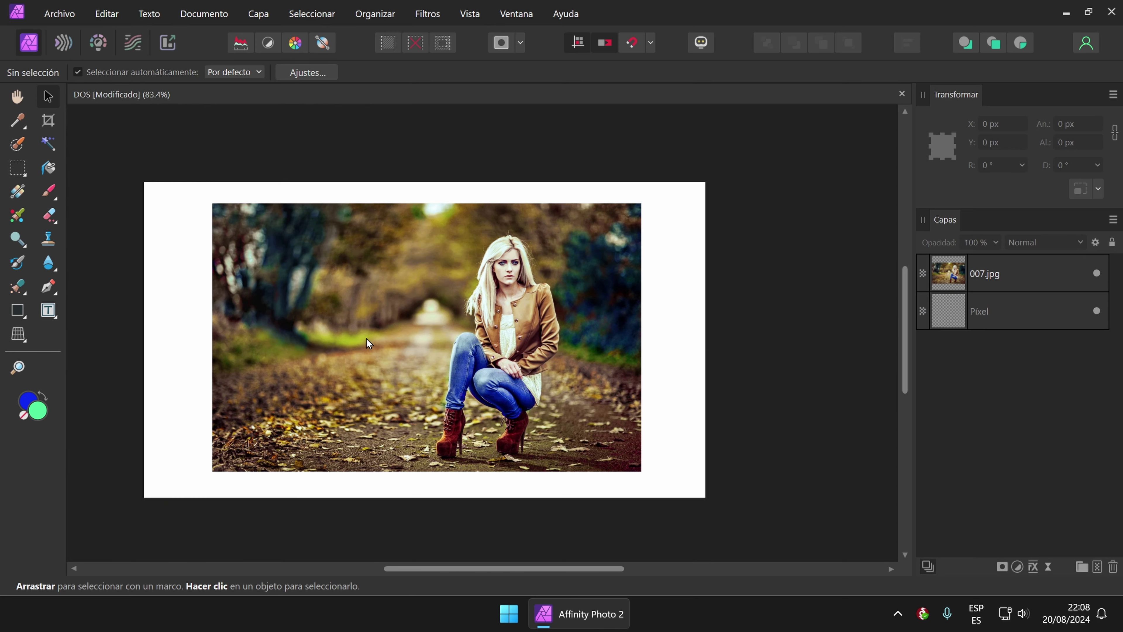
ctrl+scroll(367, 338, up, 2)
ctrl+scroll(366, 339, down, 2)
ctrl+scroll(367, 339, up, 1)
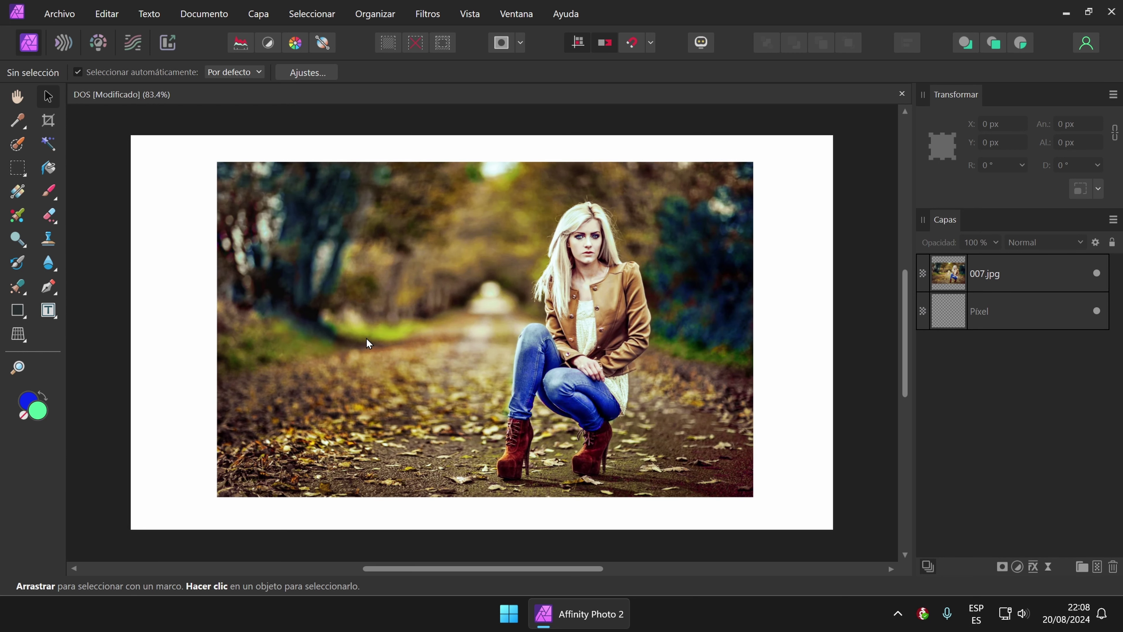
ctrl+scroll(367, 338, up, 1)
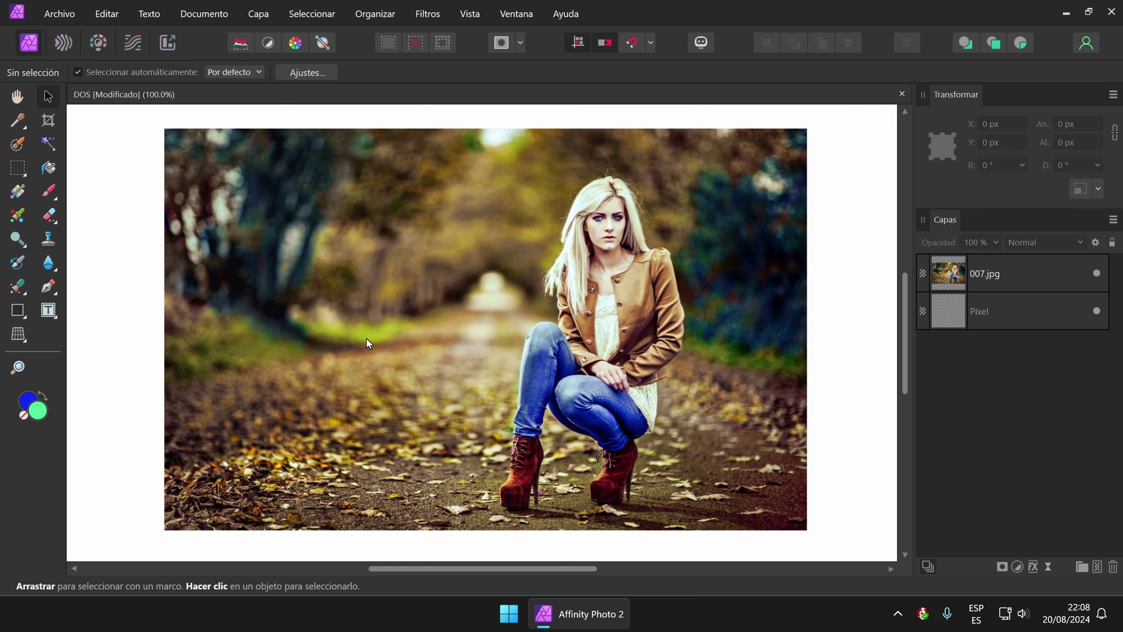
ctrl+scroll(366, 339, down, 1)
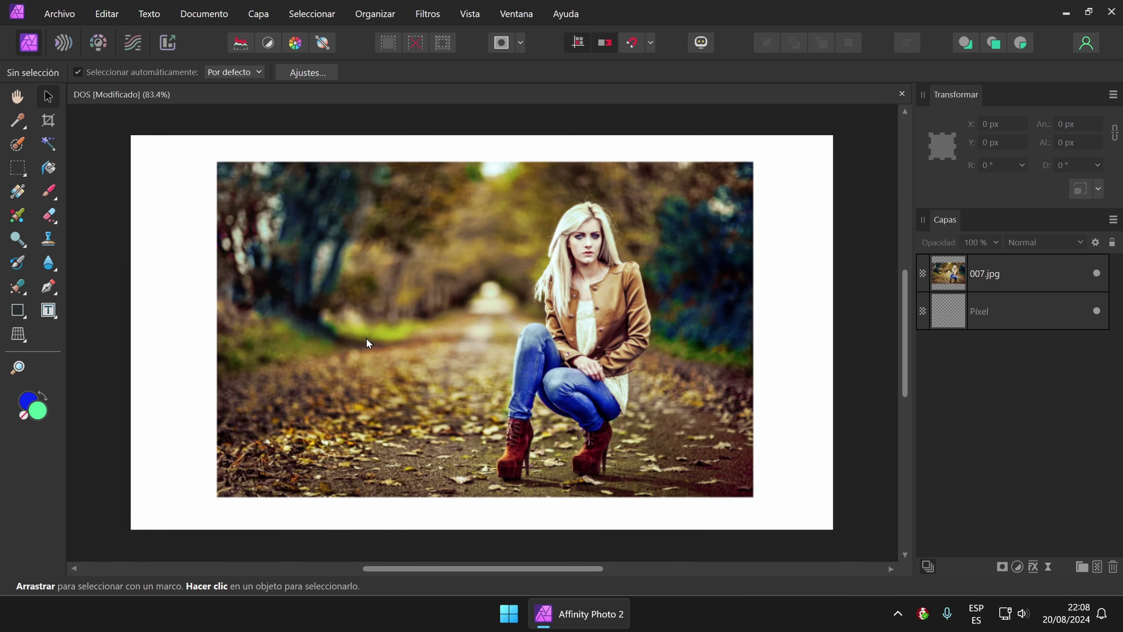
Bring up the tools panel customisation from the View menu.
click(472, 17)
mouse_move(673, 35)
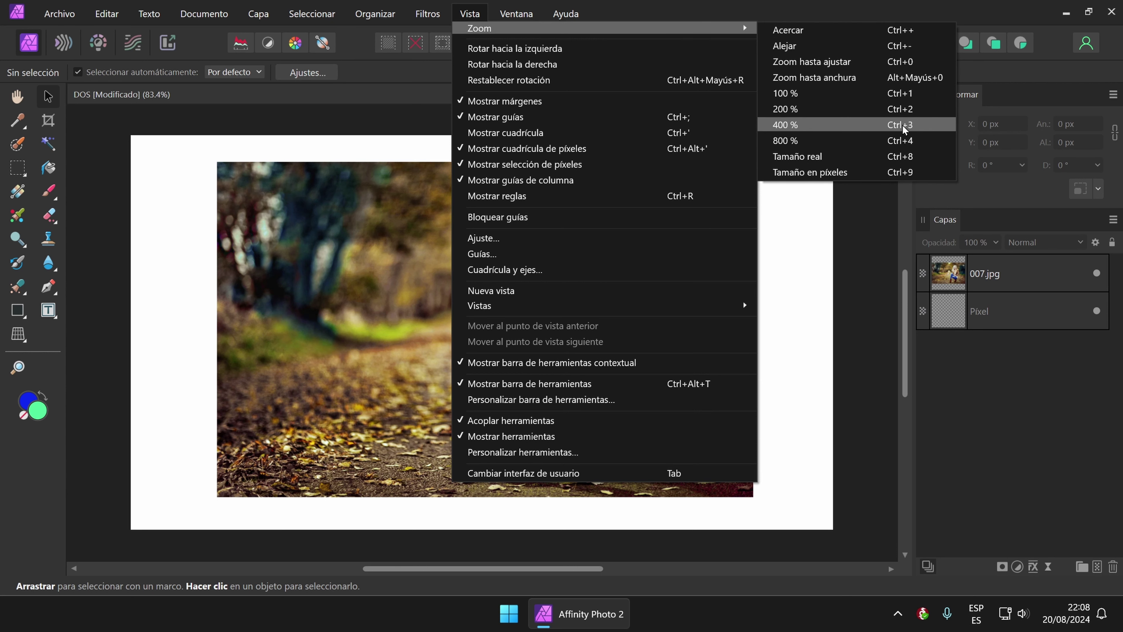
click(831, 237)
click(13, 366)
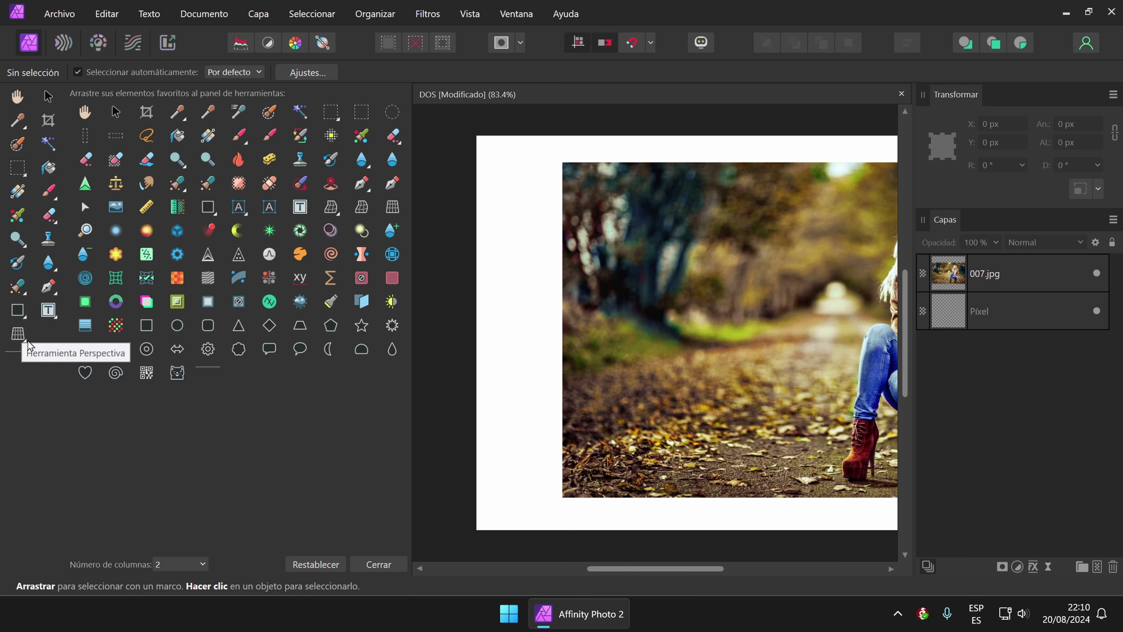
Drag the Perspective tool out of the tools panel, keep 2 columns, and close customisation.
drag(27, 342, 220, 393)
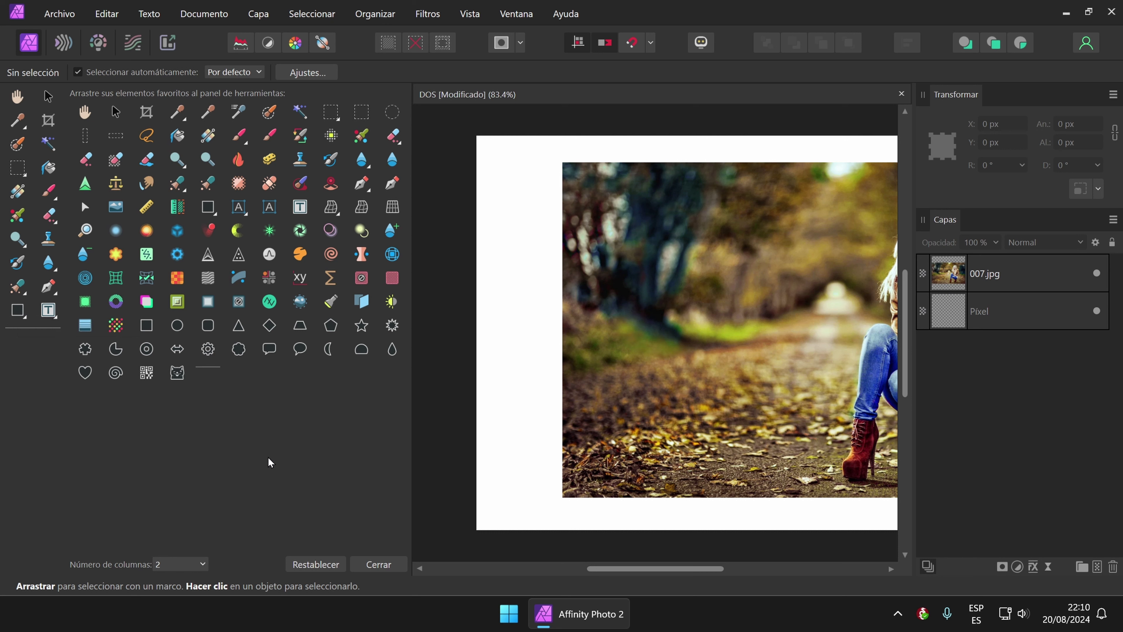
click(381, 569)
click(201, 566)
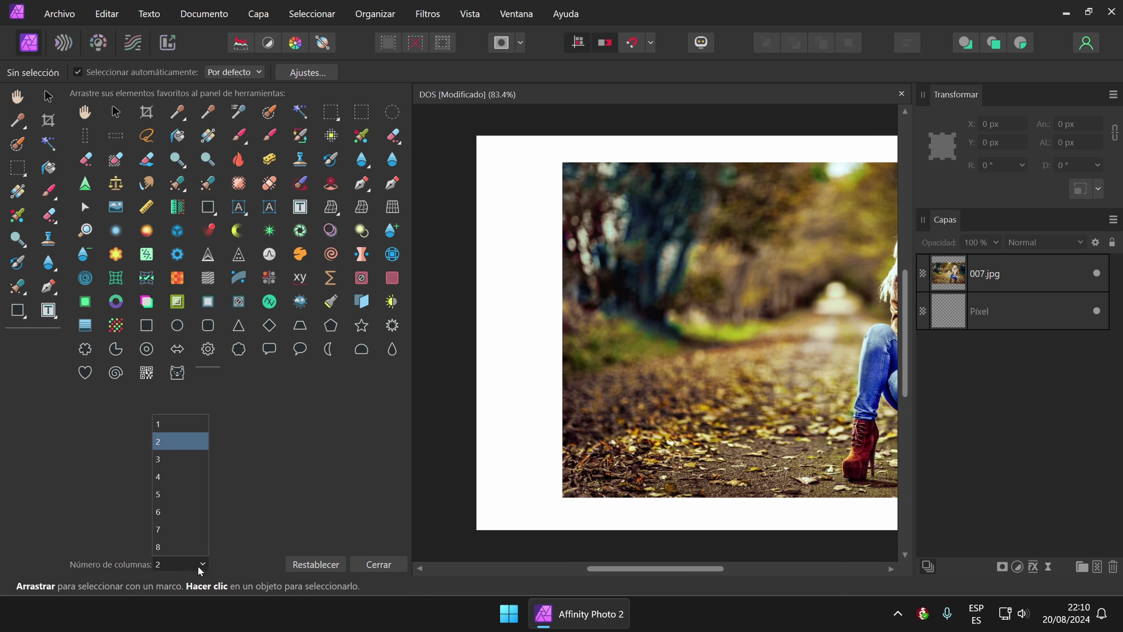
click(201, 570)
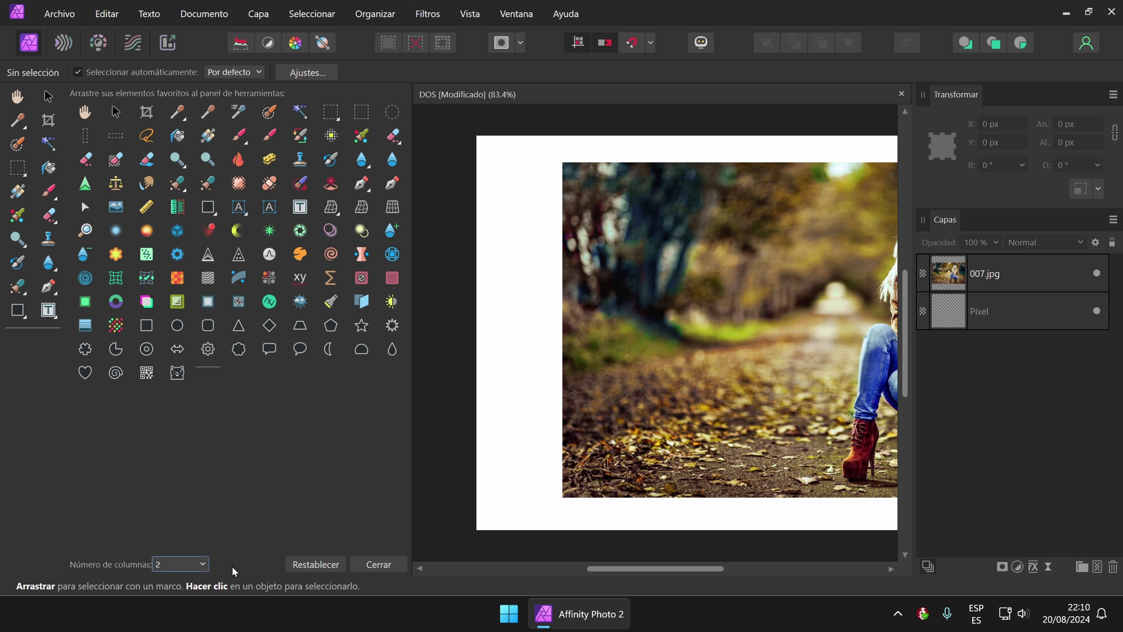
click(378, 566)
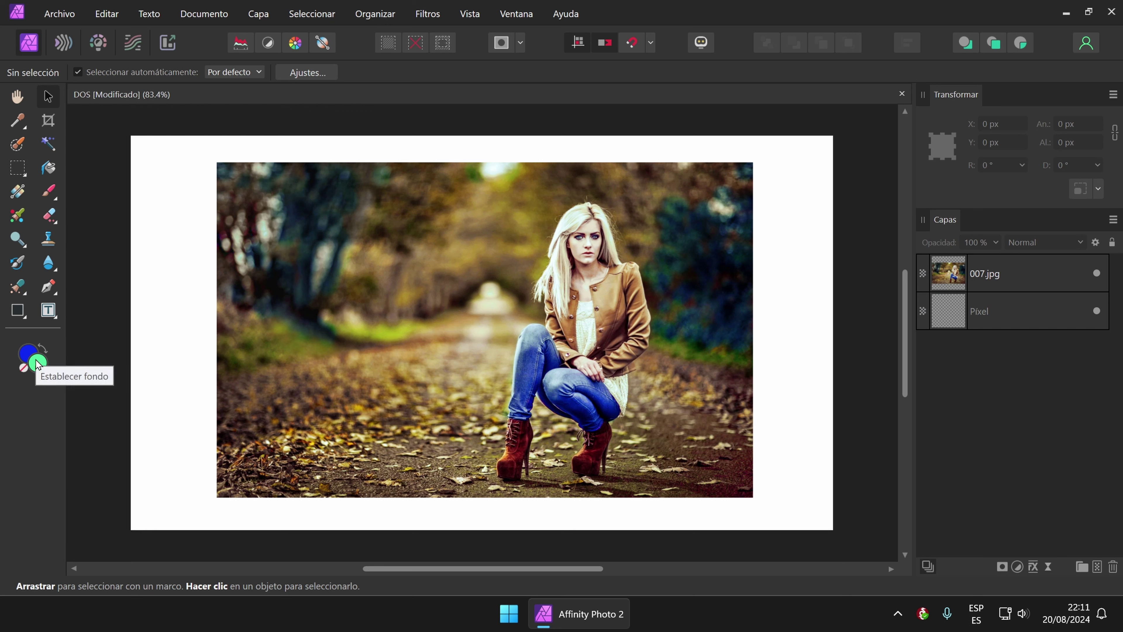
Hide the 007.jpg layer and draw an 831 × 649 px green rectangle with blue stroke.
click(20, 311)
click(102, 13)
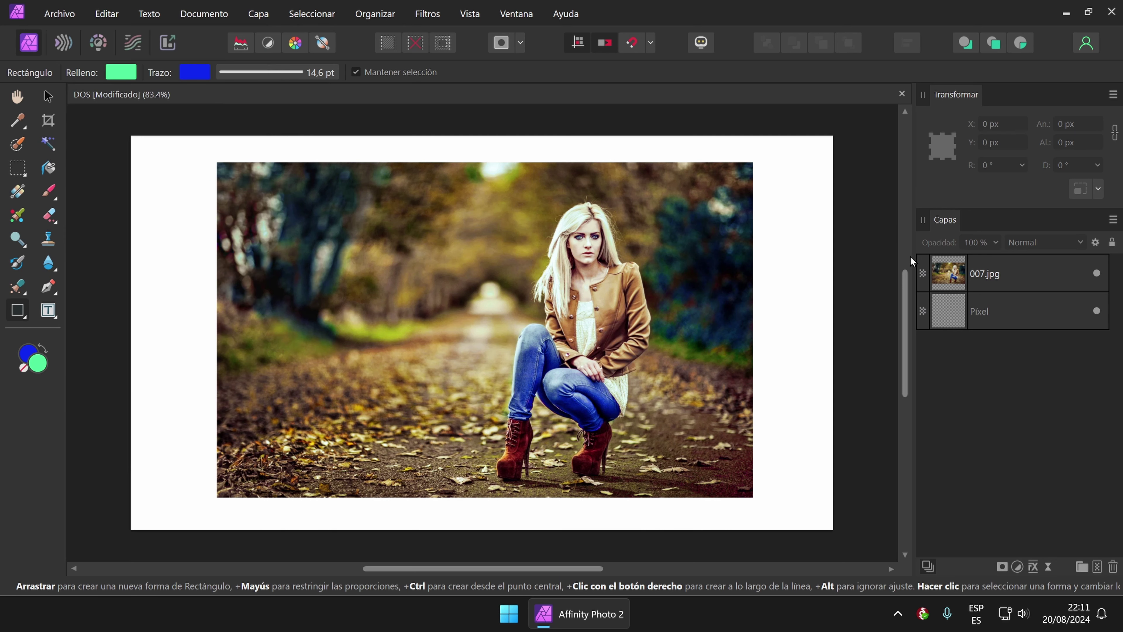
click(1096, 273)
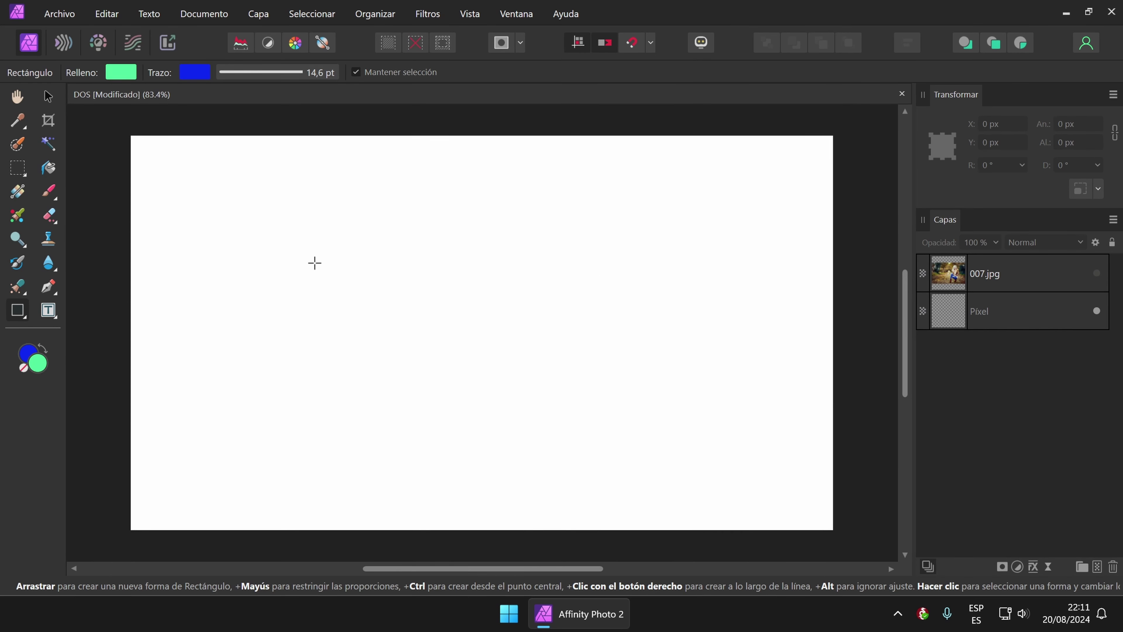
mouse_move(320, 224)
mouse_down()
mouse_move(501, 384)
mouse_move(624, 462)
mouse_up()
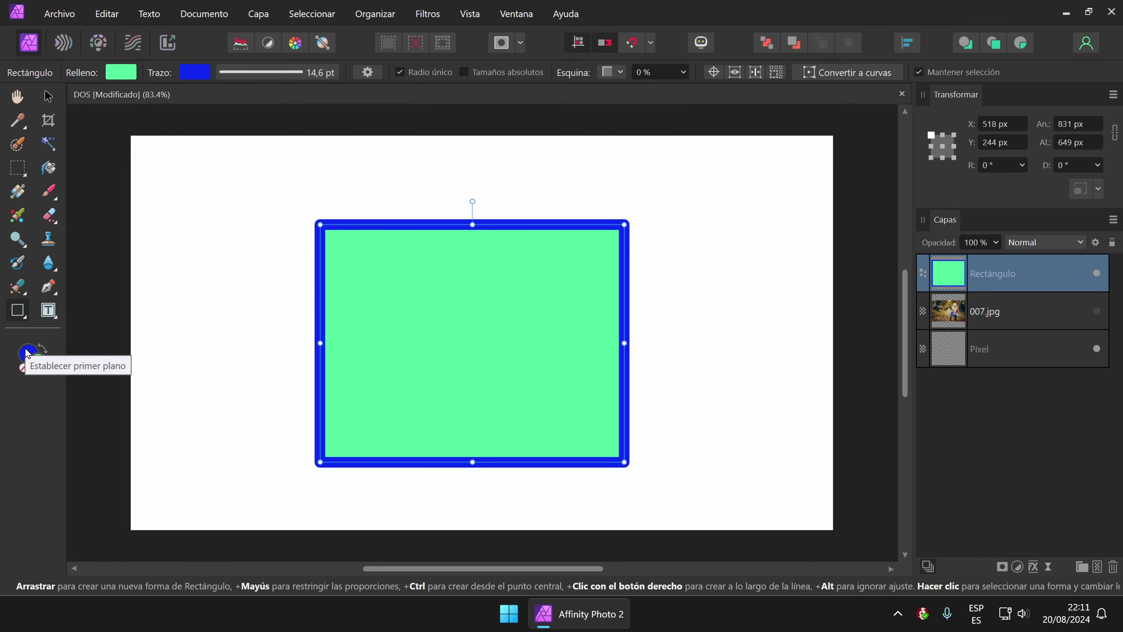